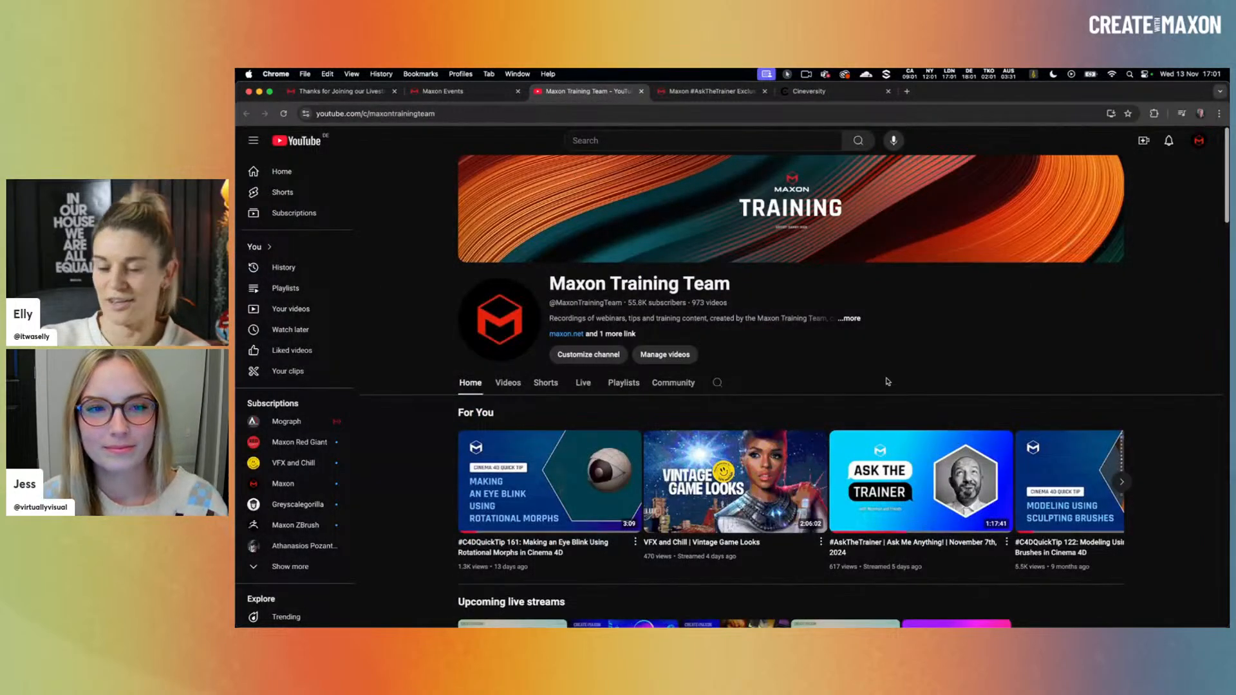
Step: Review the upcoming live streams on the Maxon Training Team channel and the event listings on the Maxon Events page
scroll(879, 378, "down", 4)
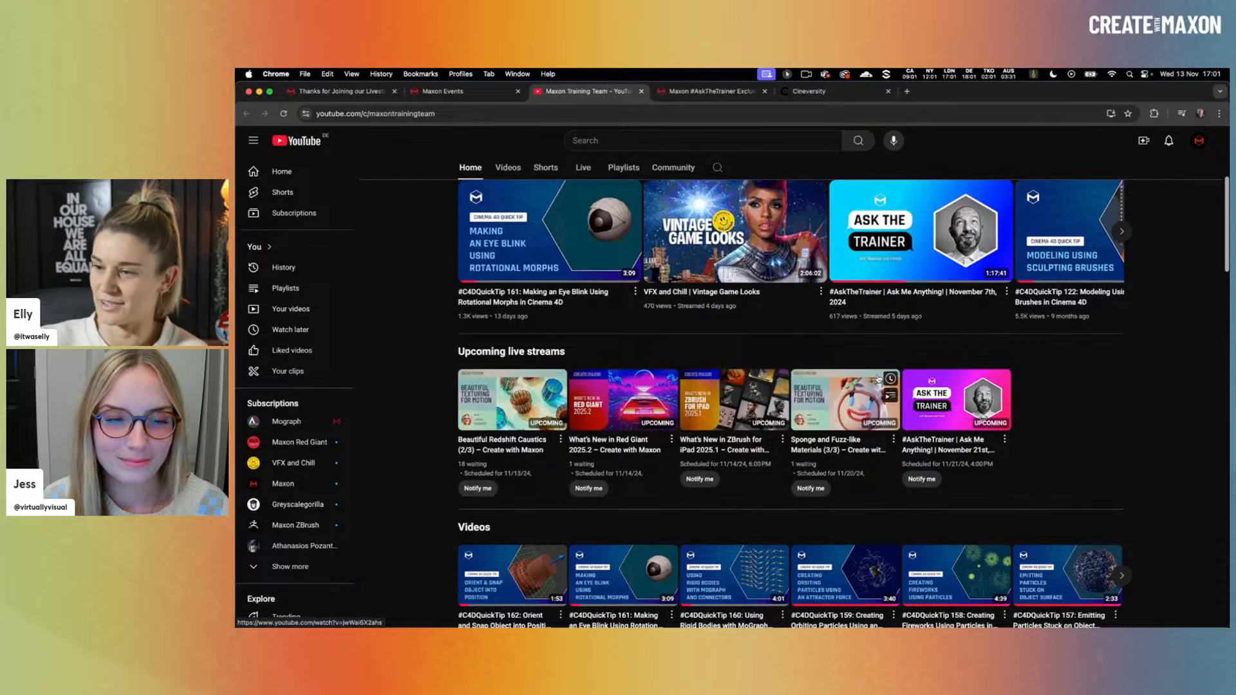
scroll(530, 310, "down", 1)
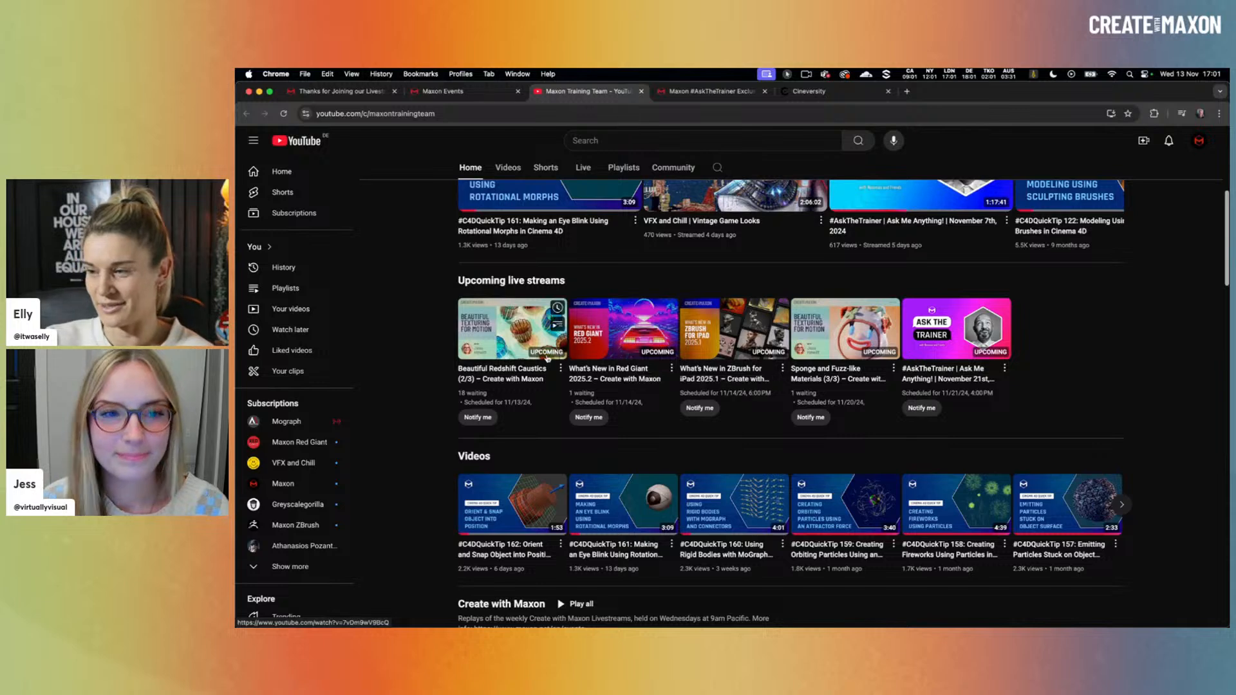
scroll(448, 391, "down", 3)
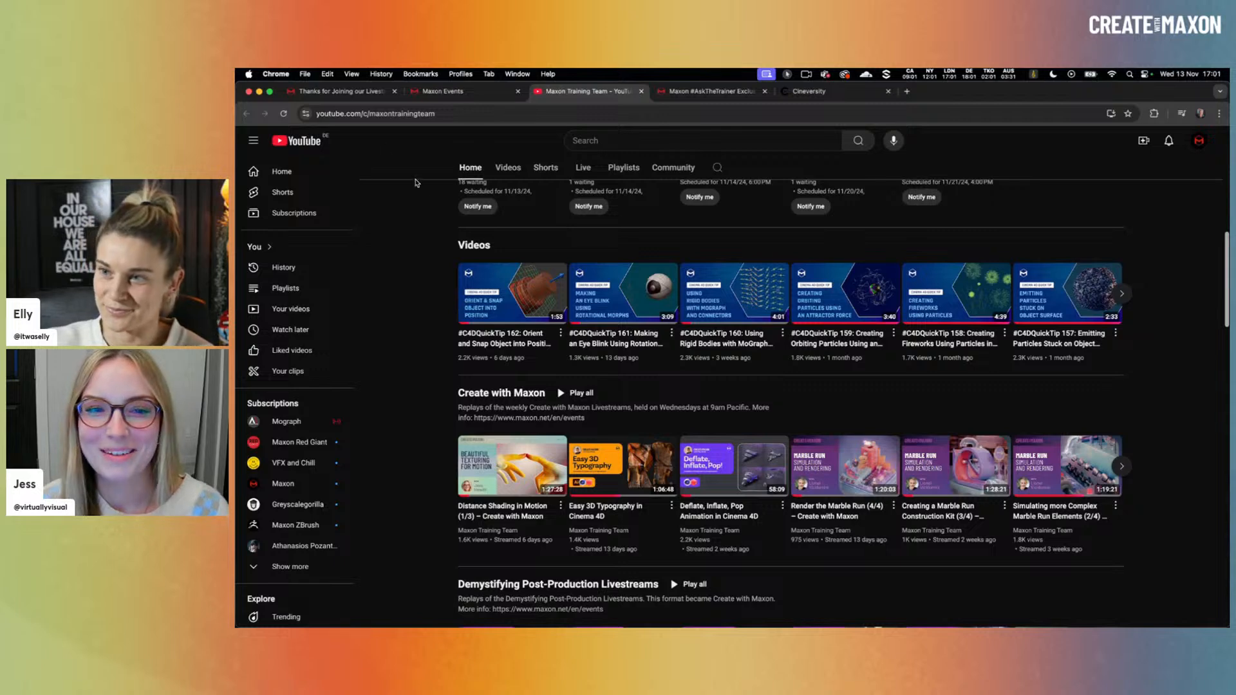
left_click(345, 92)
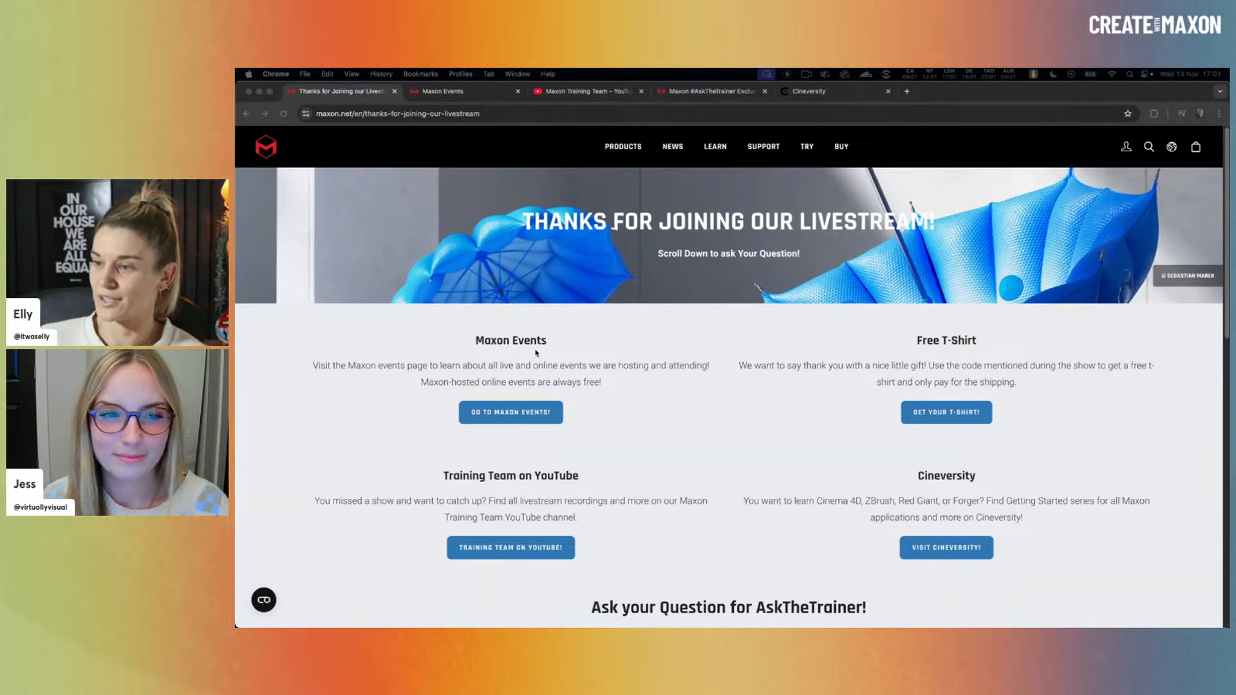
left_click(450, 91)
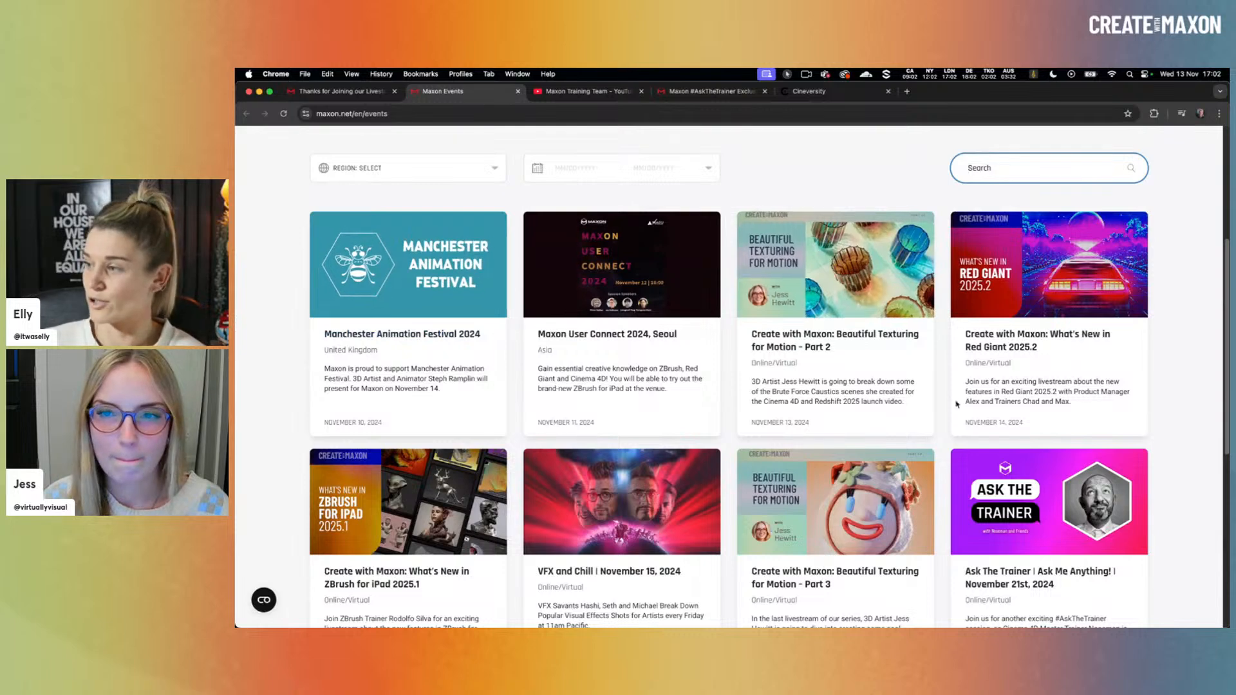
scroll(1062, 366, "down", 2)
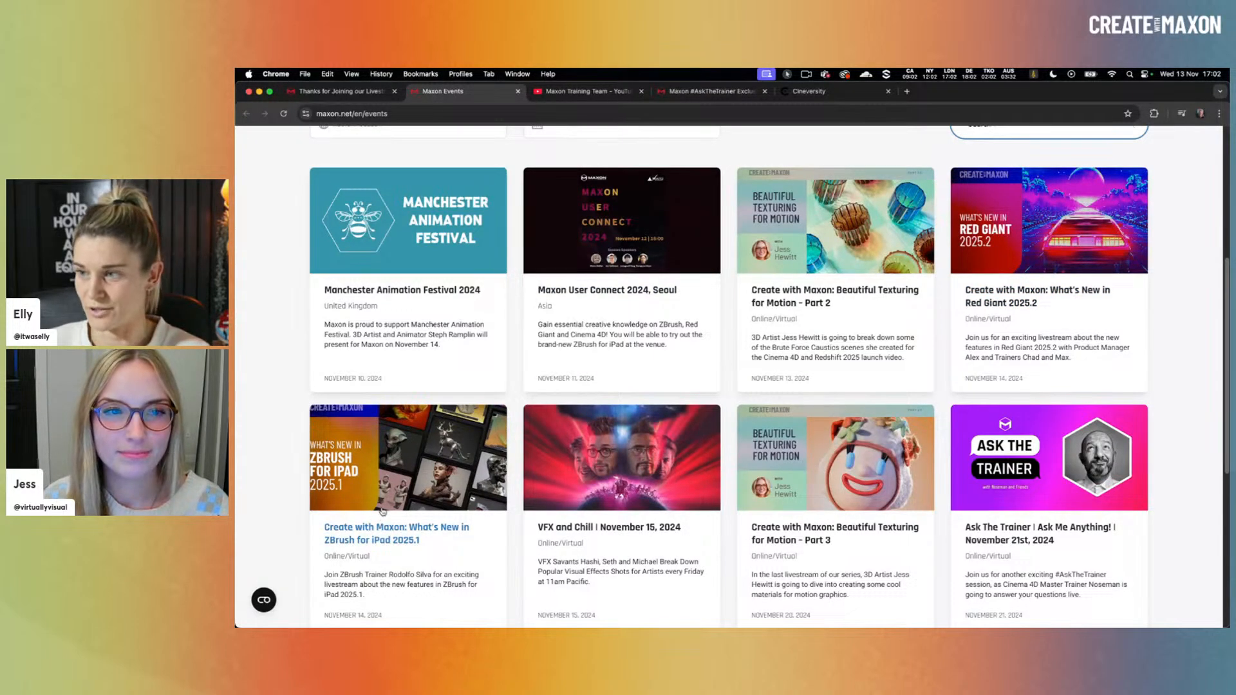
Step: Revisit the livestream thank-you page and look over the Cineversity lesson library
left_click(324, 97)
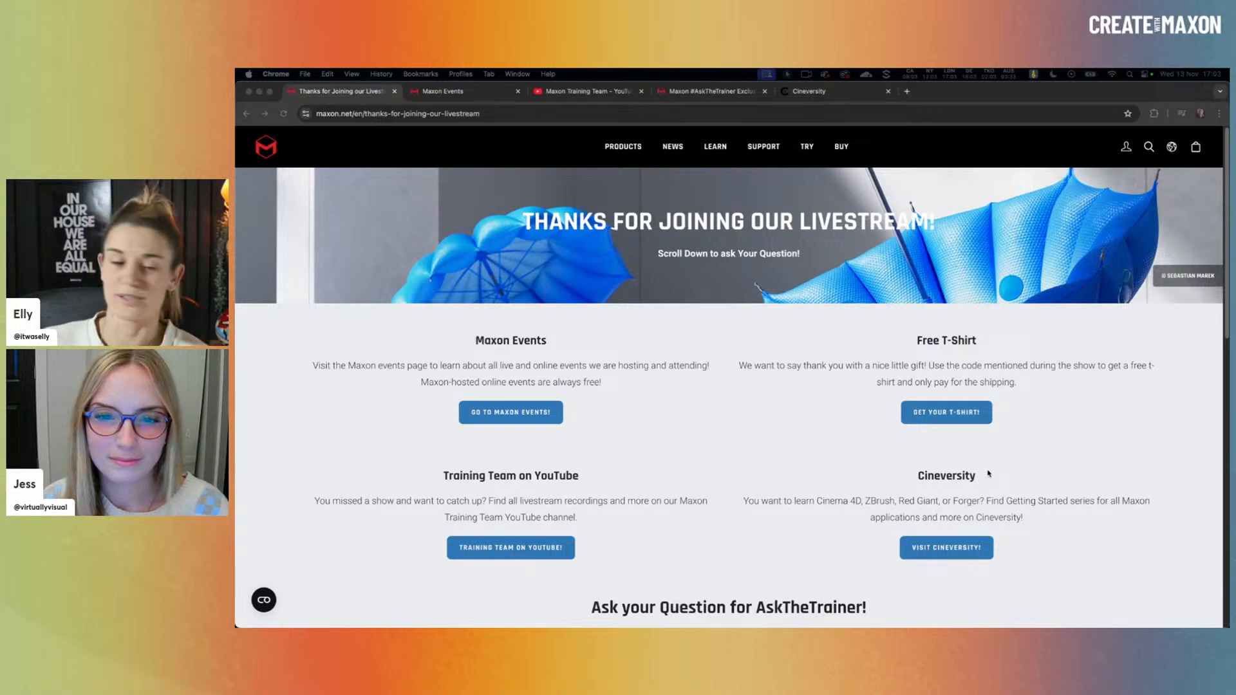
left_click(814, 97)
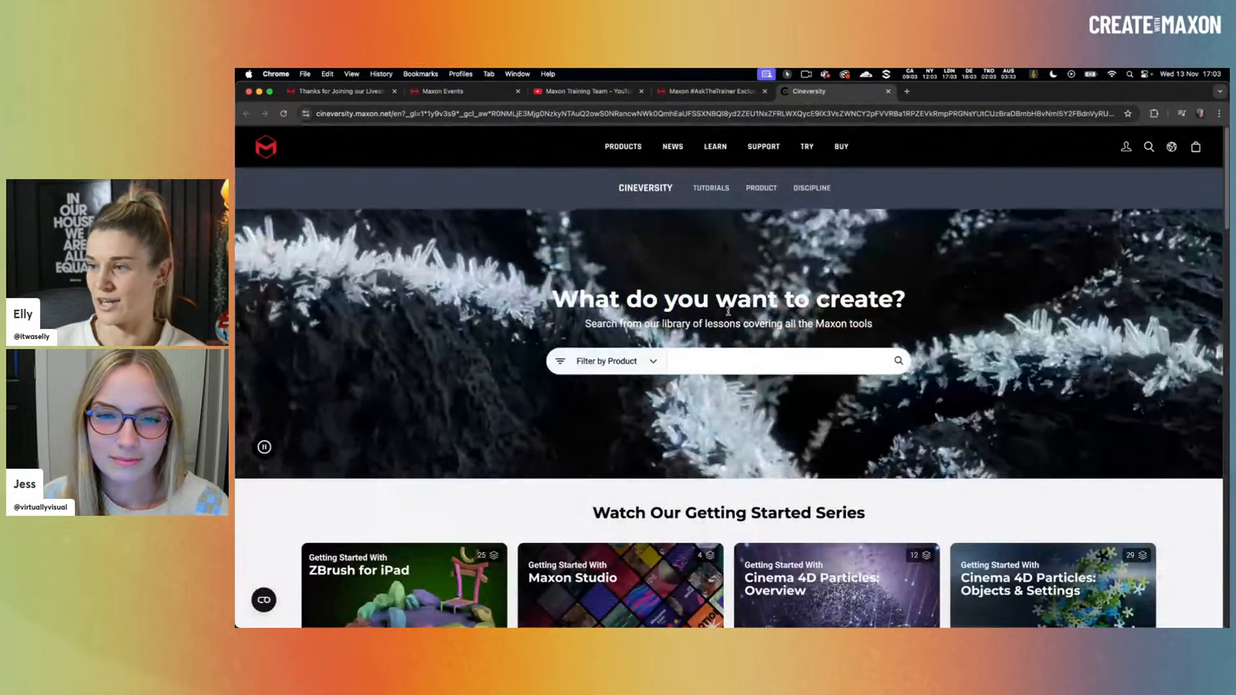
scroll(998, 289, "down", 5)
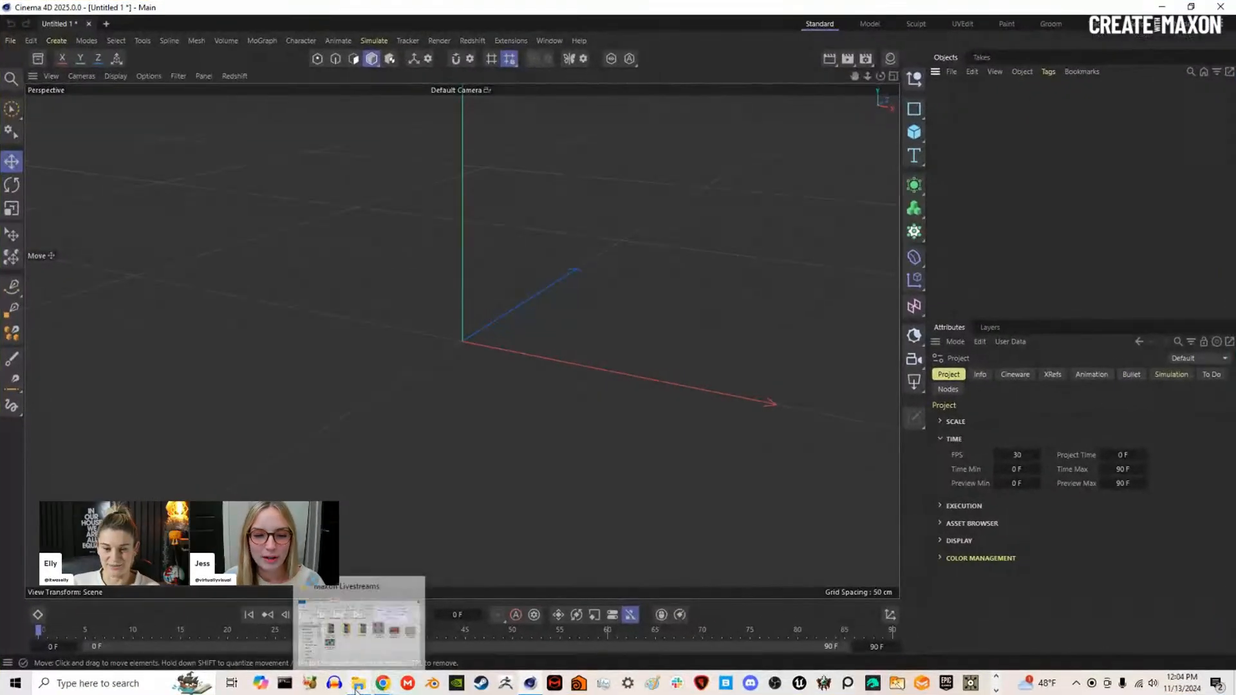
Step: View the Cloner Glass Render V2 (1) video from the Maxon Livestreams folder and return to the empty Cinema 4D scene
left_click(356, 687)
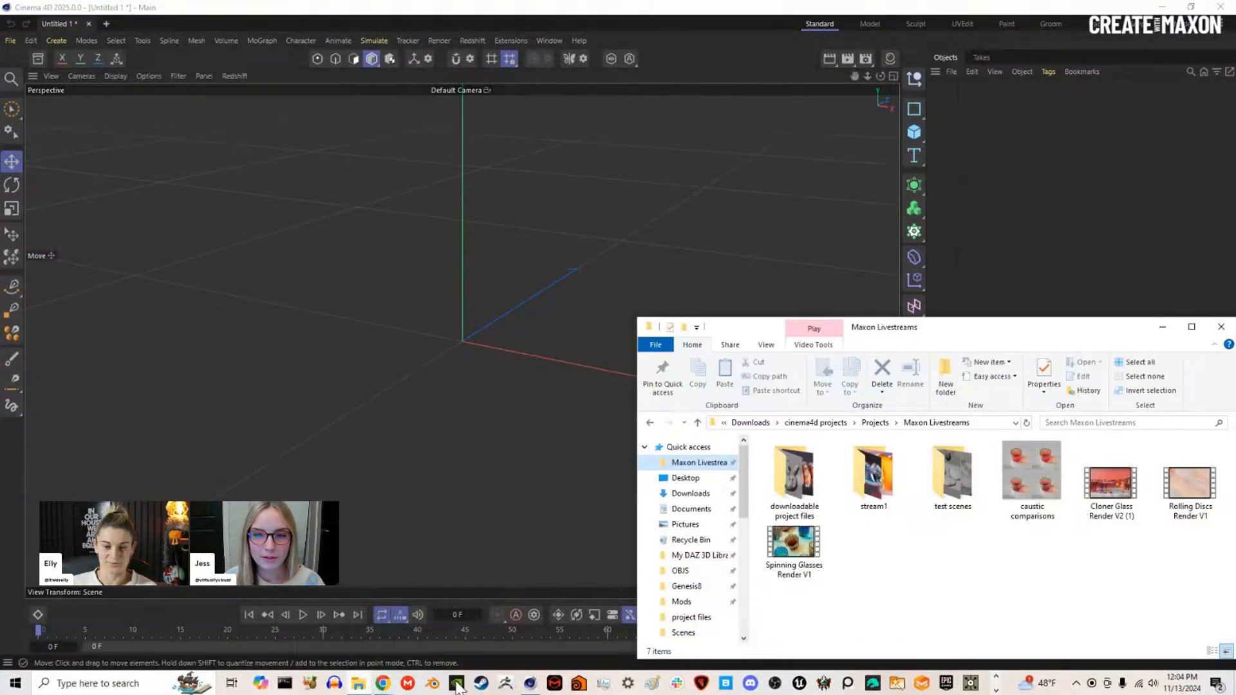
left_click_drag(1032, 338, 982, 155)
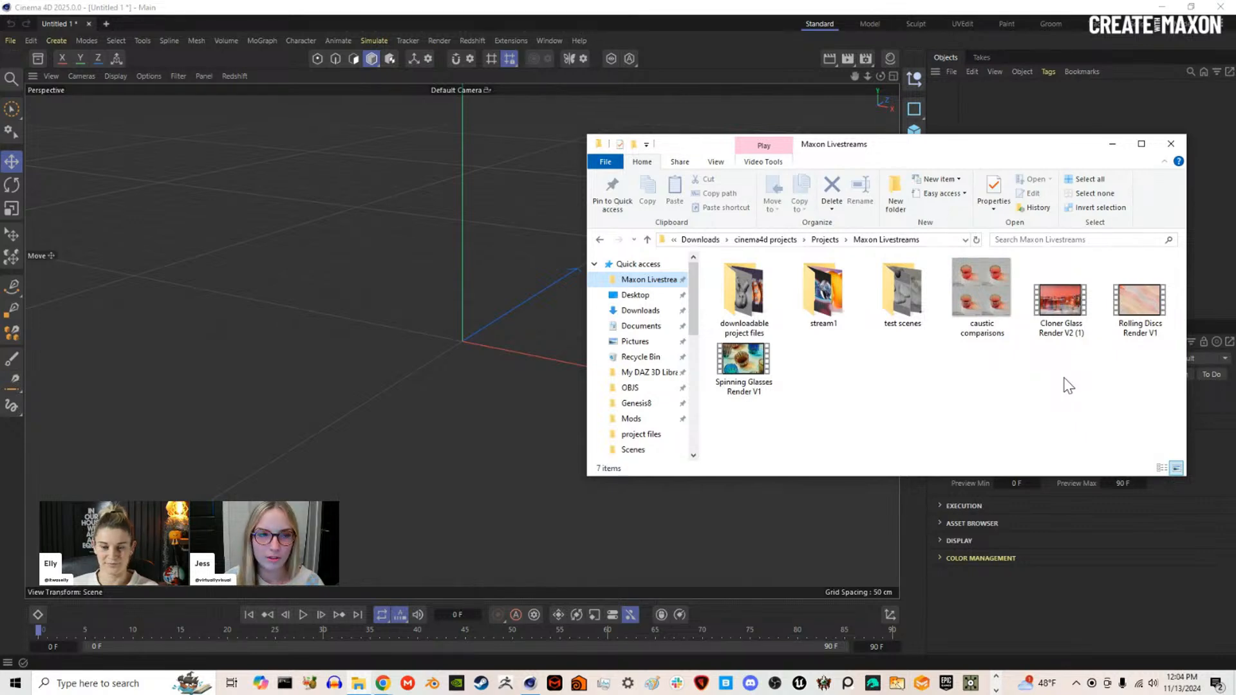
double_click(1066, 303)
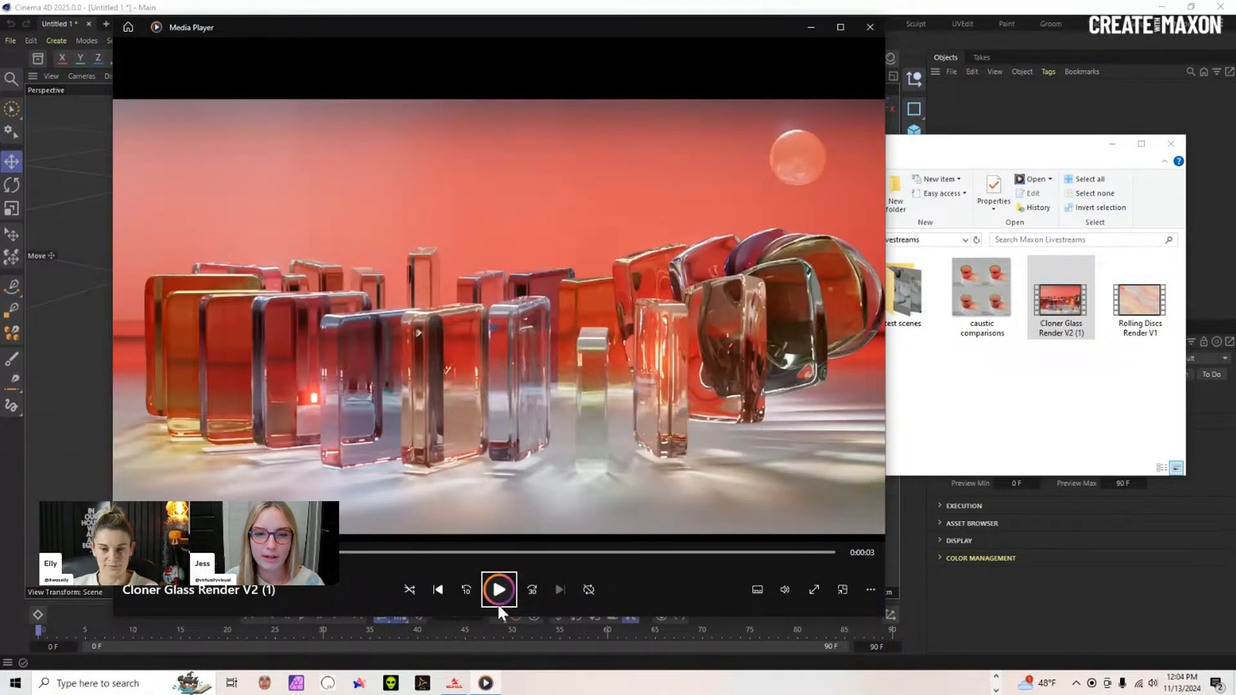
left_click(500, 590)
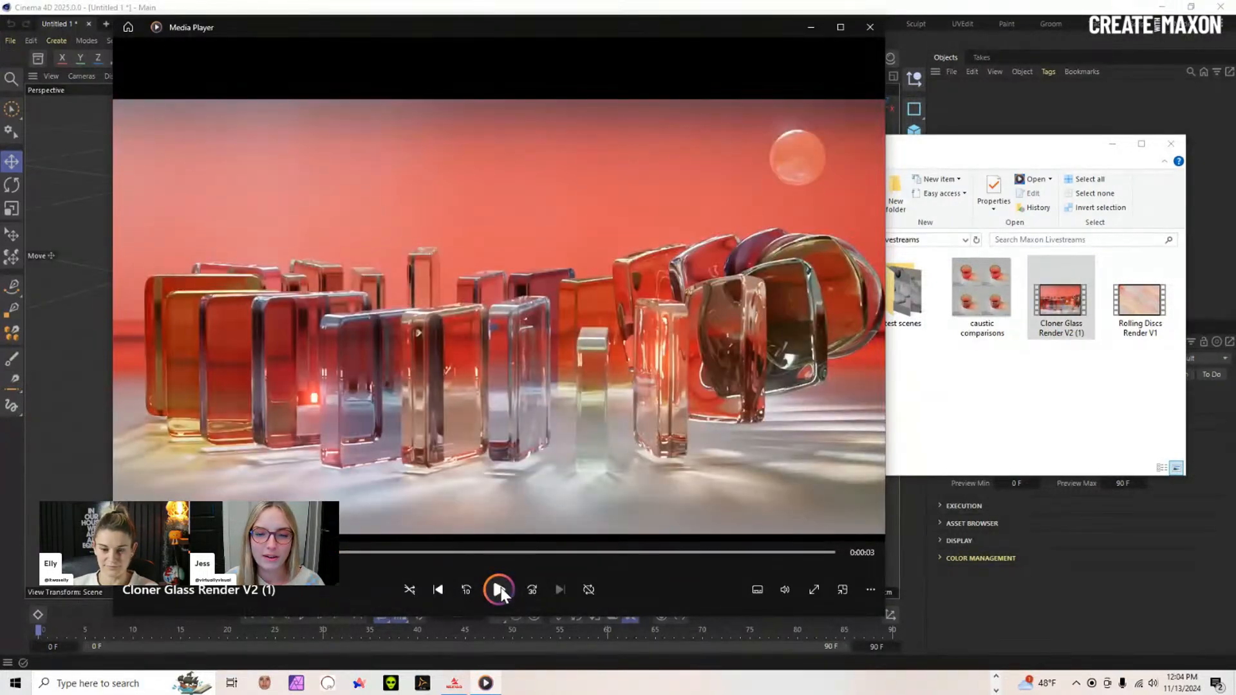
left_click(500, 590)
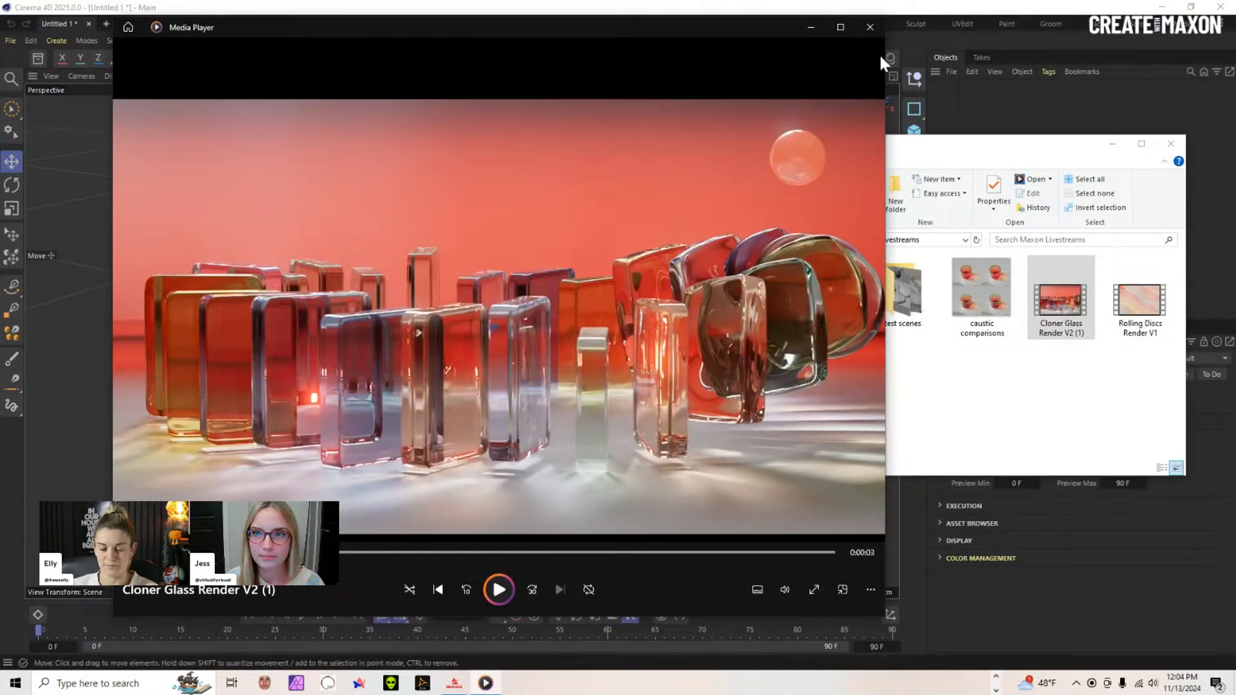
left_click(871, 27)
left_click(999, 95)
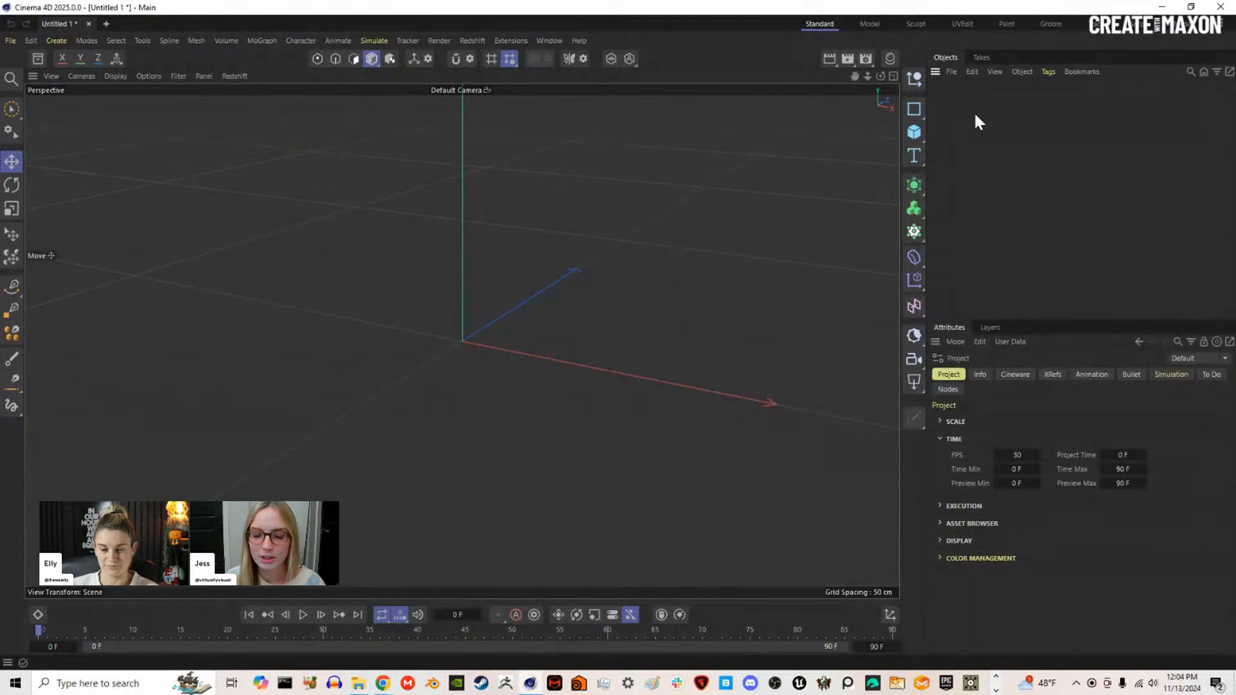
Step: Add a cube, flatten it into a thin square slab and scale the slab down uniformly
left_click(915, 133)
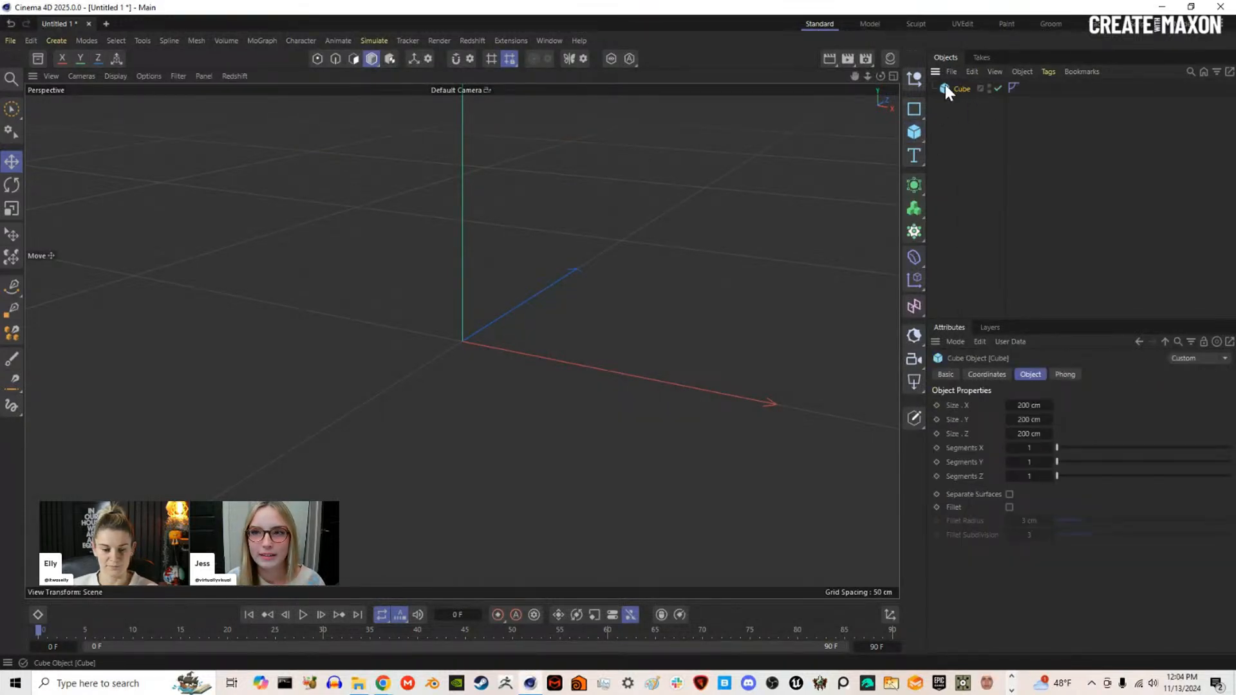
left_click_drag(569, 342, 489, 319, "alt")
key("t")
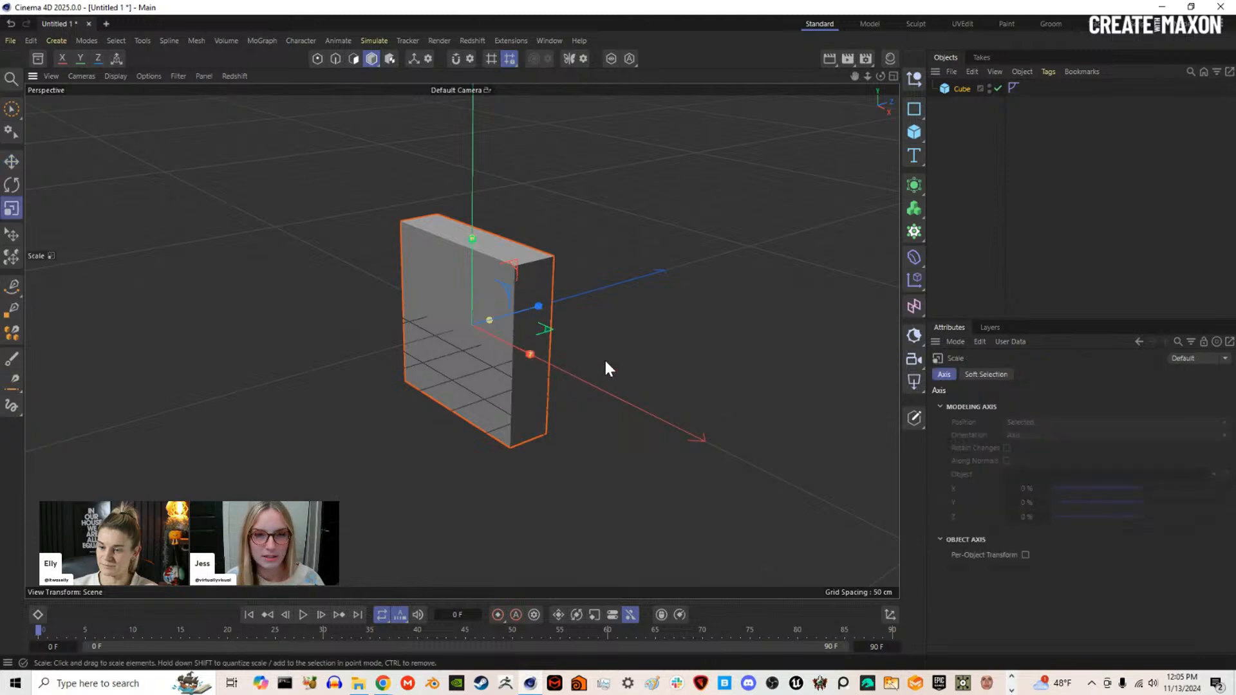
left_click_drag(694, 340, 196, 384)
Step: Raise the small slab straight up along the Y axis above the world origin
middle_click_drag(434, 313, 416, 366, "alt")
left_click_drag(416, 366, 430, 347, "alt")
scroll(459, 411, "up", 3)
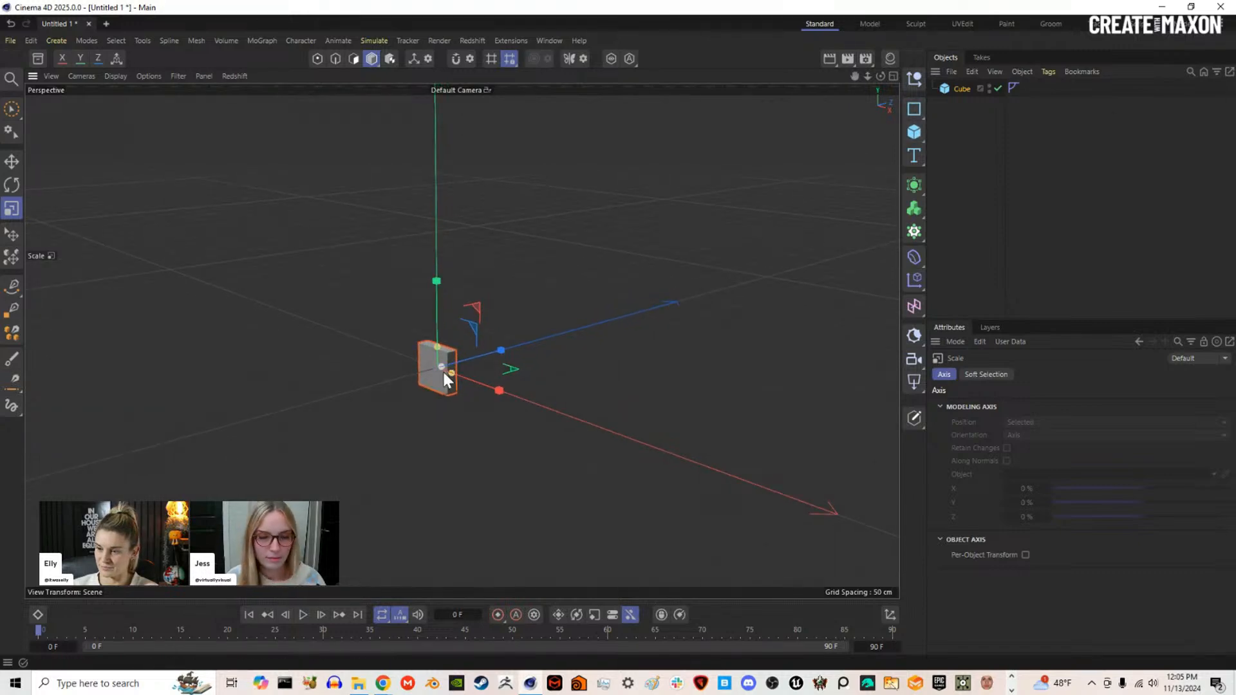
key("e")
left_click_drag(438, 328, 446, 276)
middle_click_drag(497, 320, 564, 317, "alt")
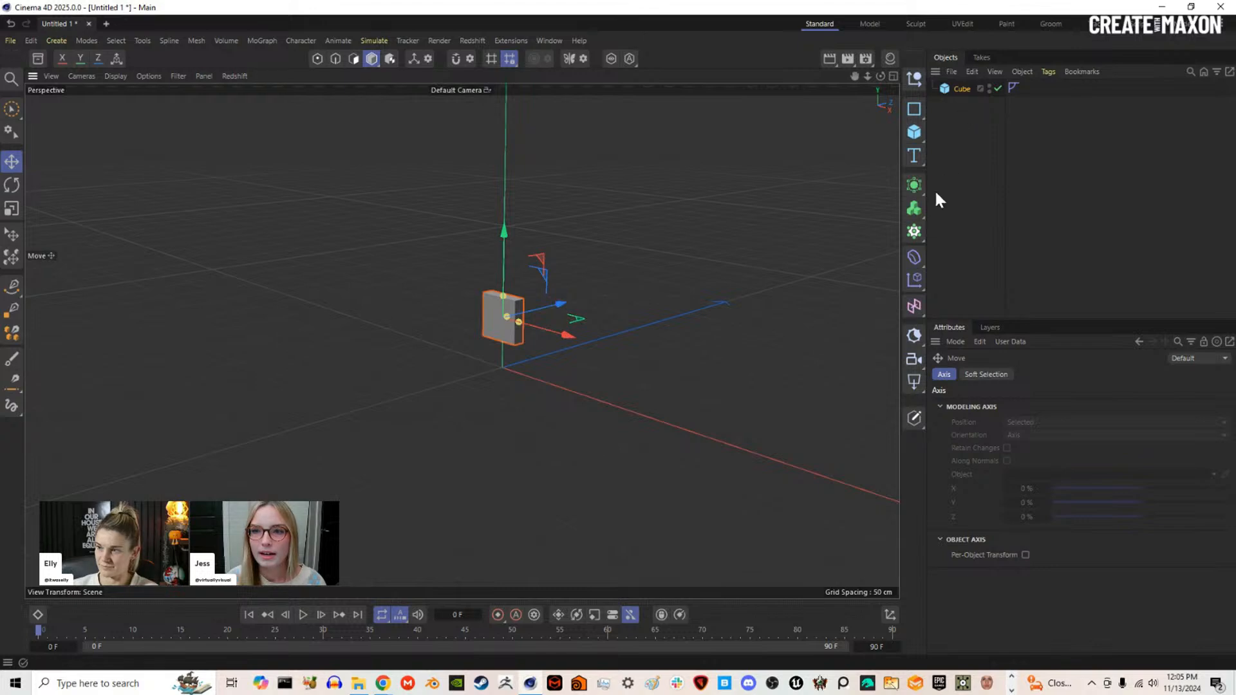
Step: Add a Cloner, make the cube its child and set the cloning mode to Radial
left_click(915, 233)
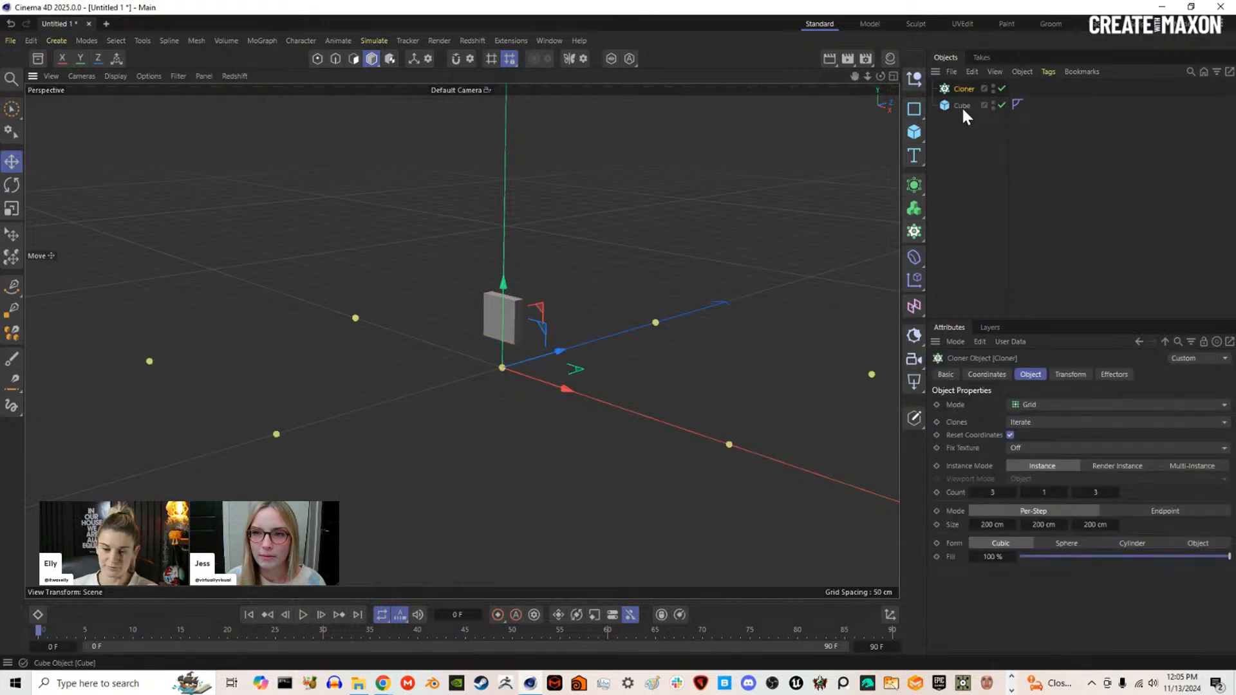
left_click_drag(962, 107, 962, 89)
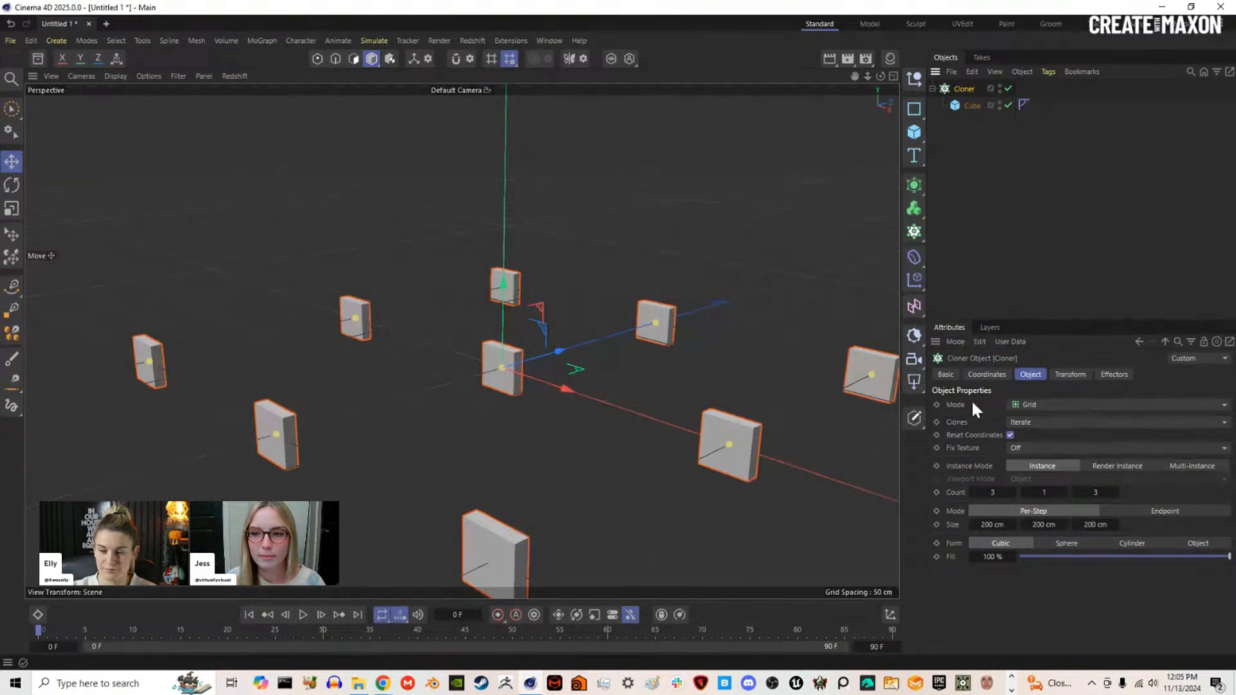
left_click(1020, 405)
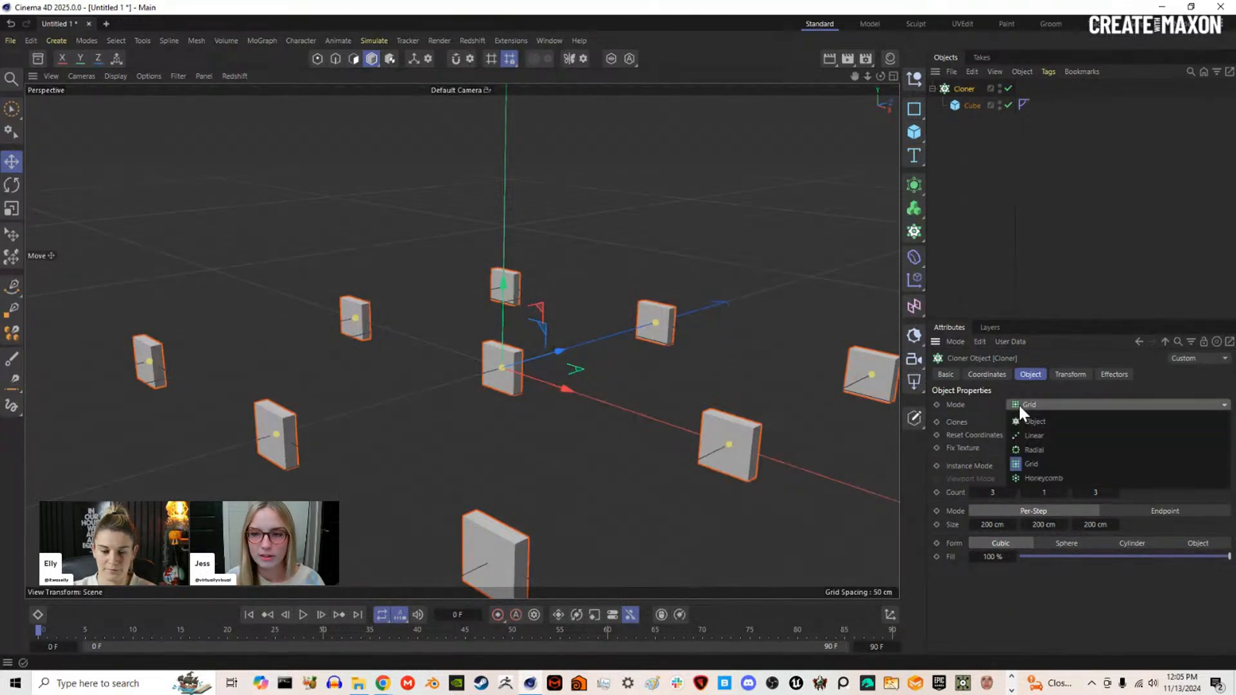
left_click(1037, 449)
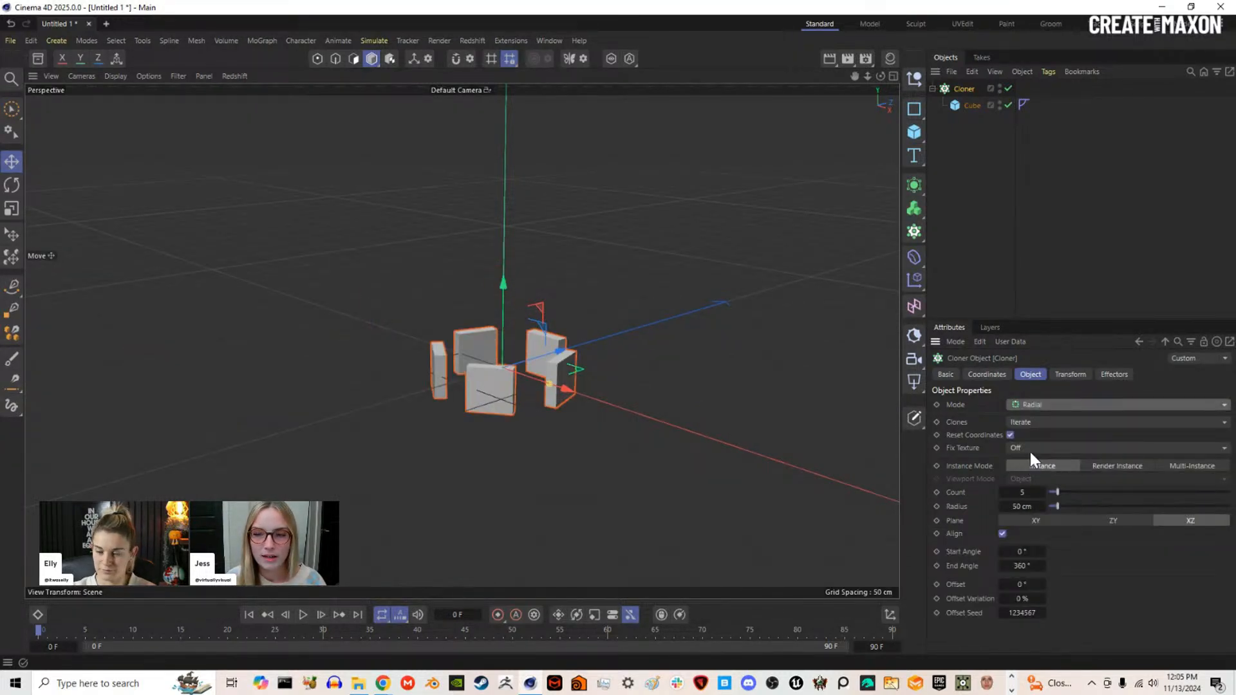
Step: Set the Cloner's heading rotation (R.H) to 90° so the slabs point outward from the ring's centre
middle_click_drag(523, 358, 494, 324, "alt")
left_click_drag(493, 323, 493, 359, "alt")
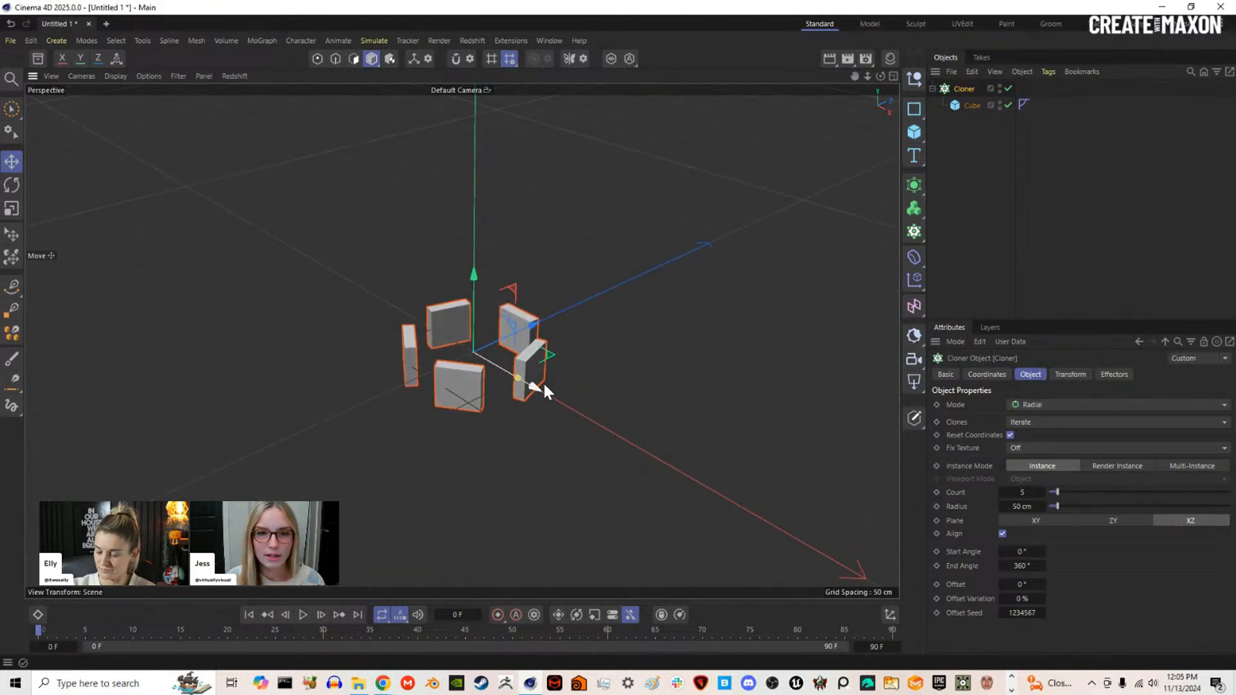
left_click(1069, 373)
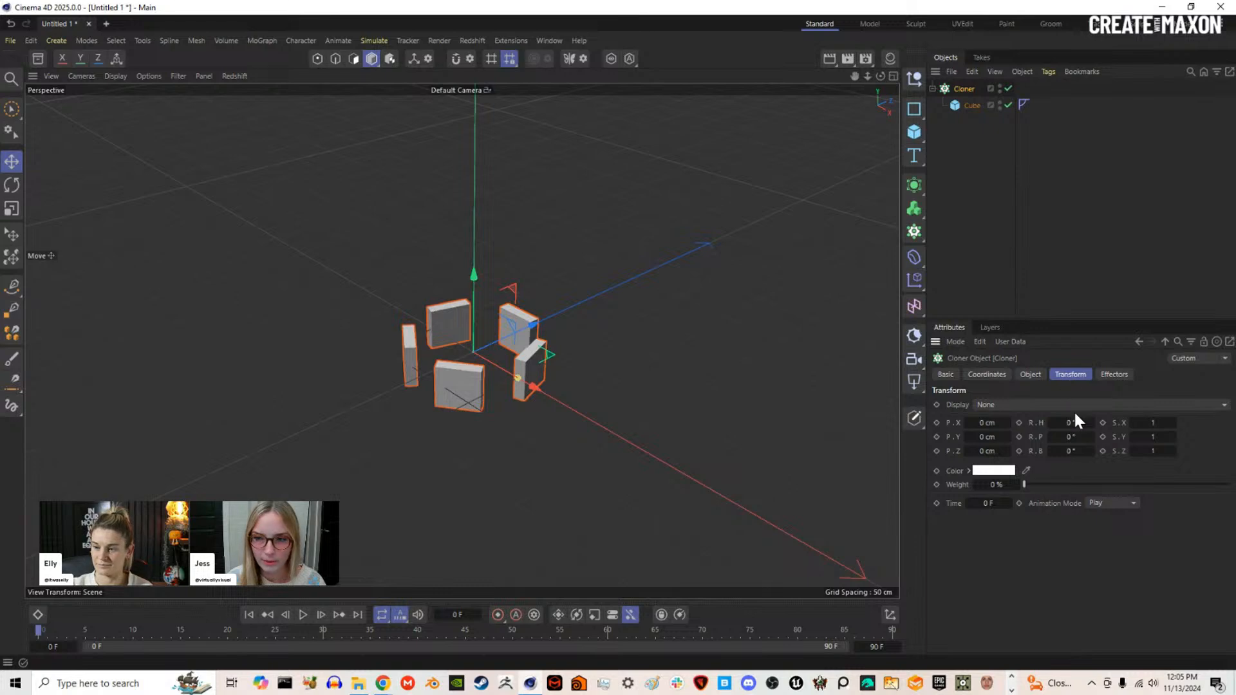
left_click_drag(1068, 437, 1063, 437)
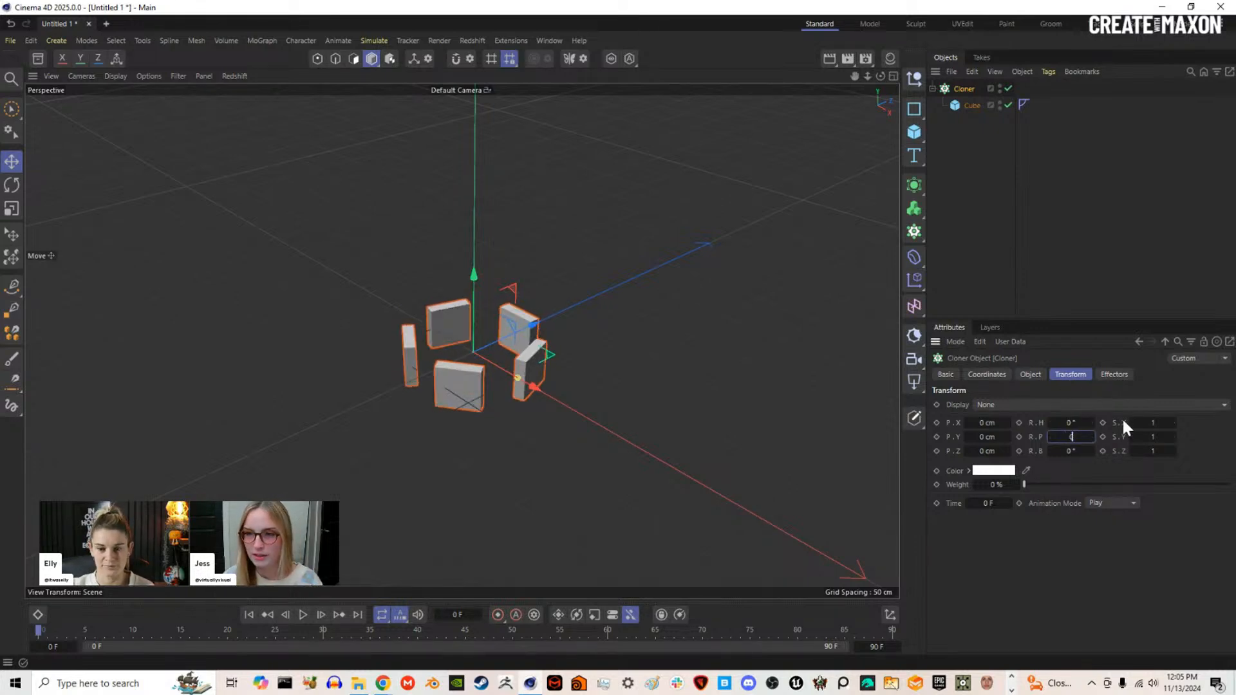
left_click(1069, 423)
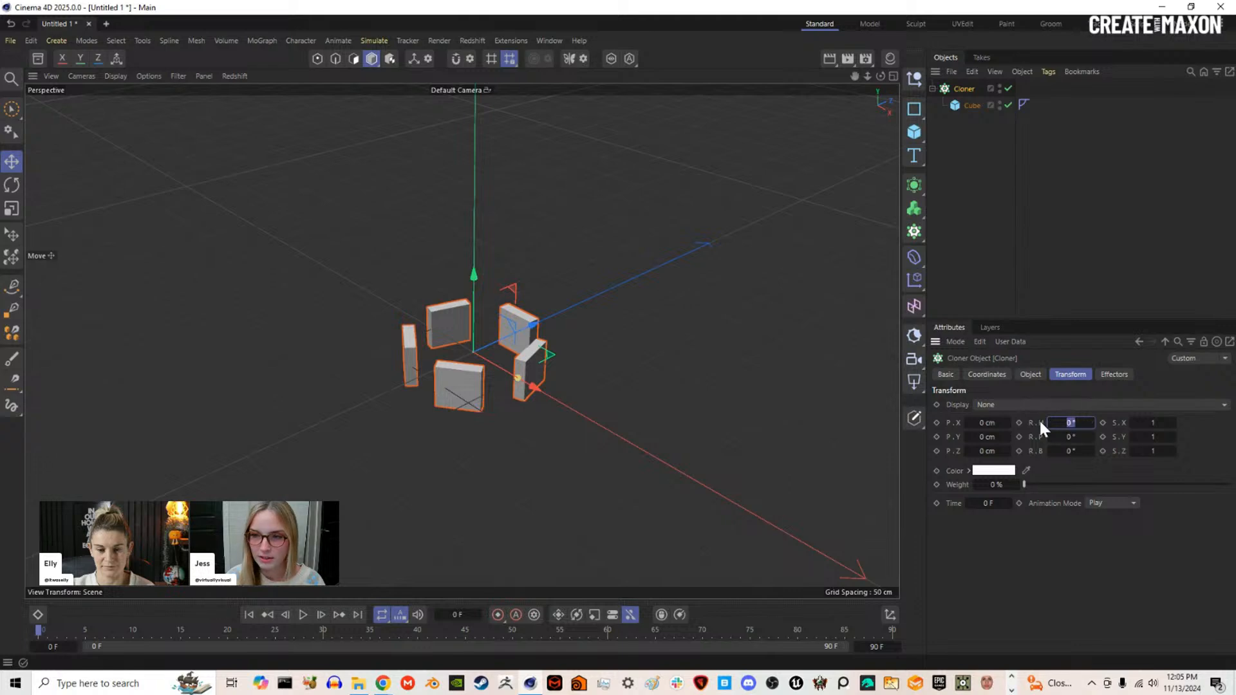
left_click_drag(1042, 419, 1074, 423)
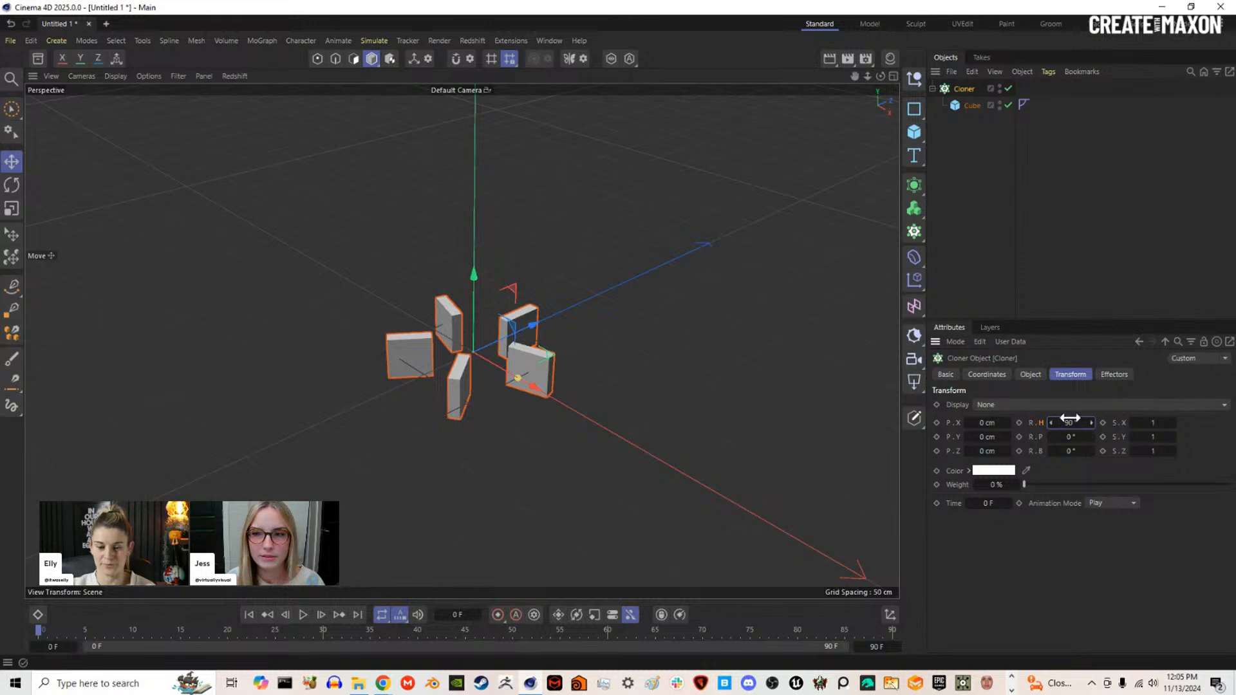
Step: Set the radial Cloner's count to 17 and its radius to 90 cm
left_click(1029, 376)
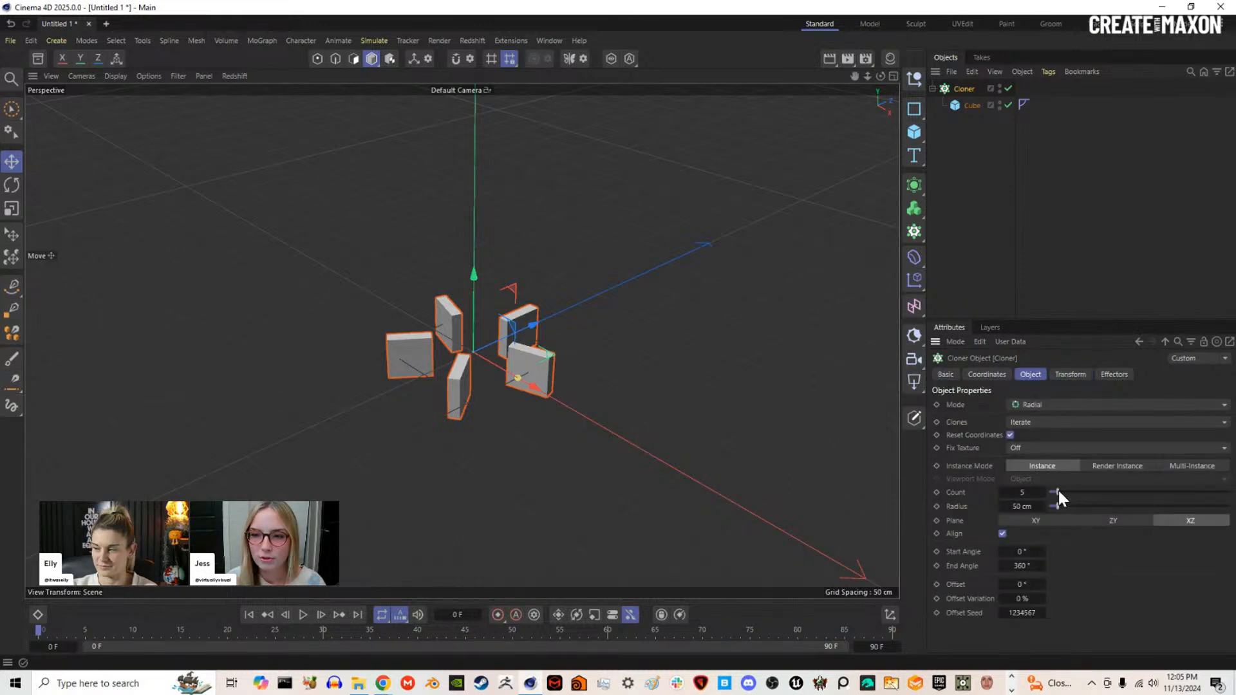
mouse_move(1057, 492)
left_mouse_down()
mouse_move(1080, 493)
mouse_move(1065, 506)
left_mouse_up()
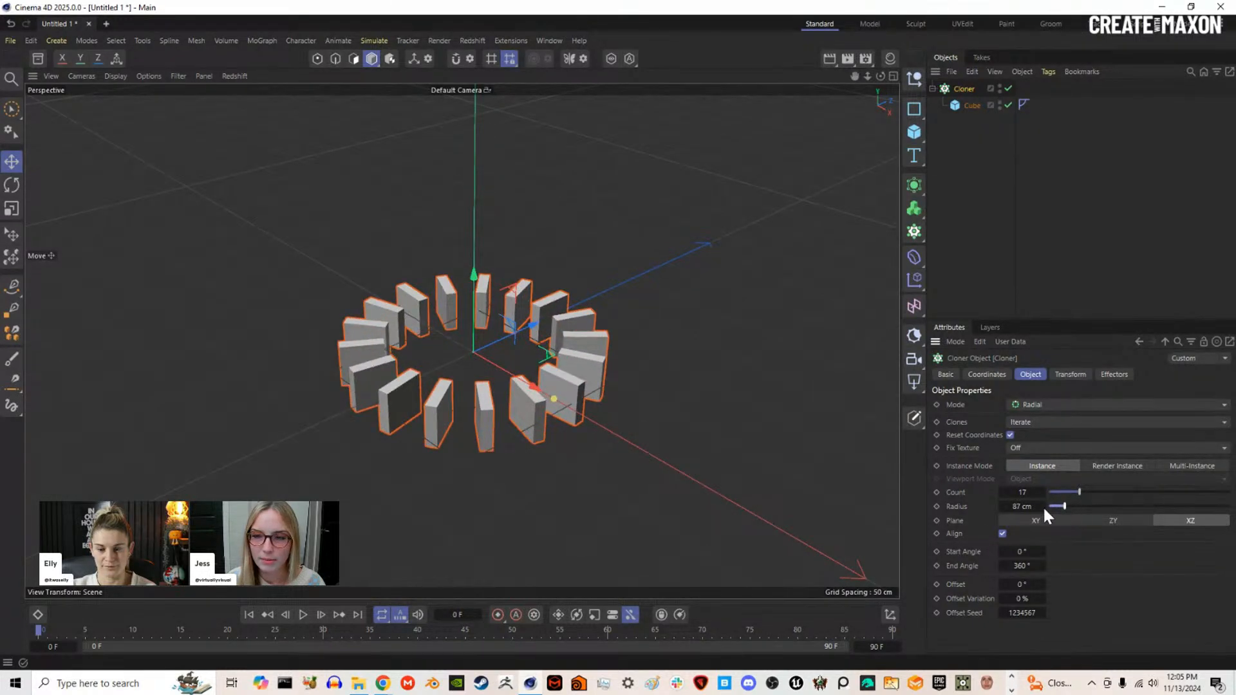
double_click(1018, 506)
type("90")
key("Return")
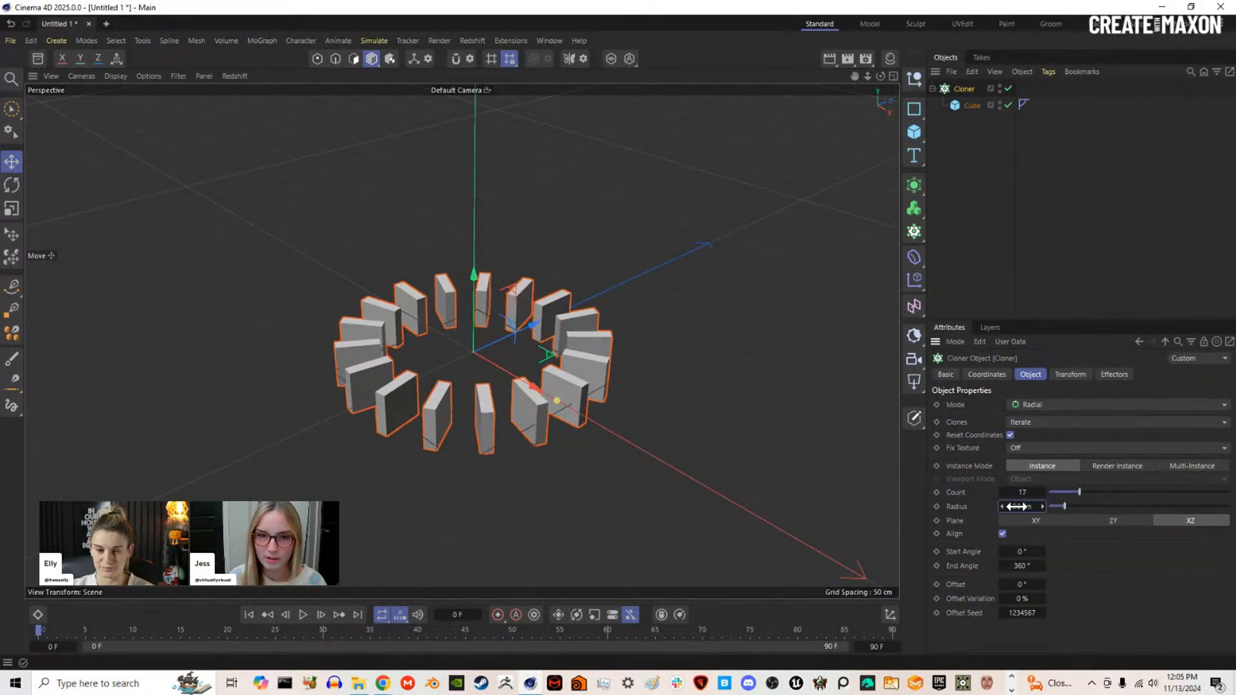
Step: Duplicate the Cloner with its cube and rename the lower Cloner "cube cloner"
mouse_move(474, 295)
left_mouse_down("alt")
mouse_move(488, 240)
mouse_move(562, 330)
mouse_move(552, 354)
mouse_move(566, 326)
mouse_move(549, 397)
mouse_move(549, 372)
mouse_move(601, 392)
mouse_move(560, 421)
mouse_move(546, 345)
mouse_move(532, 352)
mouse_move(534, 374)
left_mouse_up("alt")
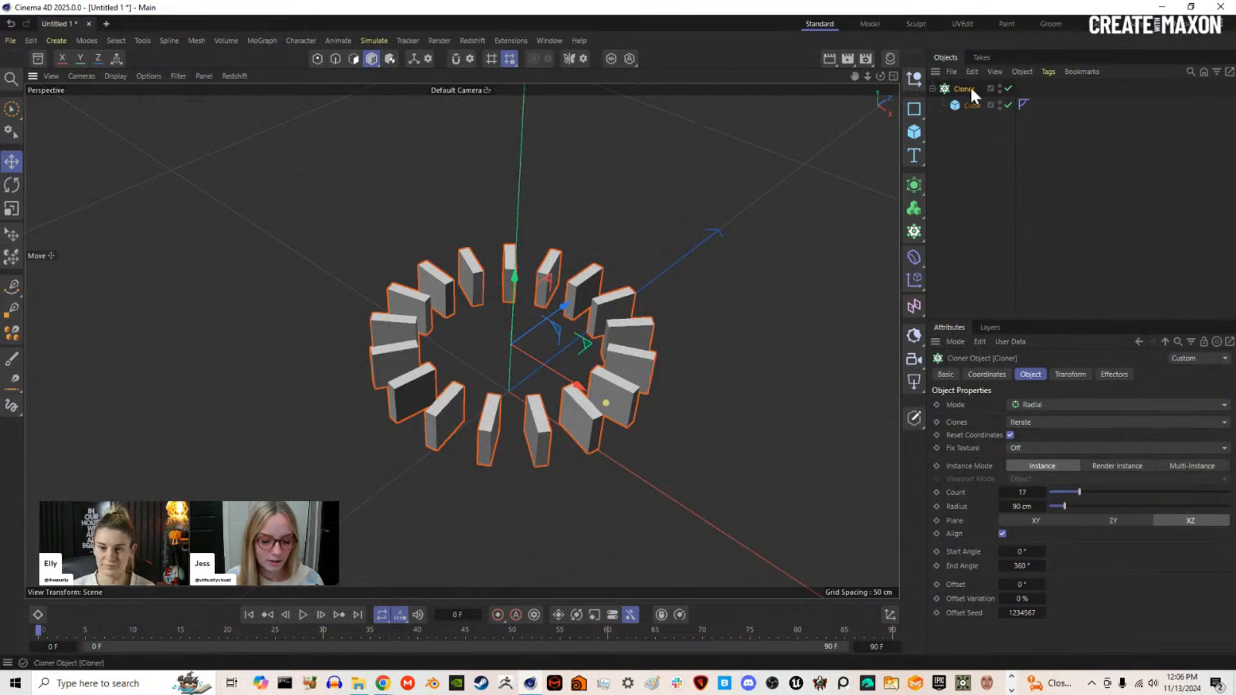
left_click_drag(968, 82, 970, 85, "ctrl")
double_click(966, 122)
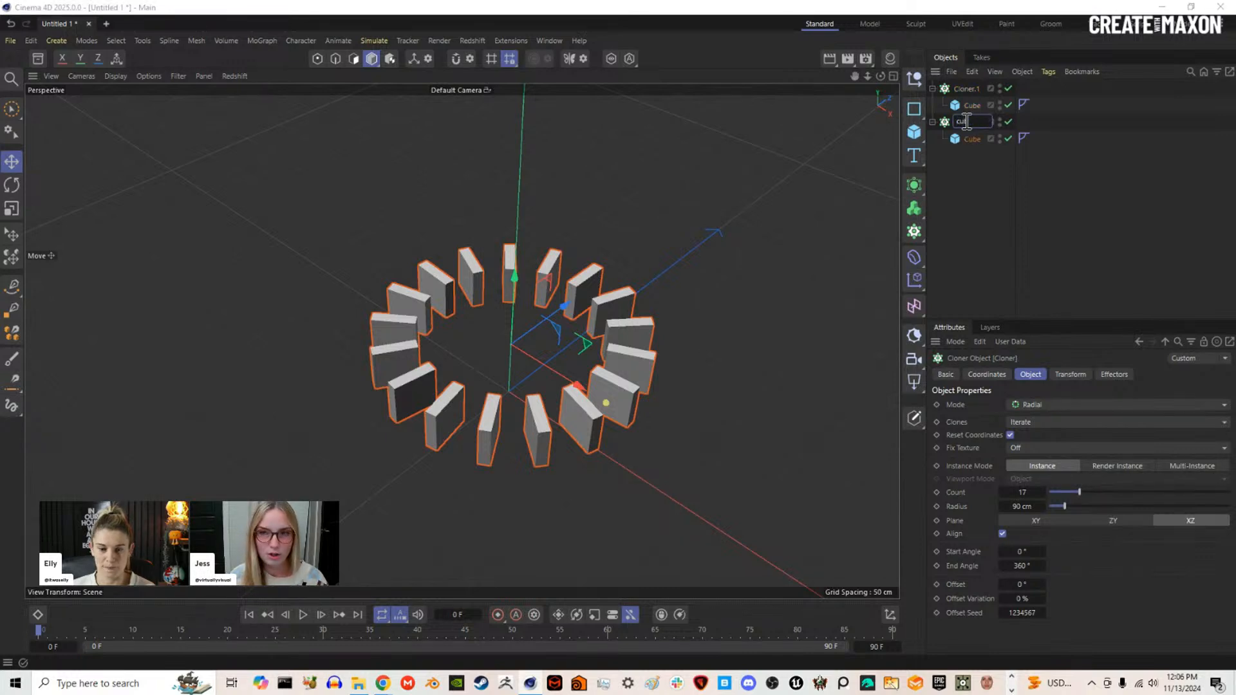
type("cube cloner")
key("Return")
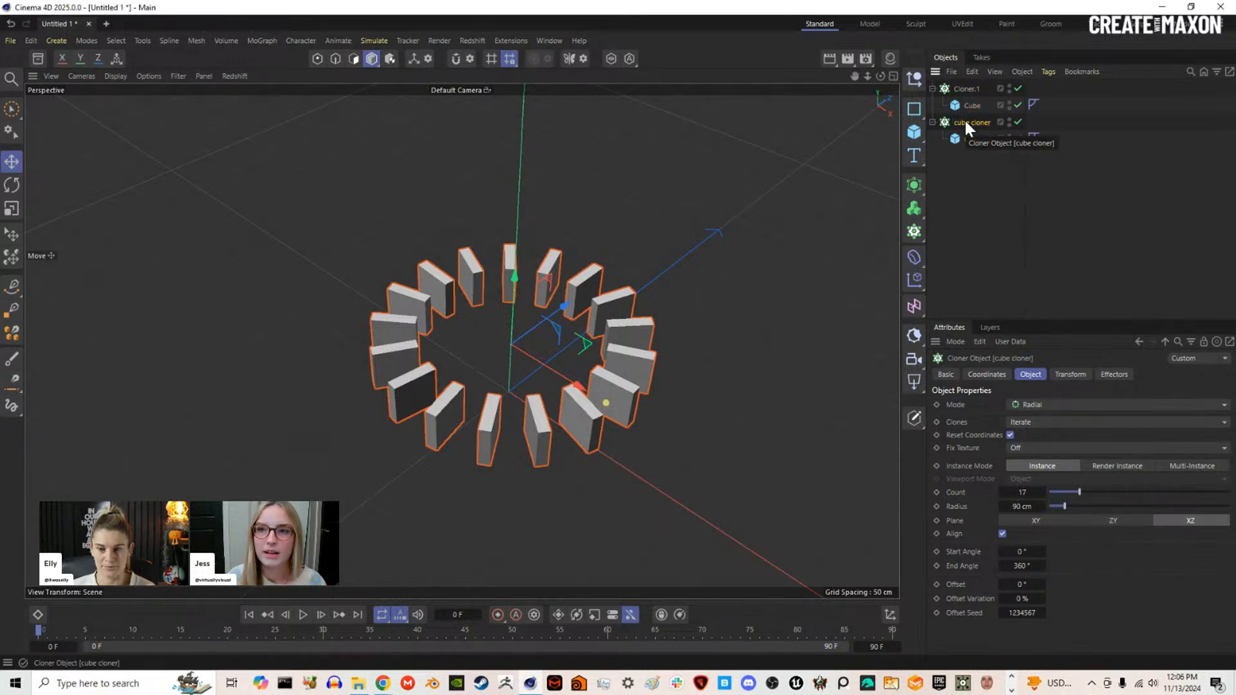
Step: Delete the cube inside the Cloner.1 copy, leaving that Cloner empty
left_click(964, 106)
key("Delete")
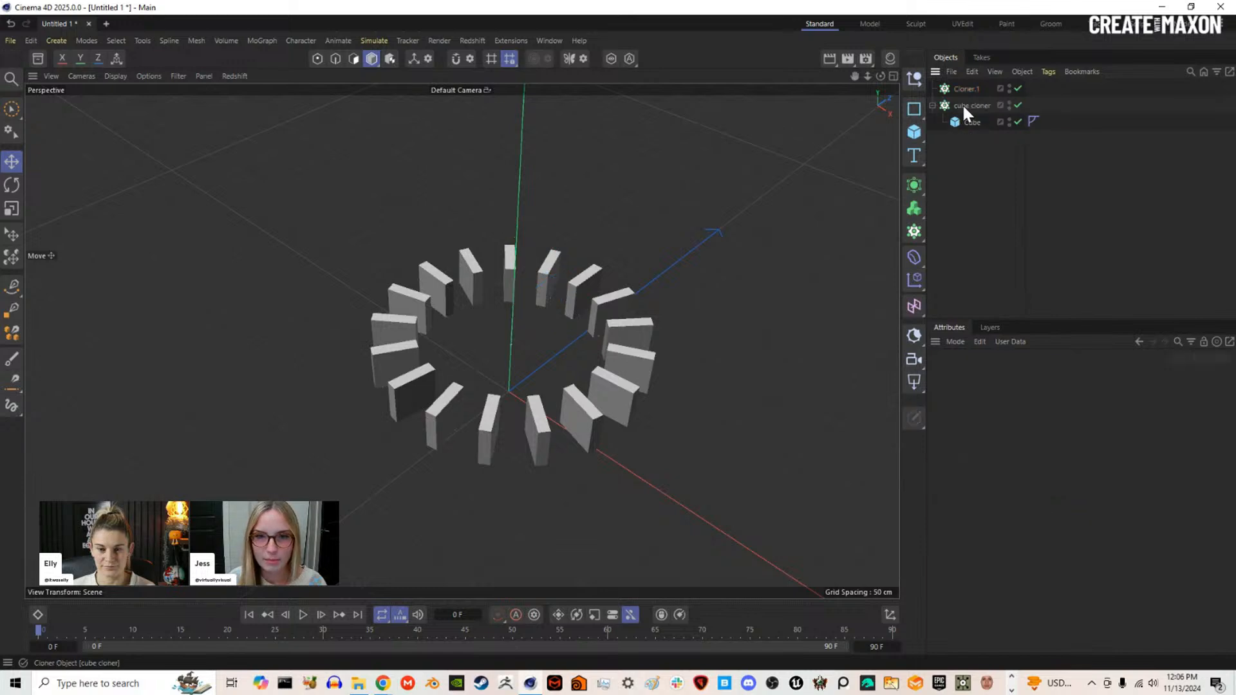
Step: Rename the empty Cloner.1 as "sphere cloner"
left_click(963, 88)
double_click(965, 89)
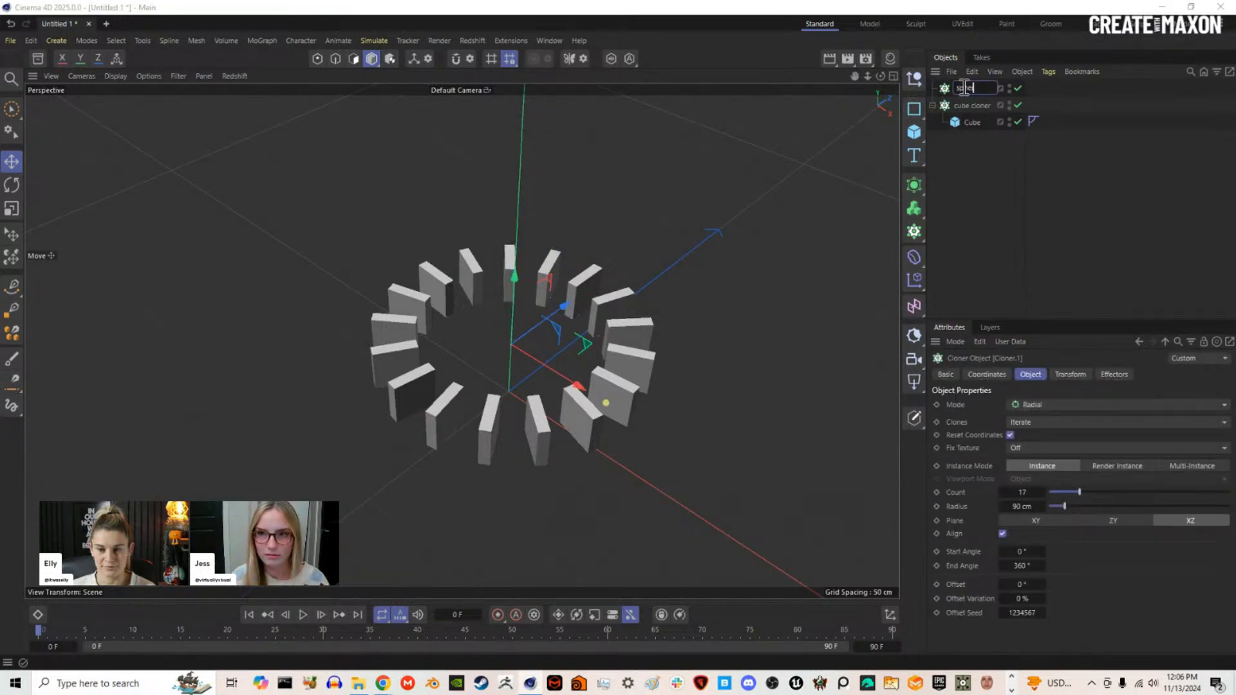
key("Return")
double_click(971, 86)
left_click(975, 89)
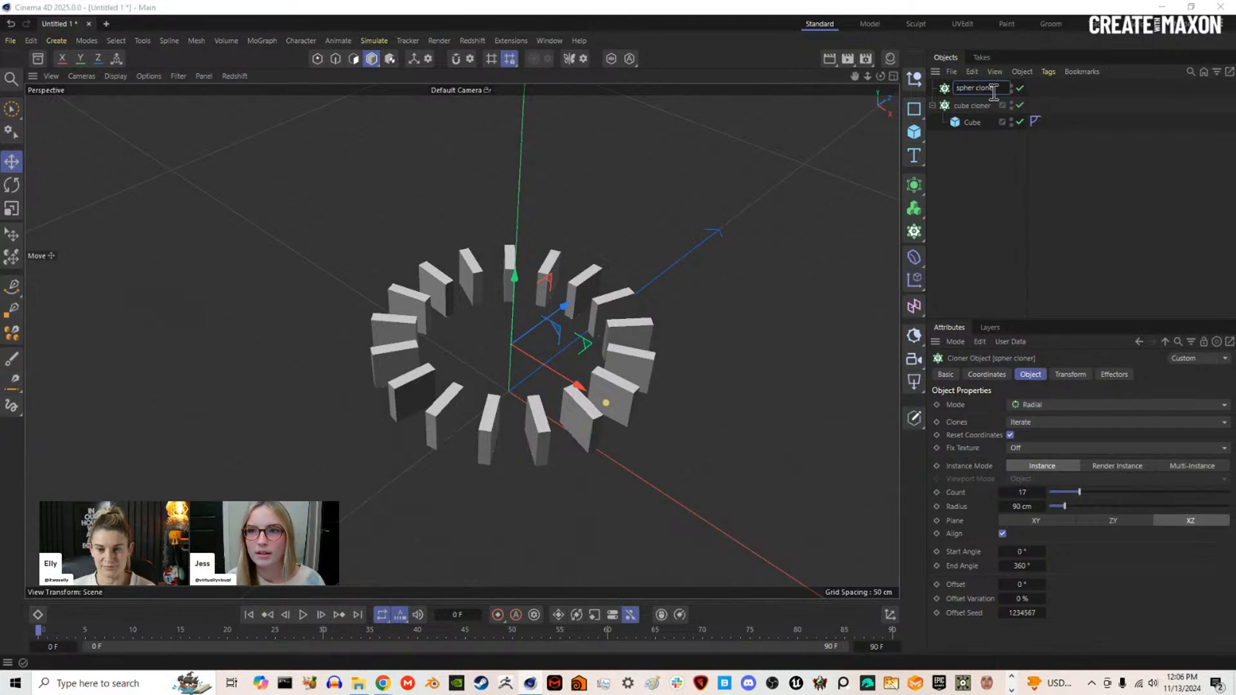
type("e")
left_click(1043, 100)
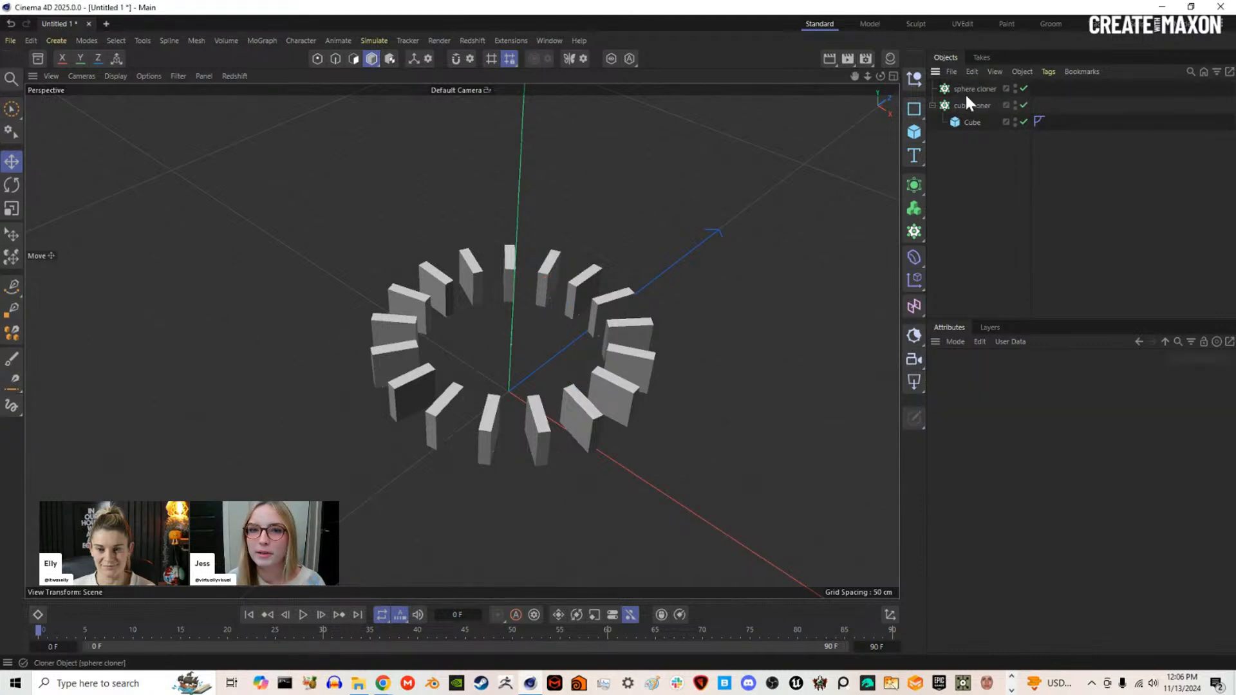
Step: Add a cylinder, flatten its height to about 21 cm and set its orientation to +Z
left_click(971, 90)
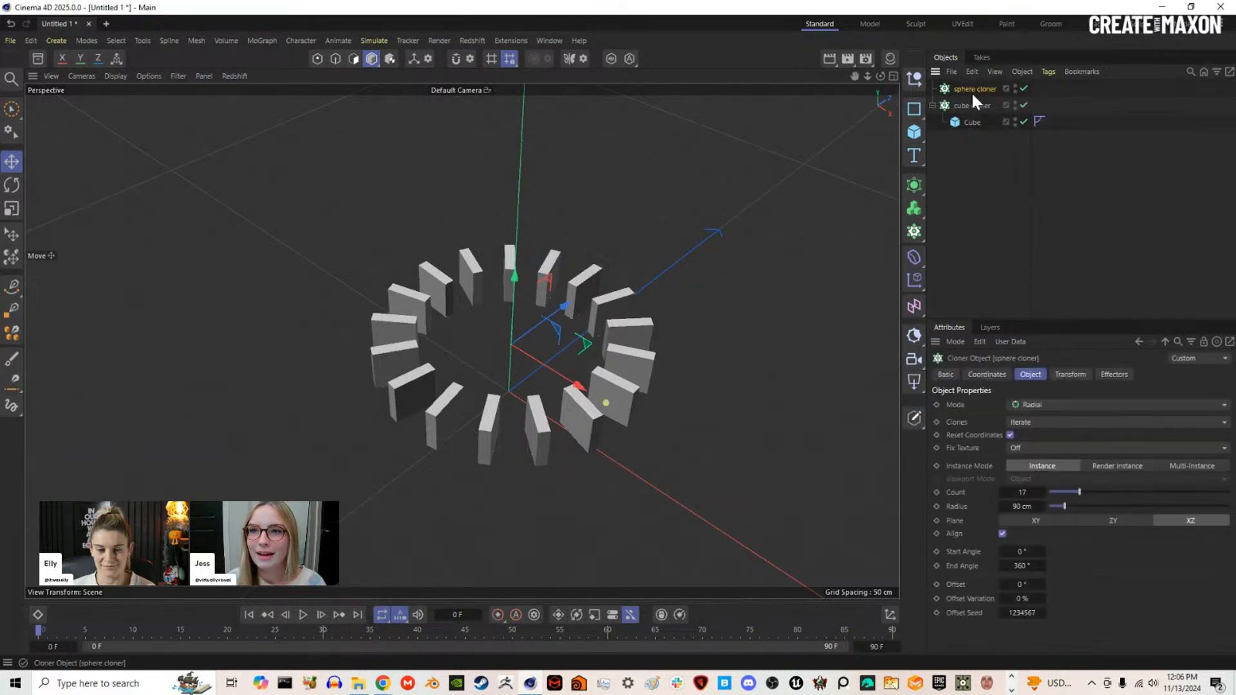
left_click(914, 130)
left_click(1079, 169)
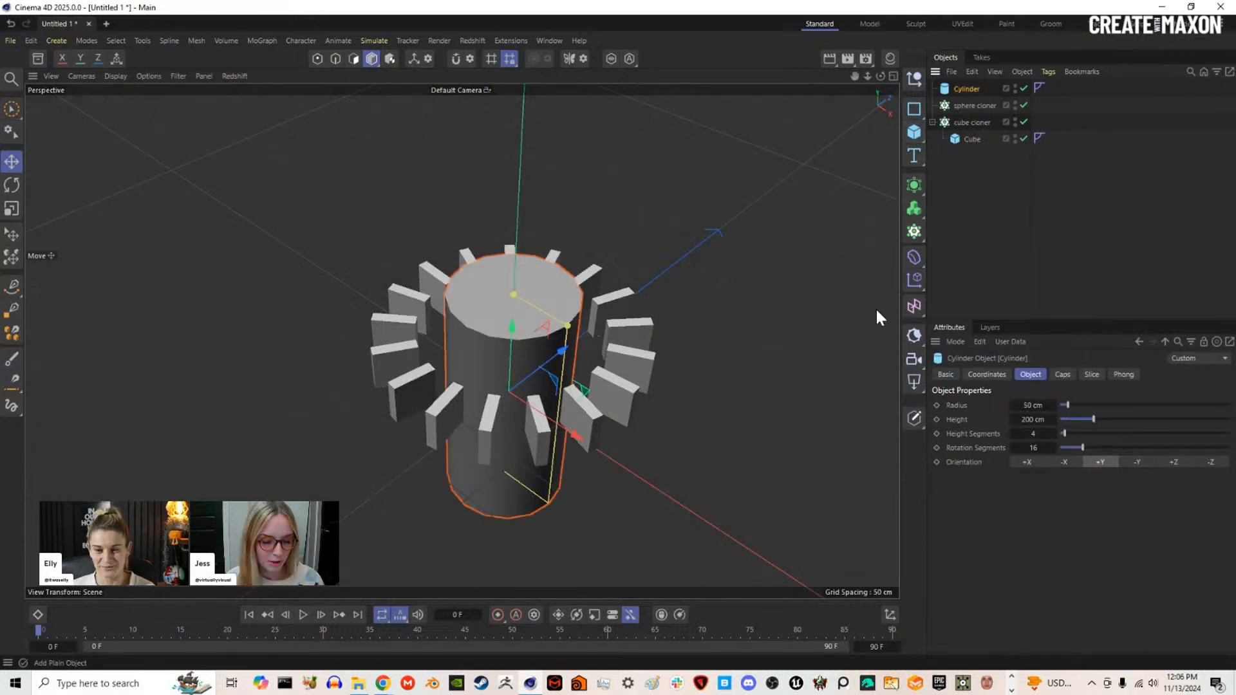
mouse_move(681, 314)
left_mouse_down("alt")
mouse_move(609, 291)
mouse_move(501, 319)
mouse_move(593, 302)
mouse_move(535, 269)
mouse_move(532, 374)
left_mouse_up("alt")
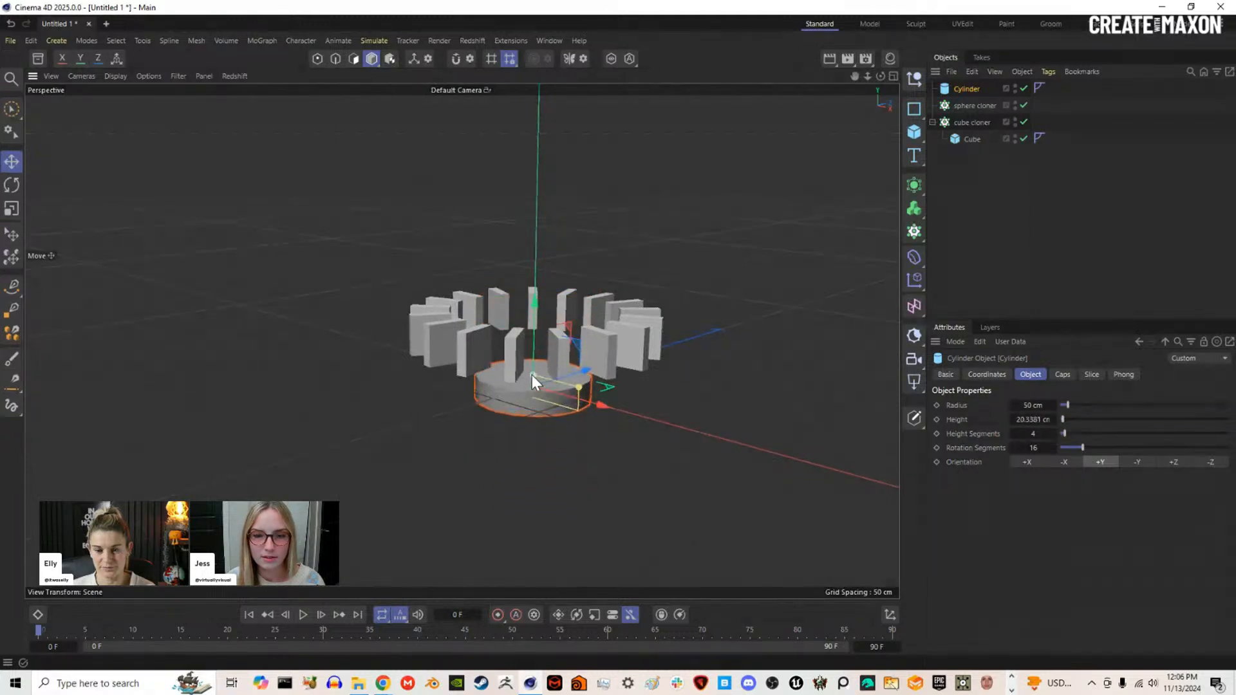
left_click(1180, 462)
middle_click_drag(539, 365, 552, 422, "alt")
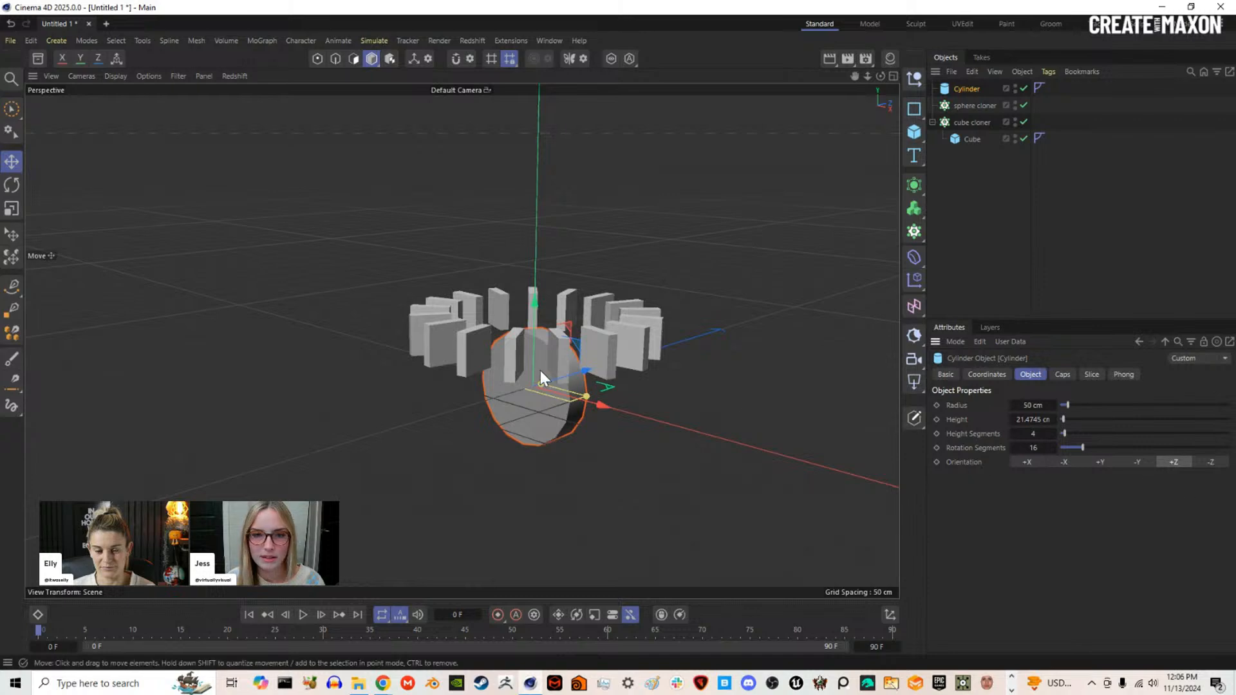
Step: Scale the cylinder down to a radius of about 18 cm and raise it to the level of the slab ring
key("t")
left_click_drag(733, 454, 318, 474)
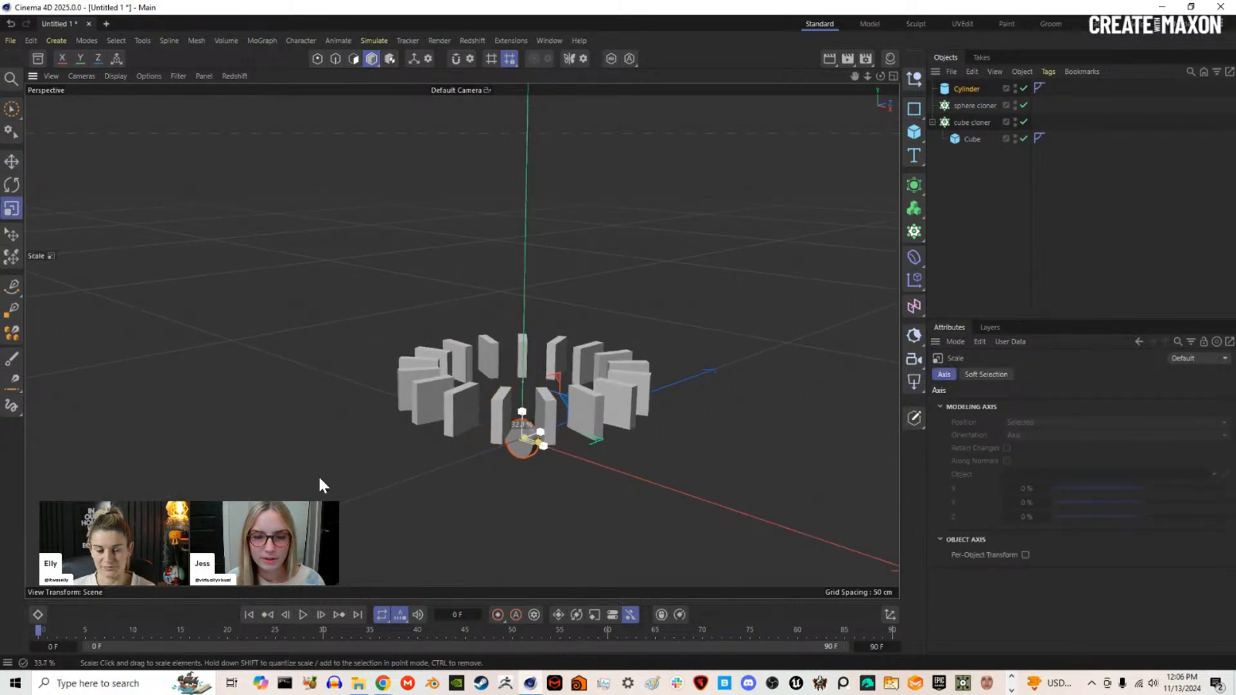
key("e")
left_click_drag(524, 372, 532, 303)
key("t")
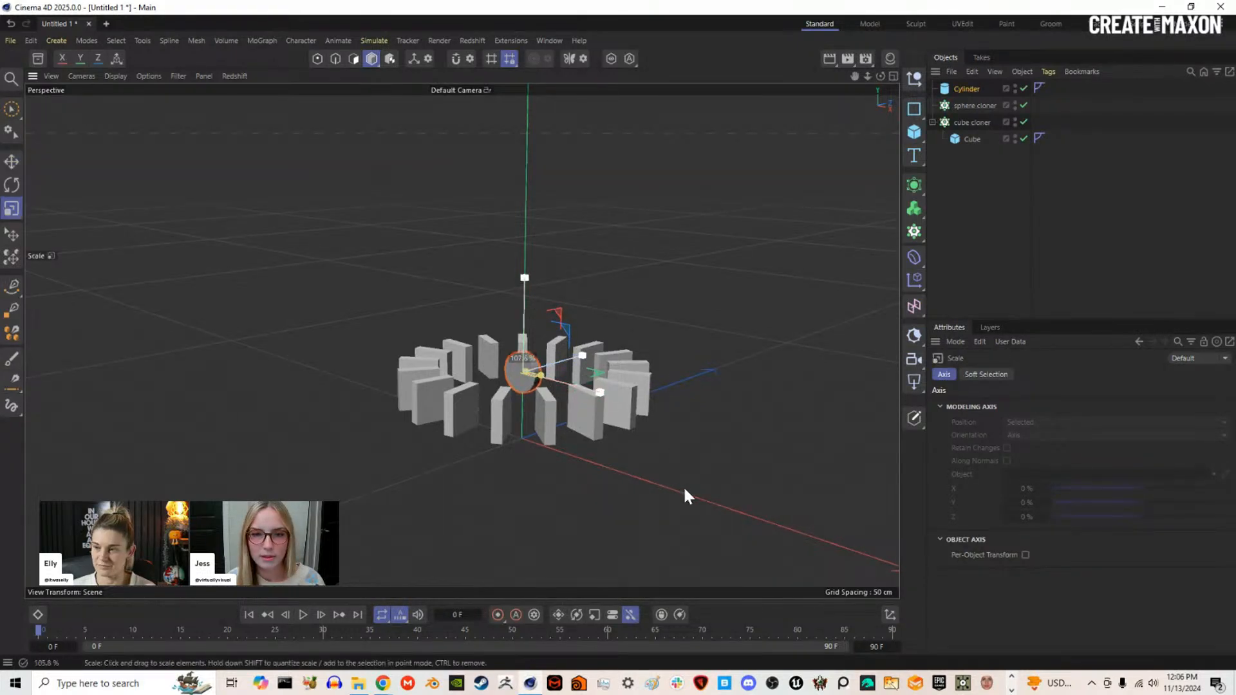
left_click_drag(580, 395, 569, 442, "alt")
left_click_drag(607, 381, 533, 390, "alt")
Step: Make the cylinder a child of the sphere cloner so that it is cloned around the same ring as the slabs
left_click_drag(964, 84, 969, 100)
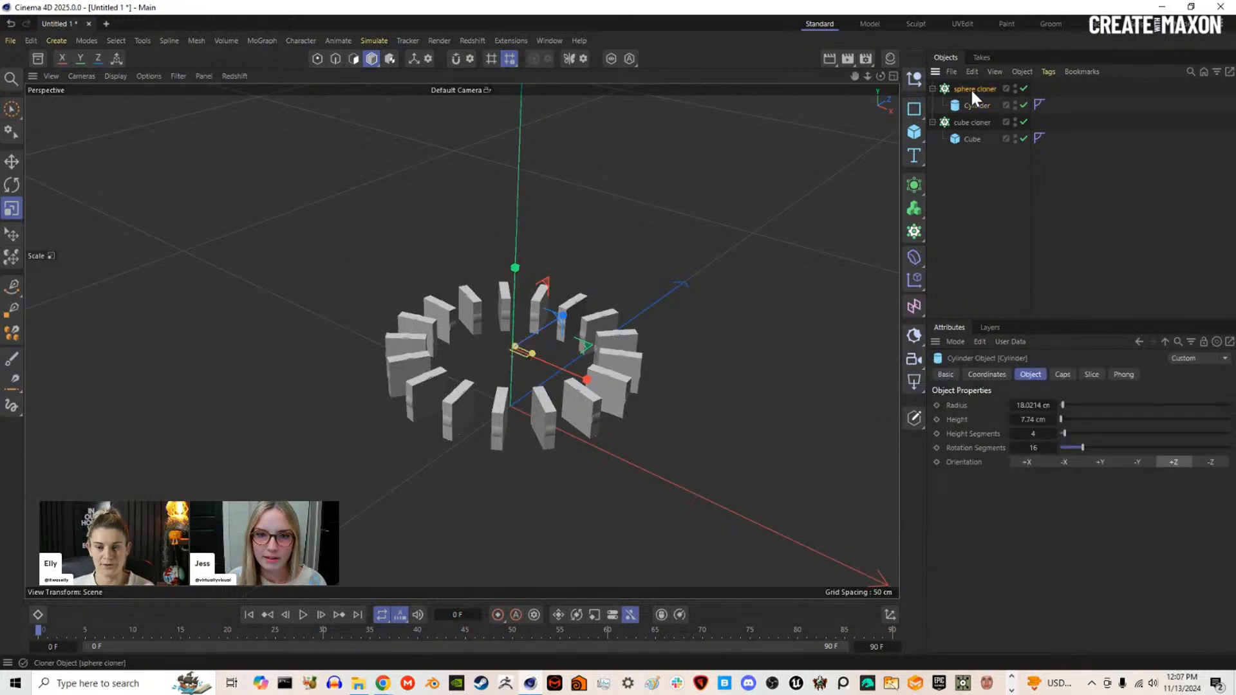
left_click(971, 87)
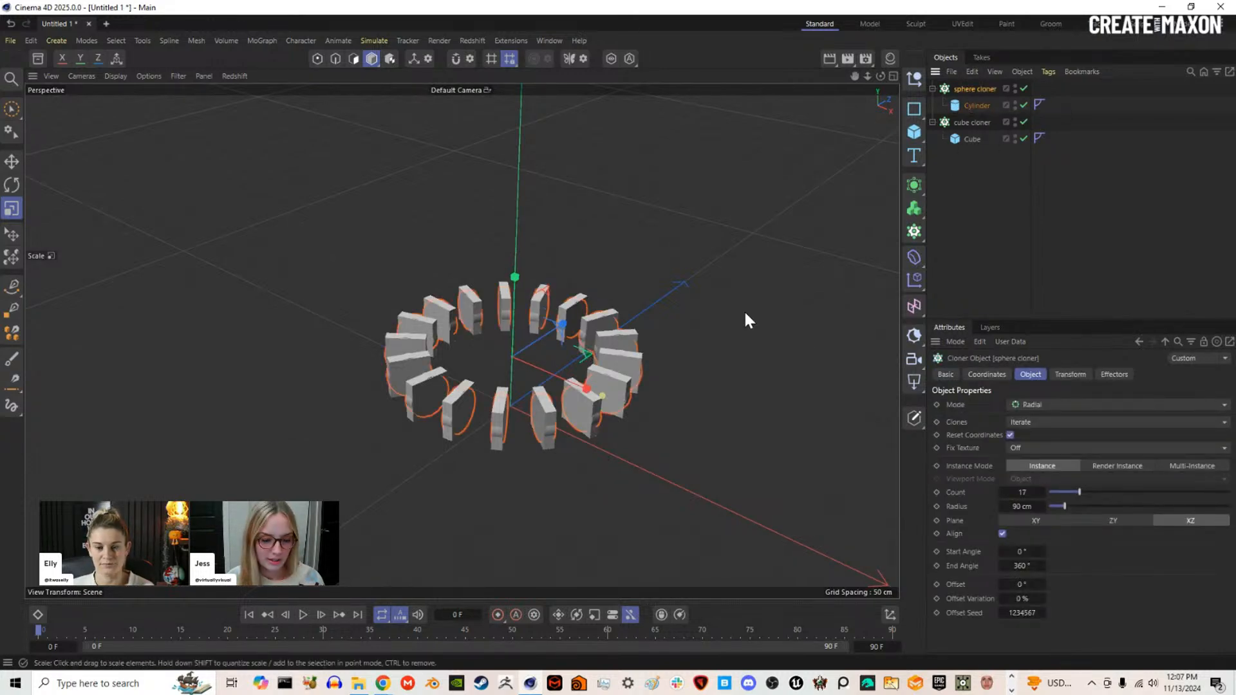
left_click_drag(636, 351, 624, 334, "alt")
scroll(536, 421, "up", 5)
left_click_drag(587, 405, 590, 323, "alt")
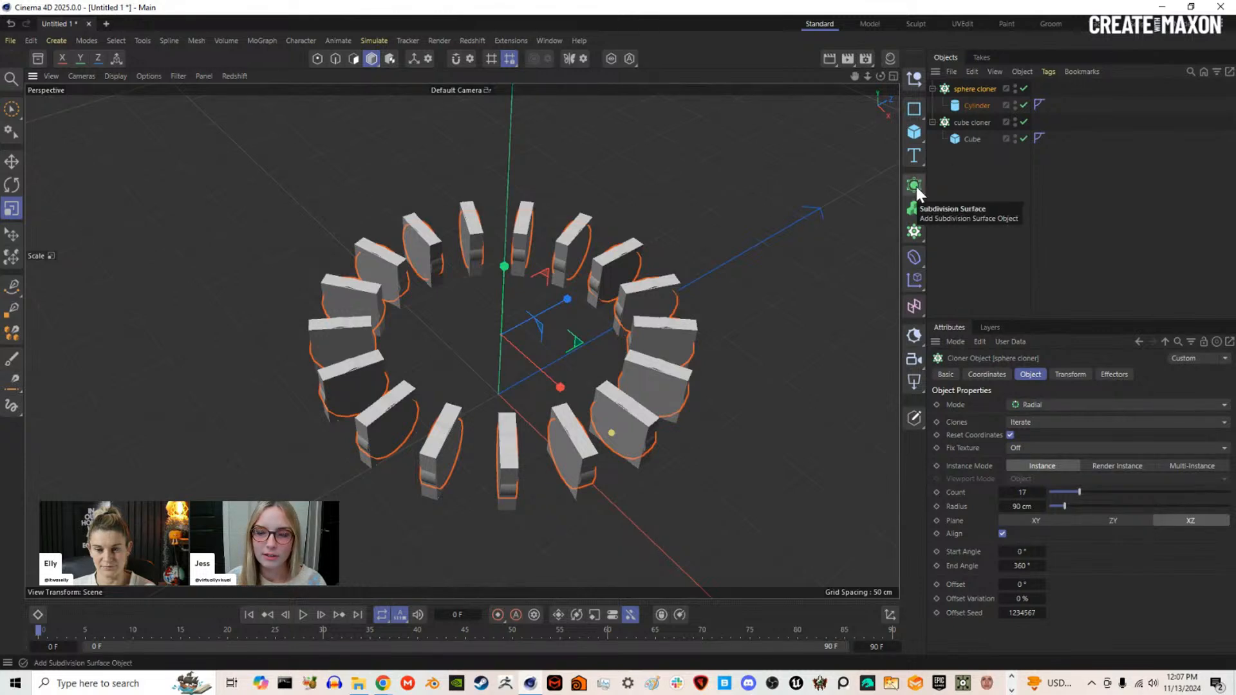
Step: Nest the sphere cloner inside a new Connect object named "sphere cloner" and hide that Connect object
left_click_drag(918, 189, 980, 314)
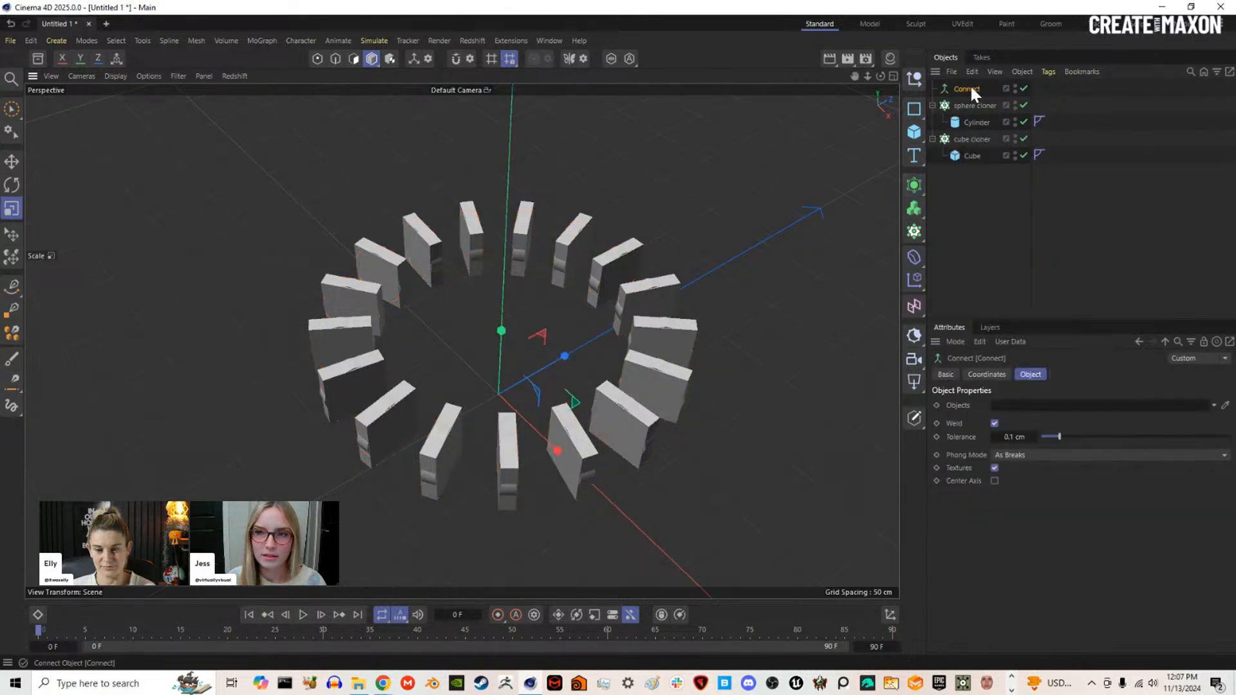
left_click_drag(975, 92, 973, 89)
double_click(967, 89)
type("spher")
key("BackSpace")
key("BackSpace")
type("ere cloner")
key("Return")
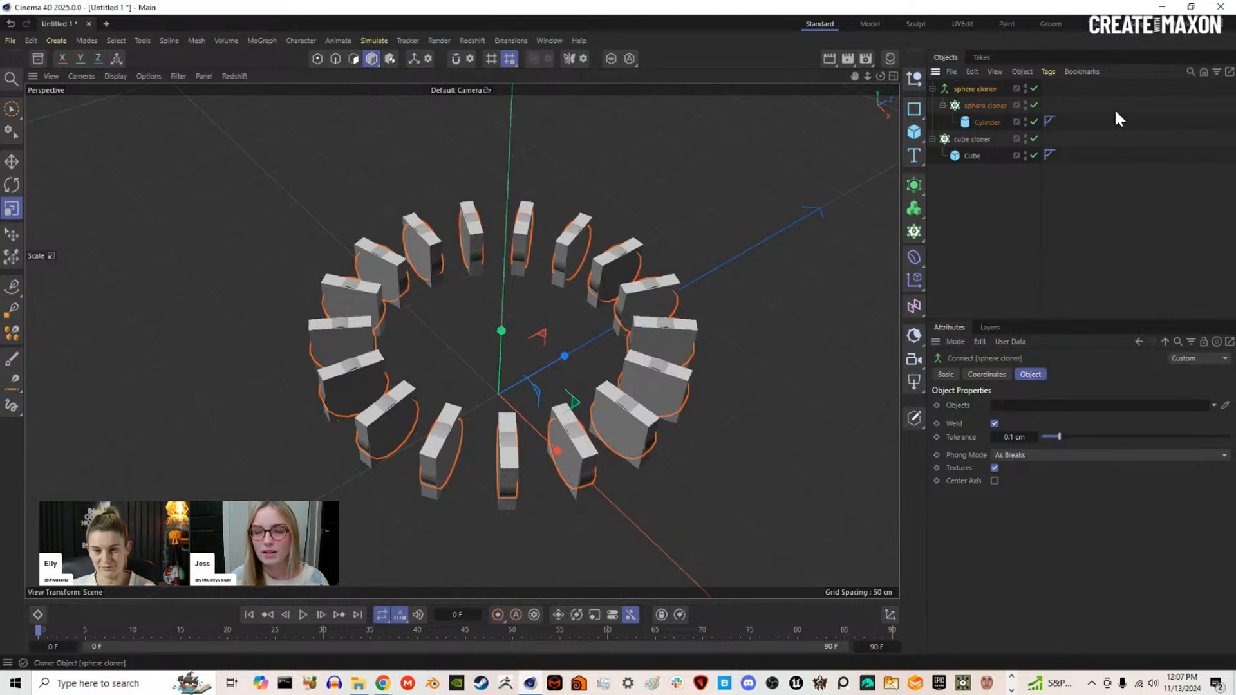
left_click(1025, 87)
left_click_drag(461, 447, 472, 386, "alt")
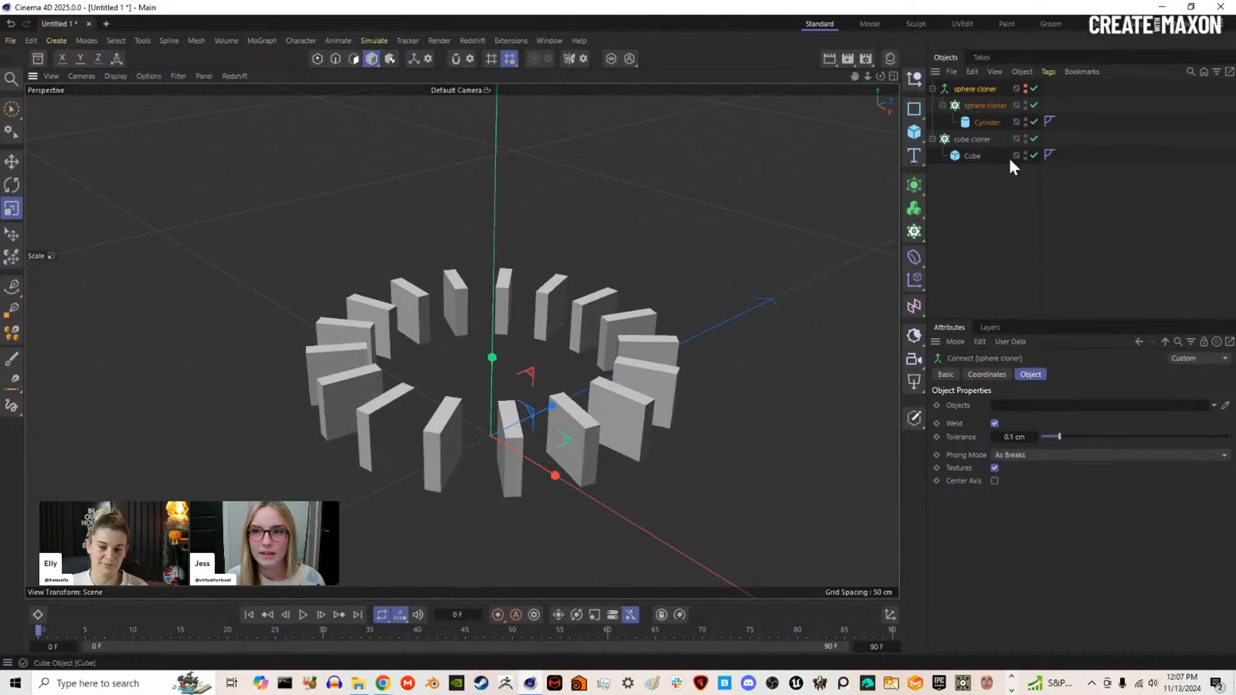
Step: Group the cube cloner under a new null named "cubes"
left_click(913, 80)
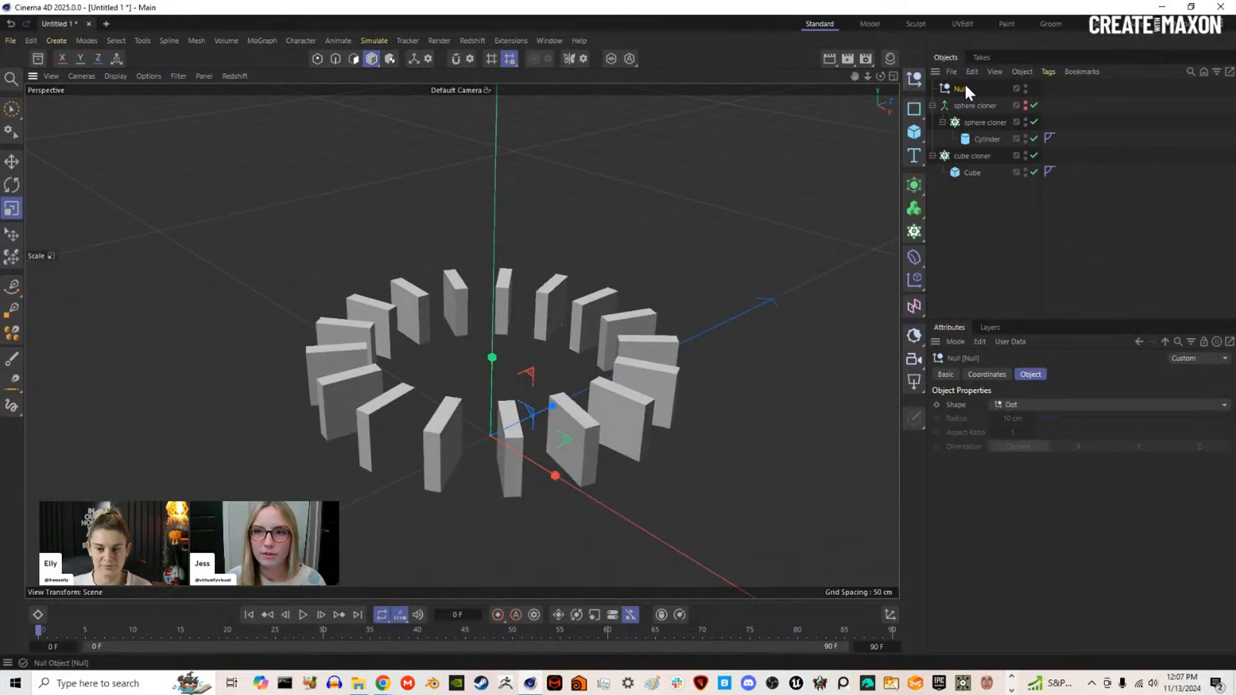
left_click_drag(962, 87, 961, 137)
double_click(963, 138)
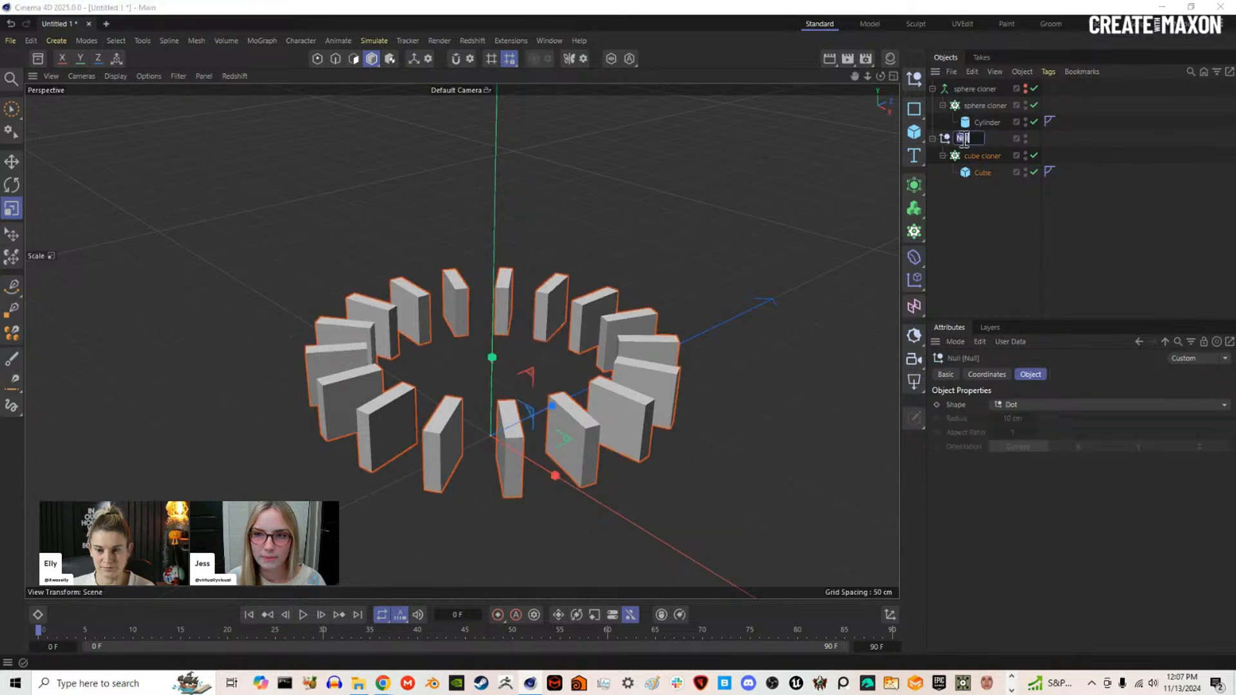
type("cubes")
key("Return")
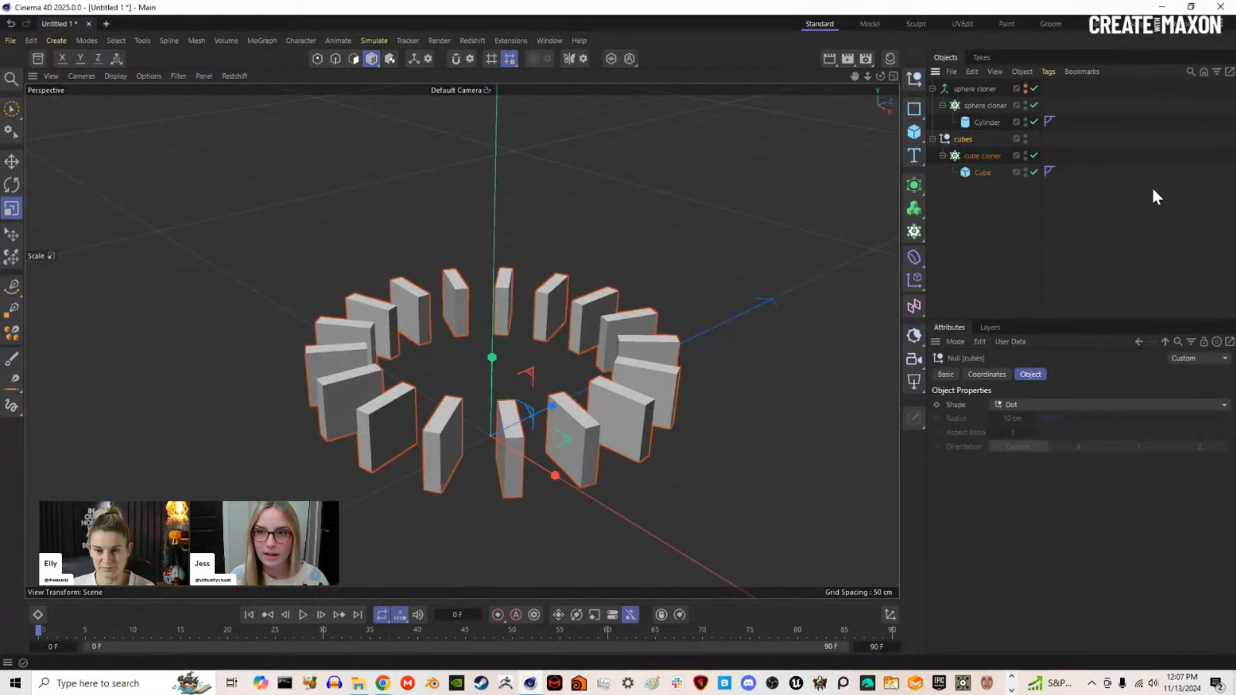
Step: Add a Shrink Wrap deformer inside the cubes null above the cube cloner, with the sphere cloner Connect object as its target
left_click(915, 257)
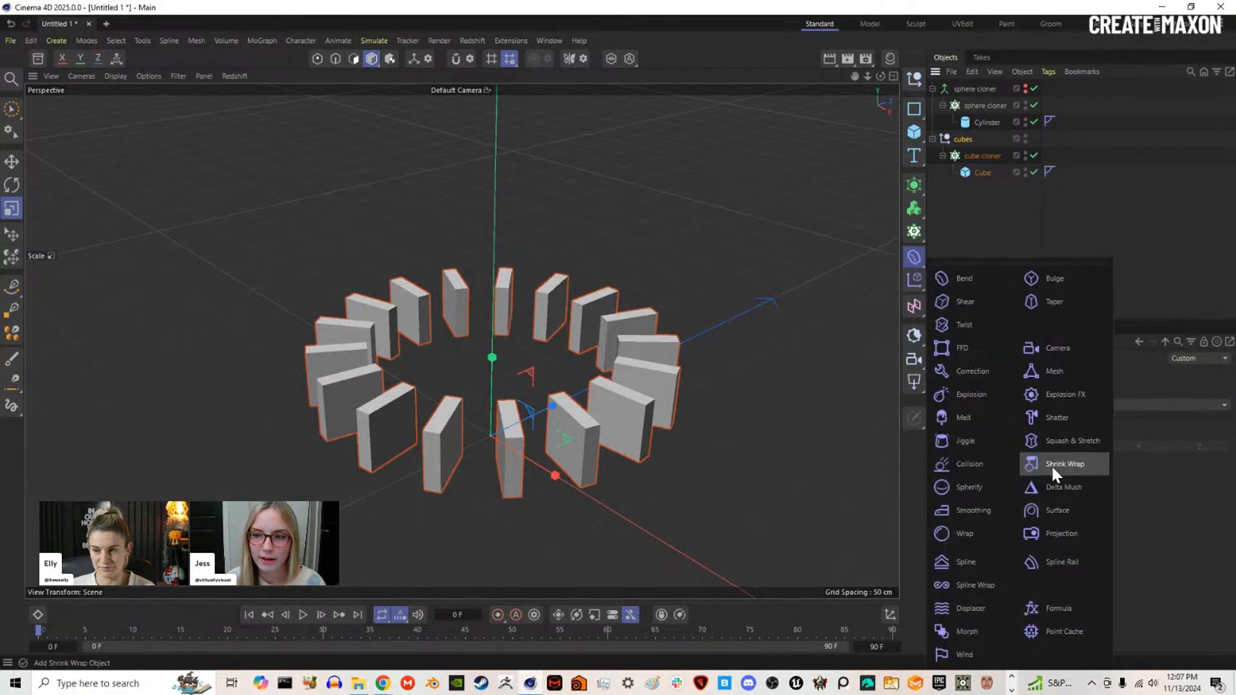
left_click(1071, 465)
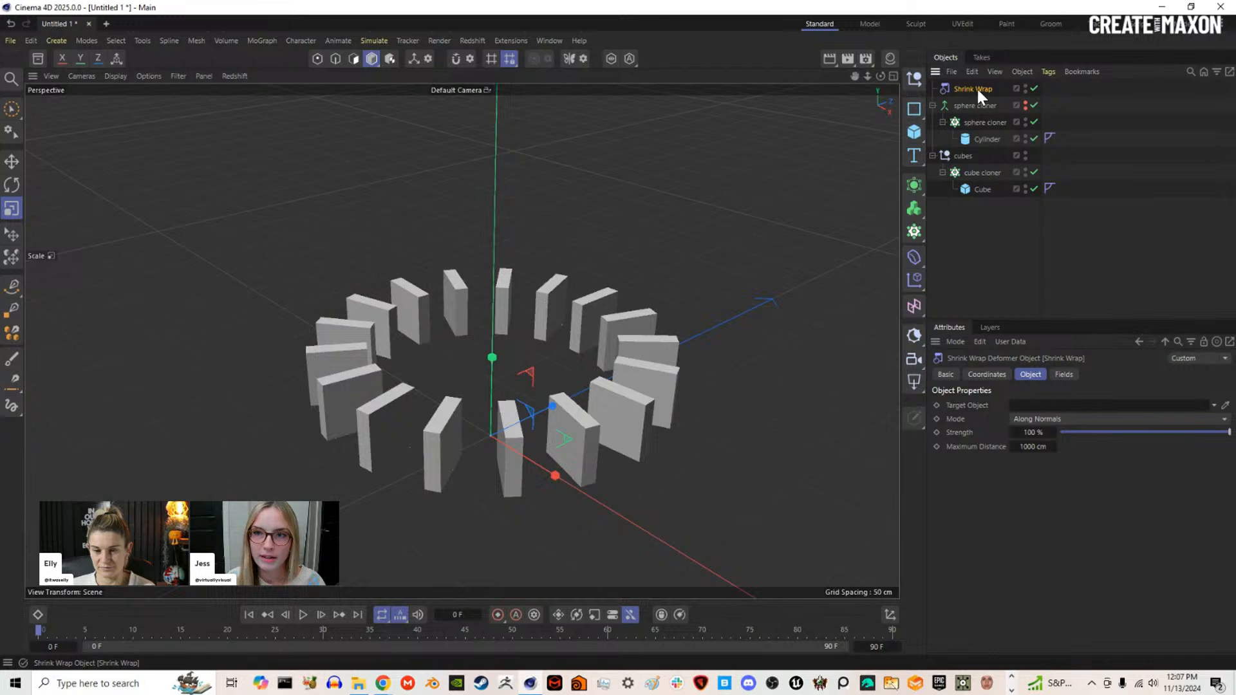
left_click_drag(976, 86, 979, 164)
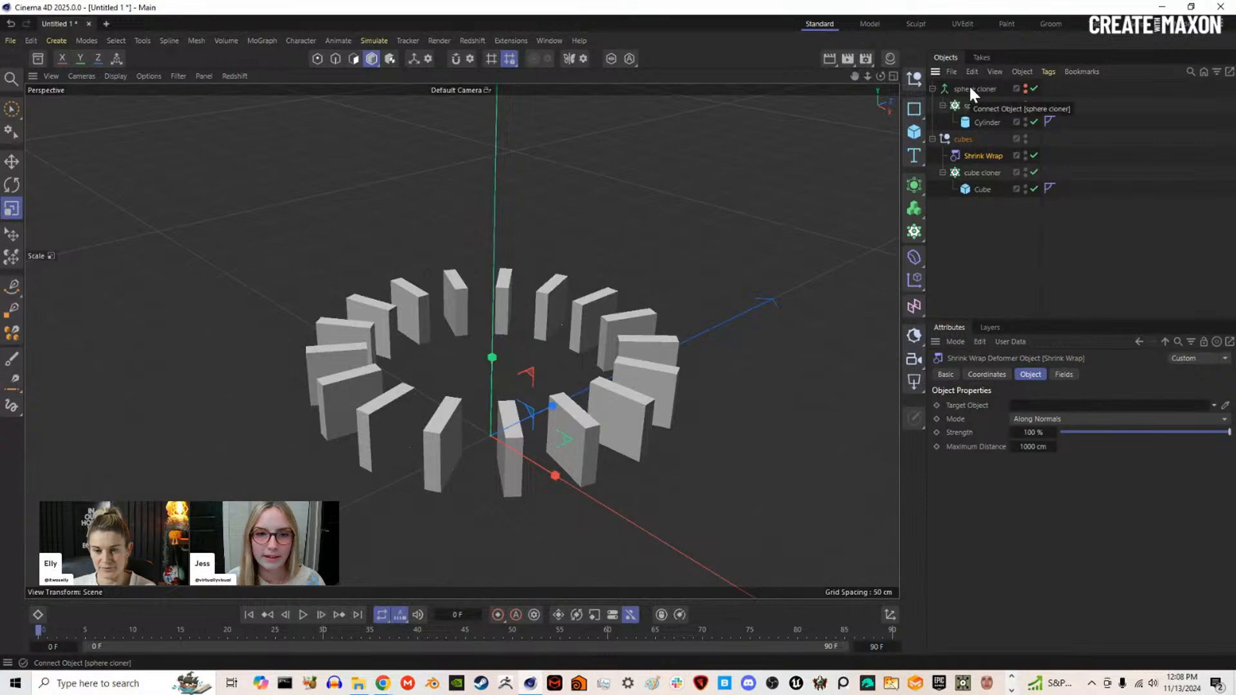
left_click_drag(975, 86, 1042, 406)
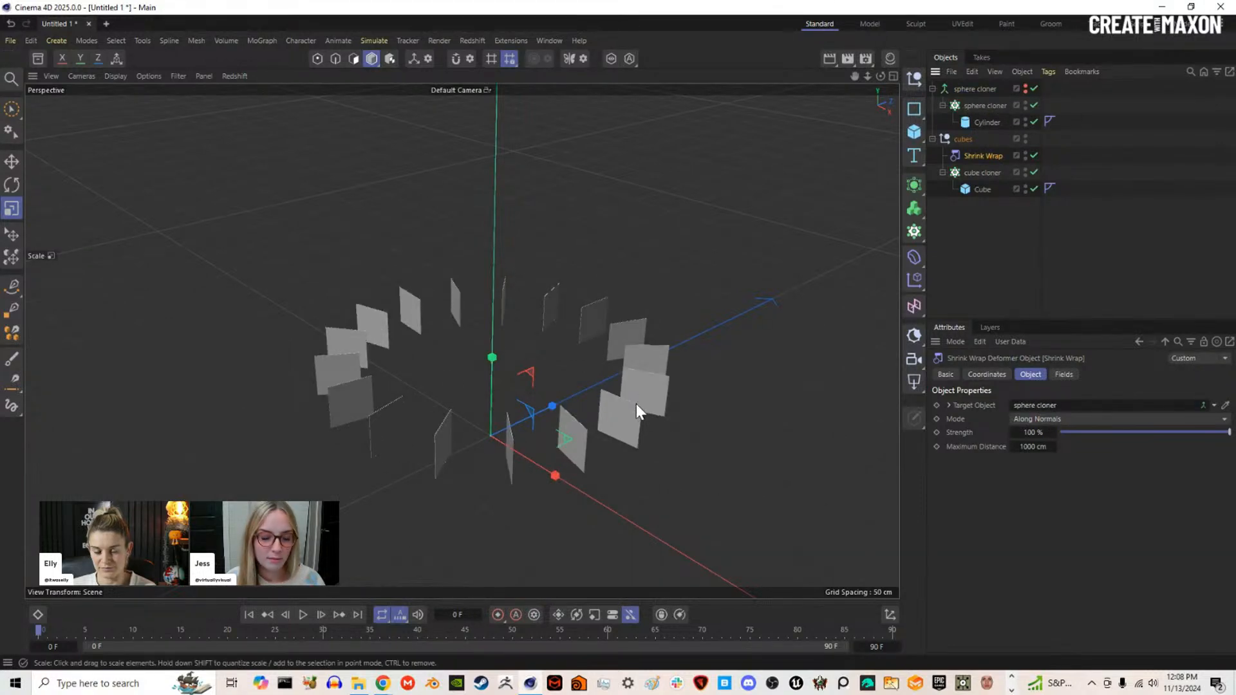
middle_click_drag(609, 391, 611, 364, "alt")
left_click_drag(611, 365, 605, 379, "alt")
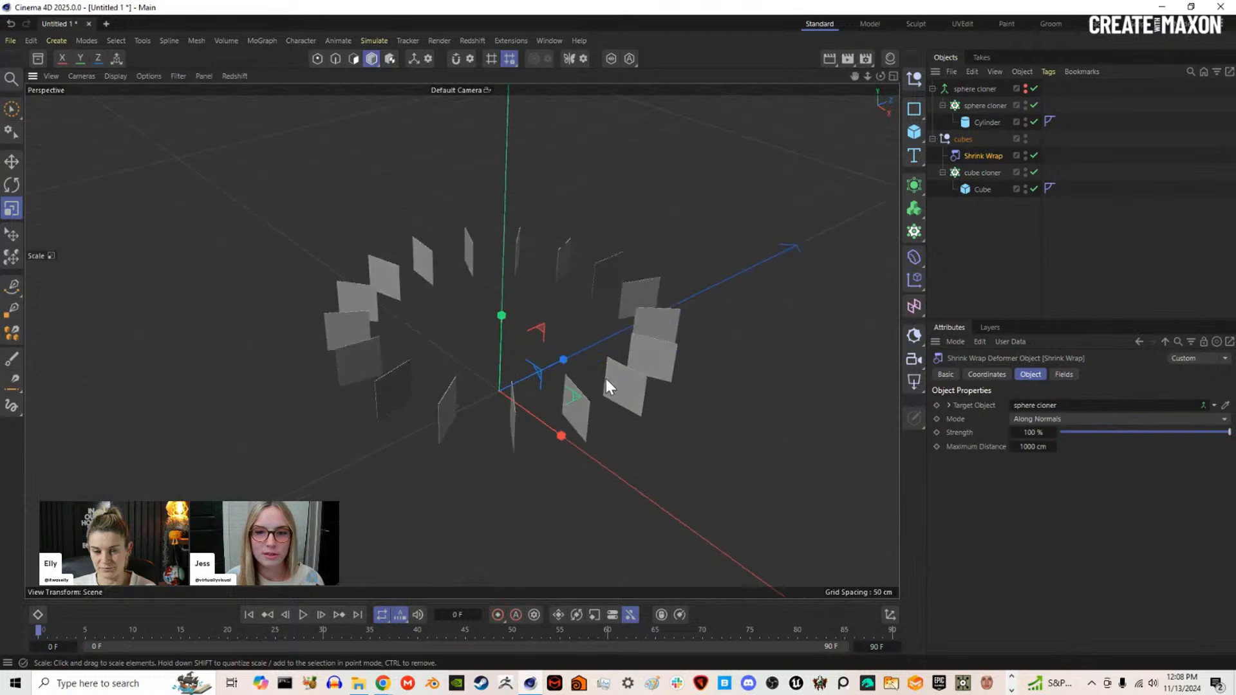
Step: Set the Shrink Wrap deformer's mode to Source Axis
left_click(1119, 419)
left_click(1056, 450)
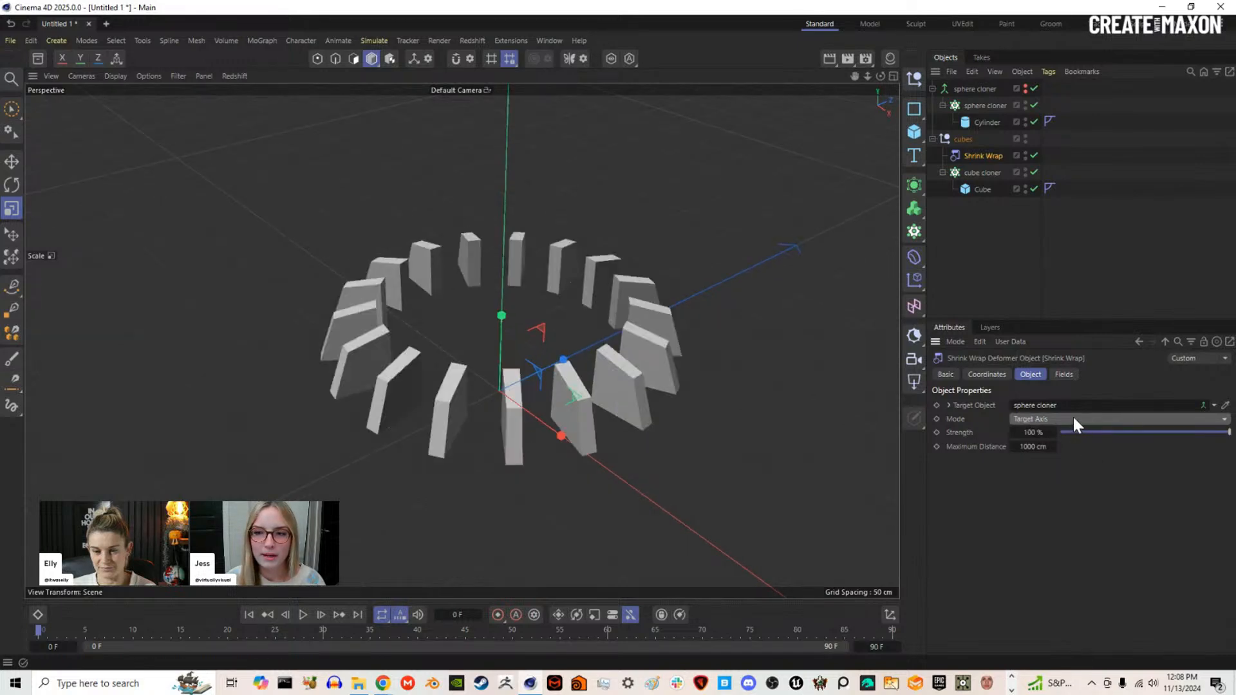
left_click(1074, 419)
left_click(1062, 464)
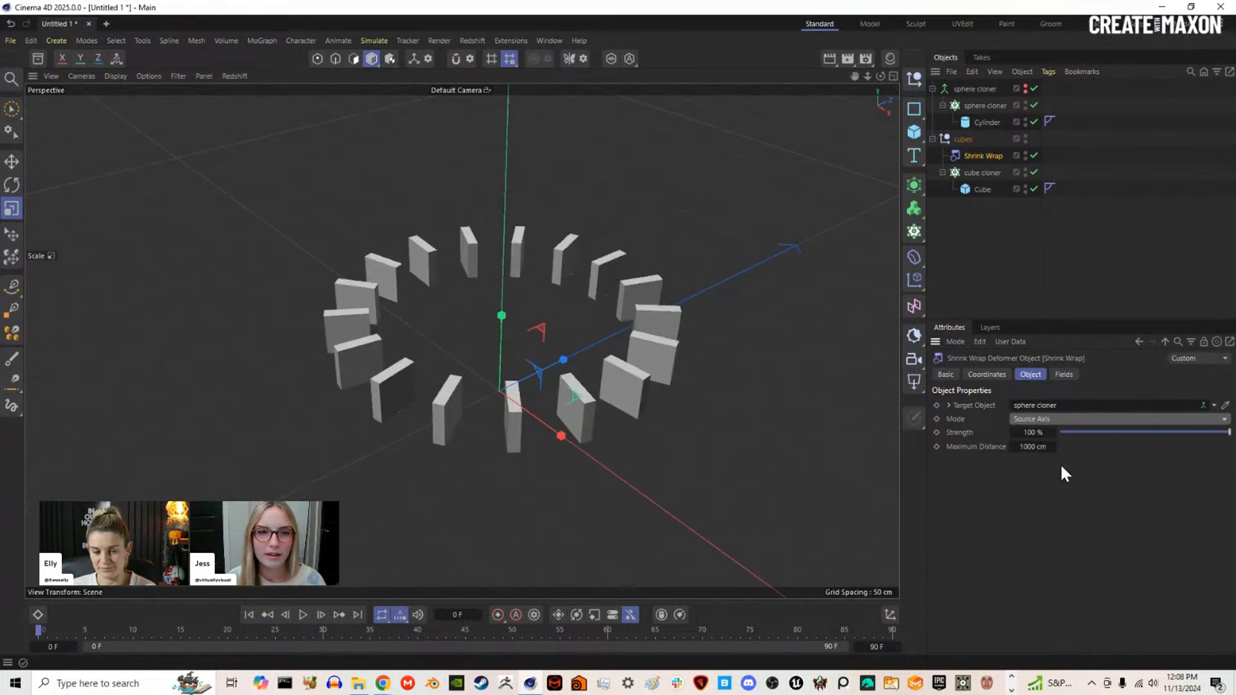
left_click(1046, 419)
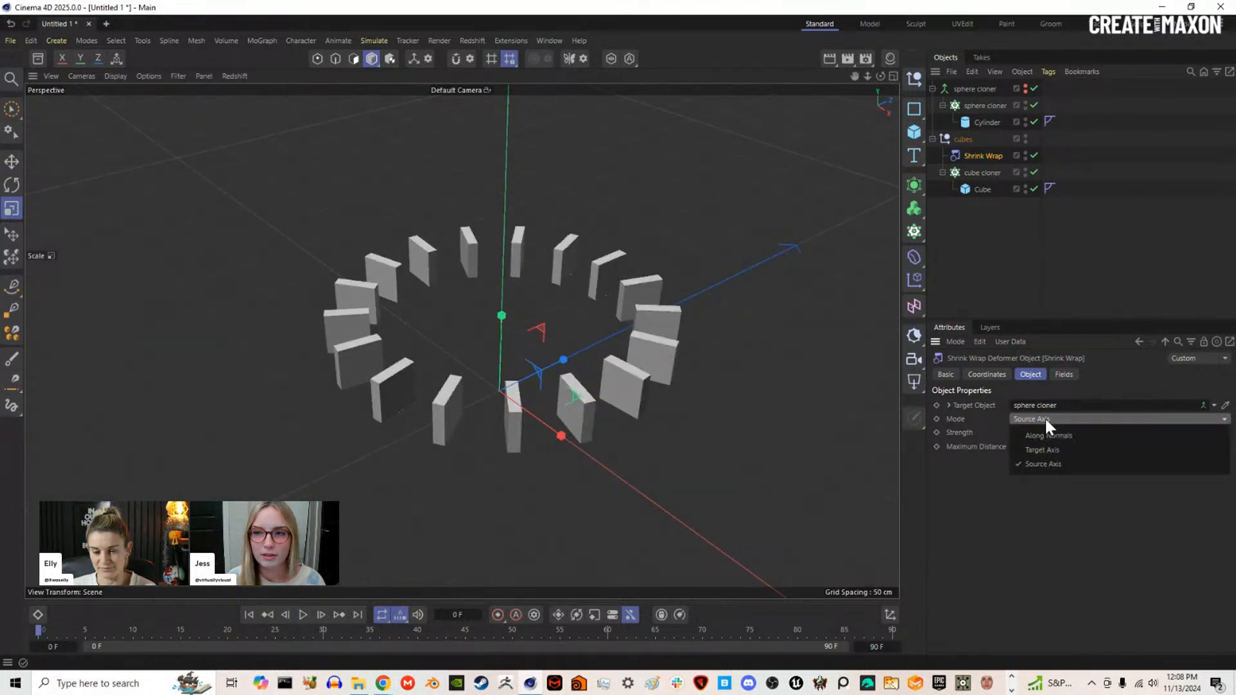
left_click(1031, 489)
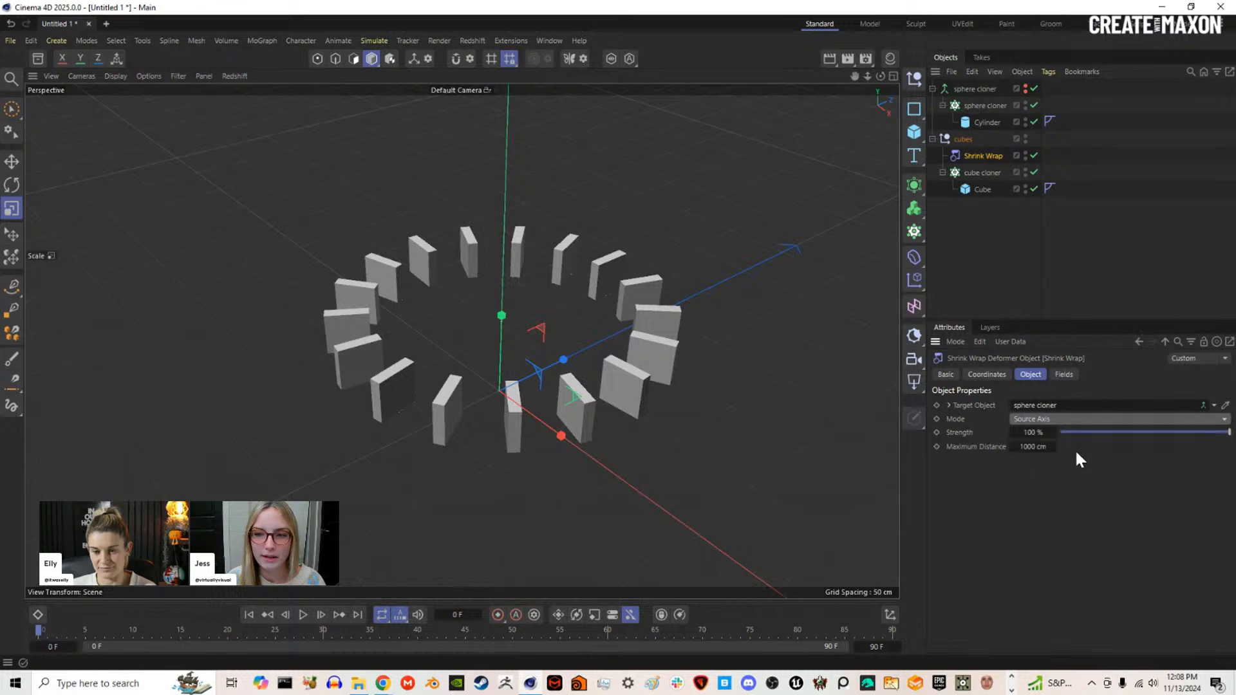
Step: Show the mesh lines and subdivide the cube into 14 X, 12 Y and 10 Z segments
right_click(1022, 209)
key("Escape")
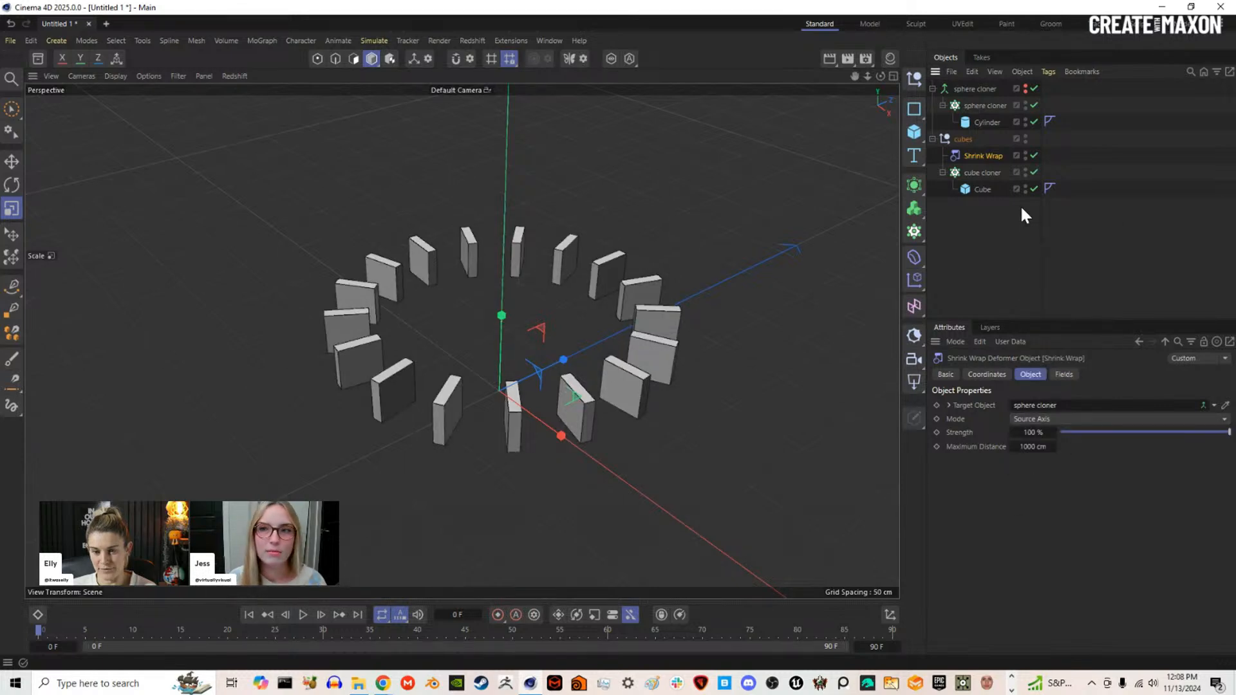
left_click(978, 191)
left_click(977, 191)
left_click_drag(1085, 448, 1177, 457)
left_click(1098, 464)
left_click_drag(1097, 461, 1139, 476)
left_click(1093, 475)
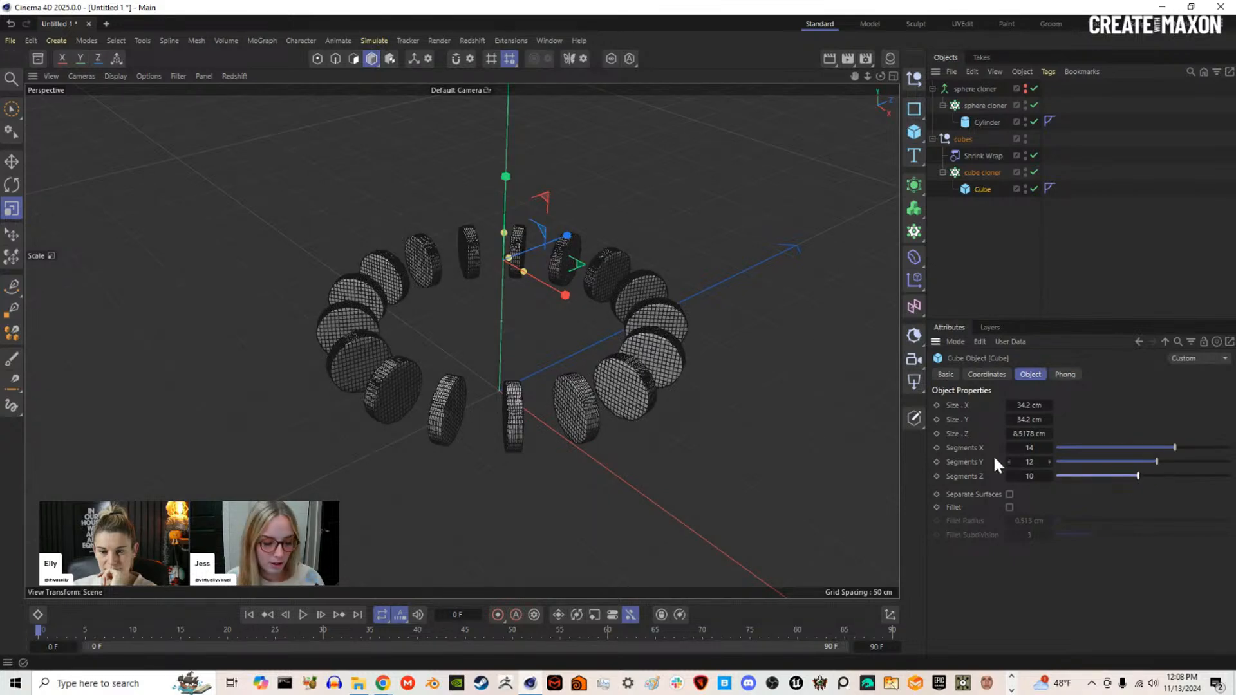
Step: Switch the viewport to Gouraud shading without lines and inspect the shrink-wrapped discs around the ring
mouse_move(478, 424)
left_mouse_down("alt")
mouse_move(617, 369)
mouse_move(552, 375)
left_mouse_up("alt")
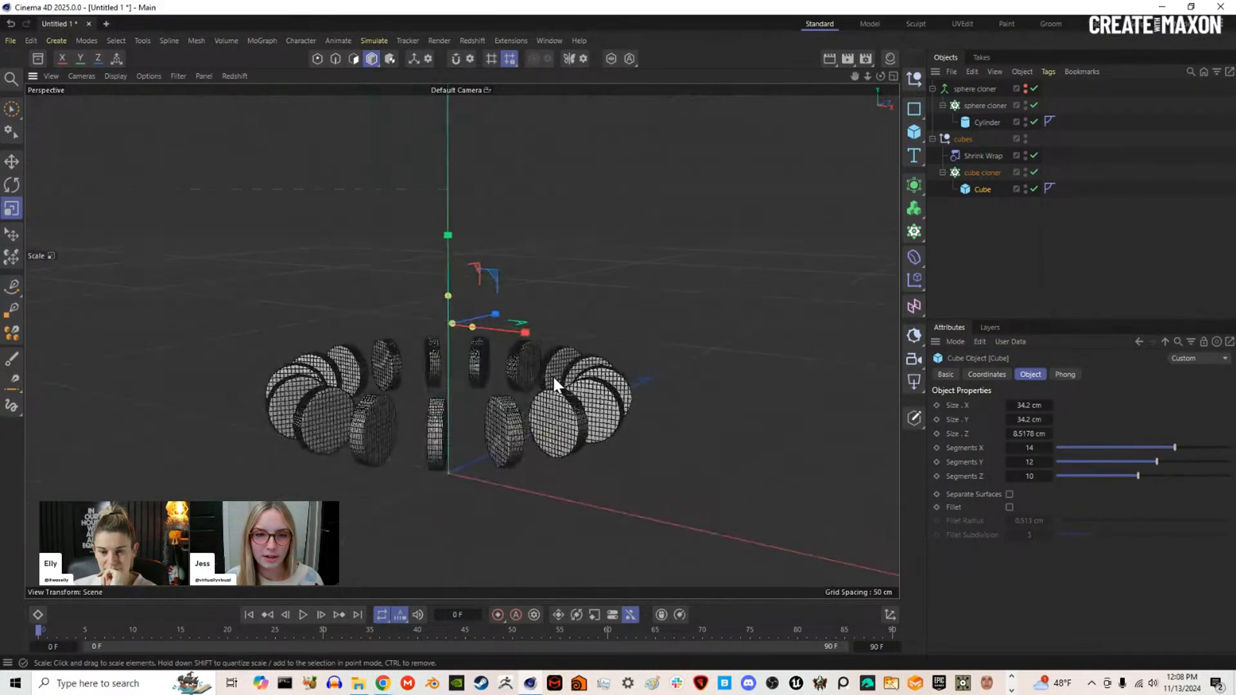
key("n")
key("a")
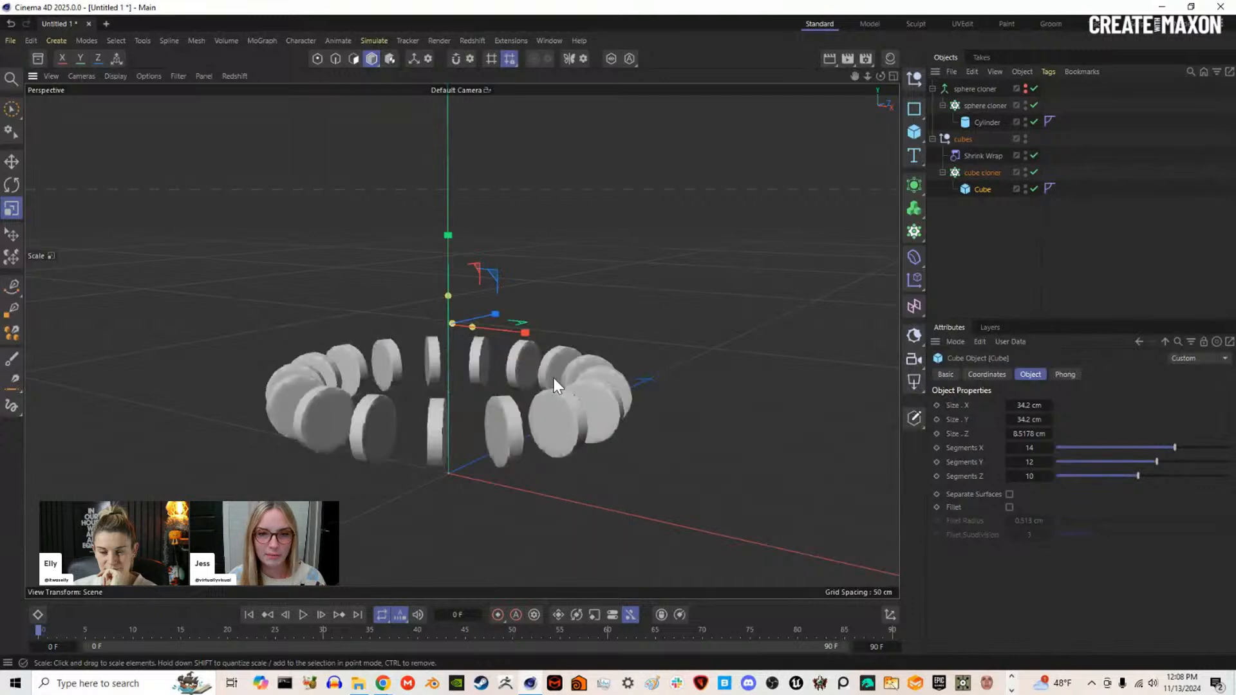
mouse_move(566, 377)
left_mouse_down("alt")
mouse_move(569, 433)
mouse_move(540, 438)
mouse_move(647, 381)
left_mouse_up("alt")
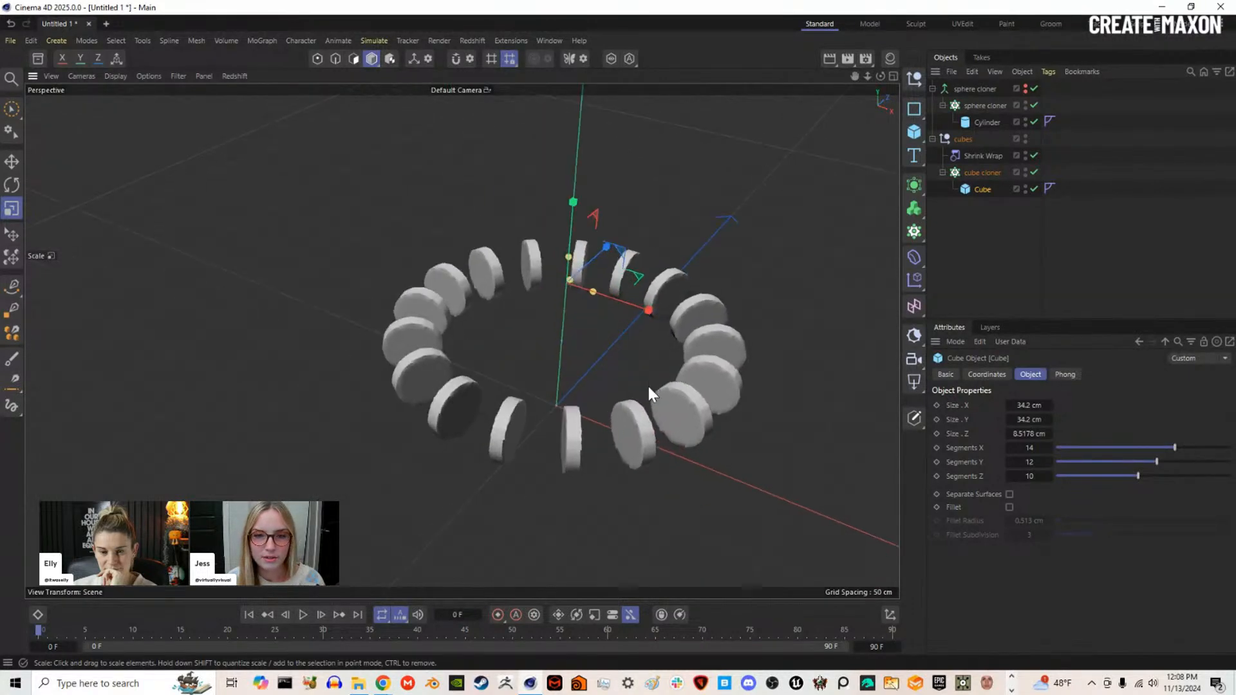
scroll(648, 386, "up", 3)
middle_click_drag(678, 356, 649, 362, "alt")
scroll(662, 410, "up", 2)
scroll(662, 409, "down", 3)
left_click_drag(665, 399, 658, 371, "alt")
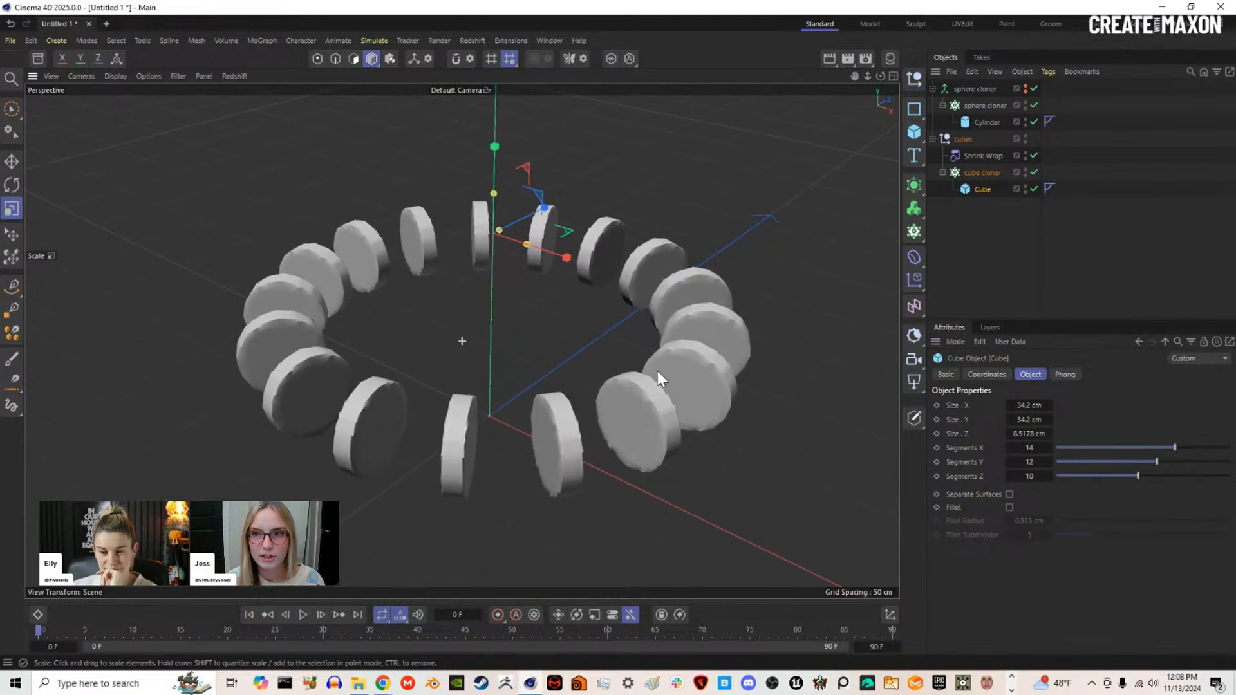
left_click(915, 255)
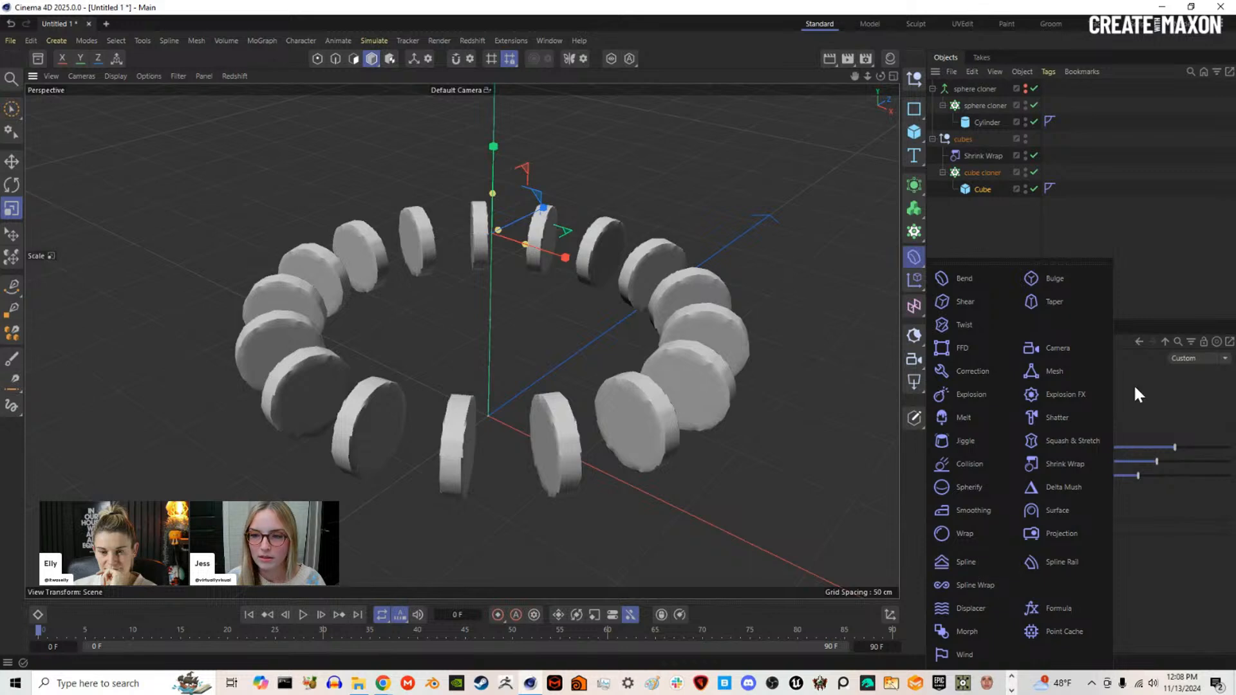
left_click(1128, 265)
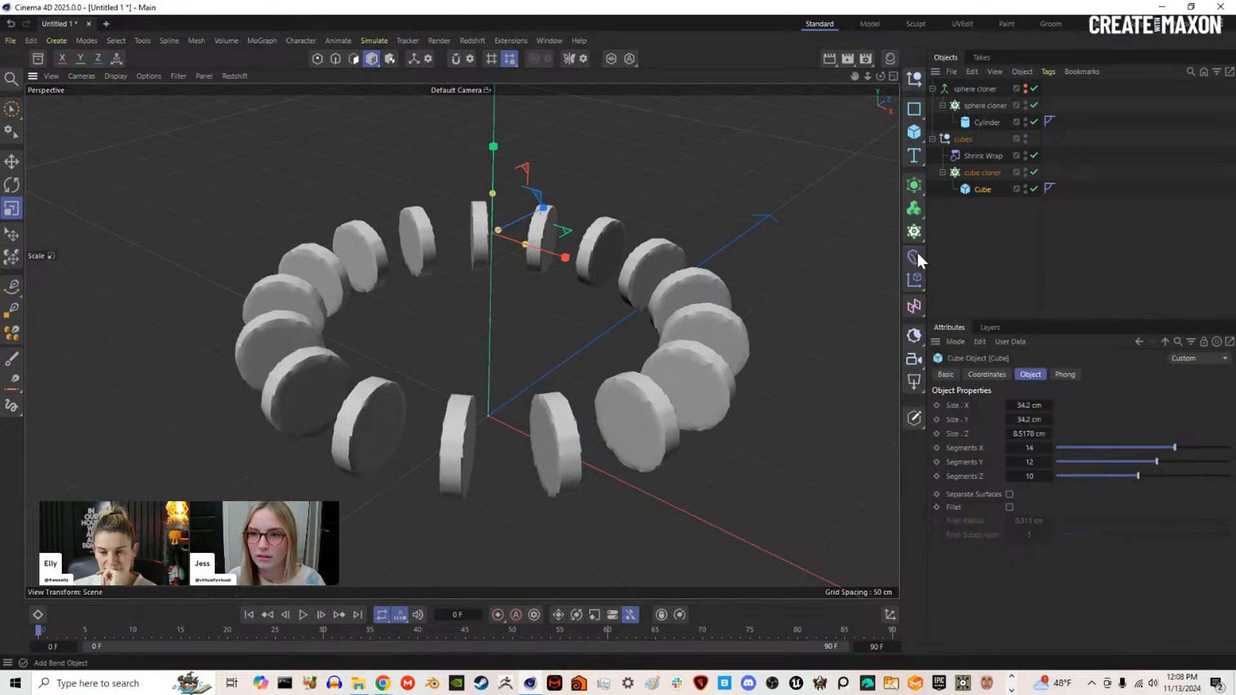
Step: Add a Bevel deformer as a child of the cylinder, leaving its subdivision at 0
left_click(916, 258)
left_click(957, 634)
left_click_drag(962, 88, 982, 138)
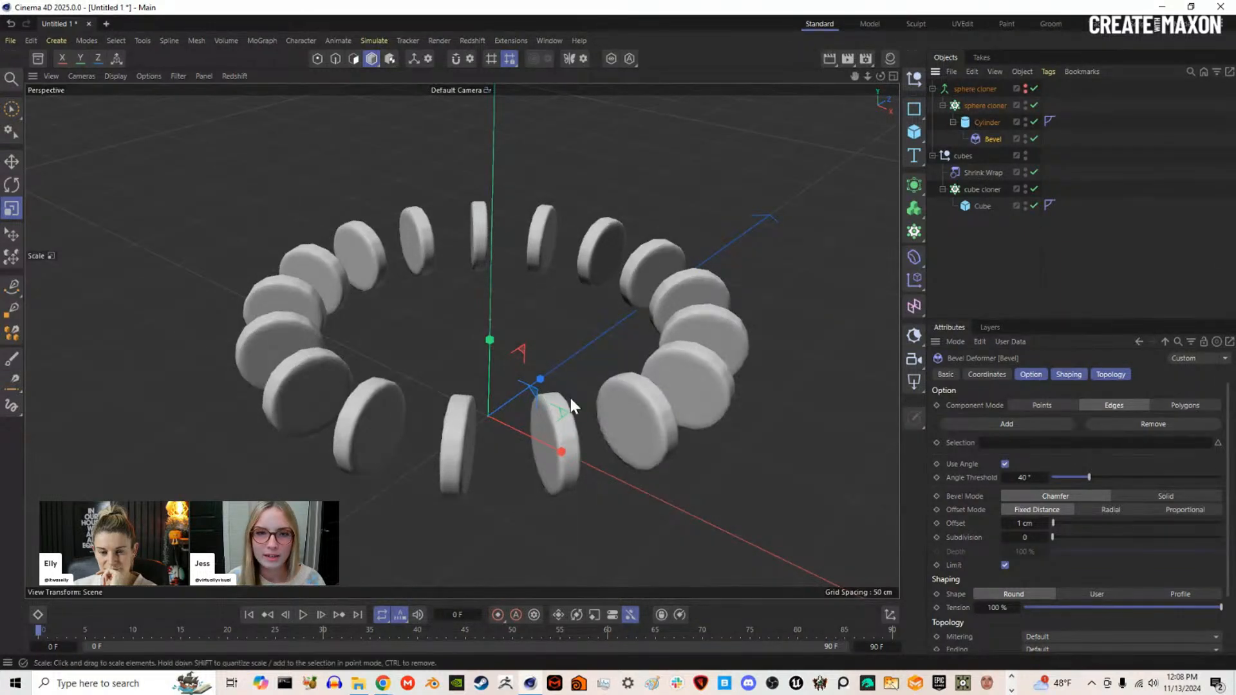
left_click(1042, 535)
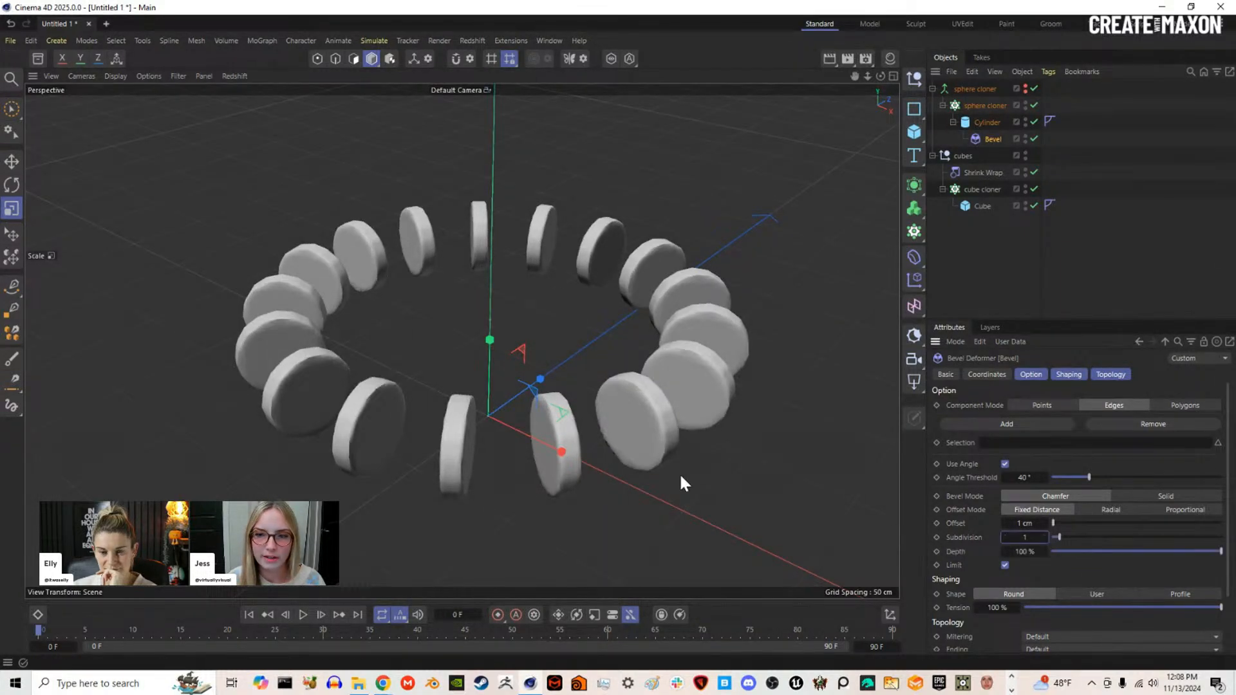
left_click(1004, 537)
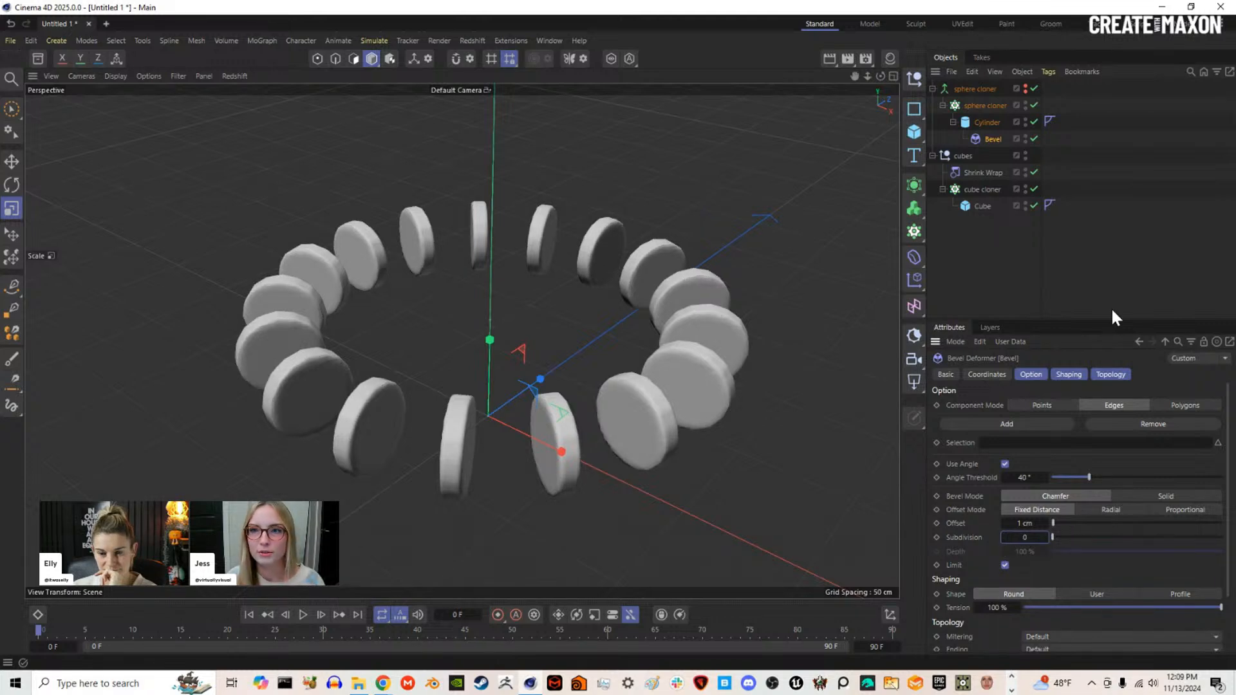
Step: Add a Spherical Field to the Shrink Wrap deformer and reduce the field's size to about 46 cm
left_click(987, 174)
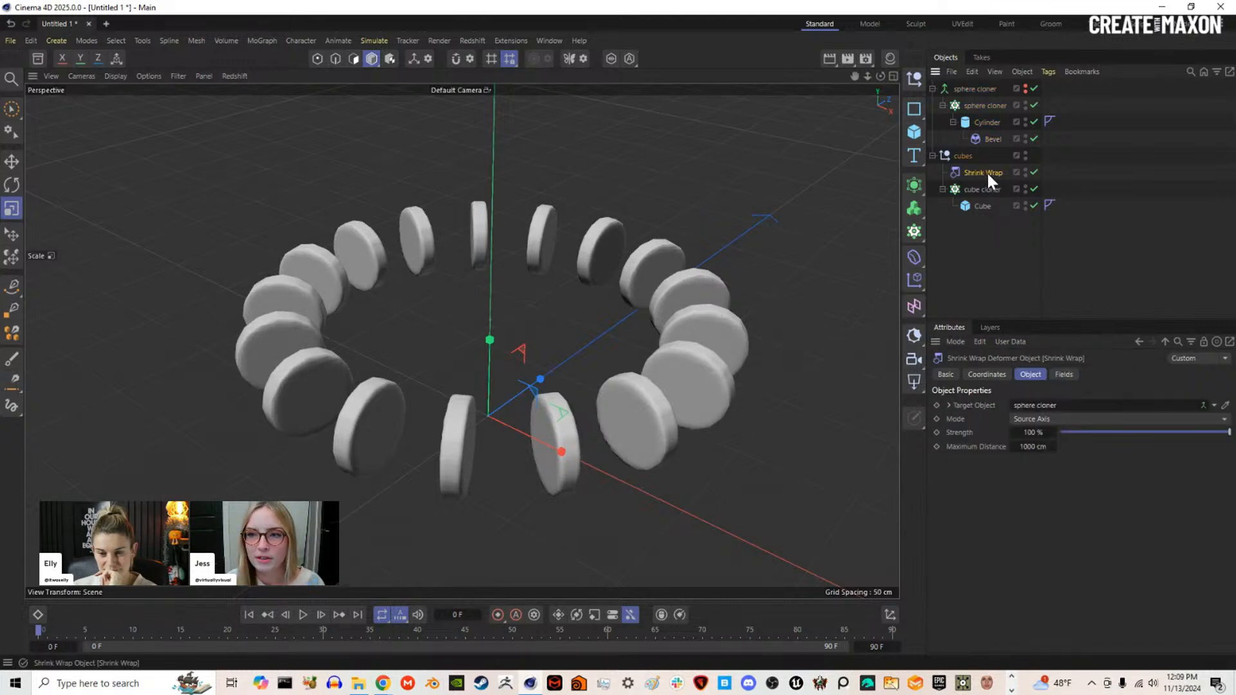
left_click(1066, 374)
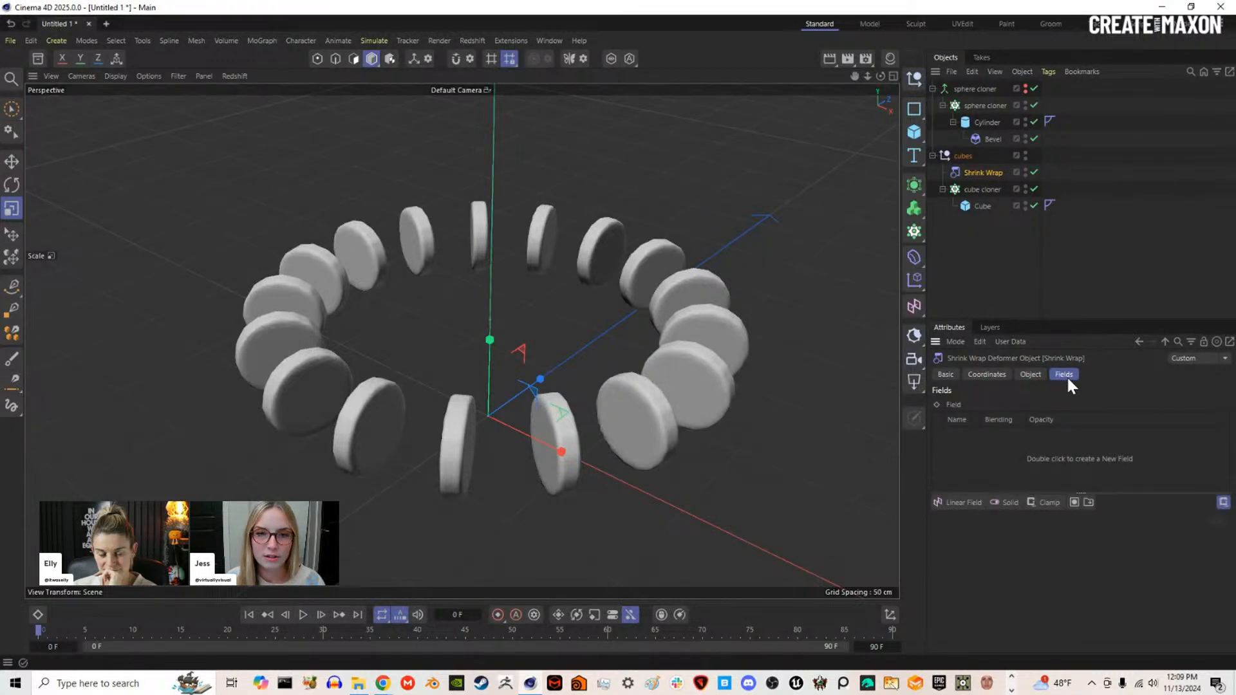
left_click(962, 506)
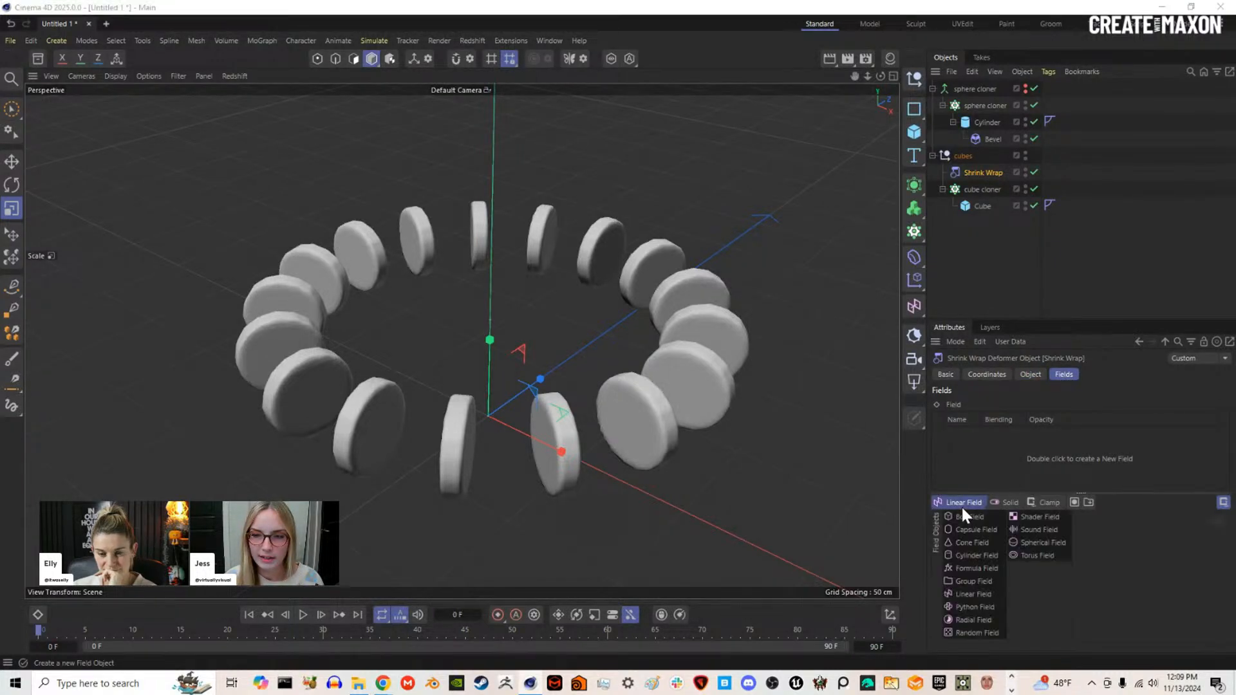
left_click(1045, 542)
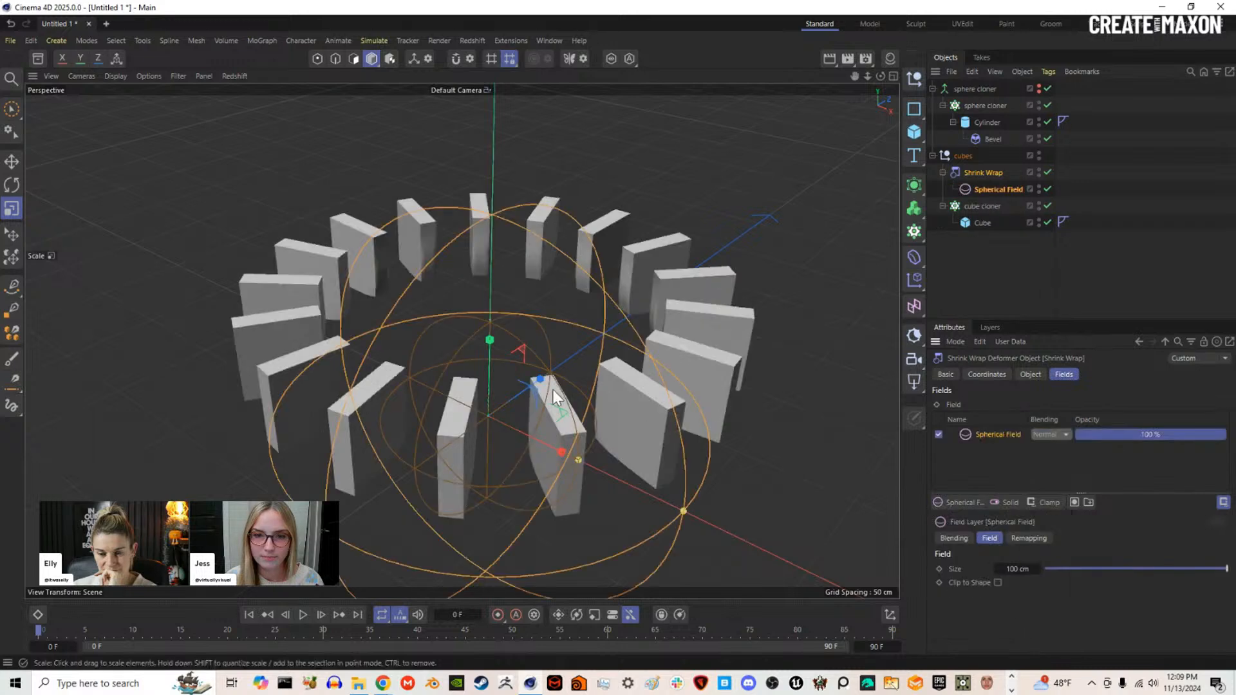
scroll(613, 400, "down", 5)
left_click_drag(614, 402, 613, 378, "alt")
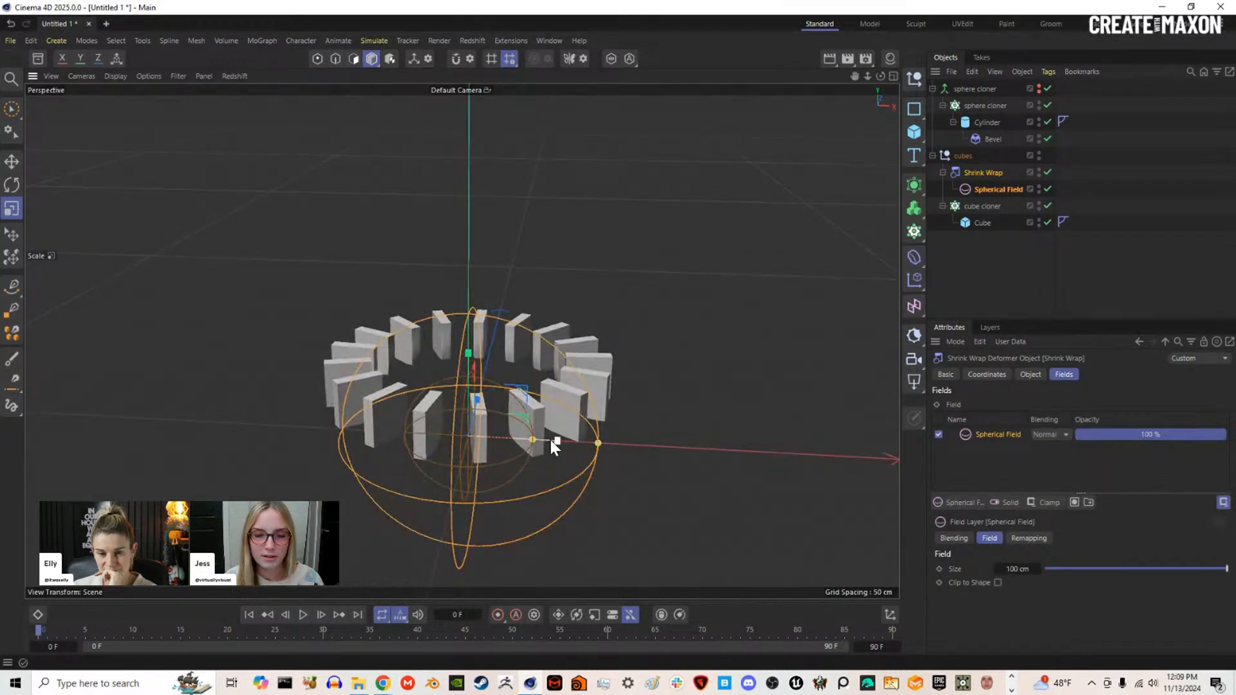
left_click_drag(553, 443, 540, 413, "alt")
left_click_drag(600, 461, 528, 459)
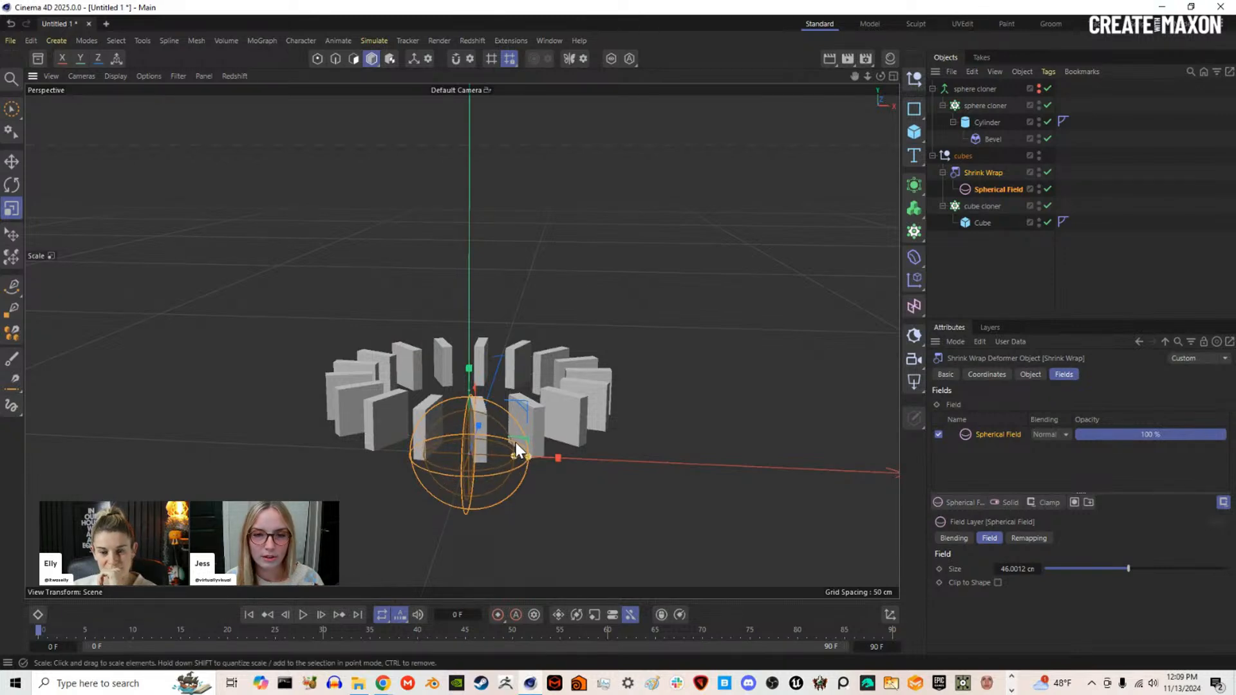
Step: Move the spherical field along X onto the edge of the cube ring and enlarge it to about 63 cm
key("e")
scroll(493, 438, "up", 4)
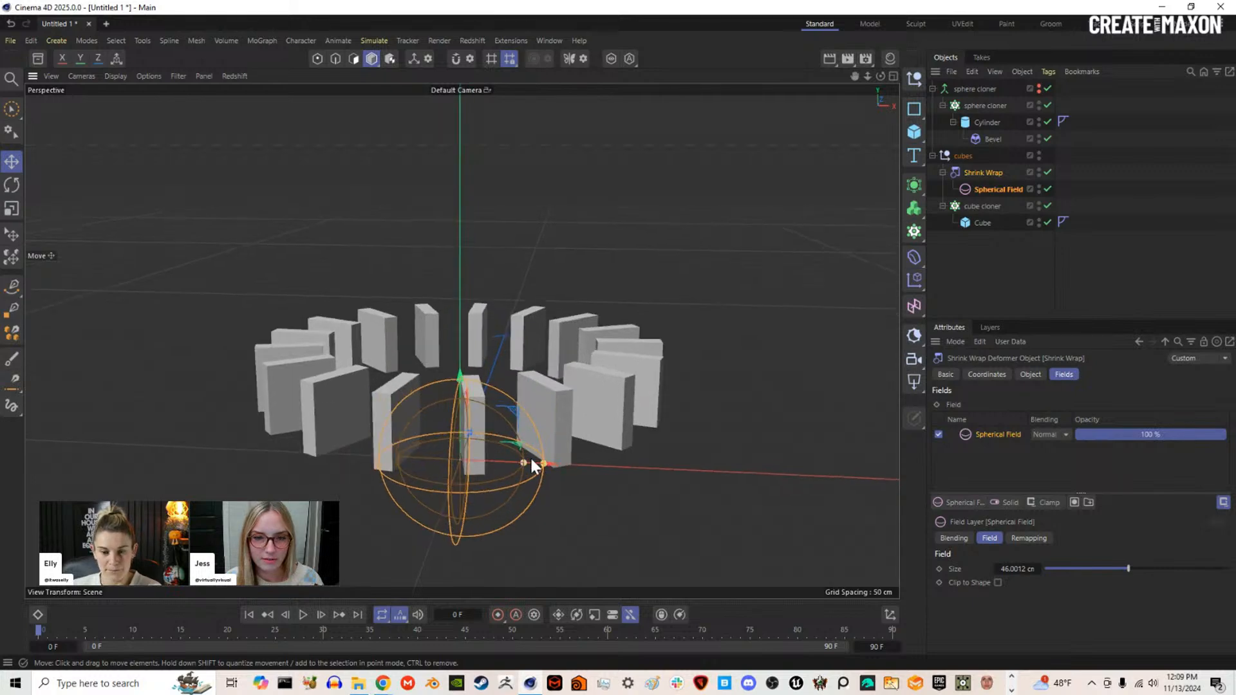
left_click_drag(464, 351, 471, 374)
left_click_drag(551, 372, 684, 361)
middle_click_drag(685, 365, 605, 388, "alt")
right_click_drag(605, 388, 650, 402, "alt")
left_click_drag(651, 401, 639, 384, "alt")
left_click_drag(706, 484, 723, 436)
scroll(724, 436, "down", 4)
left_click_drag(686, 382, 678, 427, "alt")
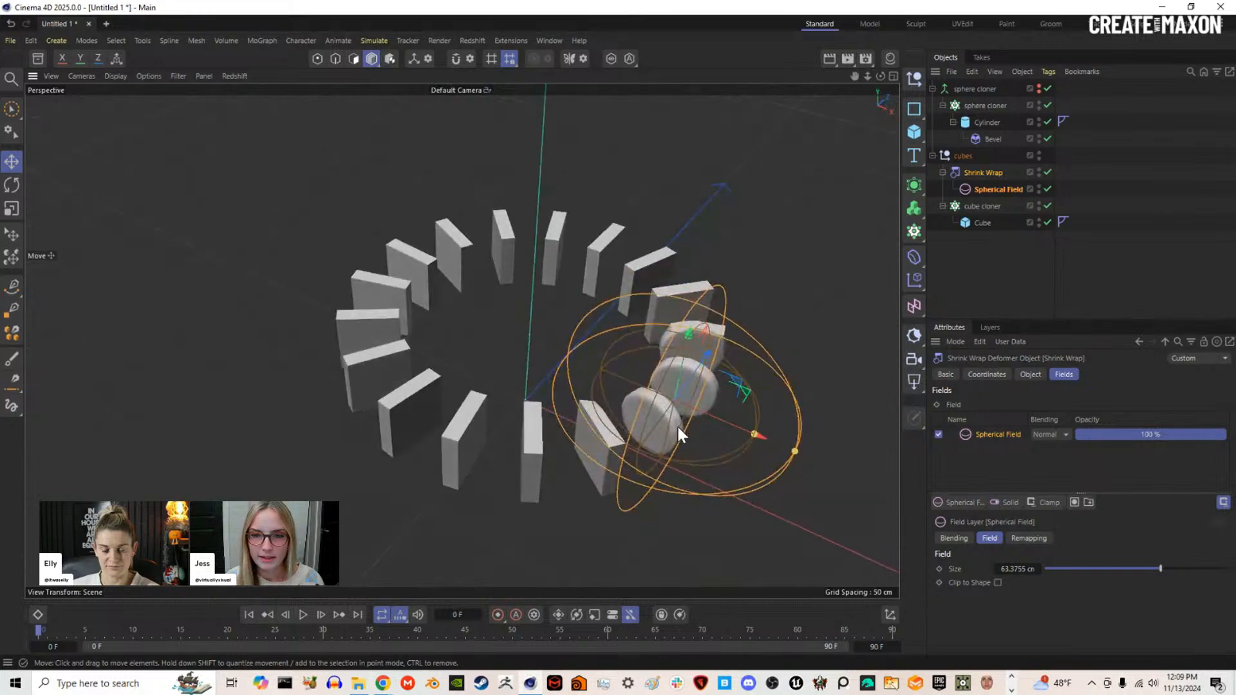
Step: Hide the spherical field in the viewport and view the partly morphed ring from above
double_click(1039, 186)
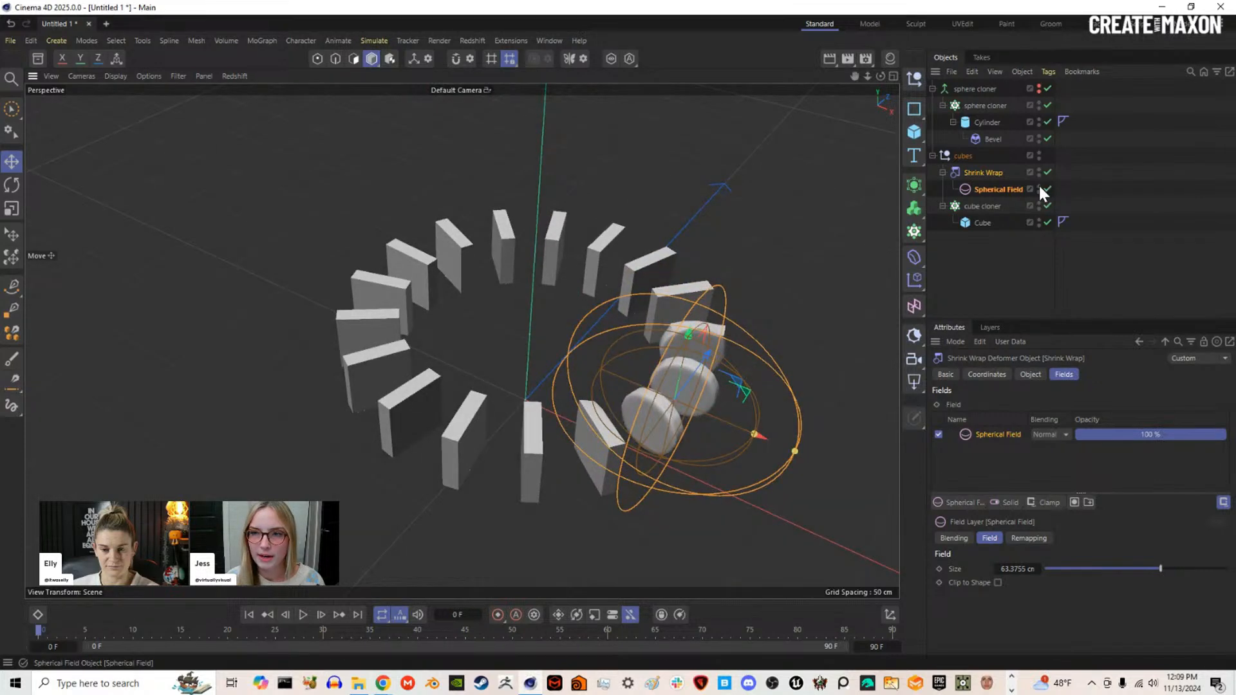
left_click(1007, 266)
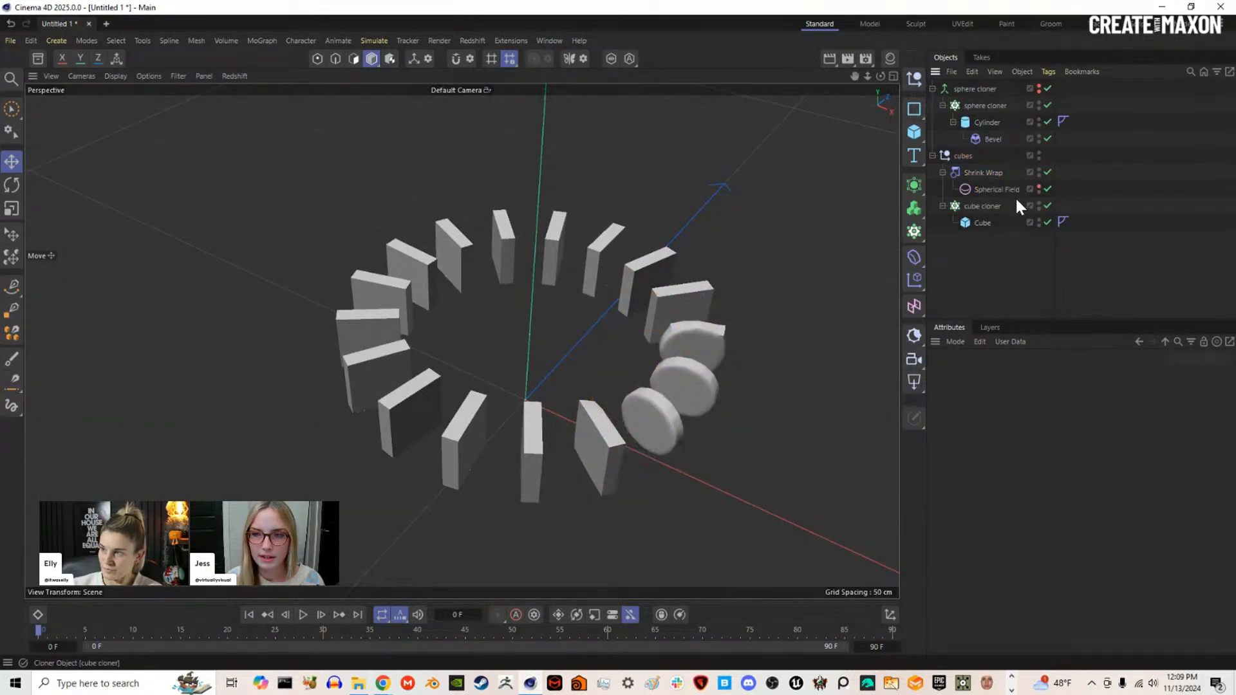
left_click_drag(664, 322, 641, 362, "alt")
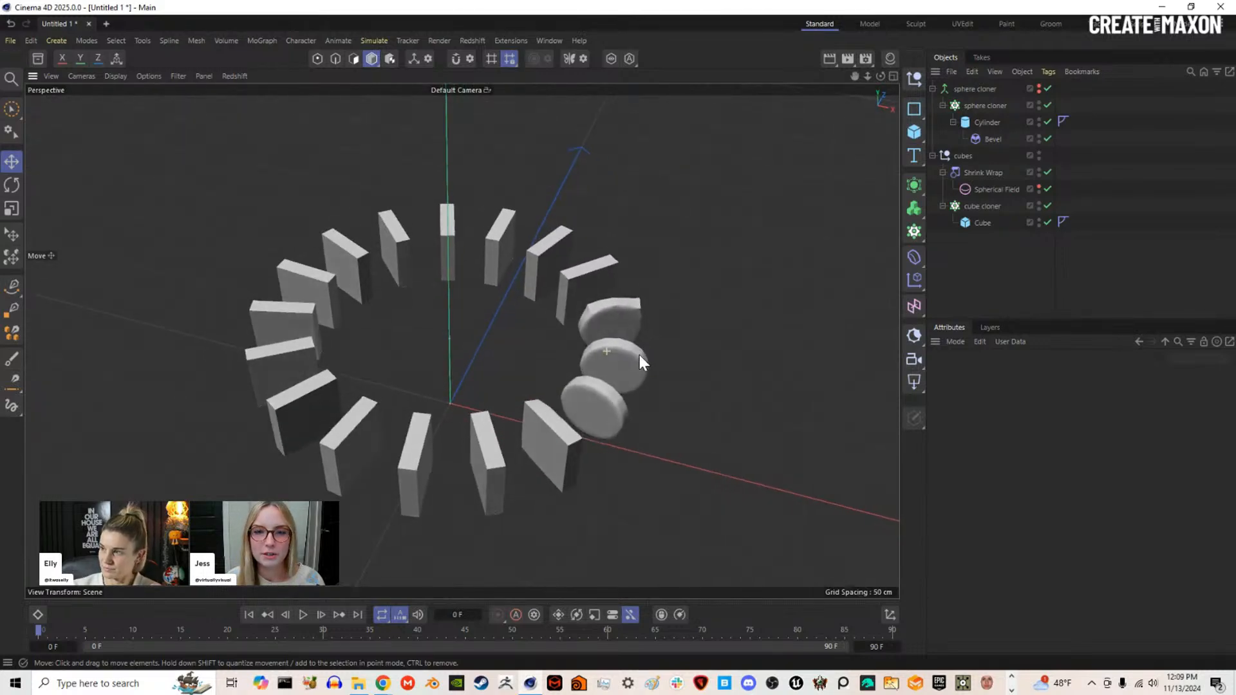
Step: Set the clone count of both the sphere cloner and the cube cloner to 20
left_click(990, 206)
left_click(999, 104, "ctrl")
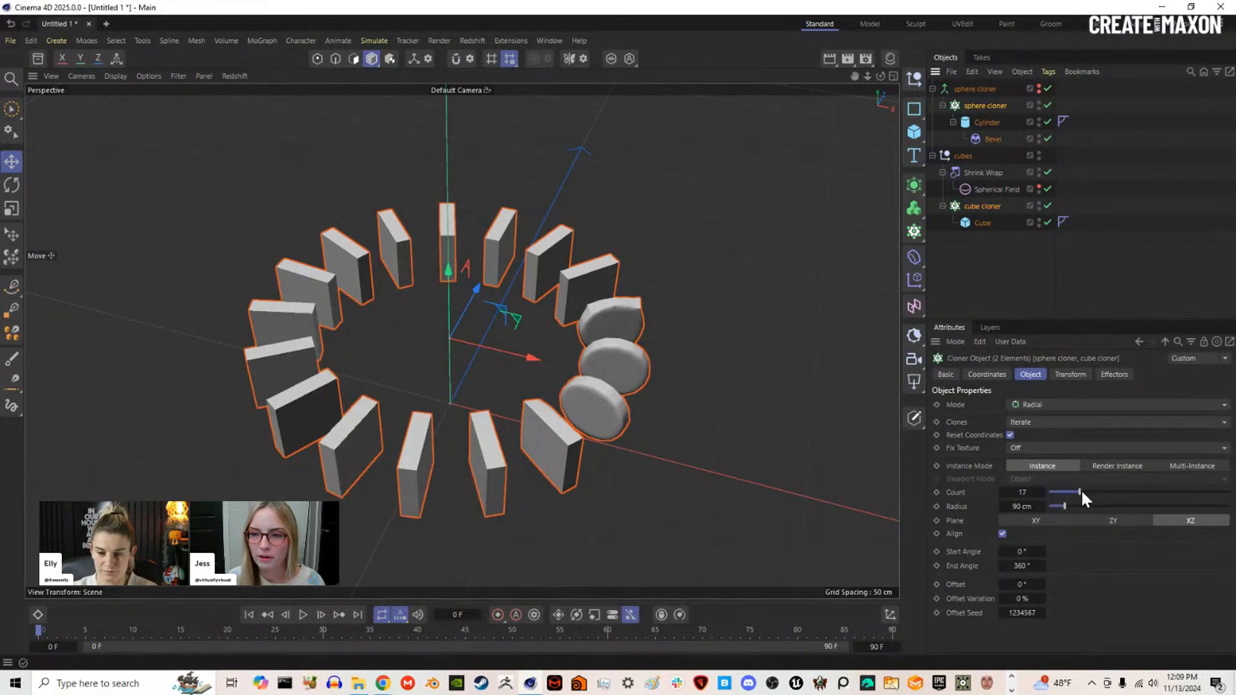
left_click_drag(1083, 492, 1084, 492)
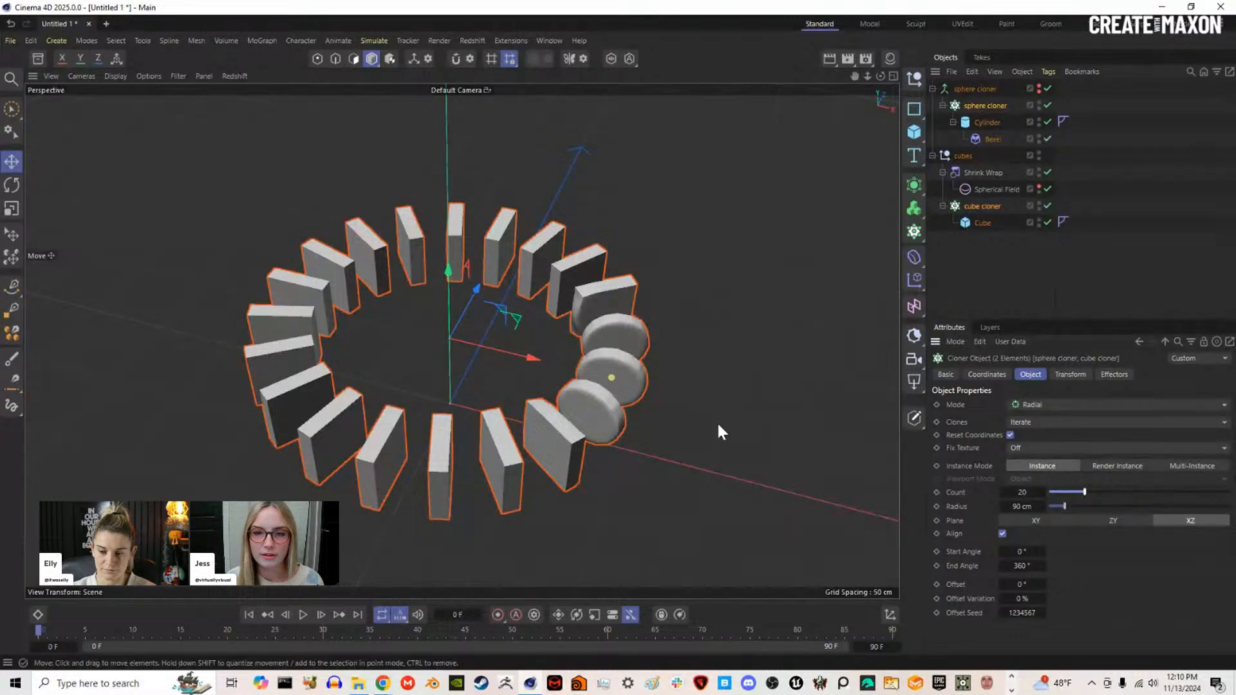
left_click(1006, 269)
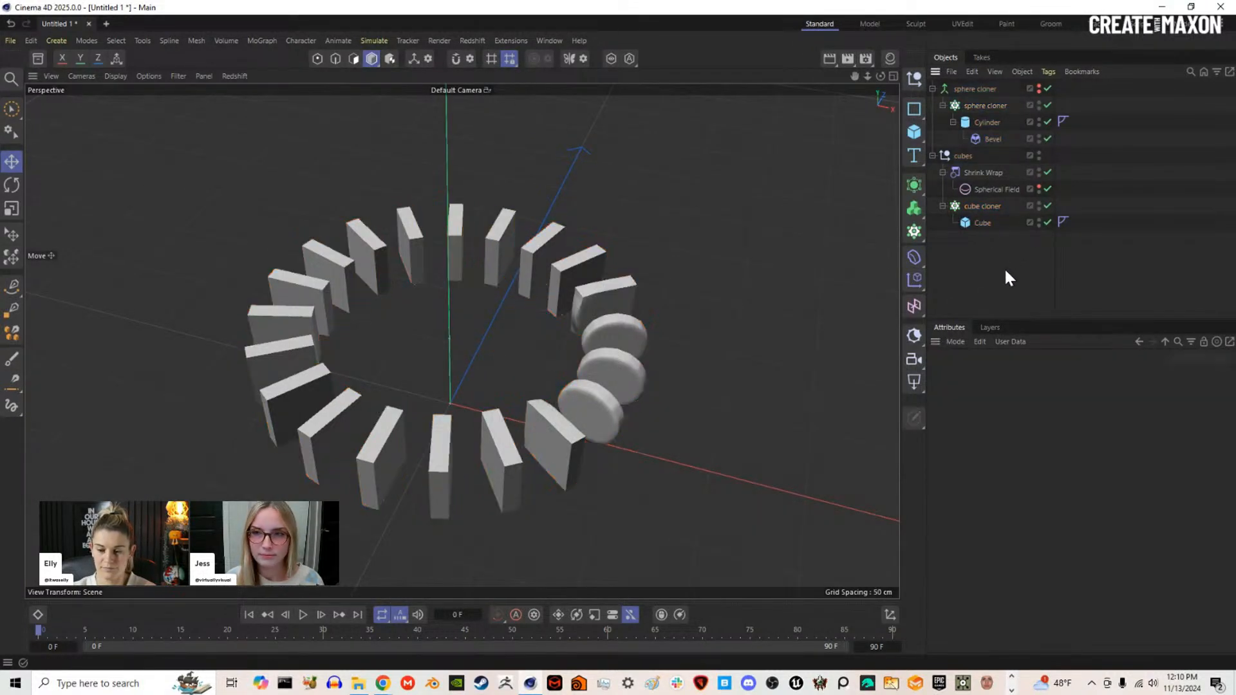
Step: Select the spherical field and make it visible in the viewport again
left_click(996, 187)
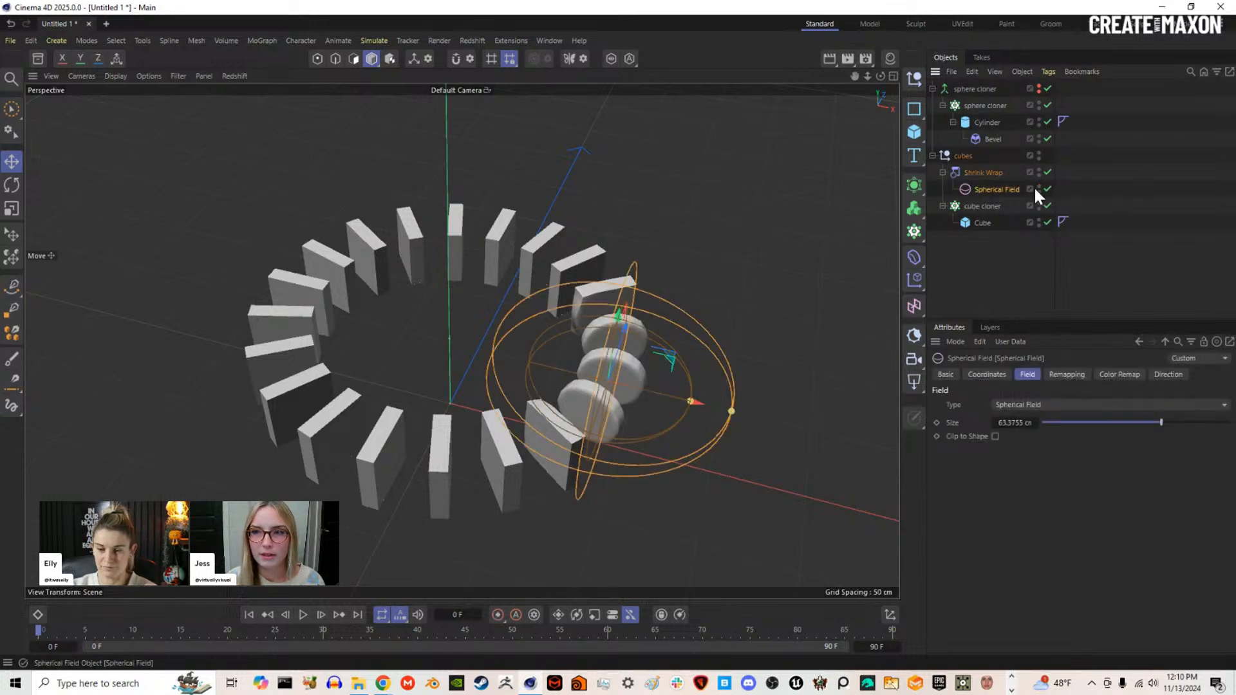
left_click_drag(646, 515, 695, 480)
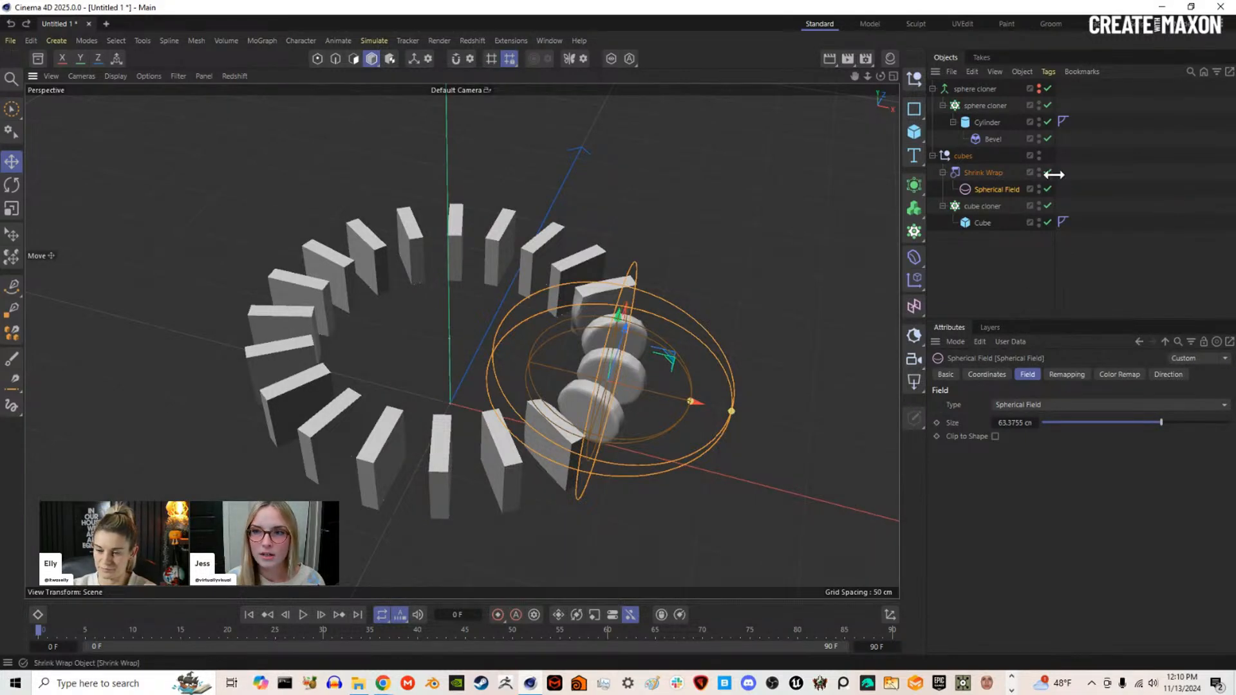
left_click_drag(412, 460, 581, 345, "alt")
Step: Add a sphere primitive and reduce its radius to about 11 cm
left_click(914, 132)
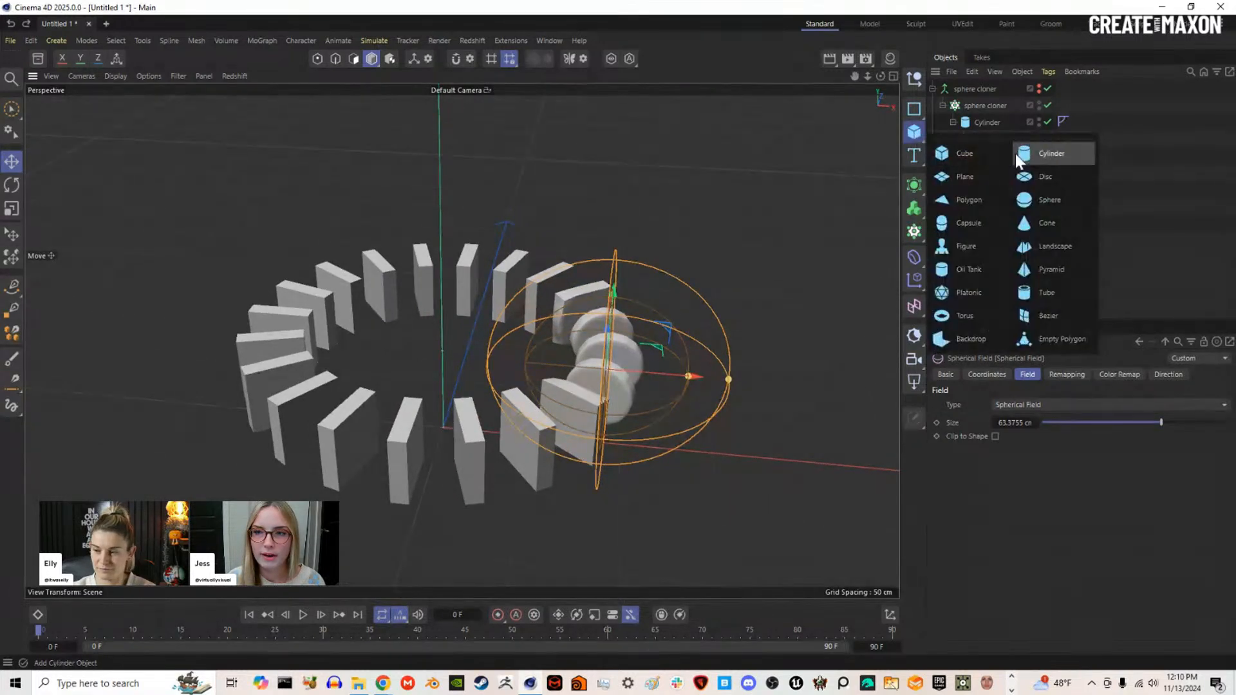
left_click(1046, 200)
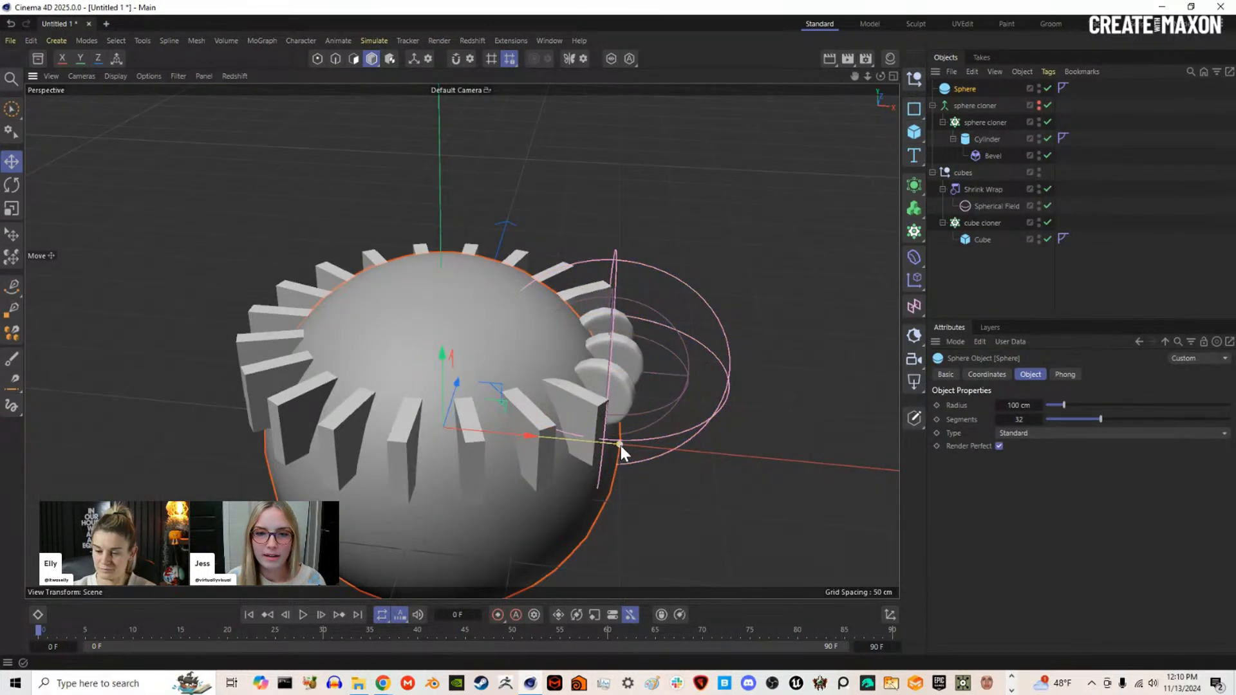
left_click_drag(520, 455, 458, 457)
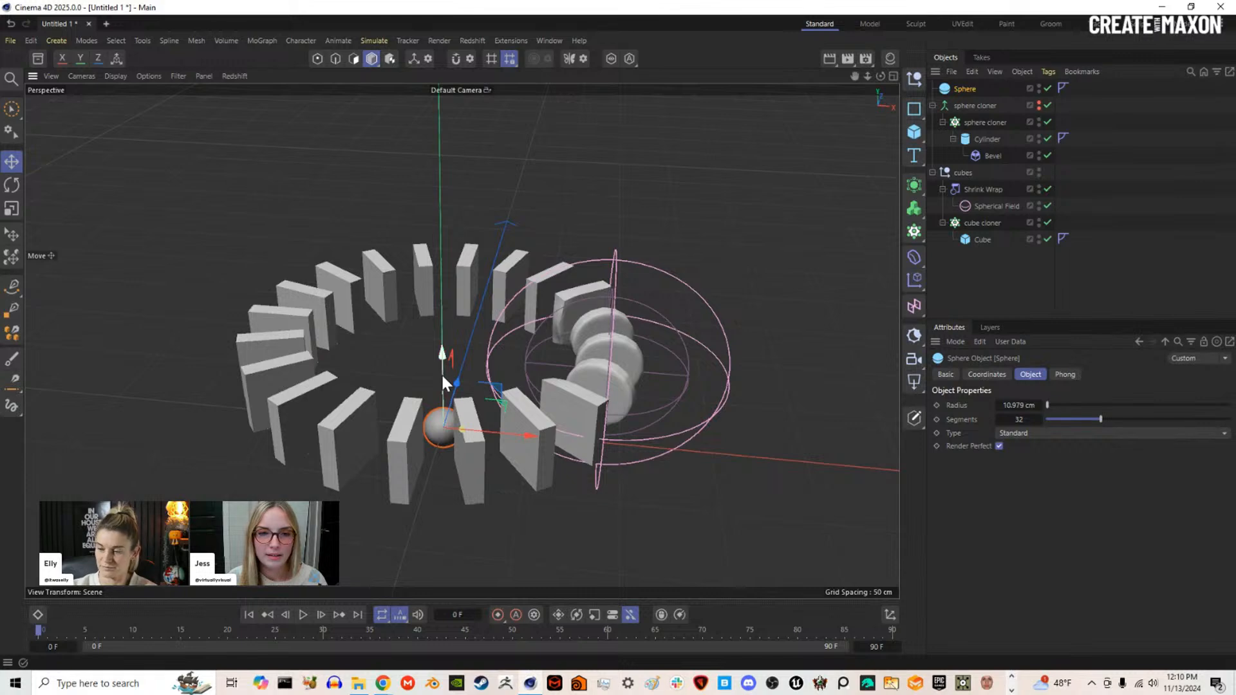
Step: Move the sphere up and along X to just above the morphed discs, with its radius reduced to about 8 cm
left_click_drag(447, 367, 462, 334)
scroll(462, 335, "up", 3)
left_click_drag(520, 364, 739, 384)
left_click_drag(657, 334, 686, 242)
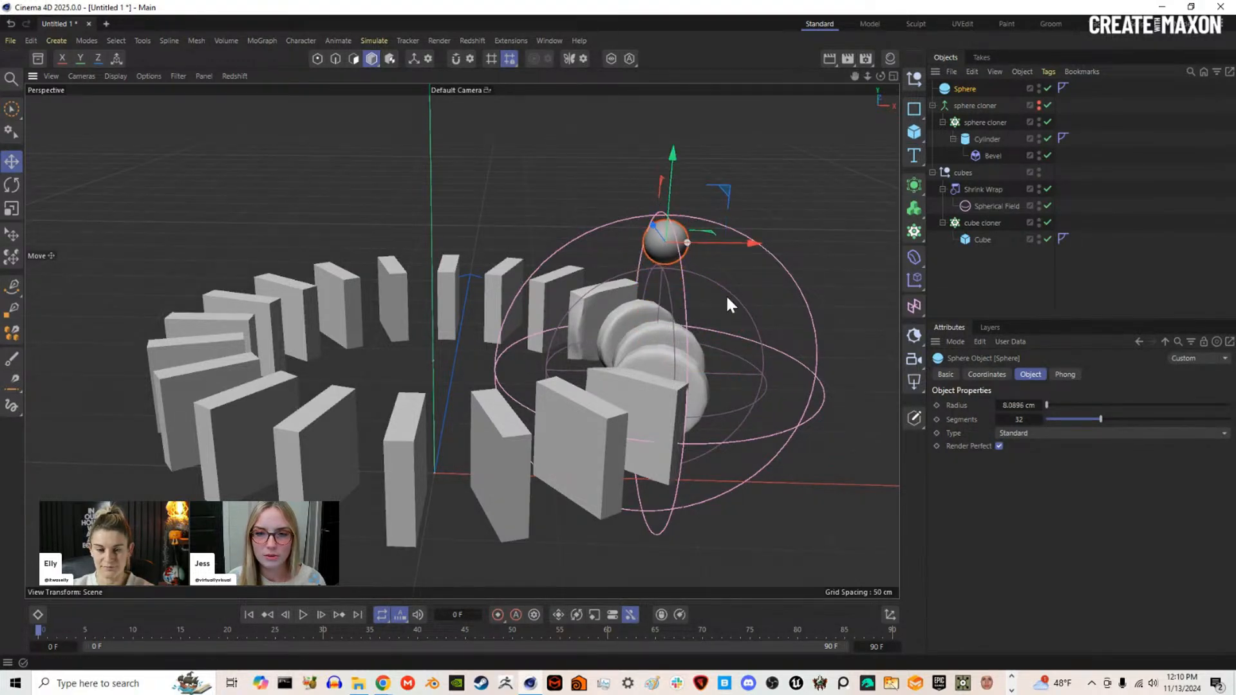
left_click_drag(671, 386, 599, 437, "alt")
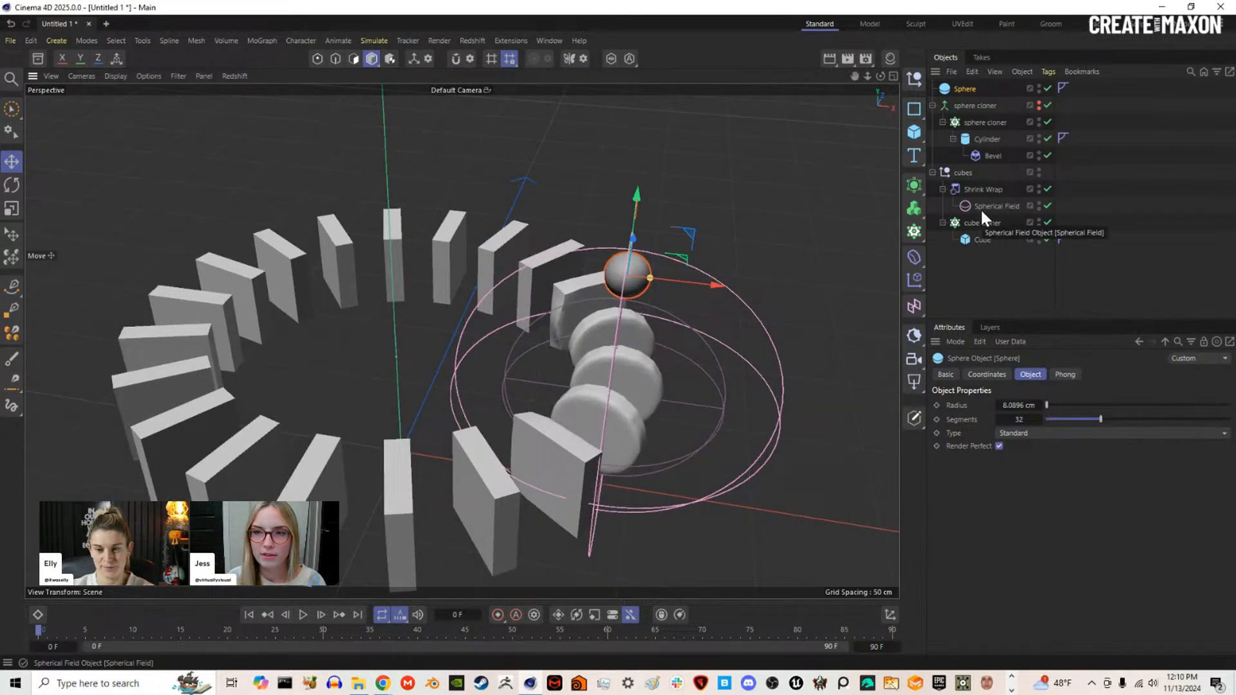
Step: Make the spherical field a child of the sphere and hide the field in the viewport
left_click_drag(1000, 204, 970, 86)
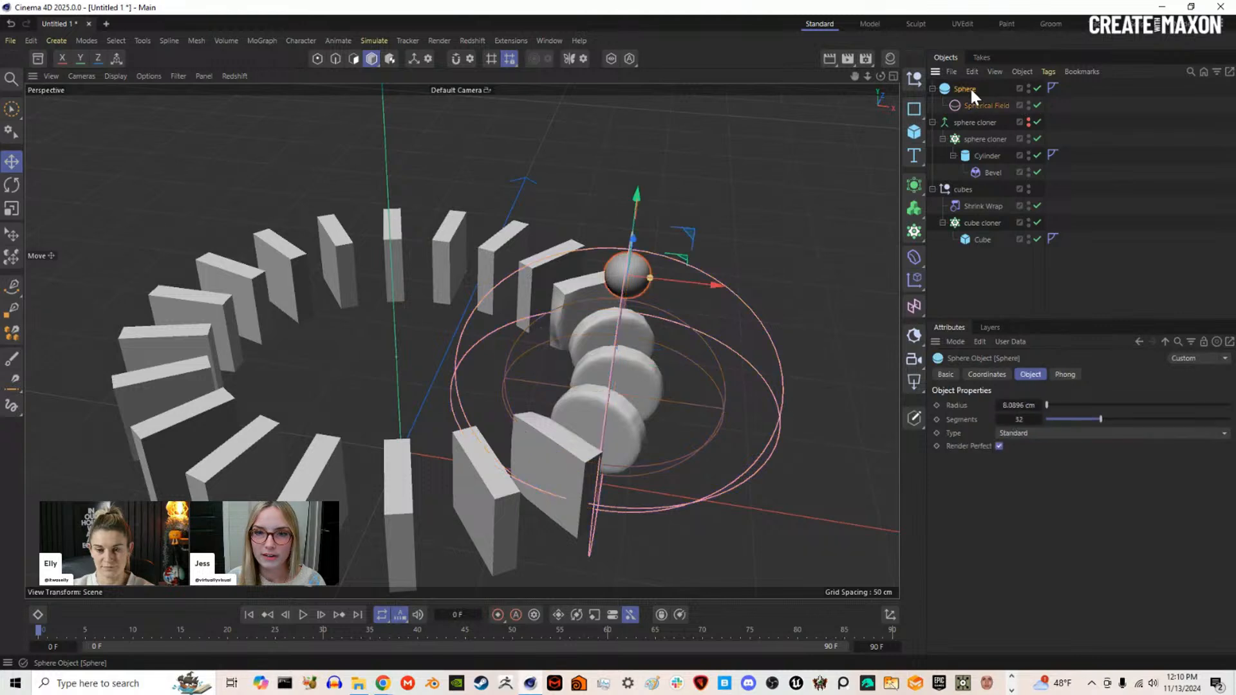
left_click(1029, 103)
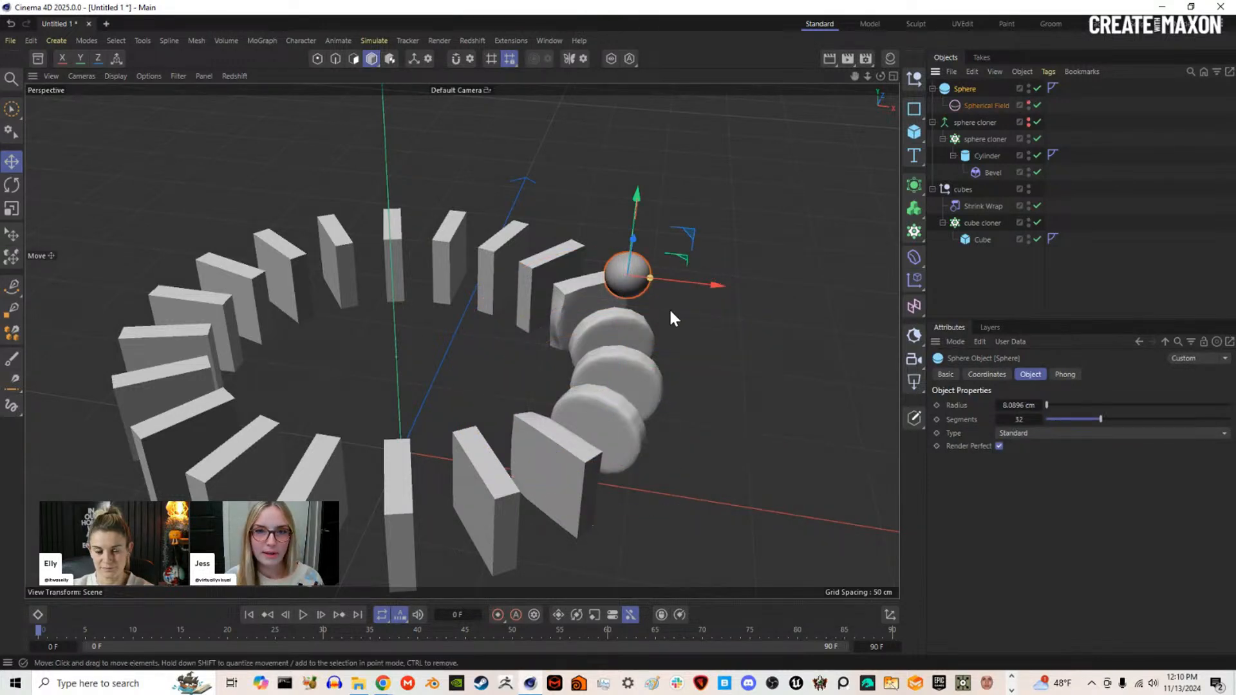
Step: Move the sphere along its X axis to test how the parented field affects the cubes
left_click_drag(713, 284, 767, 324)
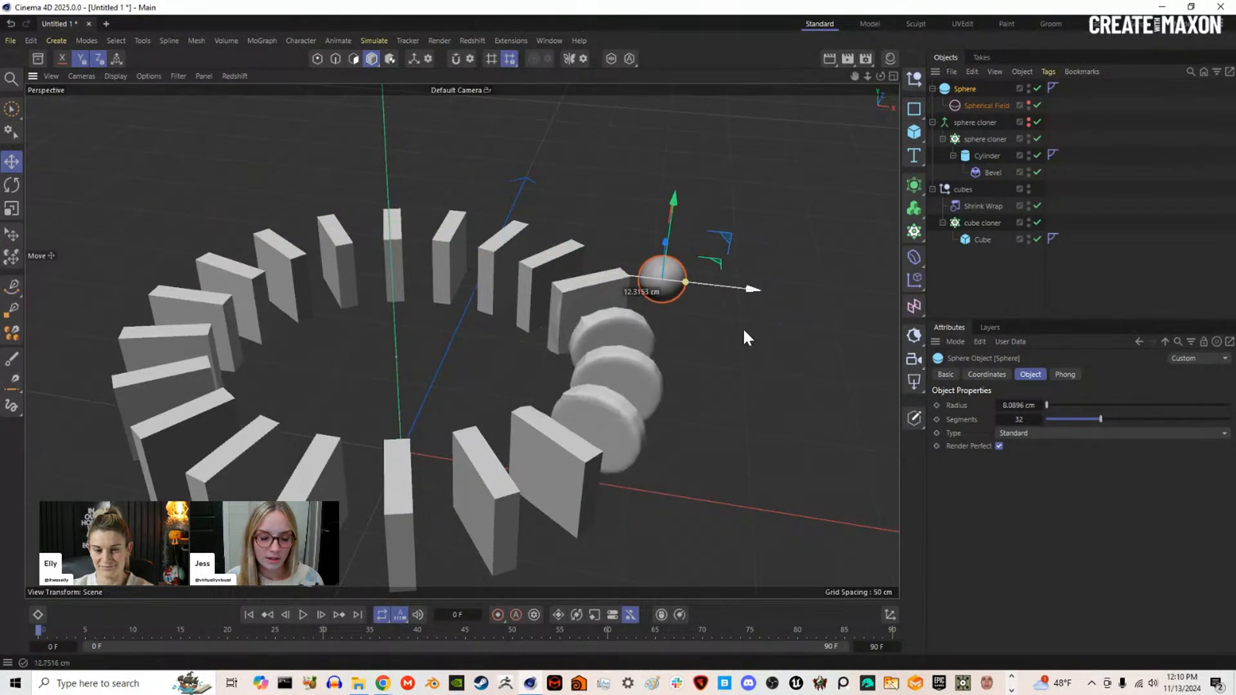
scroll(631, 454, "down", 5)
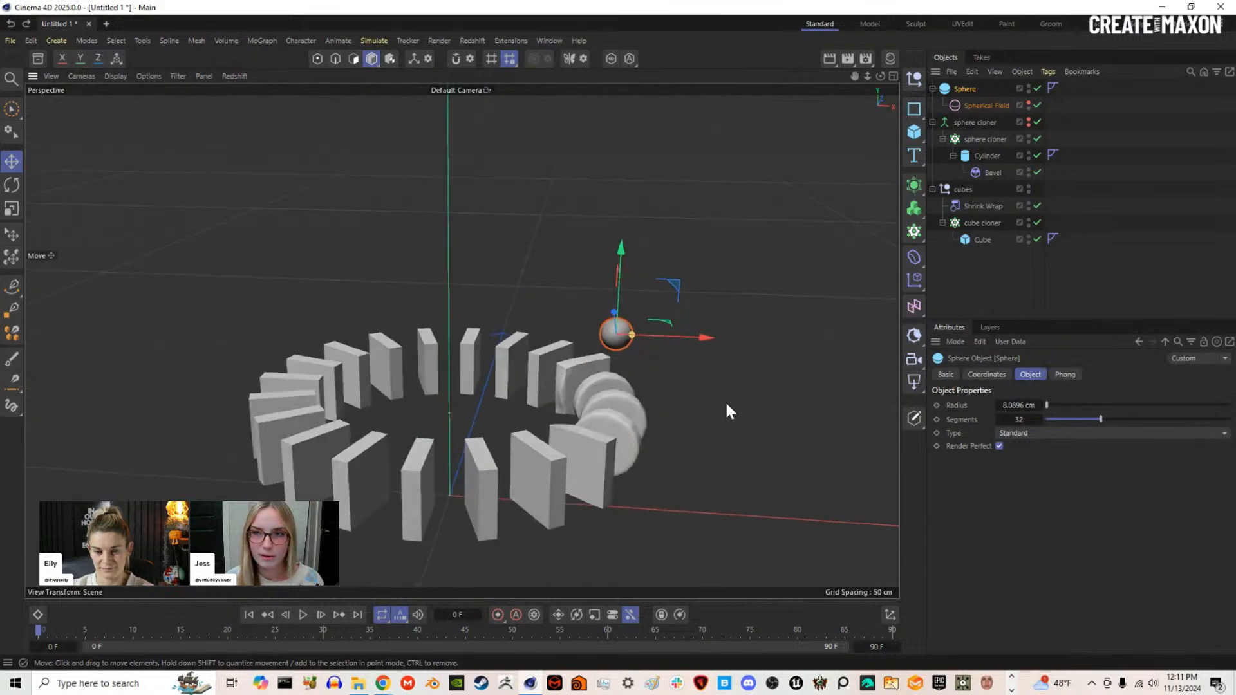
Step: Rename the sphere as field controller
double_click(964, 88)
type("Feld controller")
key("Return")
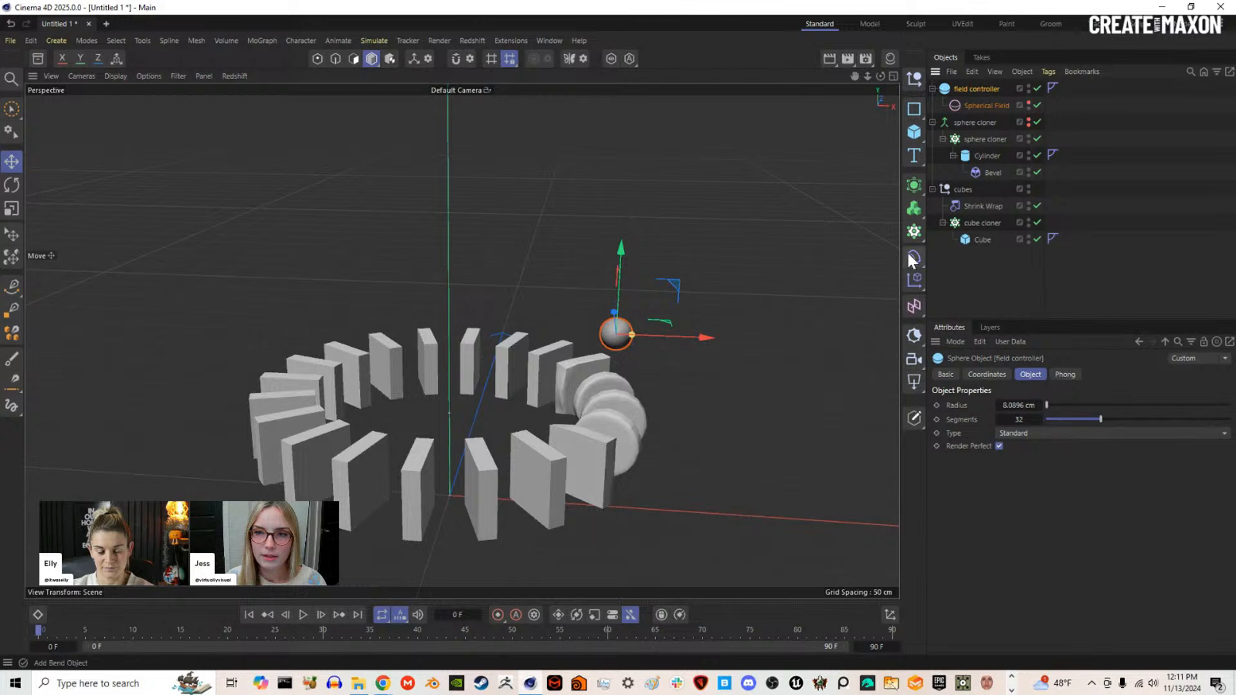
Step: Add a circle spline on the XZ plane with a radius of 90 cm
left_click(913, 109)
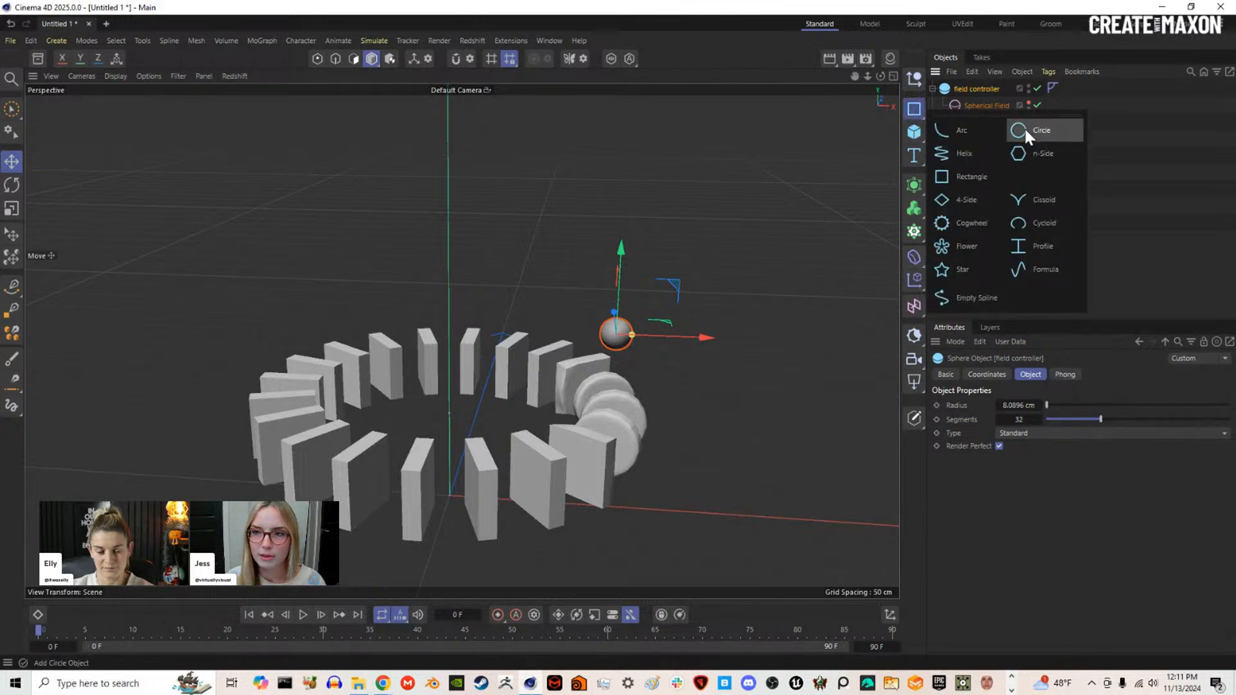
left_click(1023, 129)
left_click(1193, 475)
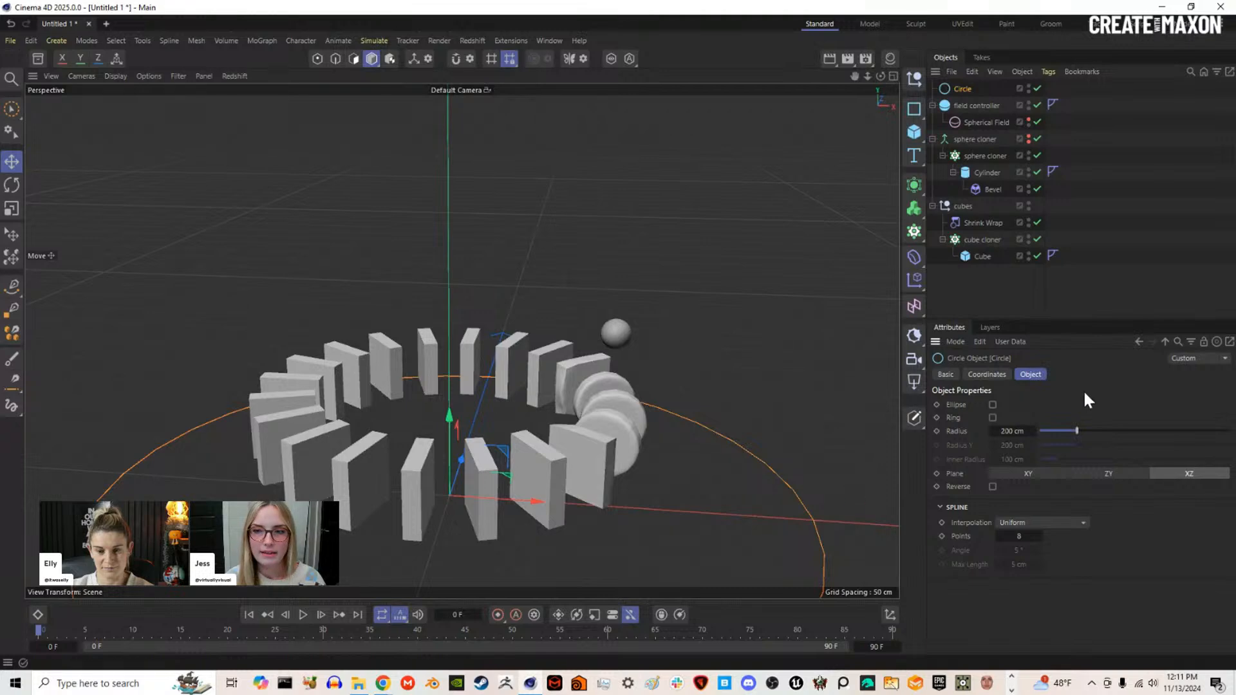
left_click_drag(1075, 430, 1057, 431)
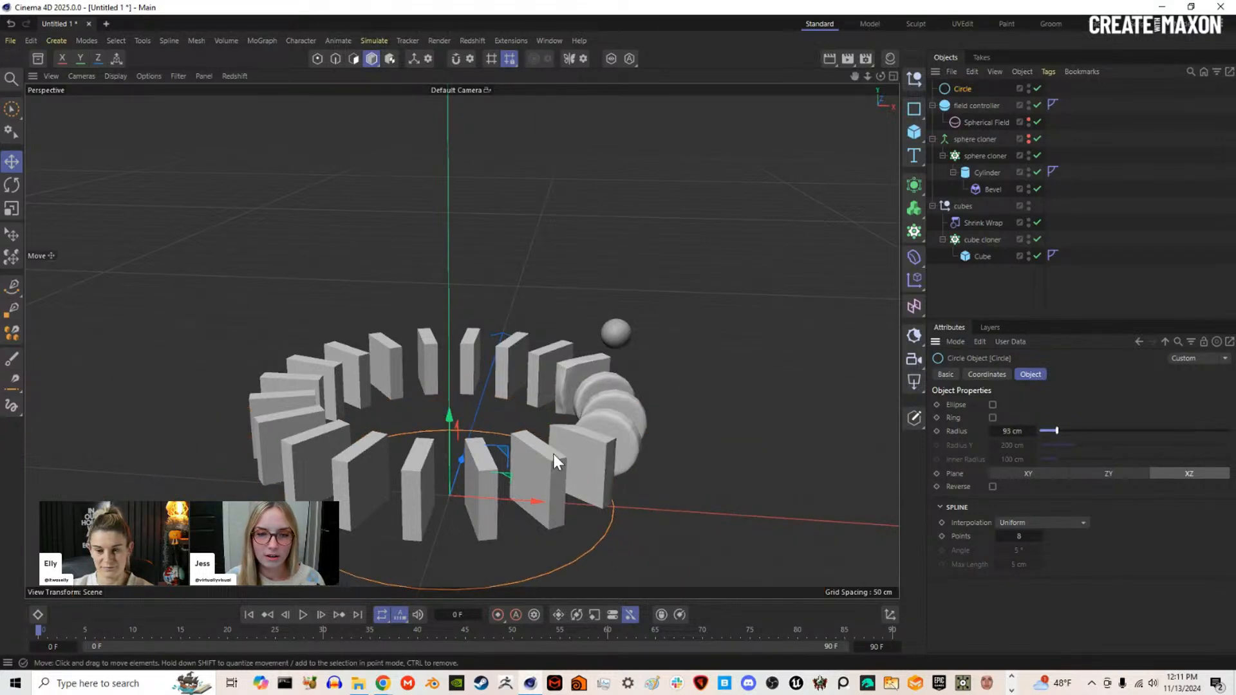
left_click(1009, 431)
type("90")
key("Return")
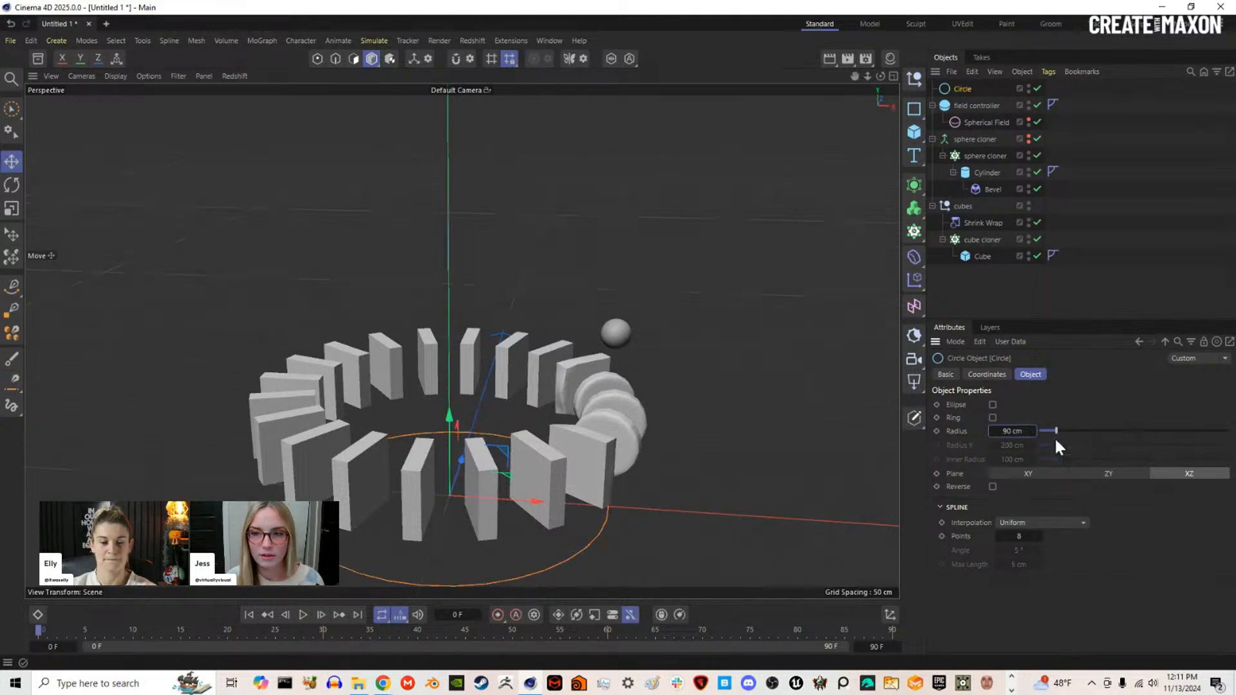
Step: Raise the circle spline about 102 cm along Y to the height of the field controller sphere
left_click_drag(451, 418, 511, 244)
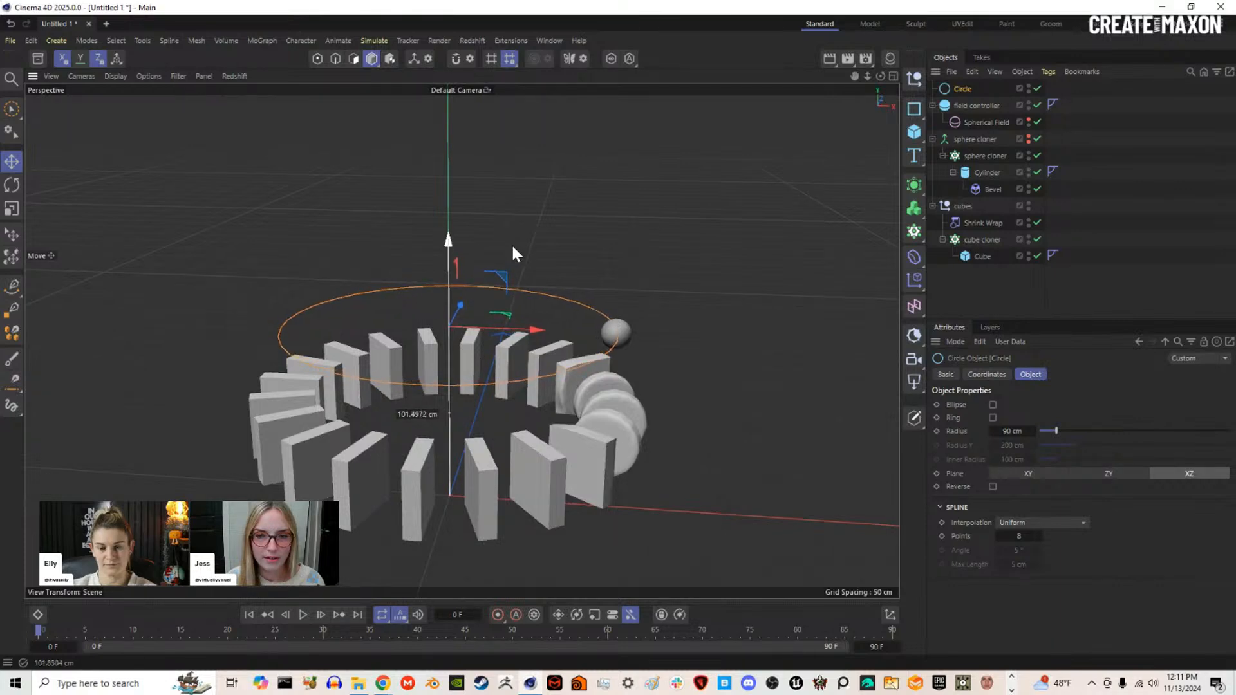
left_click_drag(617, 333, 533, 337, "alt")
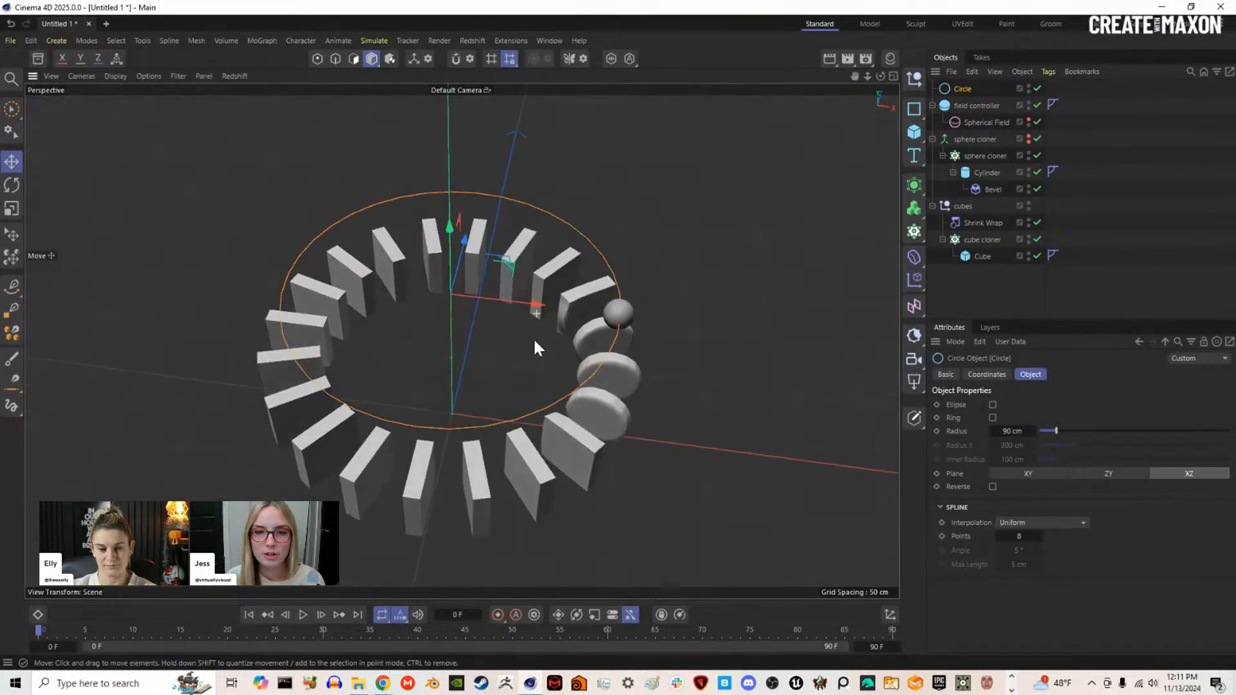
Step: Add an Align to Spline tag to the field controller sphere and assign the Circle as its spline path
left_click(988, 104)
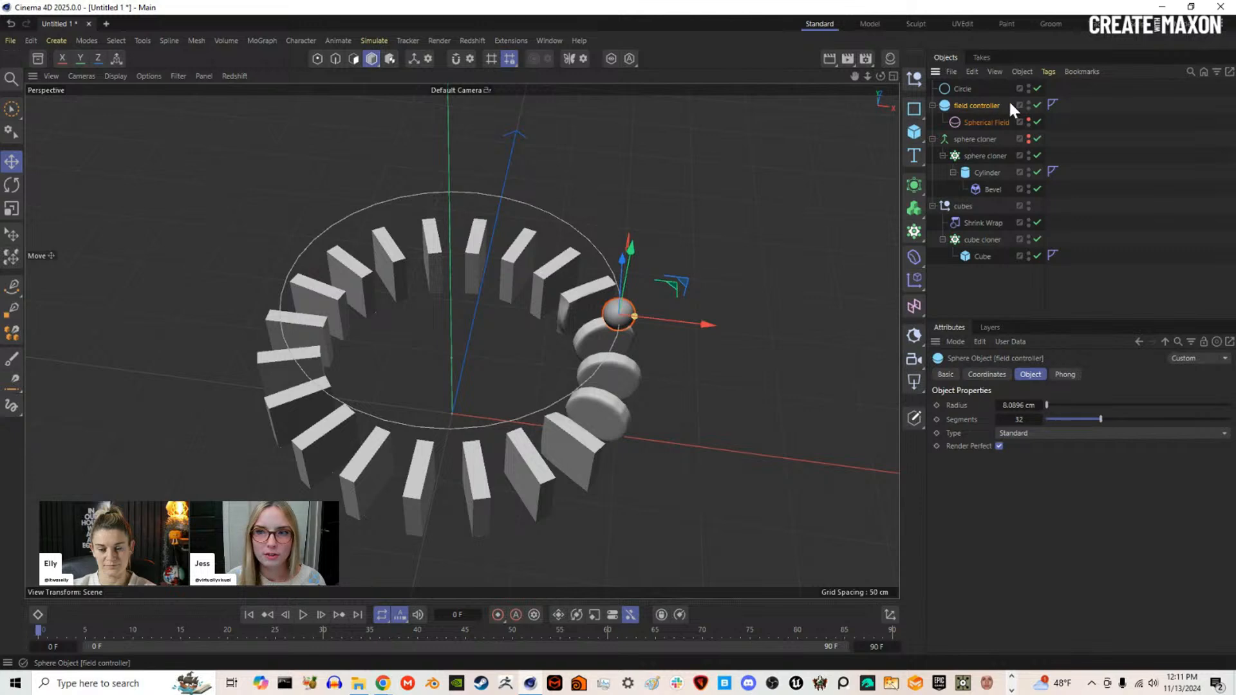
right_click(983, 102)
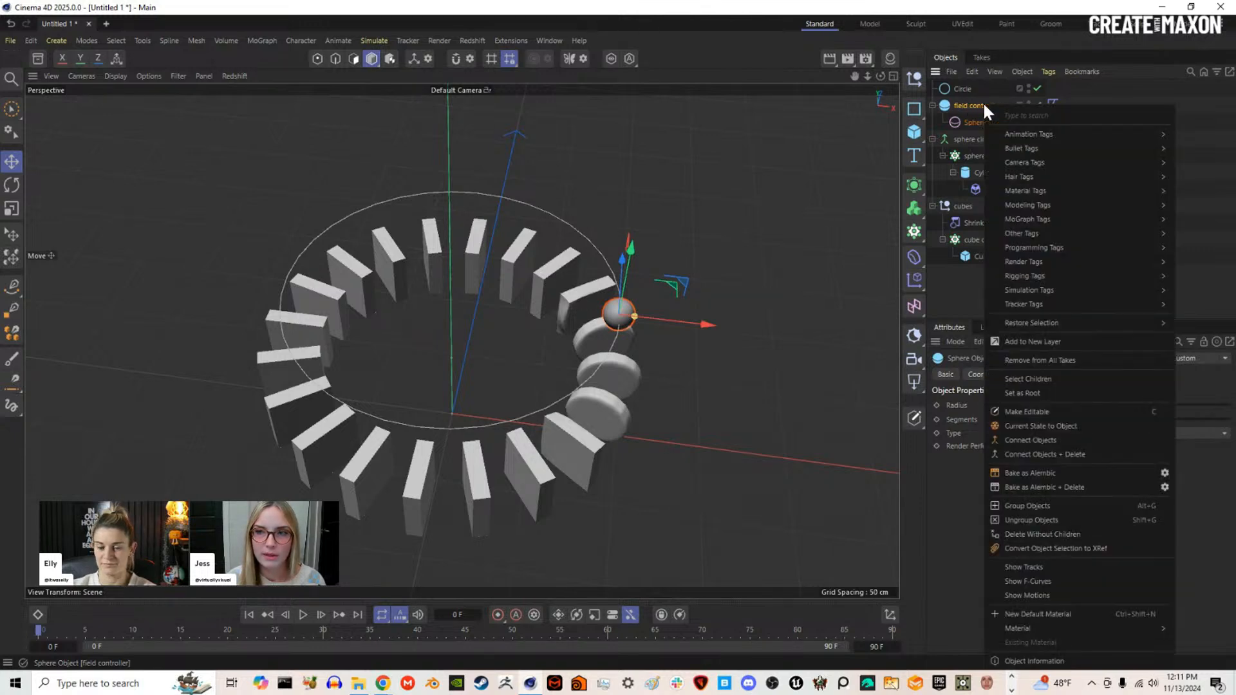
mouse_move(1034, 133)
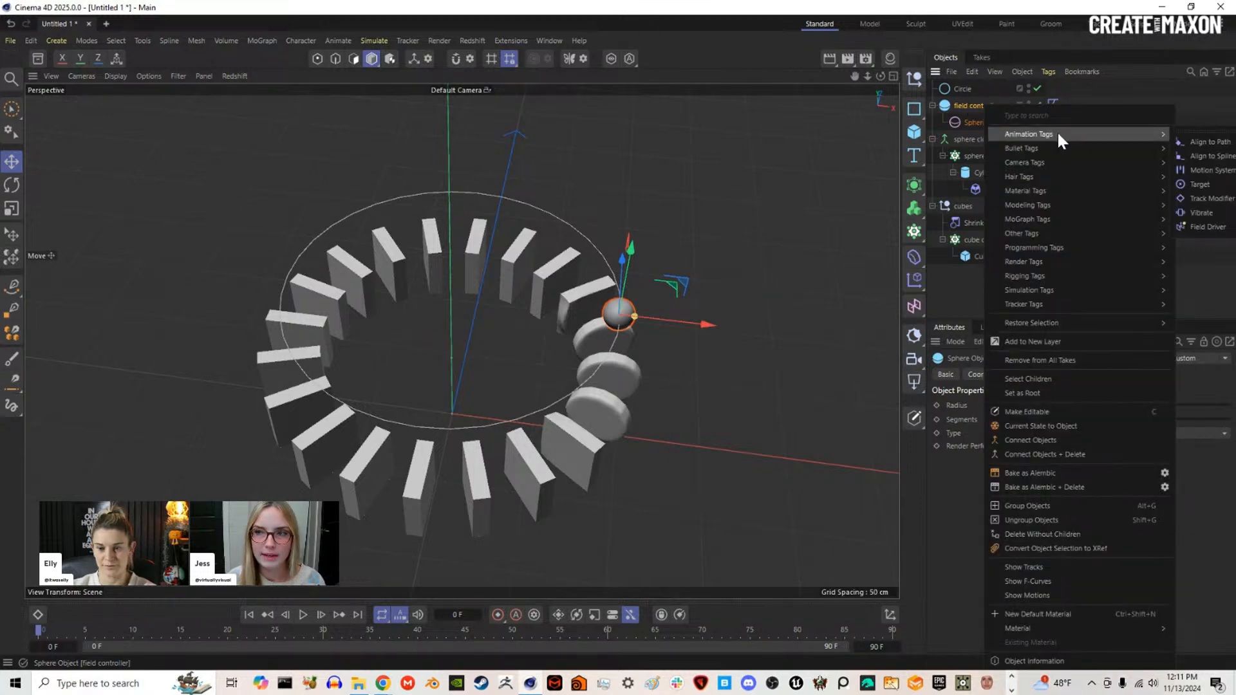
left_click(1203, 155)
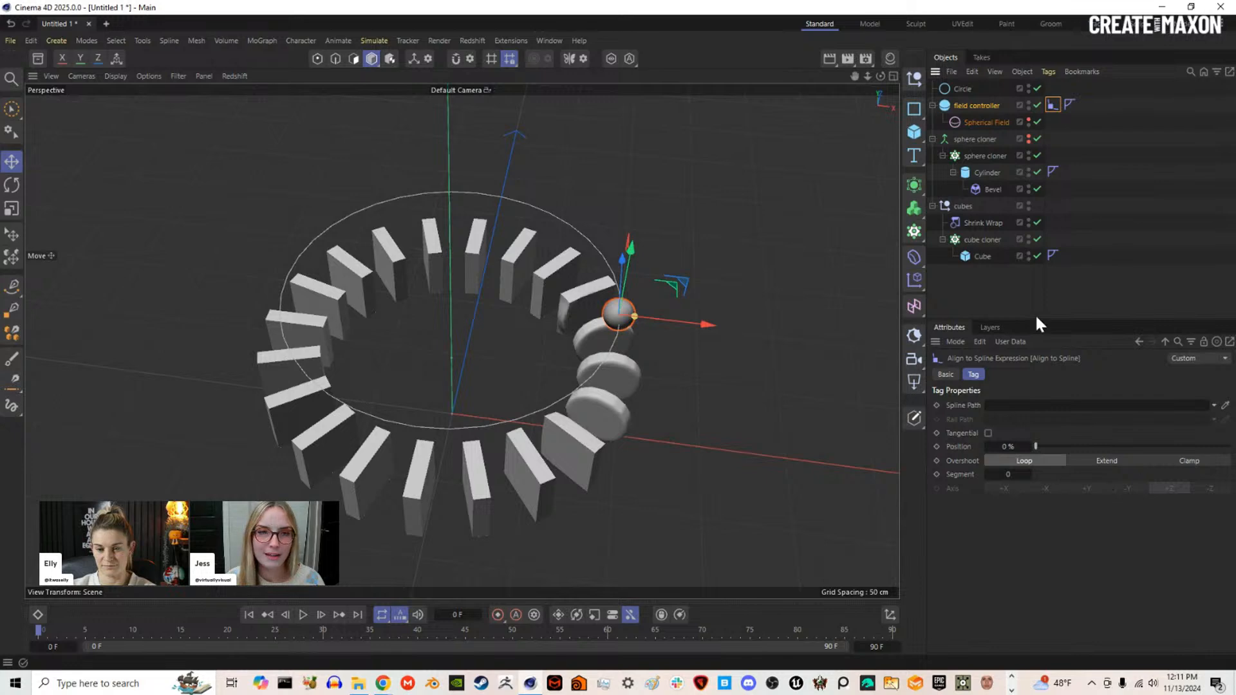
left_click_drag(959, 88, 1014, 404)
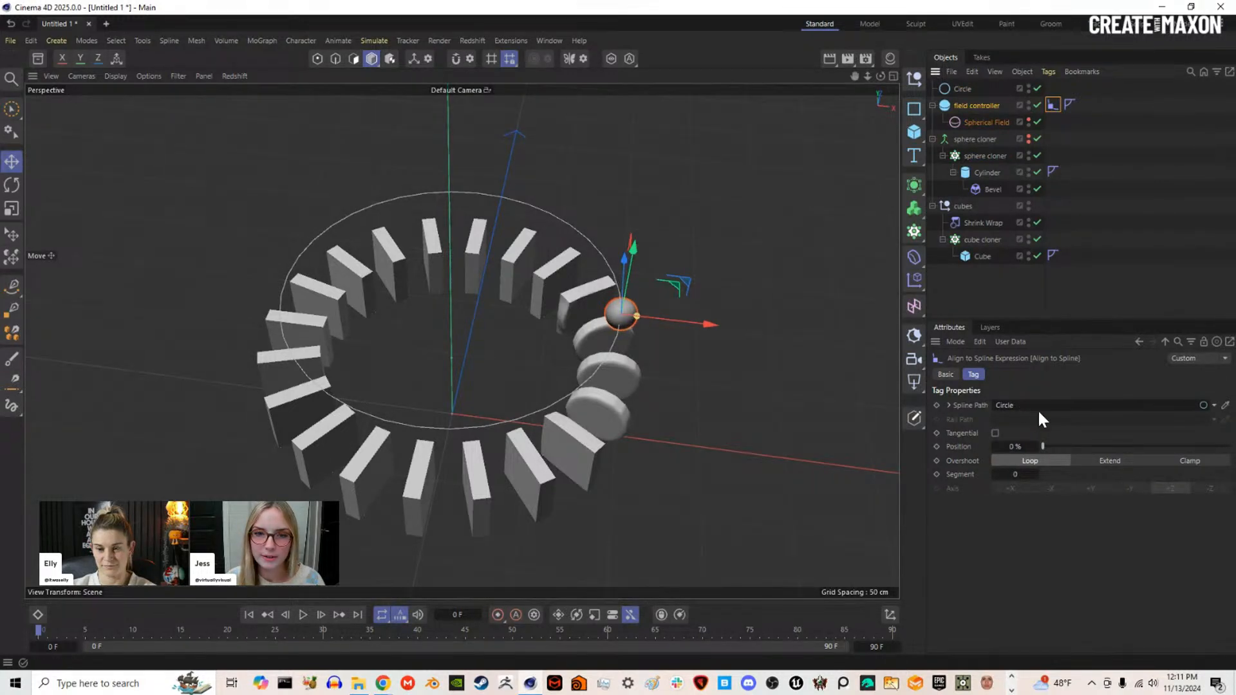
Step: Keyframe the Align to Spline tag's Position at 0% on frame 0 and 100% on frame 90
scroll(616, 319, "up", 5)
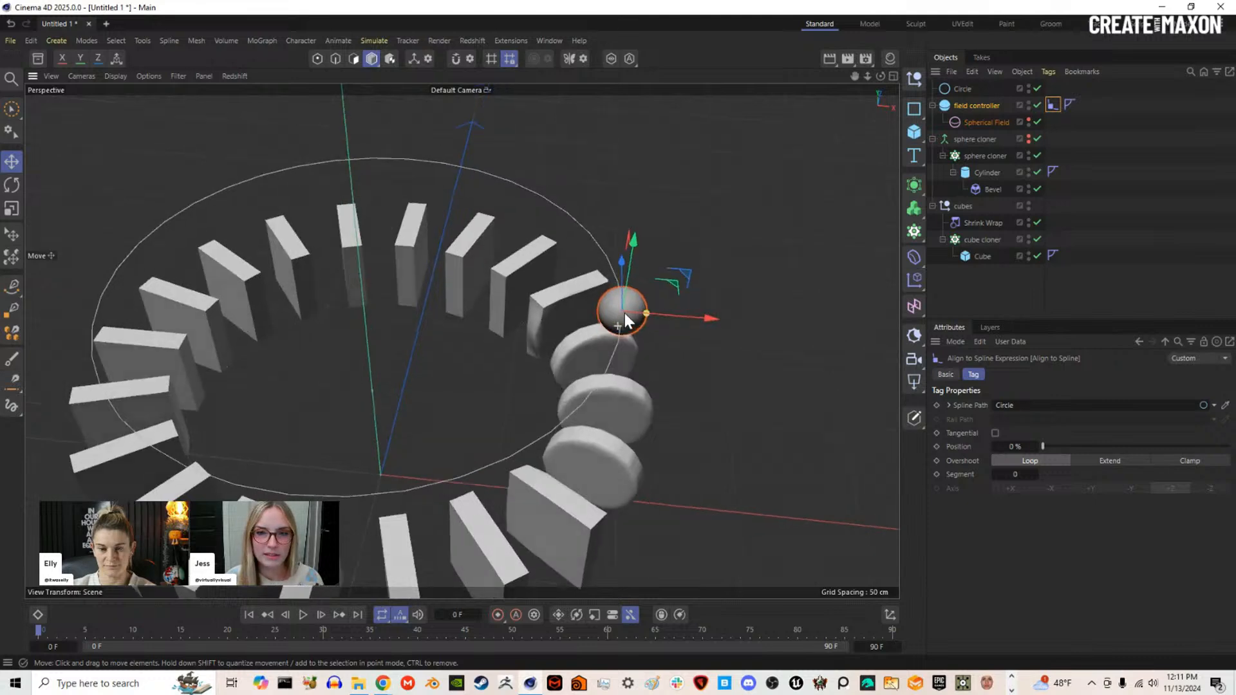
left_click_drag(625, 322, 626, 289, "alt")
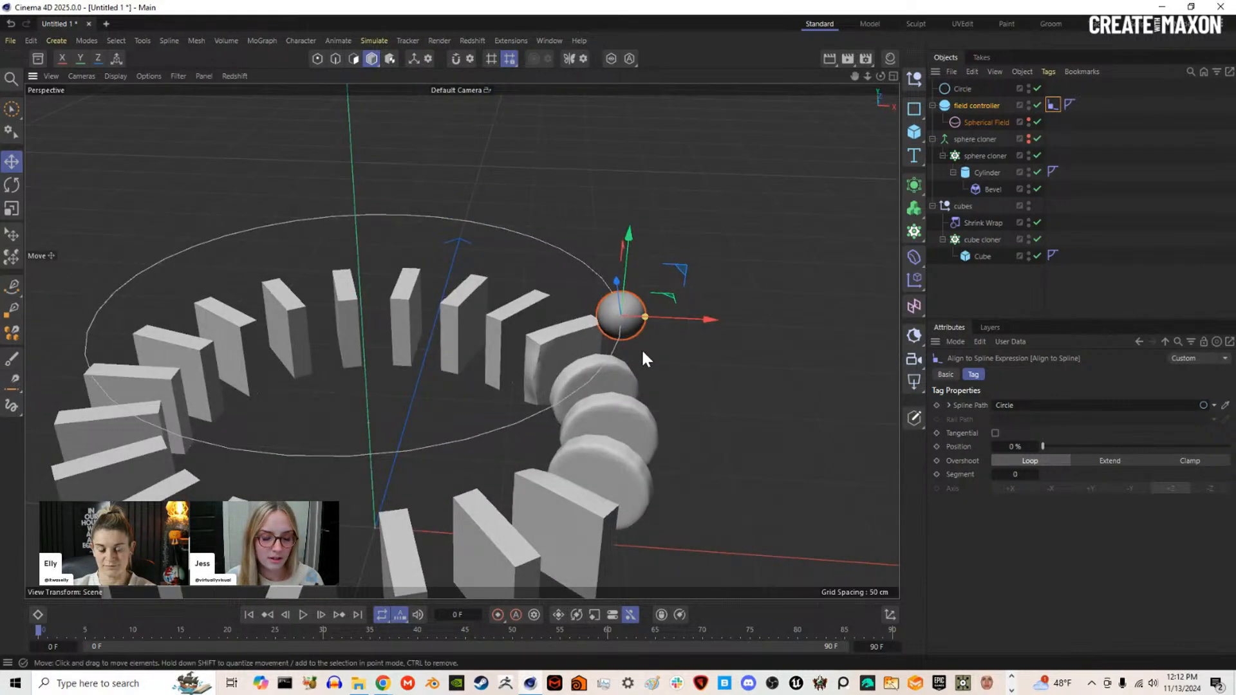
scroll(689, 296, "down", 5)
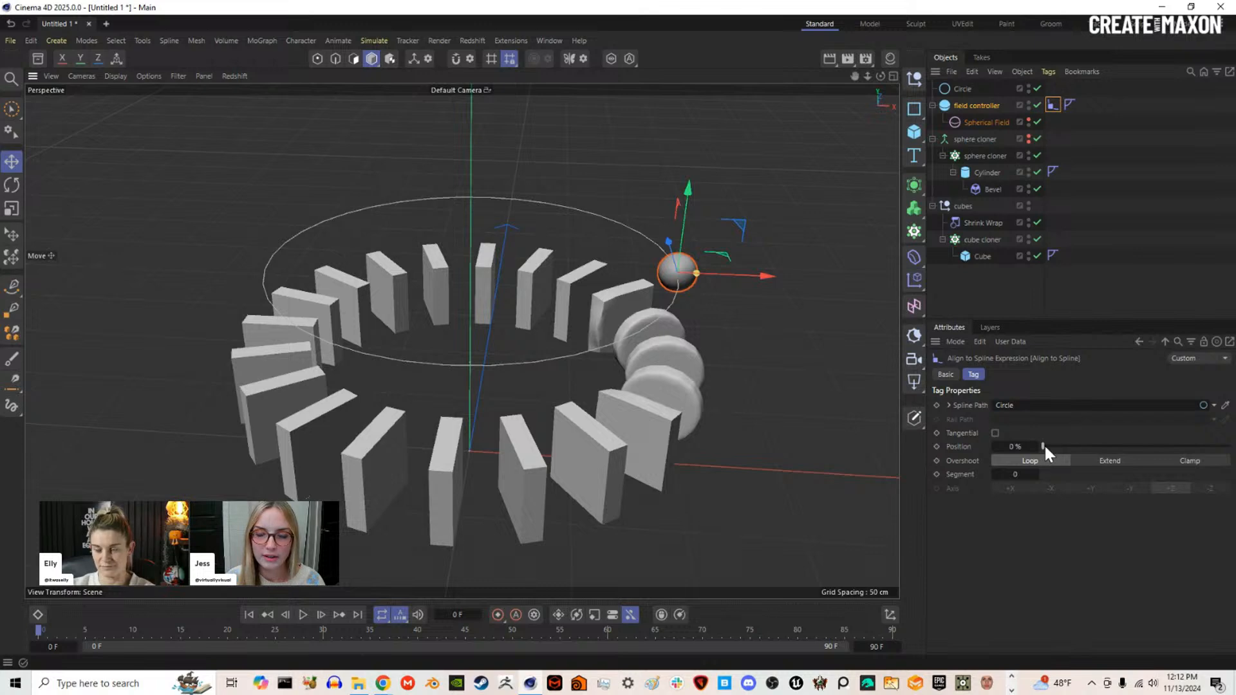
mouse_move(1043, 444)
left_mouse_down()
mouse_move(1220, 446)
mouse_move(1031, 445)
mouse_move(1226, 446)
mouse_move(1040, 443)
left_mouse_up()
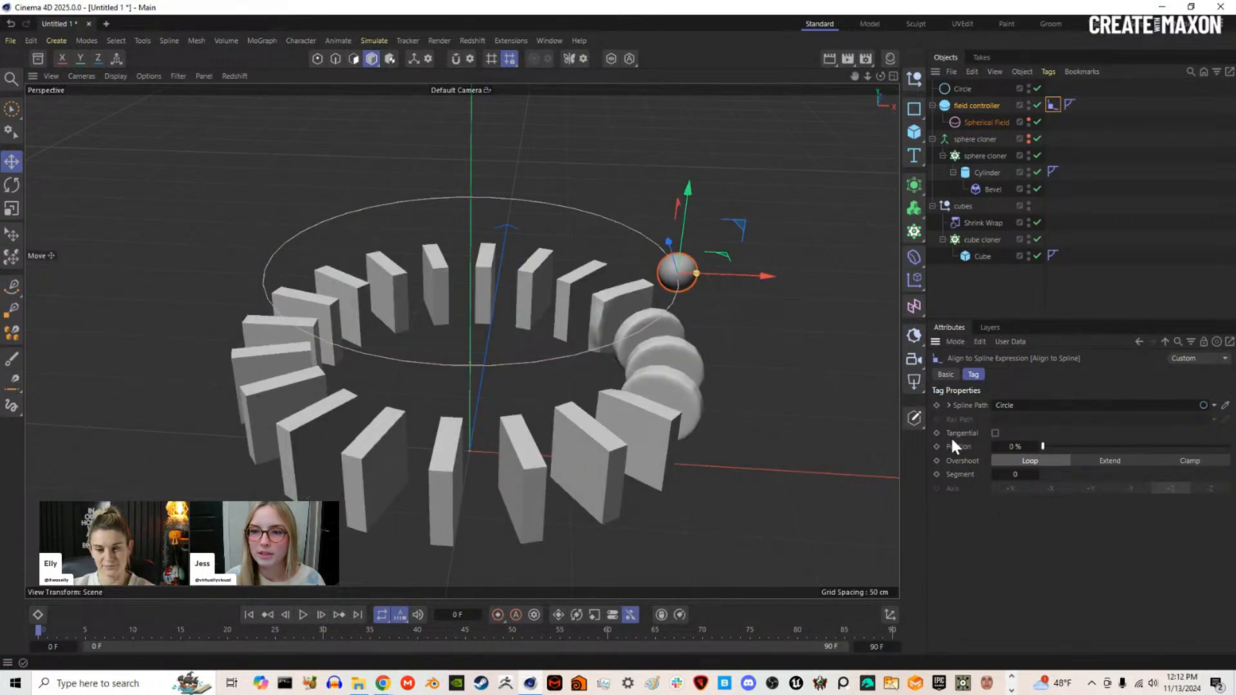
left_click(937, 446)
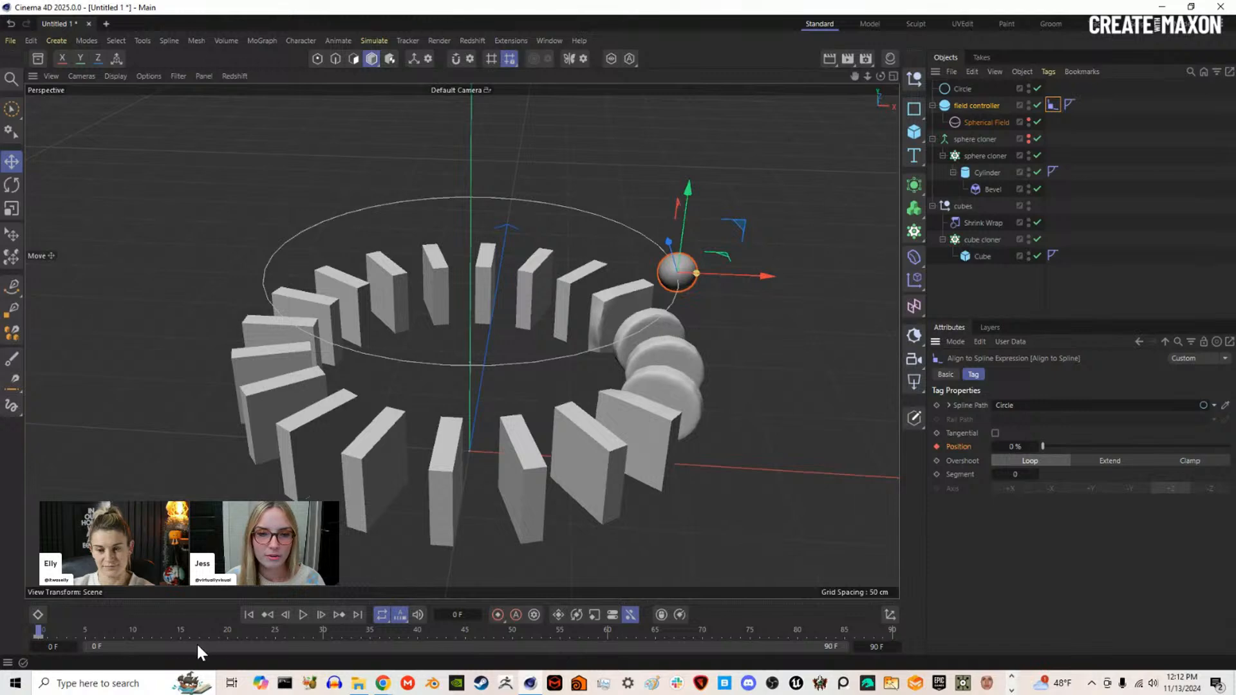
left_click(358, 614)
left_click_drag(1036, 446, 1036, 448)
left_click(936, 446)
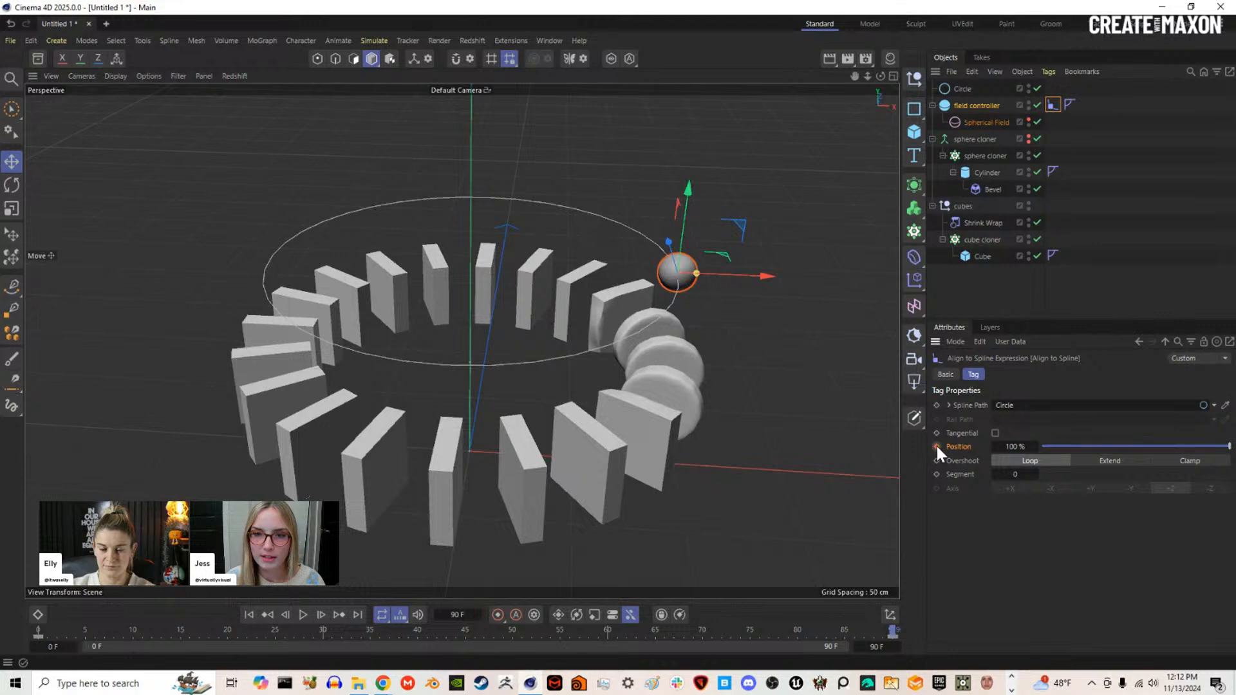
Step: Hide the circle spline, play the animation from the start to check the moving field, and return to frame 0
double_click(1029, 85)
left_click(248, 615)
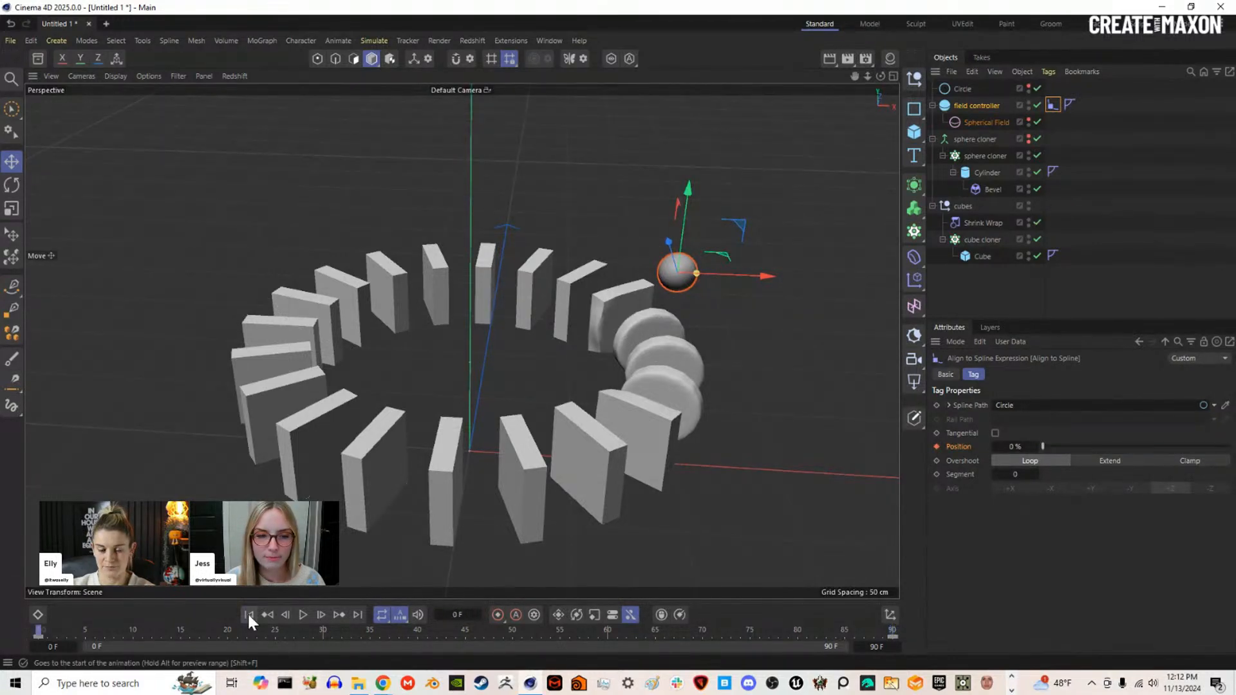
left_click(304, 616)
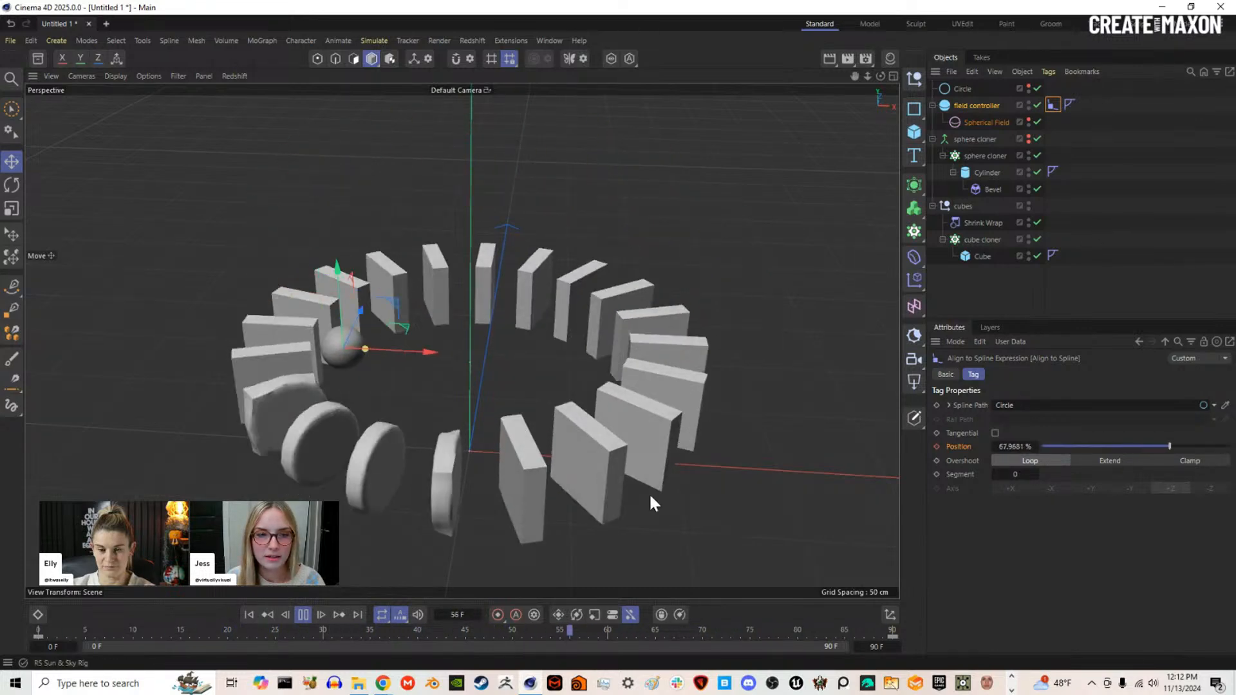
left_click(302, 615)
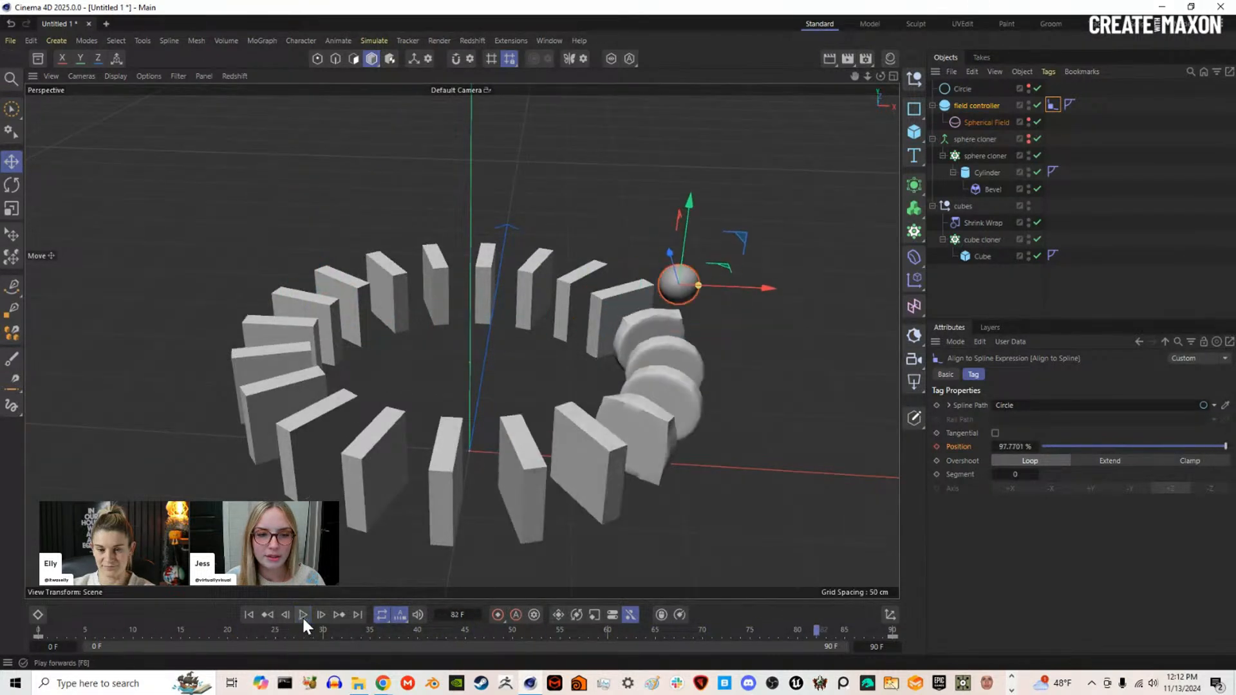
left_click(251, 617)
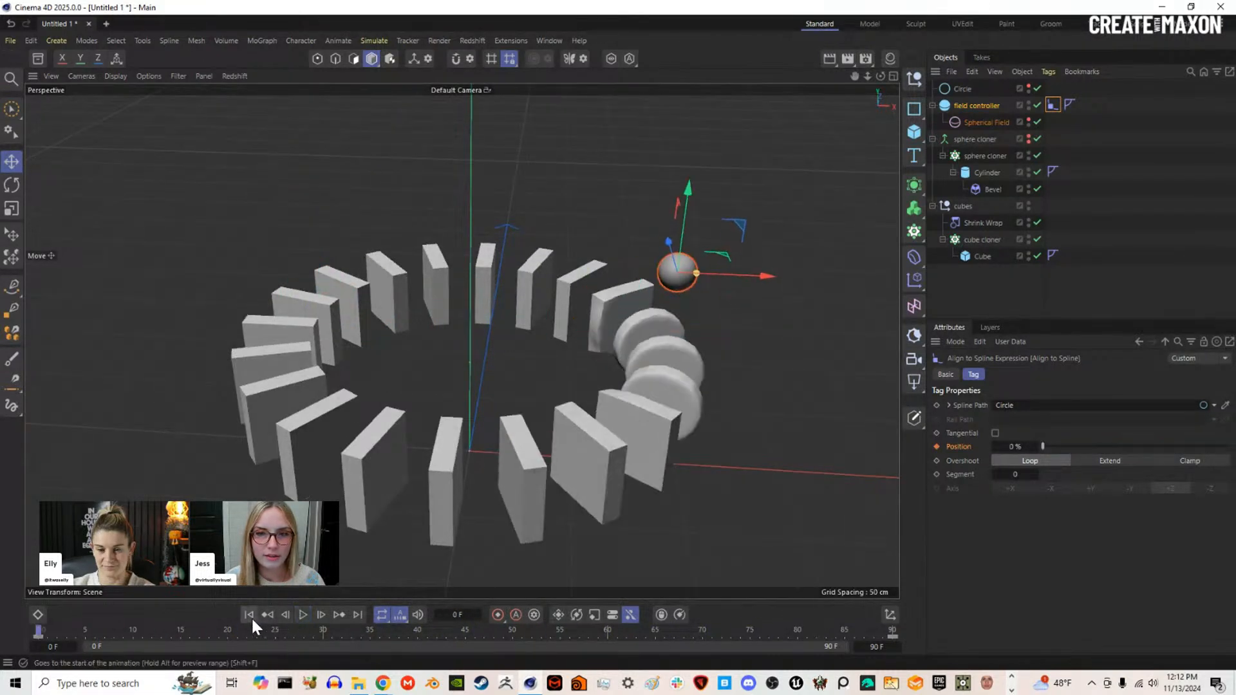
Step: Change the Position keyframe at frame 0 to linear interpolation, play back the motion, and return to the start
left_click(37, 635)
right_click(37, 635)
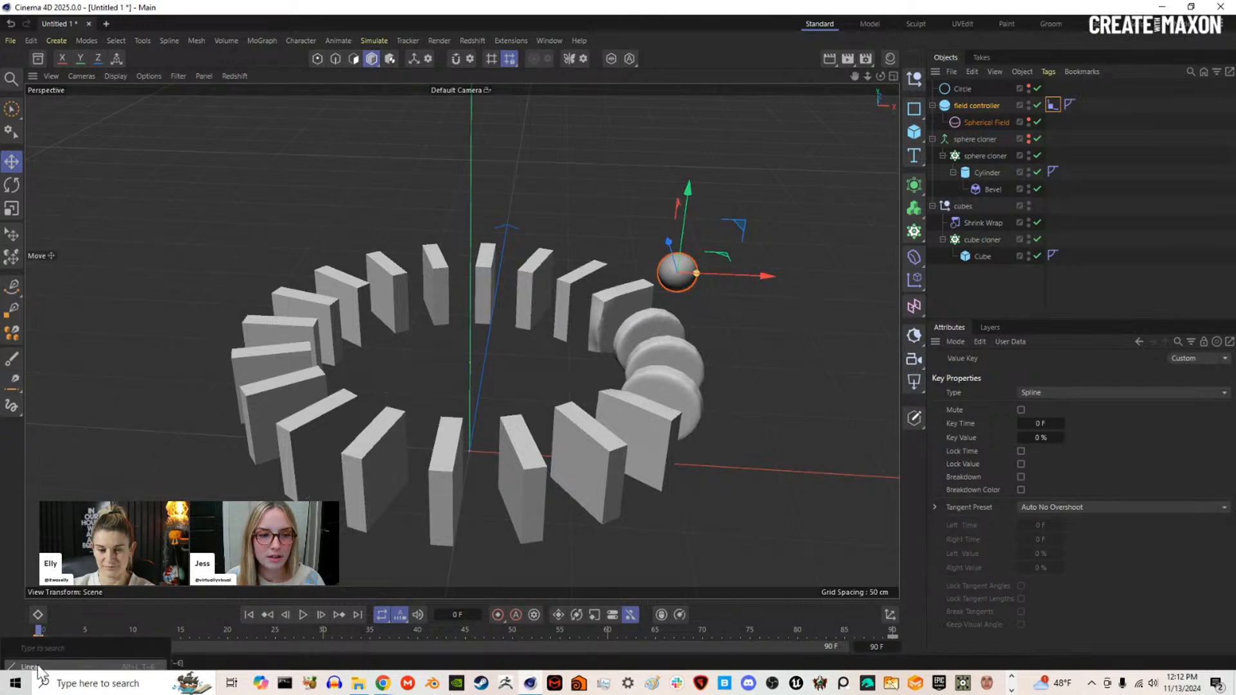
left_click(106, 623)
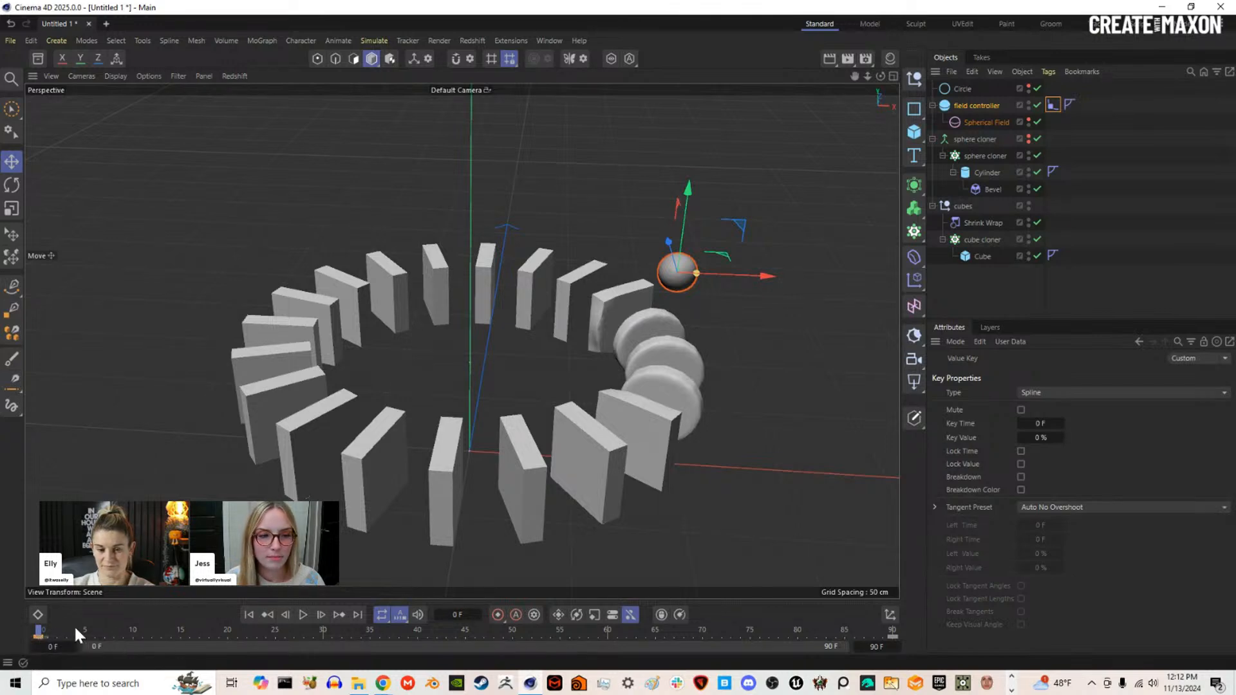
right_click(39, 638)
left_click(56, 667)
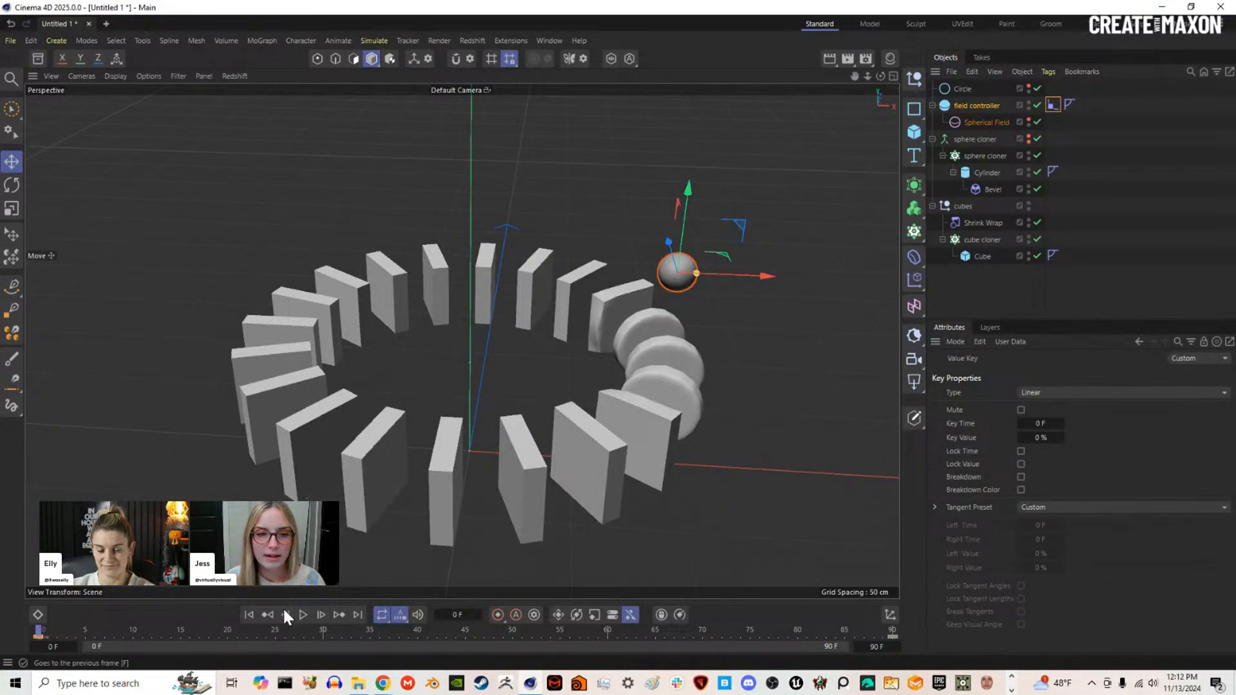
left_click(303, 615)
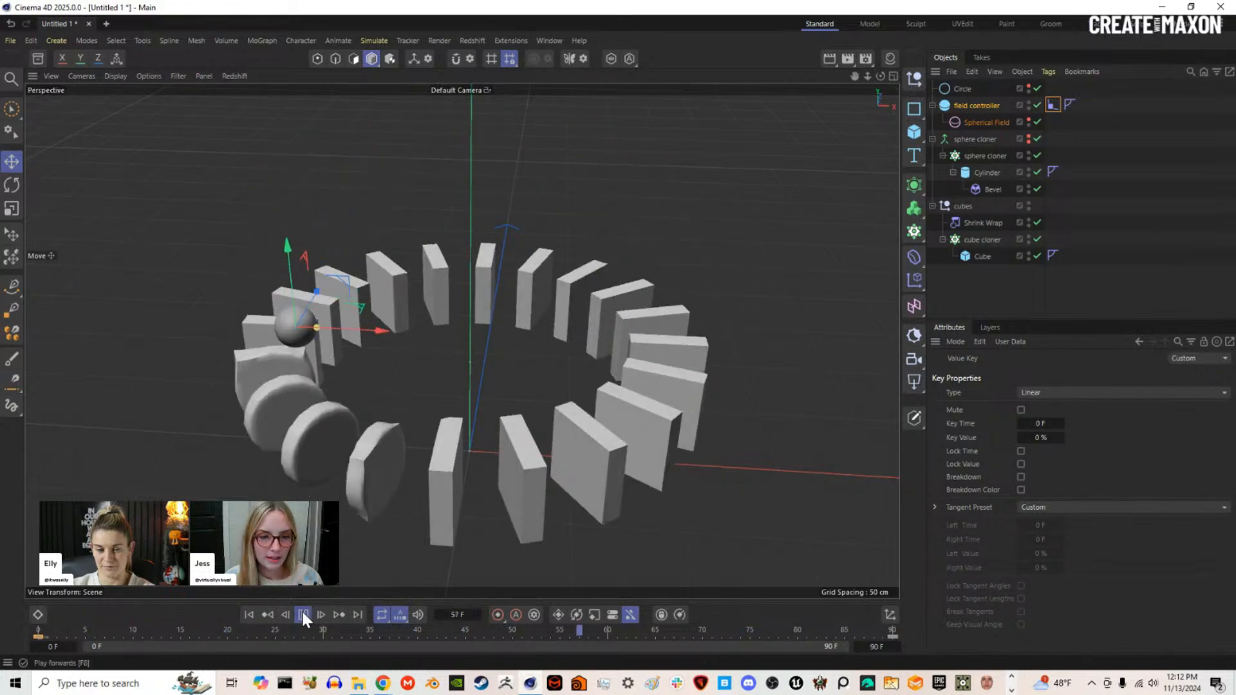
left_click(249, 615)
Step: Copy the Cylinder's Bevel deformer under the Cube and set the copy's subdivision to 1
mouse_move(512, 419)
left_mouse_down("alt")
mouse_move(527, 448)
mouse_move(527, 398)
mouse_move(502, 434)
mouse_move(515, 441)
left_mouse_up("alt")
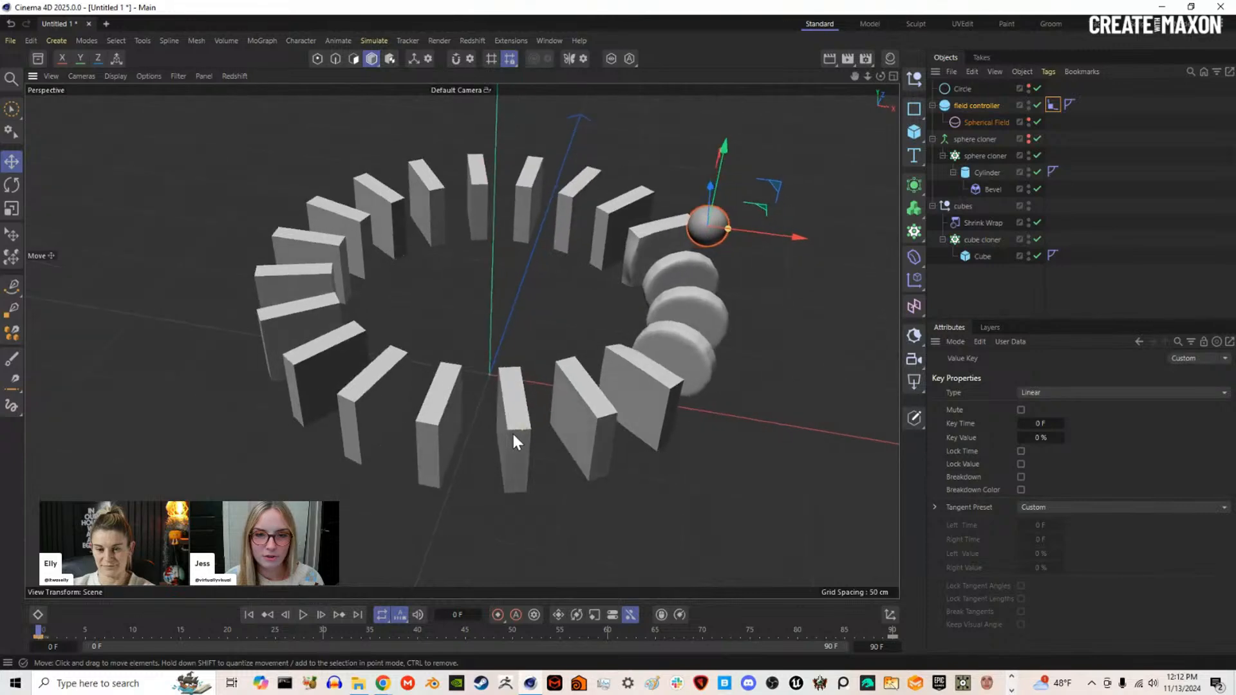
left_click_drag(992, 191, 987, 254, "ctrl")
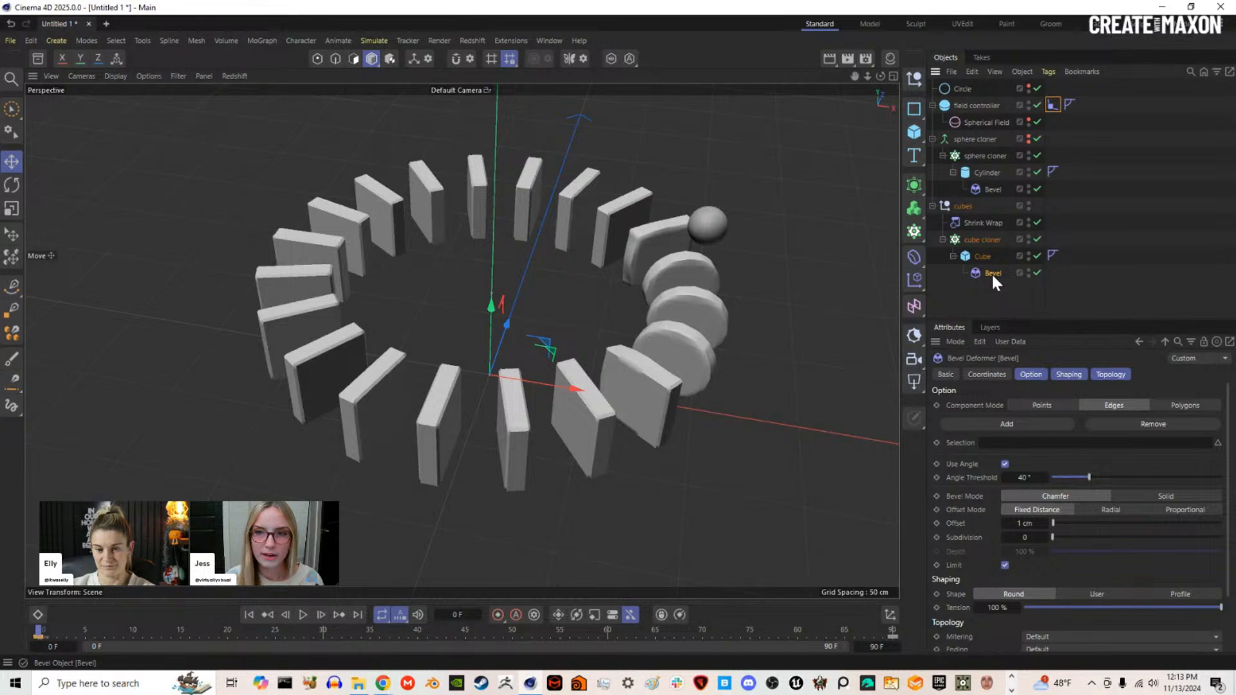
left_click(1043, 535)
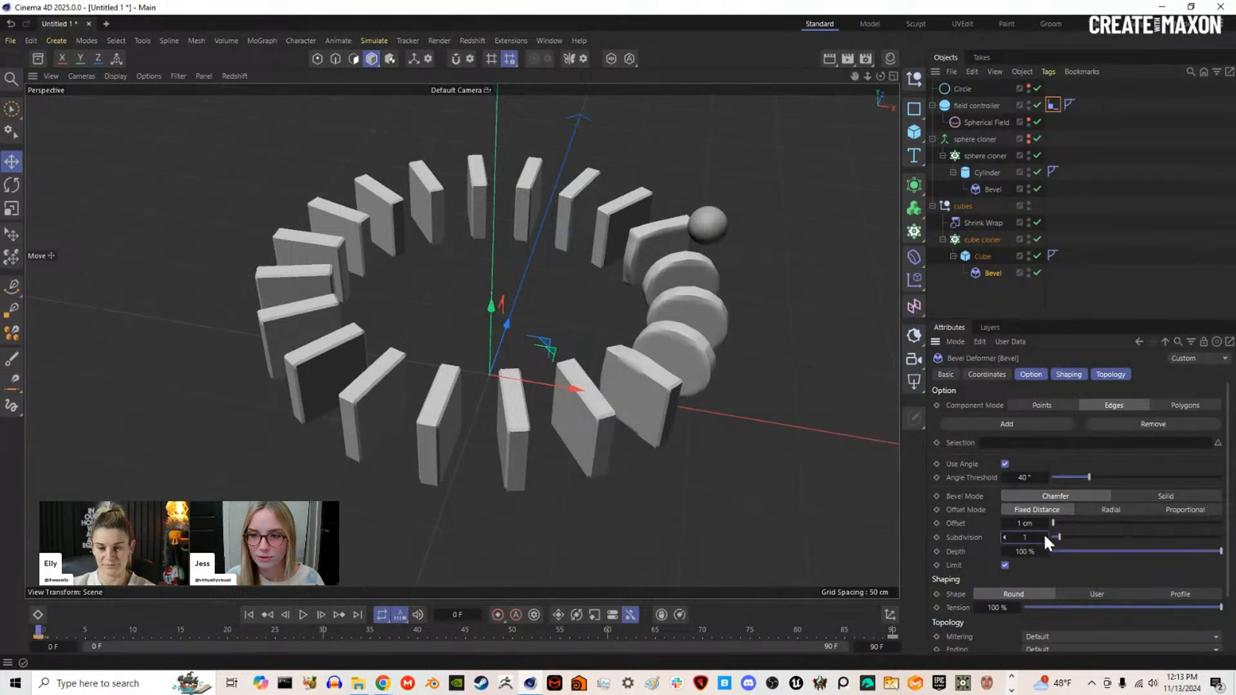
left_click_drag(686, 376, 613, 438, "alt")
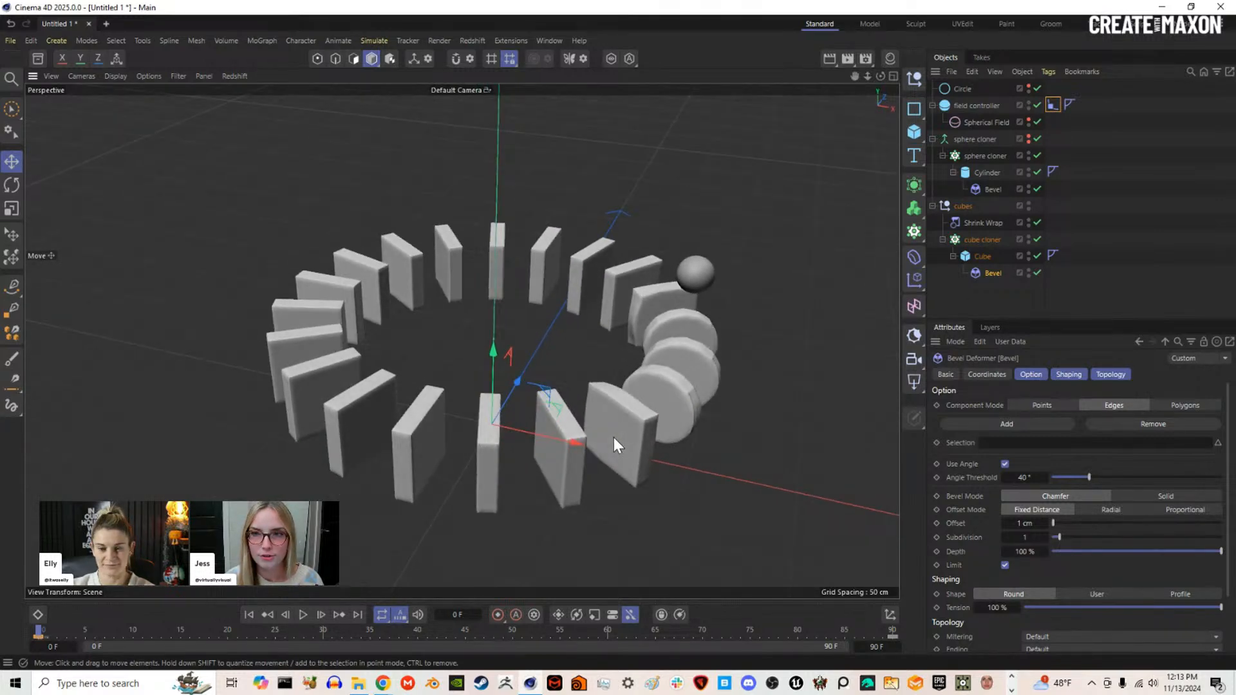
Step: Collapse the cubes, sphere cloner and field controller hierarchies in the object list
left_click(932, 206)
left_click(932, 138)
left_click(932, 105)
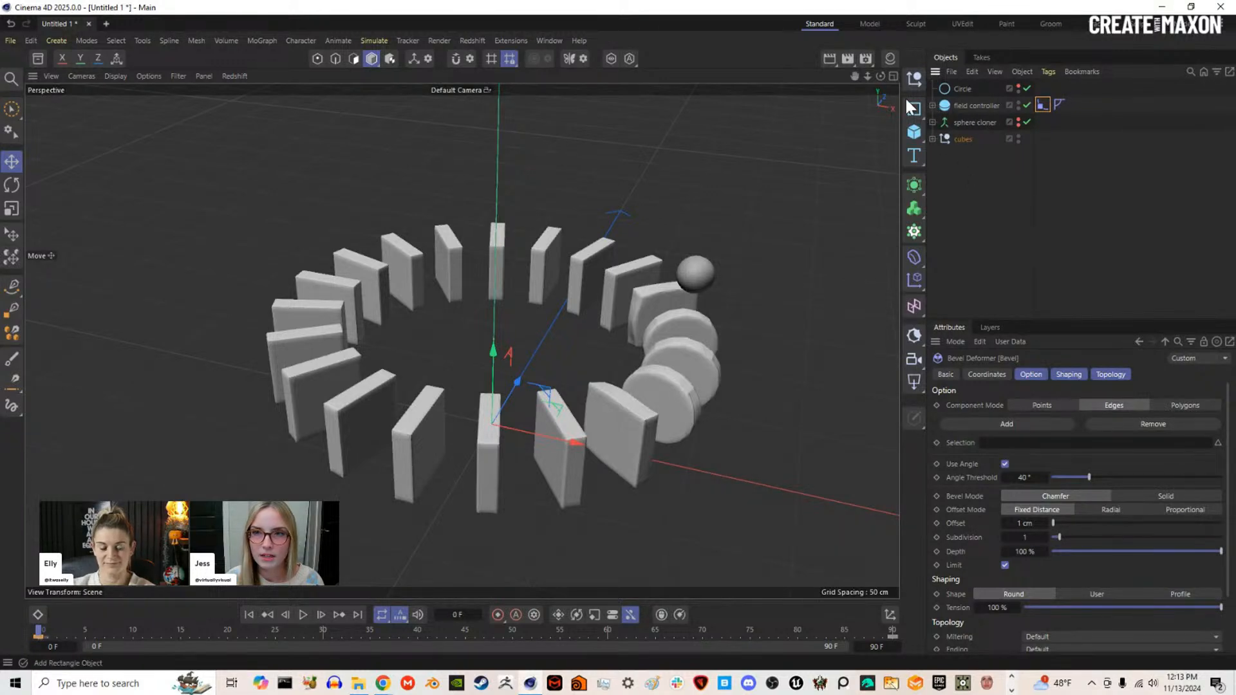
Step: Create a Redshift Standard material in the Material Manager and name it clones
left_click(890, 58)
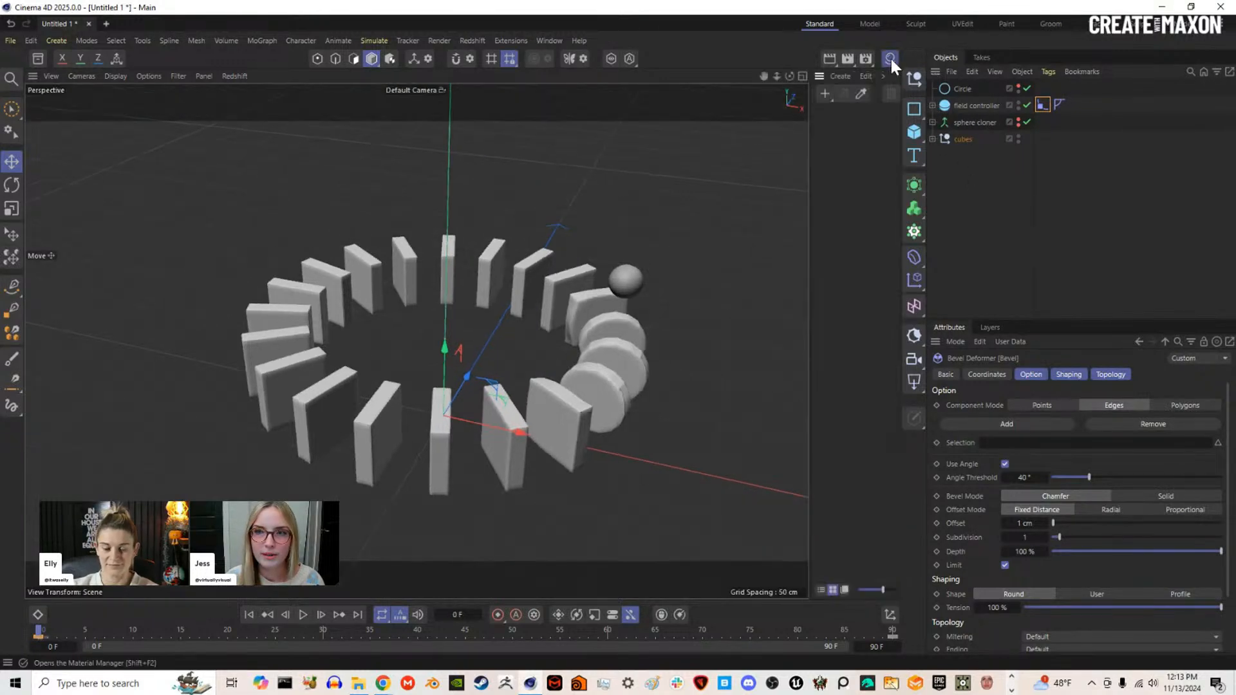
left_click(840, 76)
mouse_move(864, 113)
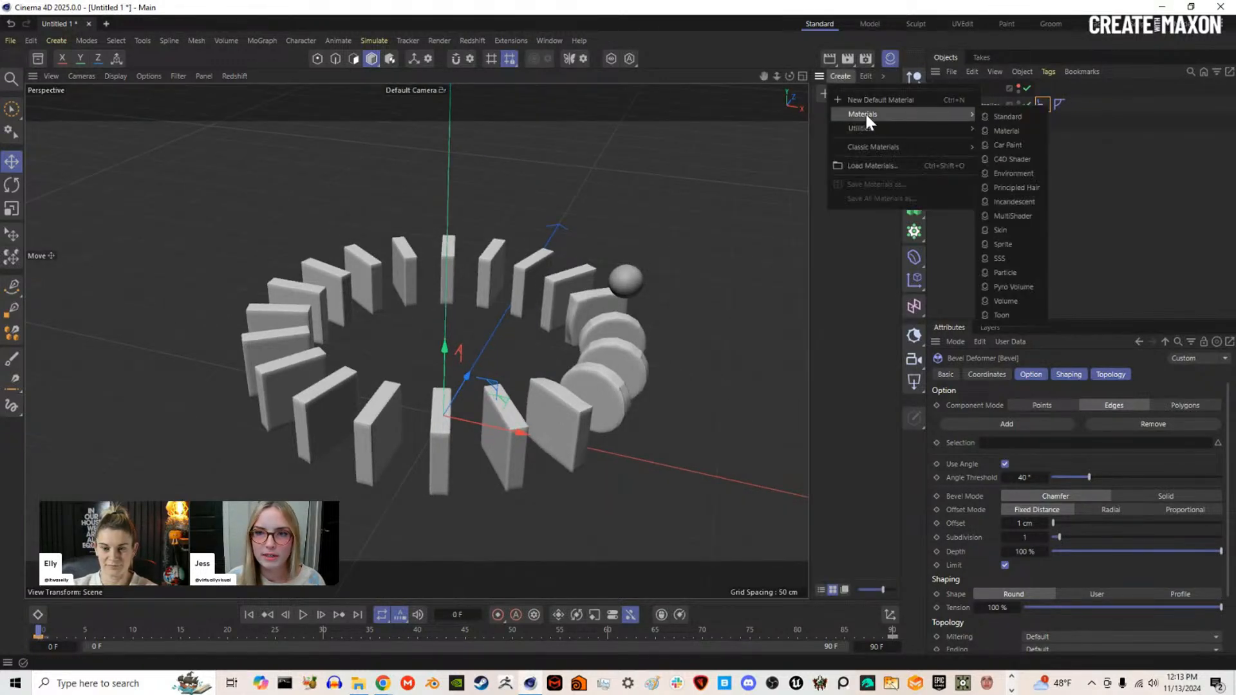
left_click(1015, 114)
double_click(842, 148)
type("clones")
key("Return")
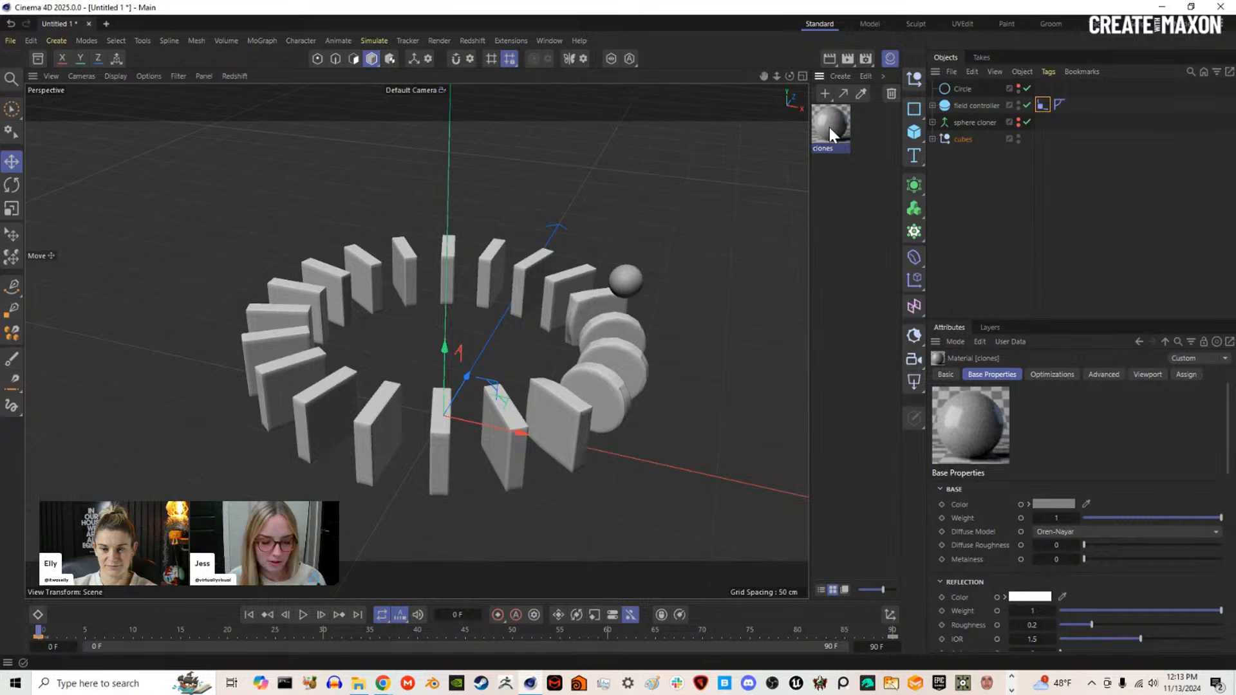
Step: Duplicate the clones material and rename one of the two as controller
left_click_drag(831, 126, 864, 129, "ctrl")
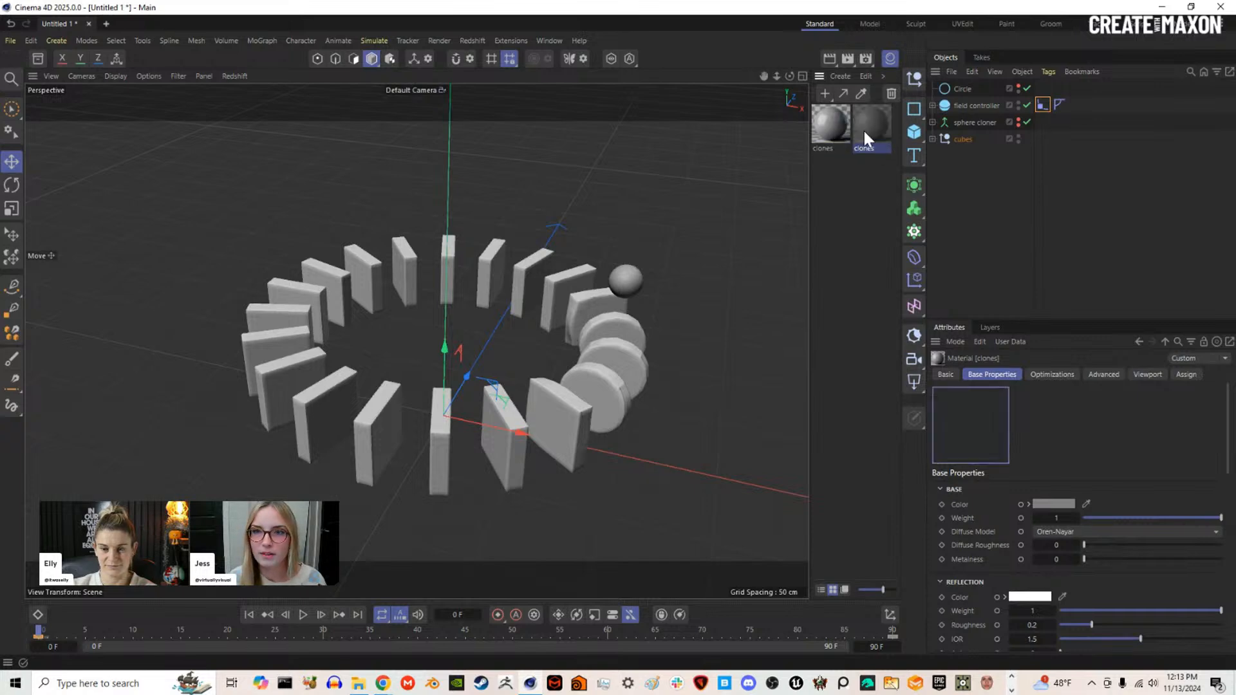
double_click(828, 148)
type("controller")
key("Return")
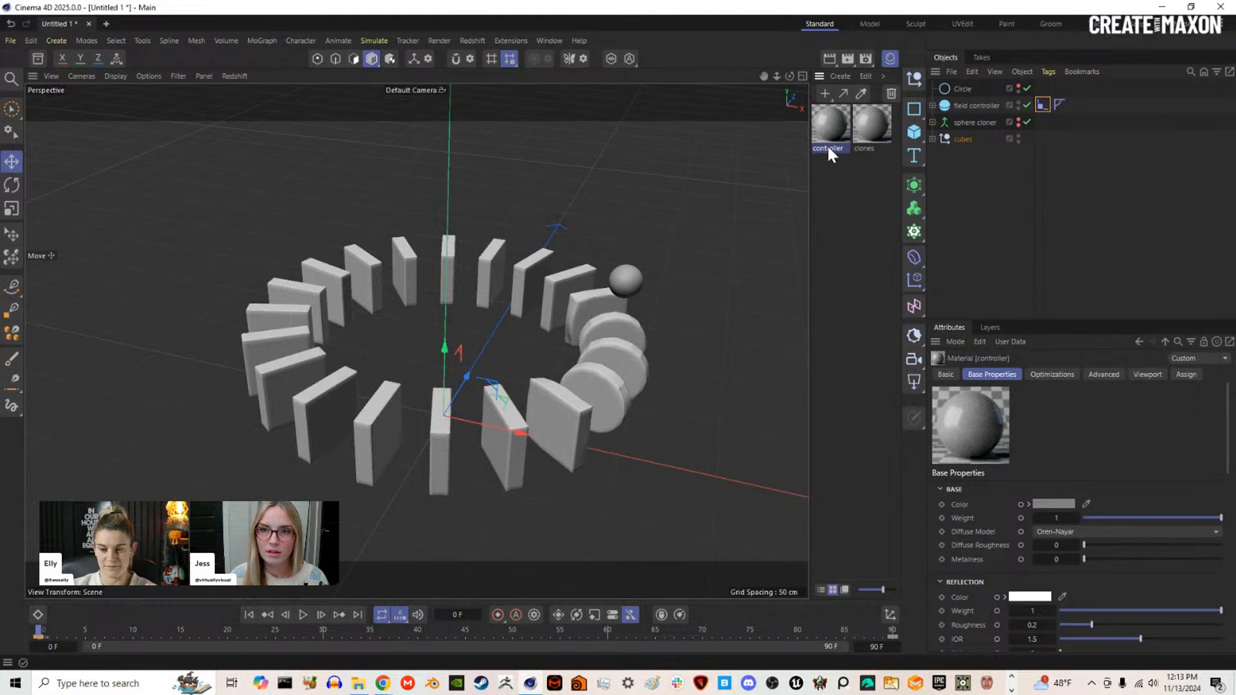
Step: Add a plane as the floor and scale it up uniformly so it extends far beyond the ring of cubes
left_click(915, 132)
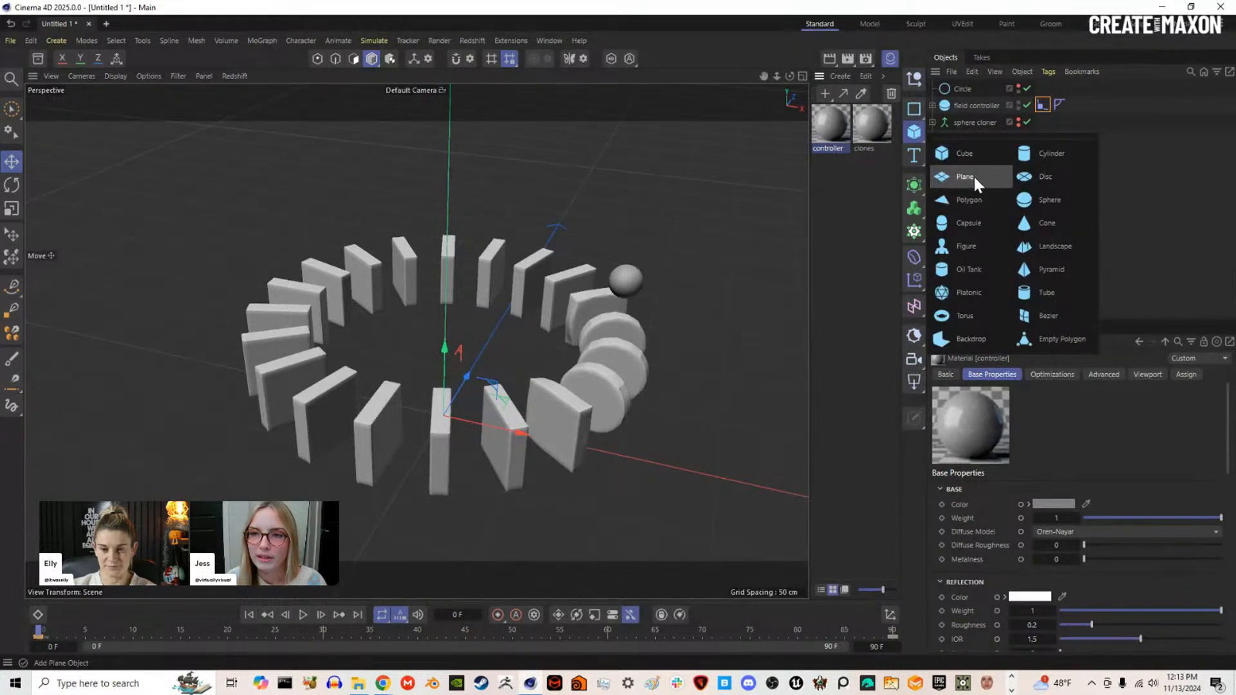
left_click(972, 174)
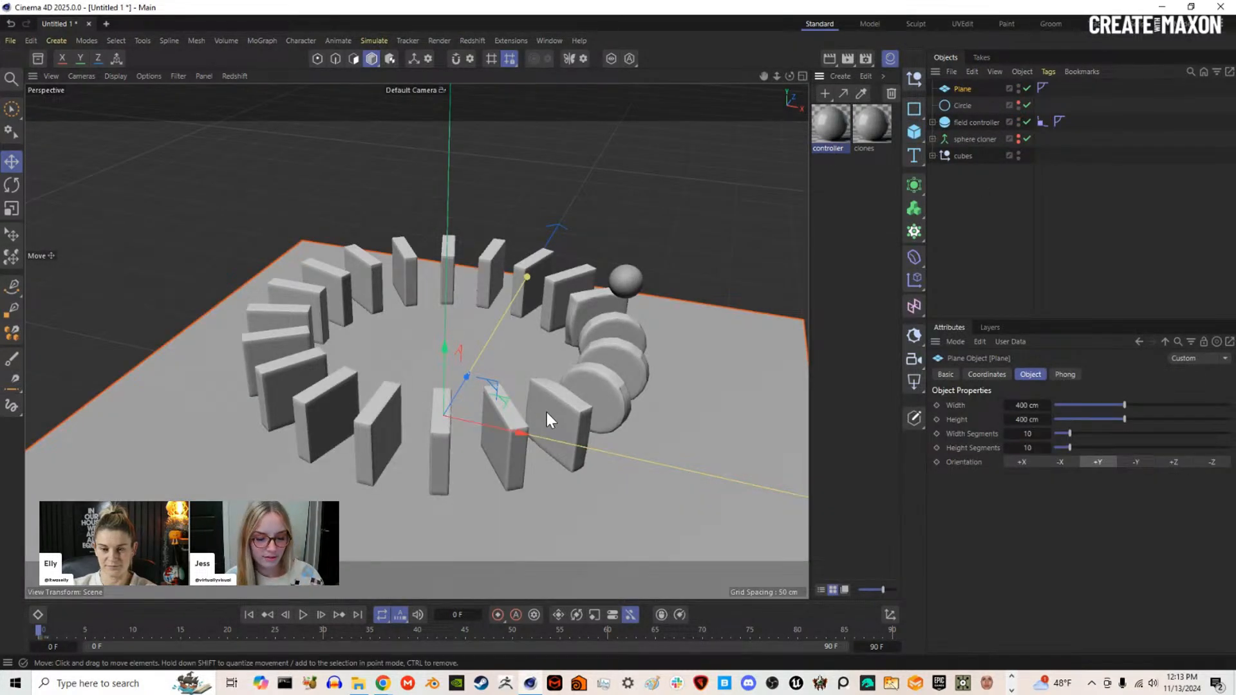
key("t")
left_click_drag(474, 527, 915, 441)
scroll(544, 476, "down", 3)
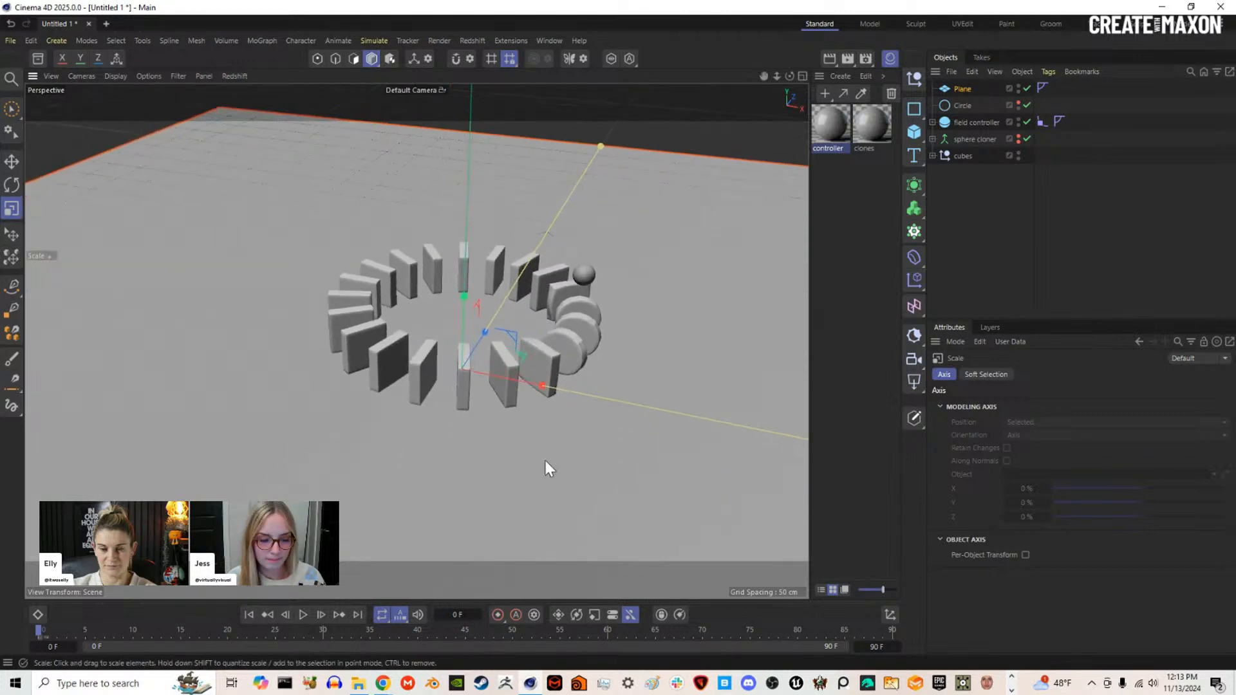
Step: Close the Material Manager and add a Redshift camera from an elevated view framing the whole ring of cubes
key("e")
scroll(493, 446, "down", 2)
left_click_drag(494, 446, 423, 429, "alt")
left_click_drag(456, 331, 456, 525, "alt")
scroll(451, 465, "up", 4)
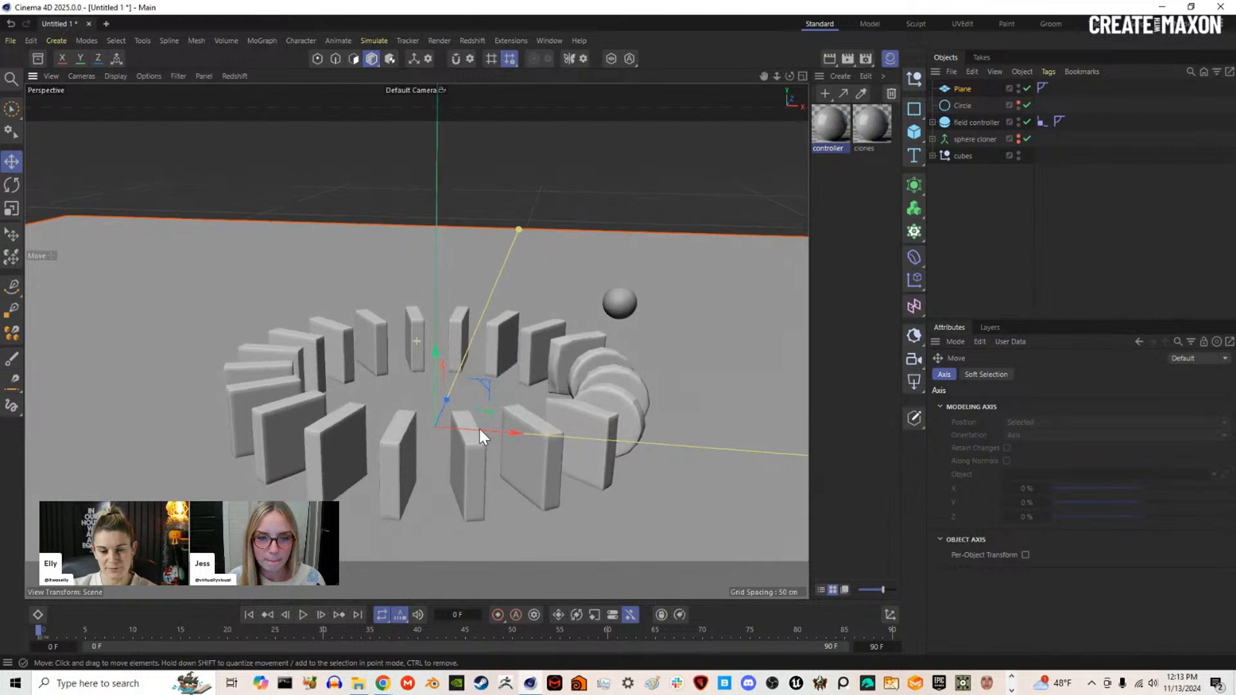
mouse_move(480, 357)
left_mouse_down("alt")
mouse_move(481, 334)
mouse_move(477, 359)
left_mouse_up("alt")
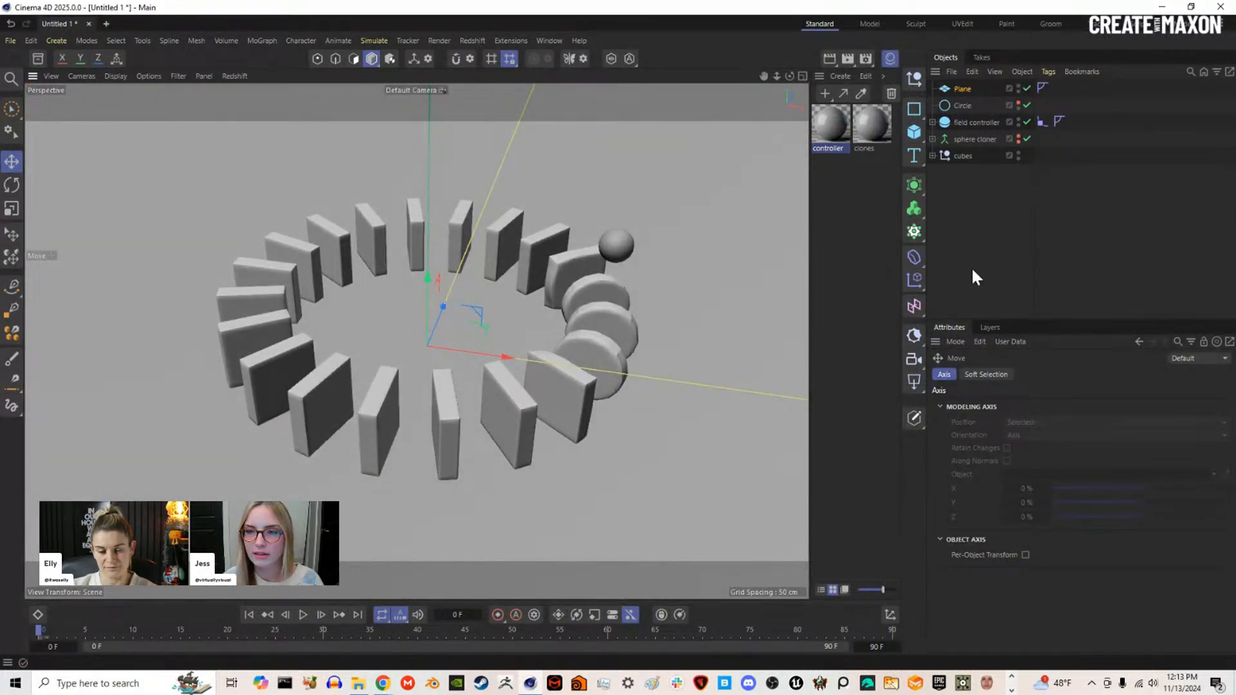
left_click(891, 58)
left_click(914, 359)
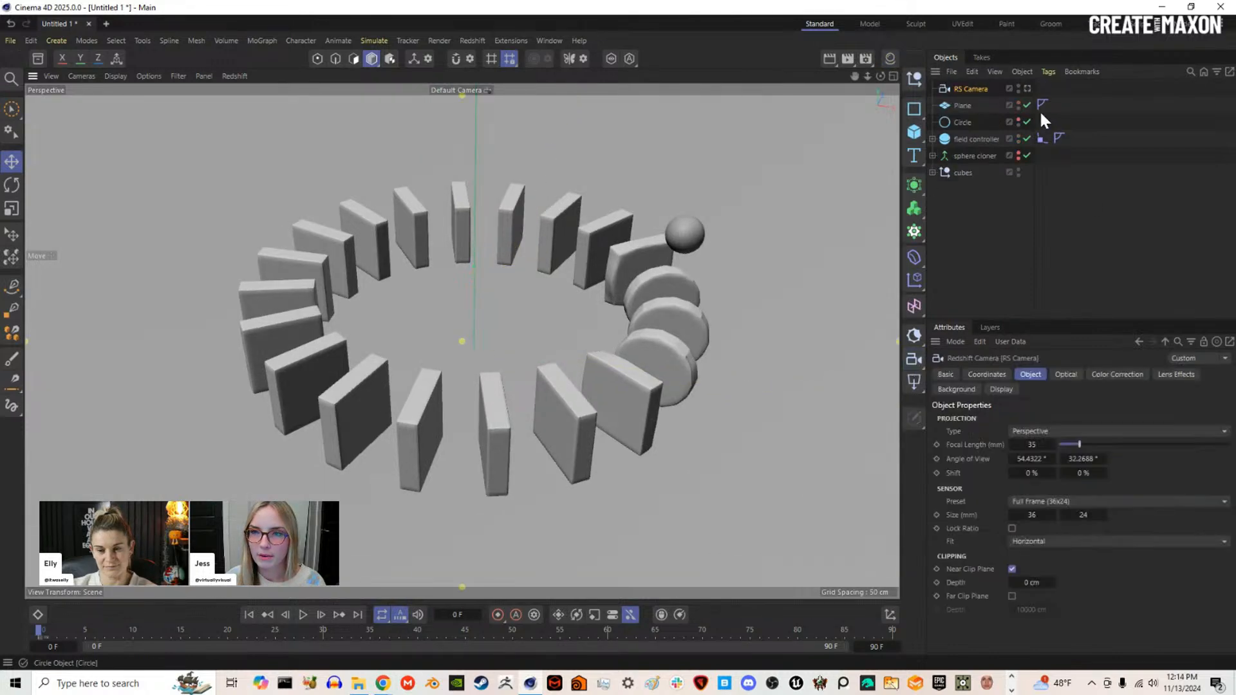
Step: Look through the Redshift camera, set its focal length to 85 mm and reframe the whole ring of cubes
left_click(1027, 88)
left_click(1032, 445)
type("85")
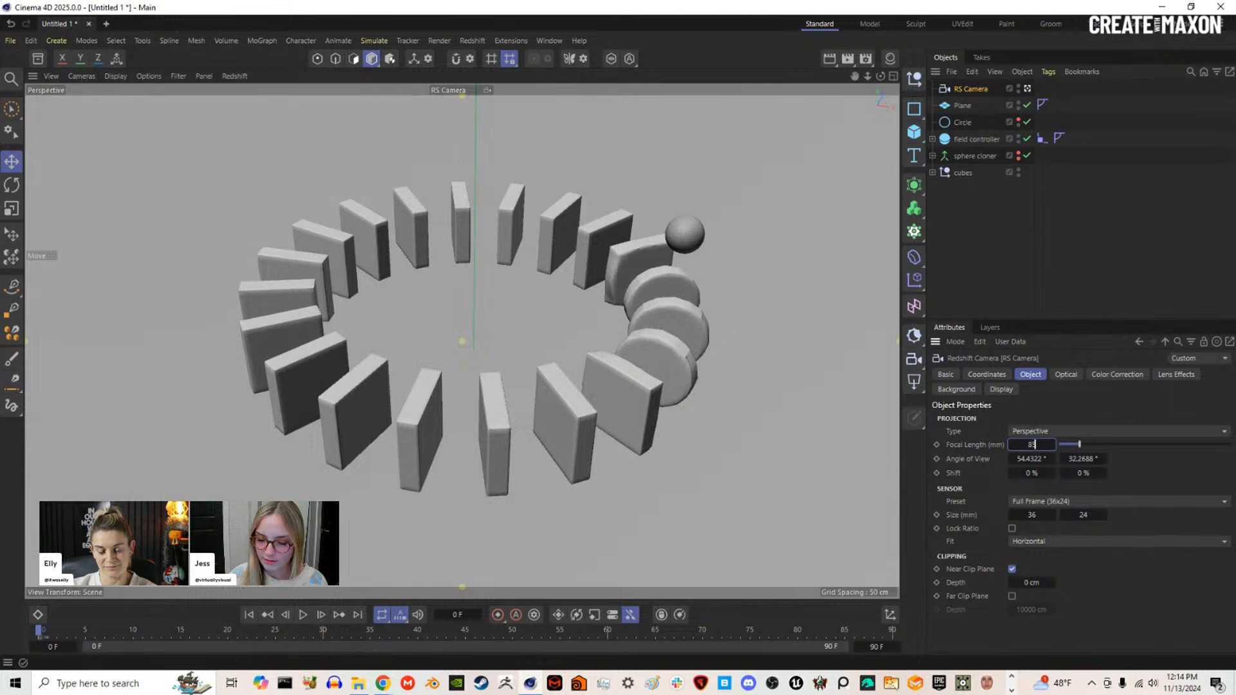
key("Return")
scroll(470, 345, "down", 6)
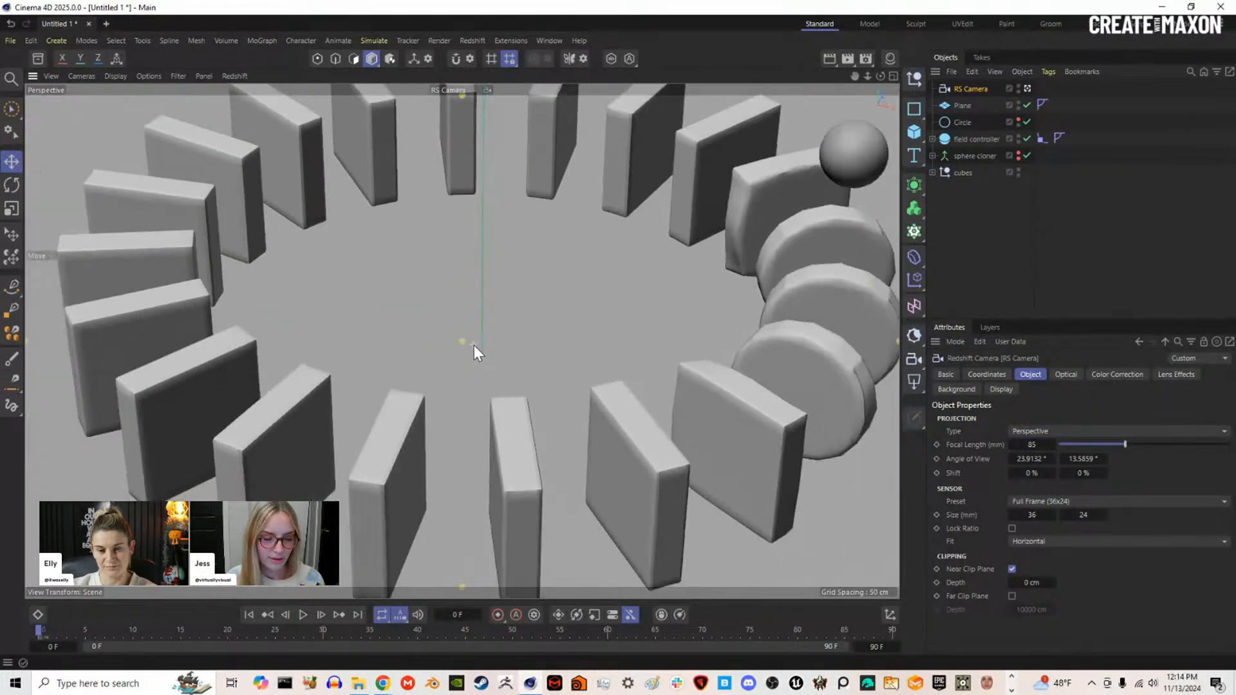
scroll(611, 298, "down", 5)
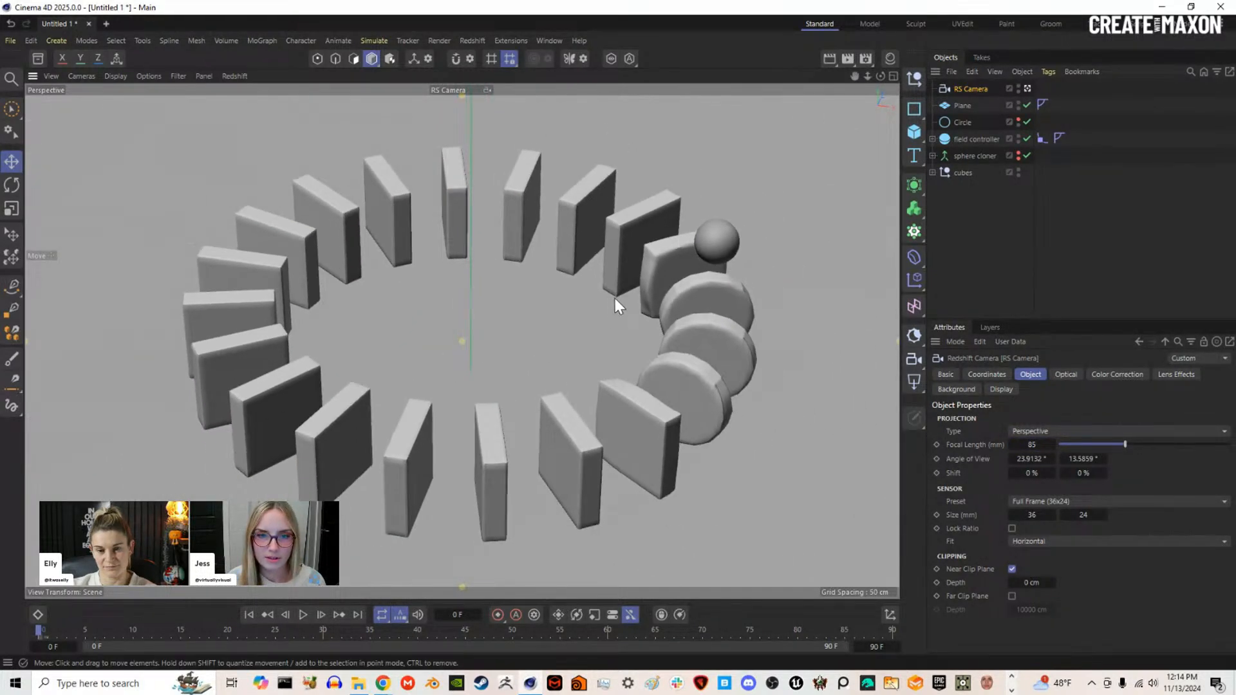
left_click_drag(568, 293, 577, 311, "alt")
middle_click_drag(578, 312, 555, 294, "alt")
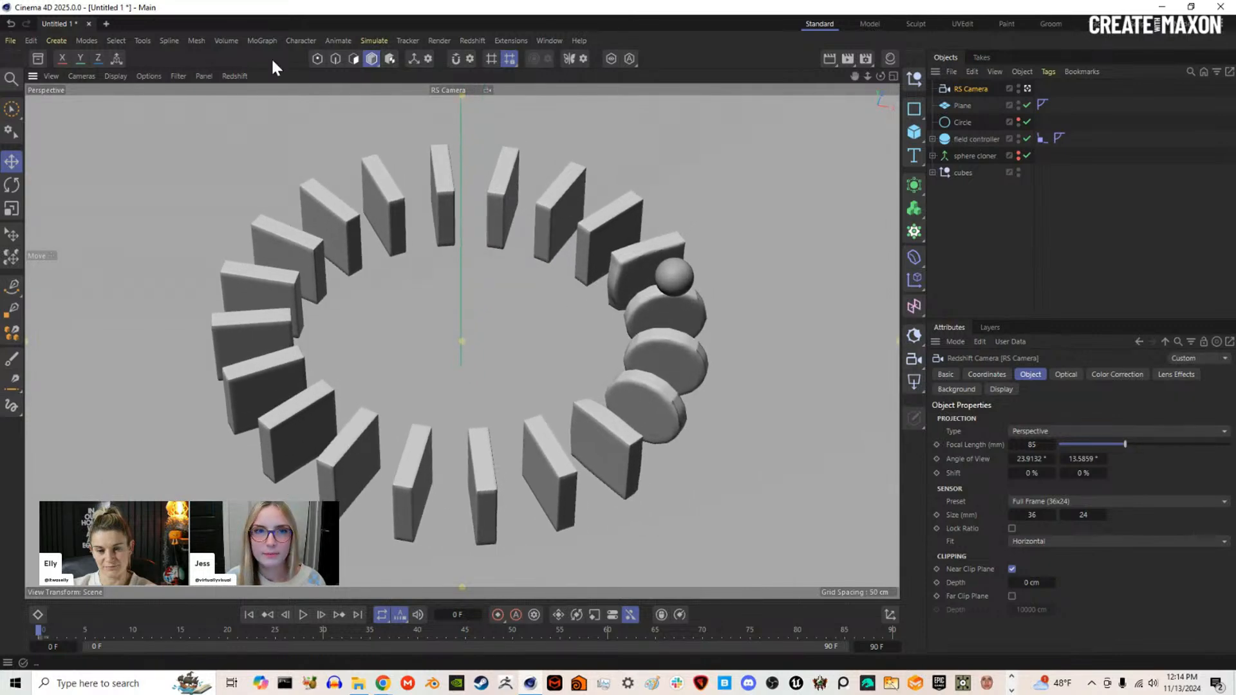
Step: Open the Redshift RenderView, dock it beside the viewport and start the live render
left_click(466, 37)
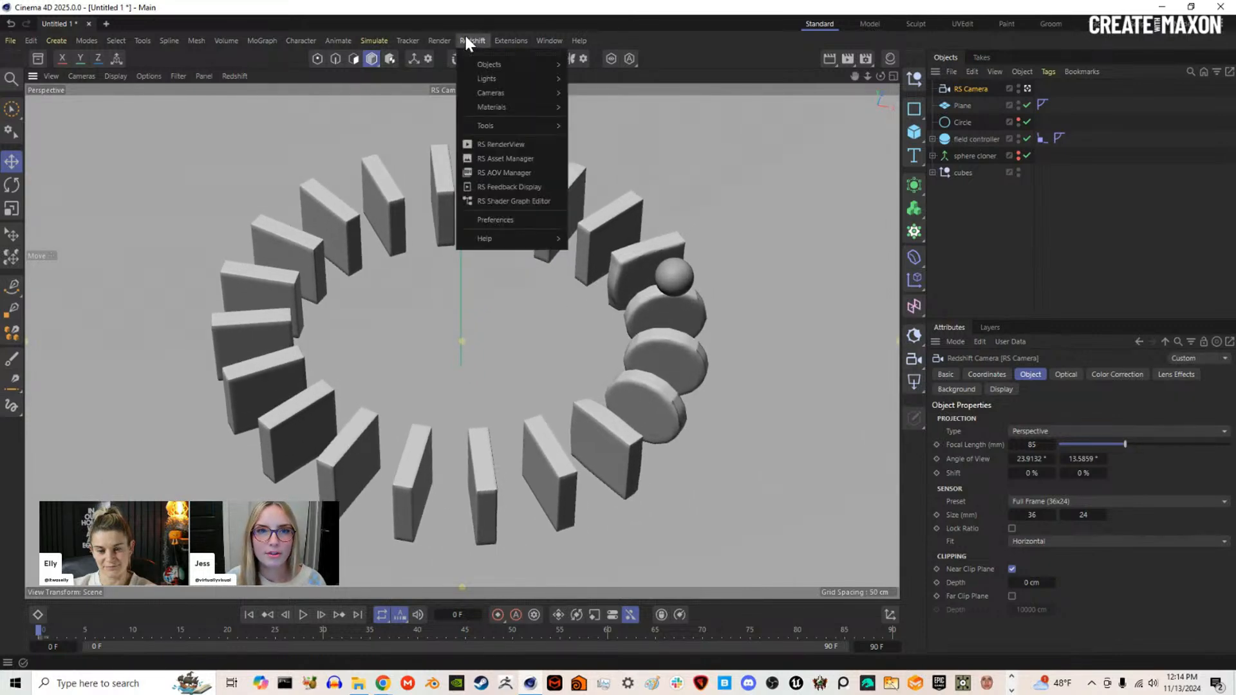
left_click(504, 143)
left_click_drag(513, 151, 872, 106)
left_click(517, 139)
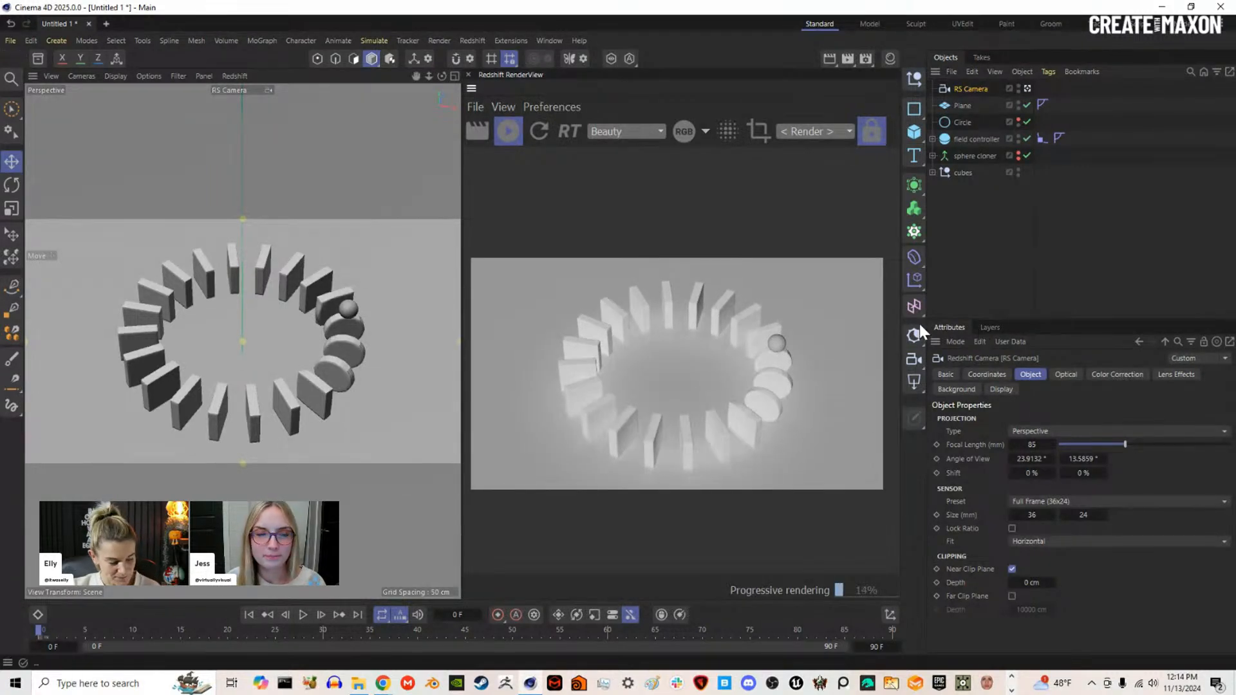
Step: Add the jhdri-v1_ext_sunny_hindsaether_acescg.exr HDRI from the Asset Browser to the scene as a dome light
left_click(37, 59)
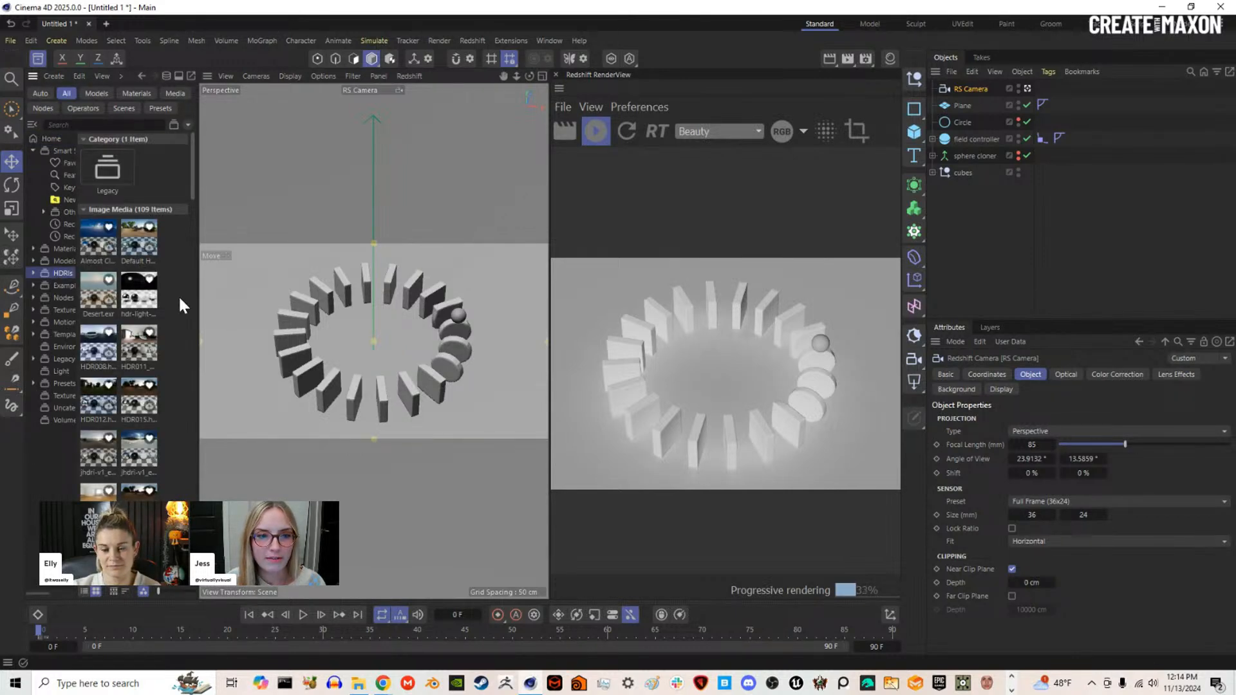
scroll(179, 295, "down", 1)
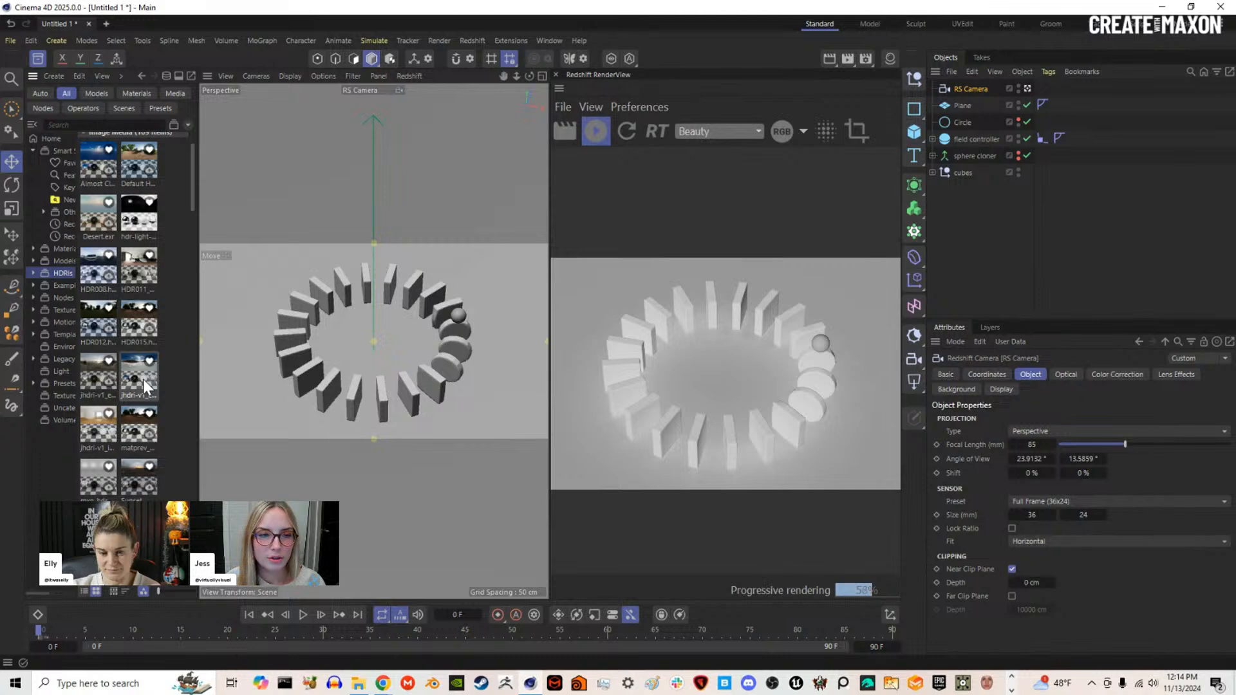
scroll(143, 386, "down", 1)
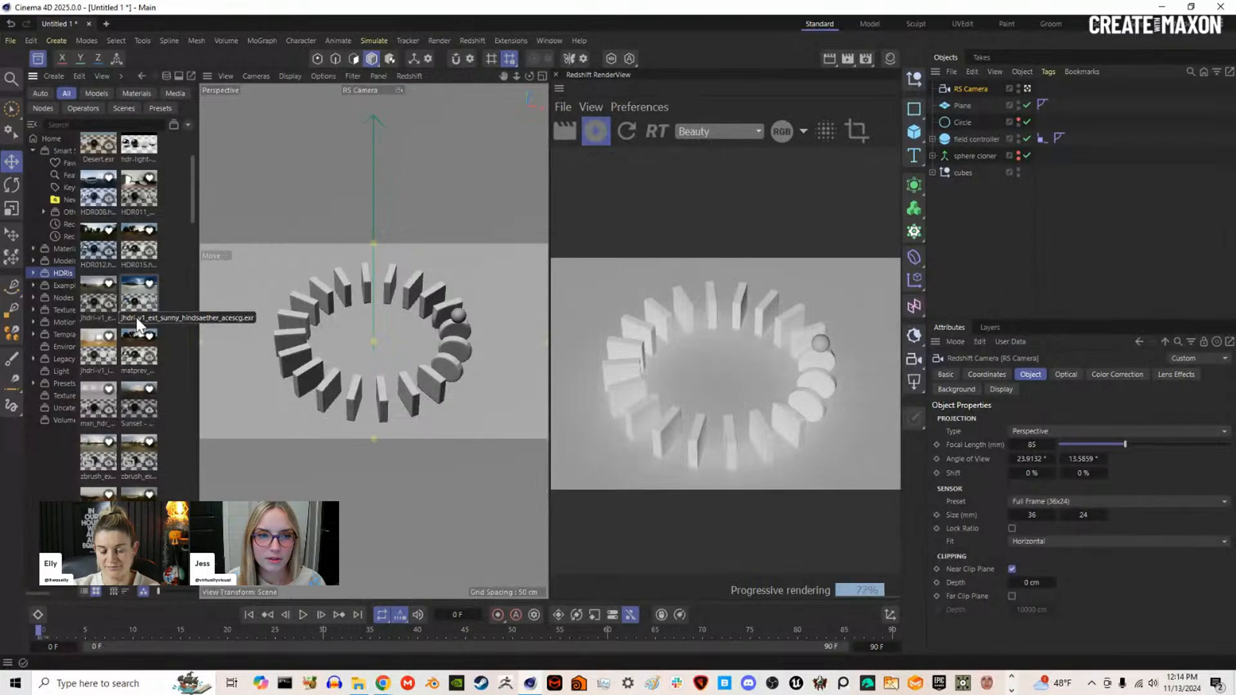
left_click_drag(146, 304, 1004, 247)
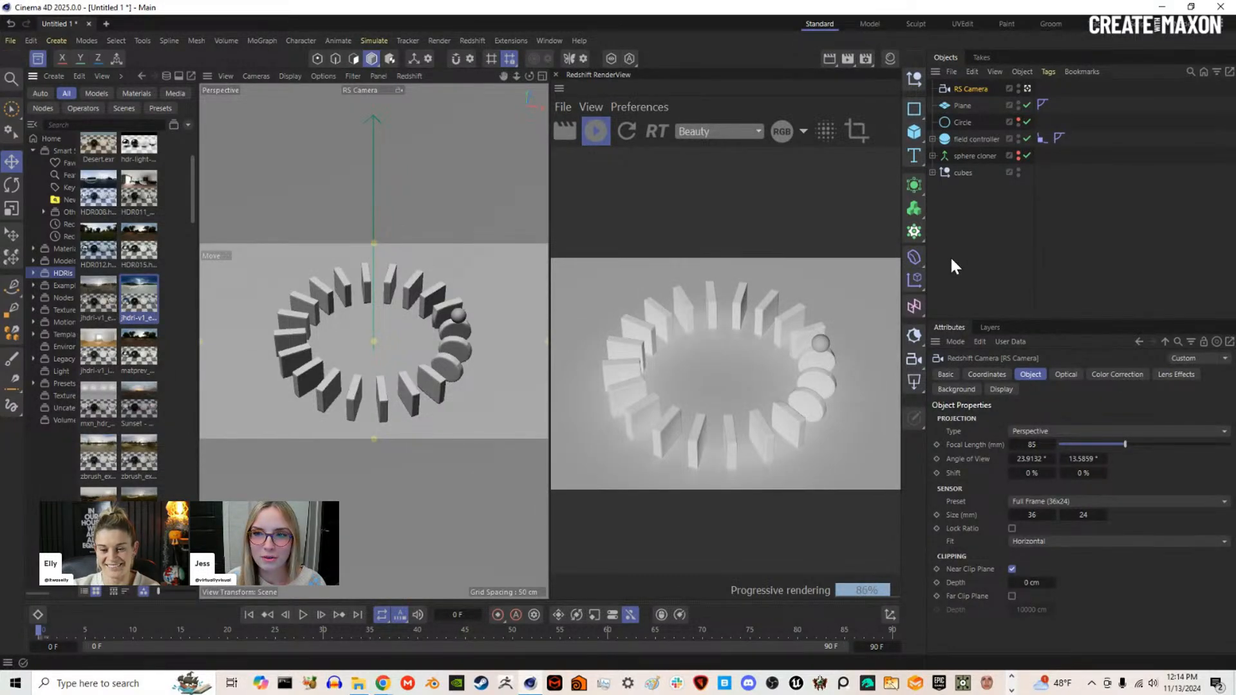
left_click(35, 60)
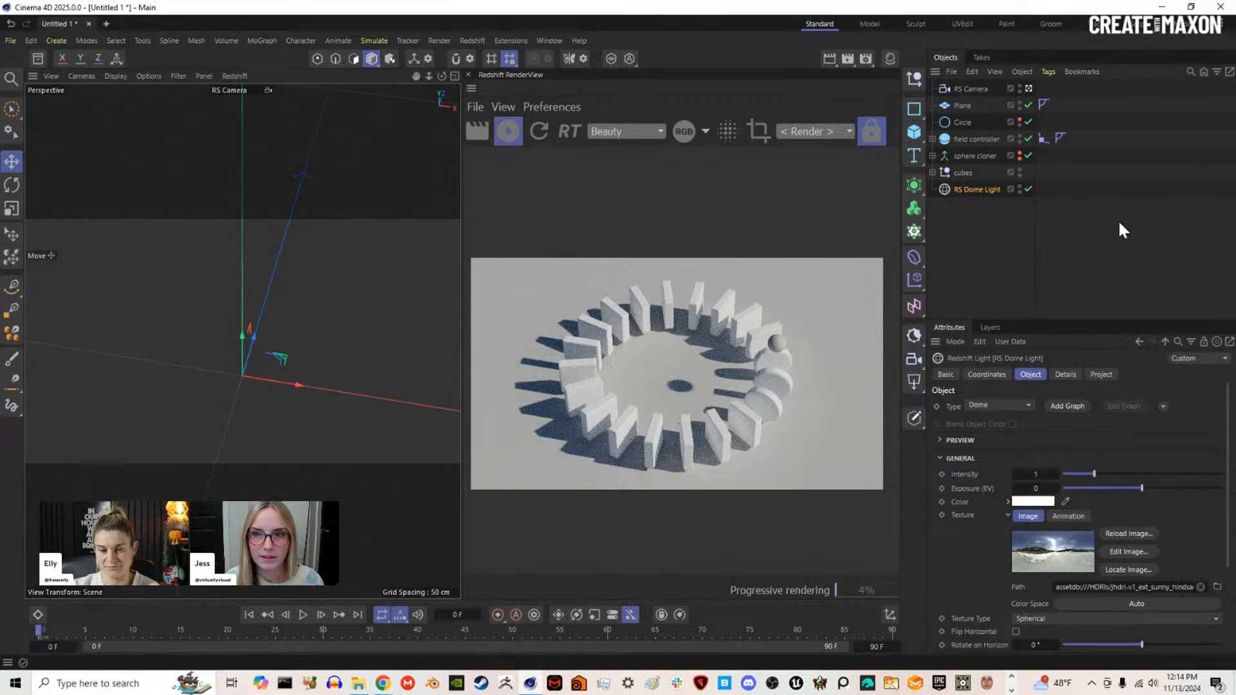
left_click(1067, 222)
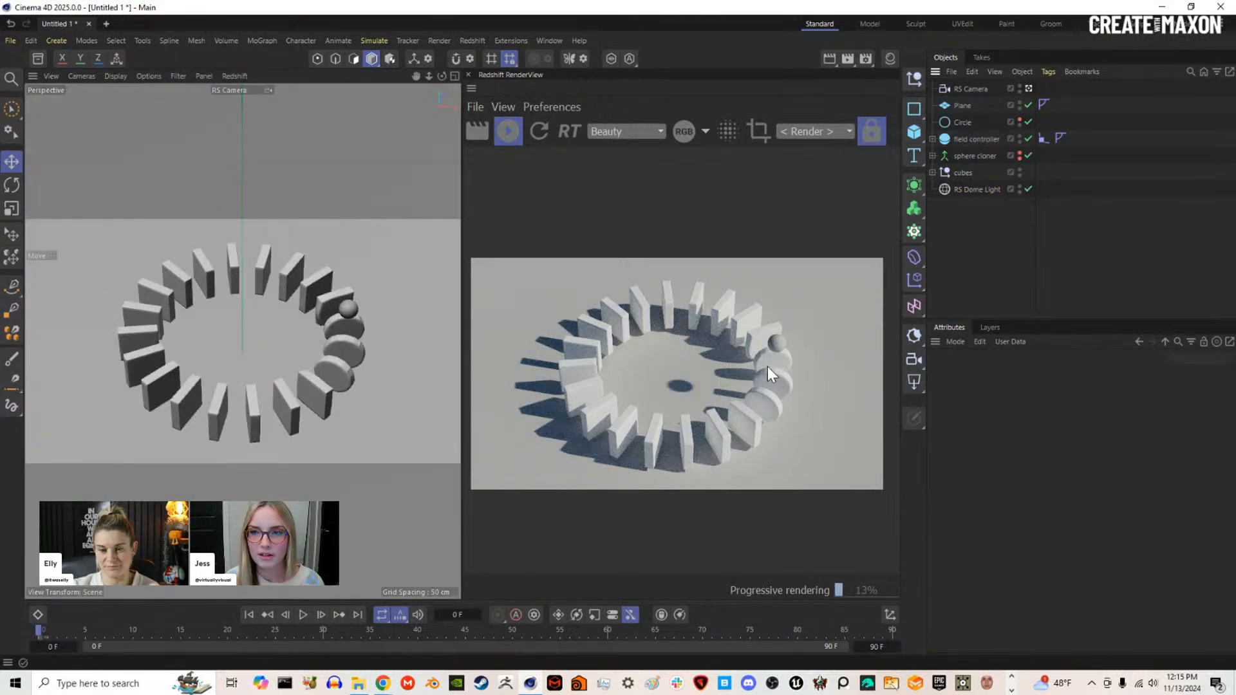
Step: Rotate the dome light to a heading of 3° and a bank of 11° to redirect the shadows
left_click(977, 190)
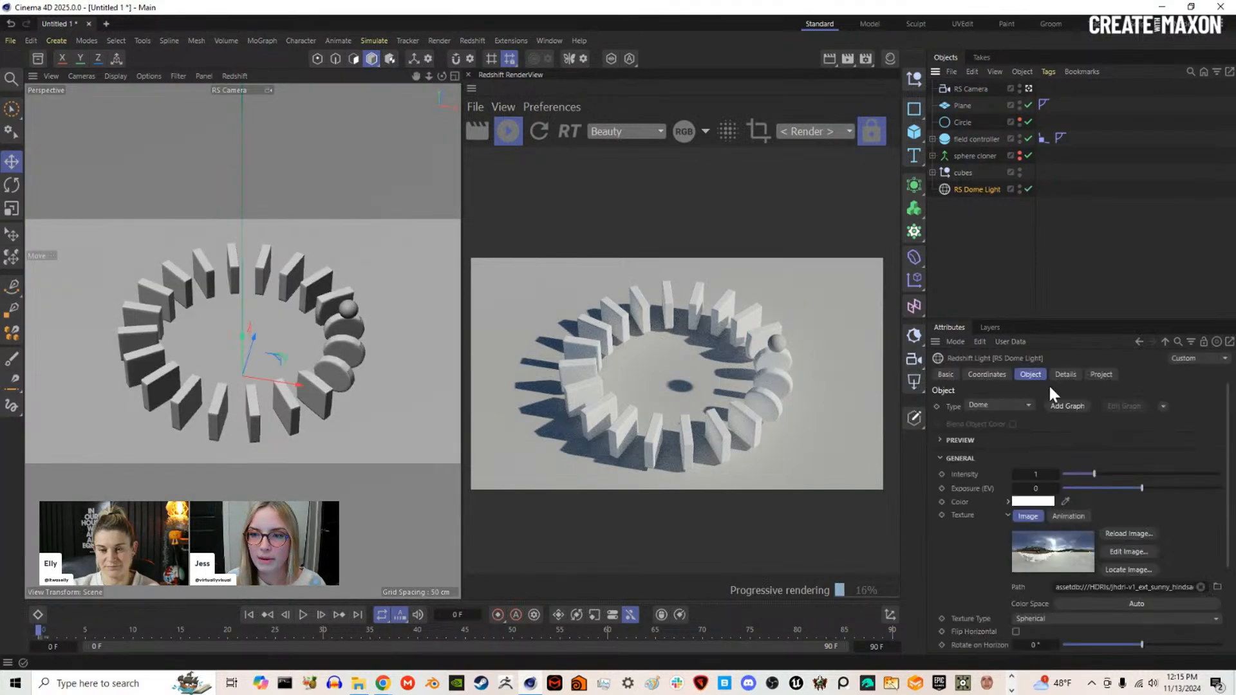
left_click(1005, 378)
scroll(1074, 423, "up", 15)
scroll(1074, 425, "down", 12)
scroll(1080, 452, "up", 13)
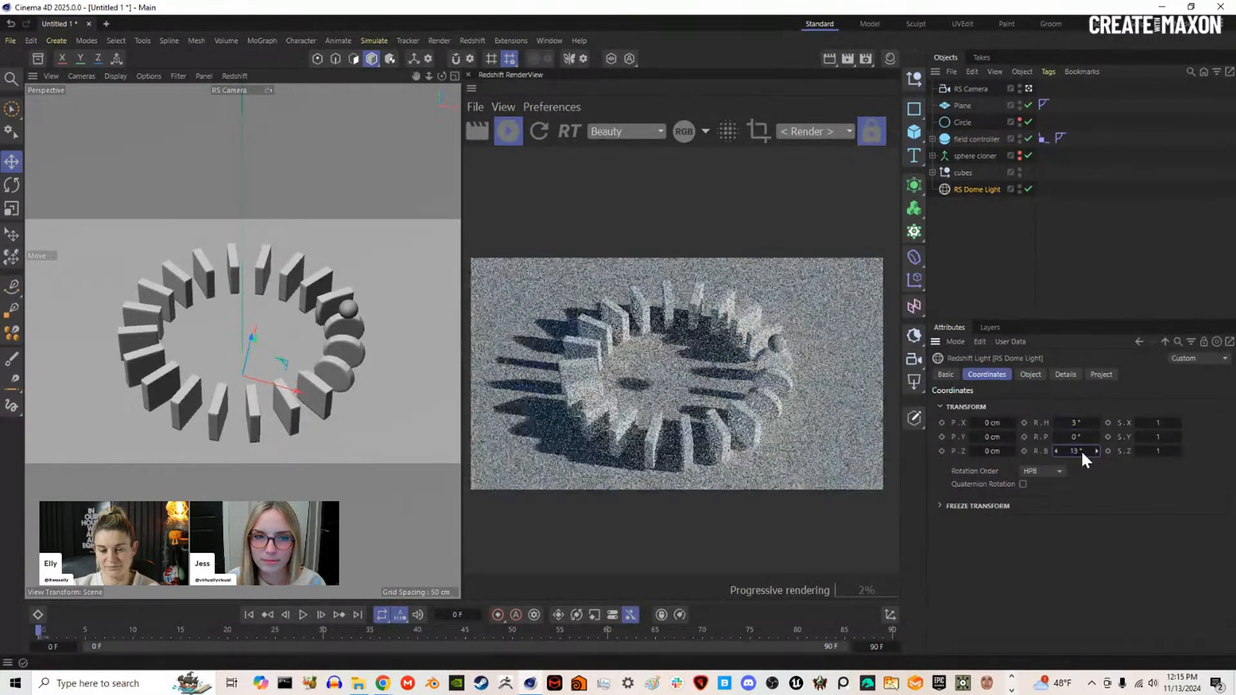
scroll(1080, 450, "down", 6)
scroll(1075, 450, "up", 4)
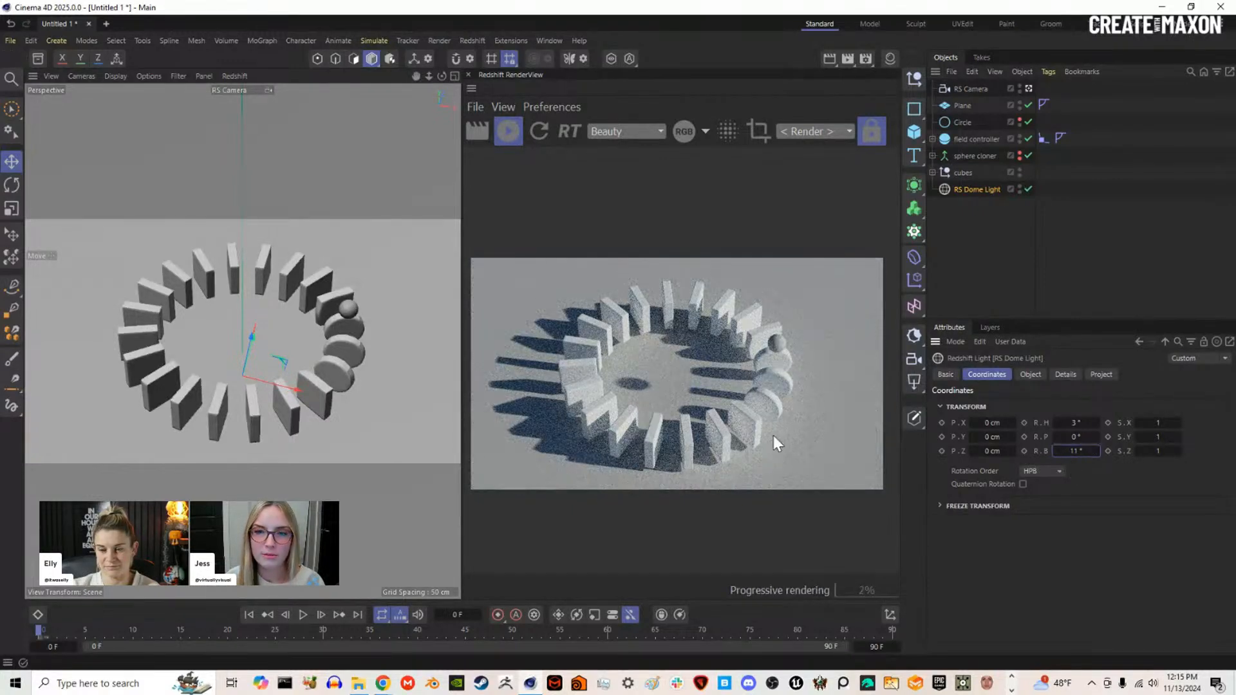
Step: Assign the clones material to the cube cloner and the controller material to the field controller sphere
left_click(889, 58)
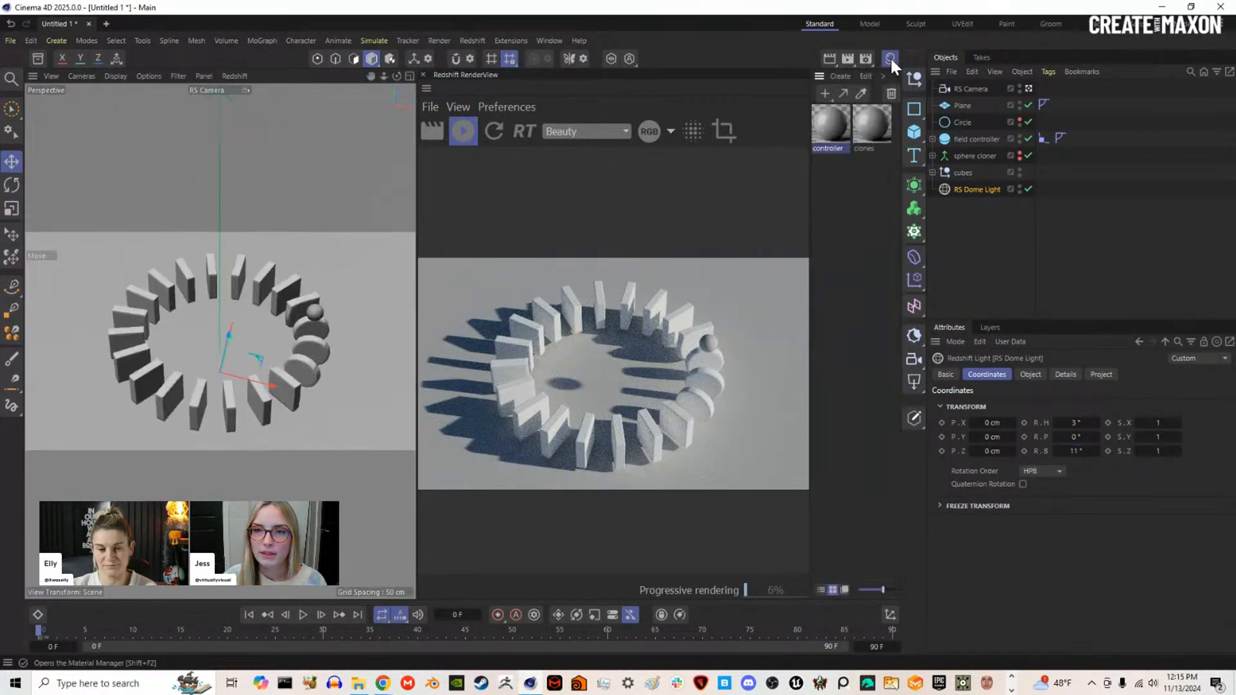
left_click(932, 155)
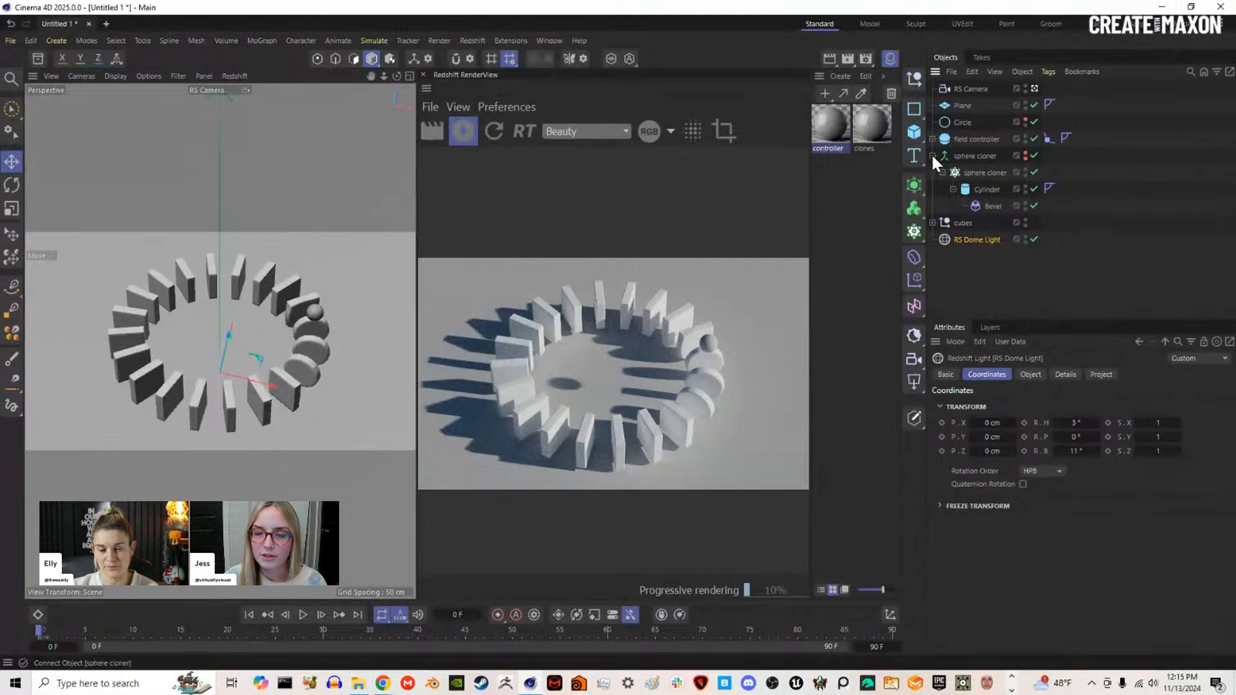
left_click(931, 155)
left_click(932, 172)
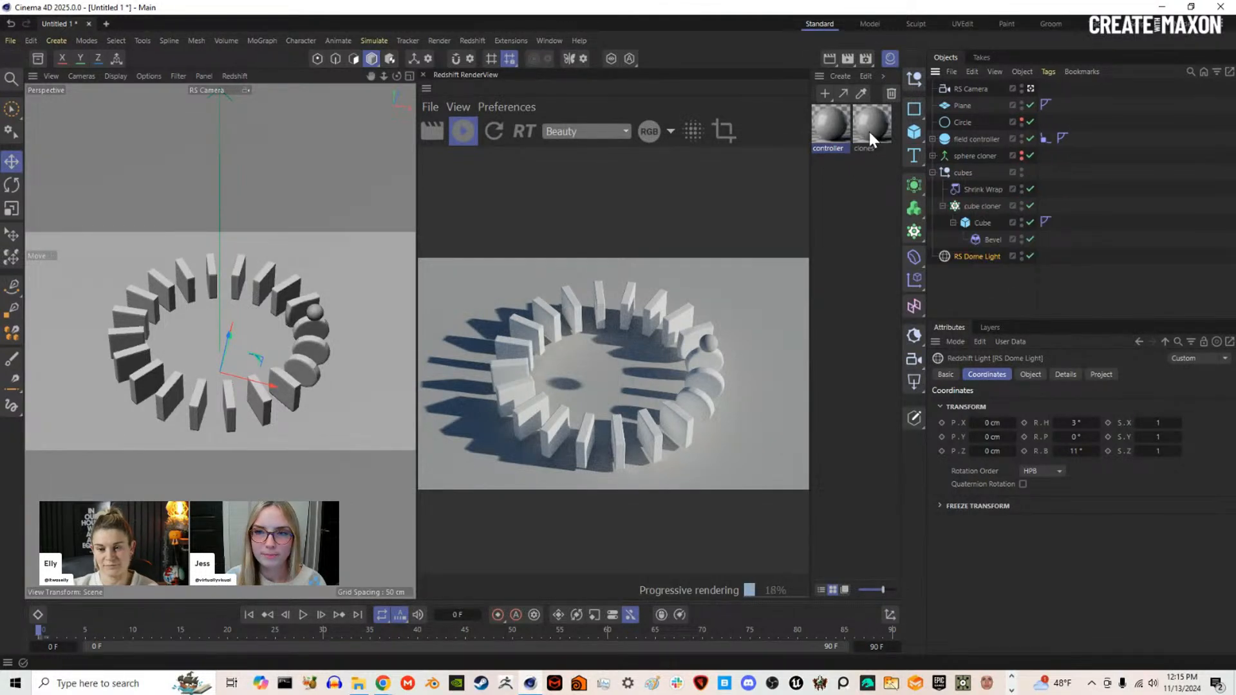
left_click_drag(871, 135, 980, 204)
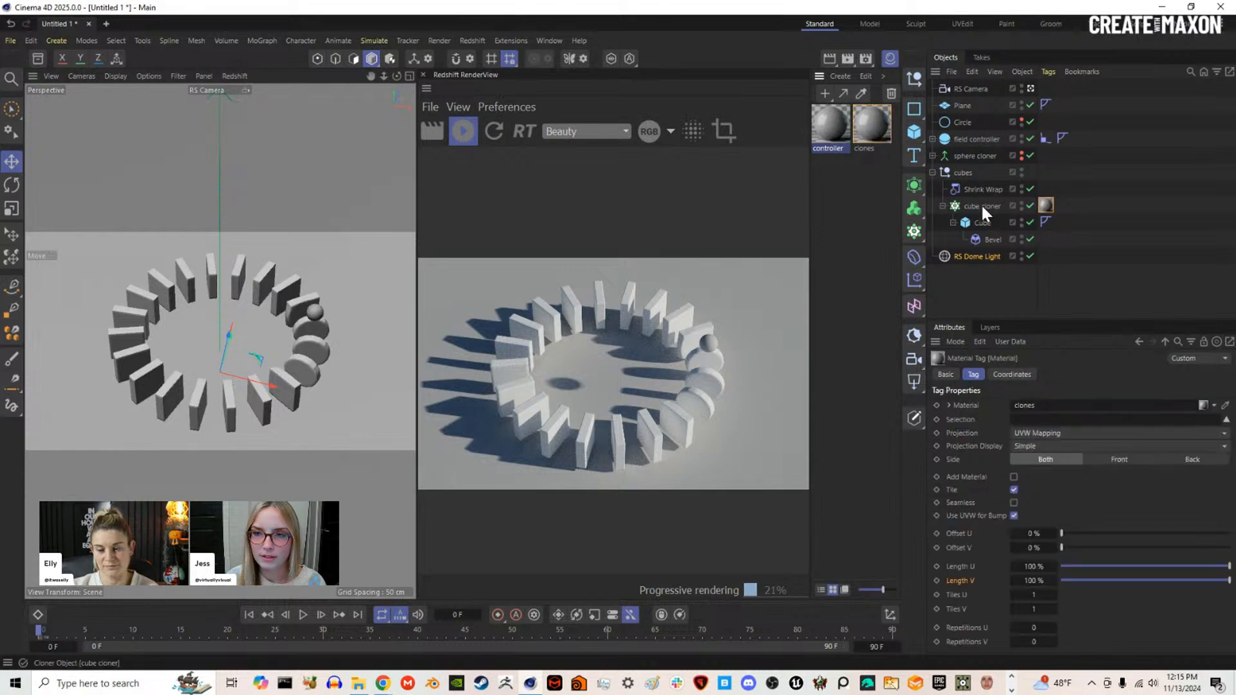
left_click_drag(826, 131, 978, 136)
Step: Give the controller material a red base color (255, 44, 44), metalness 0.687 and reflection roughness 0.089
left_click(834, 130)
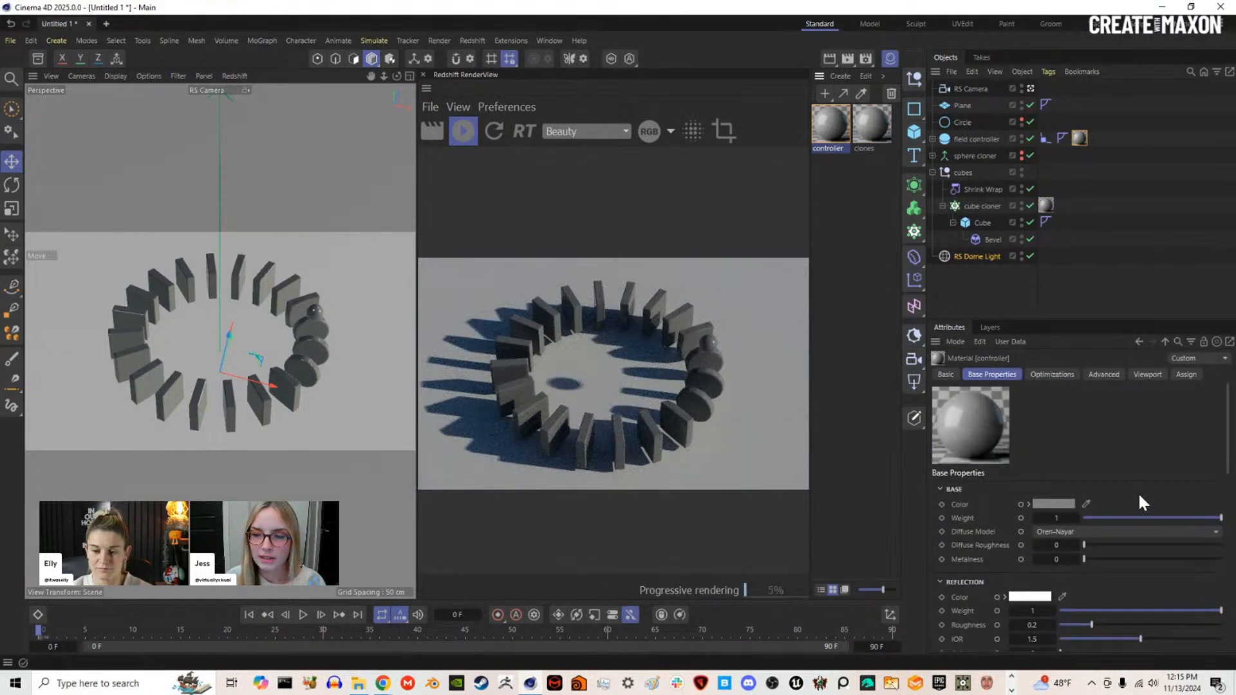
left_click(1052, 504)
left_click(1000, 570)
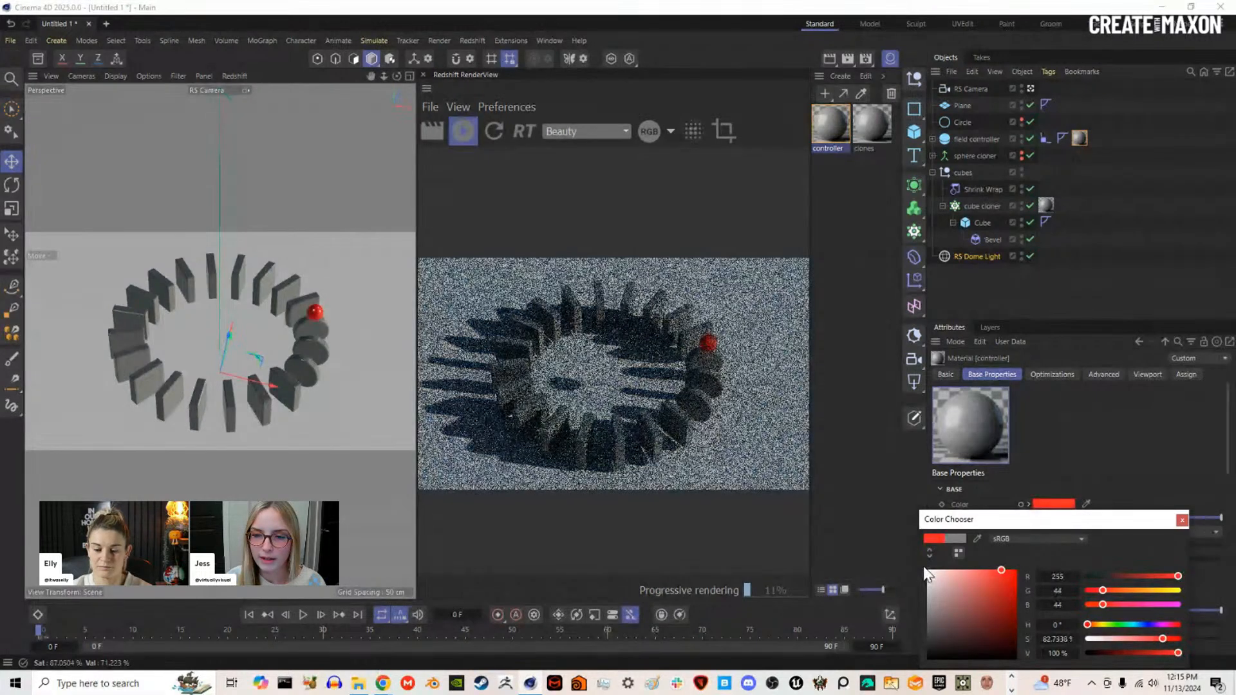
left_click(1181, 519)
left_click_drag(1104, 561, 1178, 564)
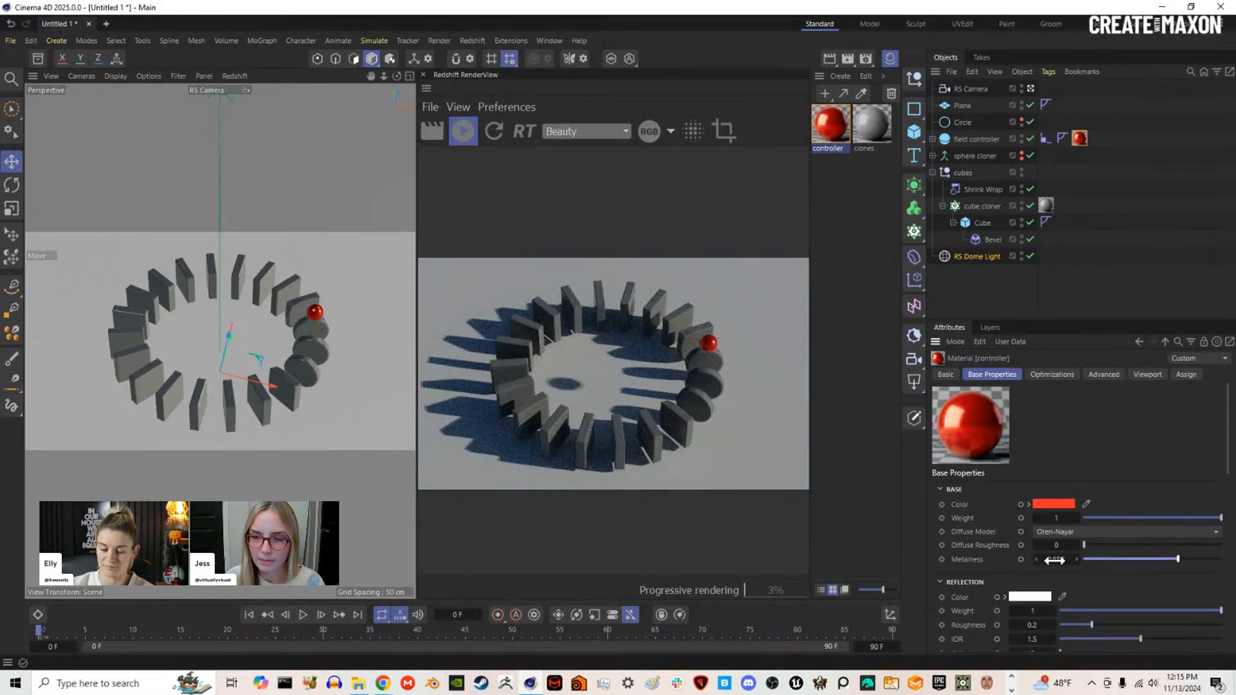
scroll(1095, 580, "down", 5)
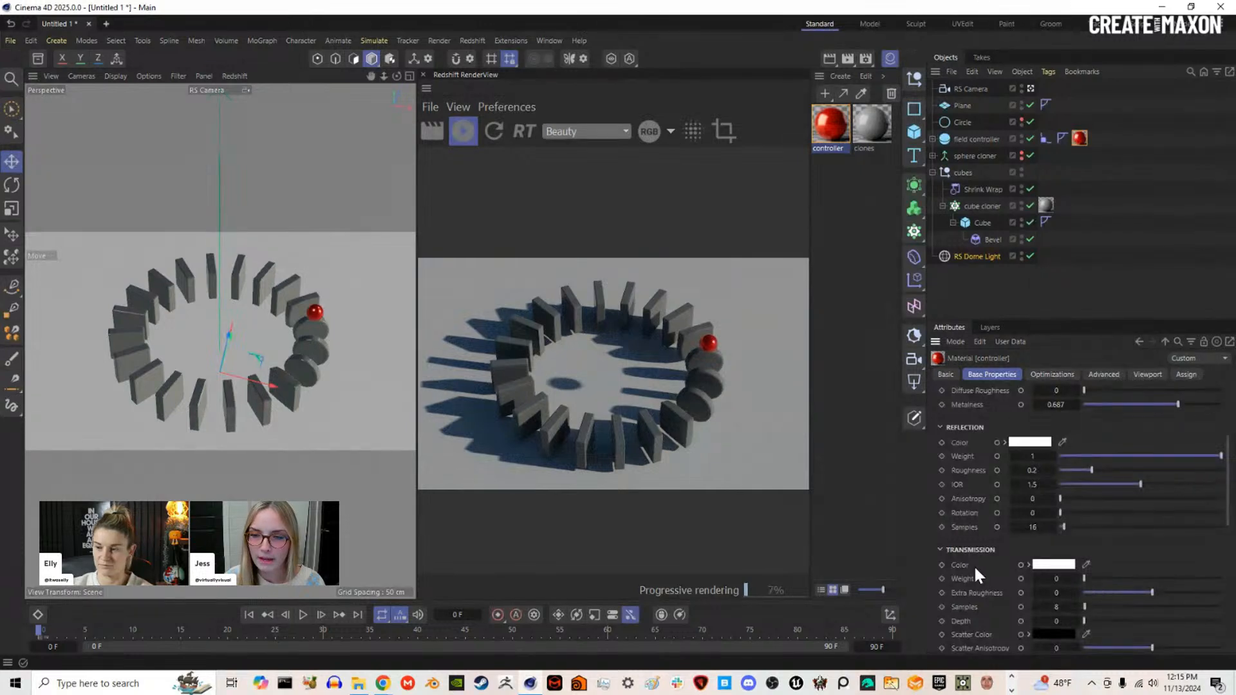
left_click_drag(1092, 470, 1074, 471)
Step: Make the controller material glow with a red emission color (255, 51, 51) and an emission weight of 2
scroll(984, 538, "down", 8)
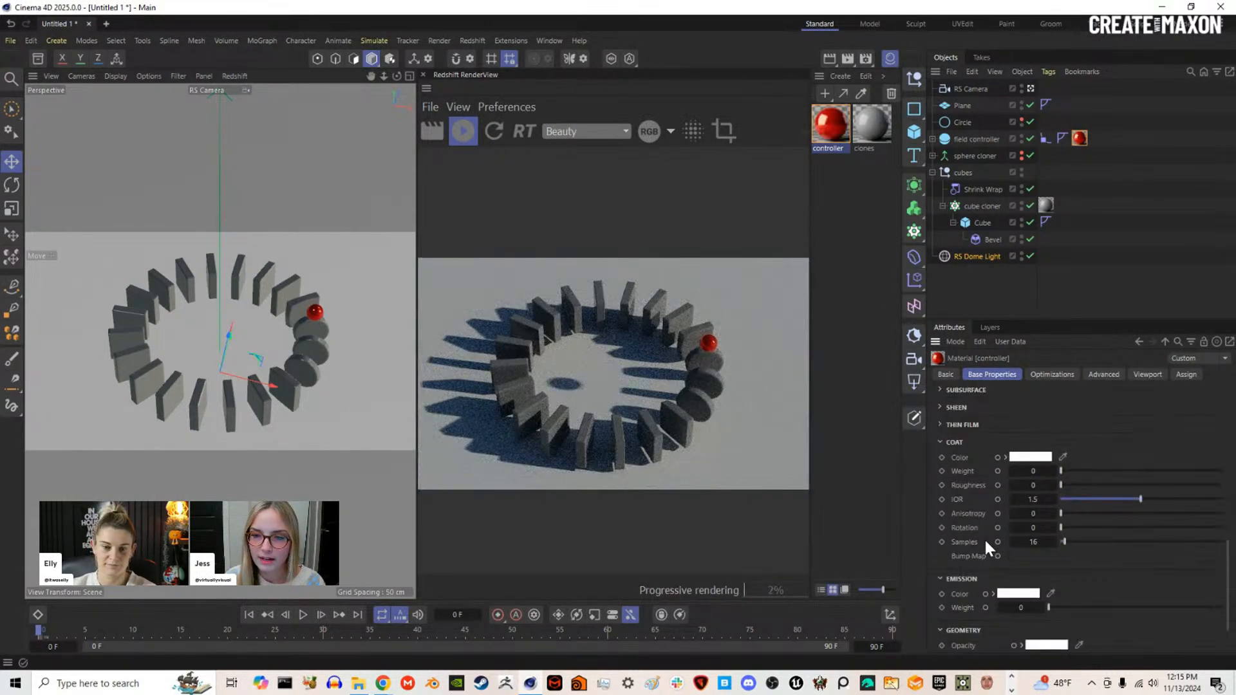
left_click(1014, 533)
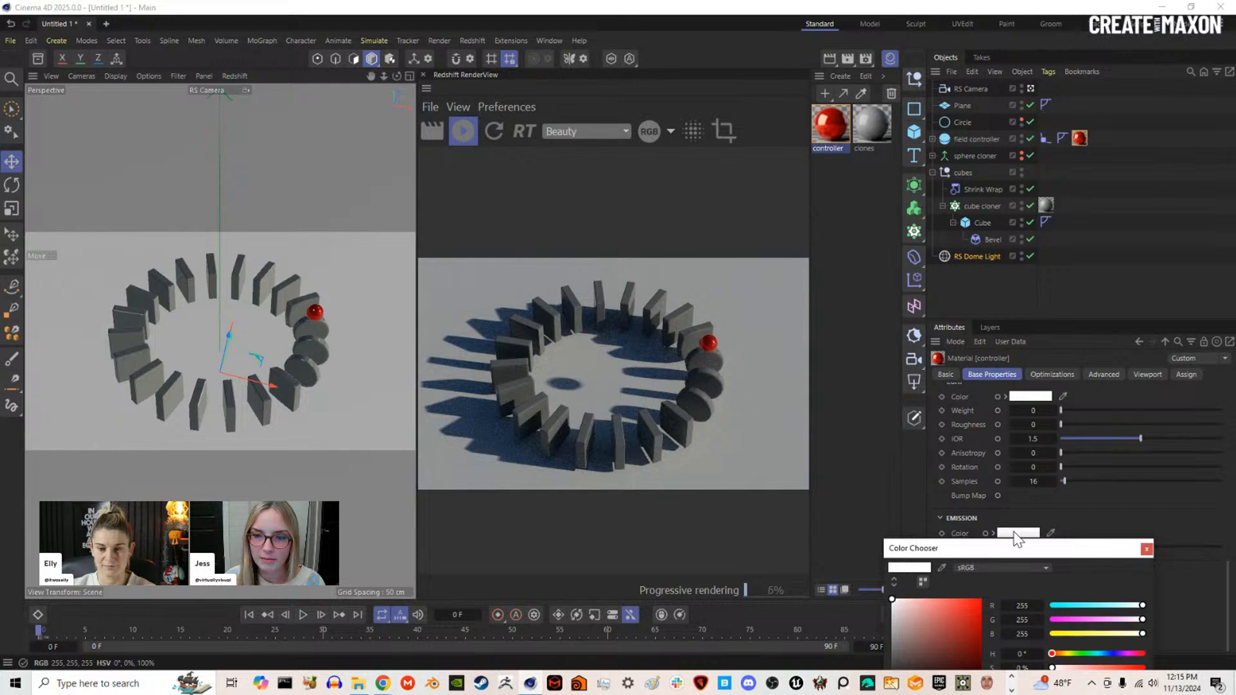
left_click(964, 599)
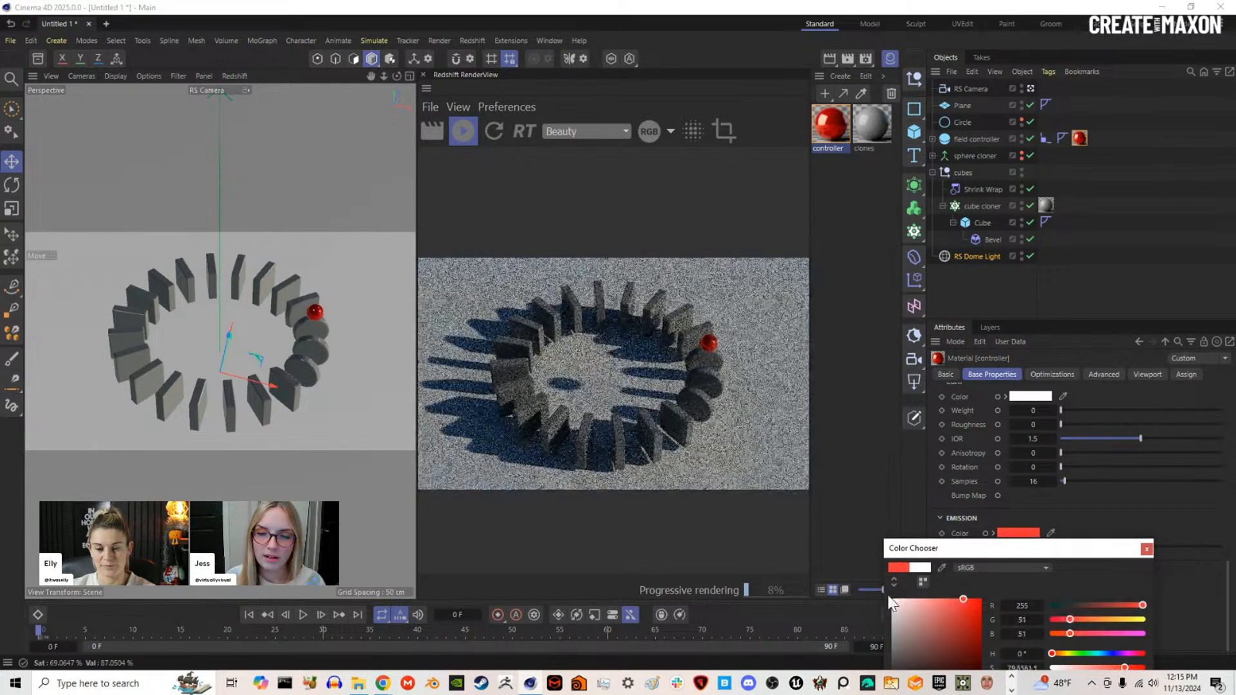
left_click(1147, 550)
left_click_drag(1069, 547, 1233, 559)
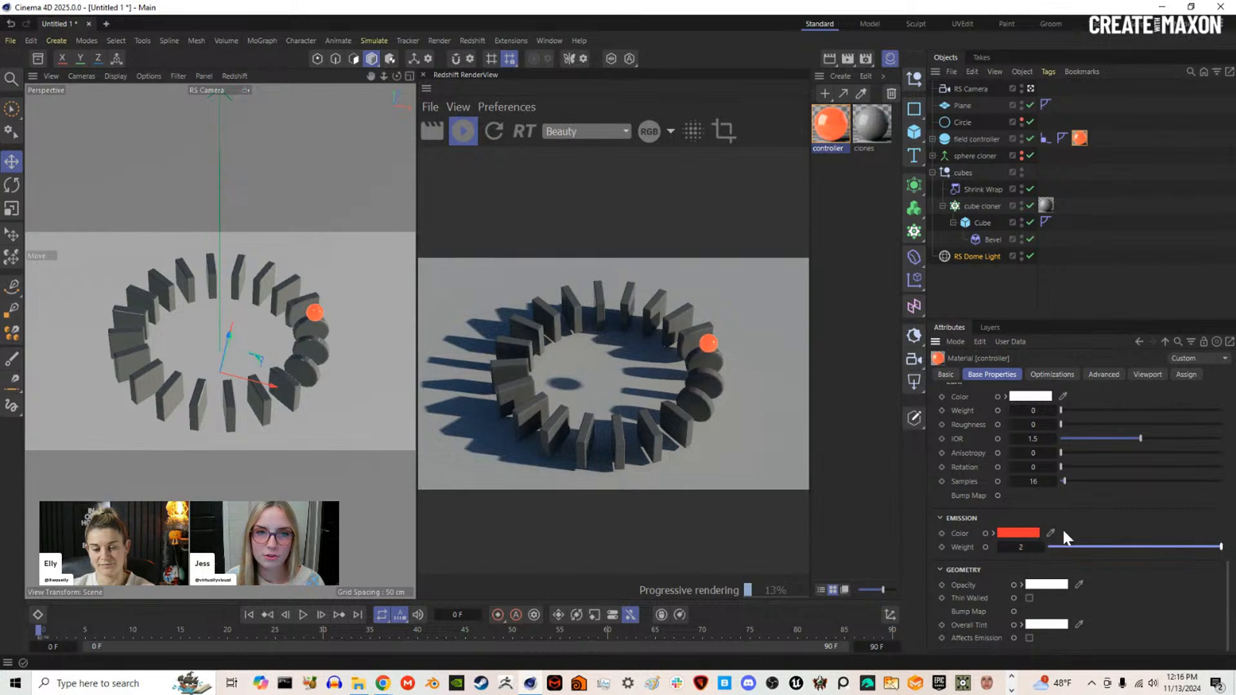
scroll(1054, 510, "up", 10)
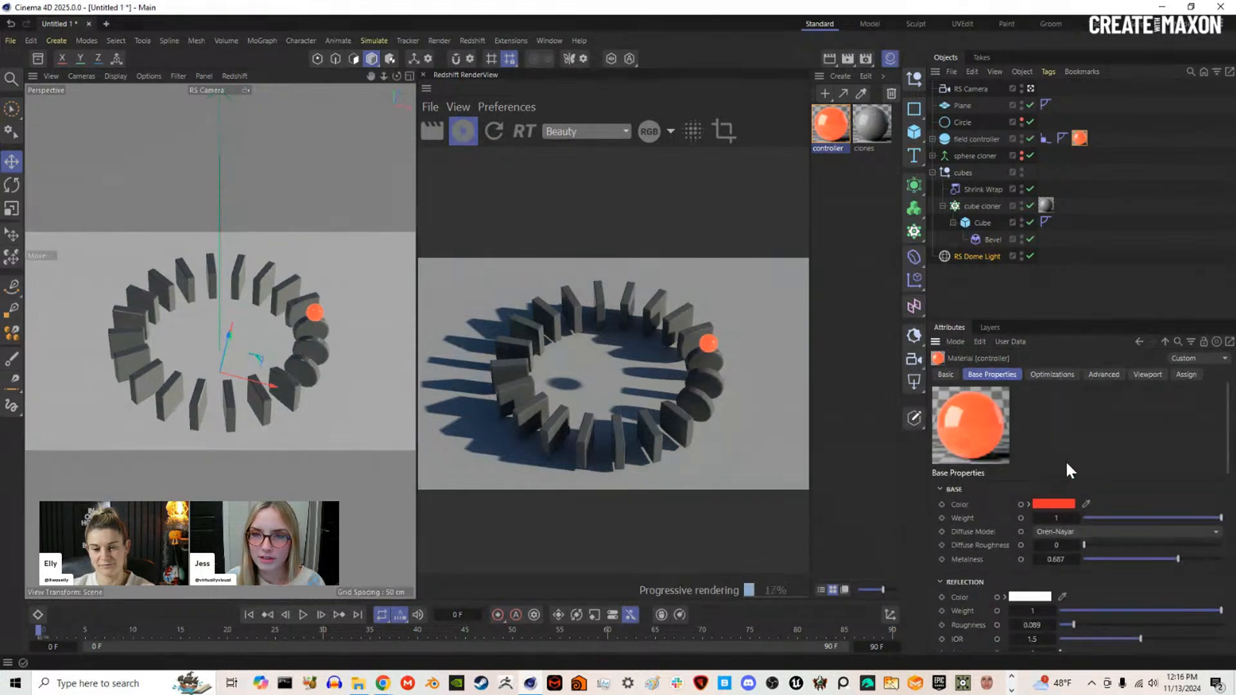
Step: Open the clones material in the Node Editor beside the render and bring up the RS Standard node's transmission settings
left_click(873, 134)
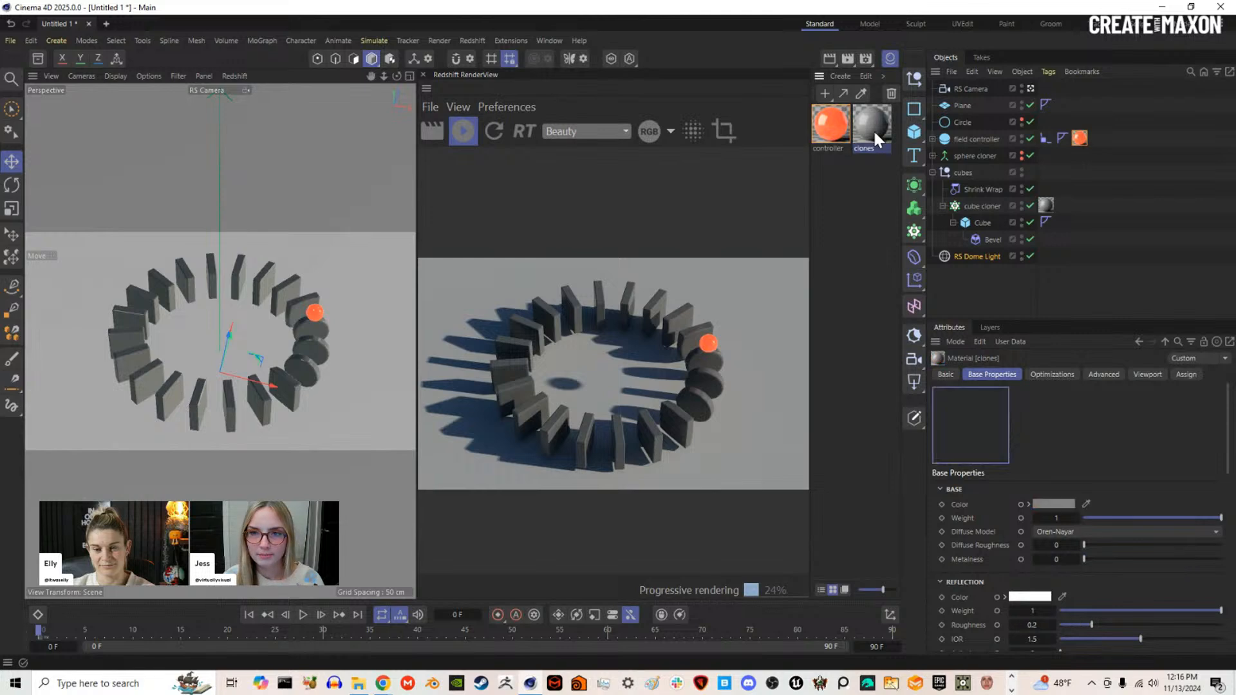
double_click(870, 126)
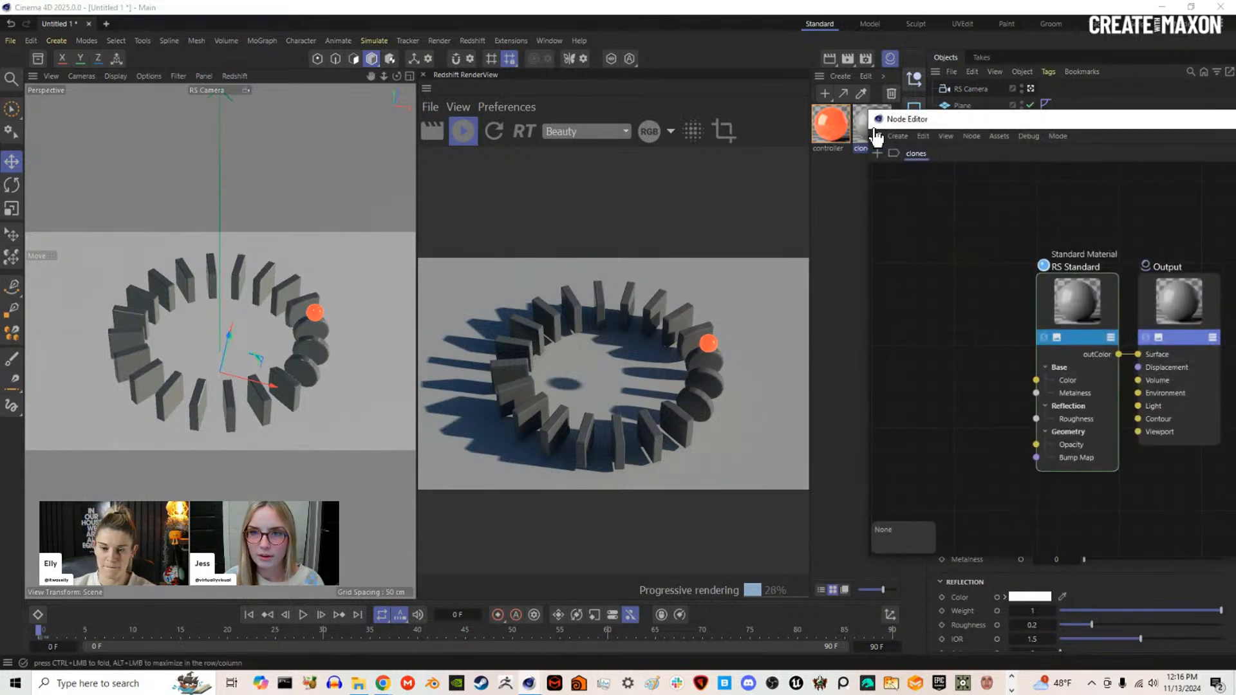
left_click_drag(1003, 126, 171, 115)
left_click_drag(816, 258, 523, 280)
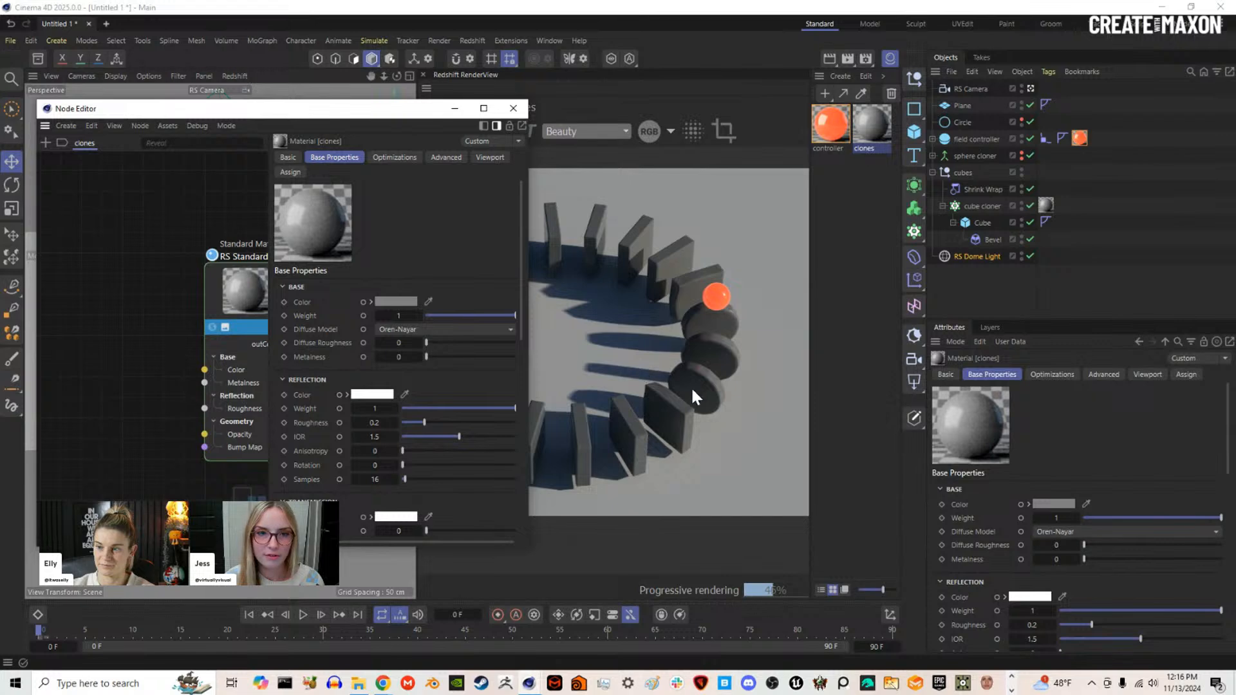
middle_click_drag(214, 294, 131, 289)
scroll(220, 303, "down", 3)
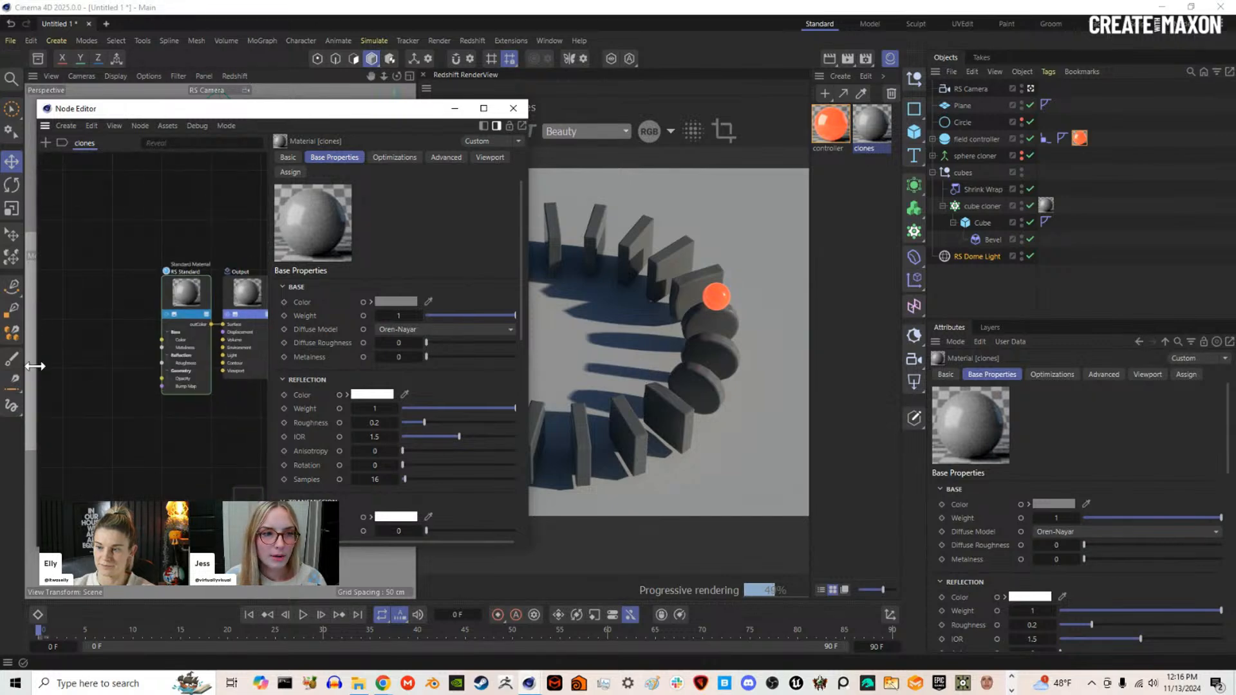
left_click_drag(36, 365, 18, 366)
scroll(176, 361, "up", 2)
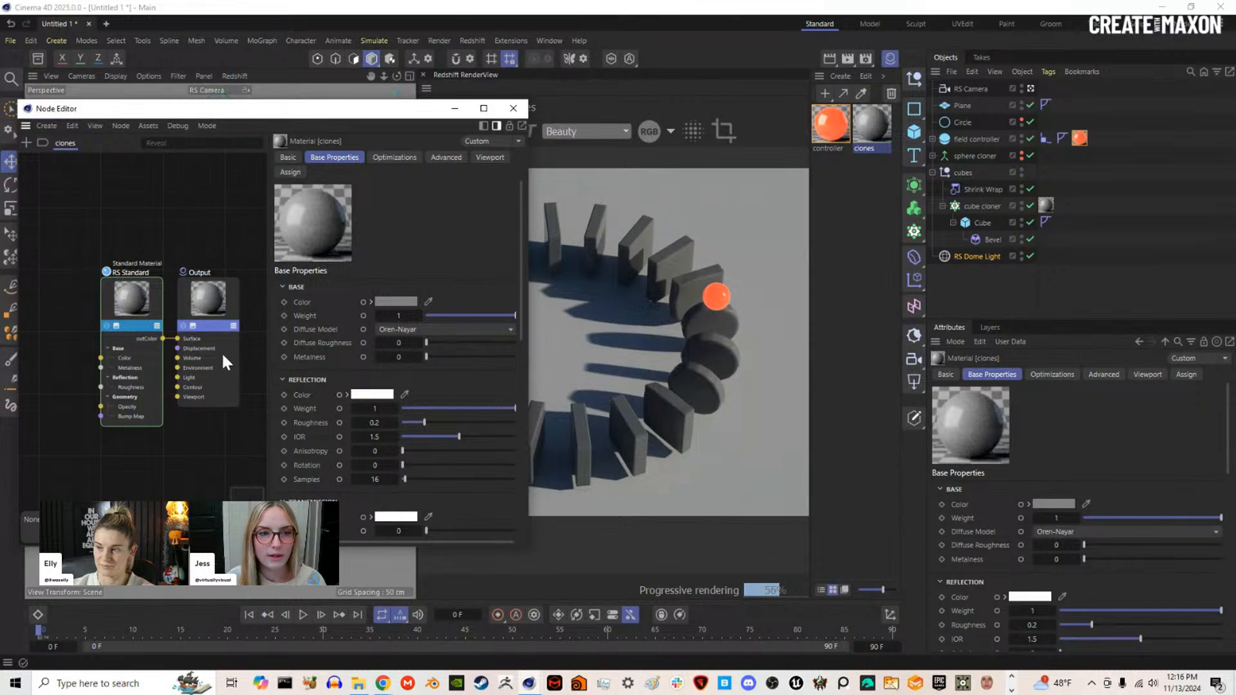
left_click(124, 304)
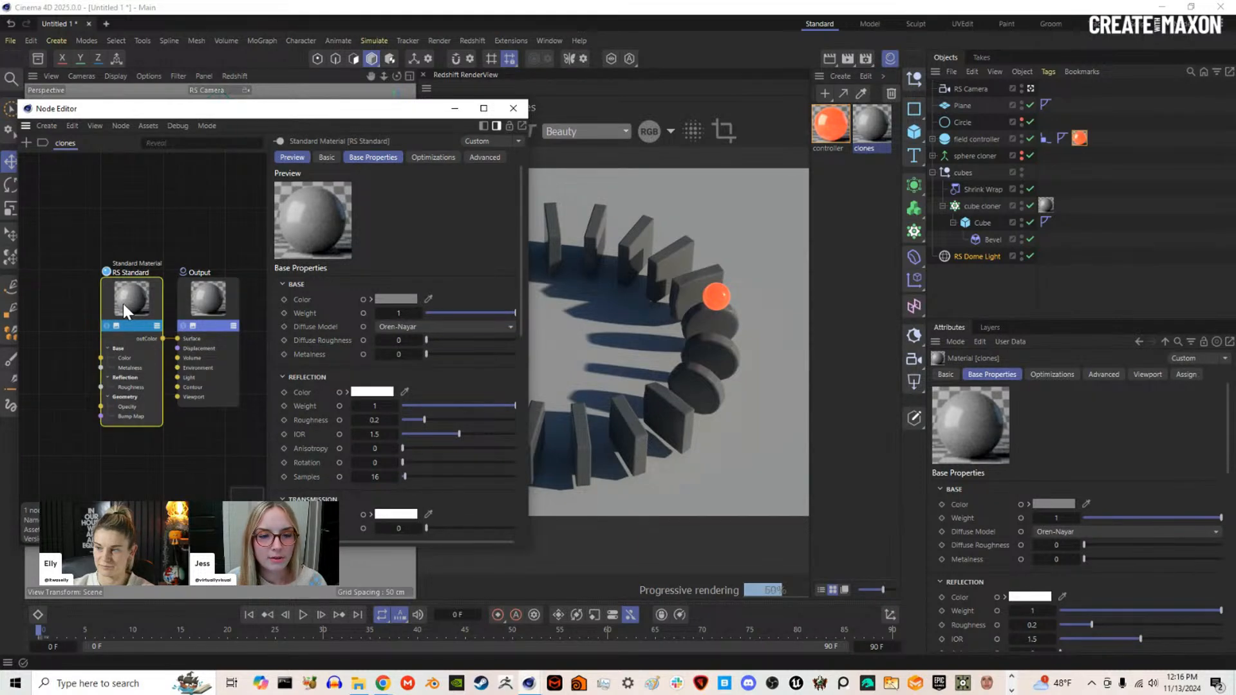
scroll(341, 438, "down", 2)
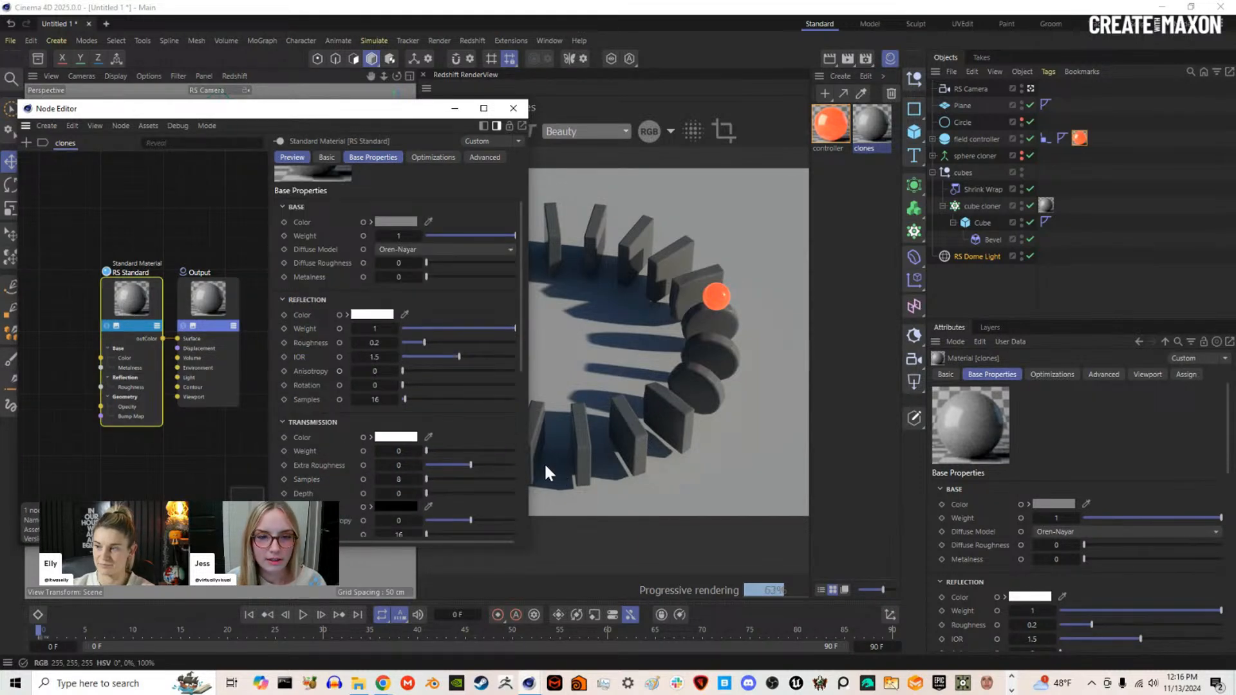
Step: Turn the clones material into clear glass with a transmission weight of 1 and a reflection roughness of 0.059
left_click_drag(453, 450, 638, 458)
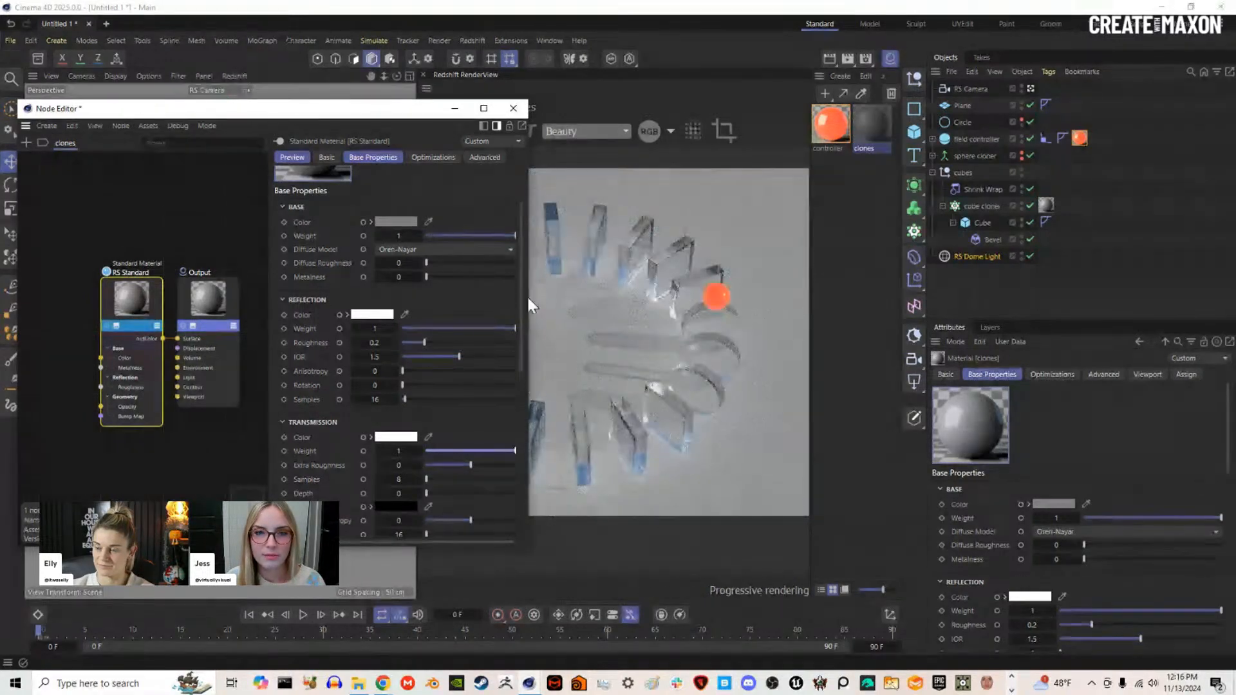
left_click_drag(527, 293, 435, 301)
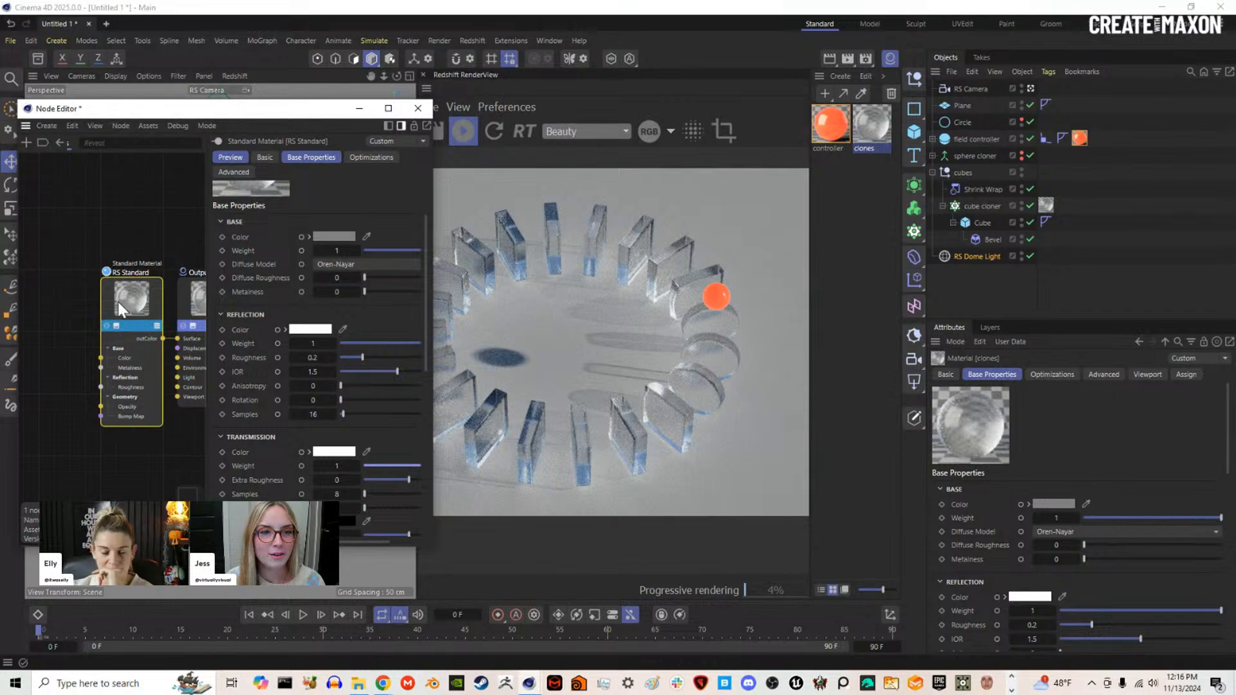
left_click_drag(357, 358, 346, 357)
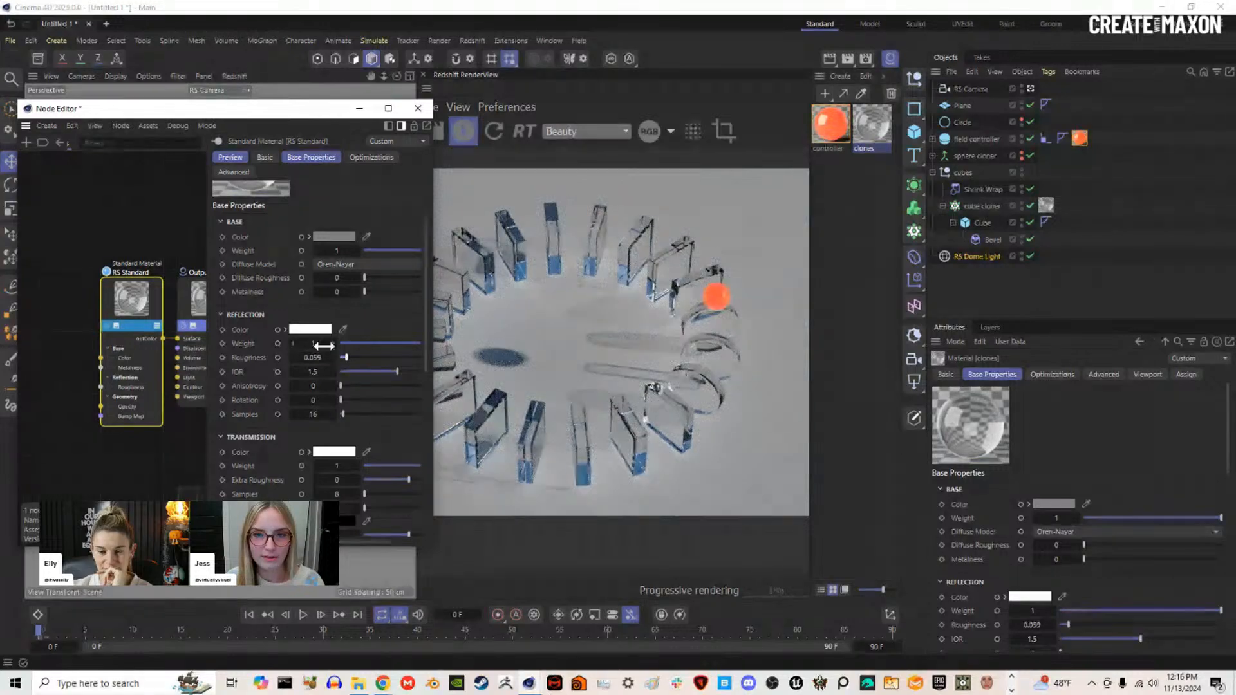
Step: Add a Color User Data node to the clones material graph, placed ahead of the RS Standard node
middle_click_drag(87, 289, 143, 295)
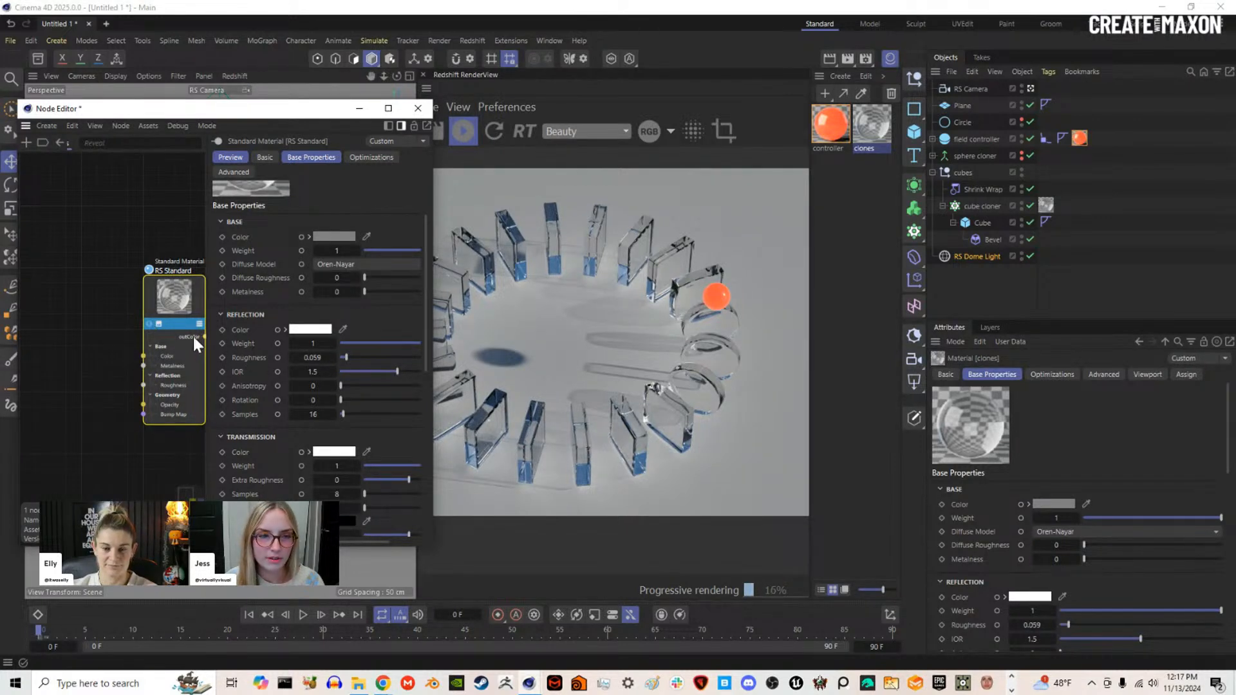
left_click_drag(176, 337, 184, 338)
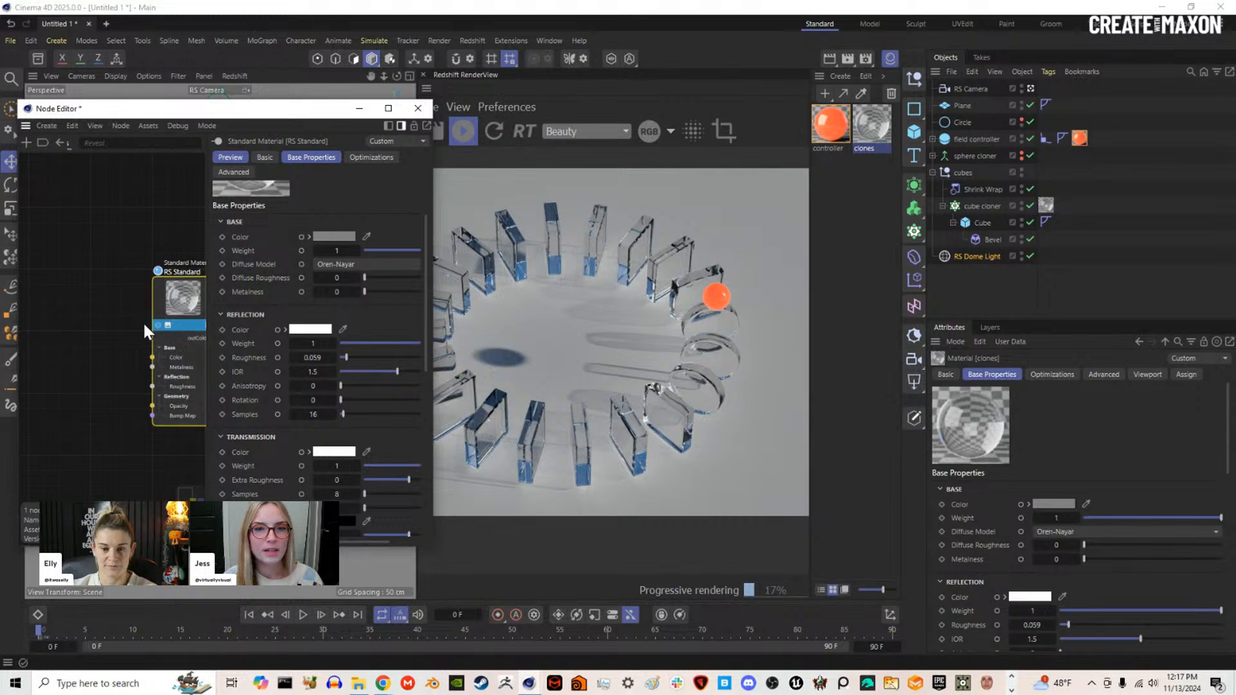
scroll(143, 322, "down", 1)
mouse_move(430, 324)
left_mouse_down()
mouse_move(401, 335)
mouse_move(446, 333)
left_mouse_up()
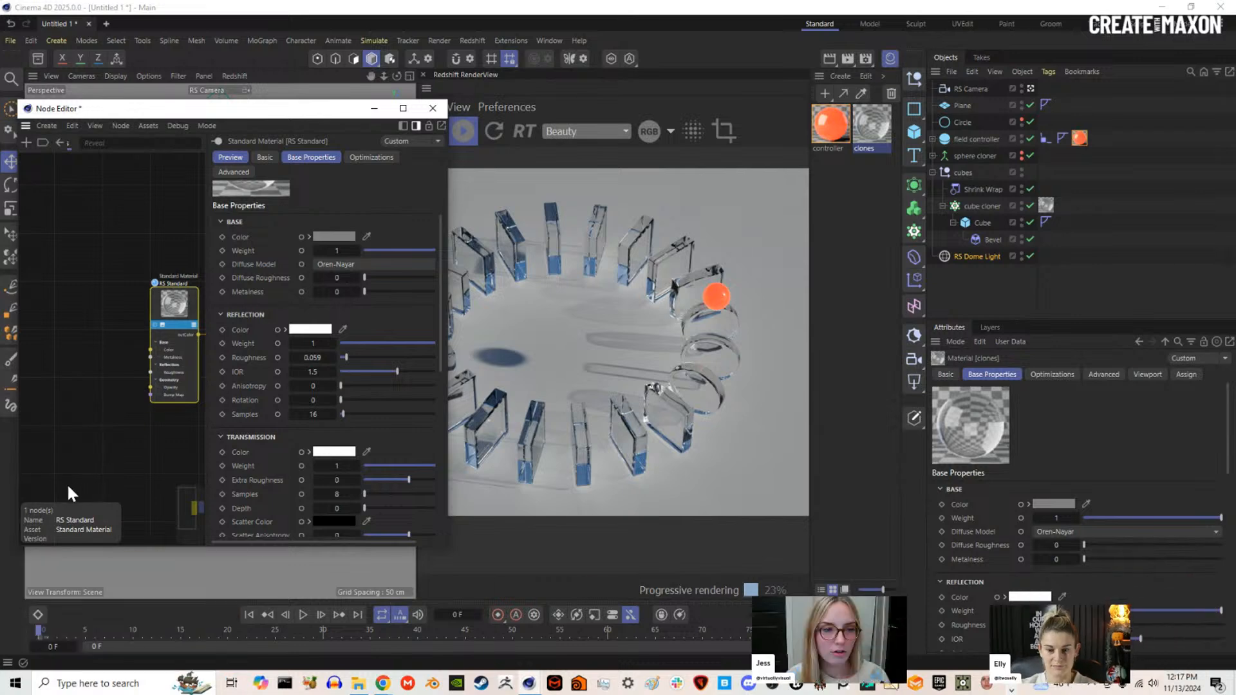
middle_click_drag(103, 377, 95, 340)
double_click(41, 298)
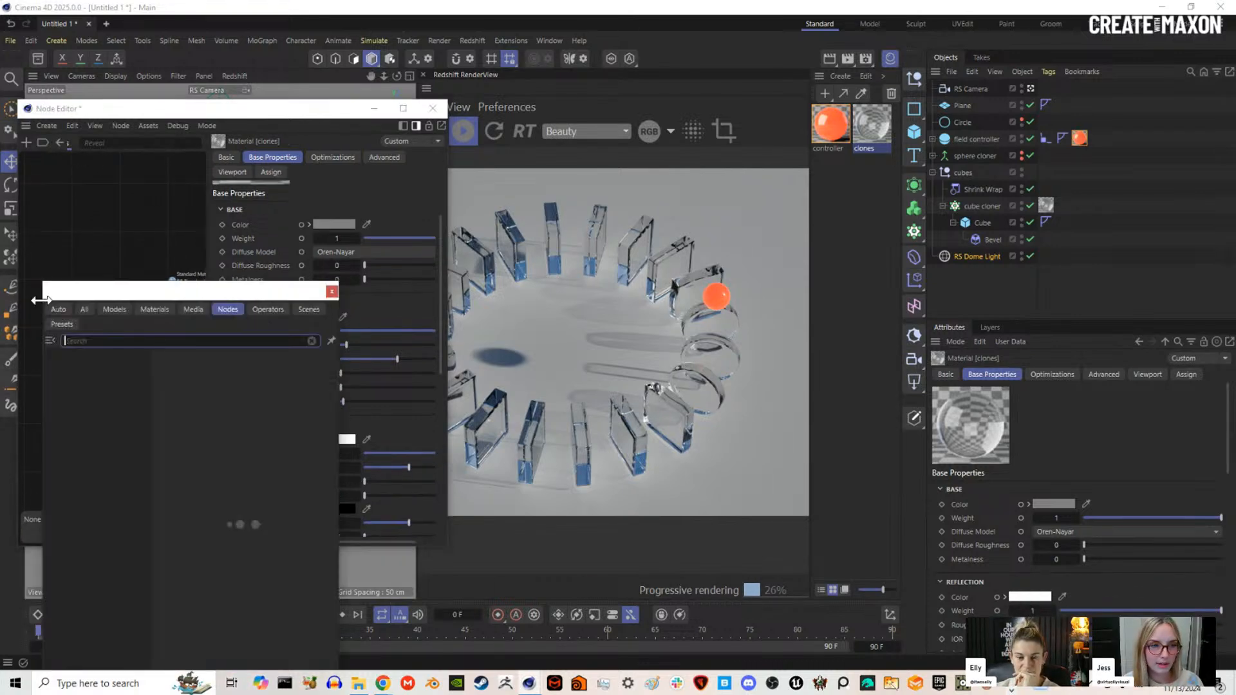
type("user")
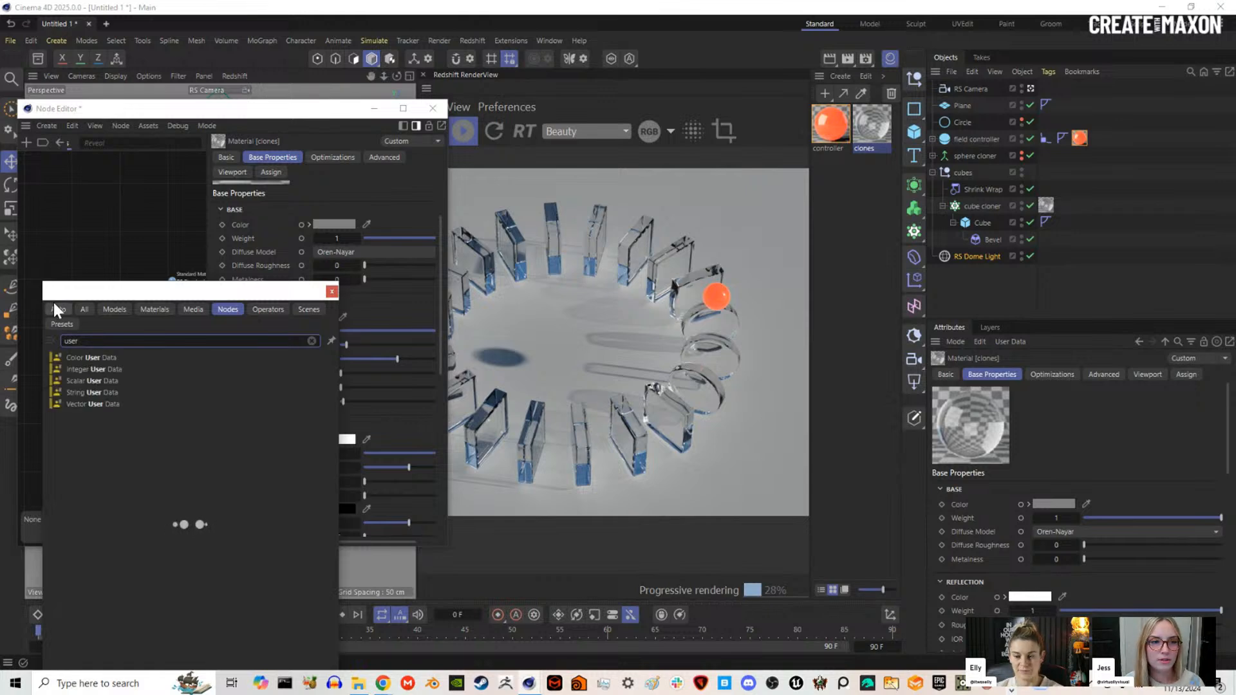
double_click(94, 357)
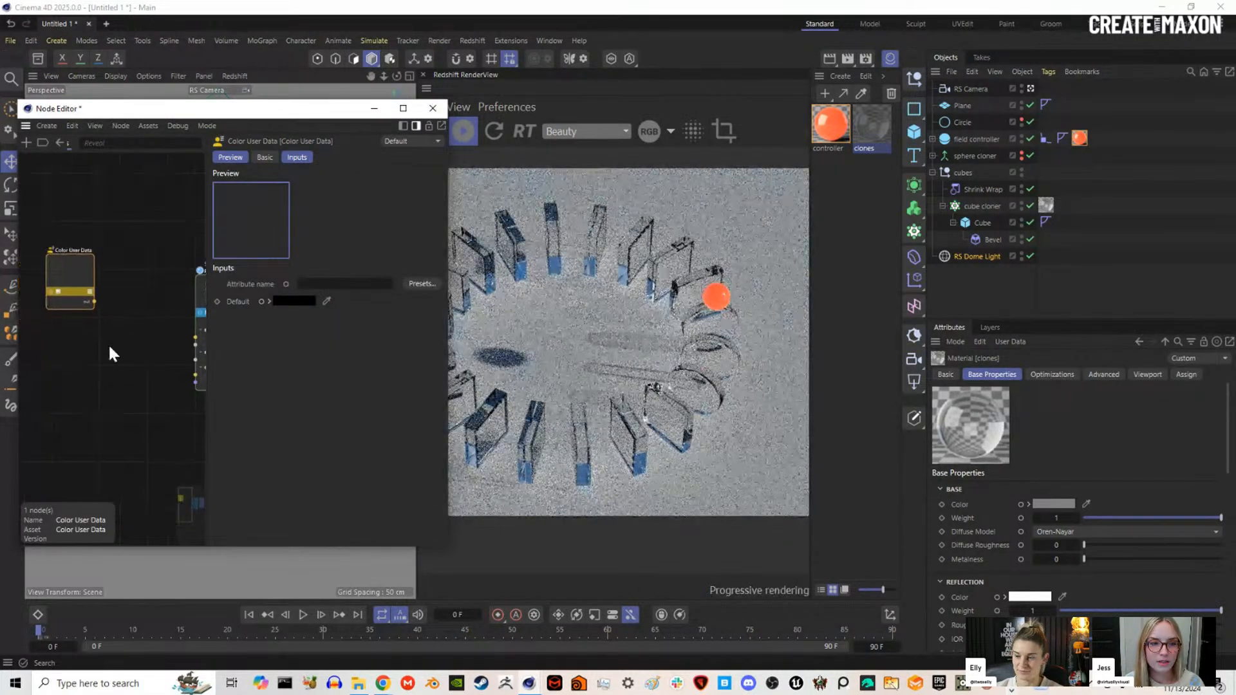
left_click(62, 284)
Step: Add a Ramp node and a Color Correct node between the Color User Data and RS Standard nodes
double_click(100, 281)
type("ramp")
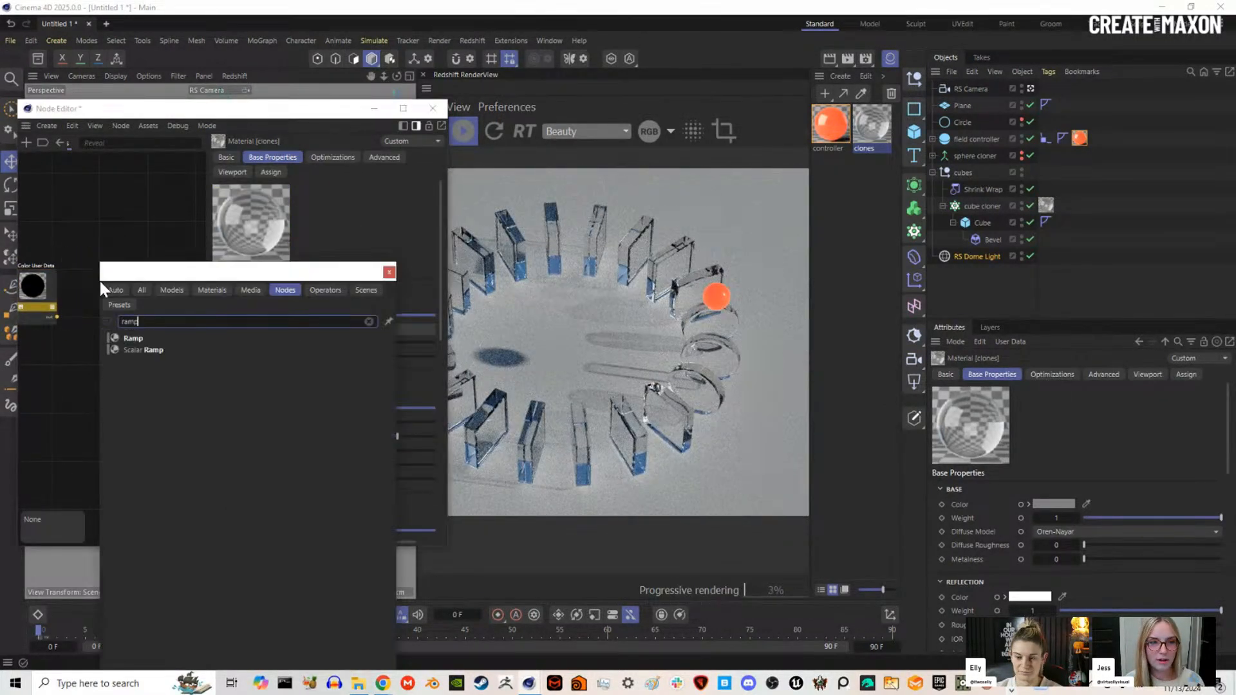
double_click(139, 334)
left_click_drag(100, 257, 97, 272)
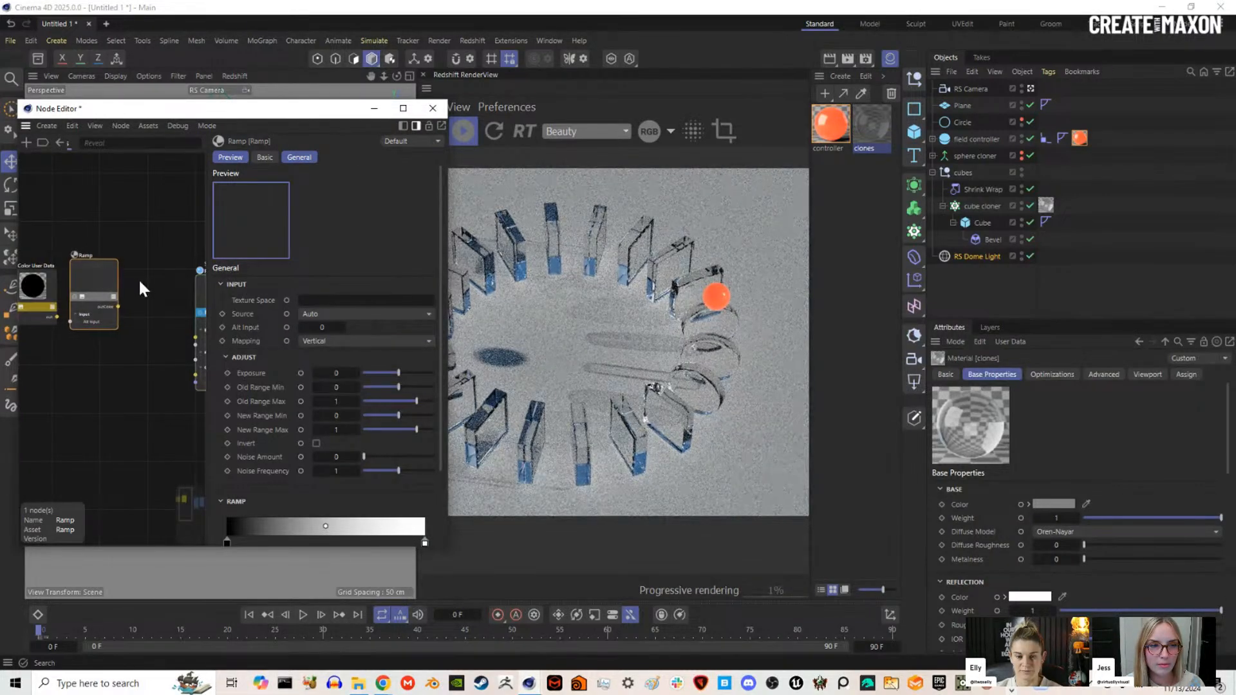
double_click(144, 283)
type("cor")
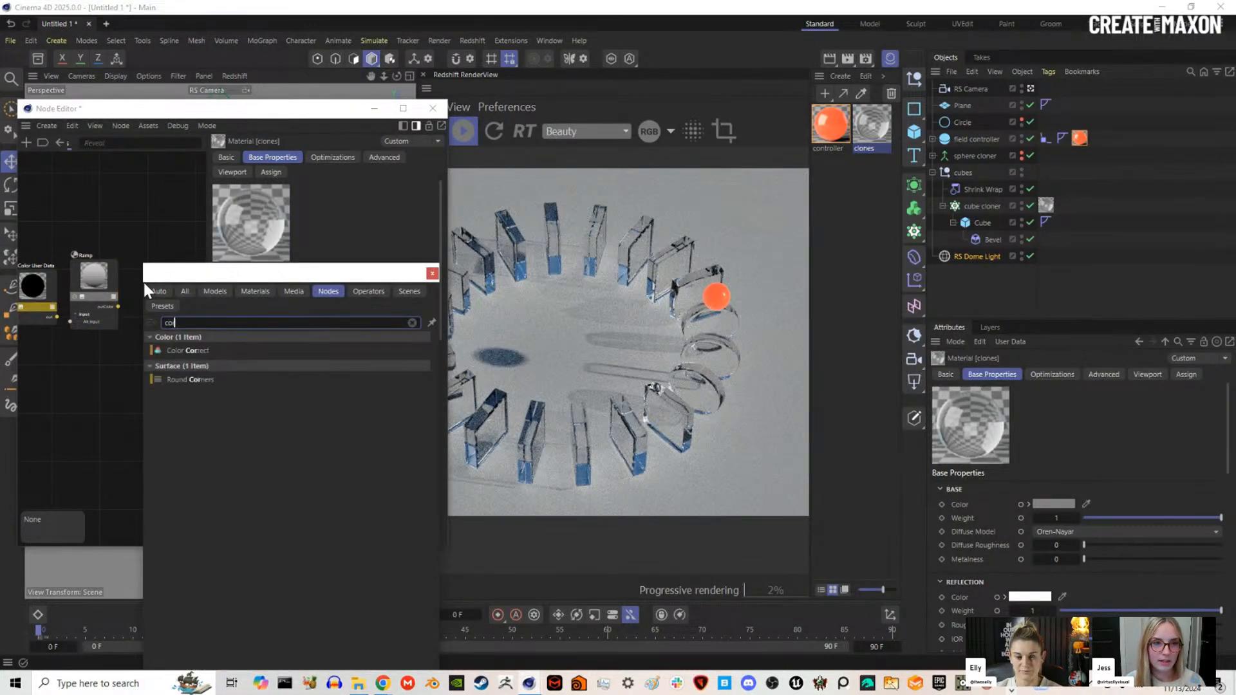
double_click(204, 347)
left_click(153, 279)
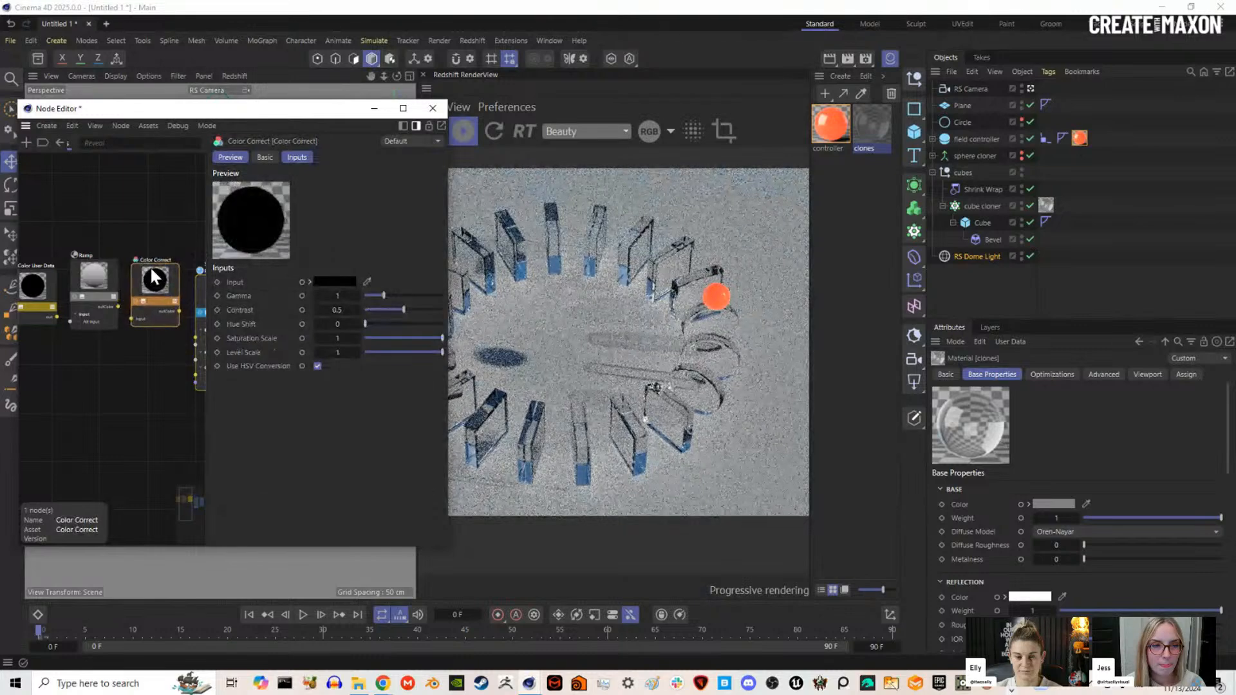
Step: Preview the Color User Data node's output on its own on the clones in the render
middle_click_drag(152, 280, 168, 258)
left_click(70, 260)
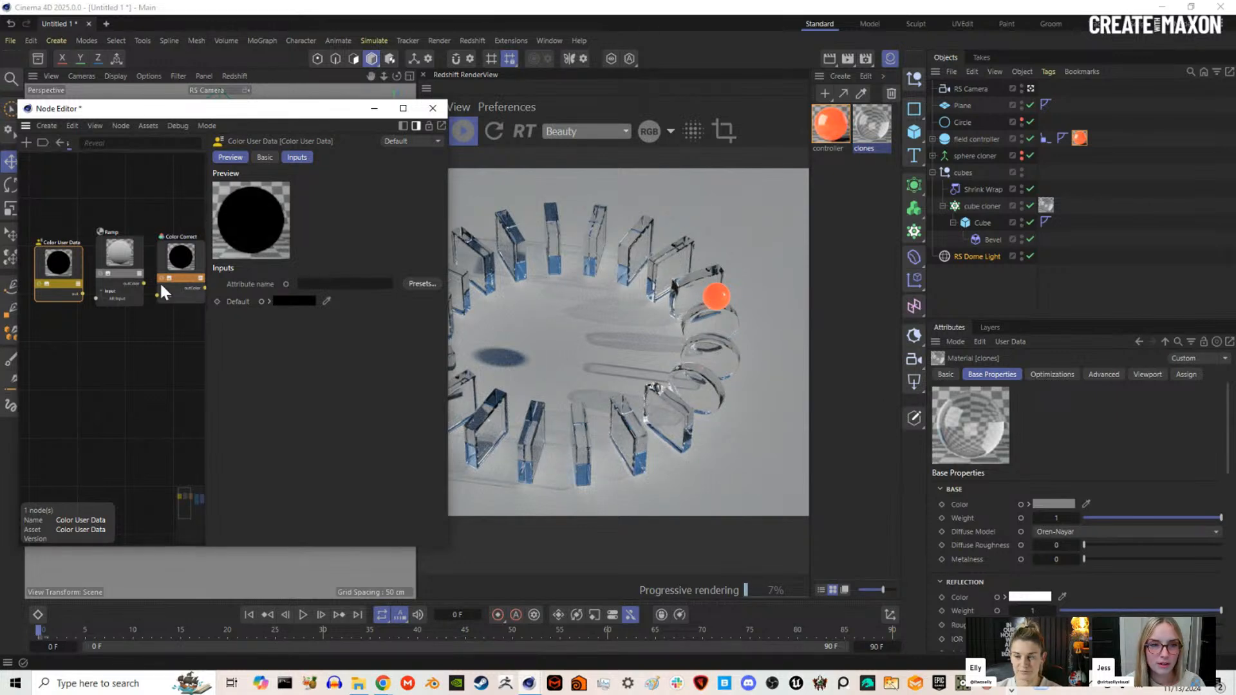
left_click(40, 284)
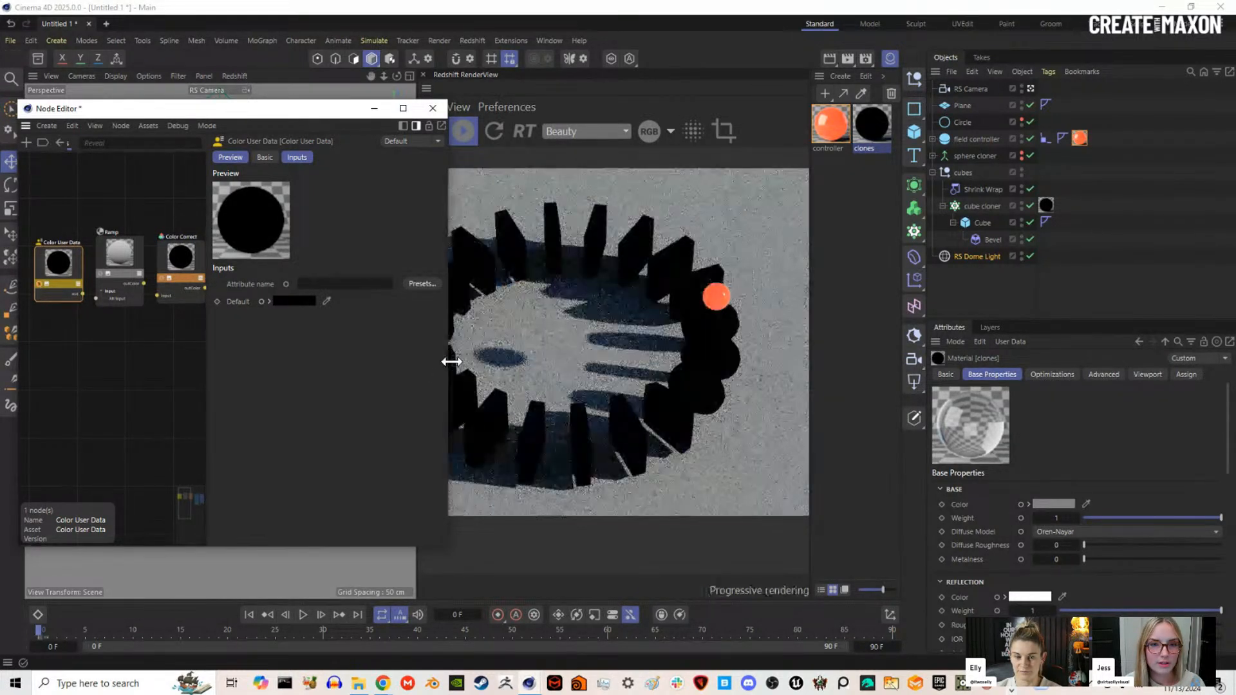
left_click_drag(449, 359, 441, 364)
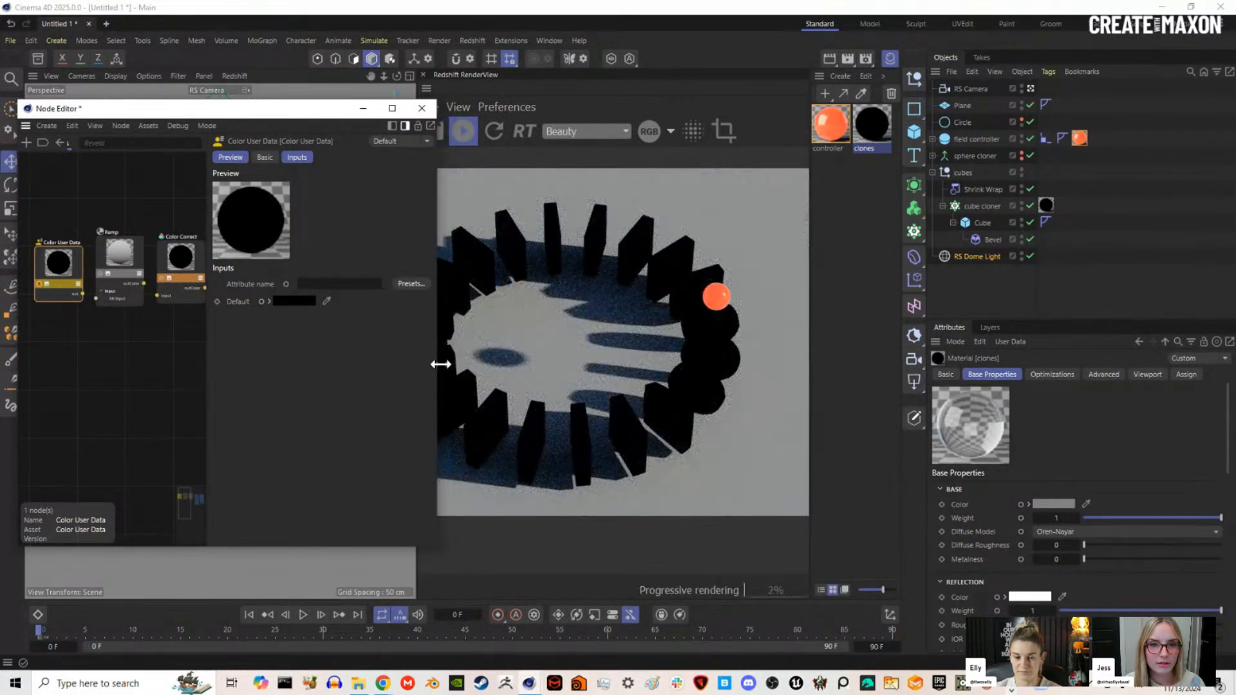
left_click(40, 285)
mouse_move(82, 295)
left_mouse_down()
mouse_move(123, 313)
mouse_move(74, 296)
left_mouse_up()
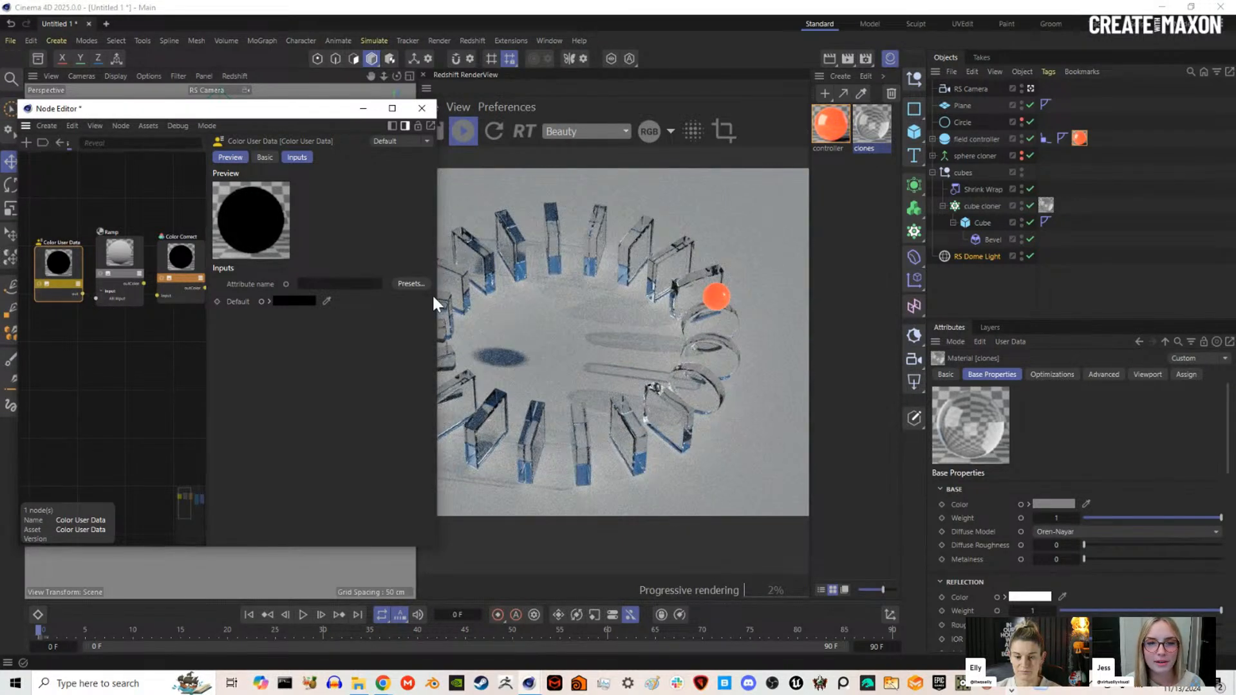
Step: Set the Color User Data node's attribute to the Geometry ID Color preset for objects
left_click(416, 284)
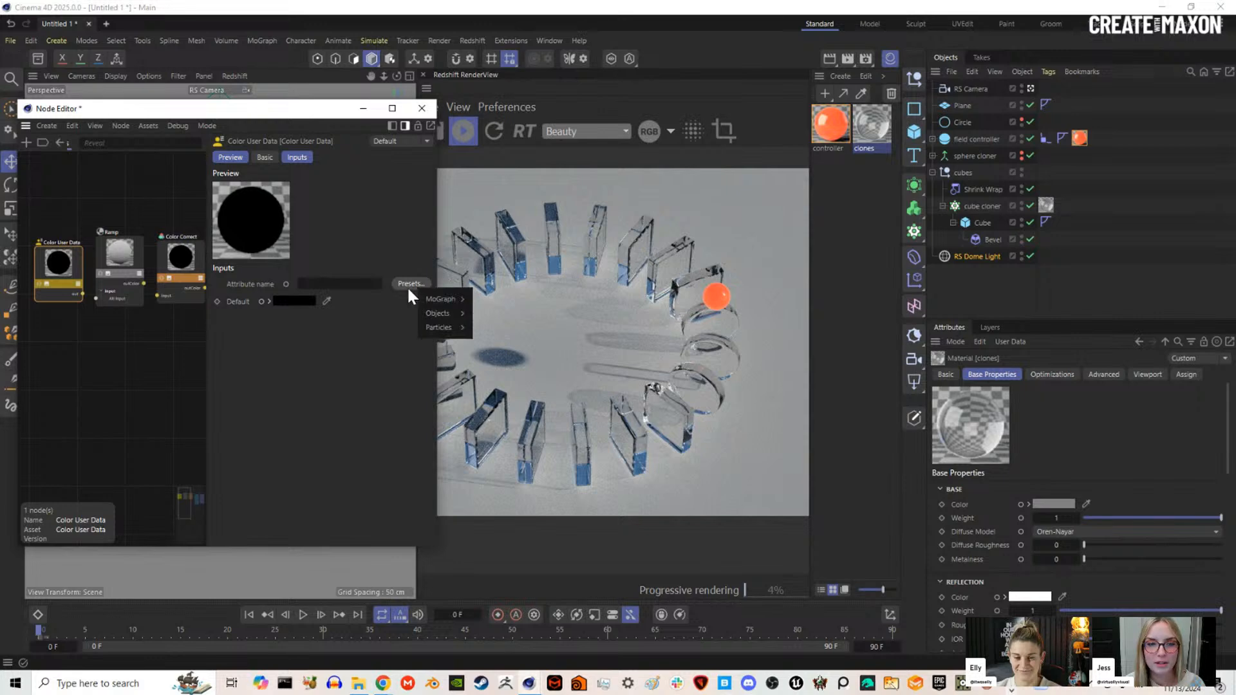
mouse_move(444, 314)
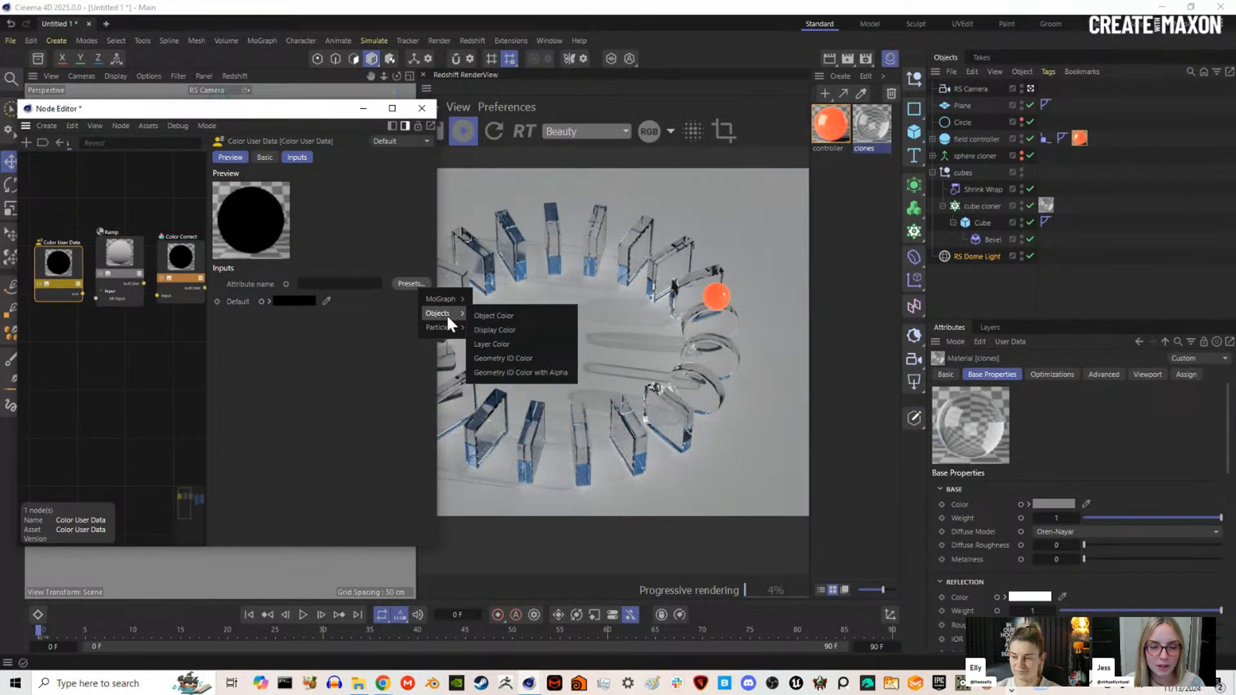
left_click(513, 358)
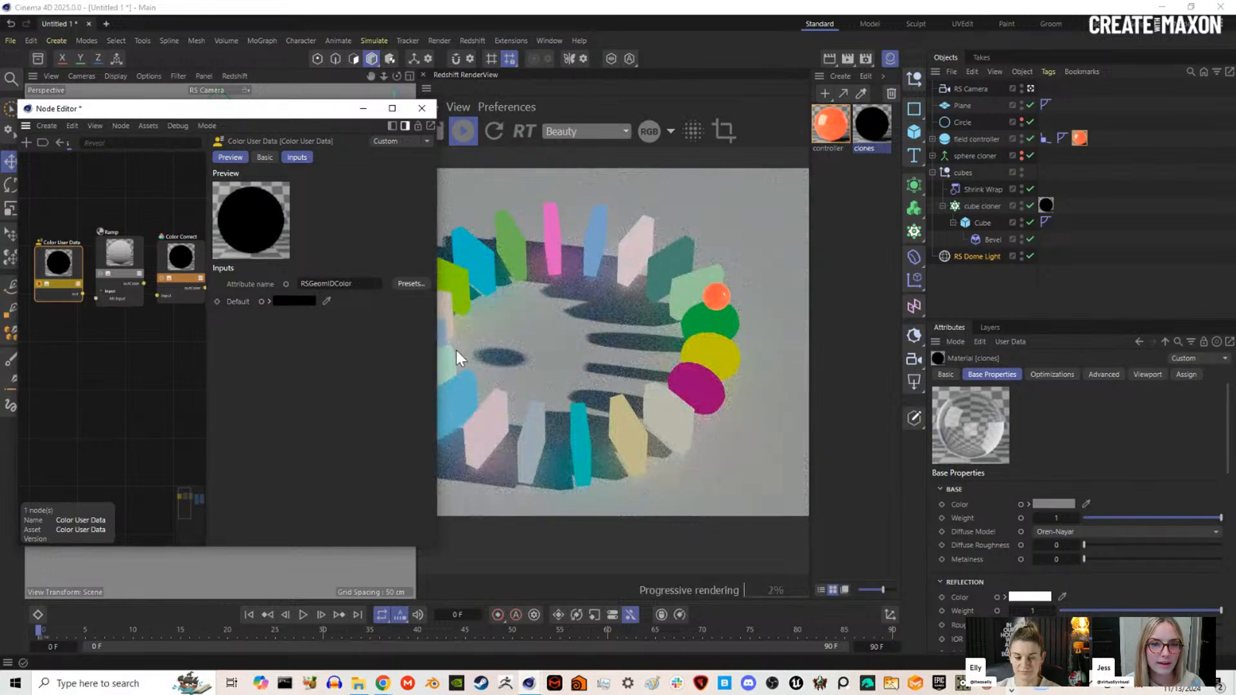
mouse_move(434, 350)
left_mouse_down()
mouse_move(405, 351)
mouse_move(417, 351)
left_mouse_up()
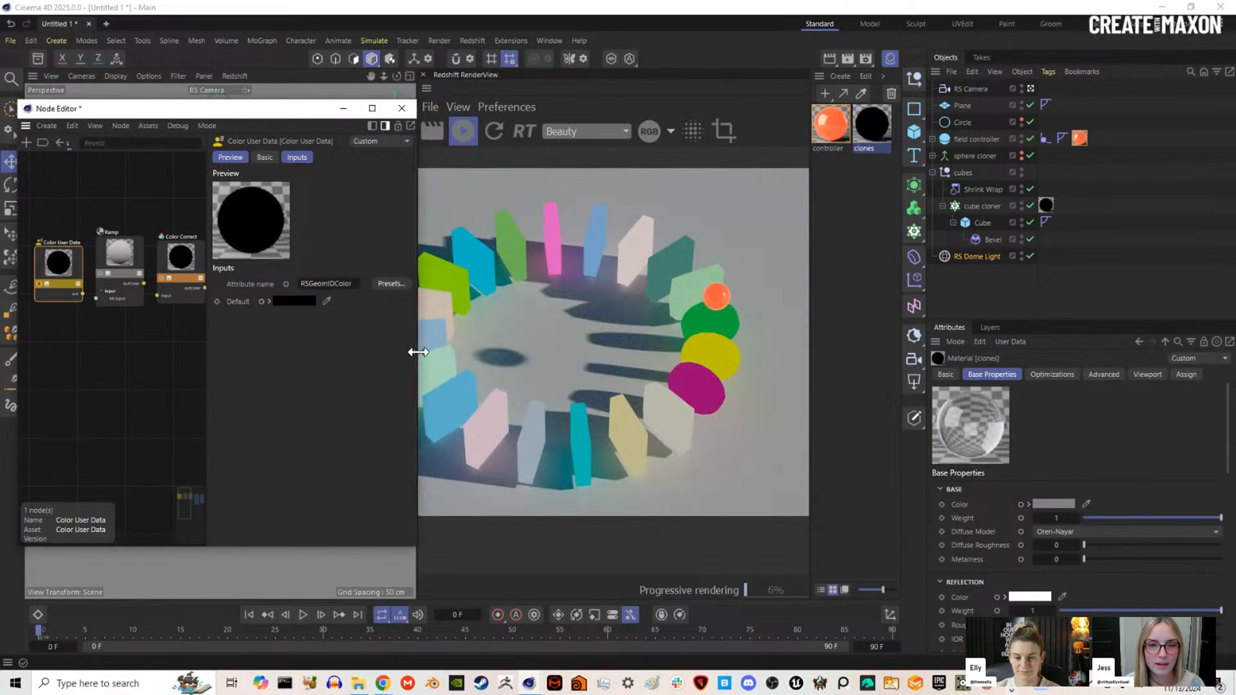
left_click(397, 286)
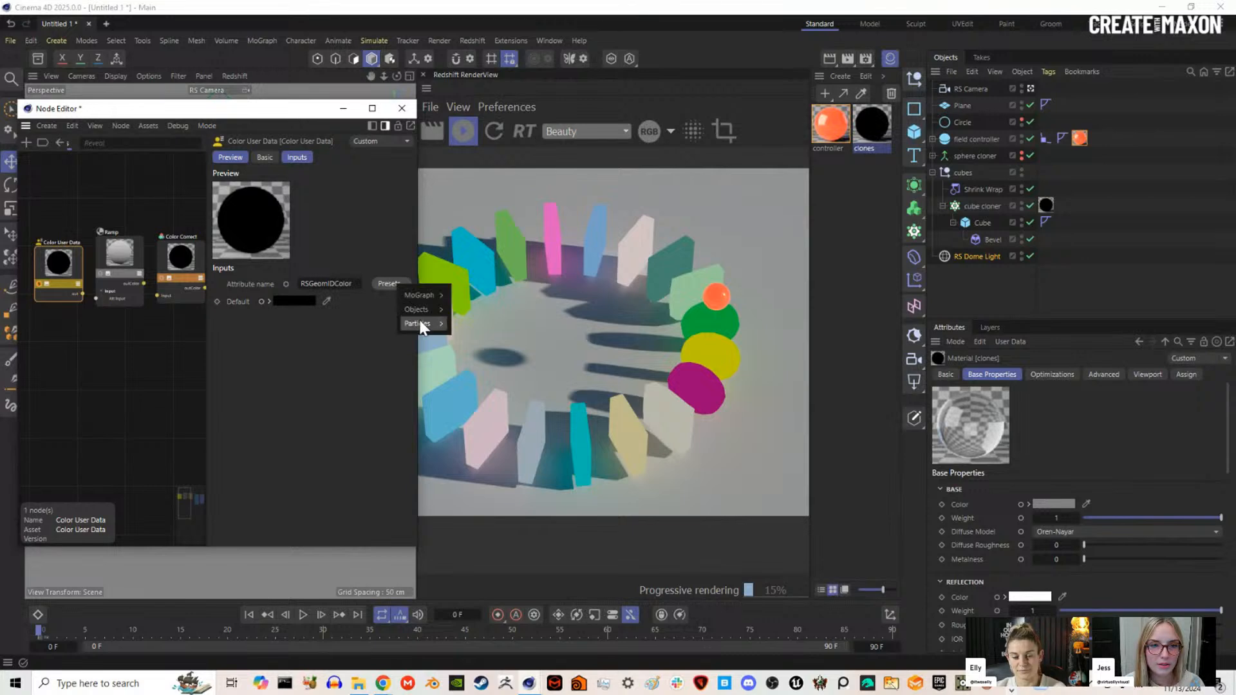
mouse_move(418, 309)
left_click(504, 357)
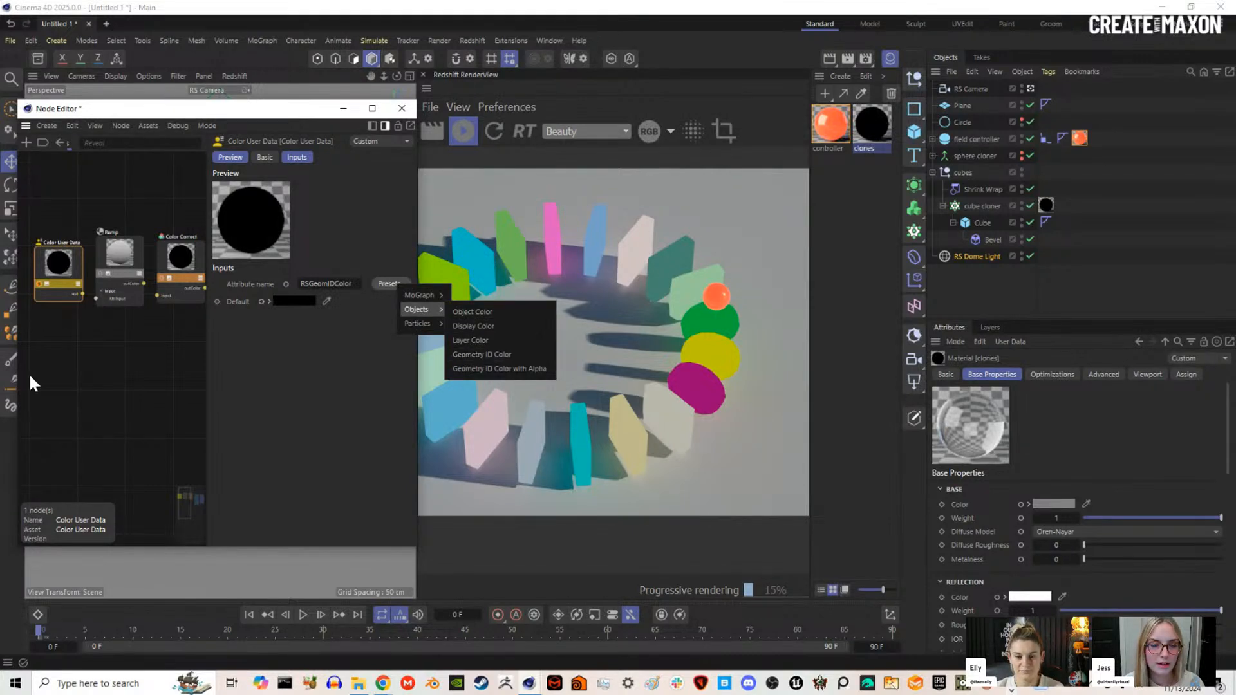
Step: Connect the Color User Data output to the Ramp's Alt Input and solo the Ramp to reach its gradient settings
left_click_drag(44, 274, 34, 269)
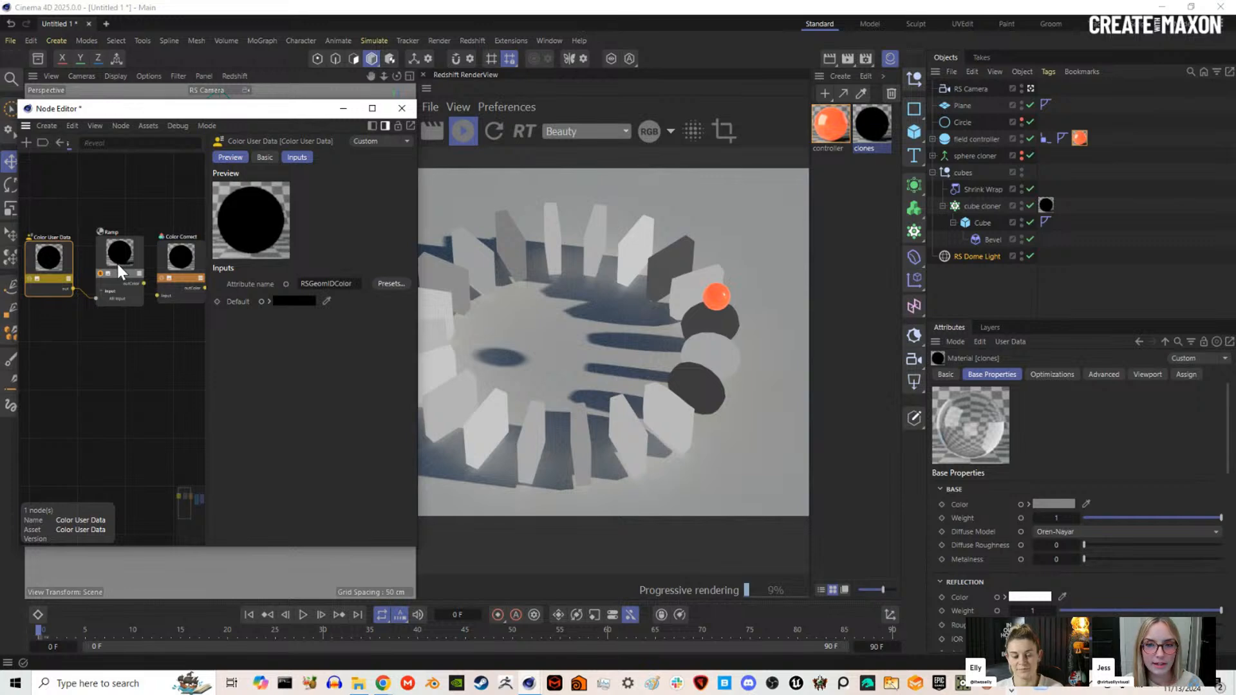
left_click_drag(118, 264, 109, 261)
scroll(276, 484, "down", 2)
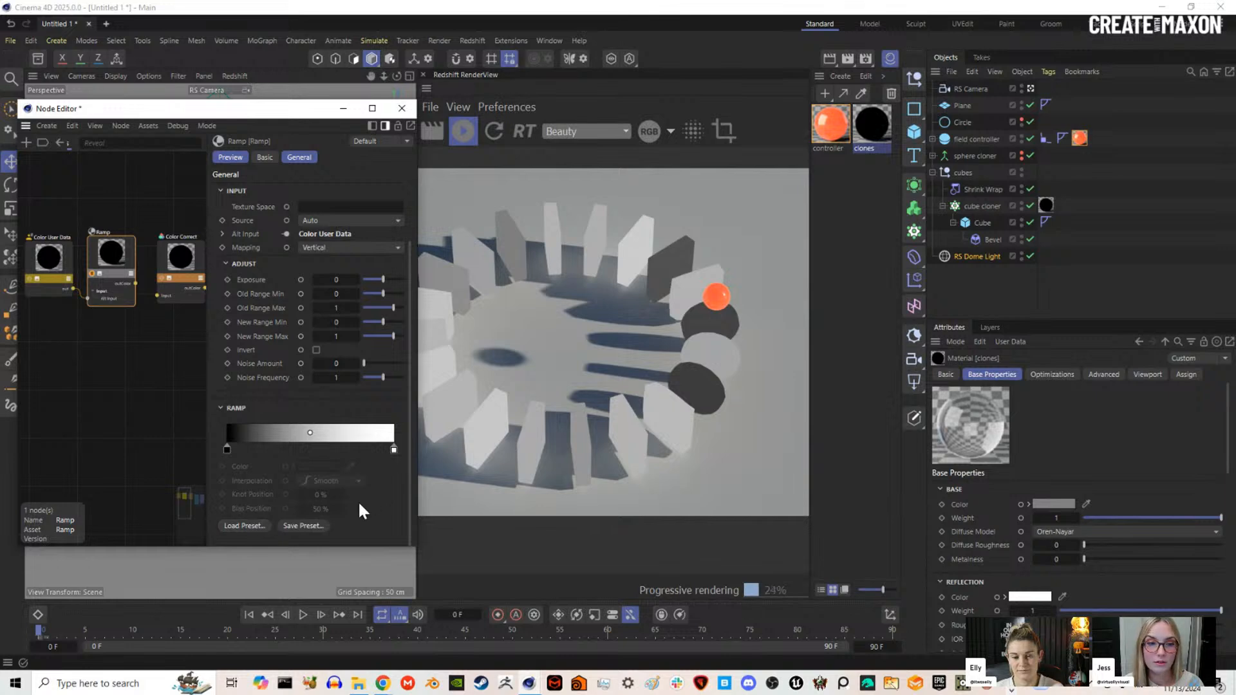
Step: Load the Supersonic gradient preset into the Ramp node
left_click(245, 526)
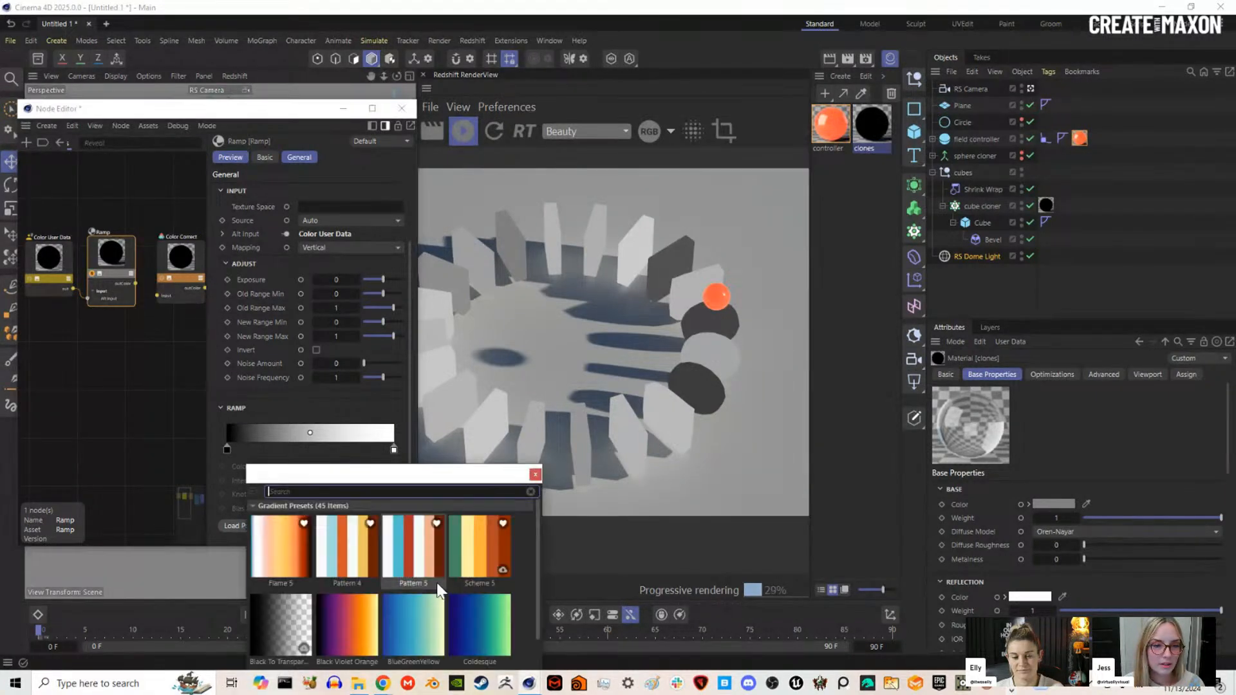
left_click_drag(447, 479, 411, 203)
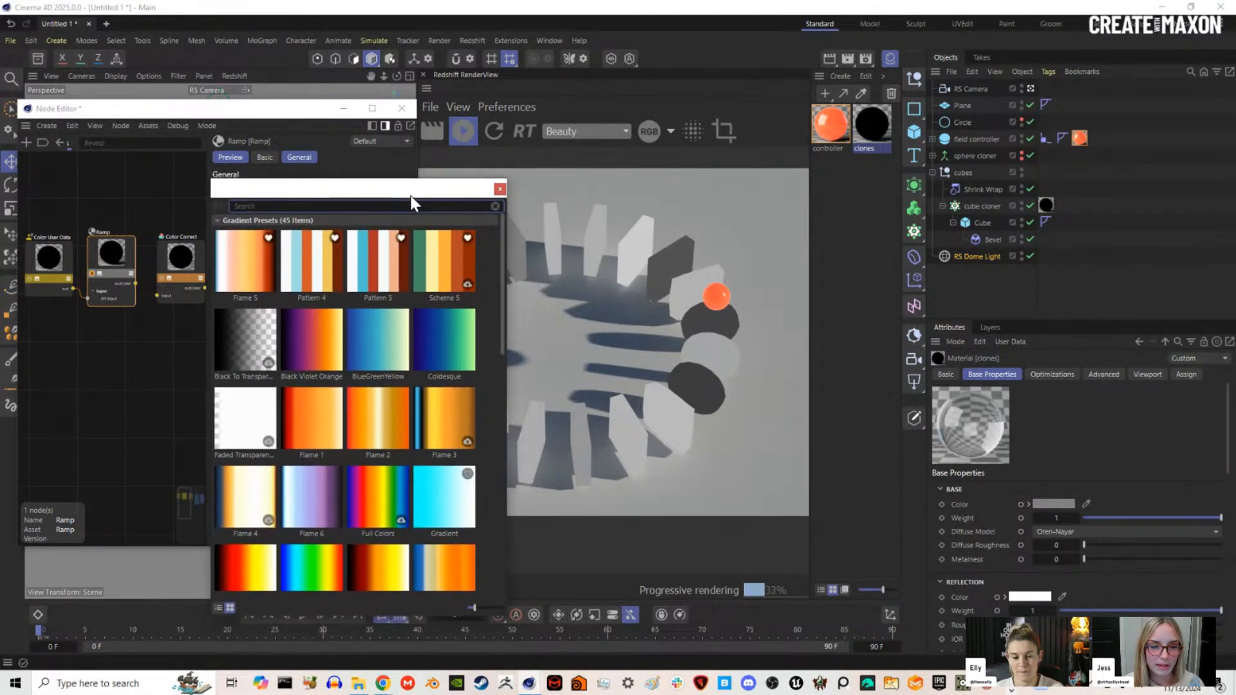
scroll(342, 372, "down", 1)
scroll(341, 468, "down", 2)
scroll(342, 473, "down", 4)
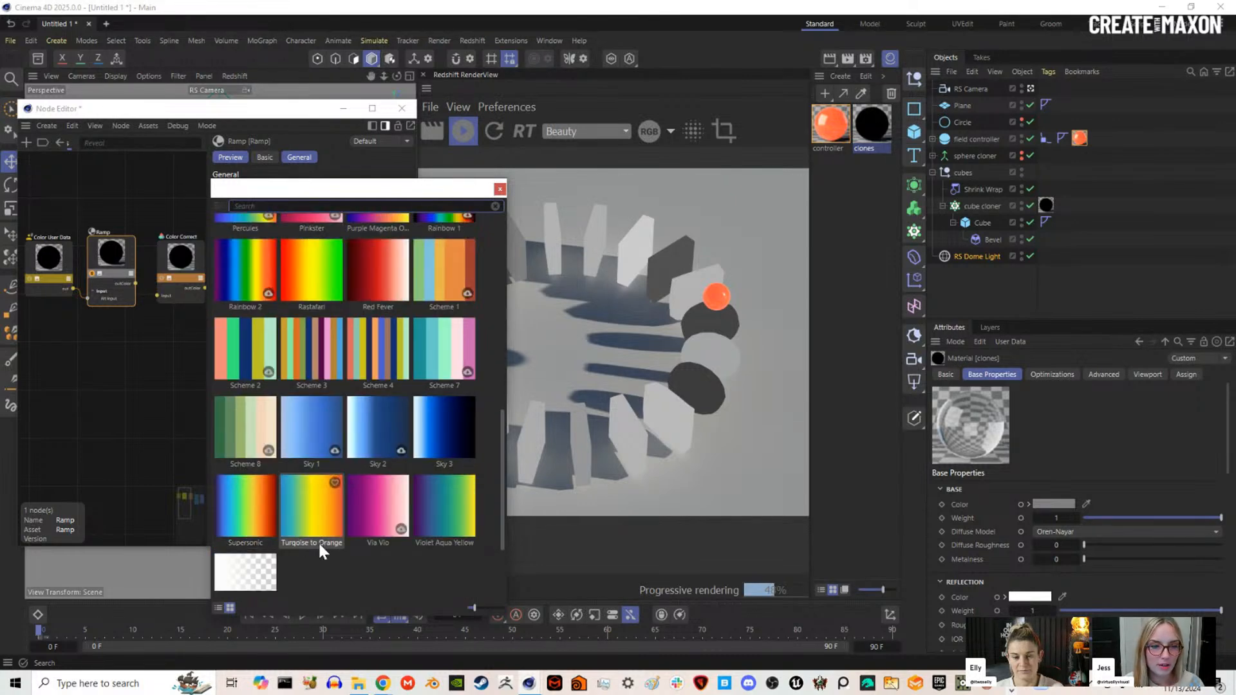
double_click(256, 517)
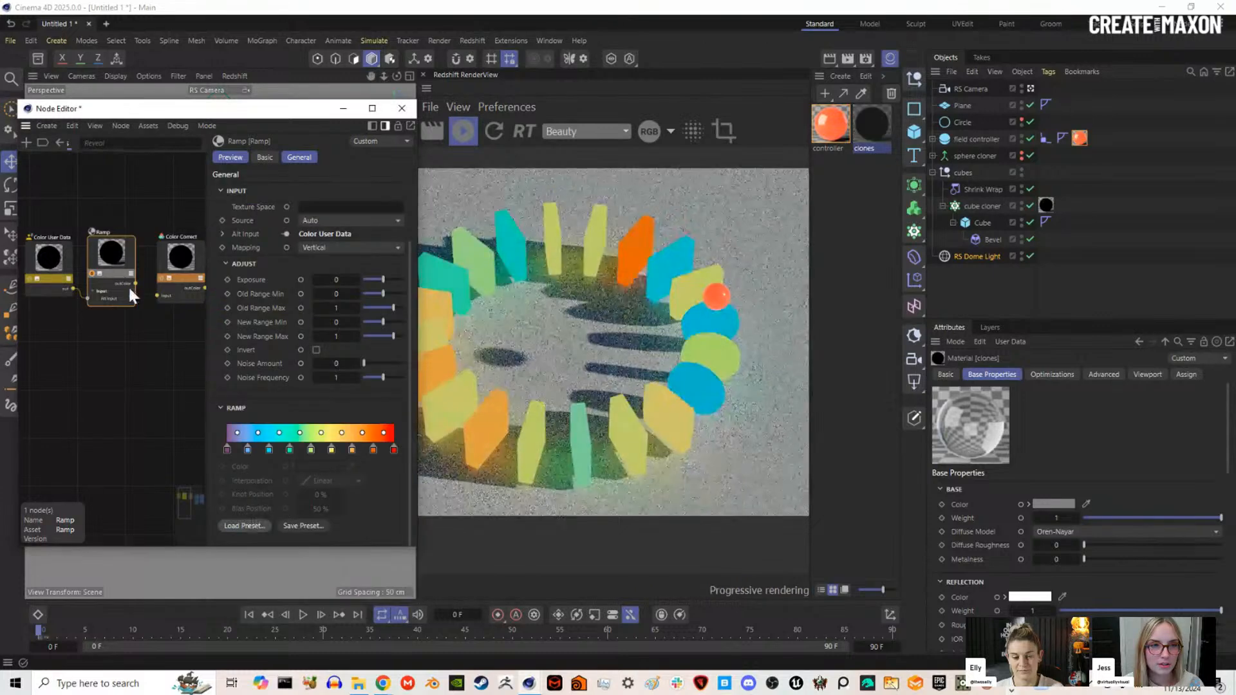
mouse_move(415, 367)
left_mouse_down()
mouse_move(389, 361)
mouse_move(414, 372)
left_mouse_up()
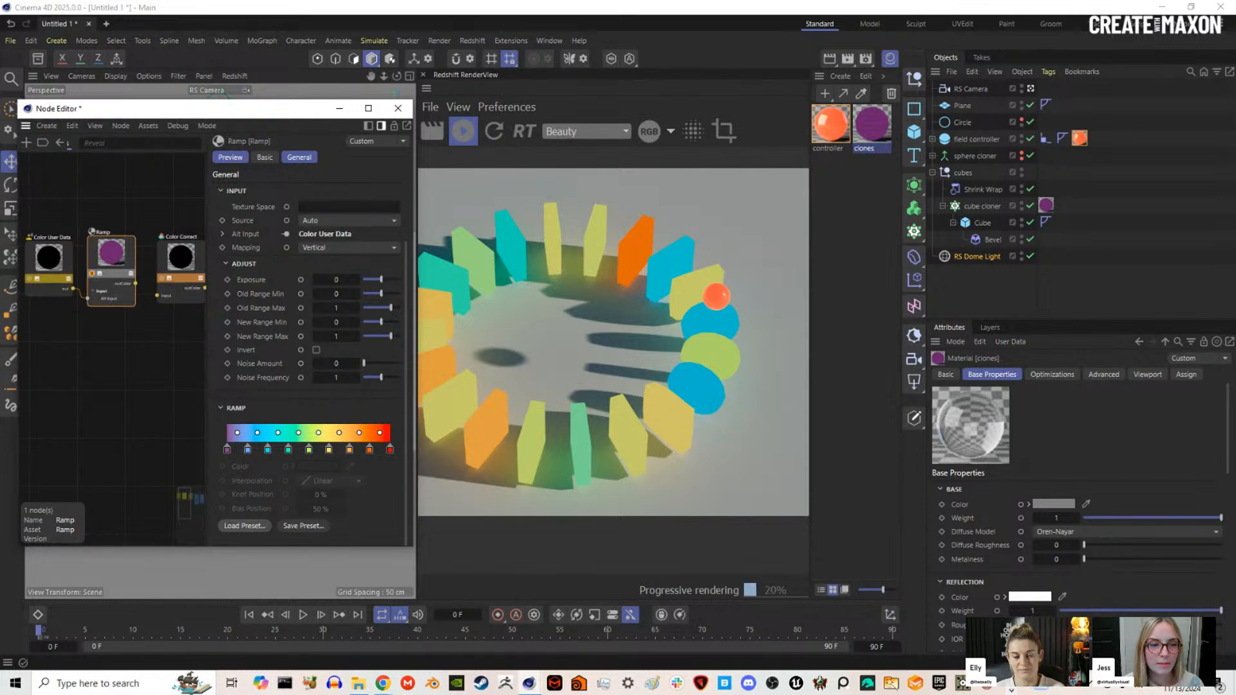
Step: Connect the Ramp's output color to the RS Standard node's transmission color
middle_click_drag(201, 260, 134, 259)
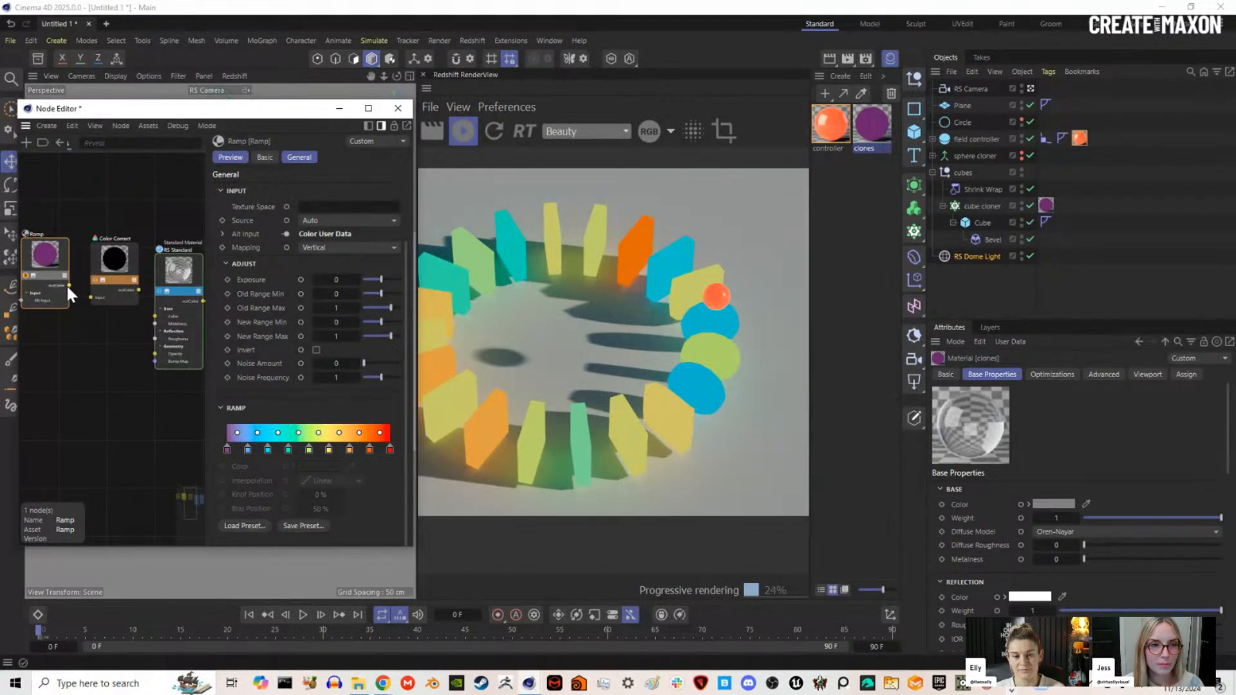
scroll(66, 283, "up", 2)
mouse_move(62, 281)
middle_mouse_down()
mouse_move(86, 273)
mouse_move(69, 283)
middle_mouse_up()
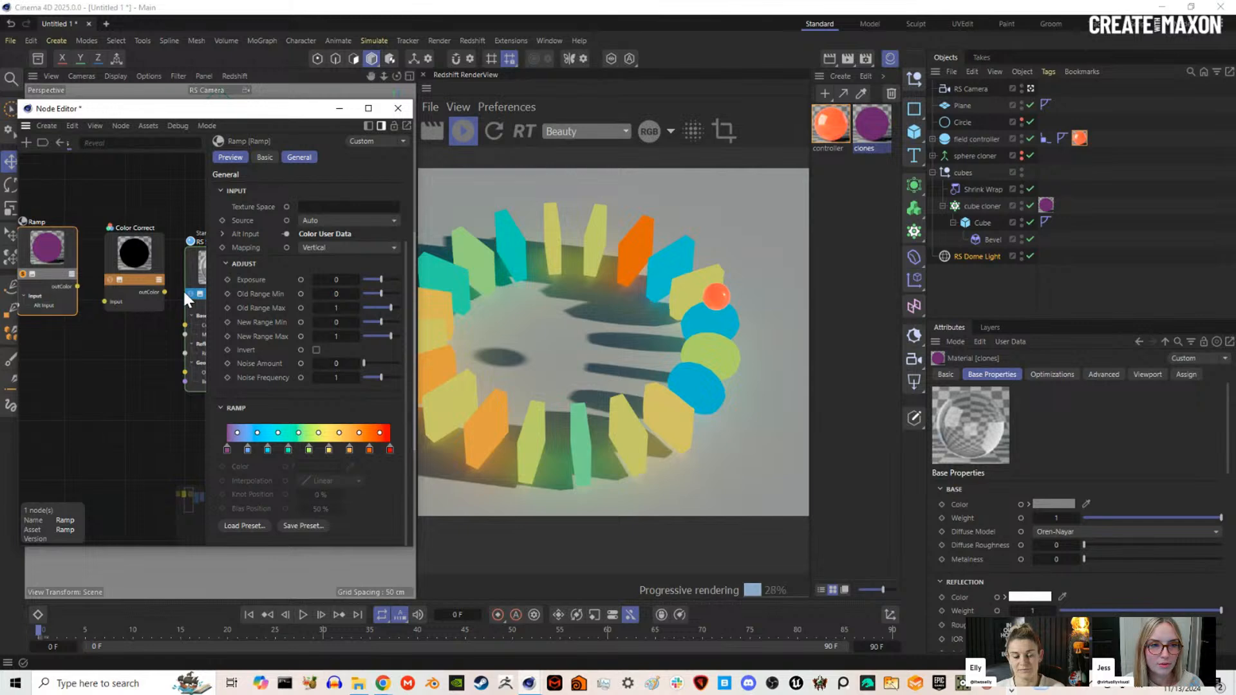
middle_click_drag(172, 293, 105, 289)
left_click_drag(49, 286, 183, 264)
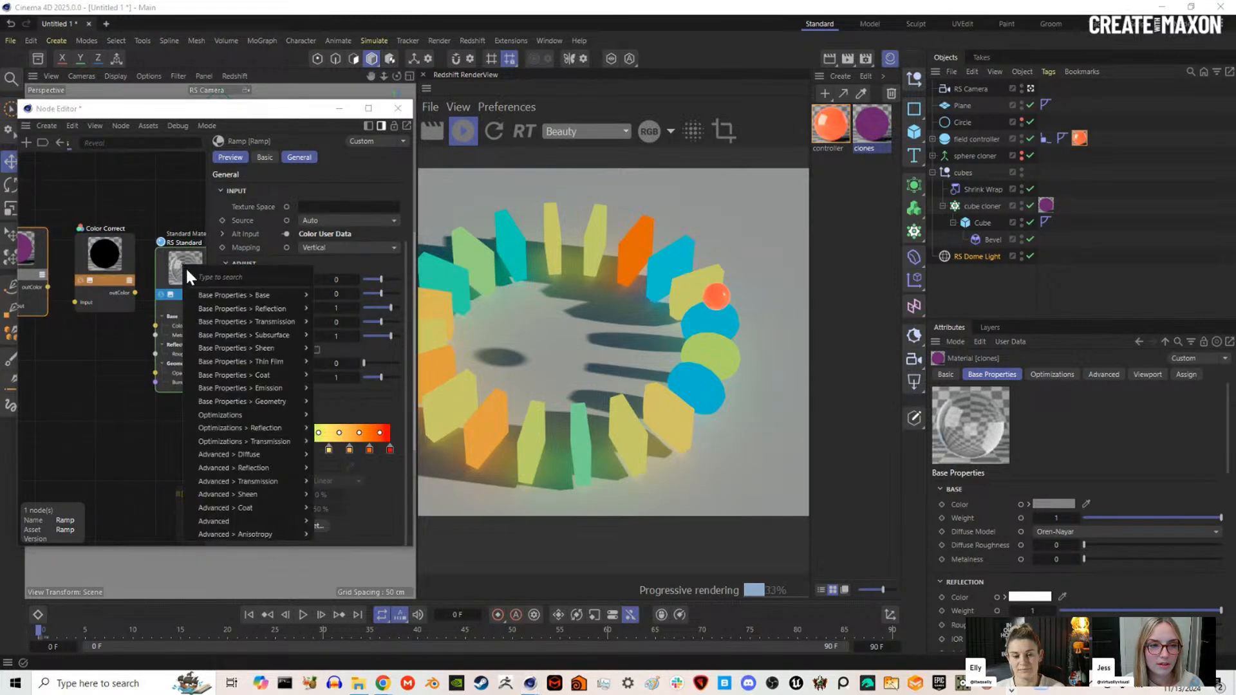
mouse_move(250, 320)
left_click(371, 326)
Step: Turn off the Ramp node's solo preview so the render uses the complete clones material
middle_click_drag(126, 305, 71, 315)
left_click(67, 268)
scroll(122, 312, "down", 3)
mouse_move(414, 348)
left_mouse_down()
mouse_move(400, 348)
mouse_move(413, 350)
left_mouse_up()
middle_click_drag(19, 293, 64, 292)
left_click(71, 289)
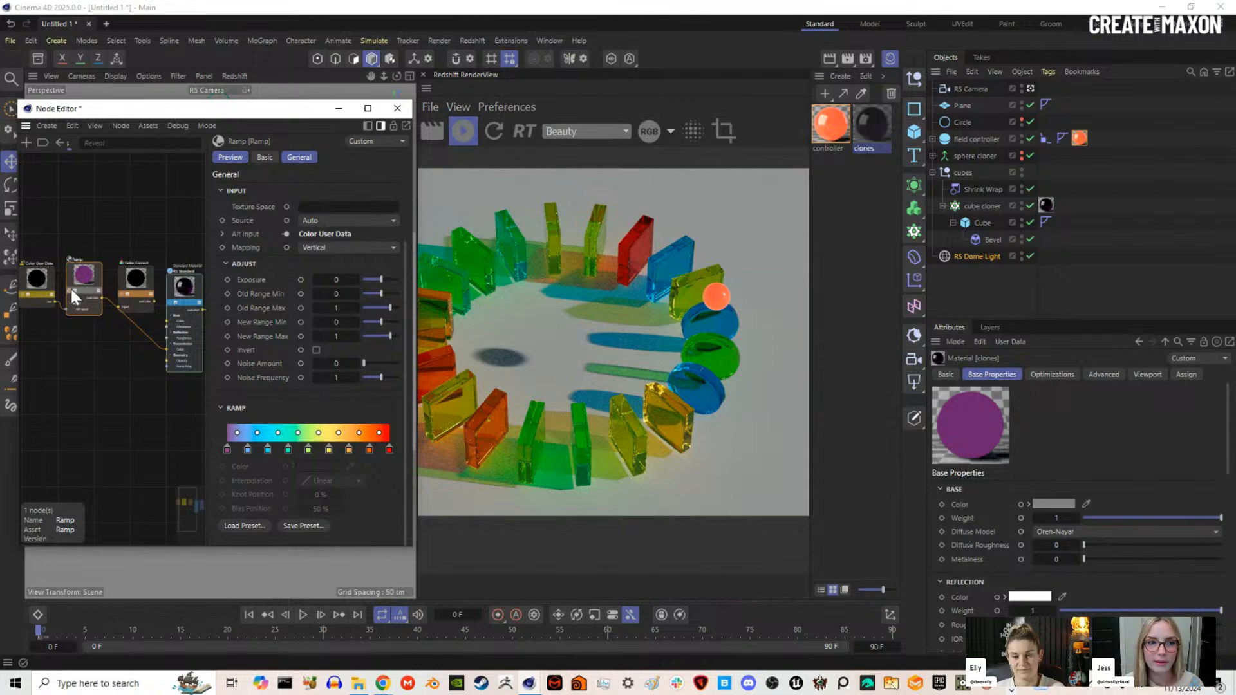
left_click(71, 289)
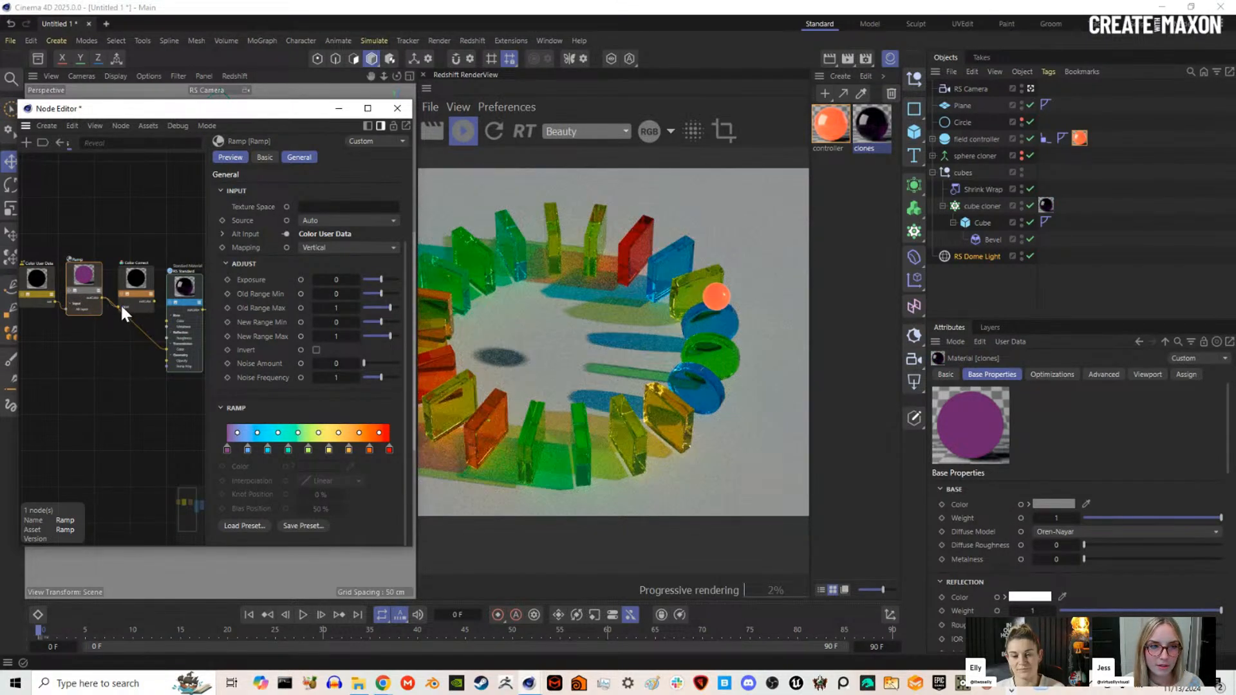
Step: Set the Color Correct node's gamma to 2.676 and connect its output color to the RS Standard node's transmission color
left_click(138, 278)
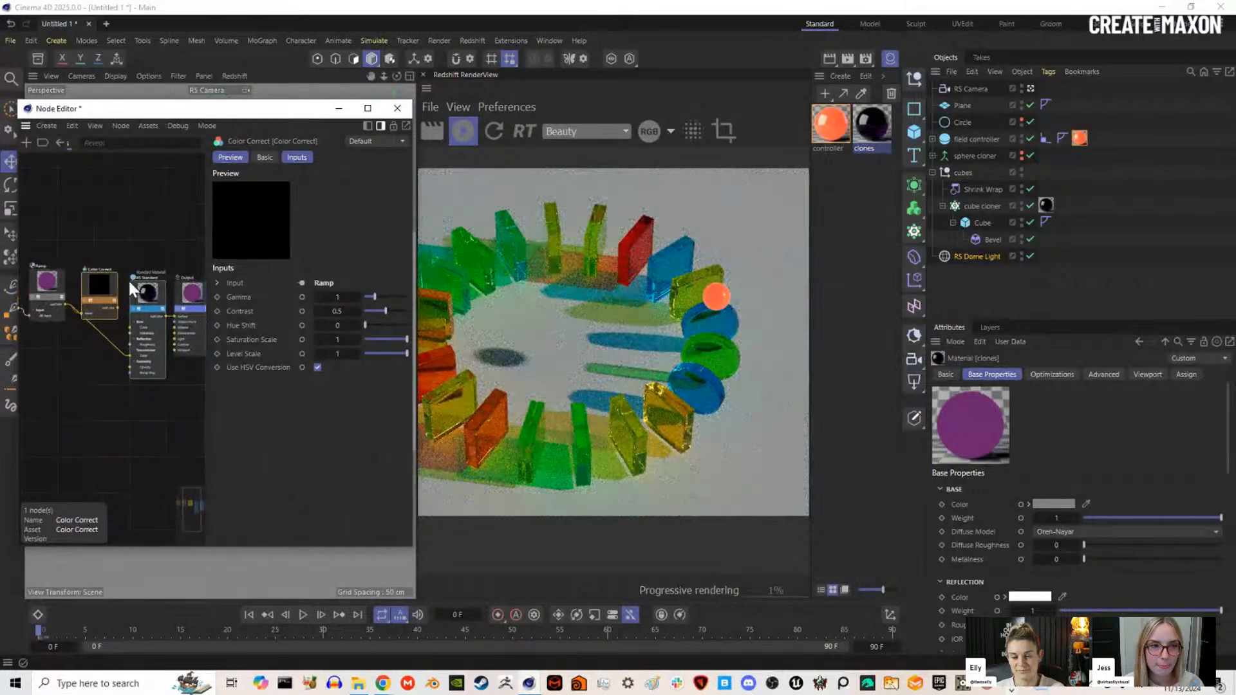
scroll(119, 283, "up", 4)
left_click_drag(377, 296, 393, 295)
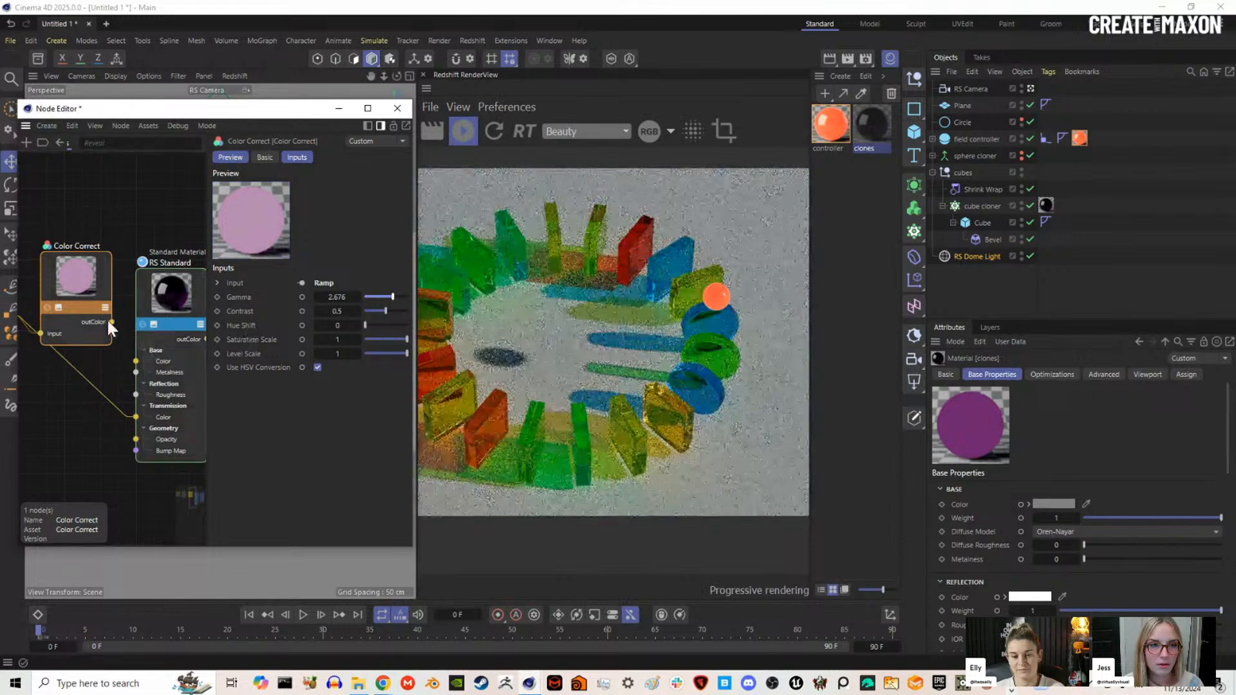
left_click_drag(110, 319, 141, 416)
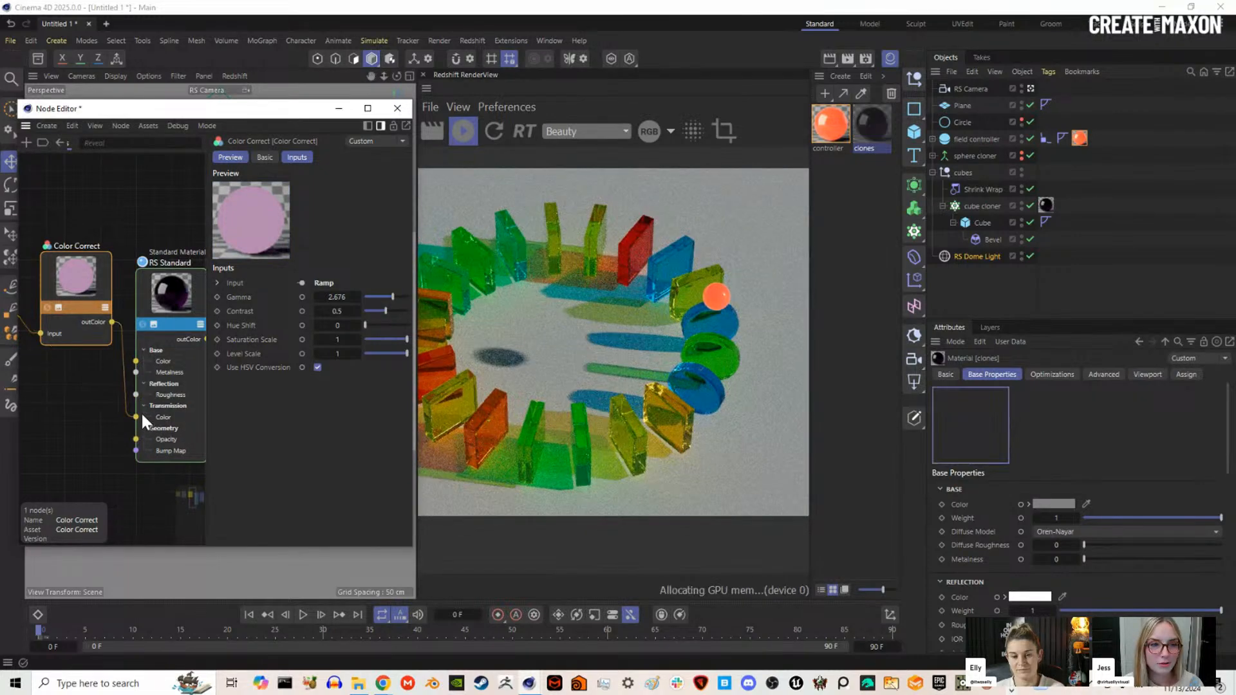
scroll(119, 306, "down", 2)
left_click_drag(89, 281, 75, 283)
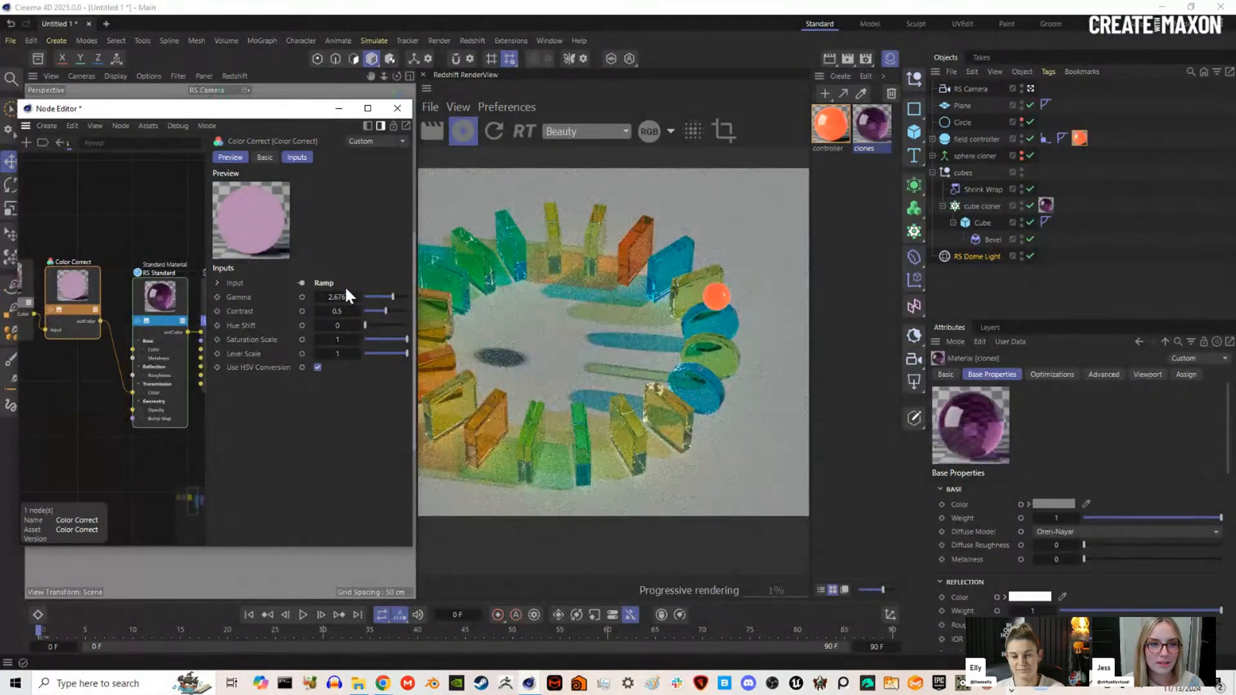
Step: Raise the Color Correct node's gamma to 3.264 and set its saturation scale to 0.772
left_click_drag(400, 295, 398, 341)
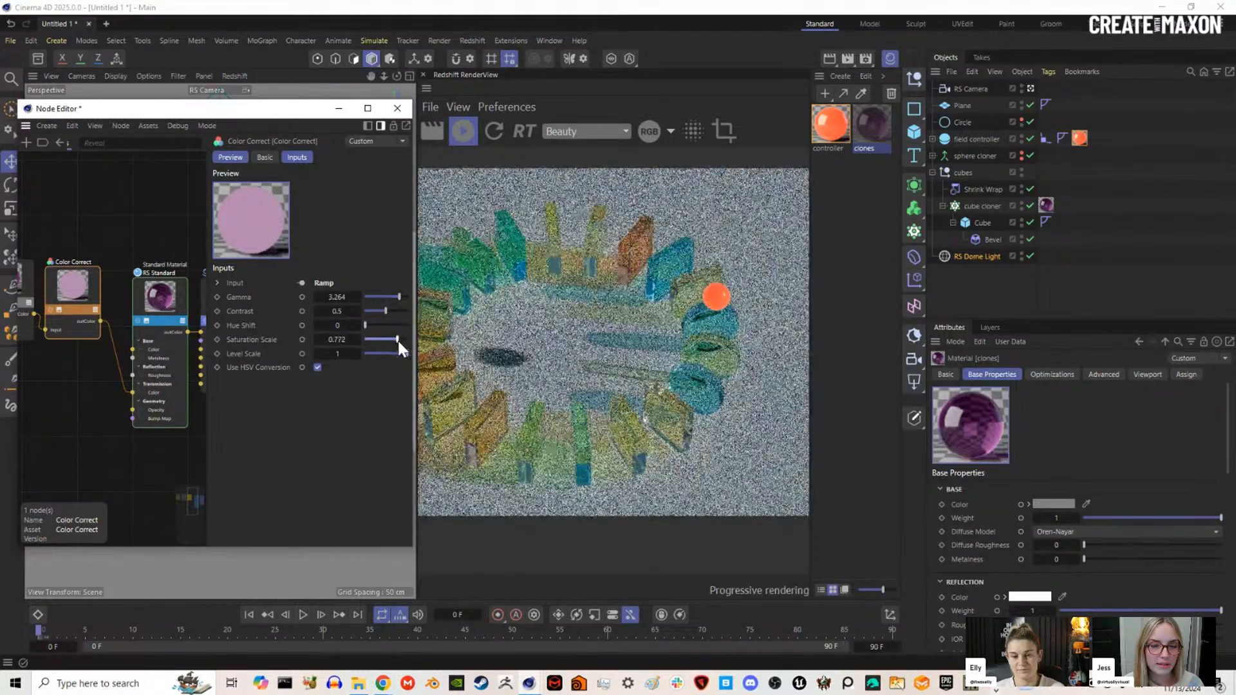
scroll(161, 362, "down", 2)
left_click_drag(417, 336, 427, 334)
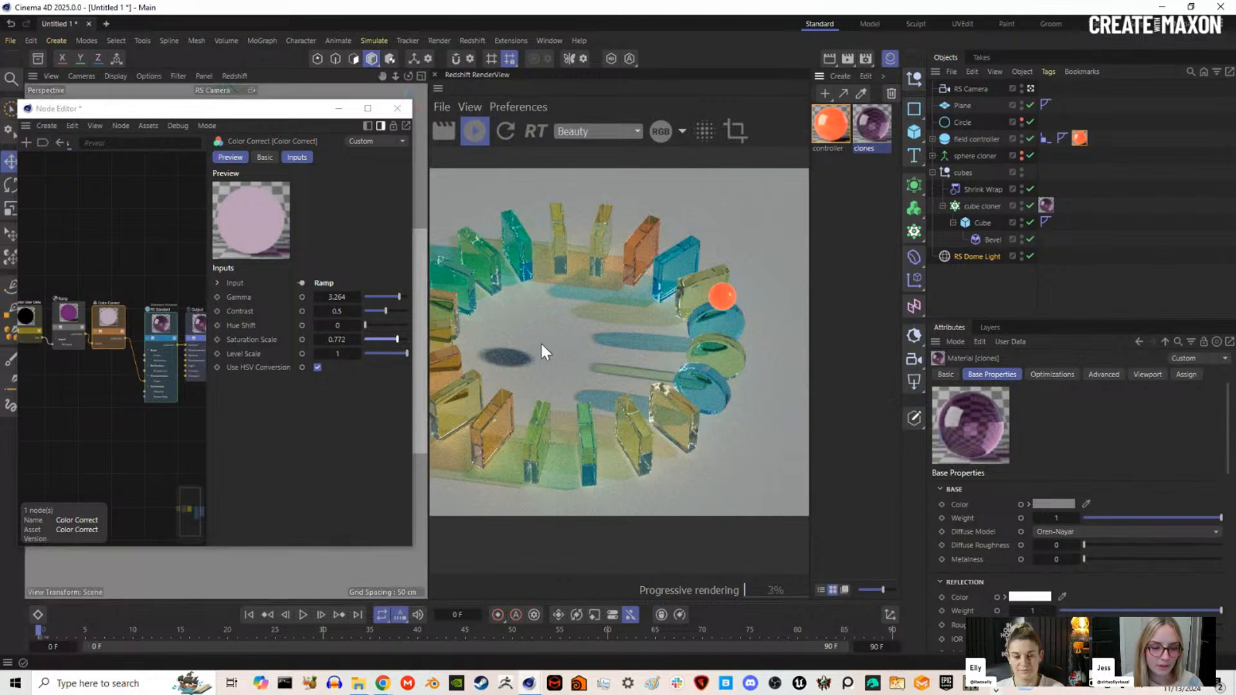
Step: Turn off the Ramp's solo preview, set the Color Correct gamma to 2.852, and close the Node Editor
middle_click_drag(535, 353, 590, 353)
middle_click_drag(71, 332, 94, 333)
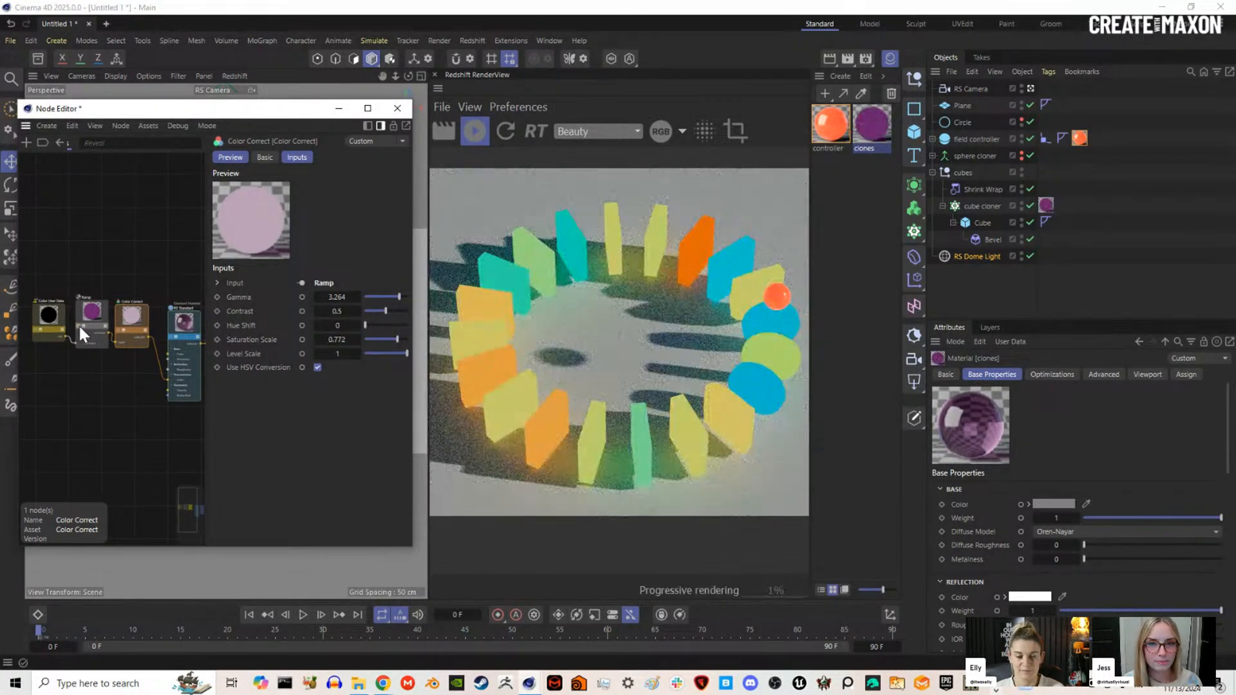
left_click(79, 326)
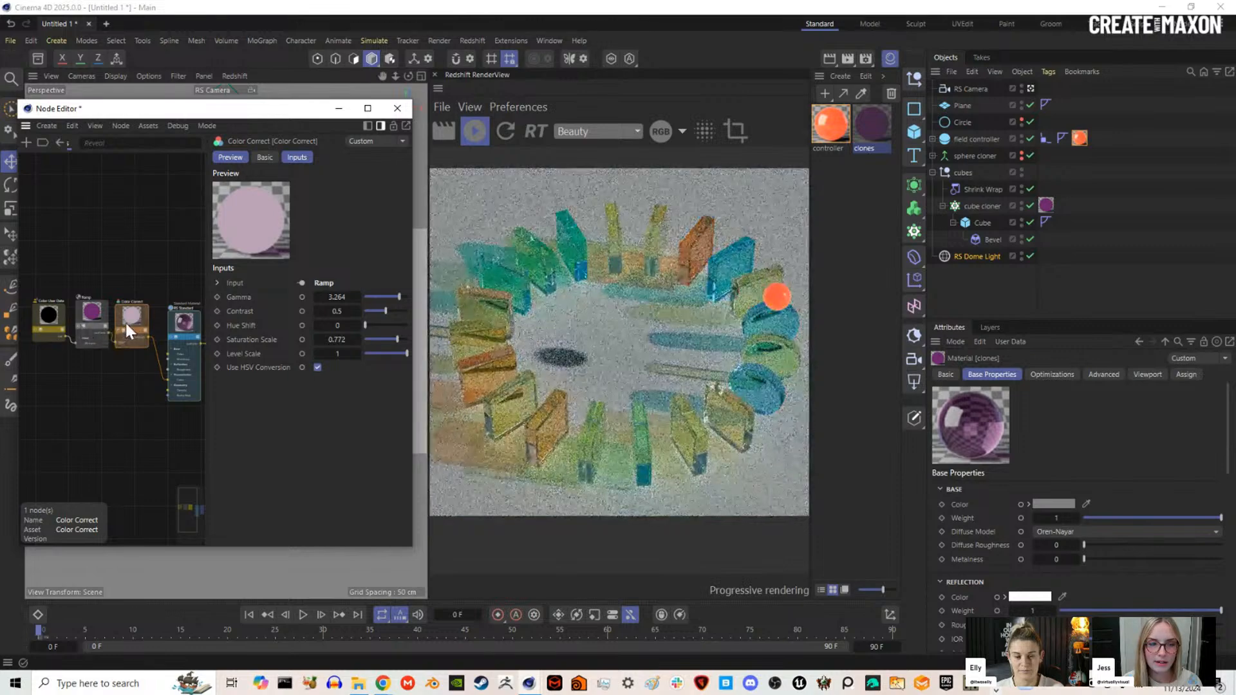
left_click_drag(398, 296, 395, 297)
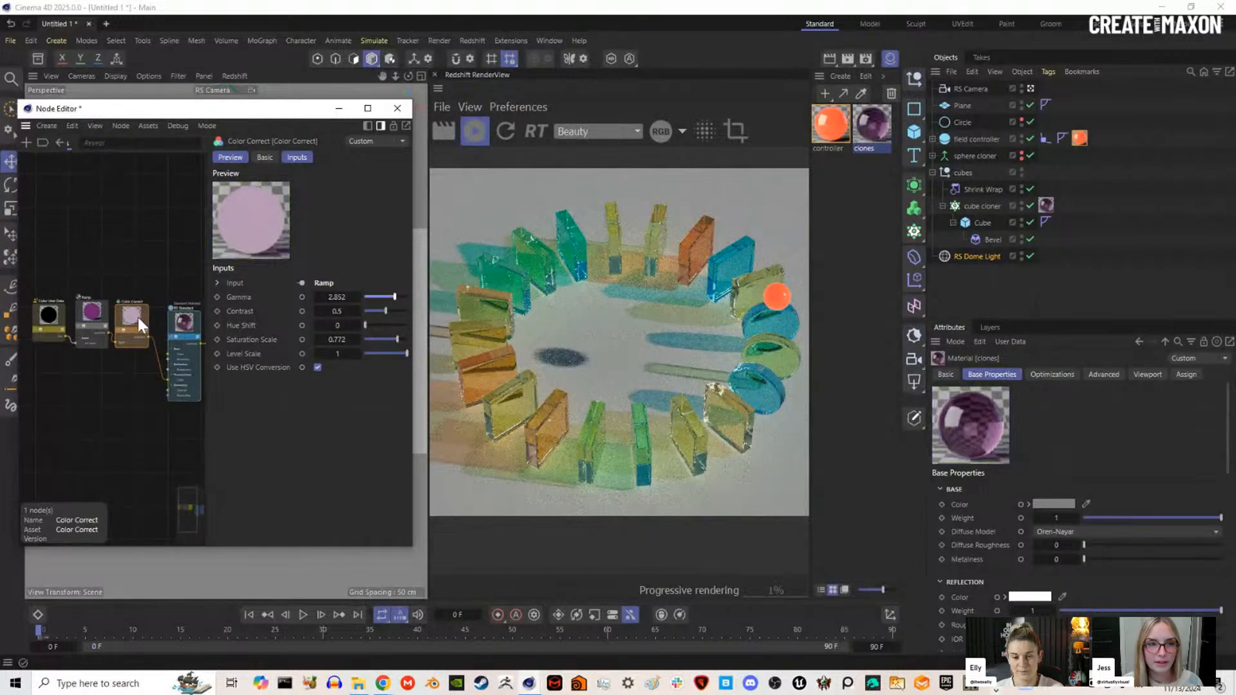
left_click_drag(134, 315, 138, 321)
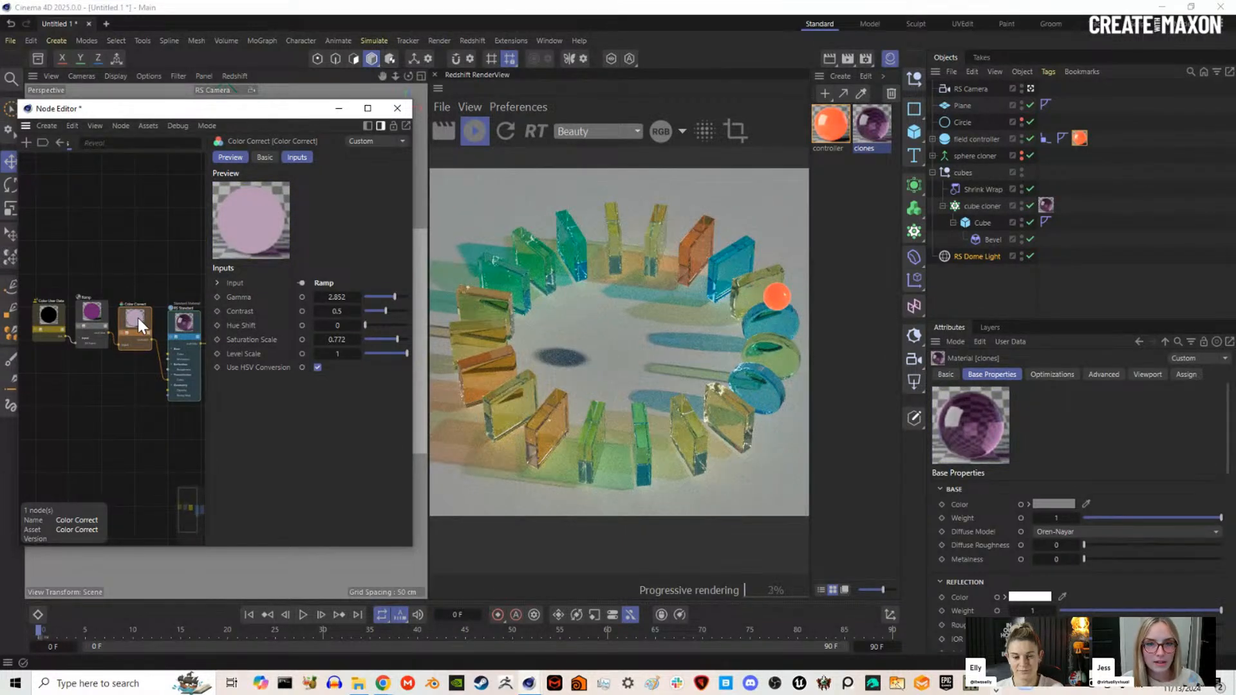
middle_click_drag(138, 318, 127, 312)
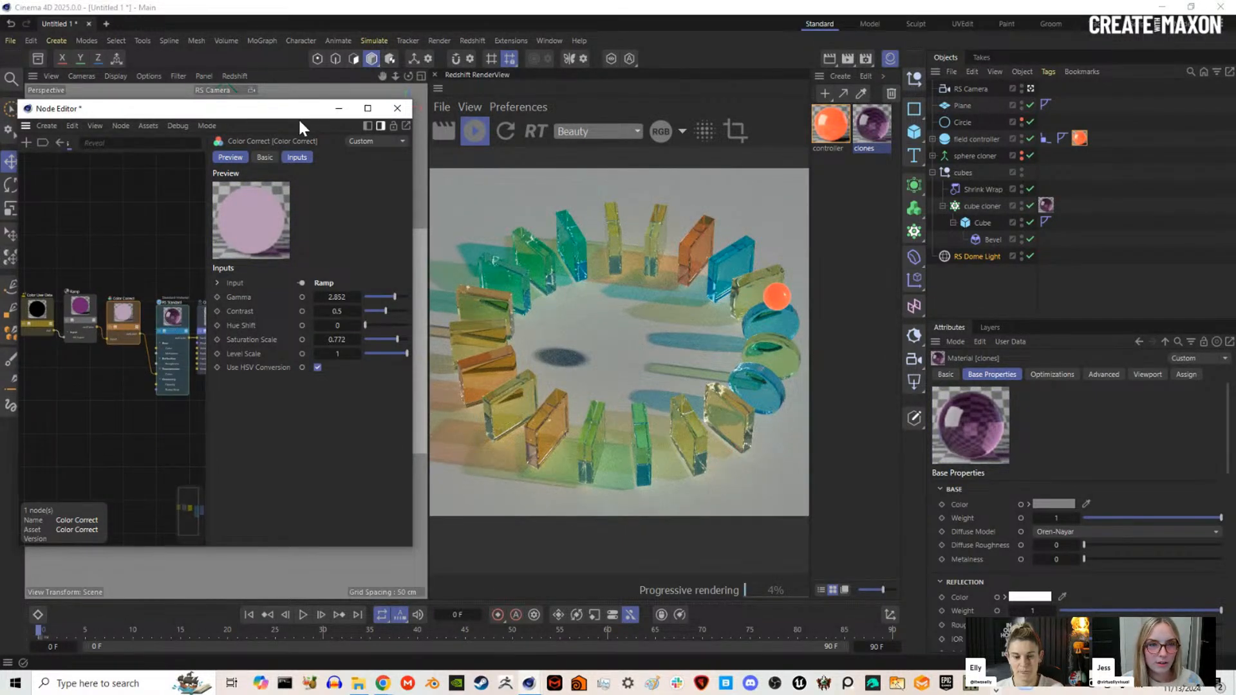
left_click(409, 111)
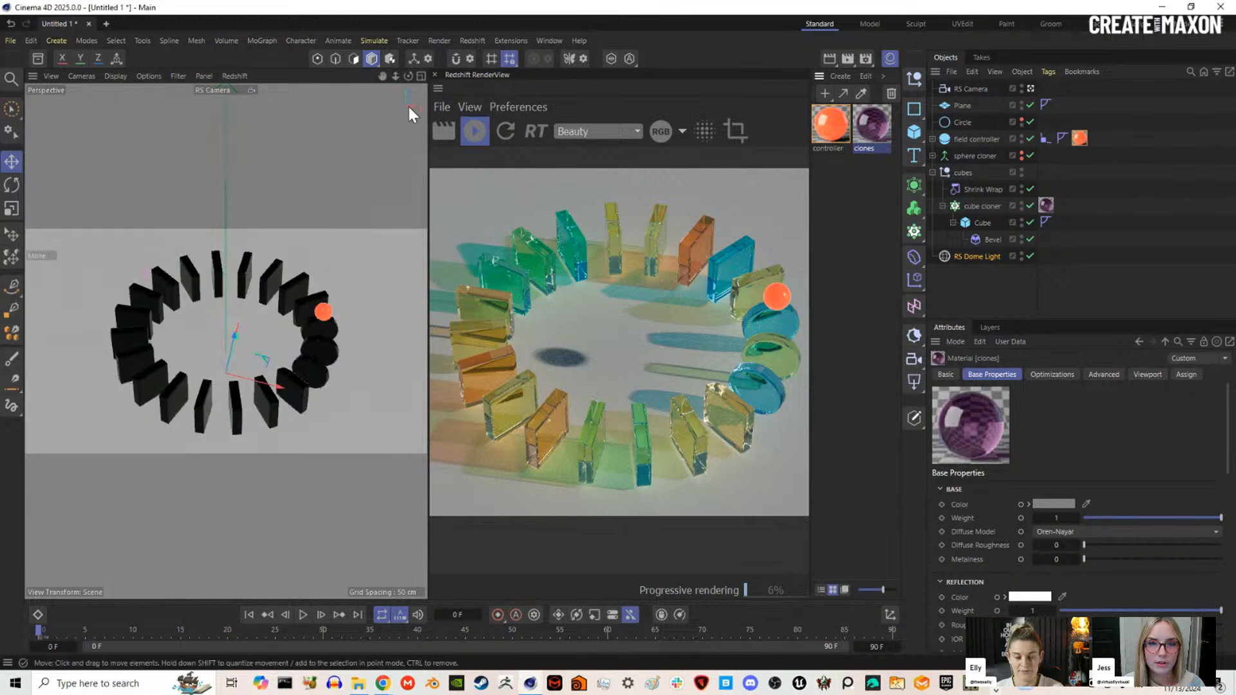
Step: Review the controller material's base and emission settings, and hide the Material Manager to enlarge the render view
left_click(891, 56)
left_click(891, 60)
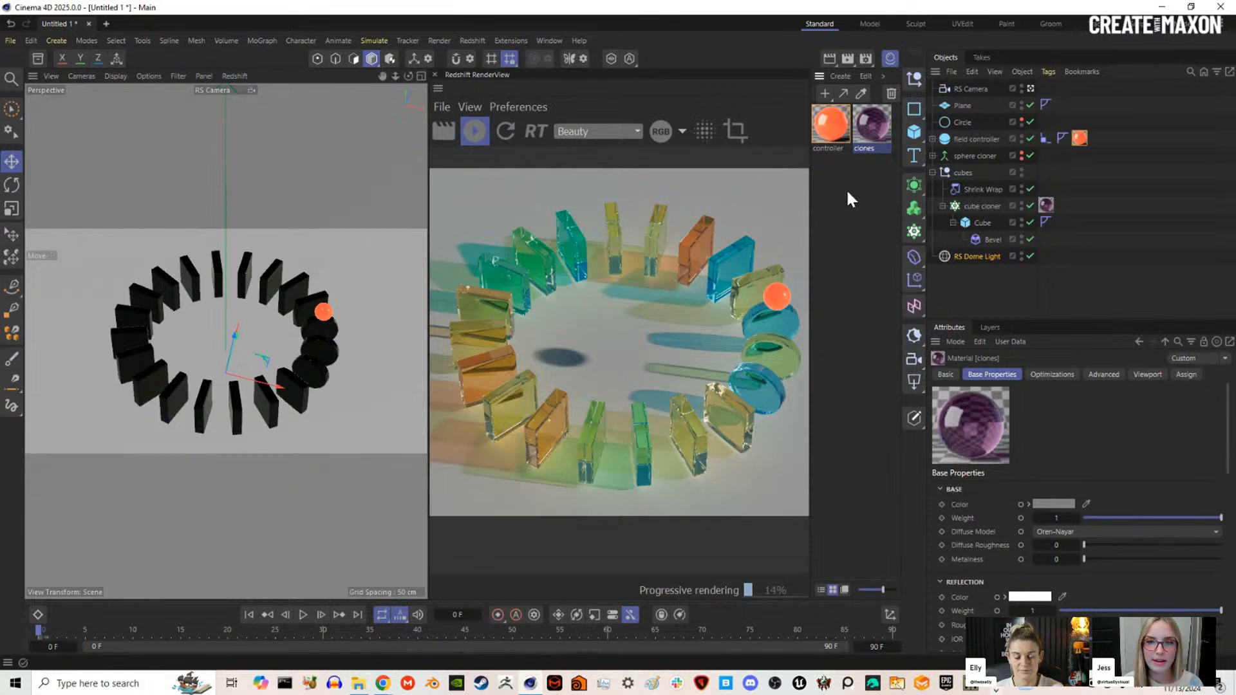
left_click(833, 119)
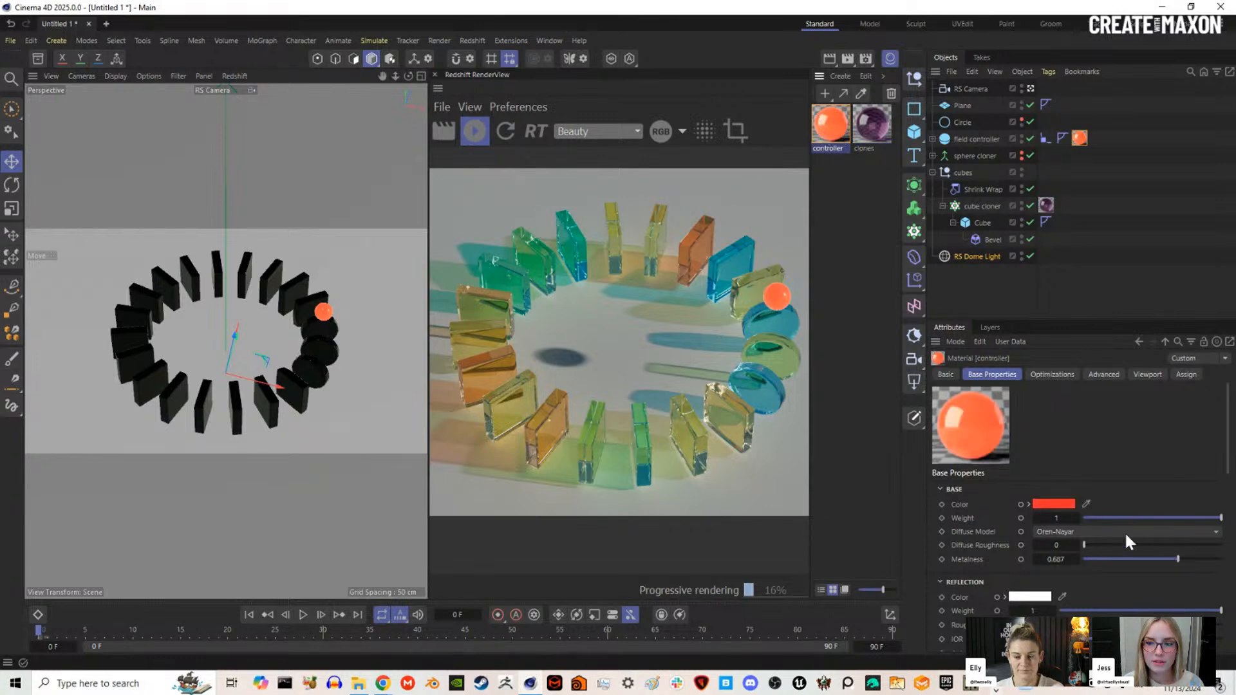
scroll(985, 596, "down", 5)
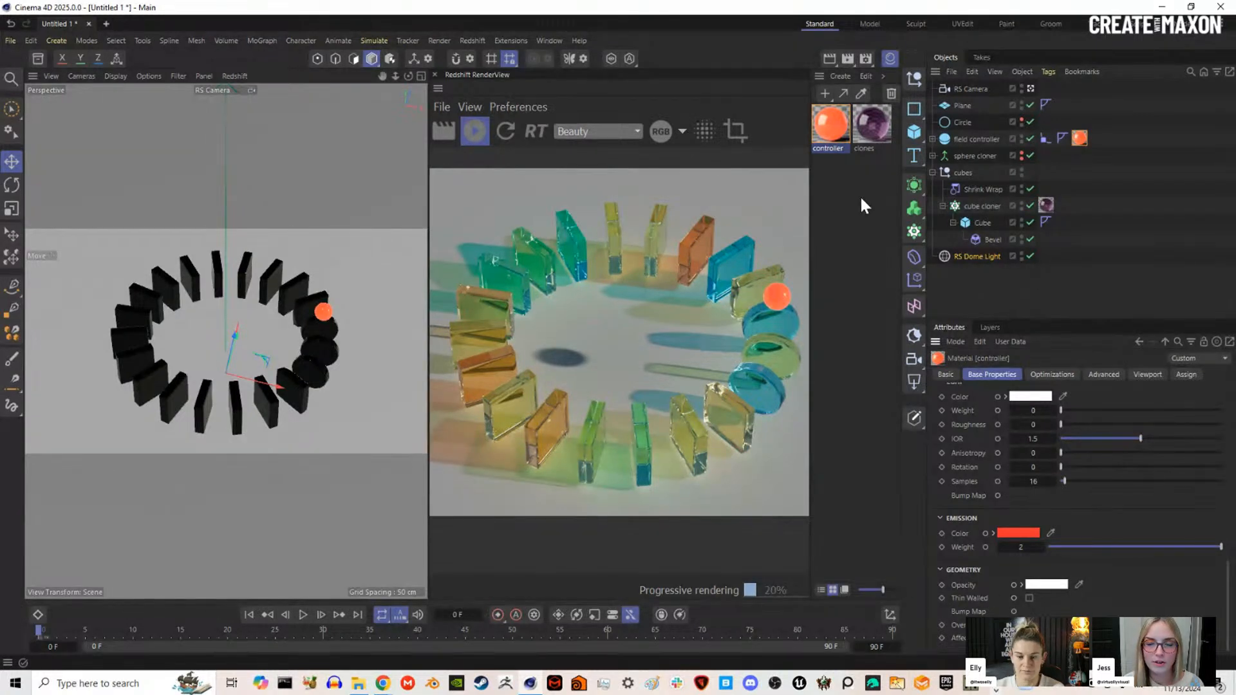
left_click(893, 57)
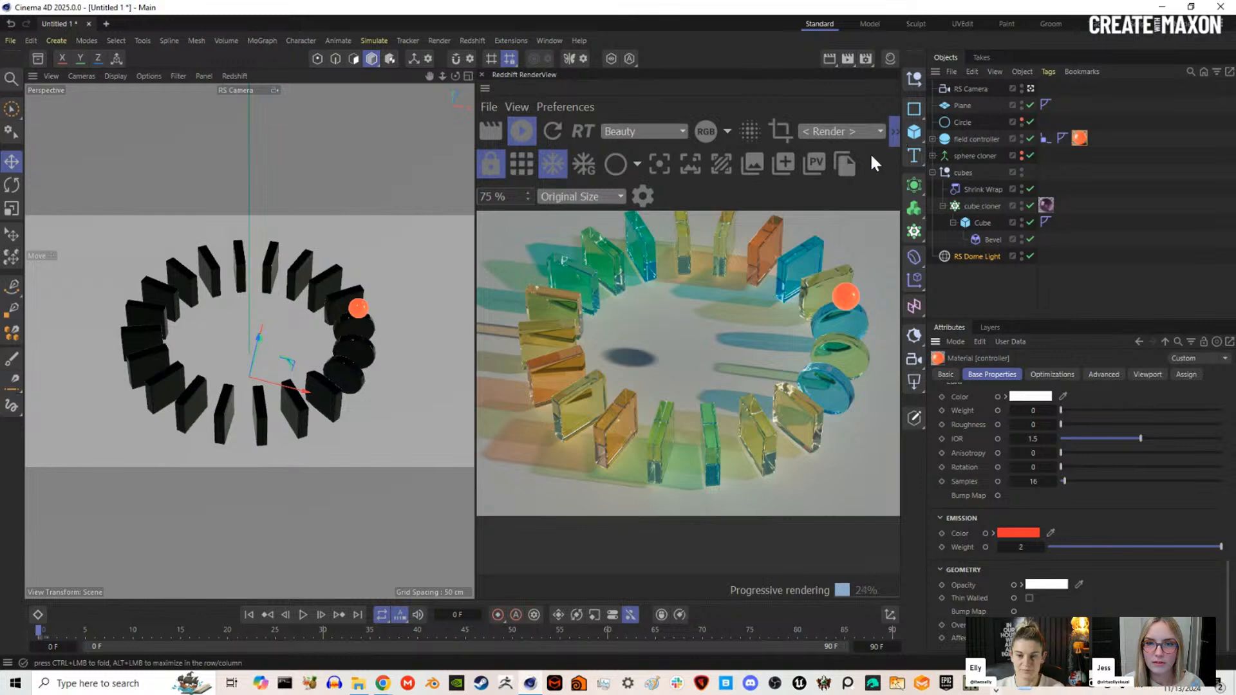
Step: Try the Bloom post effect in the Redshift RenderView settings and close those settings again
left_click(642, 196)
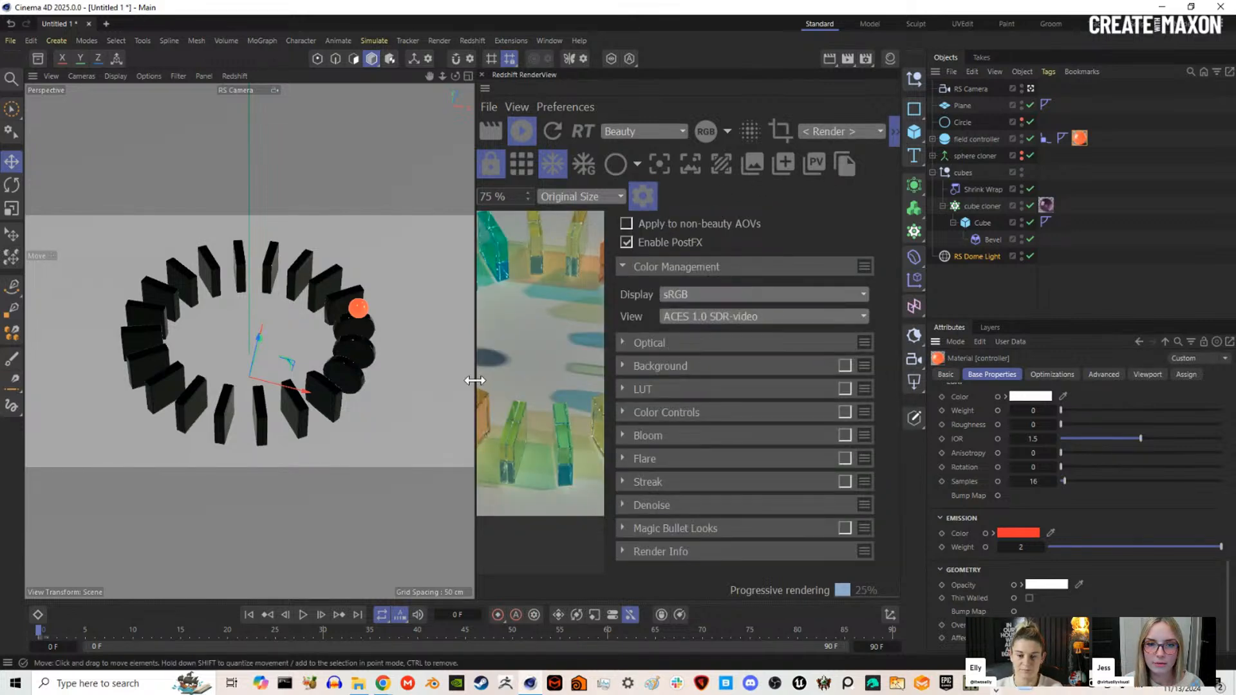
left_click_drag(475, 389, 186, 389)
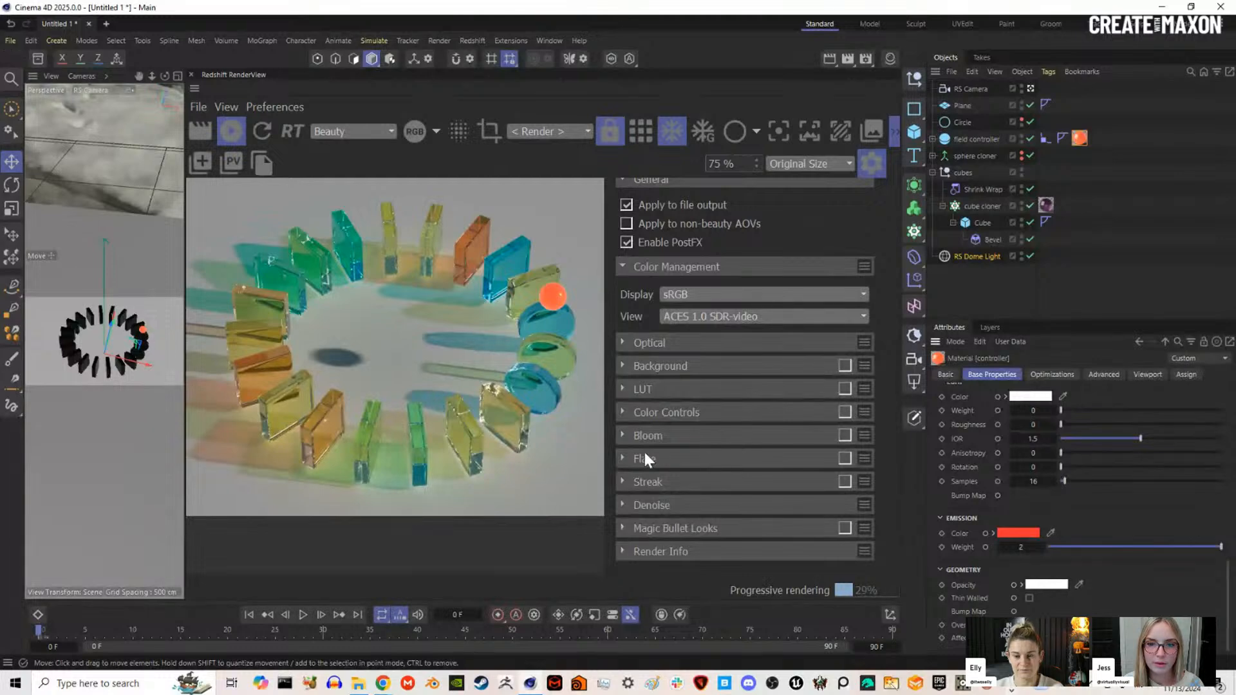
left_click(844, 435)
left_click(844, 436)
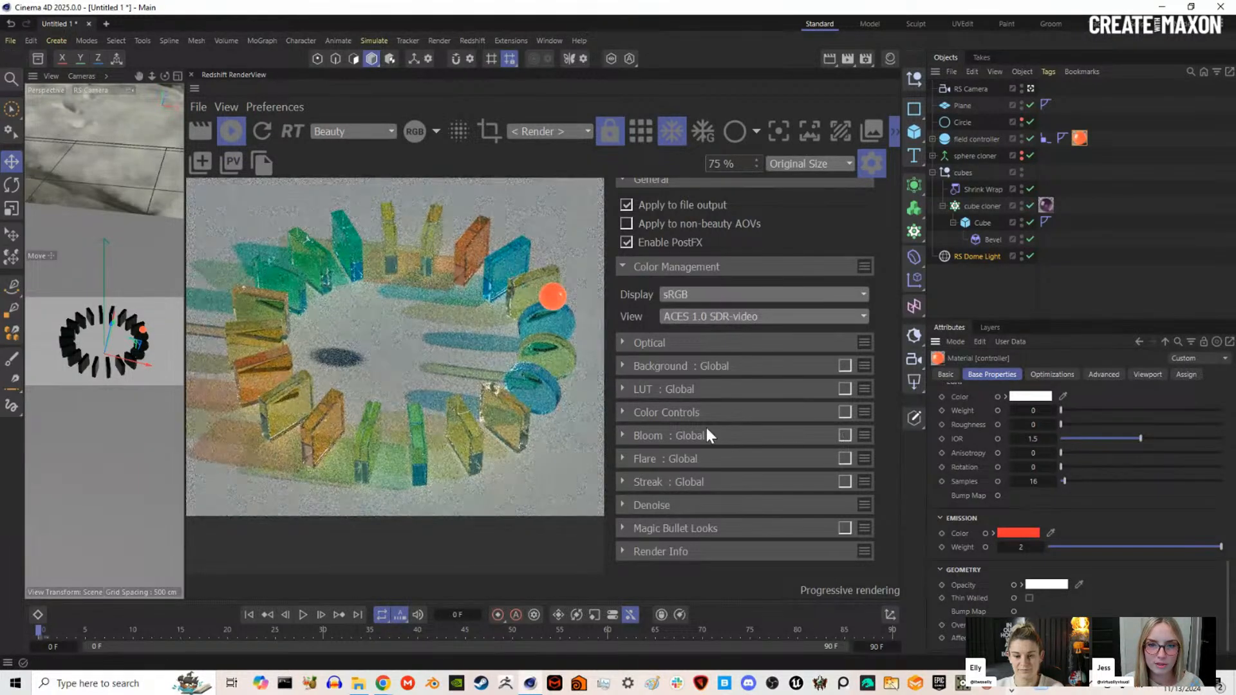
left_click(879, 171)
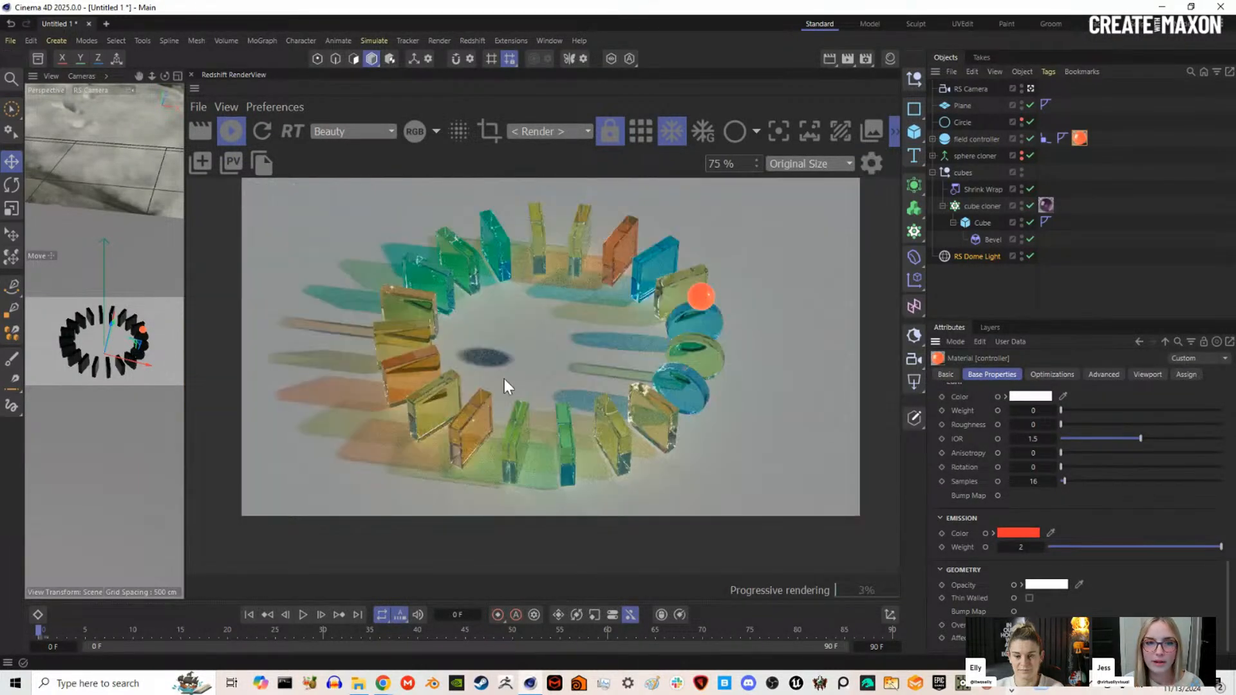
Step: Fit the whole image in the render view, set the dome light's intensity to 1.5, and shift the camera framing slightly
left_click_drag(188, 384, 422, 390)
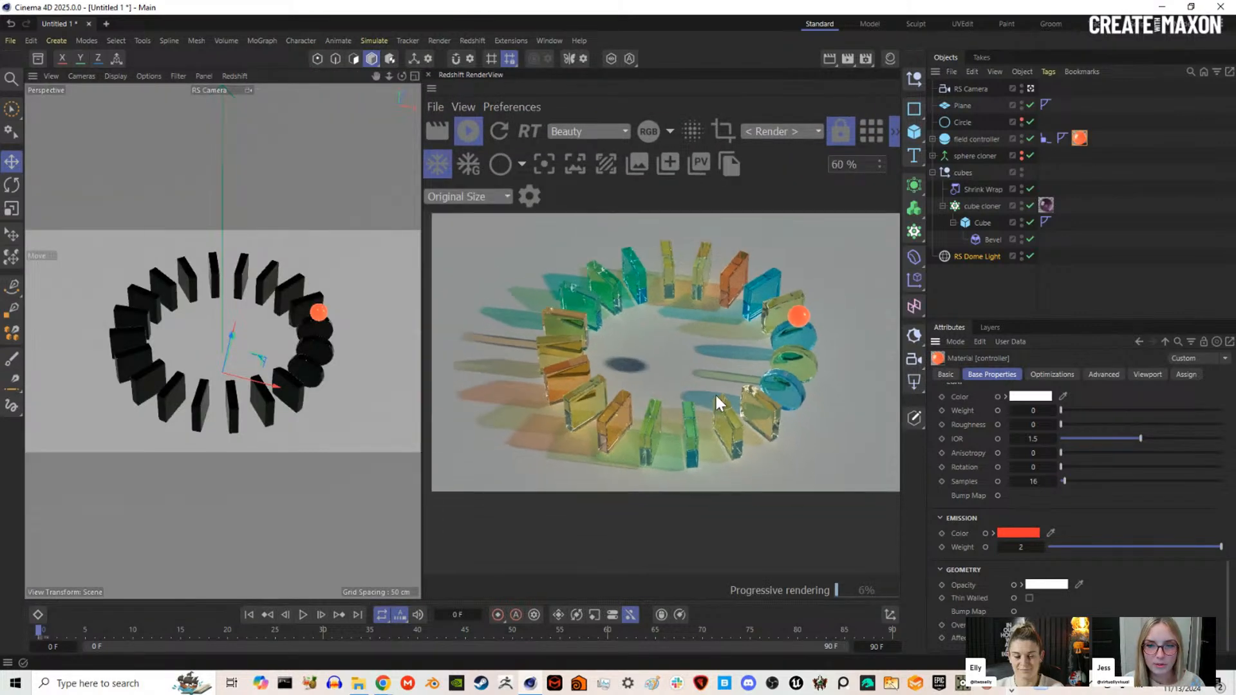
scroll(715, 393, "down", 2)
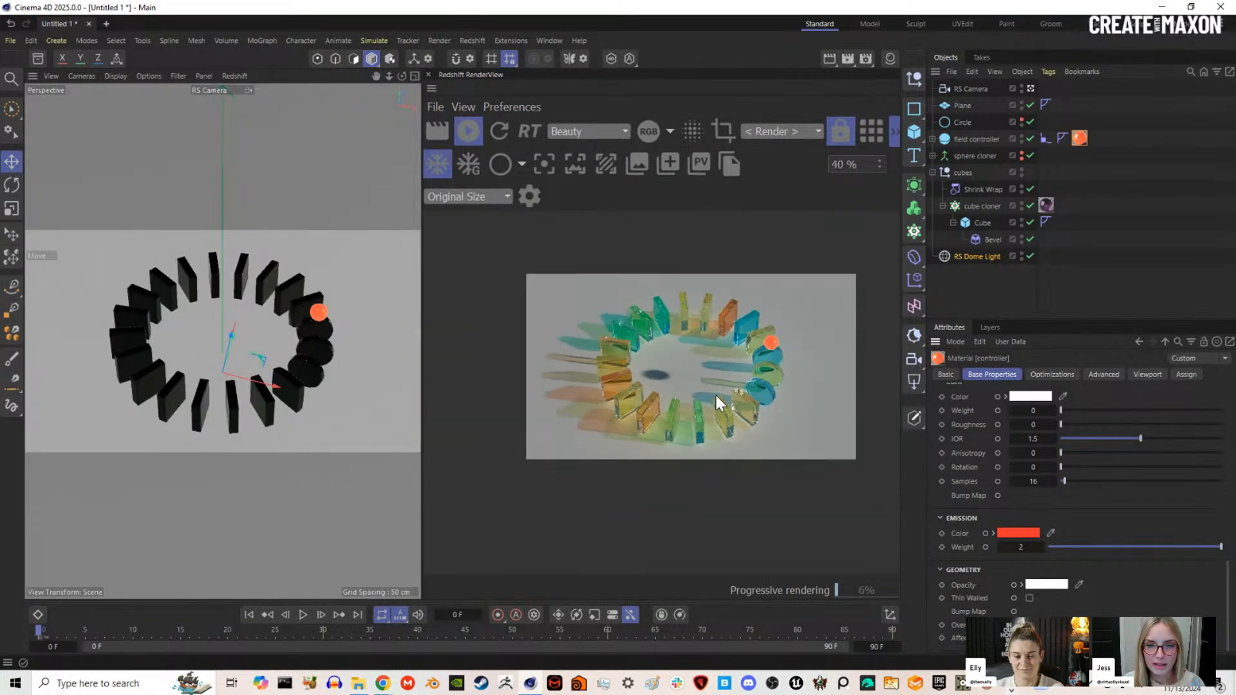
left_click(974, 256)
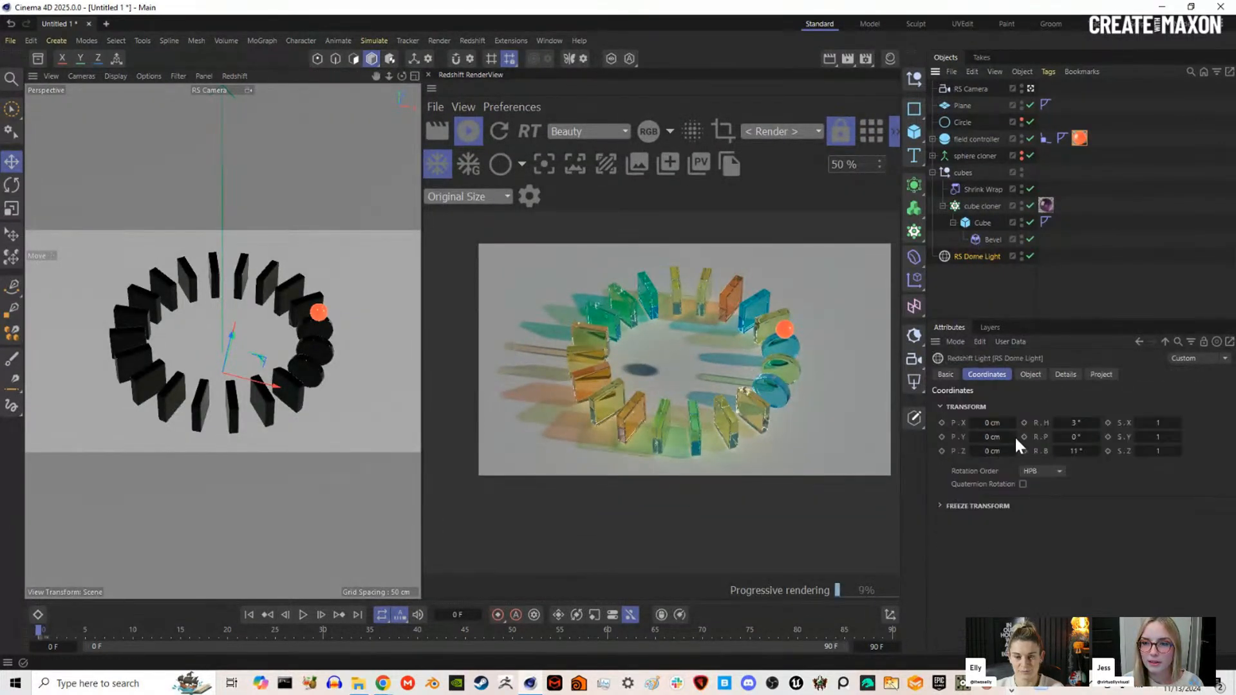
left_click(1029, 374)
left_click(1035, 474)
type("1.5")
key("Return")
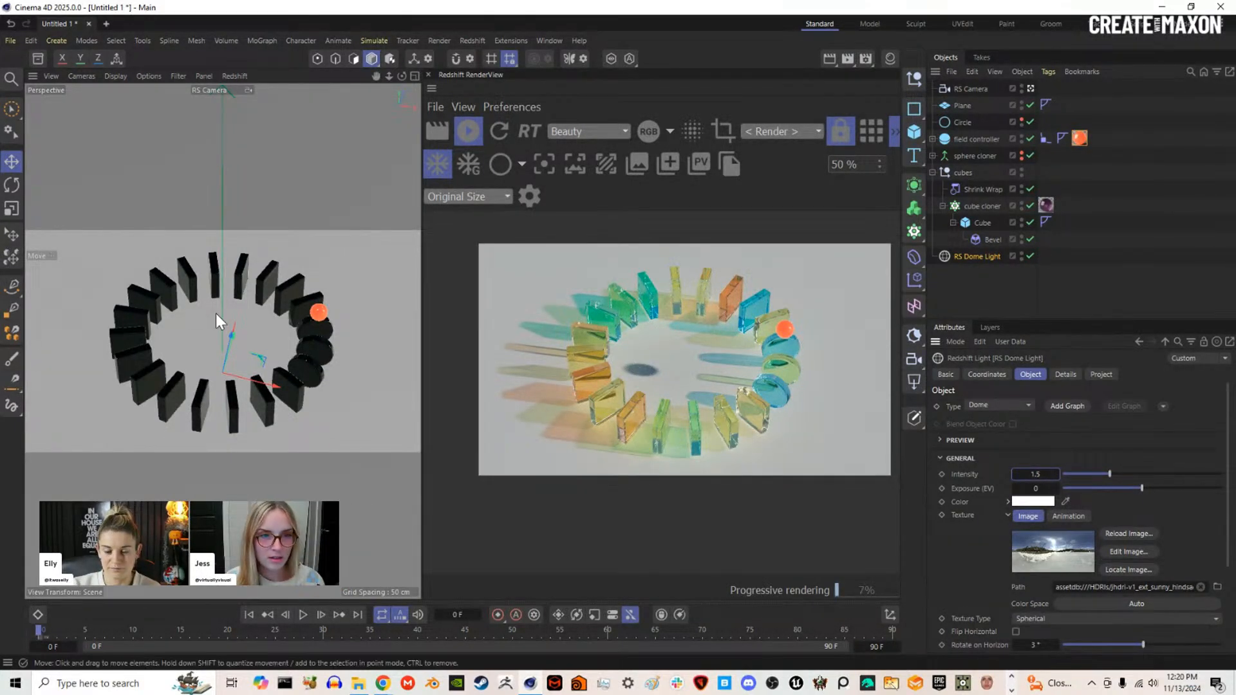
middle_click_drag(217, 314, 208, 314, "alt")
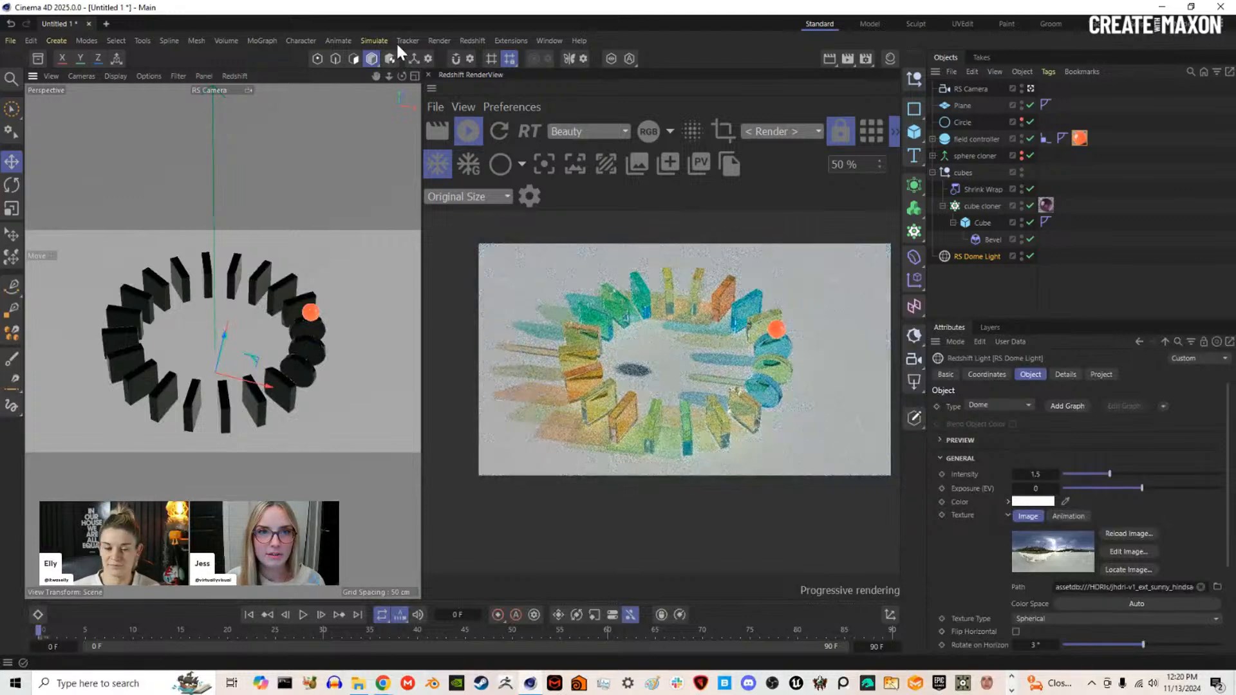
Step: Switch the Redshift render settings to Advanced mode, show the Caustics options, and close the settings window
left_click(440, 40)
left_click(486, 273)
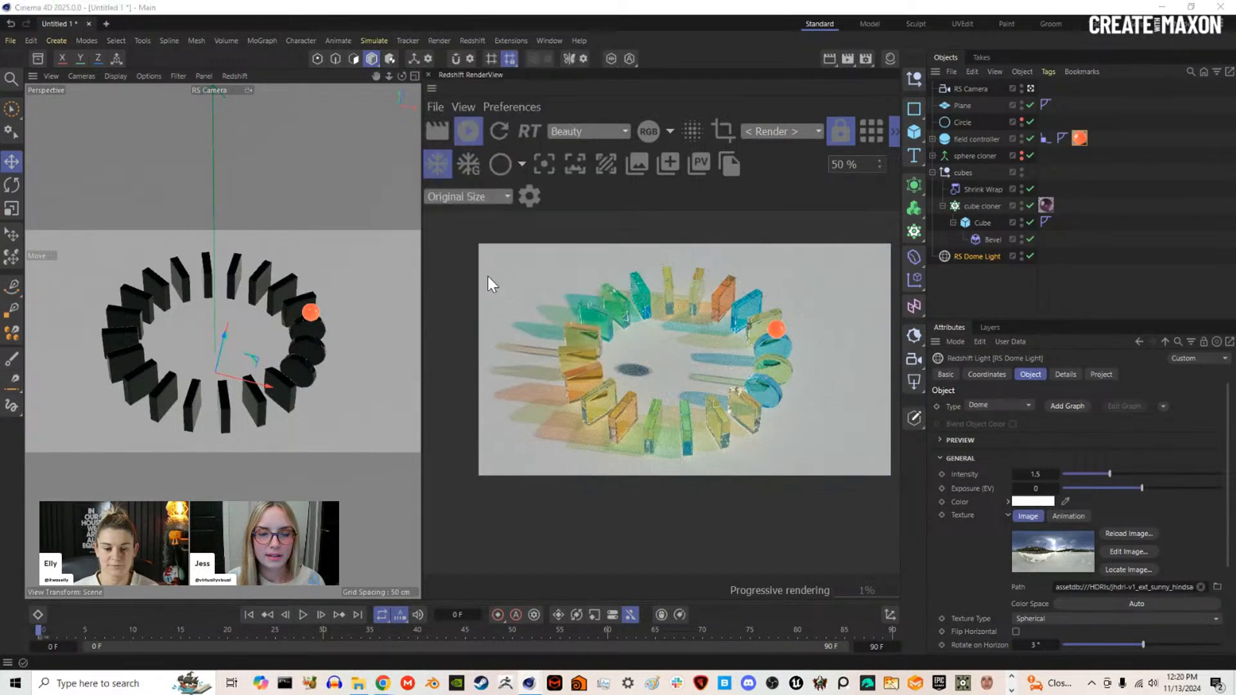
left_click(529, 387)
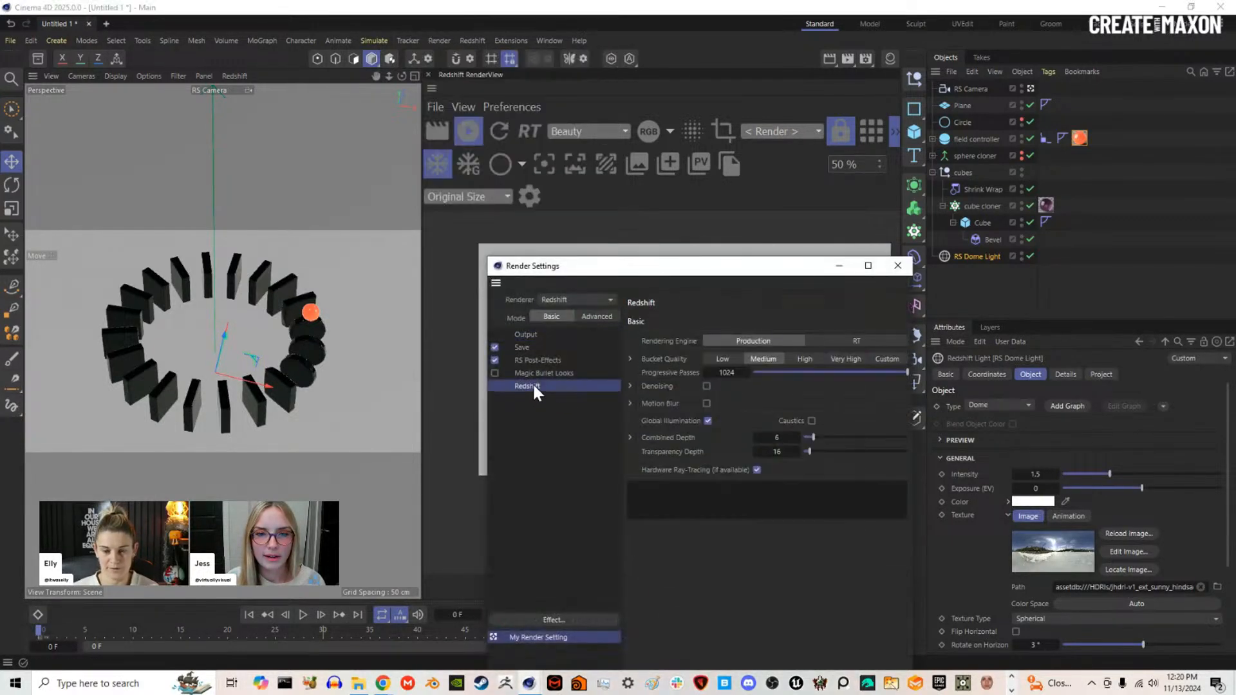
left_click(609, 311)
left_click_drag(731, 272, 270, 123)
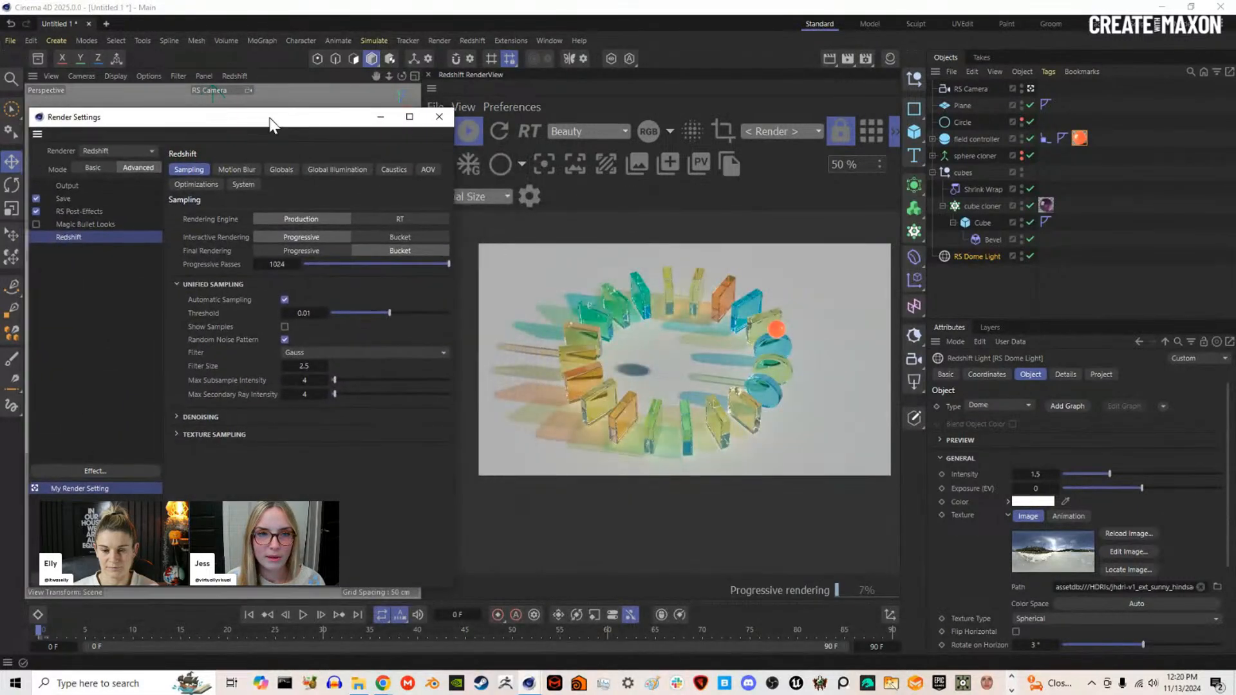
left_click(394, 170)
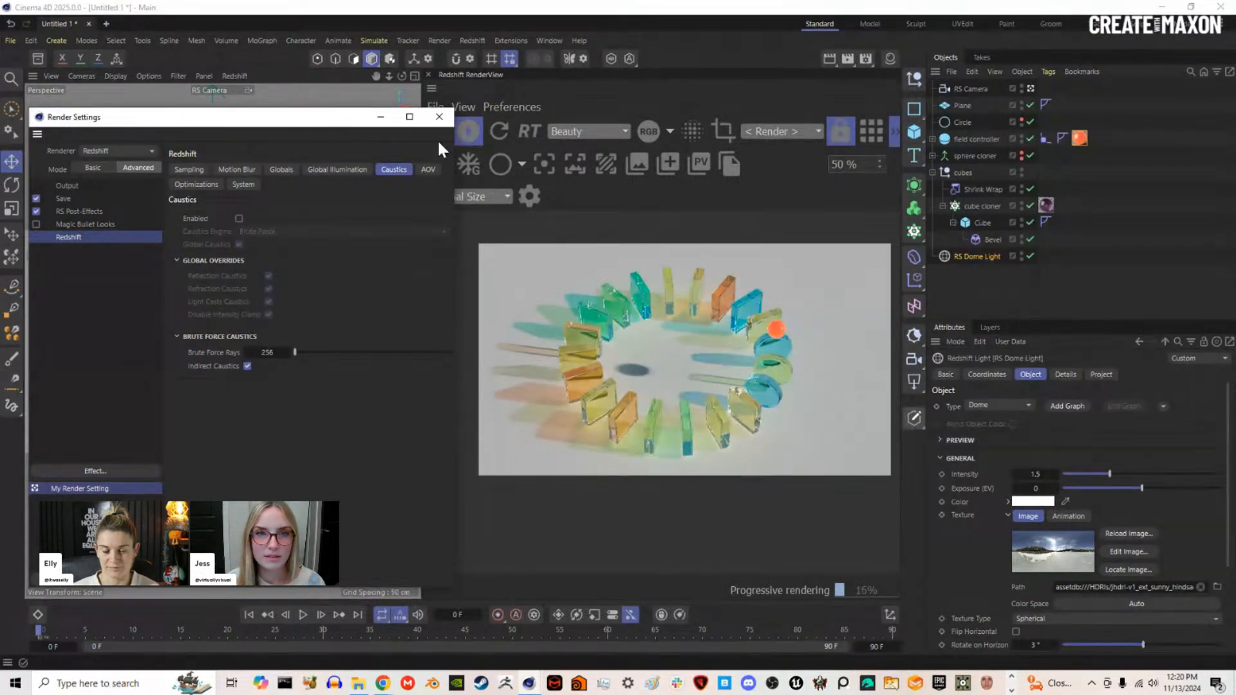
left_click(438, 117)
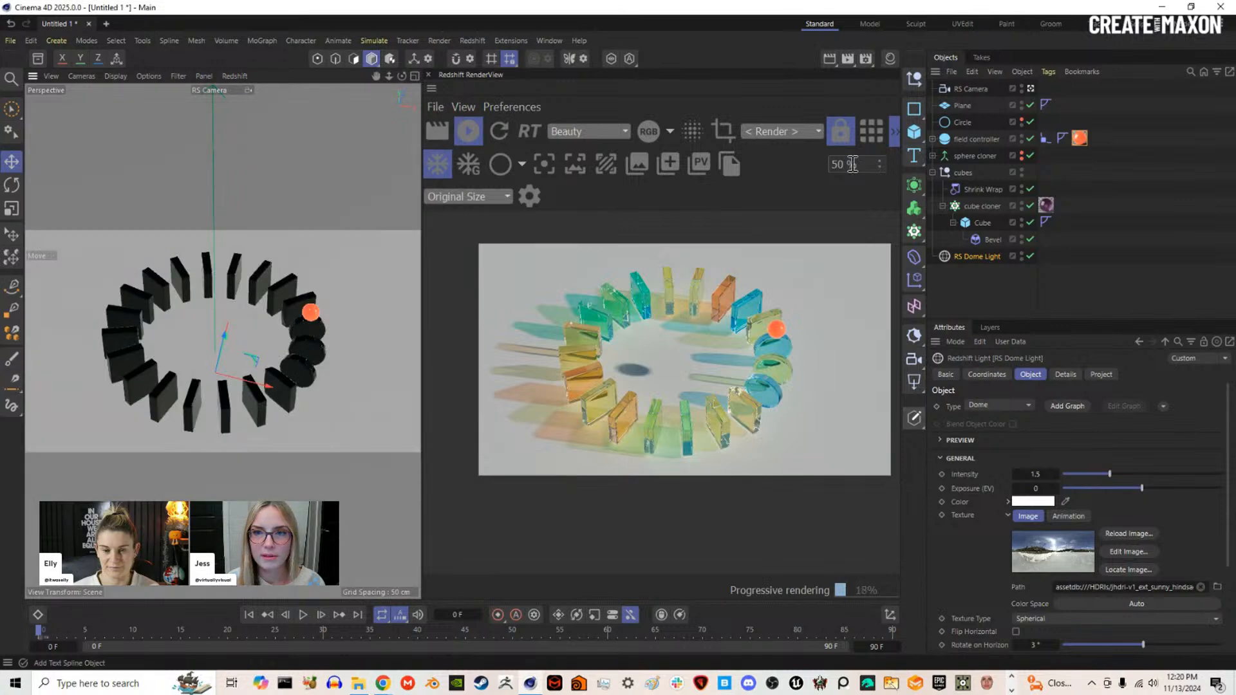
Step: Store a snapshot of the current render without caustics and hide the snapshot strip
left_click(668, 165)
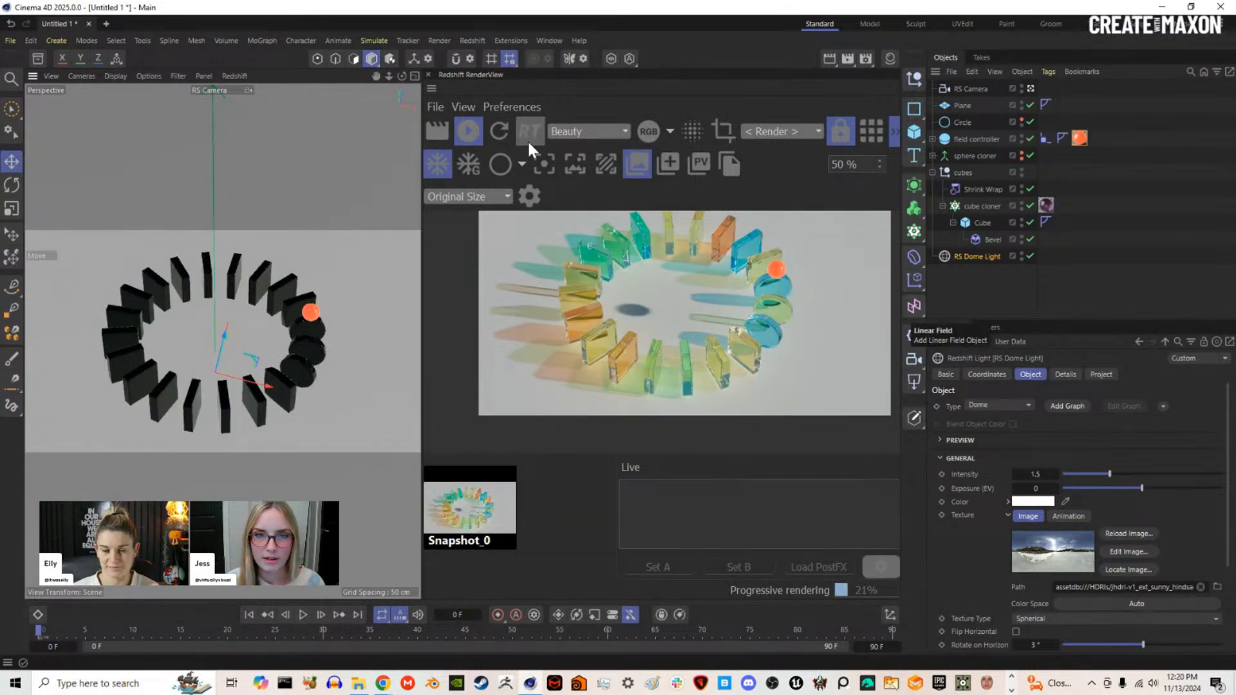
left_click(464, 133)
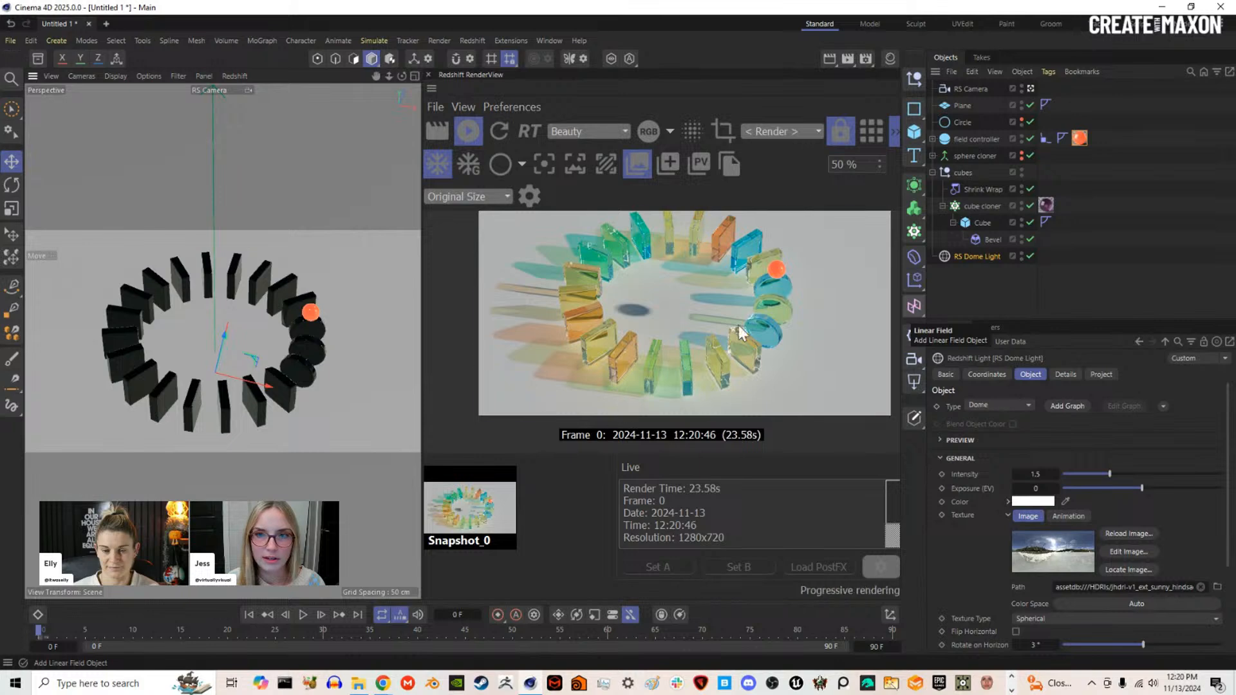
left_click(637, 165)
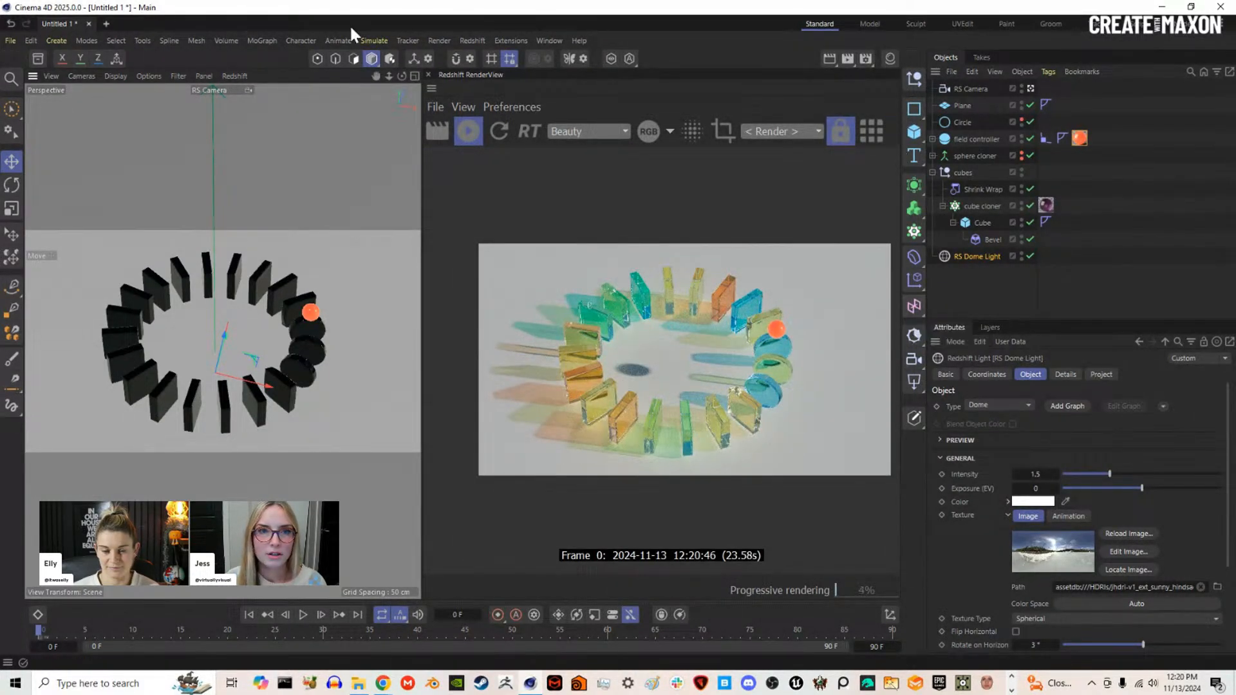
Step: Enable caustics in the Redshift render settings, keeping the settings window clear of the render preview
left_click(439, 41)
left_click(470, 272)
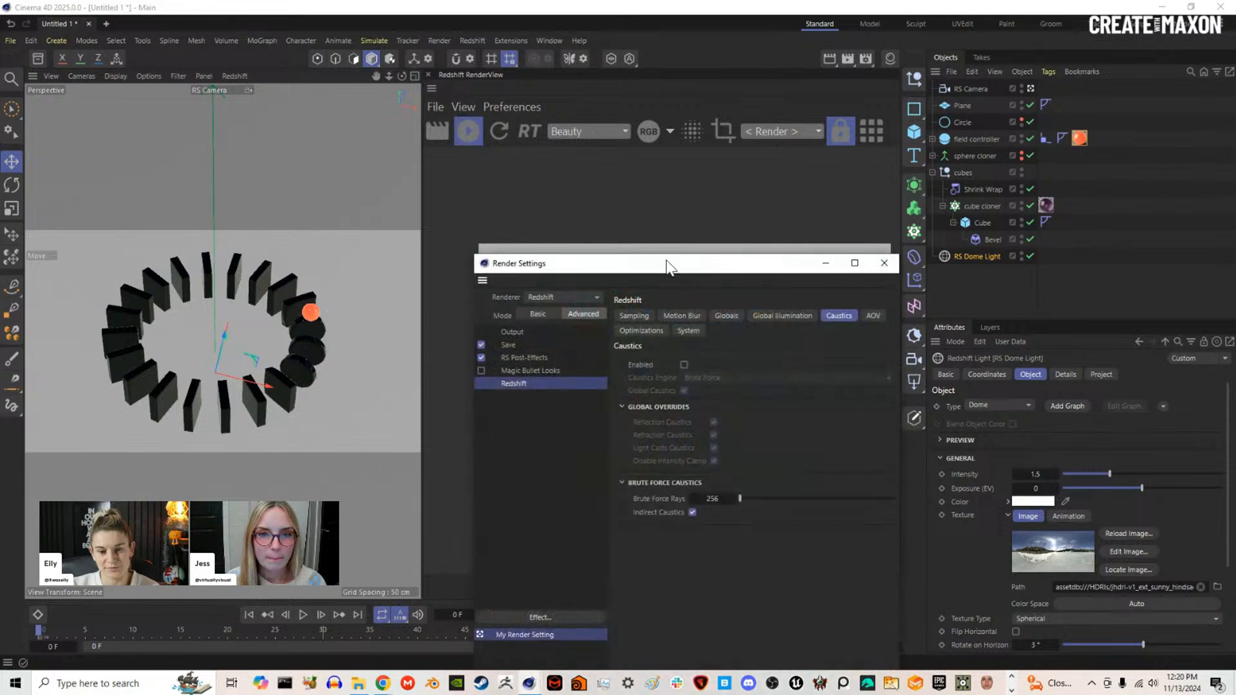
left_click_drag(670, 265, 227, 118)
left_click(240, 214)
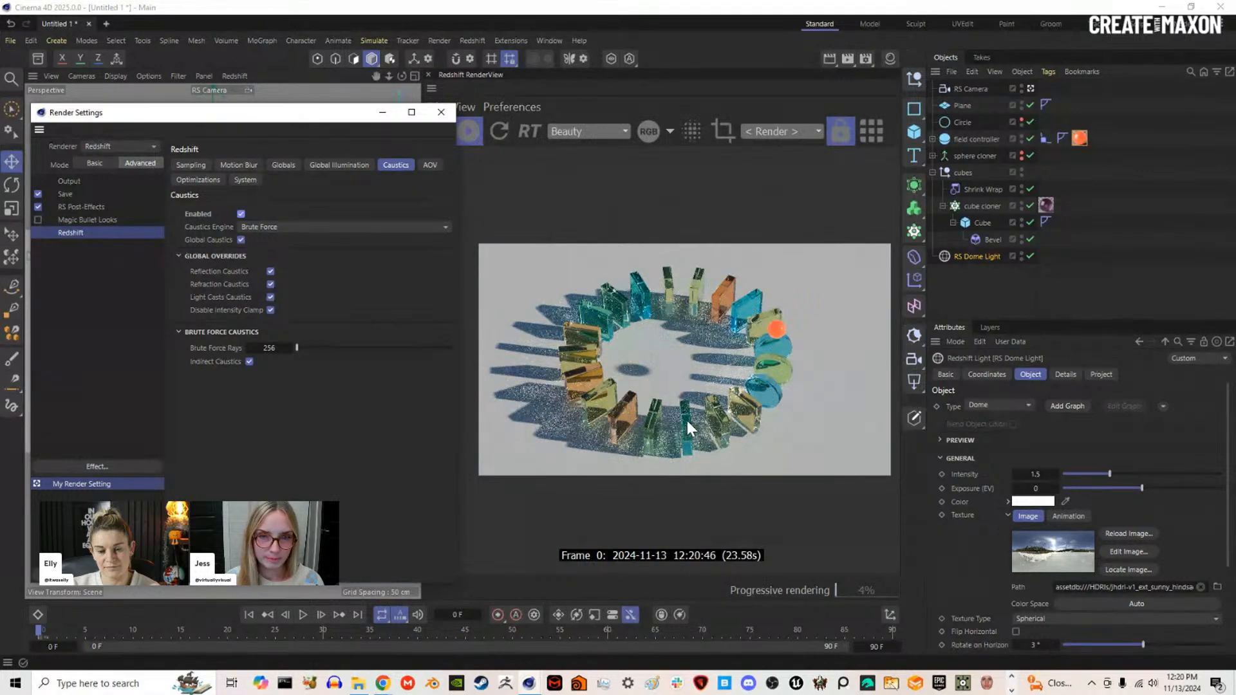
Step: Inspect the caustics around the glass cubes up close in the render preview, returning to the full image
scroll(661, 403, "up", 2)
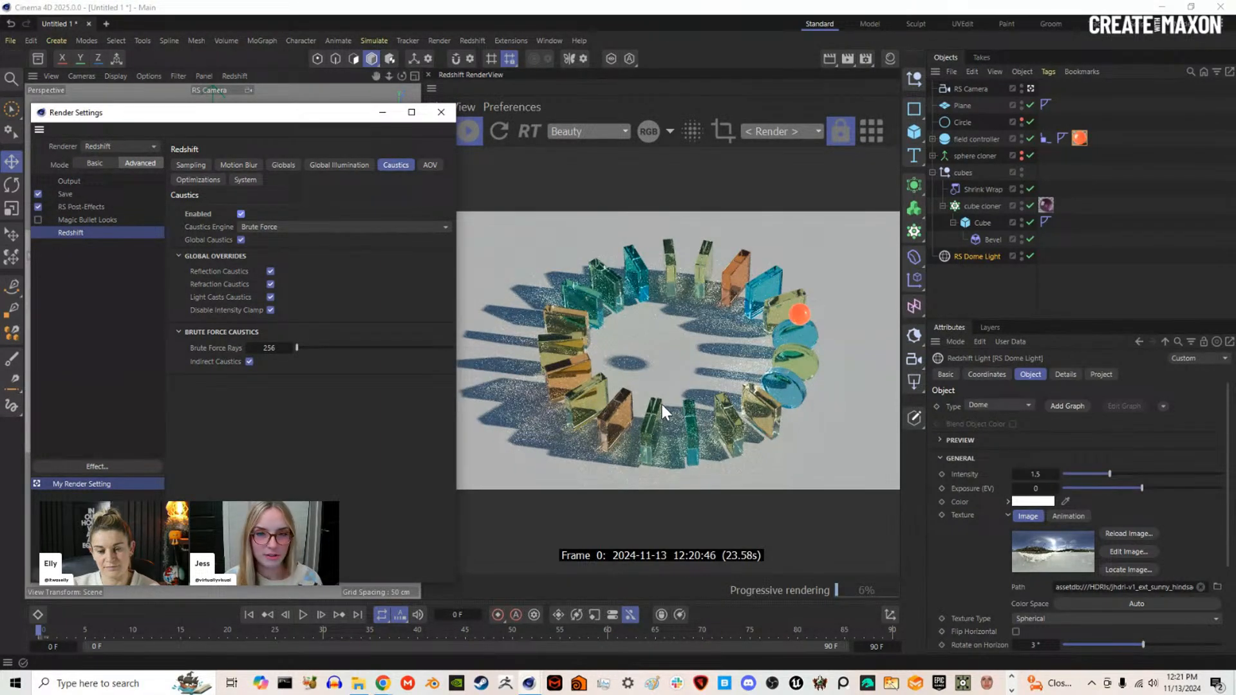
scroll(660, 403, "up", 1)
scroll(667, 403, "down", 1)
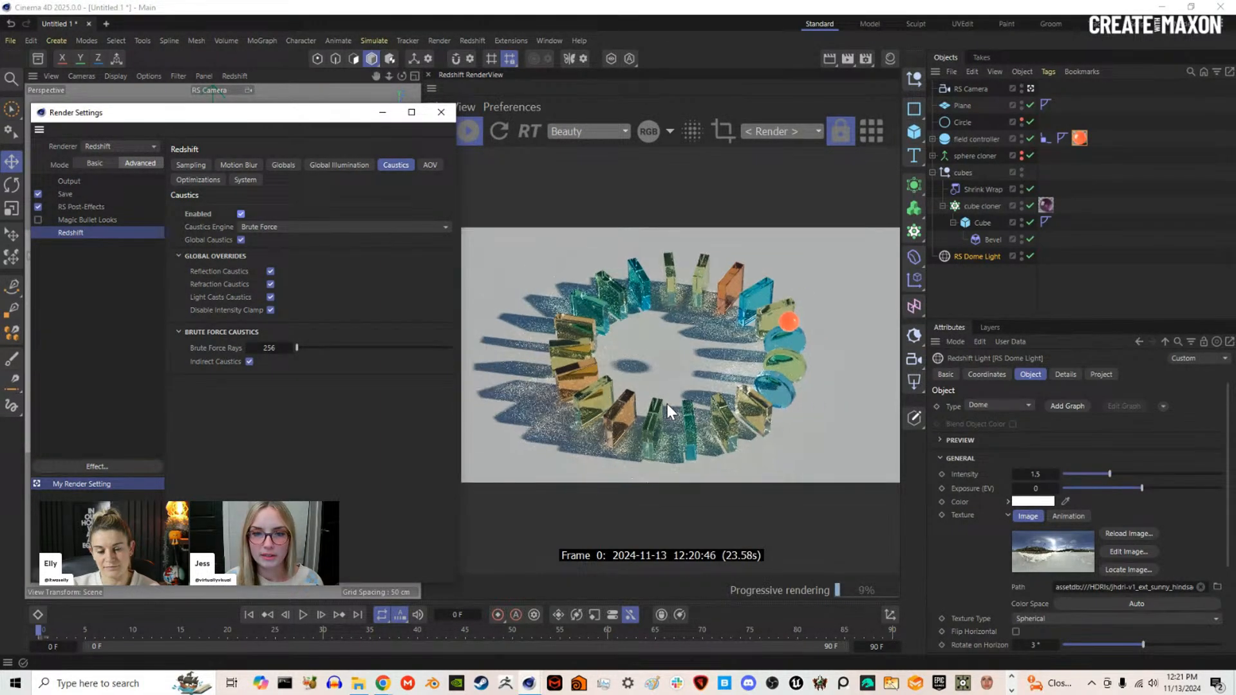
scroll(643, 451, "up", 2)
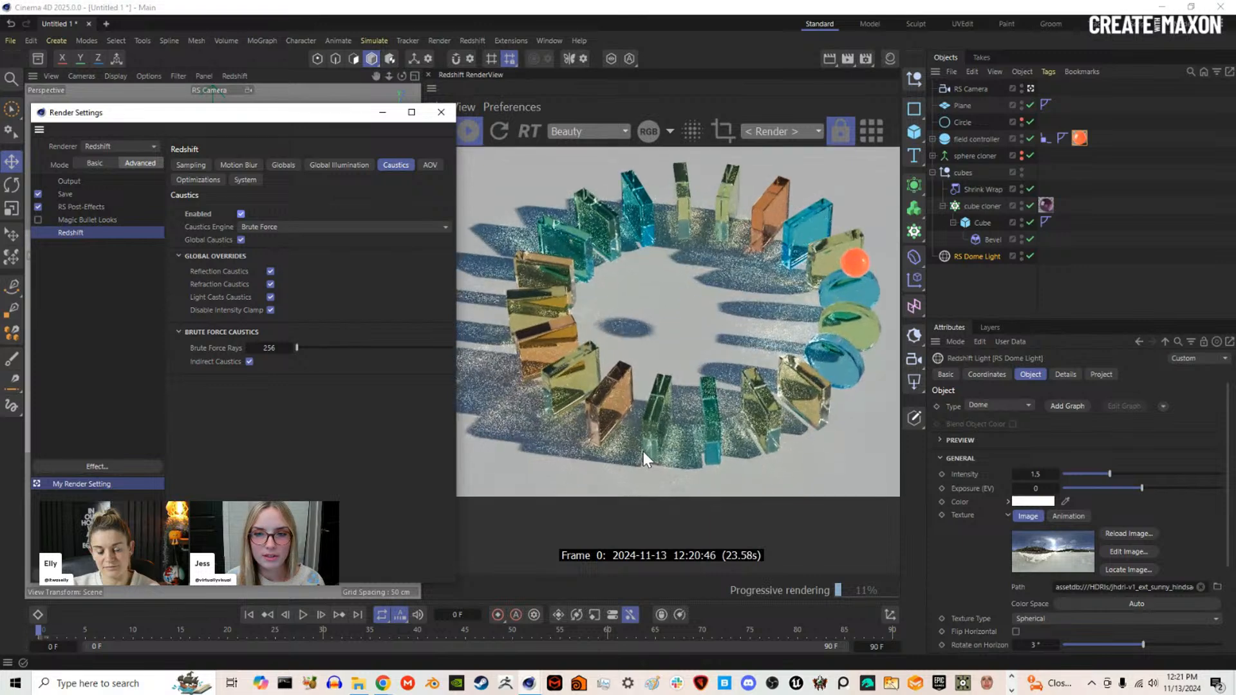
middle_click_drag(625, 403, 686, 414)
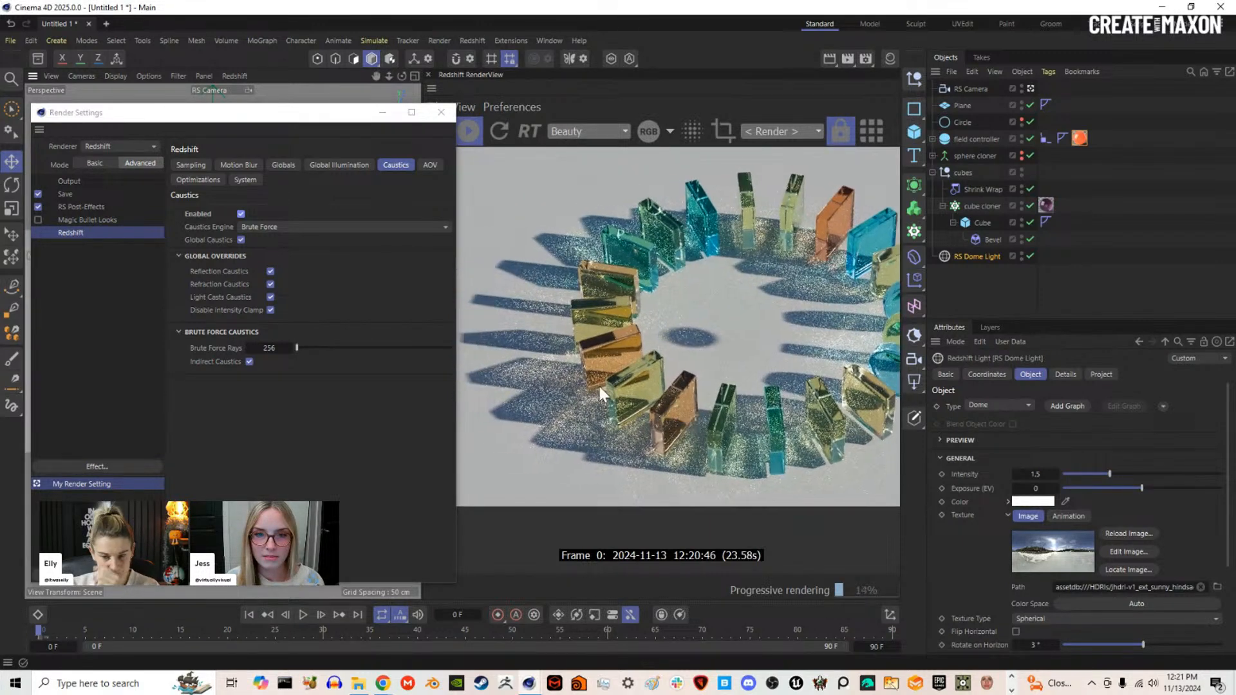
scroll(523, 370, "up", 1)
scroll(522, 377, "up", 1)
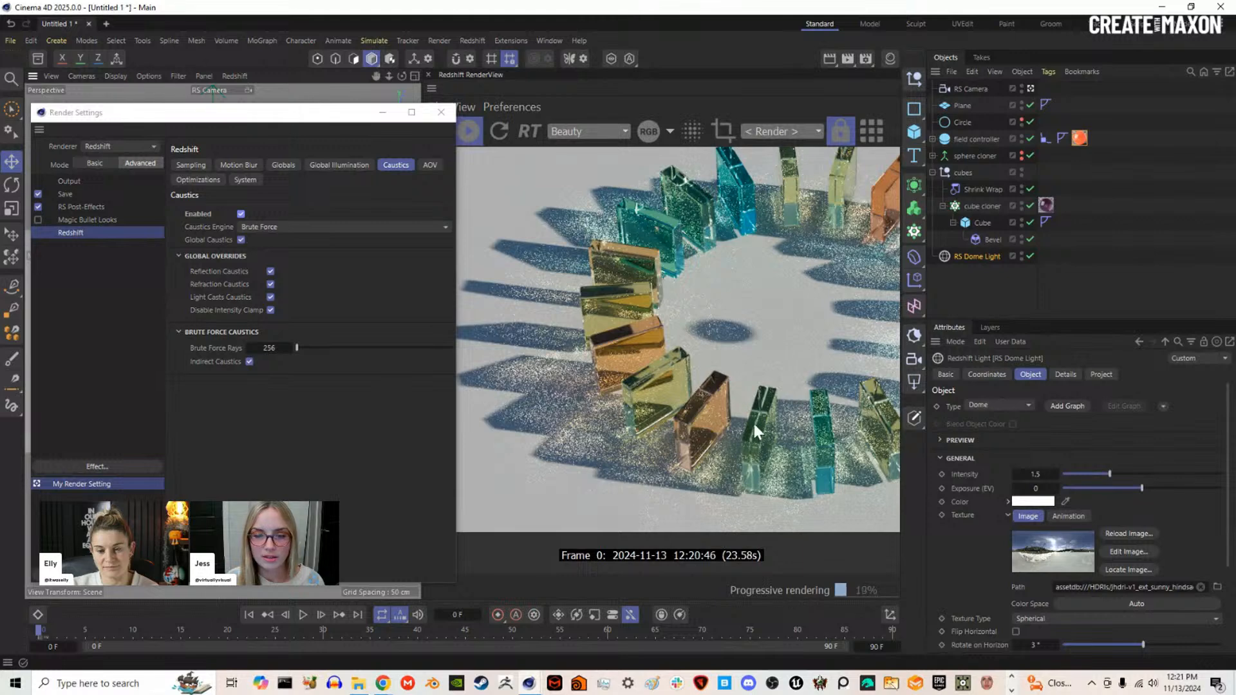
mouse_move(798, 398)
middle_mouse_down()
mouse_move(641, 411)
mouse_move(778, 413)
middle_mouse_up()
scroll(777, 414, "down", 2)
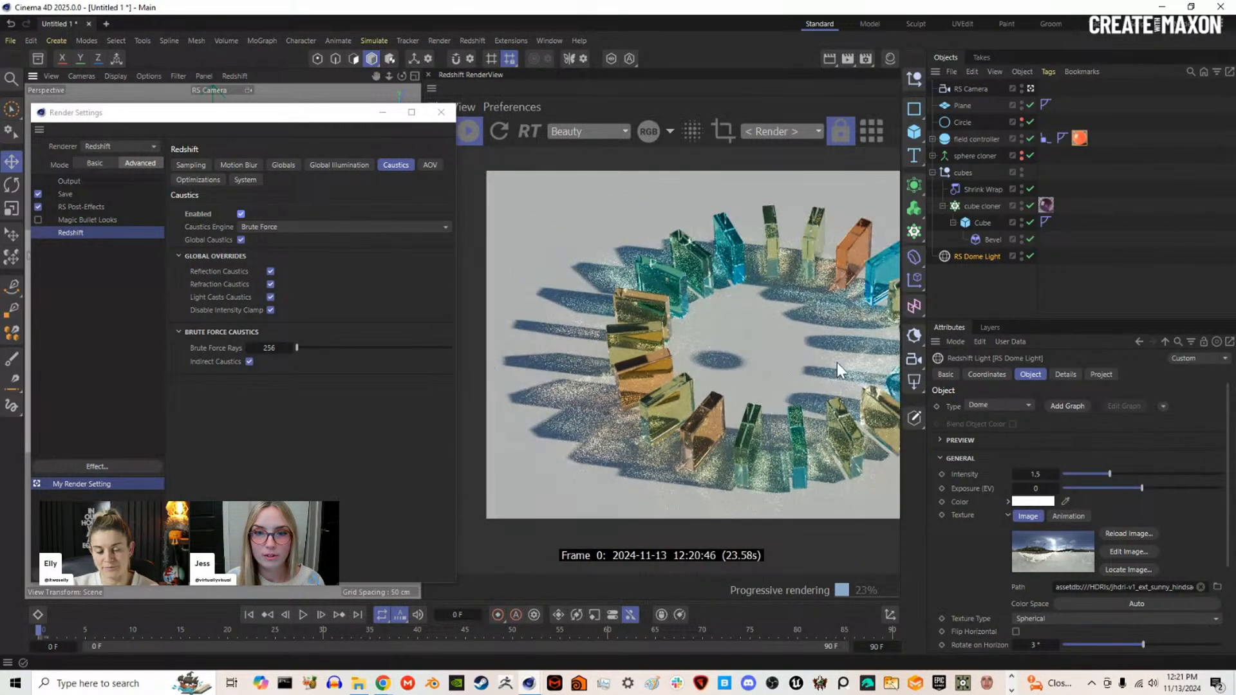
scroll(760, 364, "down", 2)
scroll(744, 367, "down", 1)
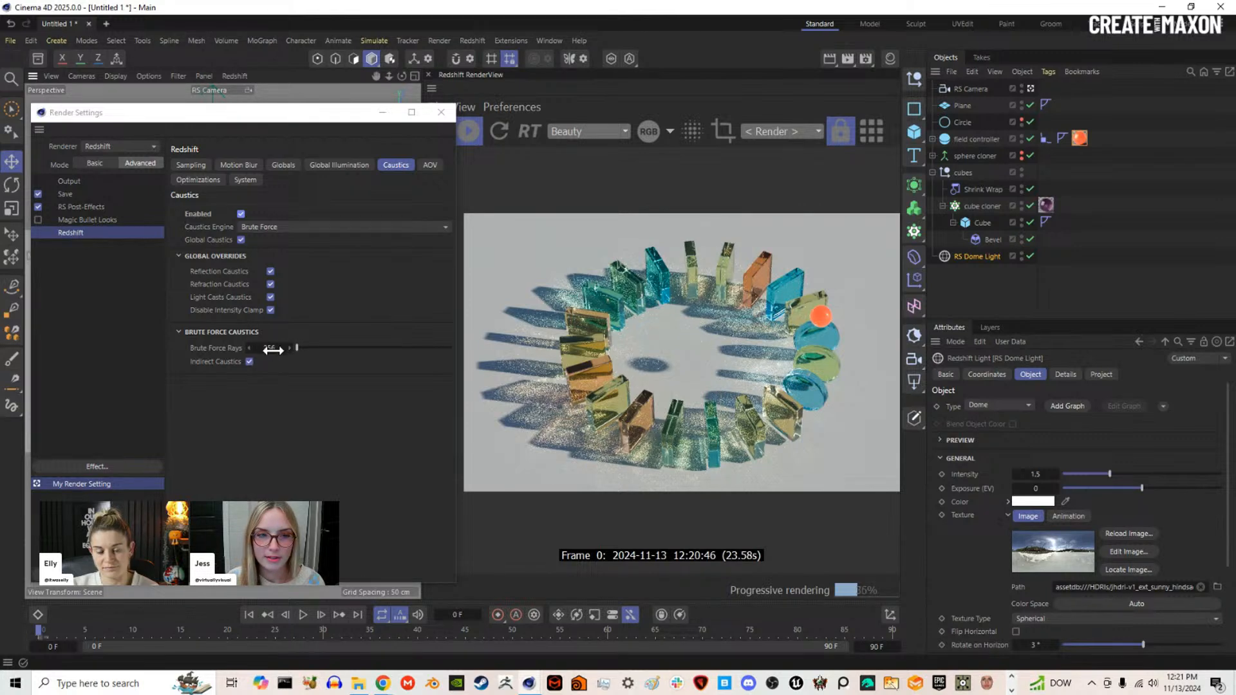
Step: Enable denoising in the Redshift sampling settings
left_click(190, 163)
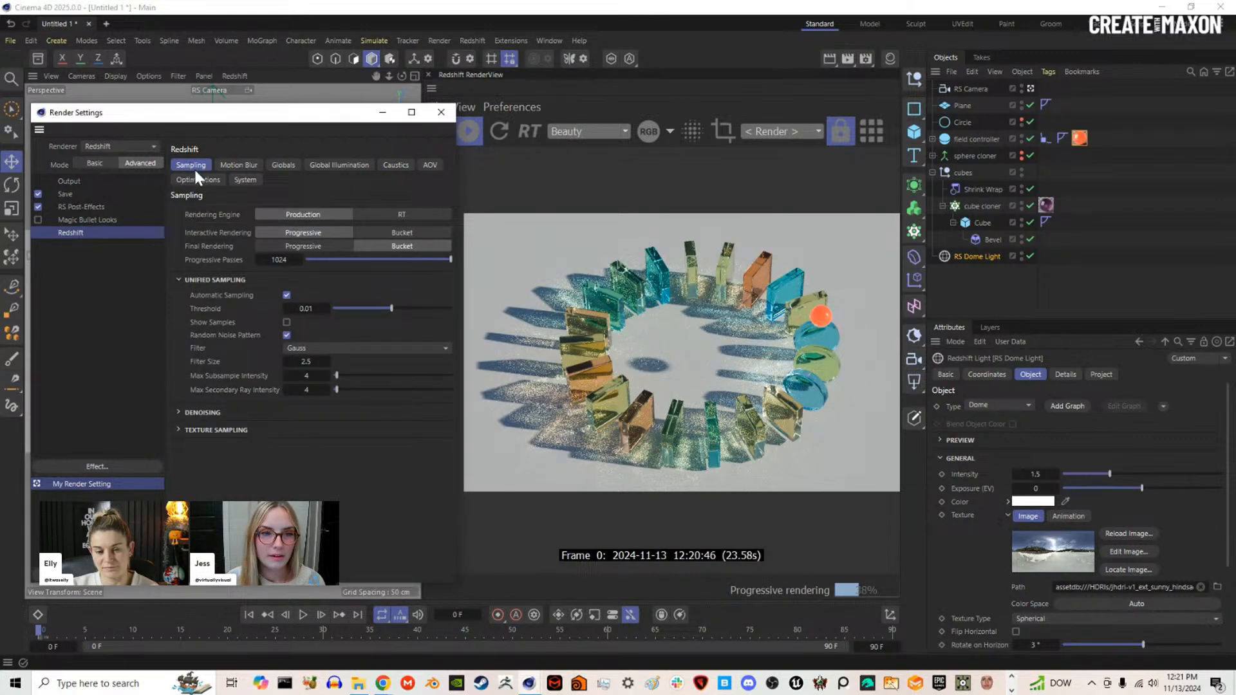
left_click(205, 413)
left_click(280, 427)
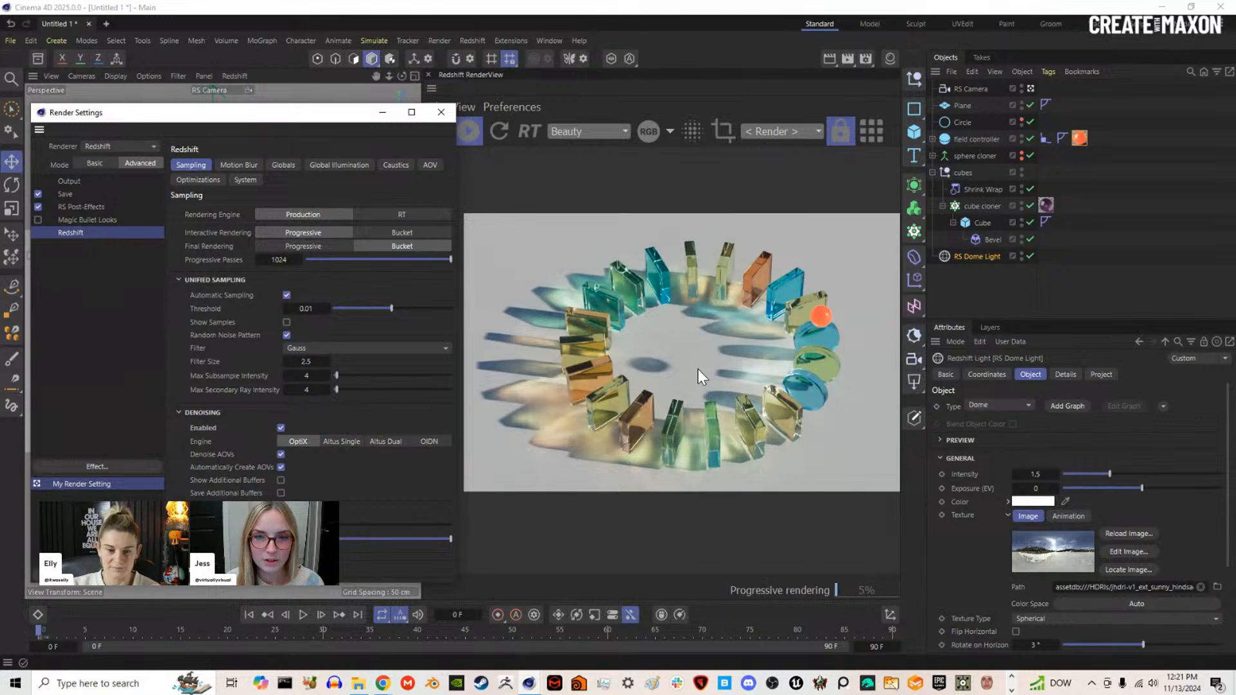
Step: Turn off automatic sampling, enable the Reflection and Refraction sampling overrides, and expand both overrides' settings
left_click(286, 293)
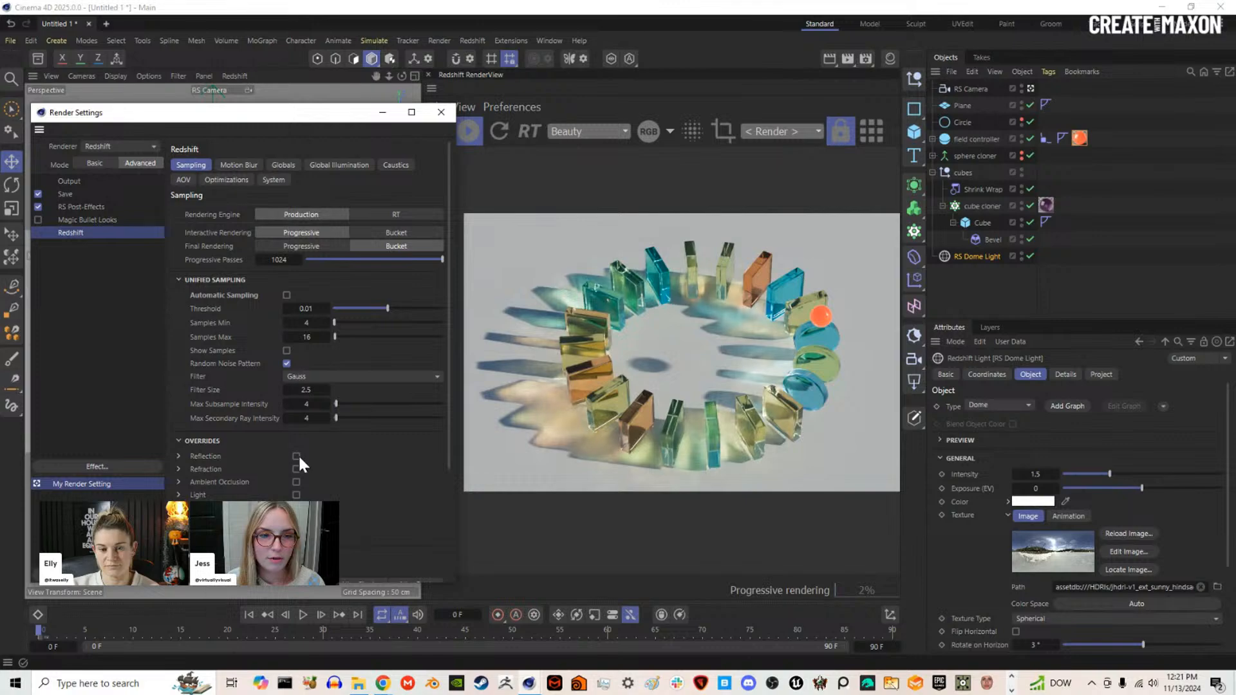
scroll(231, 454, "down", 2)
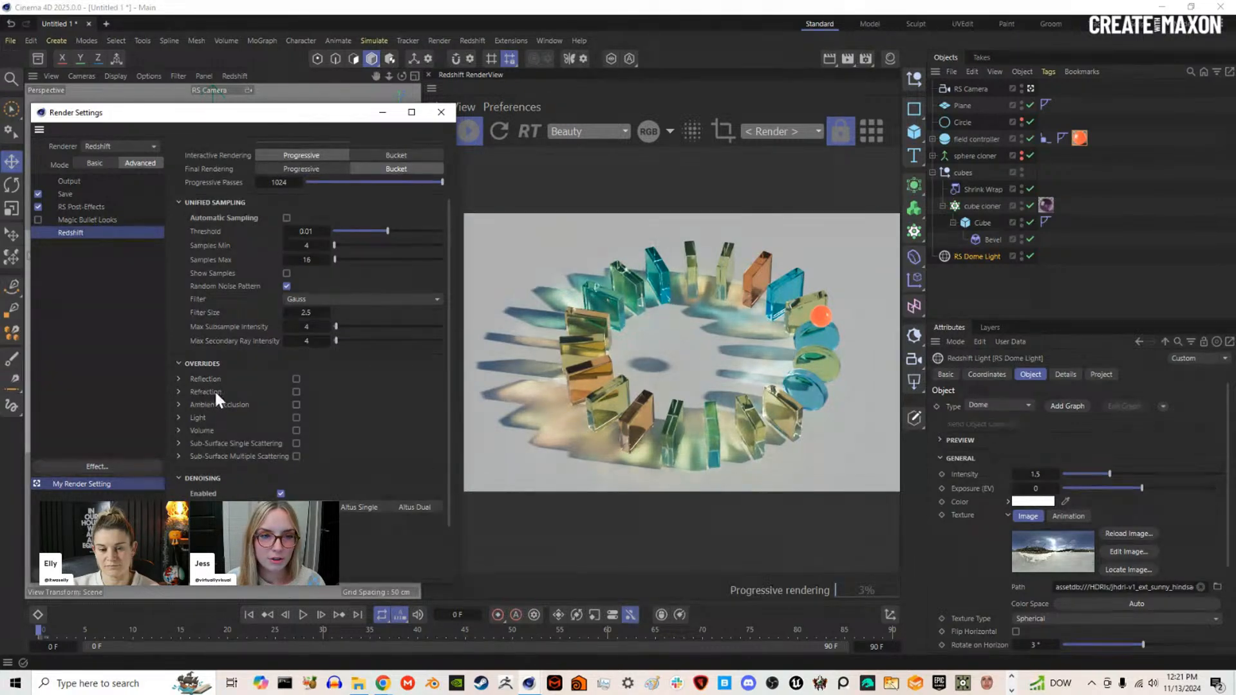
left_click(296, 392)
left_click(296, 379)
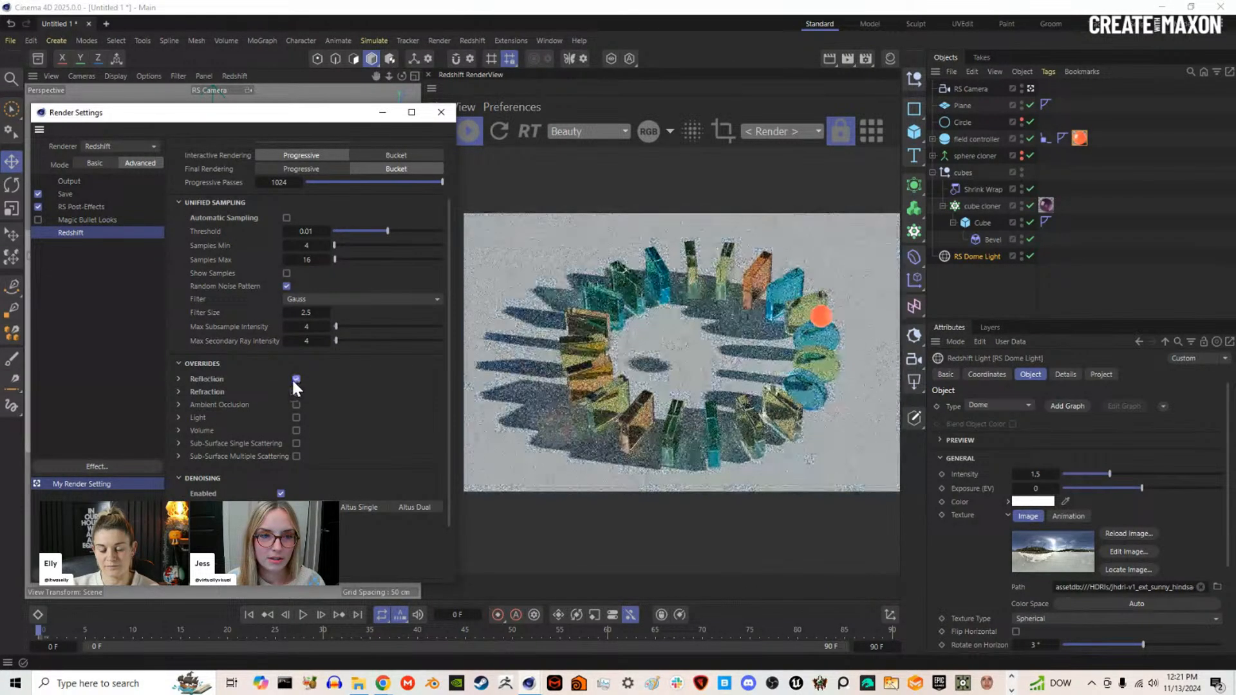
left_click(179, 379)
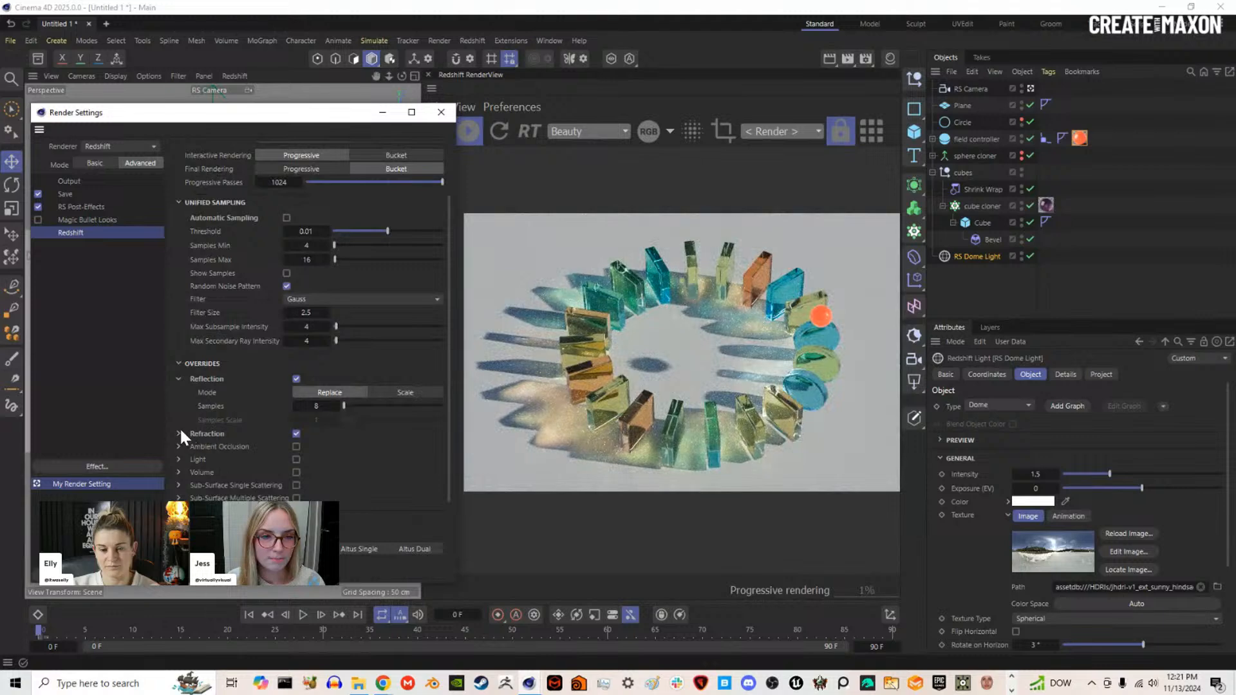
left_click(179, 432)
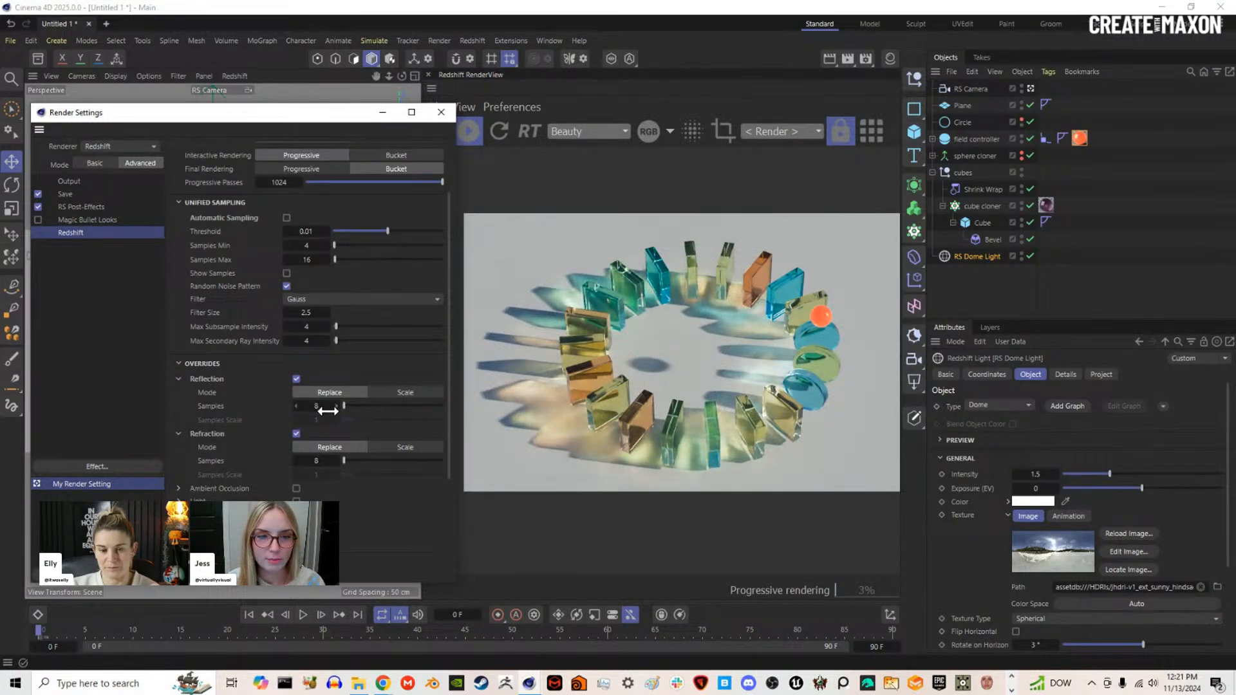
Step: Review the Reflection and Refraction override samples, keeping reflection samples at 8, collapse both overrides, and check the brute force caustics settings
scroll(240, 404, "up", 3)
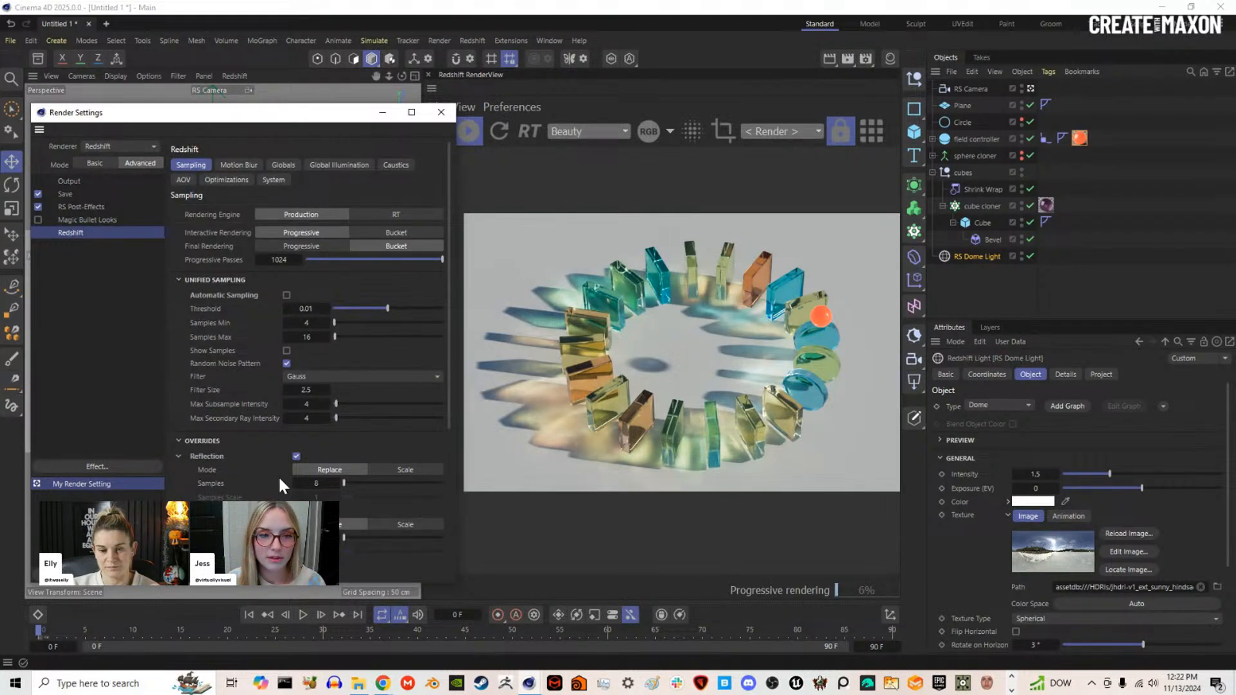
scroll(279, 475, "down", 3)
left_click(317, 406)
type("8")
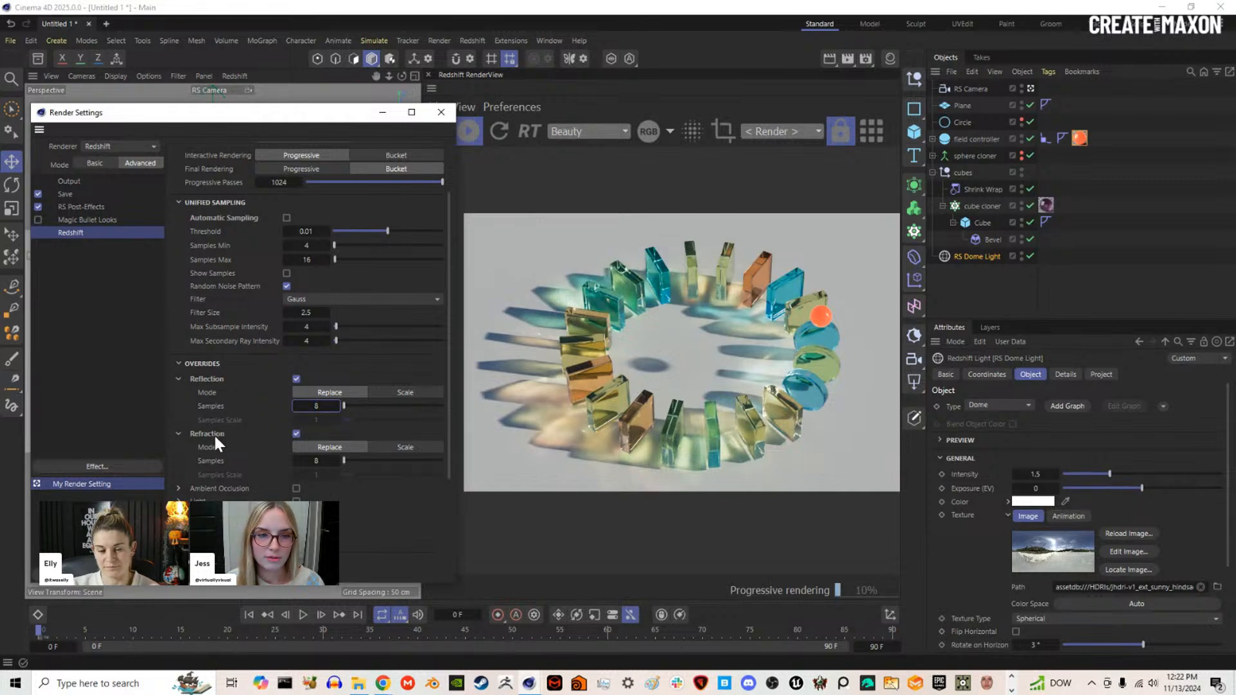
left_click(179, 379)
left_click(180, 468)
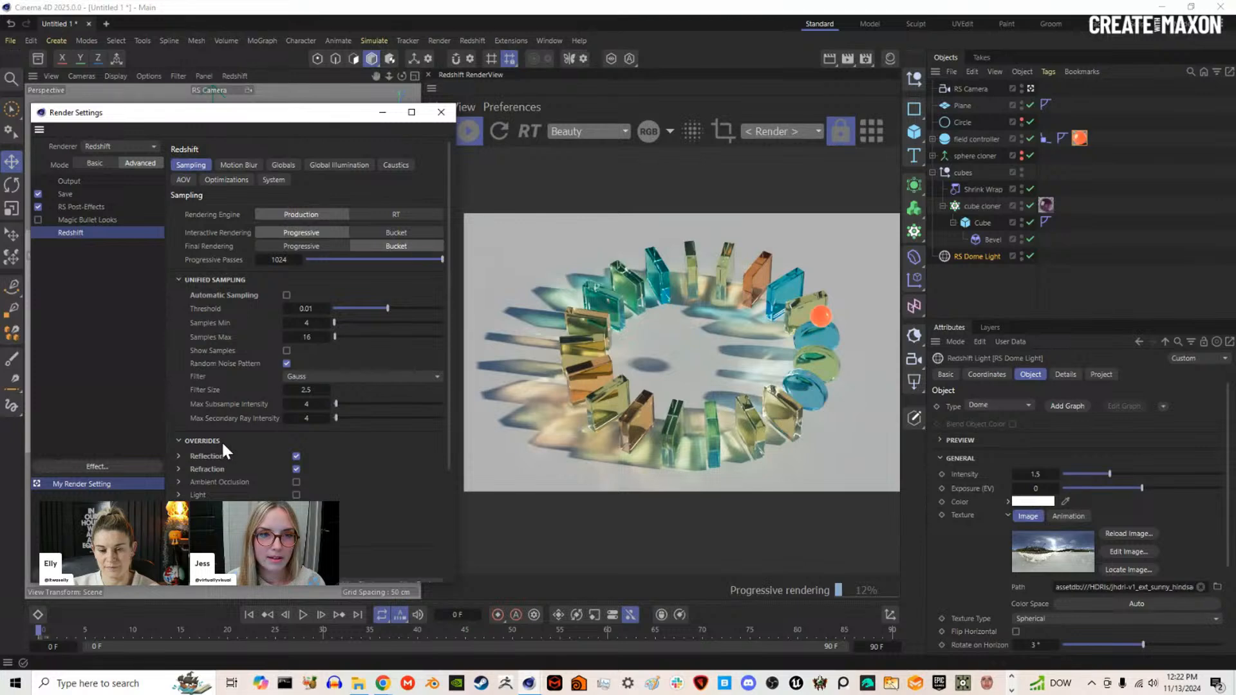
left_click(398, 165)
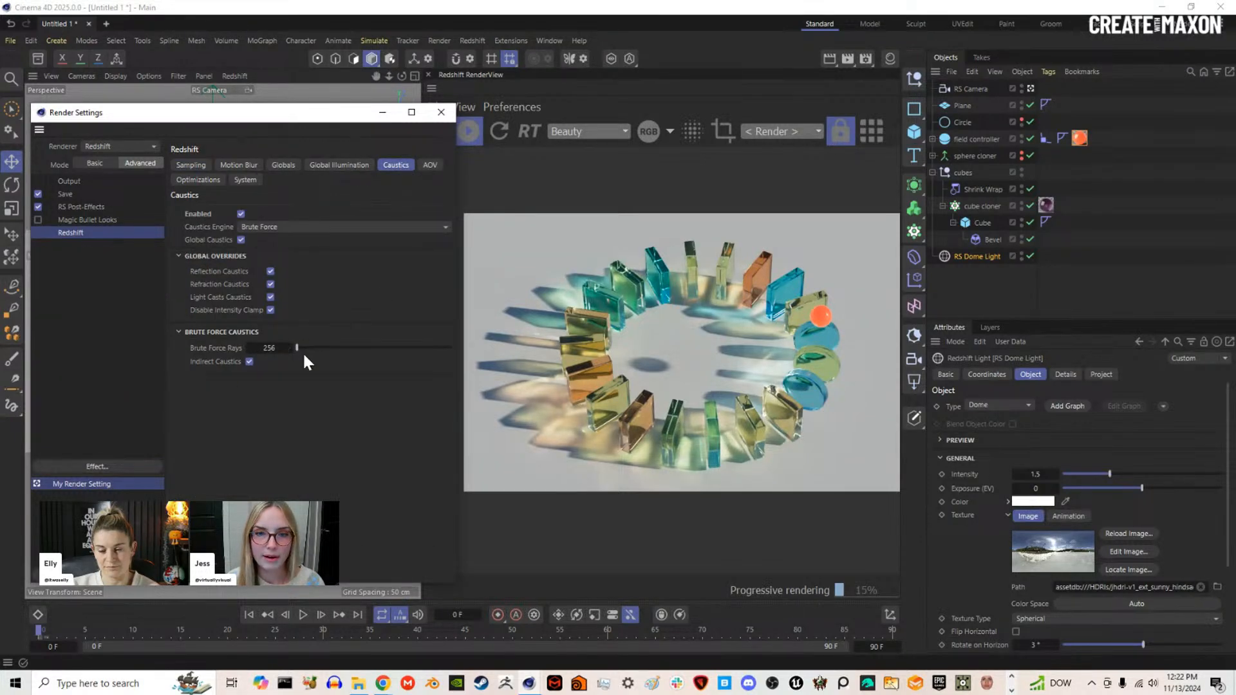
left_click(191, 164)
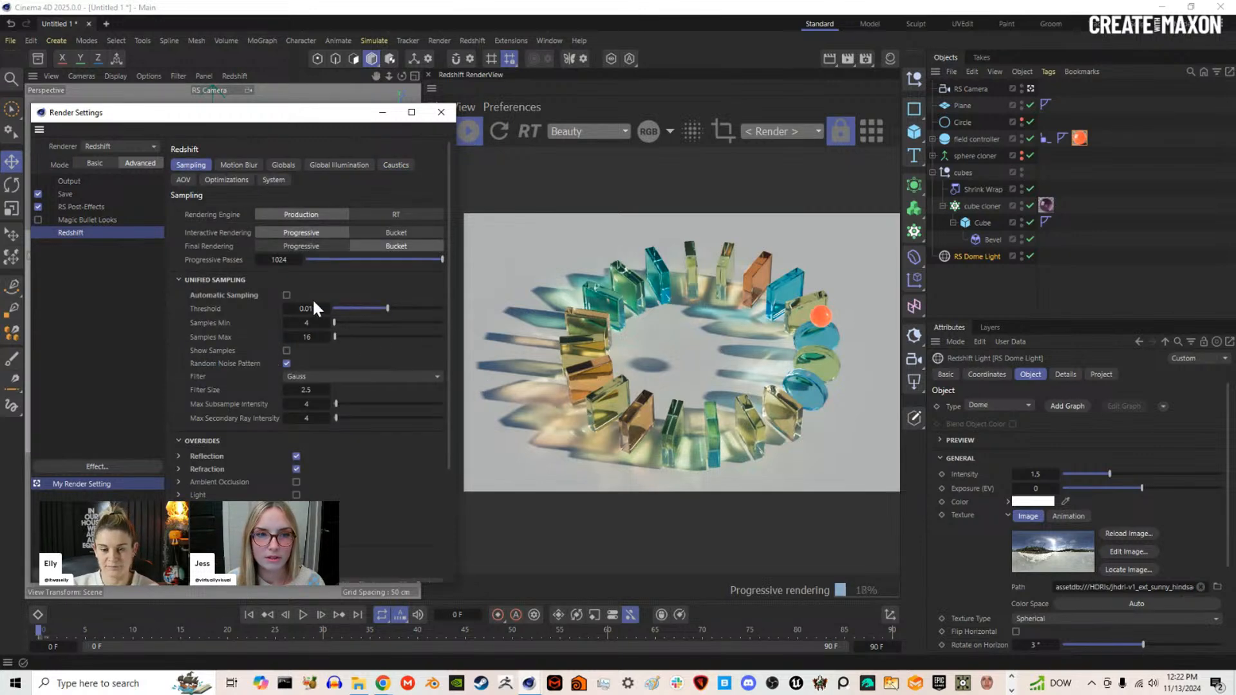
Step: Turn automatic sampling back on with a threshold of 0.05 and close the render settings
left_click(286, 295)
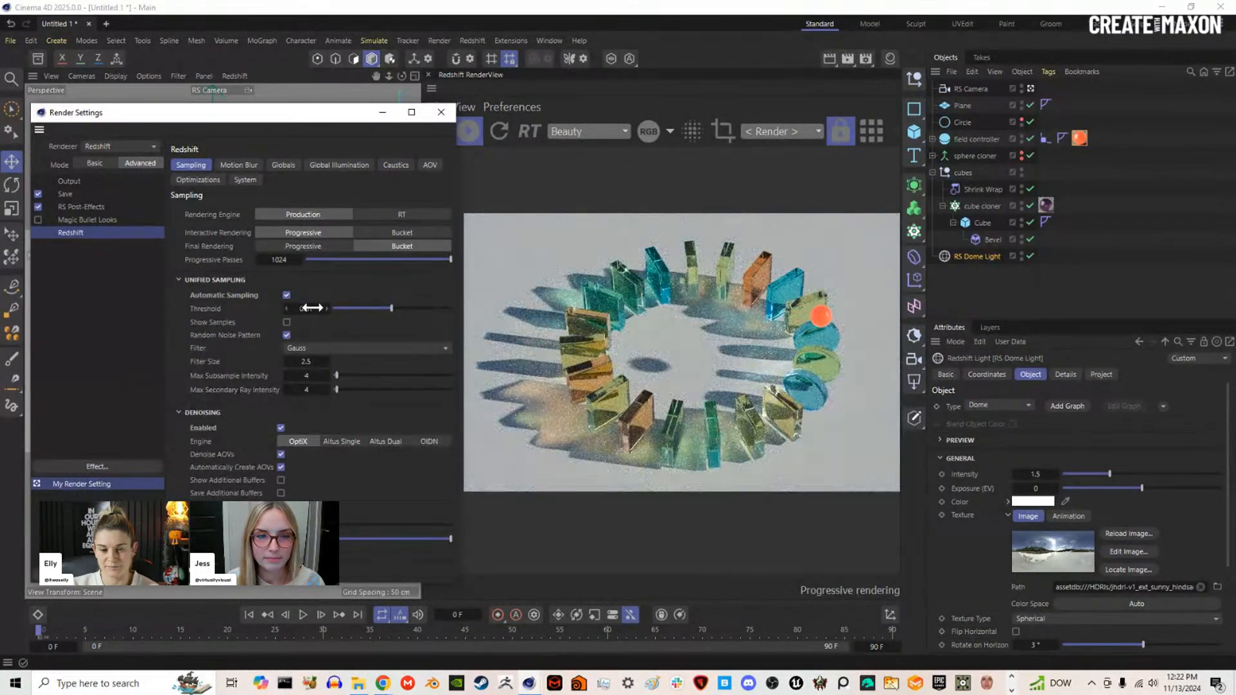
left_click(307, 308)
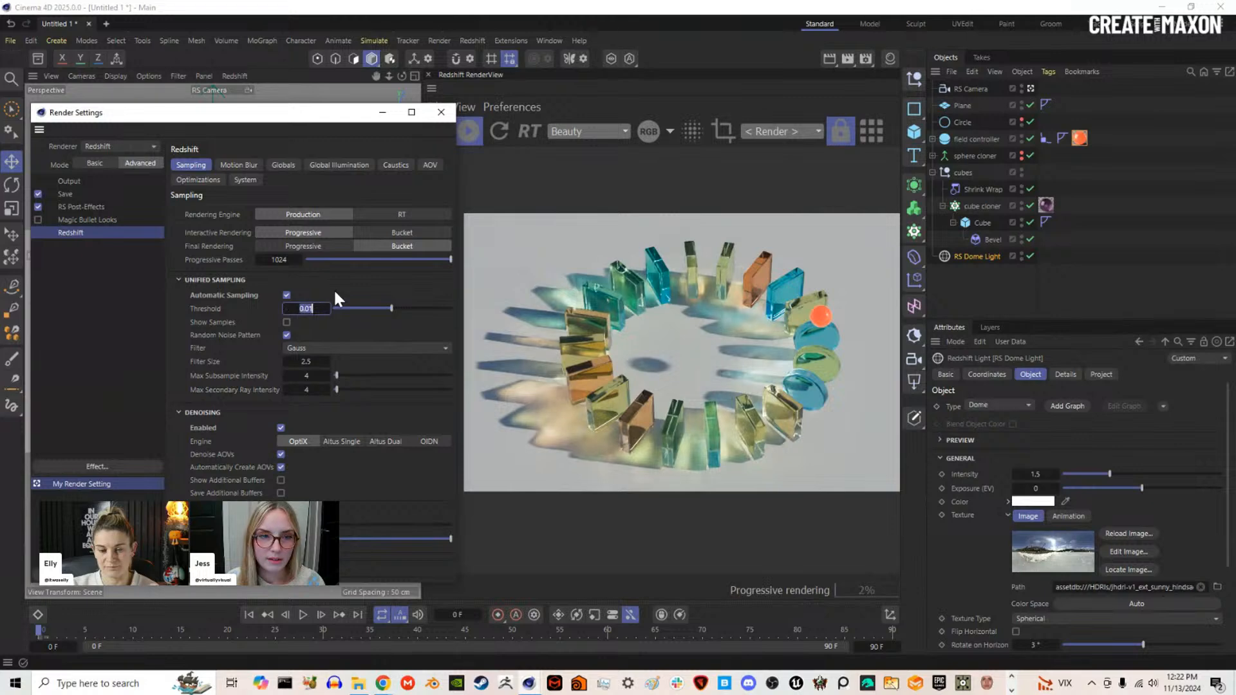
type("0.05")
key("Return")
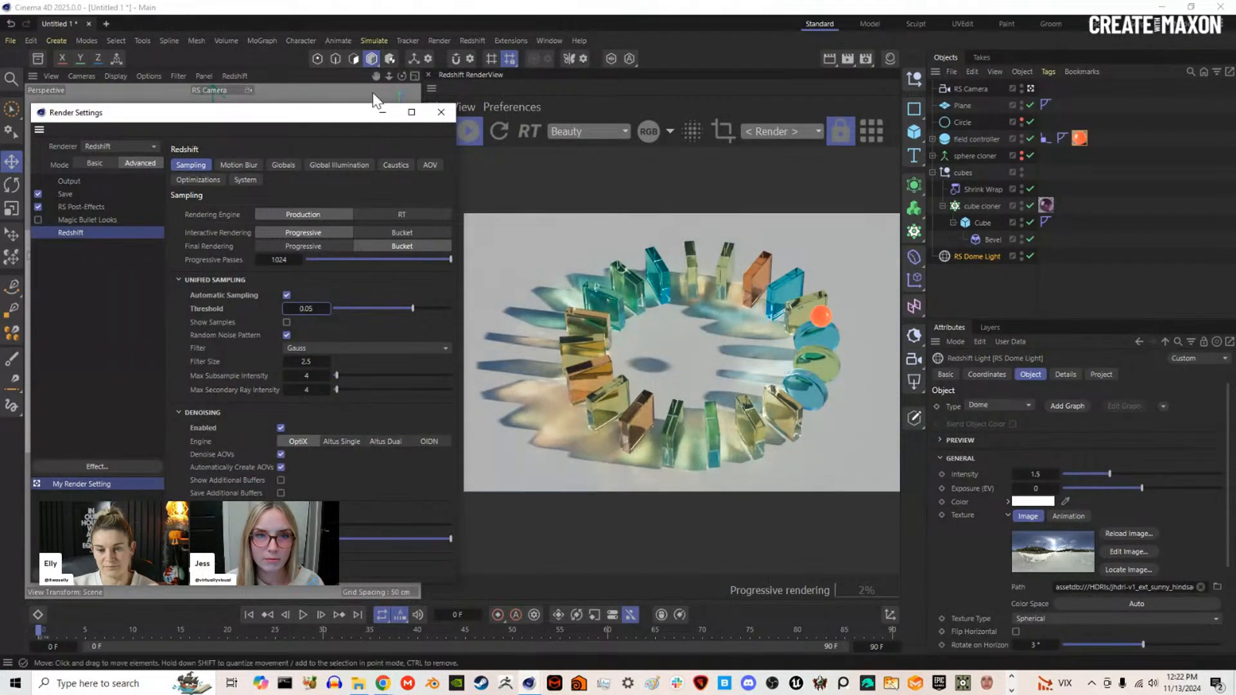
left_click(441, 114)
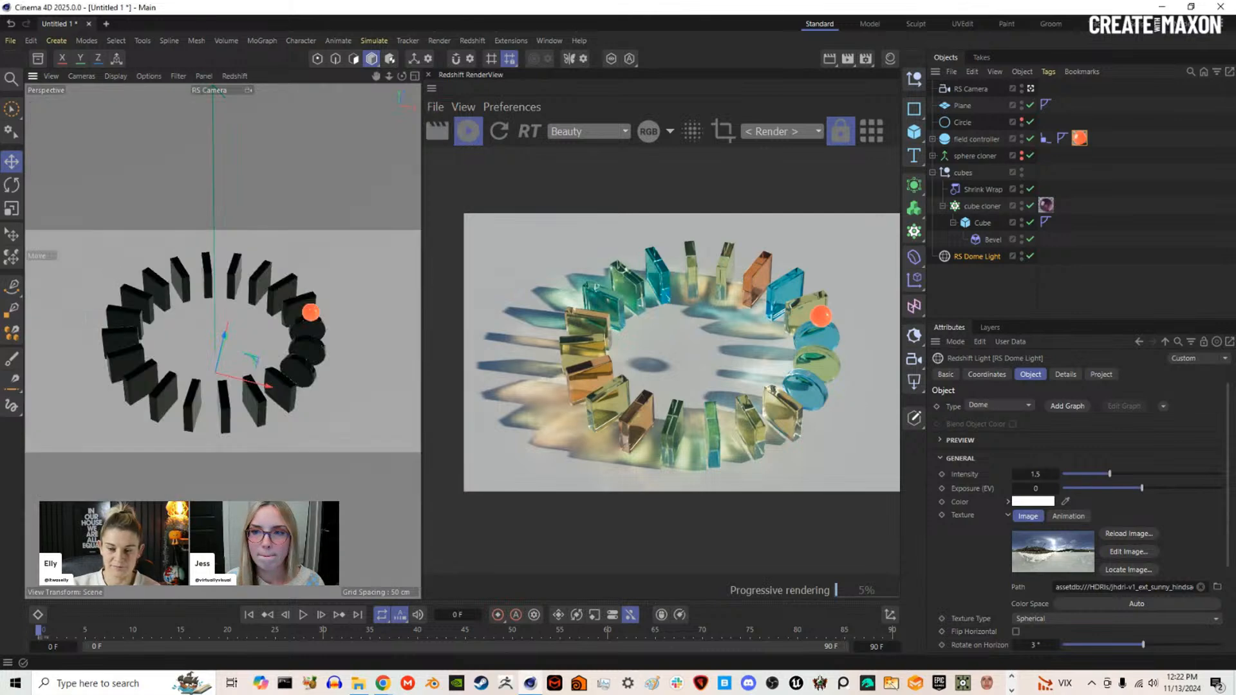
Step: Try a caustics intensity of 10 on the RS Dome Light and set it back to 1
left_click(1065, 374)
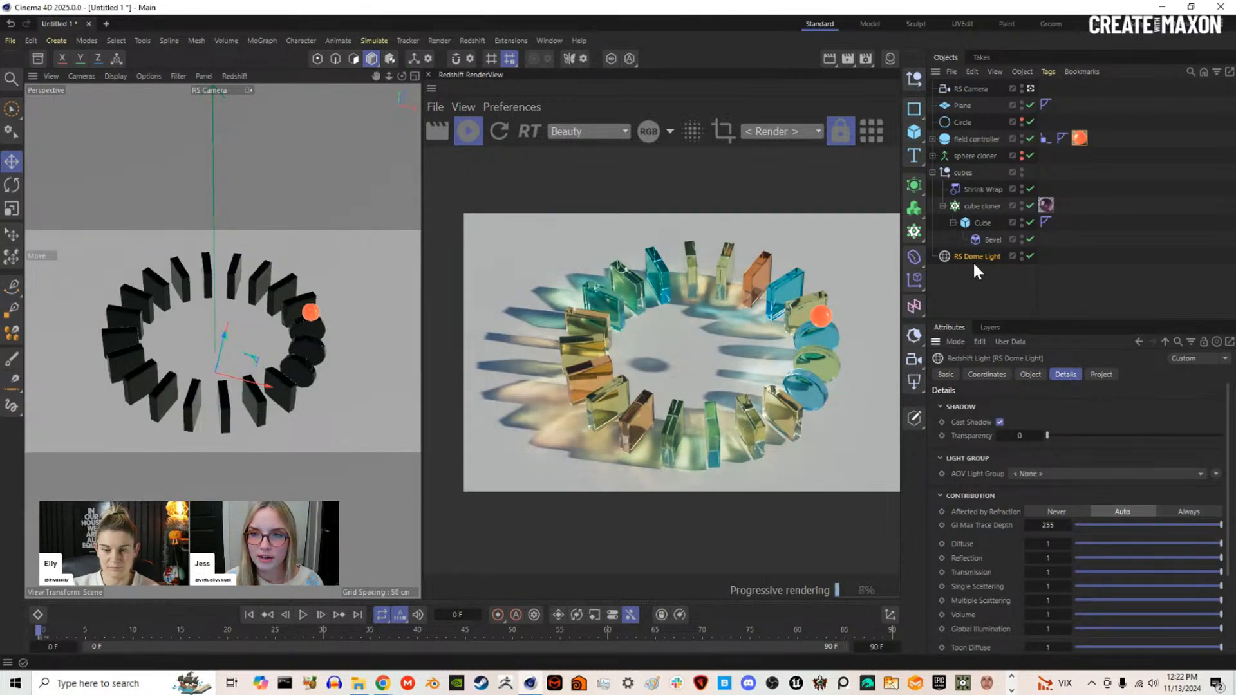
scroll(999, 473, "down", 3)
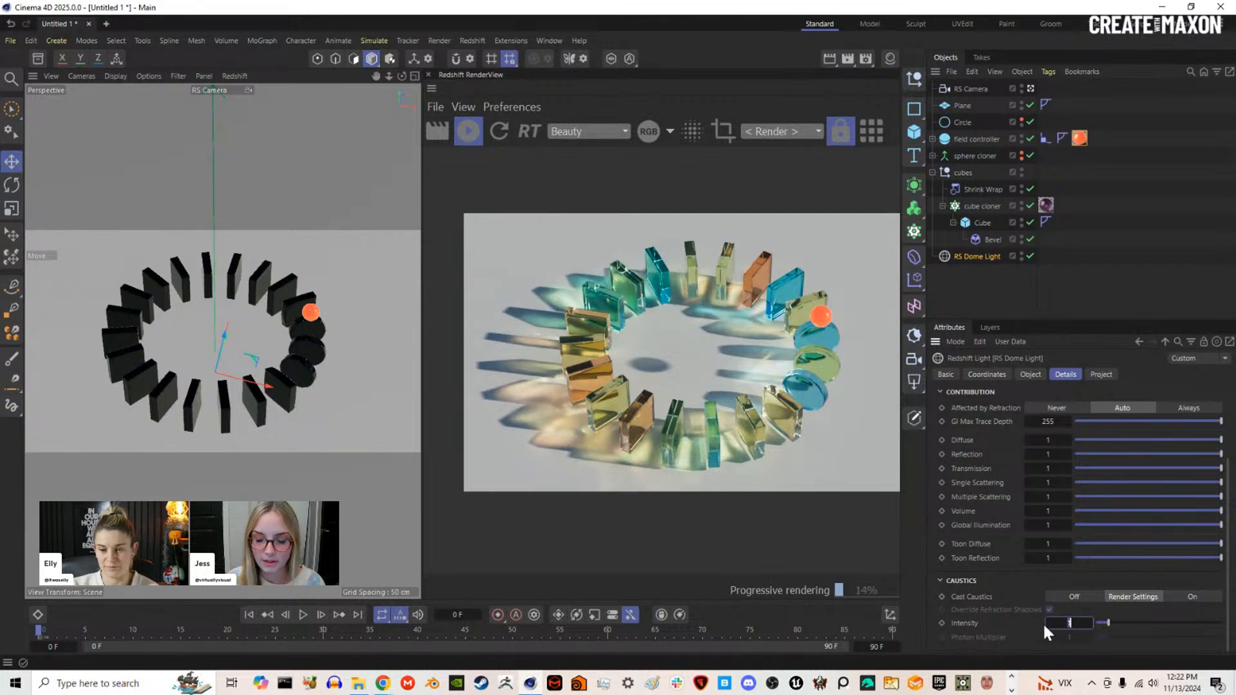
type("10")
key("Return")
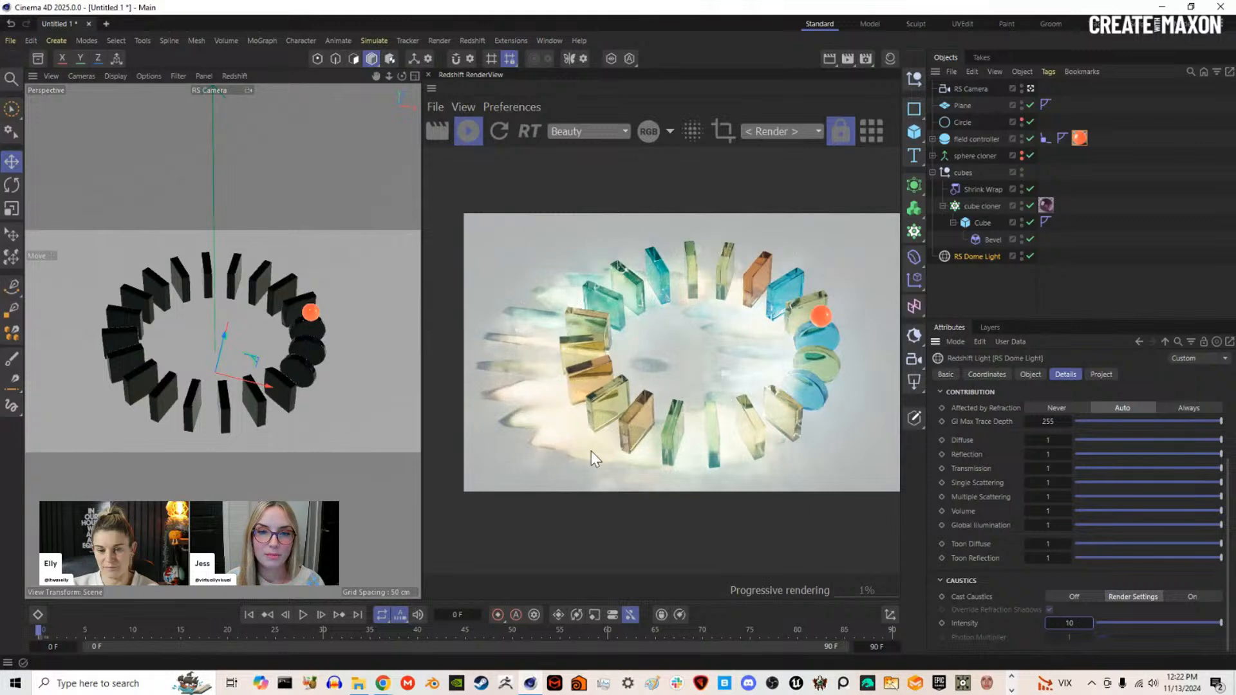
double_click(1069, 623)
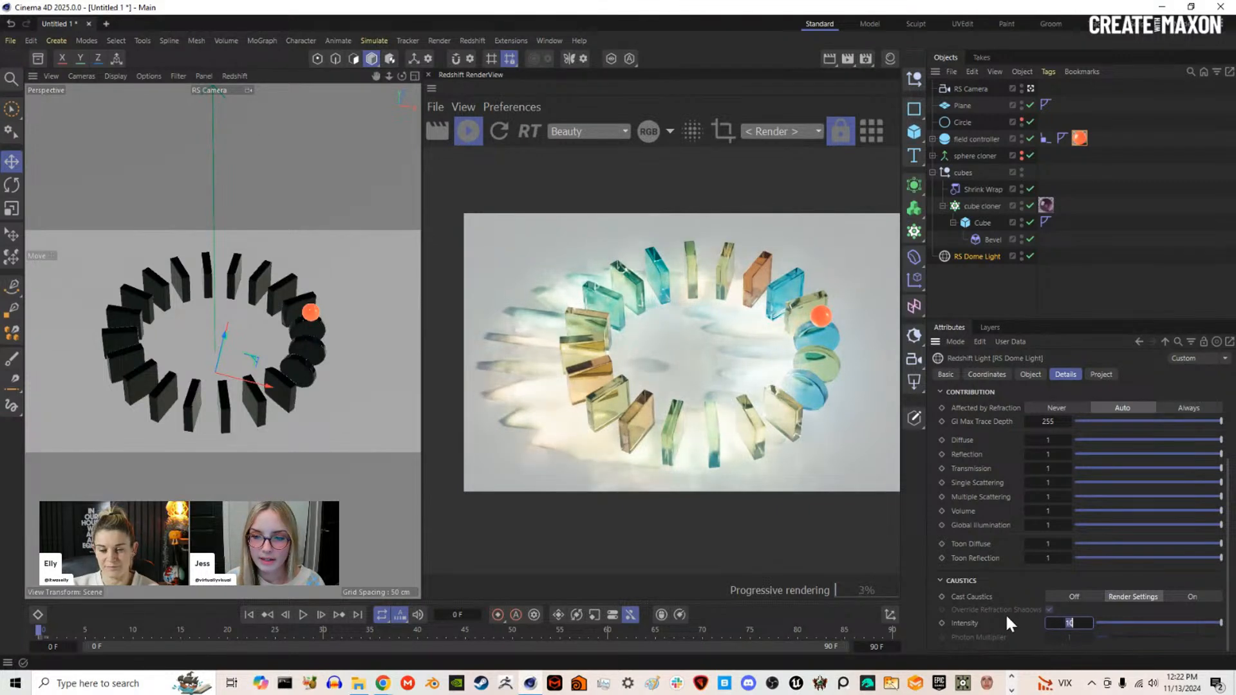
type("1")
key("Return")
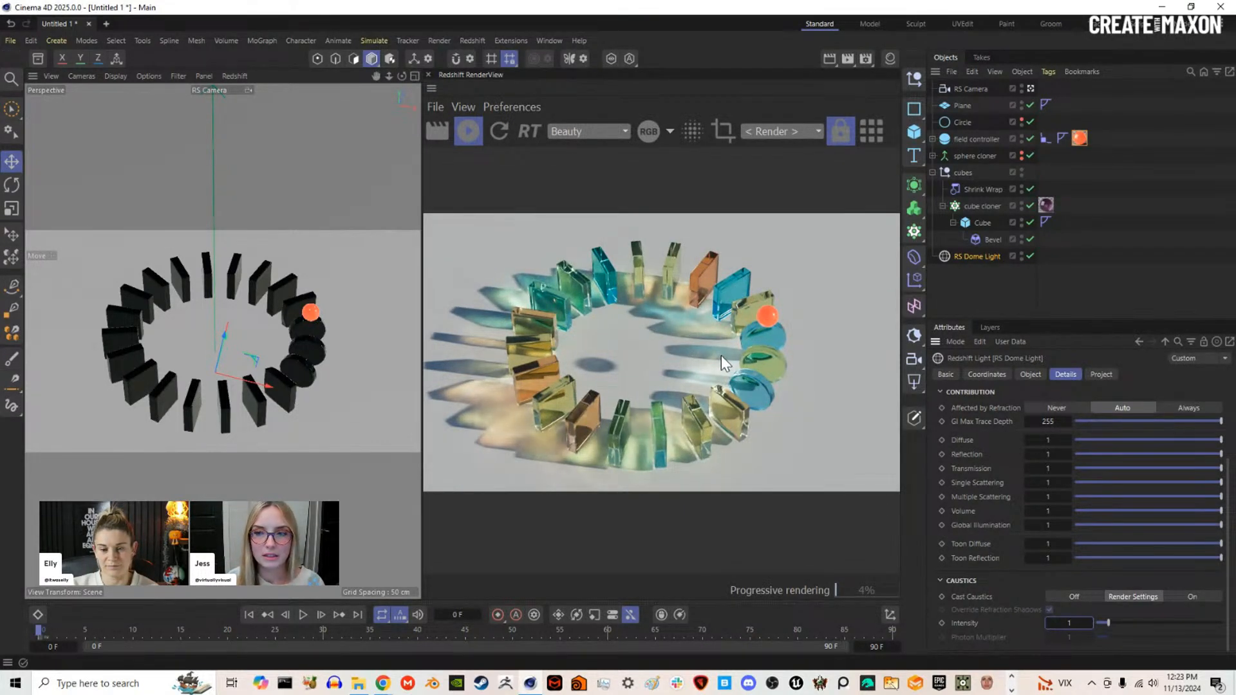
scroll(994, 499, "up", 4)
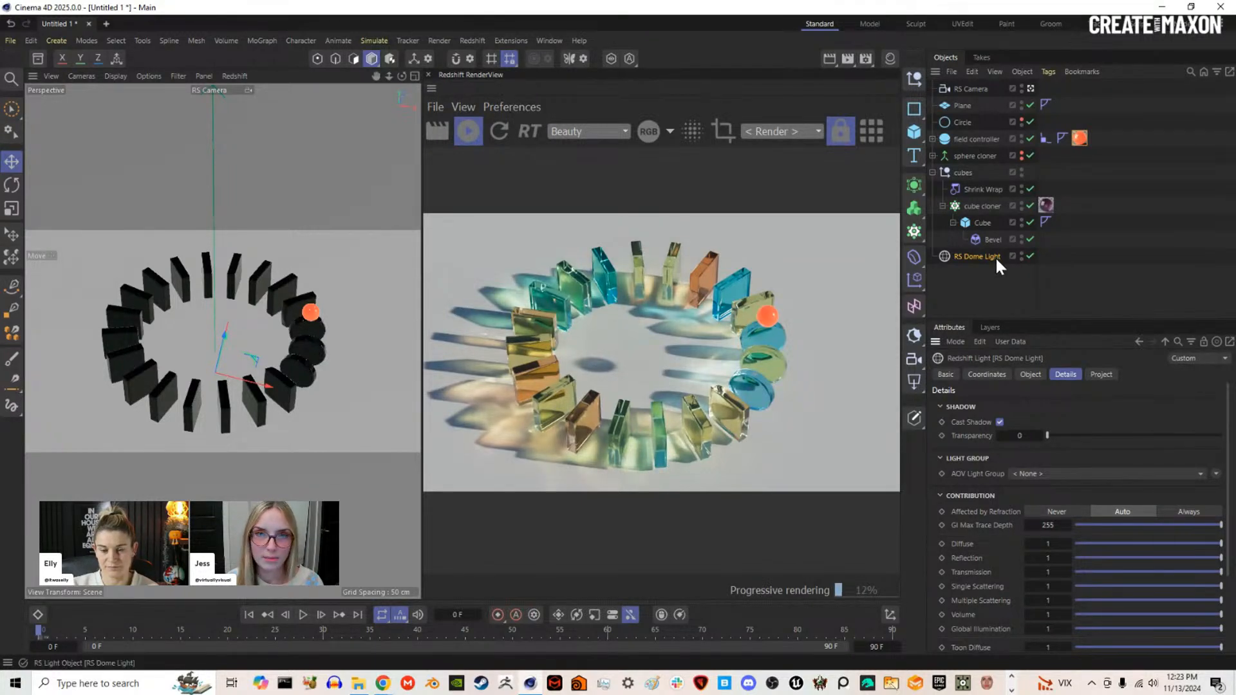
scroll(651, 376, "down", 4)
scroll(650, 376, "up", 2)
scroll(650, 376, "up", 1)
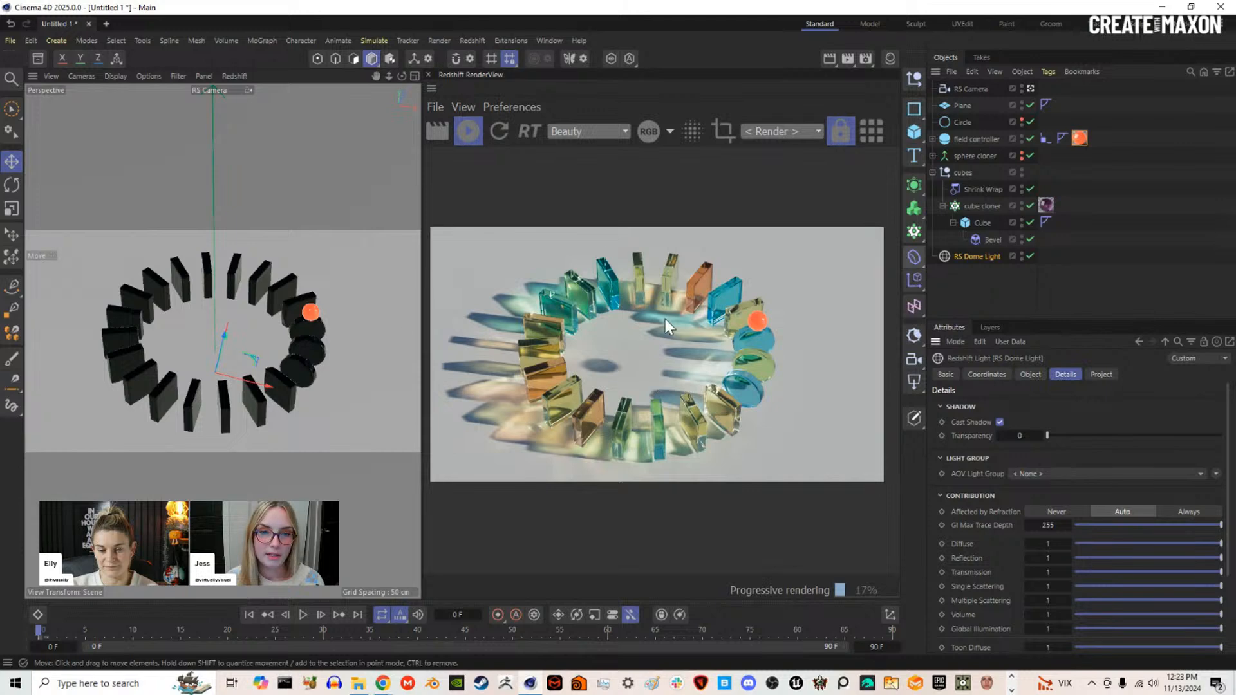
scroll(576, 440, "down", 1)
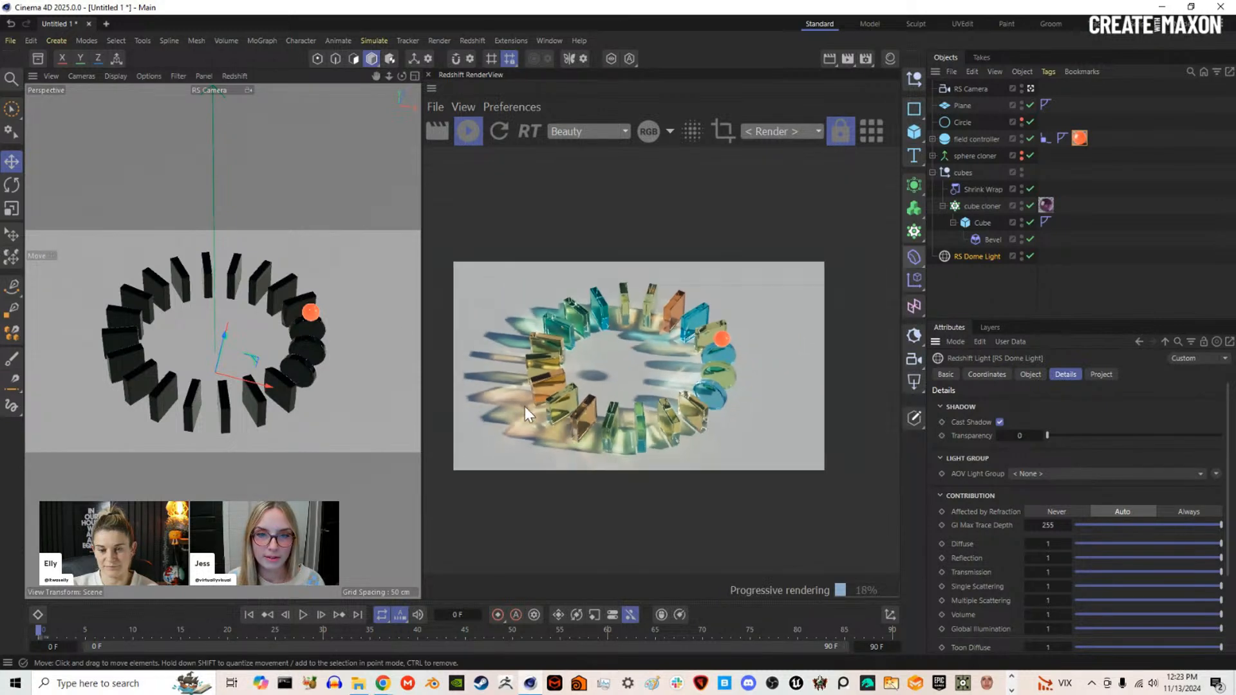
scroll(673, 350, "up", 1)
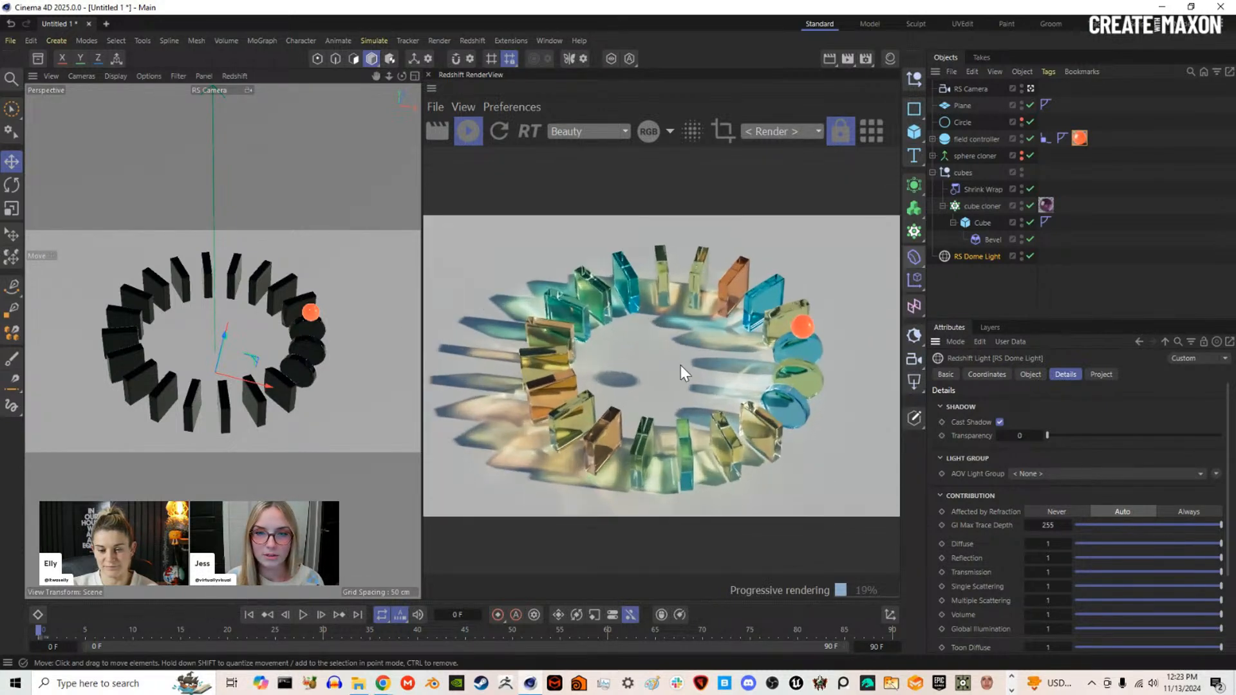
Step: Create a new Redshift Standard material and apply it to the Plane
left_click(890, 59)
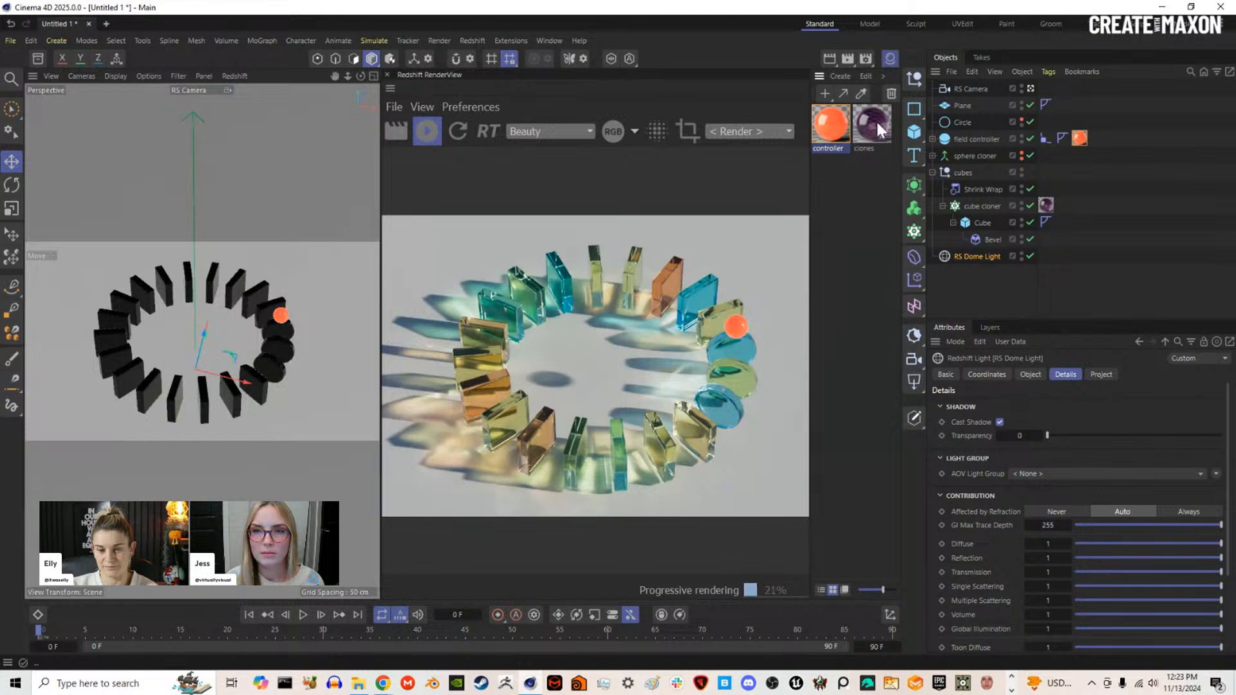
left_click(839, 75)
mouse_move(957, 114)
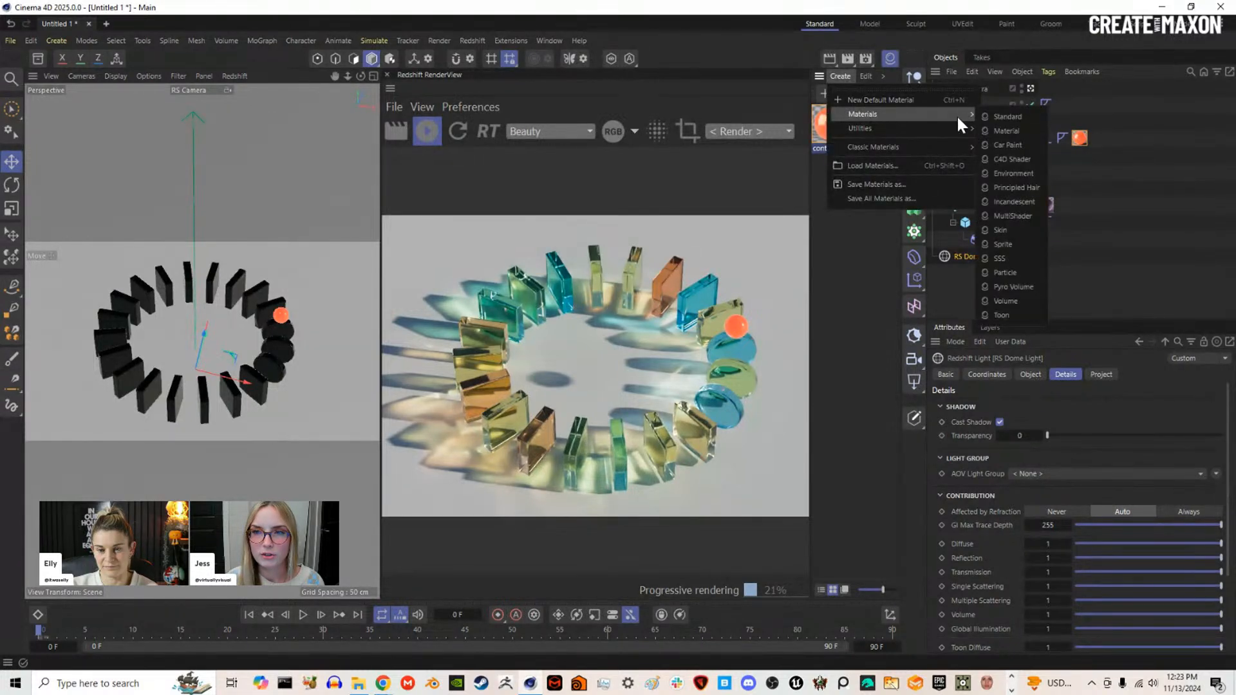
left_click(996, 116)
left_click_drag(835, 132, 963, 105)
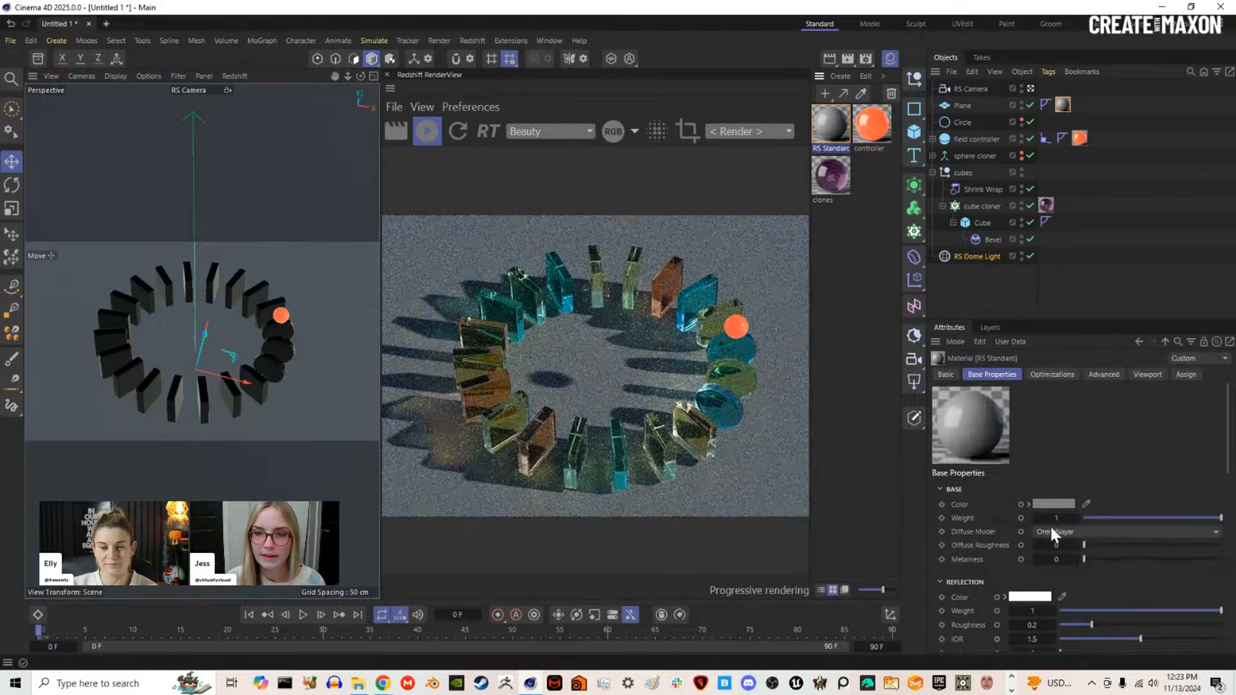
Step: Set the base color of the Plane's Redshift Standard material to pure white
left_click(1052, 505)
left_click_drag(973, 603, 924, 567)
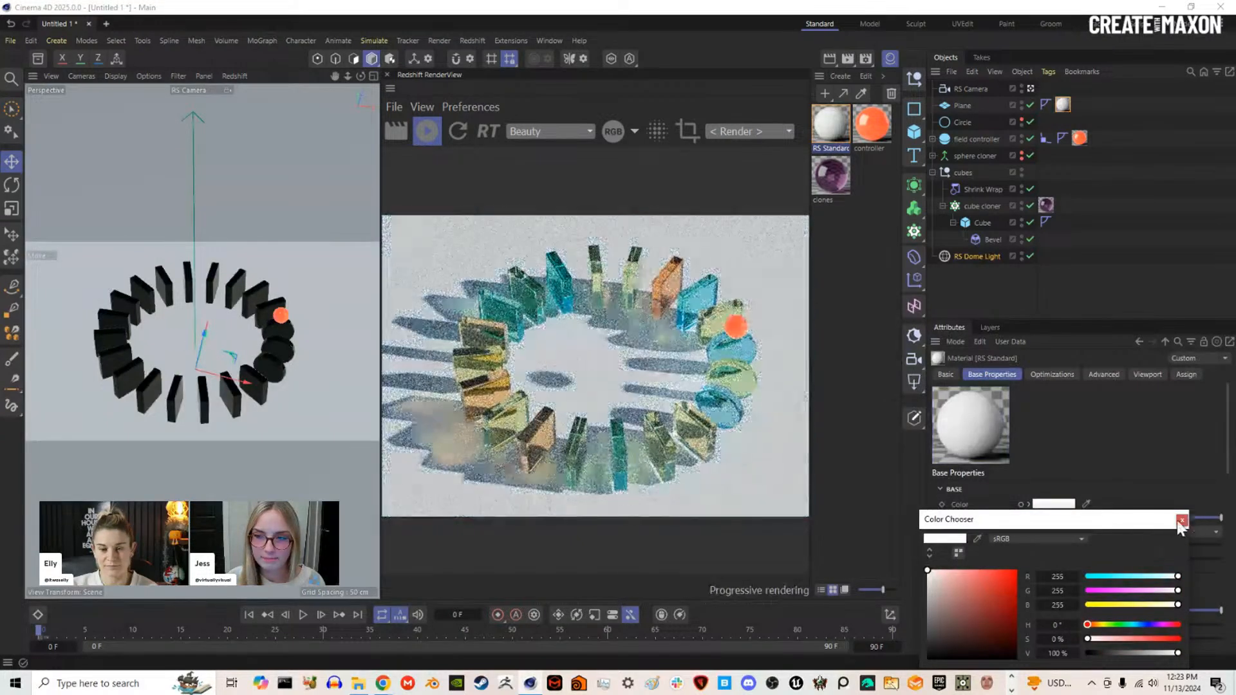
left_click(1182, 521)
Step: Set the Plane material's reflection roughness to 0, metalness to 0.155 and reflection IOR to 1.797
scroll(991, 567, "down", 5)
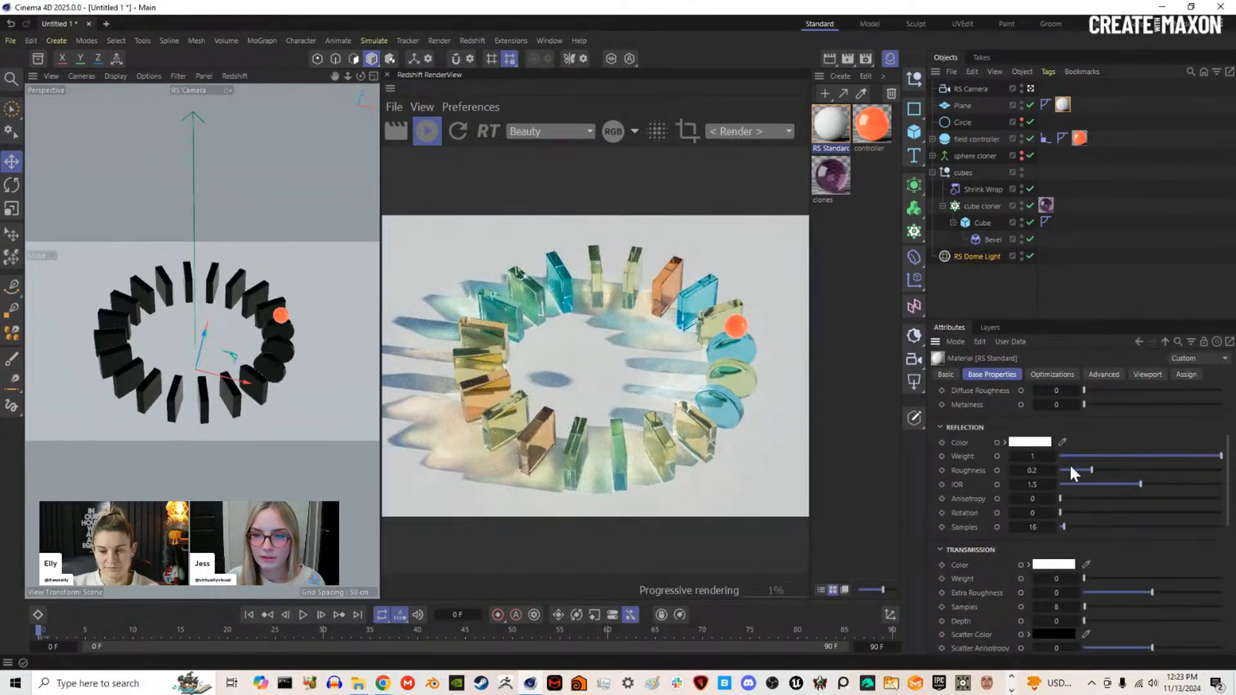
left_click_drag(1067, 468, 1056, 468)
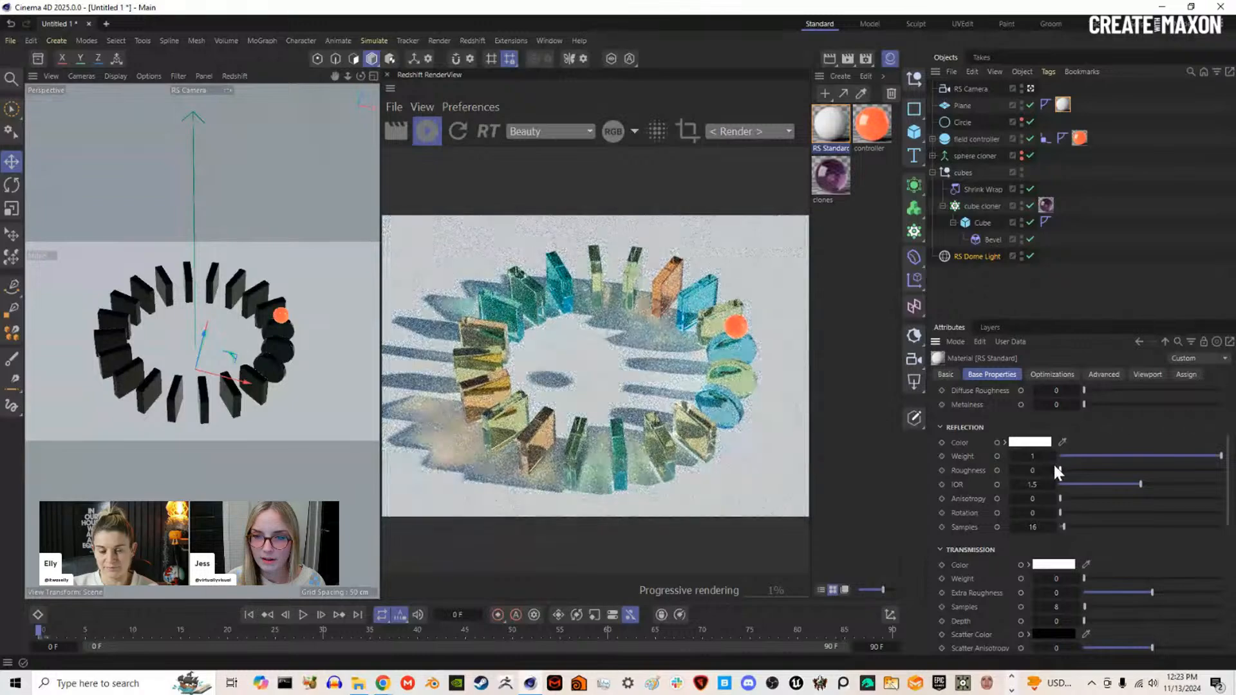
left_click_drag(1092, 403, 1104, 404)
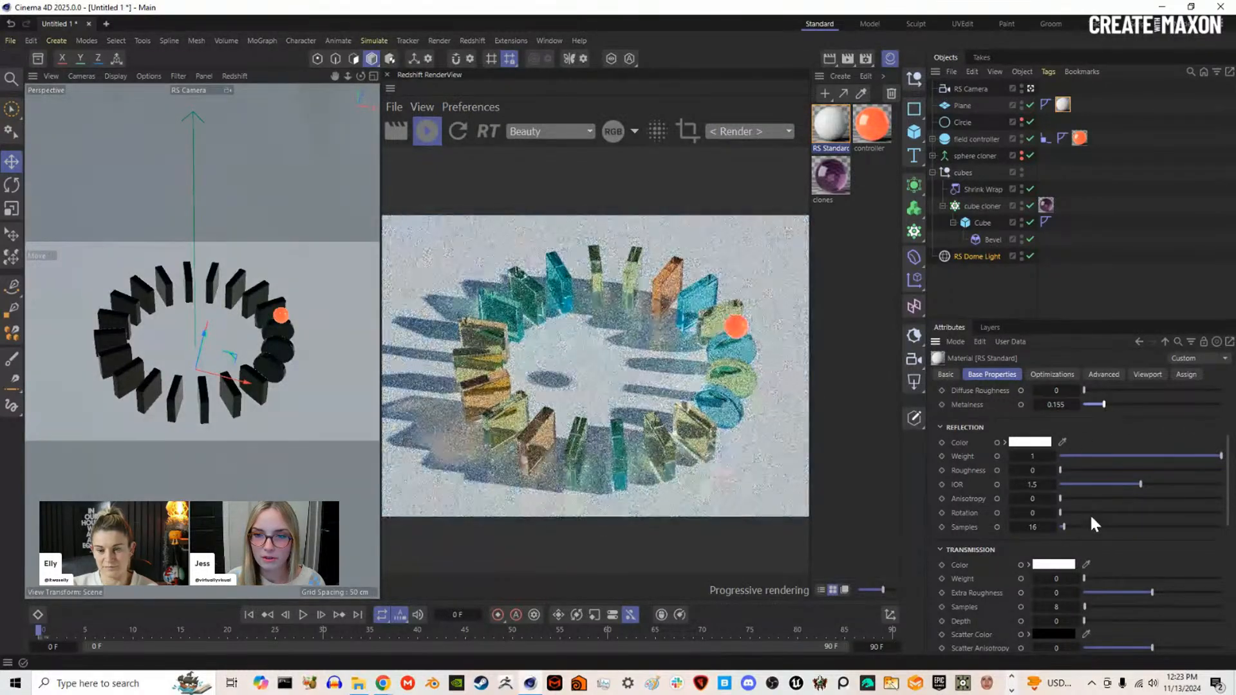
left_click_drag(1141, 483, 1157, 483)
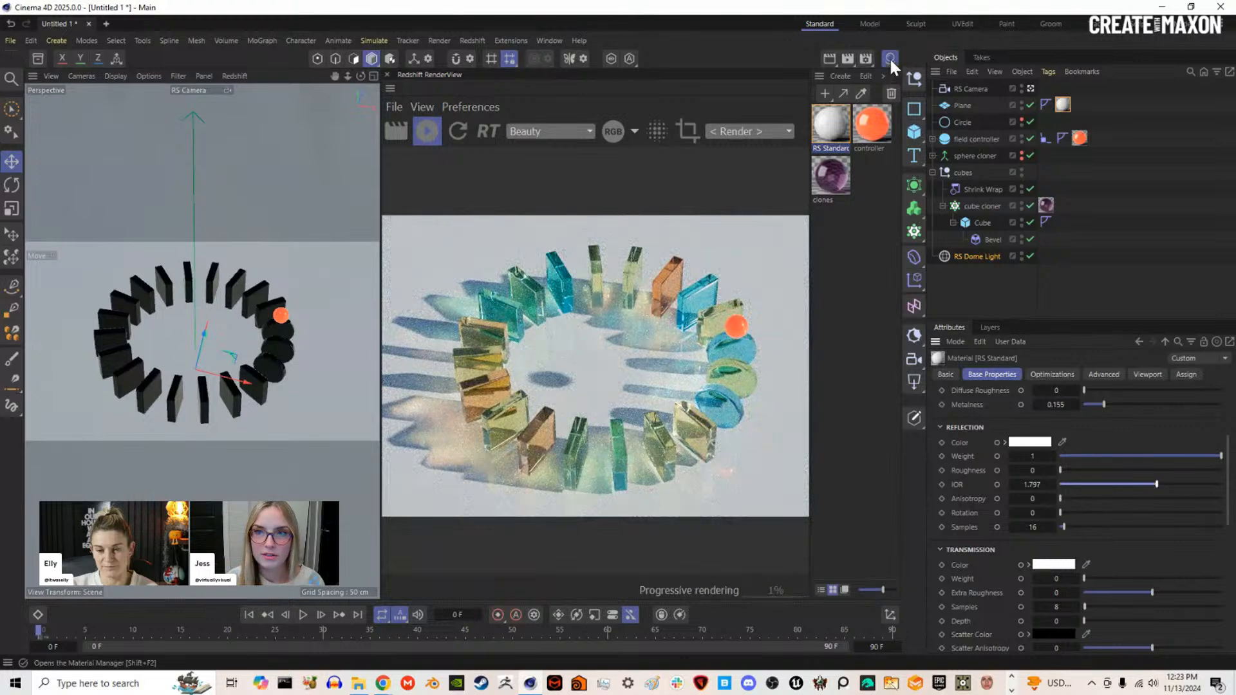
Step: Hide the Material Manager and examine the caustics of the glass clones up close in the Redshift RenderView
left_click(890, 57)
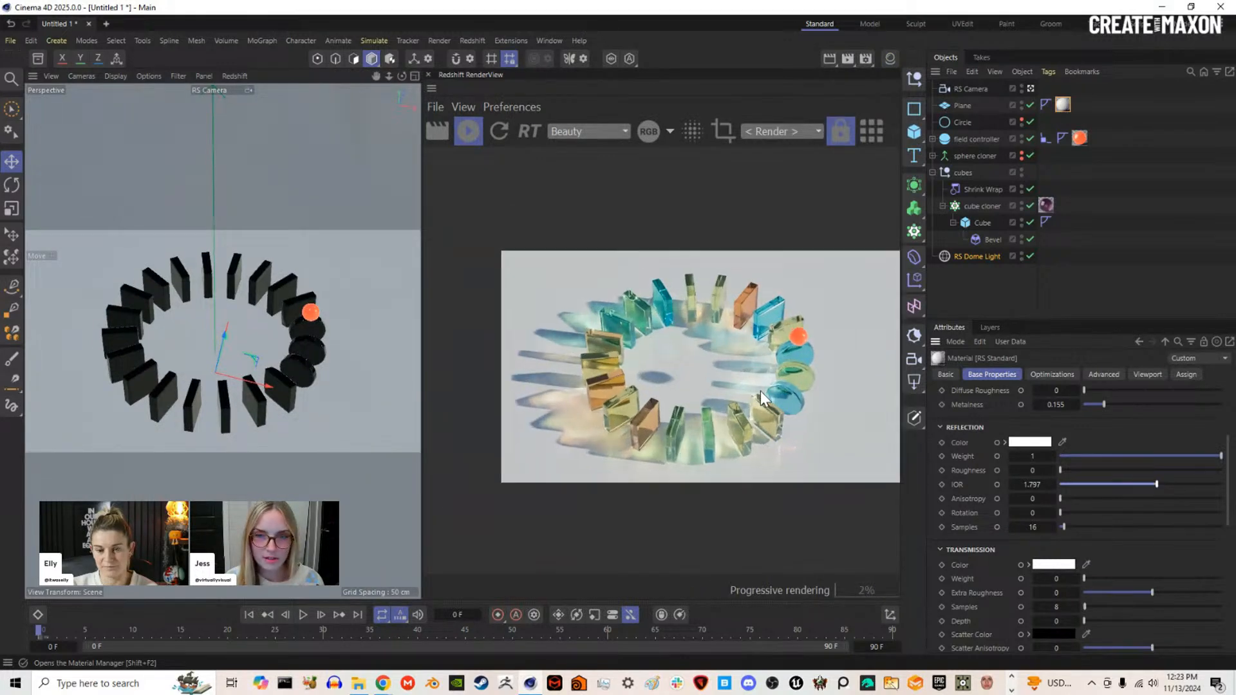
scroll(760, 391, "up", 3)
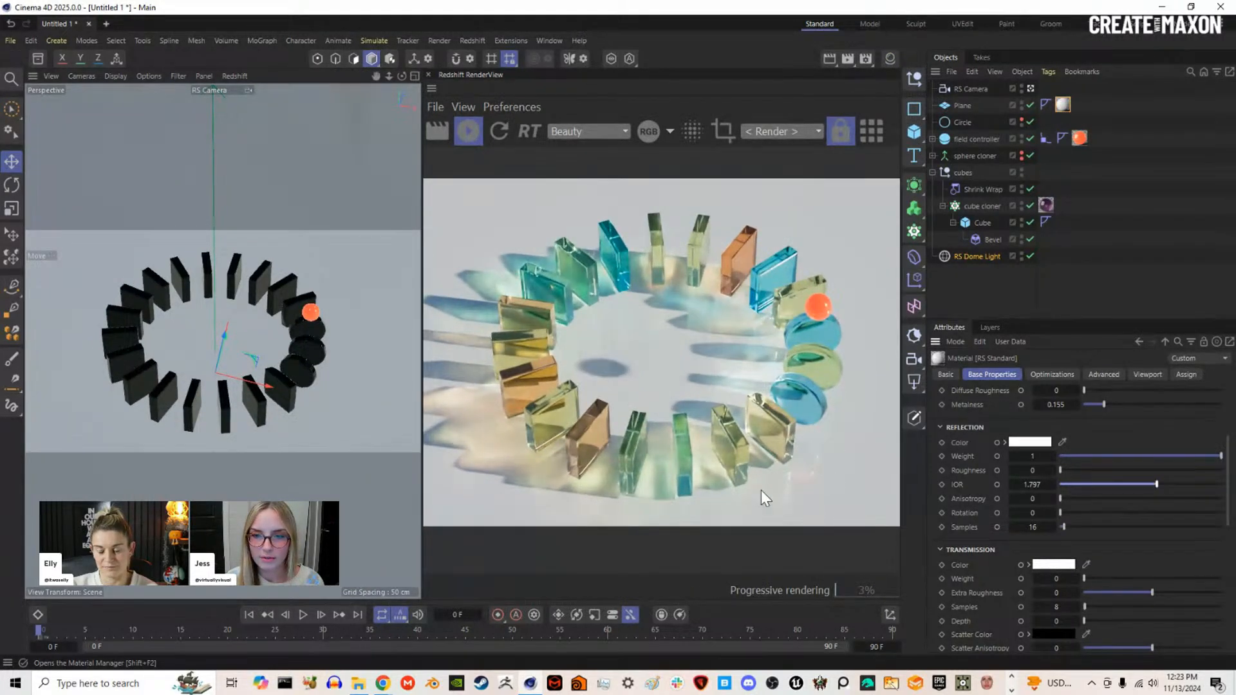
scroll(793, 492, "up", 2)
scroll(729, 392, "down", 4)
scroll(721, 392, "up", 1)
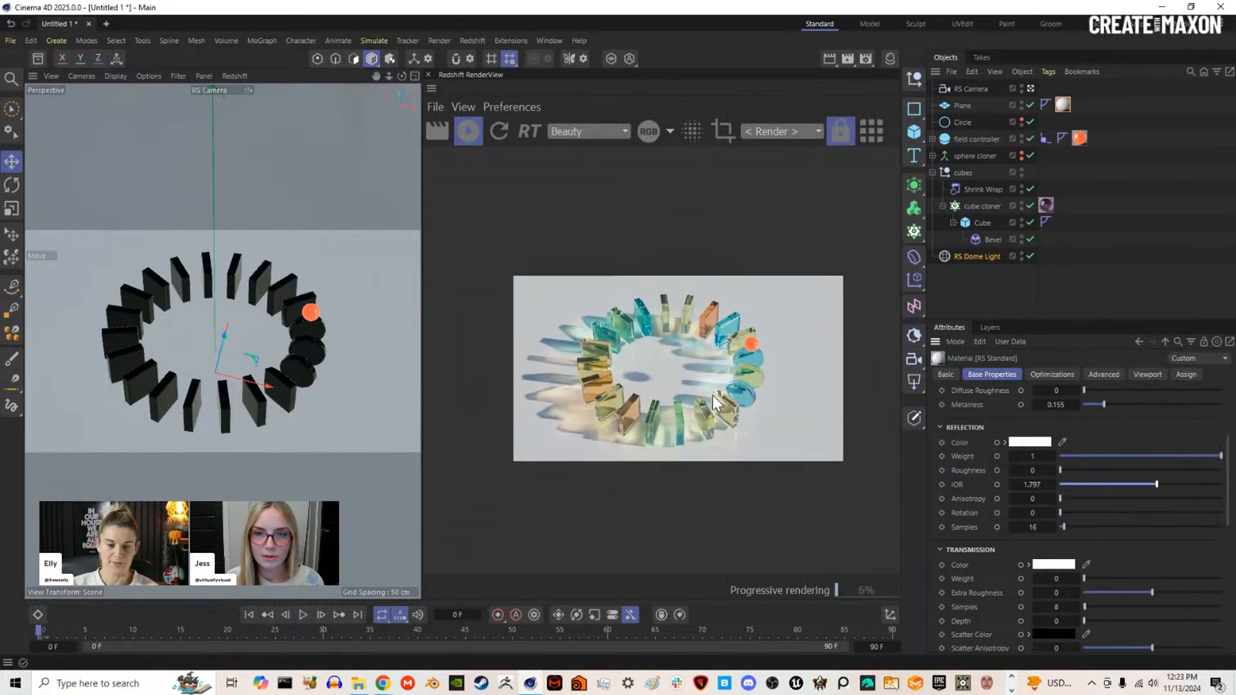
scroll(714, 403, "up", 2)
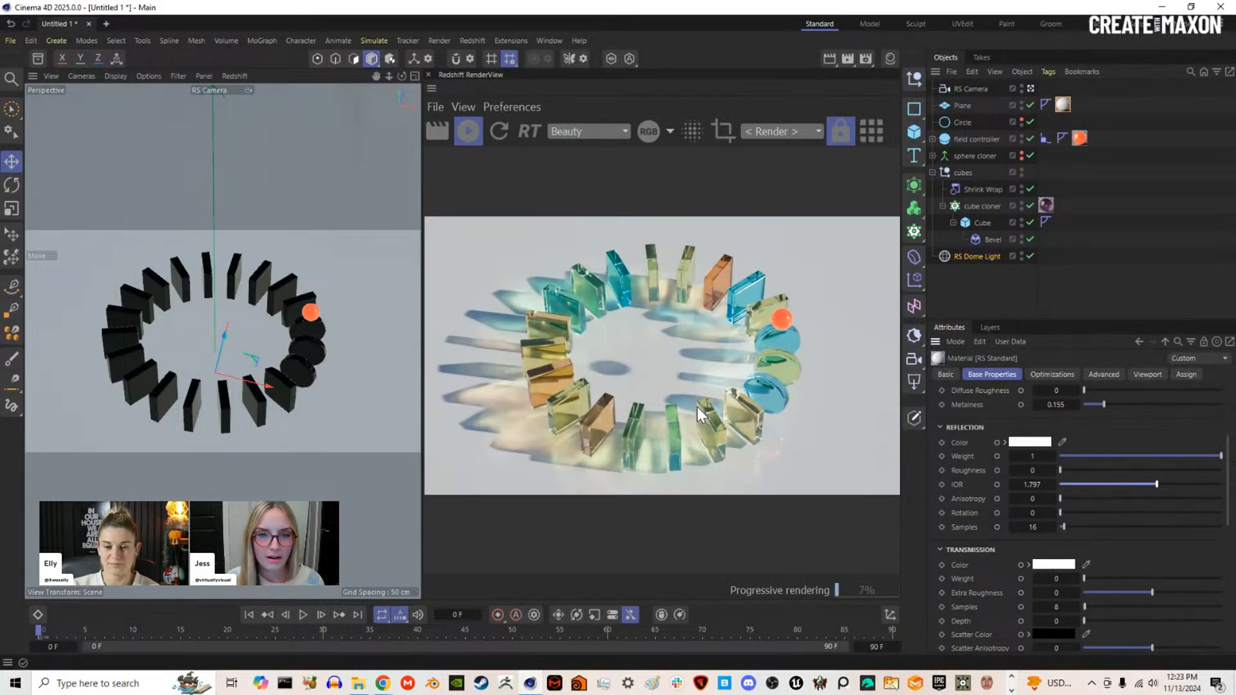
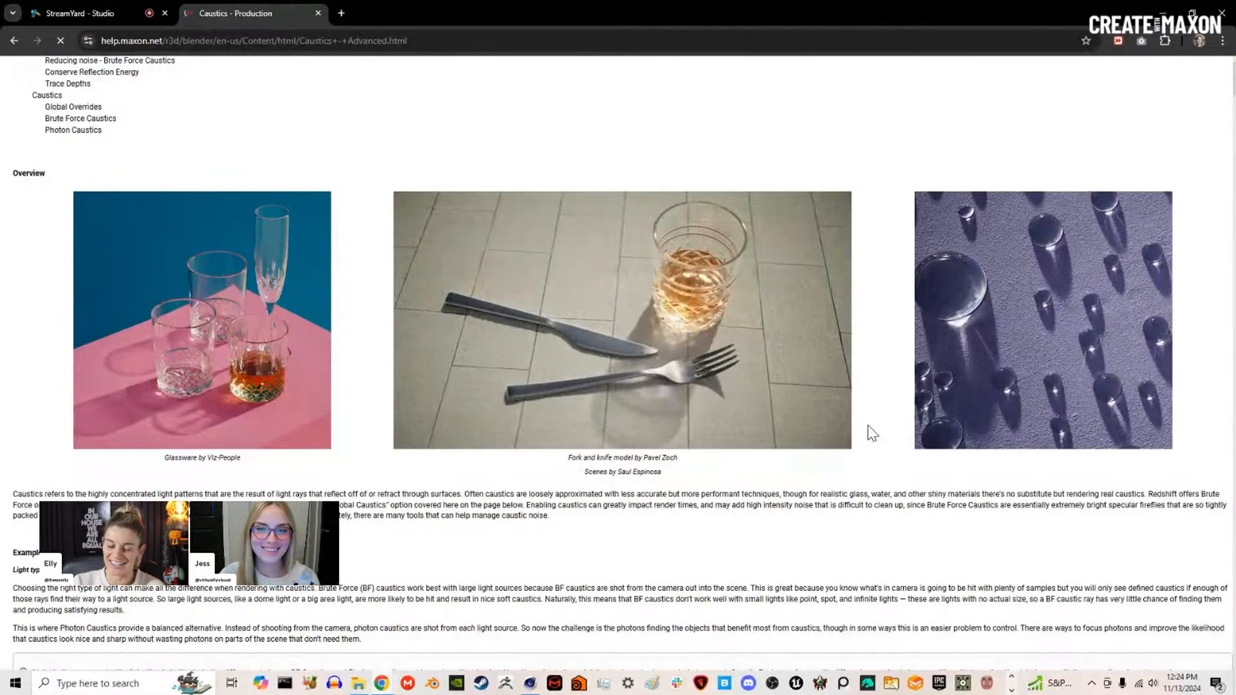
Step: Switch to Chrome and look over the table of contents and Overview of the Redshift "Caustics - Production" help page
scroll(869, 426, "up", 2)
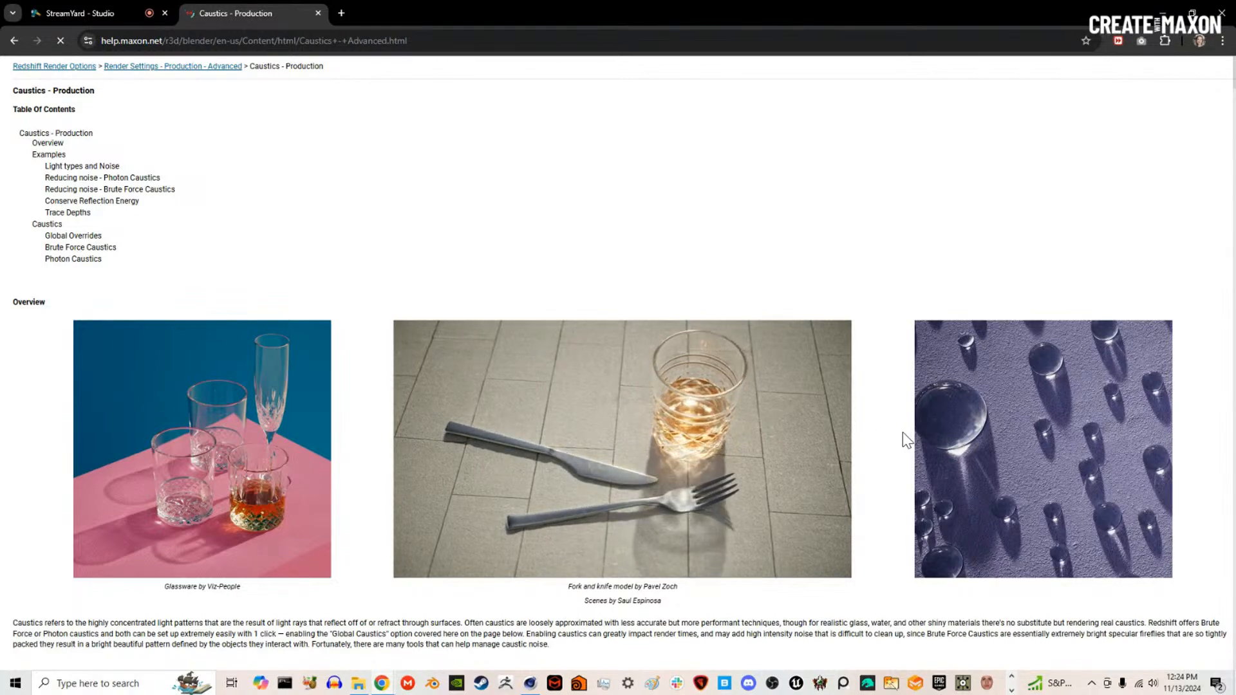
scroll(905, 434, "down", 3)
scroll(904, 422, "up", 3)
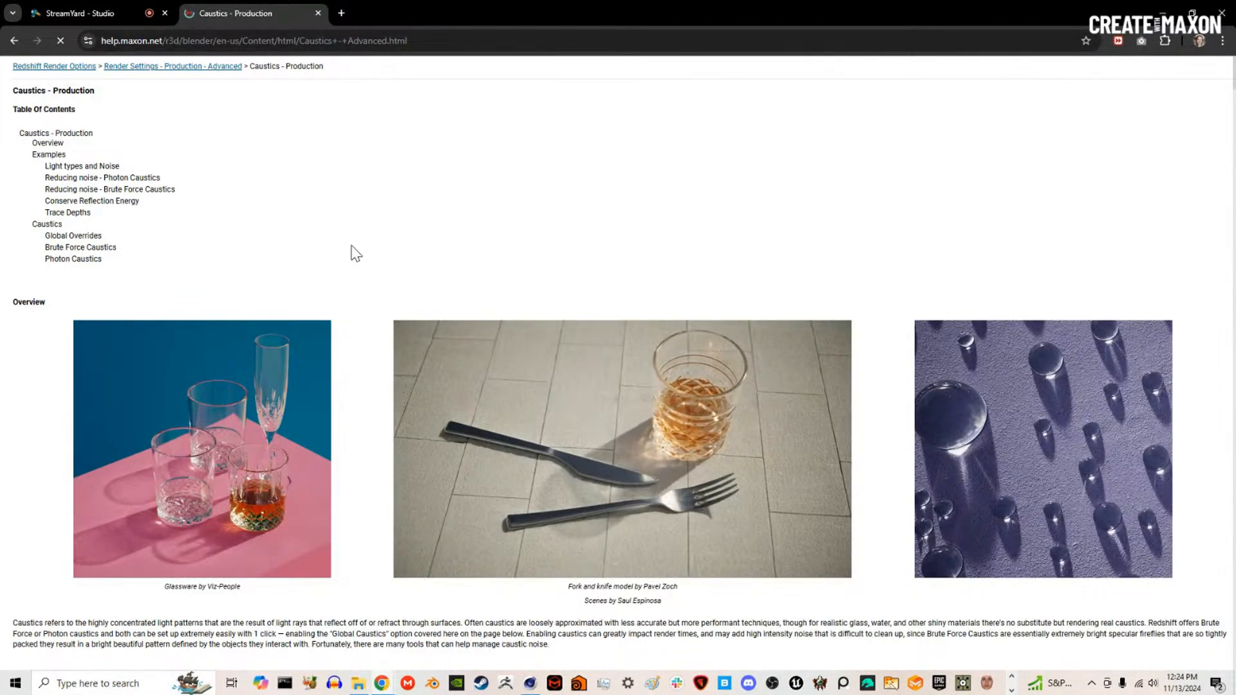
scroll(361, 286, "down", 2)
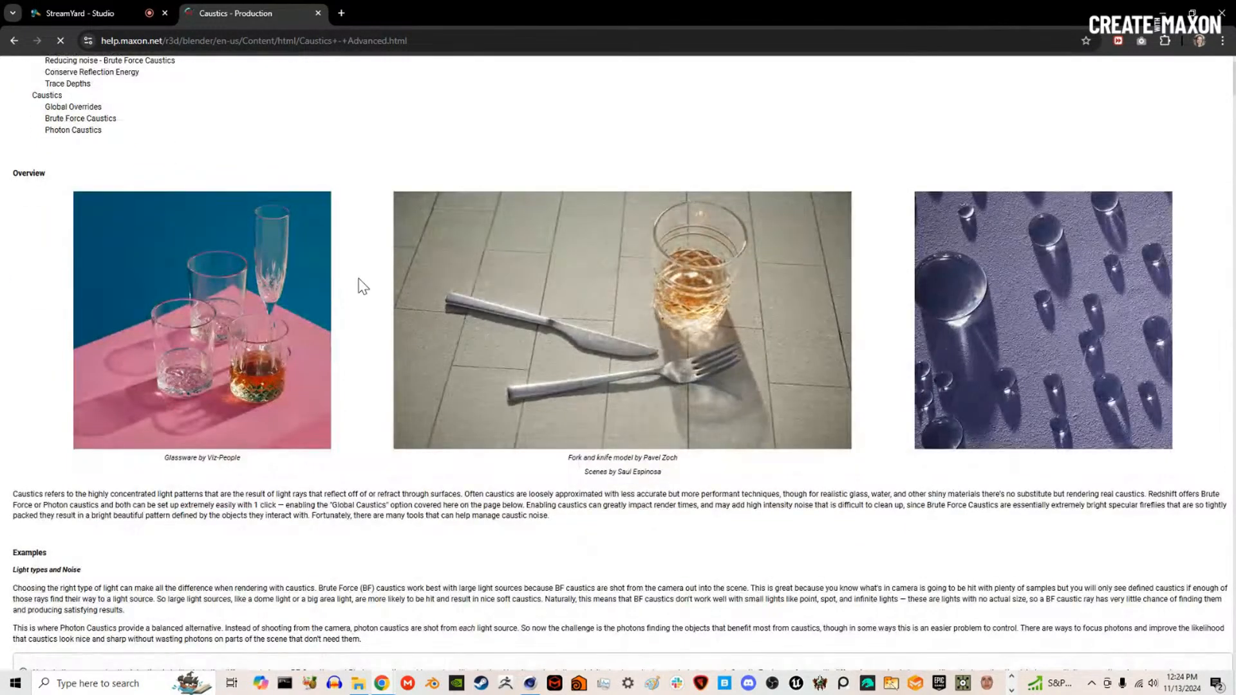
scroll(362, 285, "down", 3)
scroll(359, 284, "down", 3)
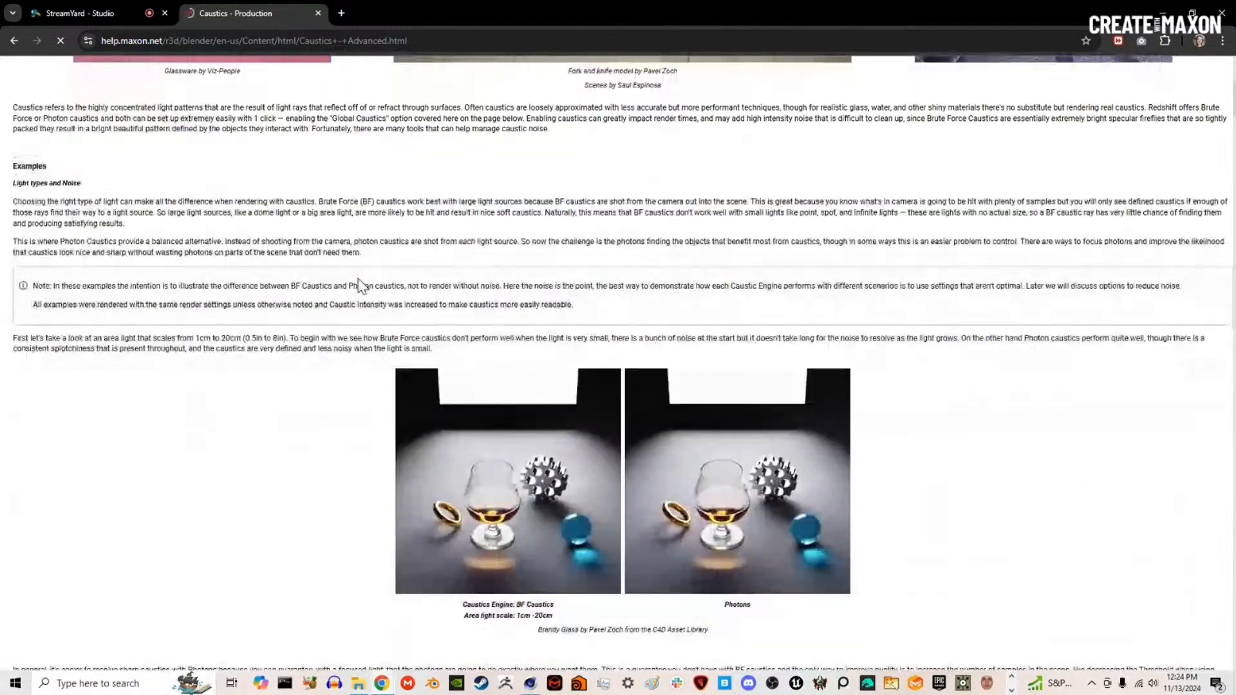
scroll(312, 370, "up", 4)
scroll(311, 364, "up", 3)
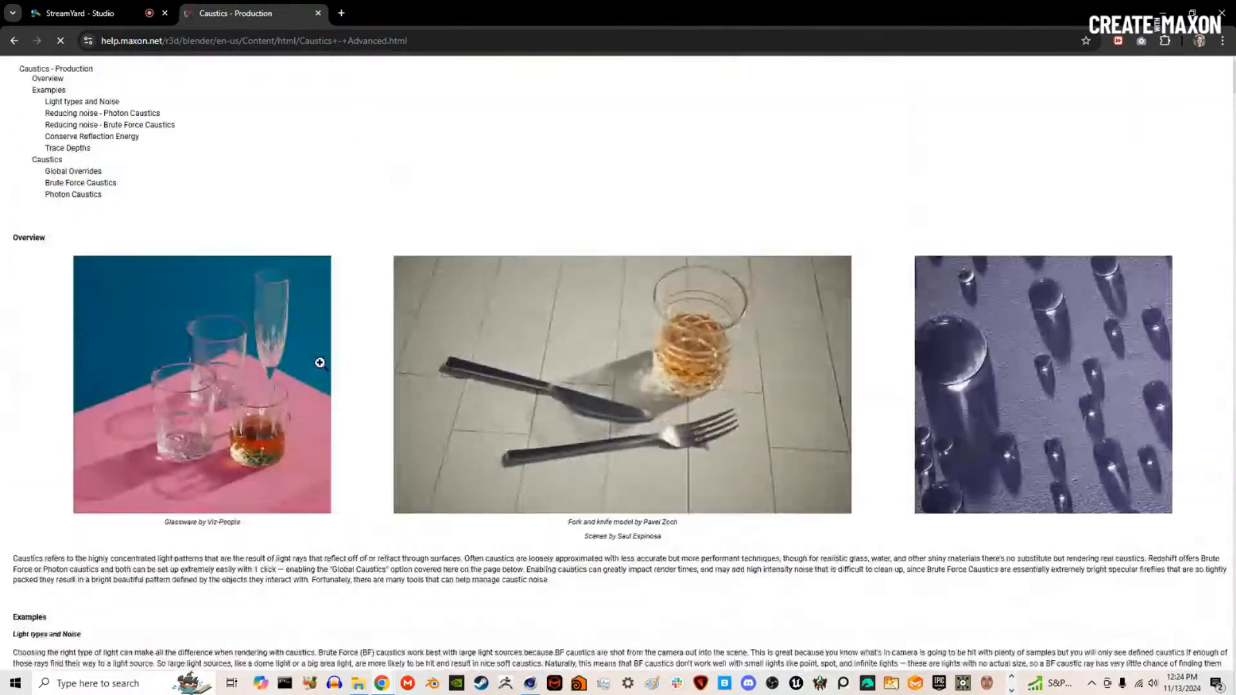
Step: Compare the brute force and photon caustics examples for the area, spot and dome lights on the help page
scroll(348, 383, "down", 7)
scroll(347, 384, "down", 3)
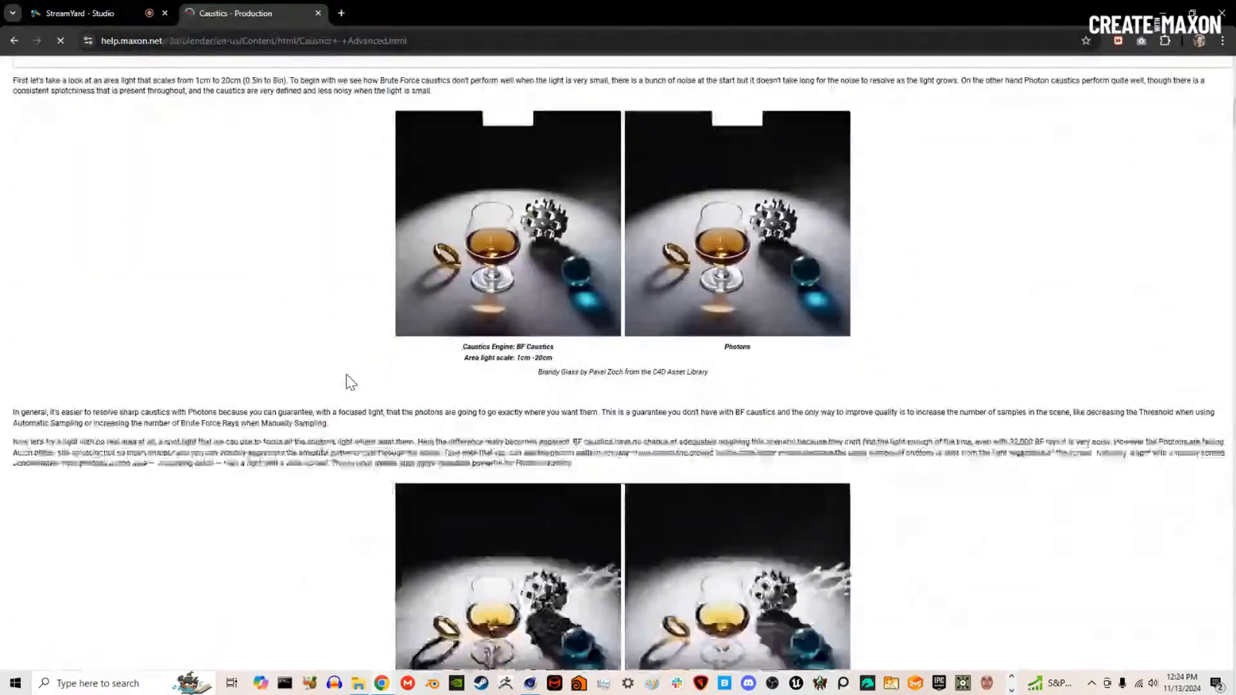
scroll(1060, 366, "up", 2)
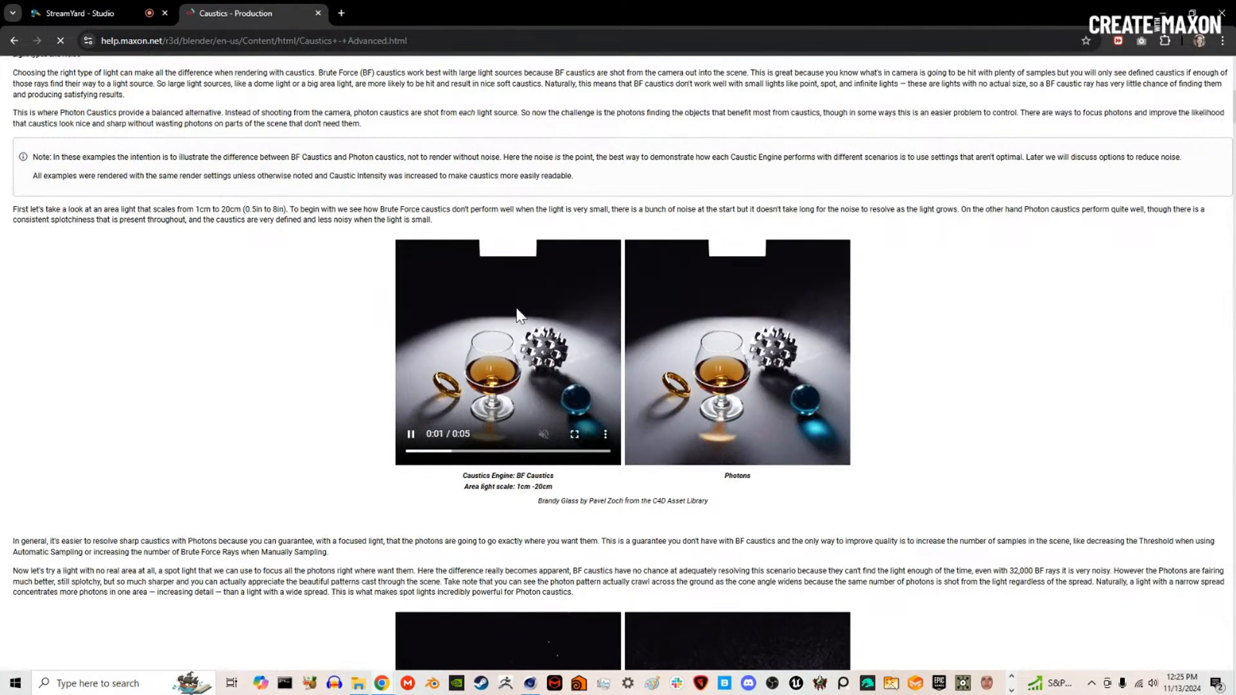
scroll(362, 492, "down", 6)
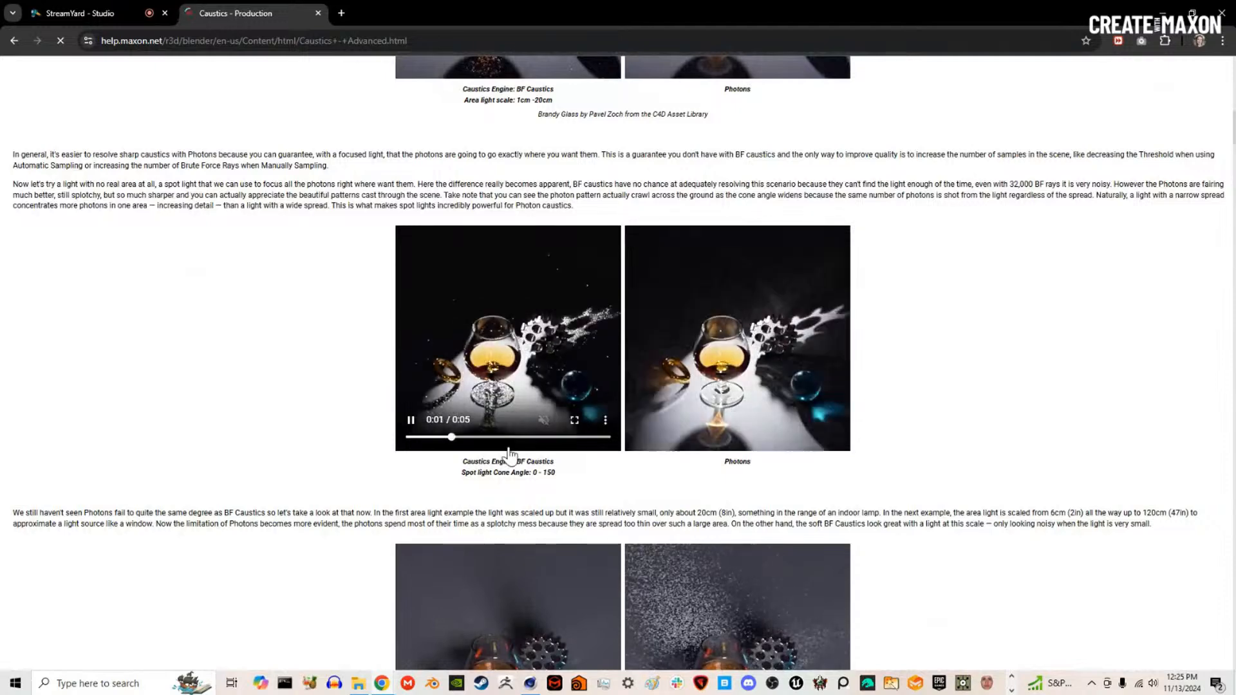
scroll(509, 444, "down", 2)
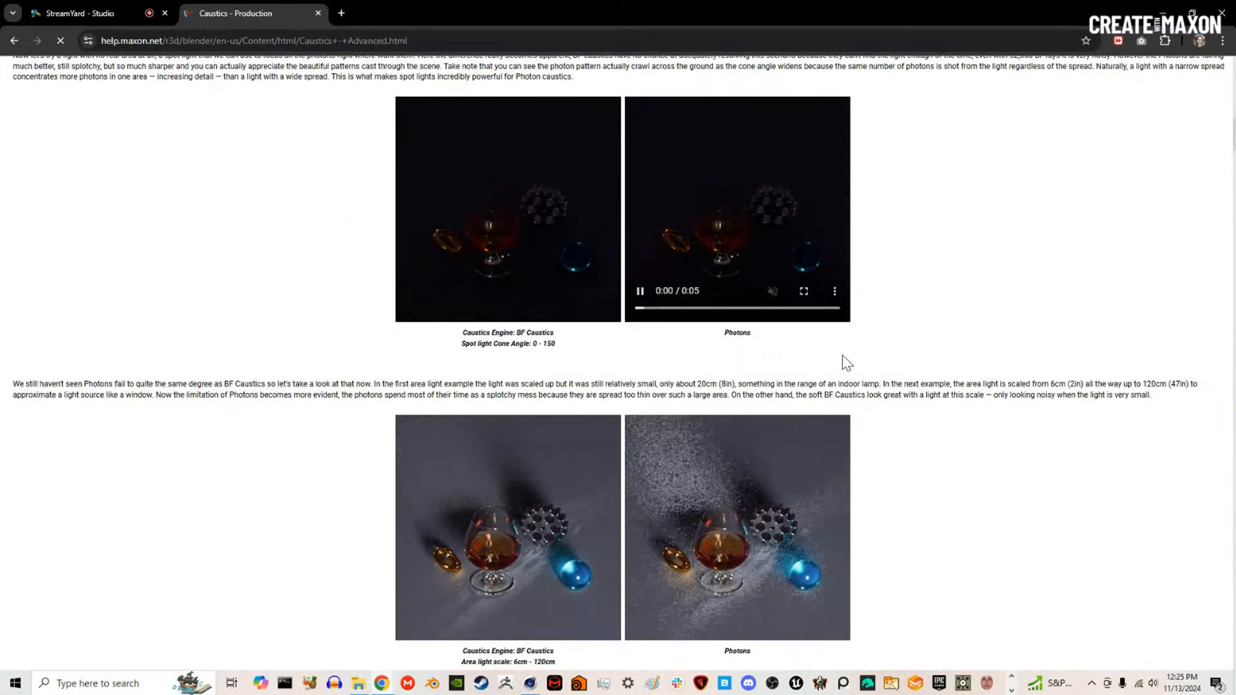
scroll(844, 359, "down", 3)
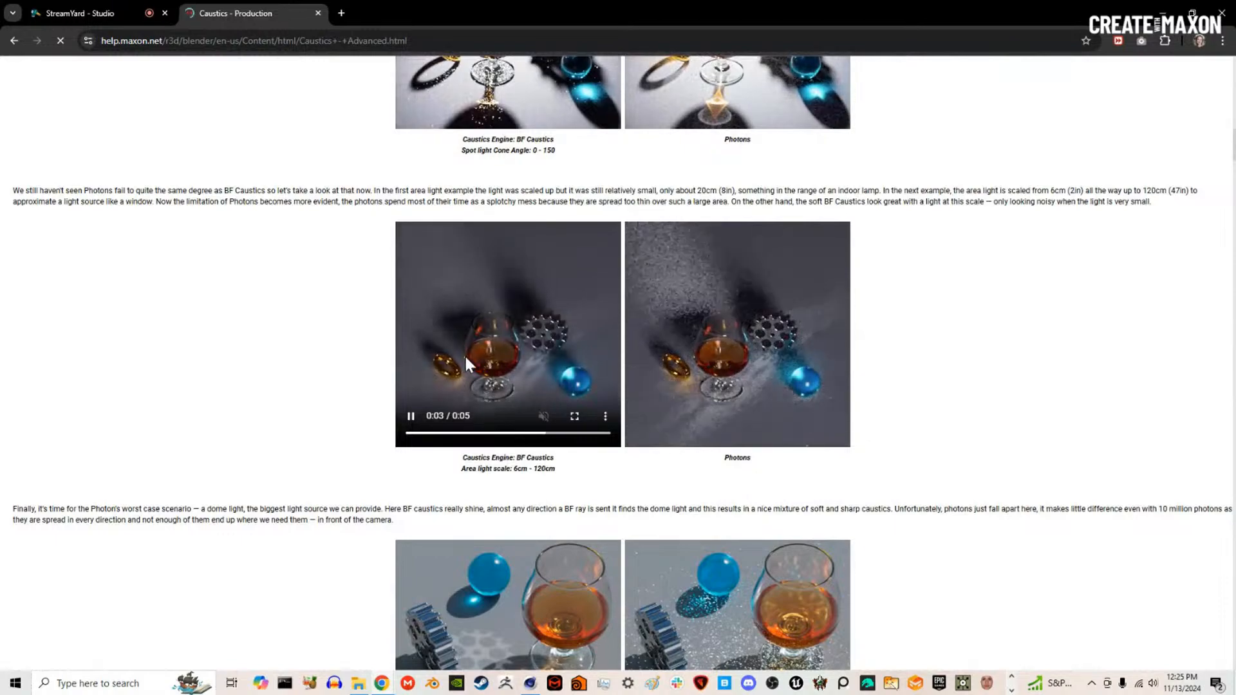
scroll(532, 396, "down", 1)
scroll(532, 394, "down", 4)
scroll(532, 394, "up", 1)
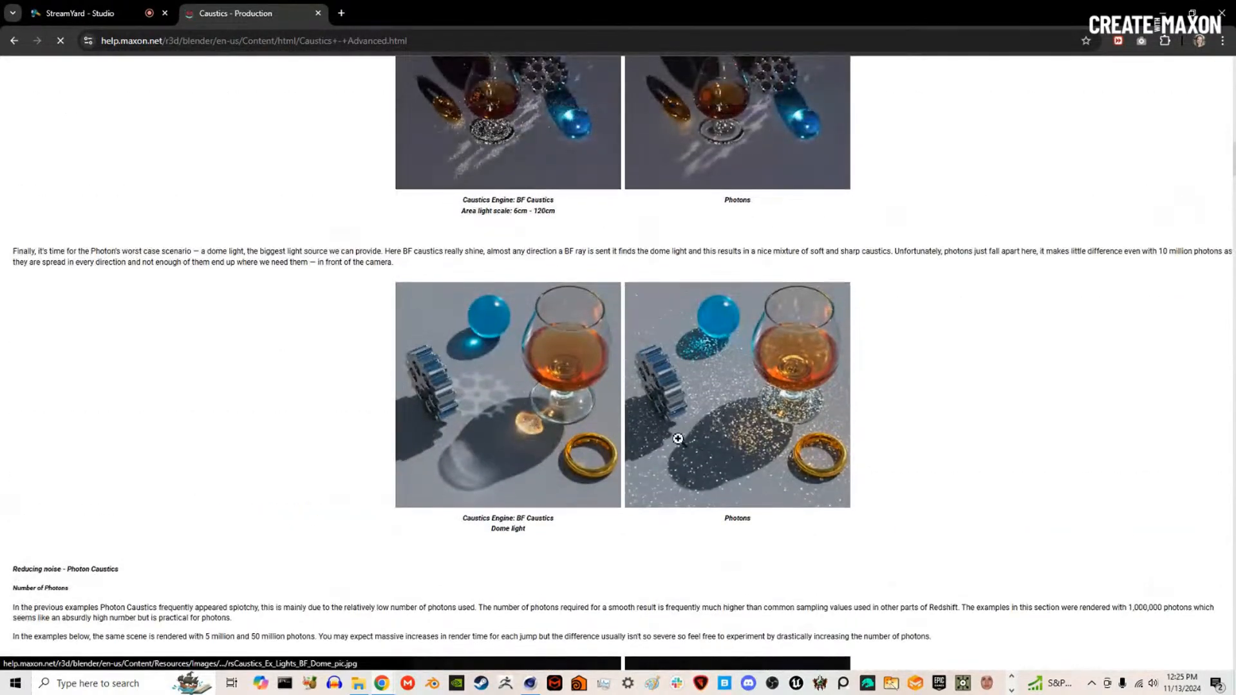
scroll(797, 502, "up", 3)
scroll(770, 554, "down", 2)
scroll(769, 555, "down", 1)
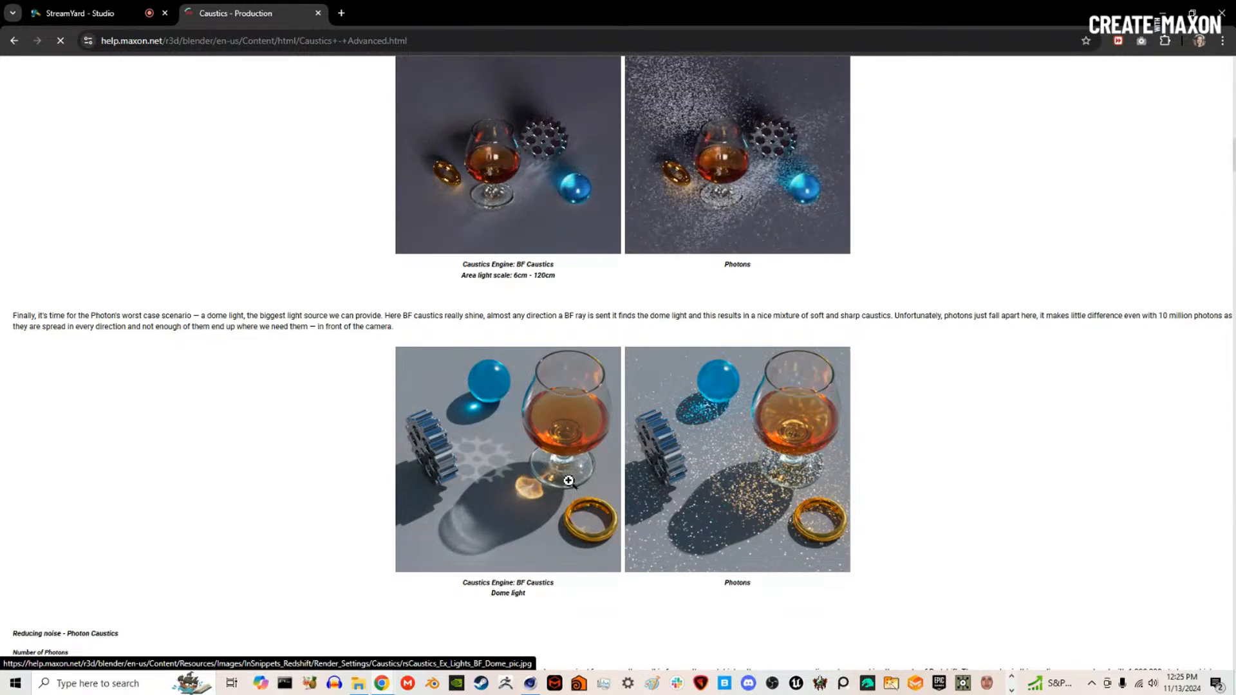
Step: Review the photon caustics noise reduction examples covering number of photons, blur radius and a light that only casts caustics
scroll(248, 444, "down", 4)
scroll(250, 444, "down", 4)
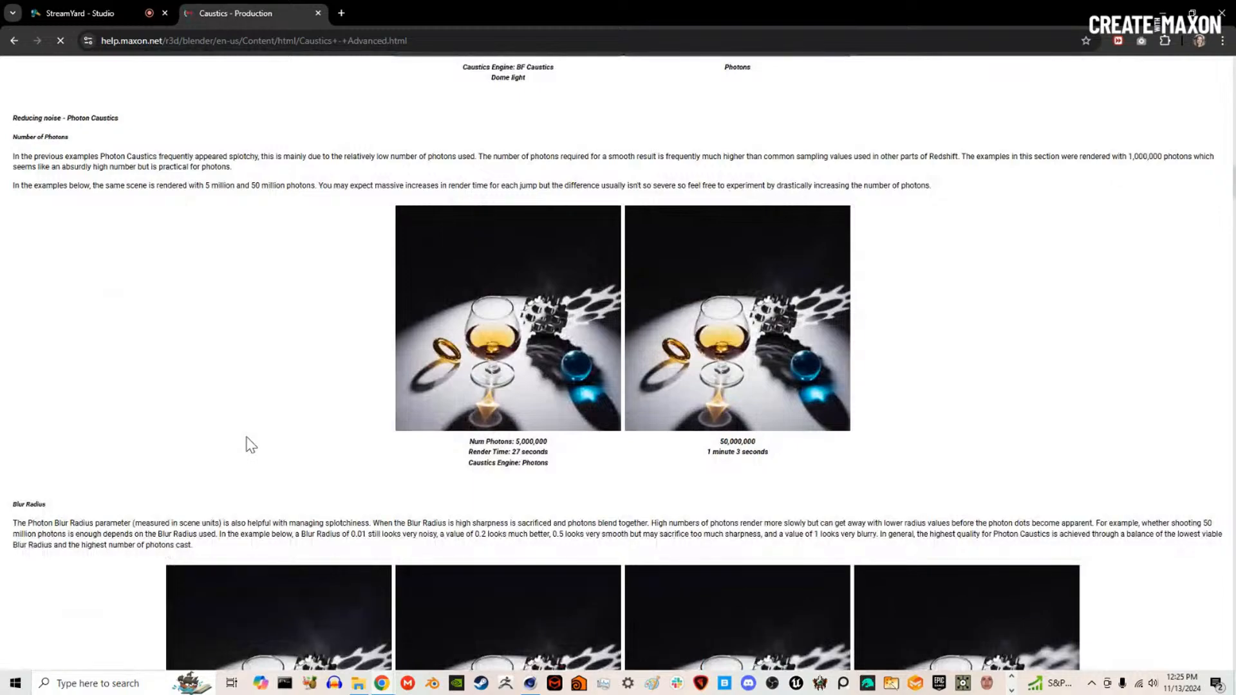
scroll(251, 444, "down", 4)
scroll(380, 618, "down", 4)
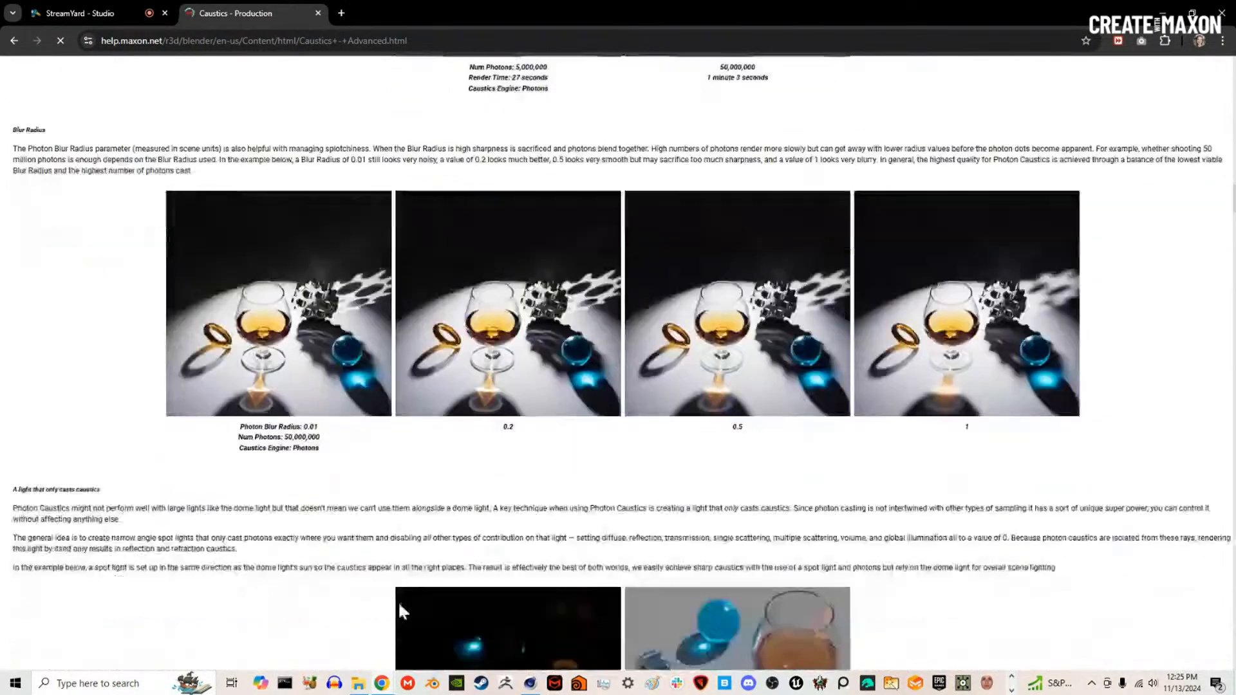
scroll(338, 586, "down", 3)
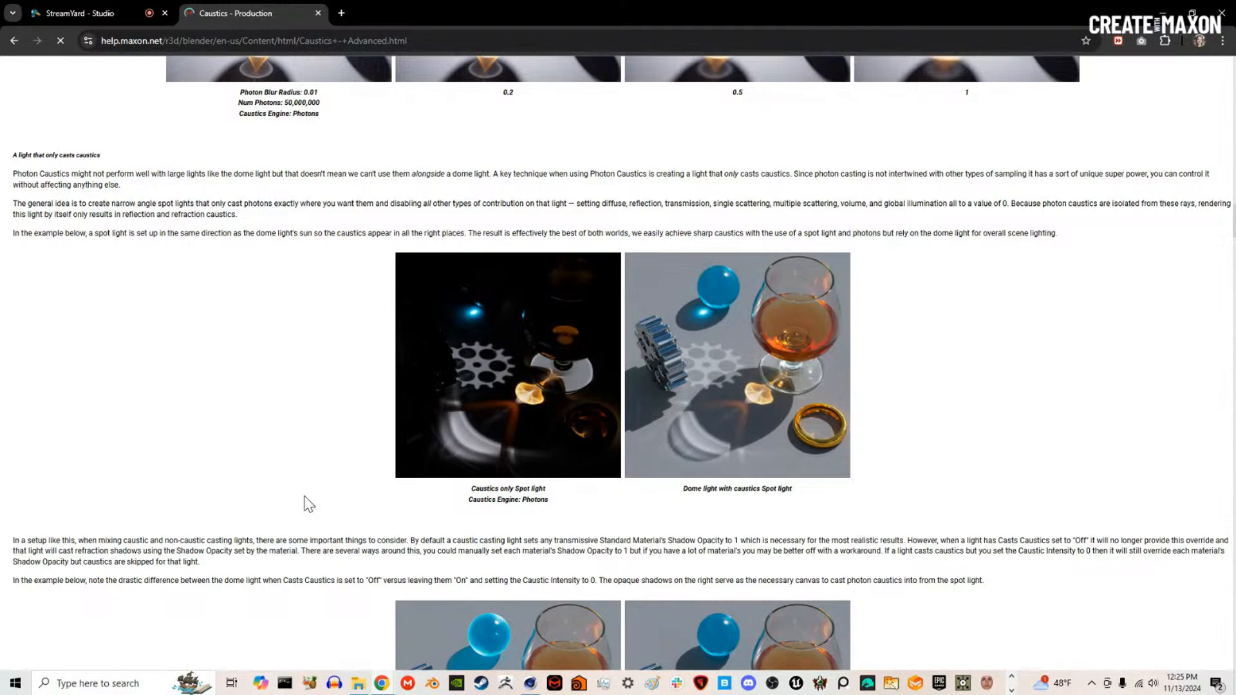
Step: Read through the Caustics - Production help page's examples of light types, photon noise and caustics-only lights, up to the overview
scroll(309, 508, "down", 4)
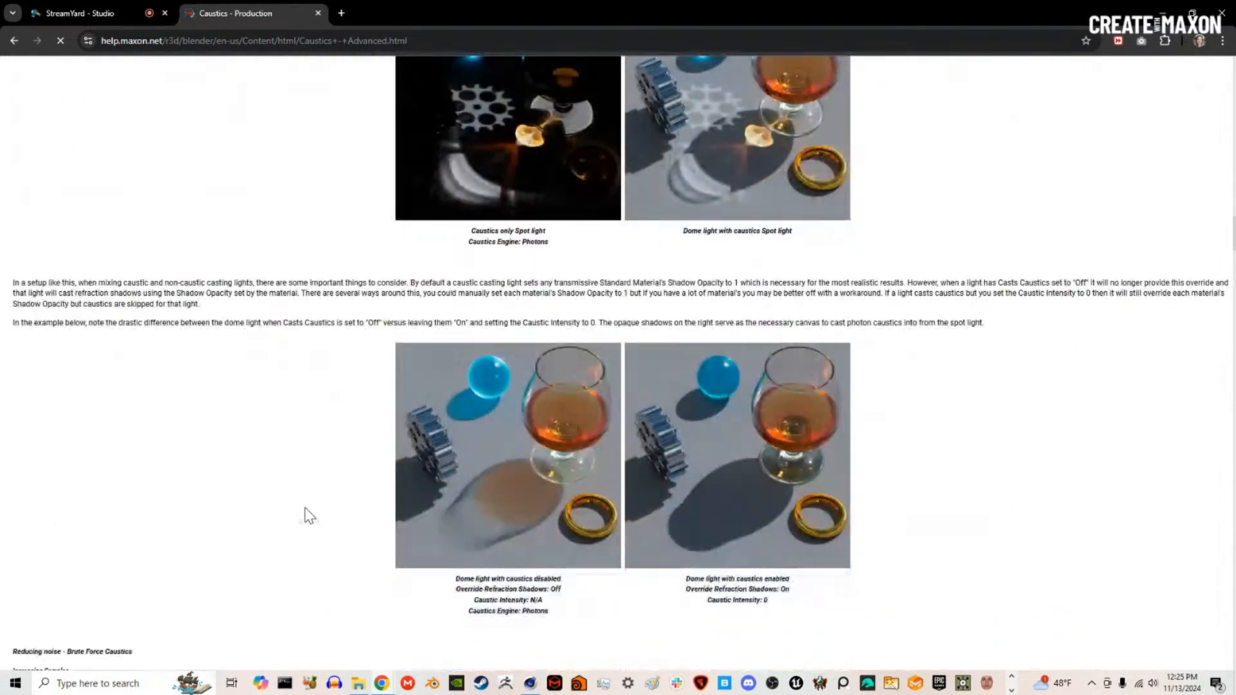
scroll(290, 510, "up", 12)
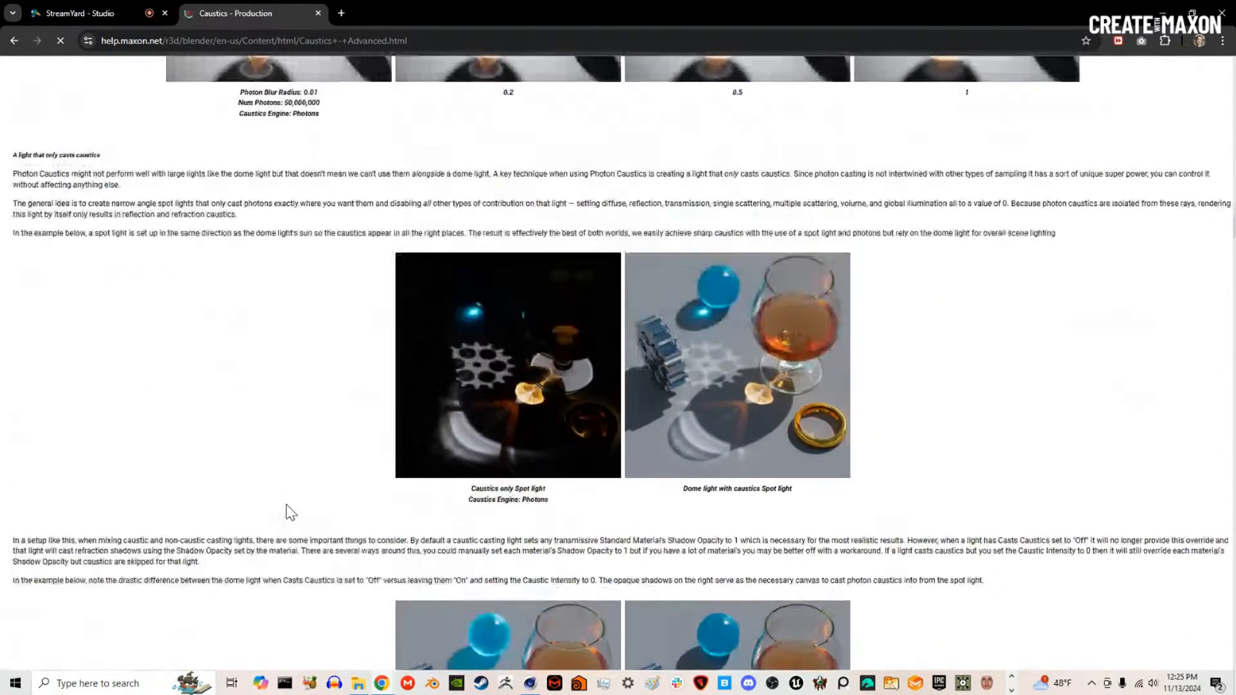
scroll(286, 505, "down", 15)
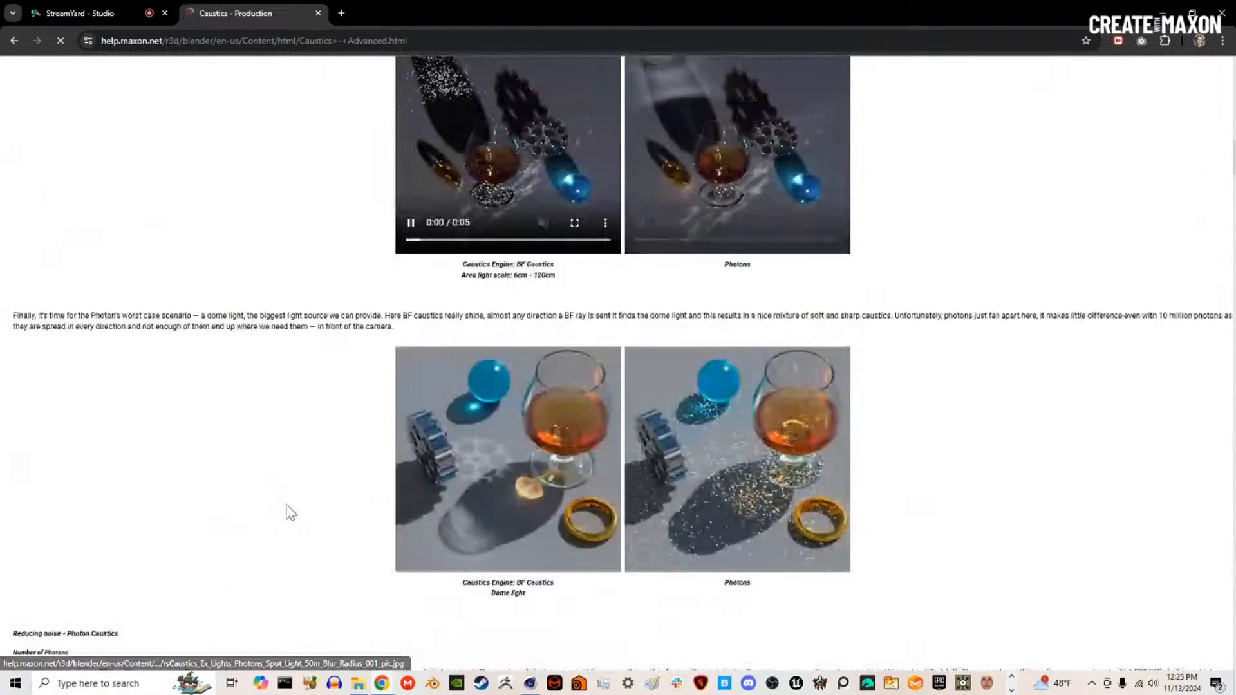
scroll(291, 512, "up", 6)
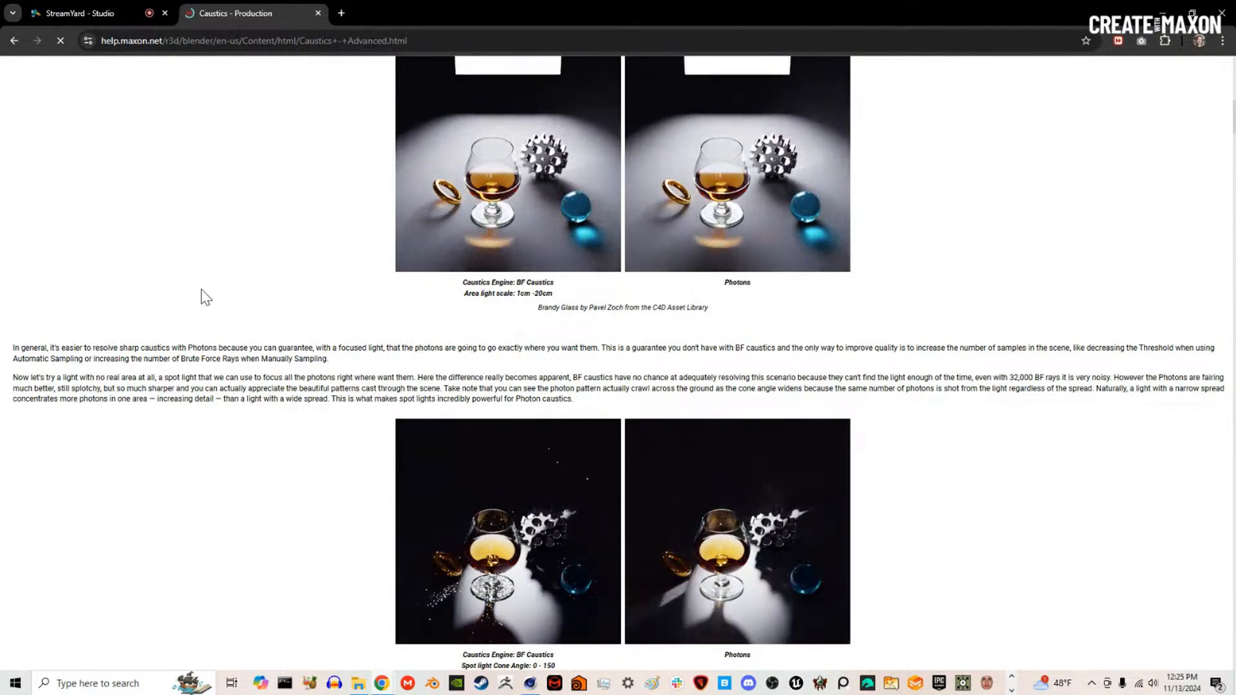
scroll(232, 344, "up", 7)
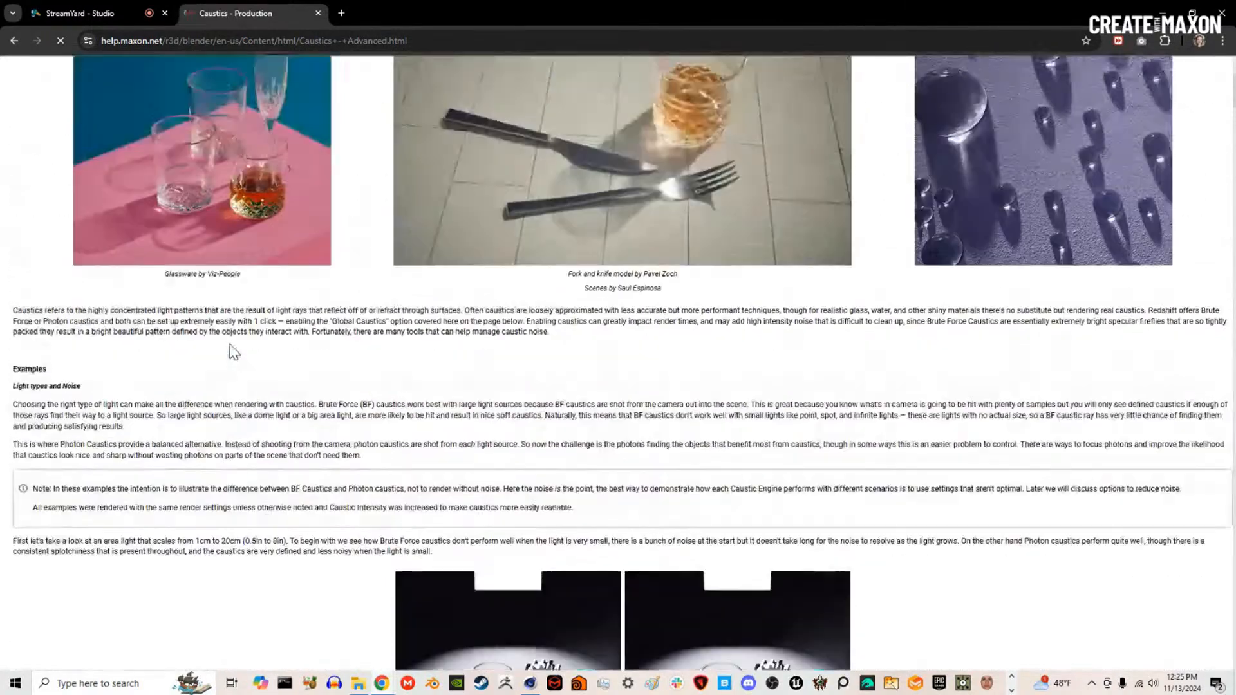
scroll(229, 343, "up", 3)
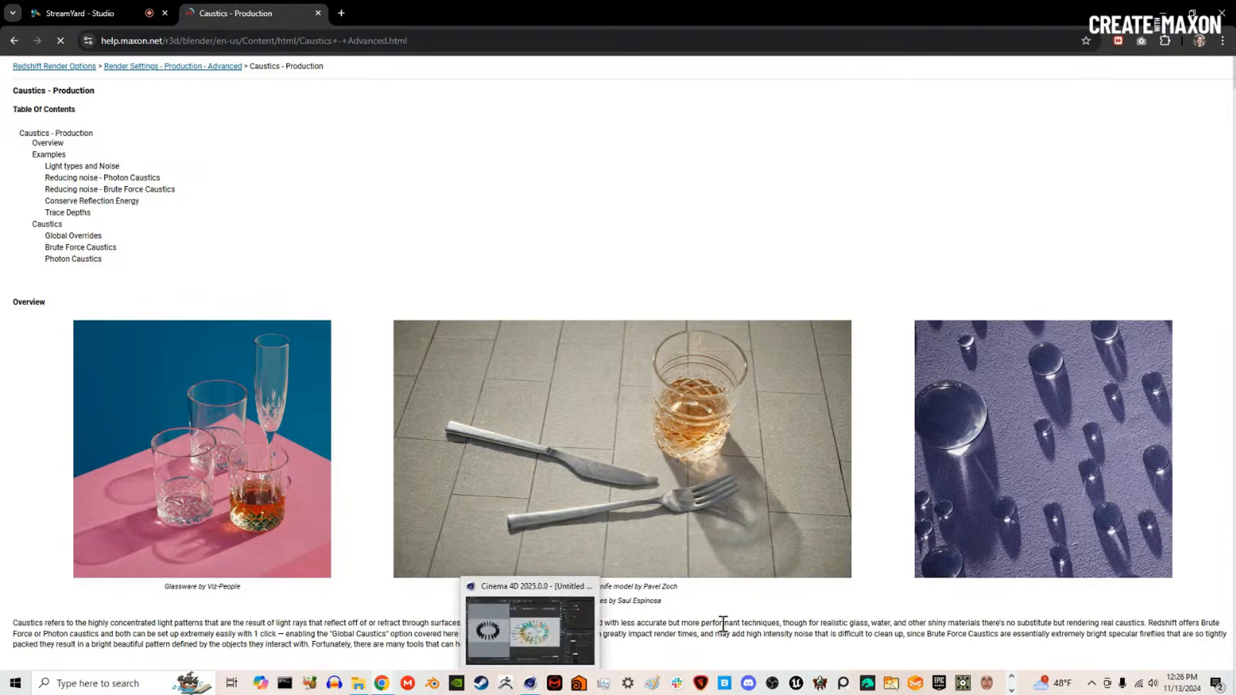
Step: Switch to Cinema 4D and preview the glass cube ring at frame 59 in the Redshift RenderView
left_click(532, 643)
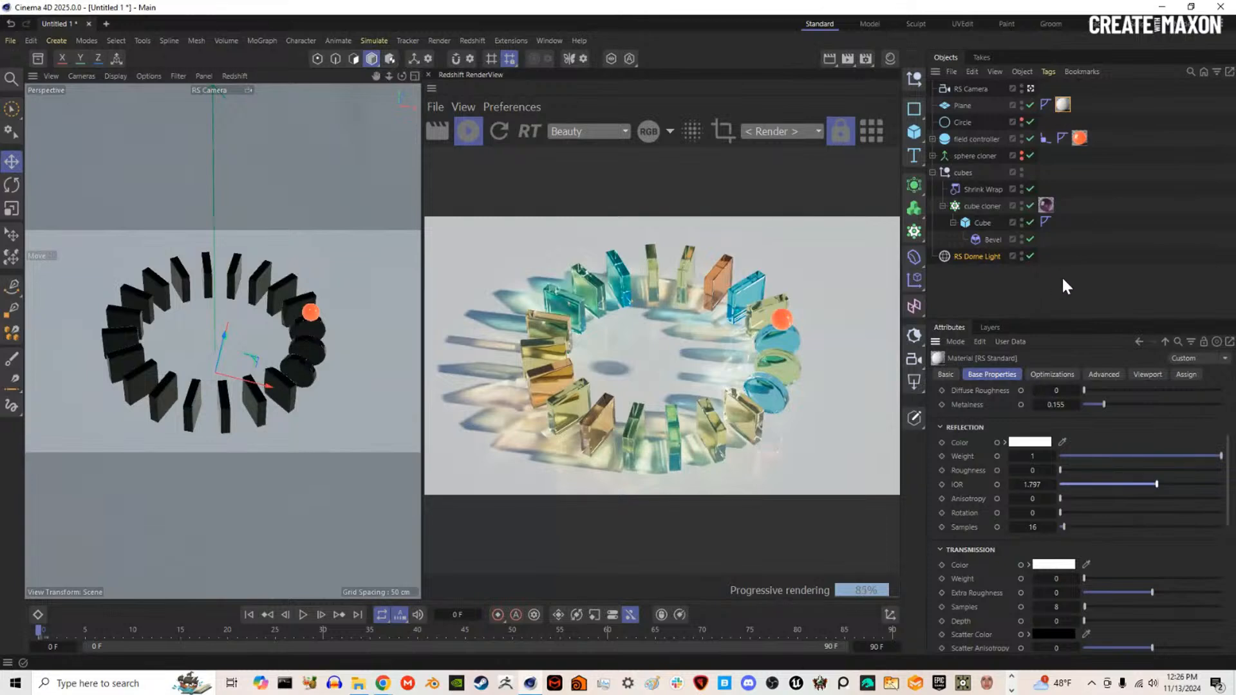
left_click(474, 133)
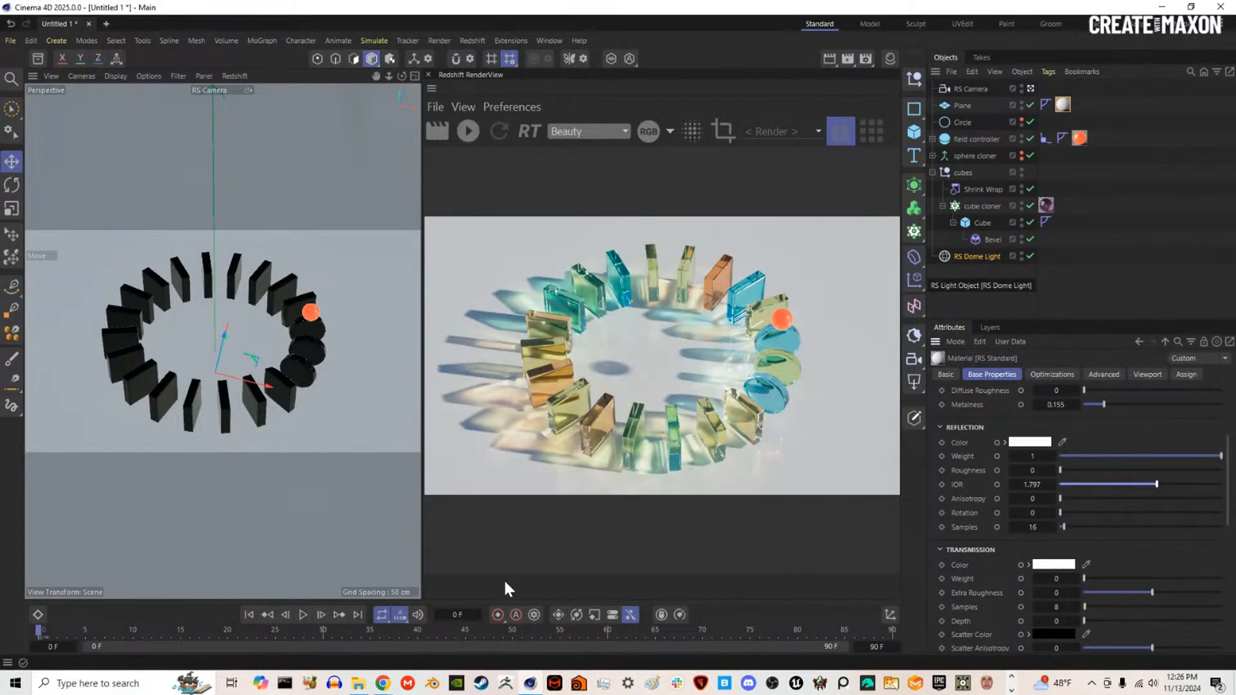
left_click(491, 634)
left_click(520, 632)
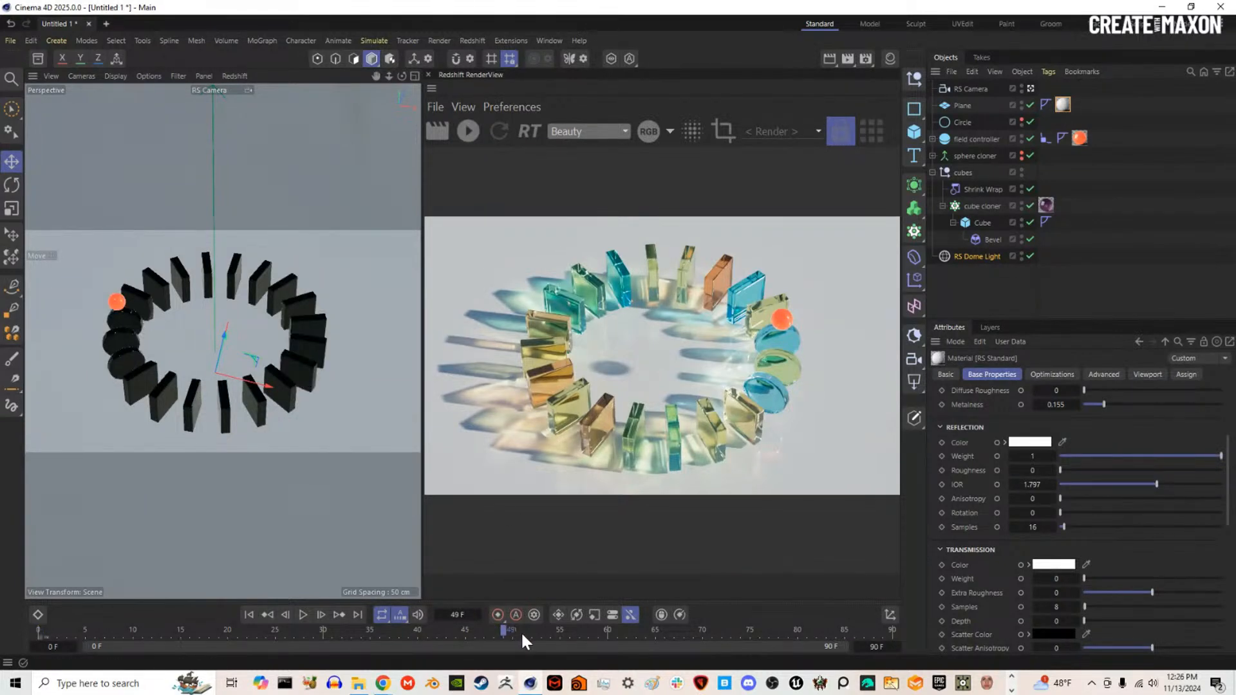
left_click(468, 132)
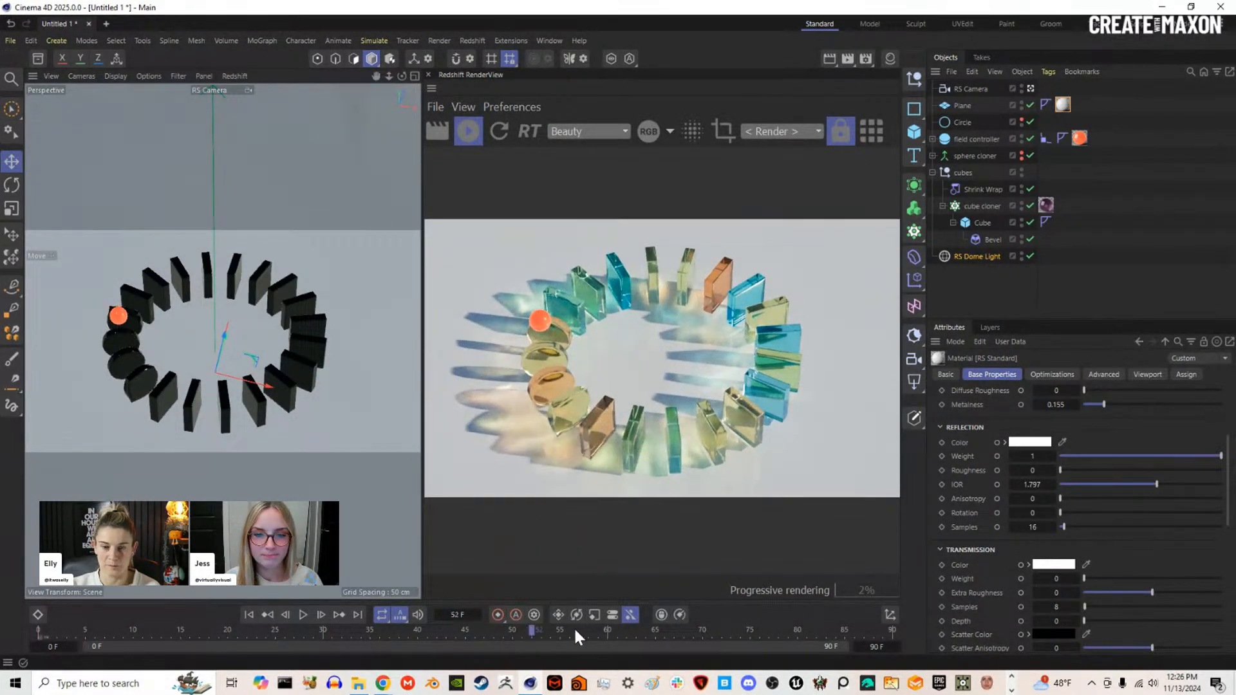
left_click_drag(576, 629, 600, 630)
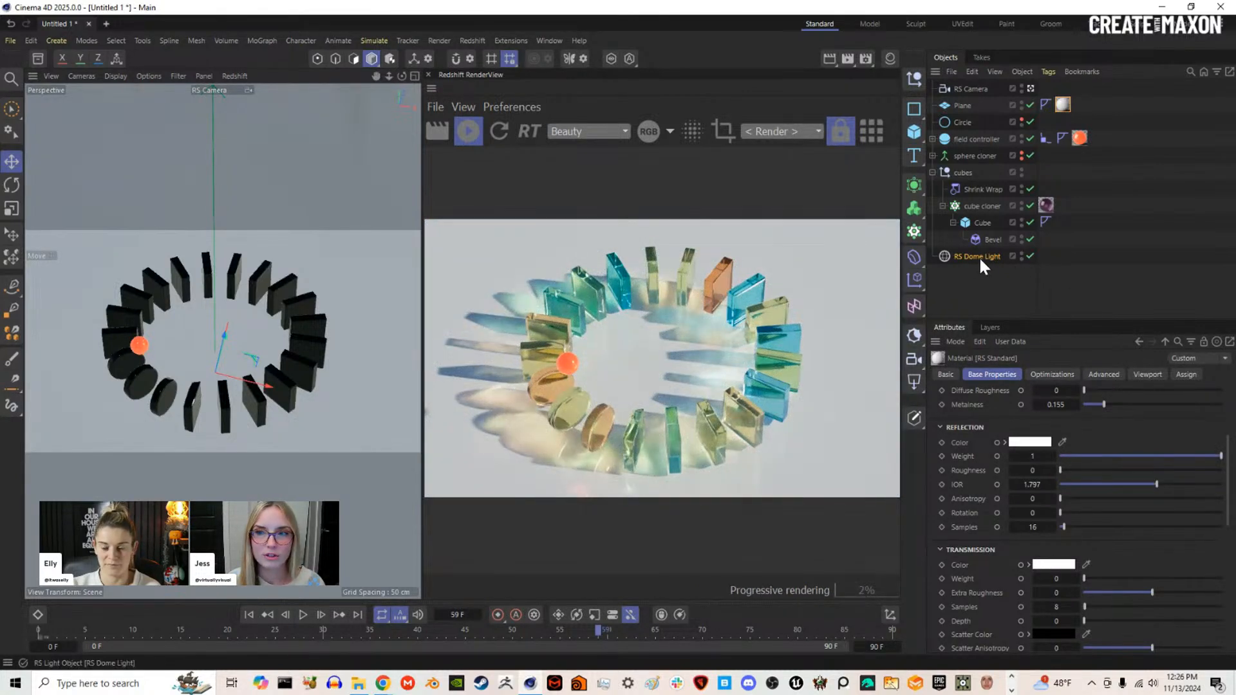
Step: Examine the RS Dome Light's contribution and caustics settings, and stop the preview render
left_click(1113, 376)
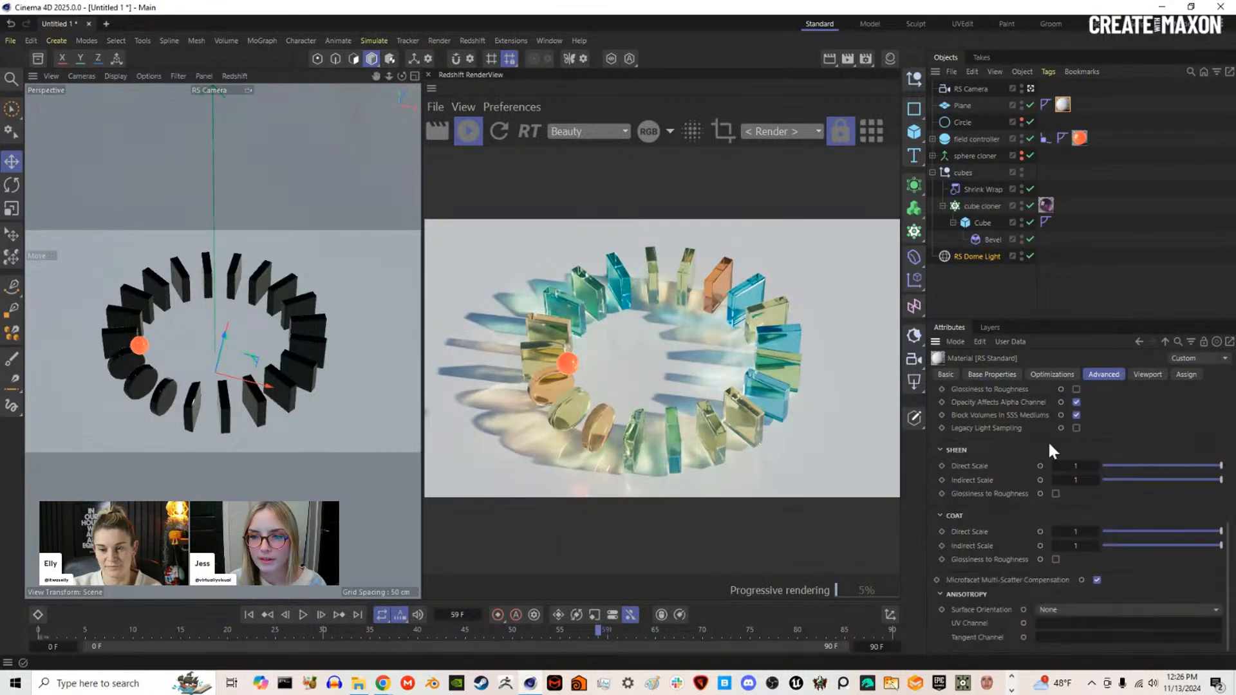
left_click(962, 257)
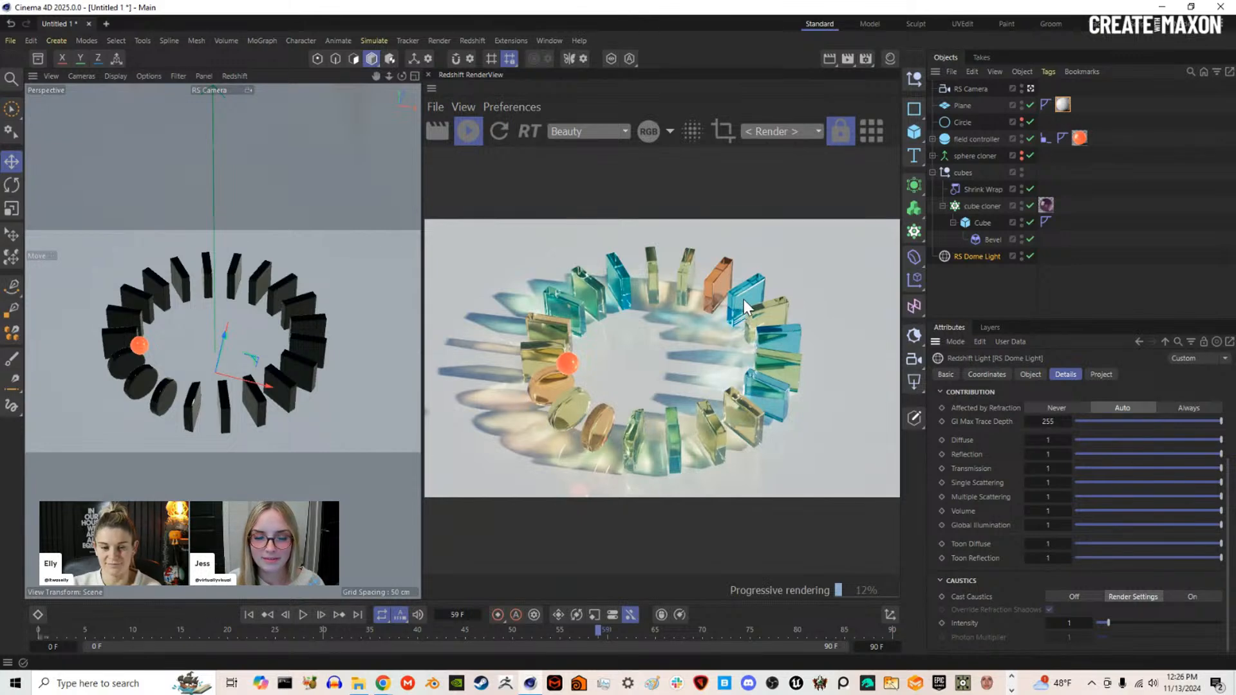
left_click(468, 132)
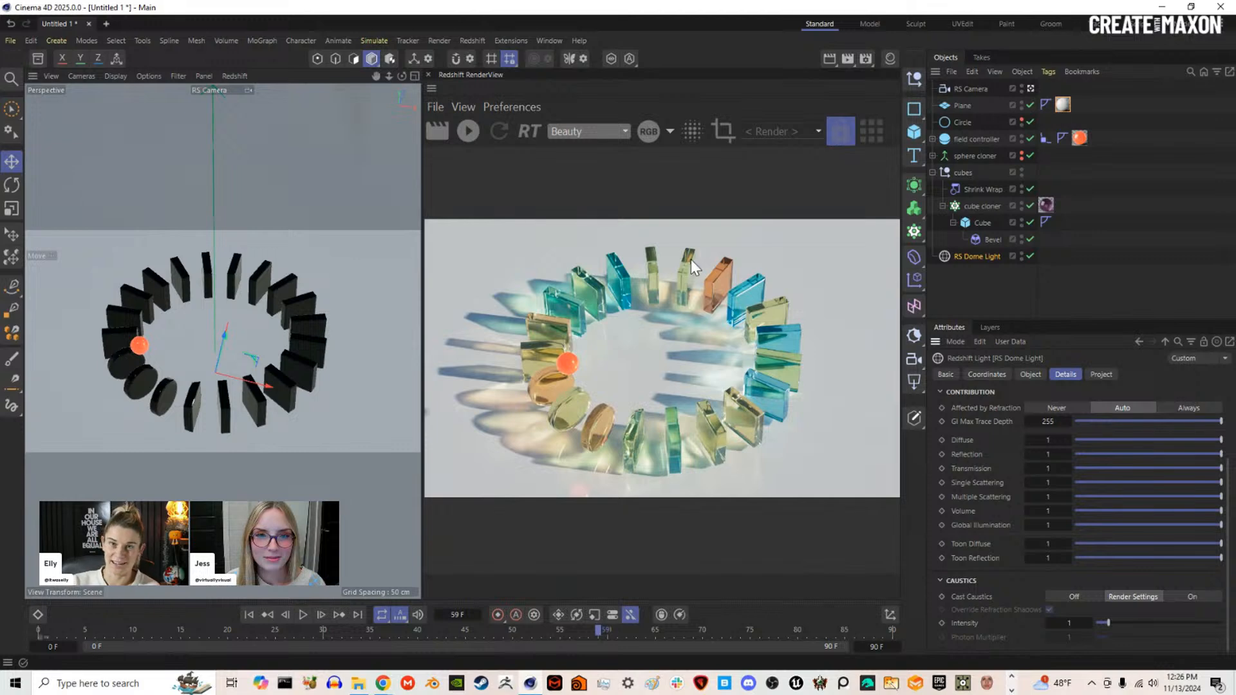
Step: Replace the open project with a new empty one without saving changes, and close the Redshift RenderView
left_click(106, 24)
left_click(89, 24)
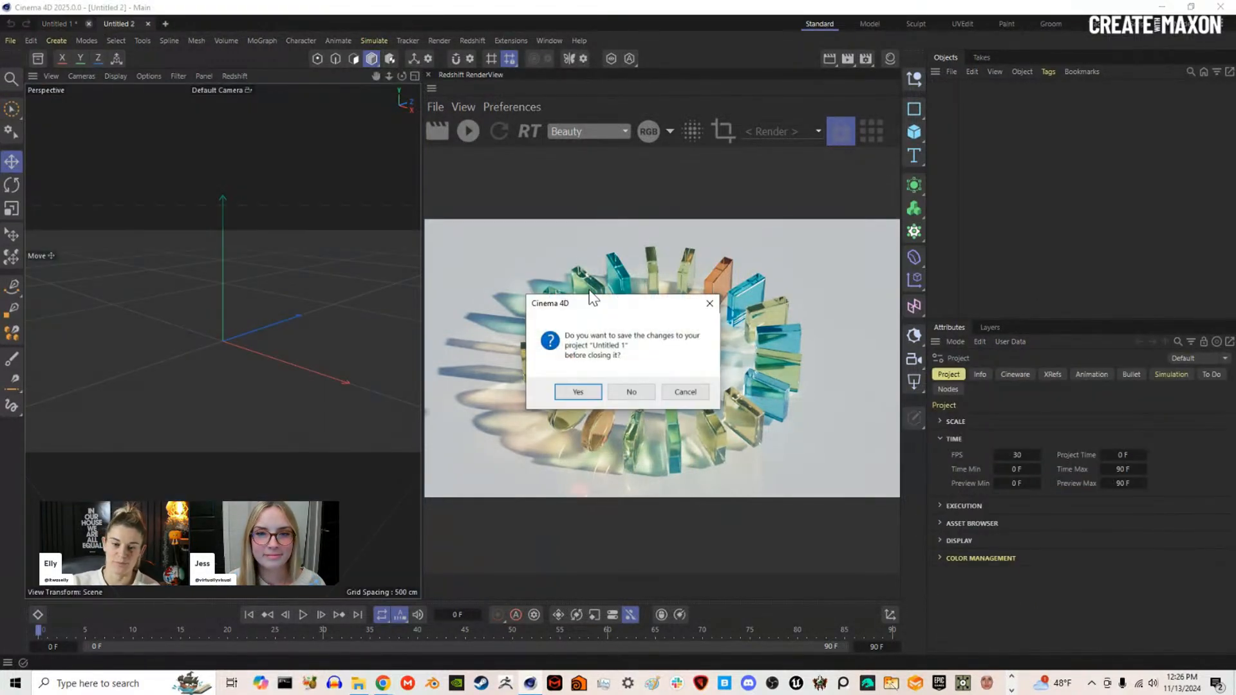
left_click(627, 392)
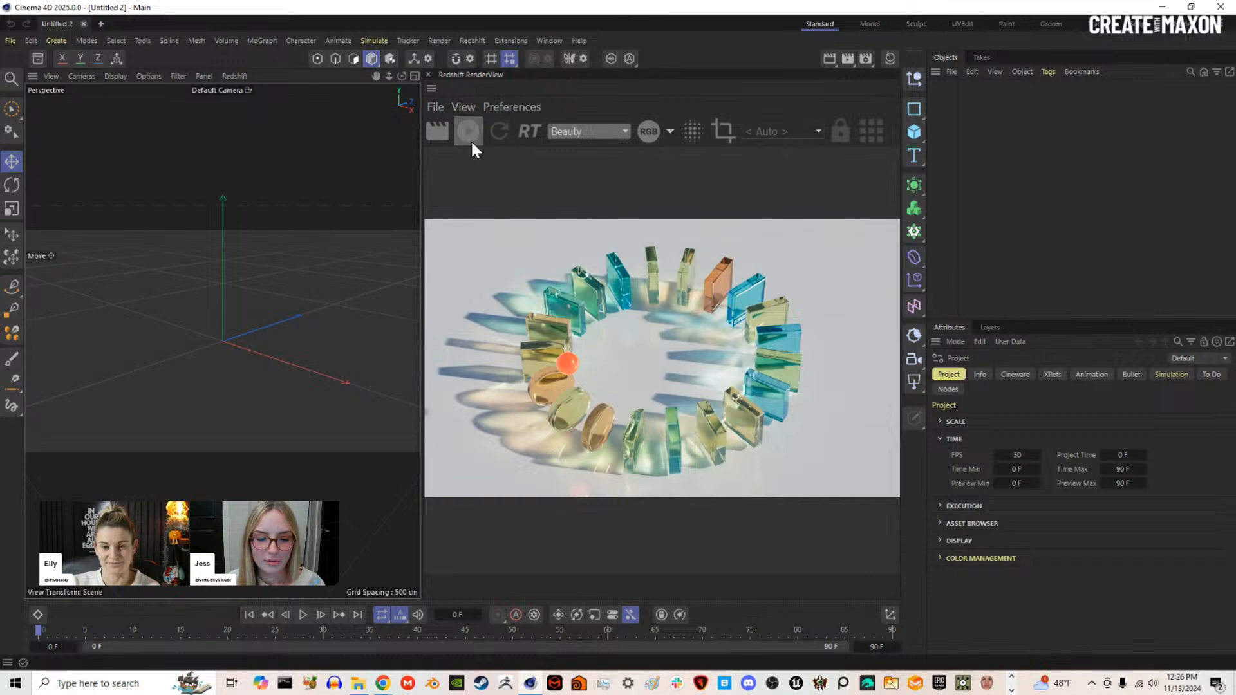
left_click(428, 75)
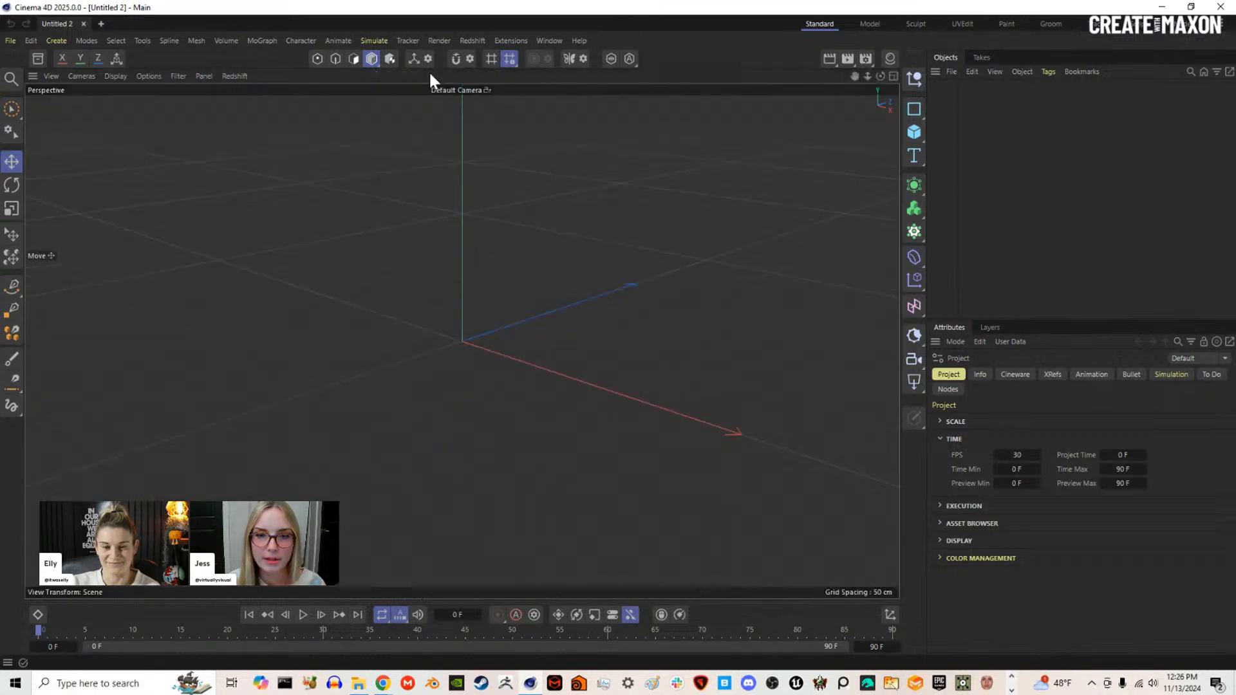
Step: Watch the Rolling Discs Render V1 video from the Maxon Livestreams folder, and return to the empty scene
left_click(361, 686)
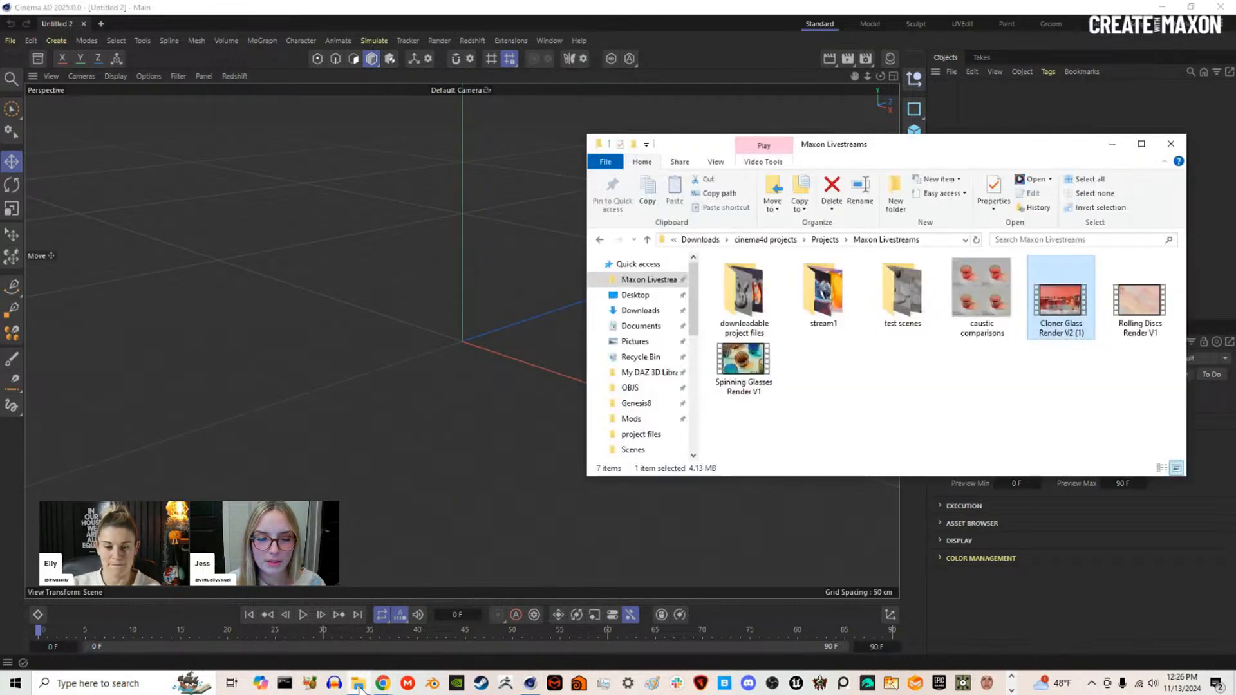
double_click(1140, 300)
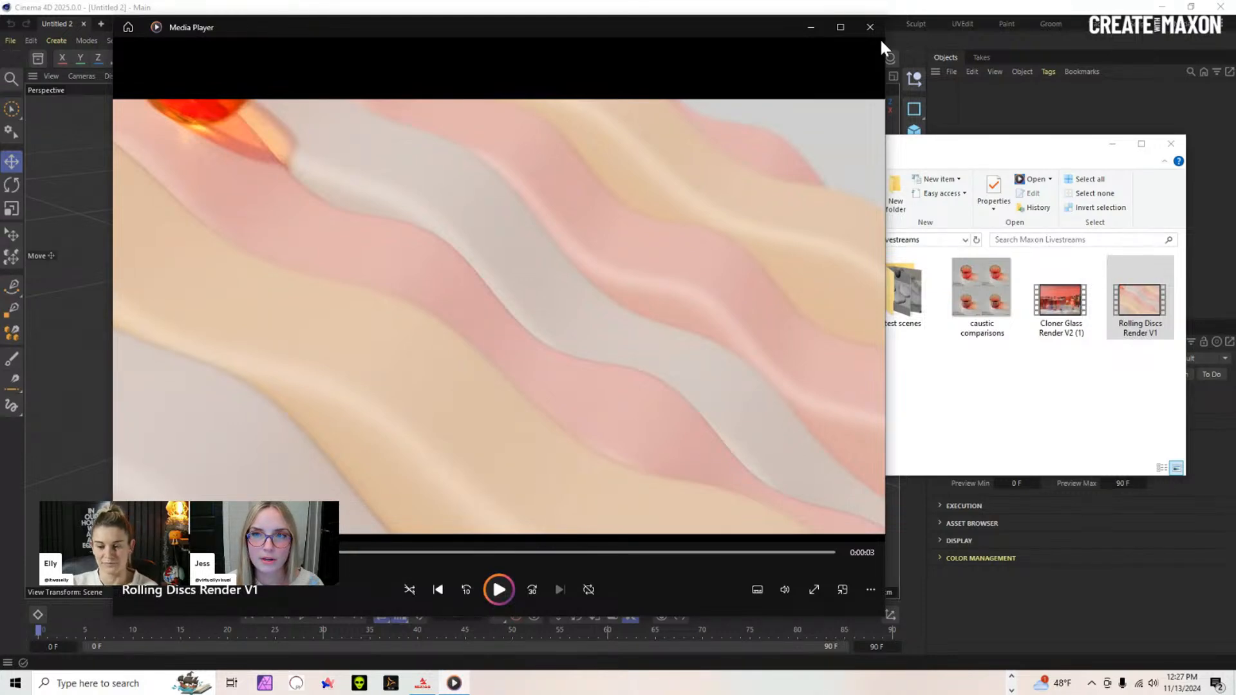
left_click(499, 590)
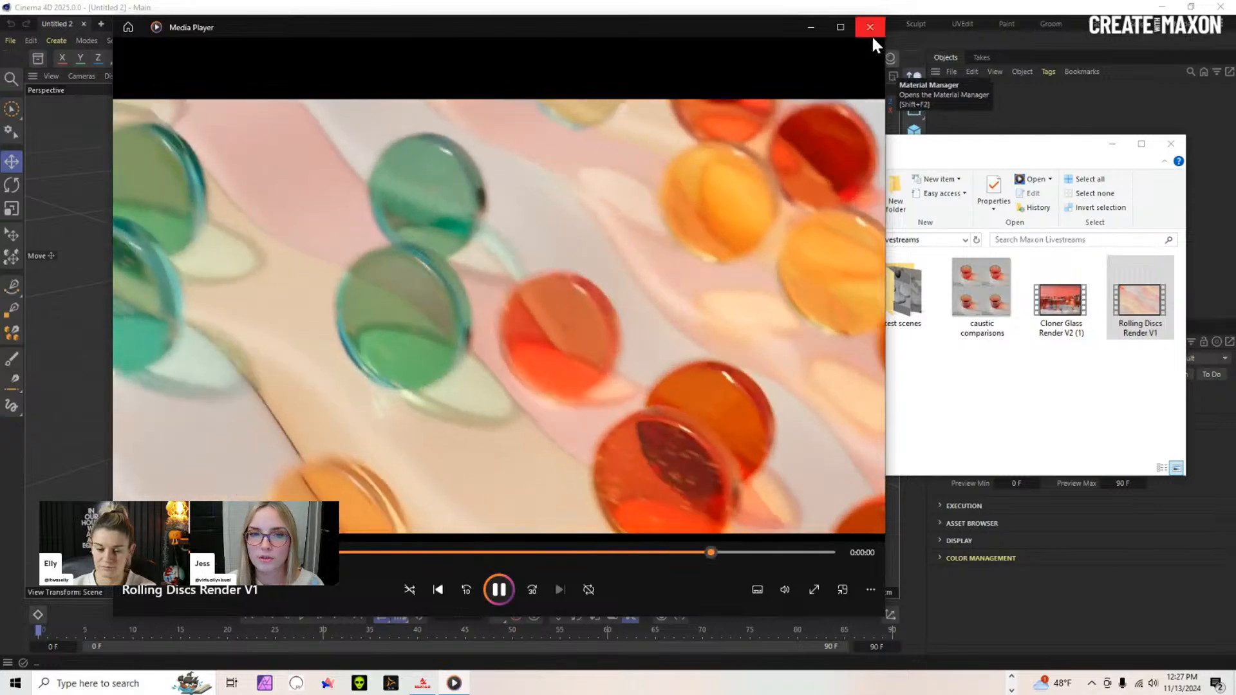
left_click(870, 28)
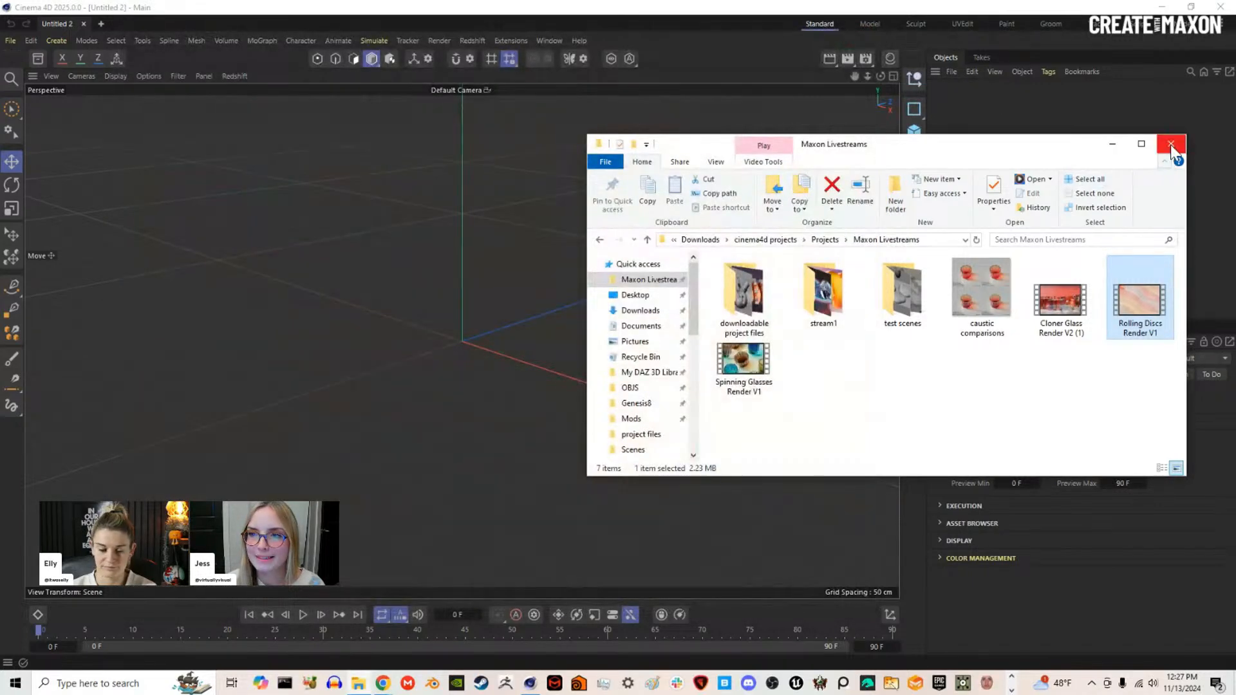
left_click(1112, 143)
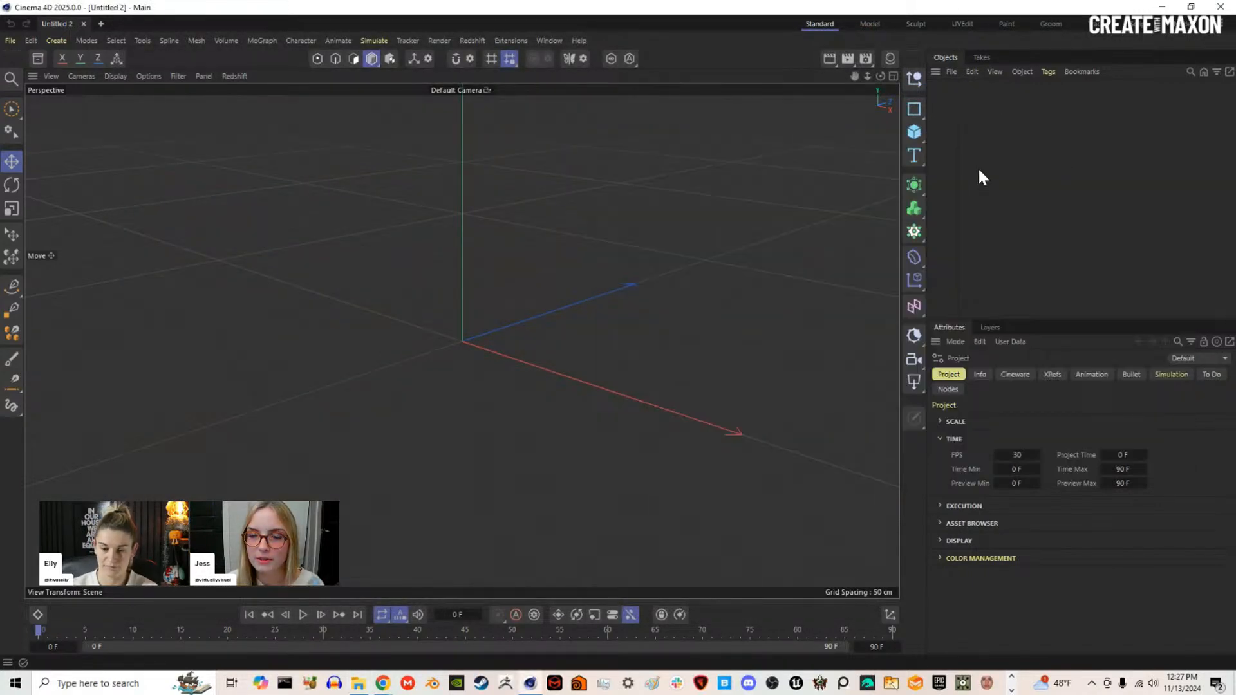
Step: Add a cube and resize it into a slab about 351 cm in X and 88 cm in Z
left_click(913, 131)
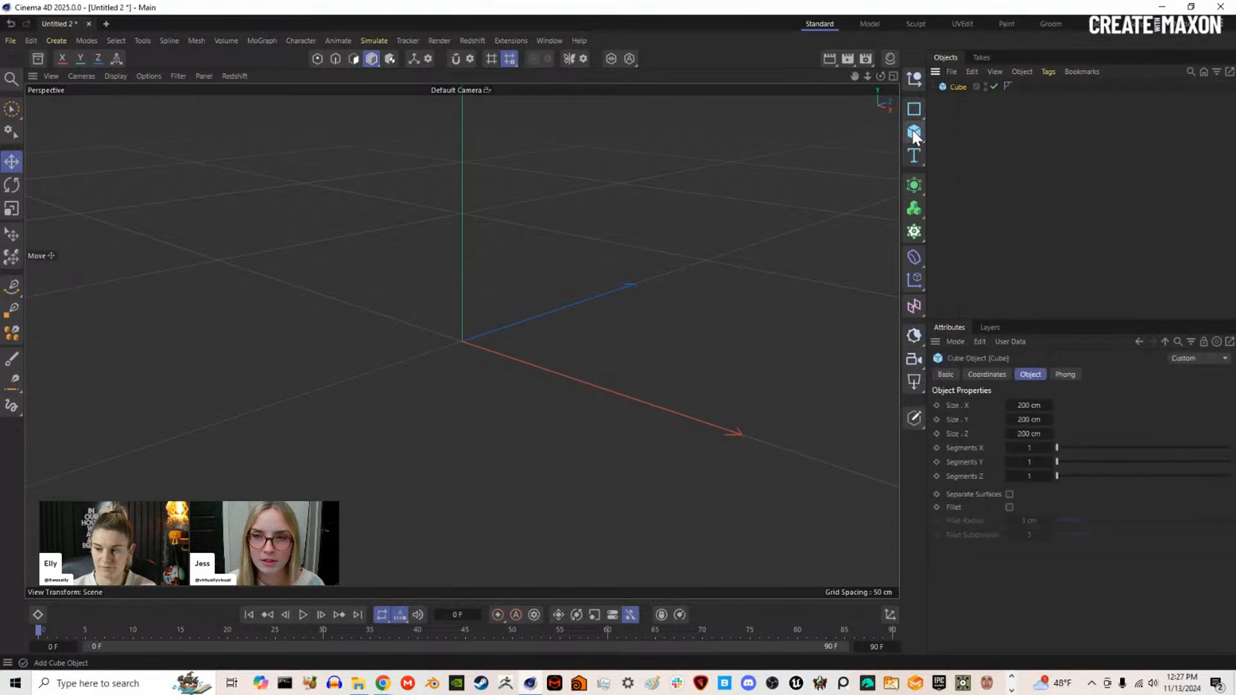
left_click_drag(525, 322, 494, 341)
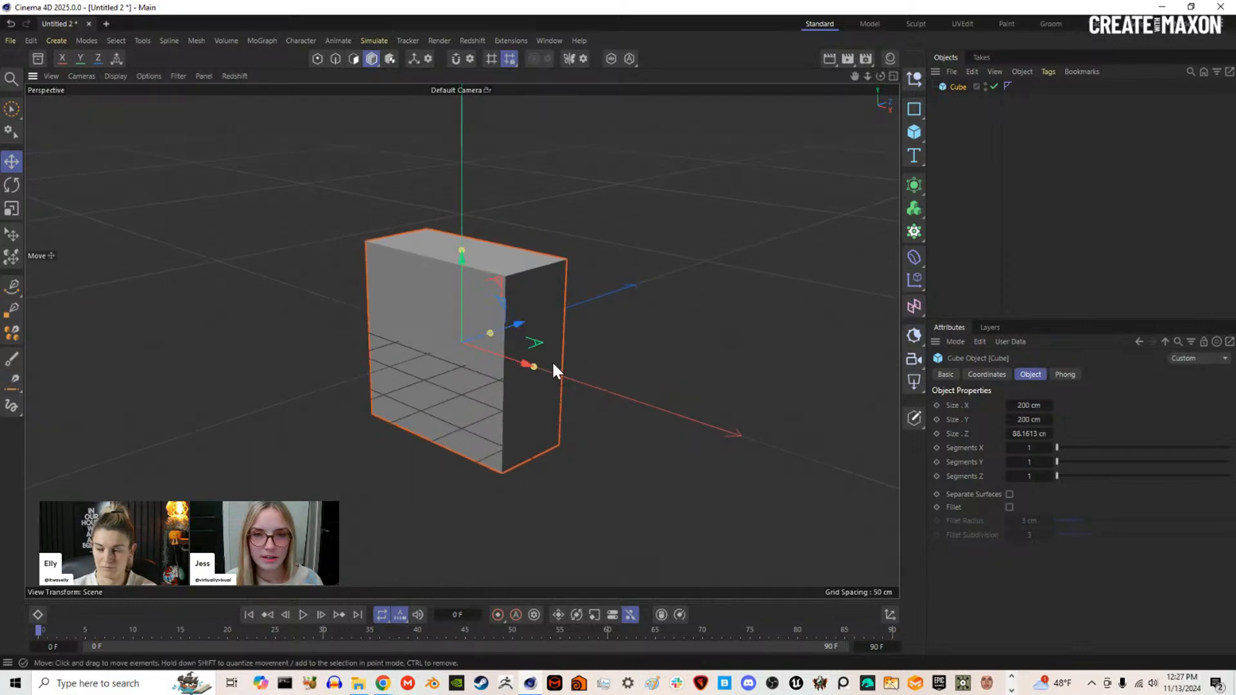
left_click_drag(534, 366, 598, 387)
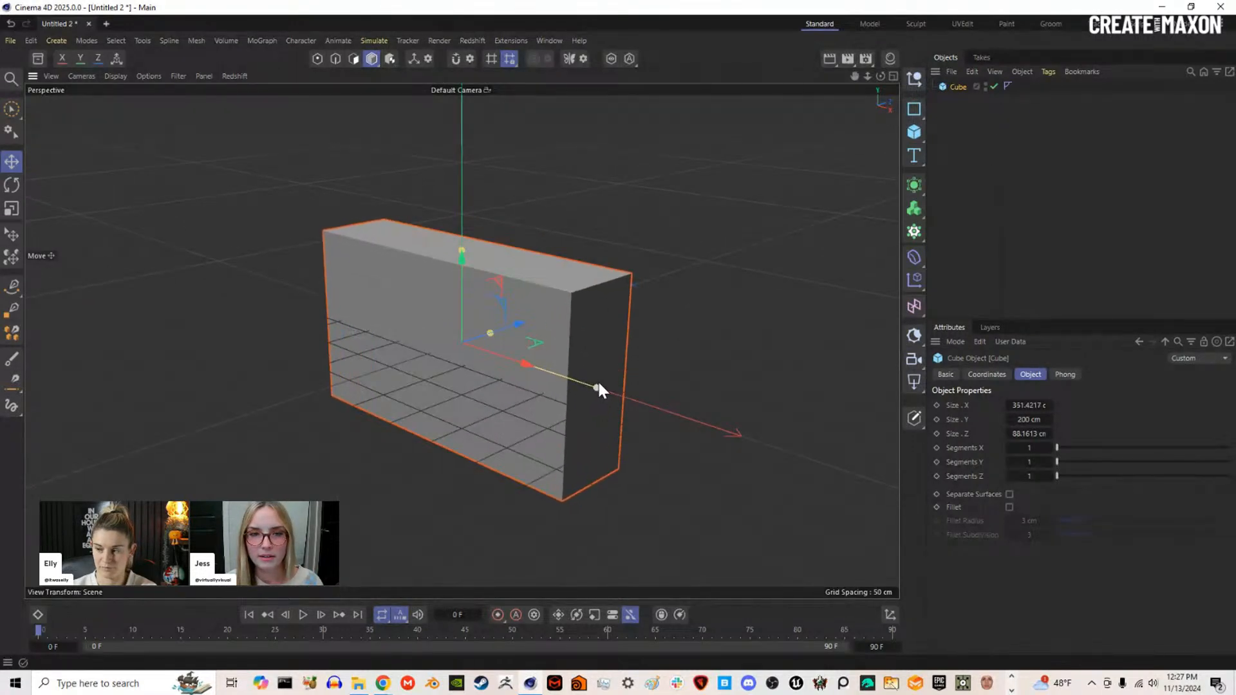
Step: Hide the workplane grid in the viewport and reselect the cube
left_click(177, 78)
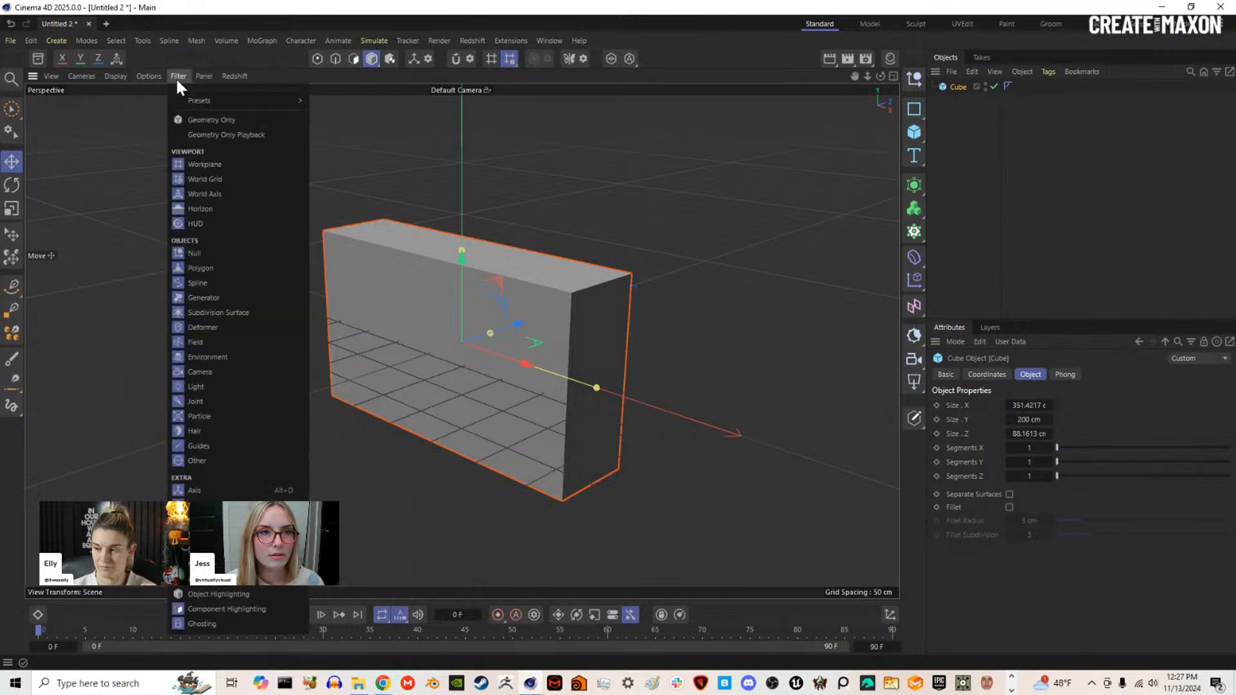
left_click(199, 163)
left_click(1007, 203)
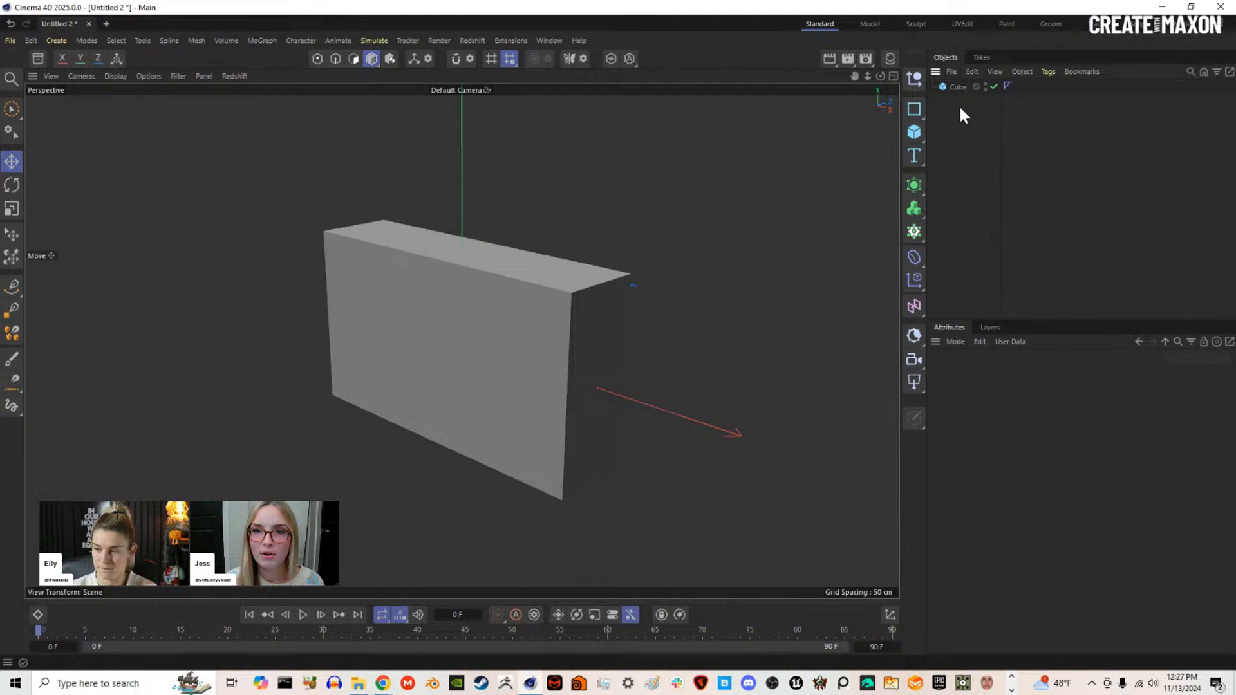
scroll(575, 290, "up", 2)
left_click(540, 365)
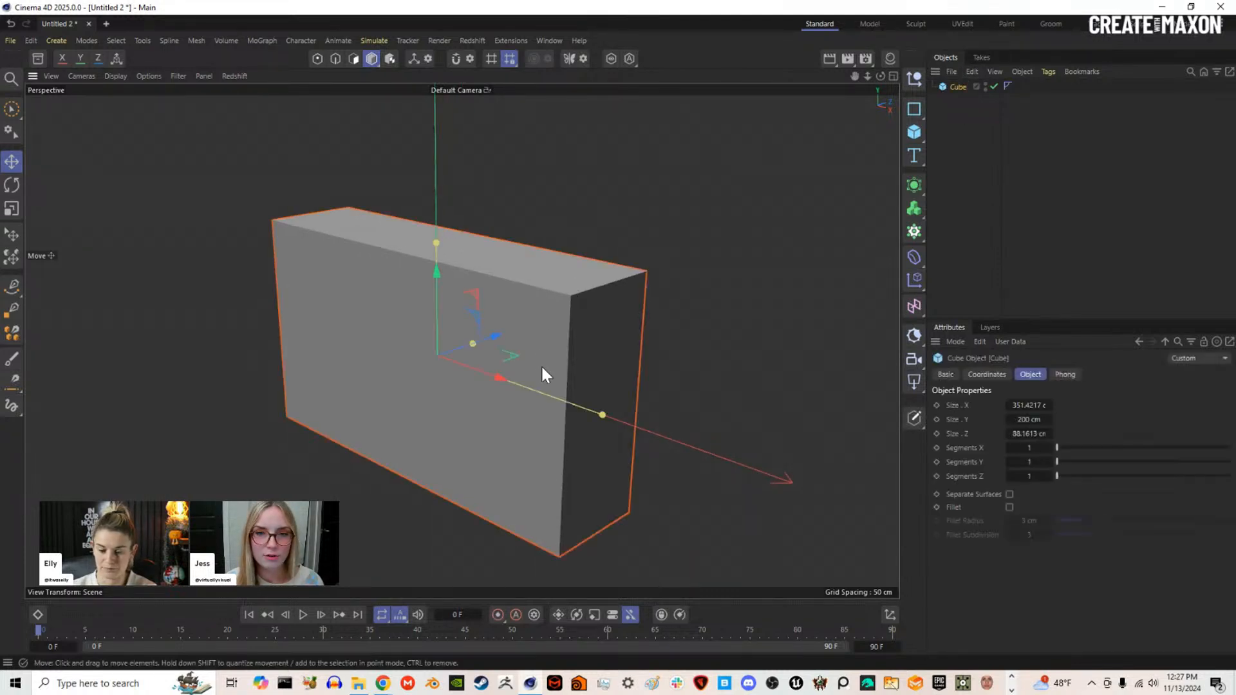
scroll(540, 365, "down", 1)
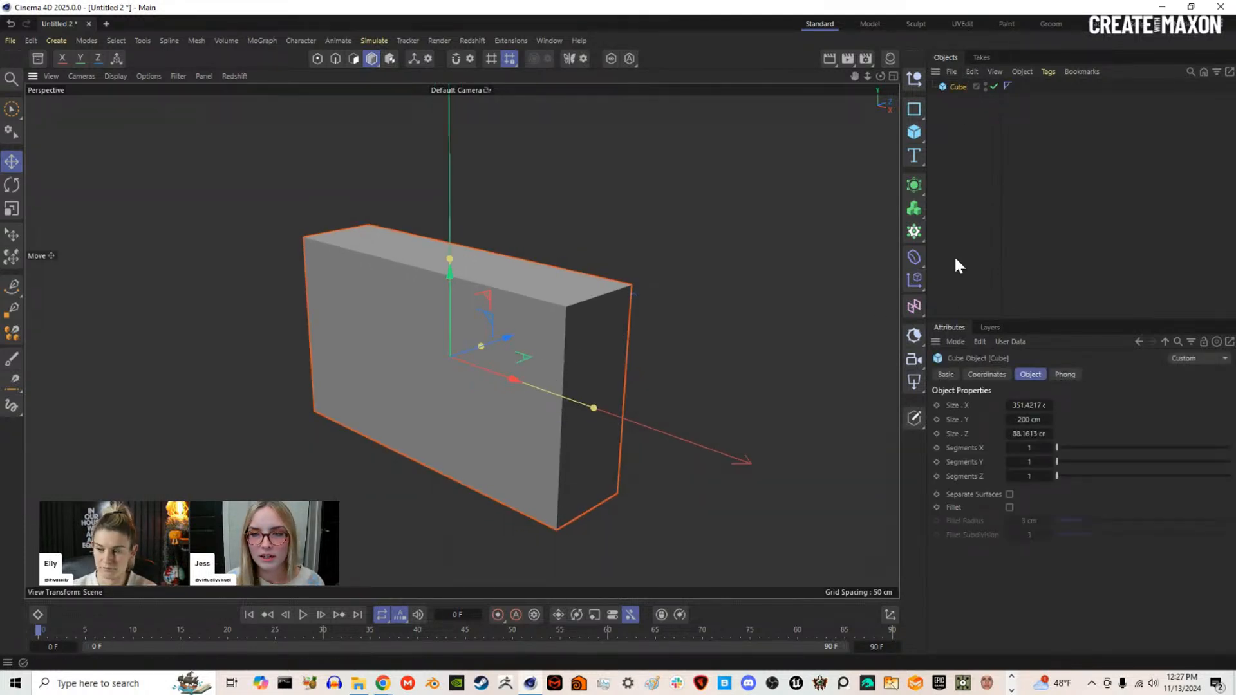
Step: Add a Formula deformer to the scene
left_click(915, 258)
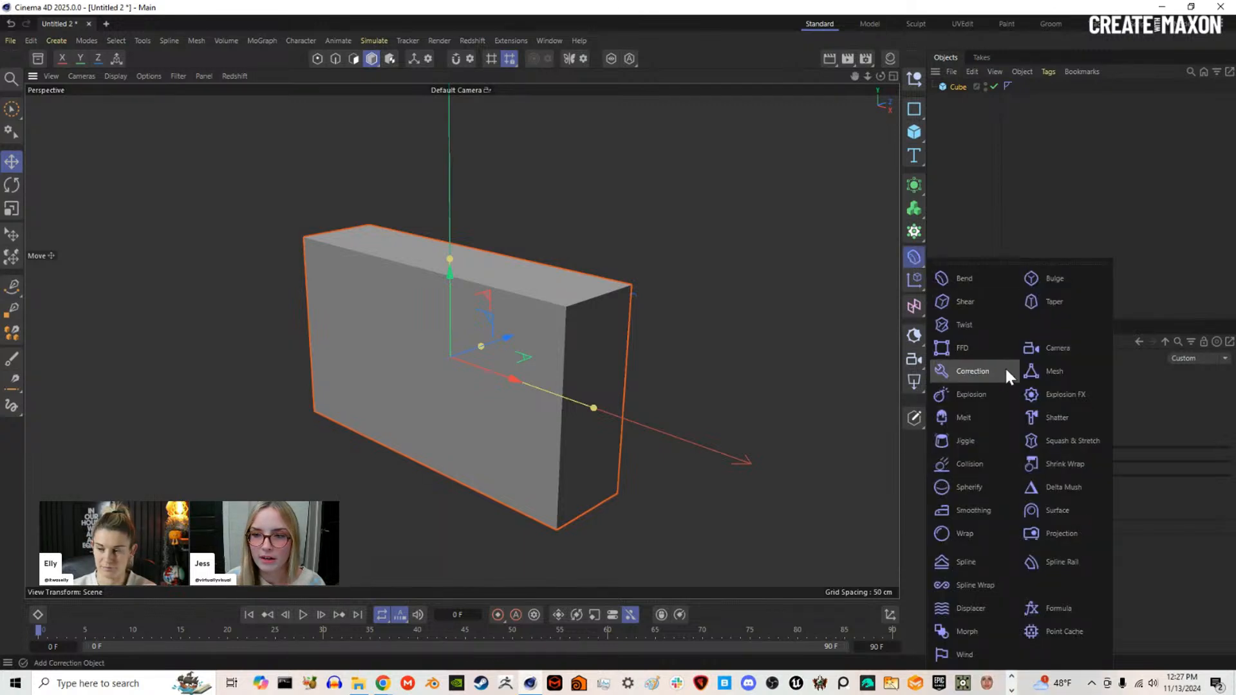
left_click(1058, 608)
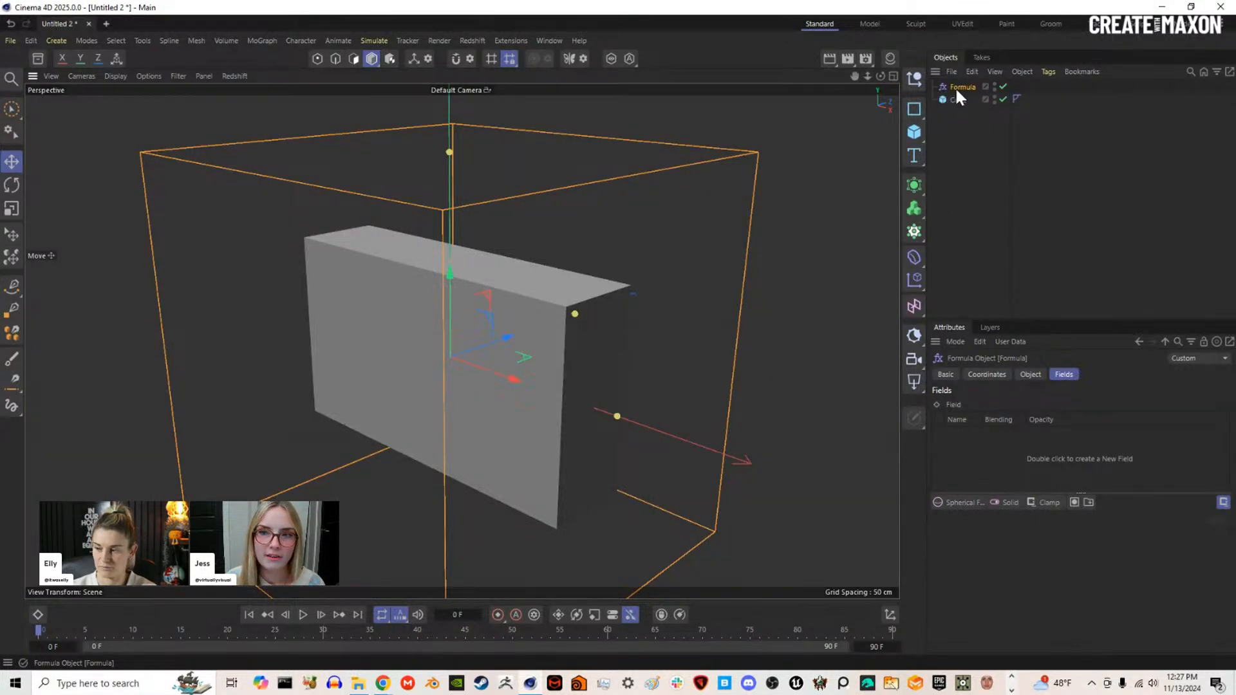
left_click(916, 279)
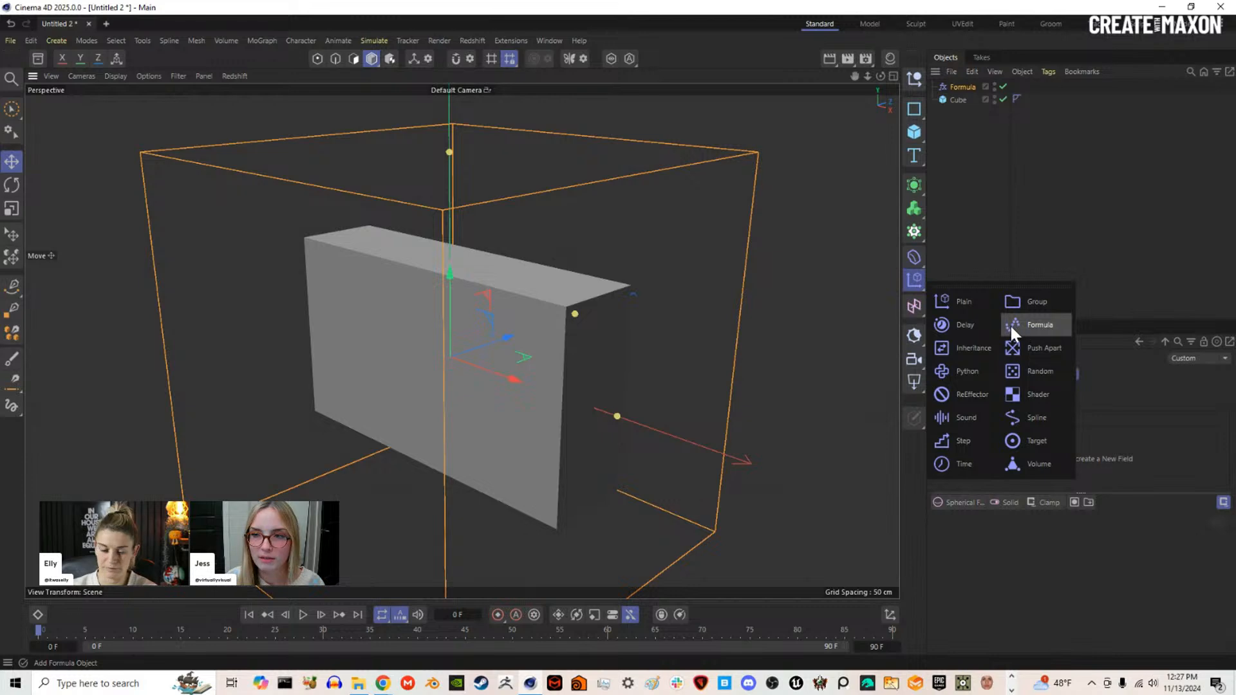
left_click(1013, 325)
left_click(919, 308)
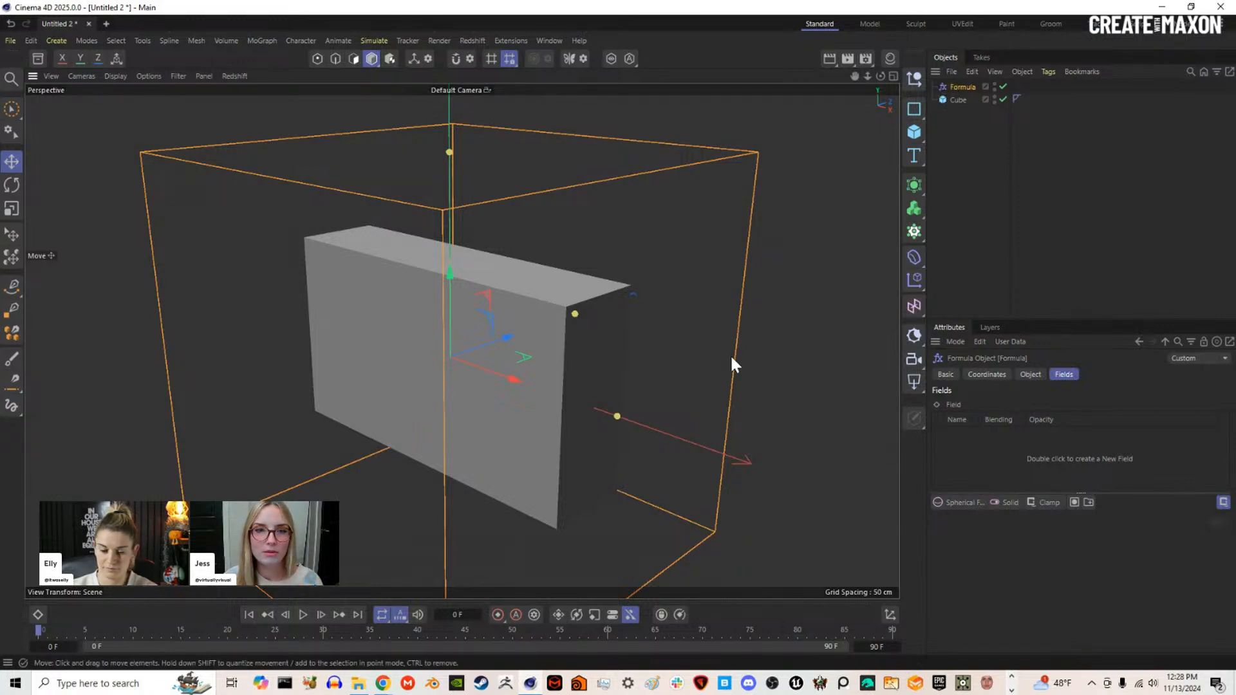
Step: Divide the cube into 11 X, 13 Y and 13 Z segments and make the Formula deformer its child
left_click(1032, 376)
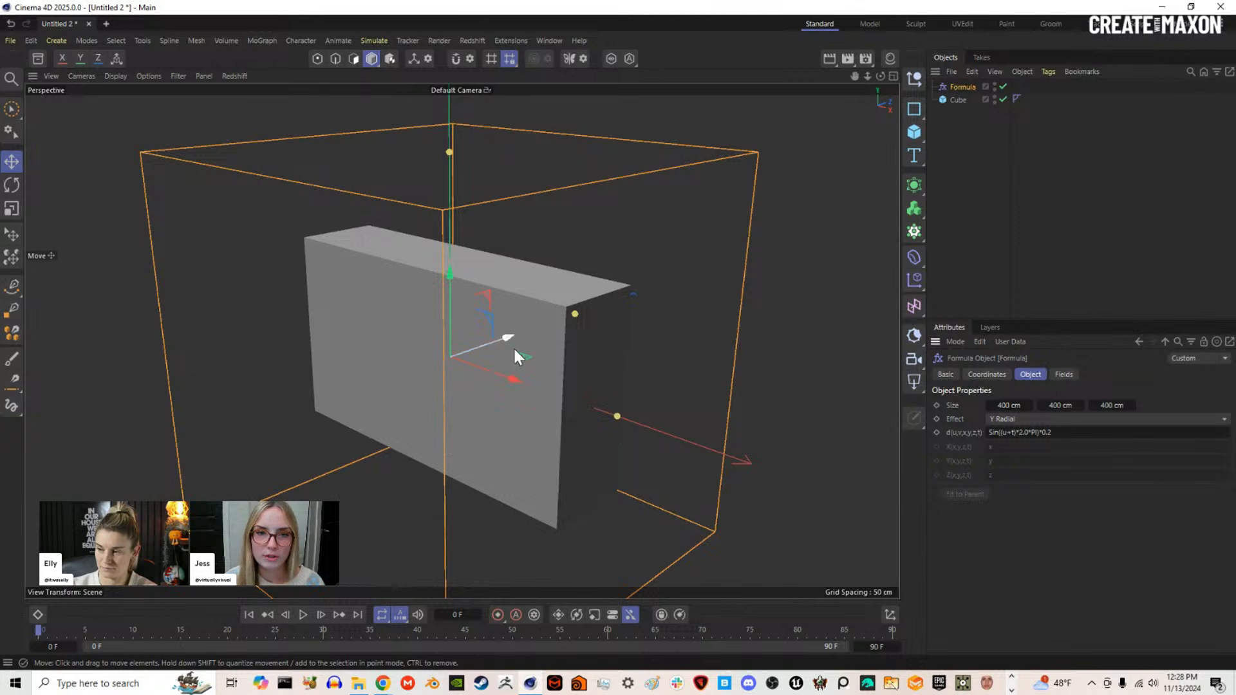
left_click(958, 99)
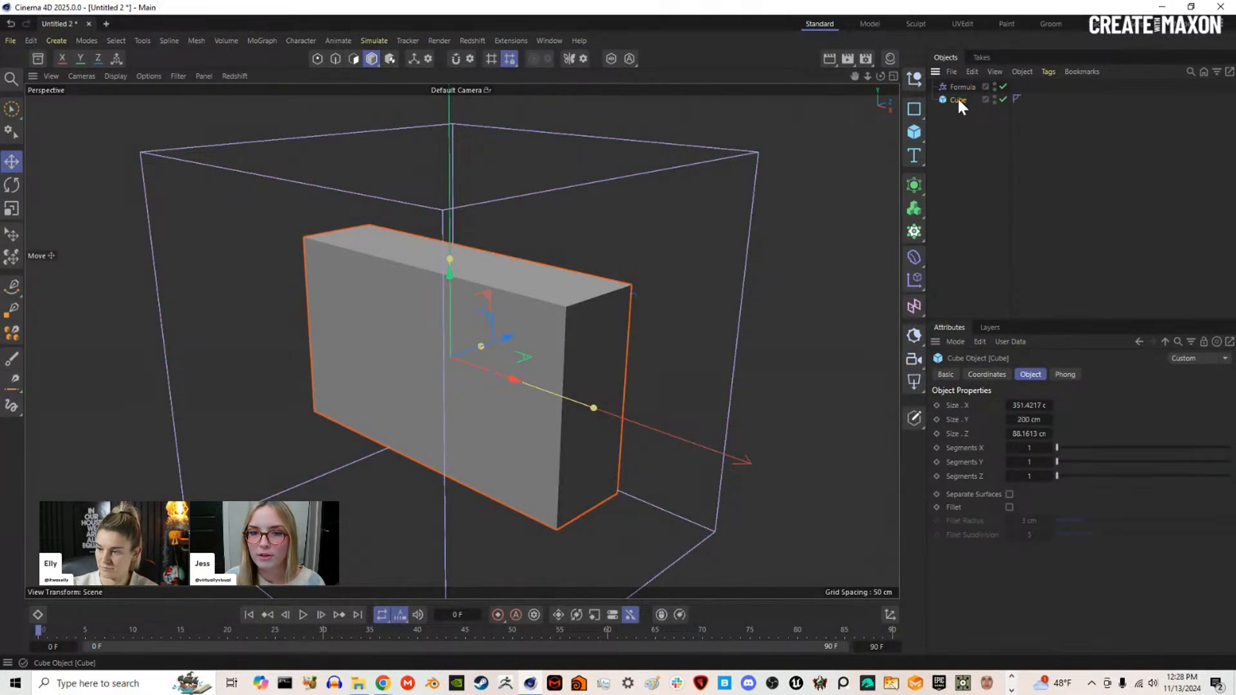
left_click_drag(1132, 448, 1148, 449)
mouse_move(1148, 462)
left_mouse_down()
mouse_move(1166, 462)
mouse_move(1149, 475)
mouse_move(1166, 476)
left_mouse_up()
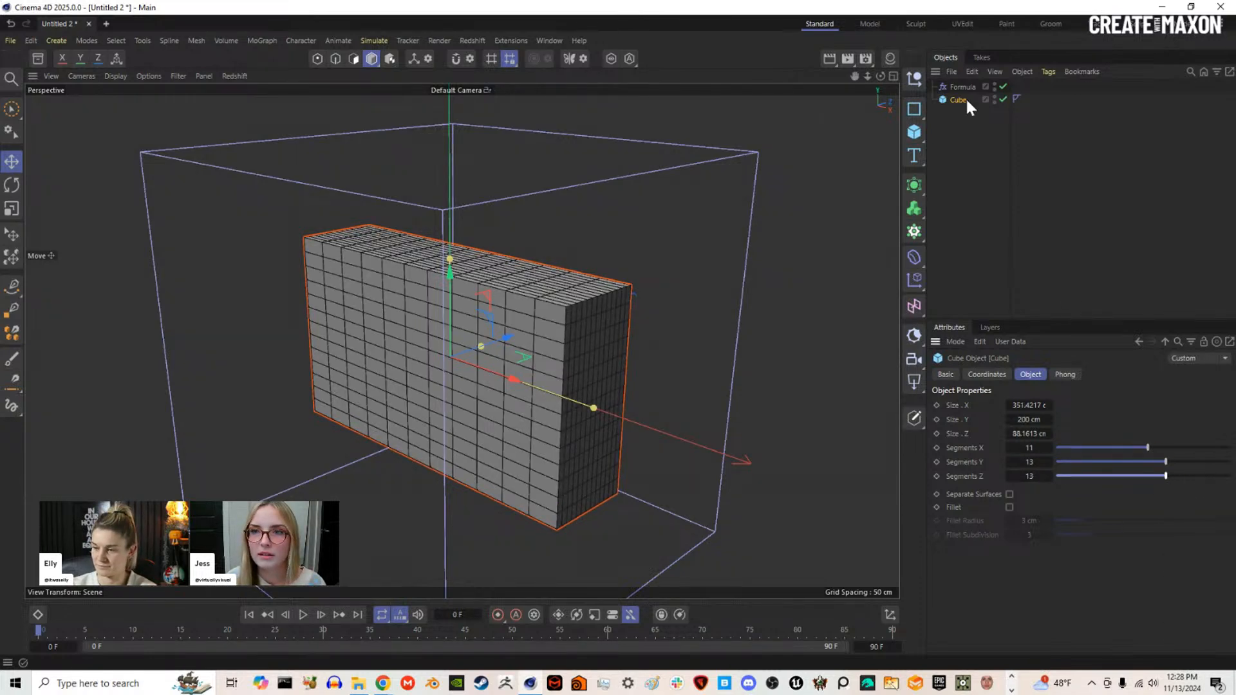
mouse_move(962, 85)
left_mouse_down()
mouse_move(984, 96)
mouse_move(971, 90)
left_mouse_up()
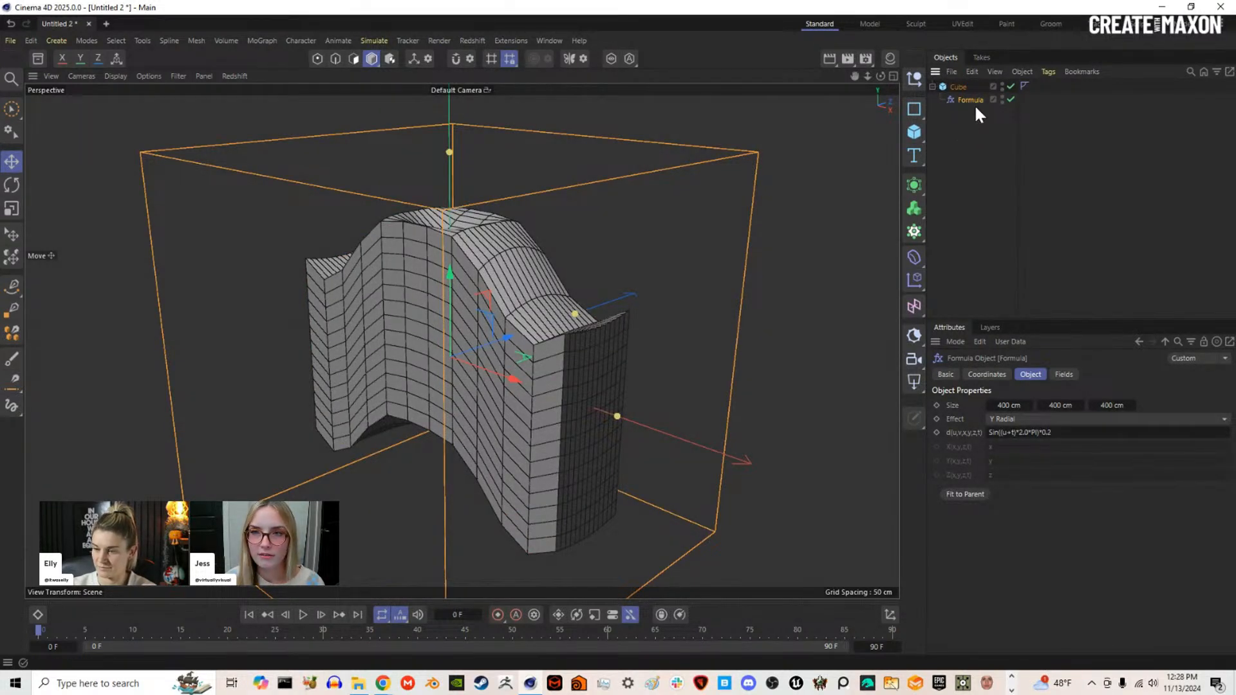
Step: Set the cube's segments to 20 in X, 12 in Y and 19 in Z for a smoother deformation
left_click(958, 86)
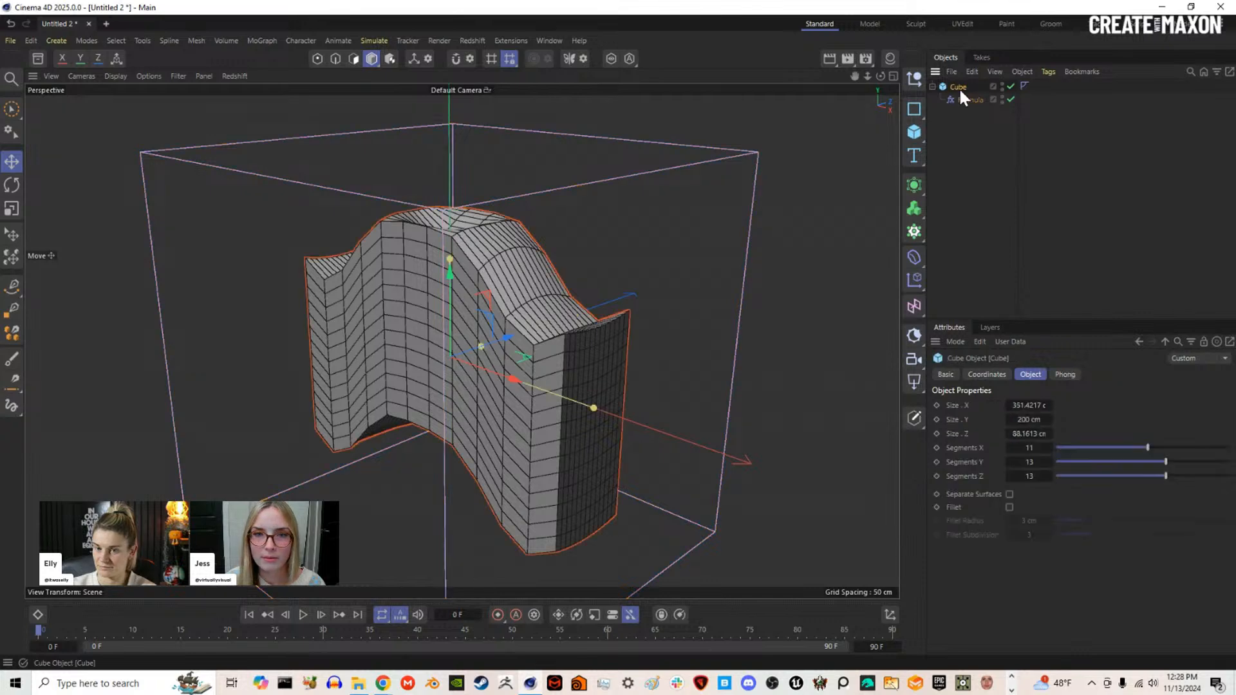
left_click_drag(1188, 446, 1229, 449)
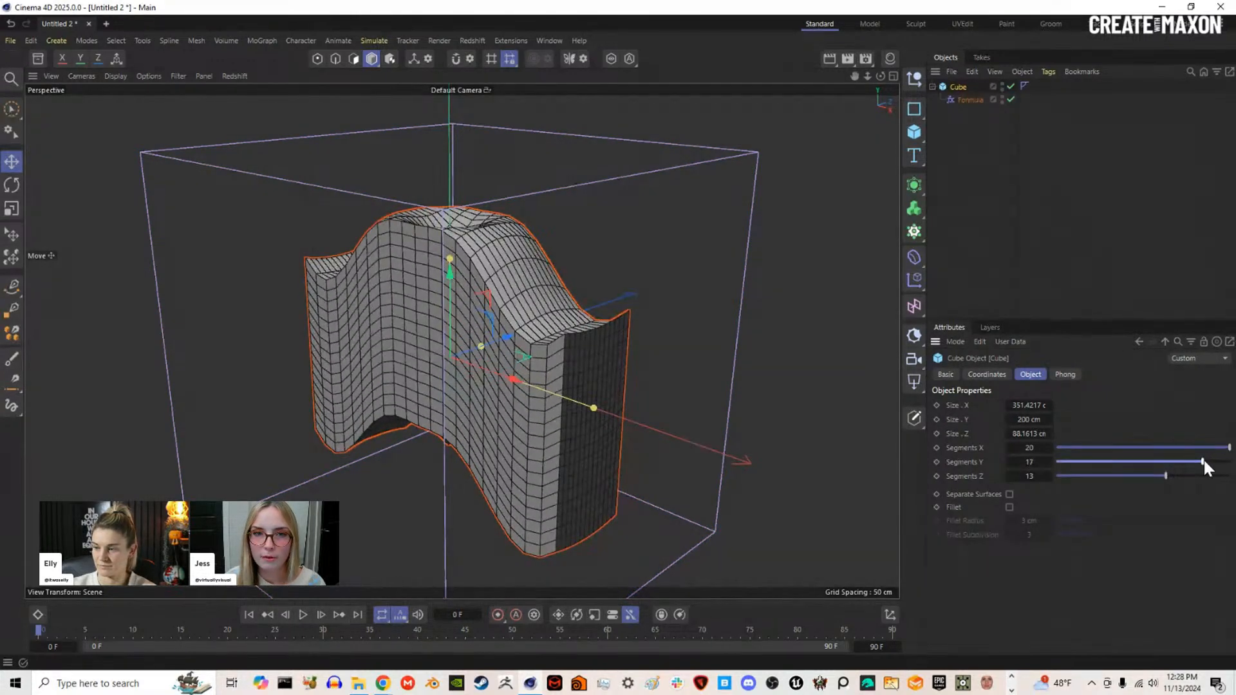
left_click_drag(1164, 476, 1221, 476)
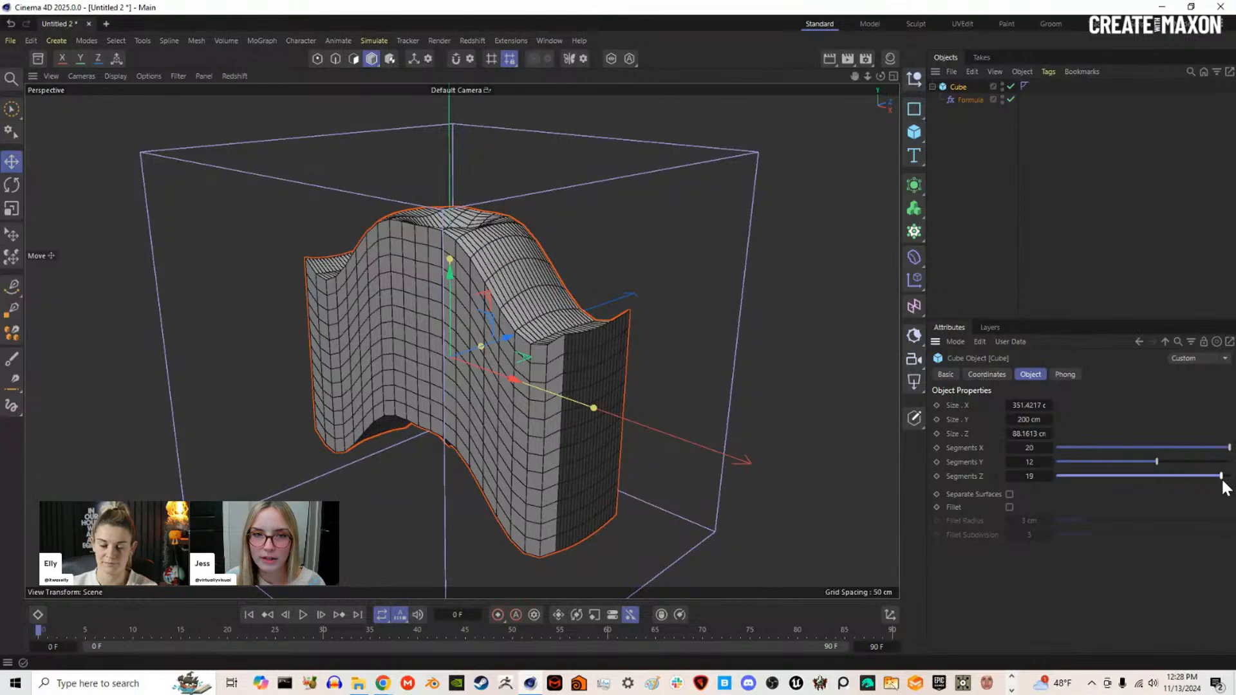
mouse_move(428, 198)
left_mouse_down("alt")
mouse_move(436, 243)
mouse_move(449, 202)
mouse_move(484, 305)
left_mouse_up("alt")
scroll(484, 305, "up", 2)
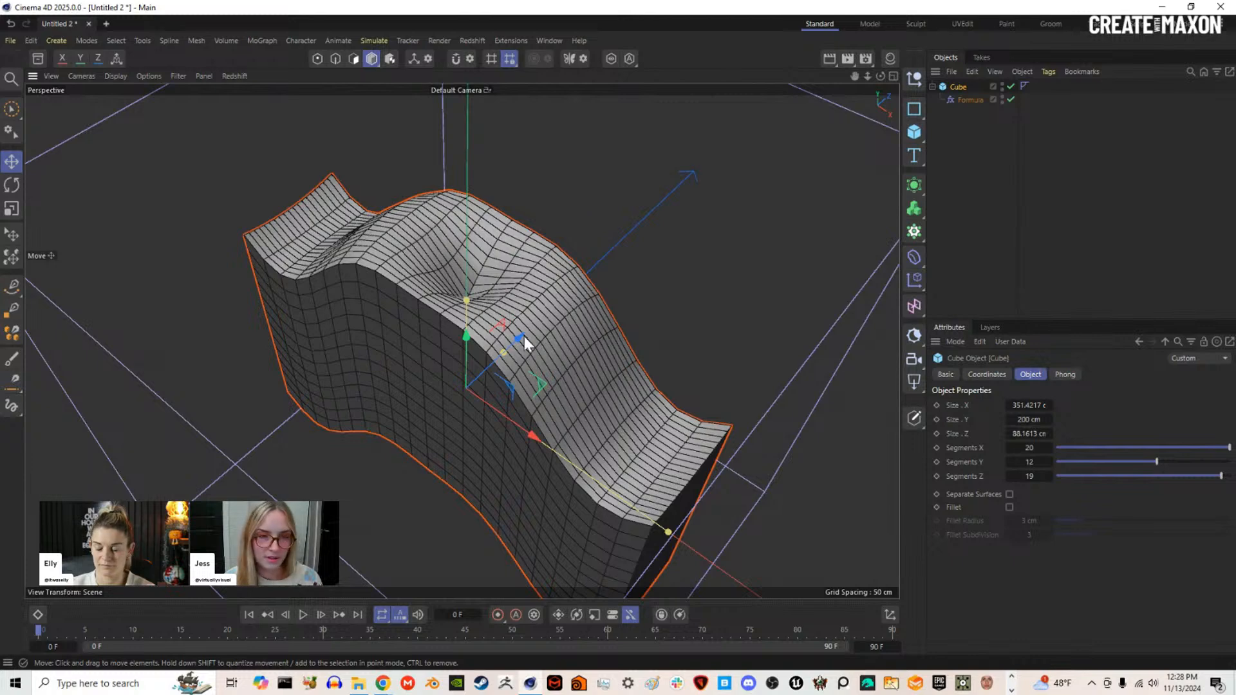
left_click_drag(539, 366, 576, 346, "alt")
scroll(530, 346, "down", 3)
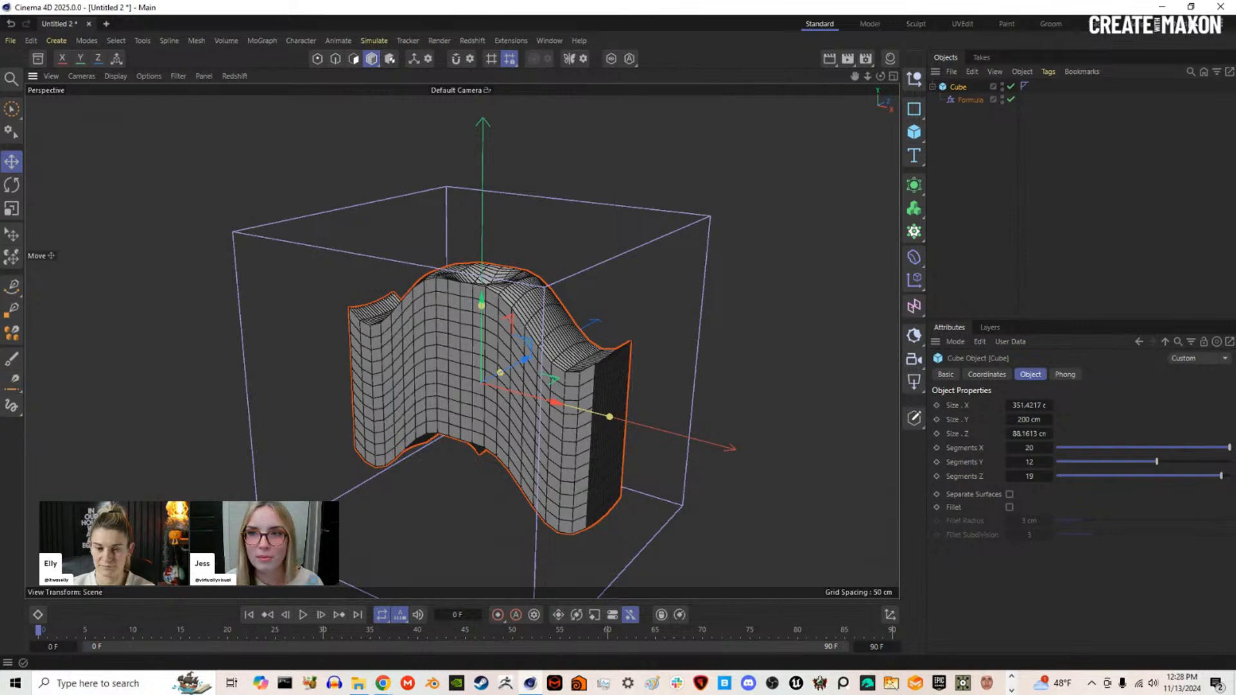
Step: Move the Formula deformer along negative X to the cube's far end and set its size to 306 × 203 × 400 cm
left_click(967, 99)
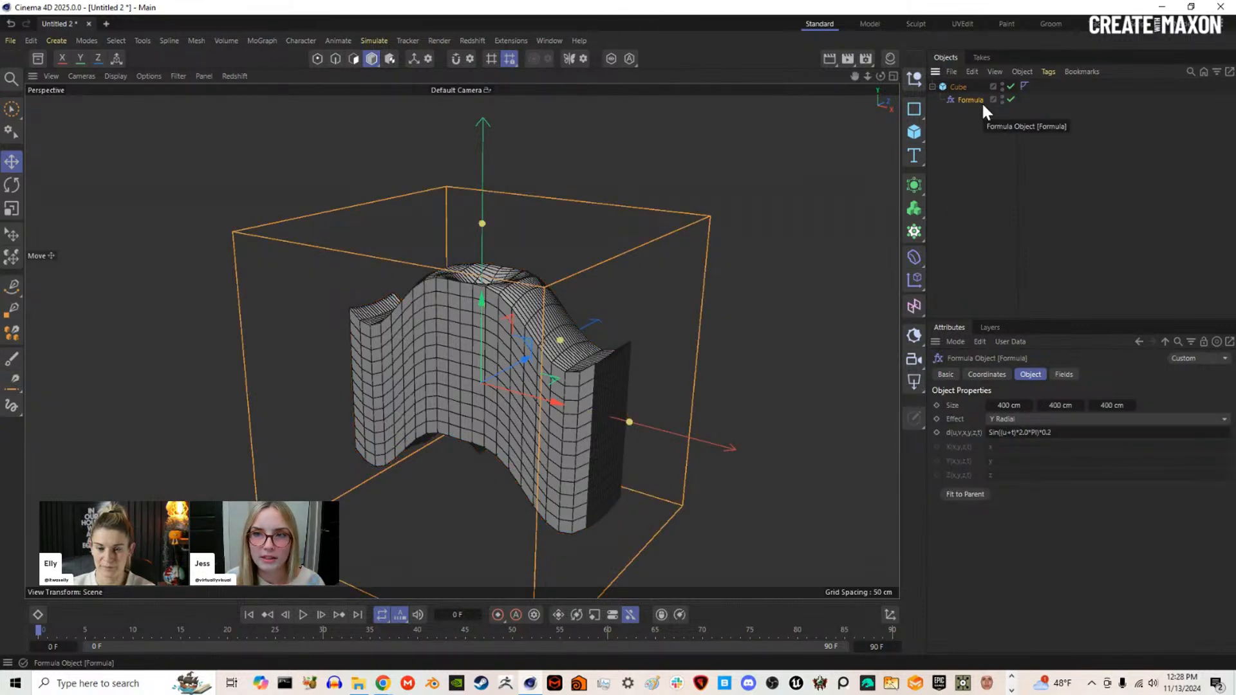
left_click_drag(555, 404, 400, 385)
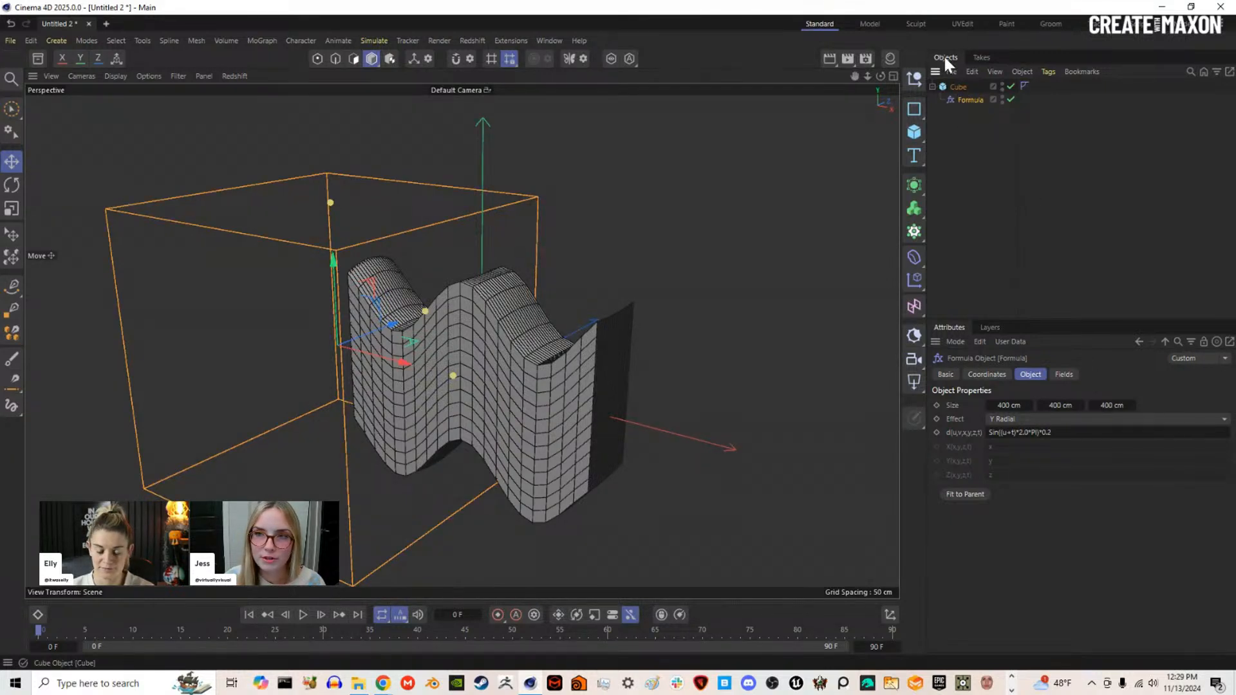
left_click_drag(1060, 405, 1004, 407)
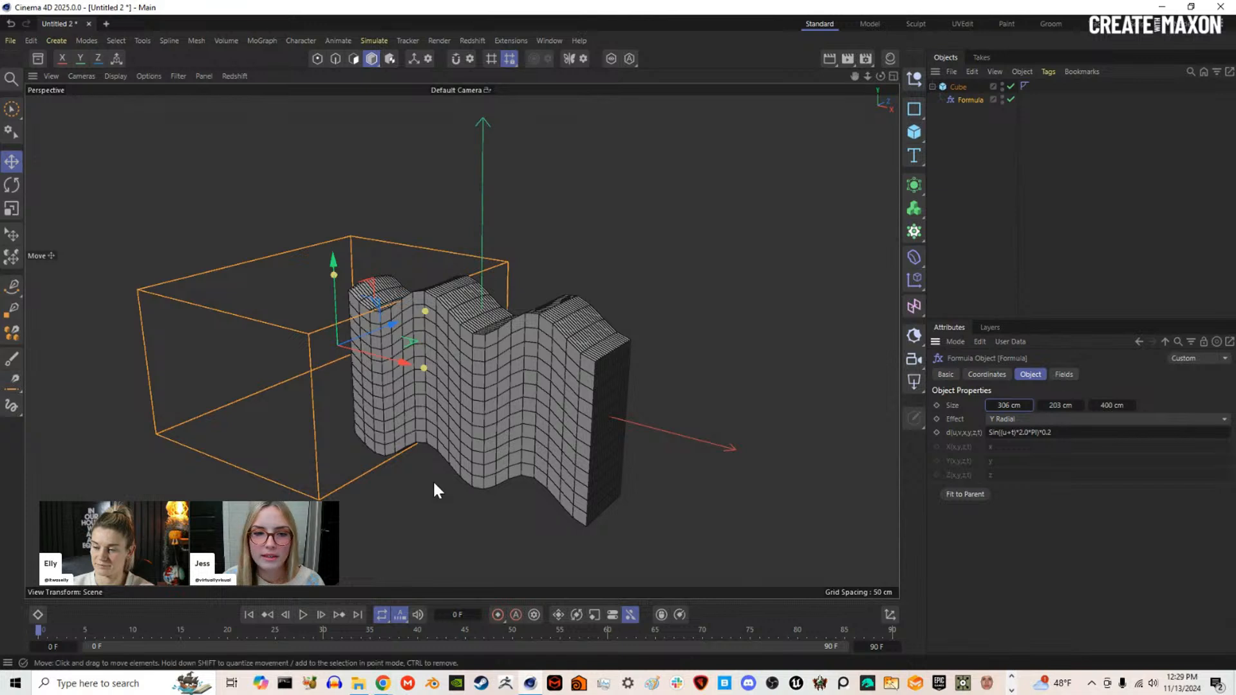
Step: Add a Linear Field to the Formula deformer, pointing +Y with a length of about 45 cm, and position it over the slab
left_click(1068, 374)
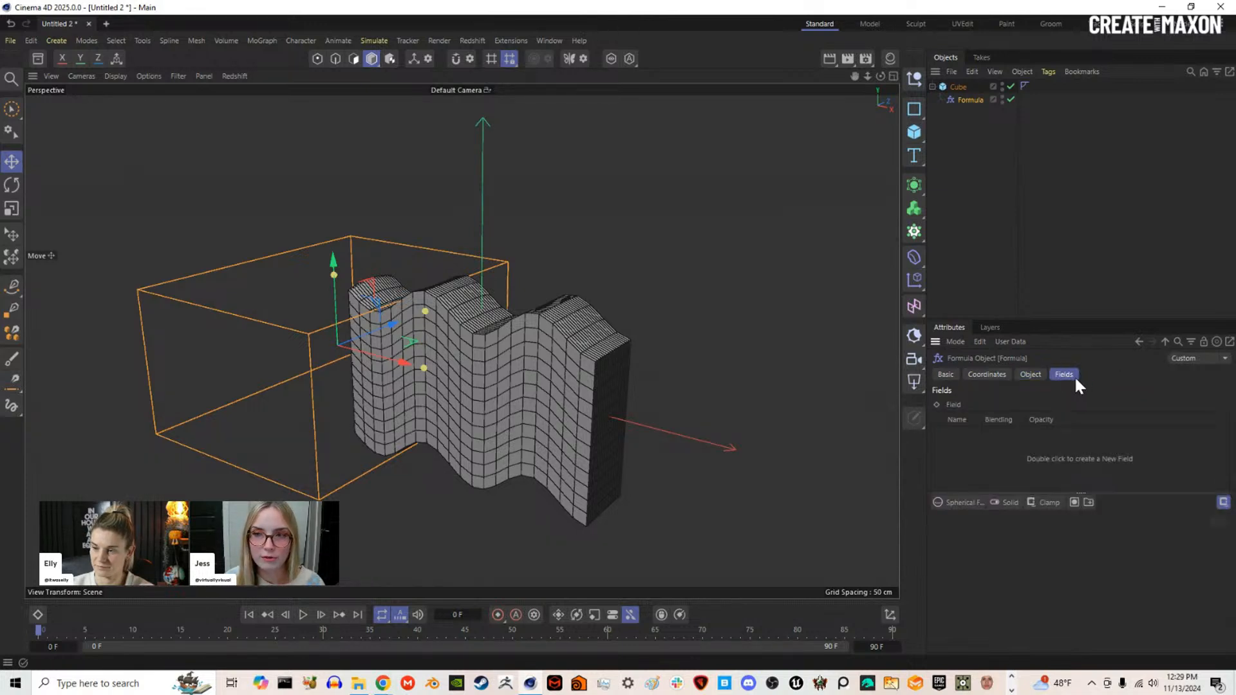
left_click(959, 502)
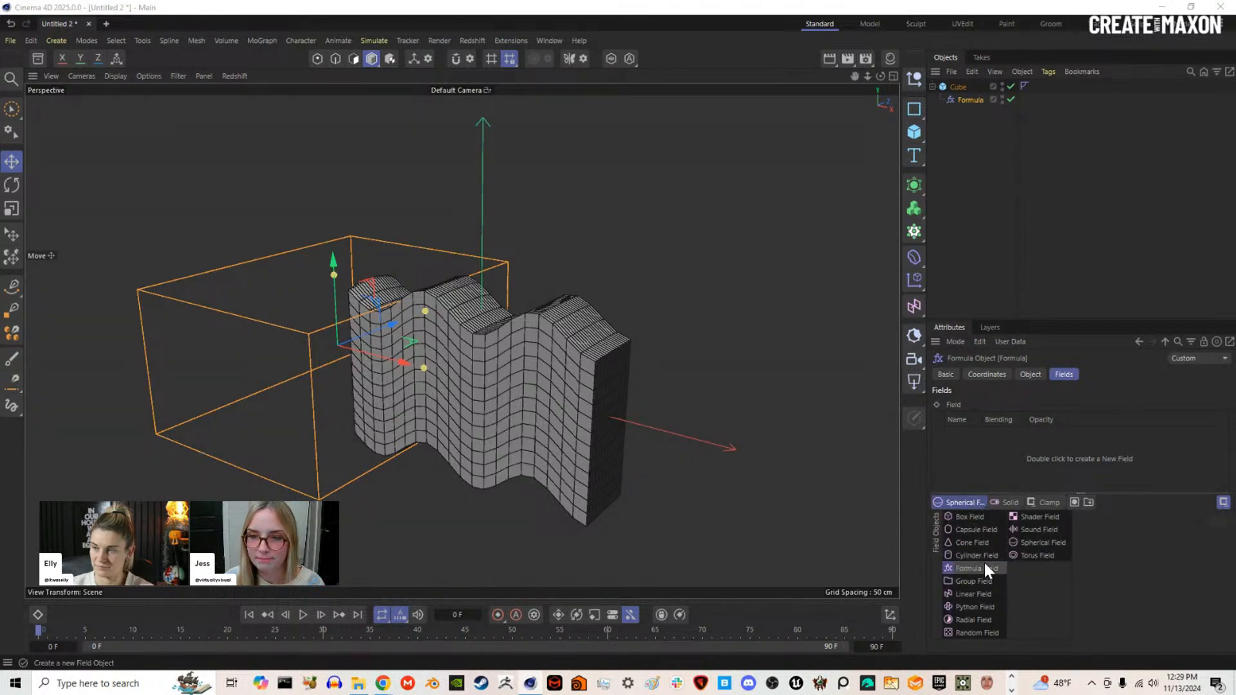
left_click(988, 594)
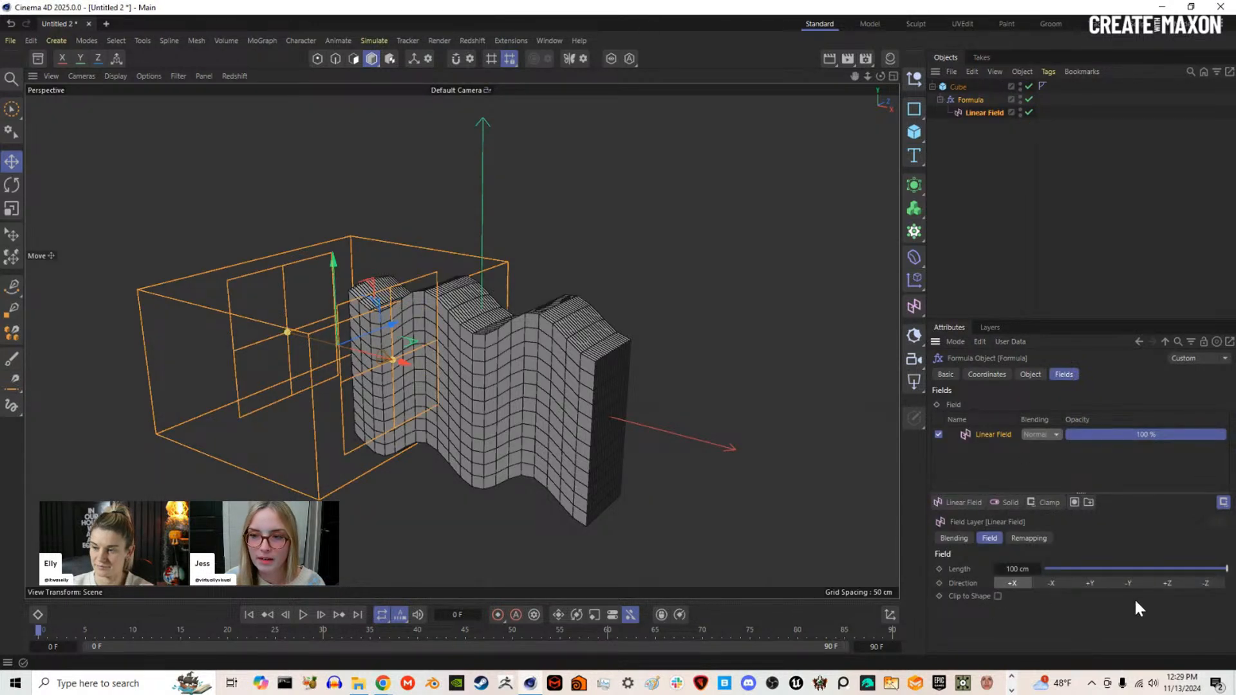
left_click(1090, 583)
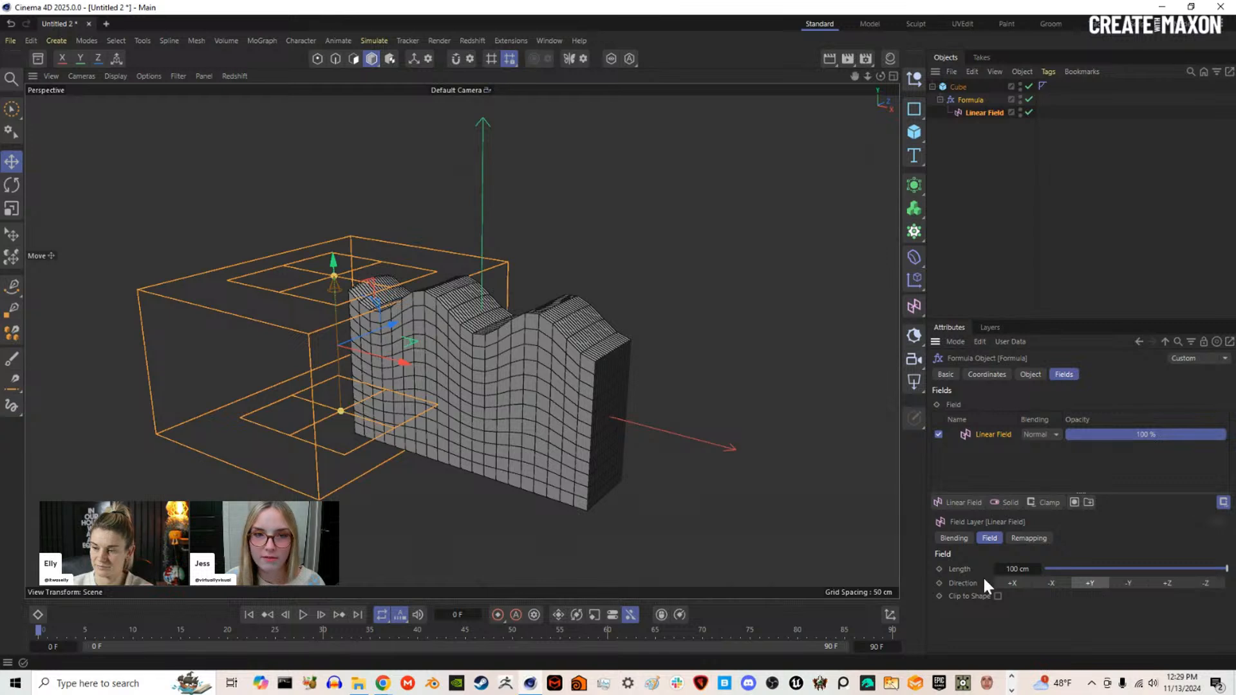
left_click_drag(389, 358, 428, 369)
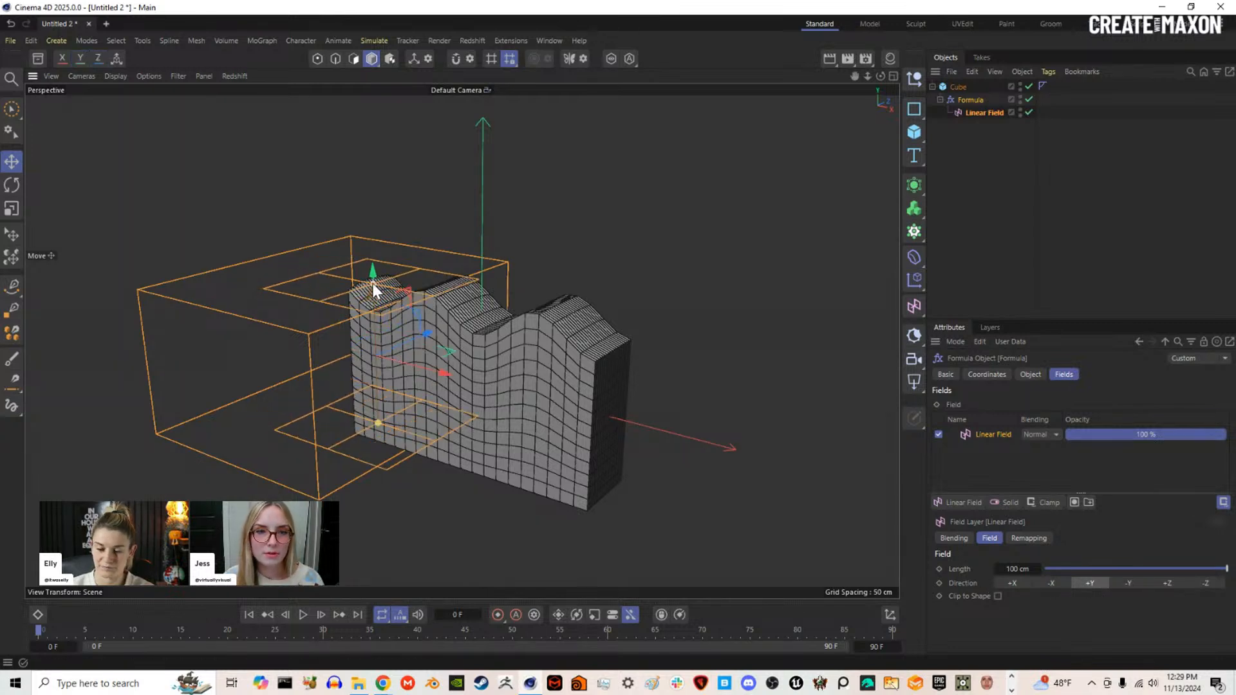
left_click_drag(375, 289, 376, 262)
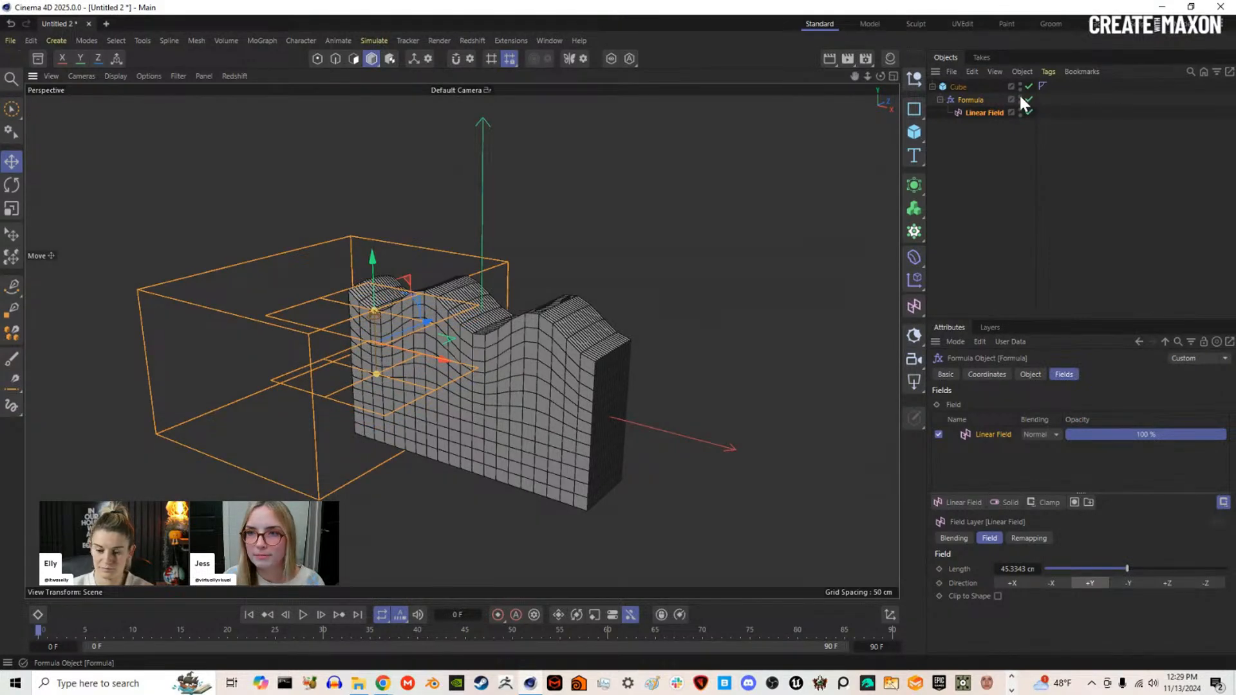
Step: Hide the Formula deformer's guides in the viewport, play the wave animation and return to frame 0
left_click(994, 170)
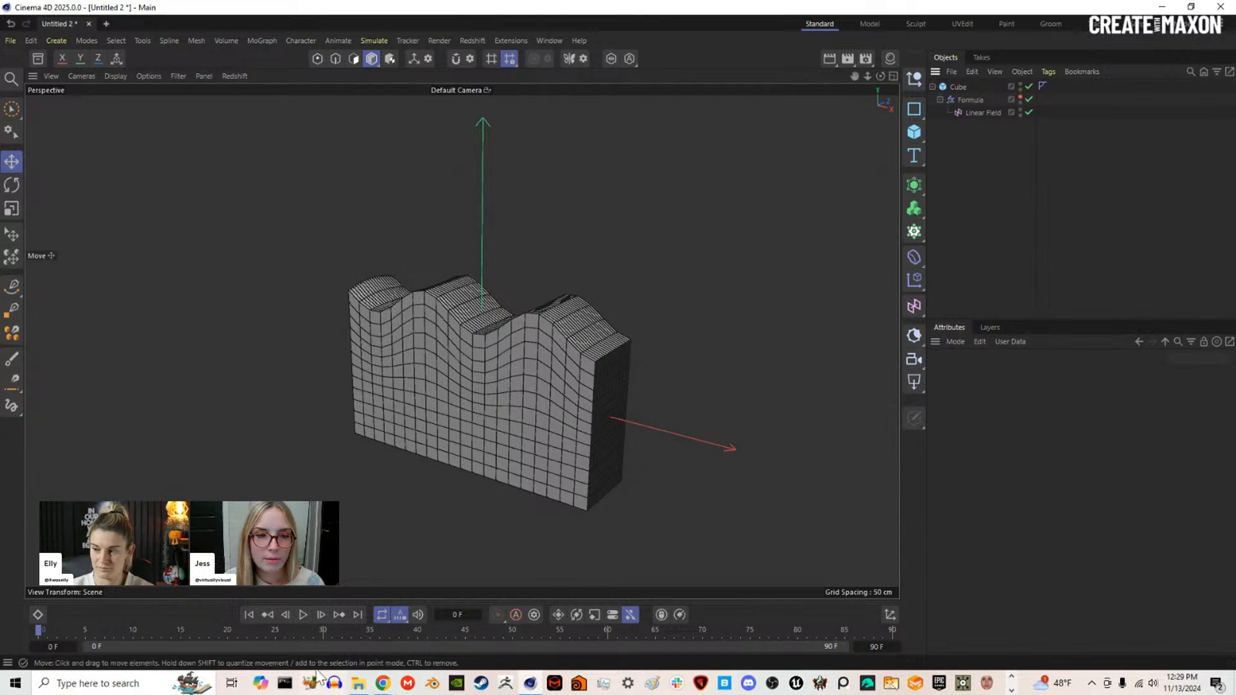
left_click(307, 614)
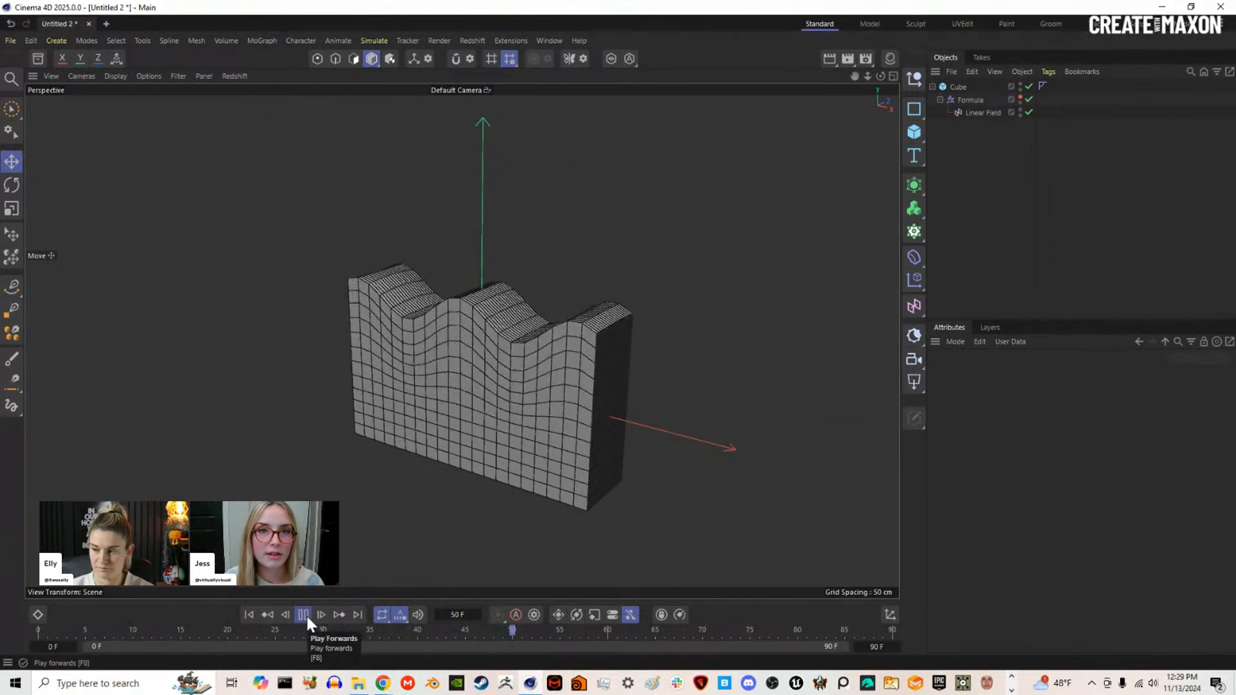
scroll(509, 451, "up", 2)
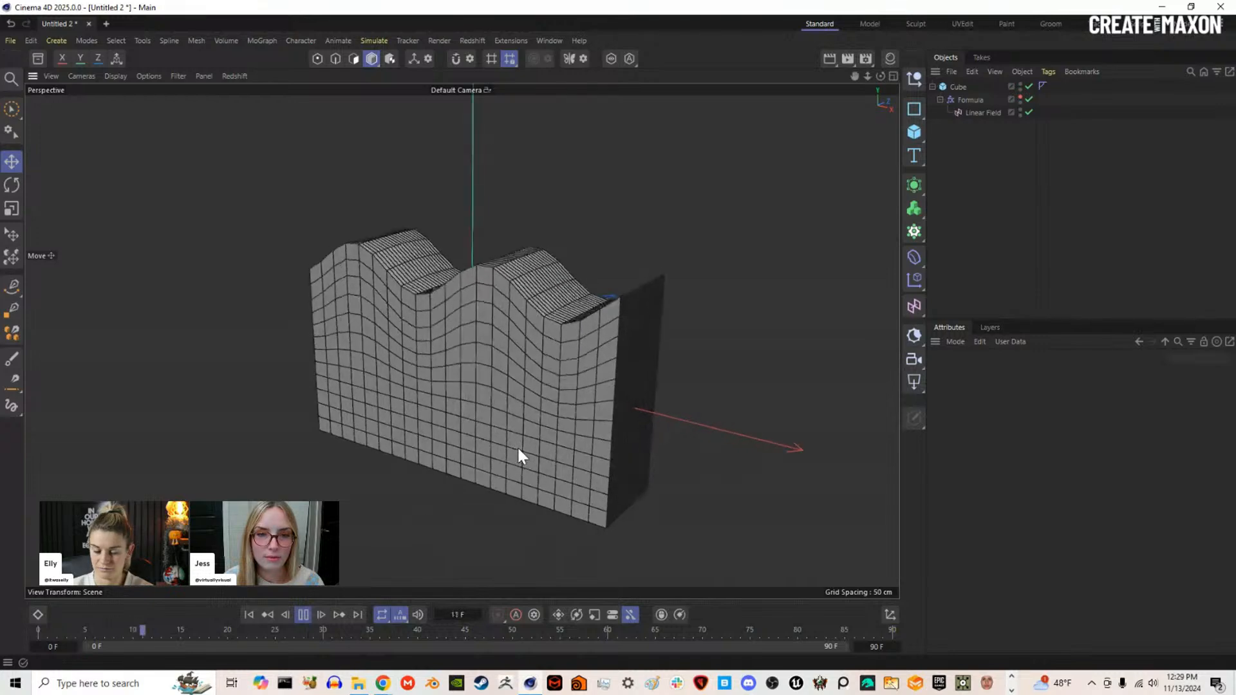
left_click_drag(534, 368, 550, 397, "alt")
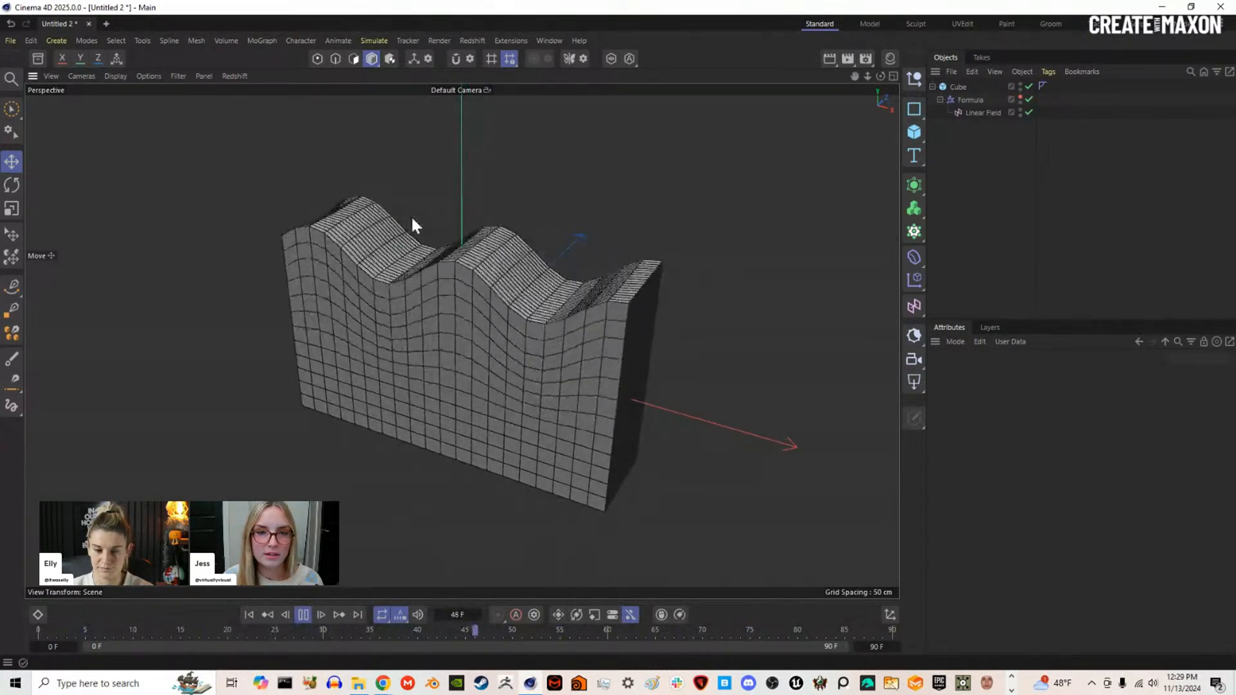
left_click(301, 615)
left_click(248, 615)
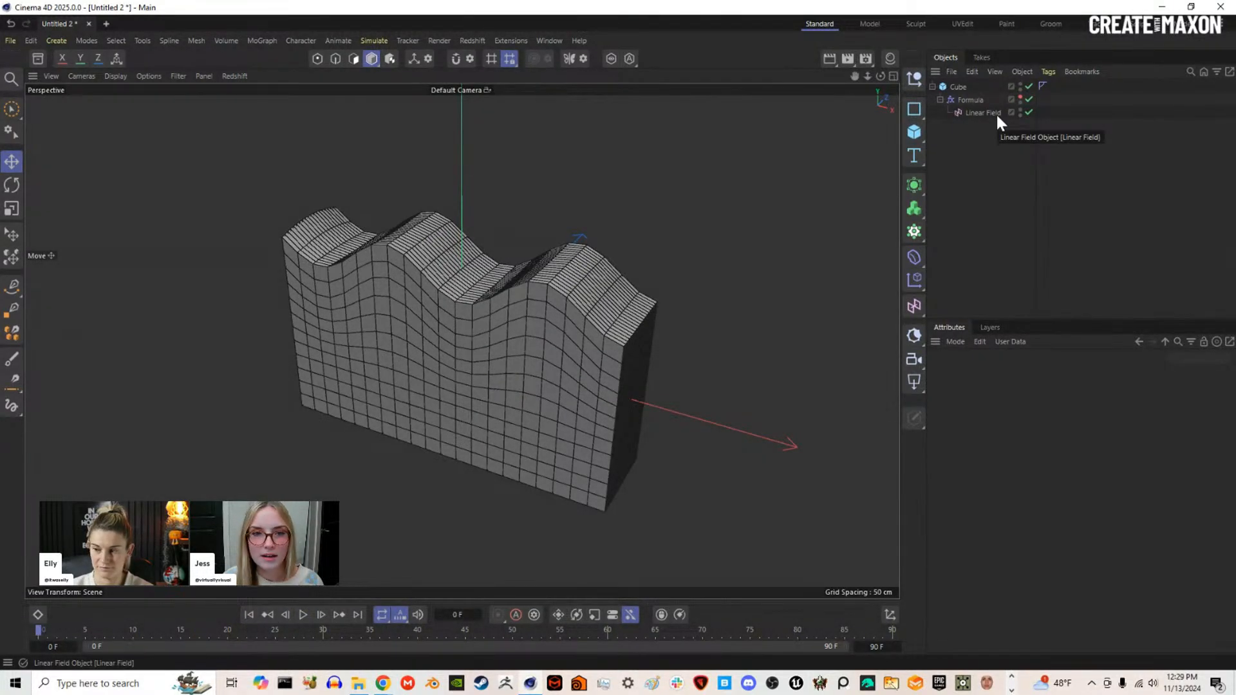
Step: Rotate the cube about its Z axis so its wavy top slopes down toward positive X
left_click(602, 342)
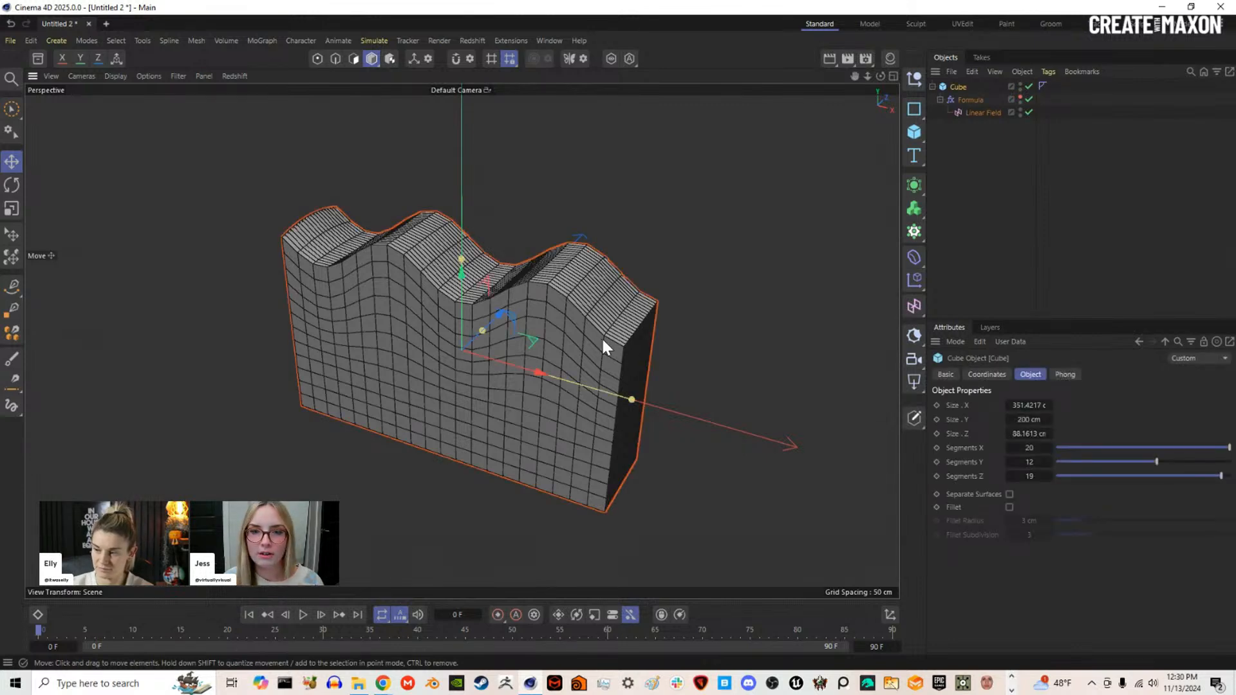
key("r")
left_click_drag(502, 304, 518, 339)
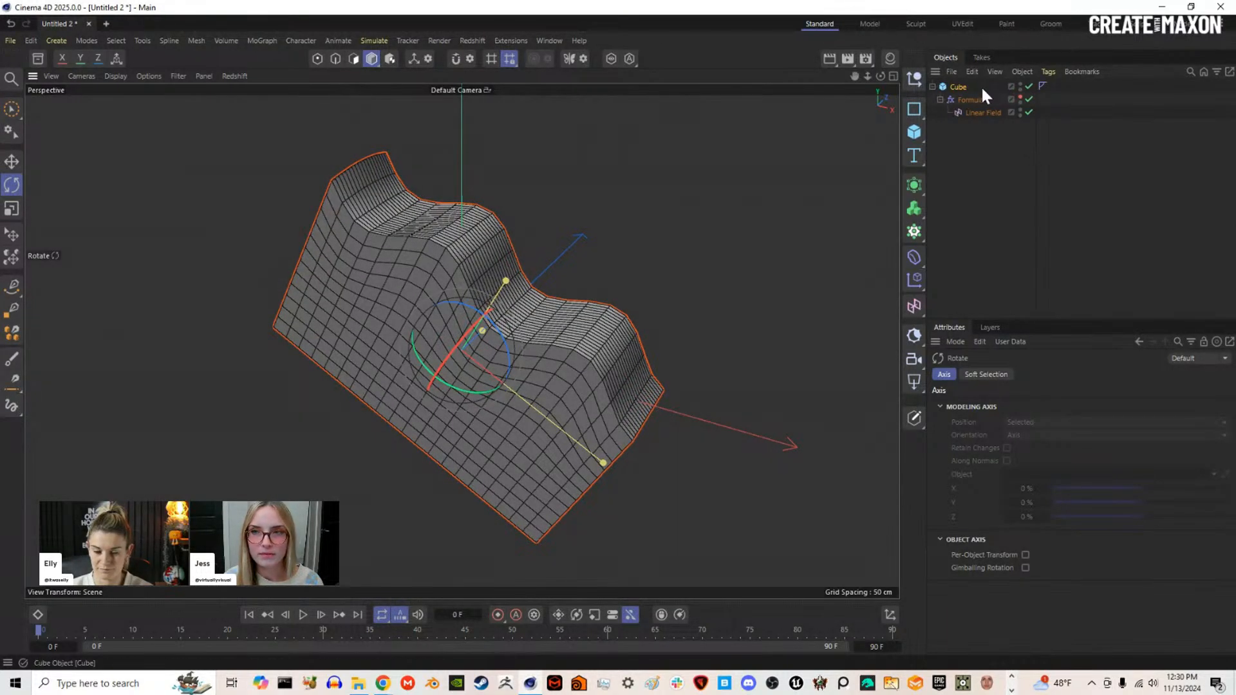
left_click(959, 87)
Step: Duplicate the wavy slab along its Z axis into a row of four adjoining slabs
key("e")
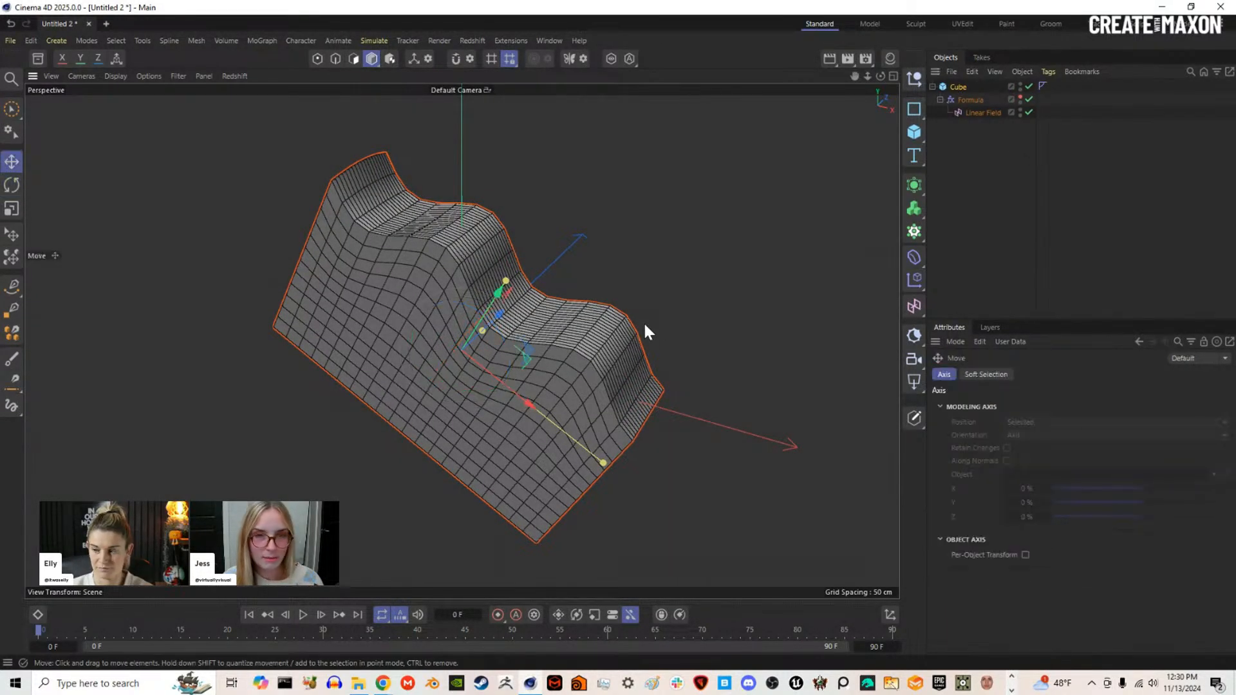
left_click_drag(539, 345, 433, 342, "alt")
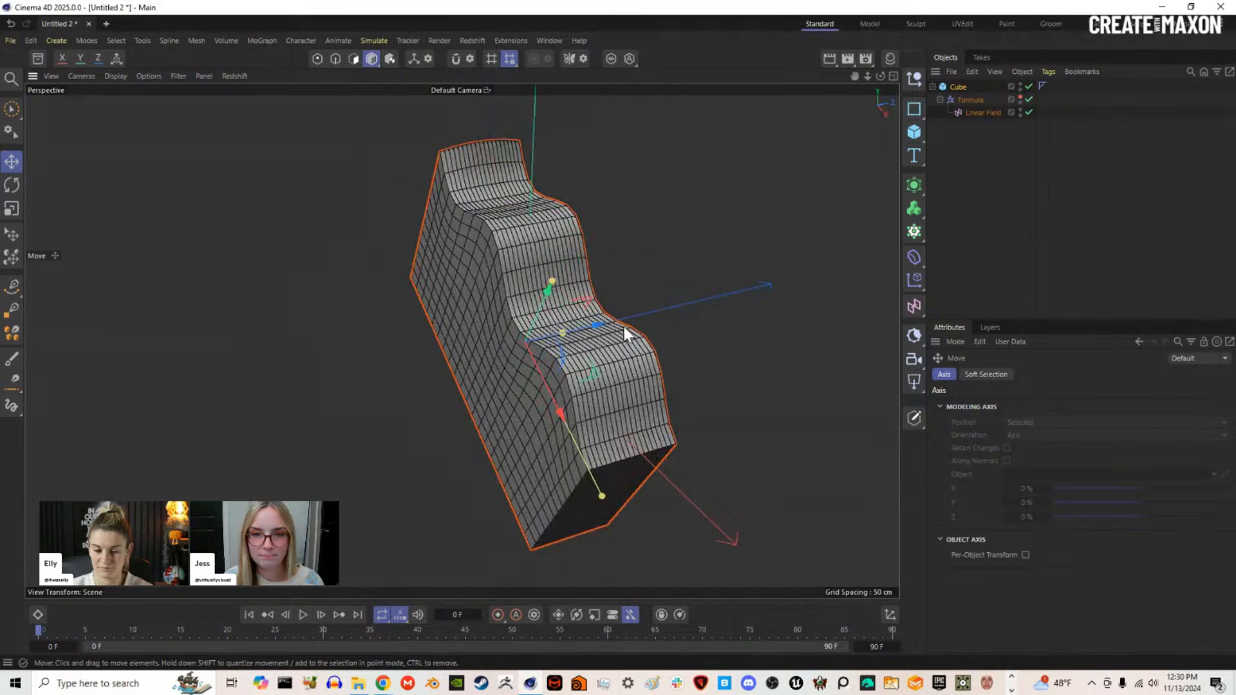
left_click_drag(599, 328, 672, 332, "ctrl")
middle_click_drag(672, 331, 499, 358, "alt")
mouse_move(529, 333)
left_mouse_down("ctrl")
mouse_move(687, 323)
mouse_move(663, 315)
left_mouse_up("ctrl")
Step: Switch the viewport display to Gouraud shading without wireframe lines
key("n")
key("a")
left_click_drag(453, 355, 523, 336, "alt")
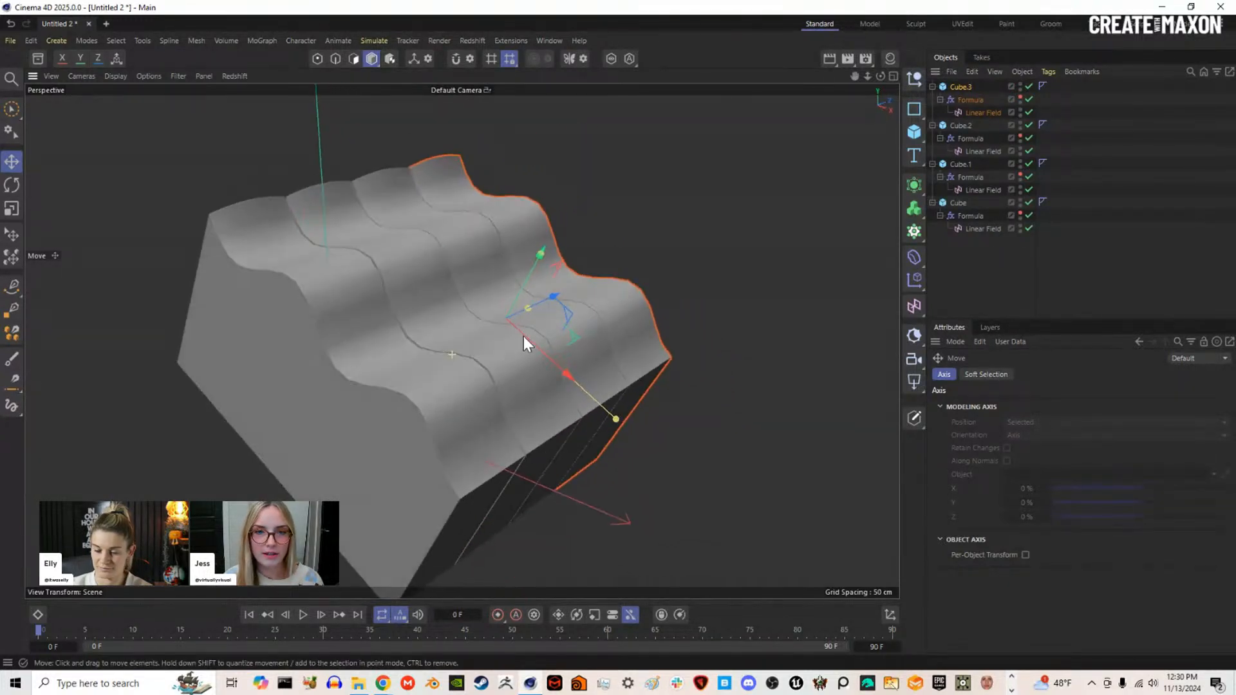
scroll(519, 335, "up", 2)
scroll(468, 349, "down", 2)
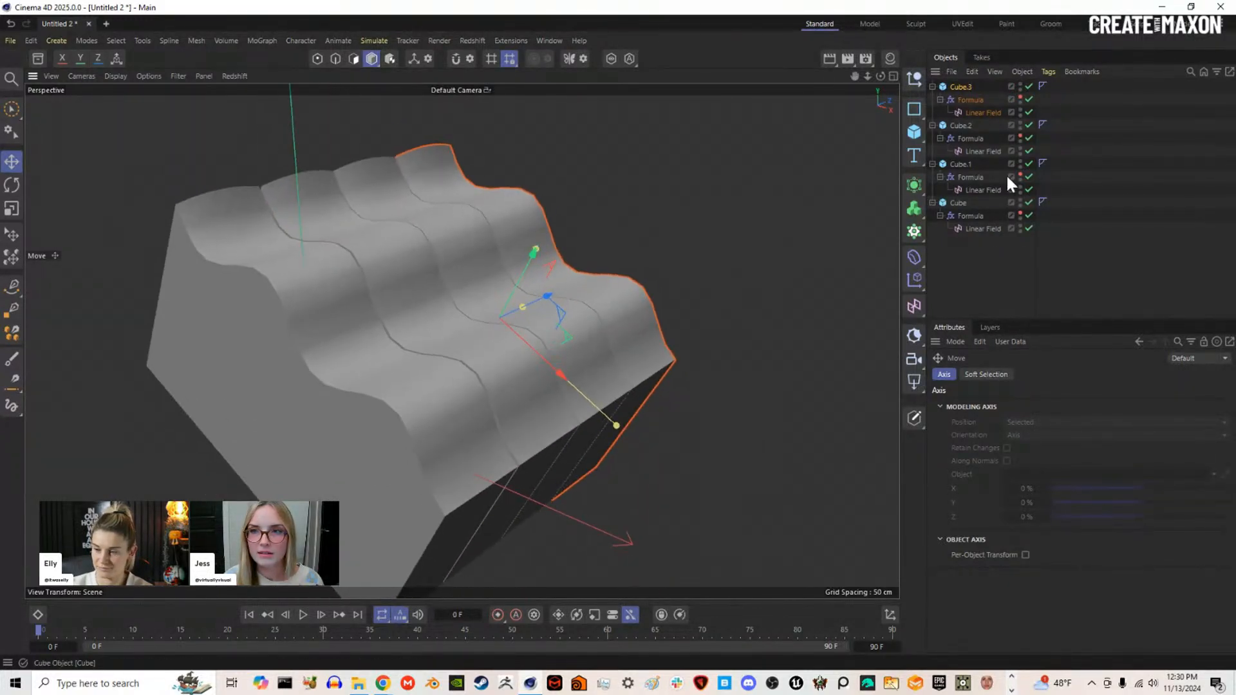
Step: Show Cube.3's Formula deformer, shift it with its Linear Field about 116 cm along negative X, and hide its guides again
left_click(970, 101)
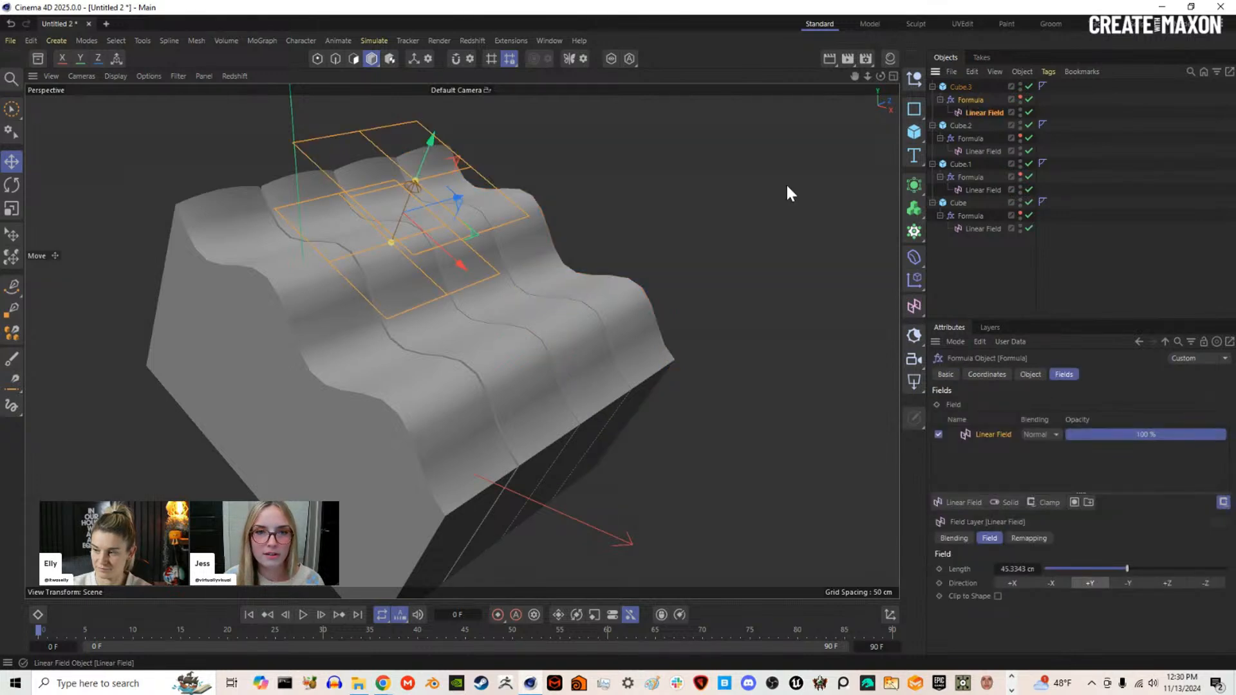
left_click(1020, 97)
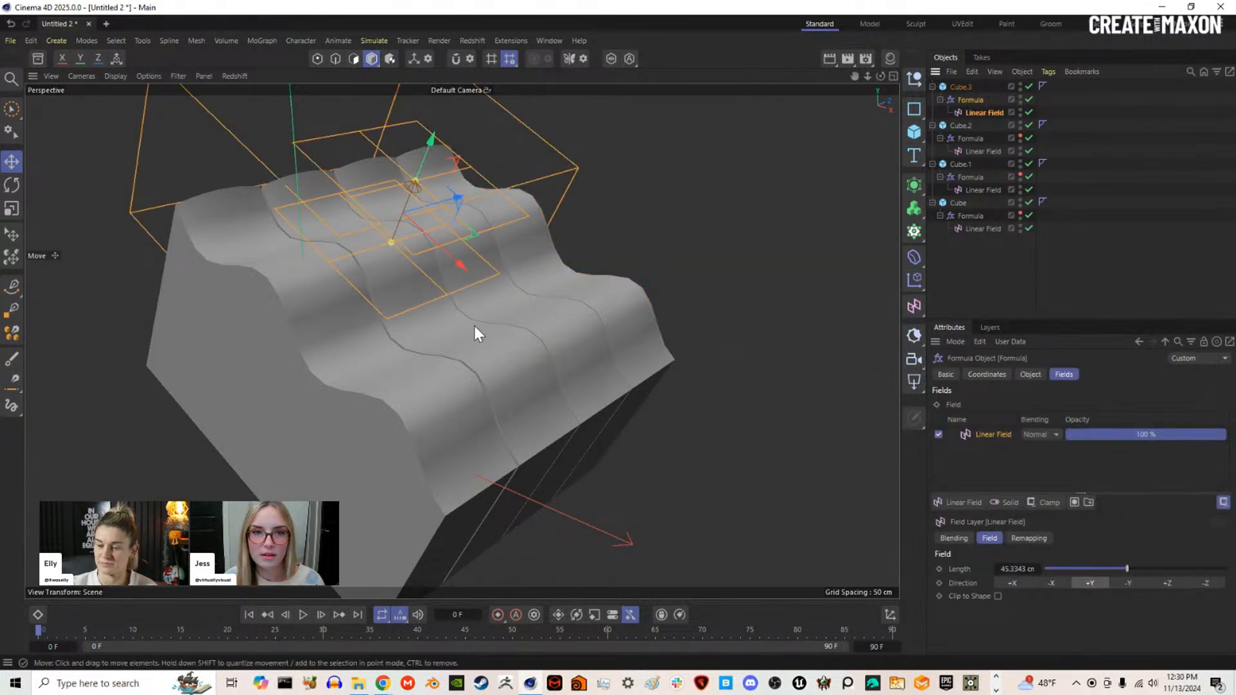
key("e")
left_click_drag(460, 264, 375, 217)
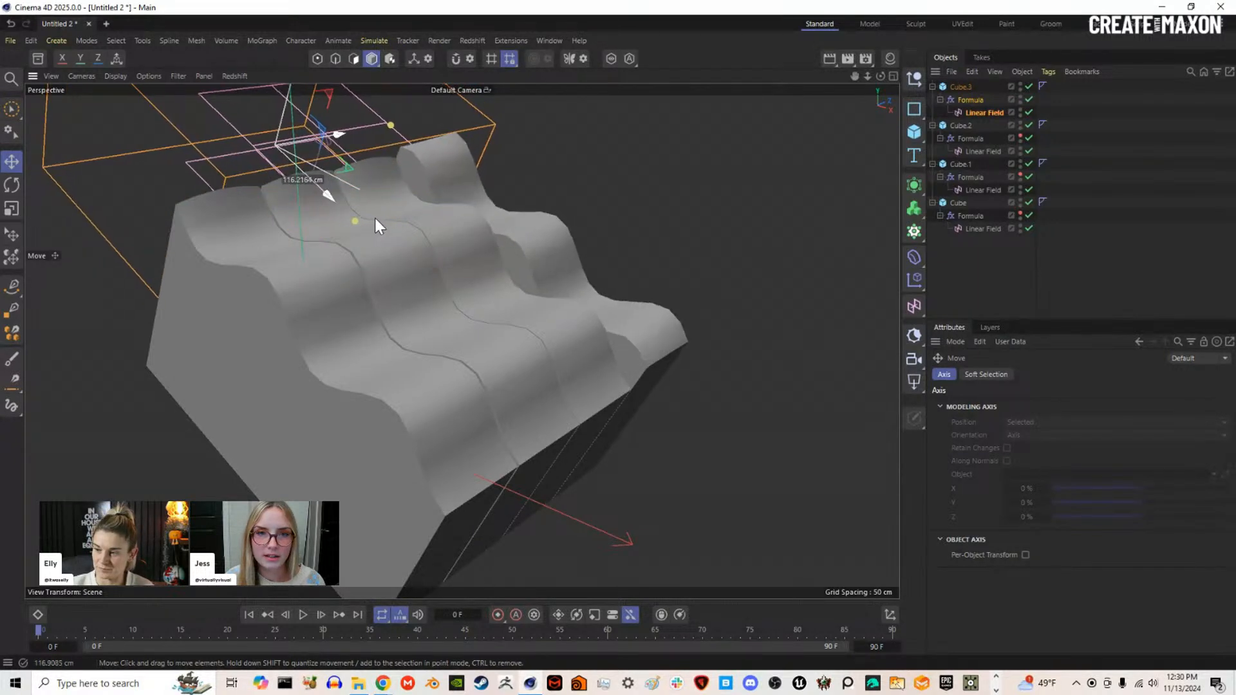
left_click(1020, 98)
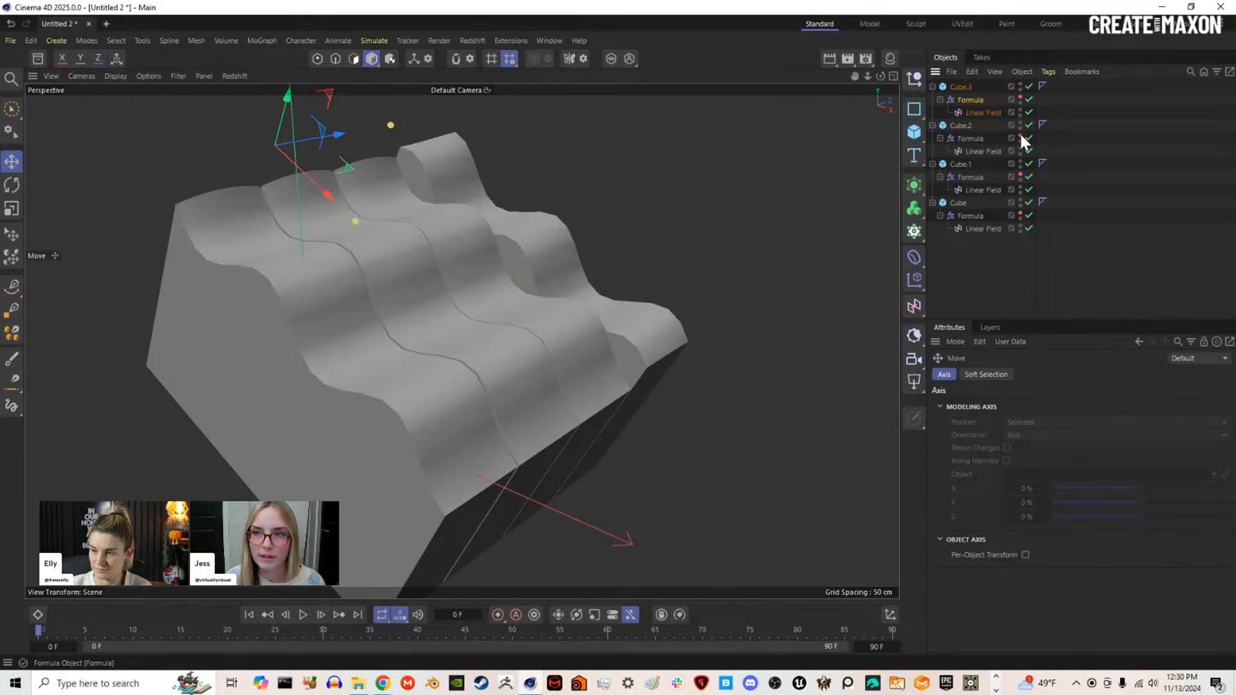
Step: Shift Cube.2's Formula deformer and Linear Field along negative X to offset its wave from the neighbouring slabs
left_click(984, 152)
mouse_move(403, 288)
left_mouse_down()
mouse_move(380, 265)
mouse_move(391, 274)
left_mouse_up()
left_click(970, 126)
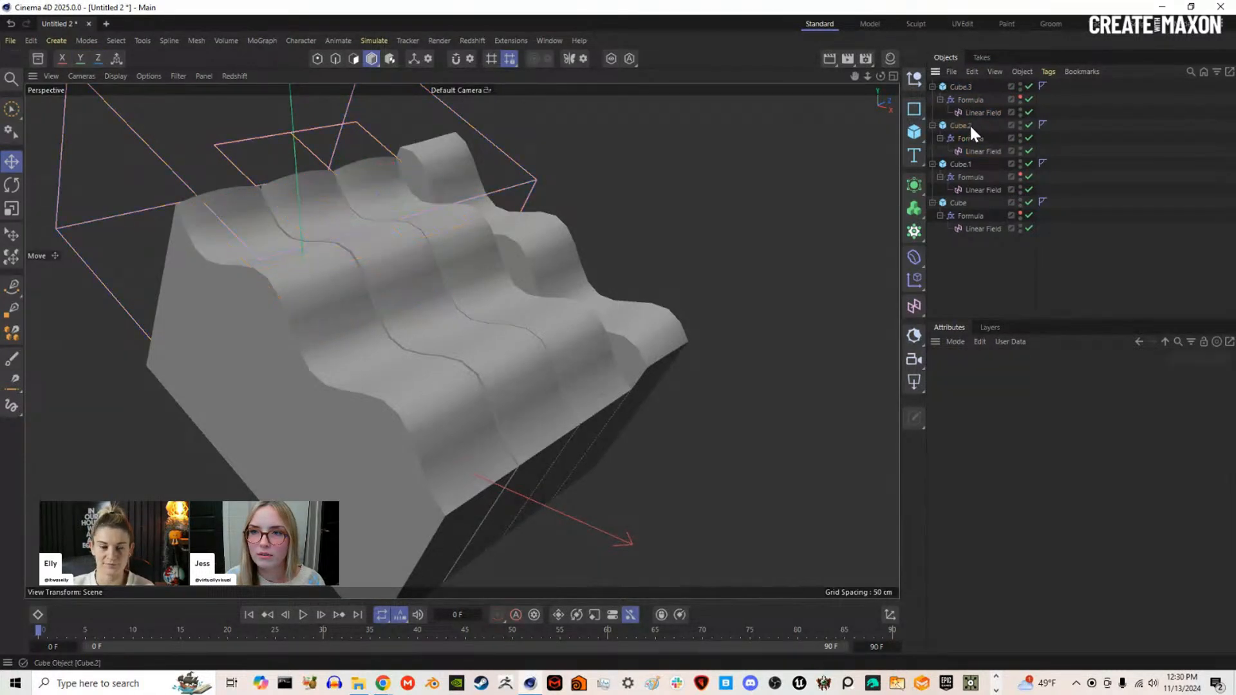
left_click(969, 139)
left_click_drag(388, 271, 276, 209)
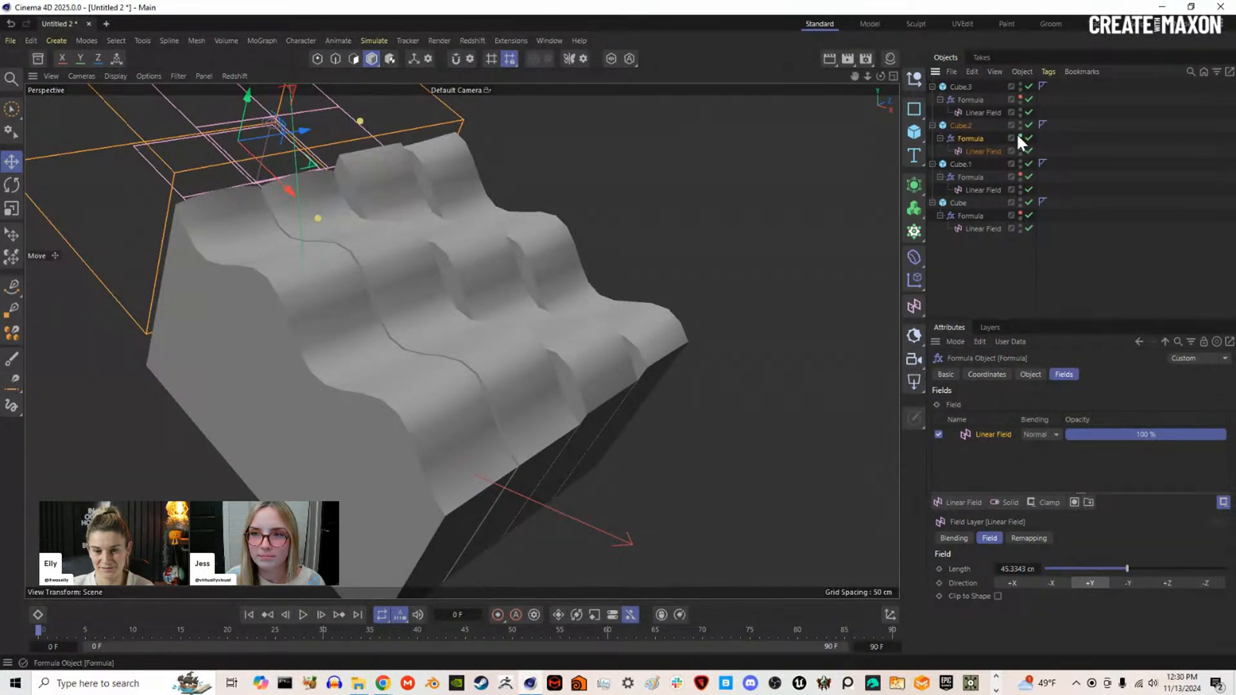
Step: Shift Cube.1's Formula deformer with its Linear Field along negative X, hiding its guides again when done
left_click(979, 175)
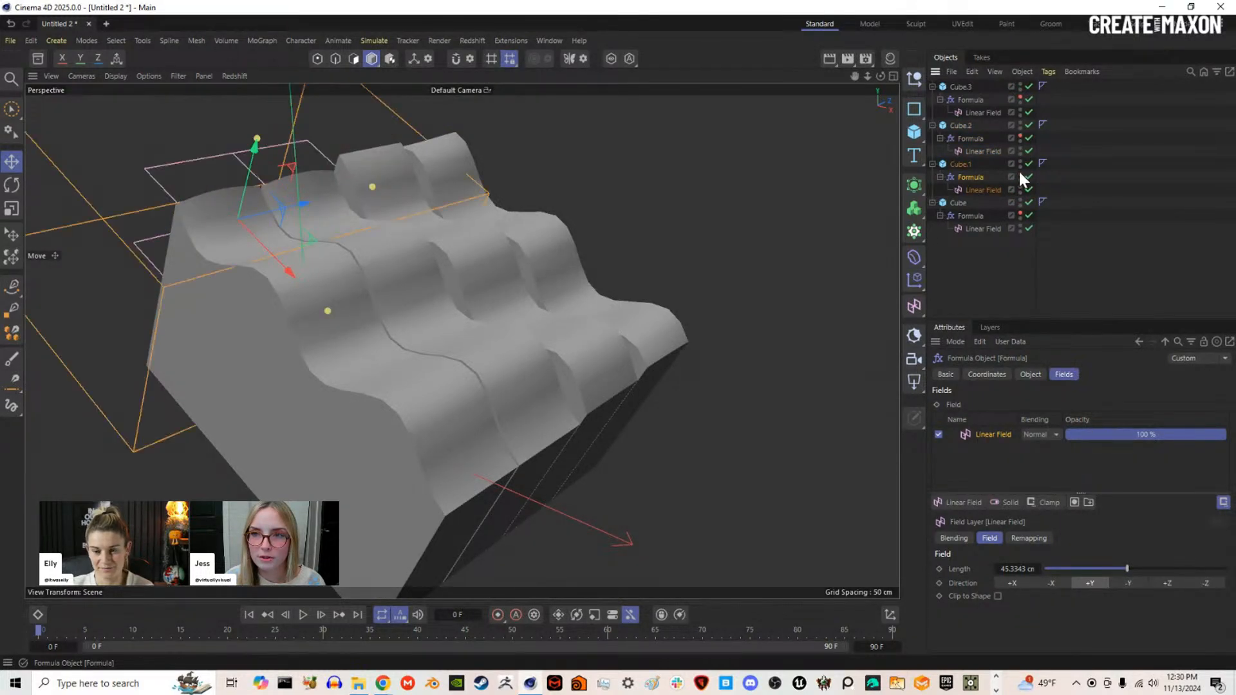
left_click_drag(283, 277, 212, 187)
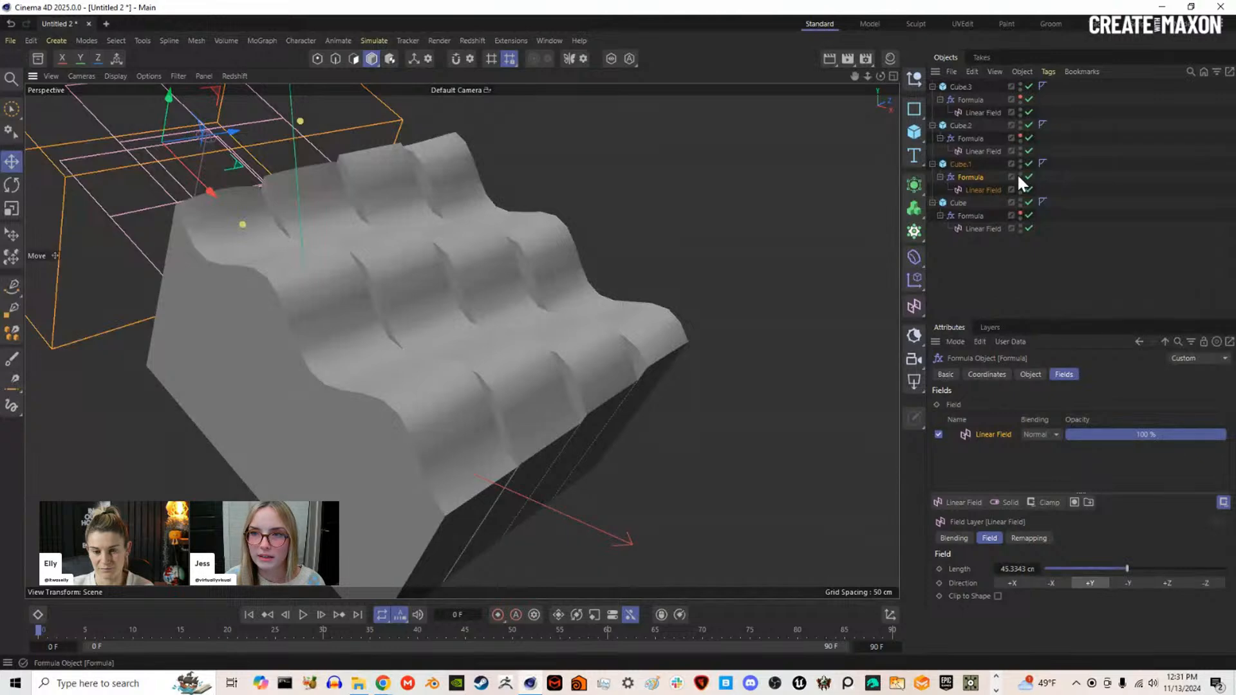
left_click(1008, 257)
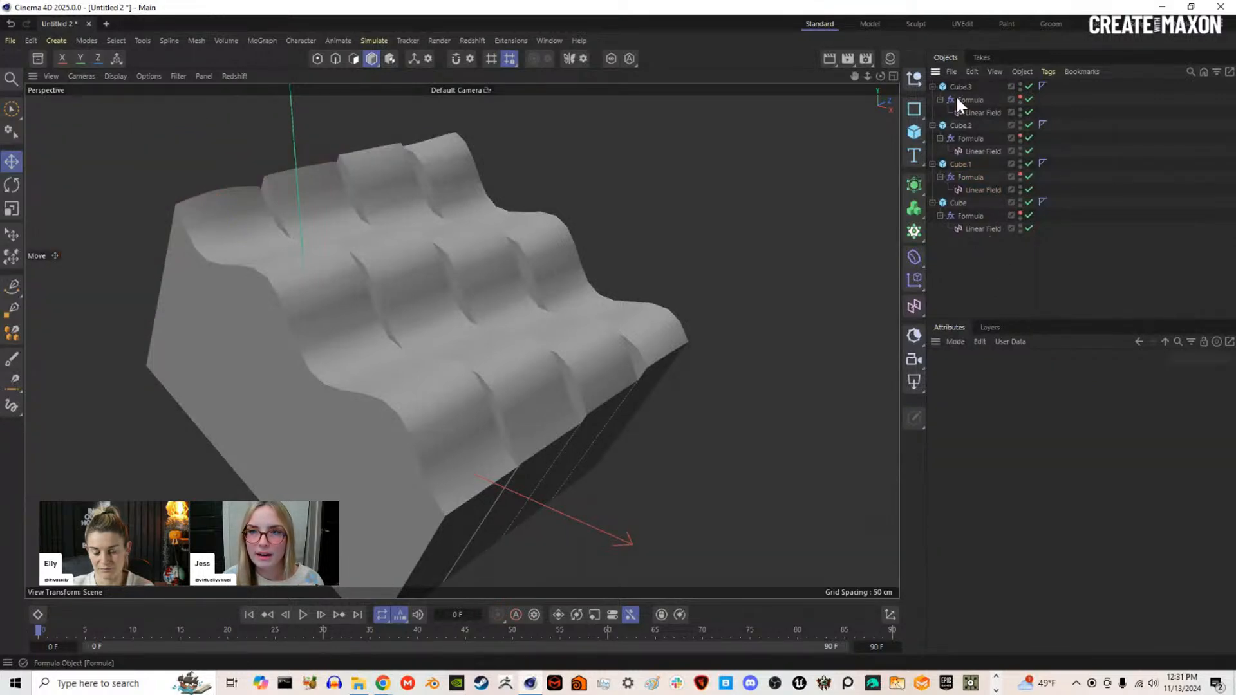
Step: Group the four wavy slabs under a Null and merge the group into one mesh with Connect Objects + Delete
left_click(916, 78)
left_click_drag(960, 254, 953, 100)
left_click_drag(960, 95, 958, 89)
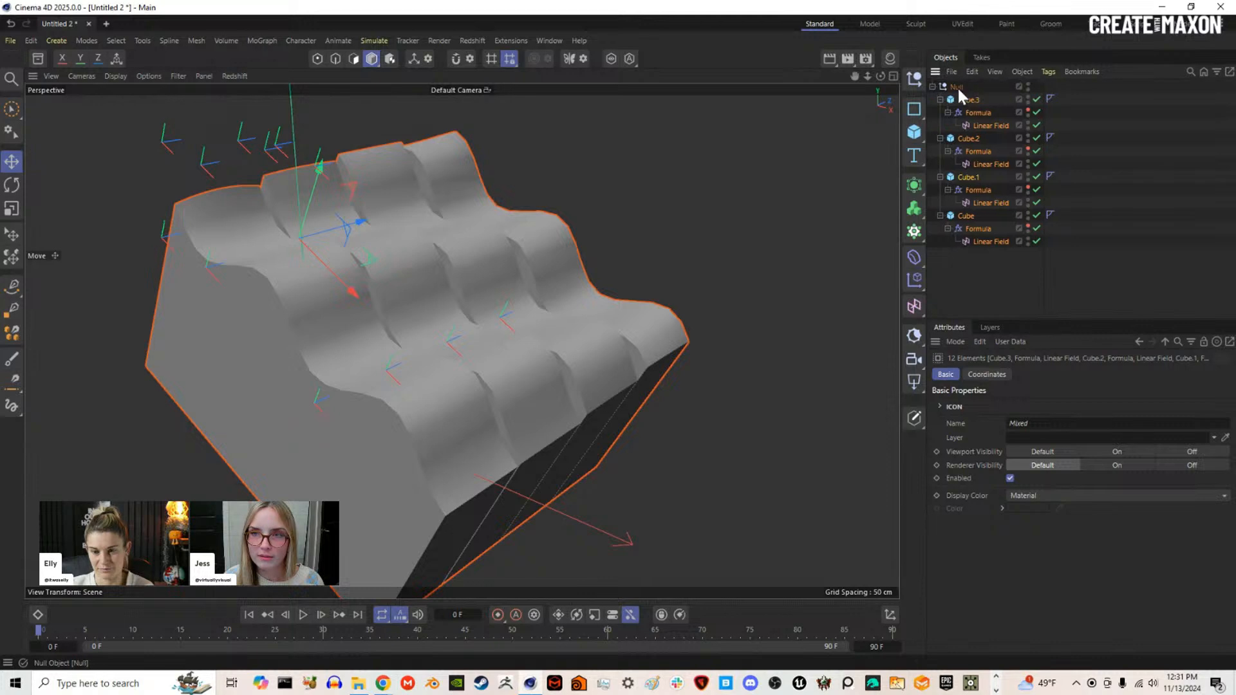
left_click(944, 87)
left_click(933, 87)
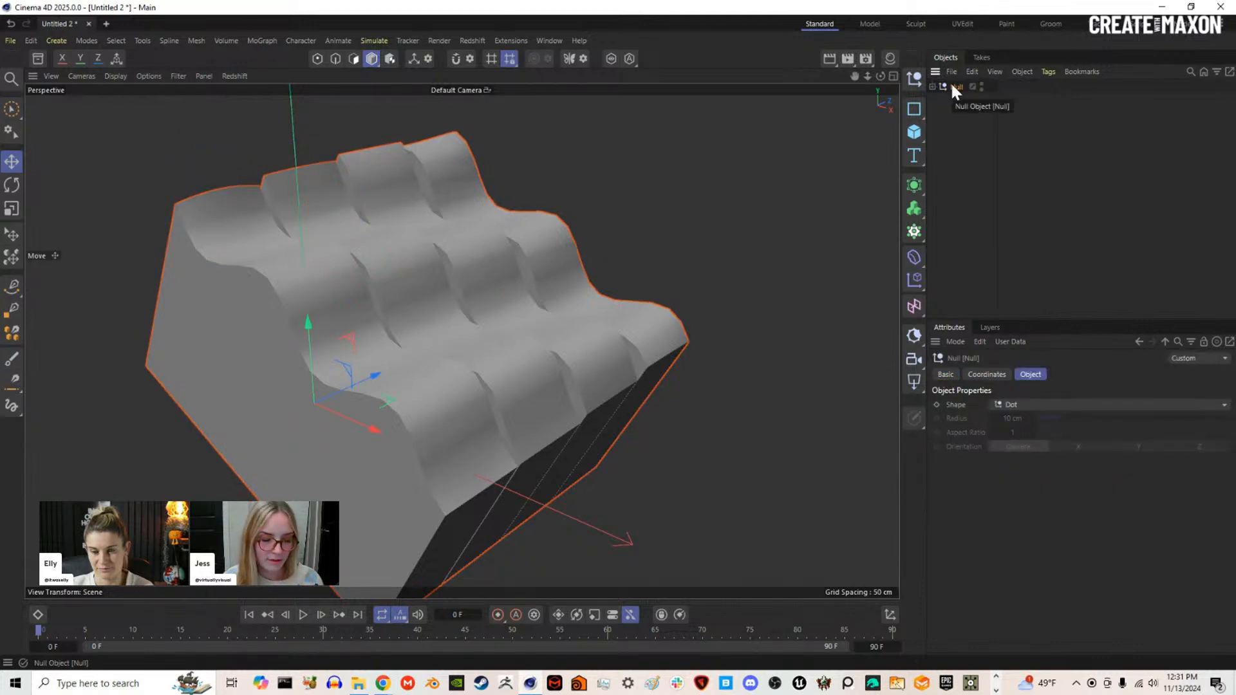
right_click(955, 86)
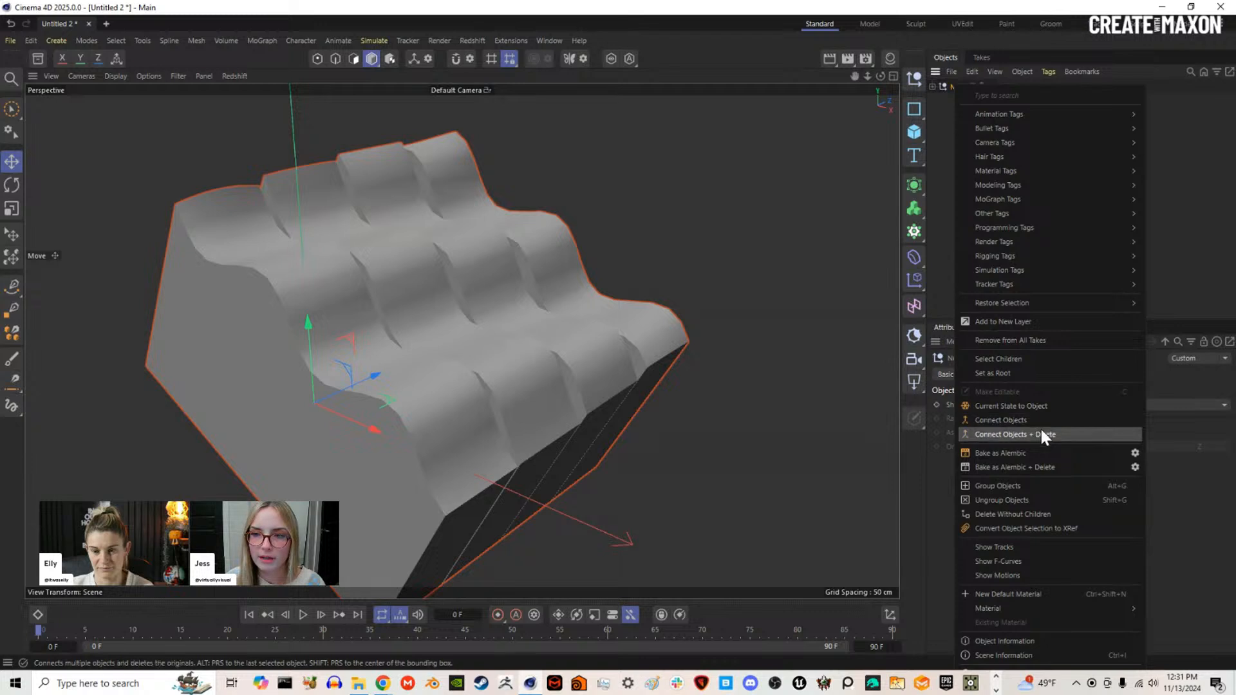
left_click(1041, 430)
Step: Rename the merged mesh as ramps
double_click(956, 87)
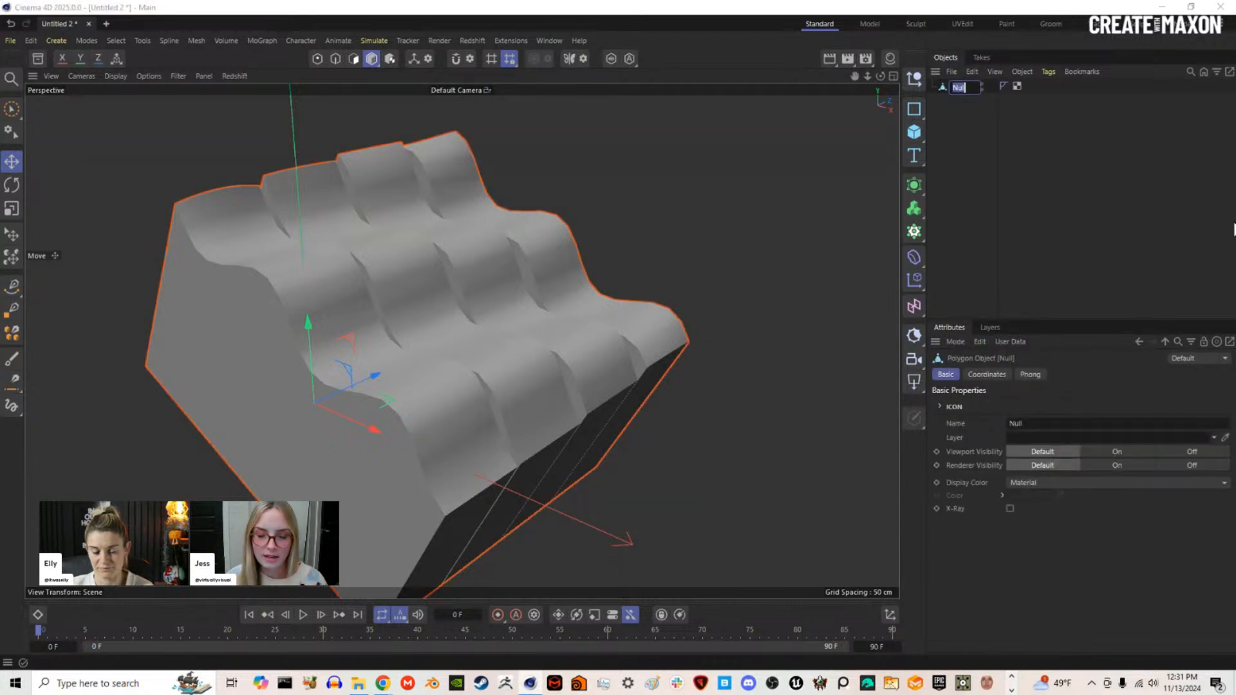
type("ramp")
key("Return")
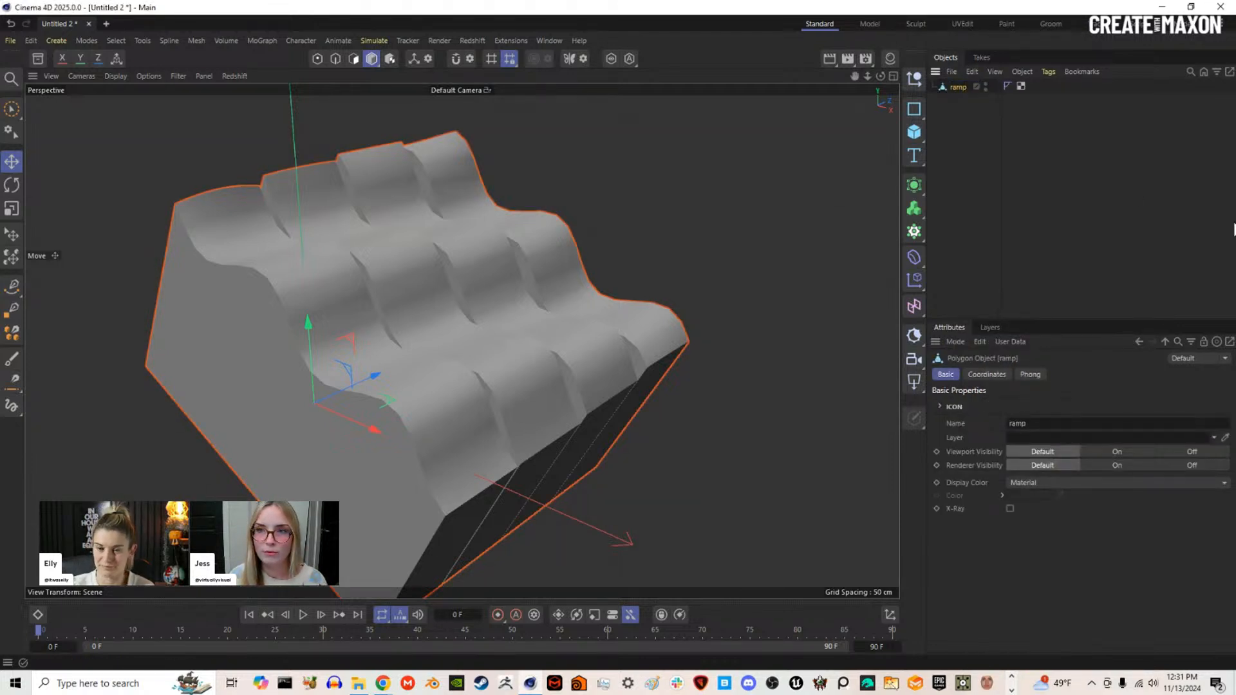
double_click(958, 87)
left_click(976, 89)
type("s")
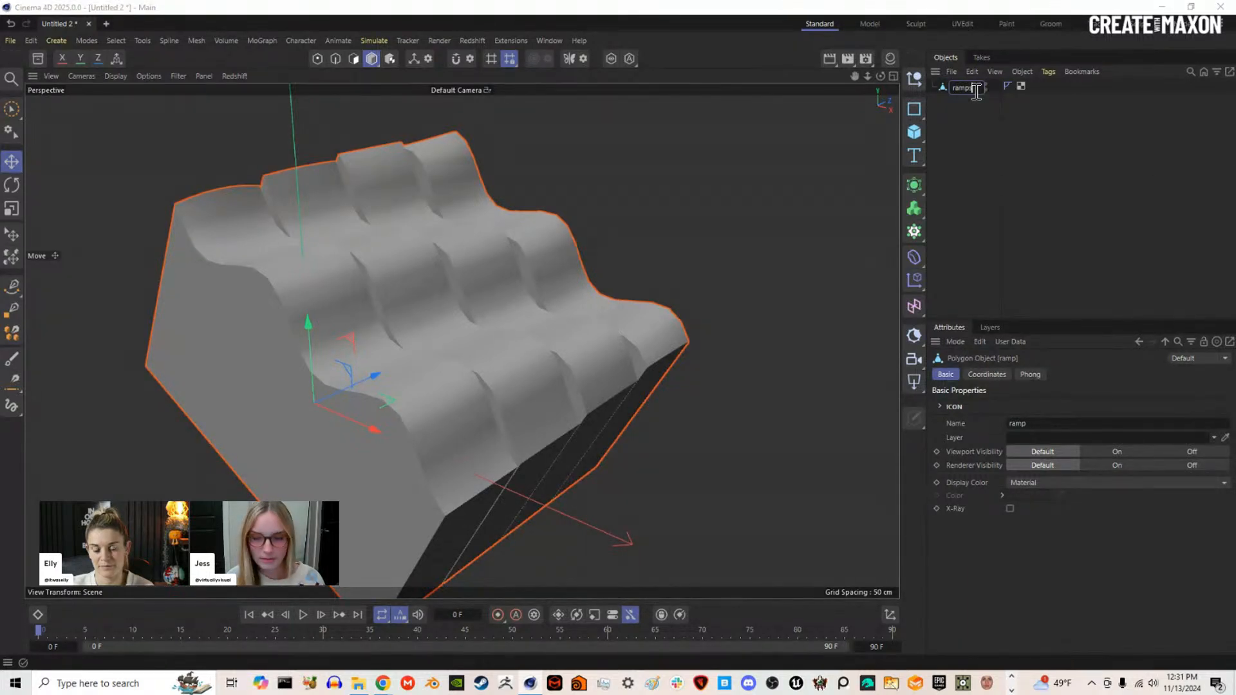
Step: Add a Collider simulation tag to the ramps mesh
right_click(954, 84)
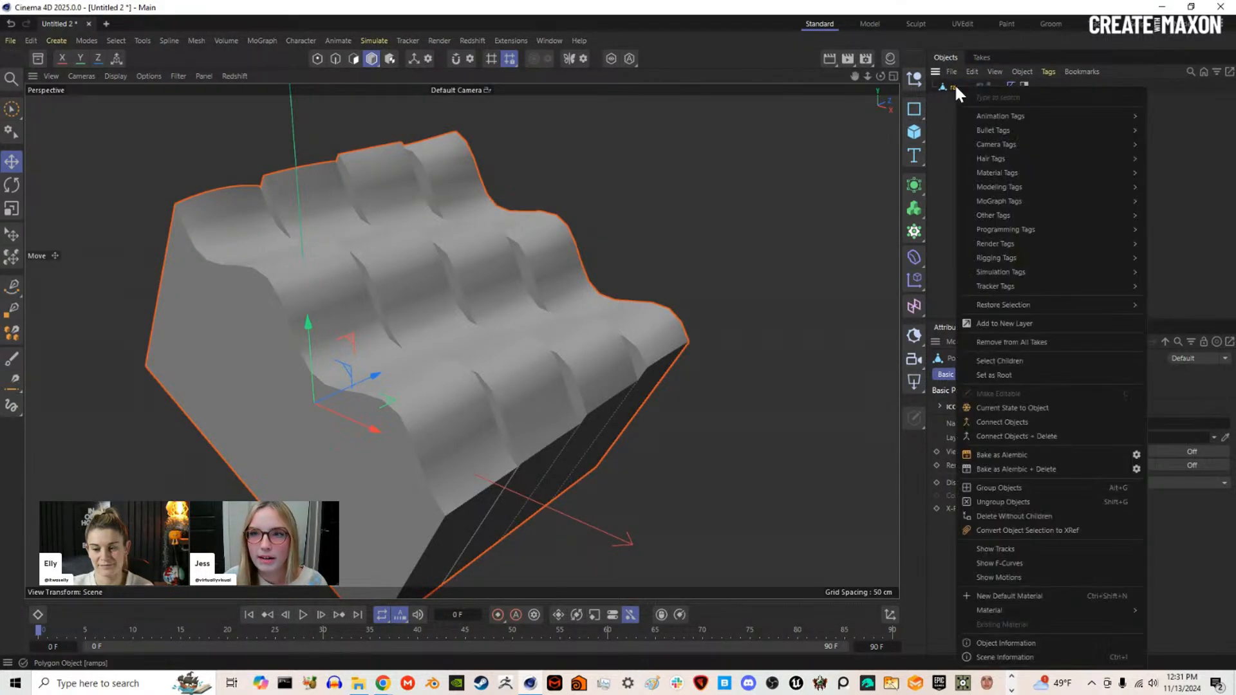
mouse_move(1040, 272)
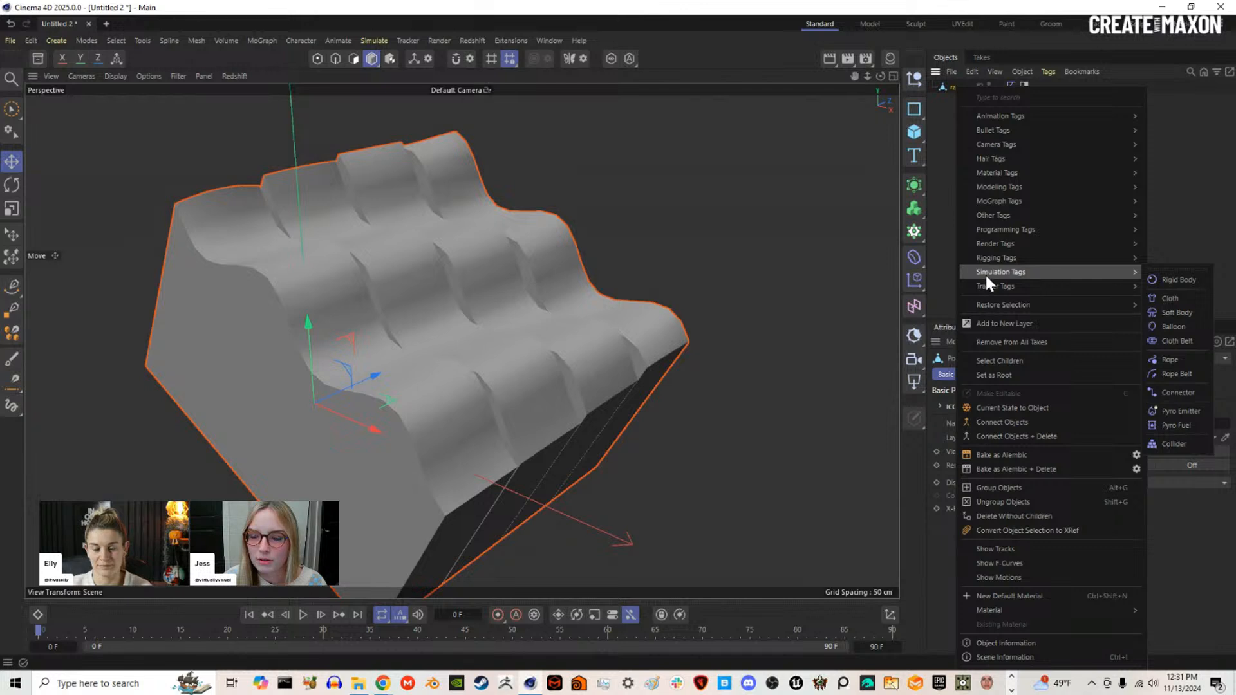
left_click(1176, 443)
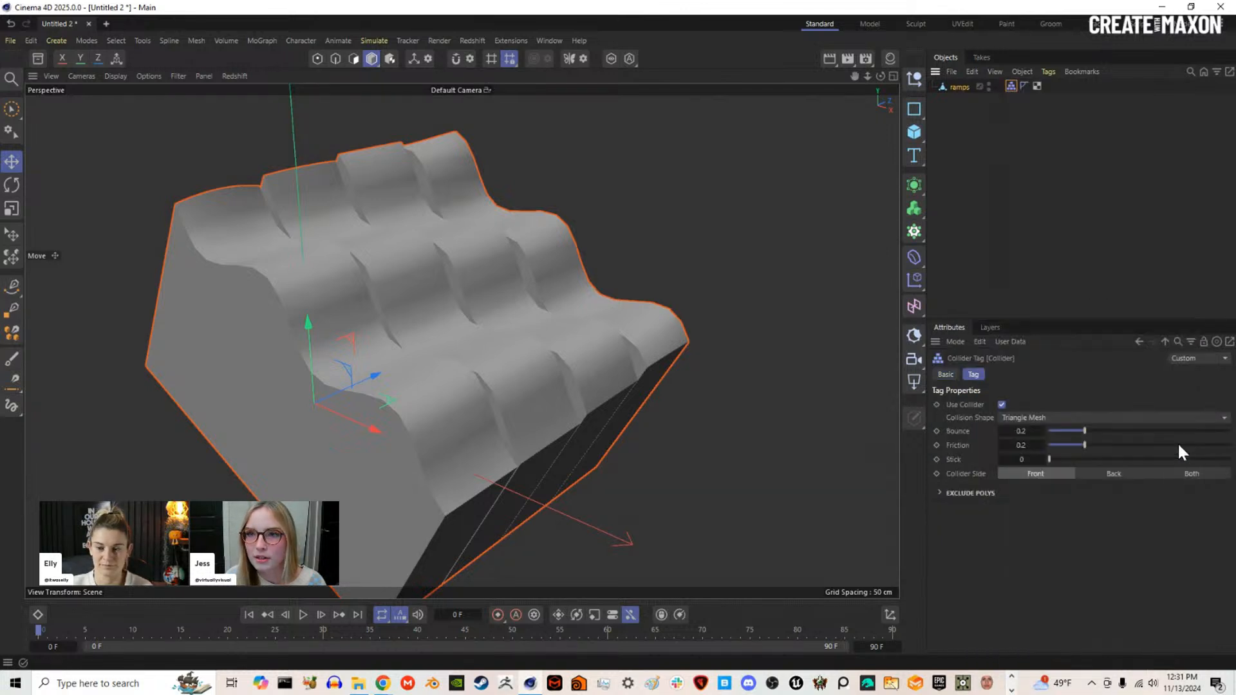
Step: Create a cylinder in front of the ramps, flatten it to about 23 cm high, and orient it to +Z
left_click_drag(451, 332, 579, 296, "alt")
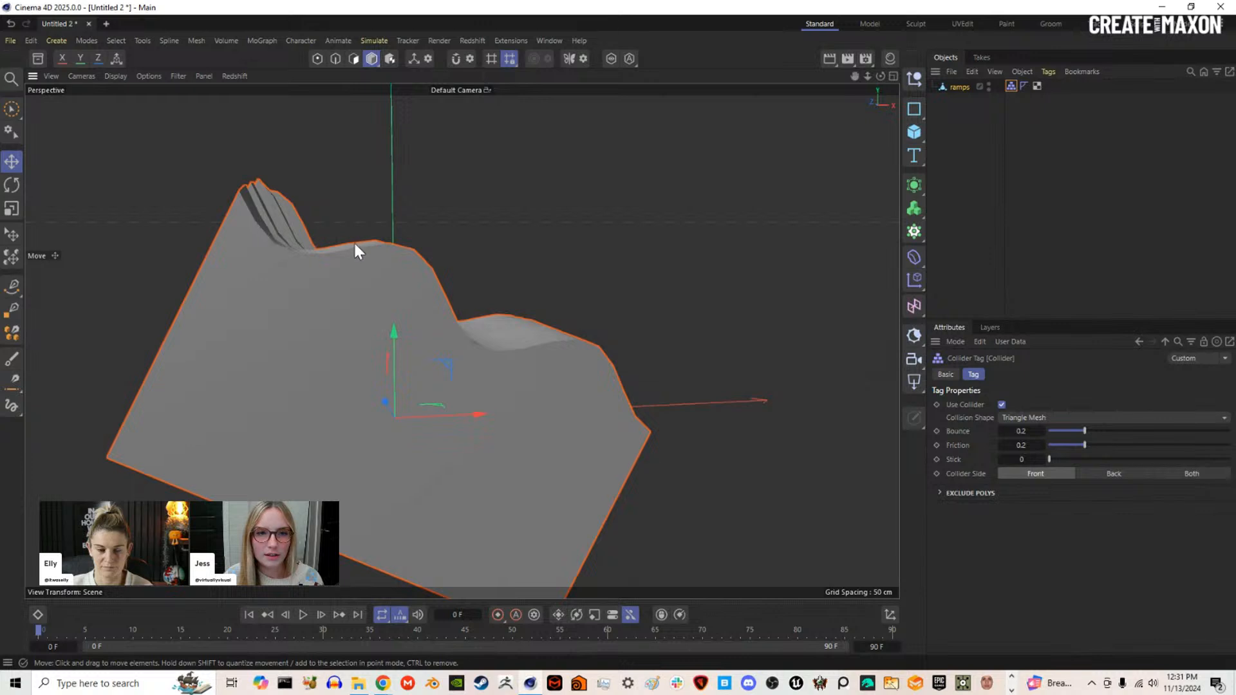
left_click_drag(446, 298, 319, 343, "alt")
left_click_drag(575, 349, 380, 331, "alt")
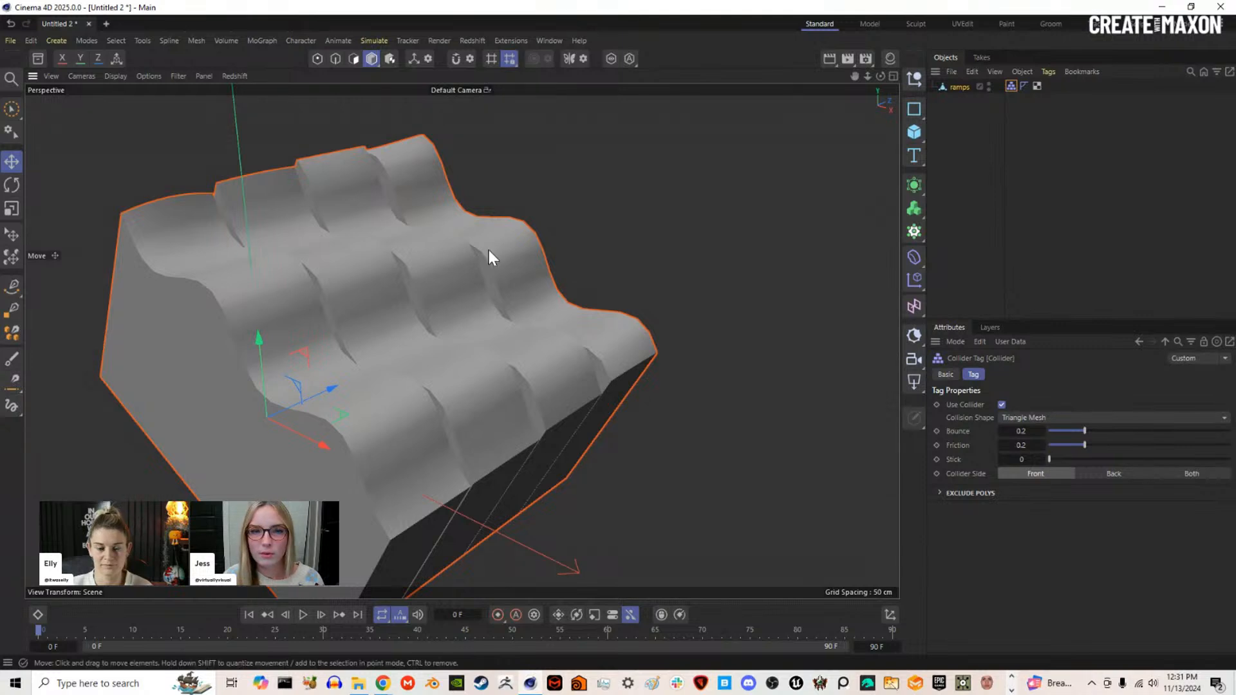
middle_click_drag(510, 247, 544, 246, "alt")
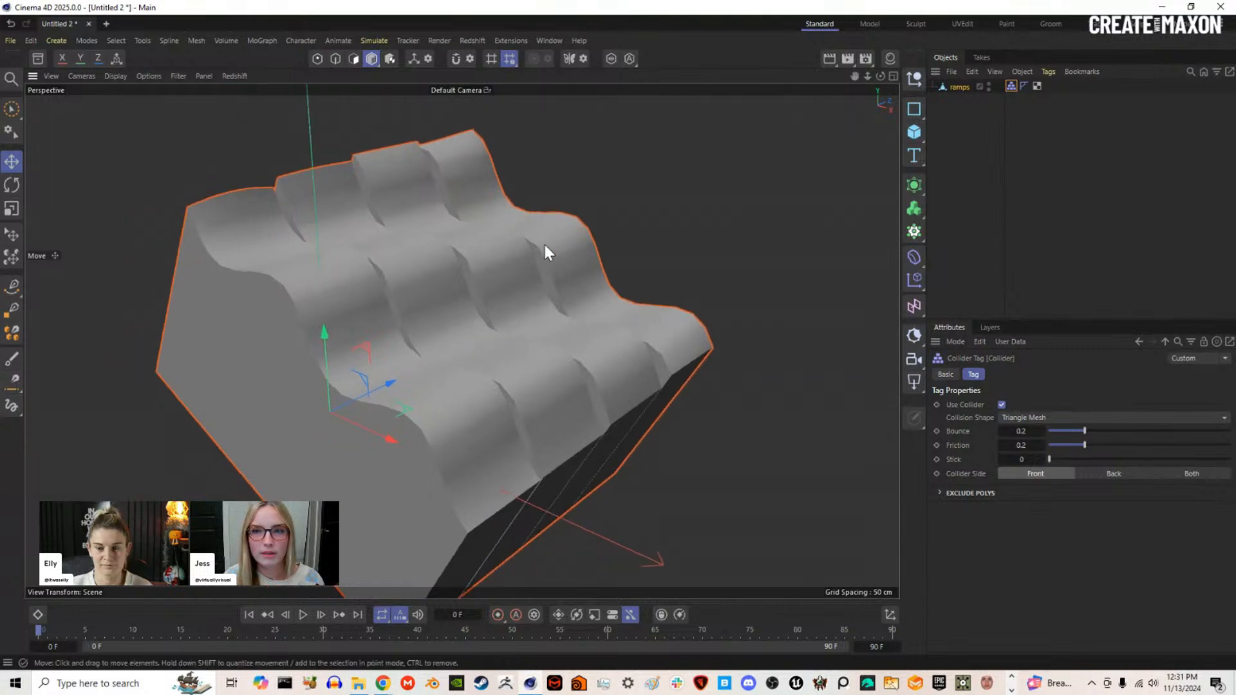
left_click(918, 133)
left_click(1049, 154)
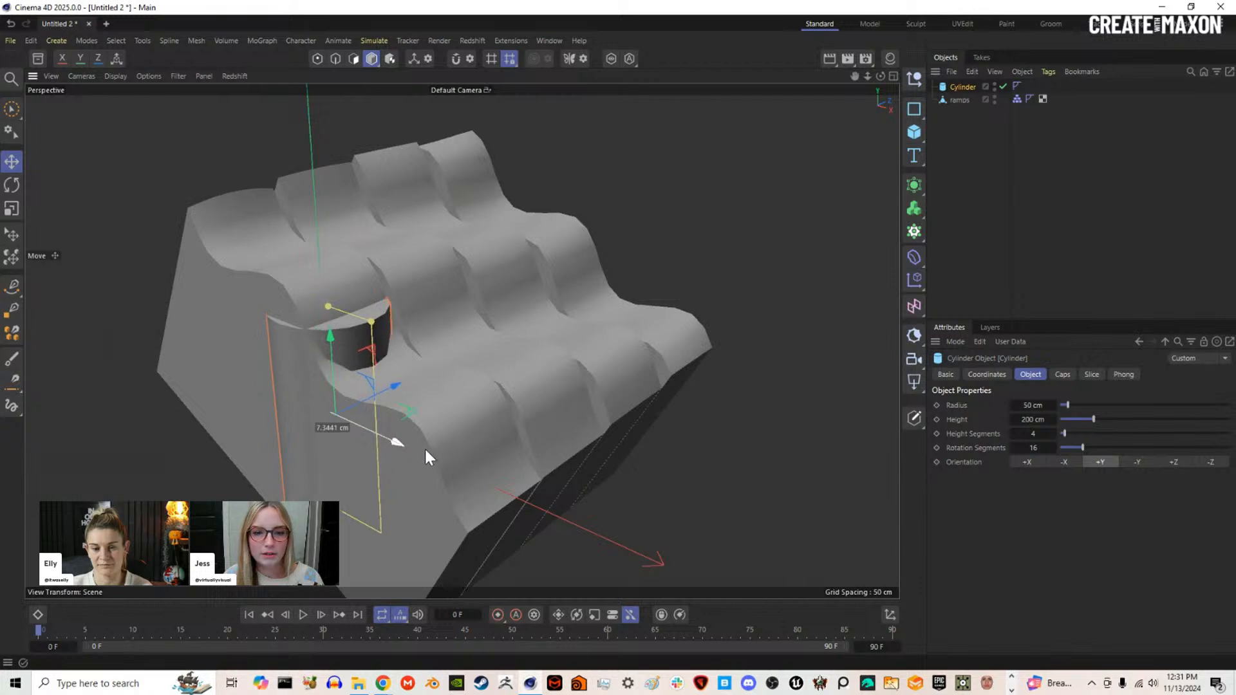
key("o")
left_click_drag(550, 344, 551, 339, "alt")
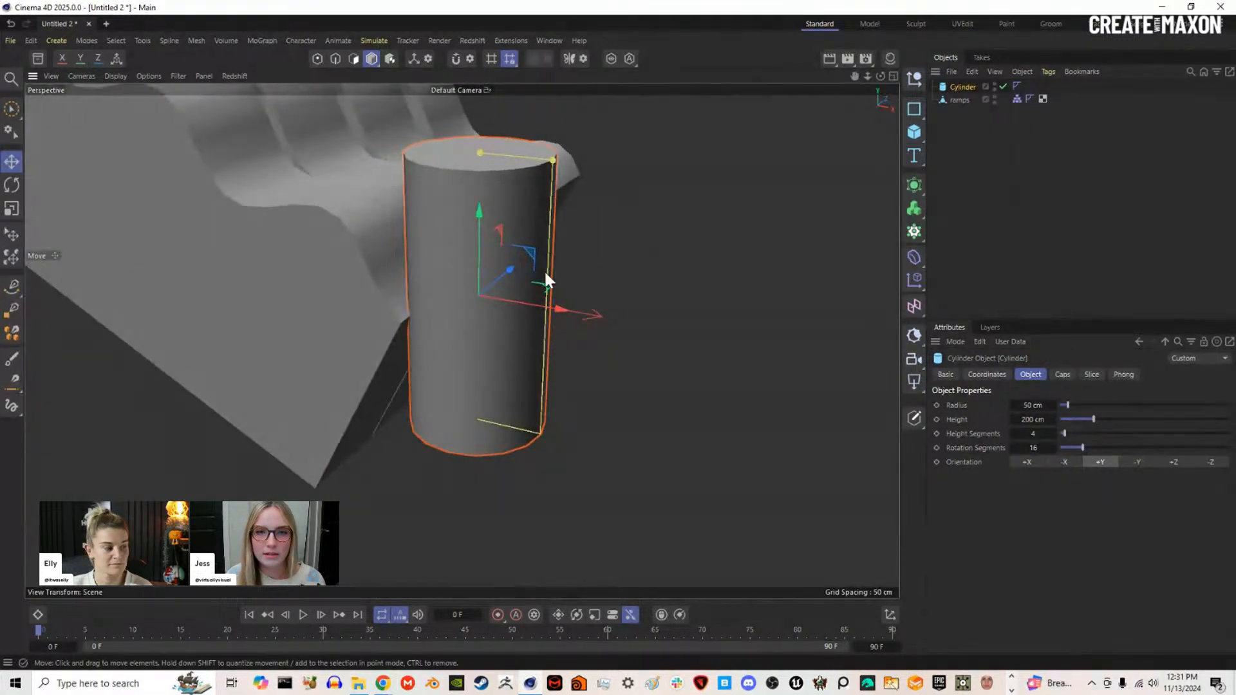
middle_click_drag(544, 270, 590, 331, "alt")
left_click_drag(528, 223, 536, 346)
left_click(1176, 462)
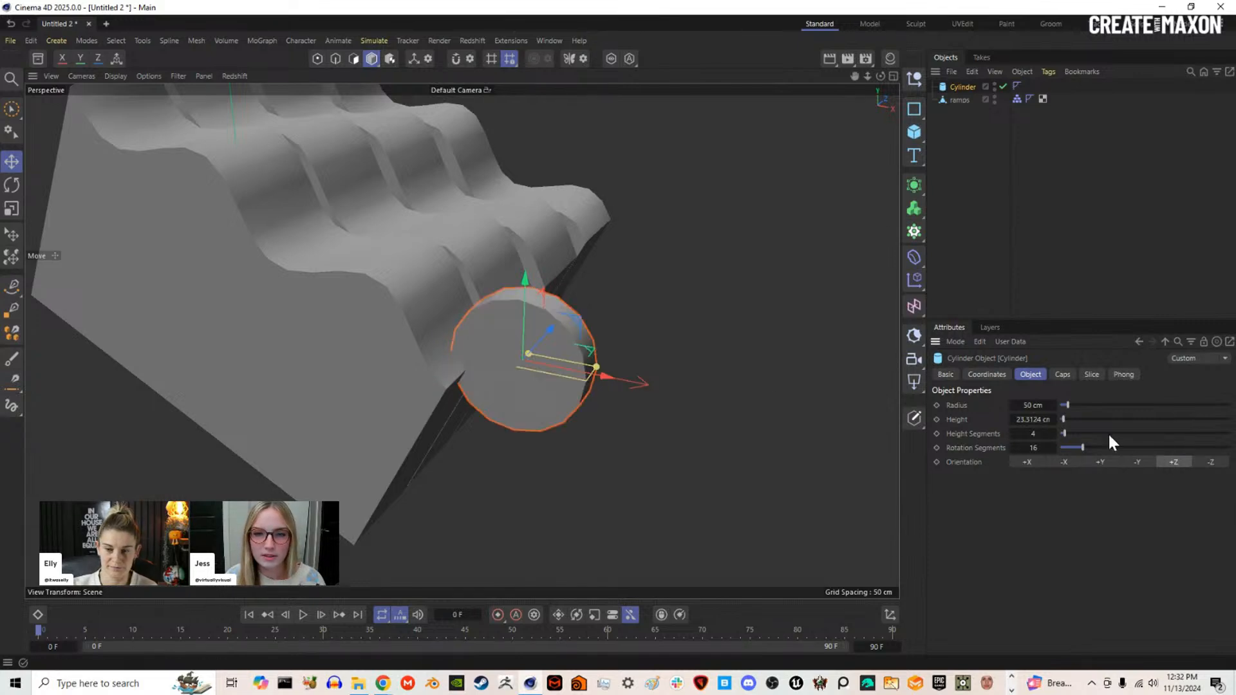
Step: Scale the disc down to a radius of about 22 cm and a height of about 10 cm
key("t")
left_click_drag(785, 434, 427, 408)
mouse_move(552, 378)
left_mouse_down("alt")
mouse_move(378, 380)
mouse_move(557, 370)
mouse_move(560, 398)
left_mouse_up("alt")
left_click_drag(574, 318, 566, 367, "alt")
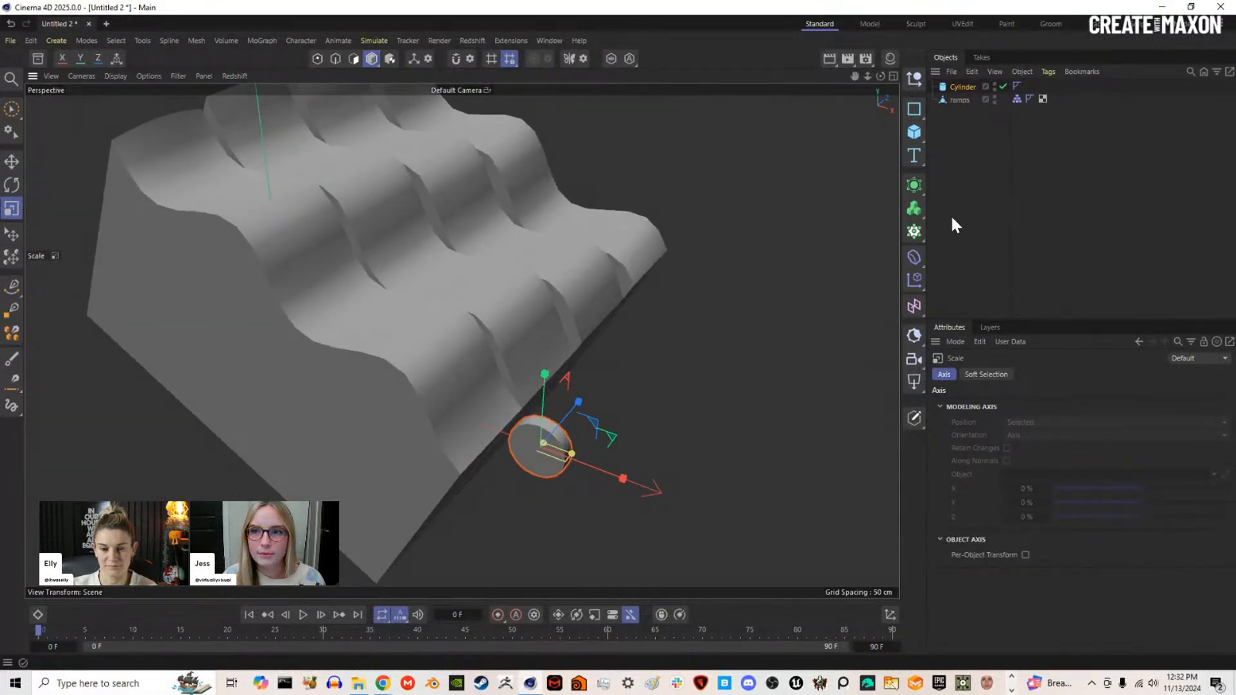
Step: Put the disc in a grid Cloner with counts of 1, 3 and 3 along X, Y and Z
left_click(915, 231)
left_click_drag(963, 99, 957, 83)
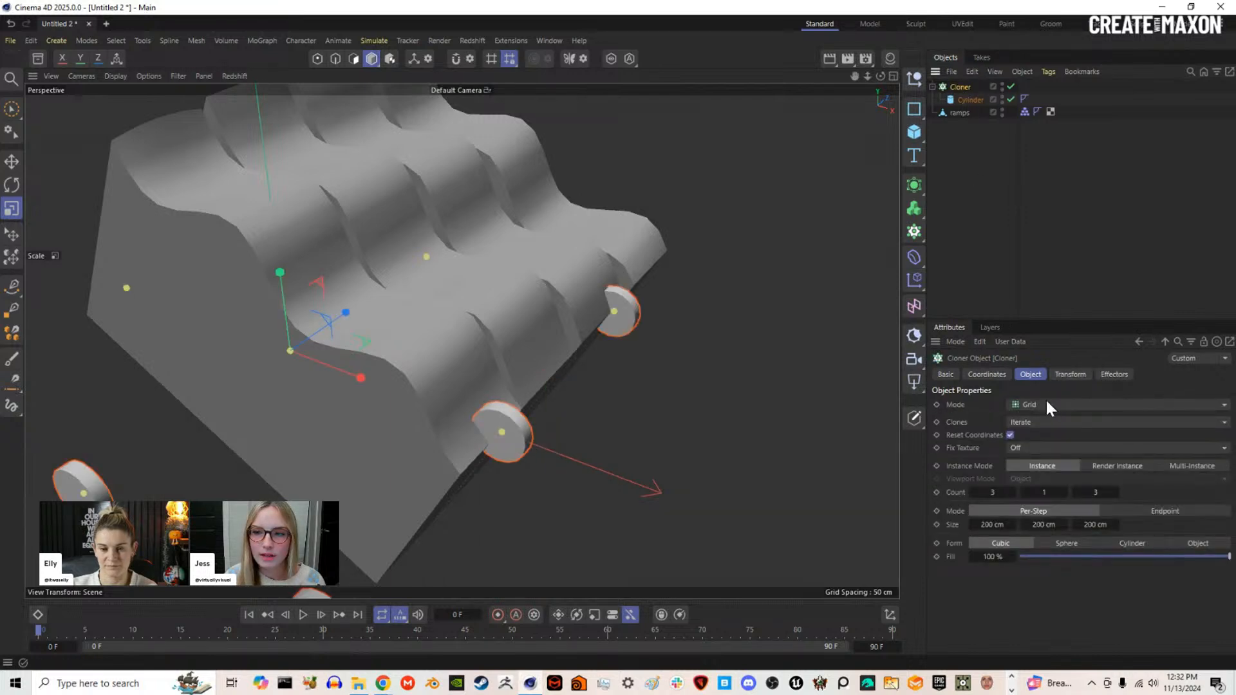
scroll(426, 384, "down", 4)
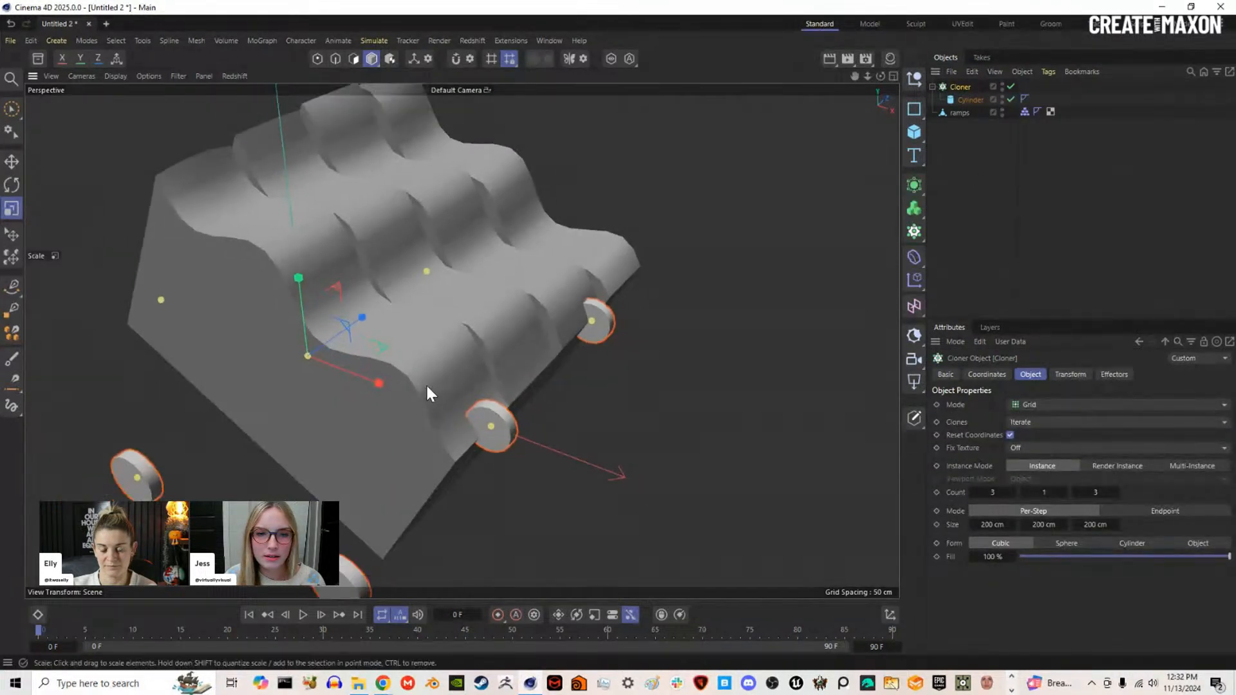
left_click_drag(481, 487, 412, 465, "alt")
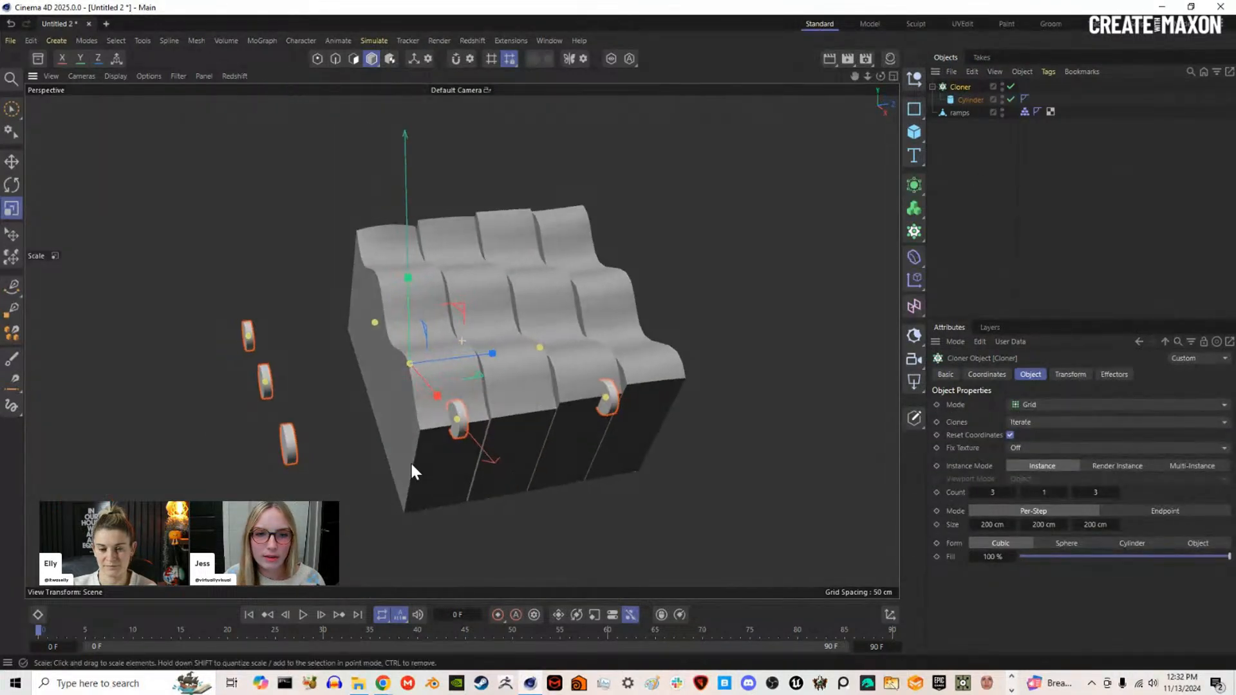
left_click(973, 492)
left_click(972, 492)
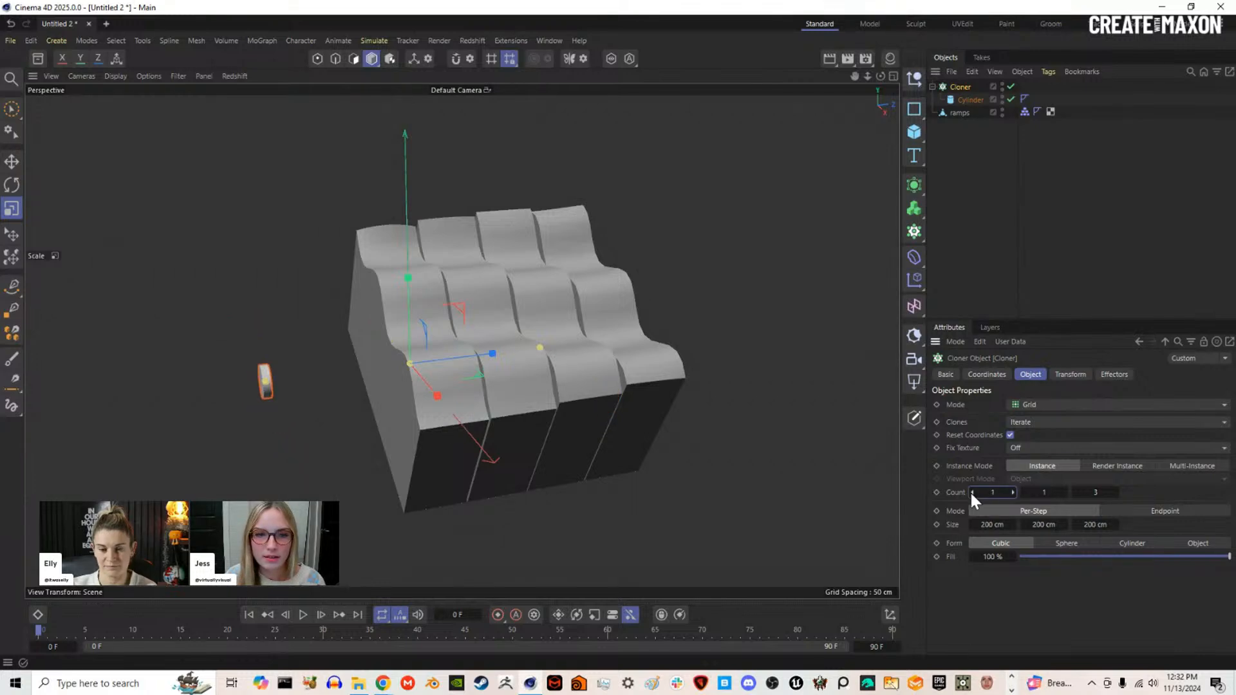
left_click(1065, 492)
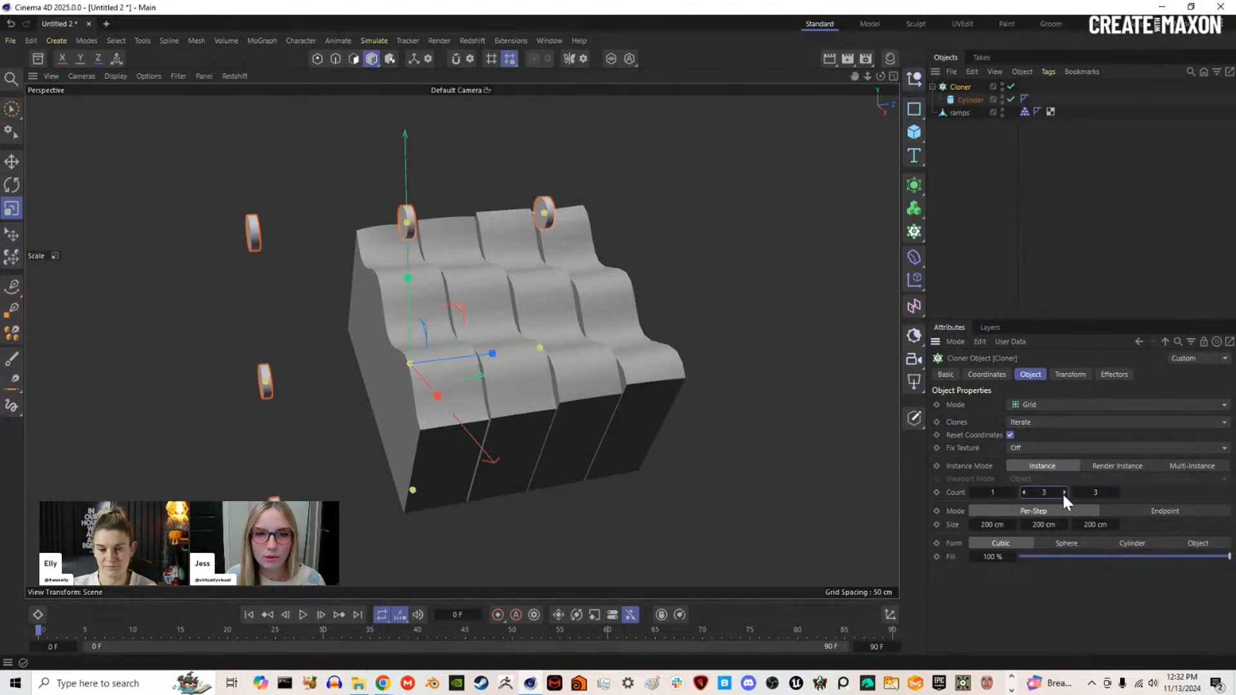
Step: Raise the Cloner along Y until its grid of discs sits above the ramps
mouse_move(412, 383)
left_mouse_down("alt")
mouse_move(498, 366)
mouse_move(603, 368)
left_mouse_up("alt")
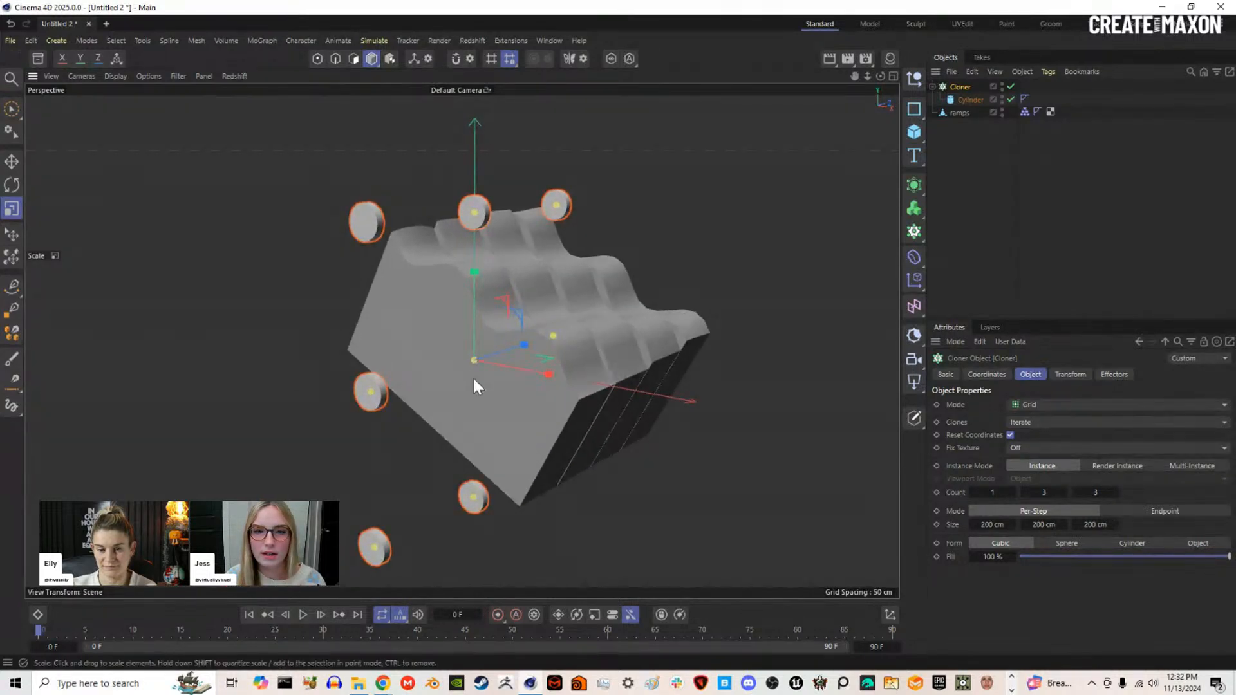
key("e")
left_click_drag(475, 338, 476, 141)
middle_click_drag(567, 301, 493, 488, "alt")
scroll(493, 488, "down", 3)
left_click_drag(458, 457, 459, 431, "alt")
Step: Set the Cloner's Y spacing to 76 cm and its Z count to 4
left_click(966, 86)
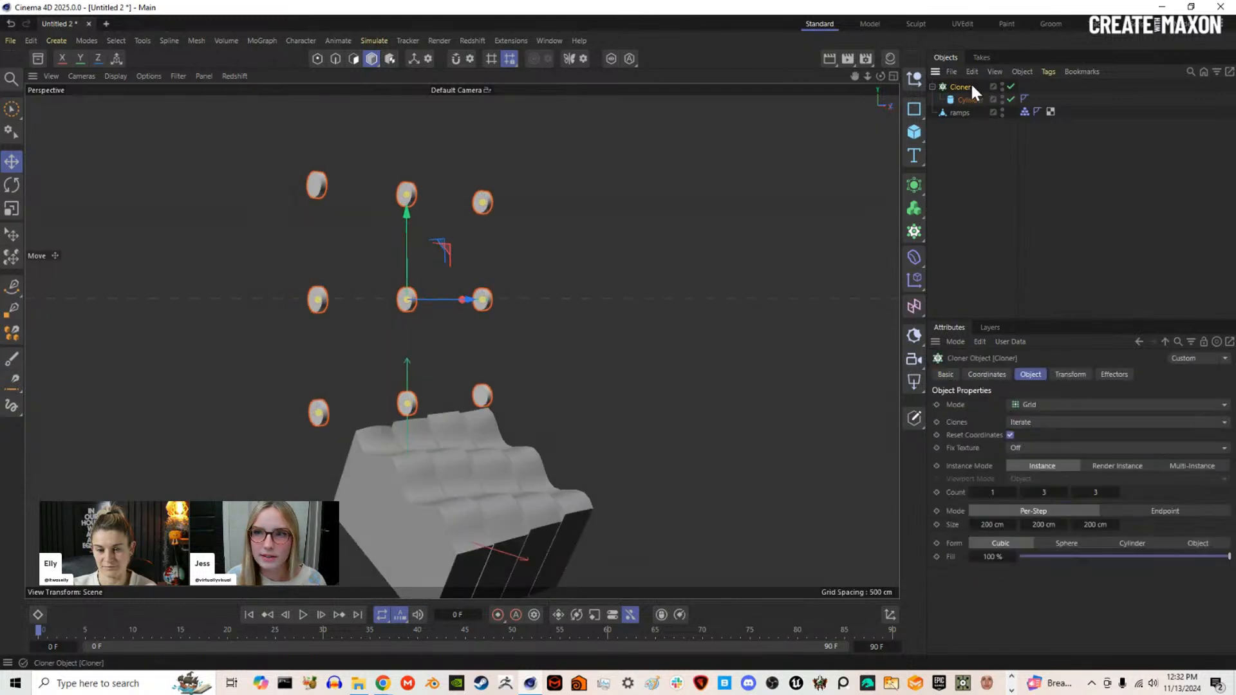
left_click_drag(1051, 524, 1045, 523)
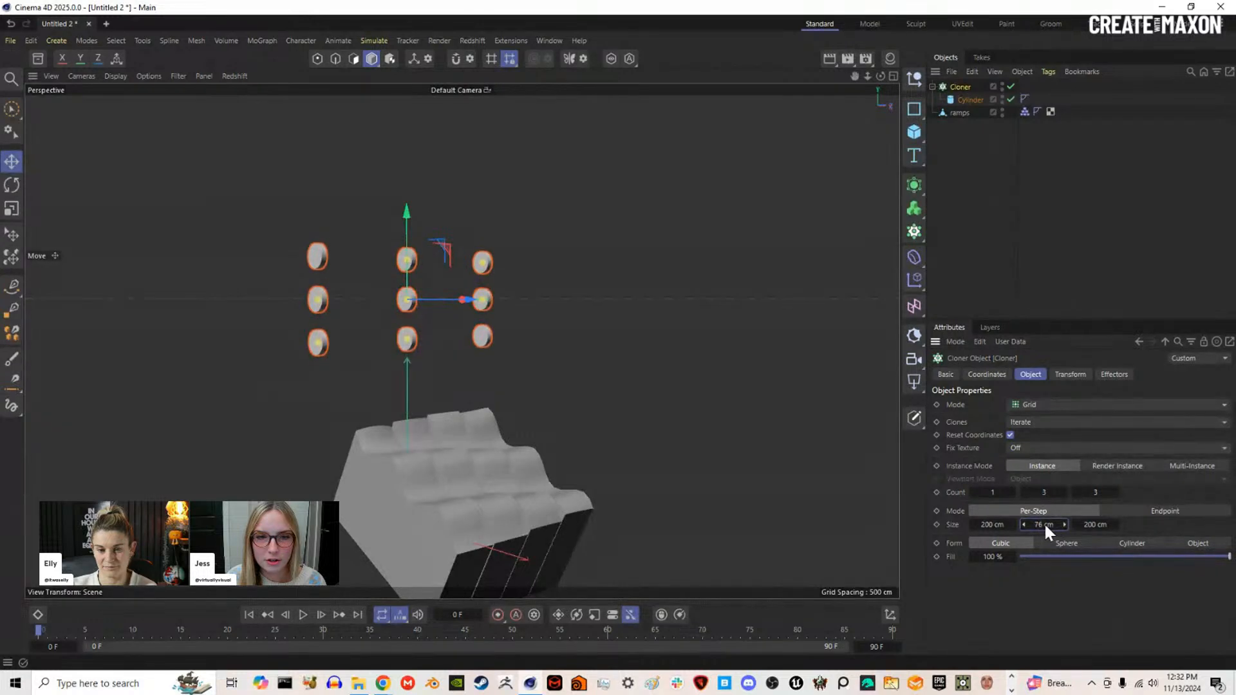
mouse_move(425, 420)
left_mouse_down("alt")
mouse_move(323, 415)
mouse_move(334, 415)
left_mouse_up("alt")
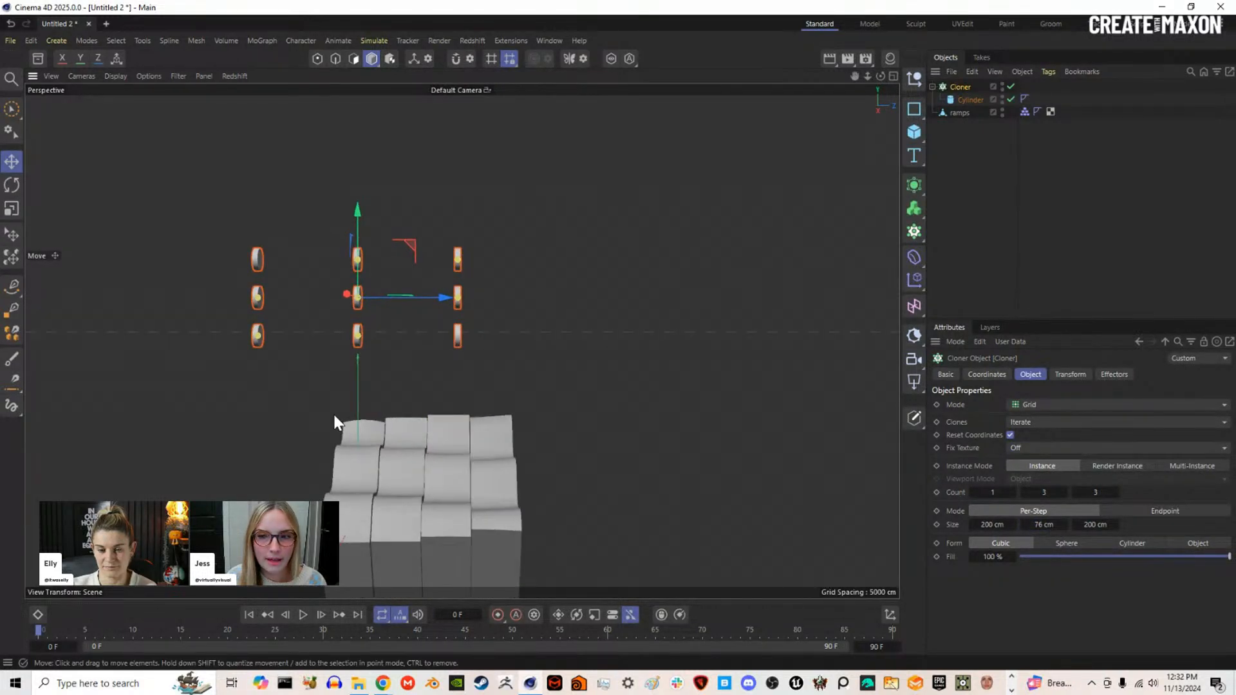
left_click(1115, 492)
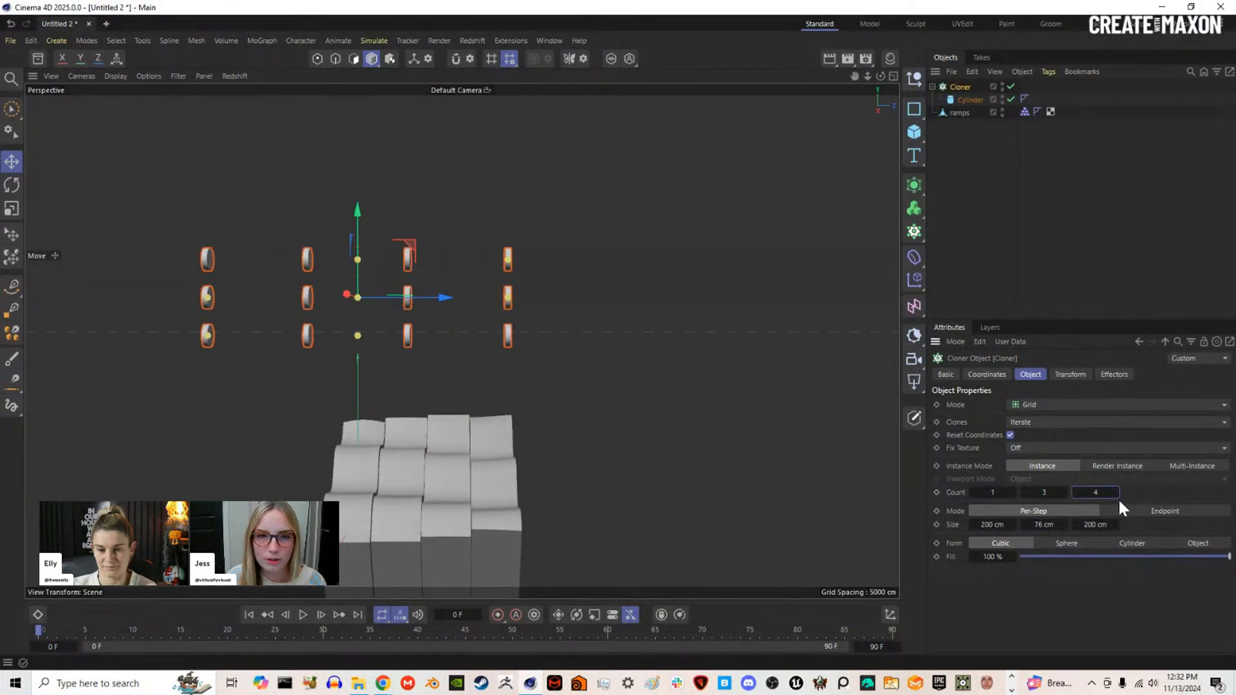
left_click_drag(382, 448, 389, 451, "alt")
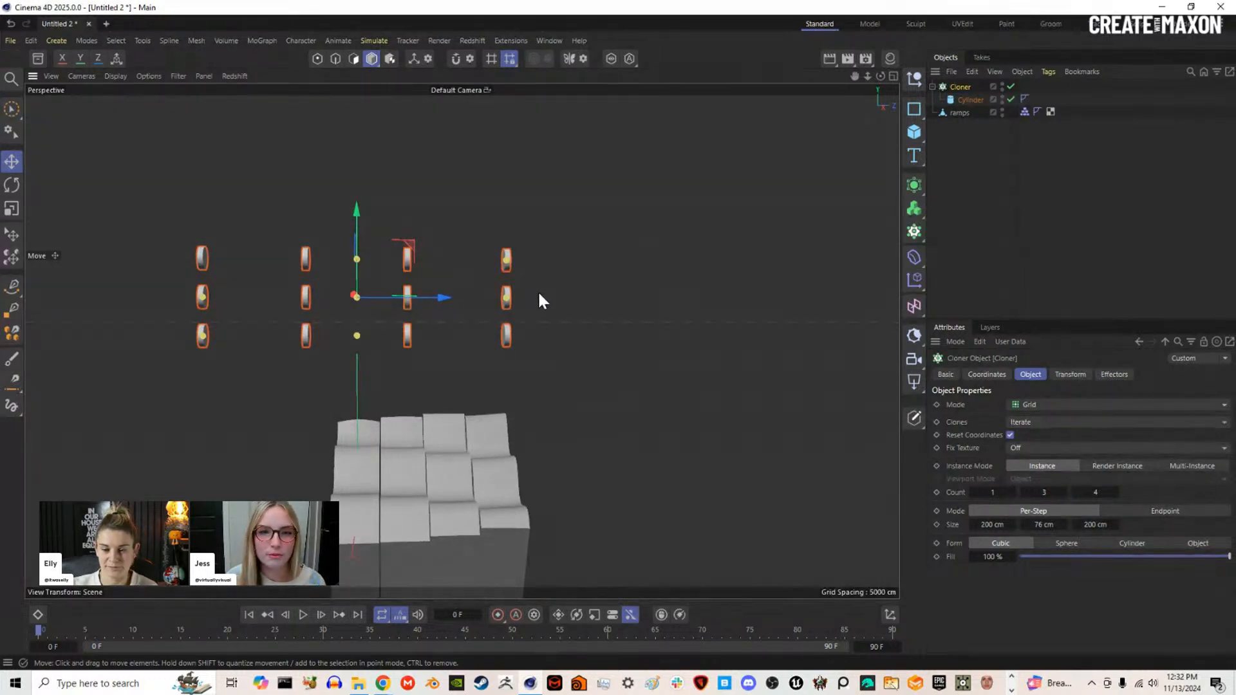
Step: Lower the Cloner about 188 cm toward the ramps and tighten its Z spacing to about 84 cm
mouse_move(507, 297)
left_mouse_down()
mouse_move(442, 299)
mouse_move(488, 294)
left_mouse_up()
left_click_drag(424, 210, 422, 303)
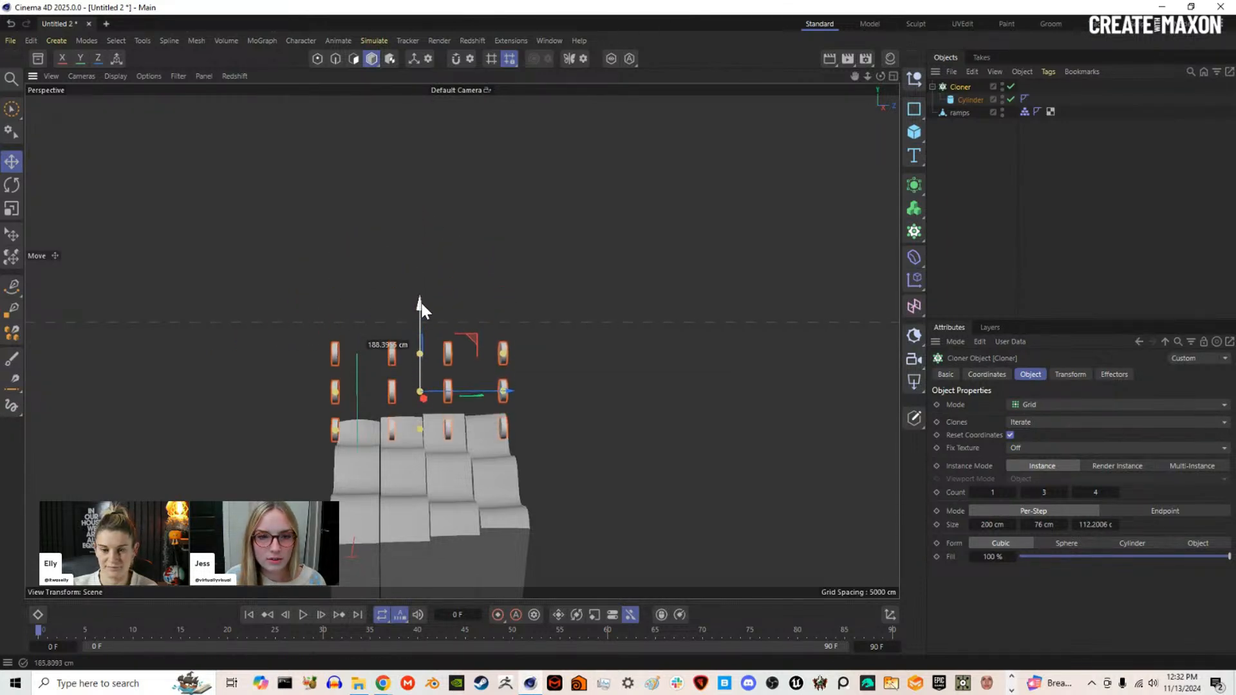
scroll(420, 454, "up", 3)
scroll(420, 454, "up", 2)
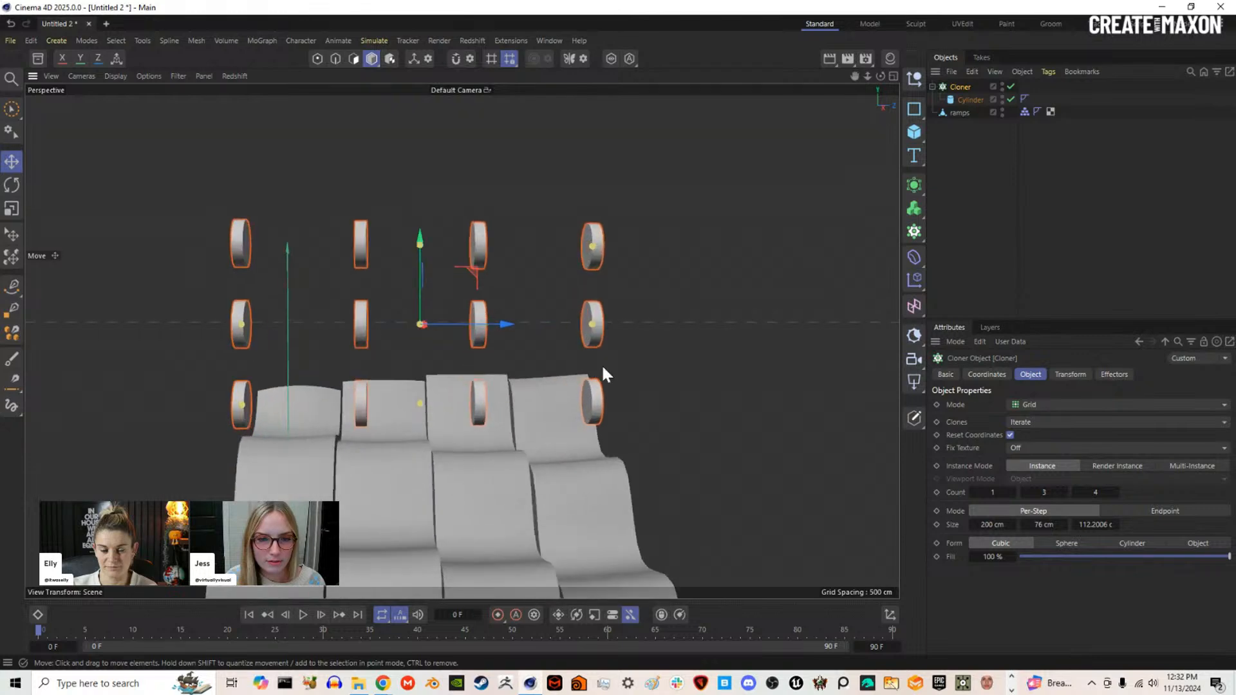
left_click_drag(590, 324, 550, 327)
Step: Slide the Cloner back along negative X over the ramps' upper edge and raise it slightly
left_click_drag(436, 415, 607, 392, "alt")
left_click_drag(581, 327, 511, 329)
left_click_drag(469, 405, 495, 412, "alt")
left_click_drag(434, 269, 443, 243)
Step: Set the cylinder's rotation segments to 30 for rounder discs
mouse_move(432, 391)
left_mouse_down("alt")
mouse_move(357, 388)
mouse_move(431, 365)
left_mouse_up("alt")
mouse_move(551, 280)
left_mouse_down("alt")
mouse_move(521, 342)
mouse_move(562, 344)
mouse_move(381, 345)
left_mouse_up("alt")
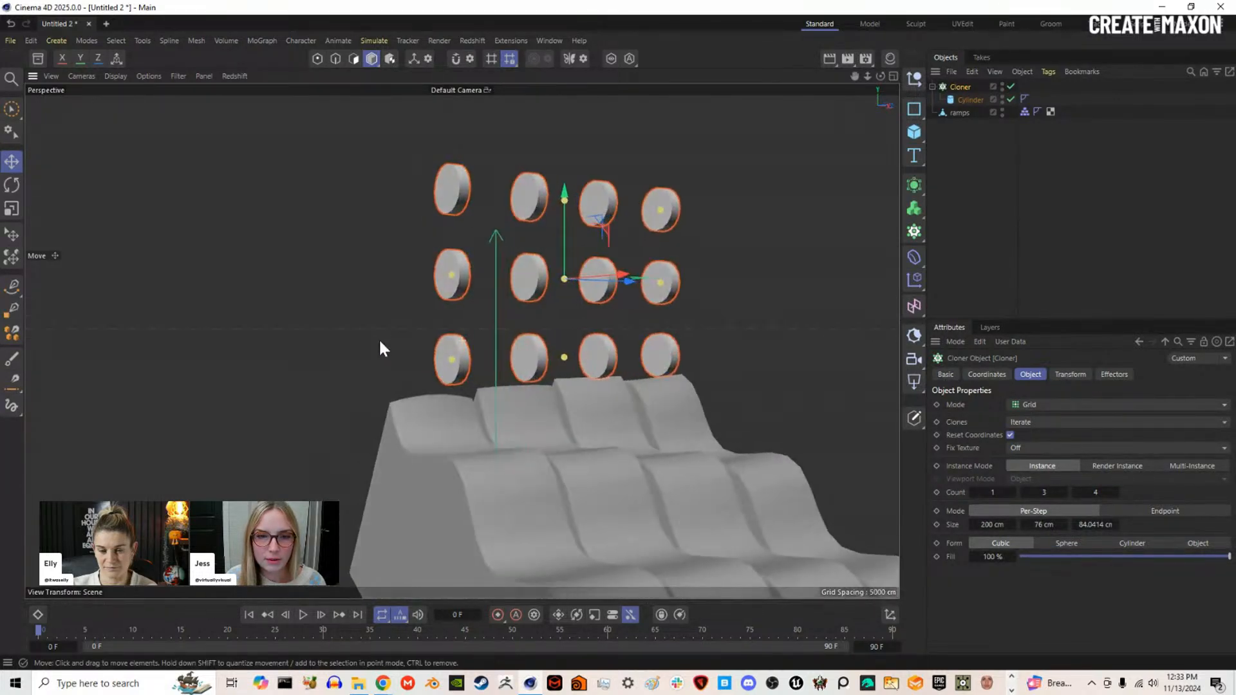
mouse_move(564, 240)
left_mouse_down("alt")
mouse_move(569, 334)
mouse_move(640, 350)
mouse_move(549, 329)
mouse_move(531, 341)
left_mouse_up("alt")
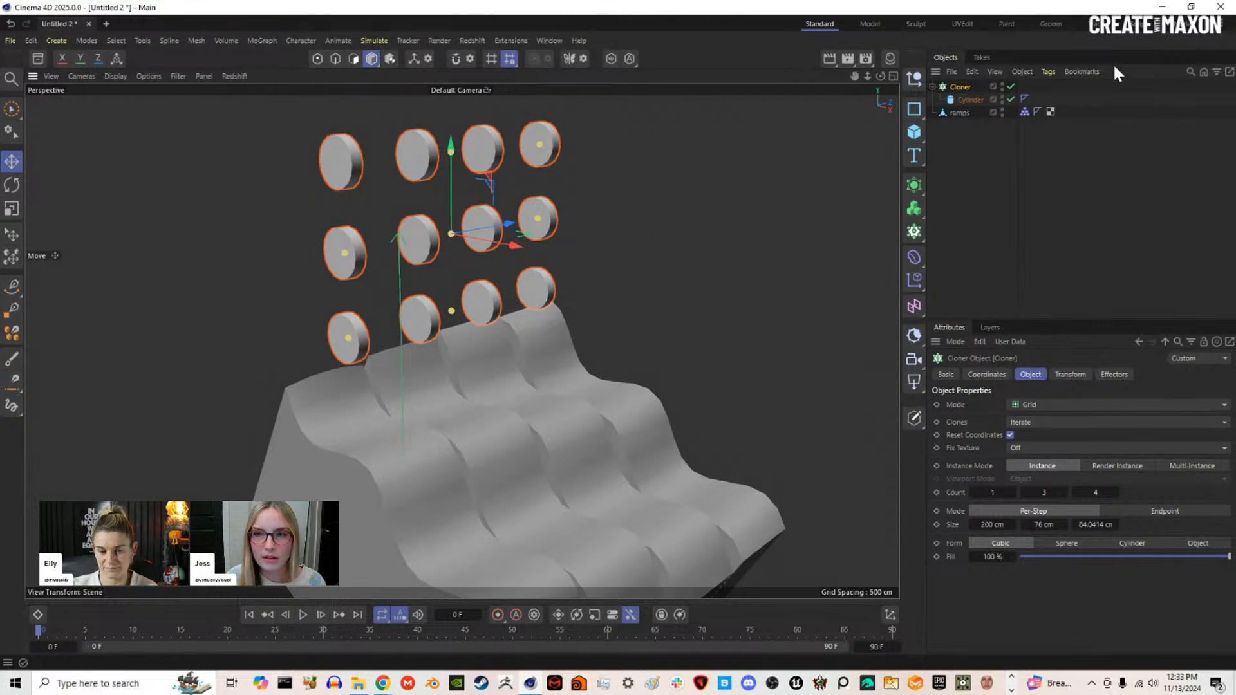
left_click(972, 100)
left_click_drag(1085, 444, 1105, 449)
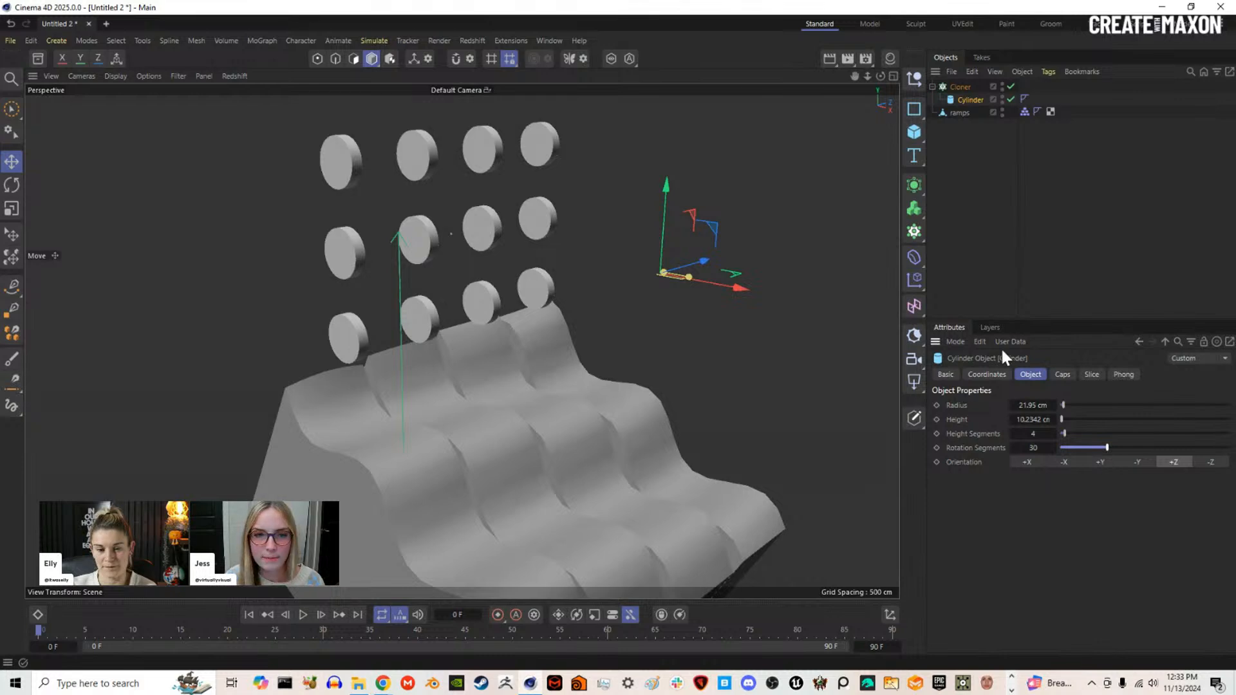
Step: Add a Bevel deformer under the Cylinder, enable Use Angle and set its Subdivision to 2
left_click(914, 257)
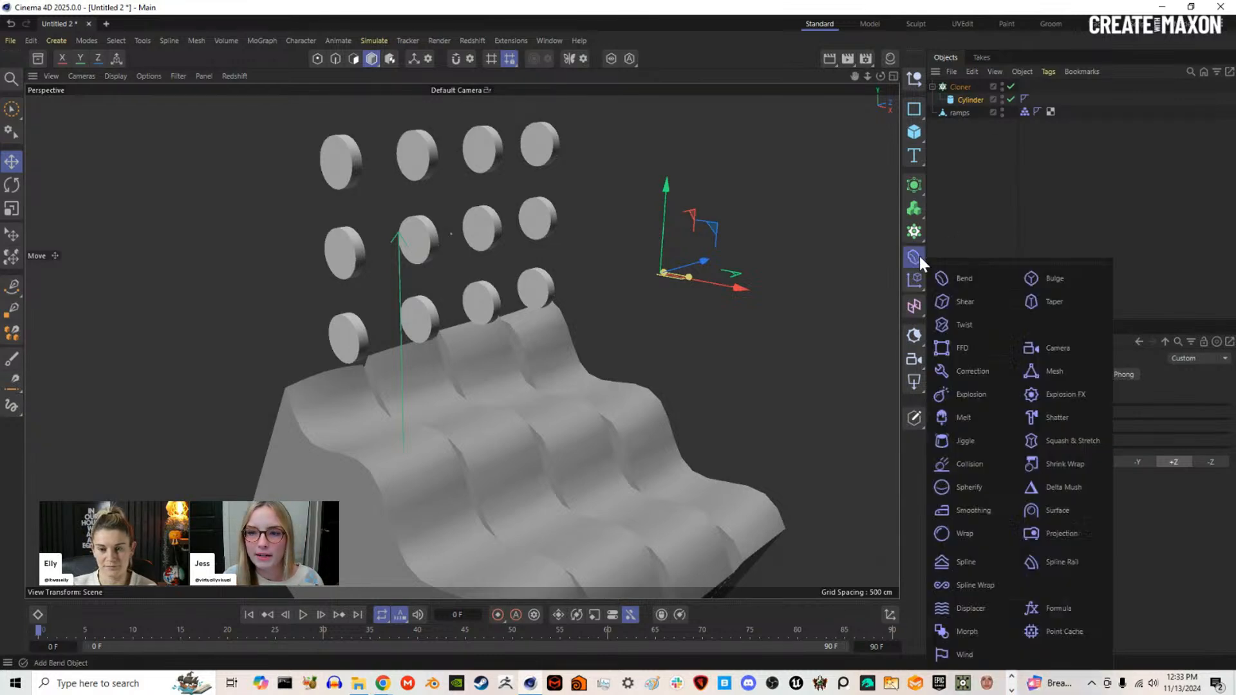
left_click(985, 677)
left_click_drag(954, 83, 968, 110)
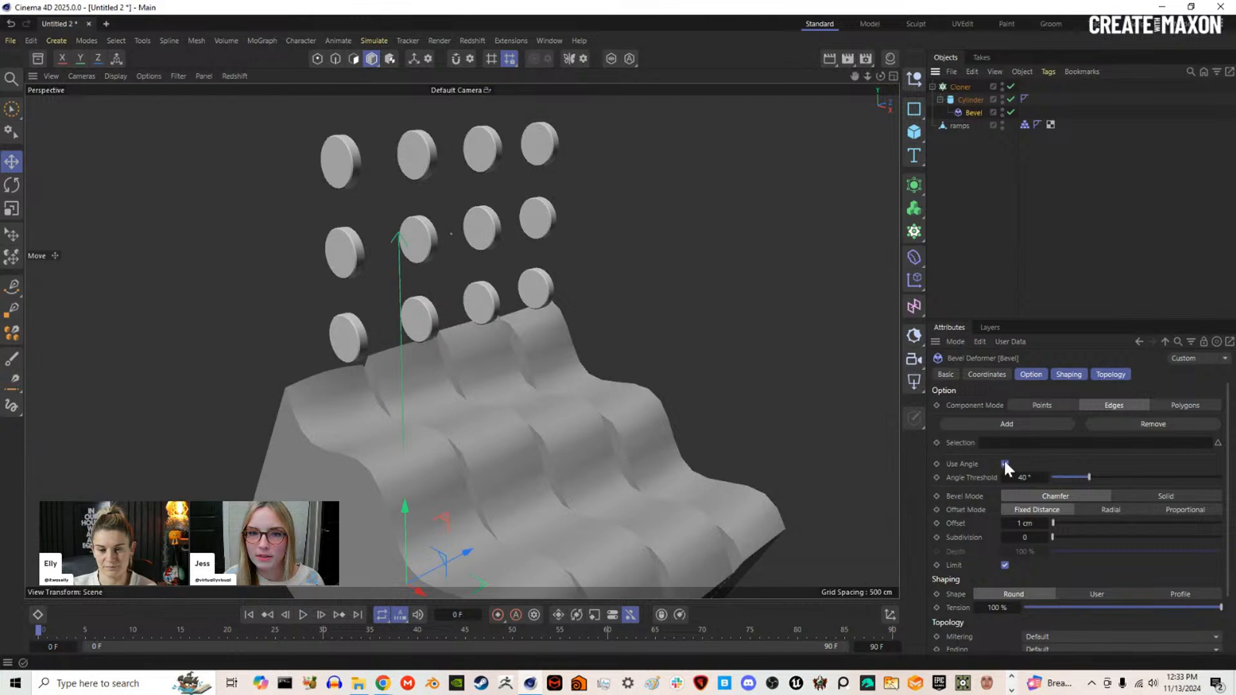
left_click(1043, 536)
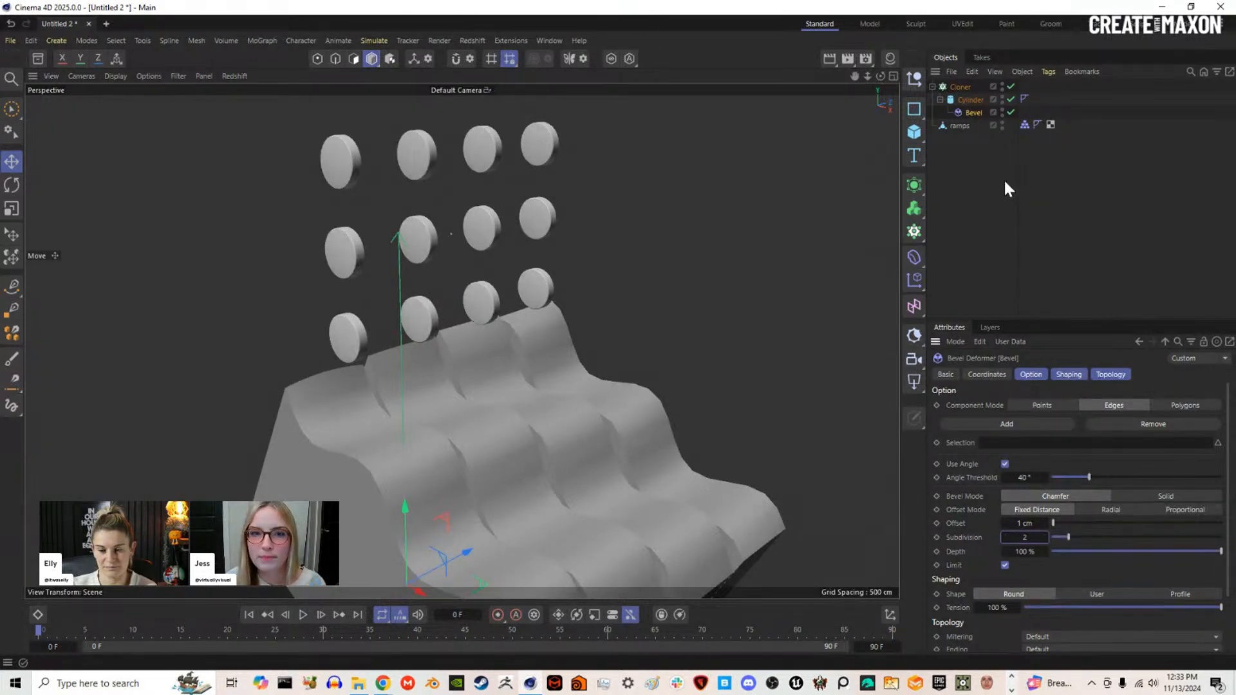
Step: Add a Rigid Body simulation tag to the Cloner
left_click(966, 88)
right_click(961, 85)
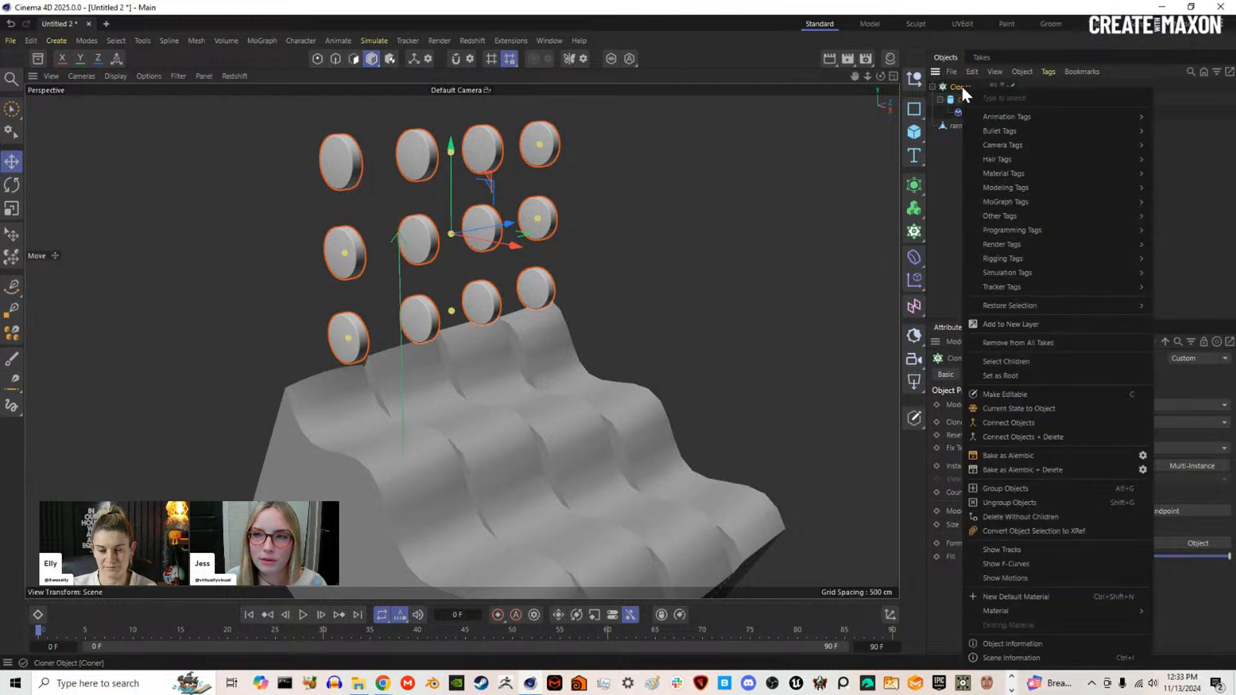
mouse_move(1069, 275)
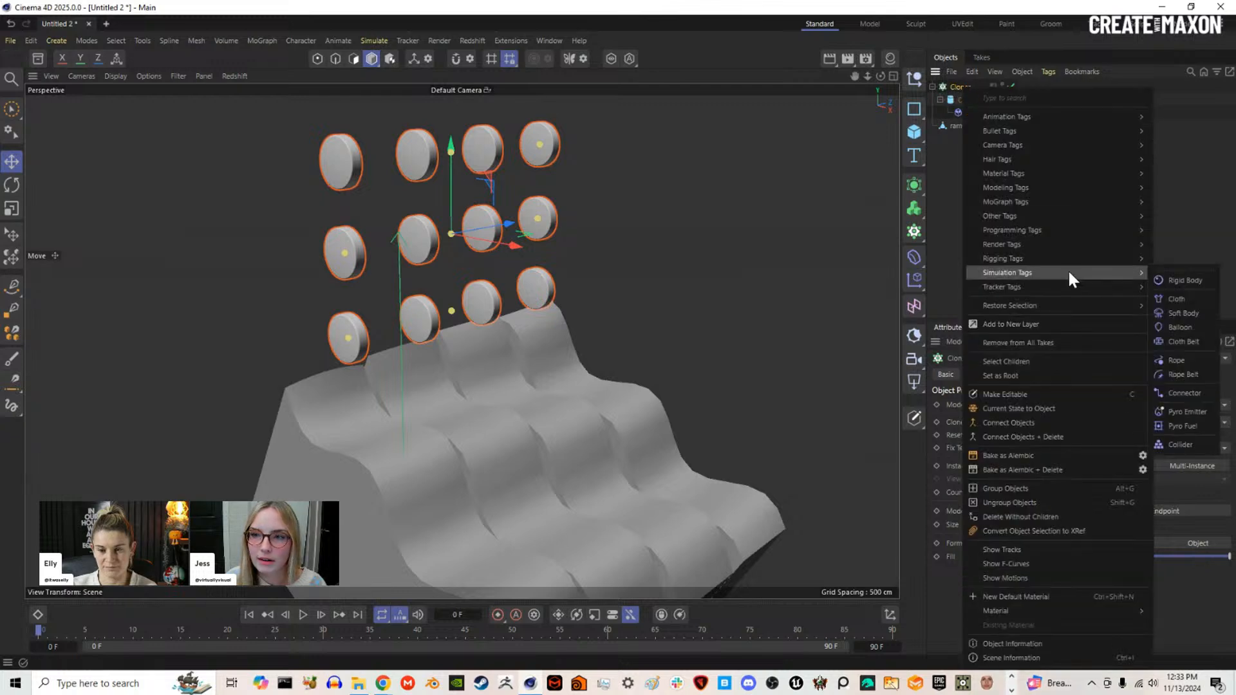
left_click(1183, 280)
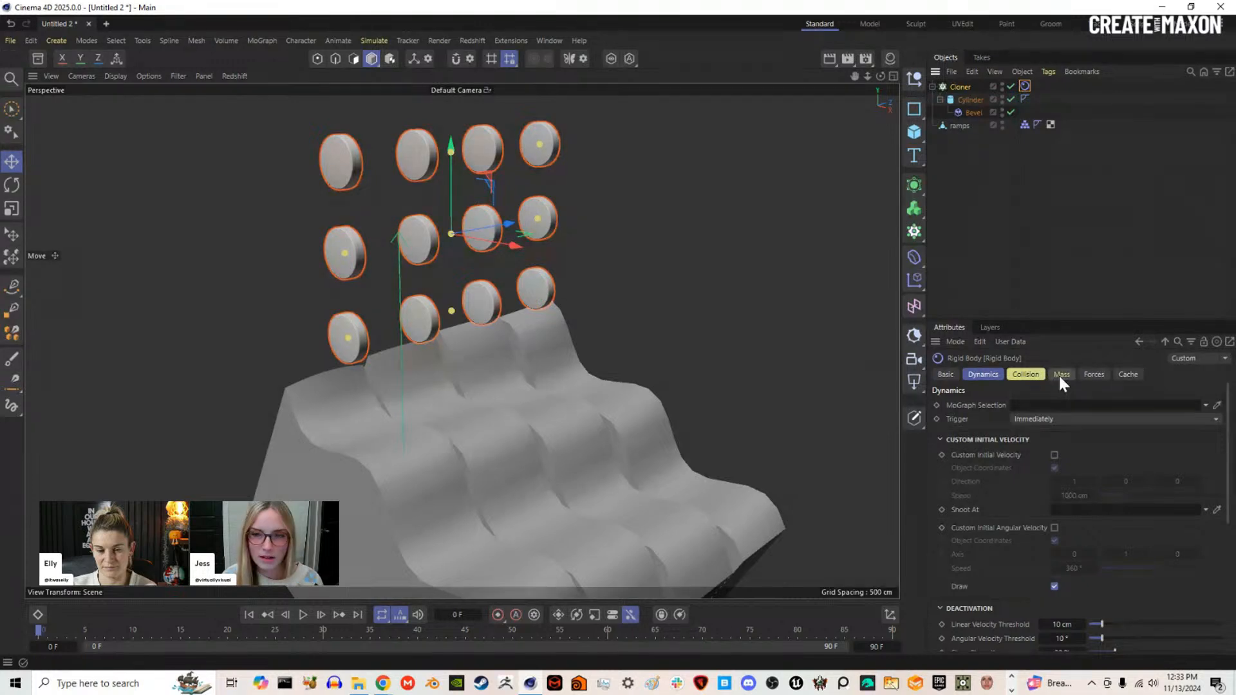
Step: Set the Rigid Body tag's collision Thickness to 0.2 cm
left_click(1034, 375)
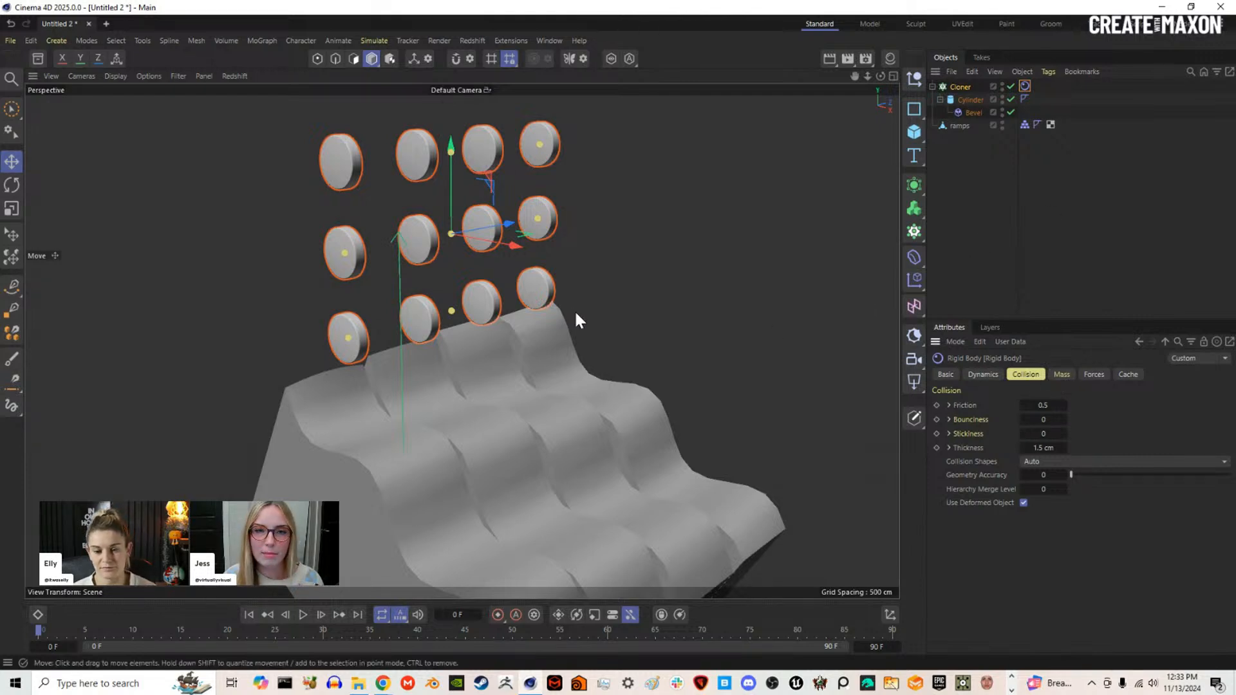
mouse_move(542, 290)
left_mouse_down("alt")
mouse_move(562, 272)
mouse_move(525, 303)
left_mouse_up("alt")
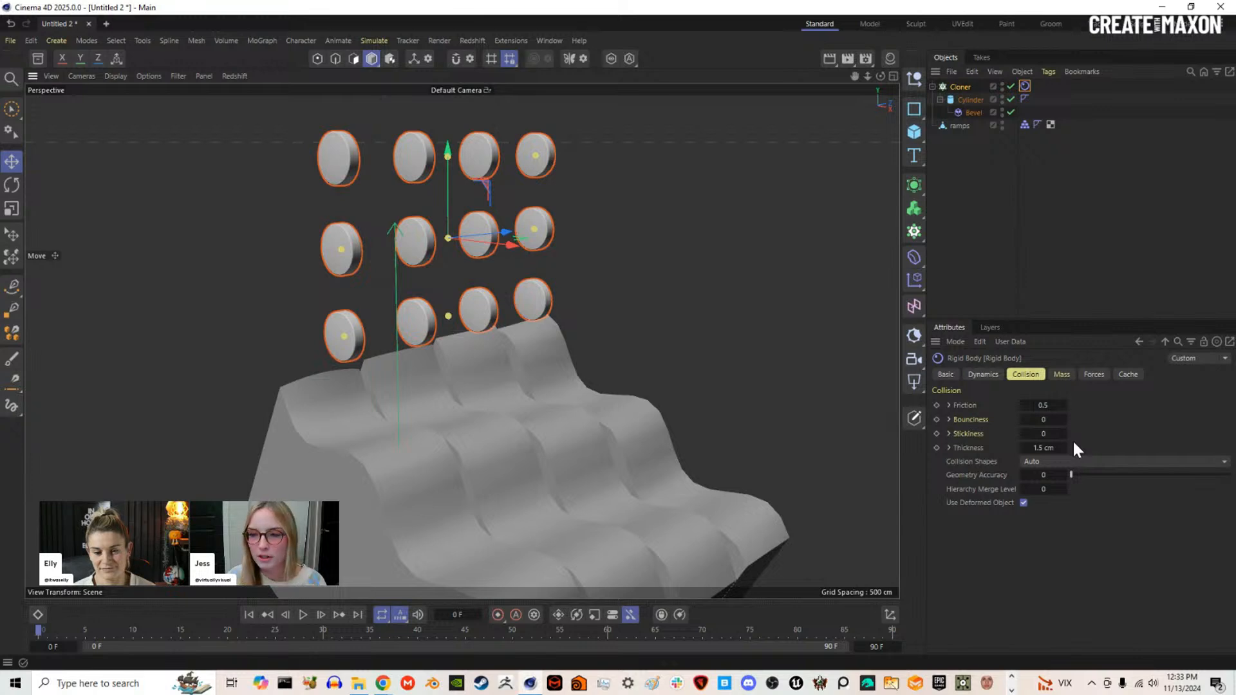
double_click(1056, 447)
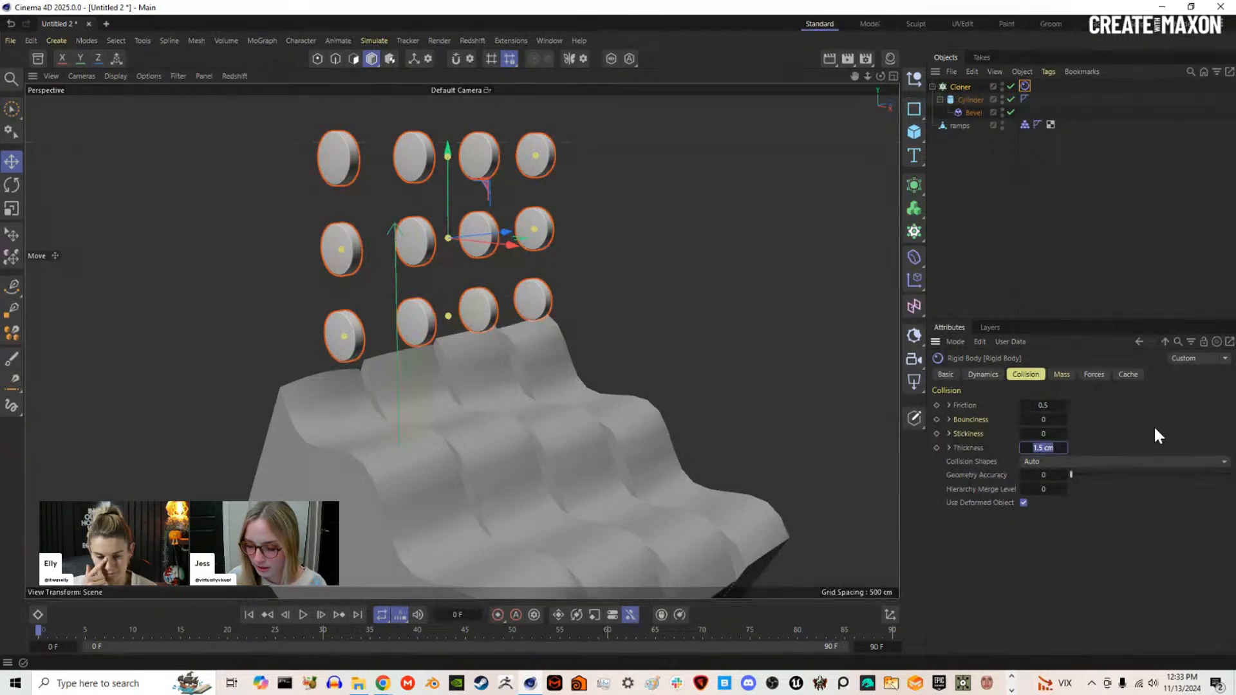
type(".2")
key("Return")
left_click(1050, 232)
Step: Review the Rigid Body tag's Dynamics settings, play the disc simulation and return to the first frame
left_click(1025, 86)
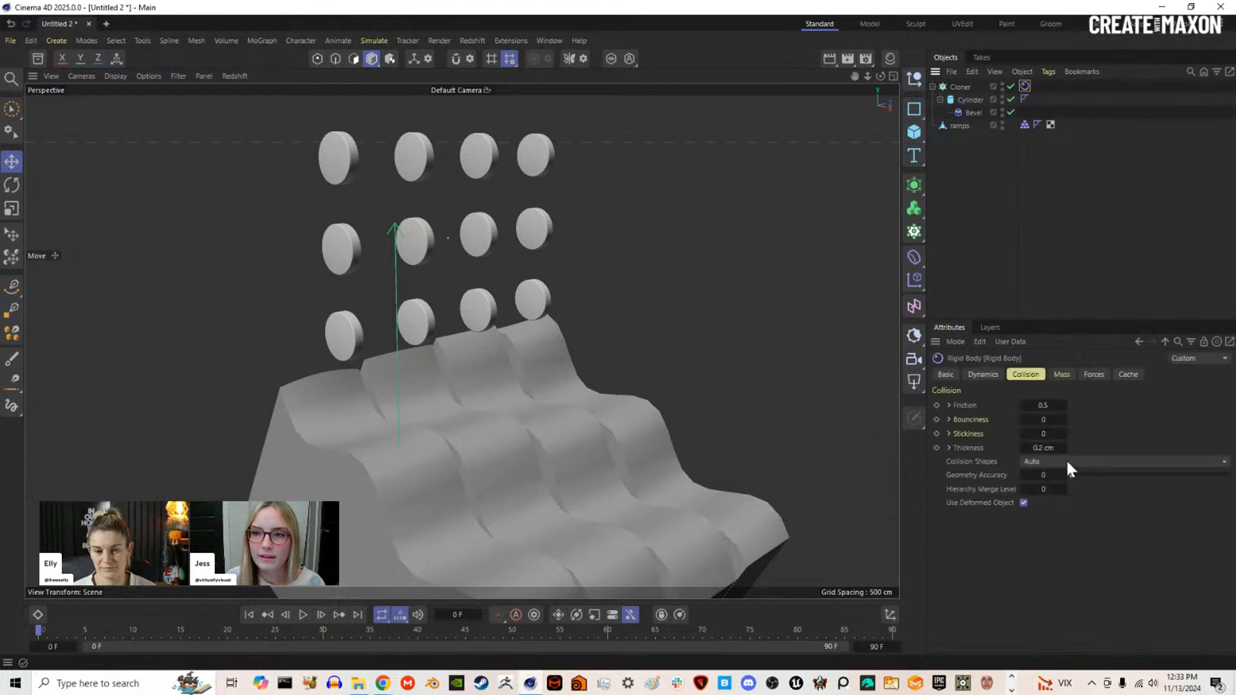
left_click(948, 374)
left_click(981, 373)
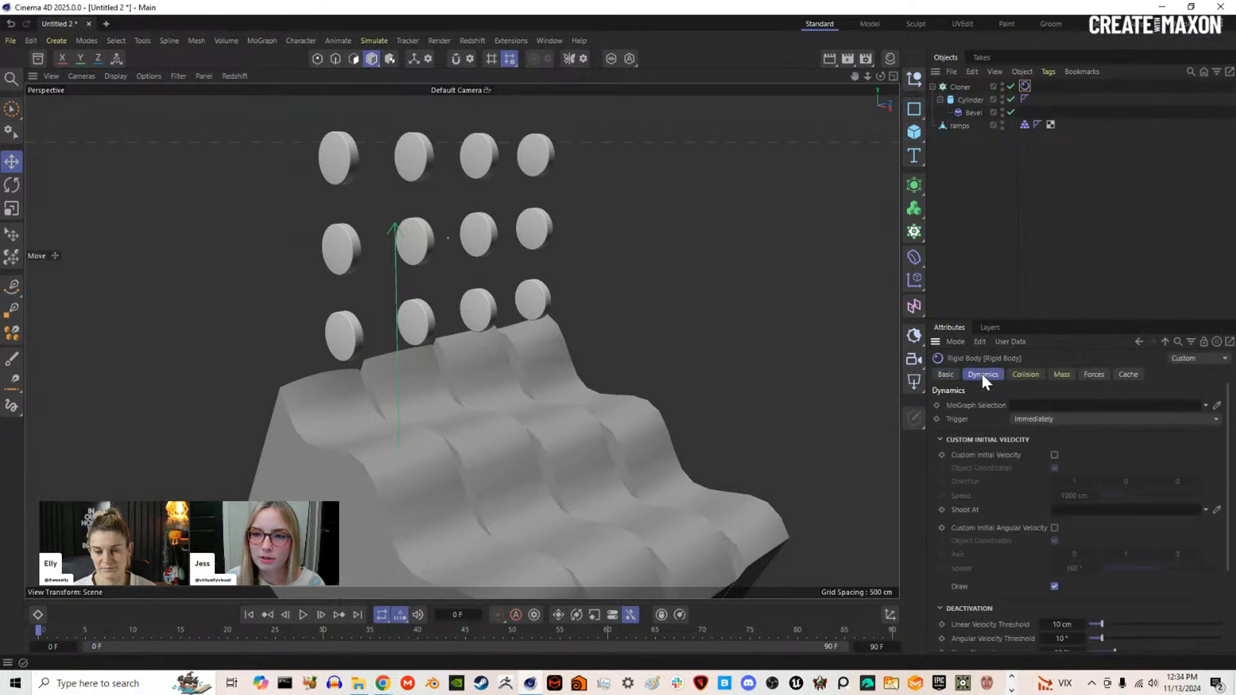
scroll(1007, 430, "down", 5)
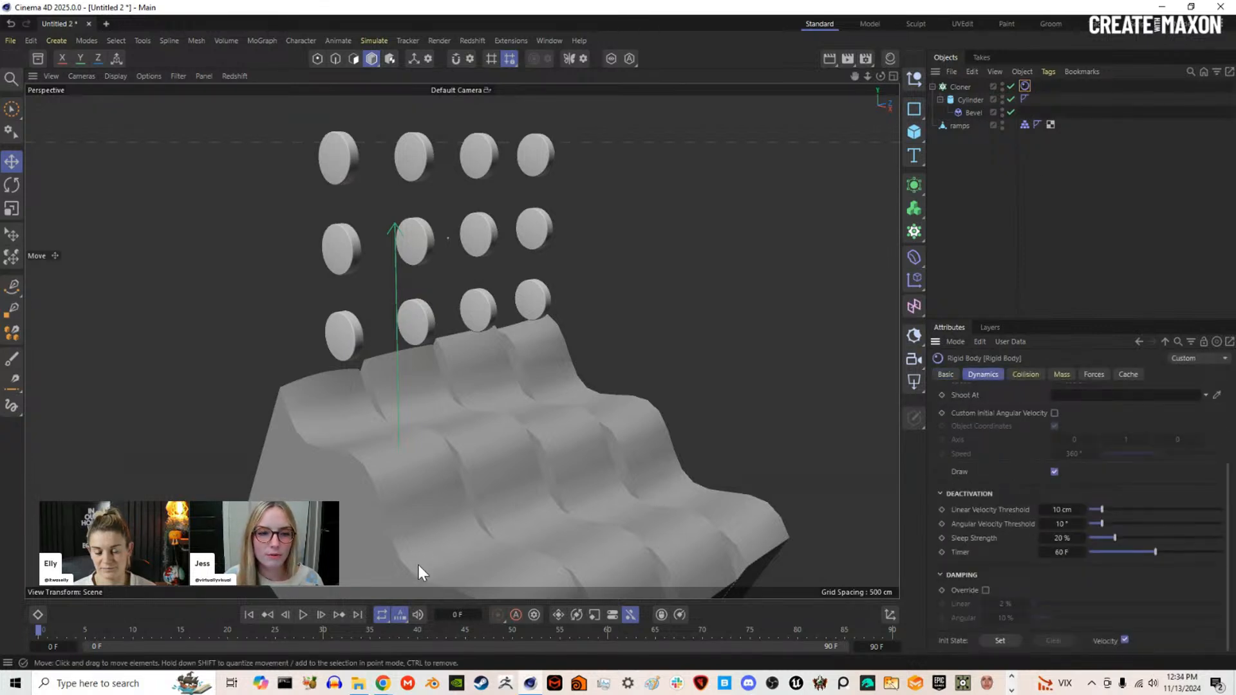
scroll(504, 396, "up", 5)
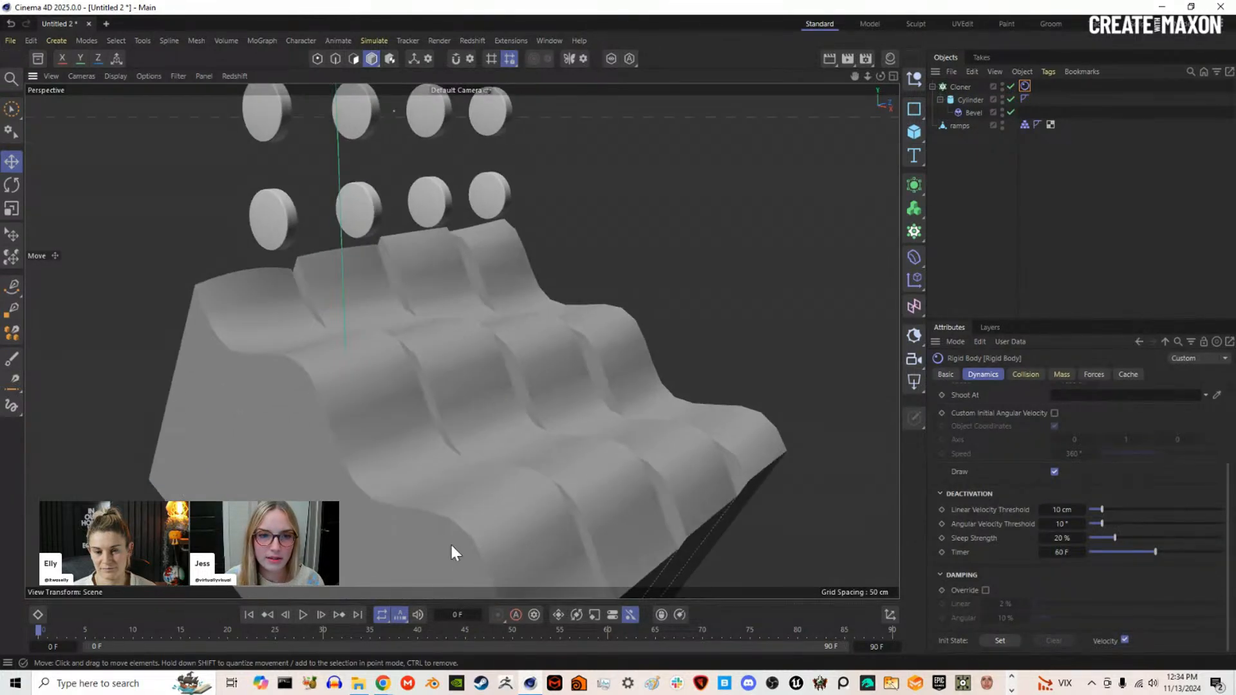
left_click(304, 615)
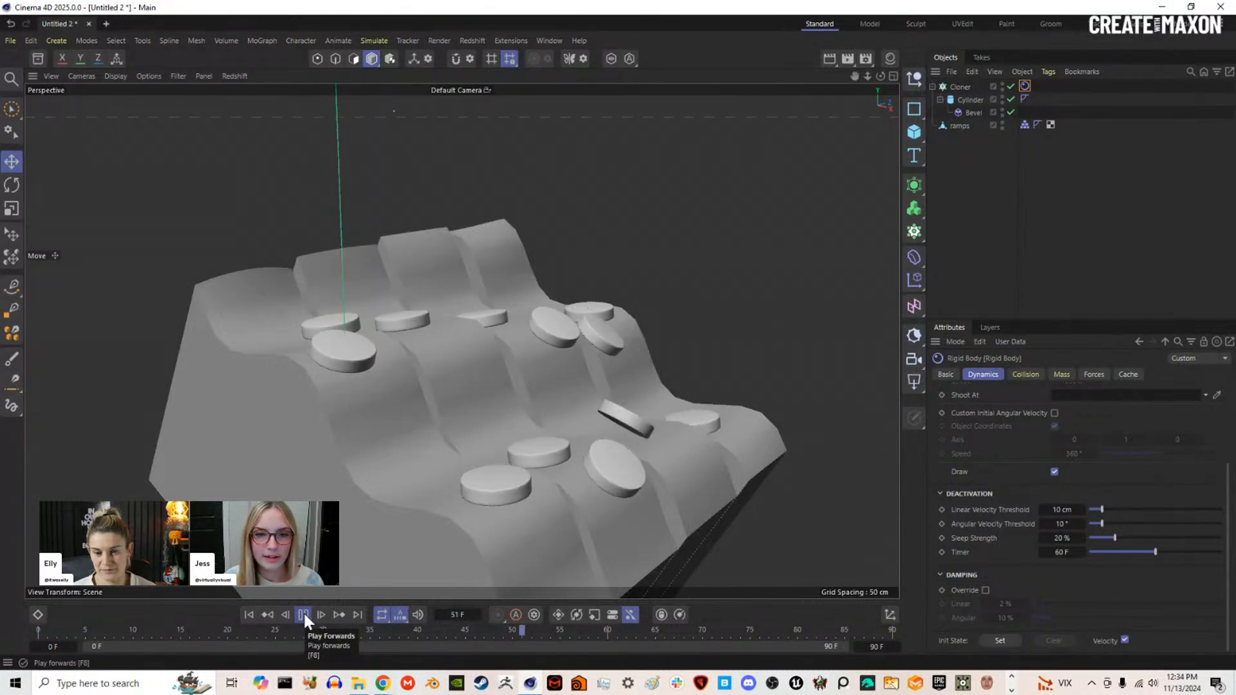
left_click(301, 613)
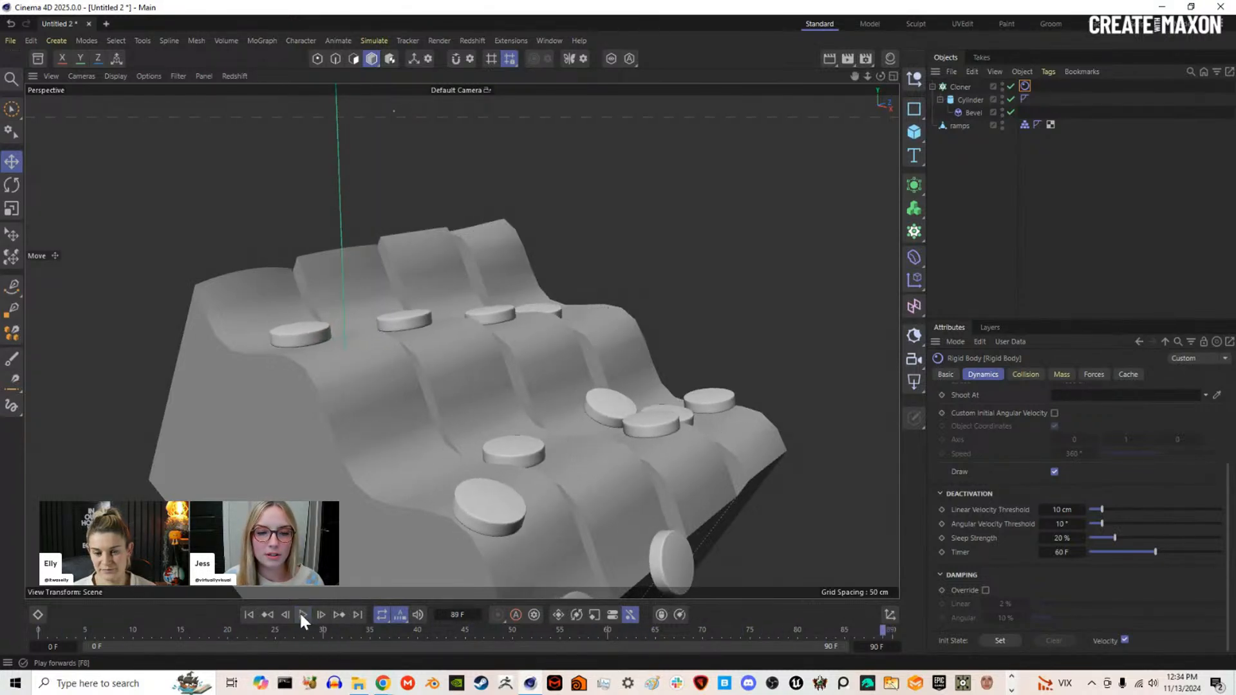
left_click(249, 614)
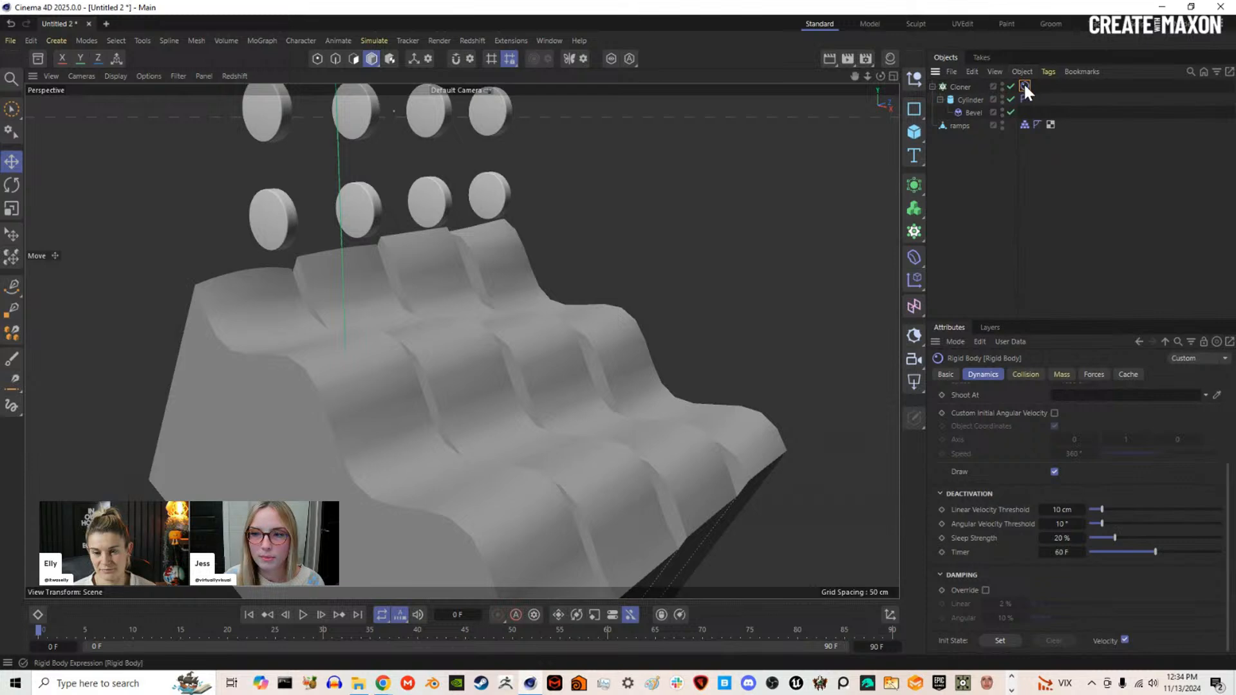
Step: Override the Rigid Body's damping with 100% Angular damping, then play the simulation and rewind it
left_click(986, 590)
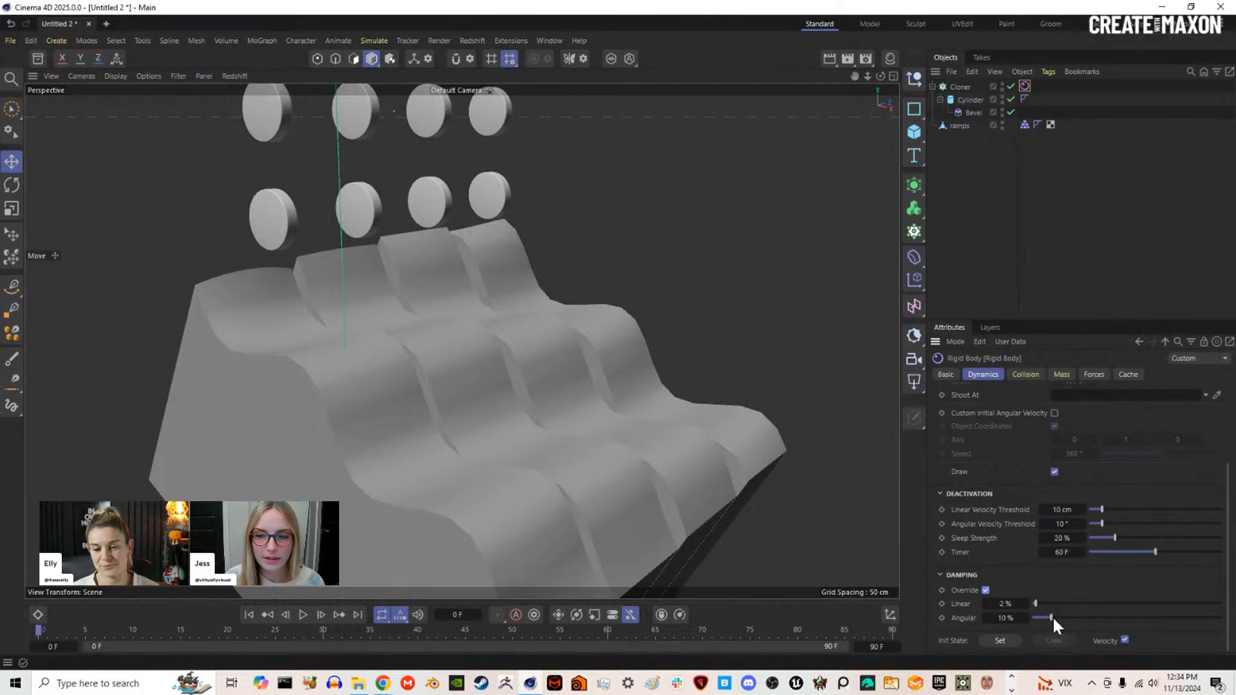
left_click_drag(1051, 618, 1222, 617)
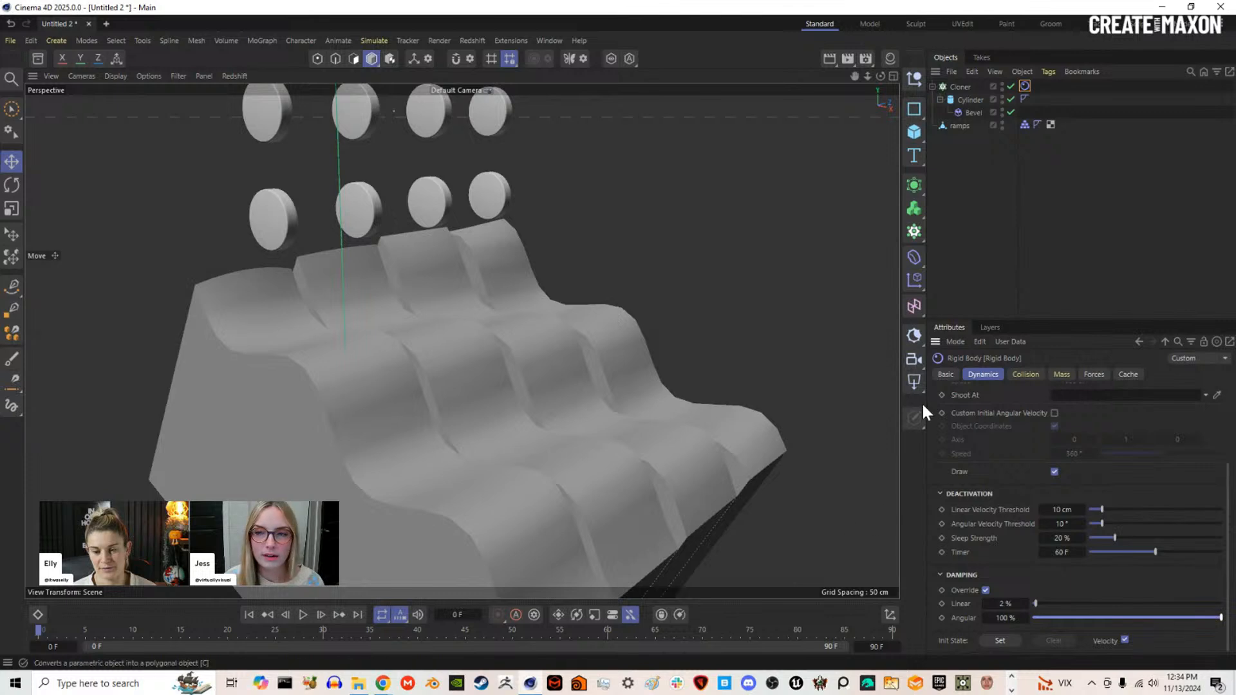
left_click(977, 229)
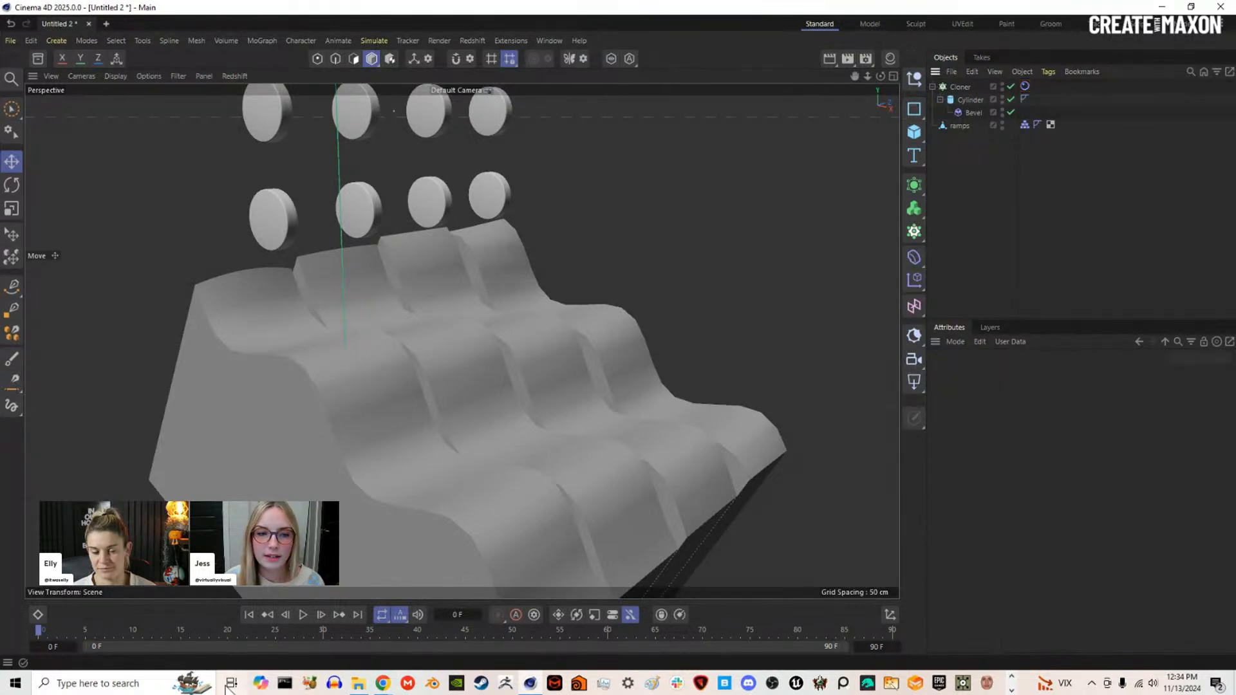
left_click(302, 614)
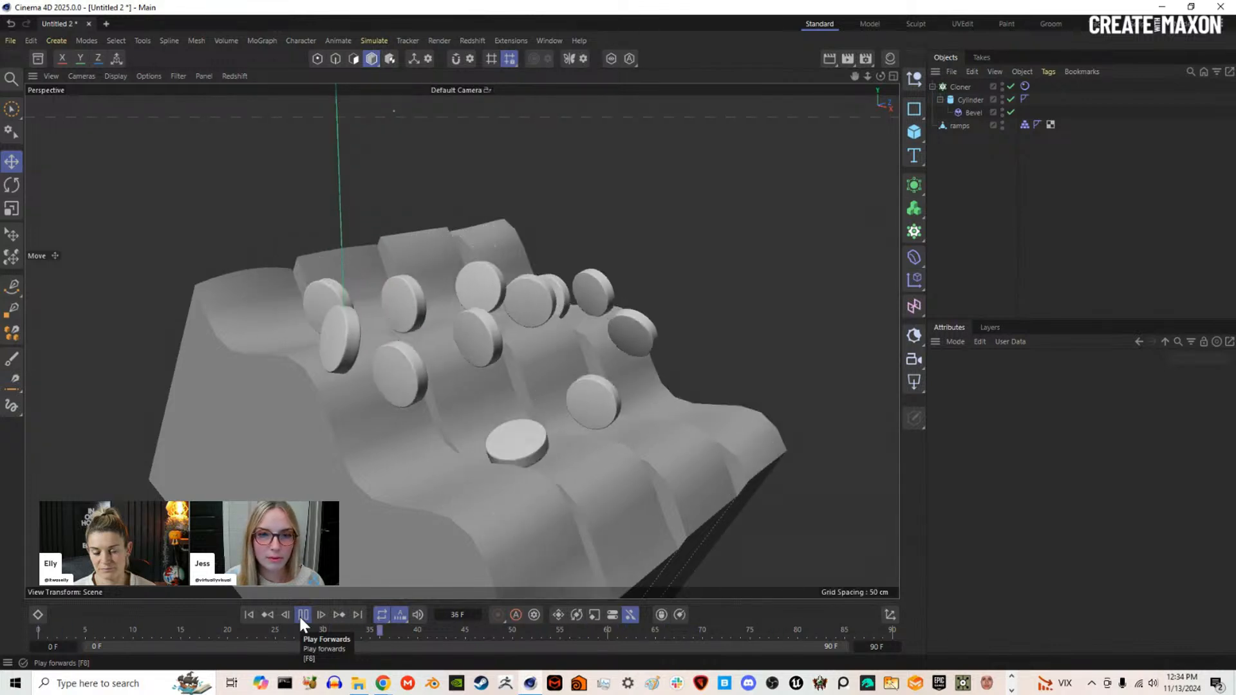
left_click(302, 615)
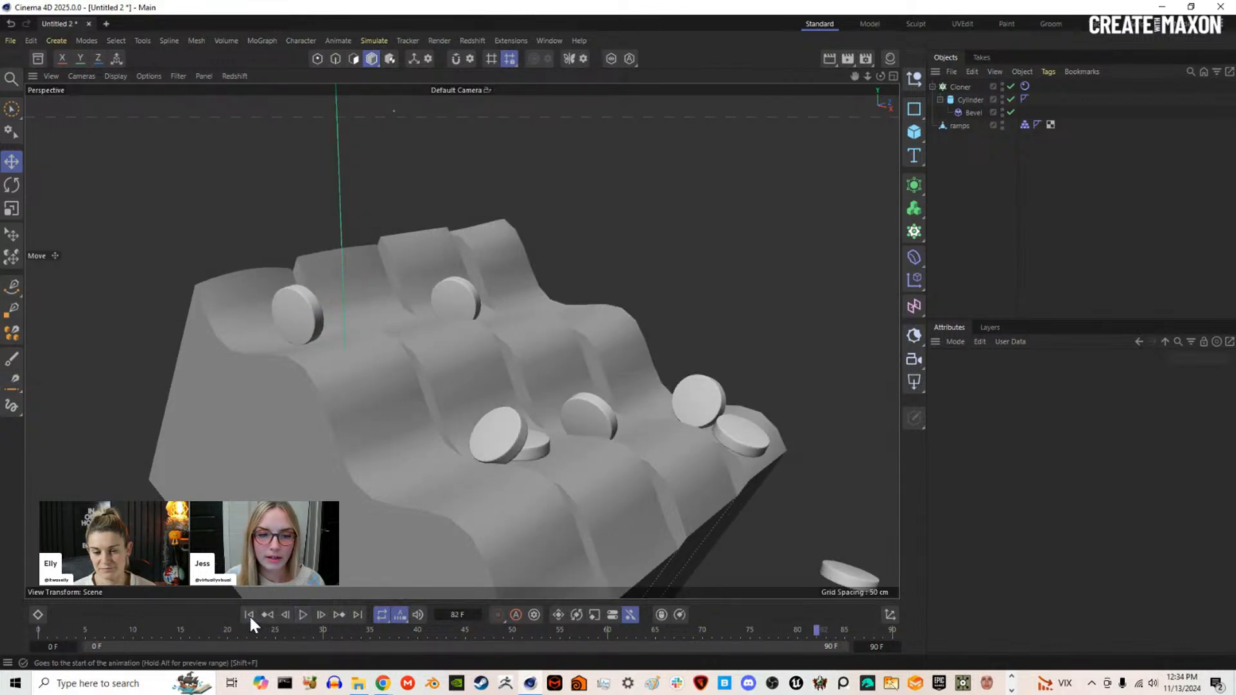
left_click(249, 615)
Step: Set the Rigid Body's Angular damping to 150% and preview the simulation
left_click(1025, 86)
scroll(1130, 579, "down", 5)
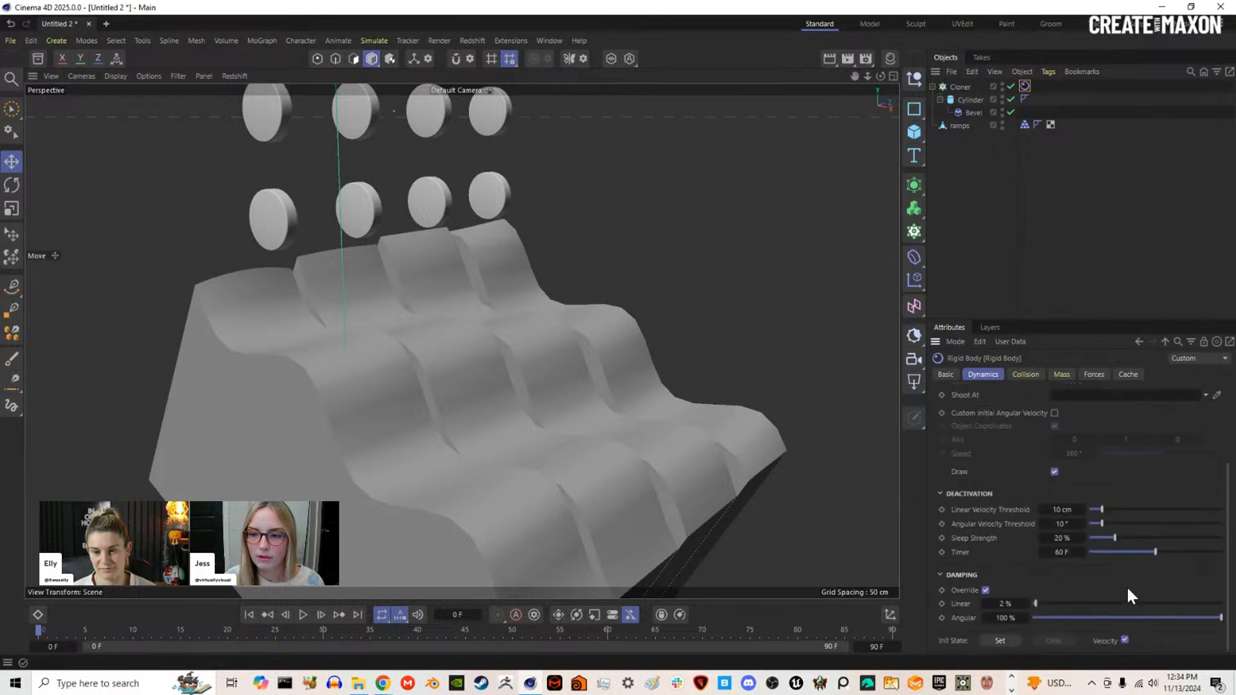
left_click(1004, 618)
type("150")
key("Return")
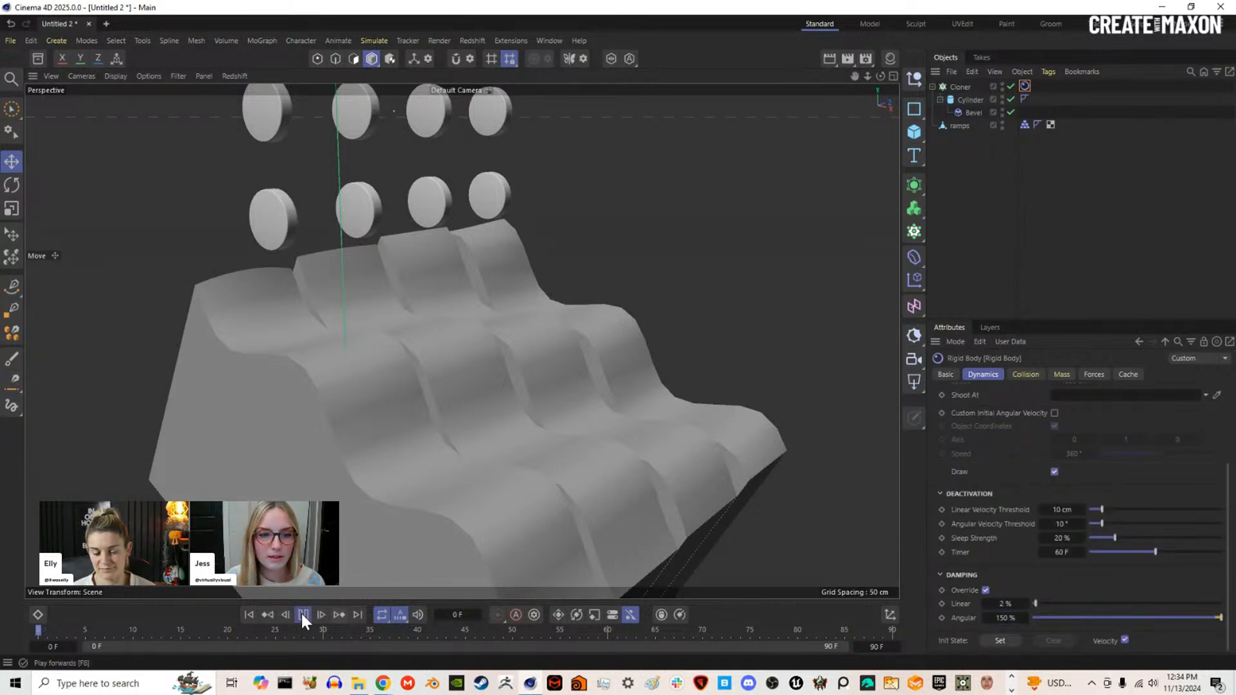
left_click(301, 614)
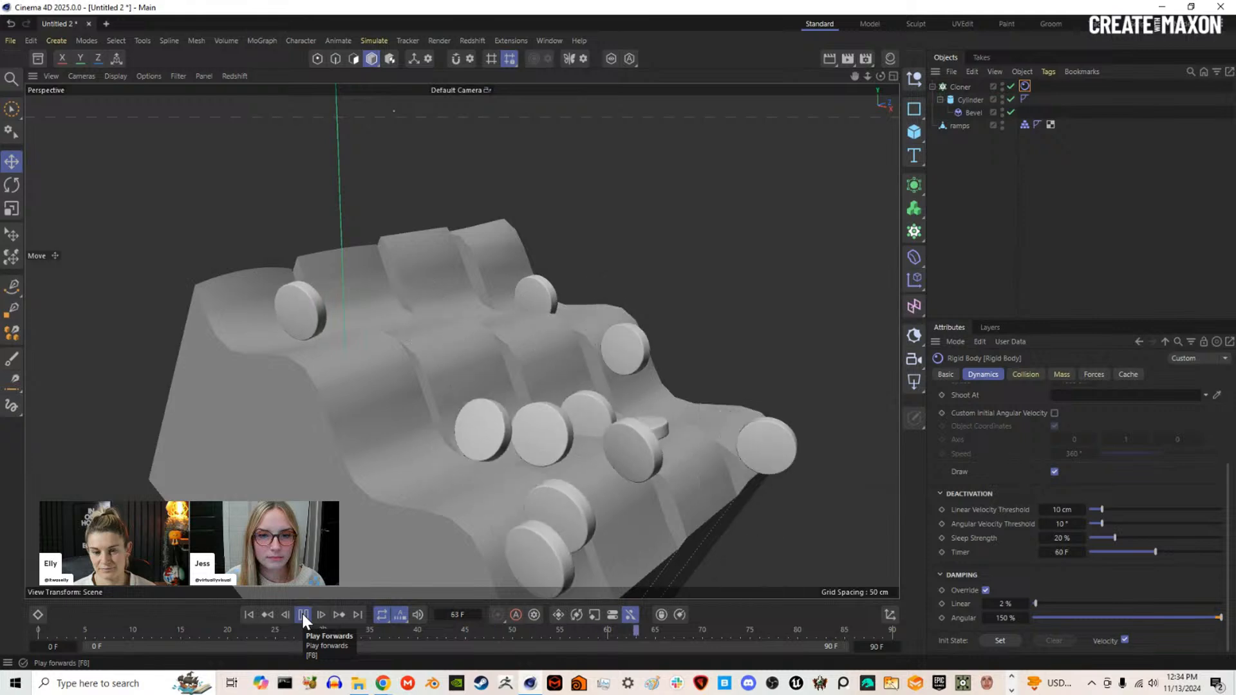
left_click(303, 613)
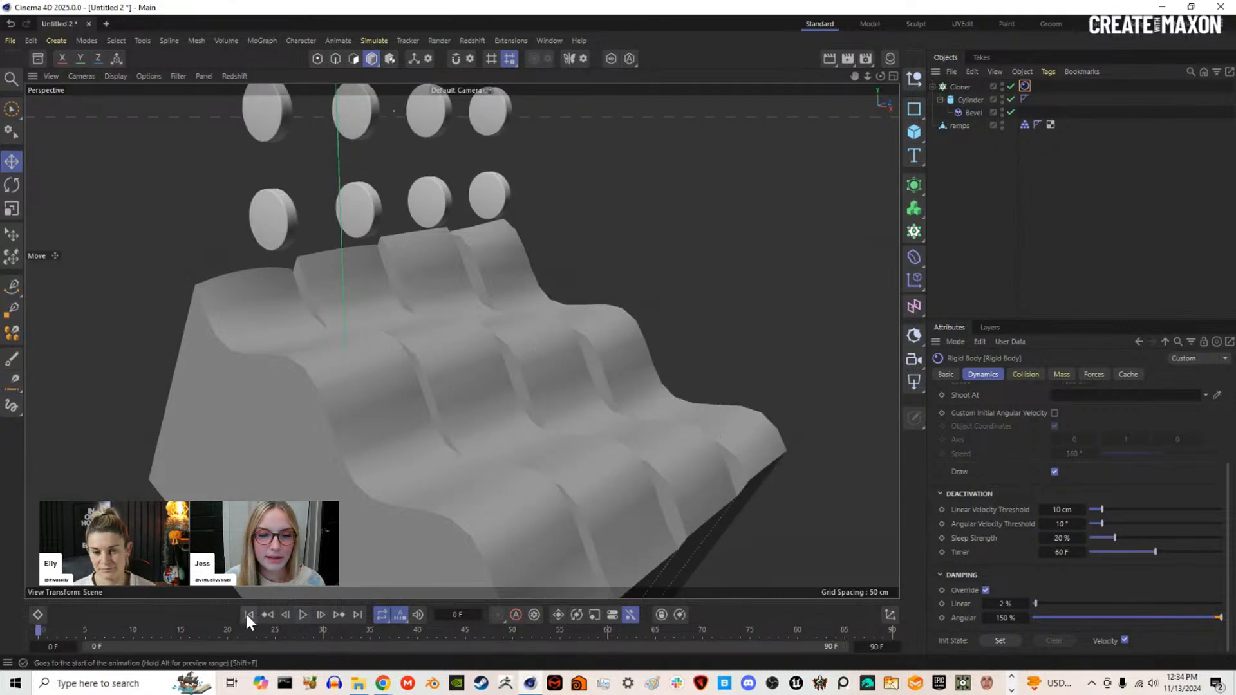
Step: Tilt the ramps slightly around their sideways axis and shift them along negative world X beneath the discs
left_click(966, 126)
left_click_drag(381, 400, 489, 343, "alt")
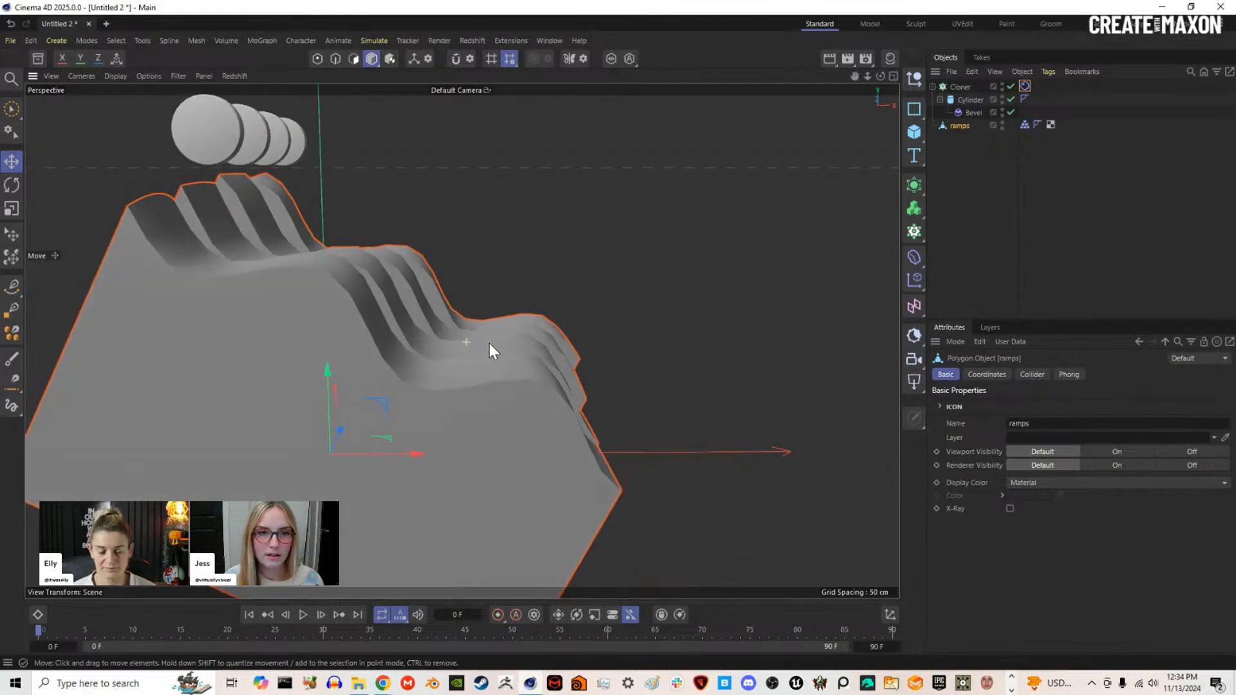
key("r")
left_click_drag(362, 413, 369, 413)
key("e")
key("w")
left_click_drag(421, 451, 315, 427)
left_click(1038, 202)
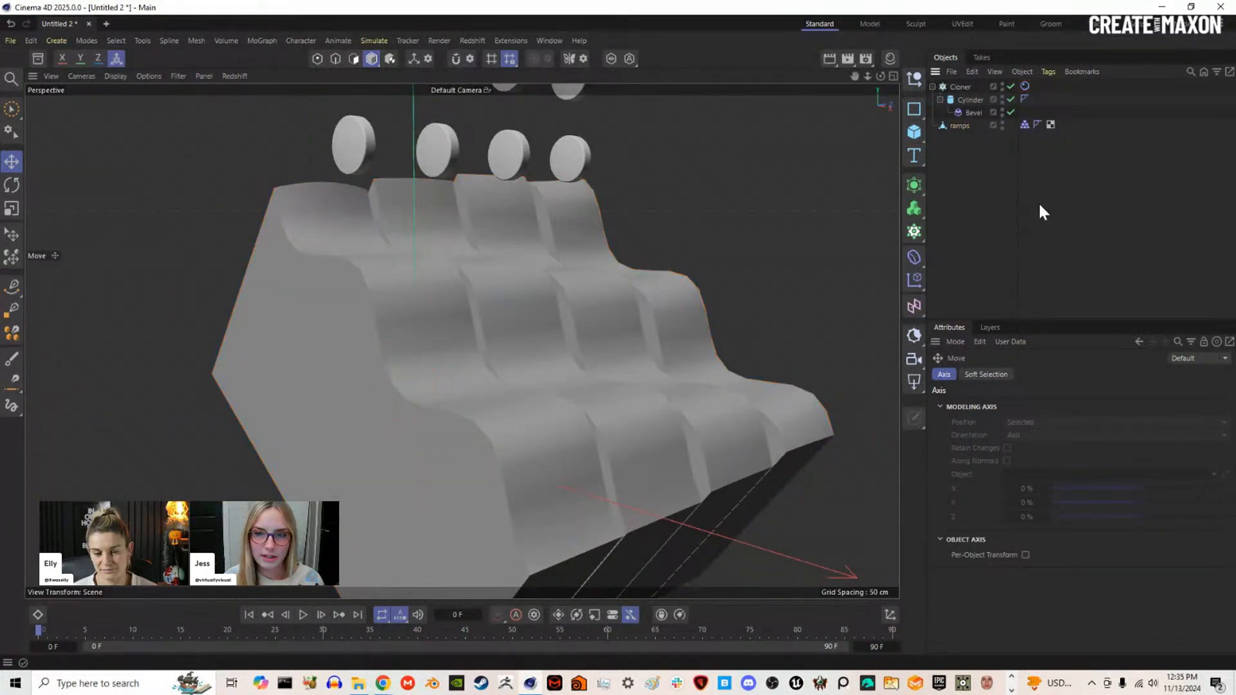
Step: Set the simulation scene's Gravity to -500 cm in the project settings
key("ctrl+d")
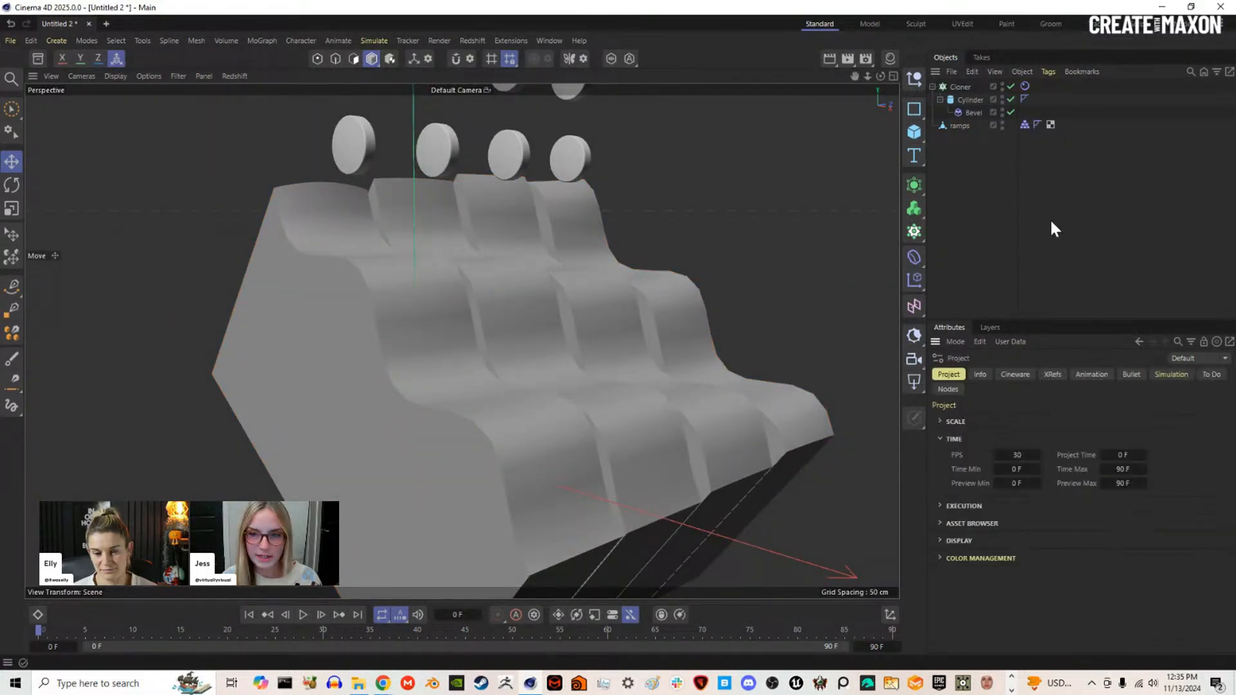
left_click(1182, 373)
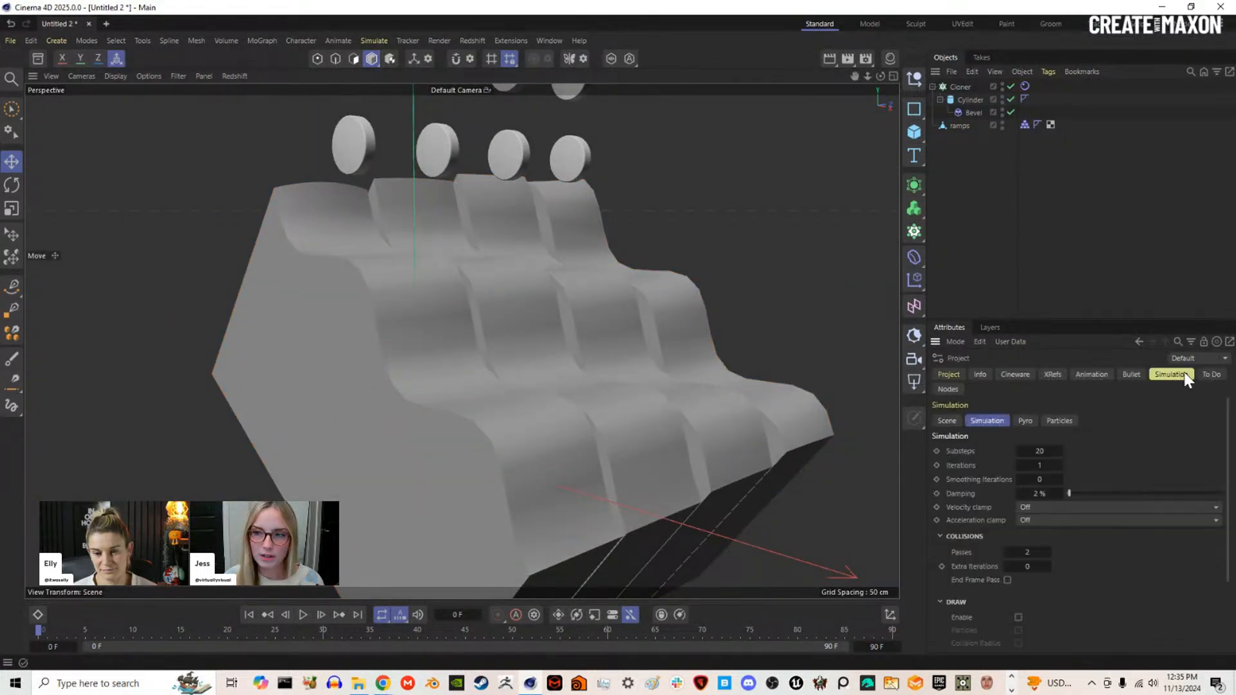
left_click(950, 423)
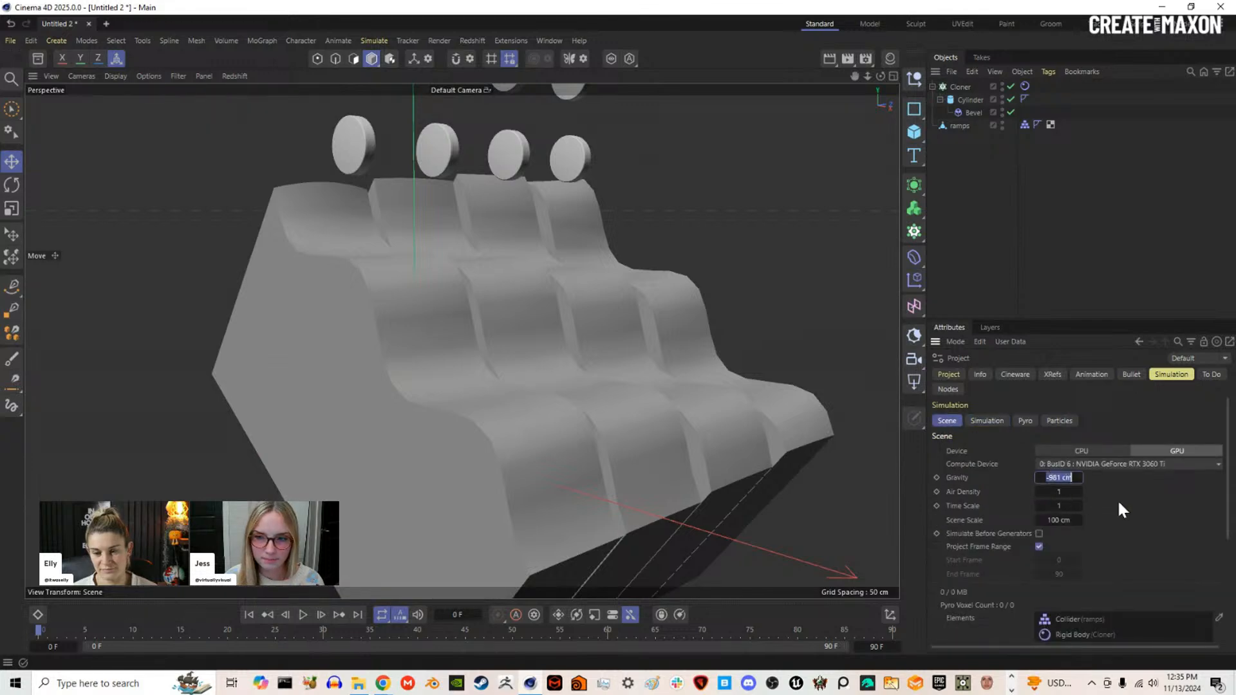
type("-500")
key("Return")
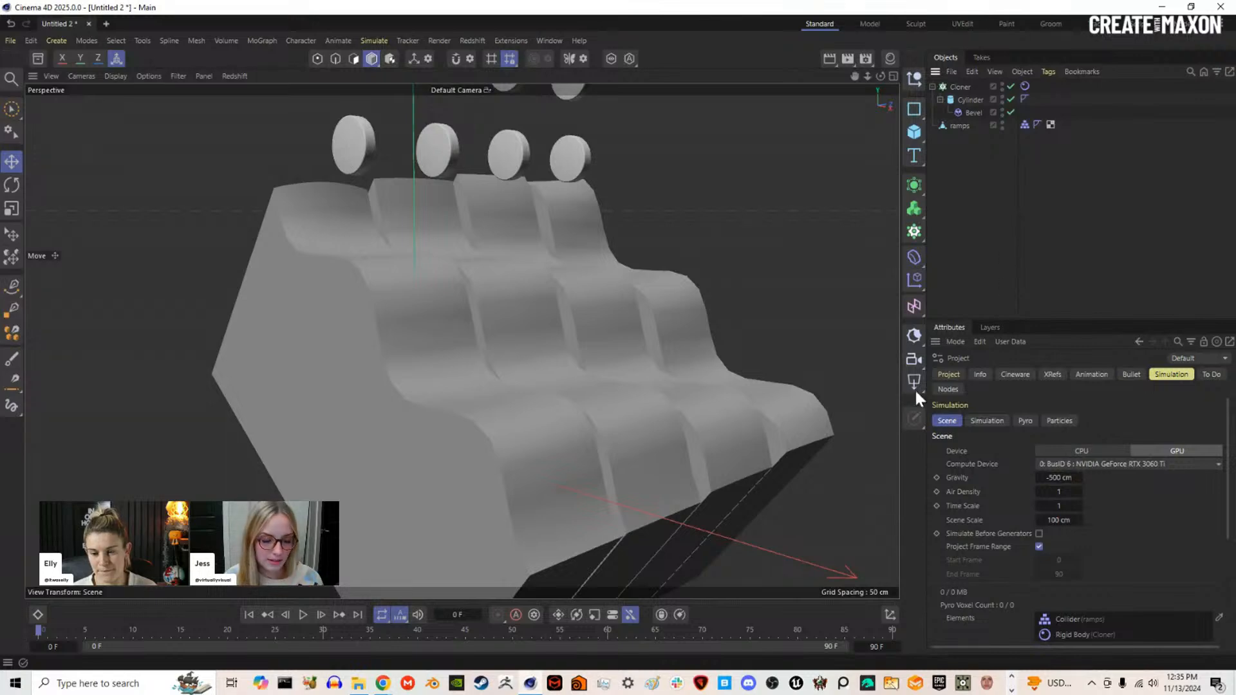
Step: Play the simulation from a view of the whole ramps and return to the first frame
scroll(445, 382, "down", 2)
left_click_drag(446, 378, 497, 370, "alt")
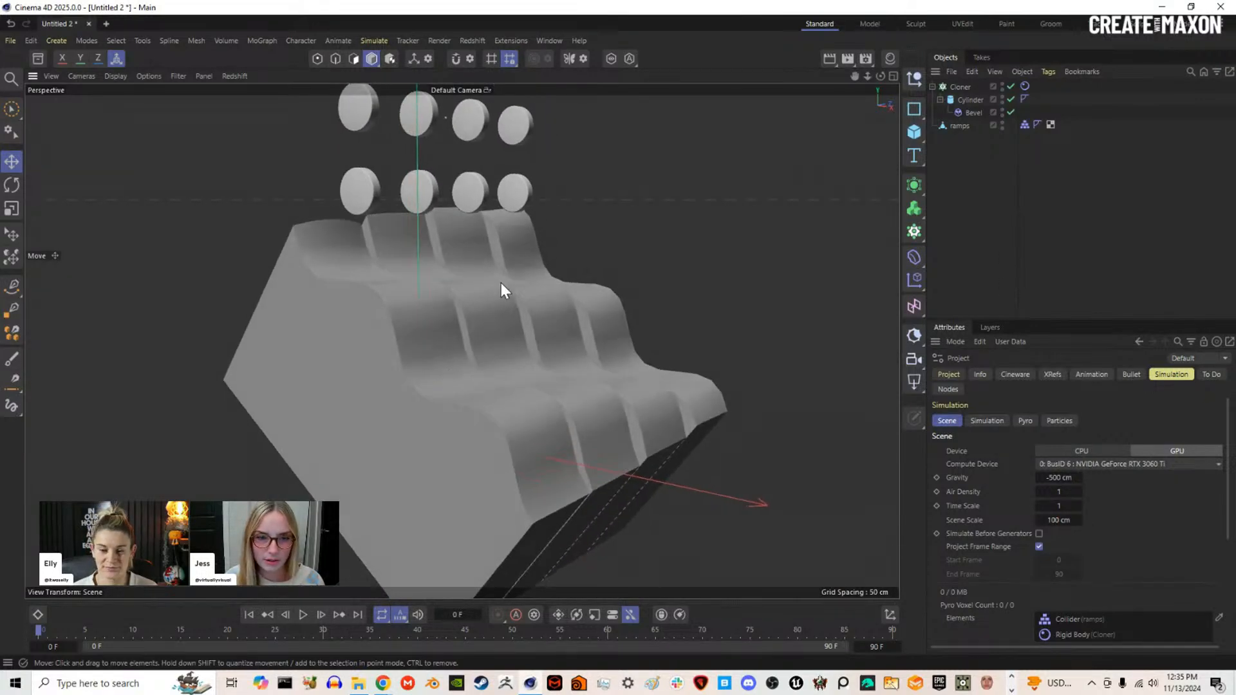
left_click_drag(502, 286, 477, 326, "alt")
left_click(303, 614)
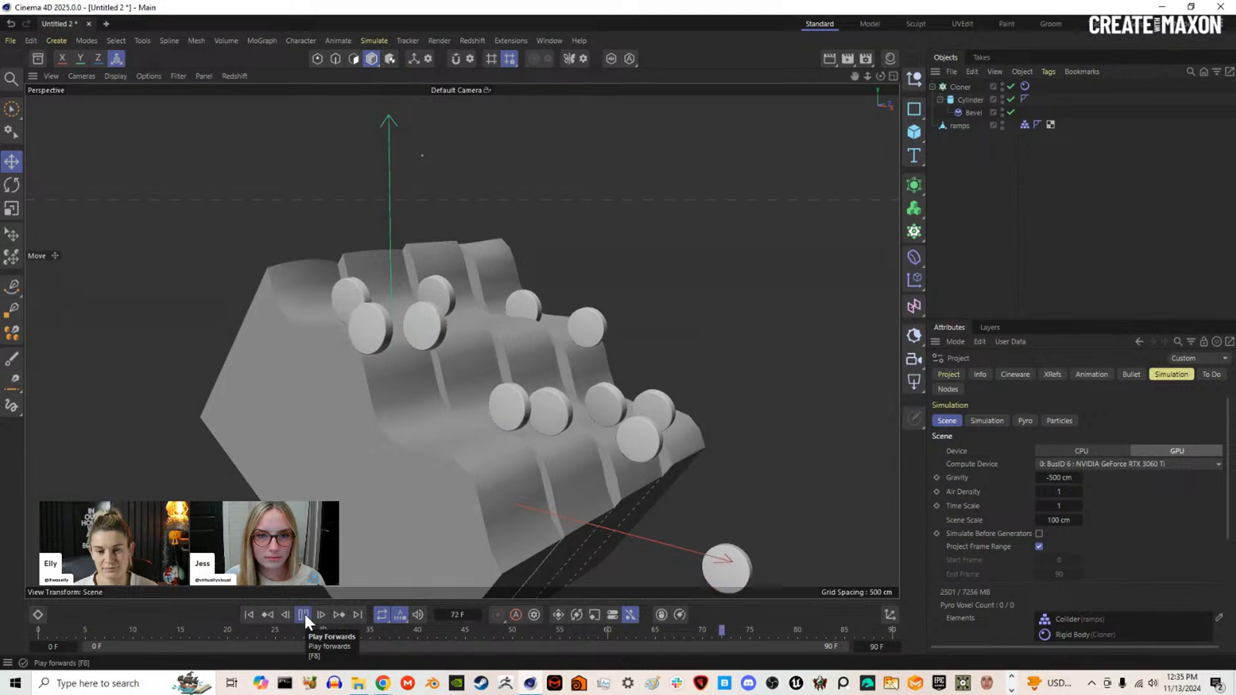
left_click(304, 615)
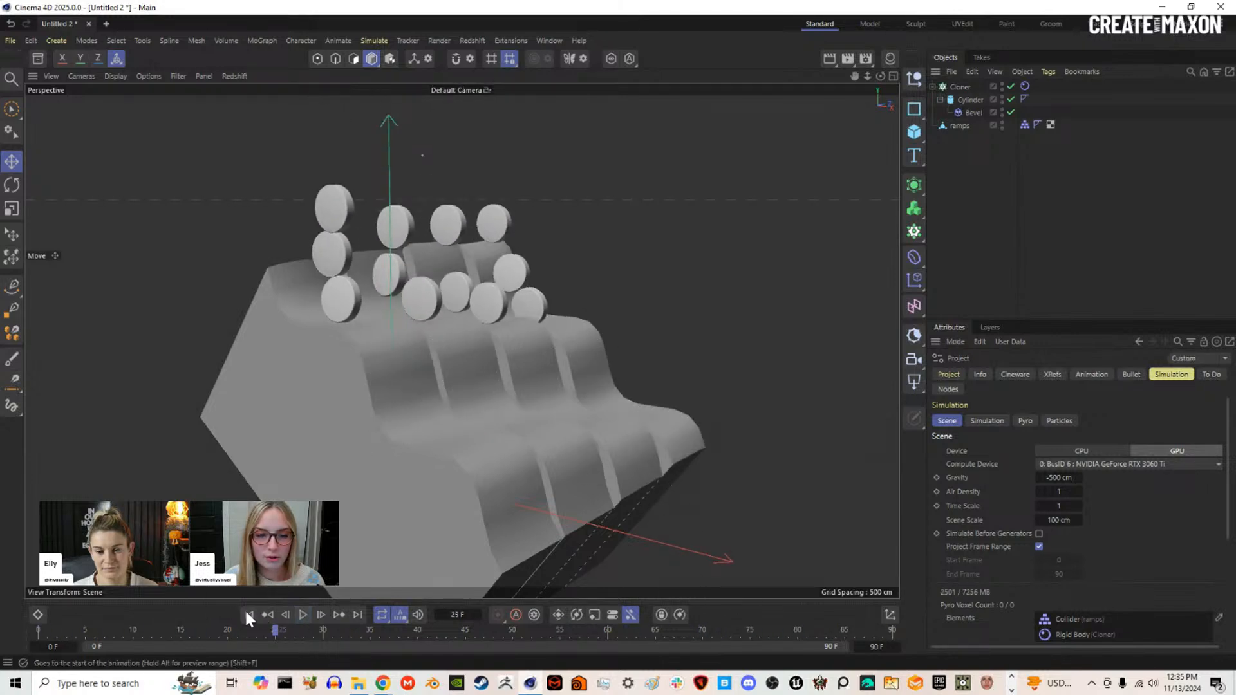
left_click(250, 615)
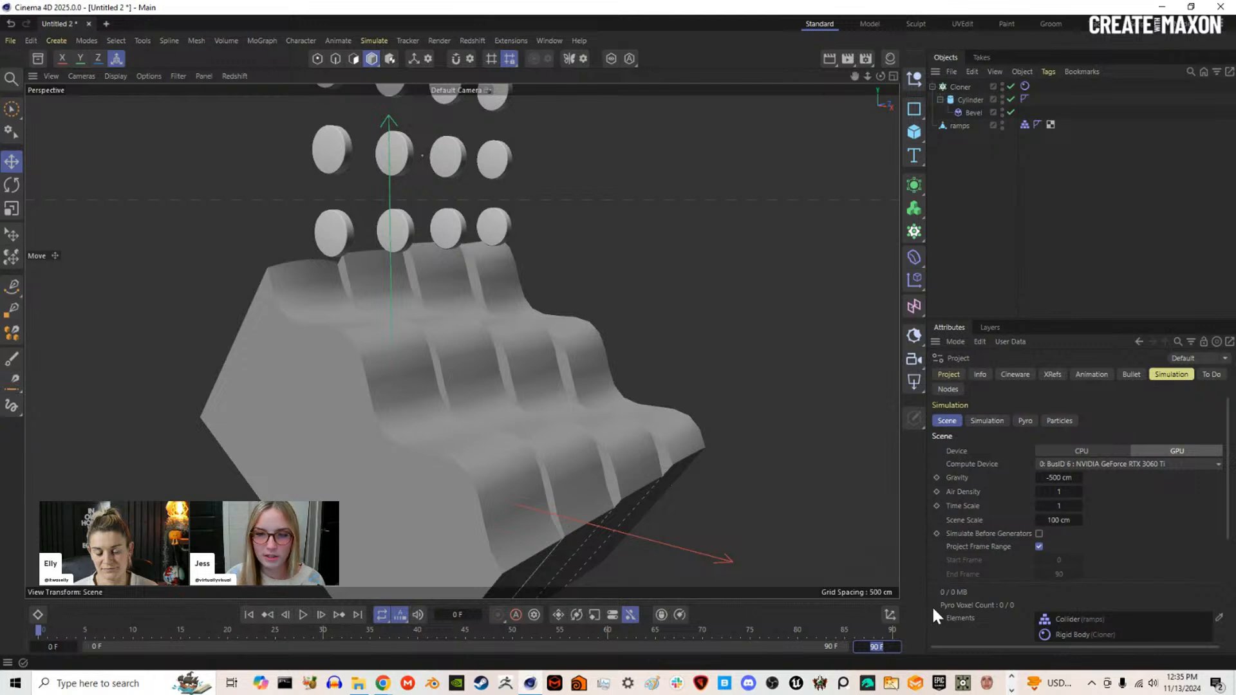
Step: Extend the timeline to 150 frames, cache the discs' Rigid Body object internally, and scrub to frame 76
type("150")
key("Return")
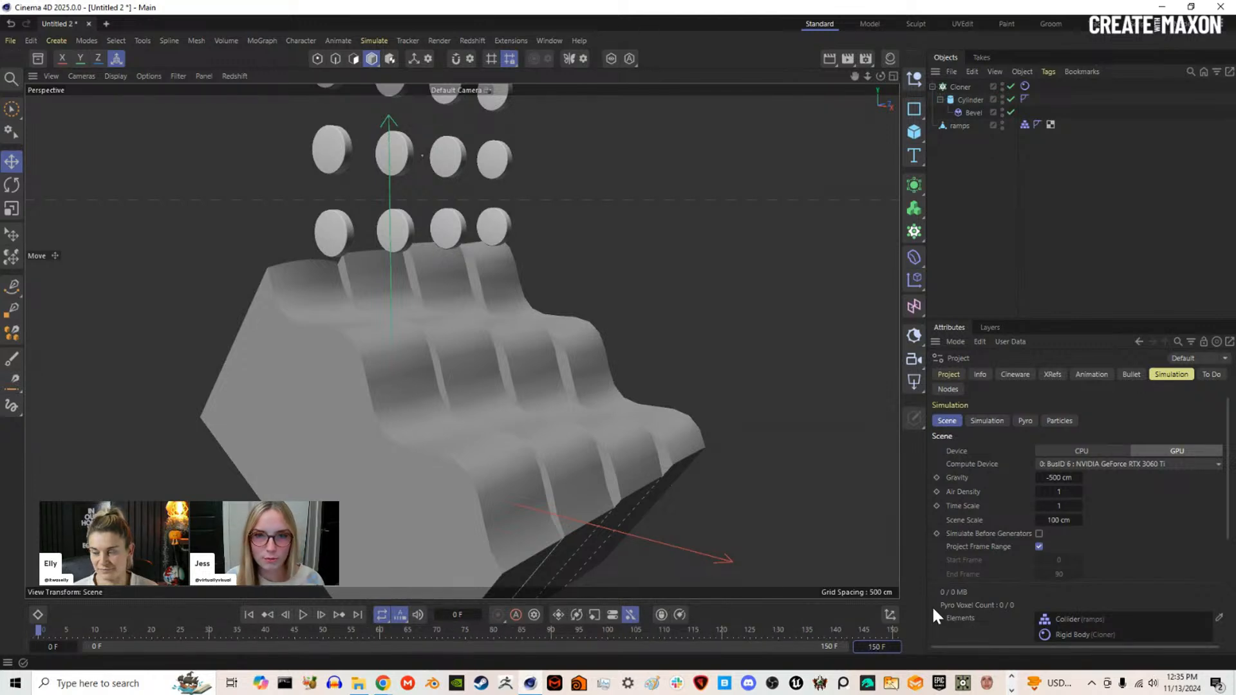
left_click(1025, 85)
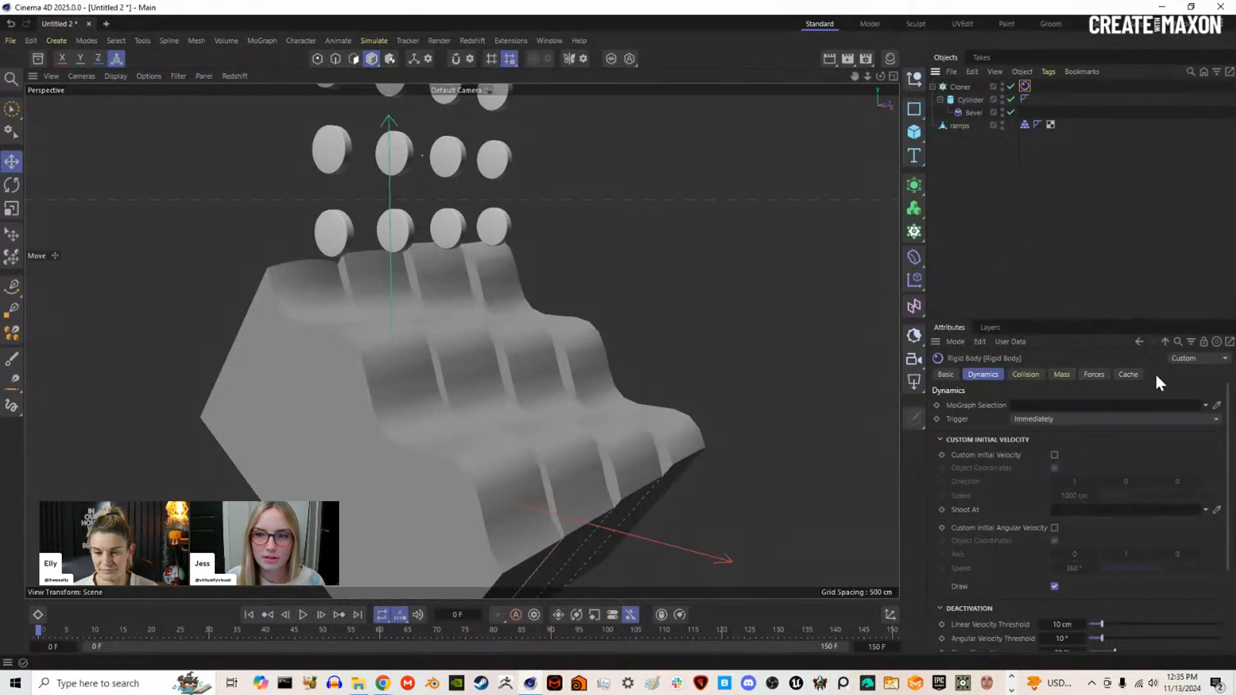
left_click(1139, 375)
left_click(976, 465)
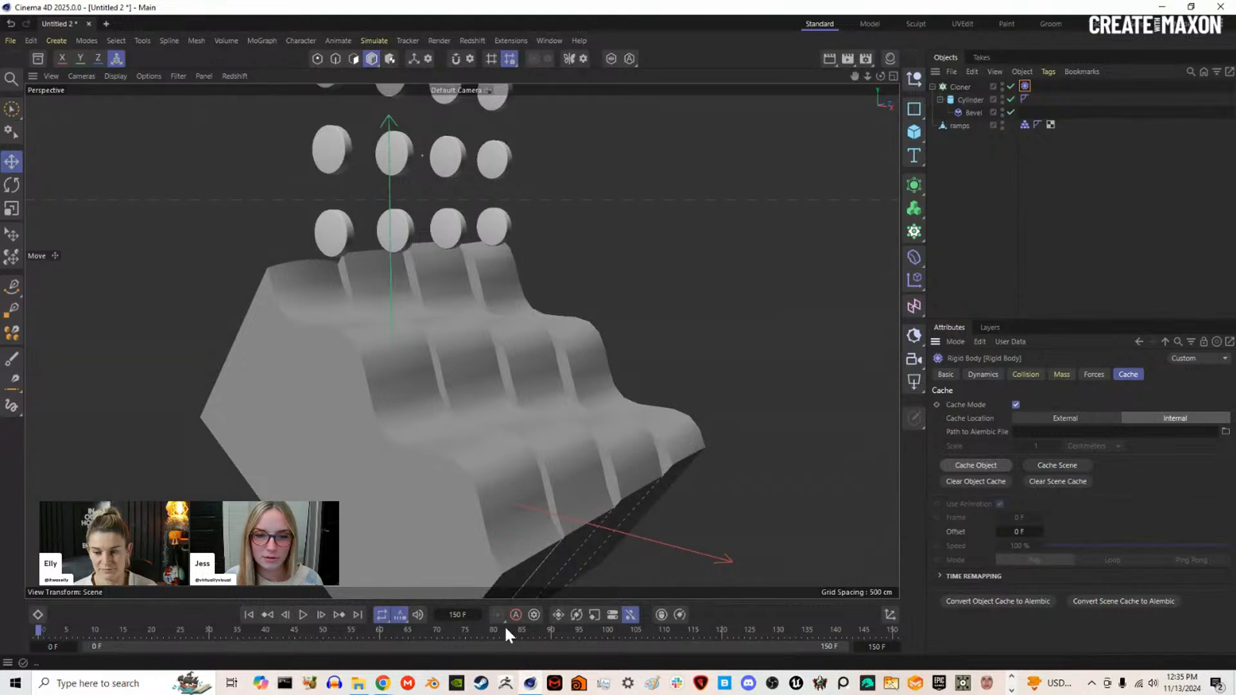
left_click_drag(369, 633, 471, 635)
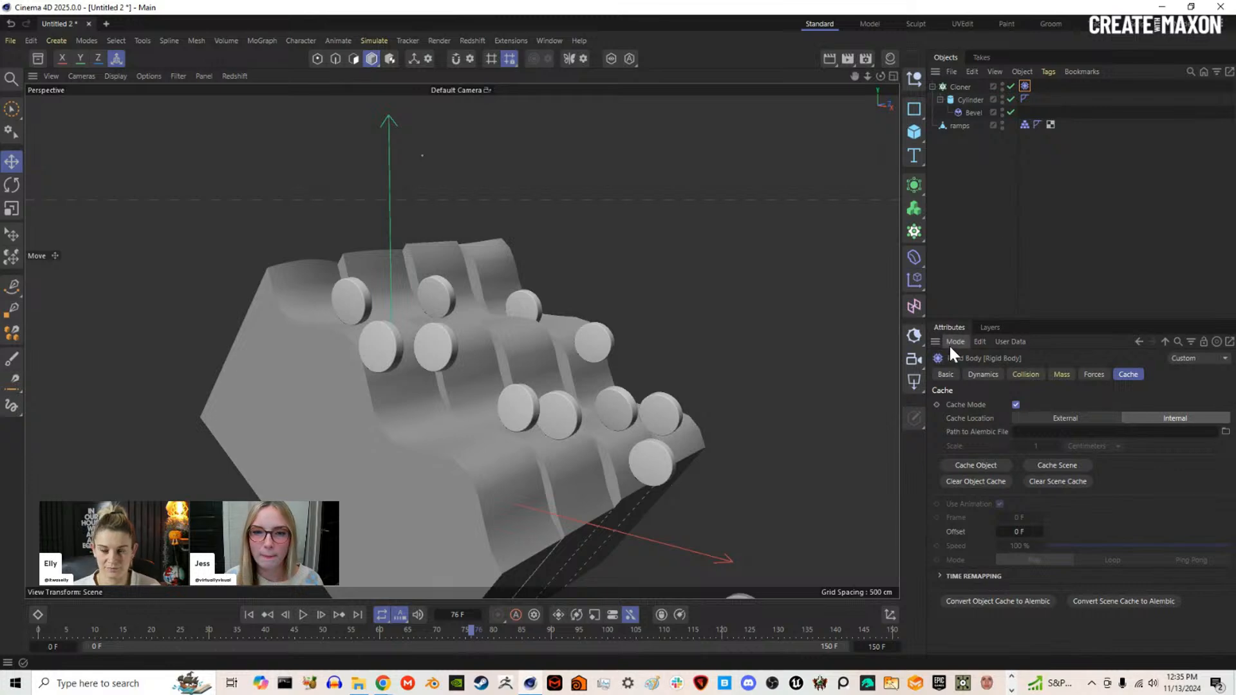
Step: Add a Redshift camera, look through it, set its focal length to 120 mm, and reframe the discs on the ramps
left_click_drag(518, 373, 612, 386, "alt")
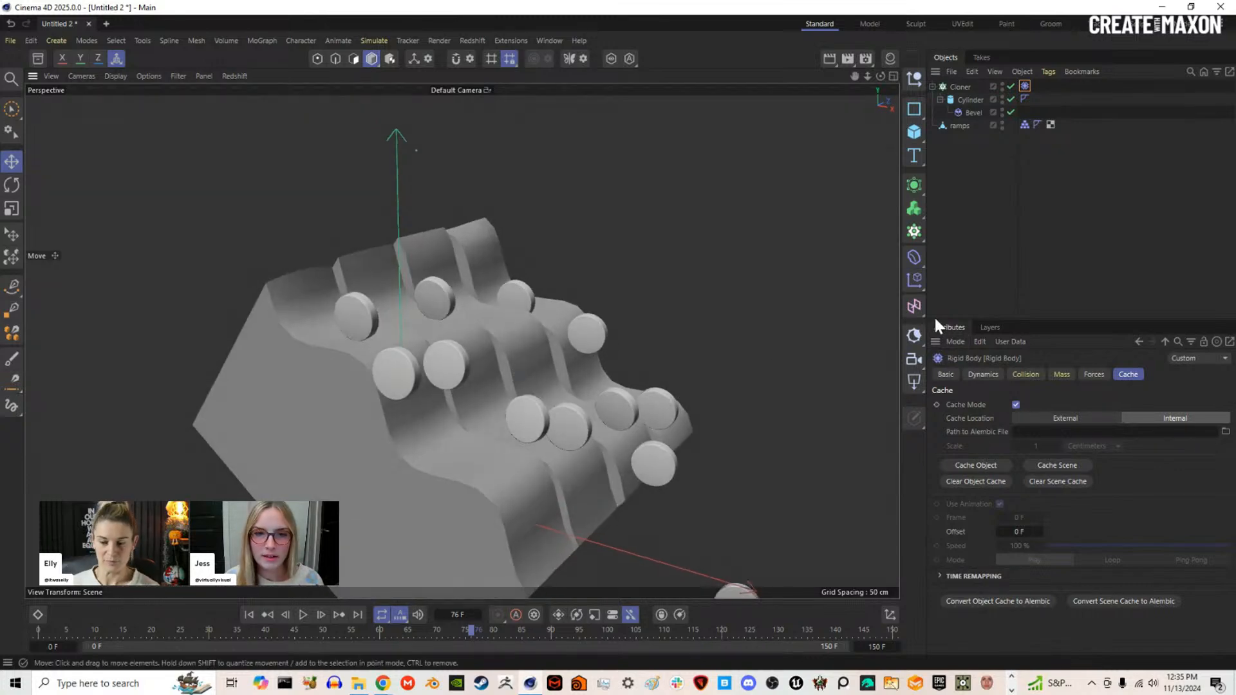
left_click(914, 360)
left_click(1012, 86)
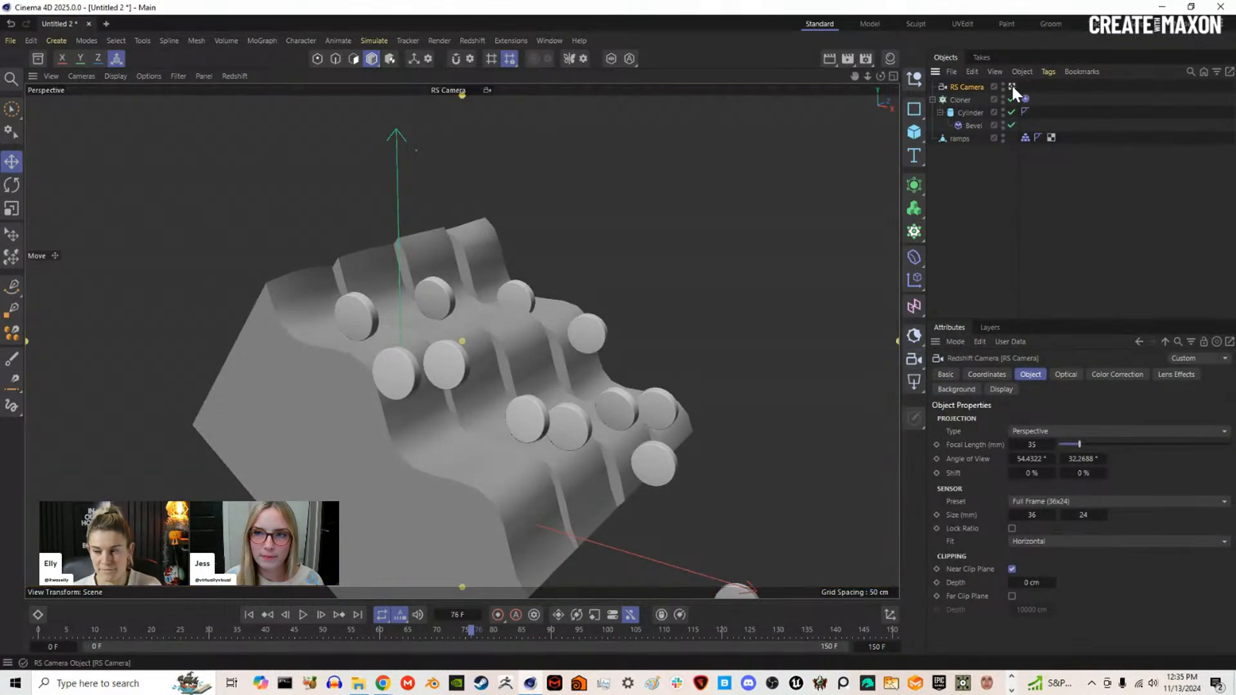
type("120")
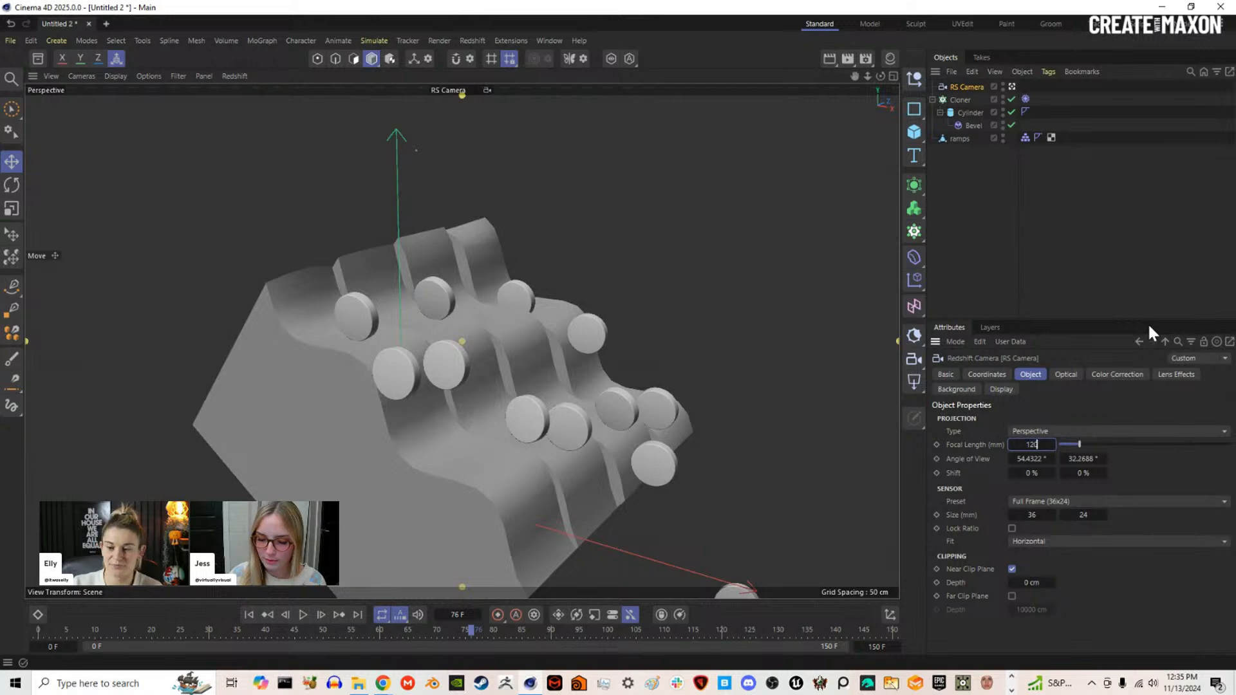
key("Return")
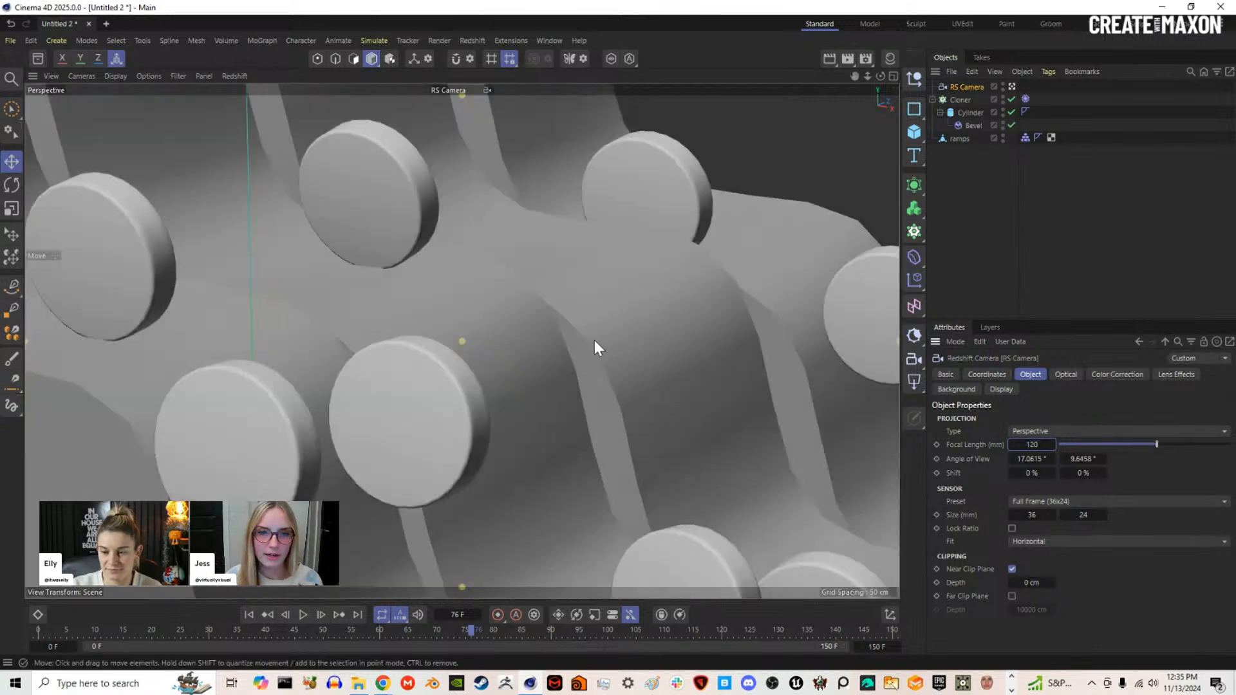
left_click_drag(593, 340, 538, 355, "alt")
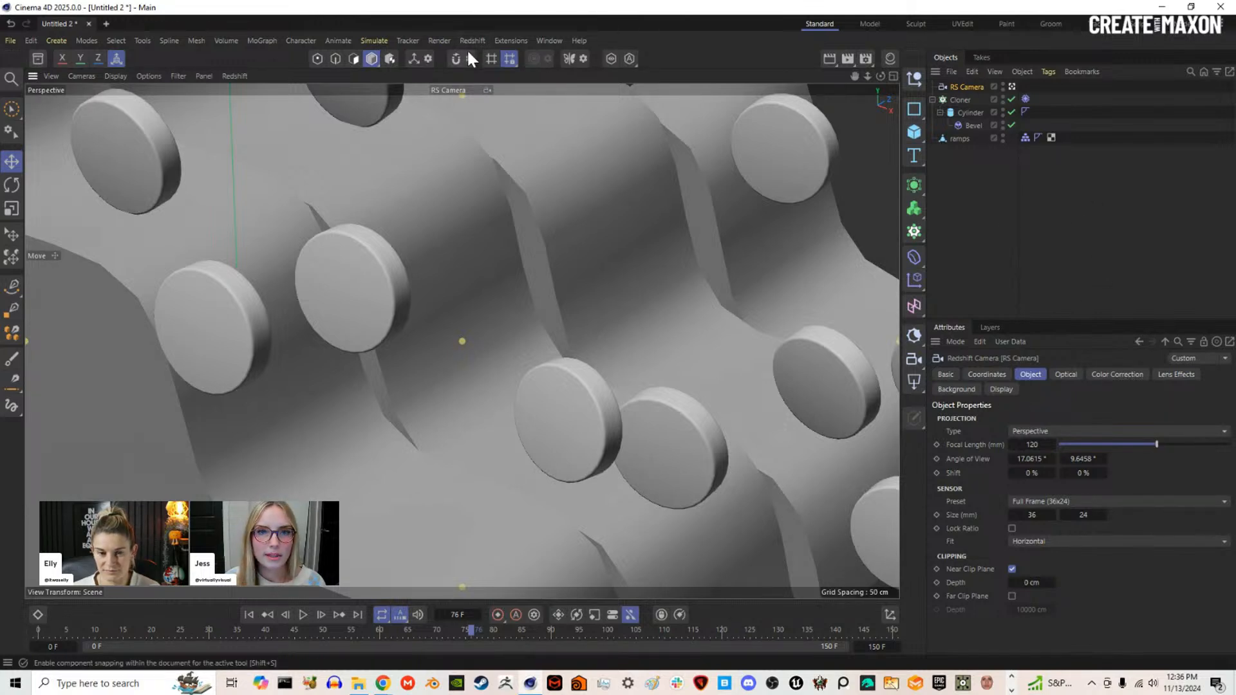
Step: Add the Concrete Blocks HDRI from the asset library to the scene as a Redshift dome light
left_click(11, 79)
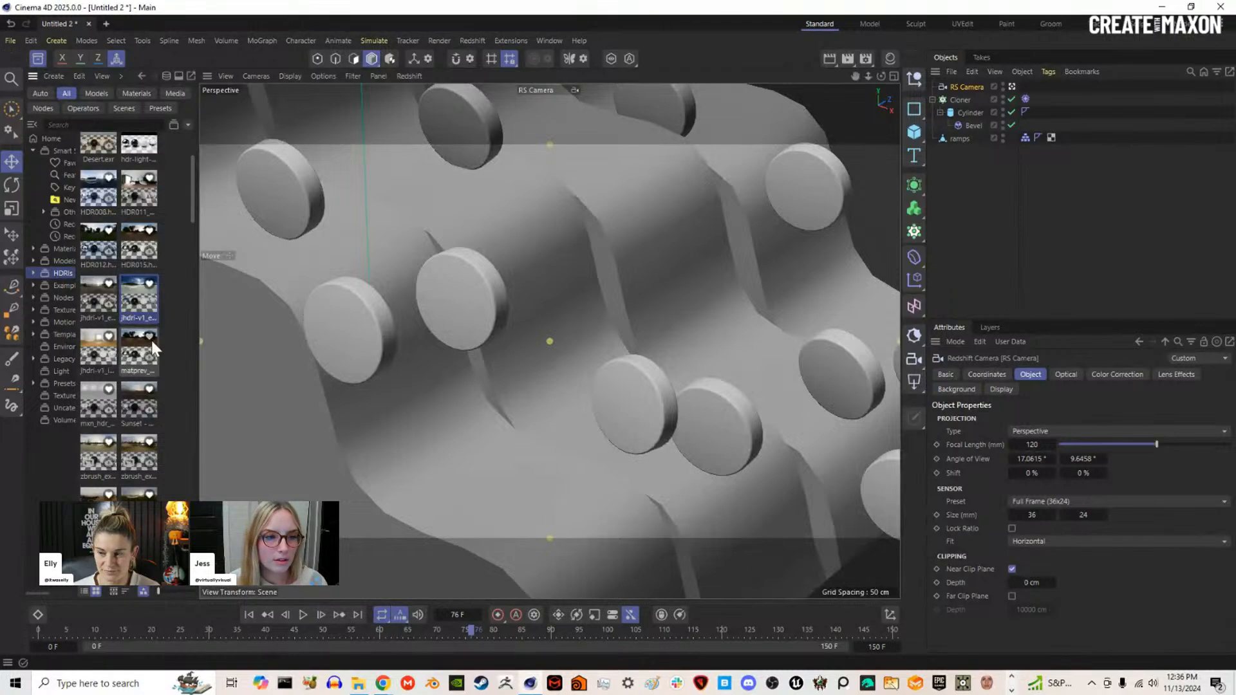
scroll(152, 342, "down", 3)
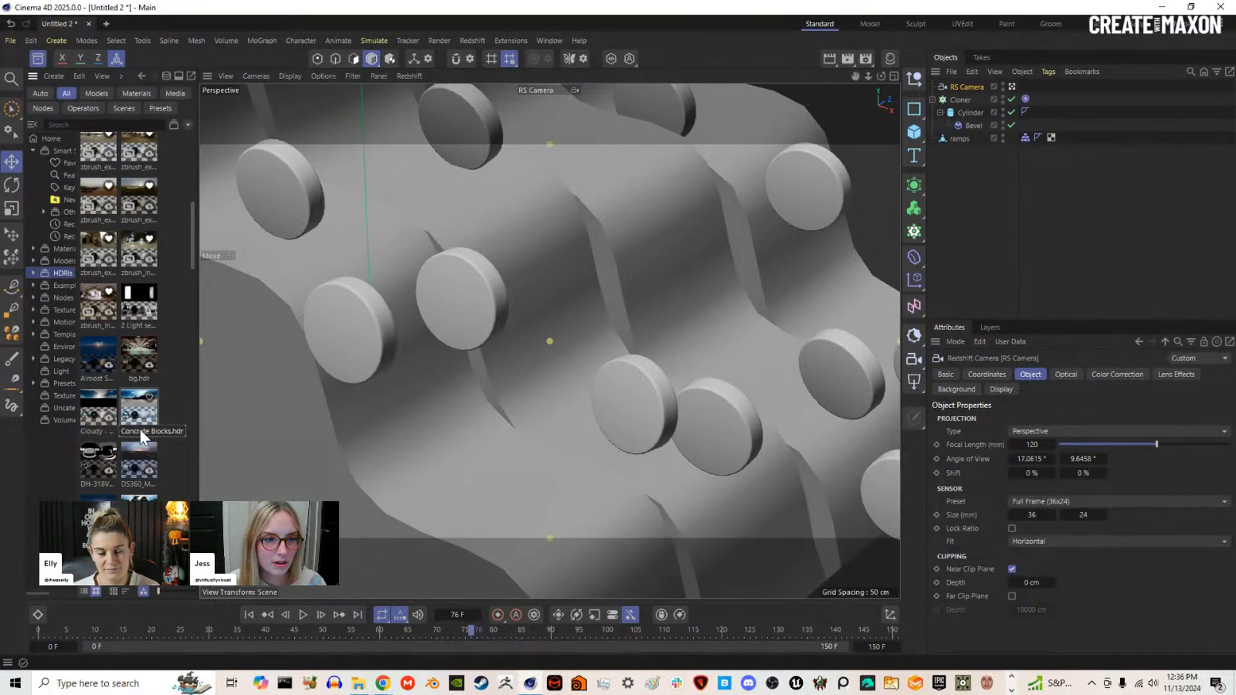
left_click_drag(139, 418, 970, 170)
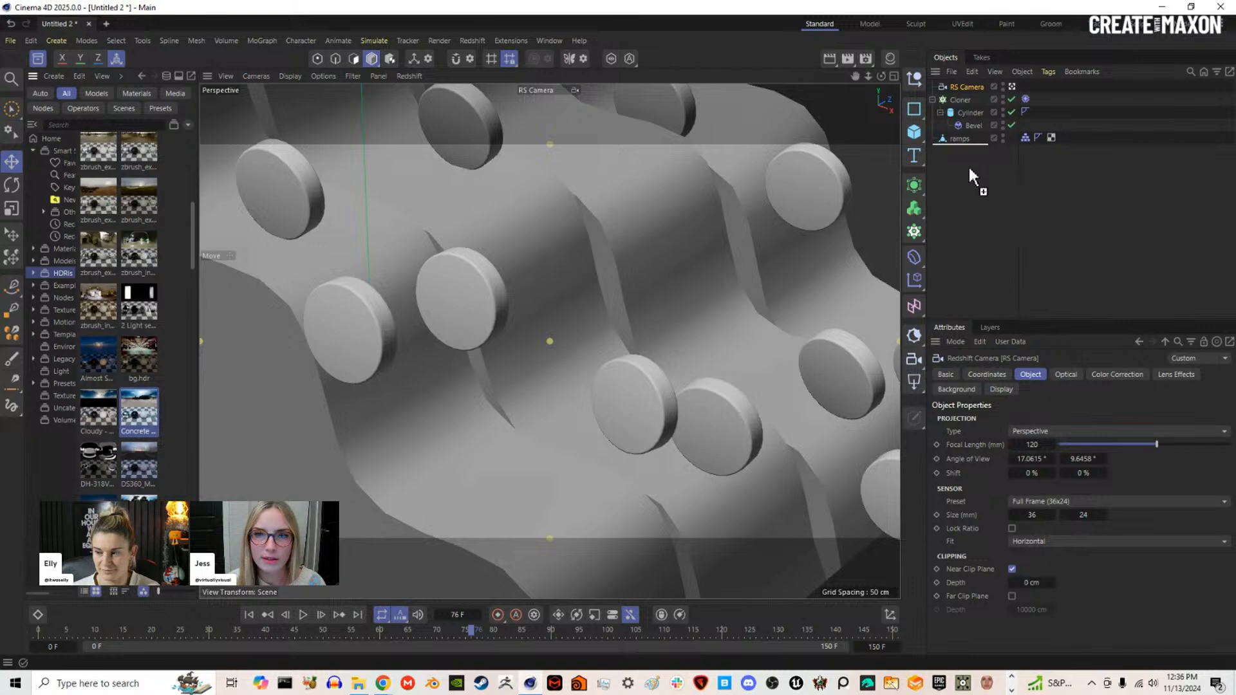
left_click(38, 58)
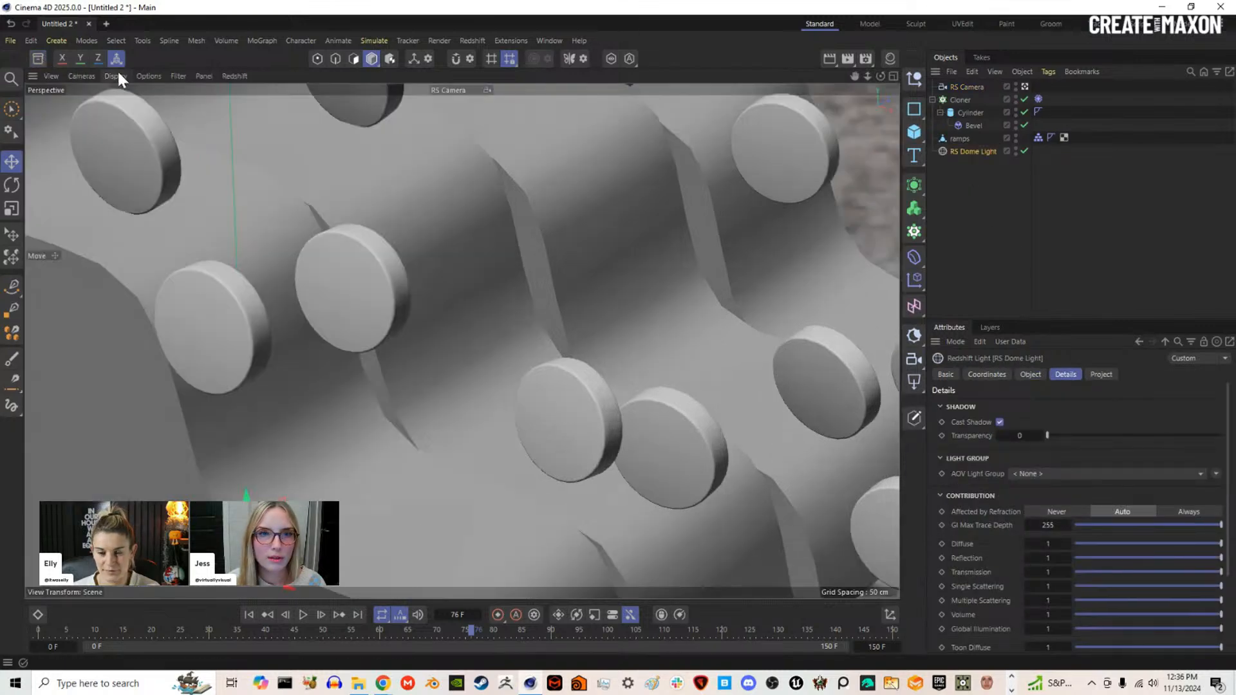
Step: Open the Redshift RenderView, dock it beside the viewport, and start the interactive render
left_click(474, 40)
left_click(503, 156)
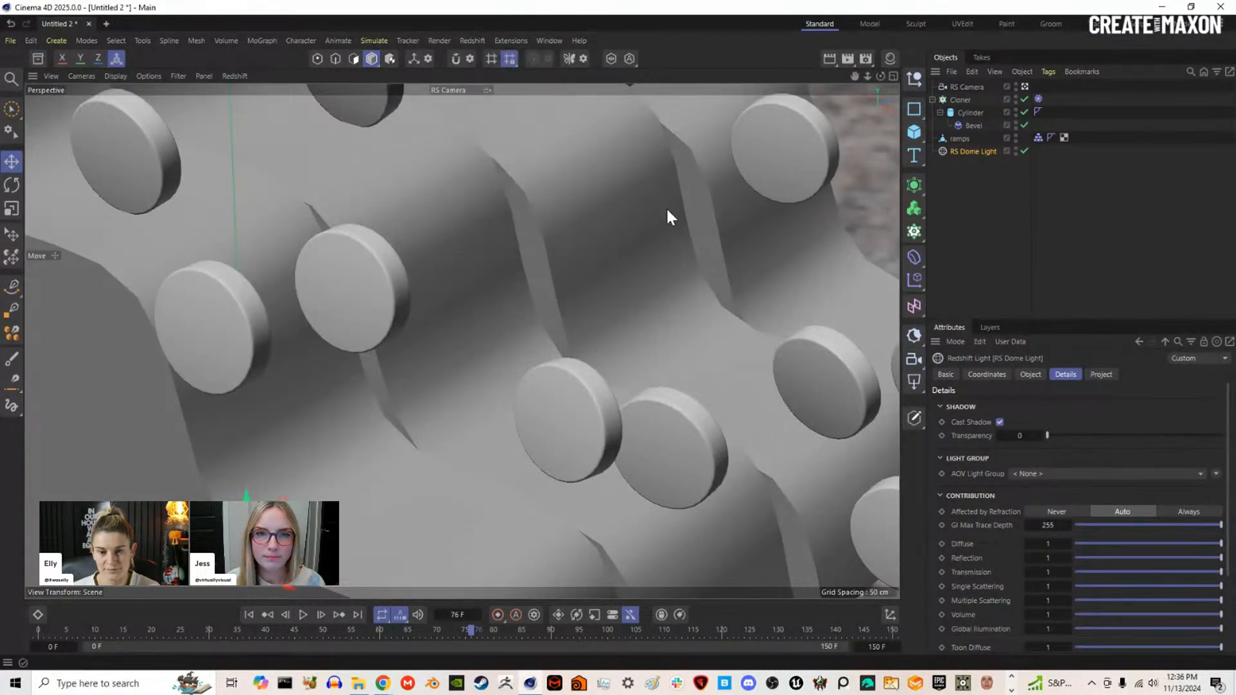
left_click_drag(513, 162, 881, 100)
left_click(509, 130)
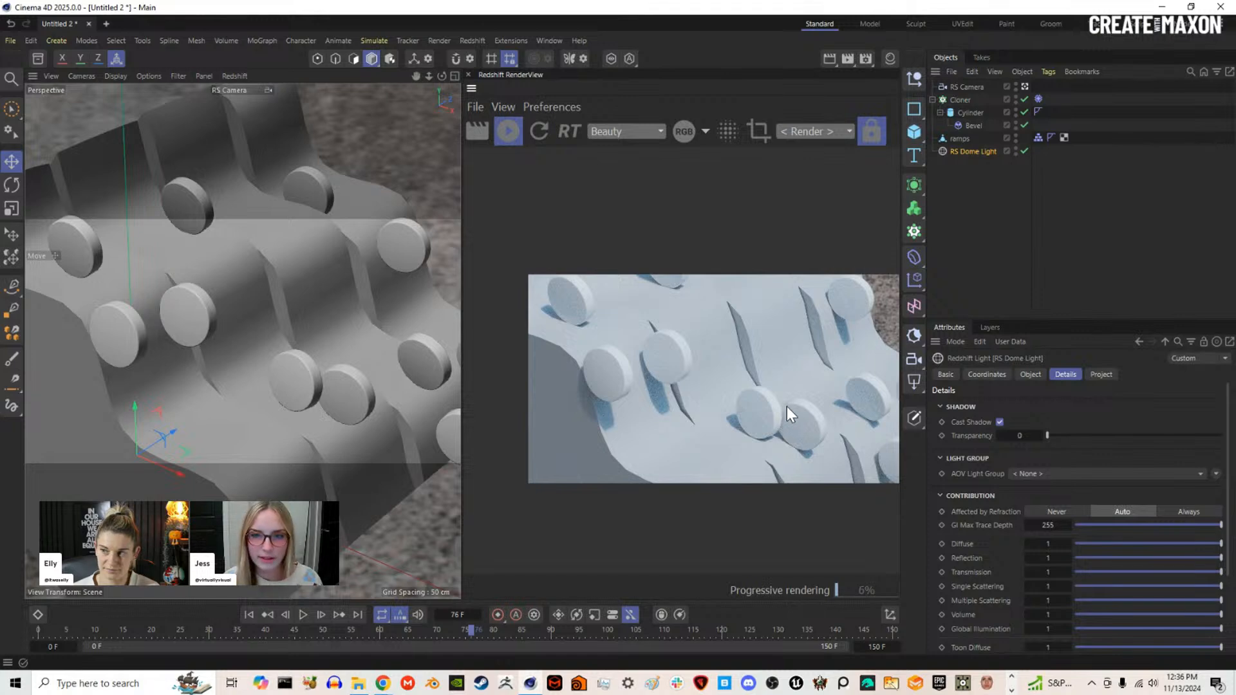
Step: Copy the cylinder's Bevel deformer under the ramps object and set the copy's Subdivision to 3
left_click(972, 127)
left_click_drag(968, 130, 966, 136, "ctrl")
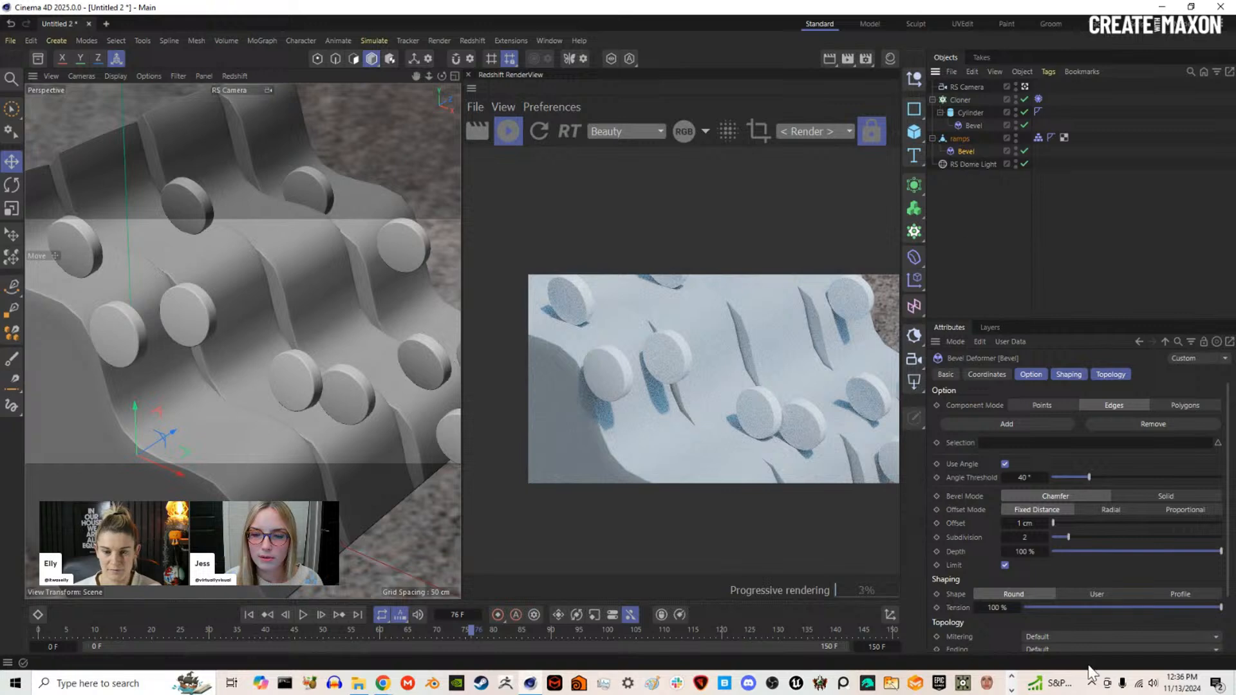
left_click(1045, 537)
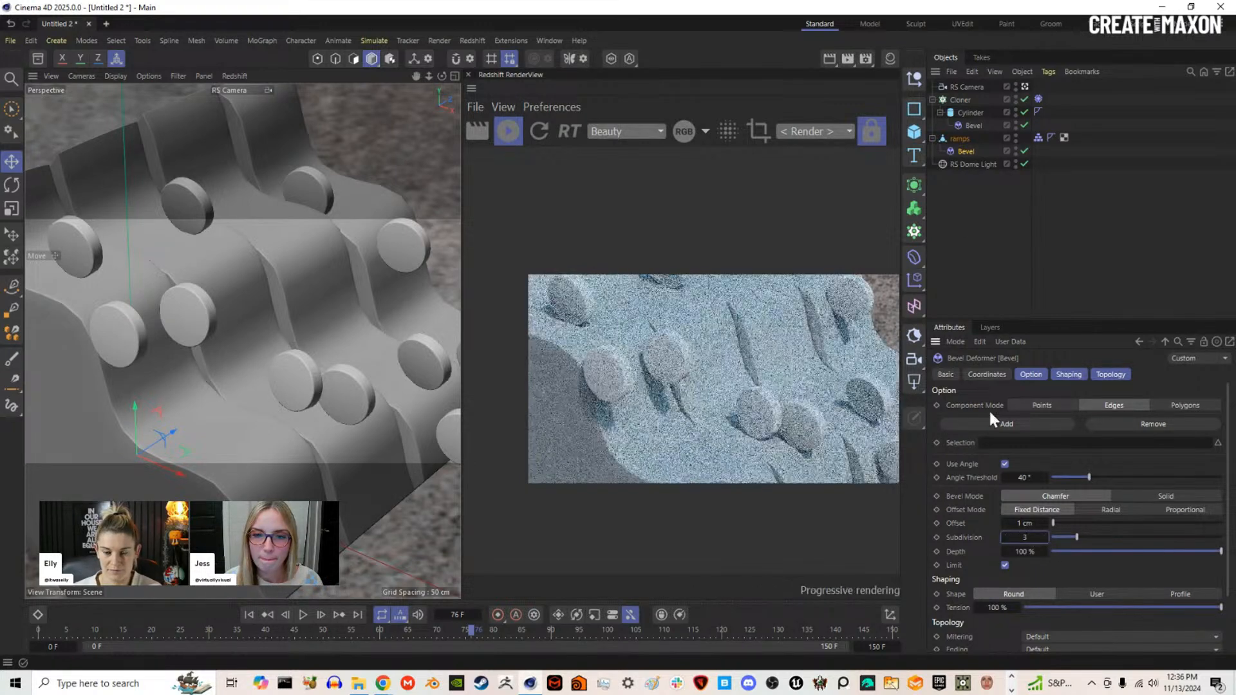
Step: Create a Redshift Standard material and name it ramps
left_click(893, 55)
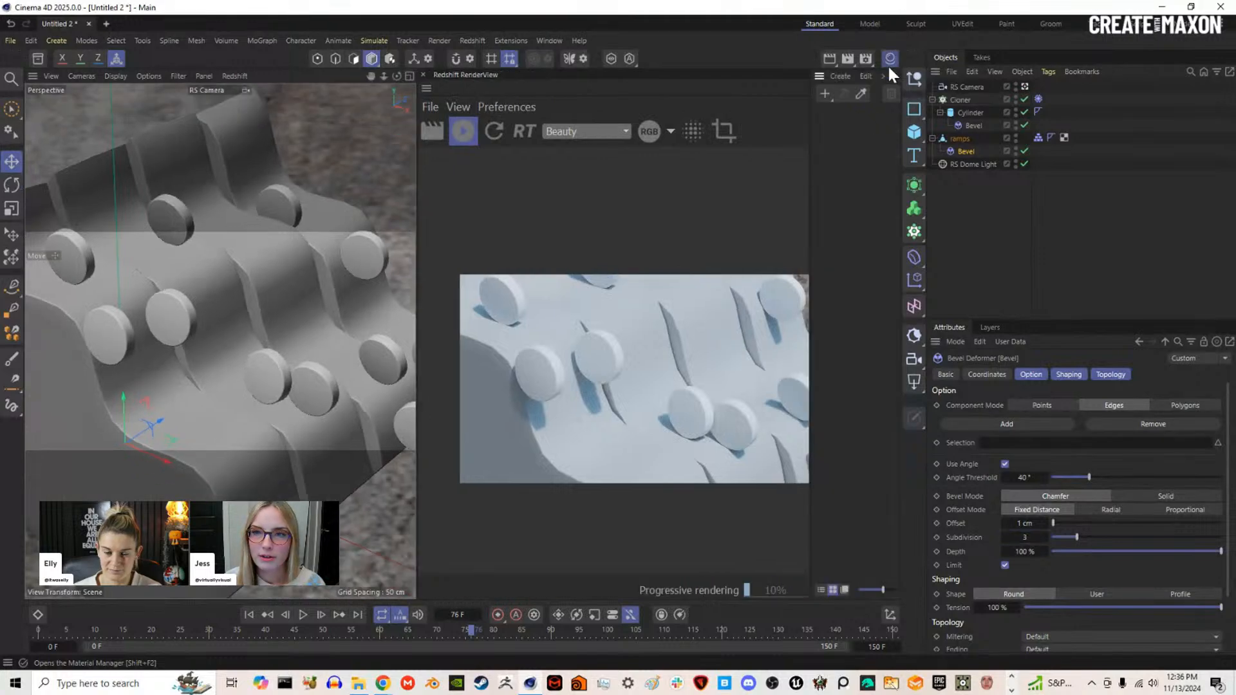
left_click(841, 76)
mouse_move(901, 102)
left_click(986, 115)
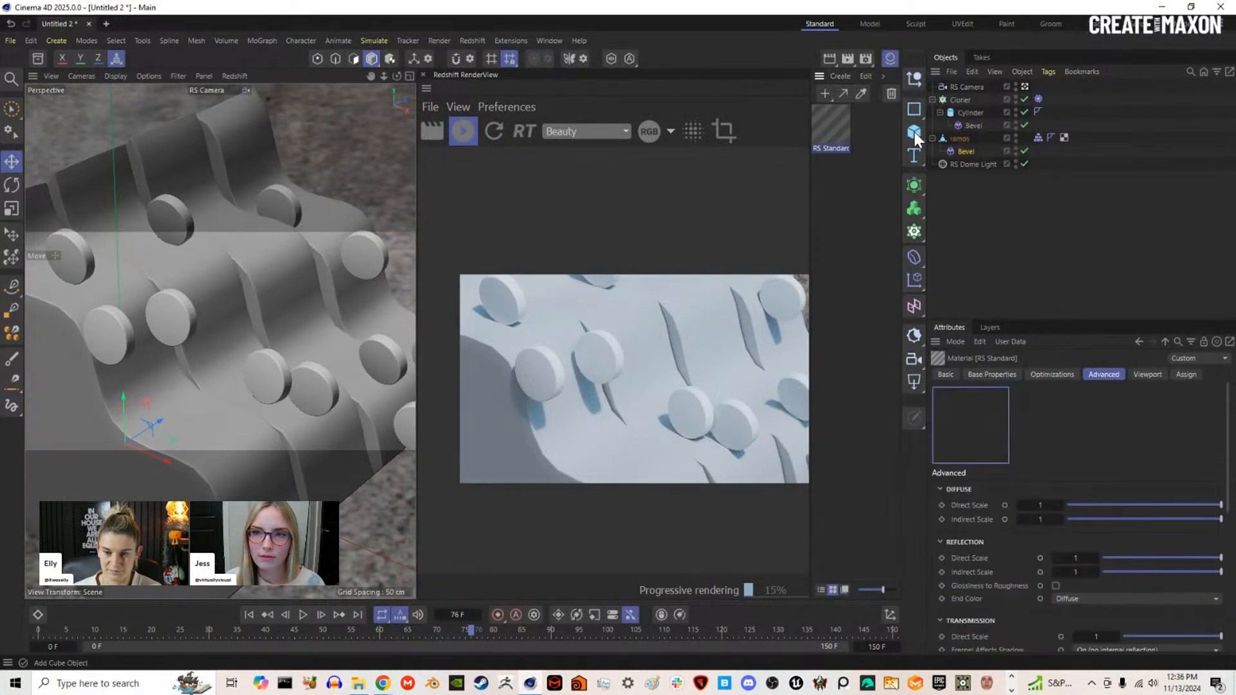
double_click(829, 149)
key("Return")
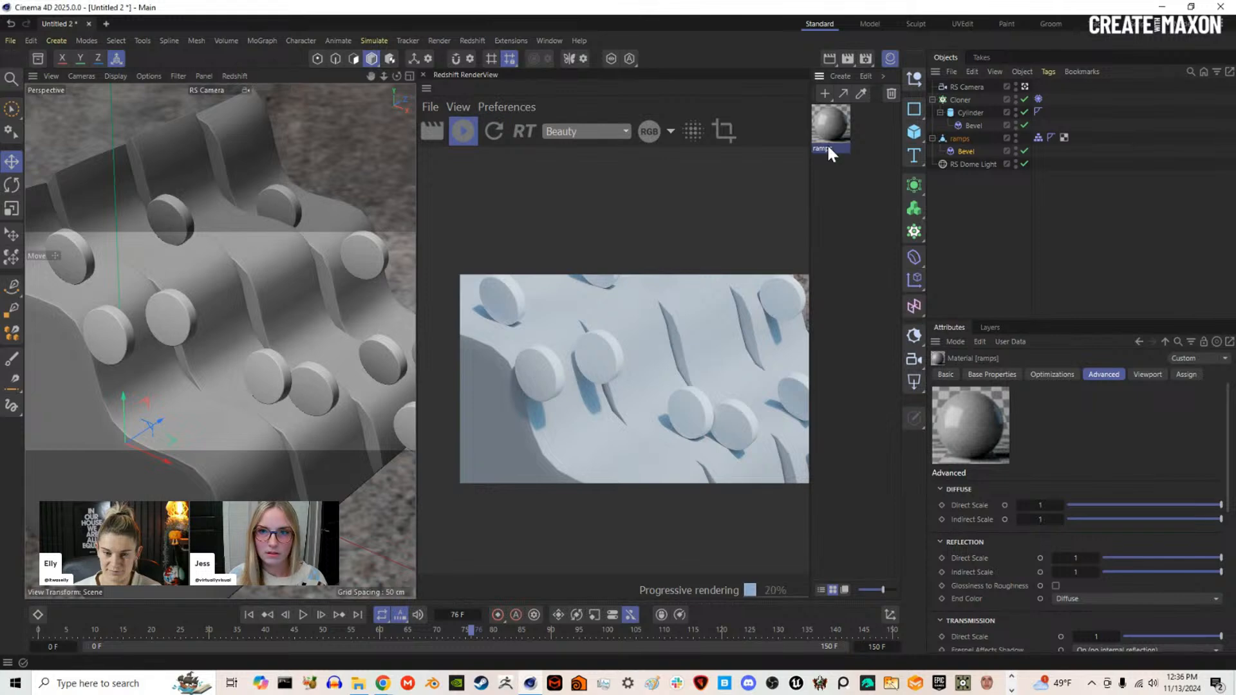
Step: Duplicate the ramps material and rename the copy cylinders
left_click_drag(831, 129, 859, 130, "ctrl")
double_click(824, 148)
type("c")
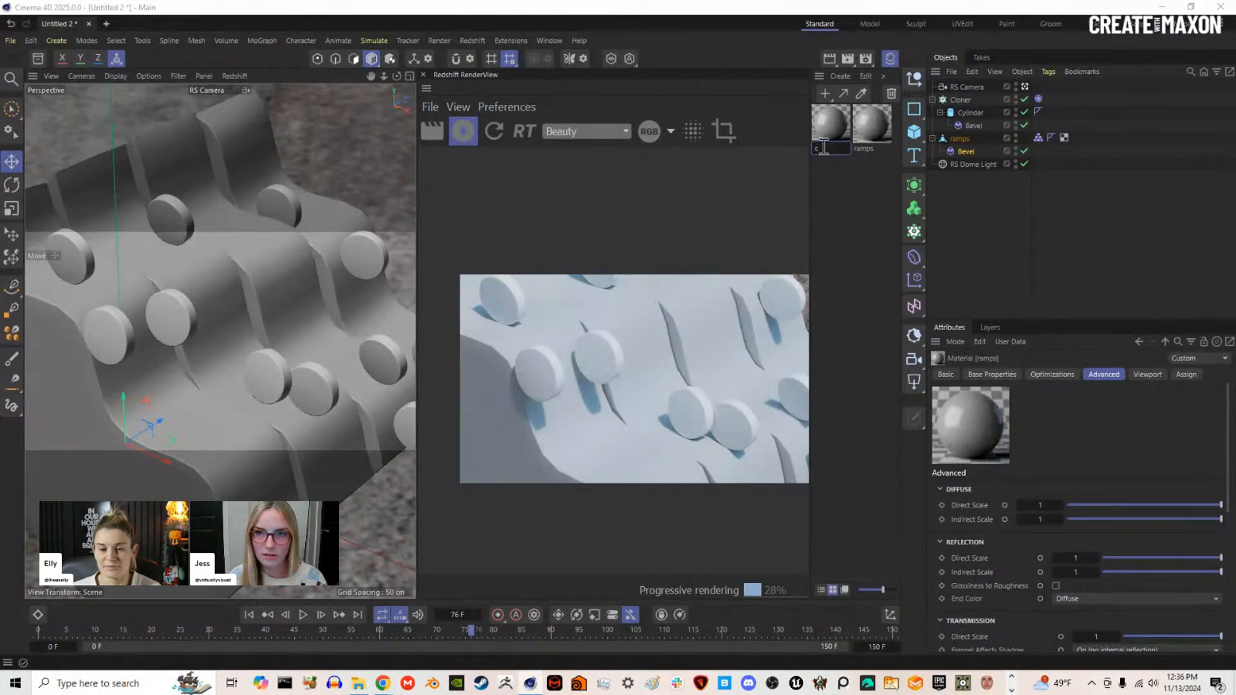
type("ylinders")
key("Return")
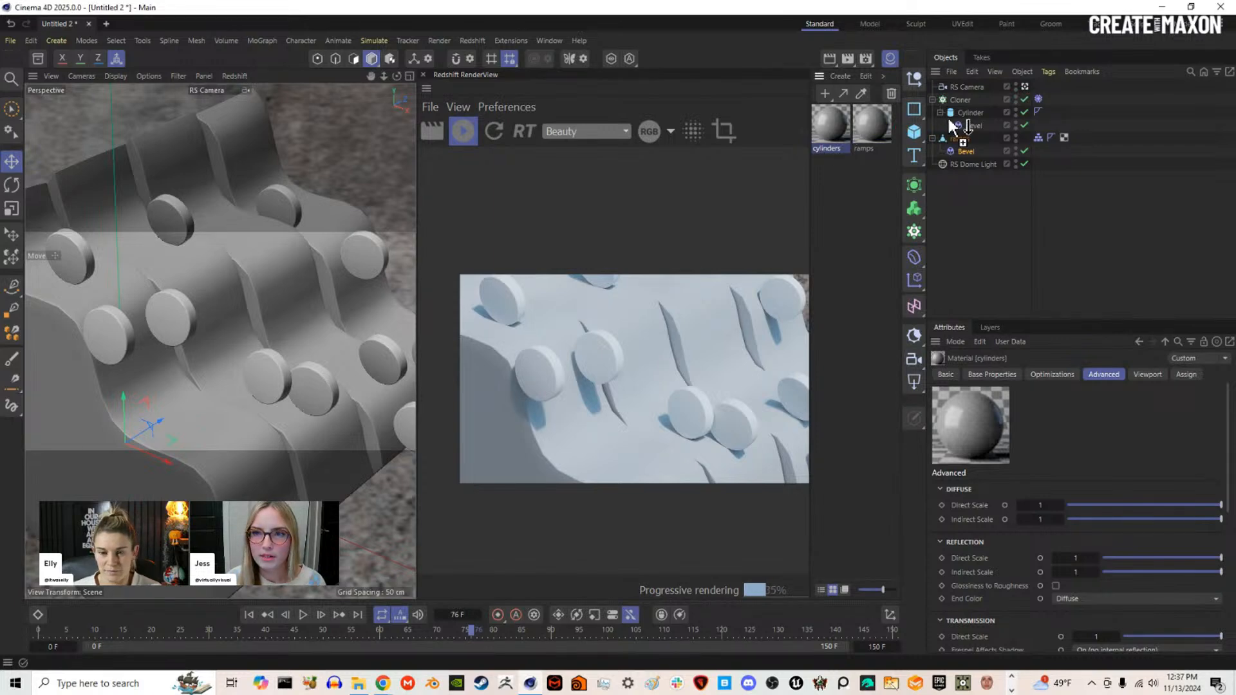
Step: Assign the cylinders material to the Cloner and the ramps material to the ramps object
left_click_drag(961, 144, 959, 97)
left_click(876, 132)
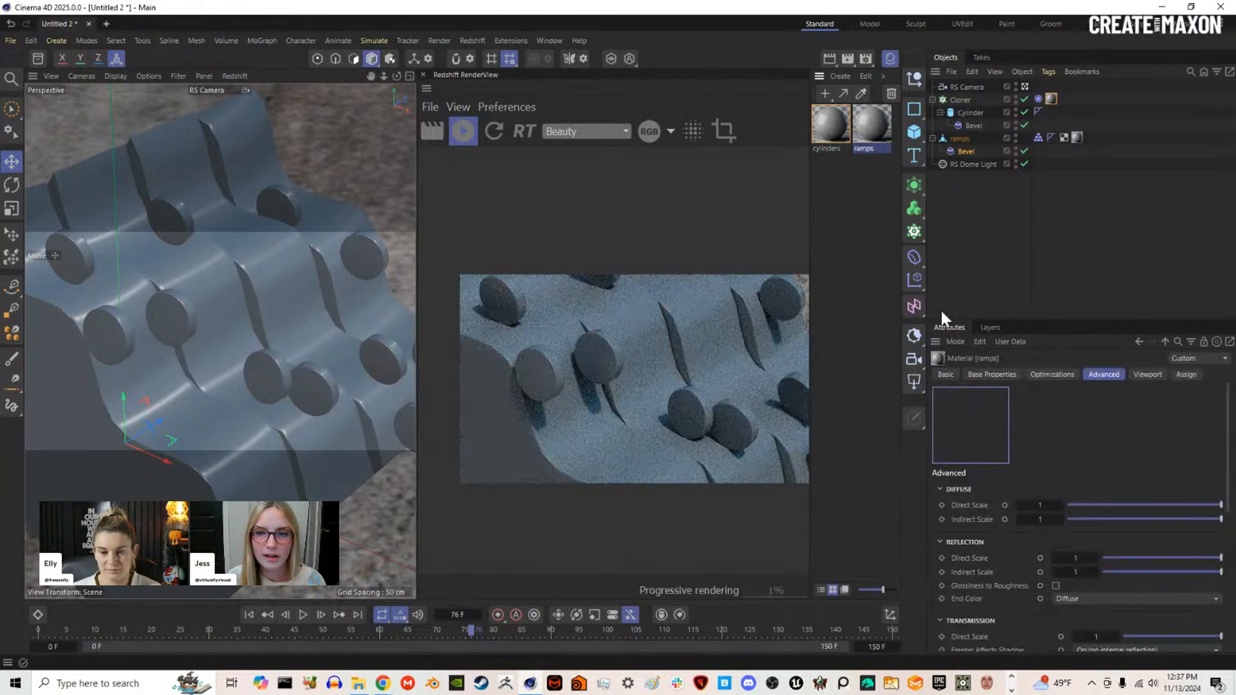
Step: Set the ramps material's base color to a pale peach
double_click(870, 134)
left_click(869, 134)
left_click(1002, 376)
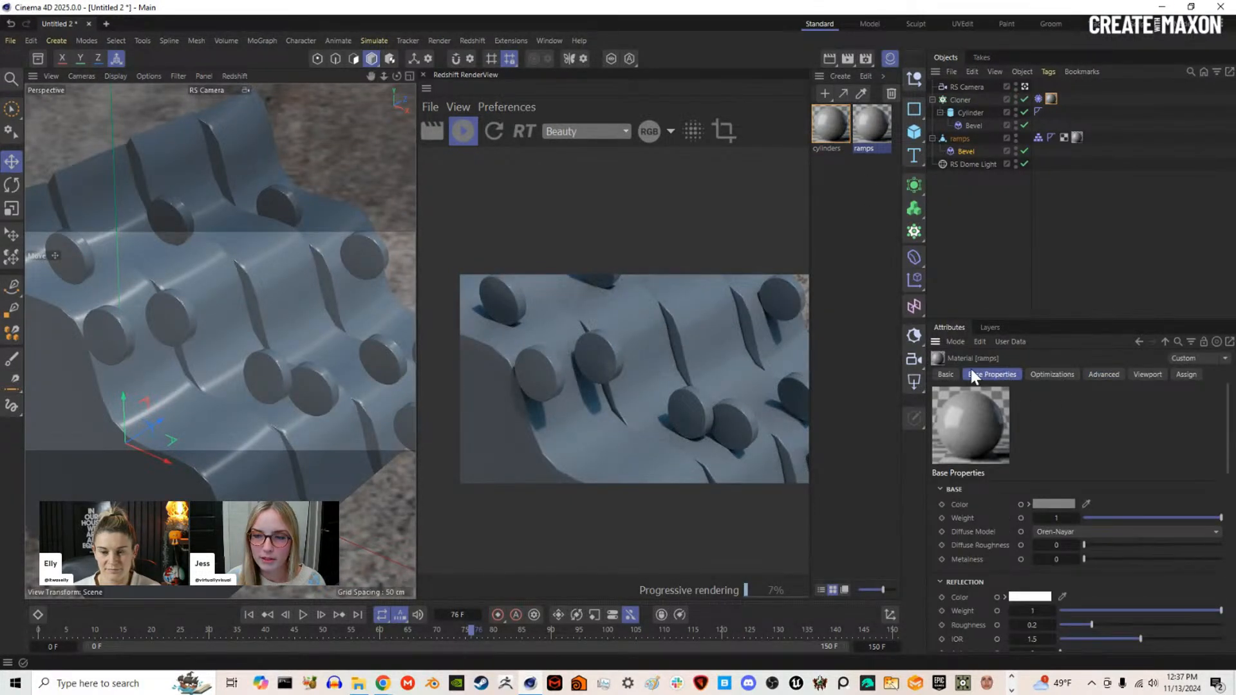
left_click(1069, 505)
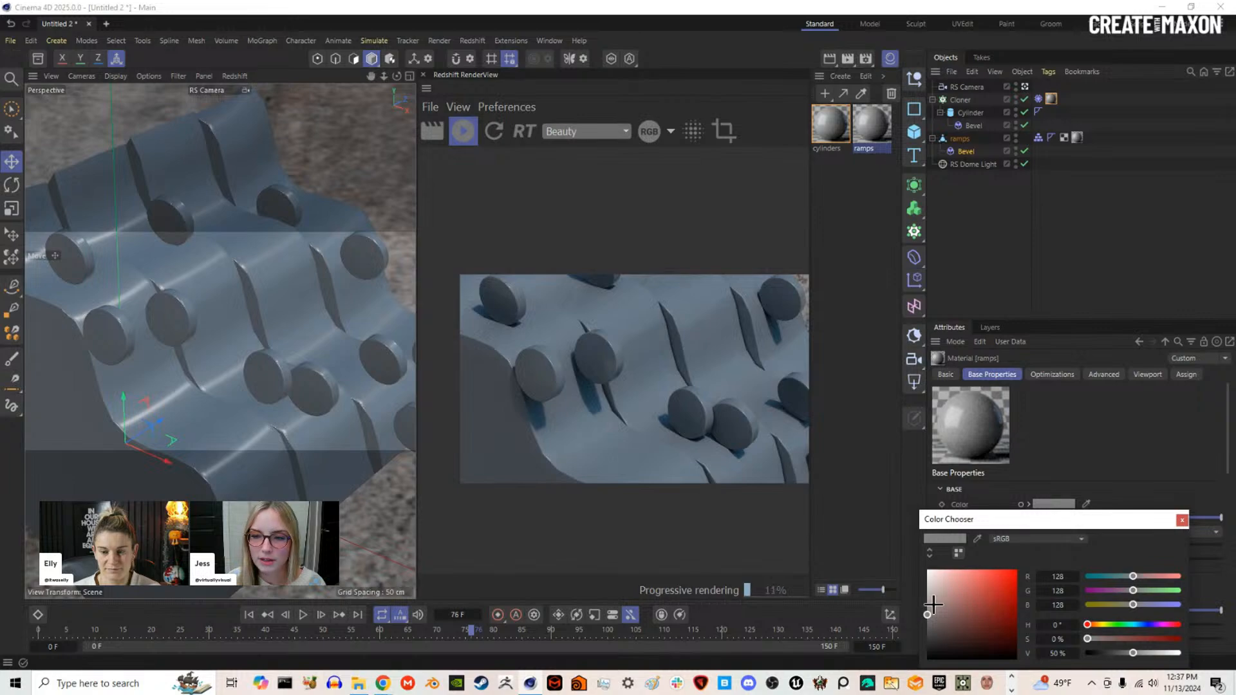
left_click_drag(927, 614, 945, 570)
left_click_drag(1160, 606, 1157, 606)
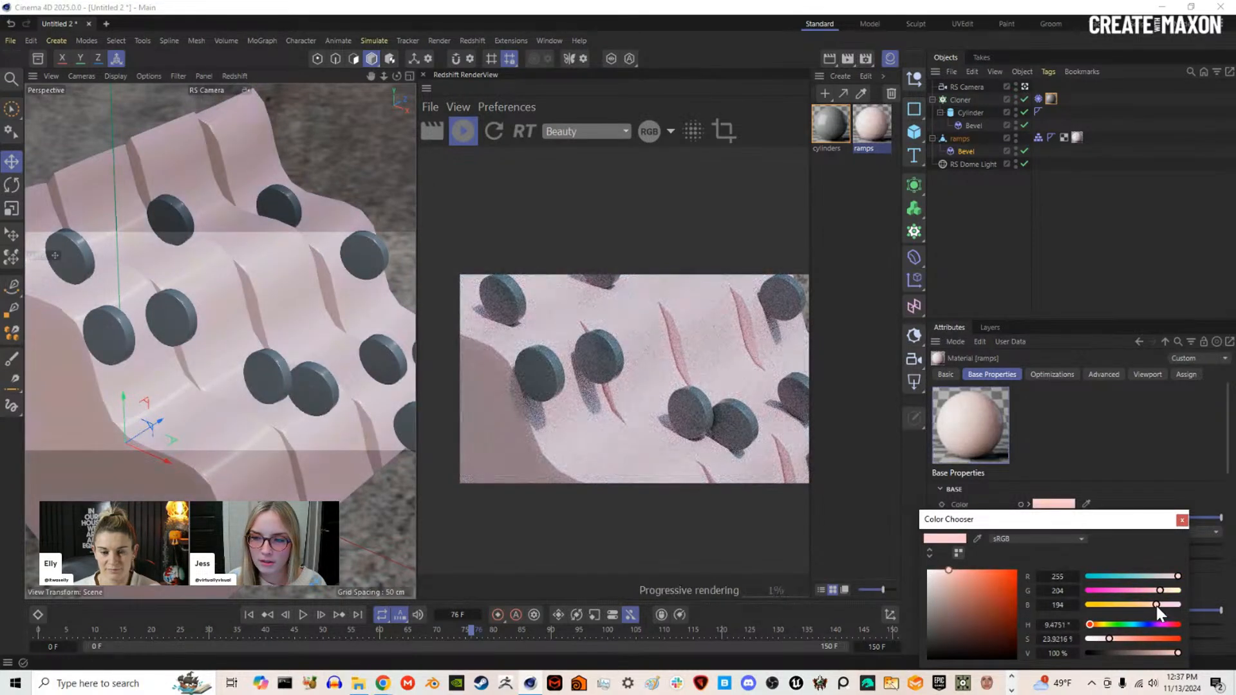
left_click(1182, 520)
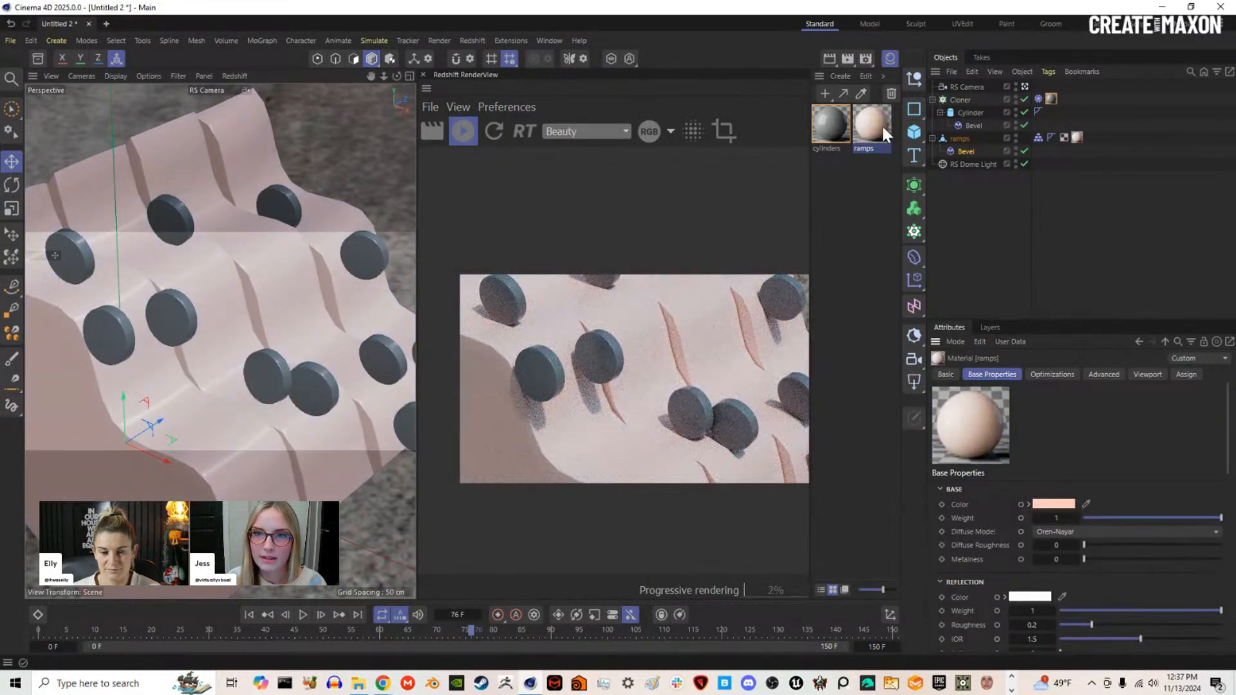
Step: Open the cylinders material in the Node Editor and arrange the window so its nodes and the render are both visible
double_click(825, 129)
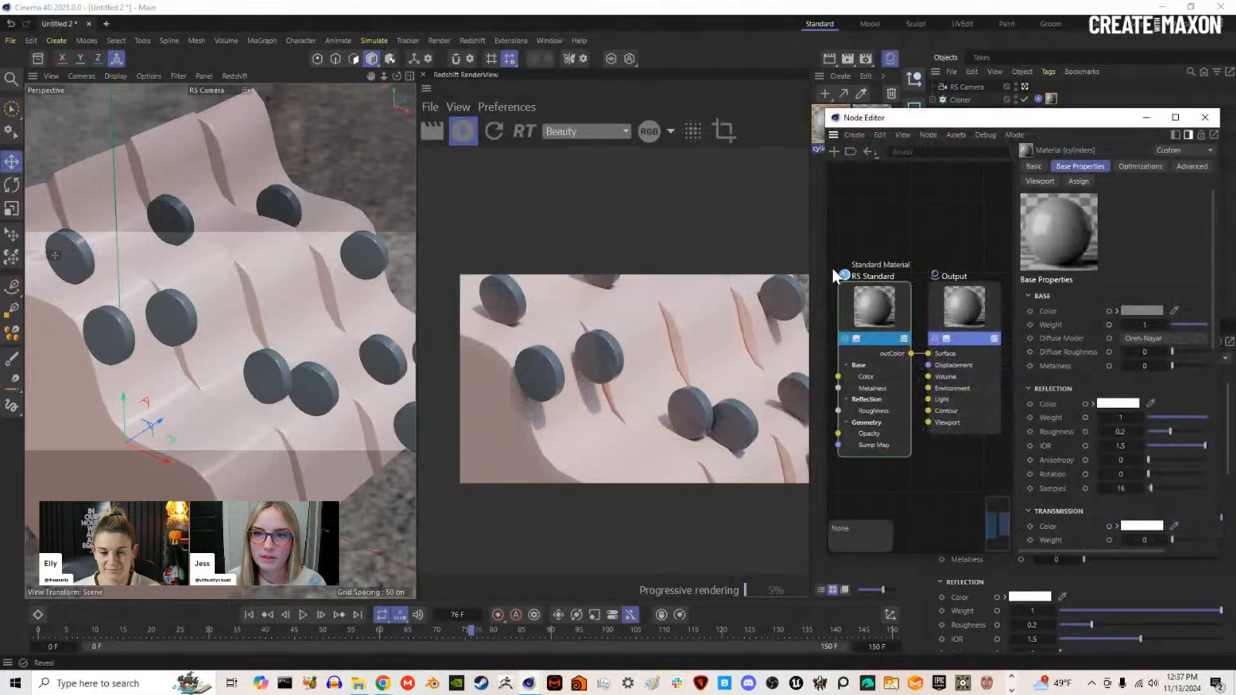
left_click_drag(826, 254, 704, 252)
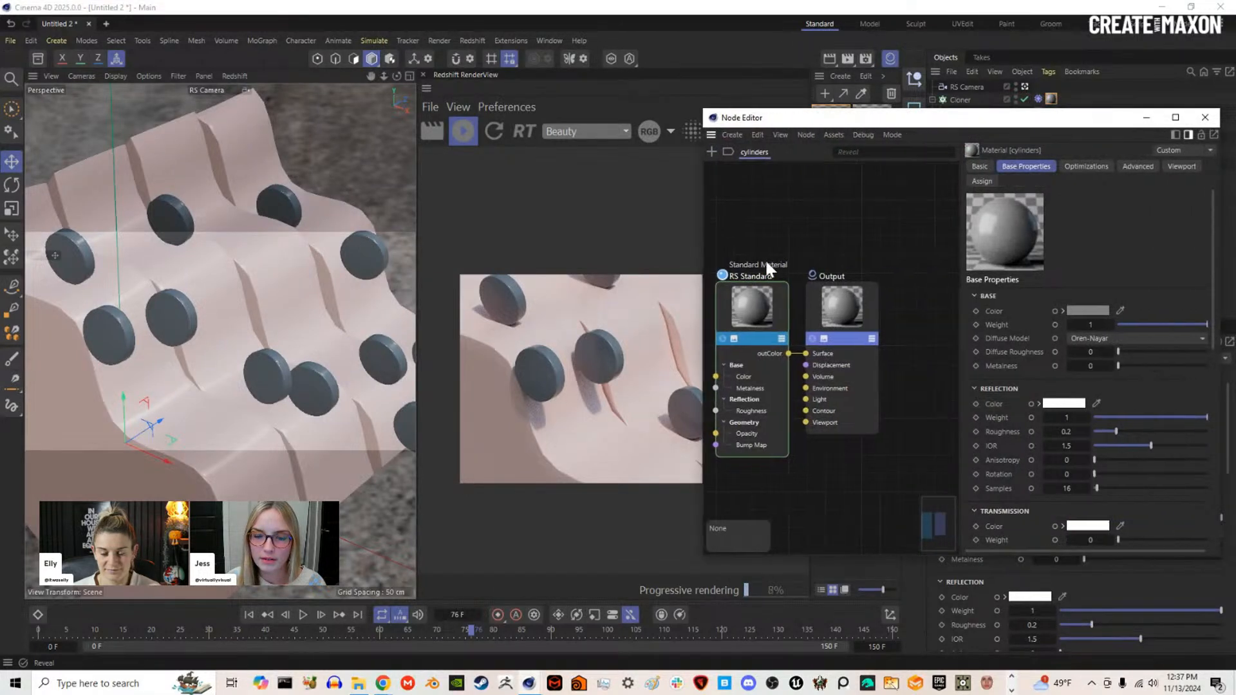
left_click_drag(1106, 126, 408, 103)
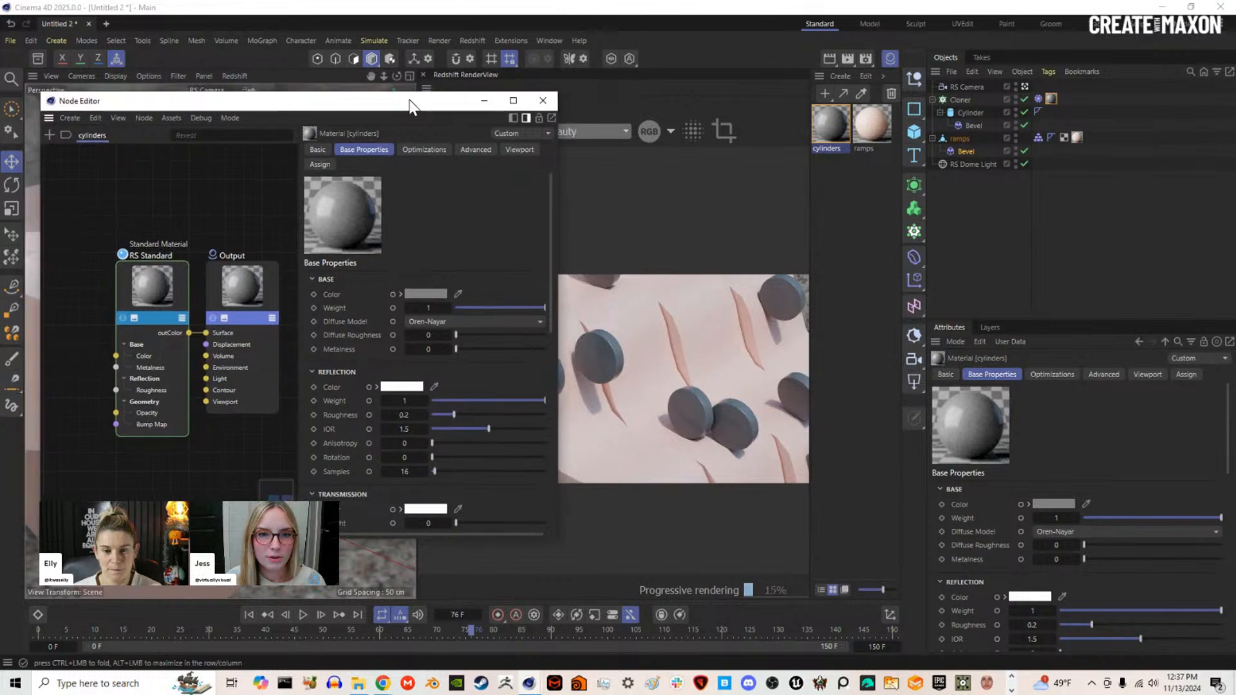
left_click_drag(561, 230, 522, 232)
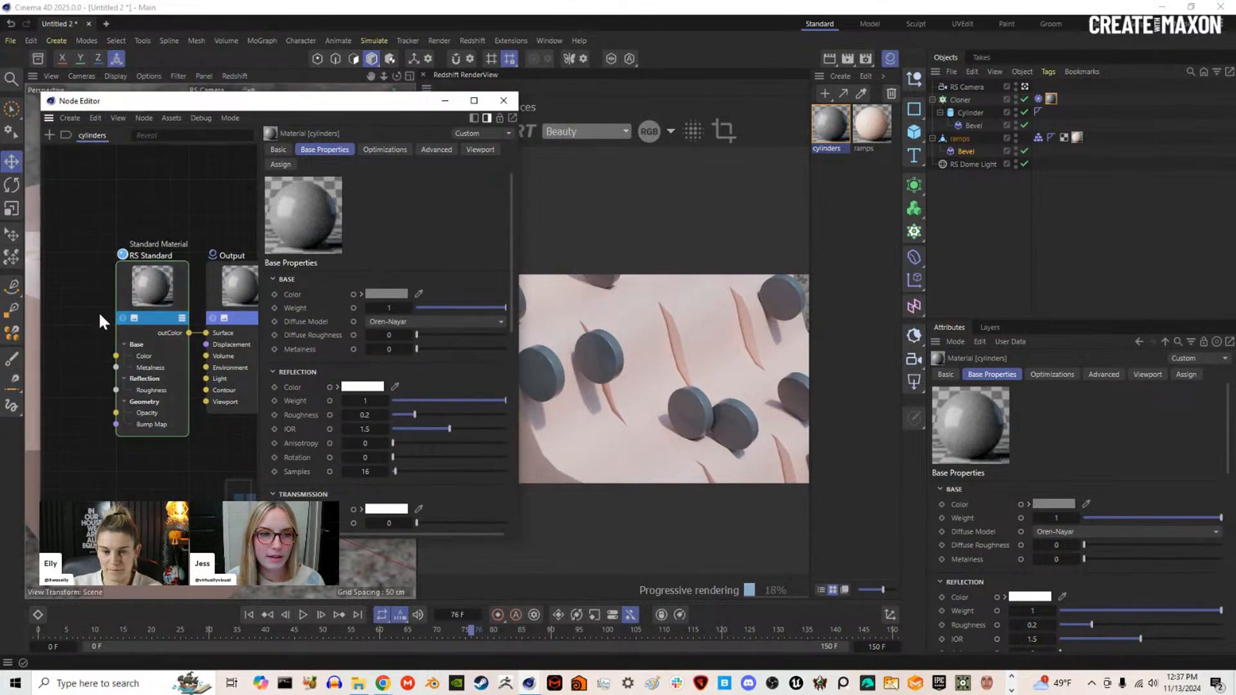
left_click_drag(39, 314, 6, 313)
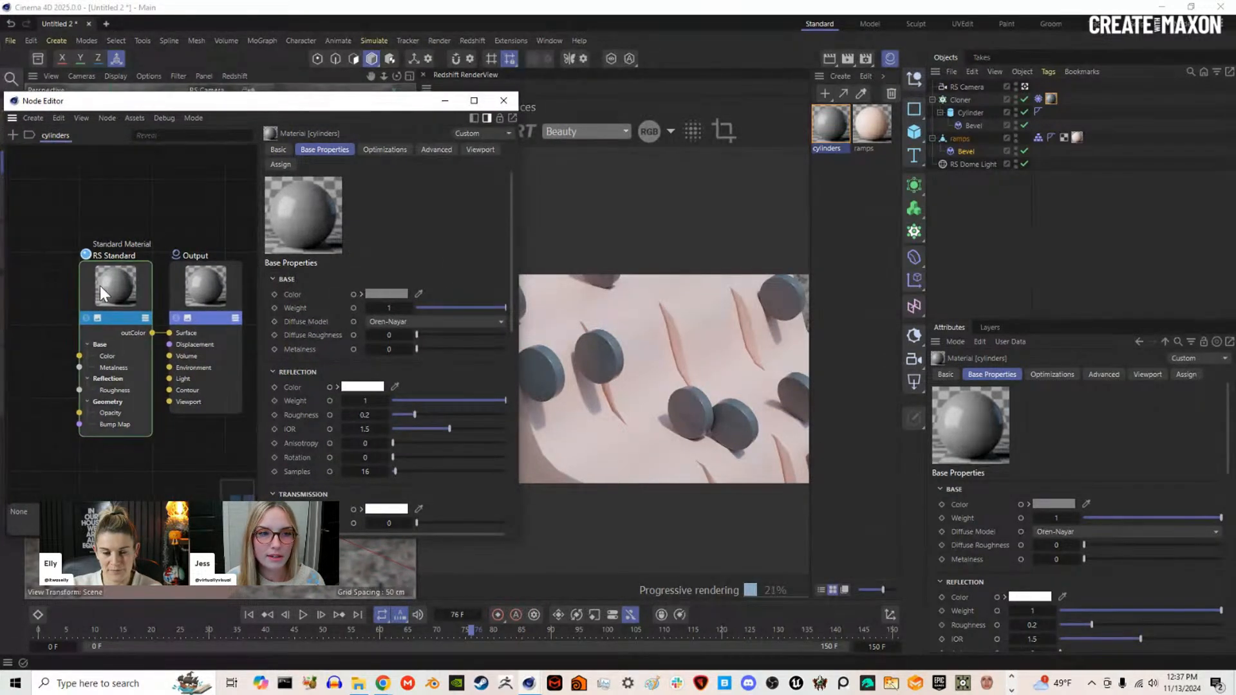
left_click_drag(519, 255, 530, 254)
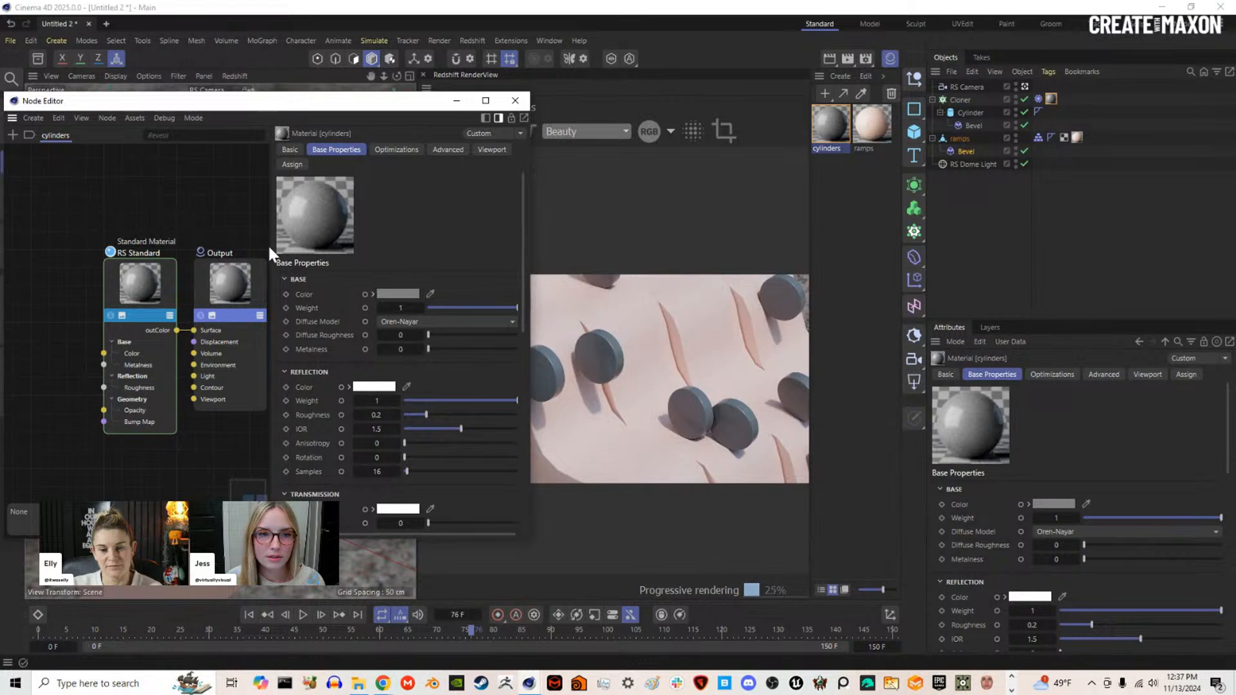
left_click_drag(273, 245, 325, 246)
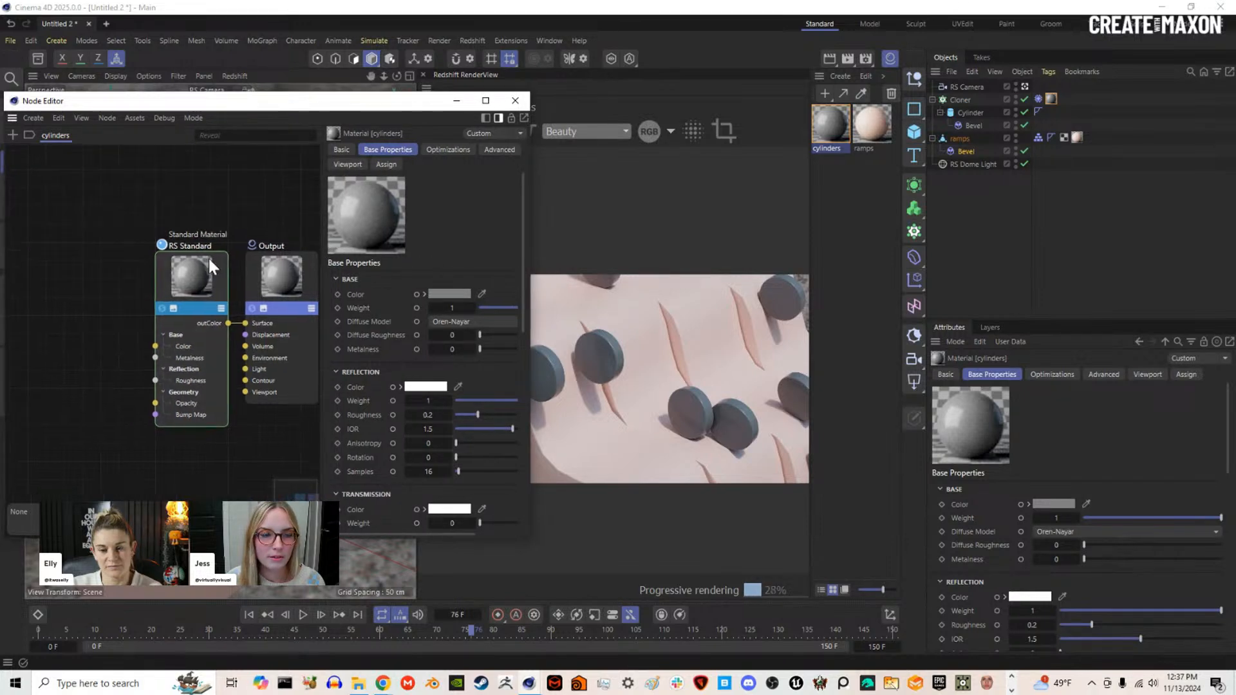
Step: Add a Color User Data node, set its attribute to the RSGeomIDColor object preset, and solo the node in the render
key("Tab")
type("user")
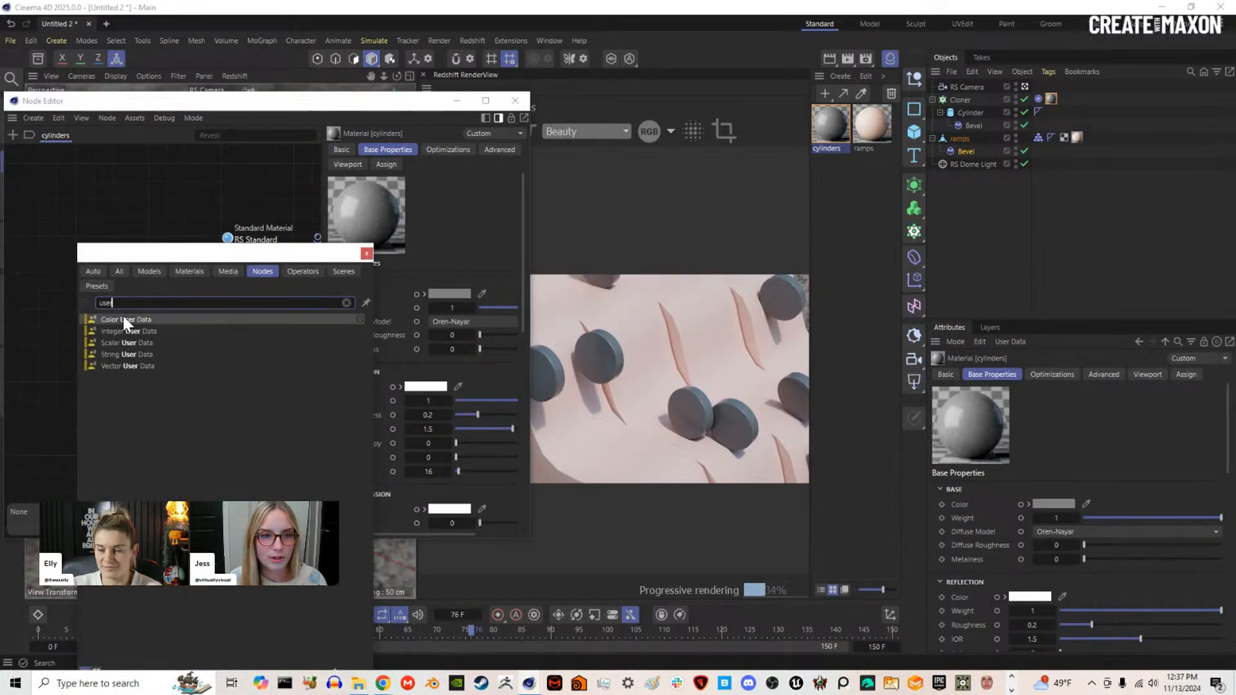
left_click(122, 319)
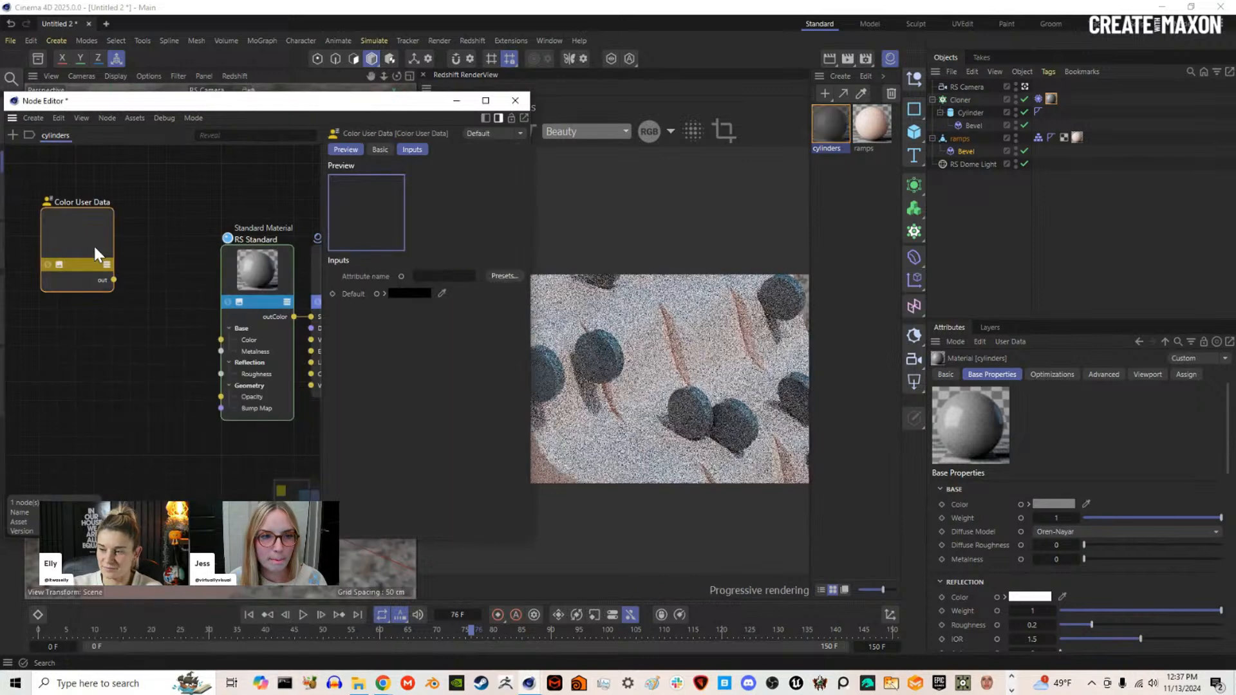
left_click(502, 275)
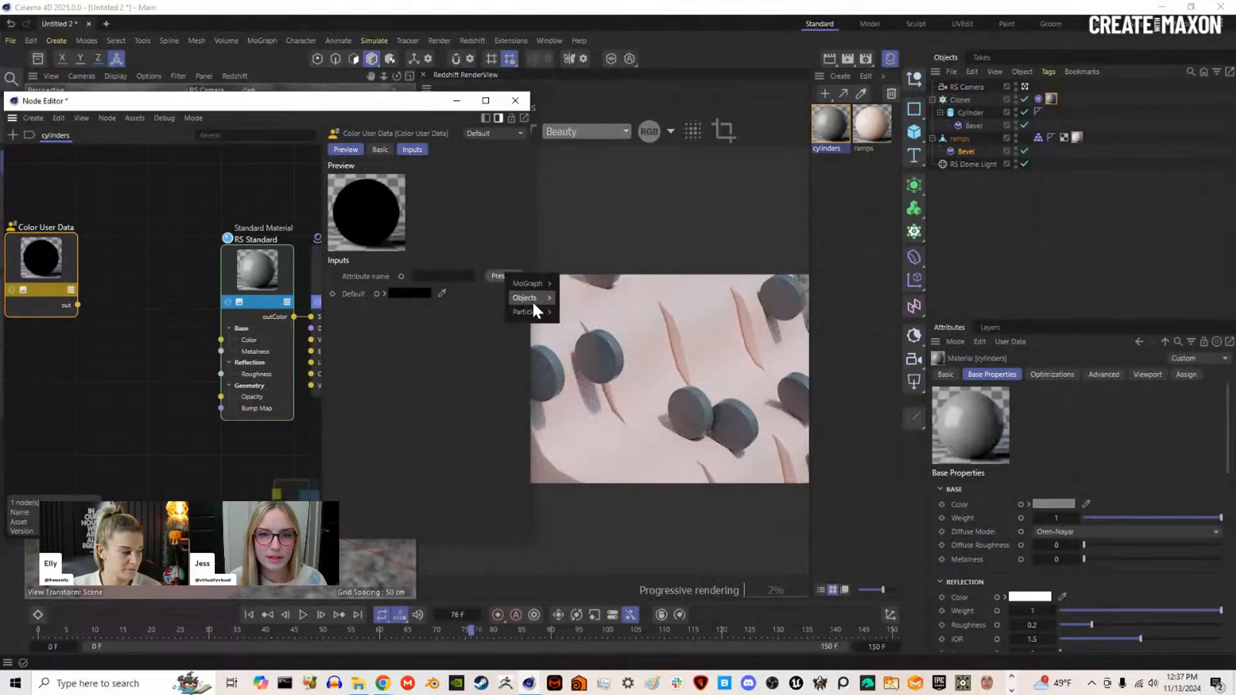
mouse_move(528, 299)
left_click(620, 344)
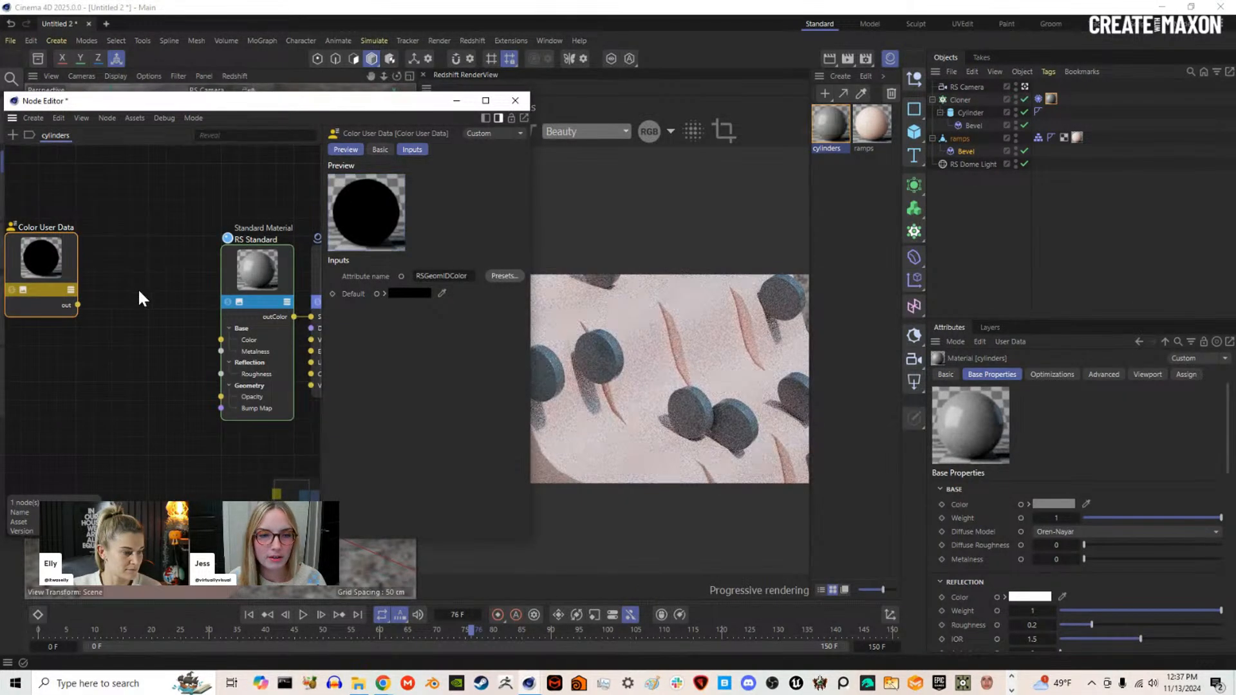
left_click(11, 290)
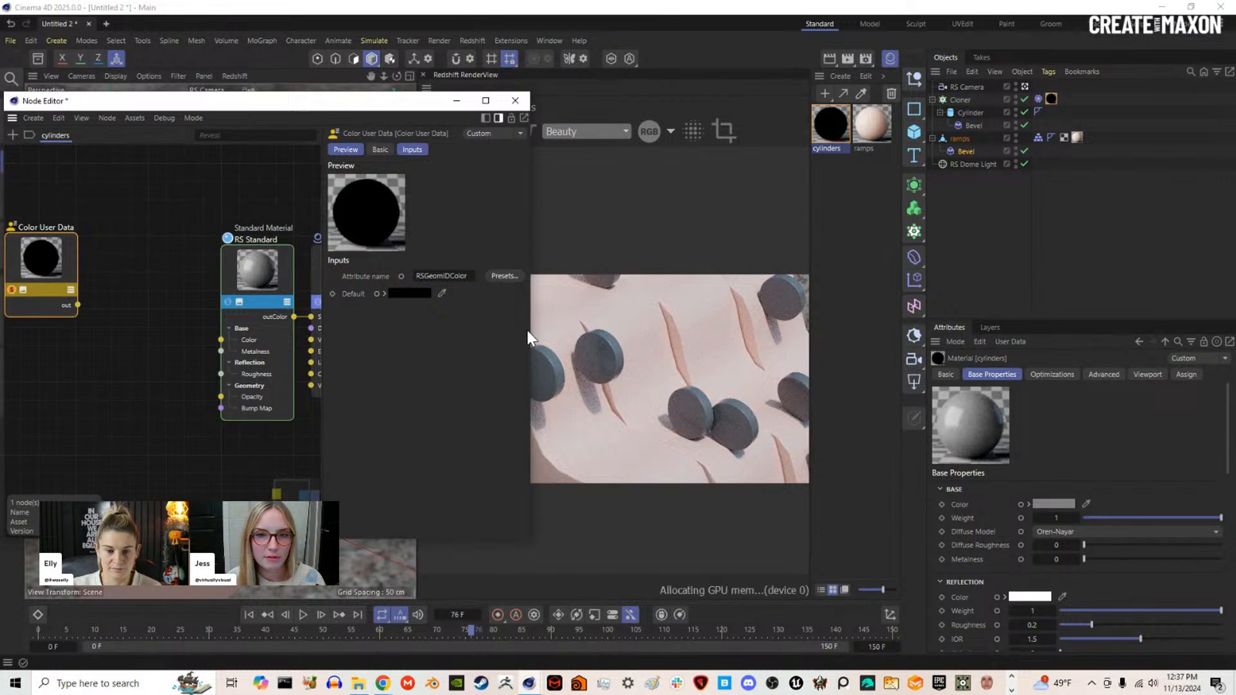
mouse_move(529, 329)
left_mouse_down()
mouse_move(411, 326)
mouse_move(535, 325)
left_mouse_up()
Step: Add a Ramp node and connect the Color User Data output to its Alt Input
double_click(148, 272)
type("ramp")
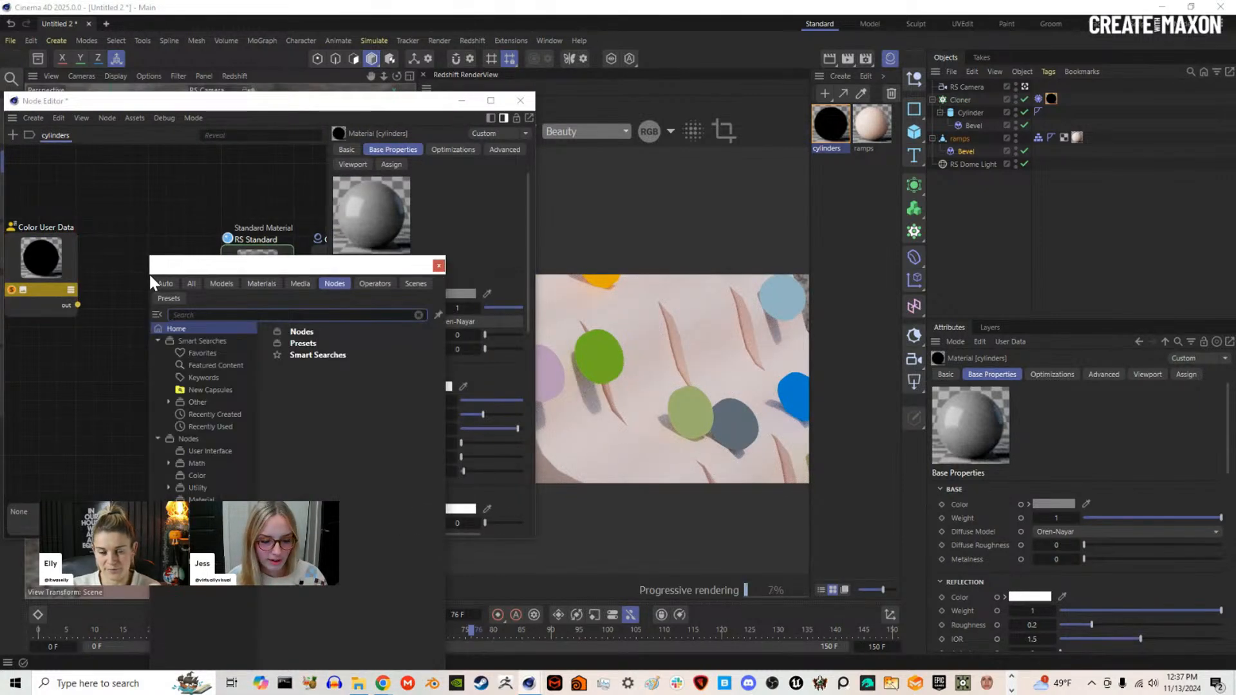
left_click(177, 331)
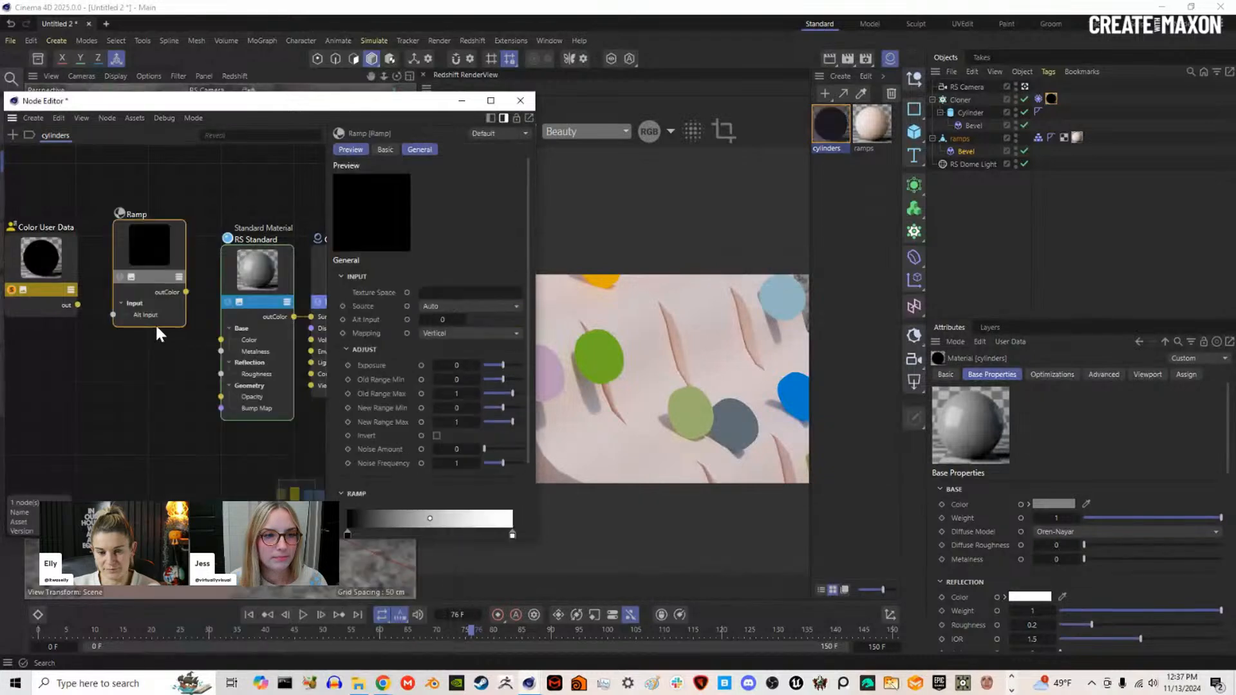
left_click_drag(95, 314, 90, 315)
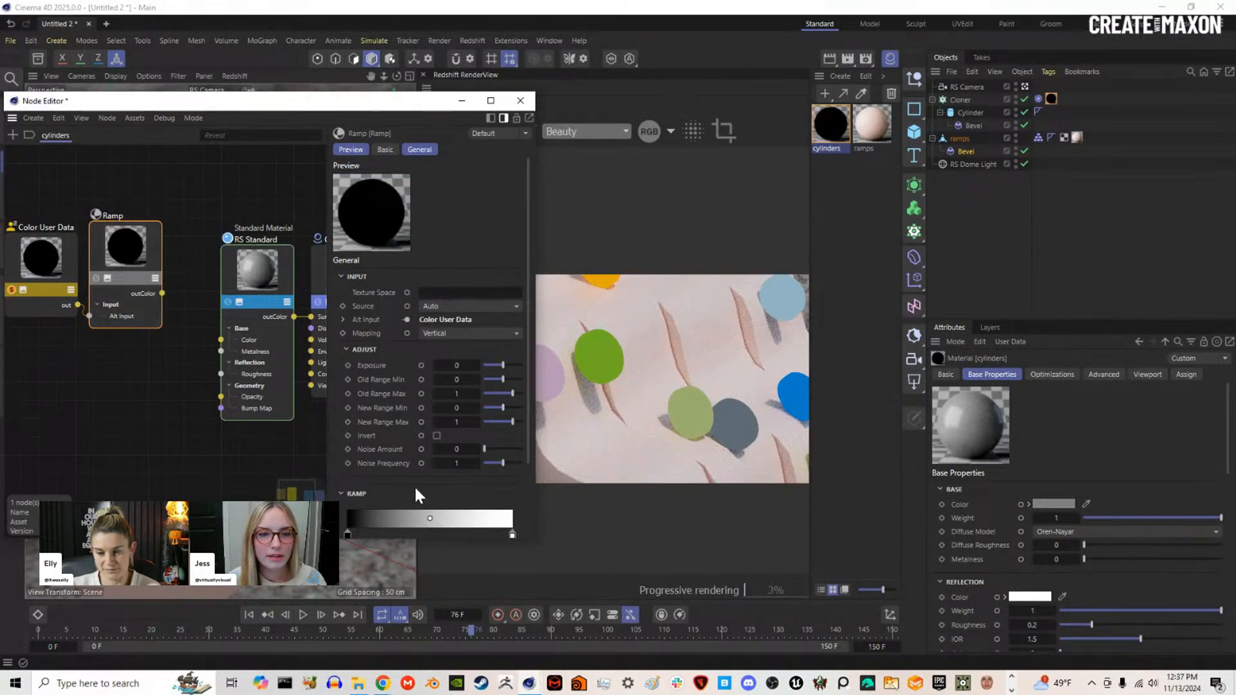
Step: Load the Black Violet Orange gradient preset into the Ramp node
scroll(430, 515, "down", 3)
left_click(376, 517)
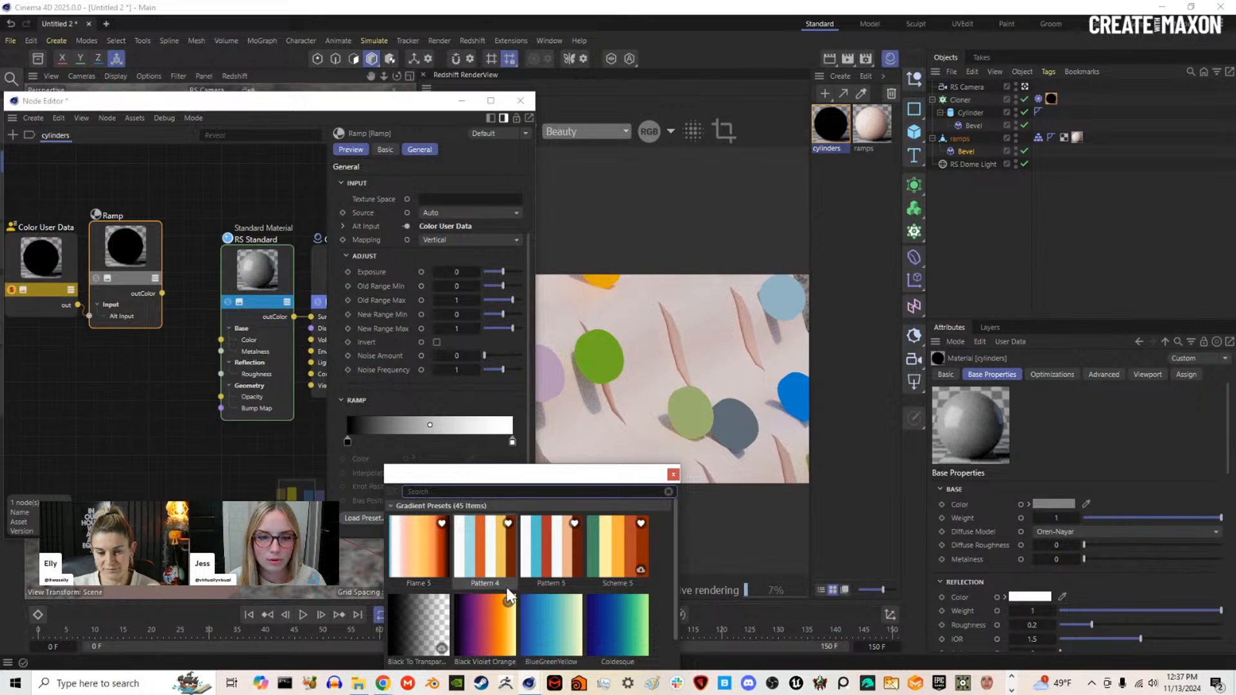
left_click_drag(582, 473, 588, 348)
left_click(490, 504)
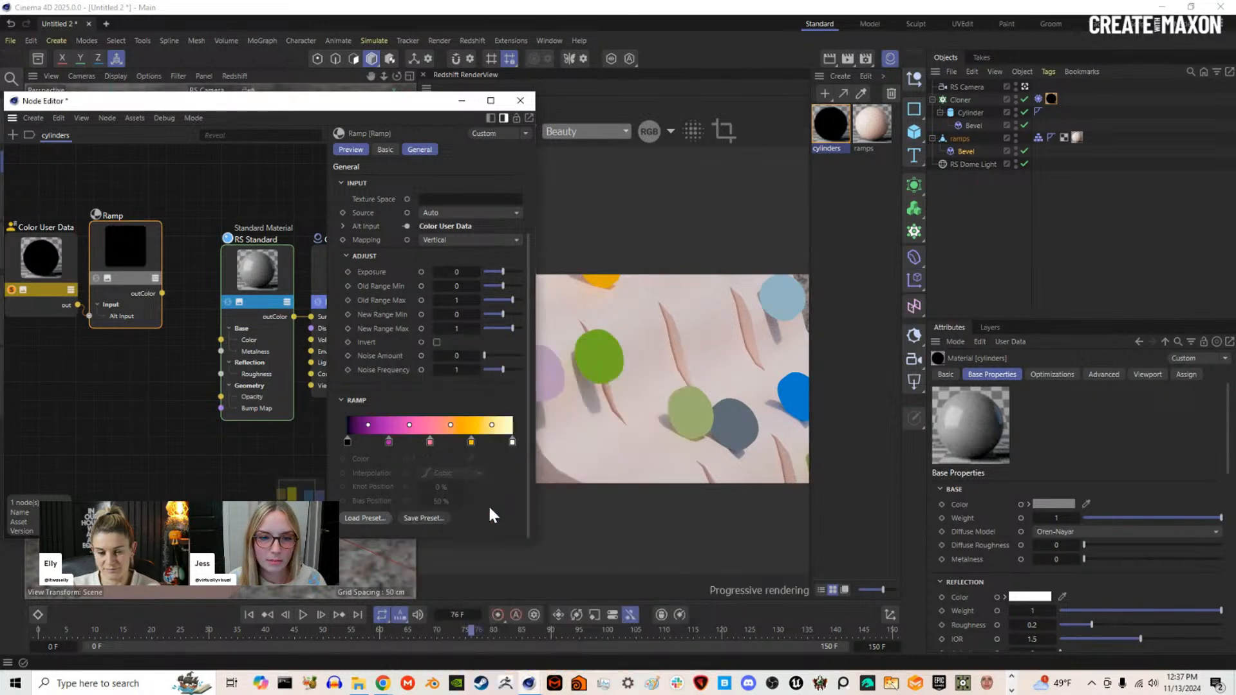
Step: Delete the gradient's dark first knot, move the magenta knot to the start, and respace the pink and orange knots
left_click(347, 442)
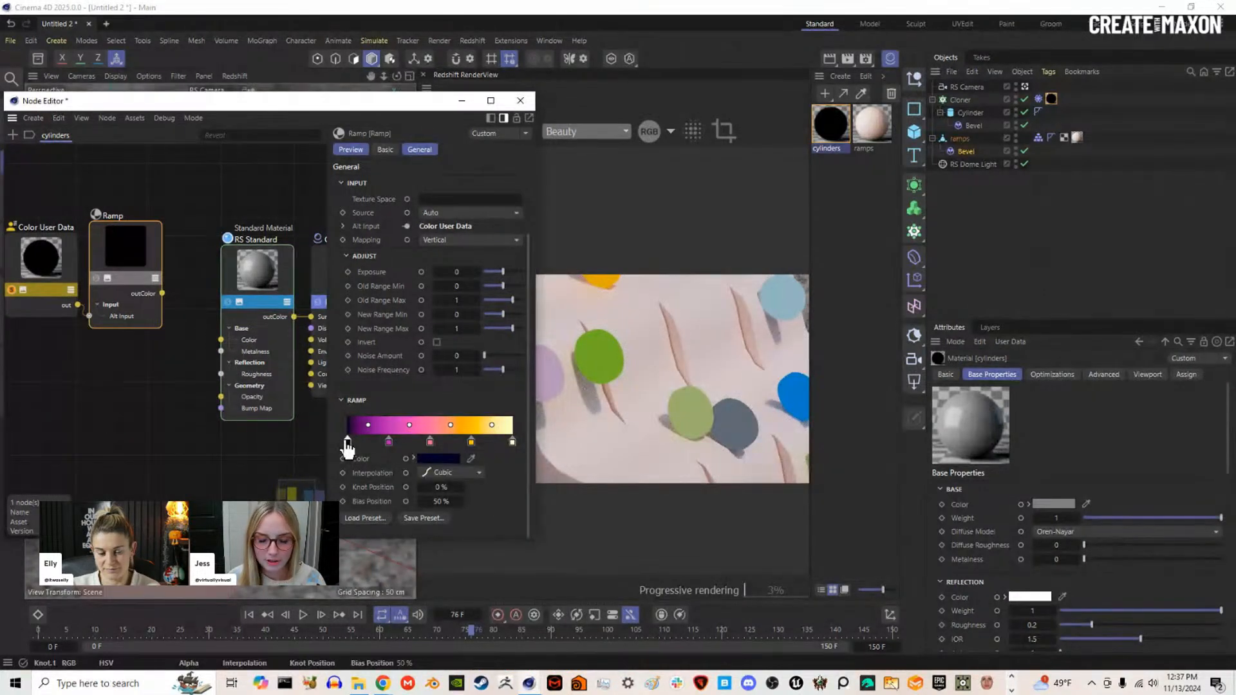
key("Delete")
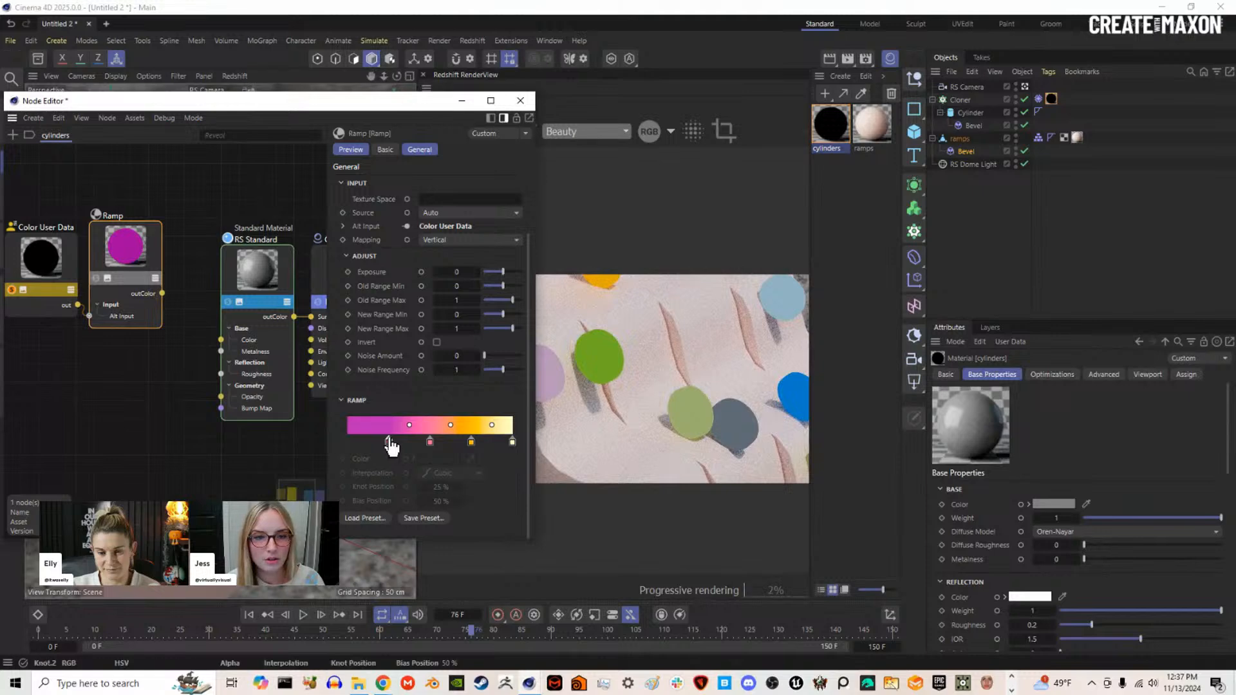
left_click_drag(388, 443, 347, 443)
left_click(430, 442)
left_click_drag(430, 442, 463, 441)
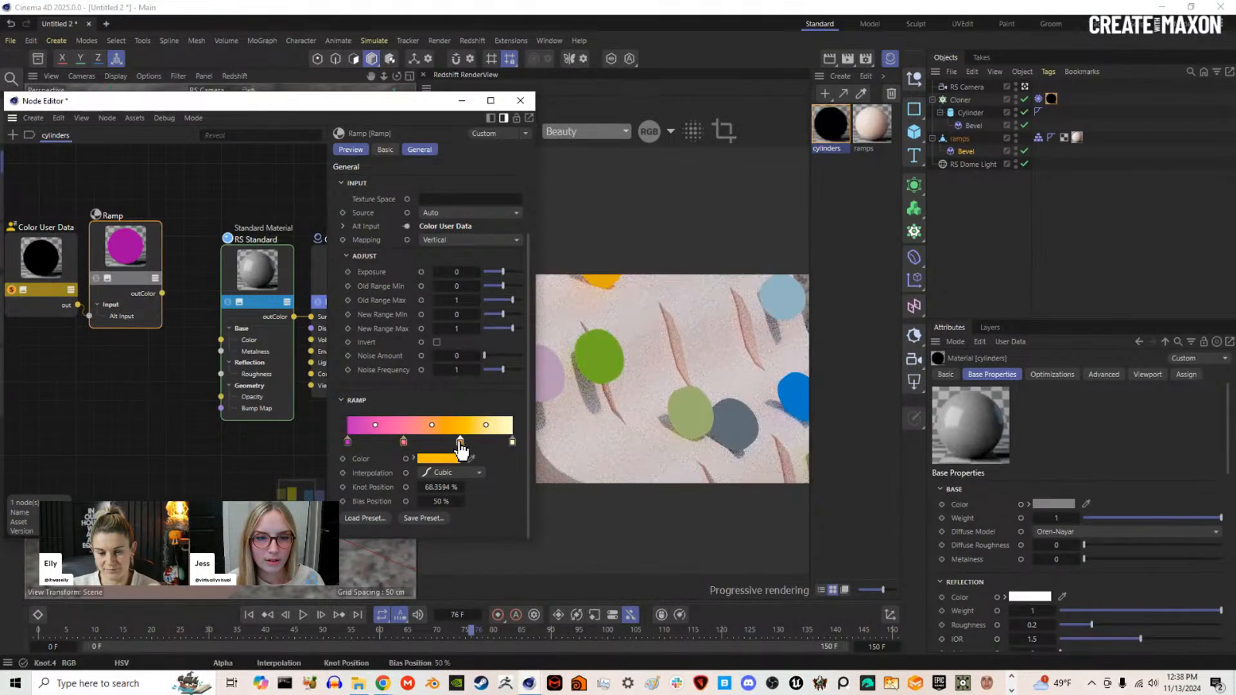
Step: Insert a Color Correct node after the Ramp and connect its output to the RS Standard transmission color
left_click_drag(124, 187, 69, 246)
double_click(143, 246)
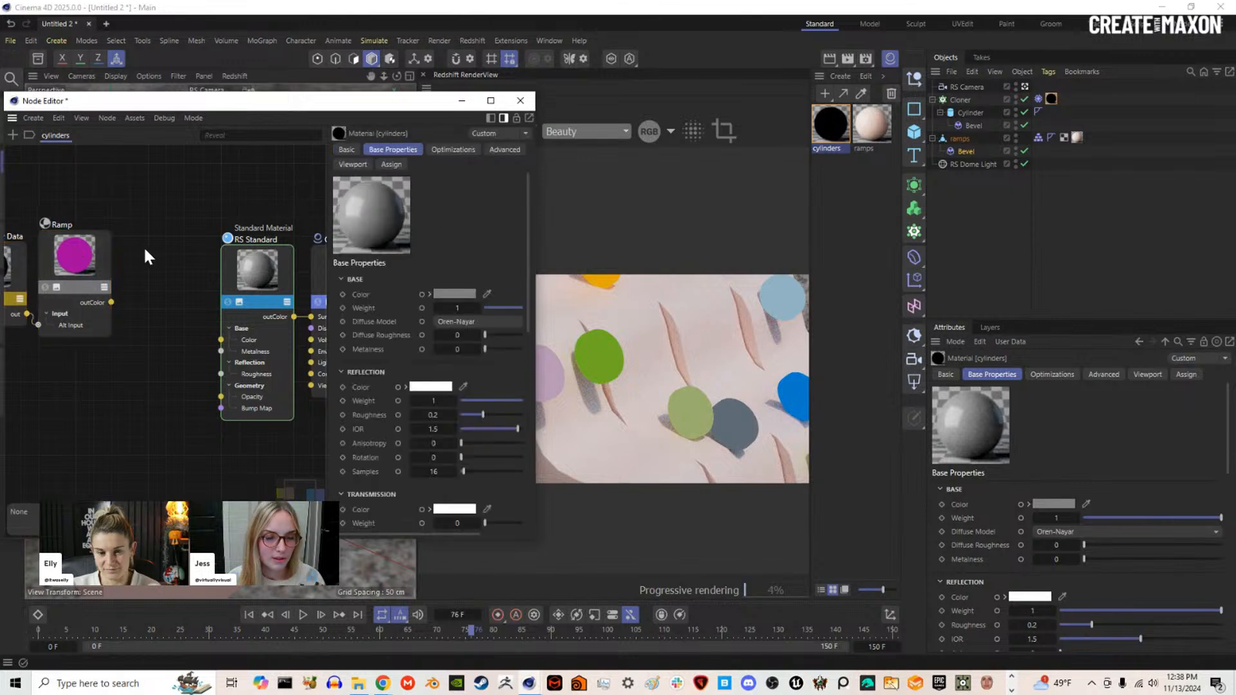
type("cor")
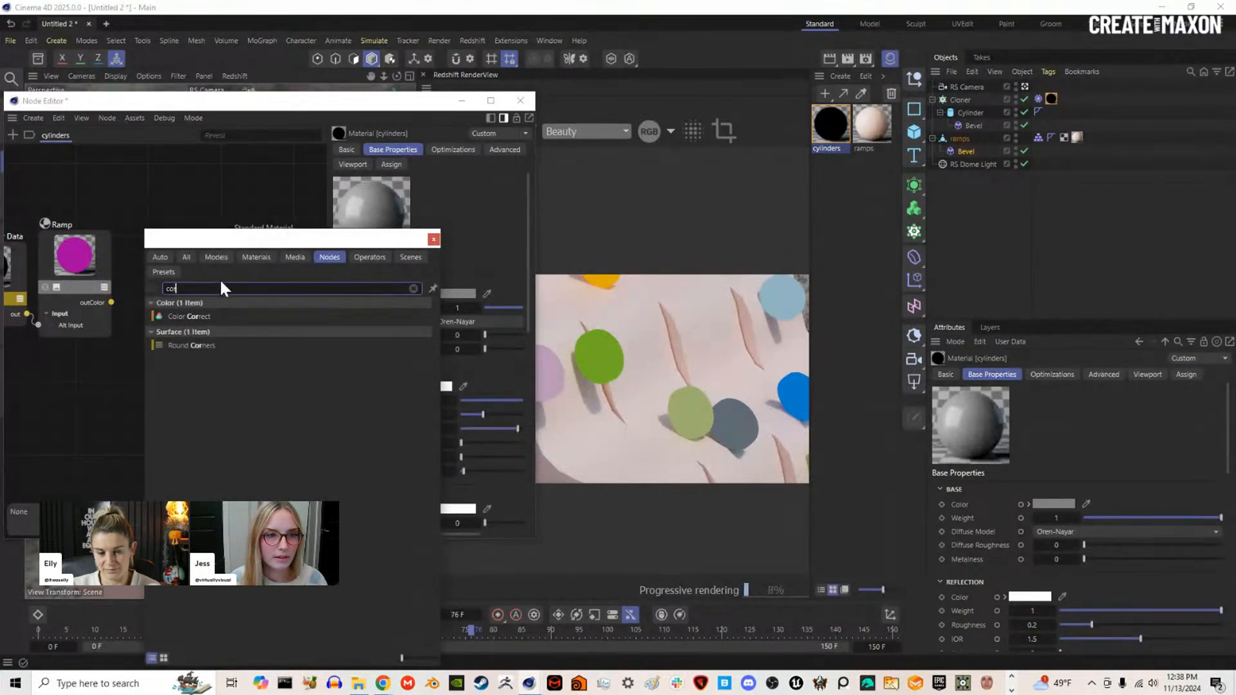
left_click(219, 317)
left_click_drag(111, 302, 187, 307)
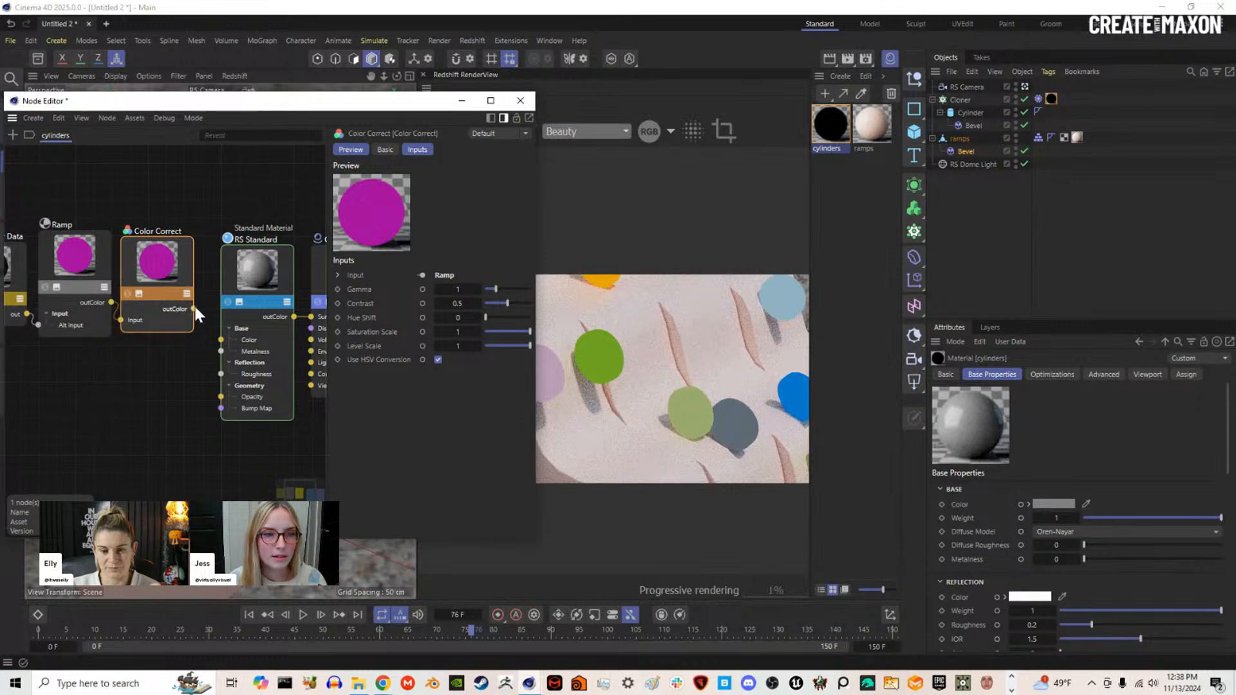
left_click_drag(250, 258, 251, 261)
mouse_move(342, 311)
left_click(424, 326)
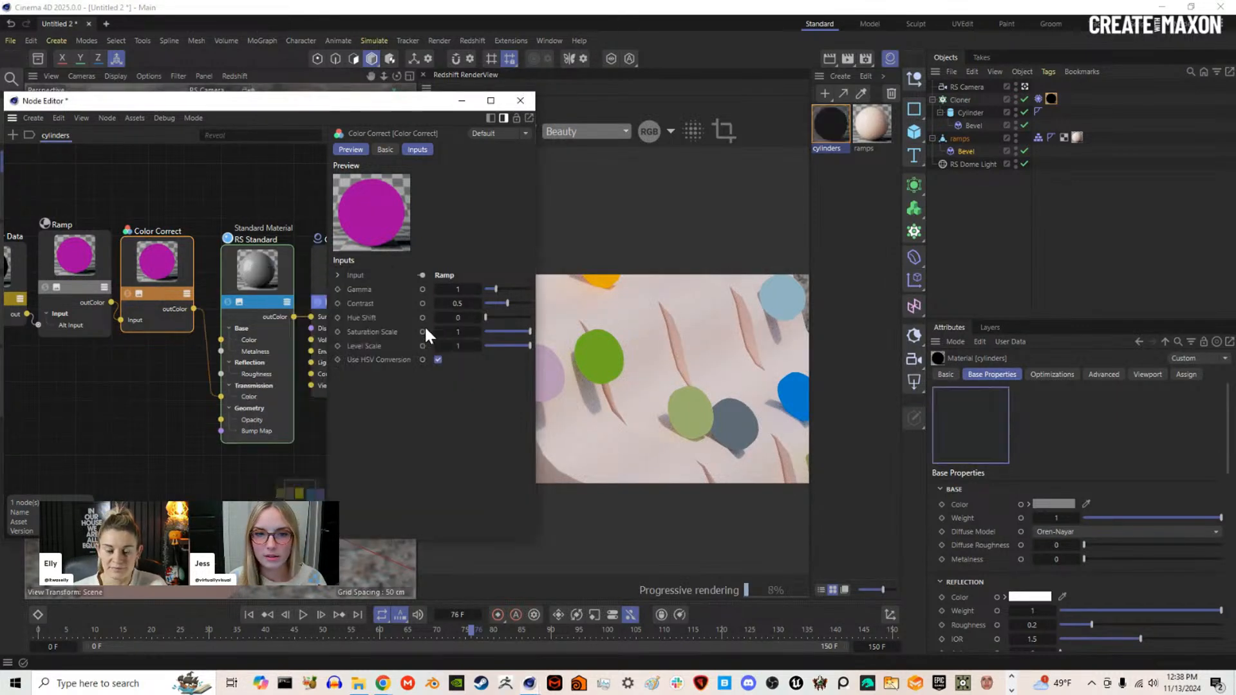
Step: Set the RS Standard transmission weight to 1 and turn off the solo on the Color User Data node
left_click(272, 268)
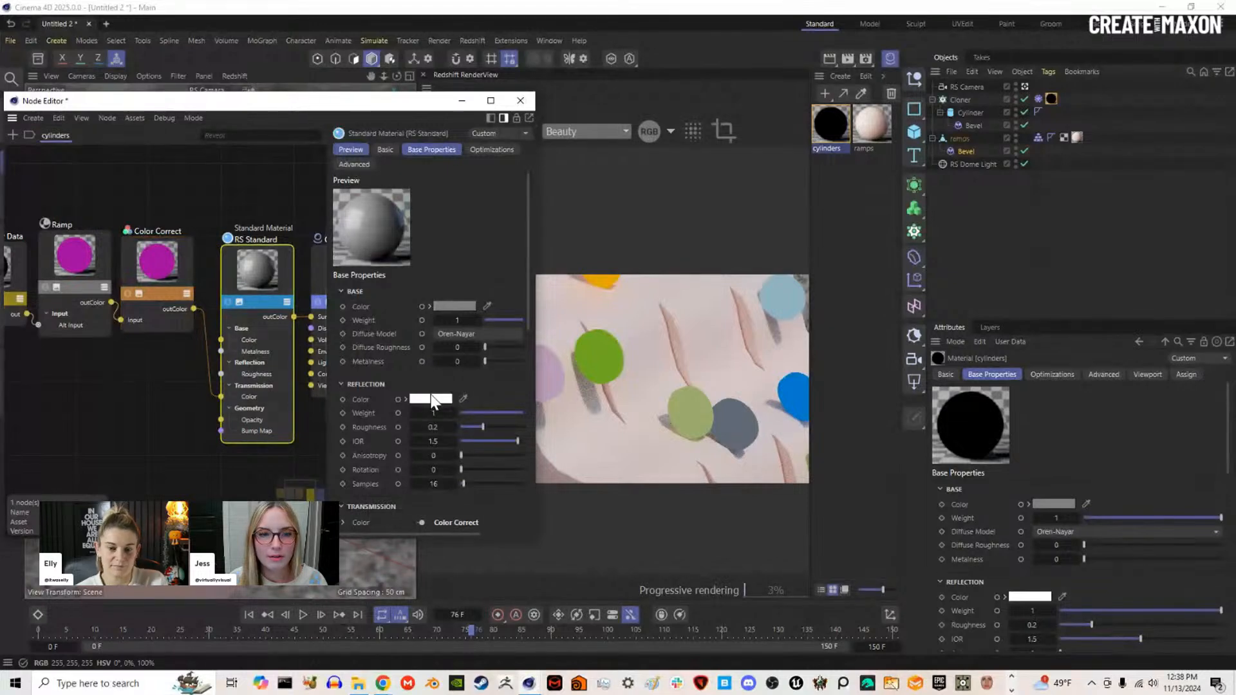
scroll(403, 509, "down", 3)
left_click_drag(539, 384, 877, 421)
middle_click_drag(100, 276, 101, 302)
left_click(80, 292)
left_click_drag(584, 301, 489, 300)
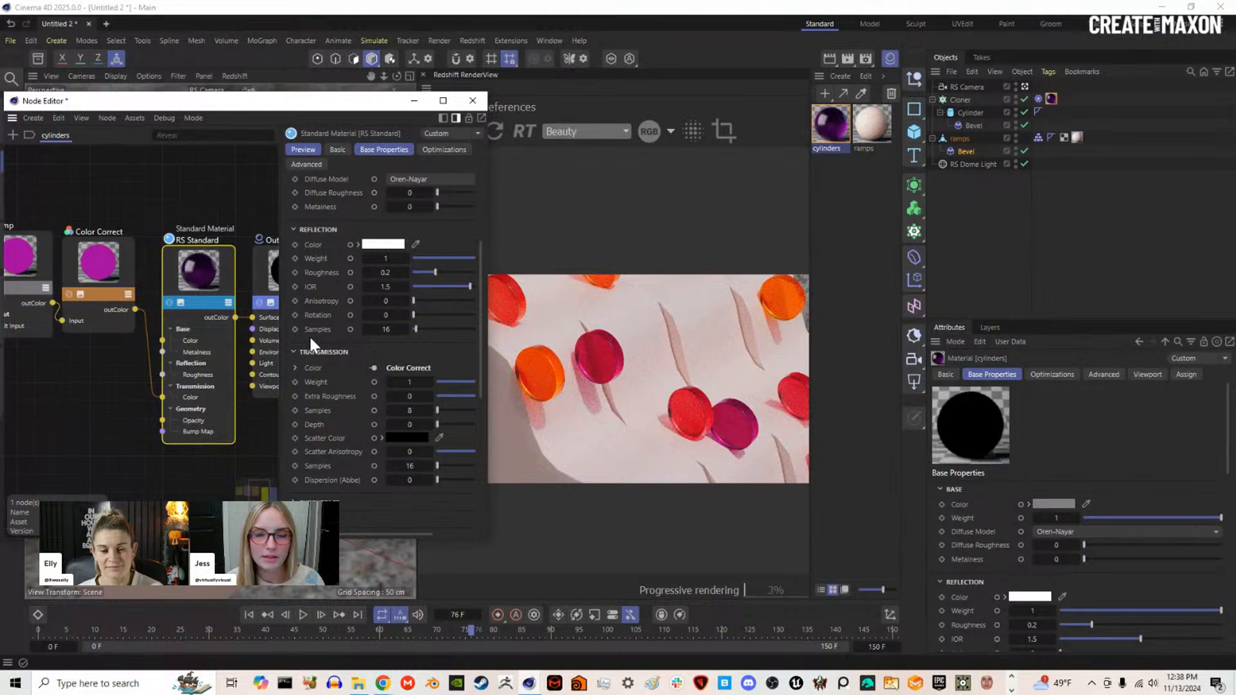
Step: Select all of the Ramp's gradient knots and compress them together toward the middle of the gradient
middle_click_drag(106, 248, 181, 255)
left_click(78, 251)
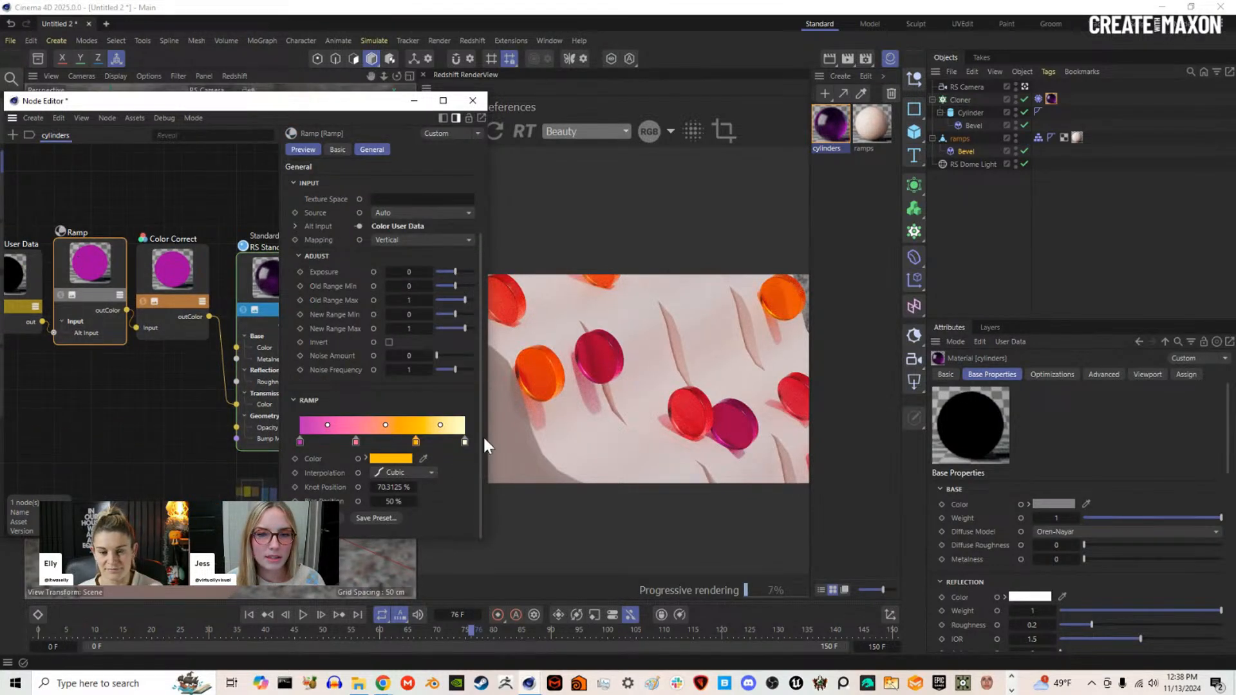
left_click_drag(486, 435, 447, 436)
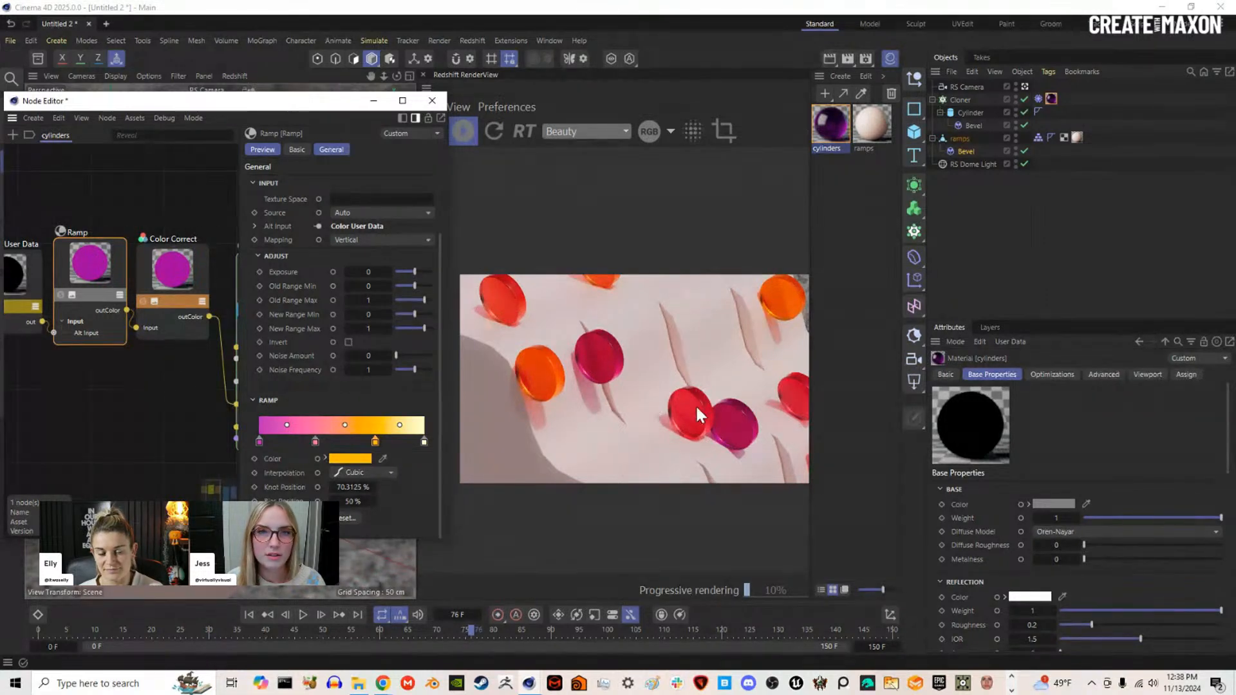
left_click(424, 444)
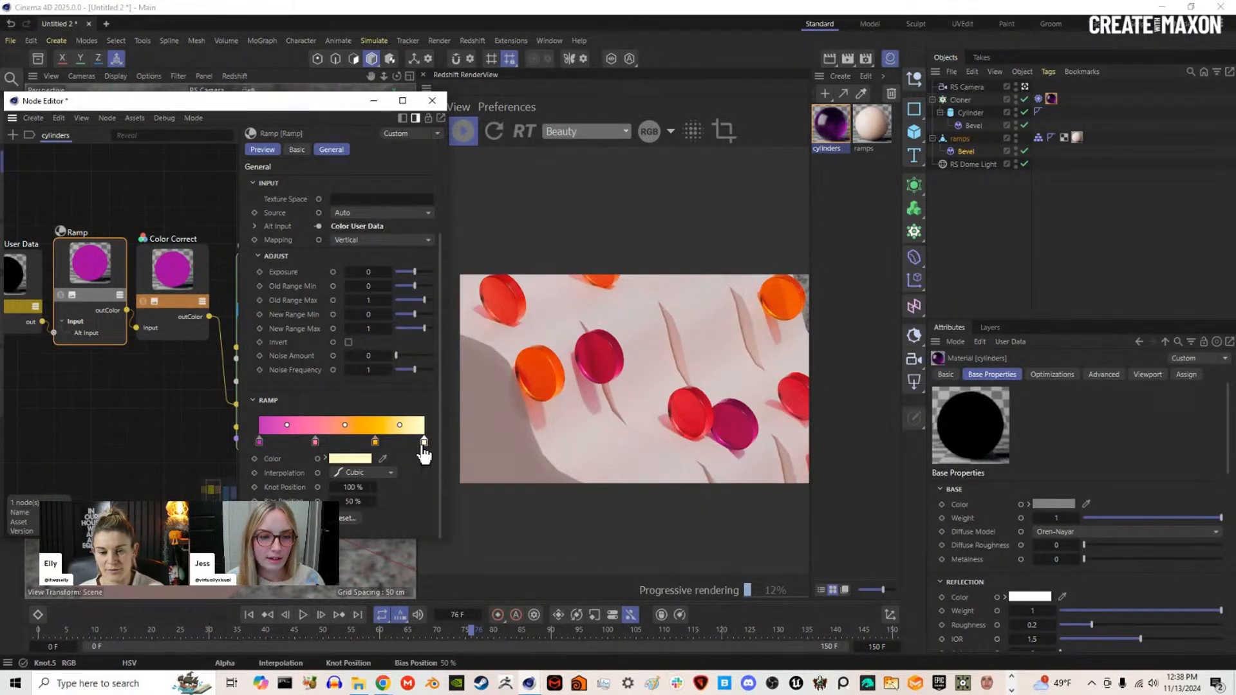
left_click(259, 442, "shift")
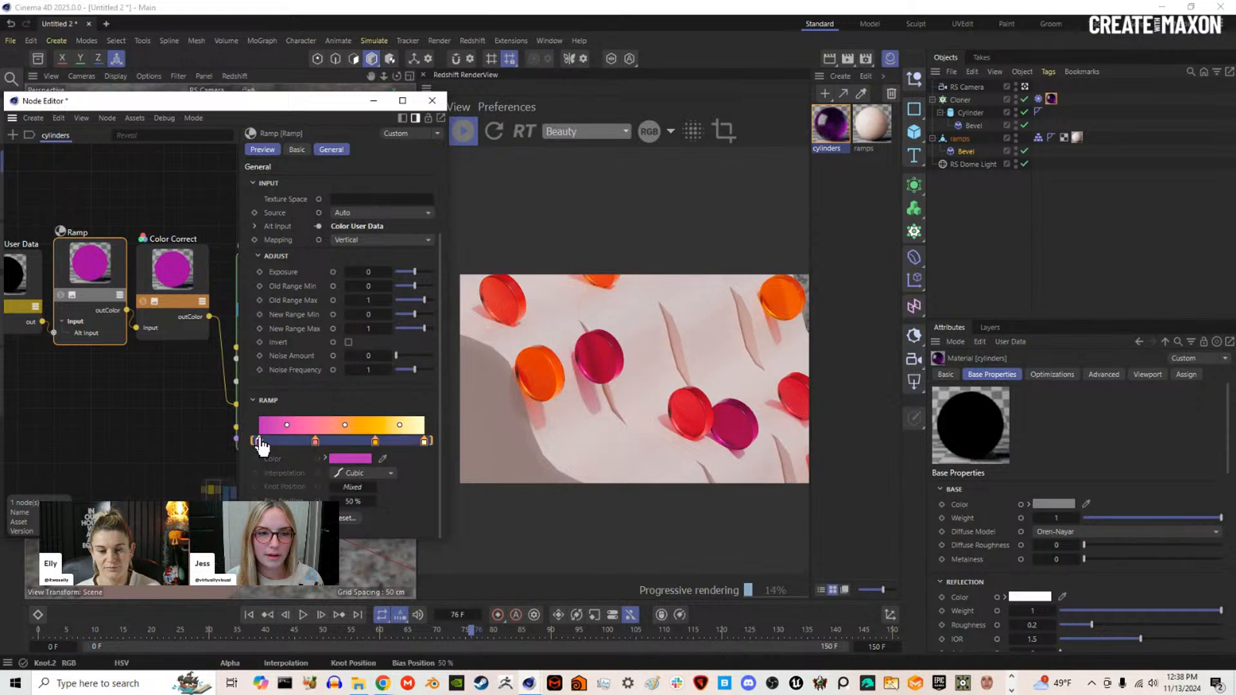
left_click_drag(255, 442, 327, 437)
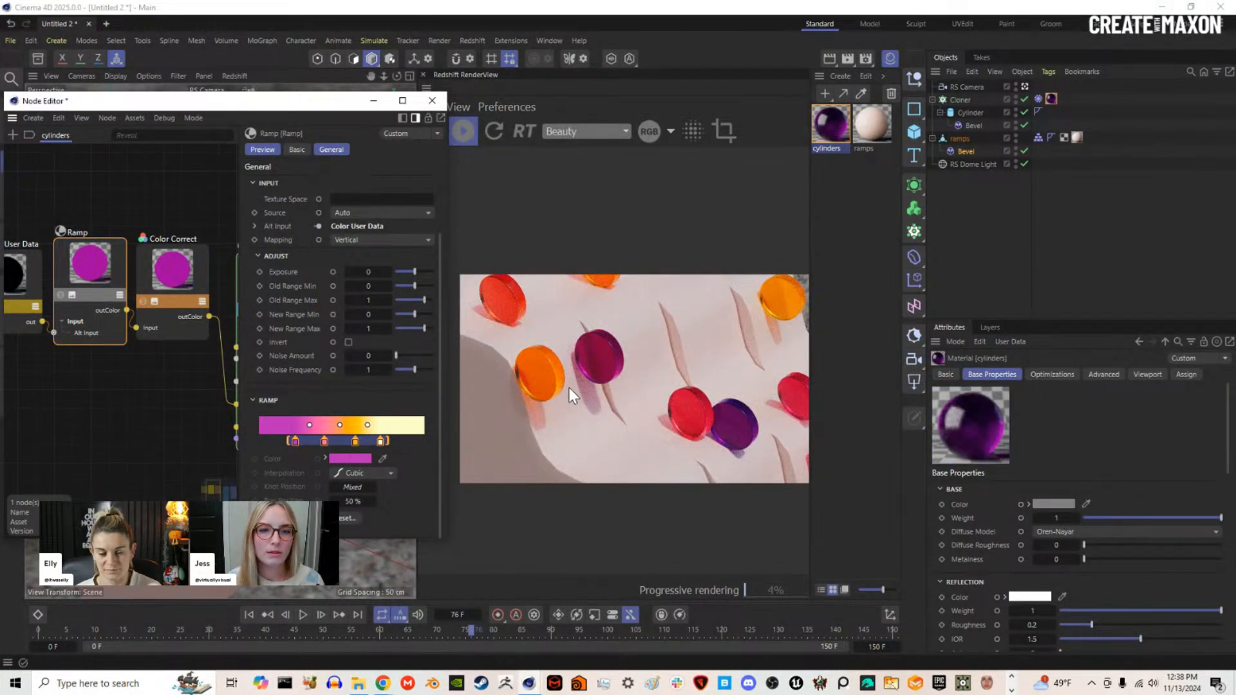
left_click_drag(386, 441, 378, 442)
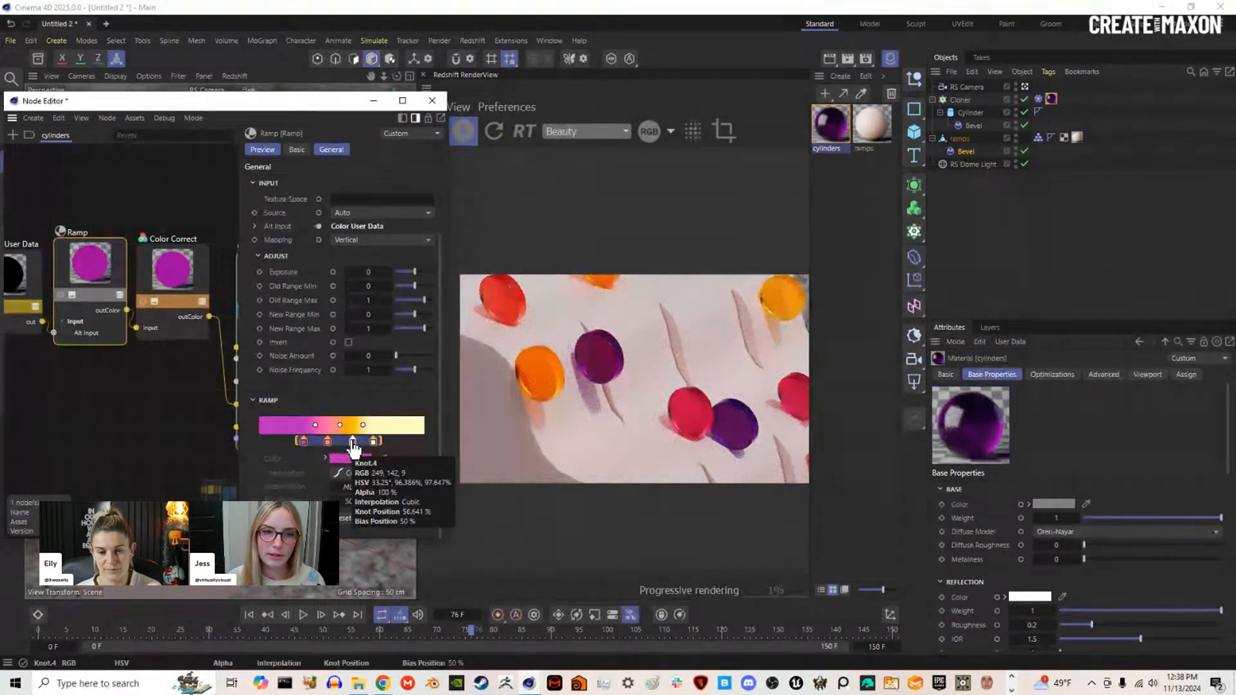
left_click_drag(381, 441, 345, 451)
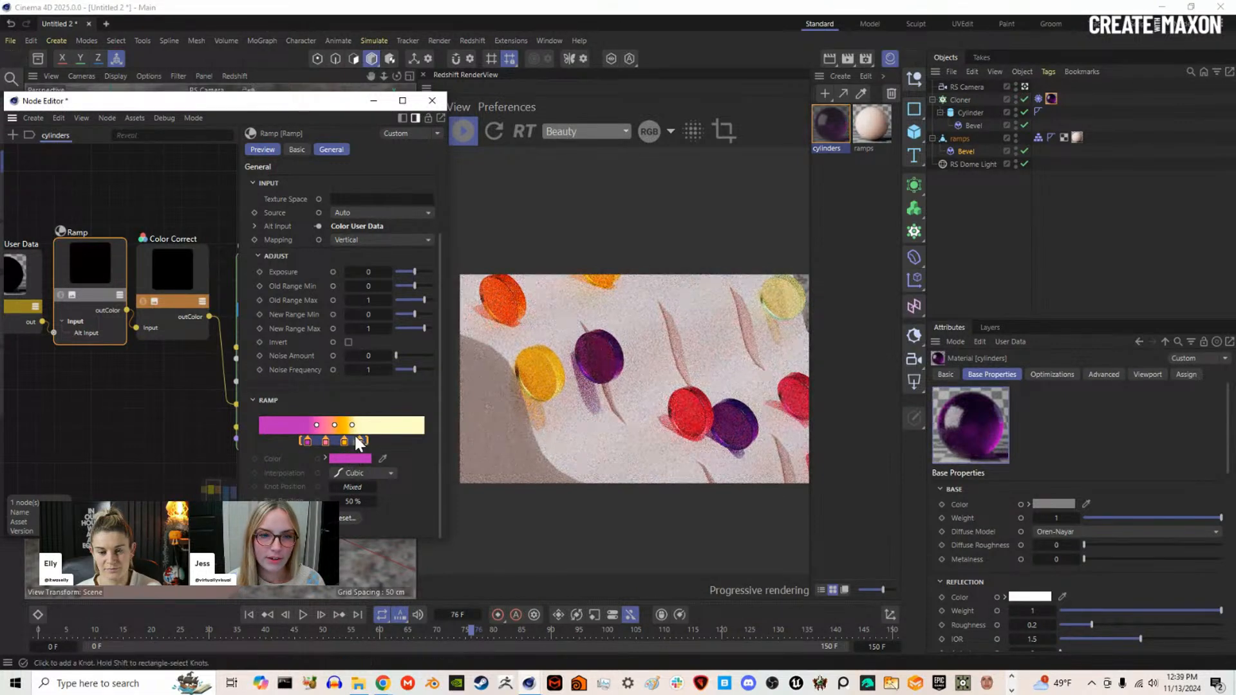
Step: Set the Color Correct node's gamma to about 2.248
left_click(184, 273)
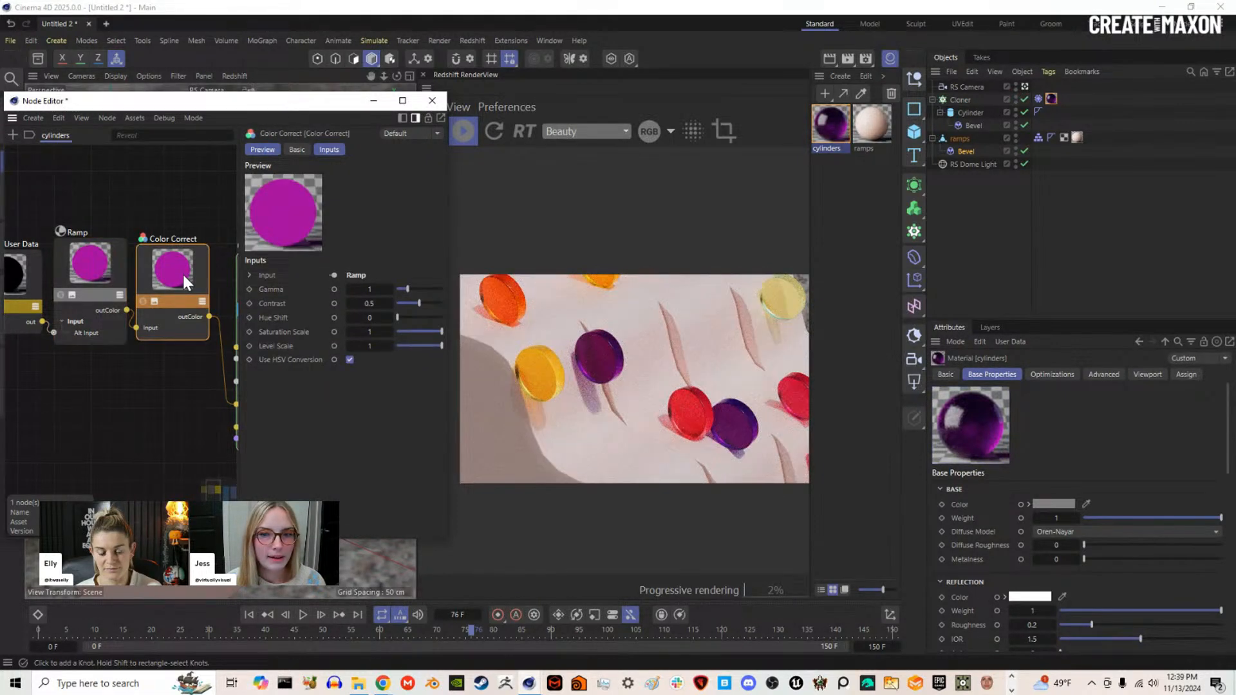
left_click_drag(422, 288, 421, 287)
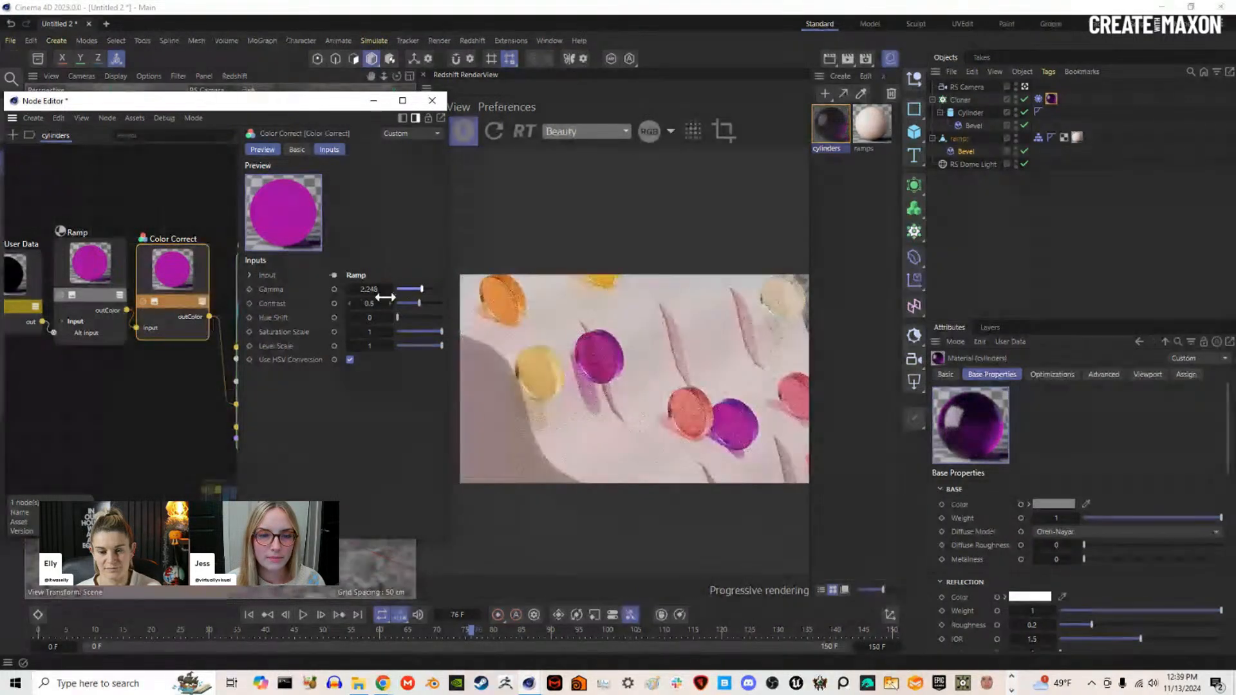
Step: Move the Output node away from RS Standard and add a Flakes node below the existing nodes
middle_click_drag(186, 297, 132, 260)
scroll(182, 295, "down", 3)
middle_click_drag(181, 295, 136, 308)
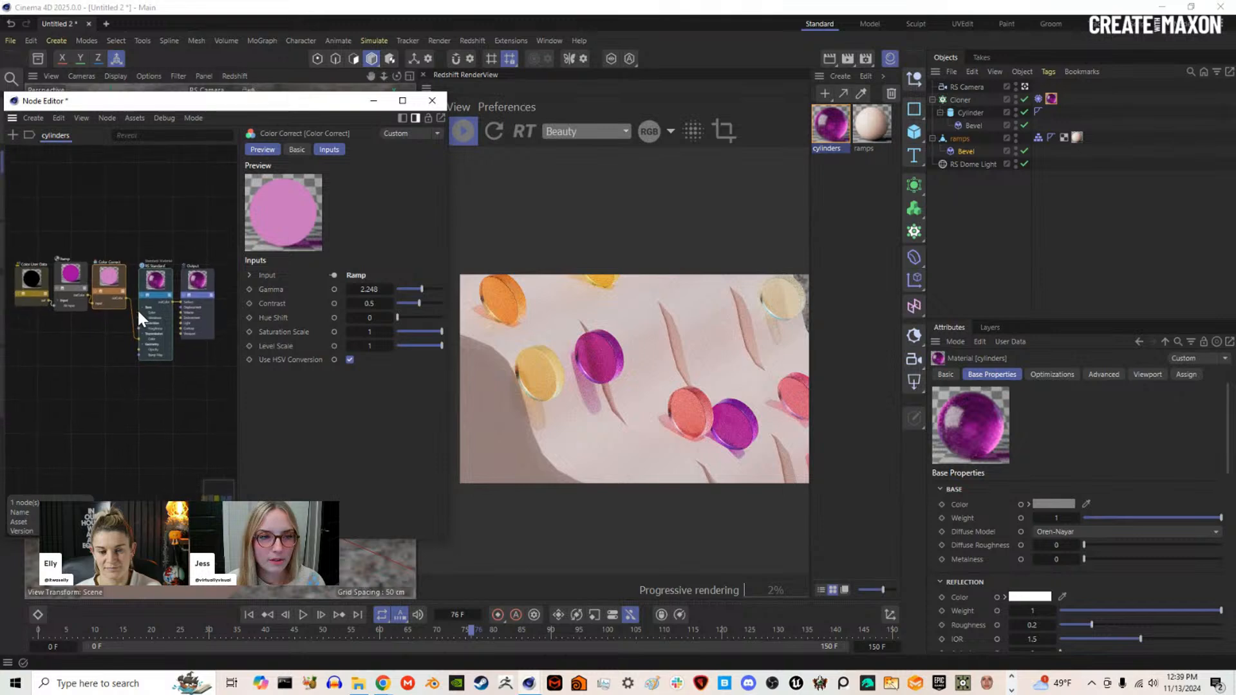
left_click_drag(198, 288, 232, 281)
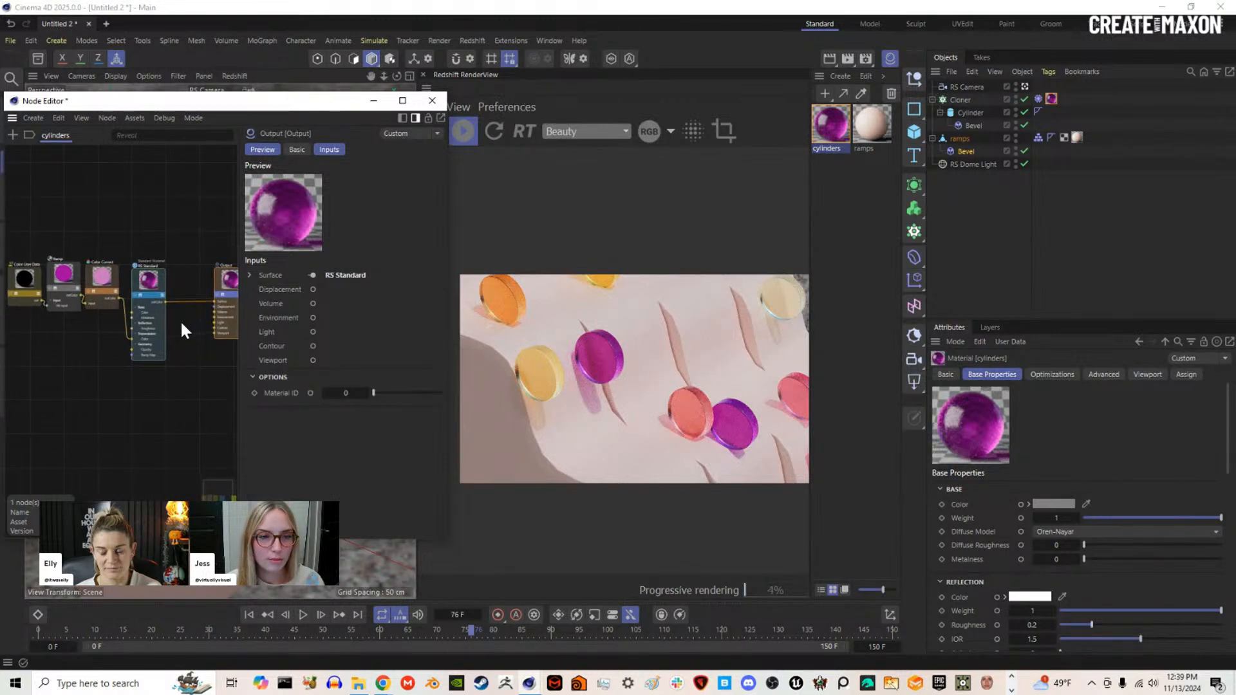
left_click(103, 386)
key("shift+c")
type("flake")
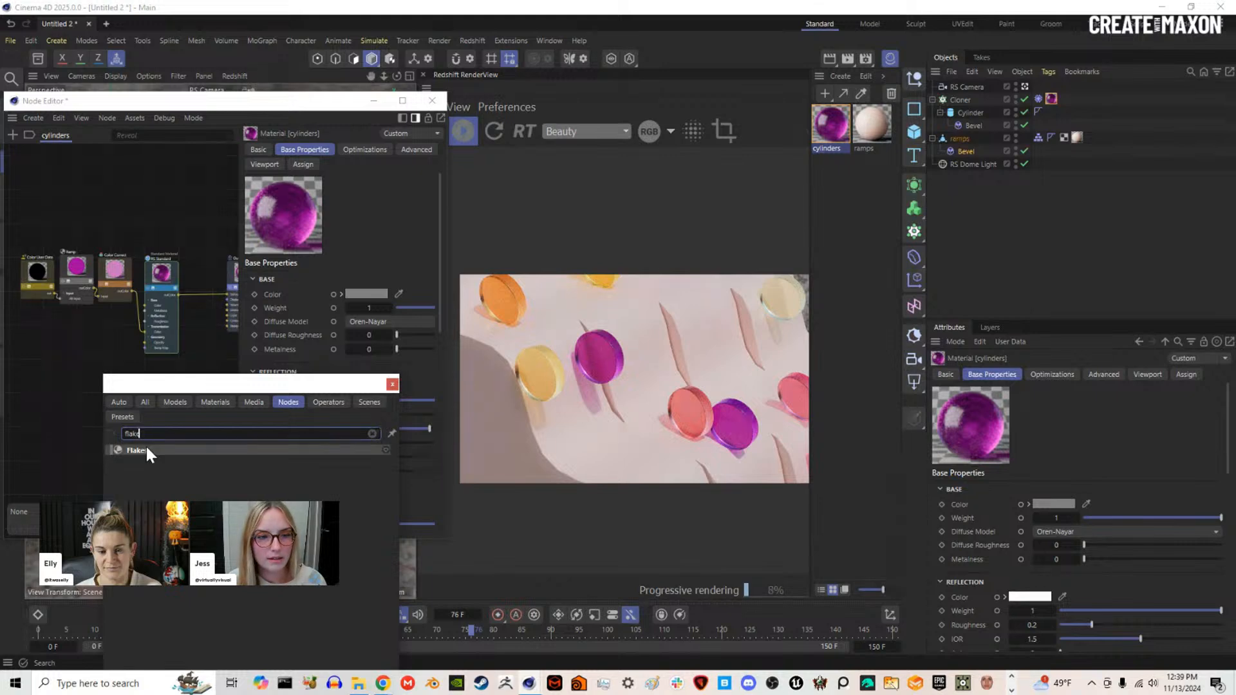
left_click(145, 444)
mouse_move(107, 377)
left_mouse_down()
mouse_move(114, 349)
mouse_move(112, 360)
left_mouse_up()
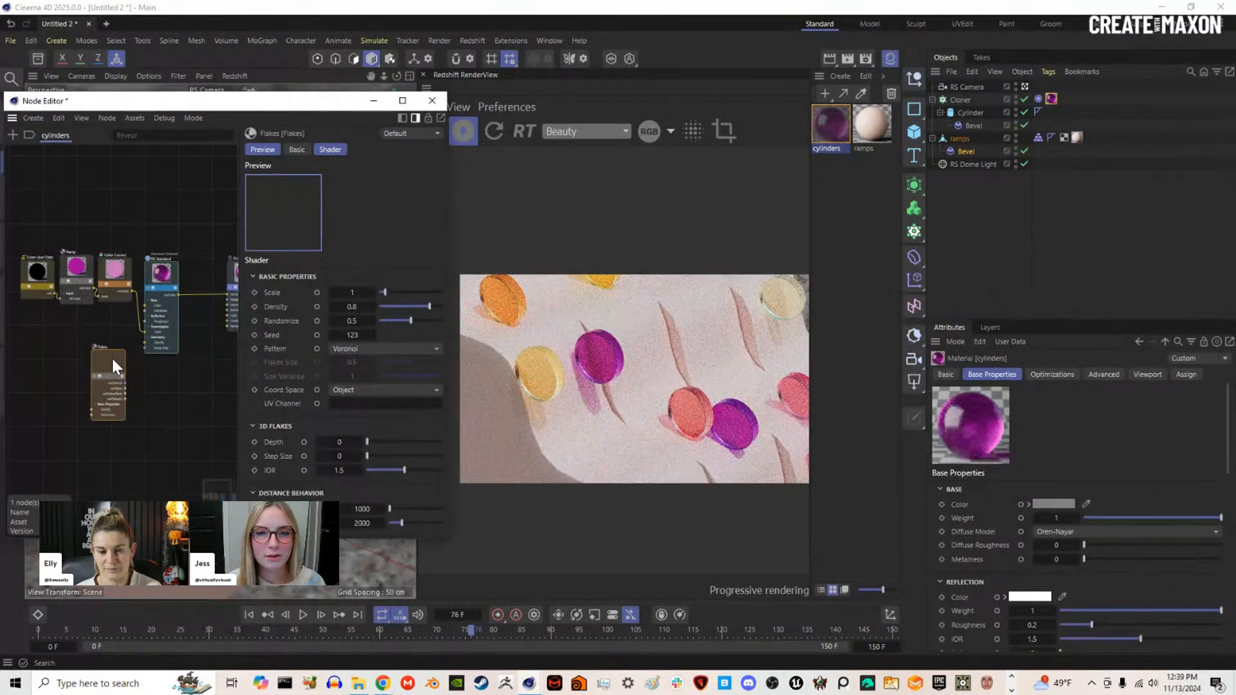
Step: Make more room before the Output node and view the discs up close in the render
middle_click_drag(182, 328, 154, 326)
left_click_drag(209, 274, 231, 269)
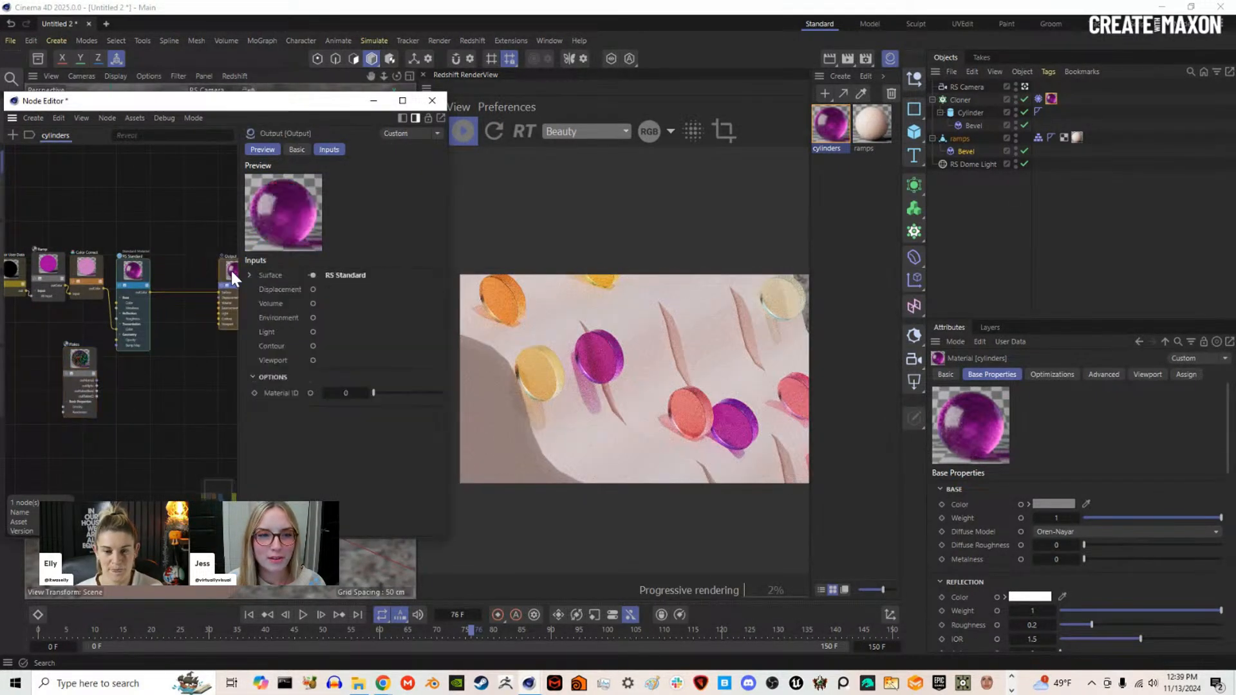
scroll(690, 397, "up", 5)
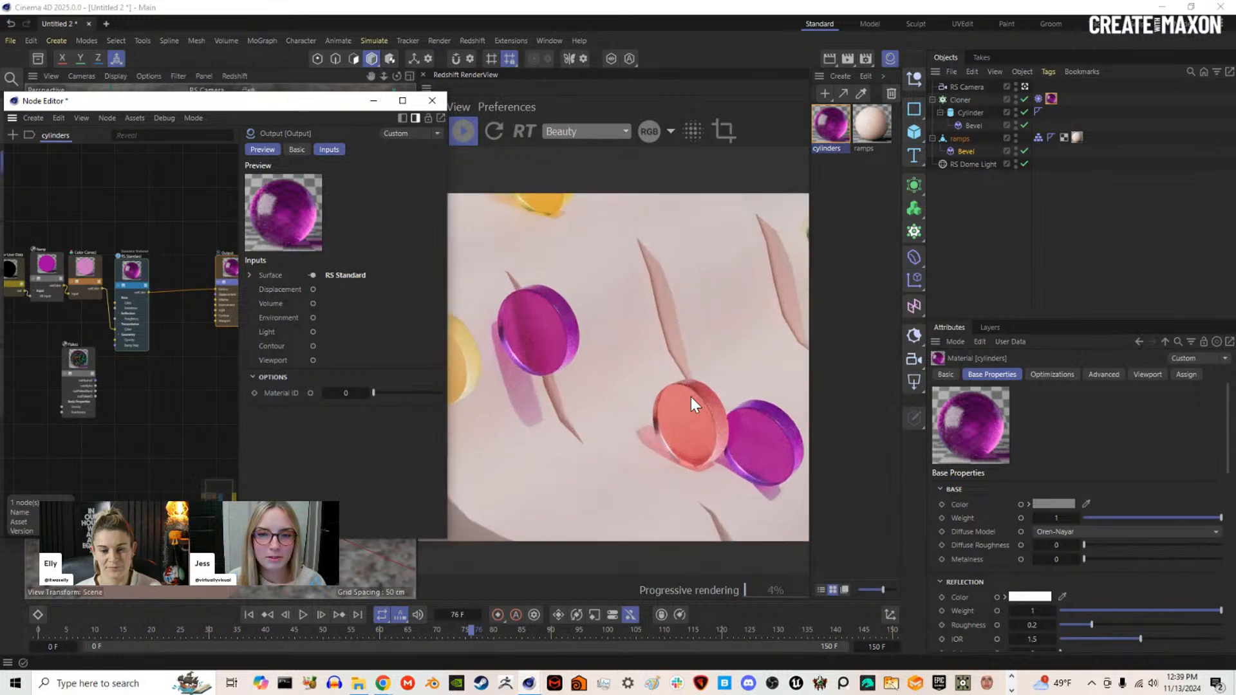
middle_click_drag(631, 385, 733, 392)
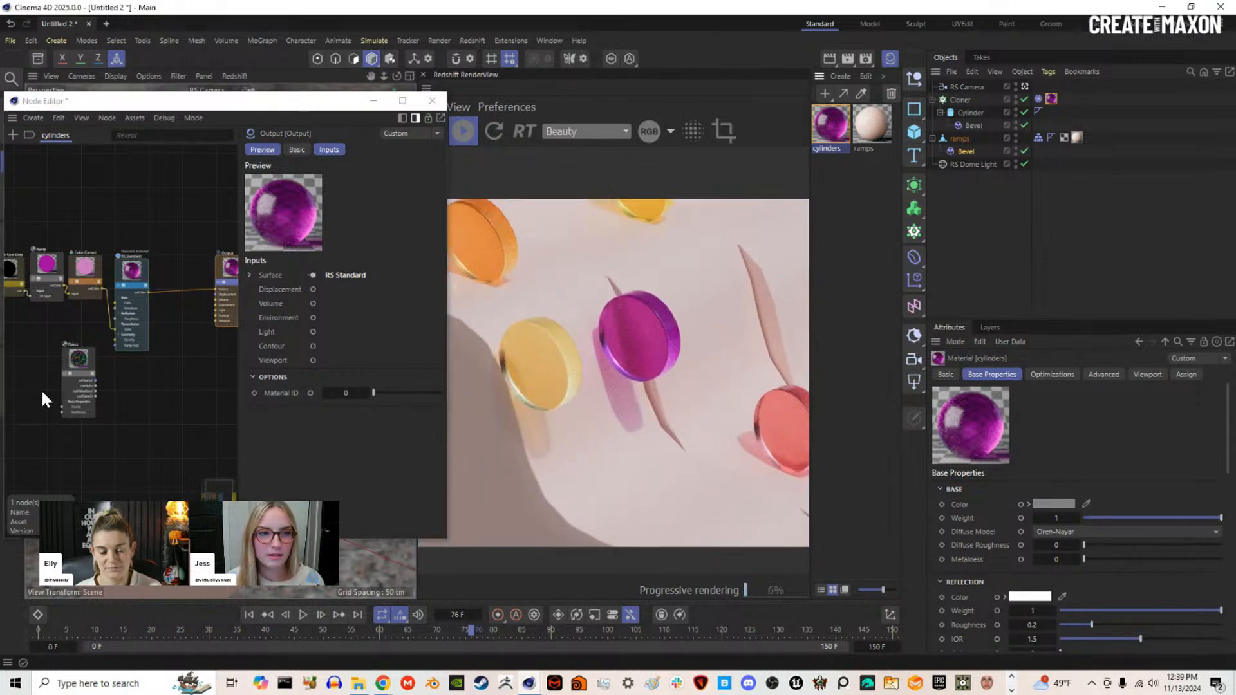
Step: Solo the Flakes node so it shows alone on the discs, and set its pattern to Dots
scroll(57, 376, "up", 6)
left_click(41, 353)
scroll(83, 364, "down", 3)
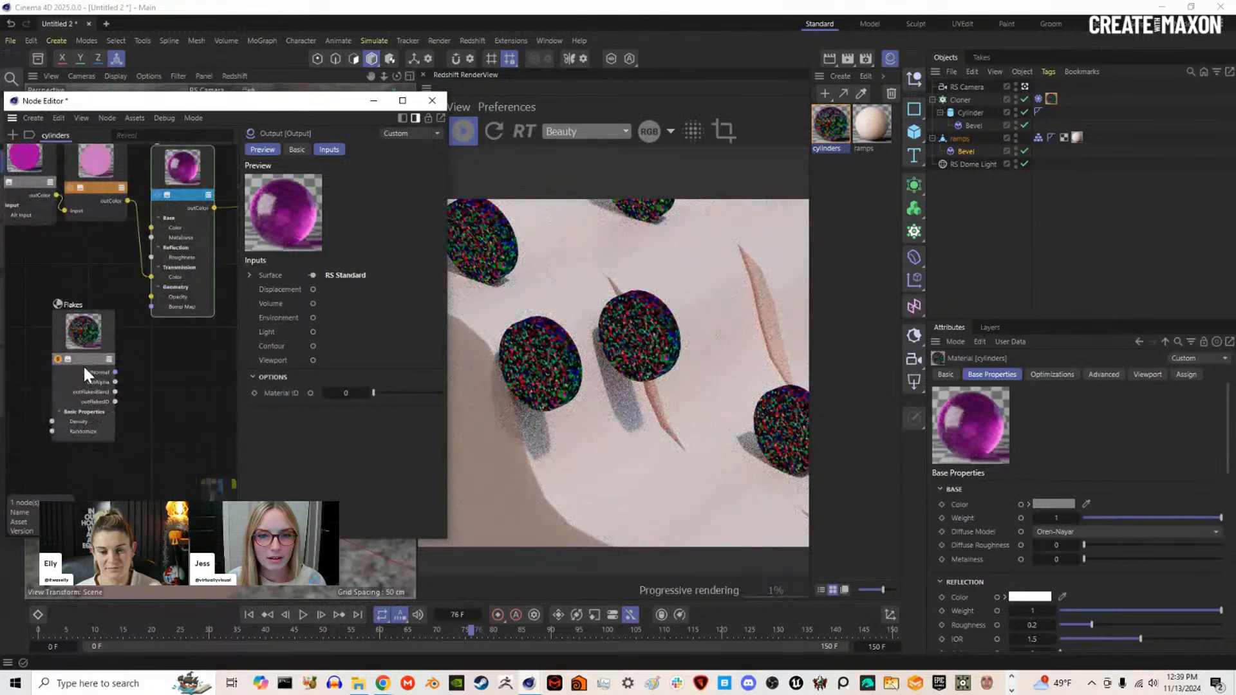
scroll(83, 364, "up", 2)
mouse_move(110, 327)
left_mouse_down()
mouse_move(99, 326)
mouse_move(115, 327)
left_mouse_up()
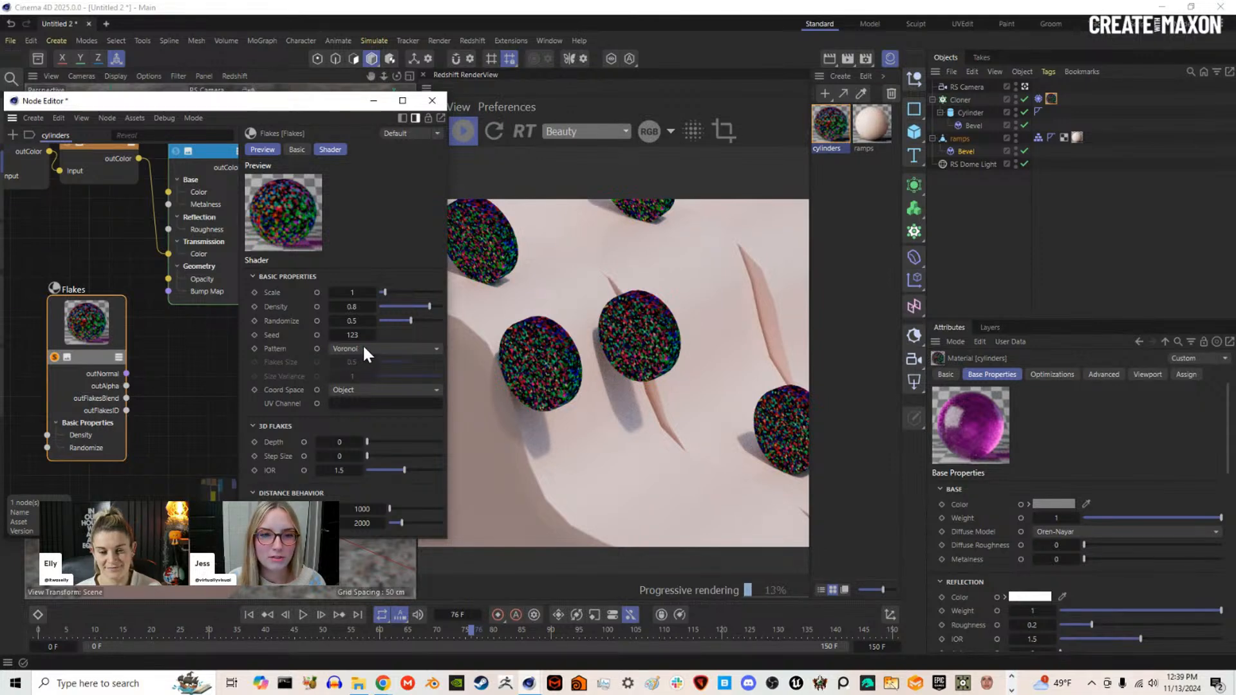
left_click(382, 348)
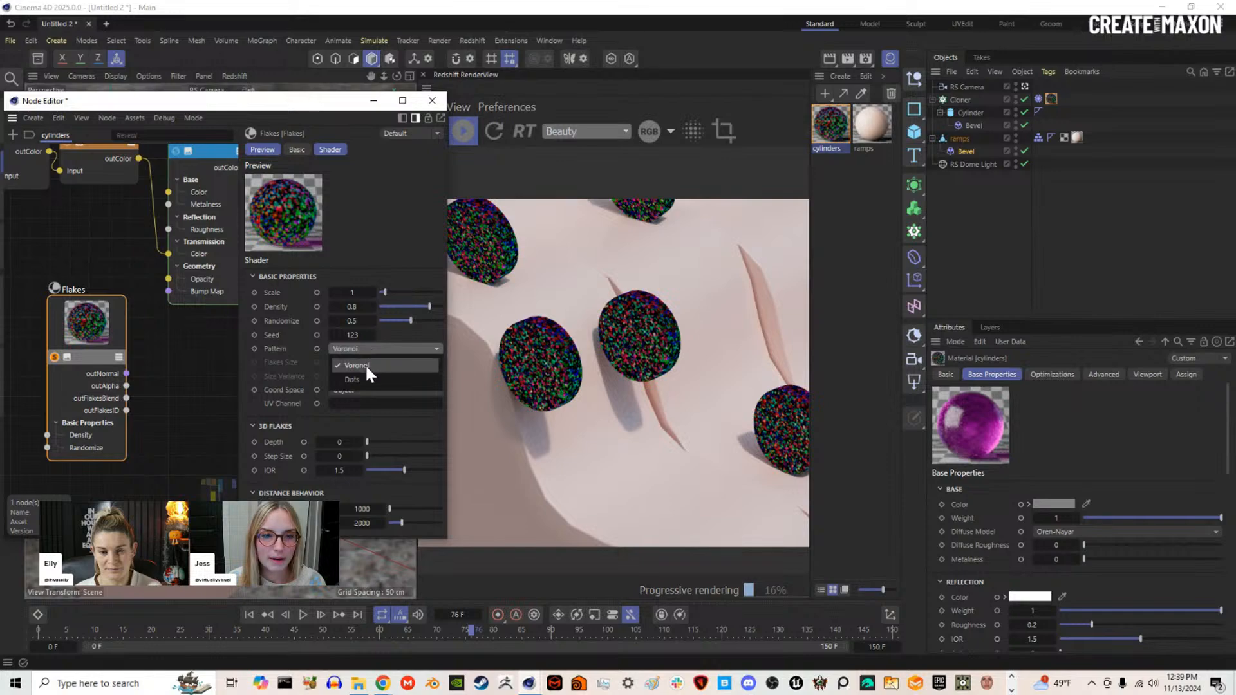
left_click(348, 381)
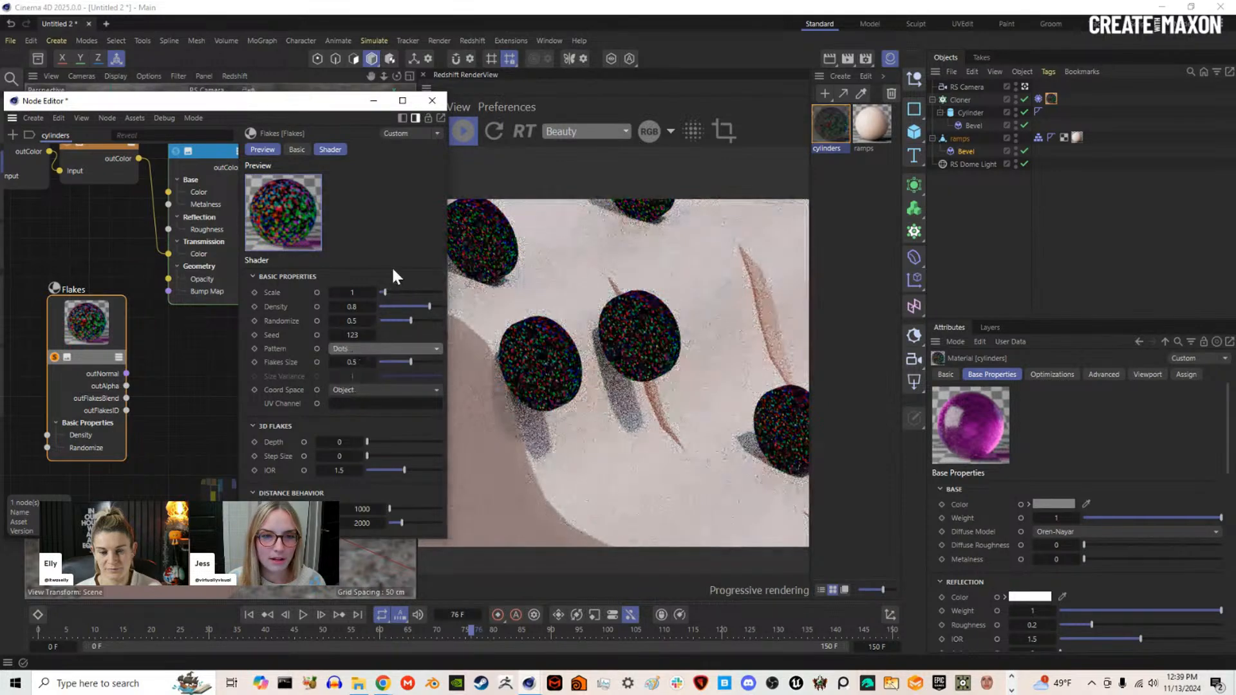
Step: Set the Flakes node's scale to about 1.67 and its density to about 0.318
left_click(401, 308)
left_click_drag(401, 305, 388, 291)
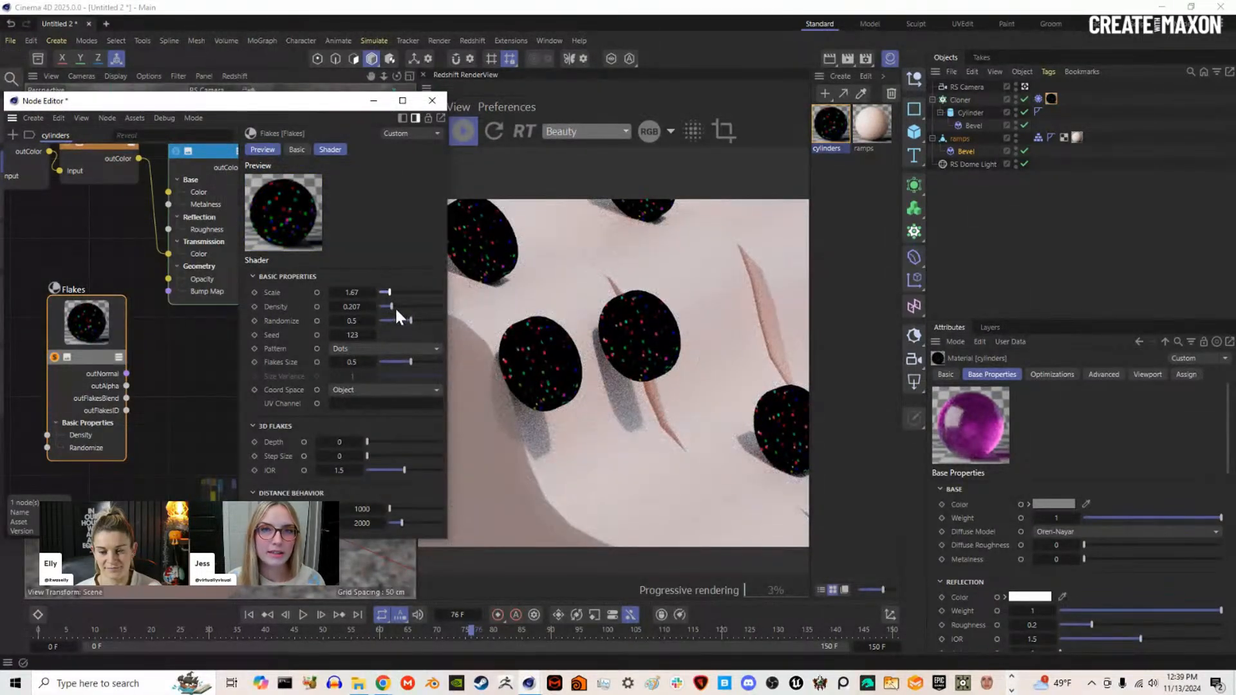
left_click_drag(395, 307, 398, 307)
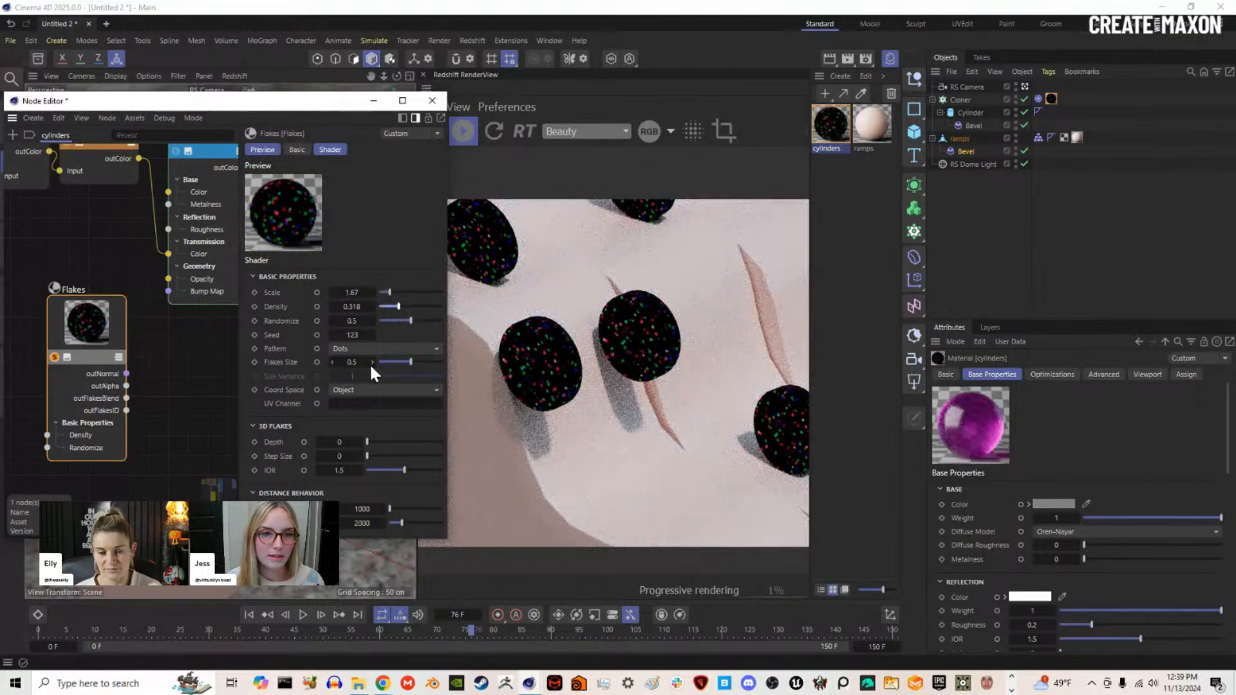
Step: Add a Material Blender node between RS Standard and Output, and connect RS Standard to its Base Material color
scroll(85, 376, "down", 2)
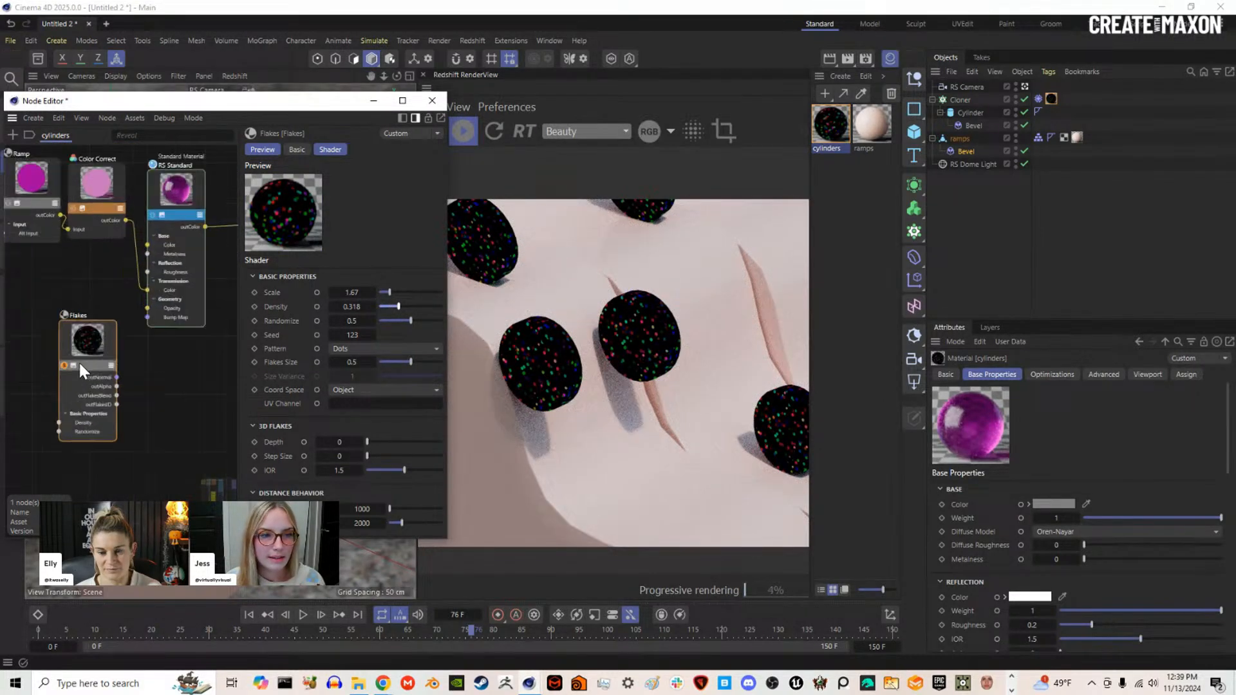
scroll(101, 376, "up", 3)
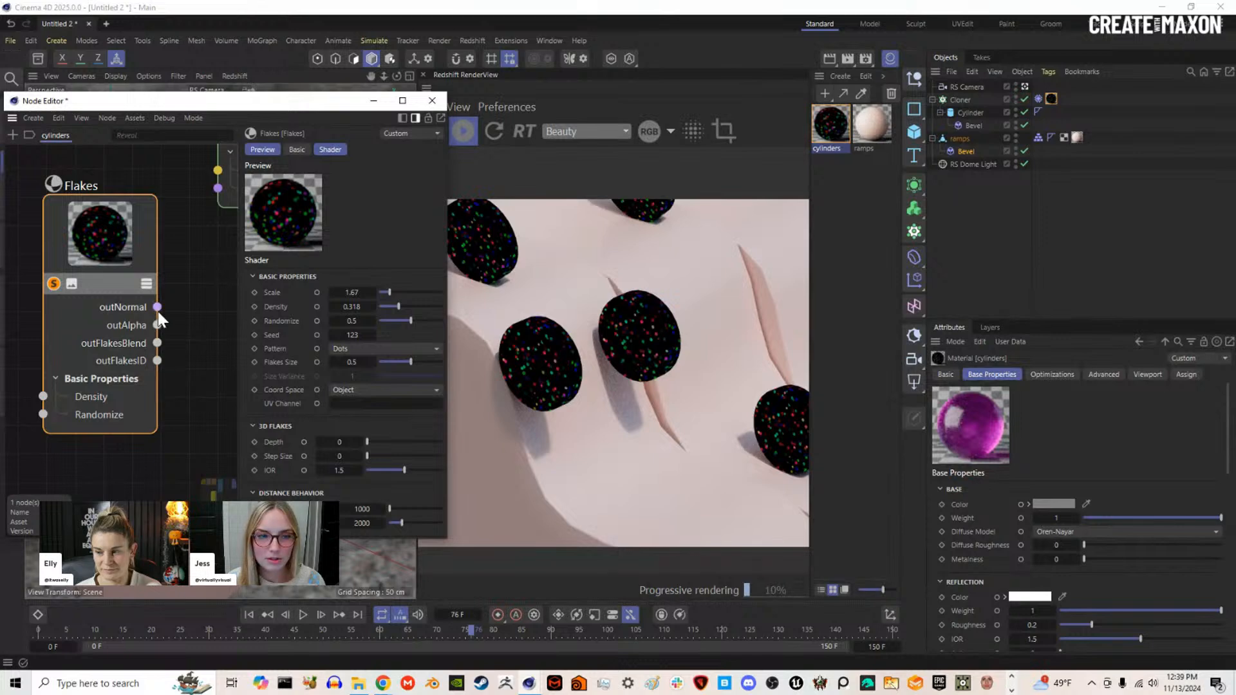
middle_click_drag(150, 330, 209, 335)
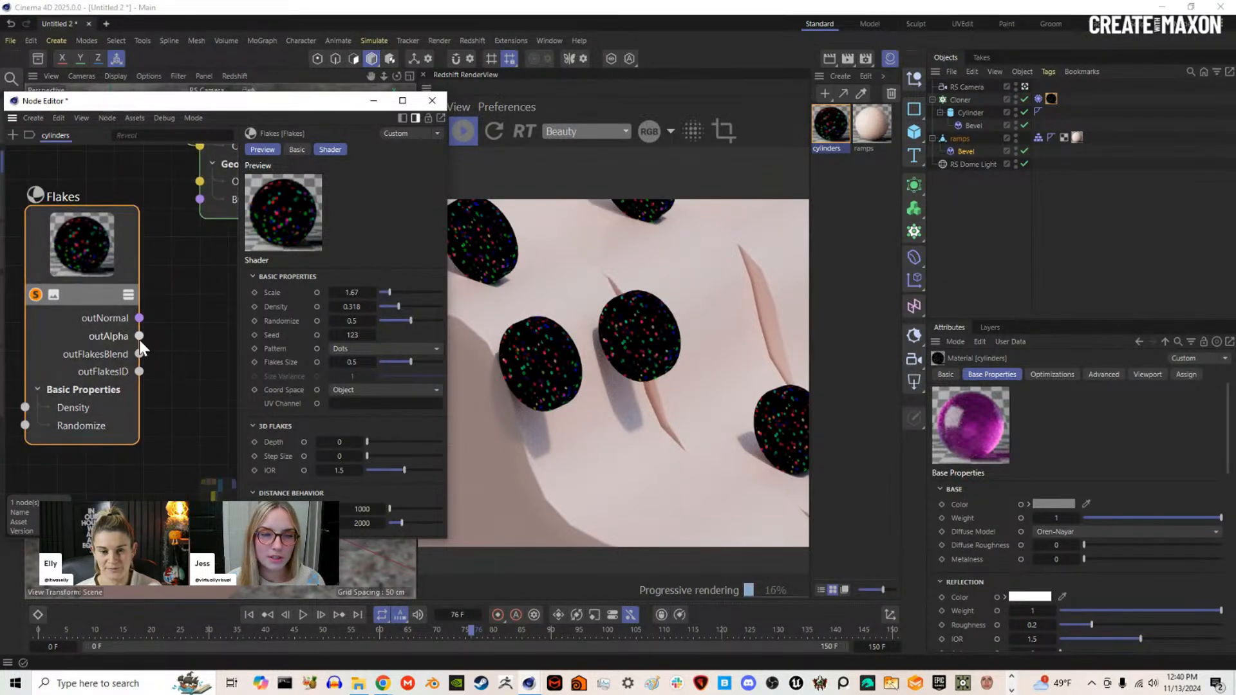
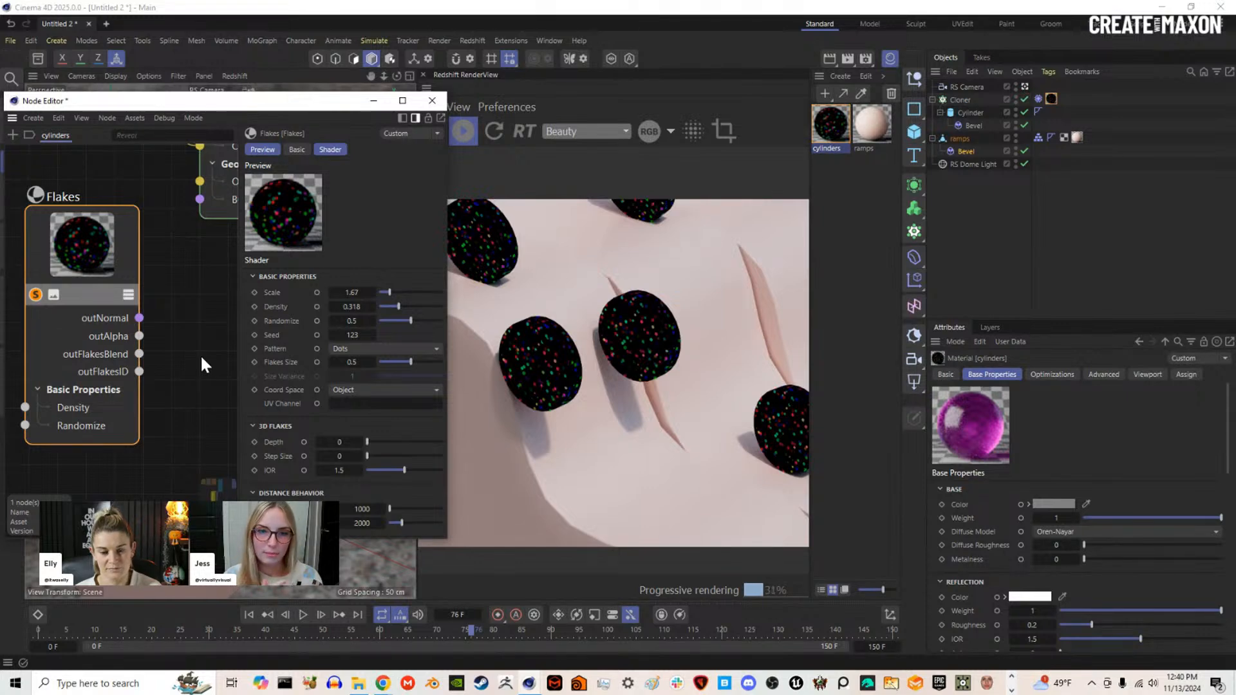
scroll(202, 365, "down", 3)
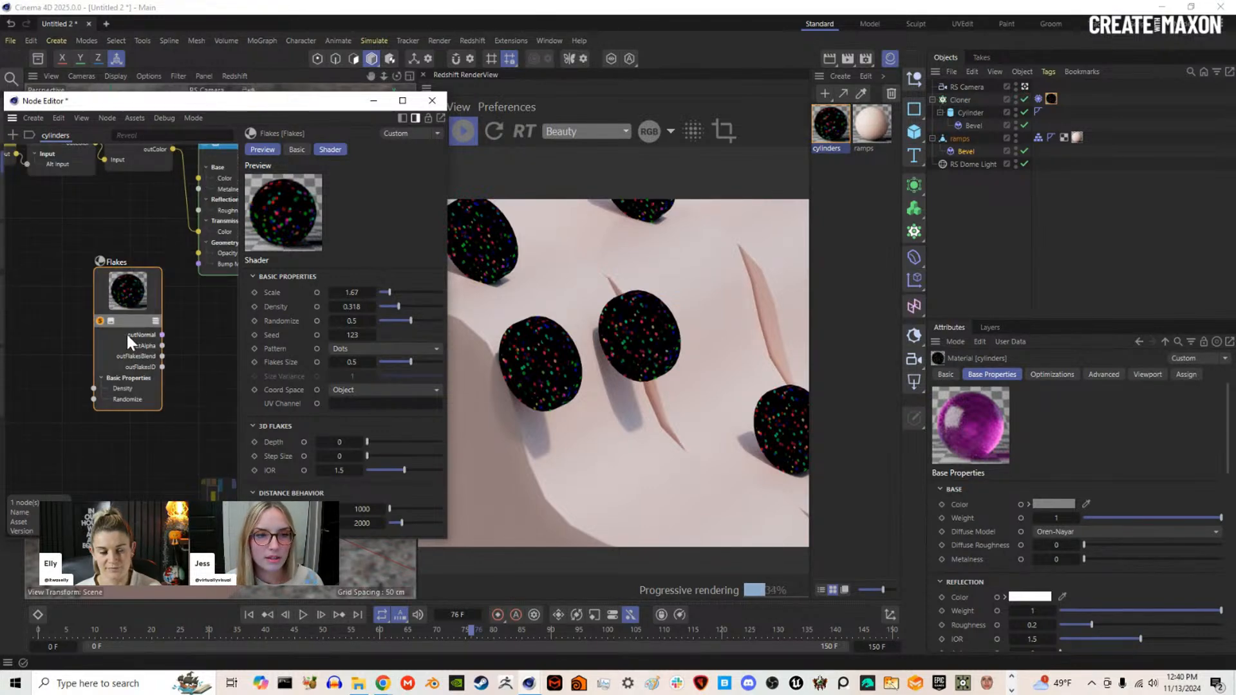
scroll(158, 325, "down", 2)
middle_click_drag(173, 318, 85, 311)
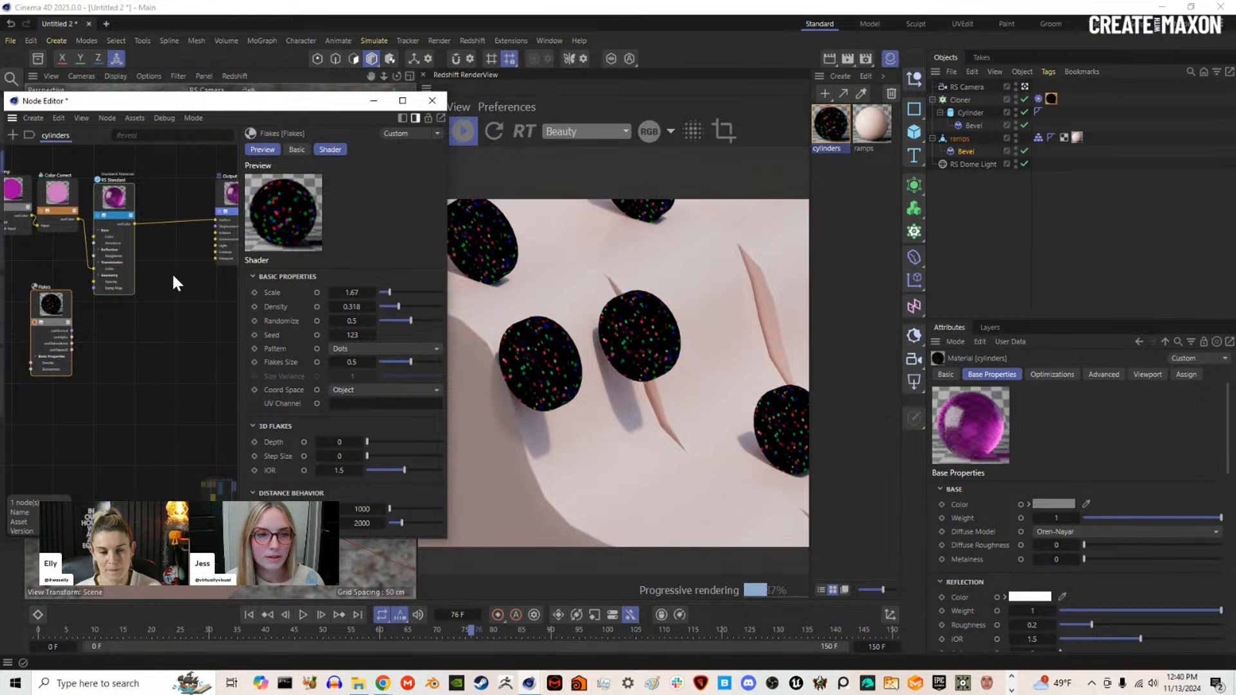
double_click(177, 191)
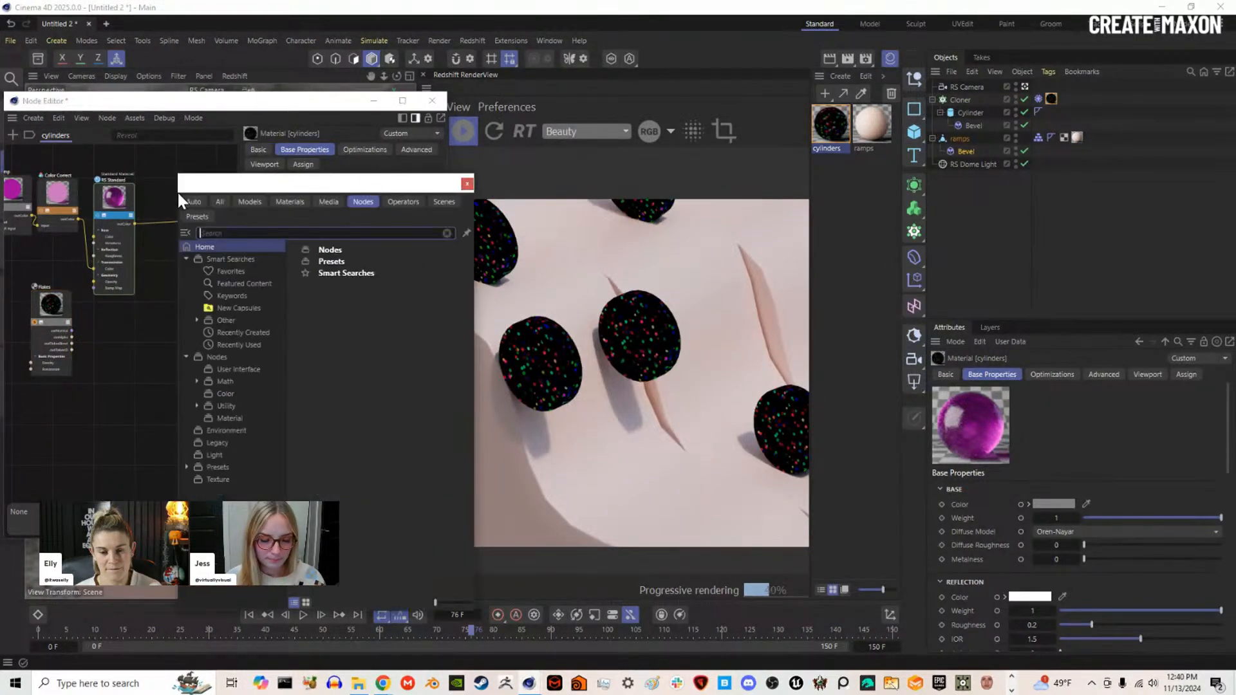
type("blen")
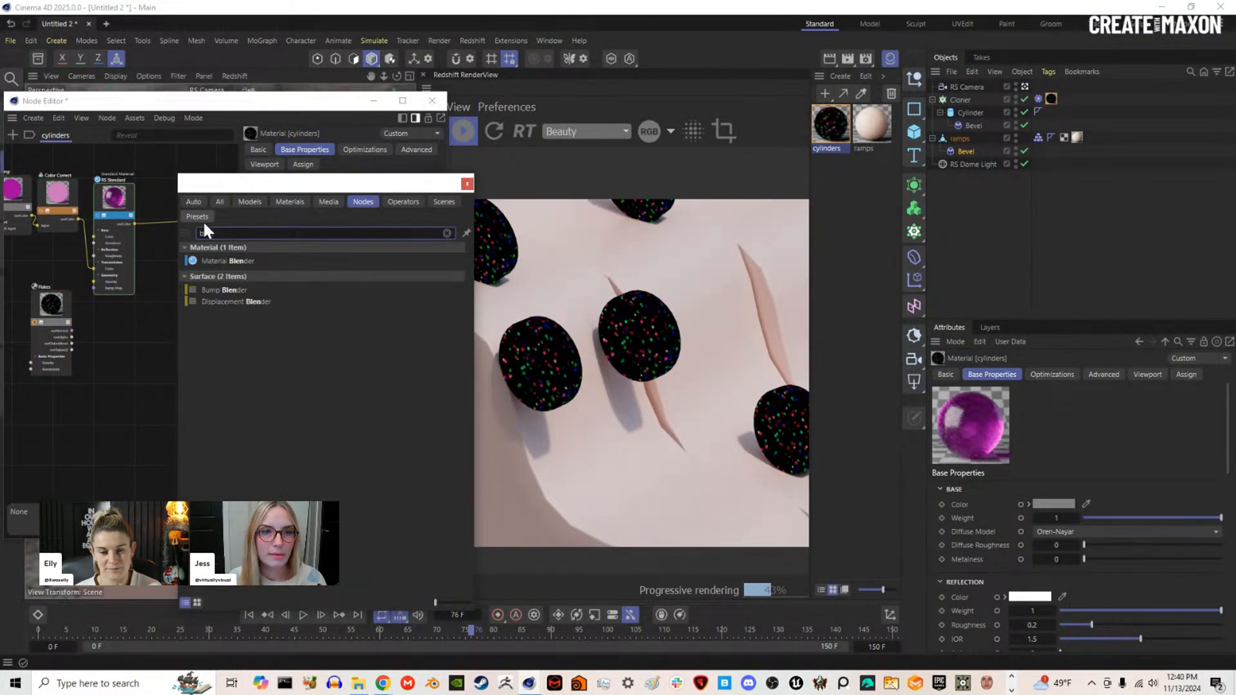
left_click(219, 261)
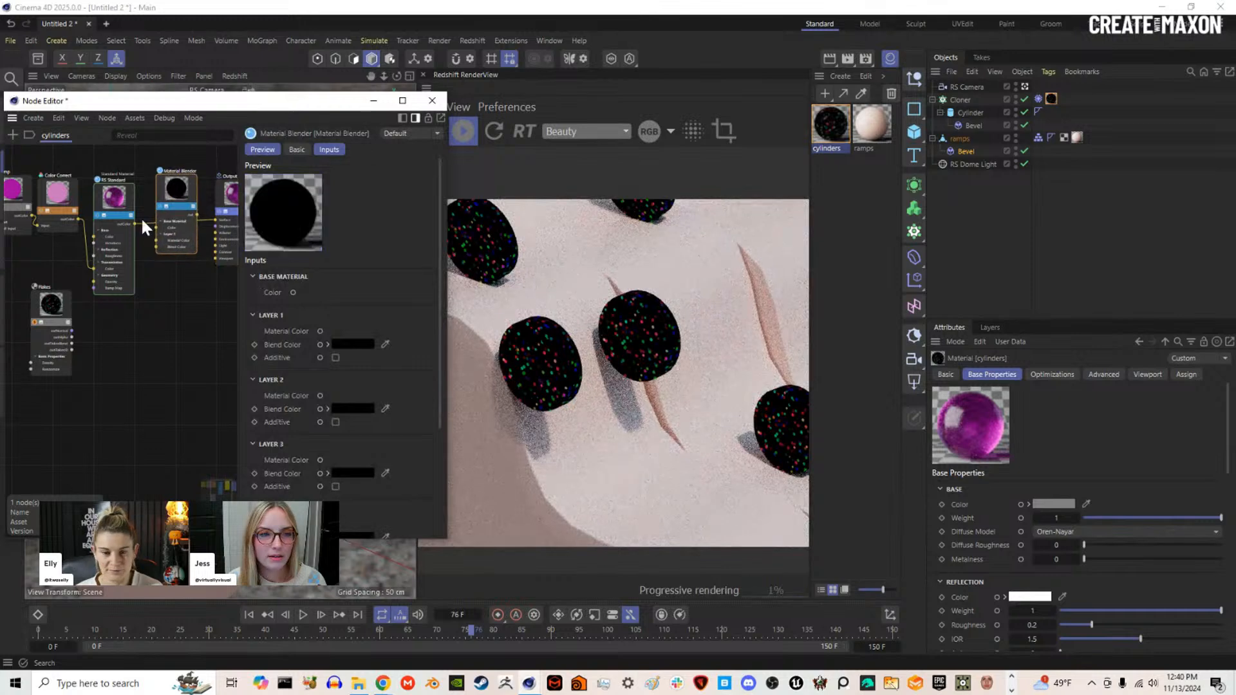
left_click_drag(148, 225, 159, 222)
scroll(164, 219, "down", 2)
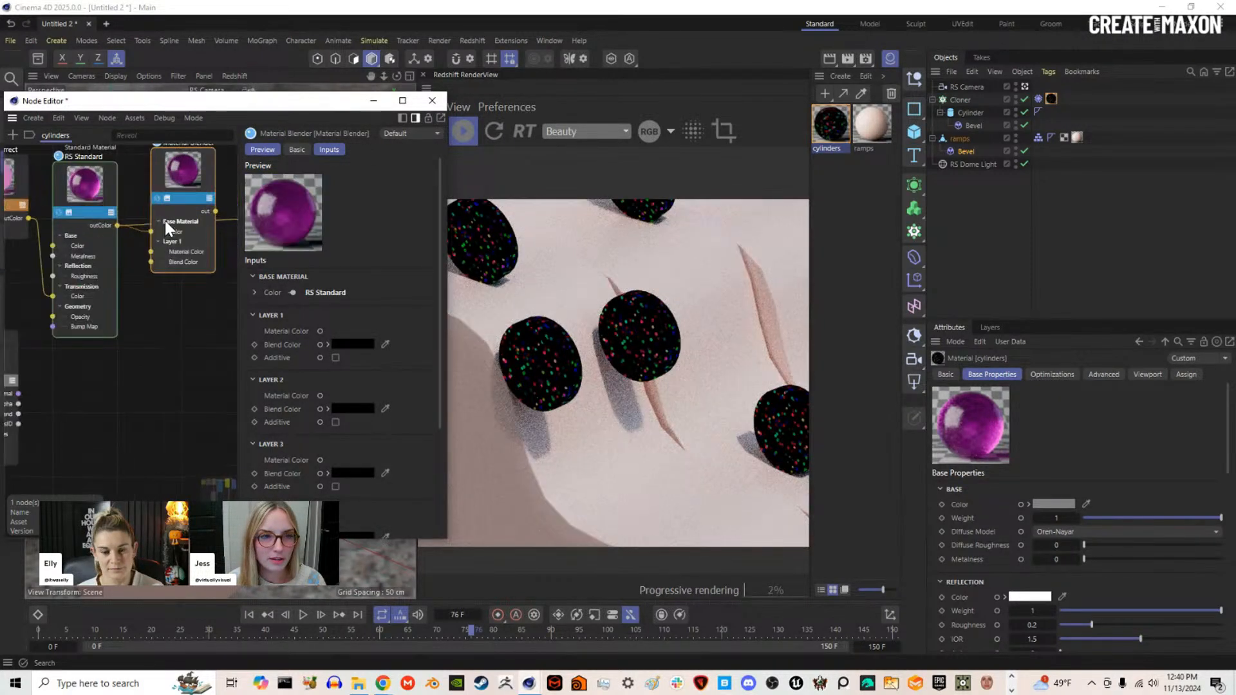
Step: Connect the Flakes node's outFlakesID output to the Material Blender's Layer 1 Blend Color
scroll(72, 336, "up", 2)
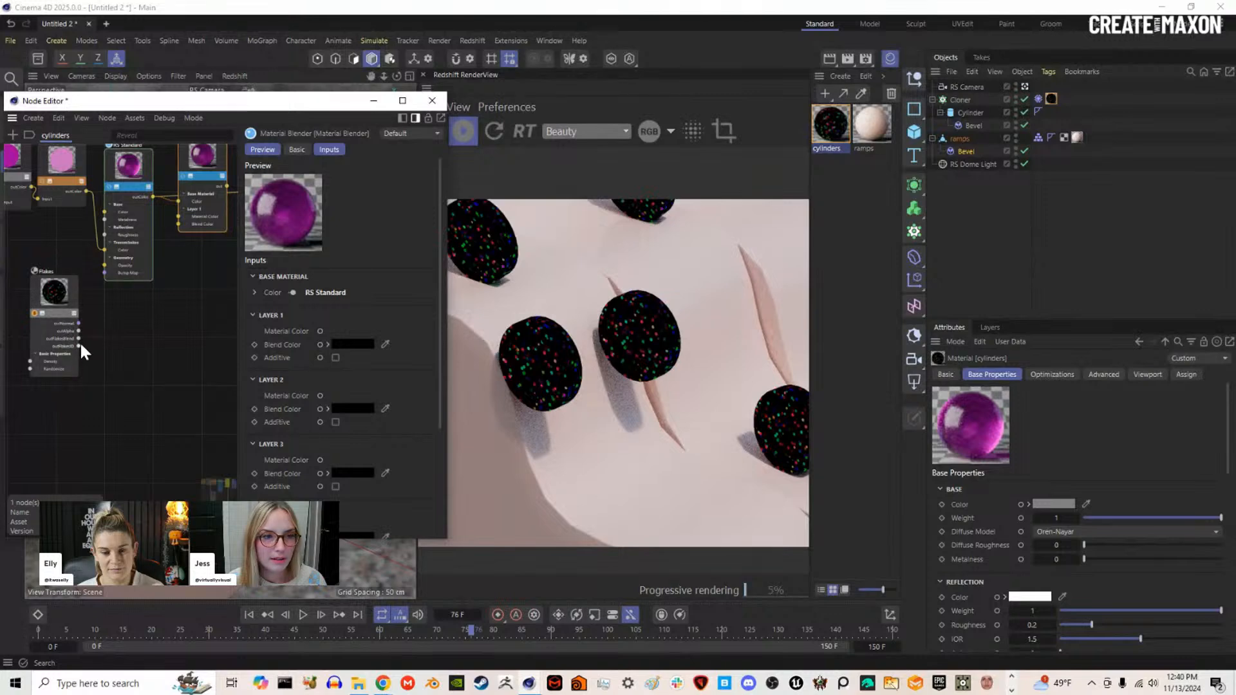
left_click_drag(79, 346, 187, 221)
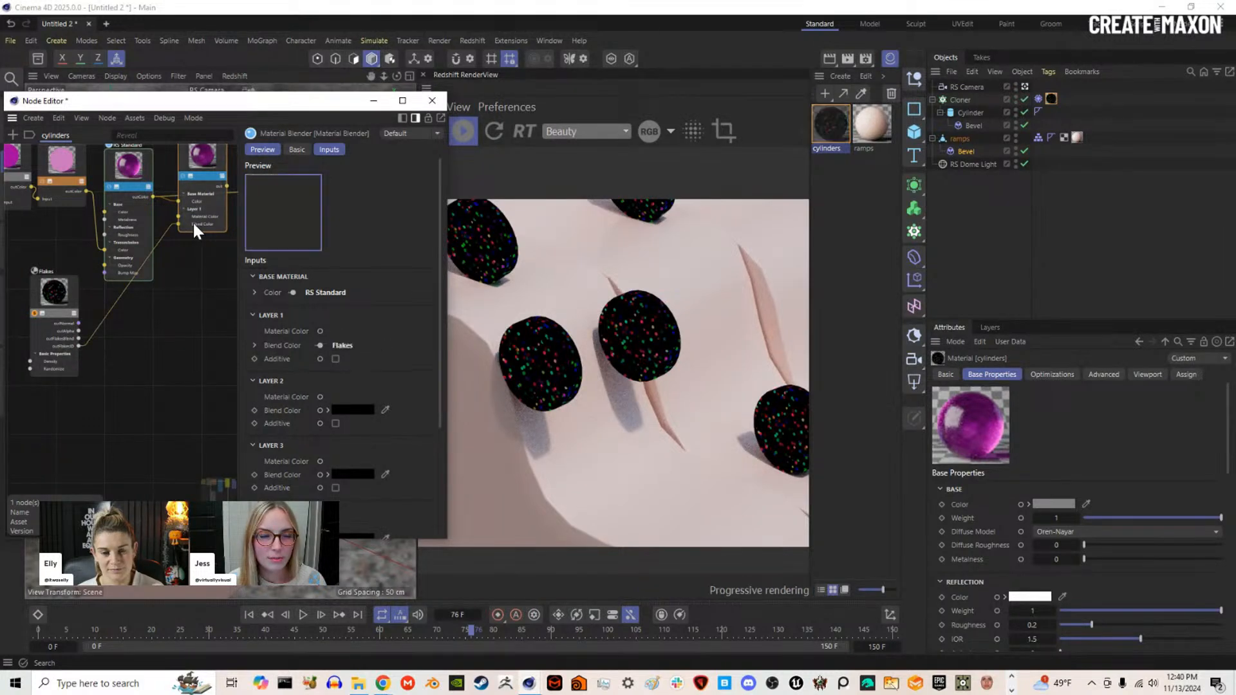
scroll(193, 220, "up", 3)
scroll(161, 283, "down", 5)
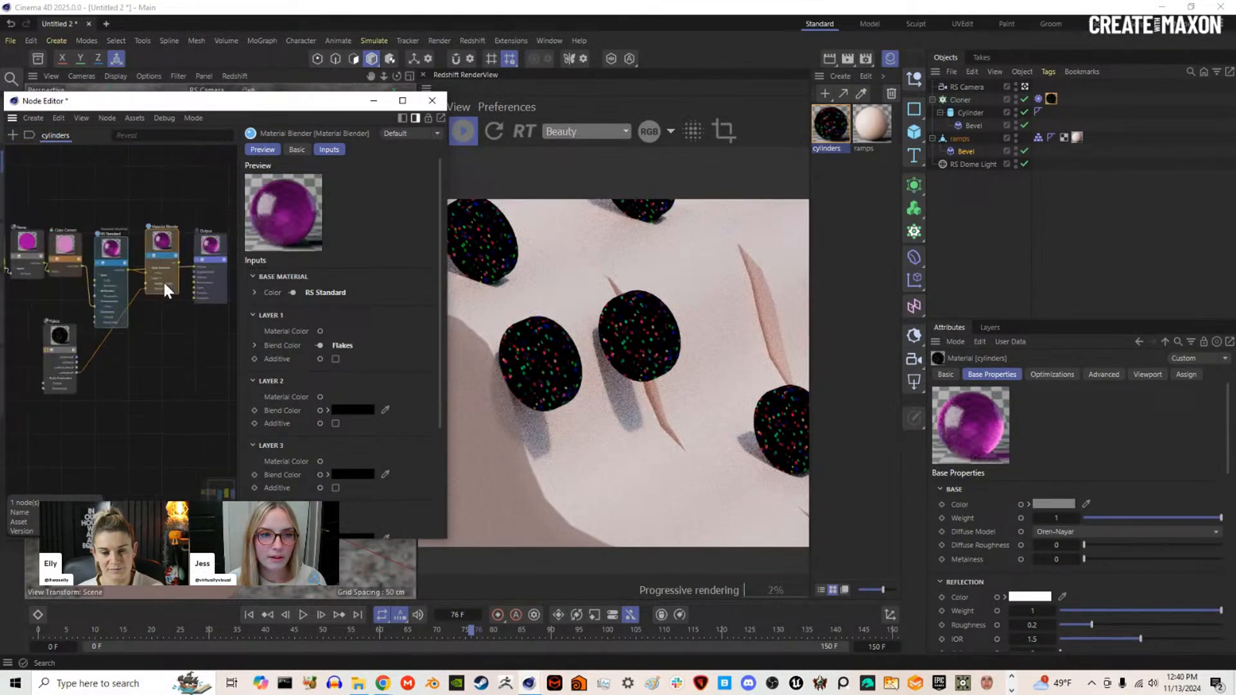
scroll(156, 287, "down", 2)
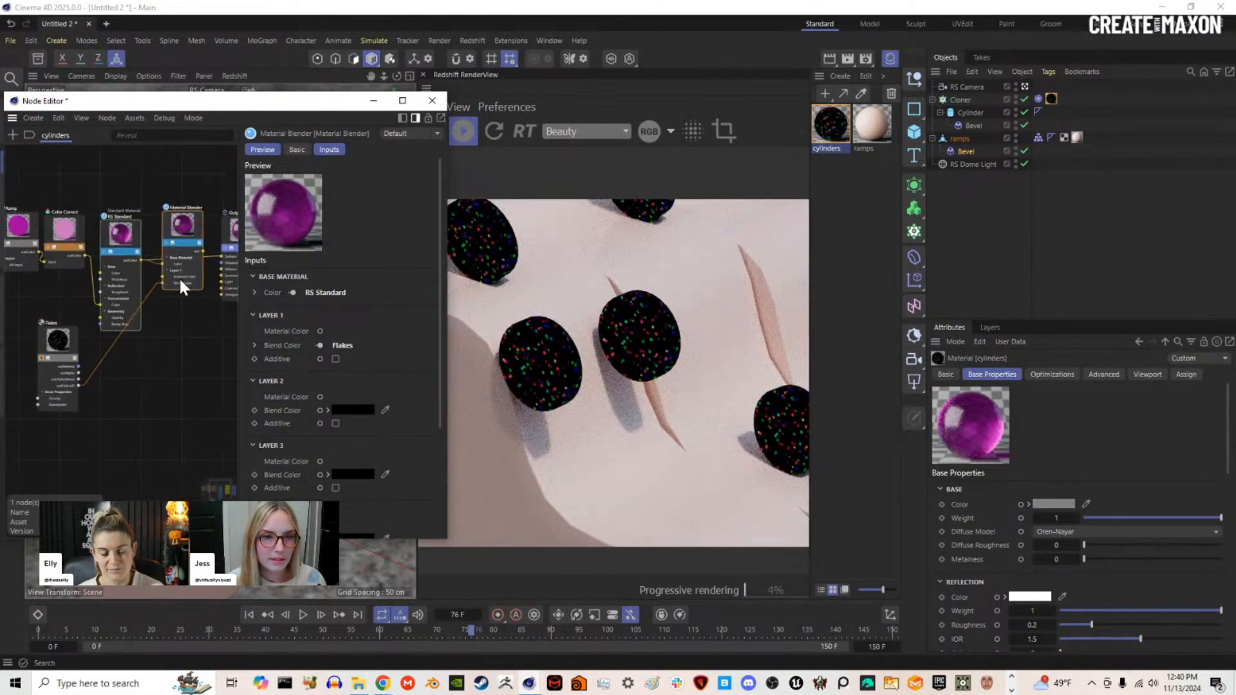
Step: Shift the Flakes node slightly and place a duplicate of the RS Standard node beneath the original
left_click(64, 333)
left_click_drag(63, 334, 76, 330)
left_click(132, 232)
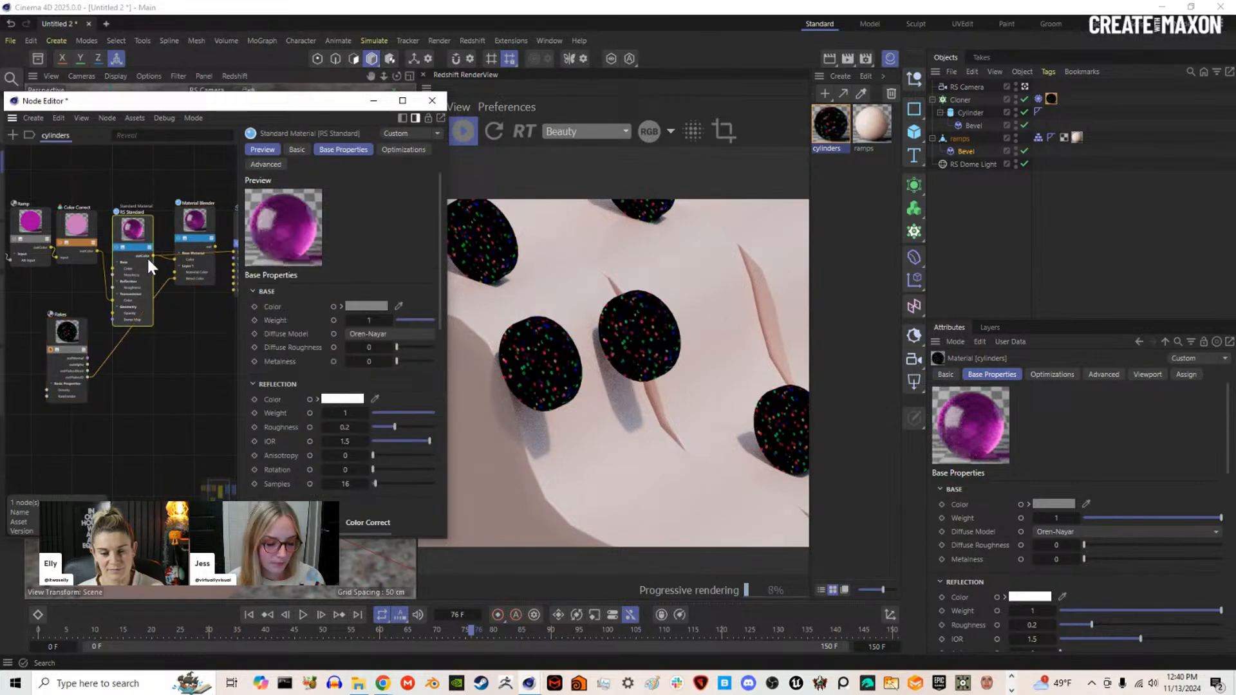
left_click_drag(141, 226, 134, 373, "ctrl")
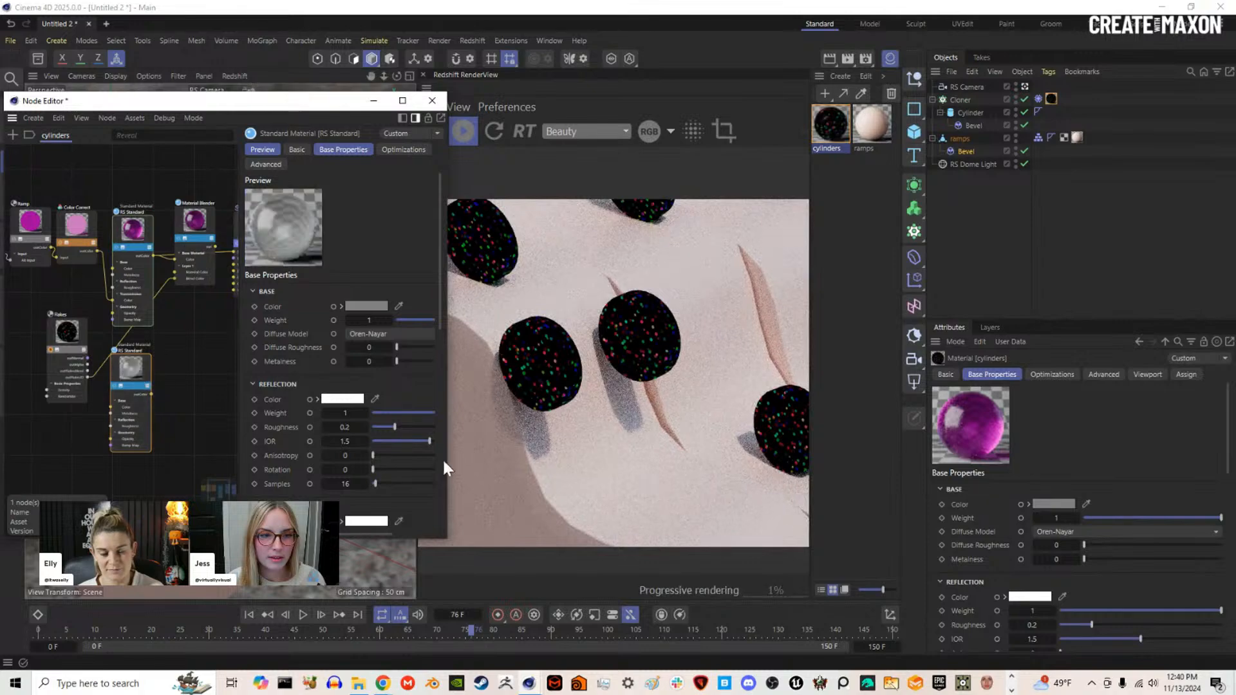
Step: Make the duplicated RS Standard gold, with an orange base color and metalness 1, and connect it to the Material Blender's Layer 1 Material Color
scroll(355, 466, "down", 3)
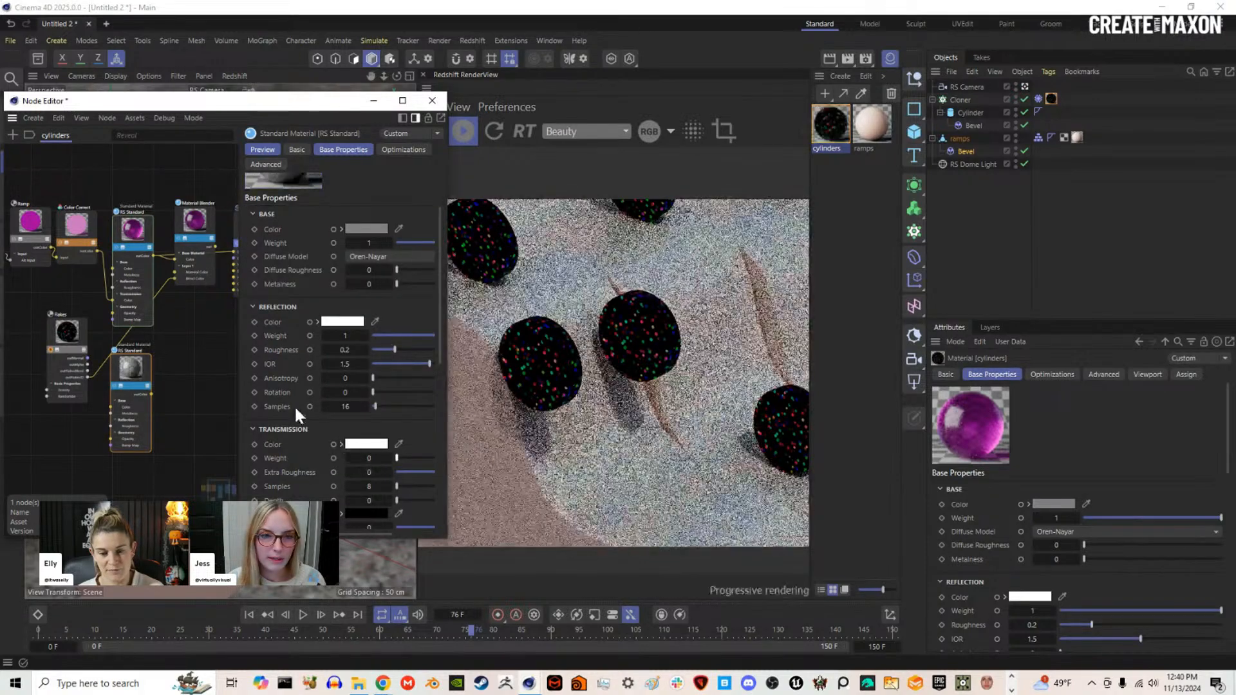
scroll(295, 406, "up", 3)
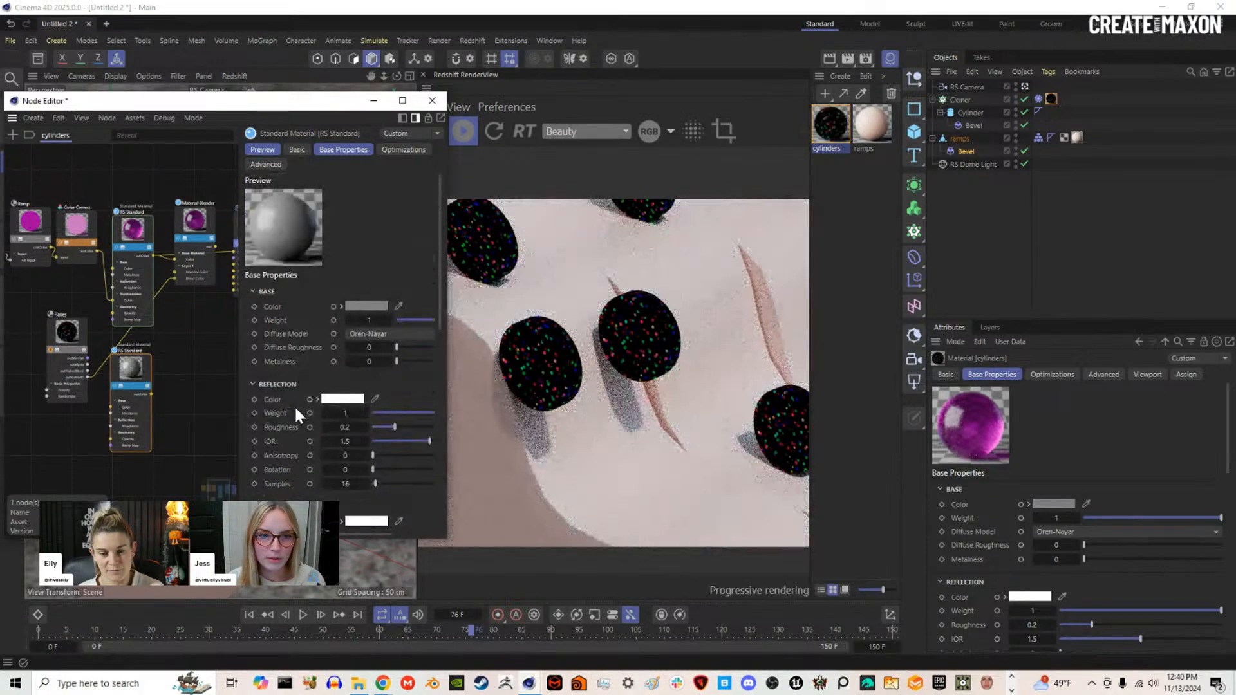
left_click(366, 306)
left_click(293, 372)
mouse_move(437, 393)
left_mouse_down()
mouse_move(461, 393)
mouse_move(450, 373)
left_mouse_up()
left_click(494, 322)
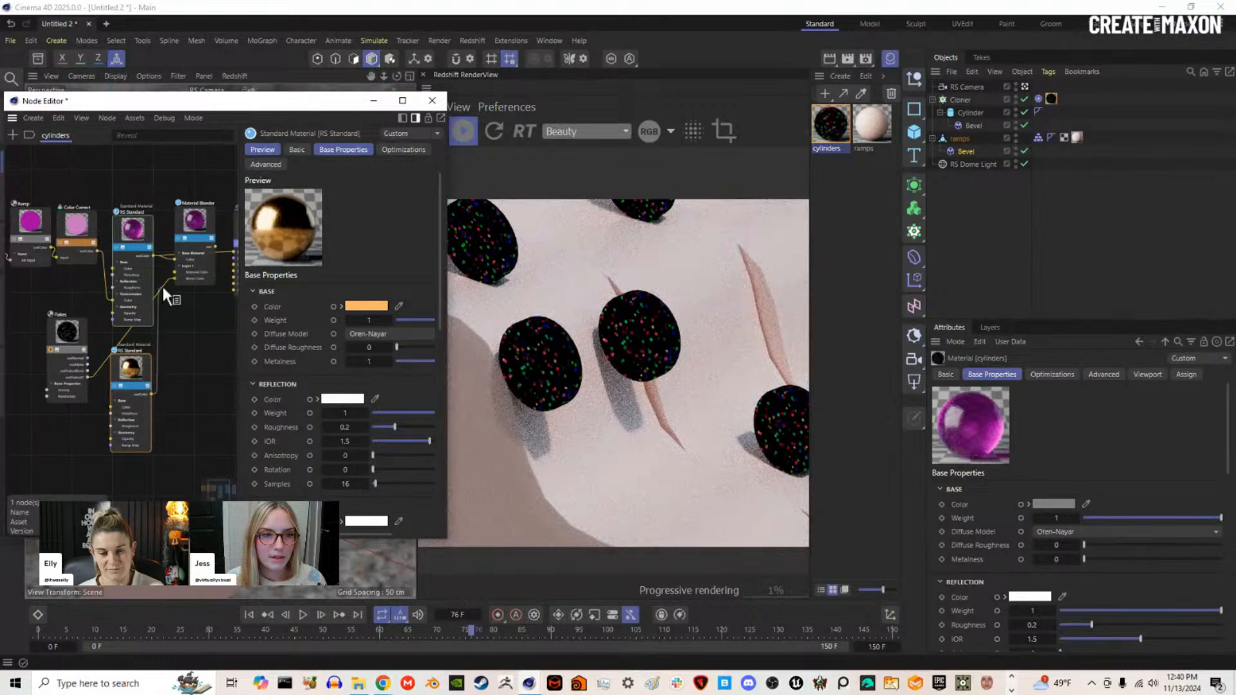
Step: Connect the Material Blender's output to the Output node's Surface and turn off the Flakes node's solo preview
scroll(188, 272, "up", 5)
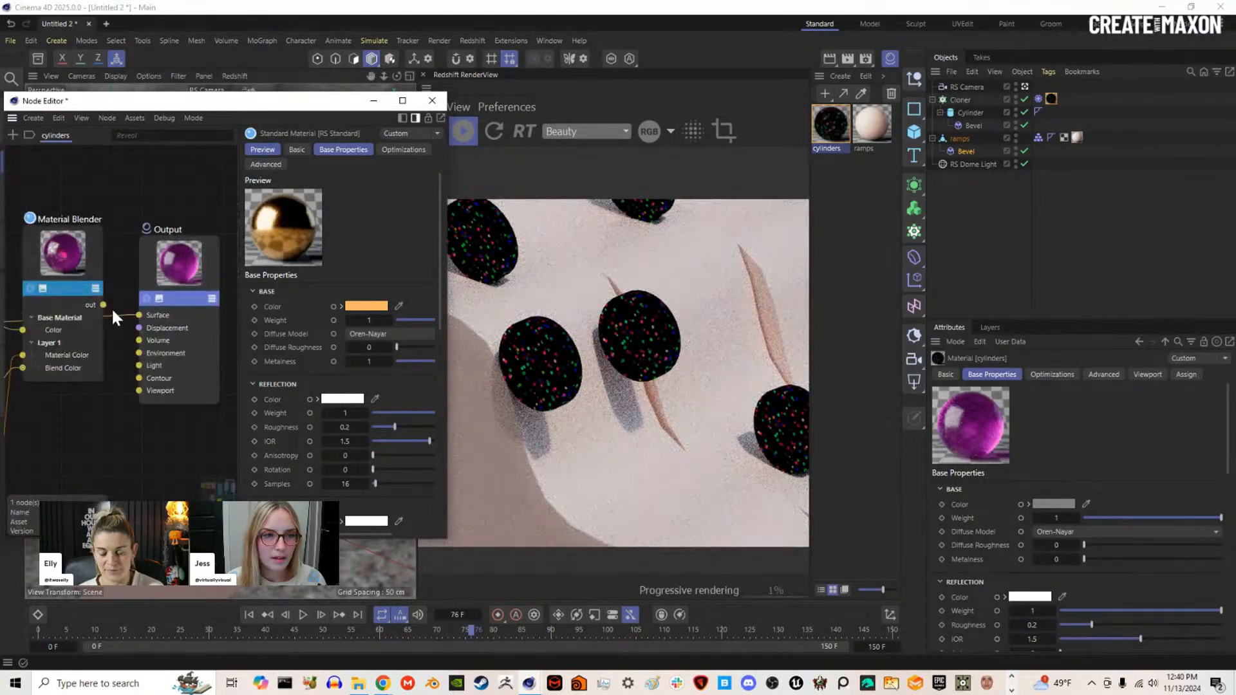
middle_click_drag(106, 303, 104, 329)
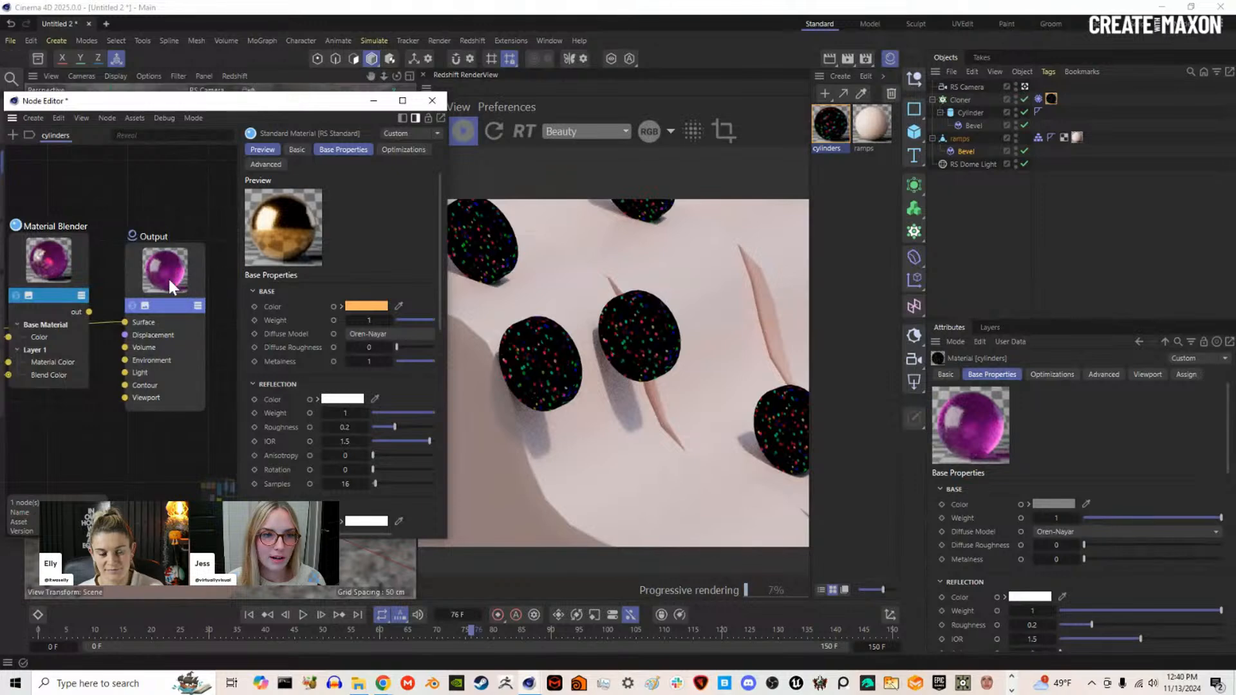
left_click_drag(127, 328, 125, 324)
middle_click_drag(80, 273, 269, 234)
scroll(83, 336, "down", 2)
middle_click_drag(83, 336, 190, 268)
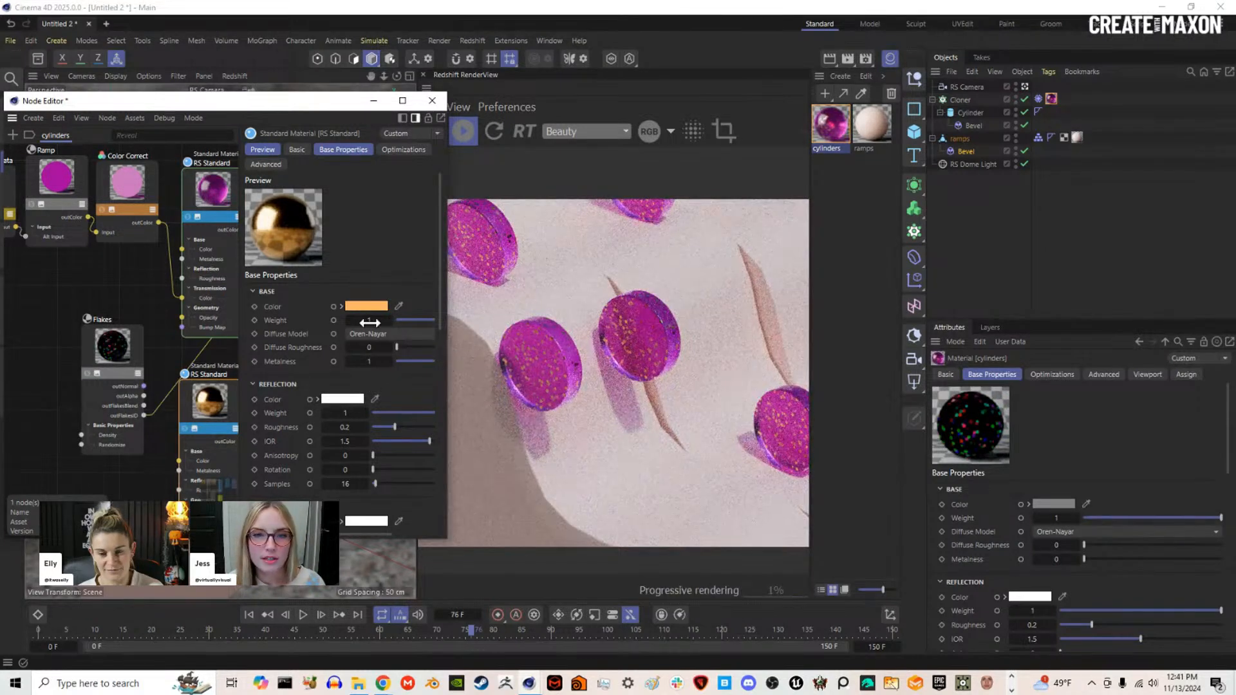
Step: Narrow the Node Editor, refresh the render, and examine the gold flakes across the differently colored discs
left_click_drag(446, 201, 403, 202)
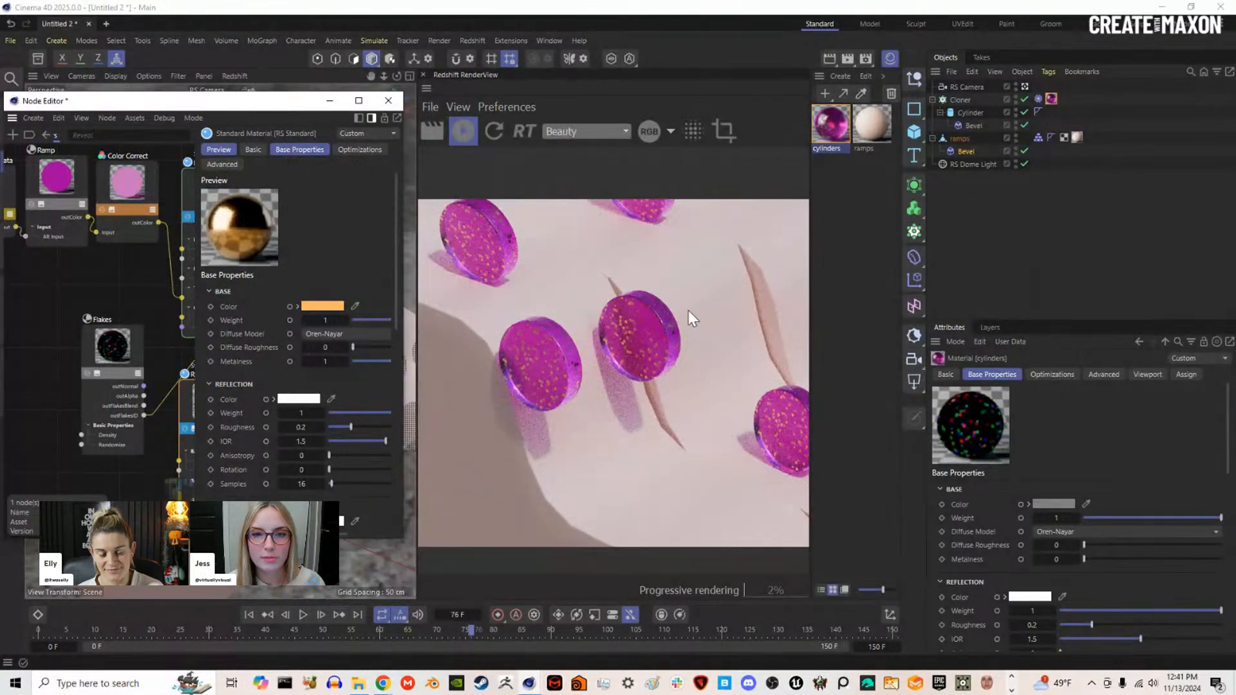
left_click(493, 133)
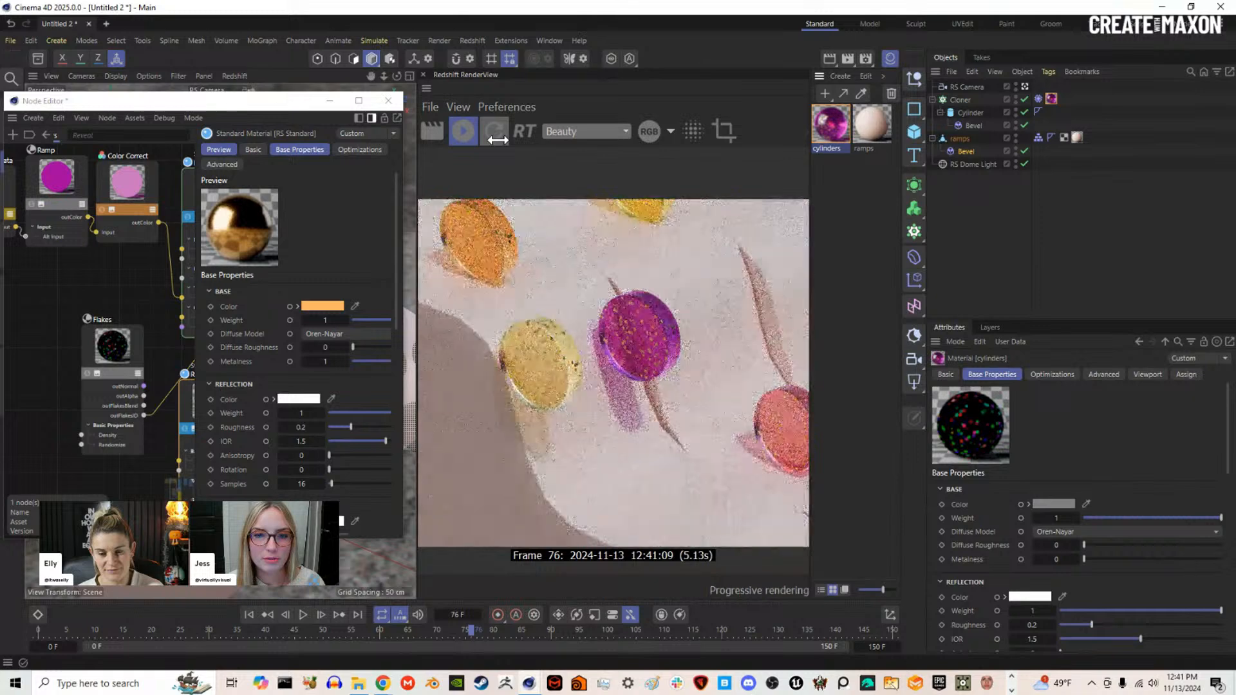
left_click_drag(403, 329, 400, 329)
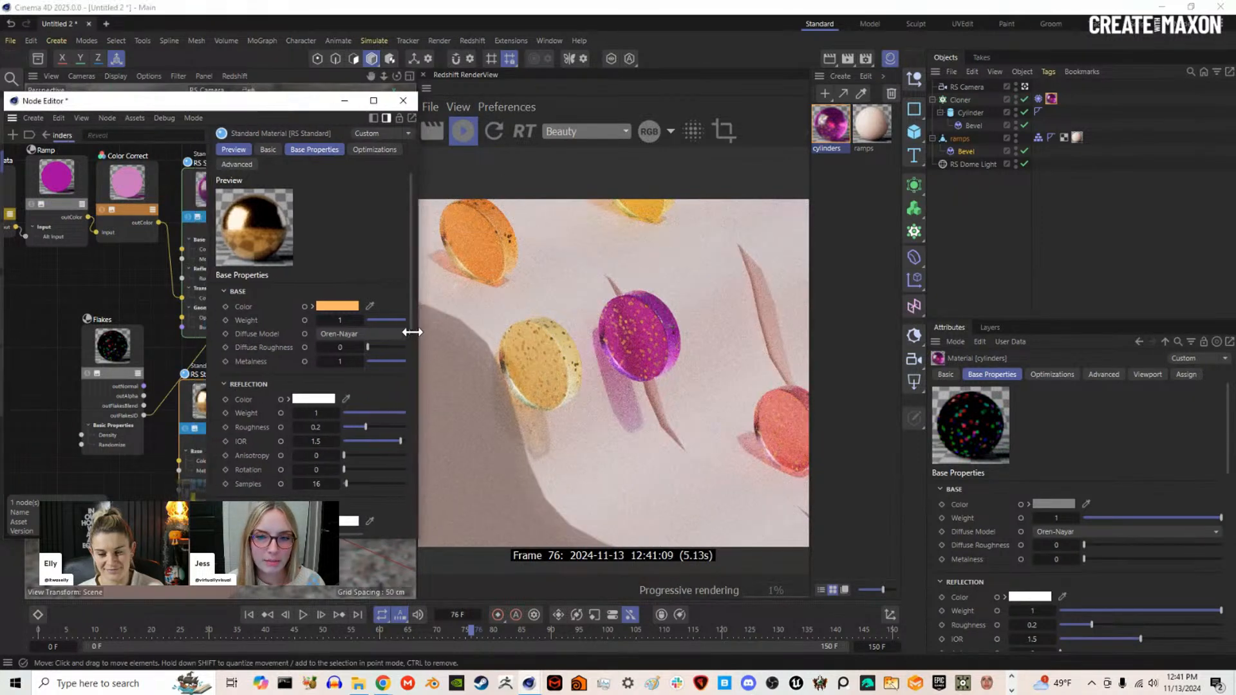
scroll(712, 384, "down", 3)
middle_click_drag(713, 383, 629, 368)
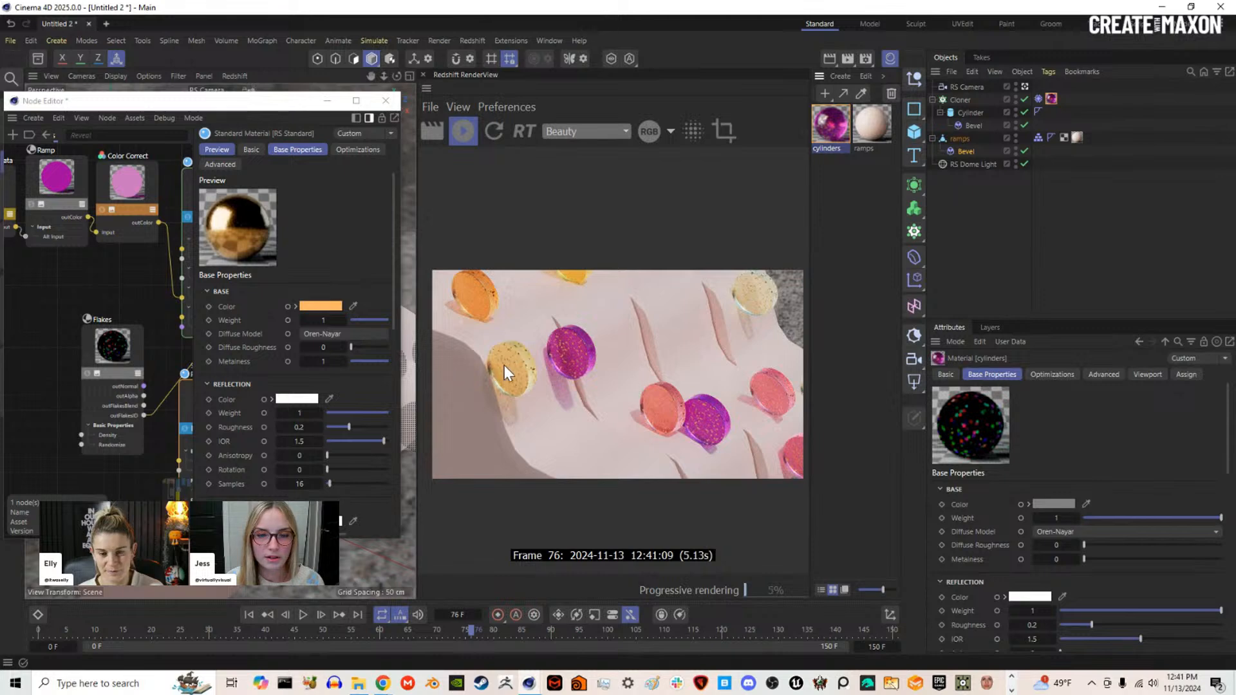
scroll(519, 361, "up", 4)
scroll(613, 380, "down", 5)
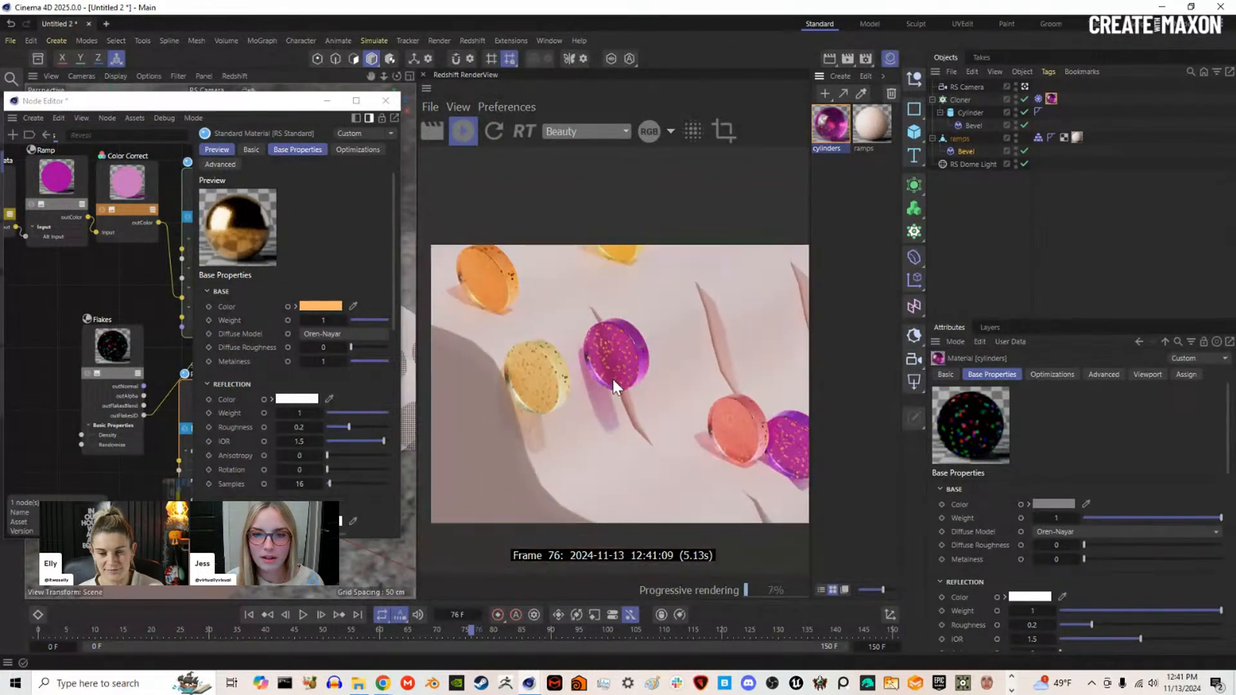
scroll(766, 436, "up", 3)
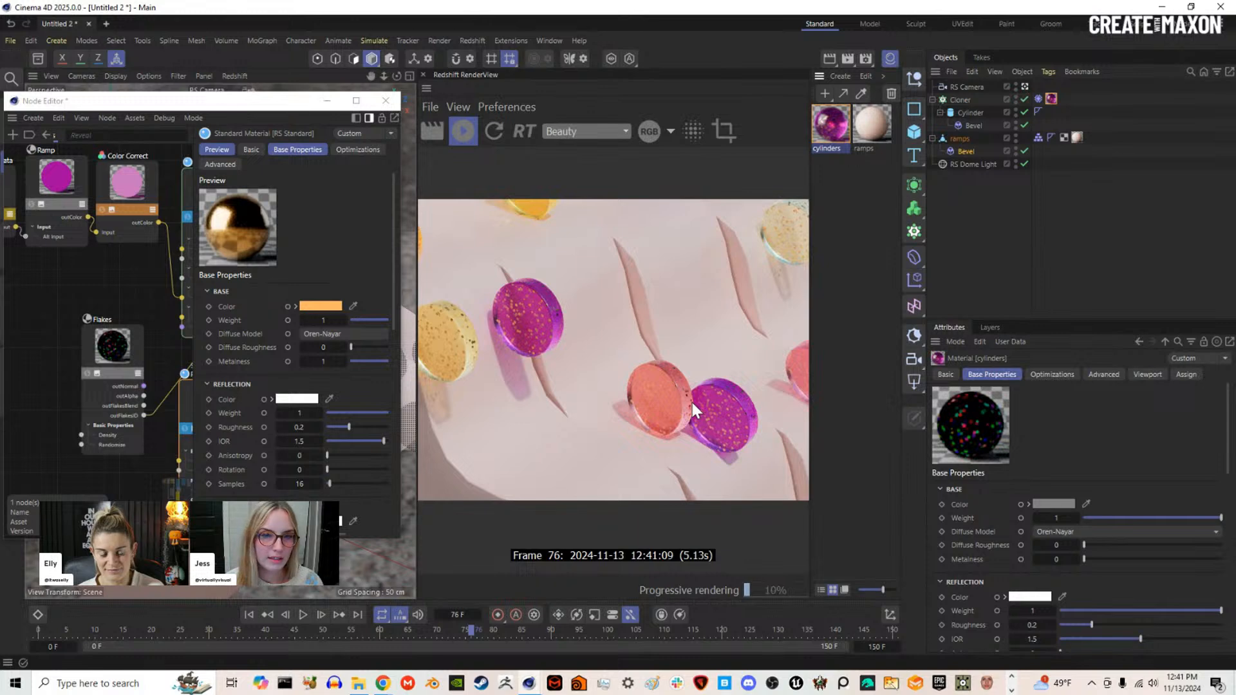
scroll(690, 400, "down", 4)
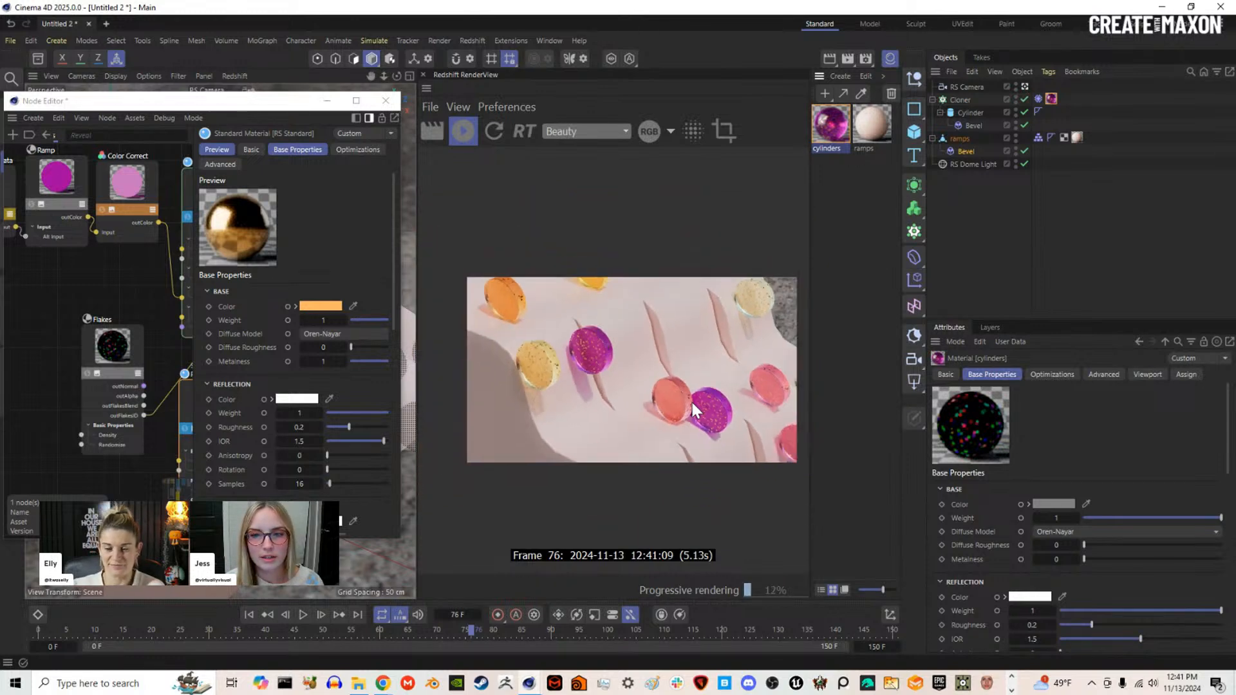
Step: Close the disc material's node graph and open the ramps material's nodes in a widened Node Editor over the viewport
scroll(764, 396, "up", 3)
scroll(756, 392, "down", 3)
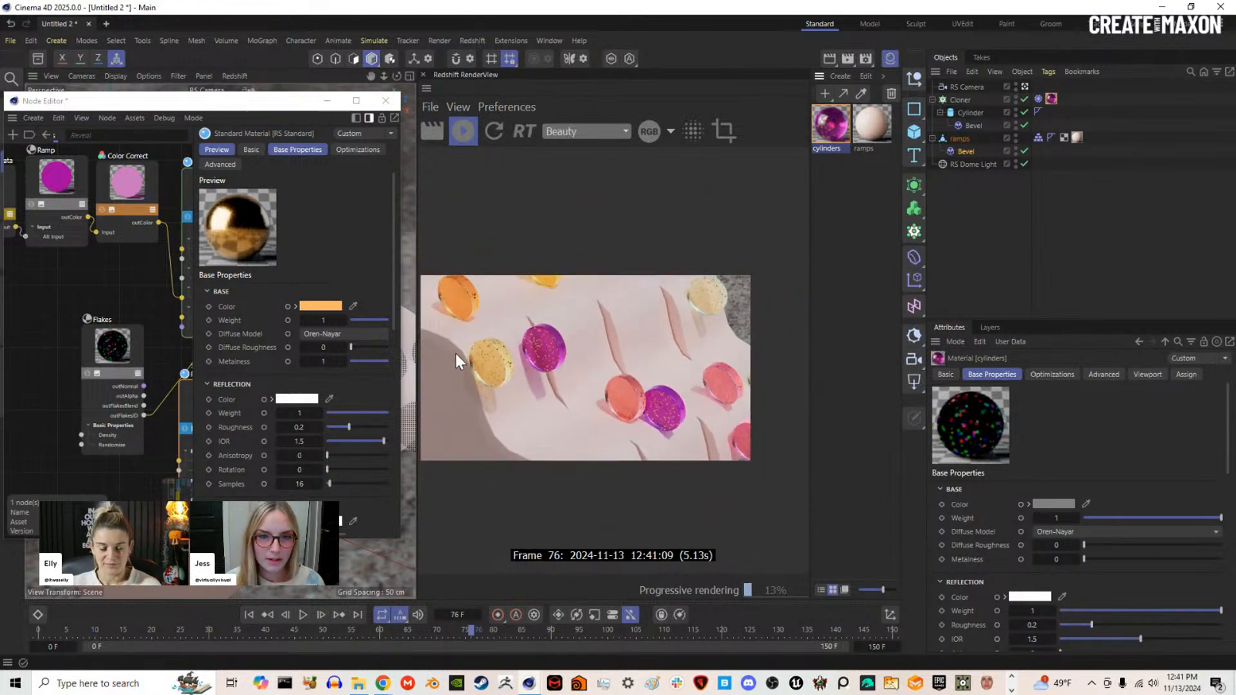
scroll(453, 352, "up", 3)
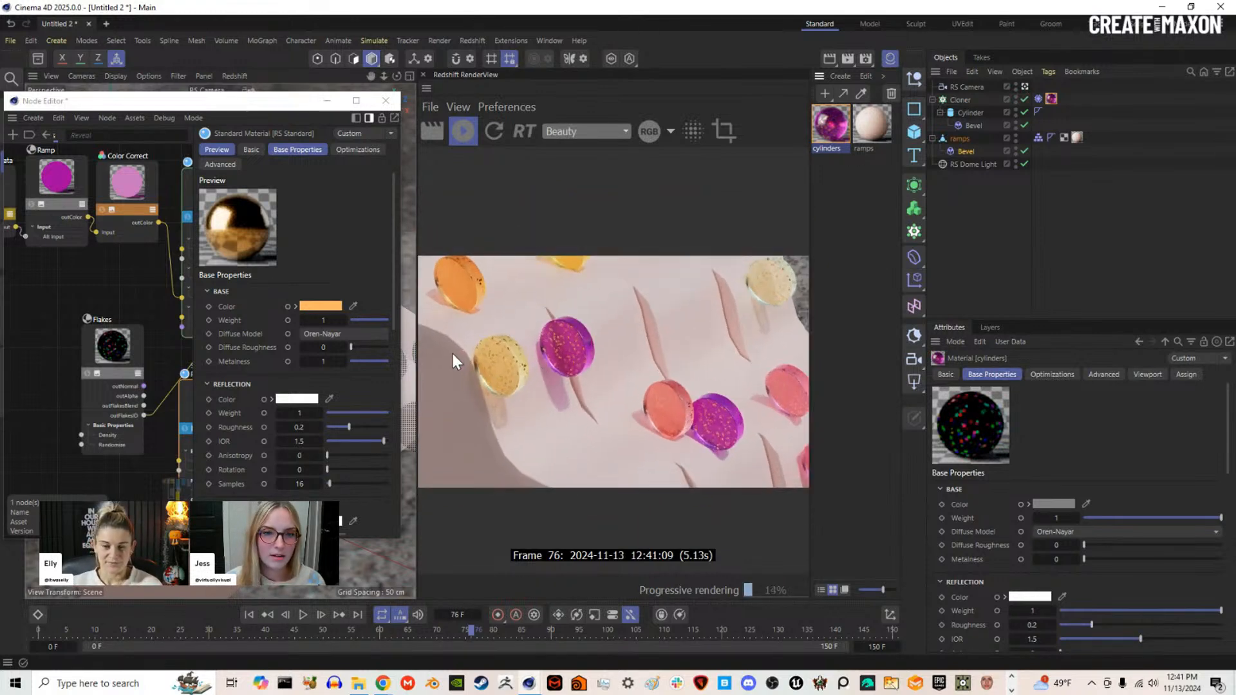
left_click(386, 100)
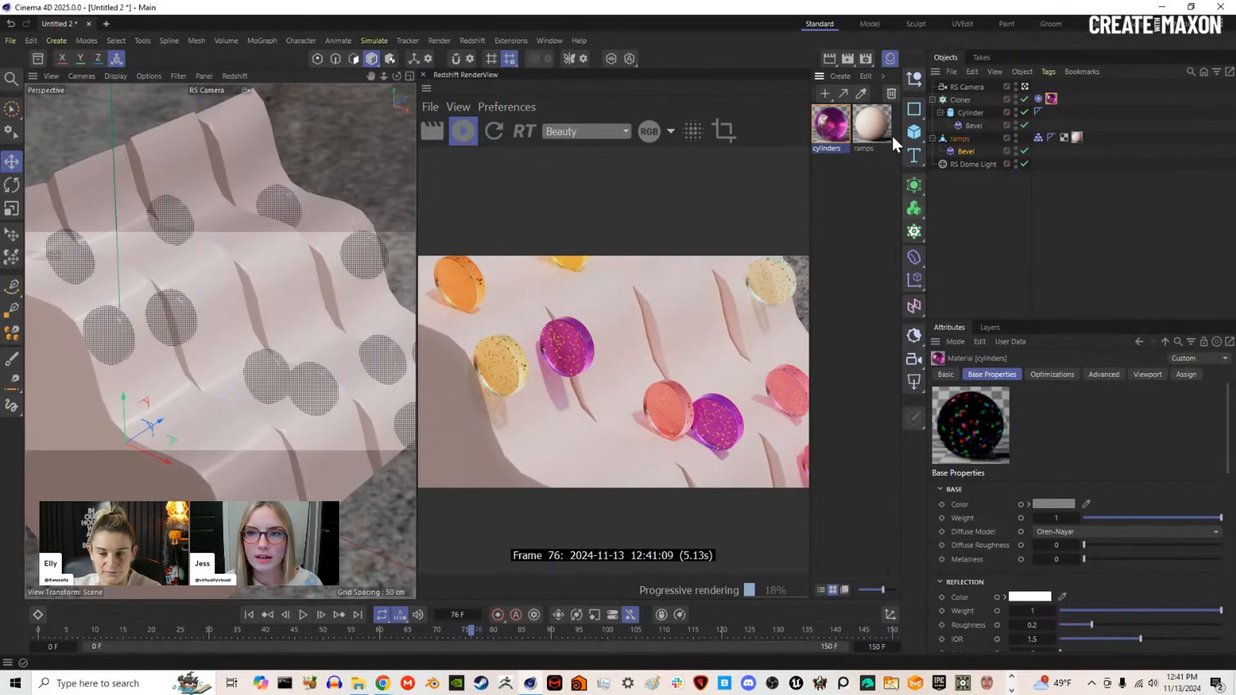
double_click(874, 127)
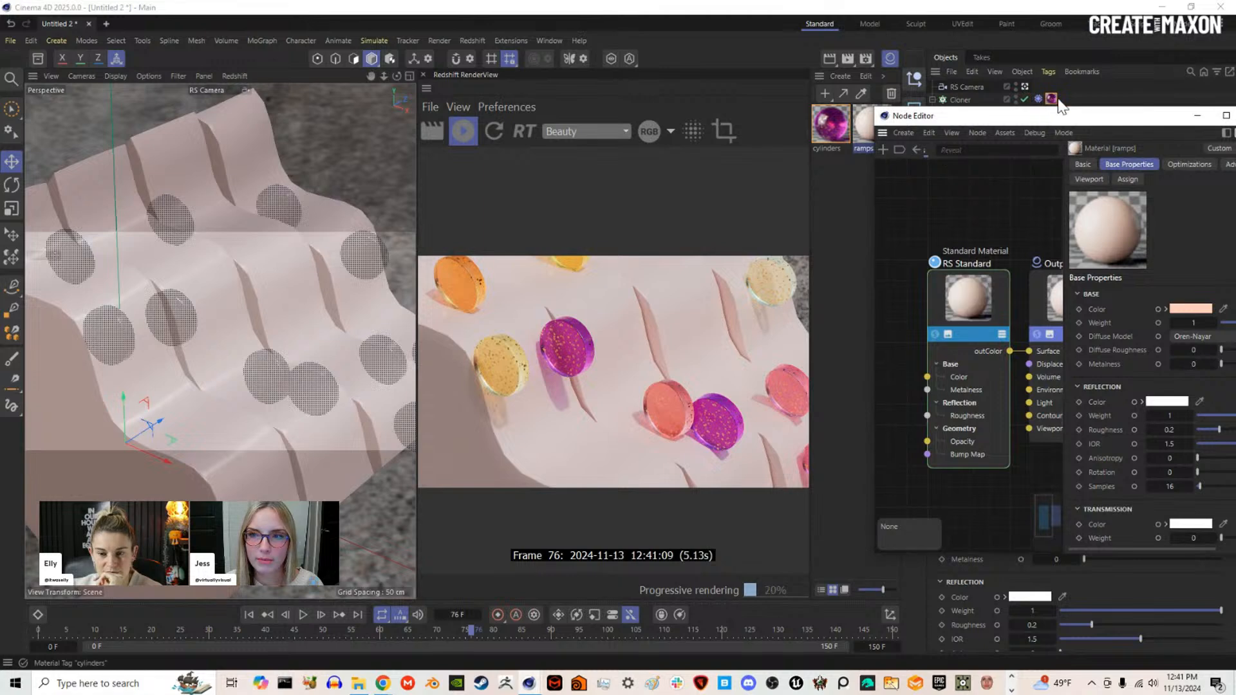
left_click_drag(1033, 122, 308, 89)
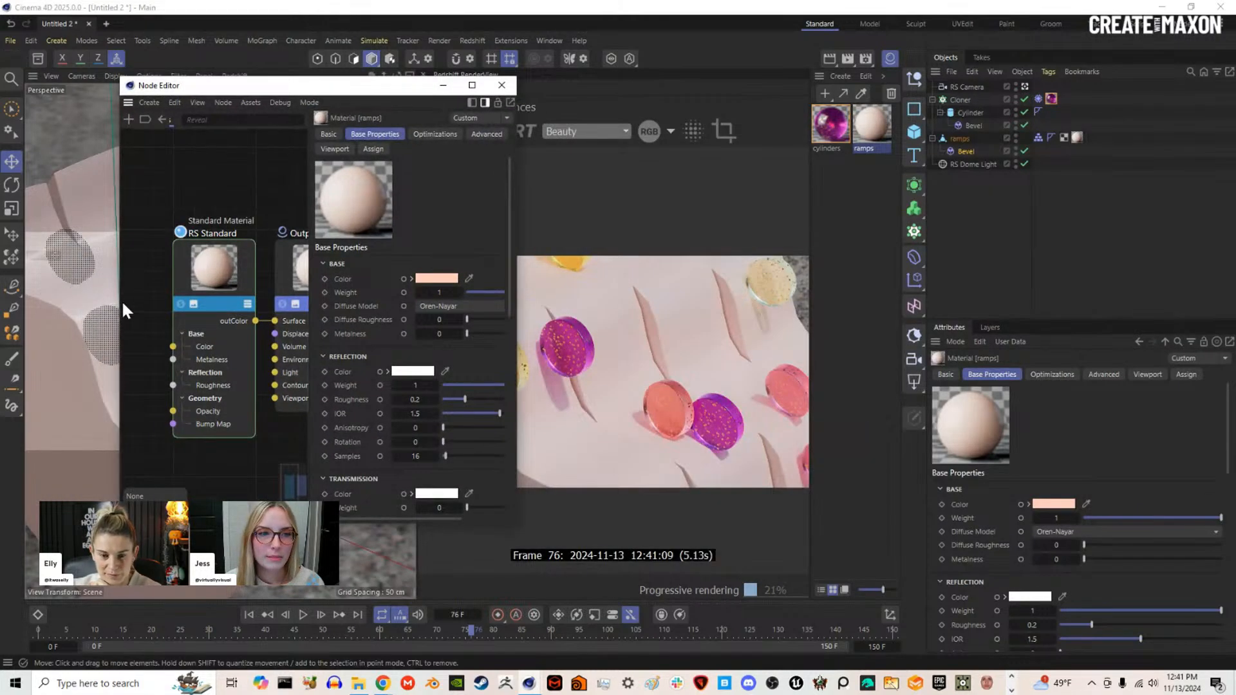
left_click_drag(119, 301, 37, 303)
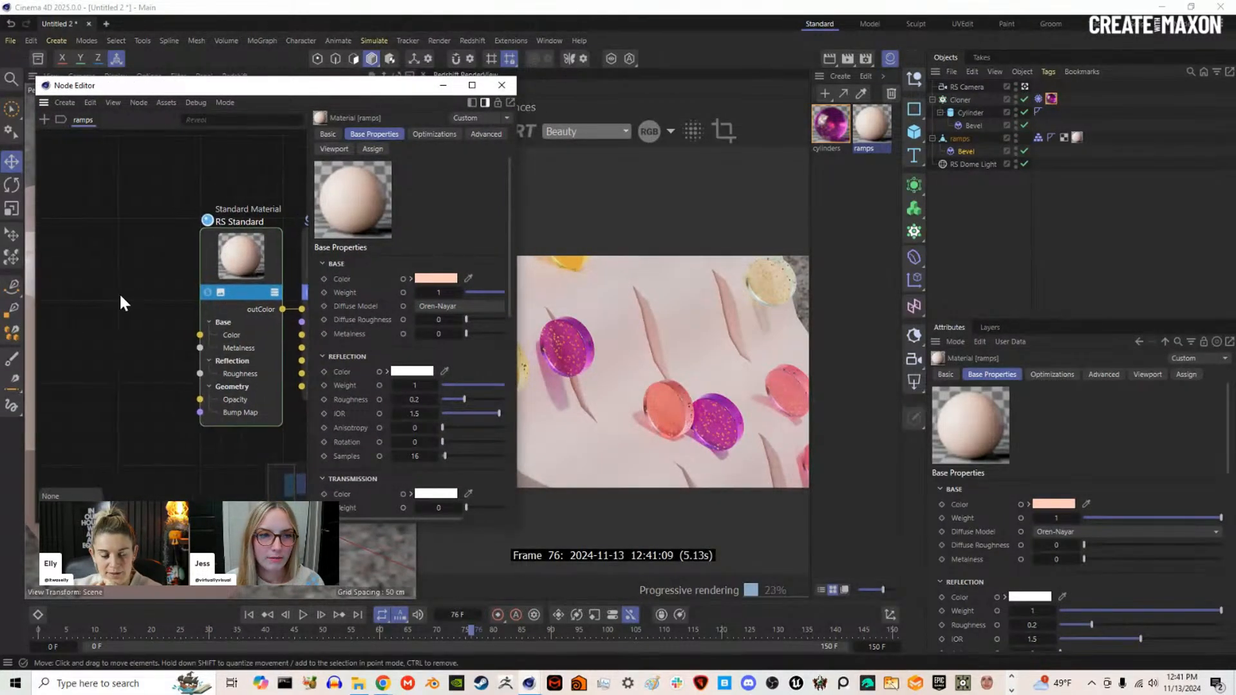
Step: Add a Bump Map node to the ramps material and connect it to the RS Standard node's Bump Map input
double_click(122, 357)
type("bump")
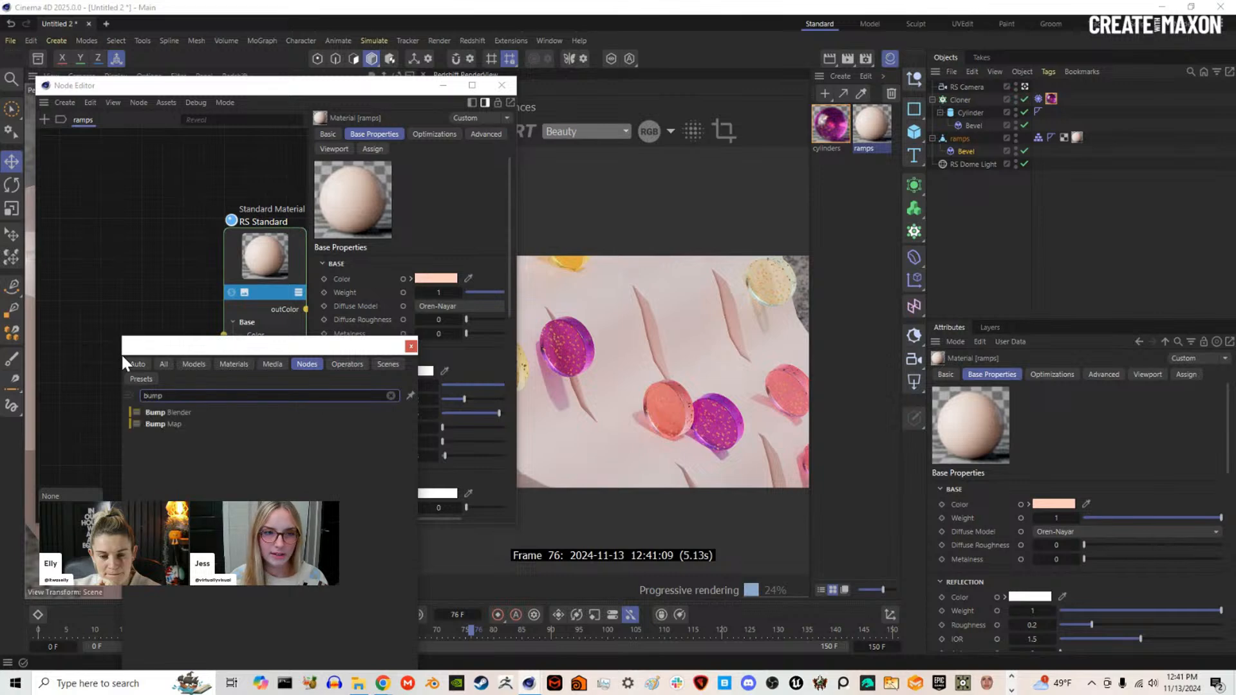
left_click(157, 424)
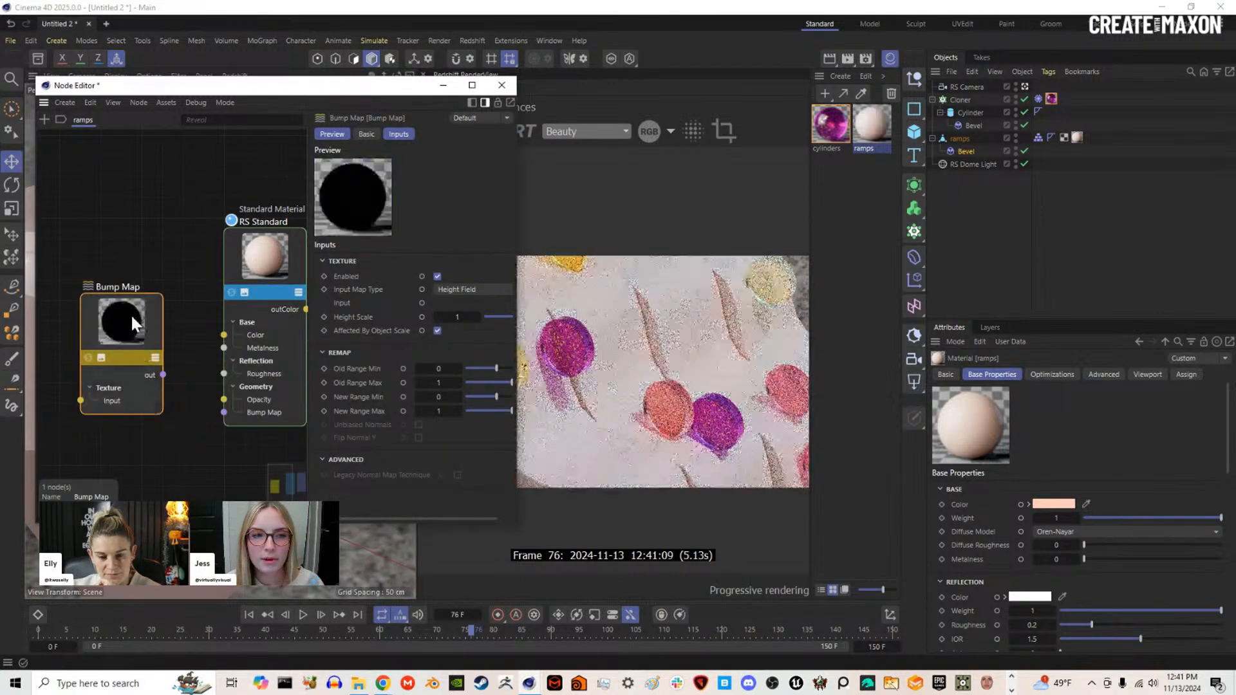
left_click_drag(161, 342, 168, 350)
left_click_drag(200, 411, 224, 412)
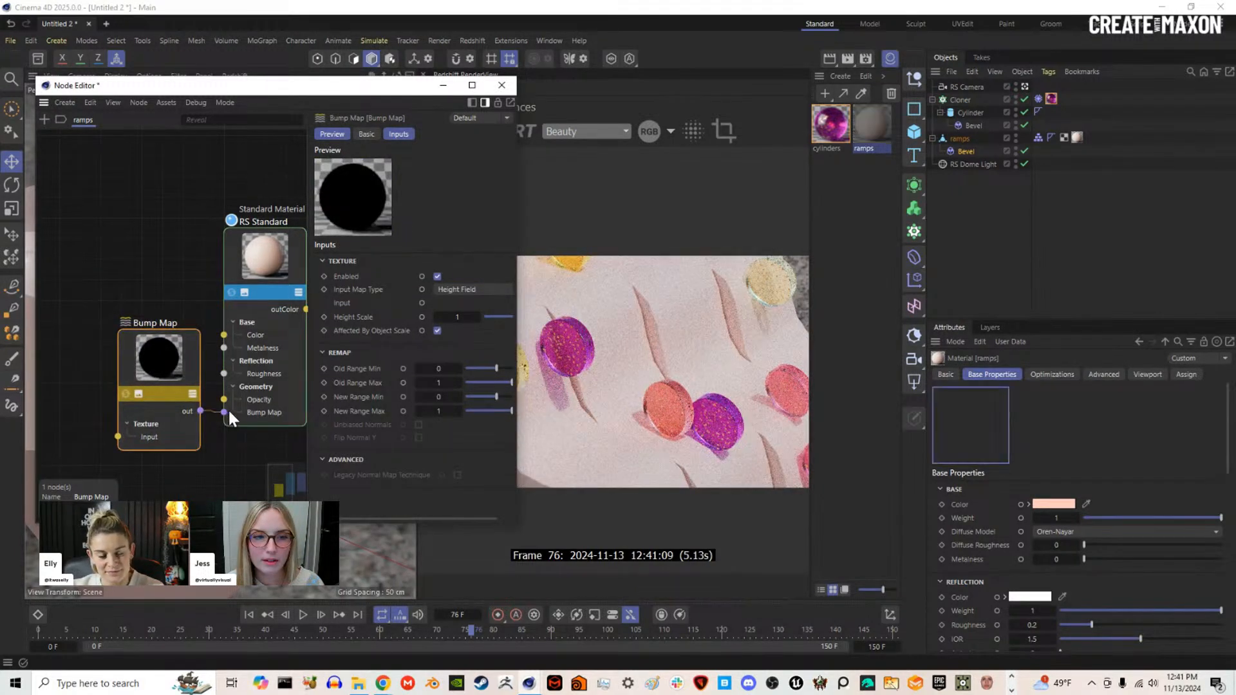
Step: Add a Maxon Noise node and connect its outColor to the Bump Map node's Input
double_click(135, 368)
type("max")
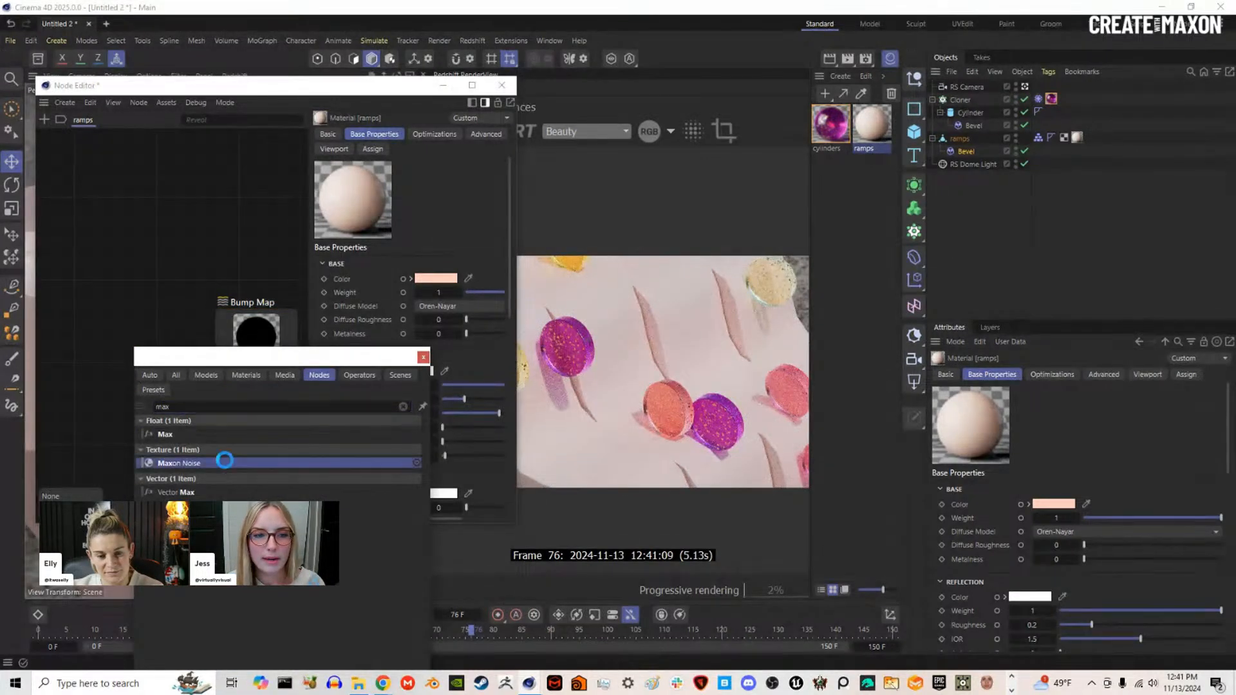
left_click(224, 458)
left_click_drag(147, 341, 146, 358)
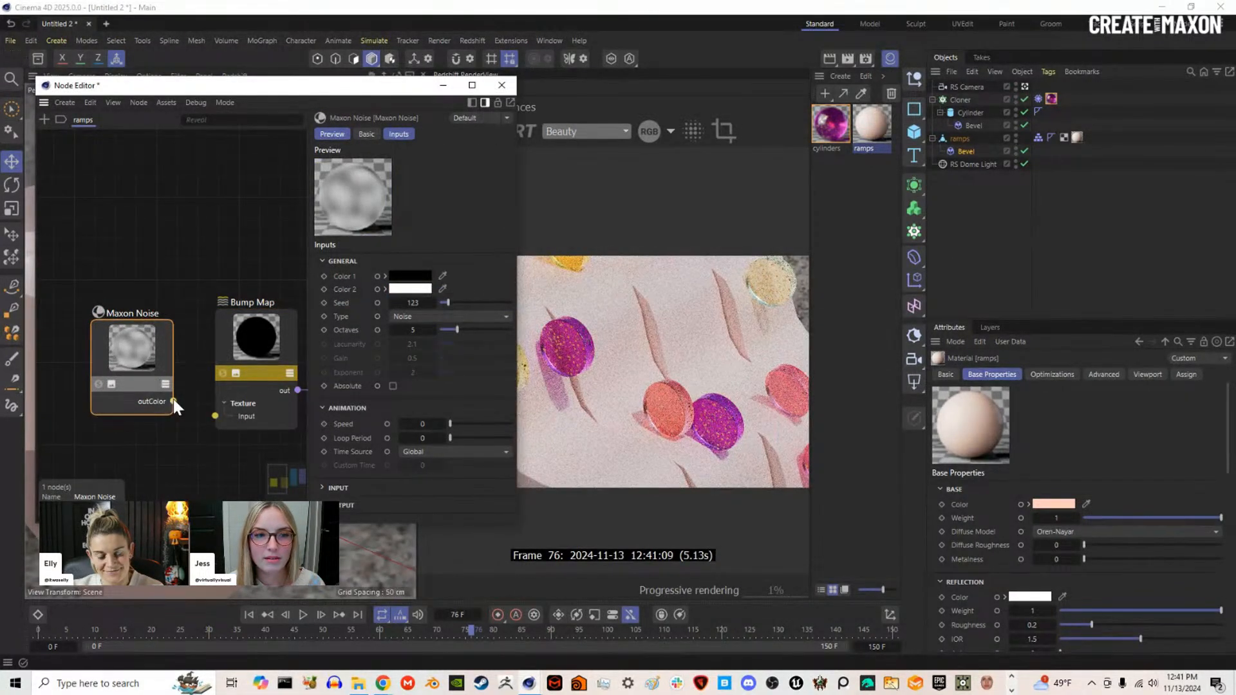
left_click_drag(182, 405, 215, 415)
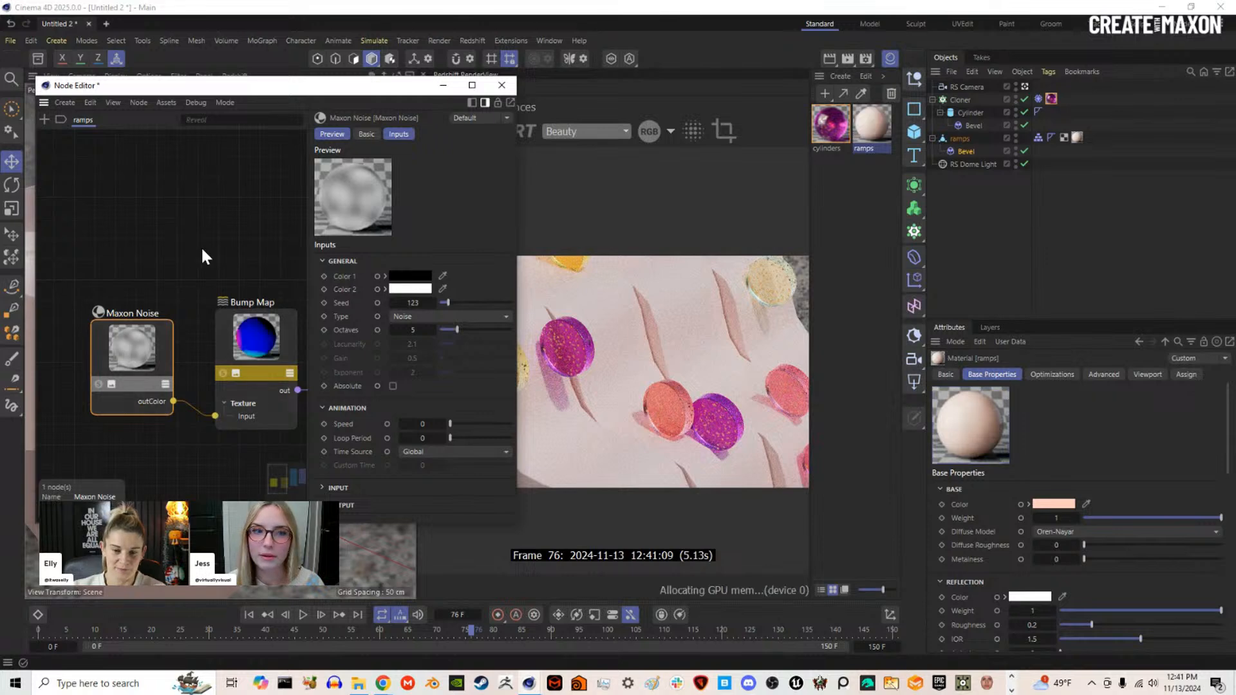
Step: Solo the Maxon Noise in the render and set its noise type to FBM with 20 octaves
left_click(98, 385)
left_click_drag(138, 342, 138, 353)
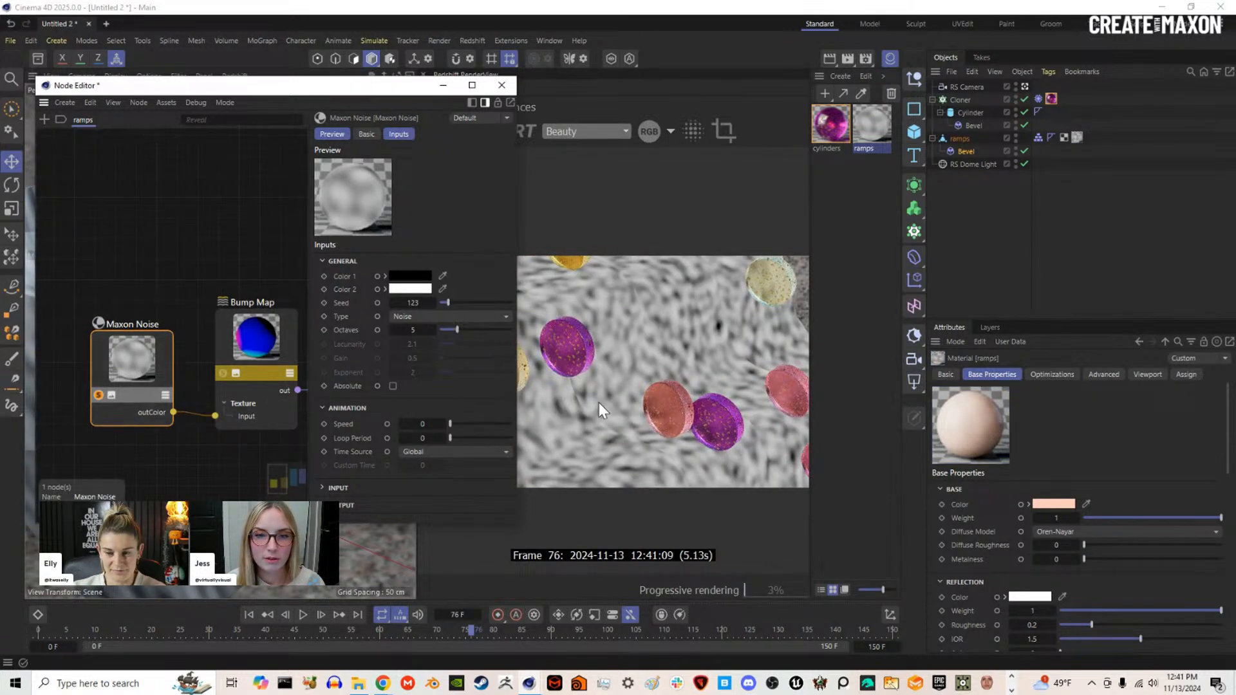
left_click_drag(516, 409, 483, 412)
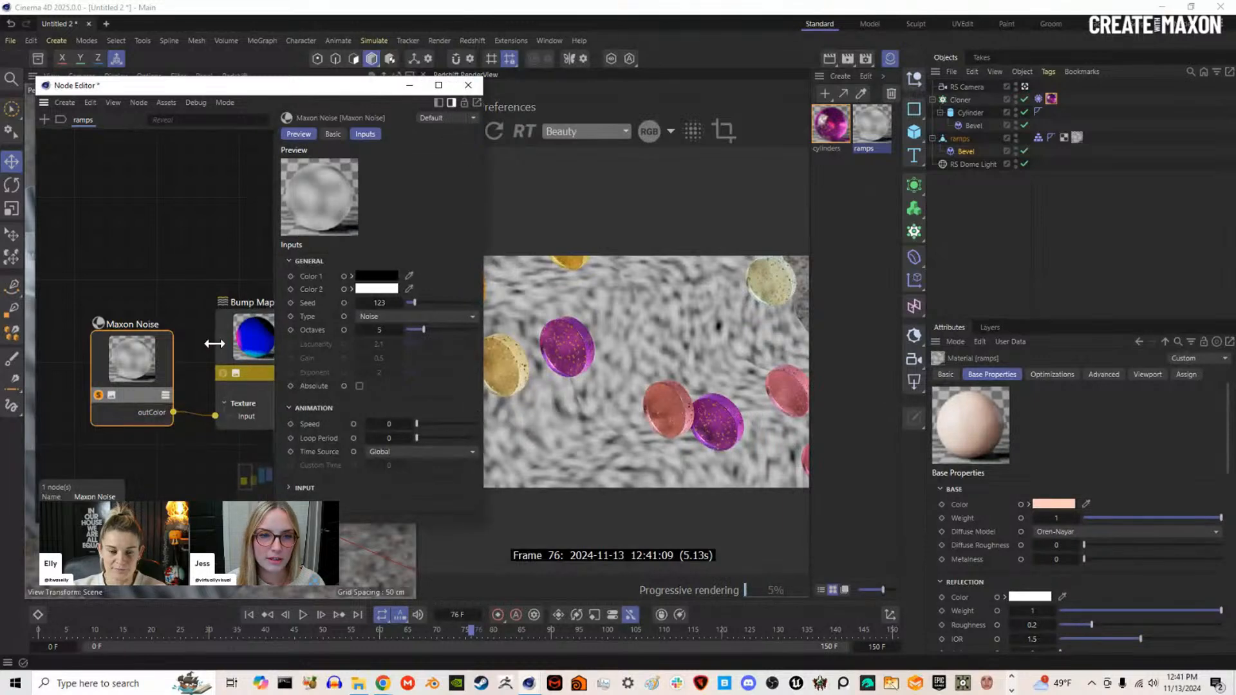
middle_click_drag(265, 332, 214, 322)
left_click(446, 316)
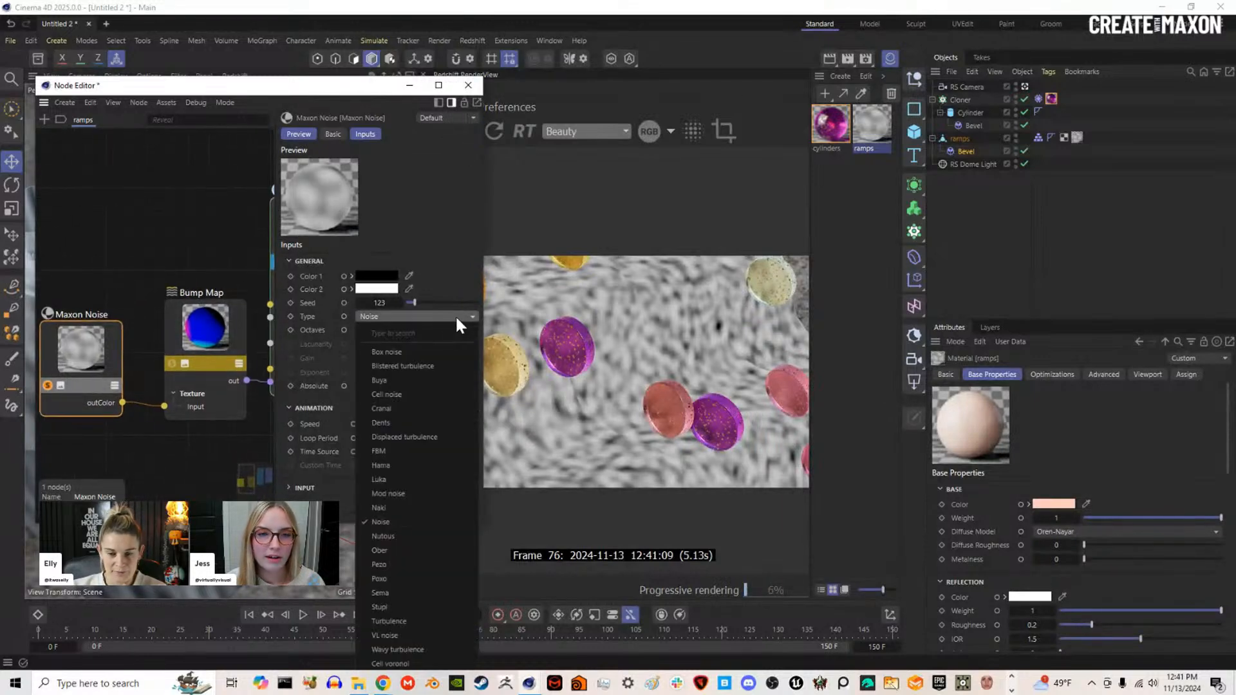
left_click(396, 449)
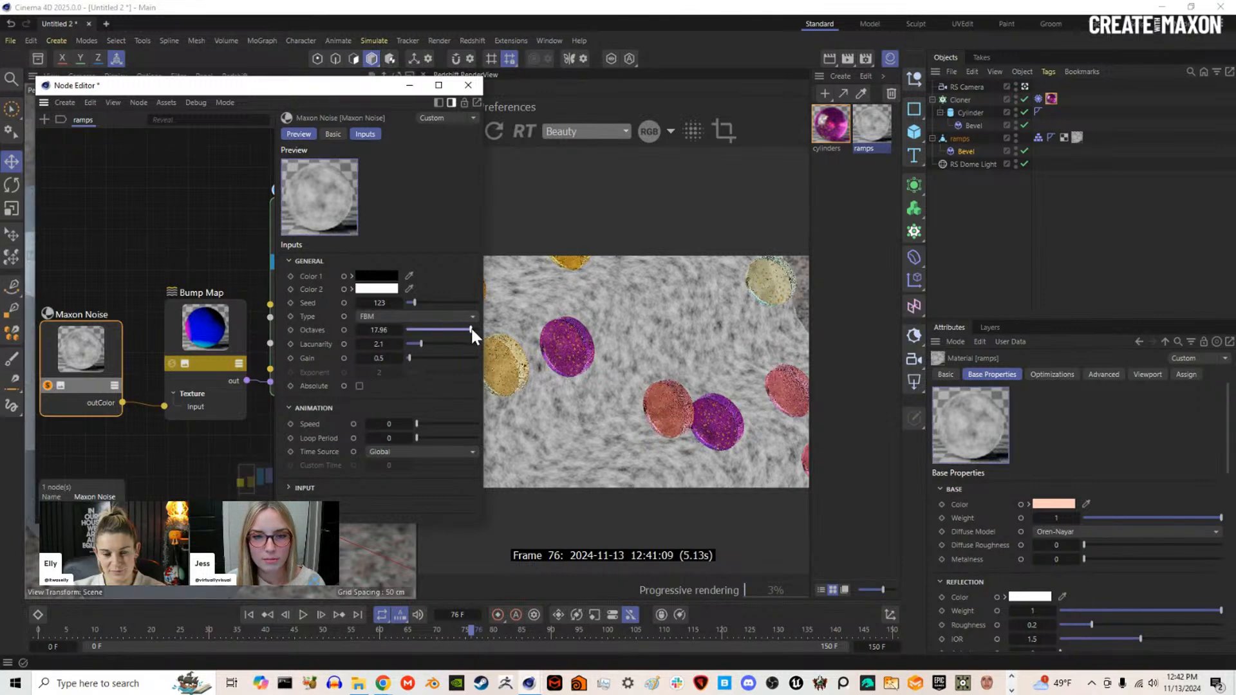
mouse_move(470, 327)
left_mouse_down()
mouse_move(406, 334)
mouse_move(515, 331)
left_mouse_up()
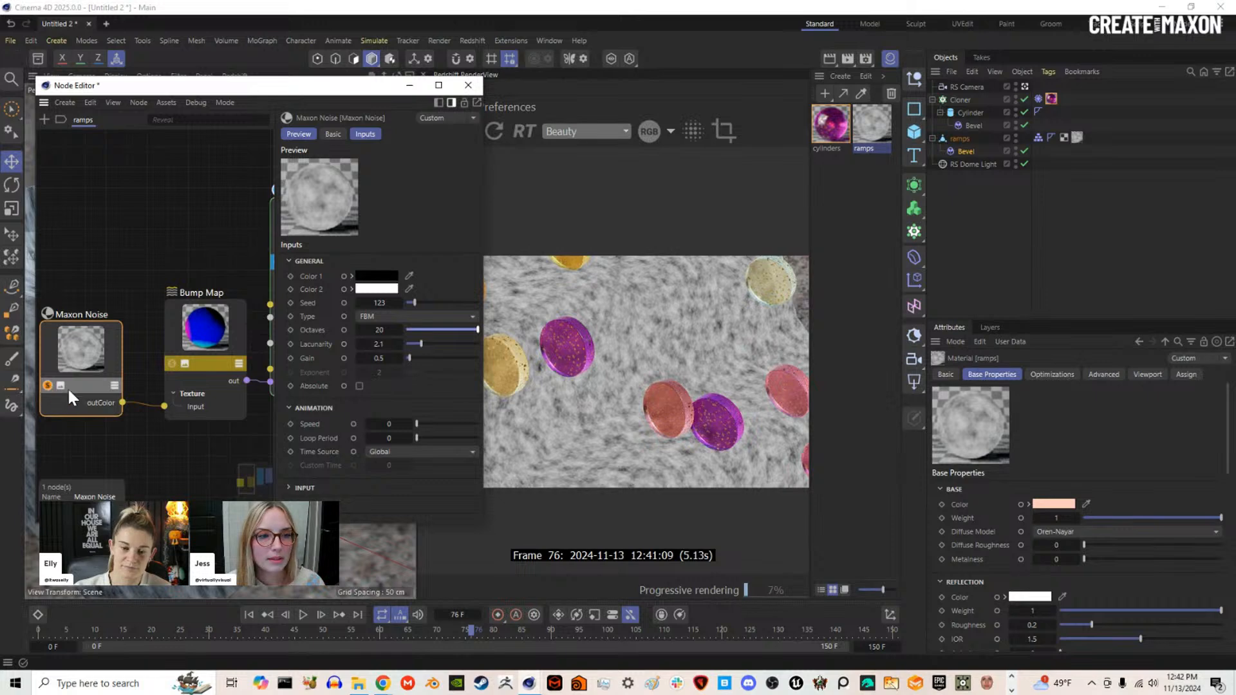
Step: Set the Maxon Noise's overall scale to 50 and turn off its solo preview
left_click(343, 487)
scroll(344, 481, "down", 2)
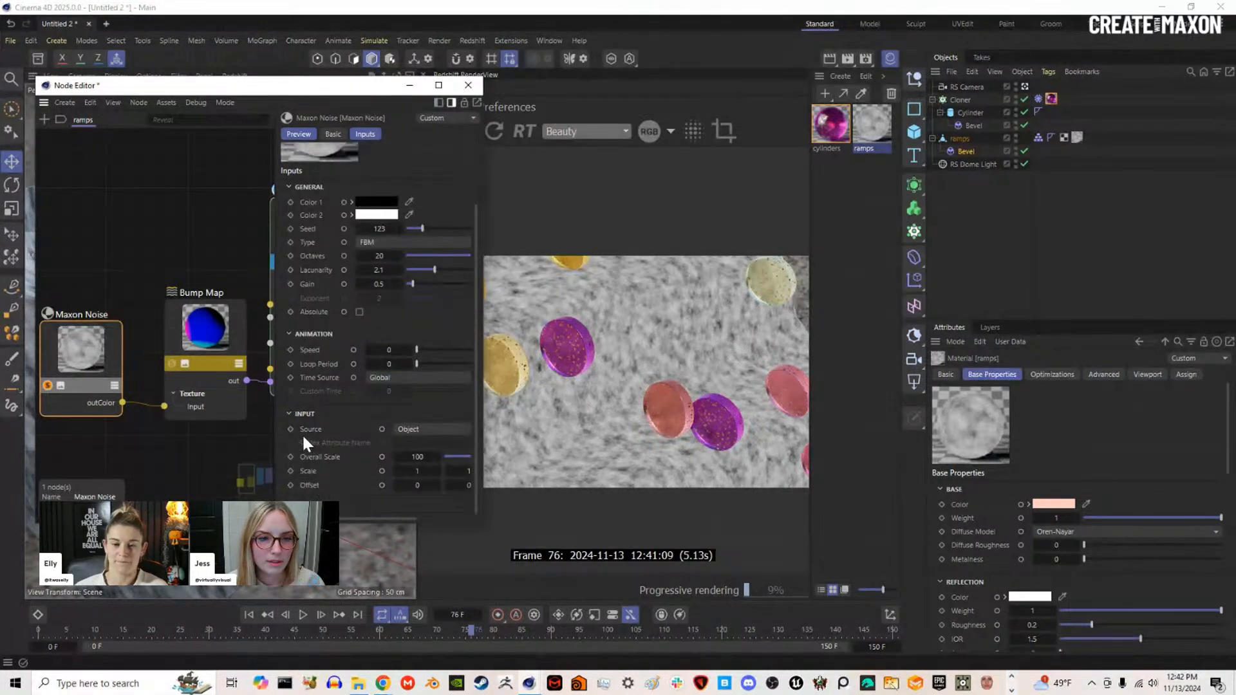
left_click(425, 457)
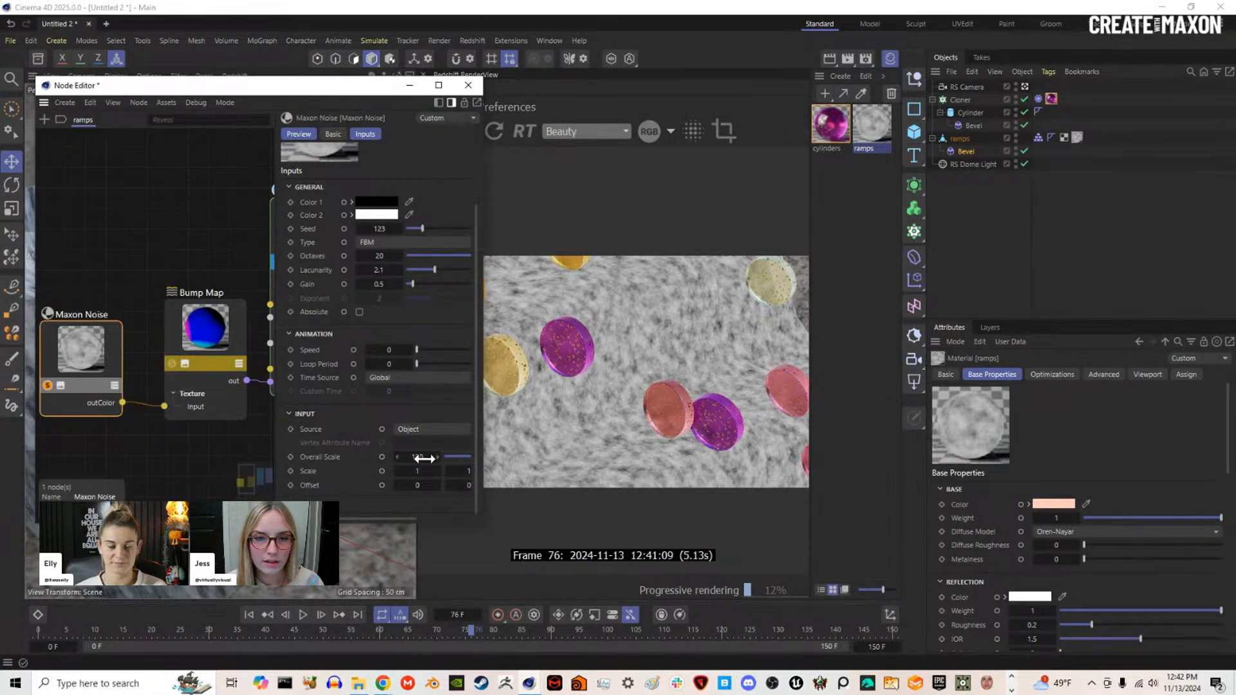
type("50")
key("Return")
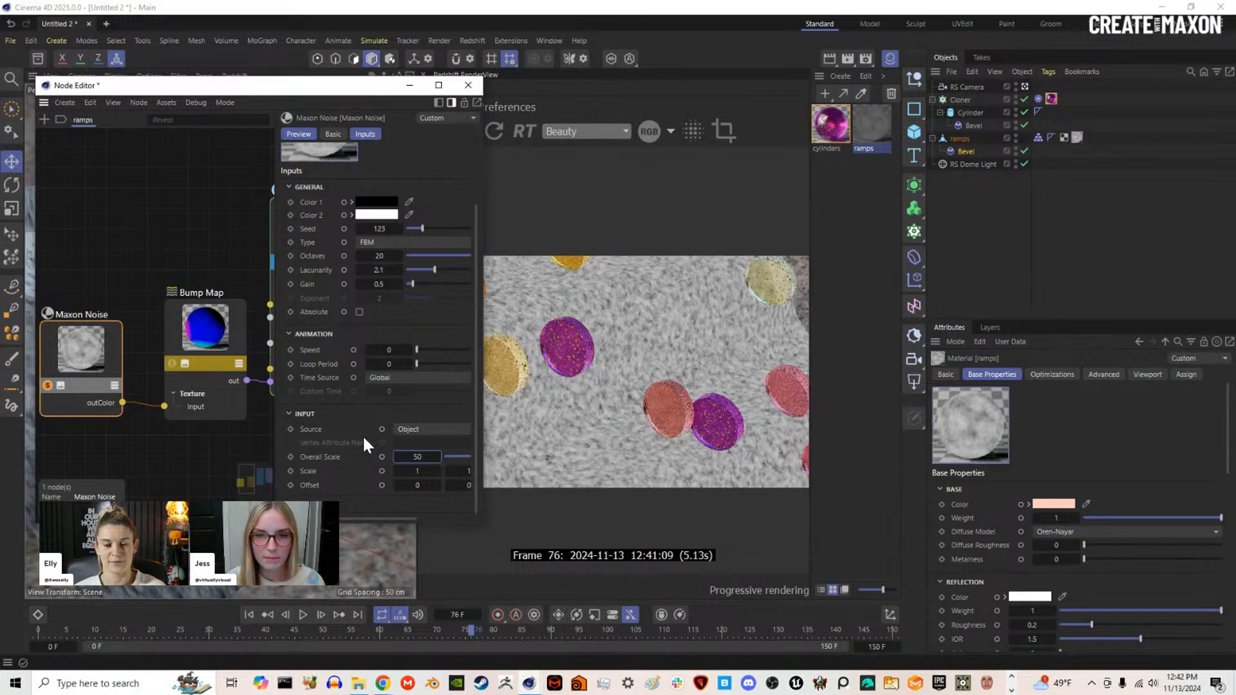
left_click(48, 385)
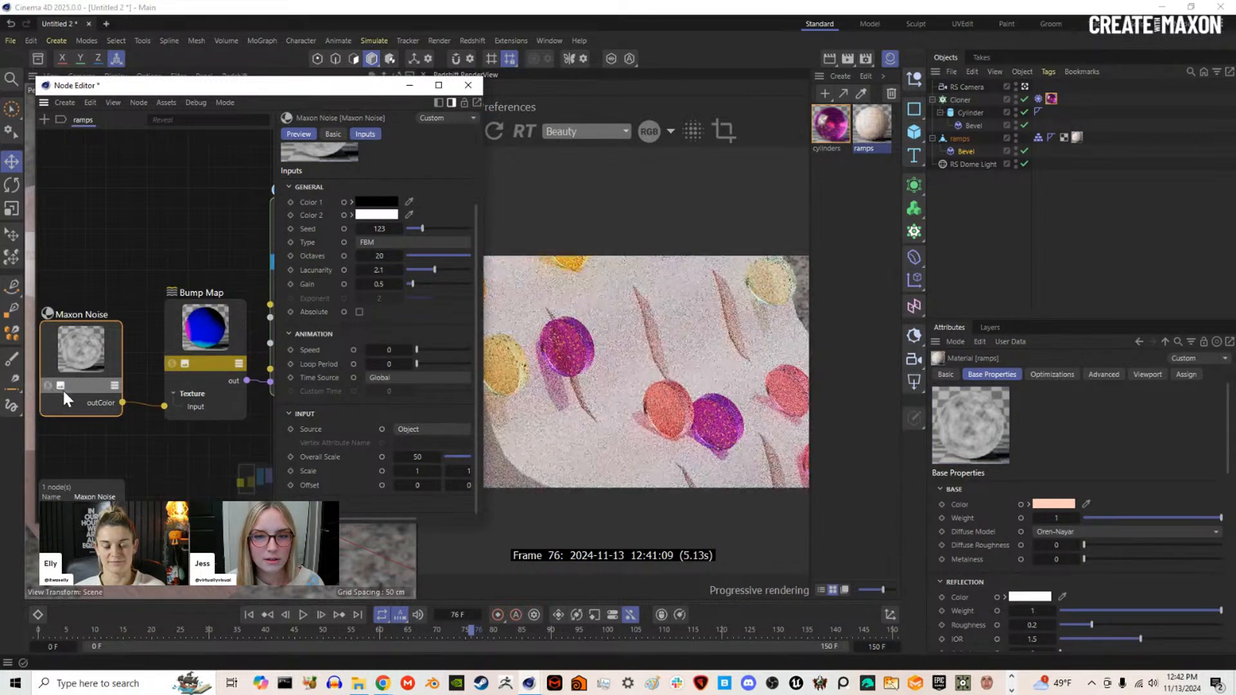
Step: Narrow the Node Editor and examine the bump texture on the ramps up close in the render
left_click_drag(481, 407, 407, 406)
scroll(494, 446, "up", 5)
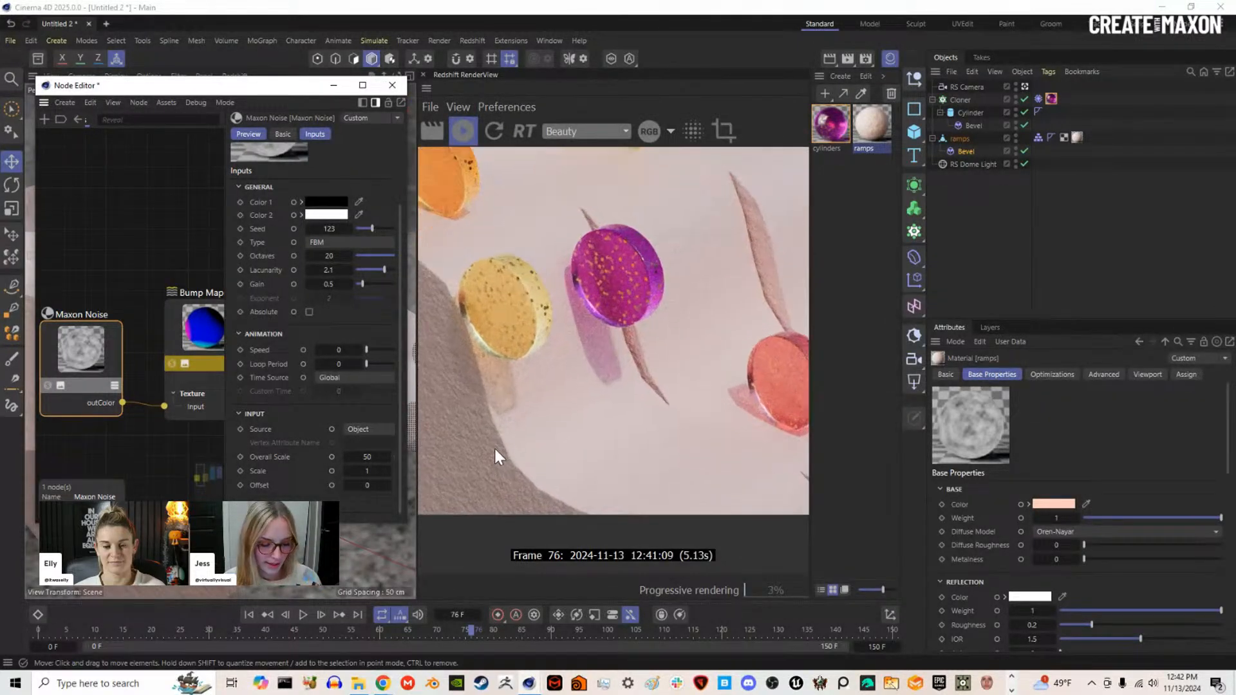
middle_click_drag(639, 416, 662, 419)
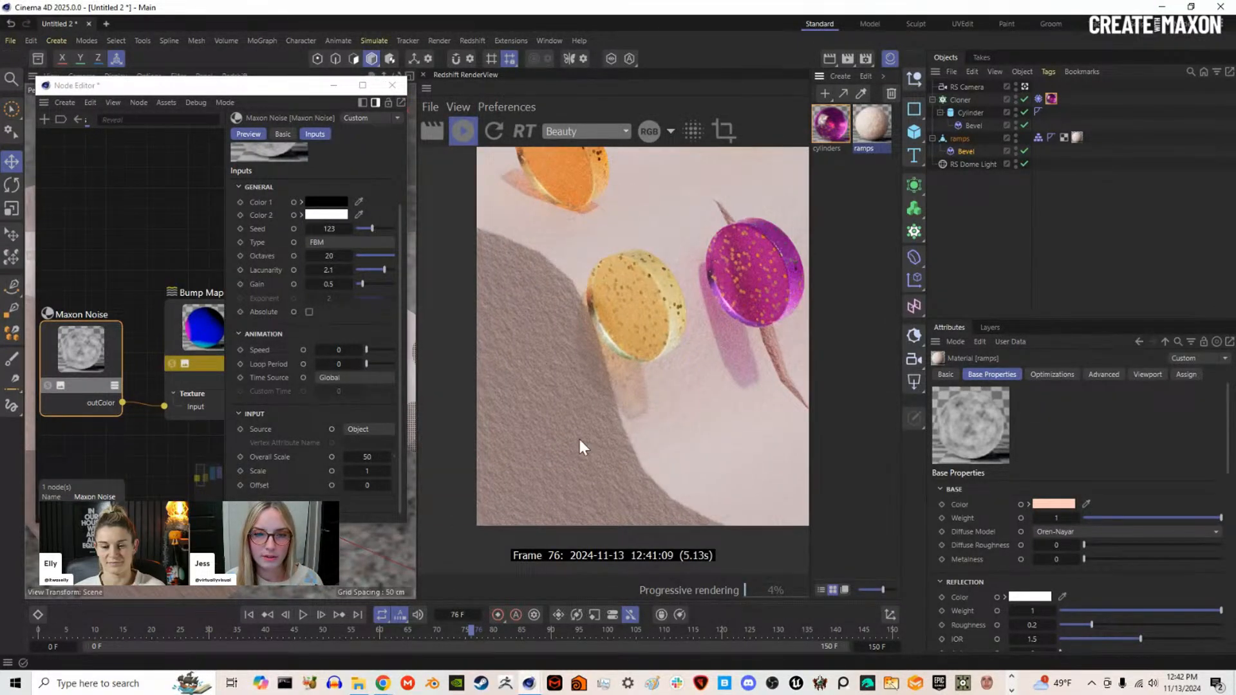
scroll(175, 347, "down", 3)
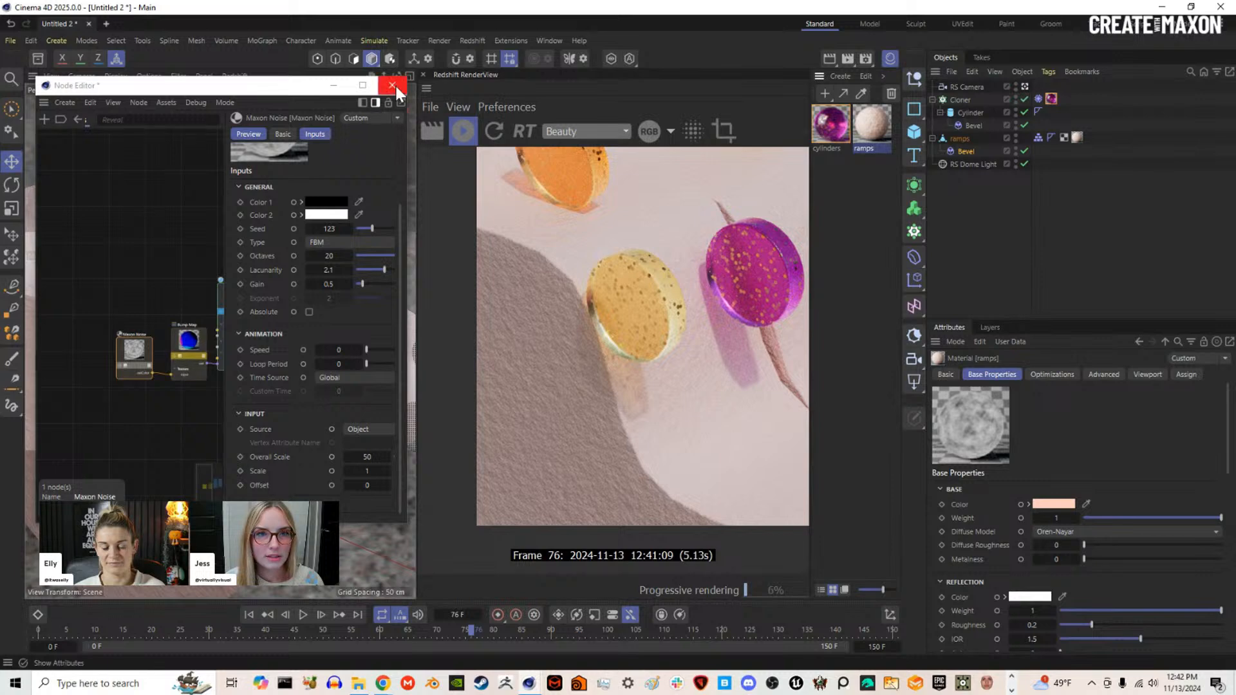
Step: Close the Node Editor, hide the Material Manager to enlarge the render view, and reframe the rendered image
left_click(392, 85)
scroll(612, 388, "down", 5)
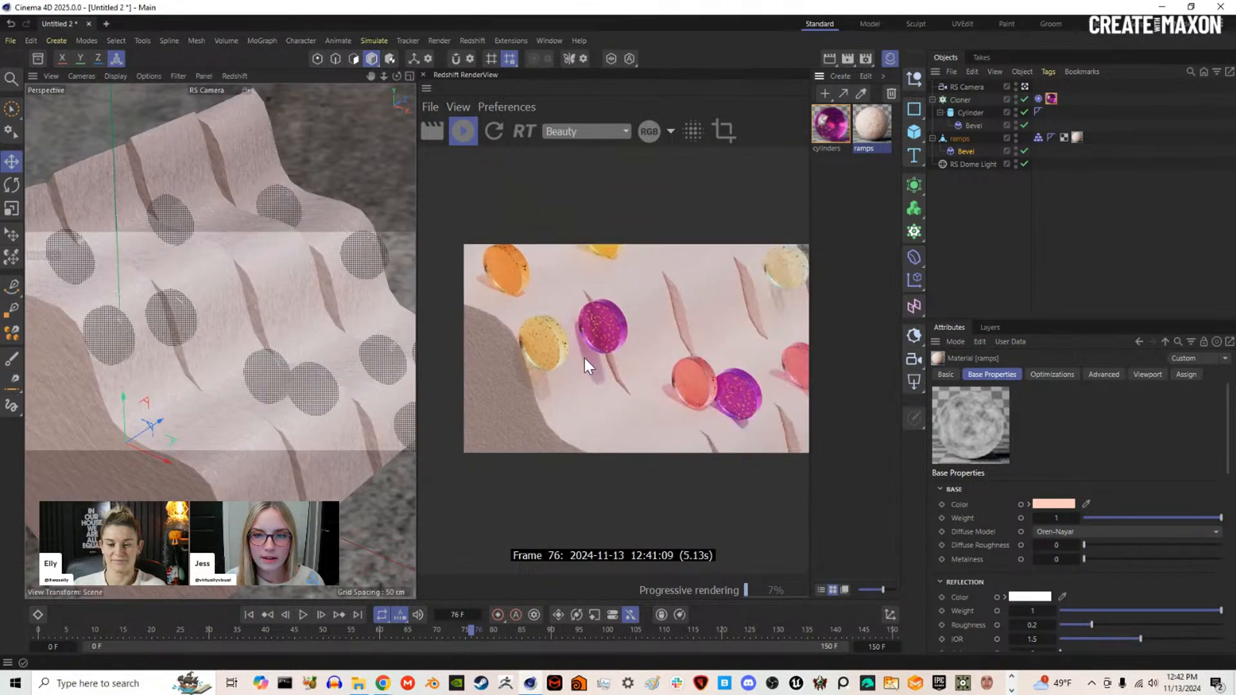
scroll(562, 355, "down", 1)
scroll(564, 357, "up", 1)
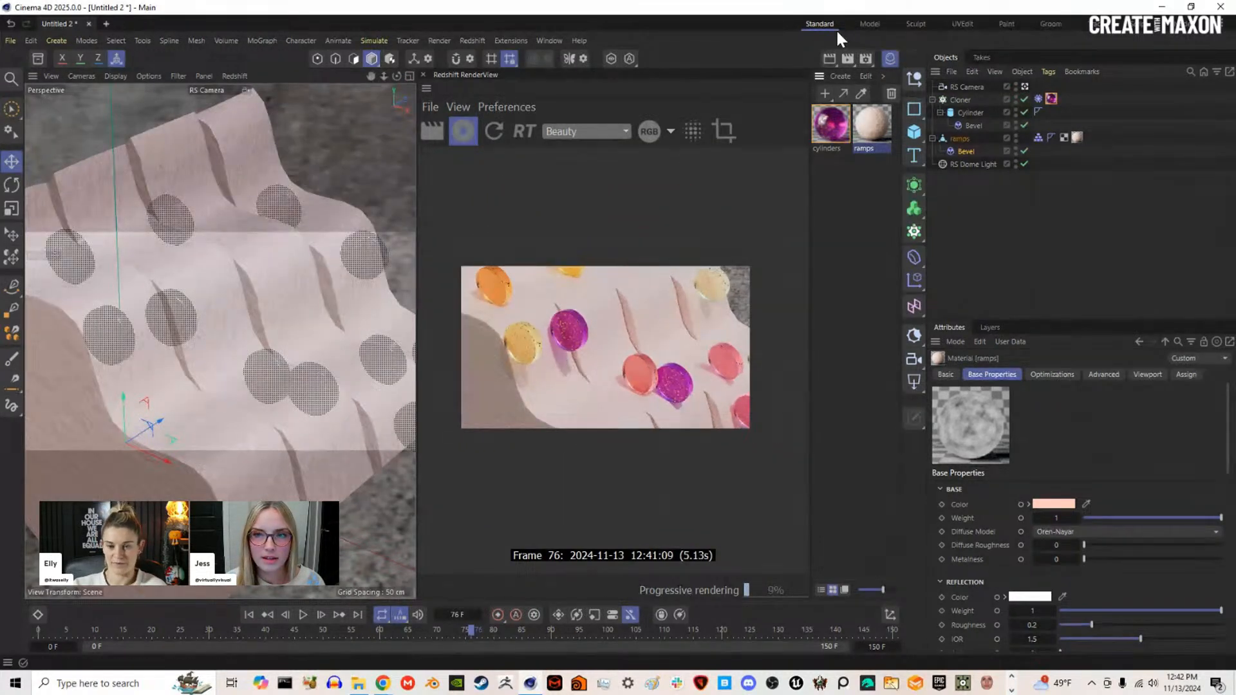
left_click(894, 55)
scroll(714, 392, "up", 1)
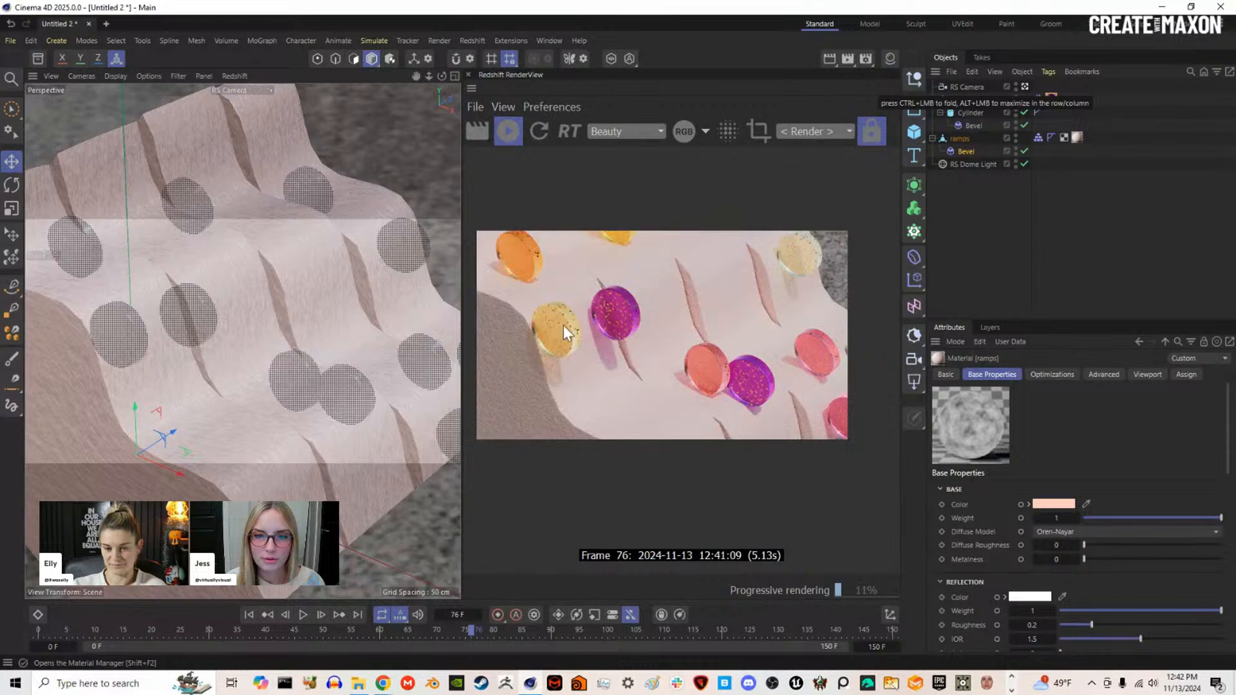
mouse_move(573, 330)
left_mouse_down()
mouse_move(565, 338)
mouse_move(575, 341)
left_mouse_up()
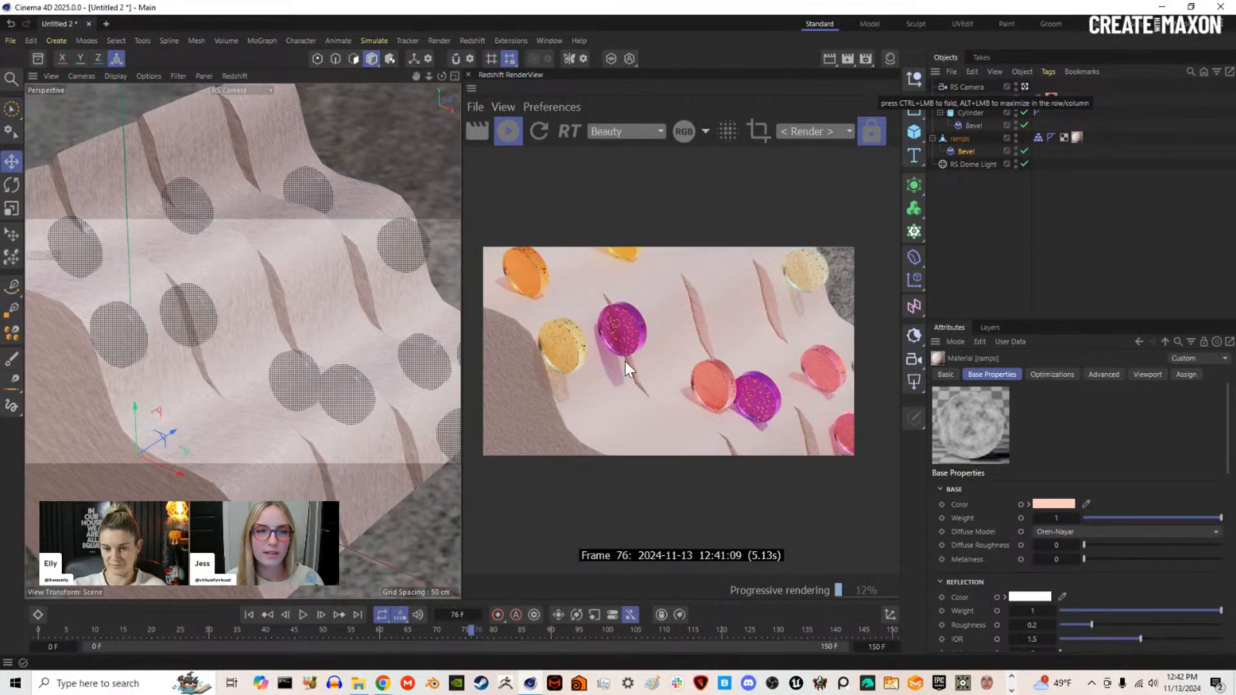
Step: Enable caustics in Redshift's advanced render settings, check the effect in the render, and close the settings
left_click(440, 40)
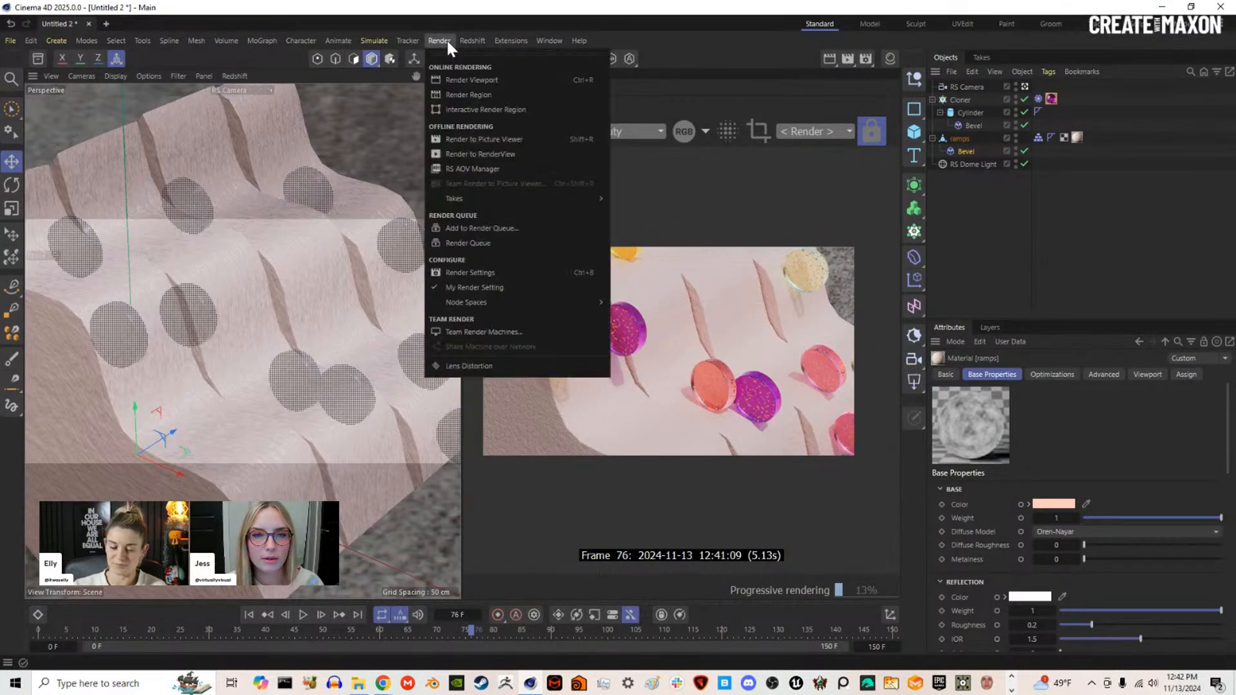
left_click(477, 273)
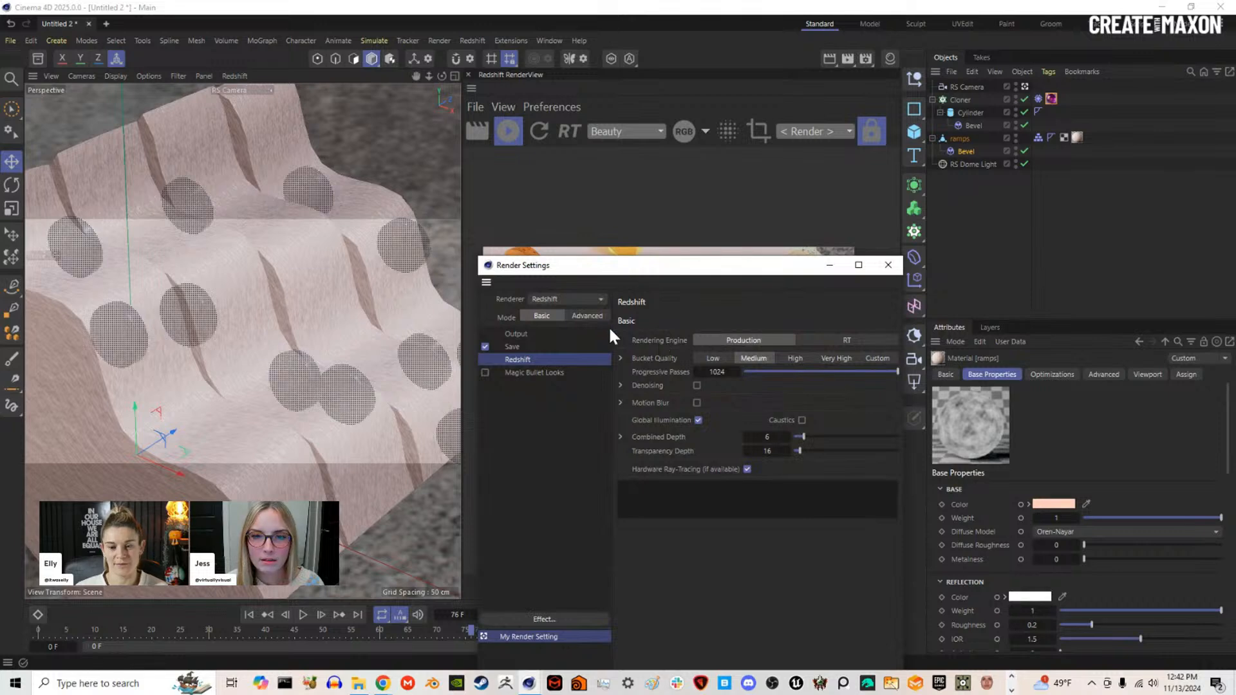
left_click(596, 312)
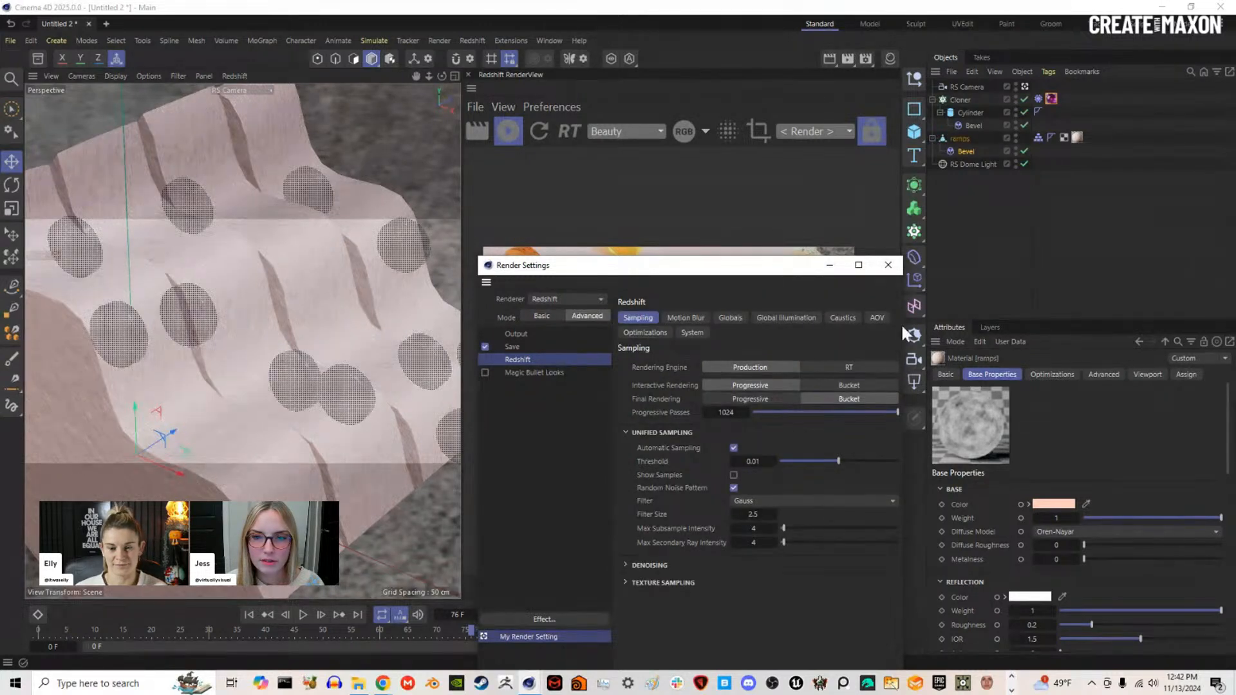
left_click(842, 318)
left_click(688, 367)
left_click_drag(787, 269, 372, 105)
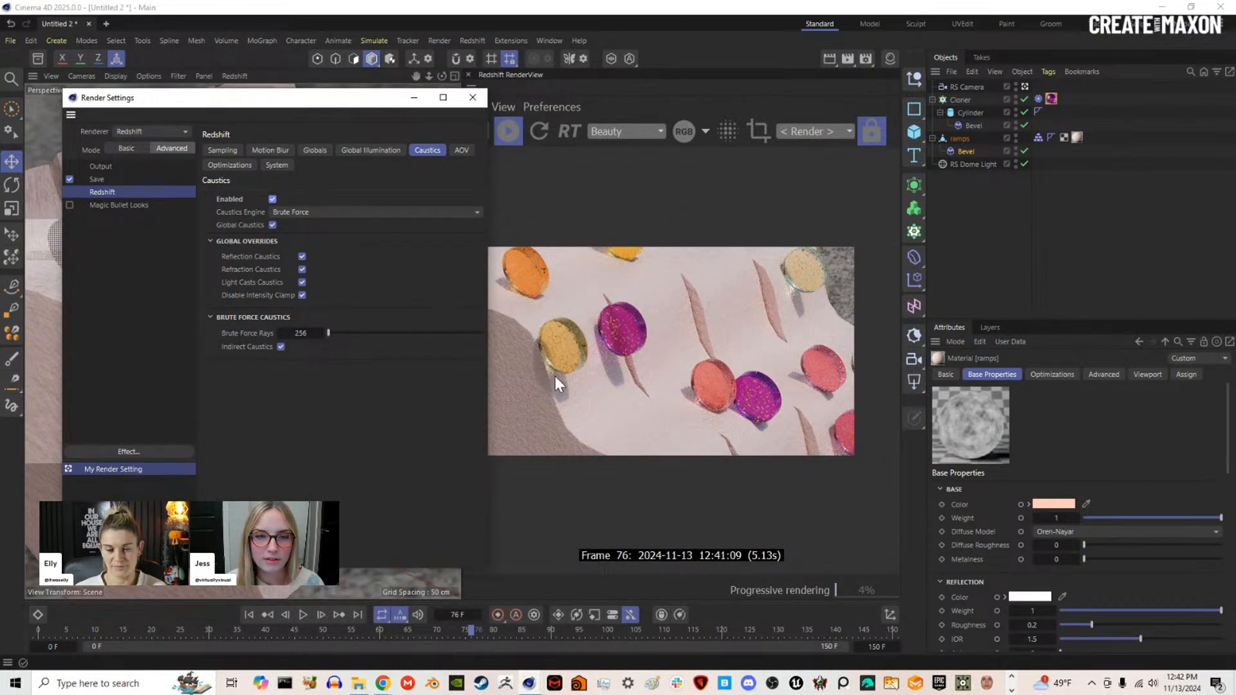
left_click(213, 149)
left_click(473, 98)
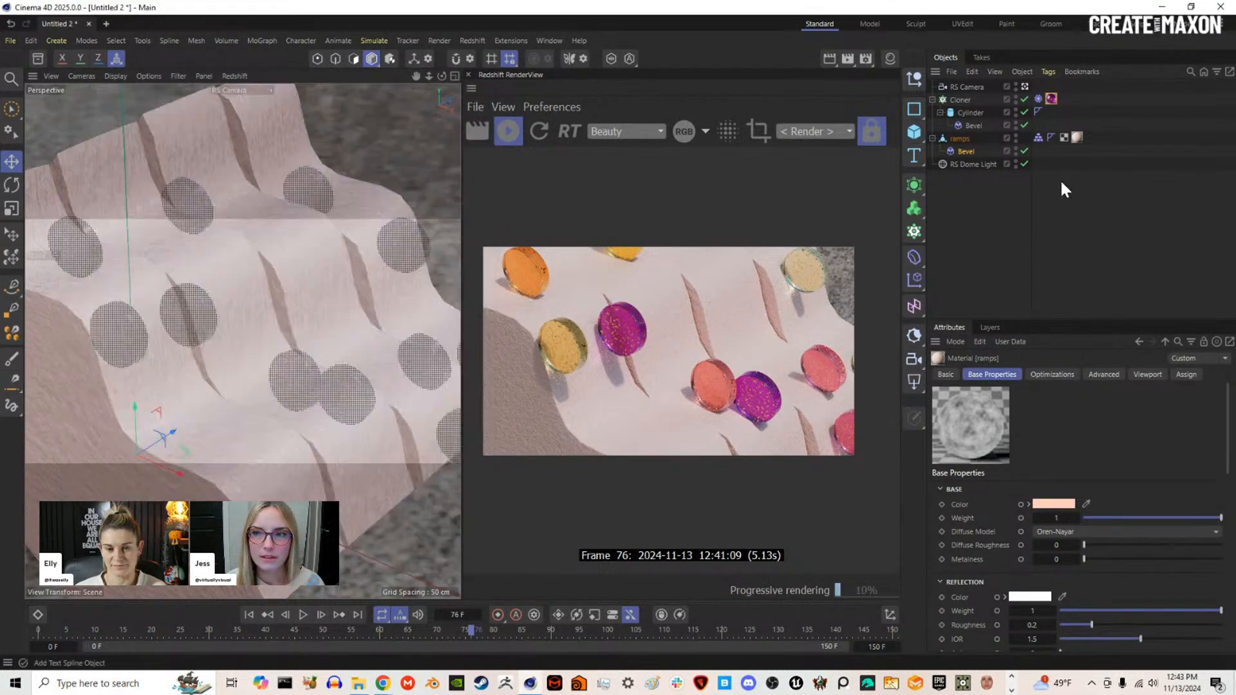
Step: Rotate the RS Dome Light to a heading of -57° and a bank of 25°, and adjust its pitch to relight the discs
left_click(987, 165)
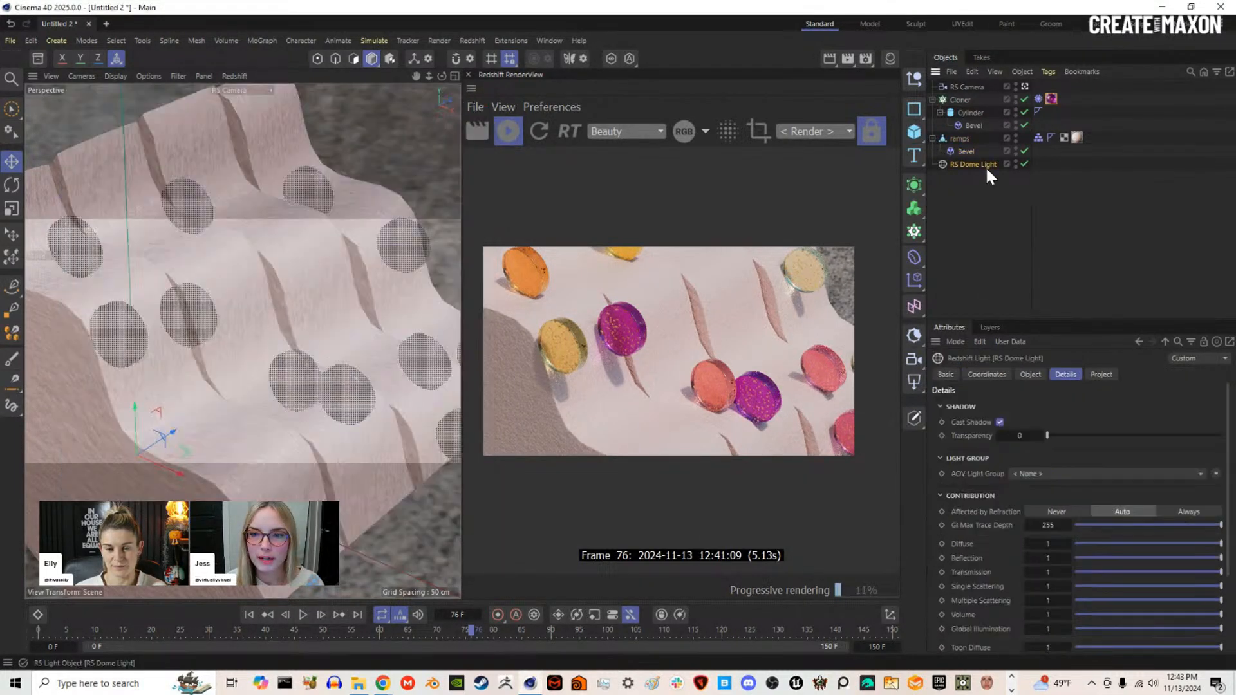
left_click(997, 374)
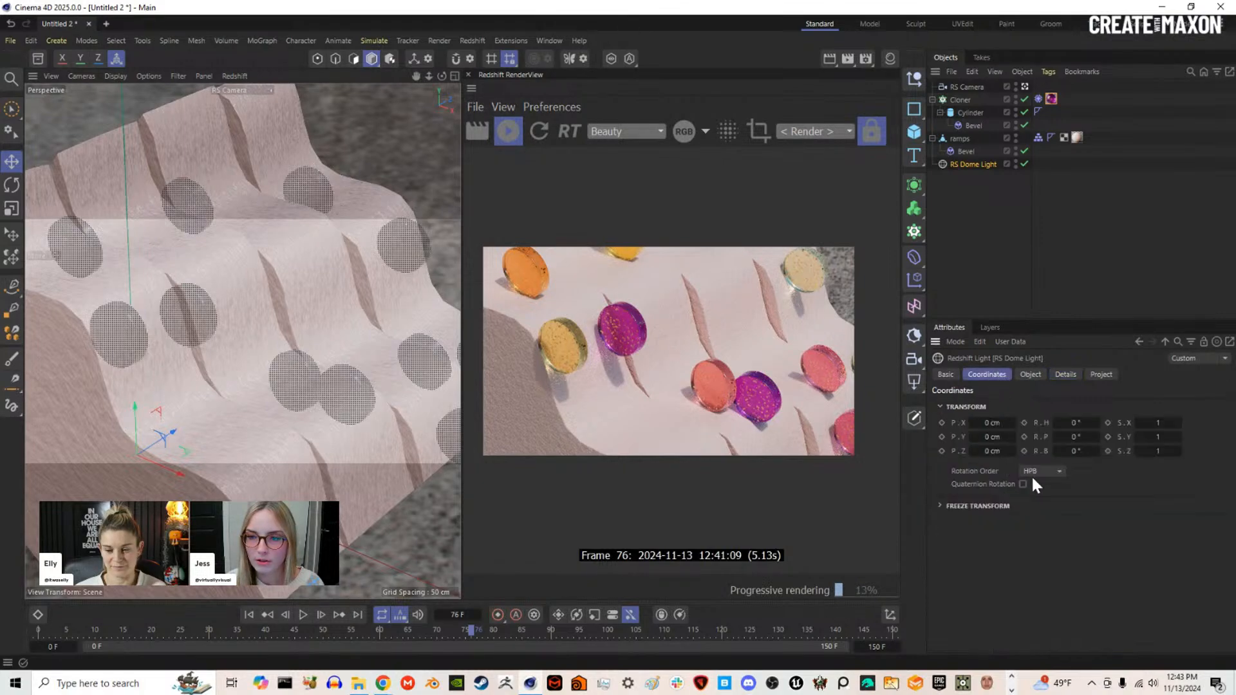
left_click_drag(1074, 423, 1086, 456)
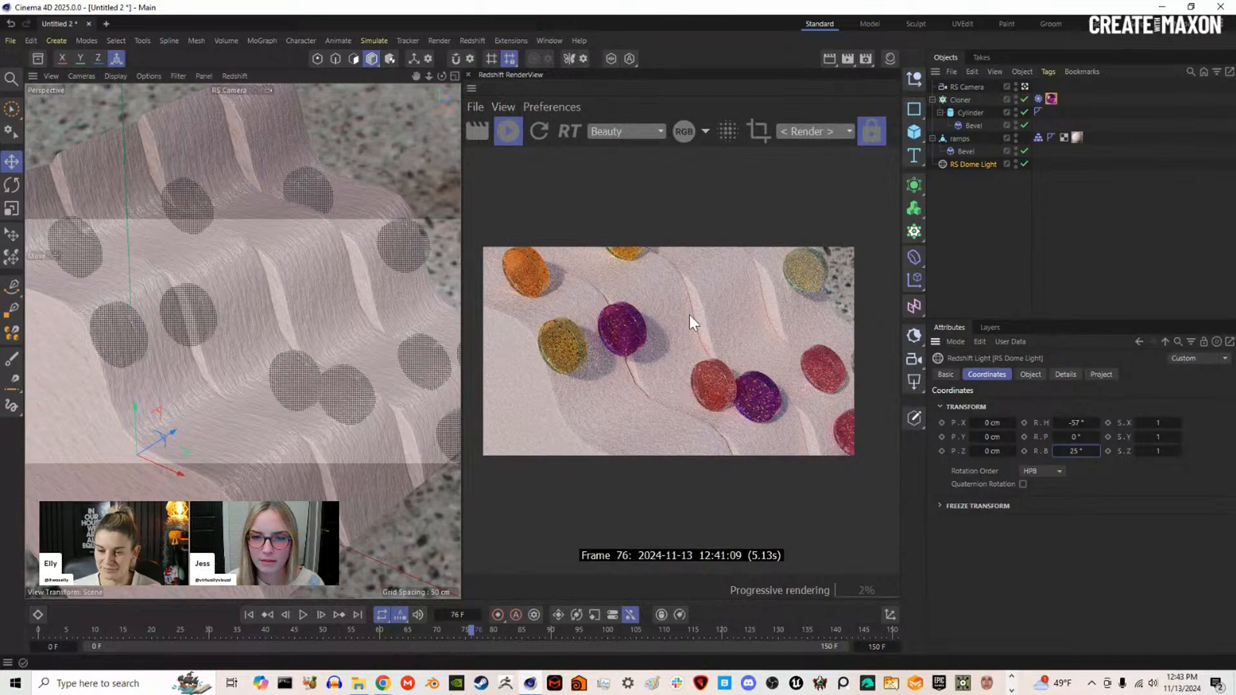
left_click_drag(1073, 437, 1074, 438)
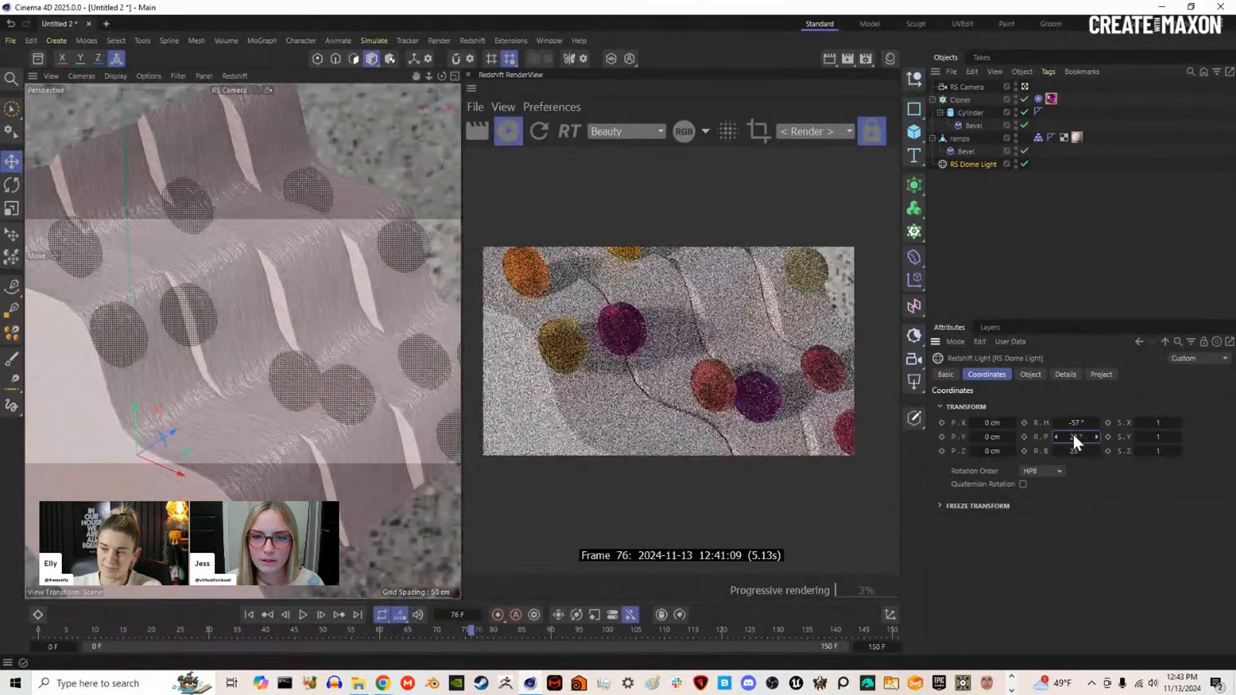
Step: Set the dome light's intensity to 1.5 and its caustics intensity to 3
left_click(1030, 375)
left_click(1052, 473)
type("1.5")
key("Return")
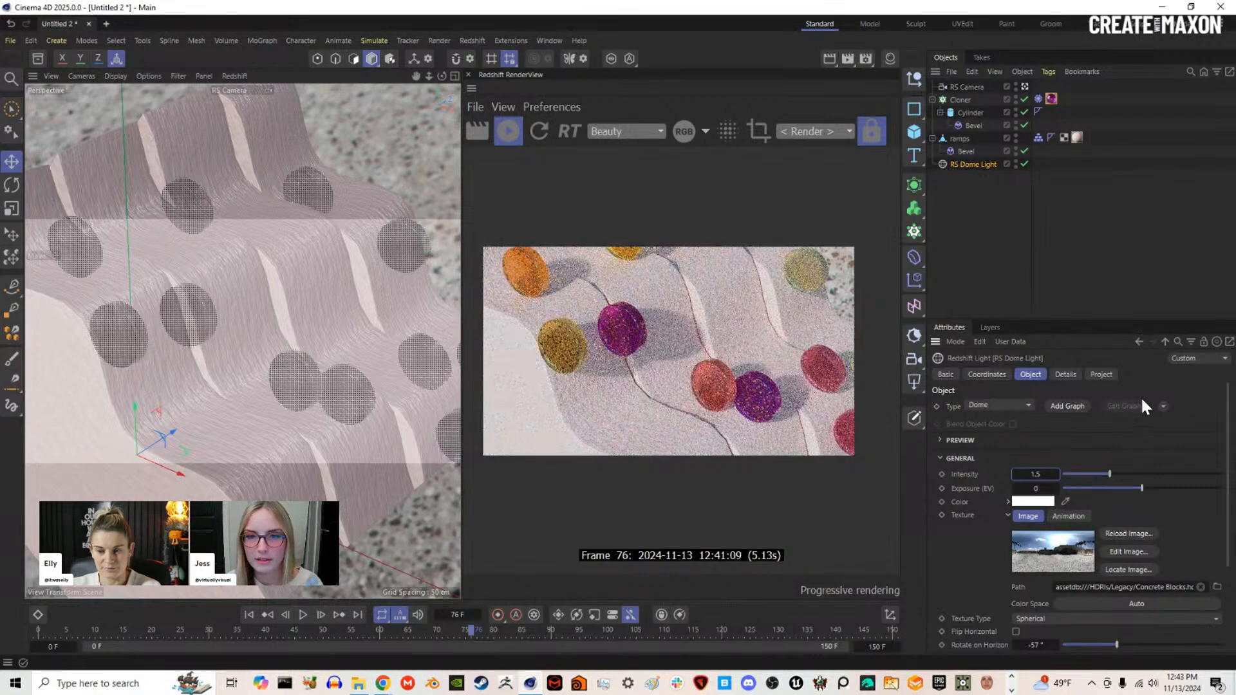
left_click(1068, 373)
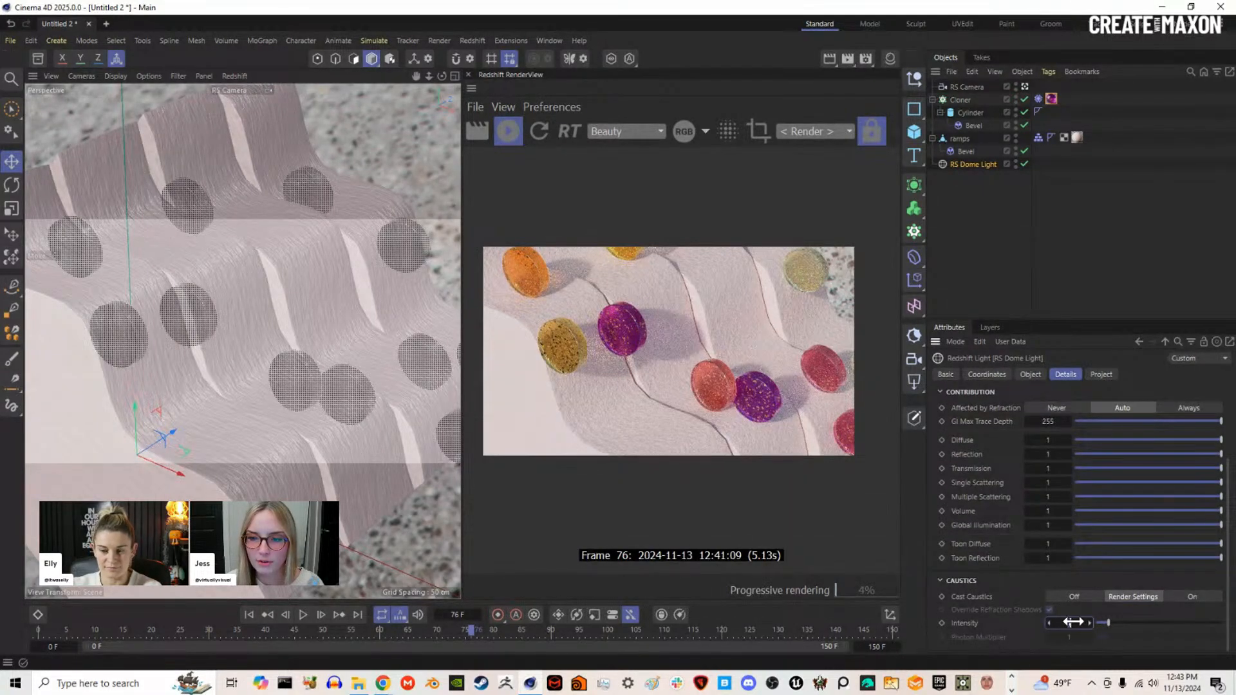
type("3")
key("Return")
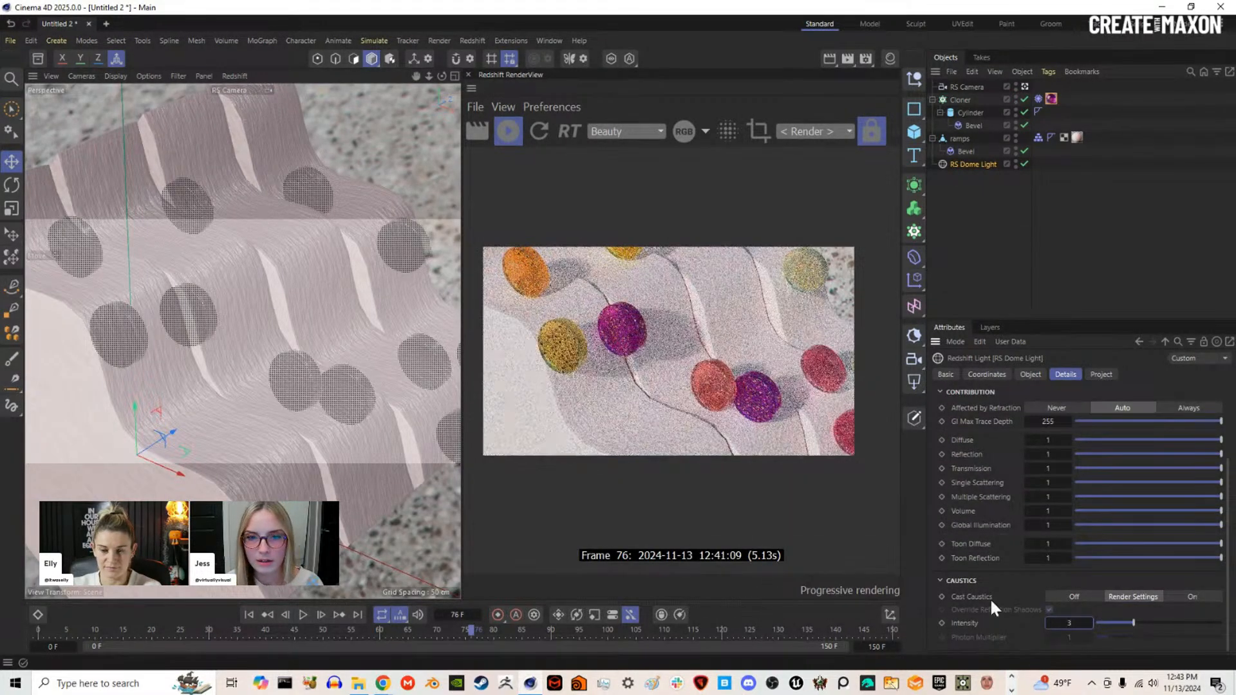
Step: Set the unified sampling threshold to 0.05 in Redshift's render settings, check the denoising and caustics options, and close the settings
left_click(439, 38)
left_click(513, 274)
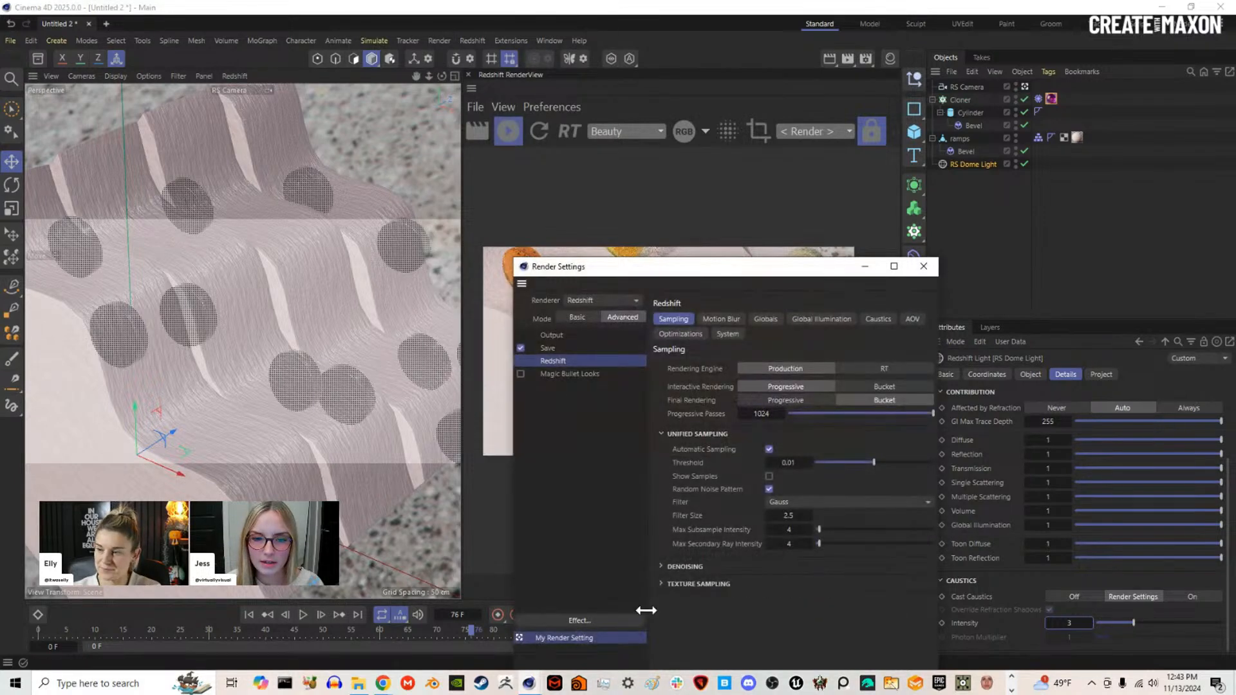
left_click(686, 567)
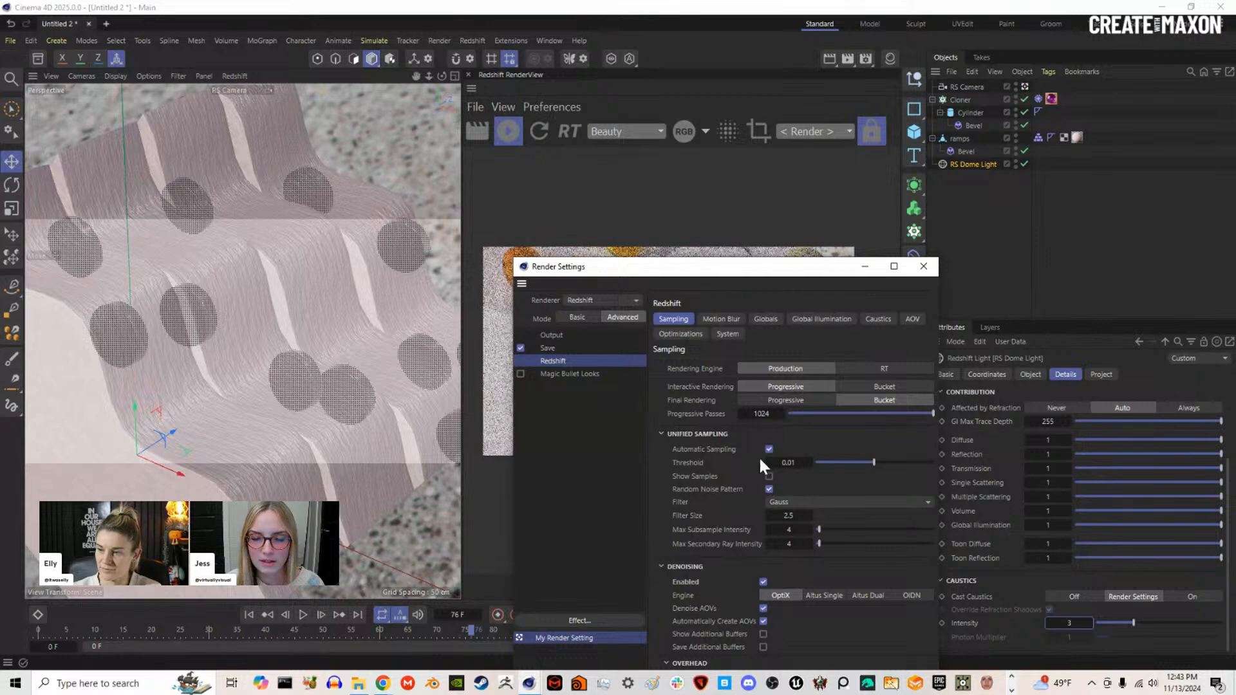
left_click_drag(815, 270, 370, 104)
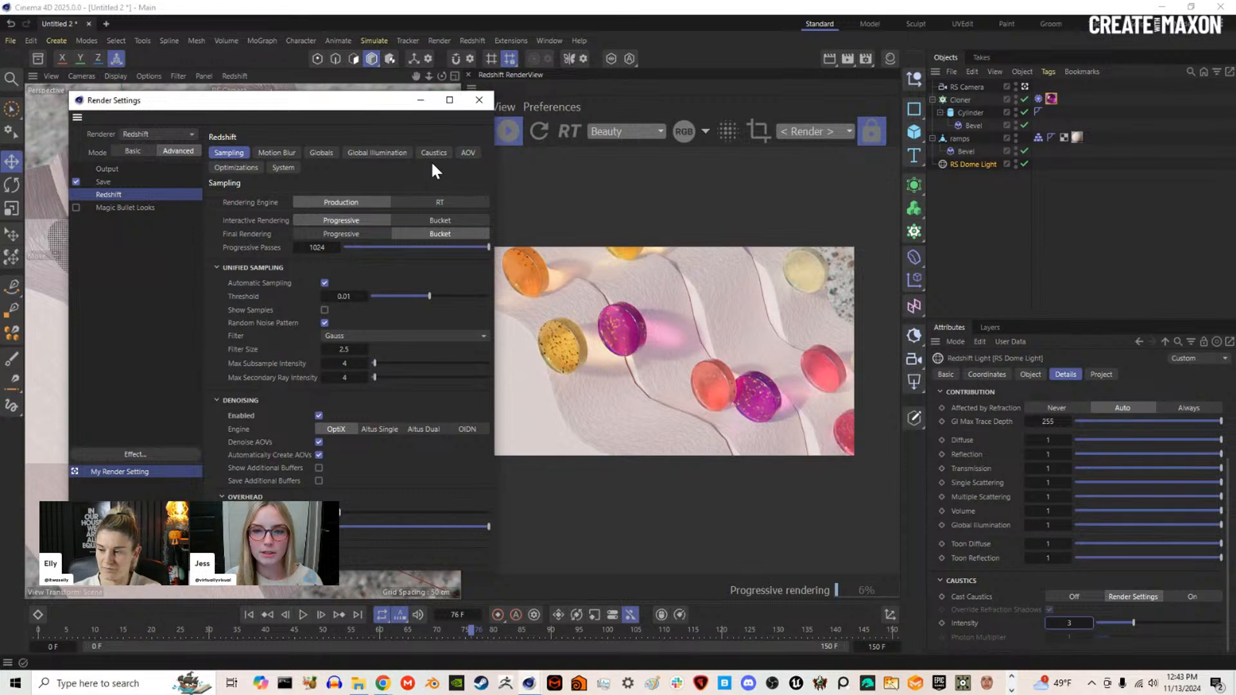
double_click(345, 296)
key("BackSpace")
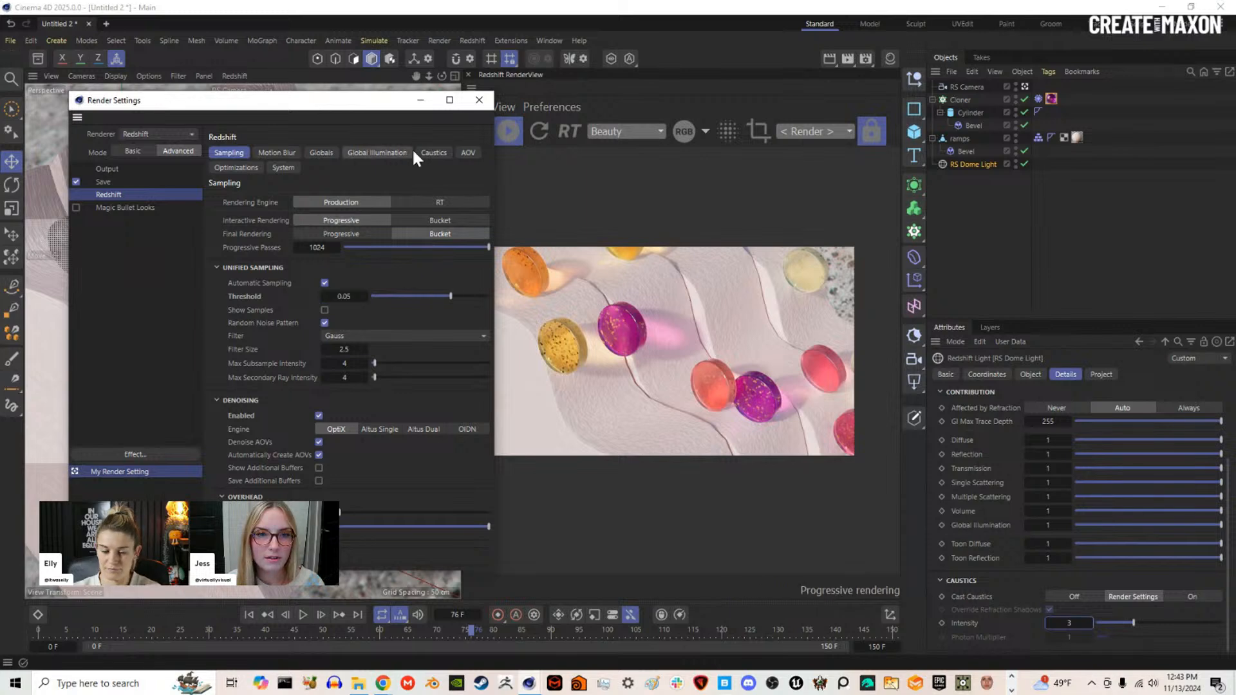
left_click(433, 154)
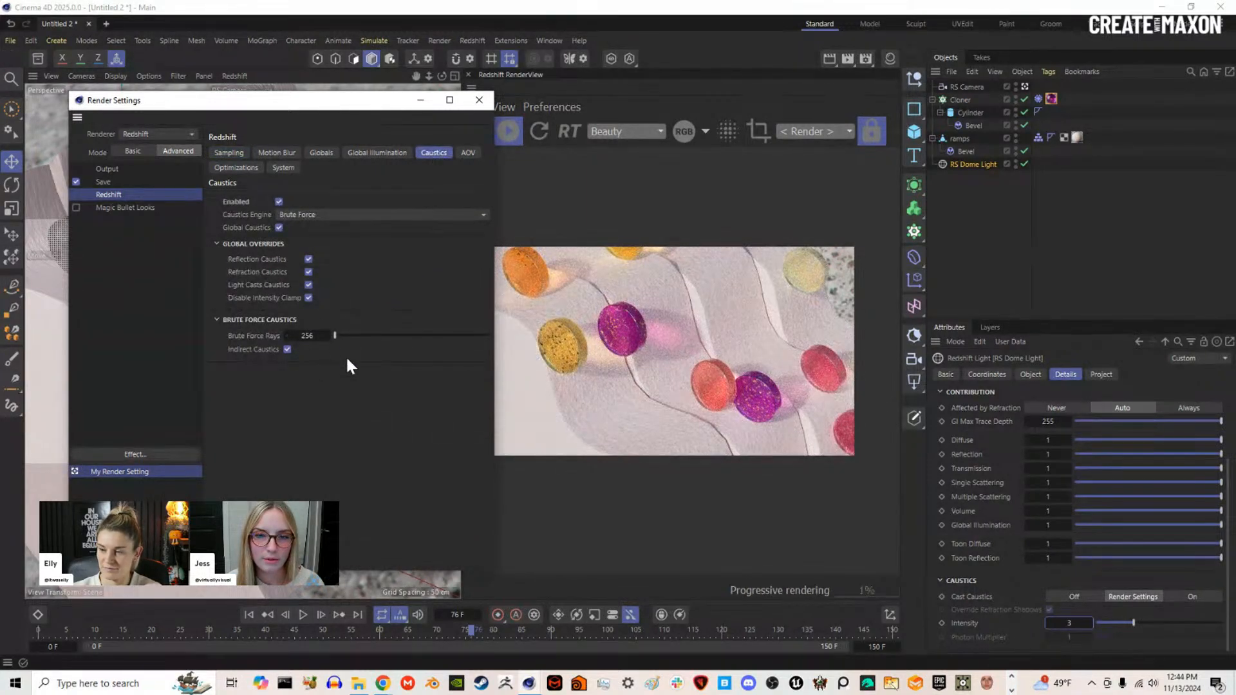
left_click(230, 153)
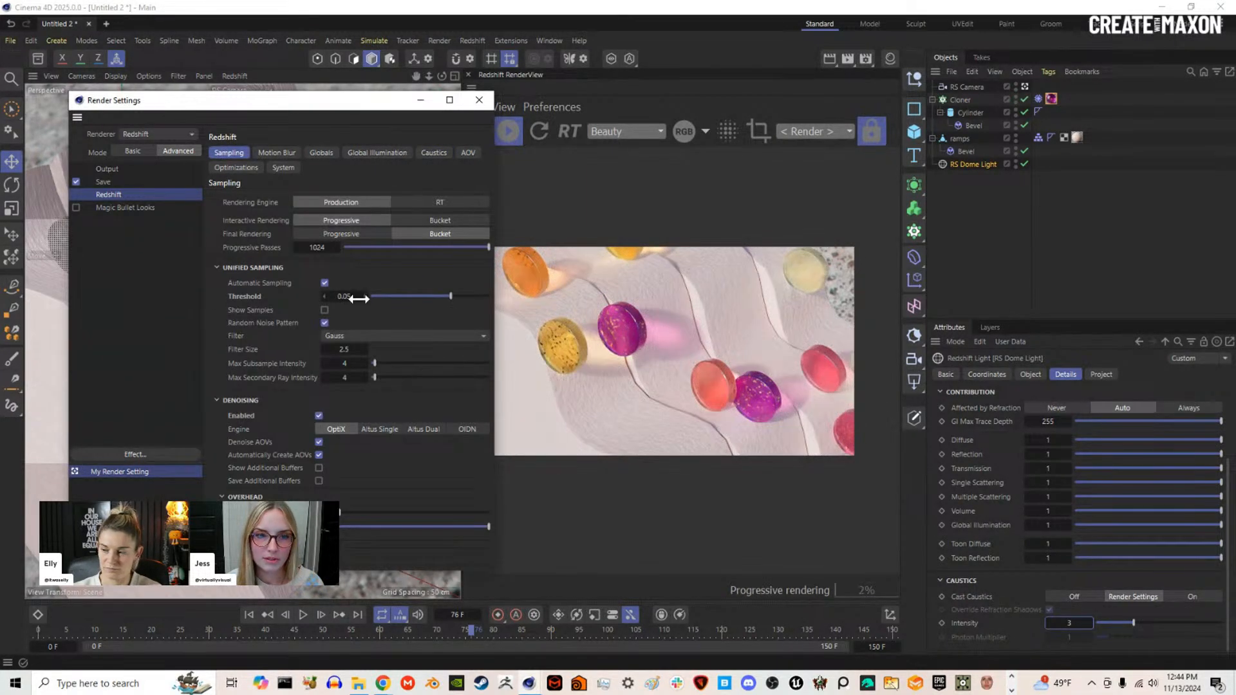
left_click(479, 101)
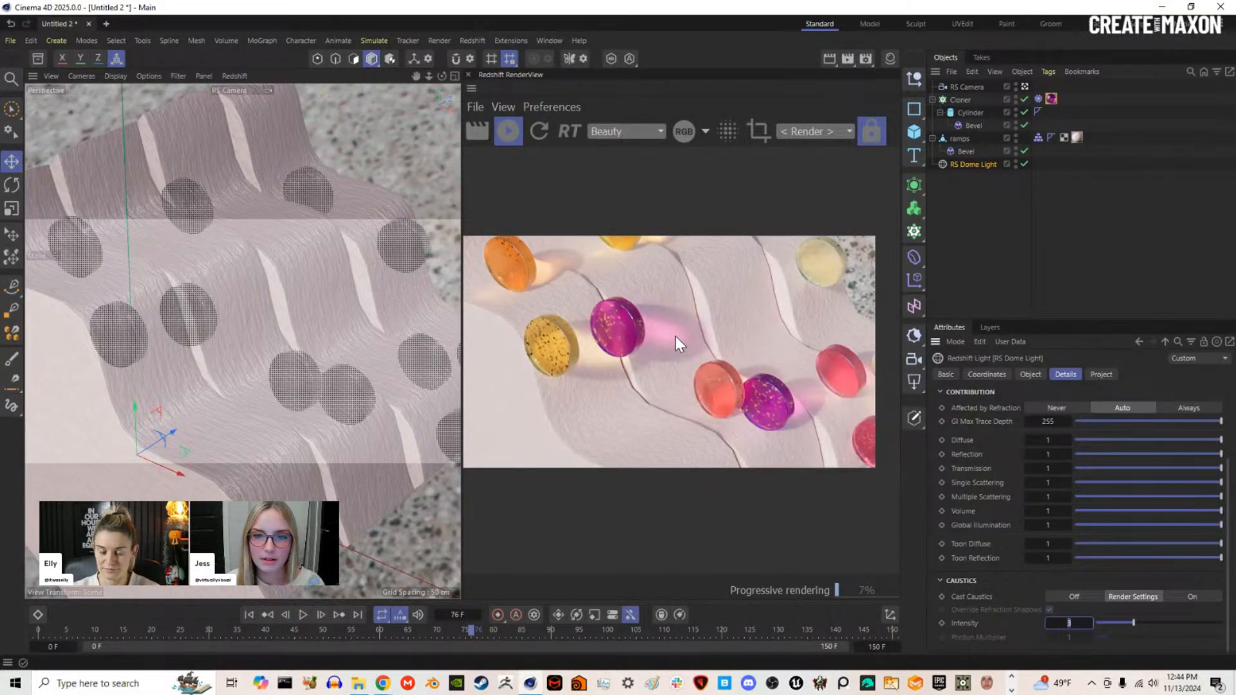
Step: Stop the interactive render and play the disc animation from the start, pausing it at frame 86
left_click(506, 134)
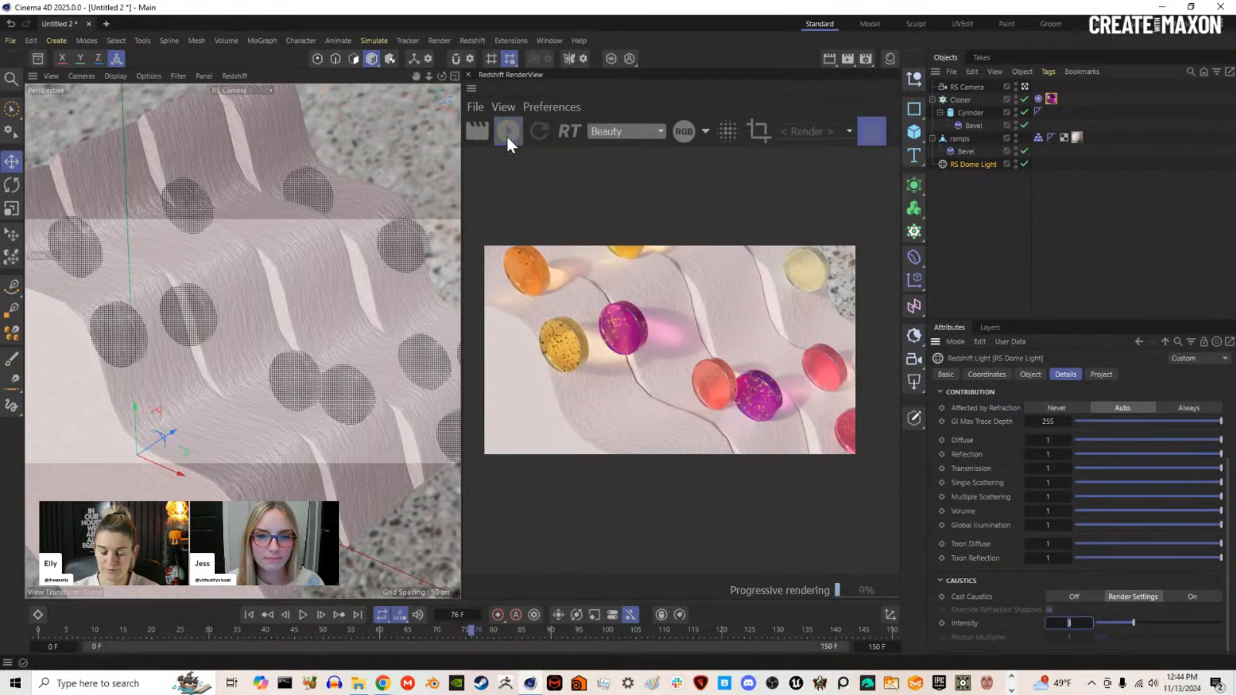
left_click(250, 615)
left_click_drag(40, 632, 82, 634)
left_click(304, 614)
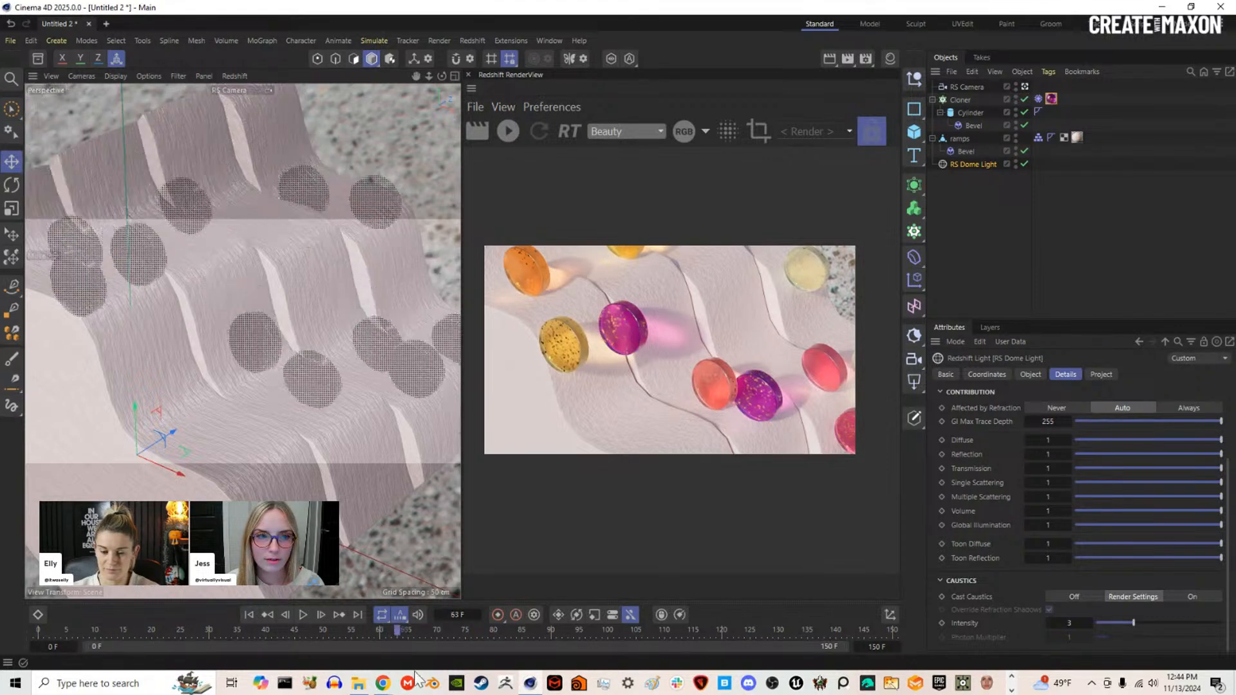
left_click(303, 615)
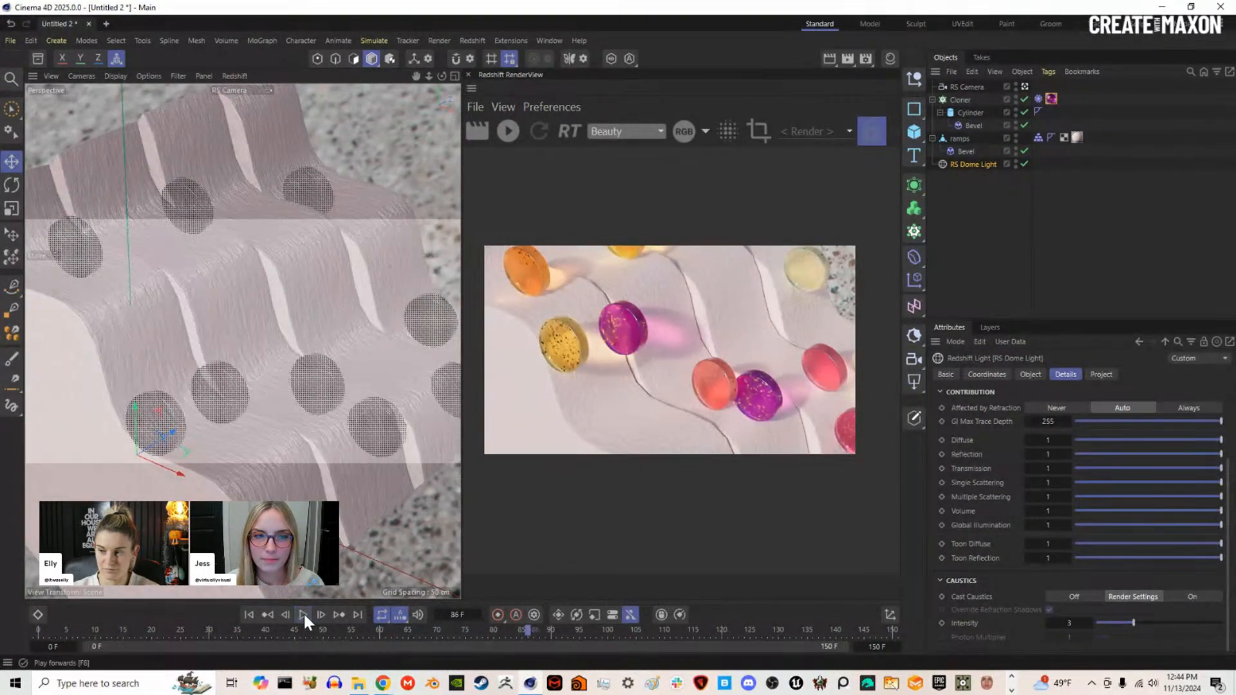
Step: Show the dome light's general object settings and restart the interactive render for the current frame
left_click(1038, 376)
scroll(980, 457, "up", 3)
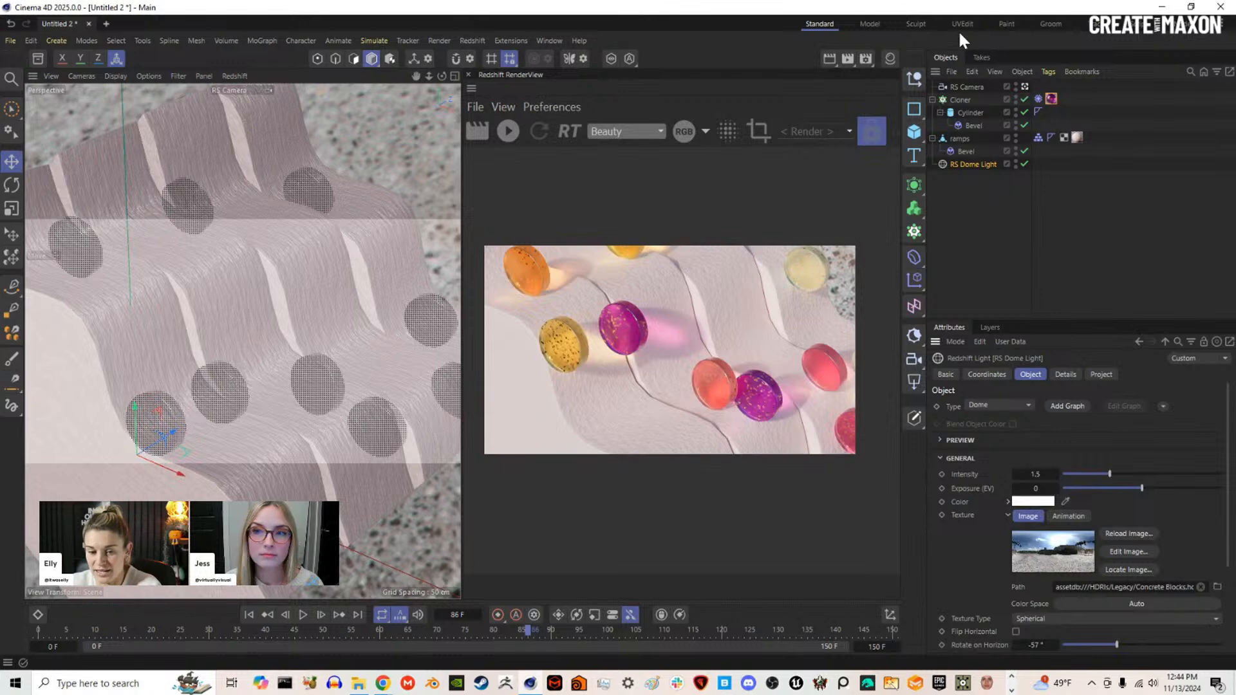
left_click(509, 136)
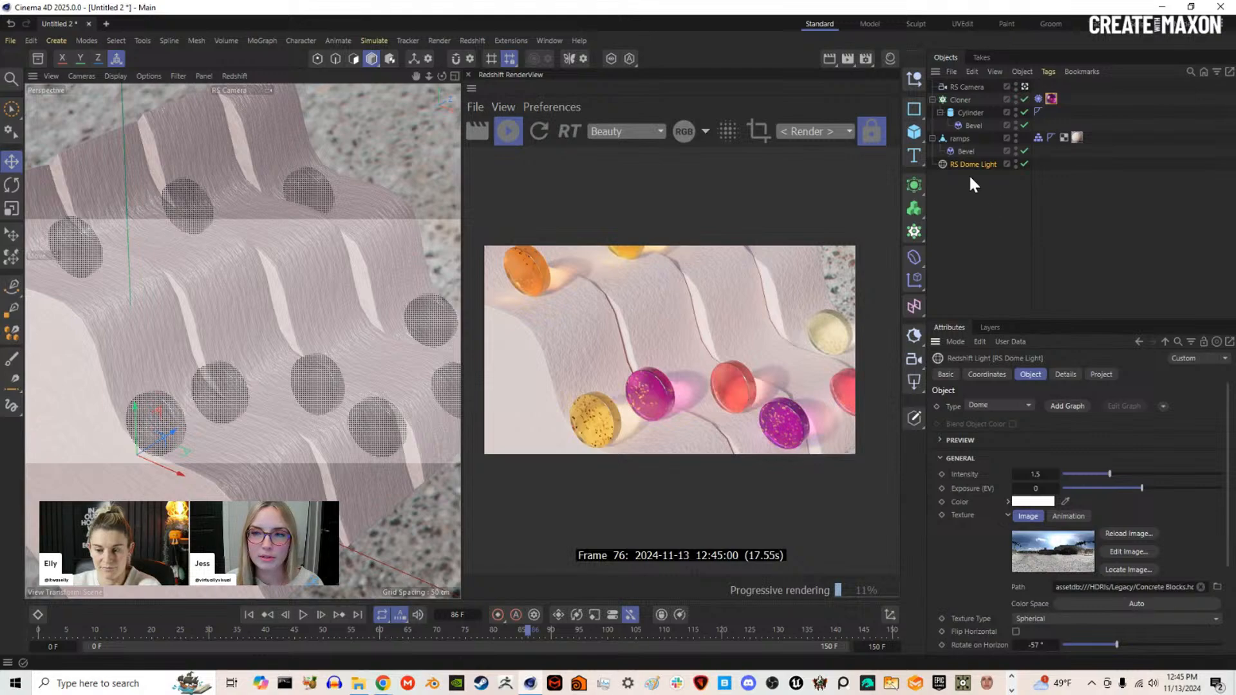
Step: Add an RS Object render tag to the ramps object
left_click(952, 137)
right_click(957, 137)
mouse_move(1047, 271)
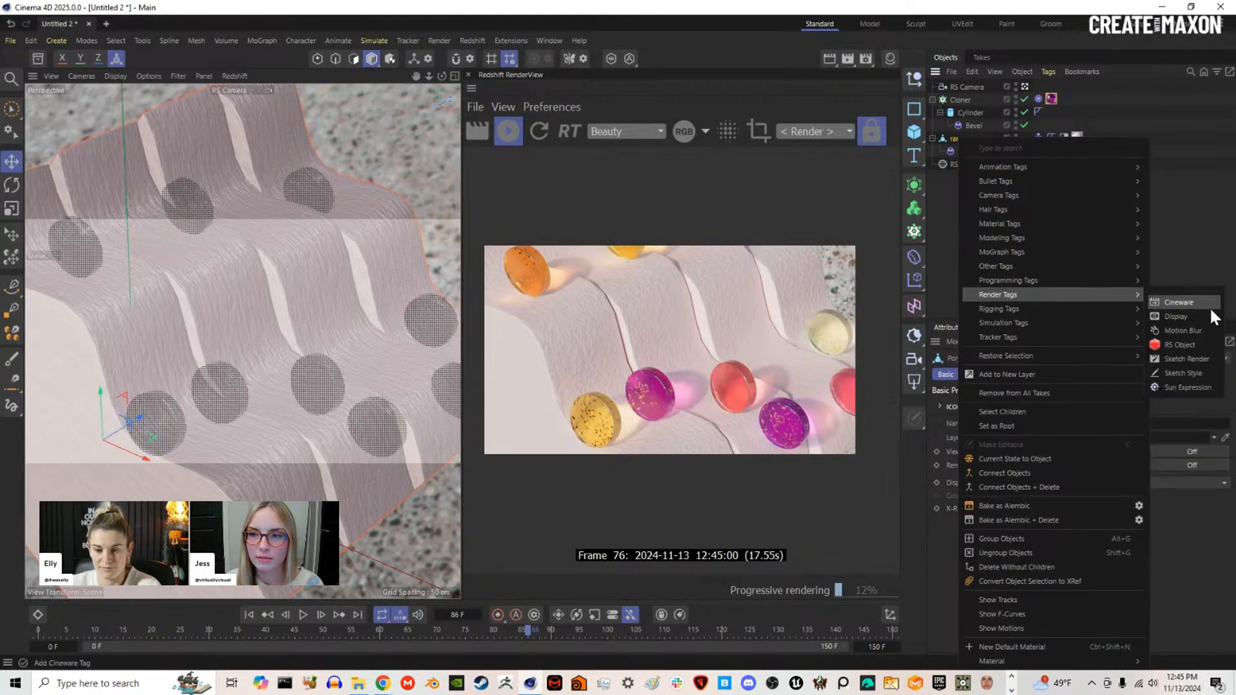
left_click(1198, 343)
Step: Override the ramps' geometry settings in the RS Object tag, enabling tessellation and turning off Screen Space Adaptive
left_click(1027, 374)
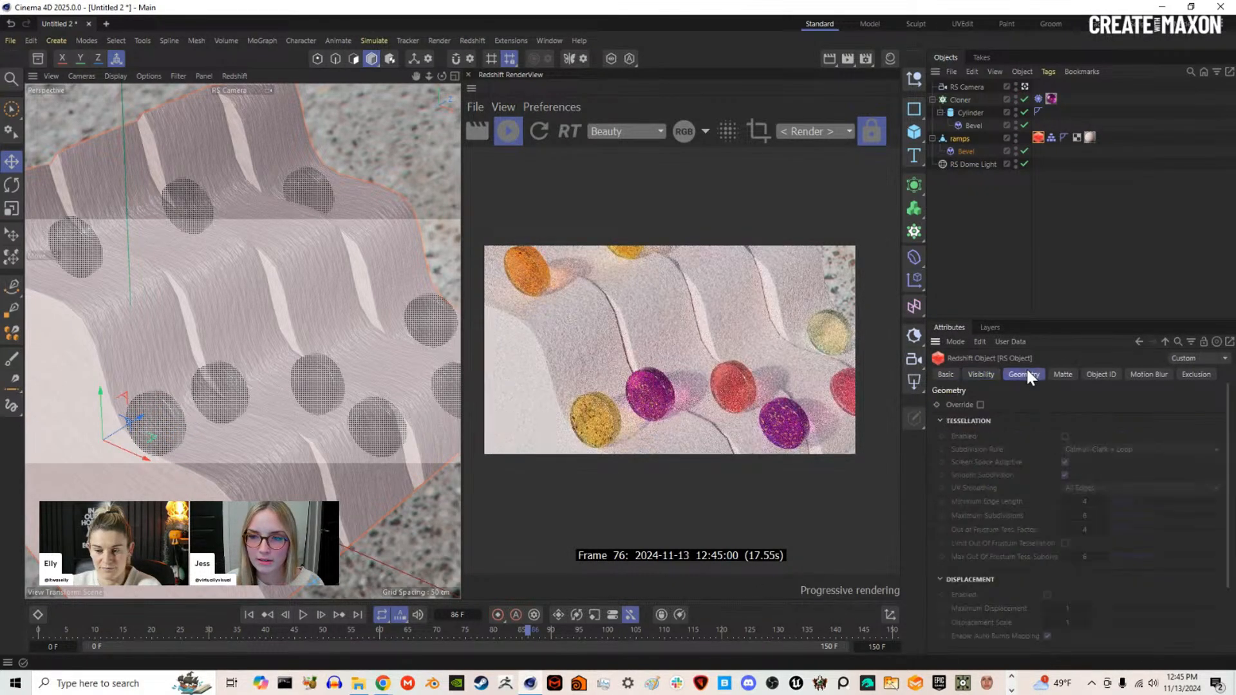
left_click(980, 405)
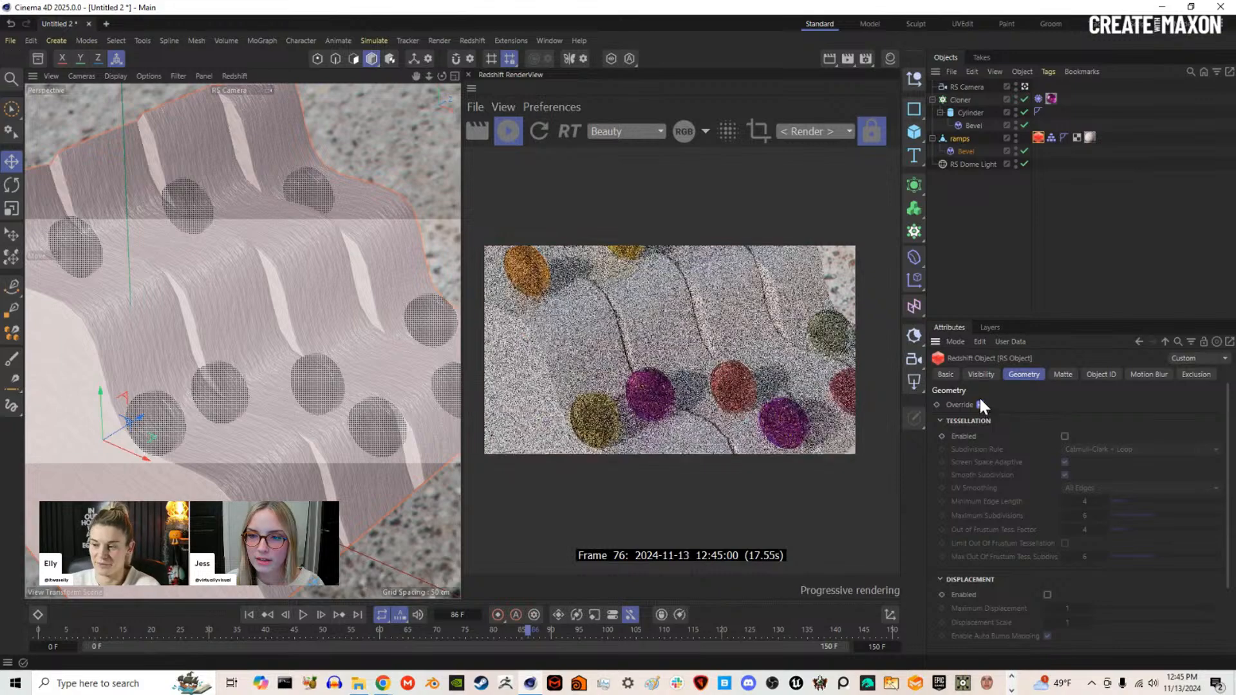
left_click(1065, 436)
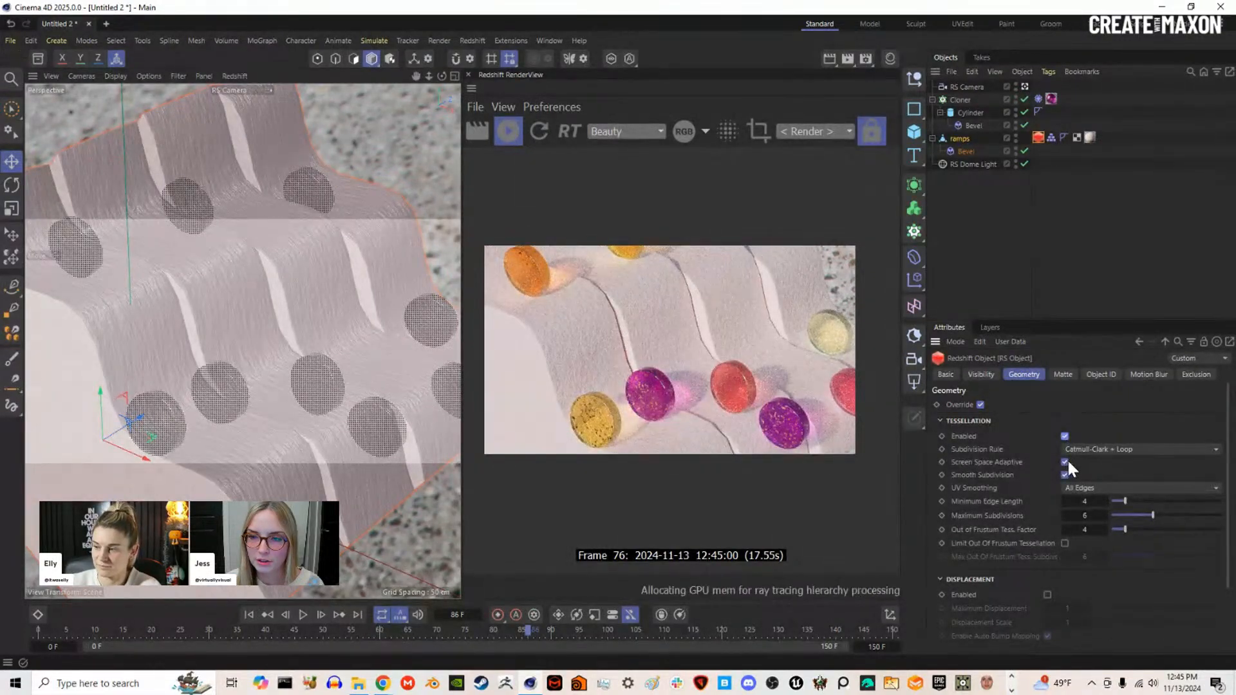
left_click(1066, 462)
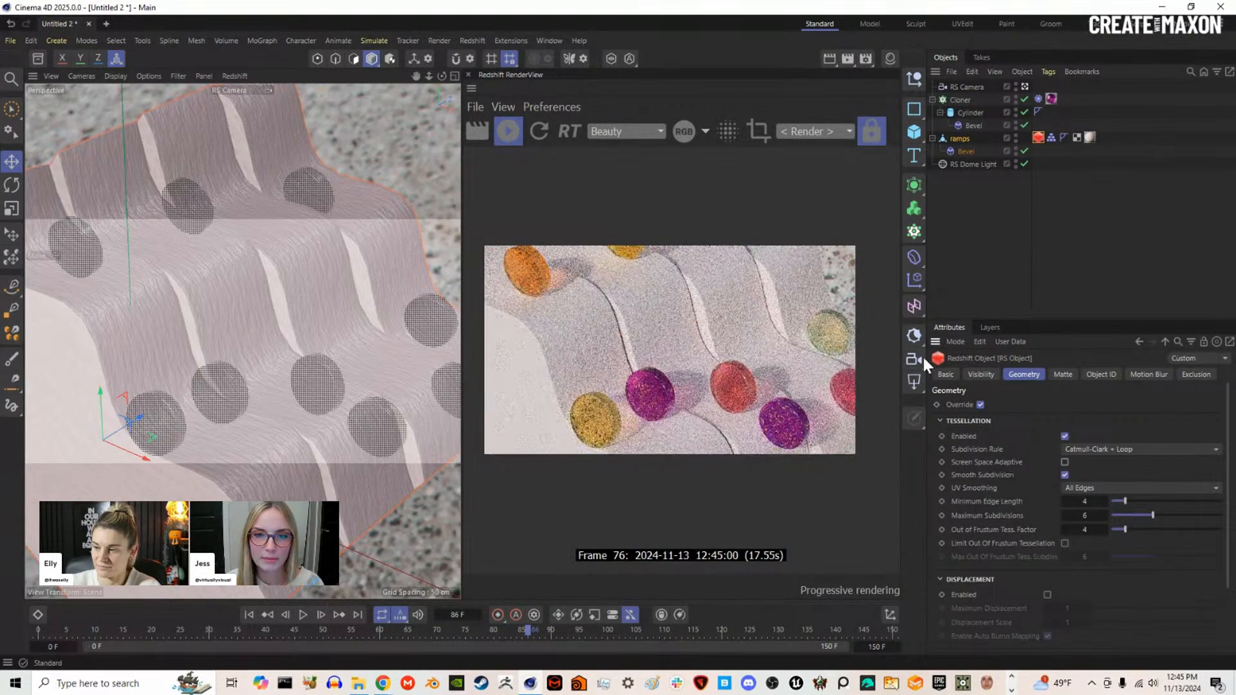
Step: Examine the tessellated ramps and the discs' caustics in the render view, and stop the interactive render
scroll(567, 386, "up", 2)
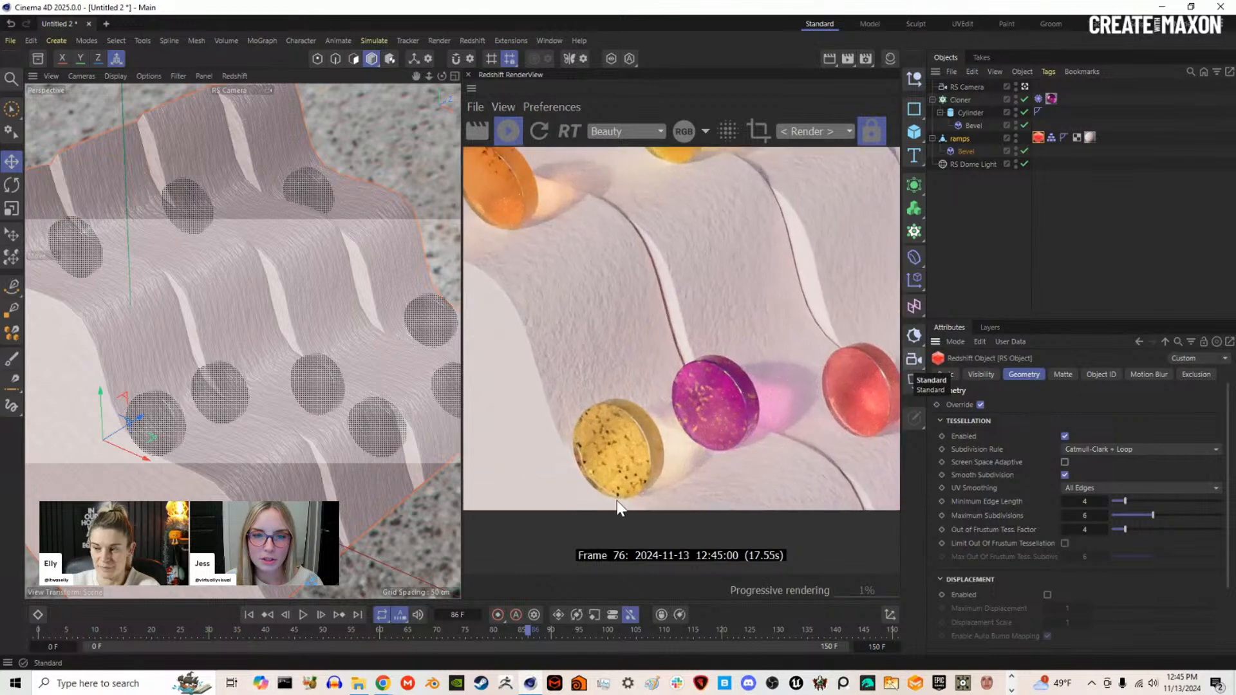
scroll(680, 423, "down", 5)
scroll(731, 417, "up", 2)
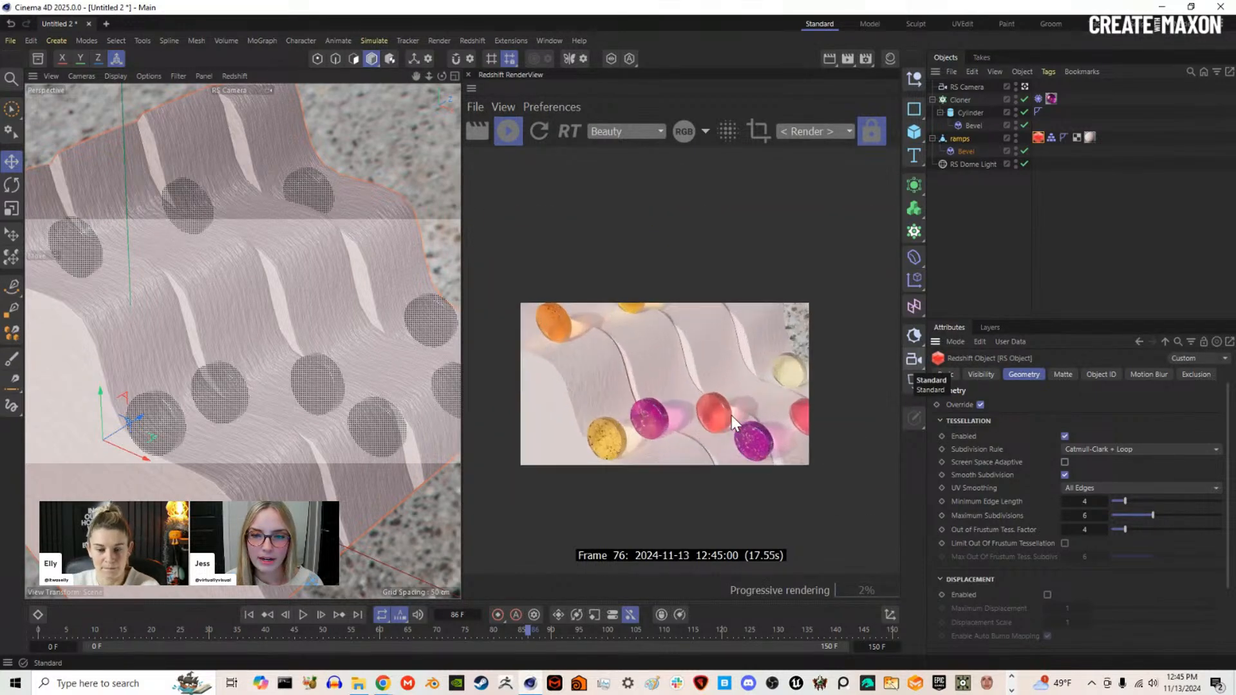
scroll(669, 408, "down", 2)
scroll(751, 421, "up", 2)
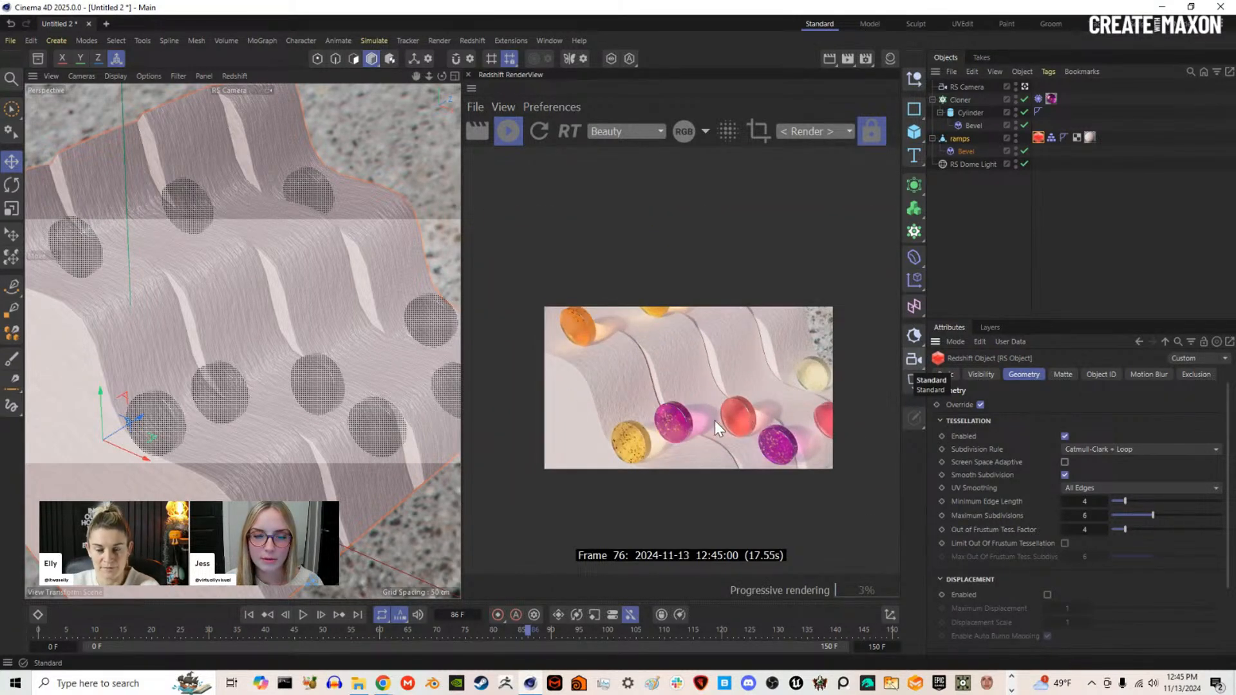
scroll(748, 430, "up", 1)
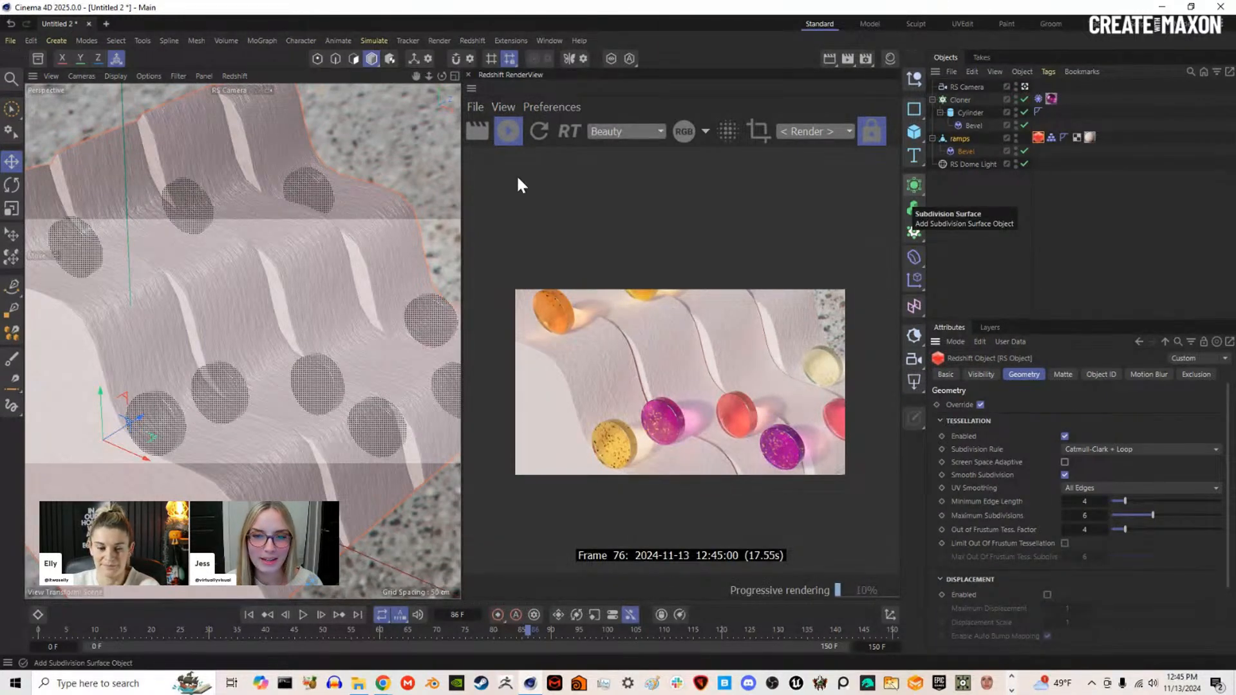
left_click(509, 132)
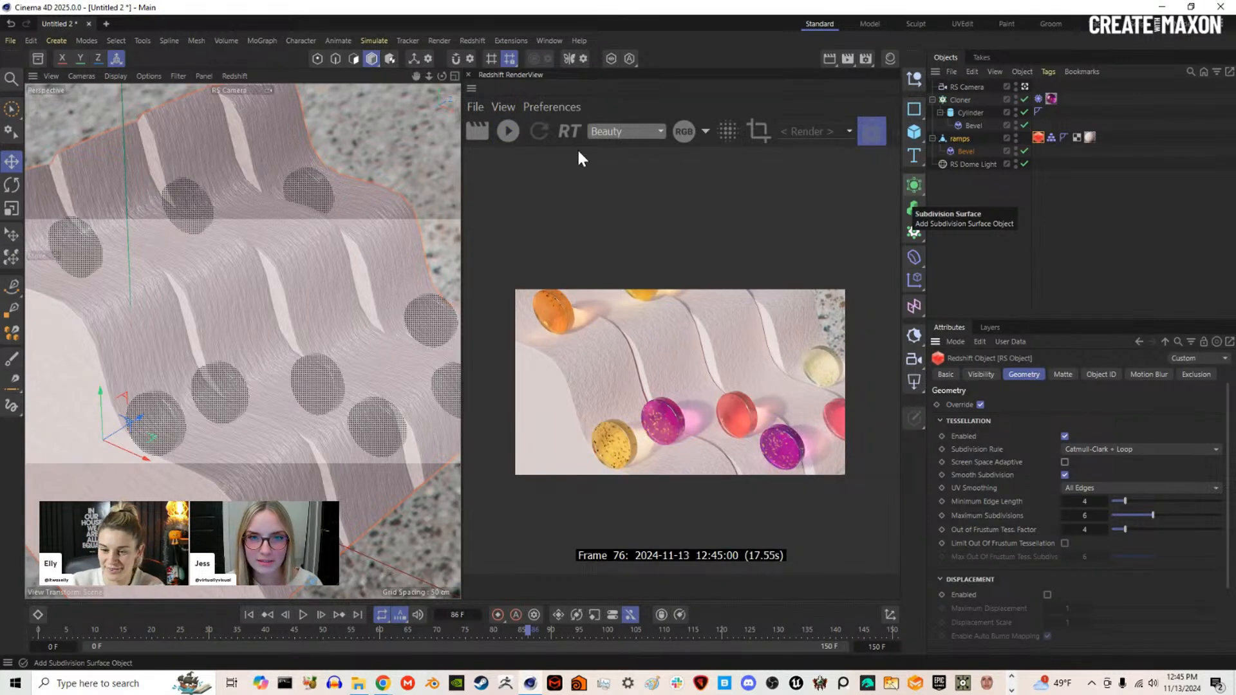
Step: Close the Redshift RenderView and the finished Untitled 2 project to start from an empty scene
left_click(468, 76)
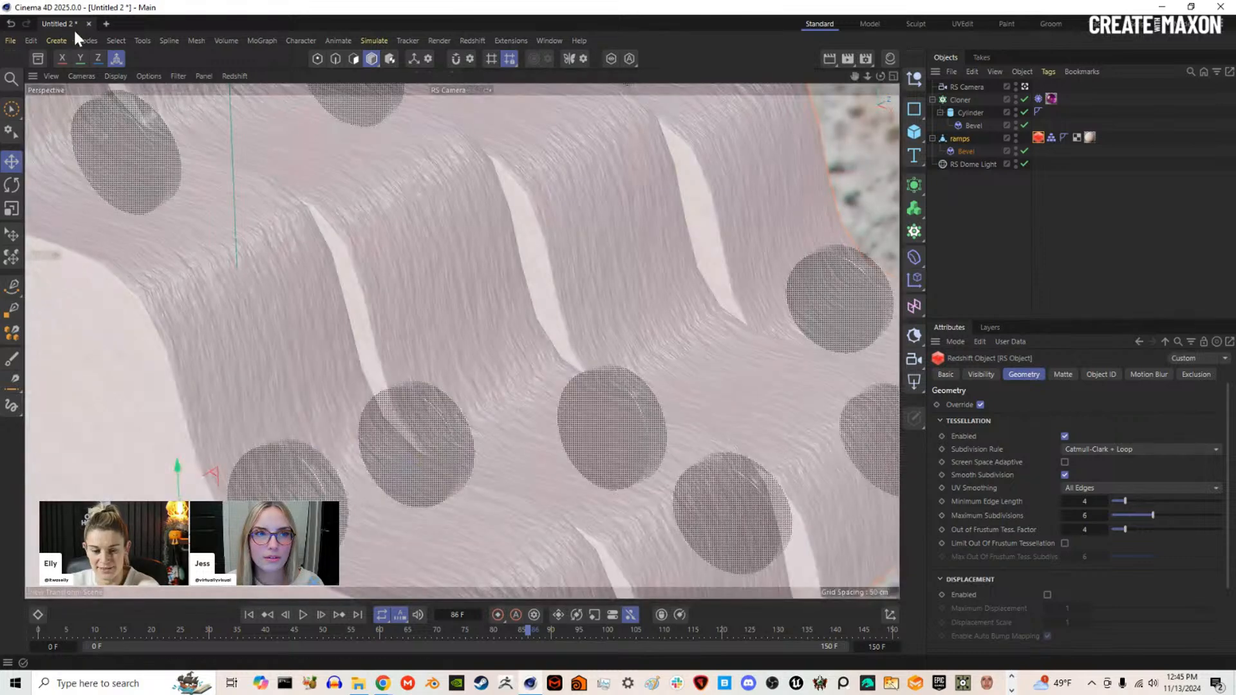
left_click(89, 23)
left_click(634, 392)
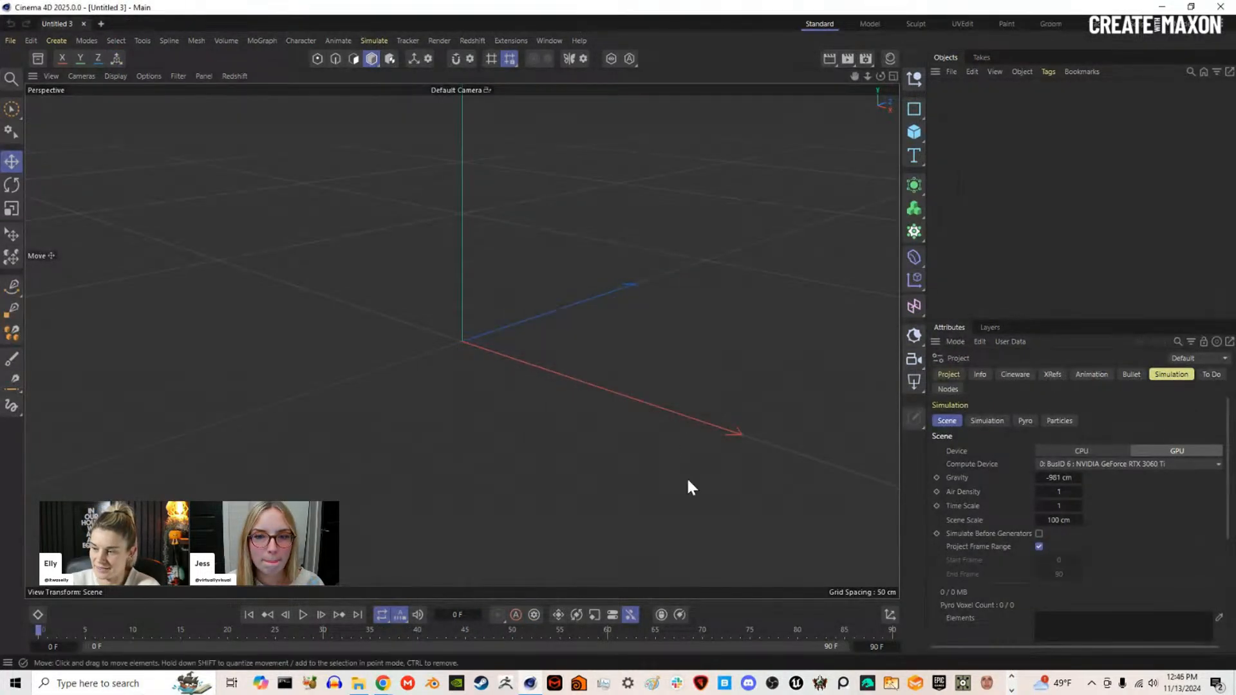
Step: Switch to File Explorer, play the Spinning Glasses Render V1 video as a reference, close it and return to Cinema 4D
left_click(359, 683)
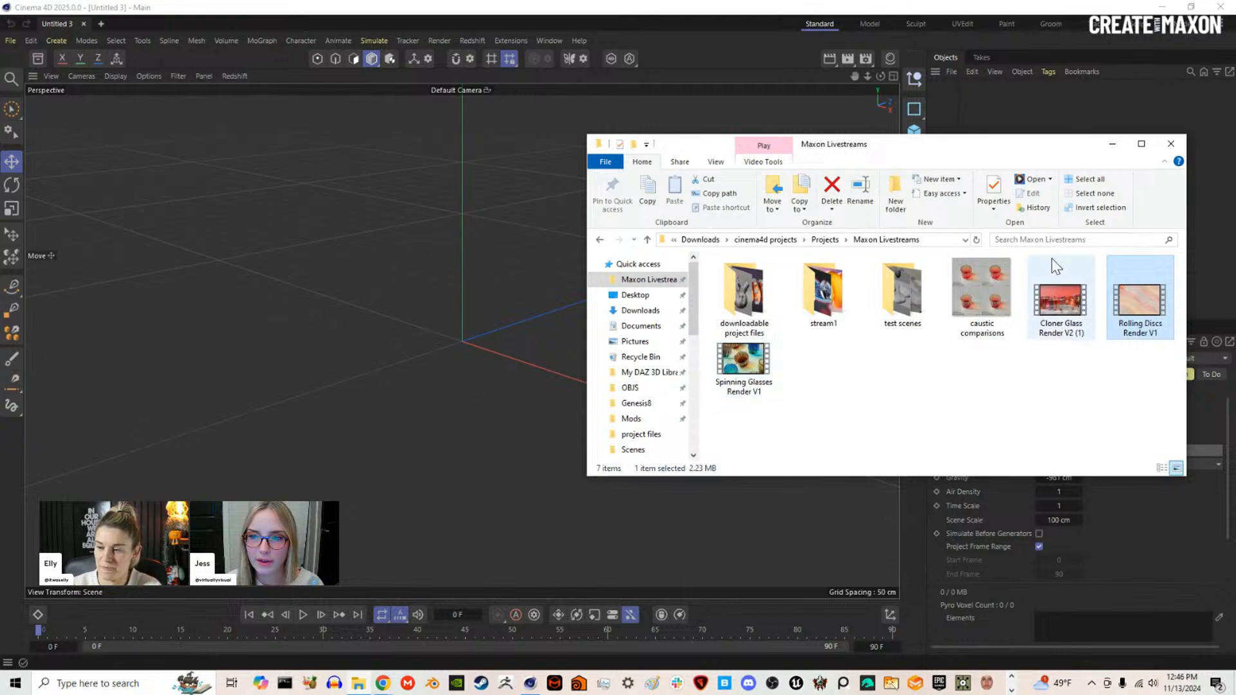
double_click(755, 363)
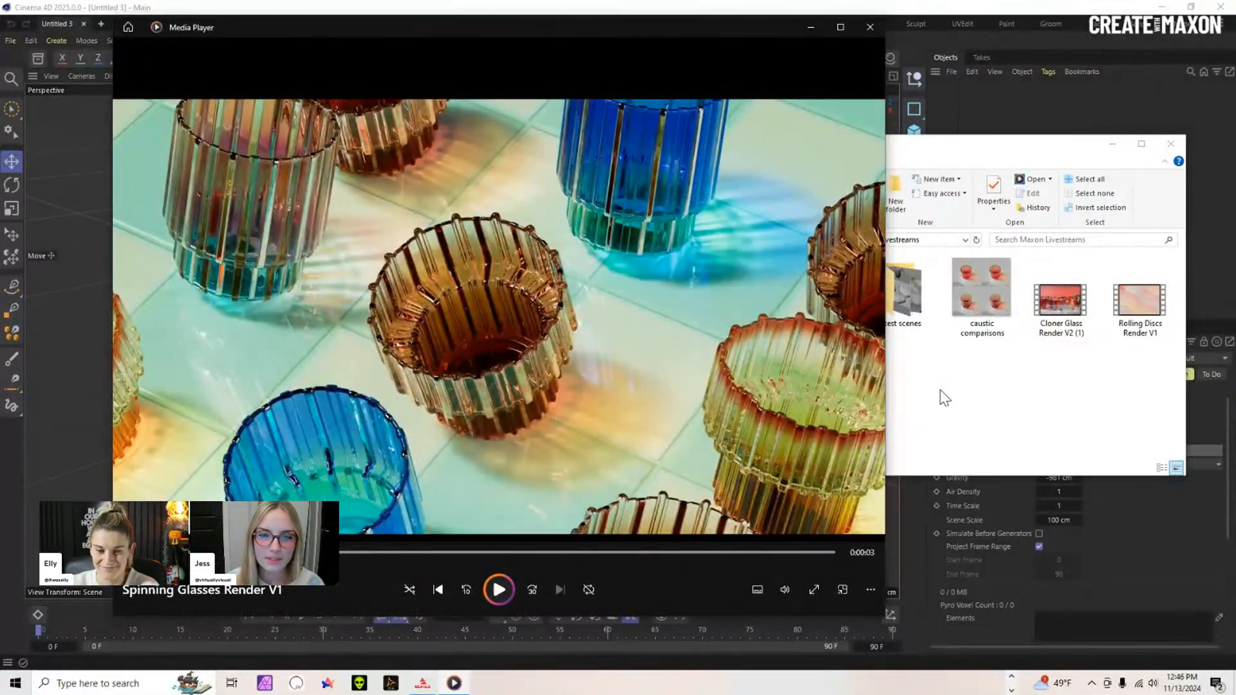
left_click(501, 591)
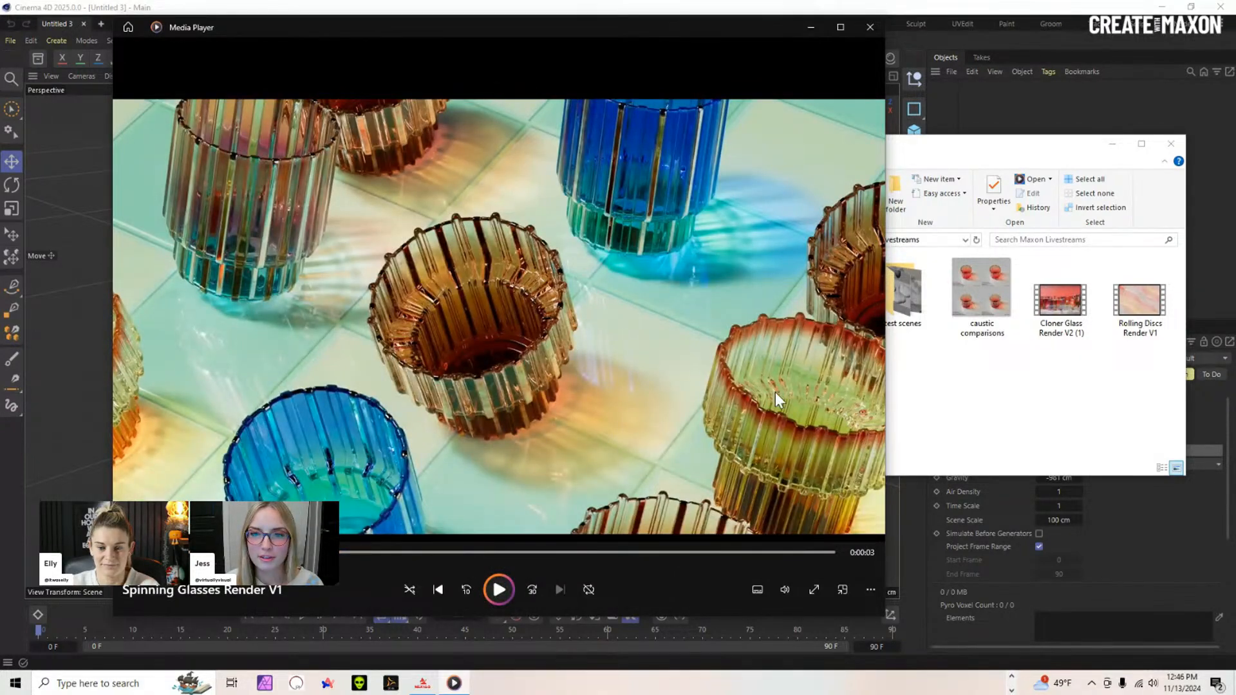
left_click(870, 27)
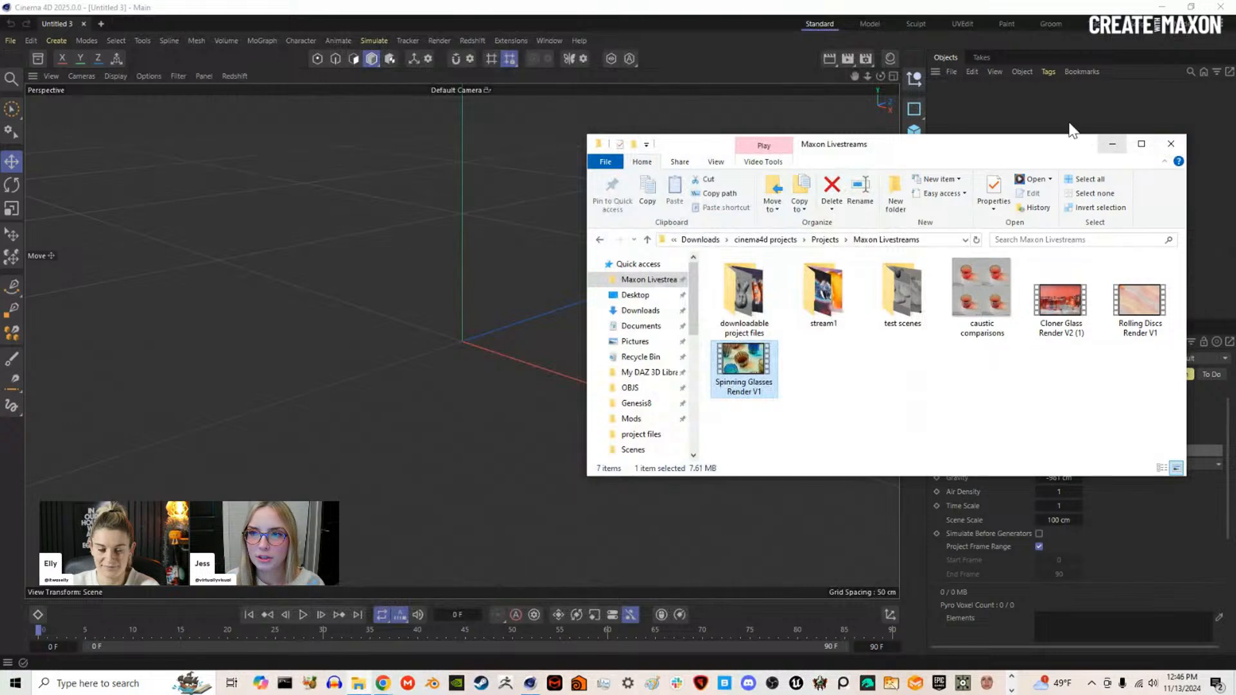
left_click(1057, 119)
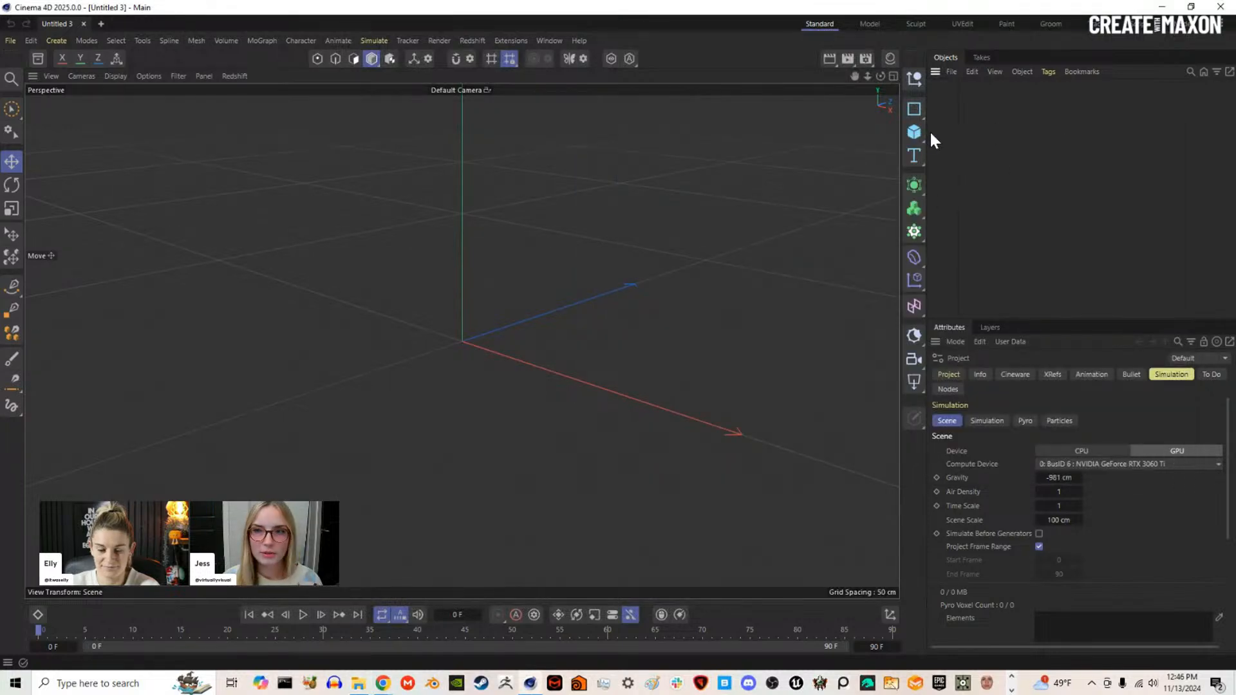
Step: Add a Figure object as a scale reference and move it along the negative X axis, away from the origin
left_click_drag(914, 132, 955, 278)
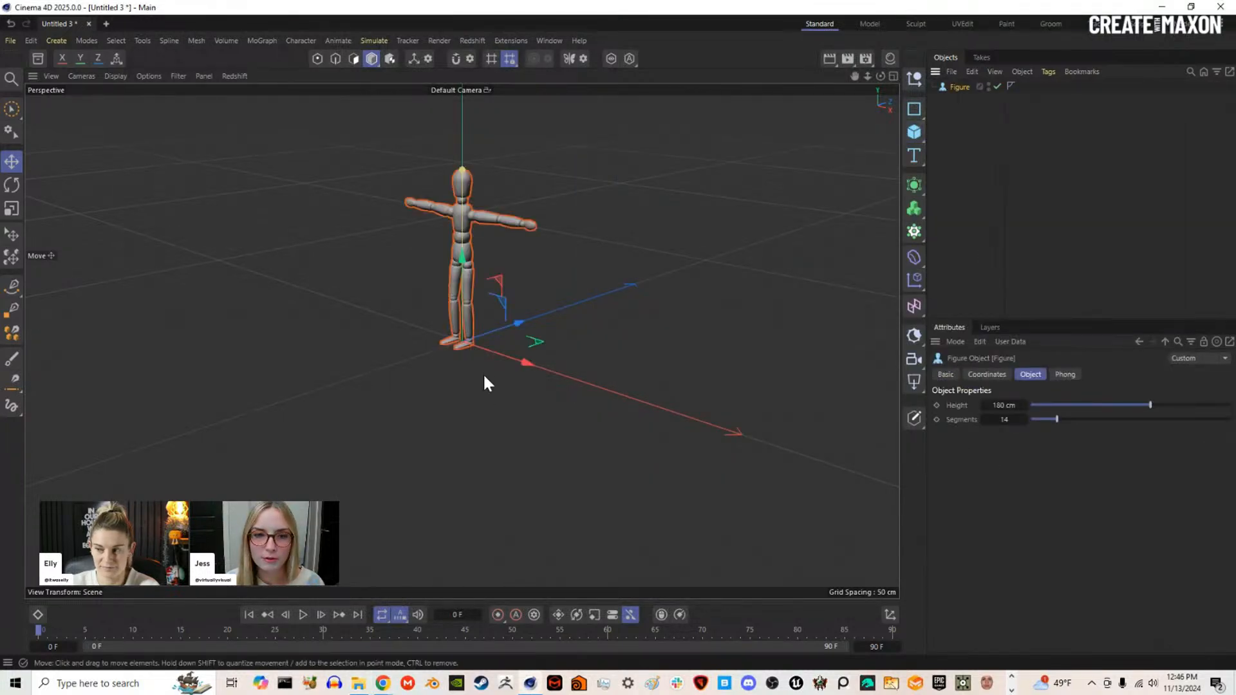
left_click_drag(519, 364, 478, 350)
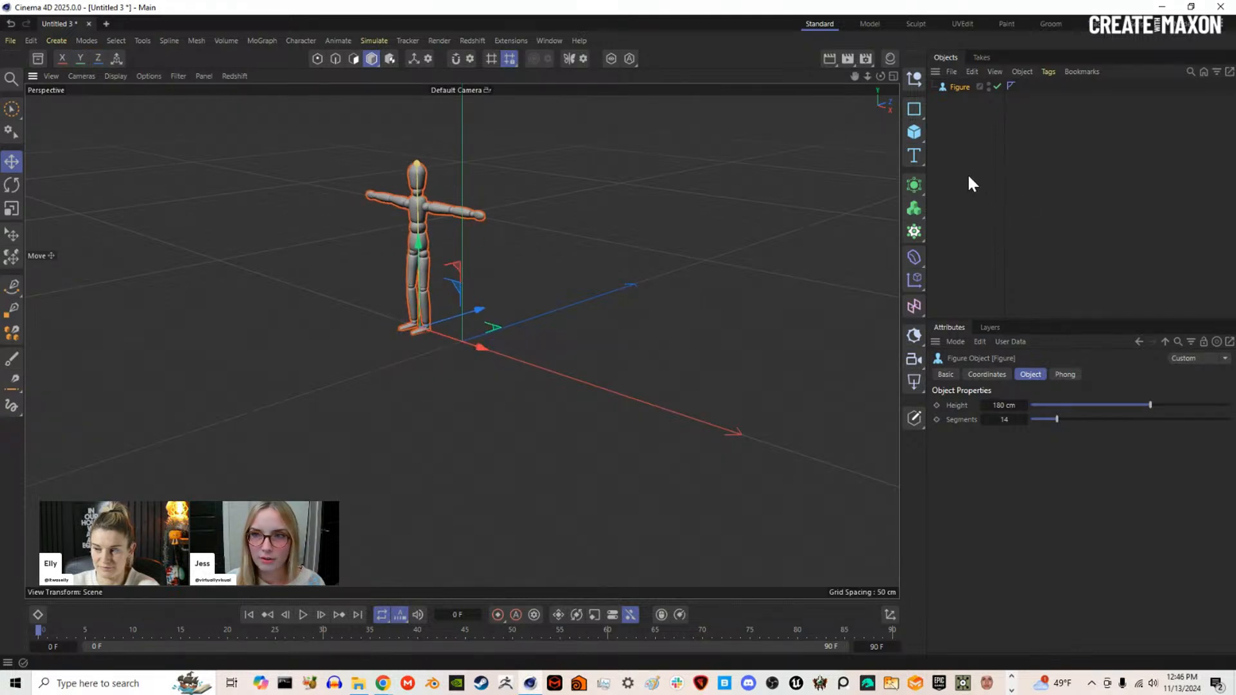
Step: Add an Empty Spline object and set up the front view around the origin for drawing
left_click(893, 76)
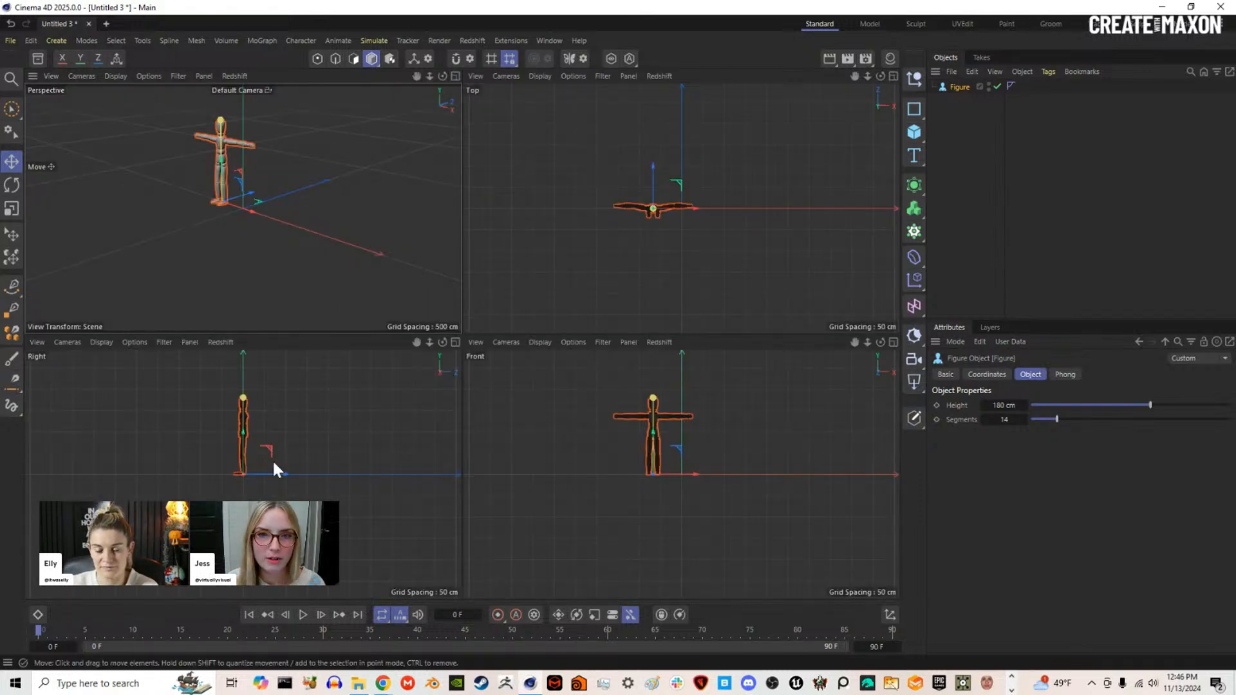
left_click(894, 342)
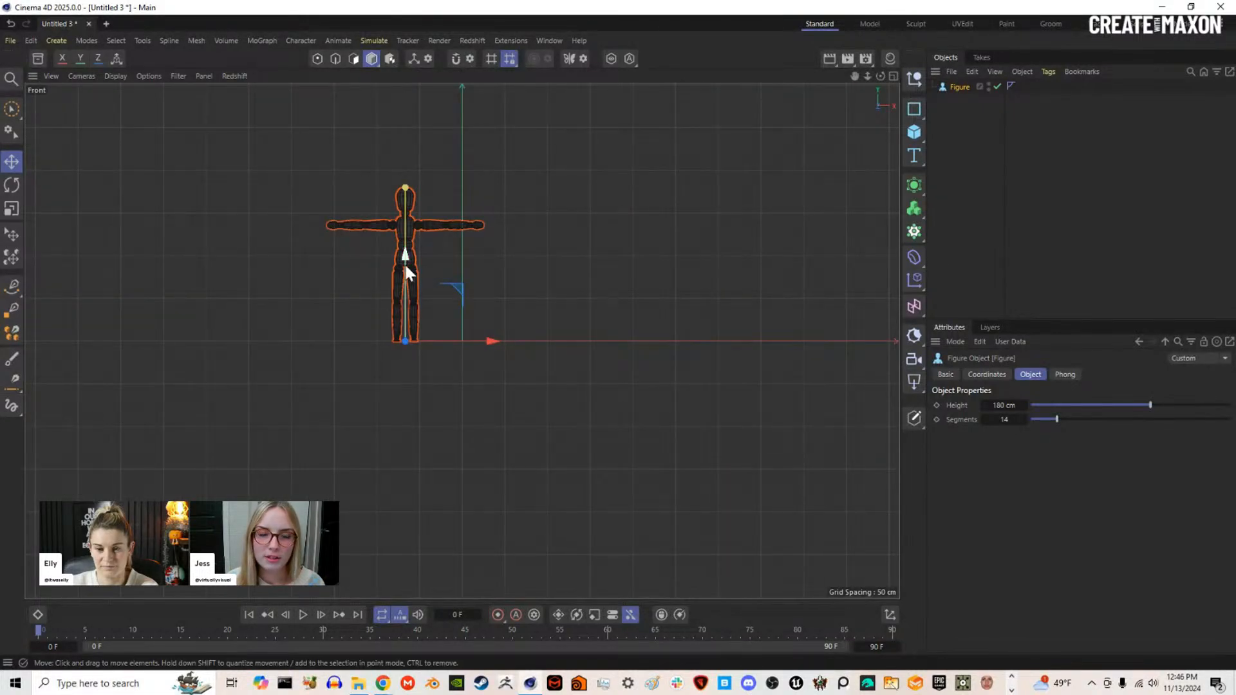
scroll(430, 285, "up", 6)
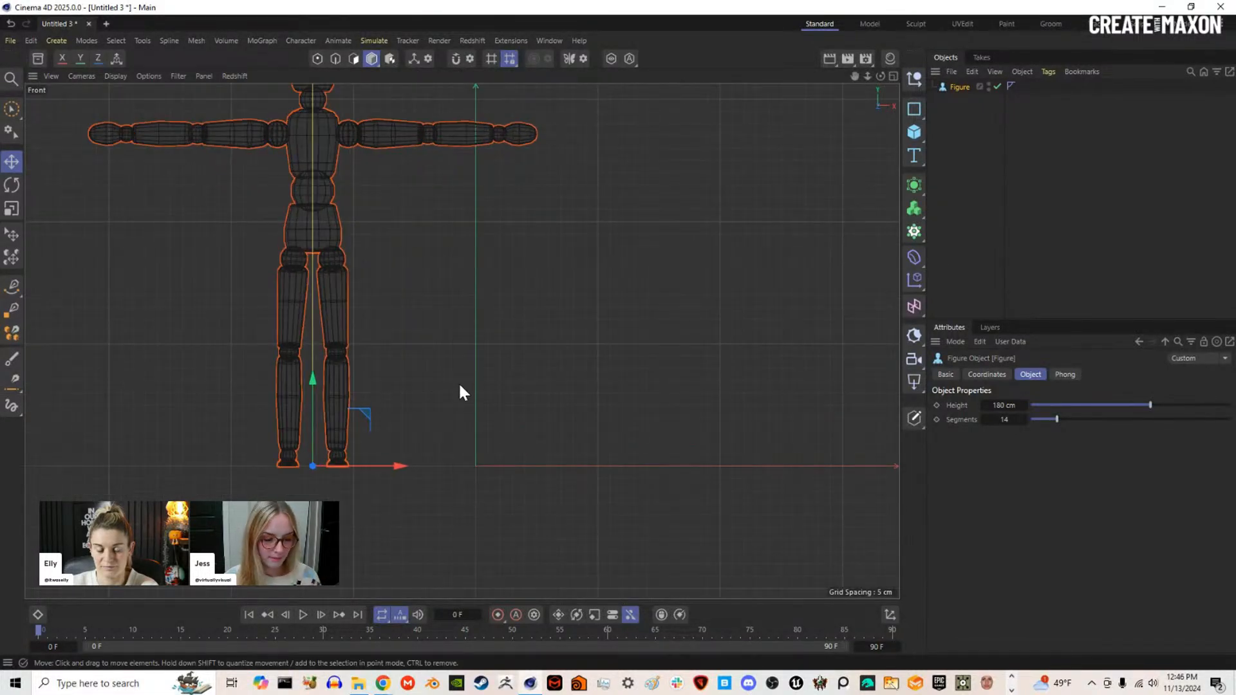
scroll(458, 400, "up", 3)
scroll(479, 414, "up", 1)
middle_click_drag(499, 431, 517, 380, "alt")
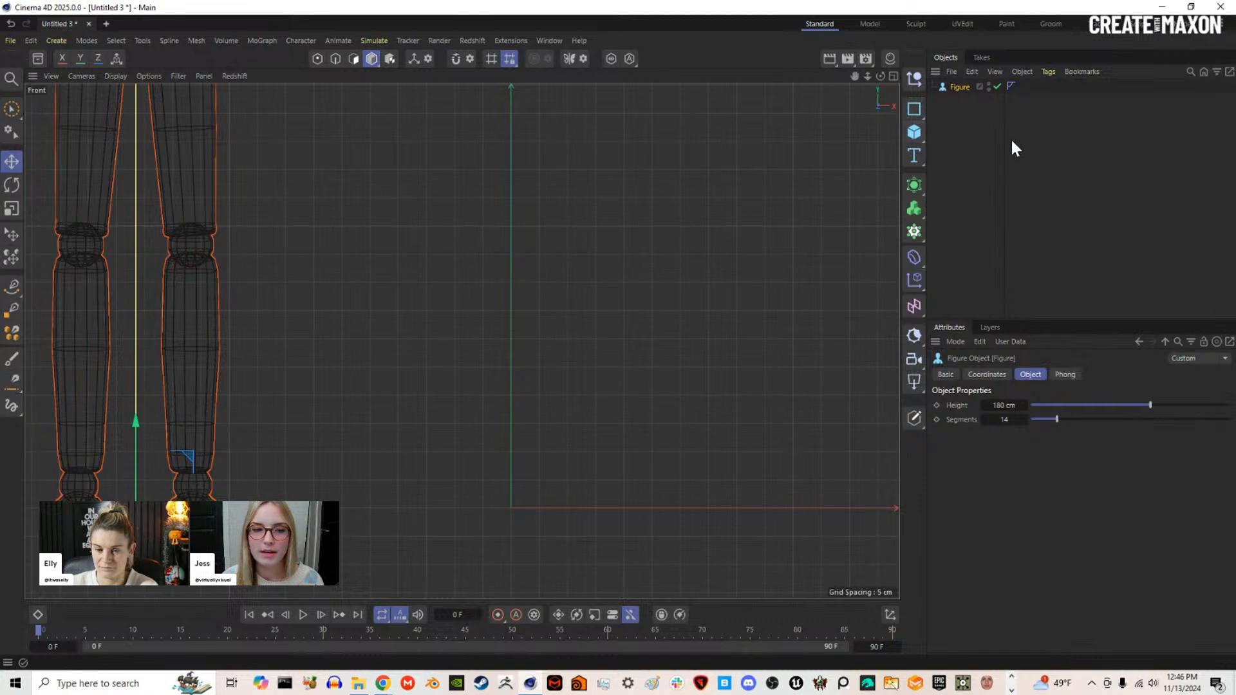
left_click(911, 109)
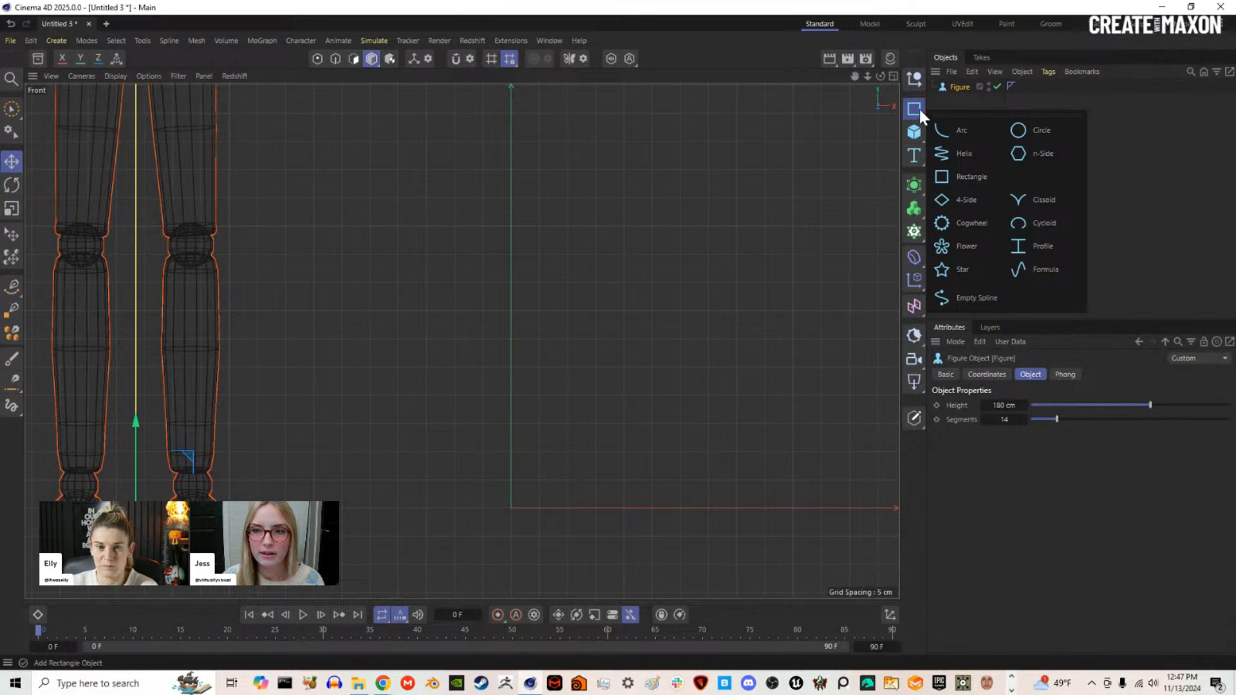
left_click(976, 297)
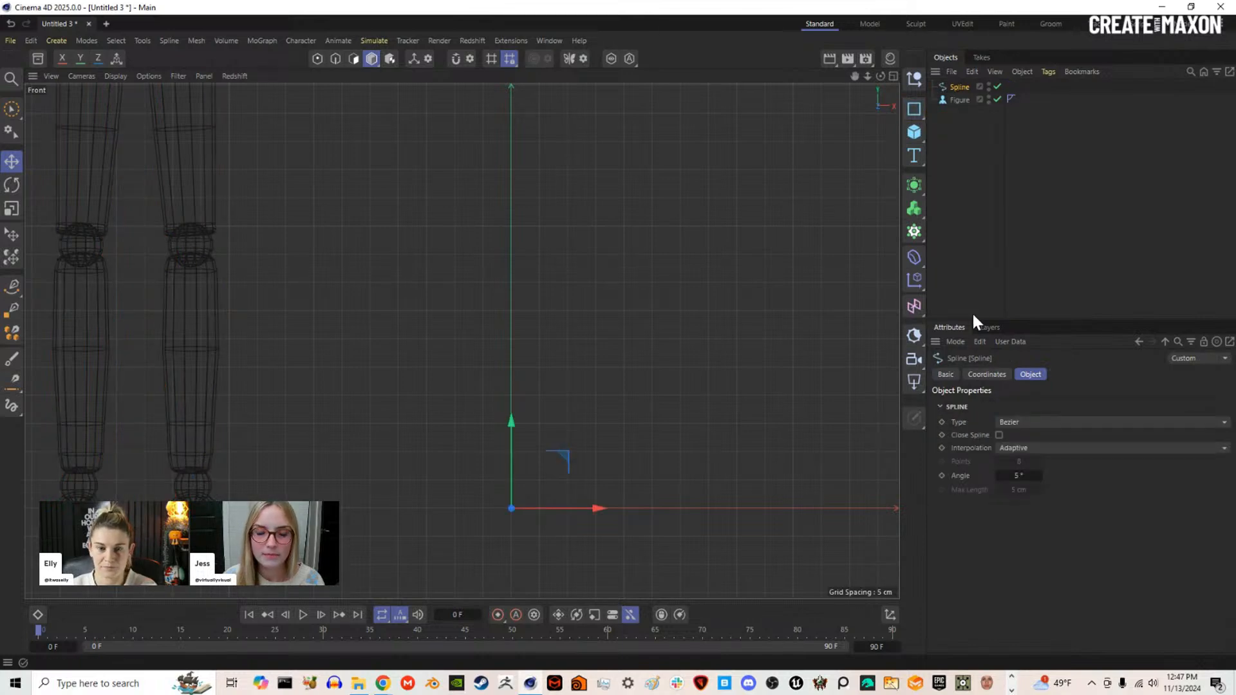
Step: Draw the glass's stepped half-profile with the Spline Pen, from the origin along the X axis and up through two outward steps
left_click(13, 288)
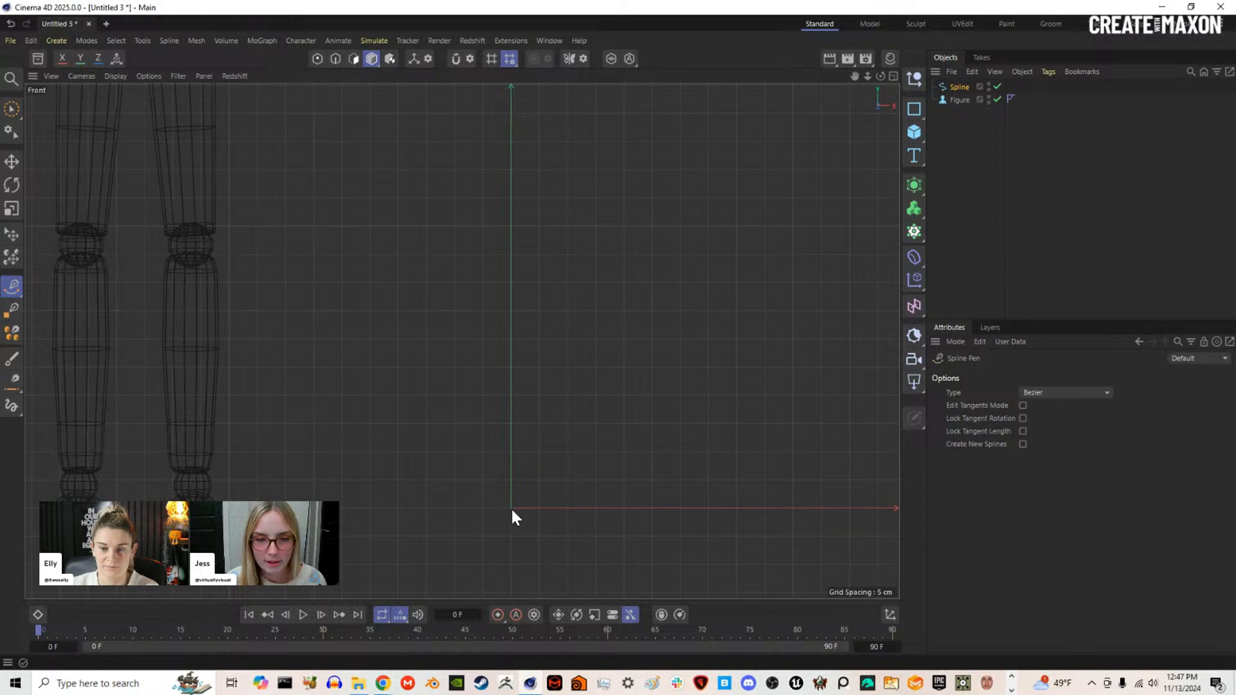
scroll(511, 510, "up", 3)
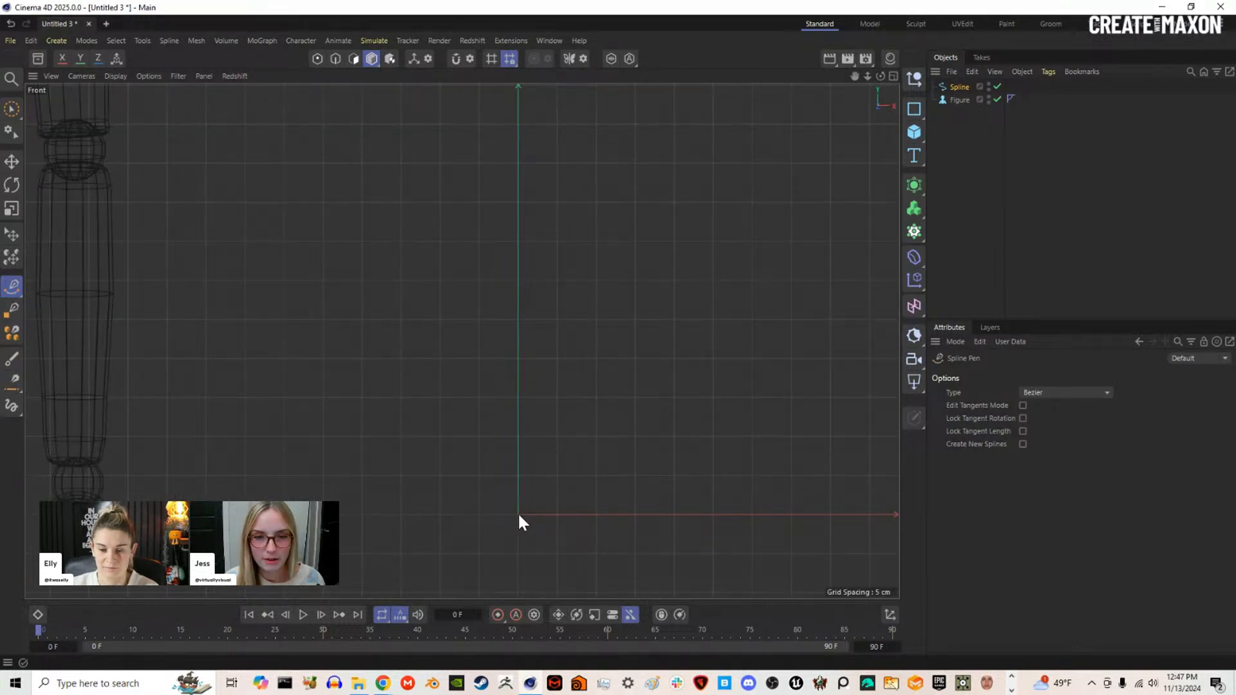
left_click(517, 514)
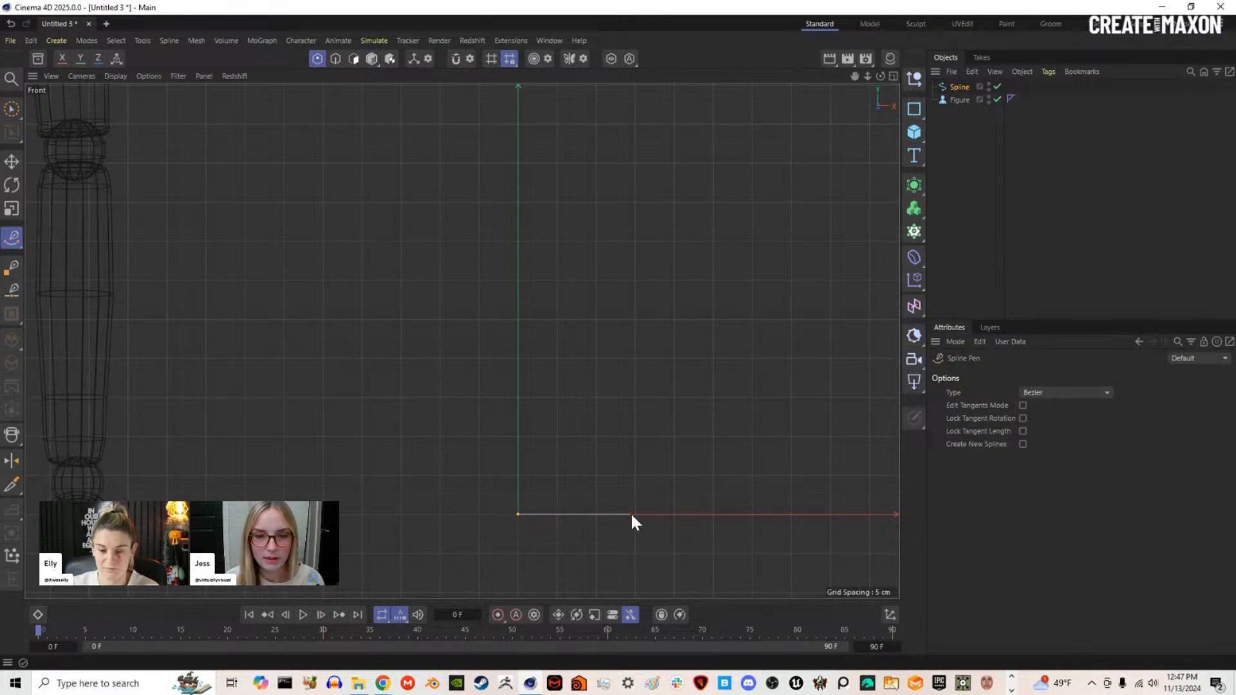
left_click(601, 514)
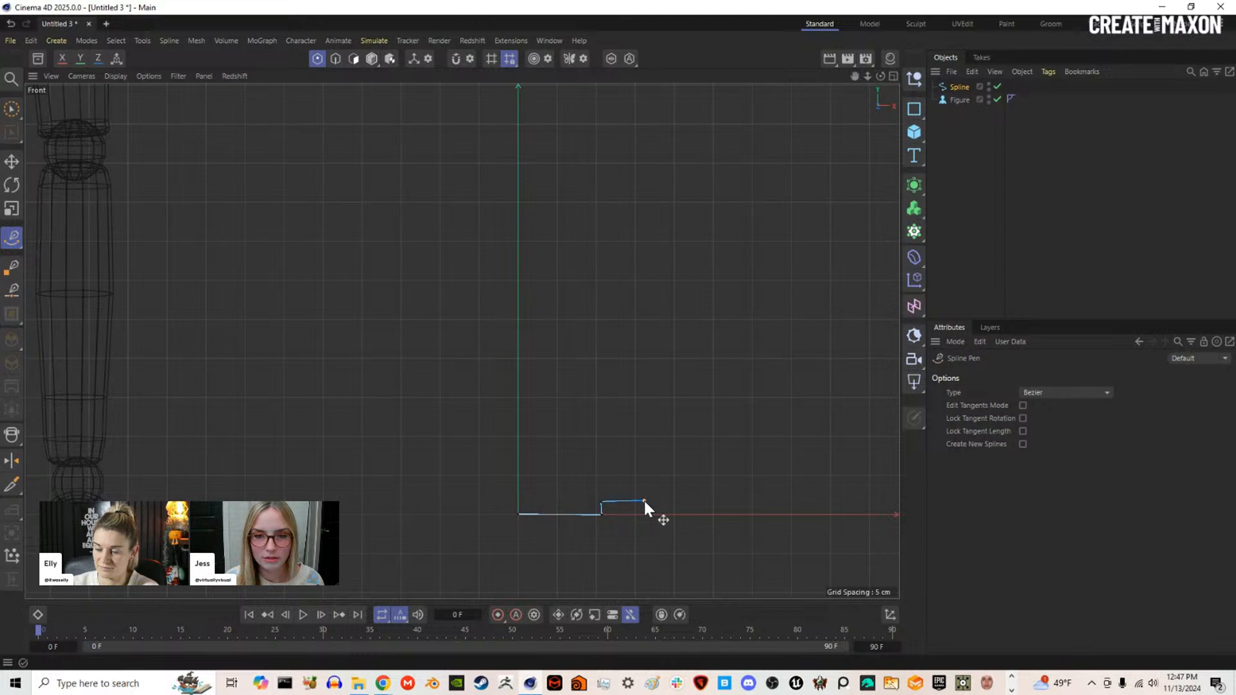
left_click(643, 372)
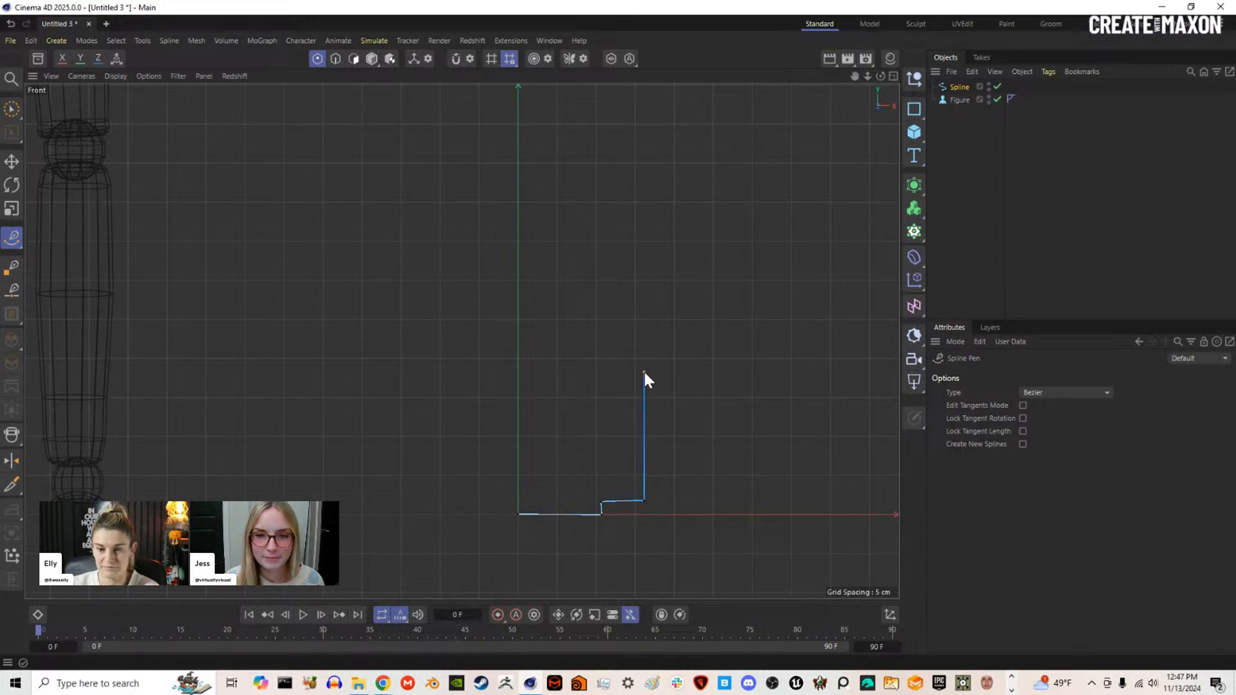
left_click(659, 372)
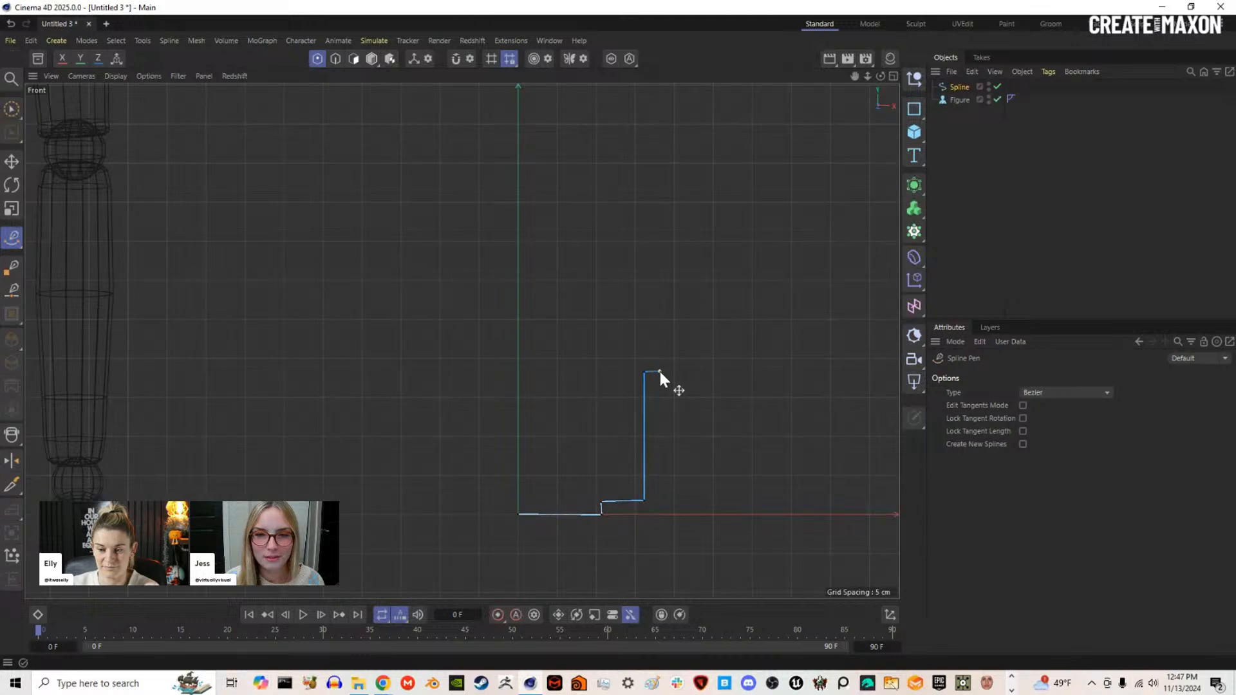
left_click(658, 255)
Step: Select all points of the profile spline and use Create Outline to give it a thin wall on its inner side
left_click(11, 108)
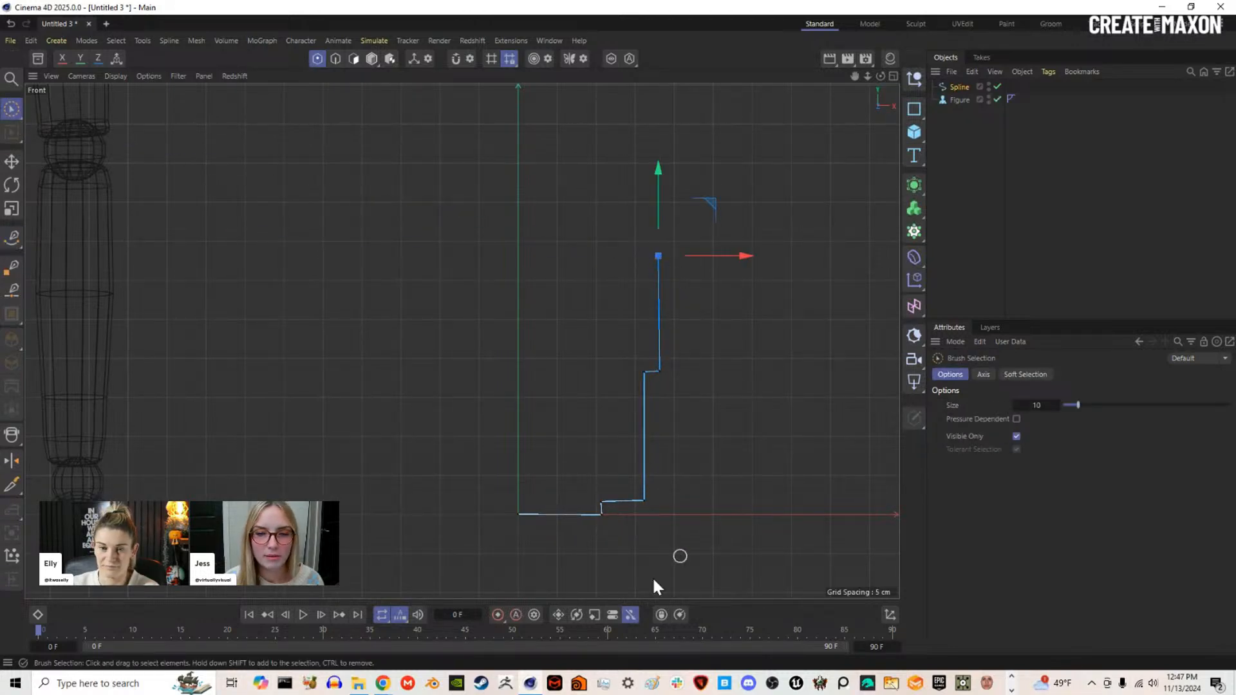
left_click(669, 253)
left_click(658, 258)
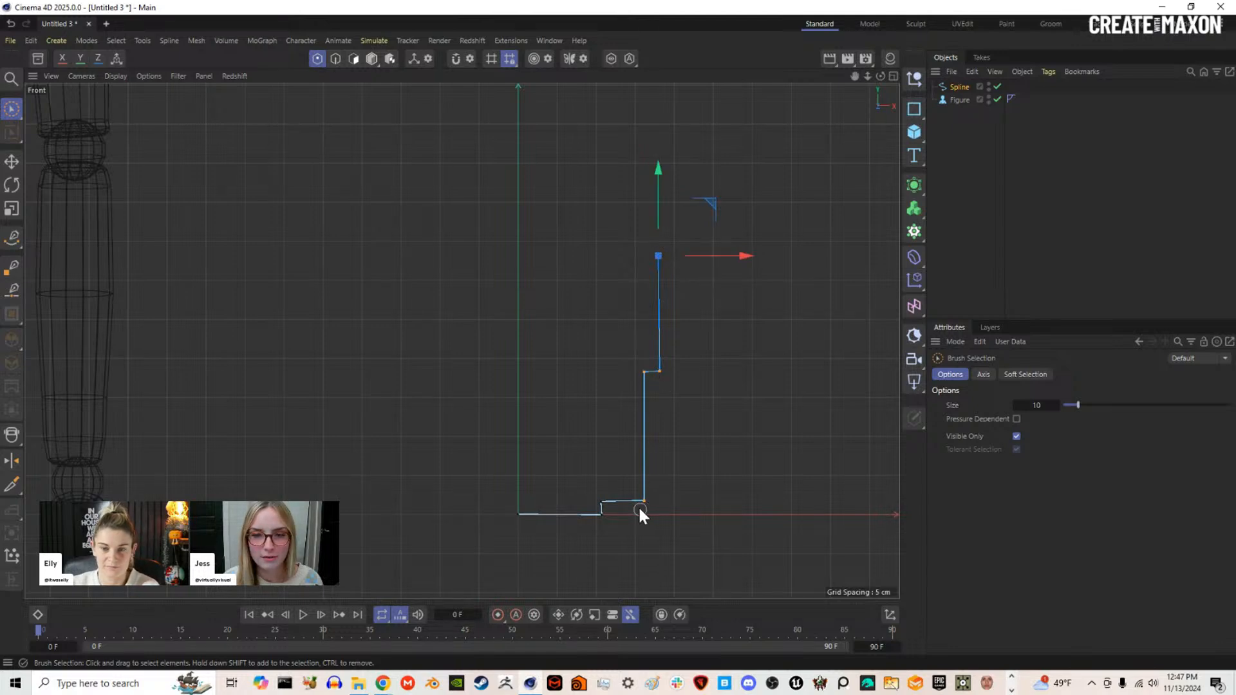
left_click(522, 514, "shift")
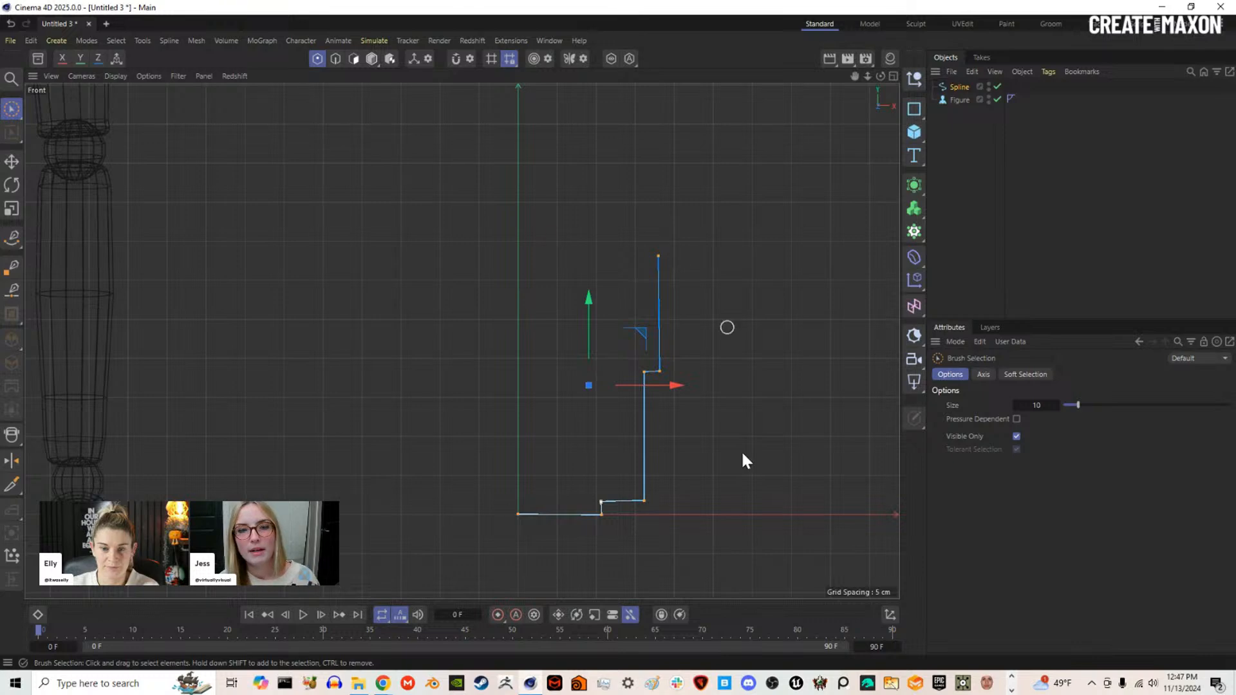
right_click(644, 497)
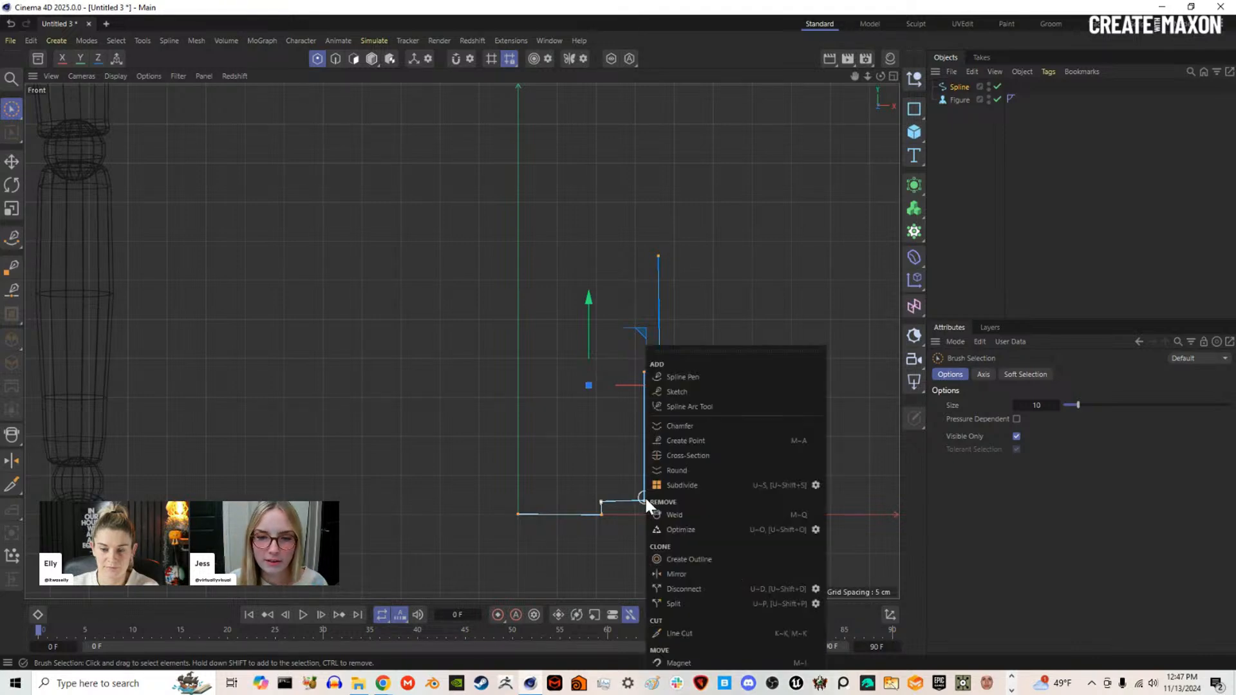
left_click(690, 559)
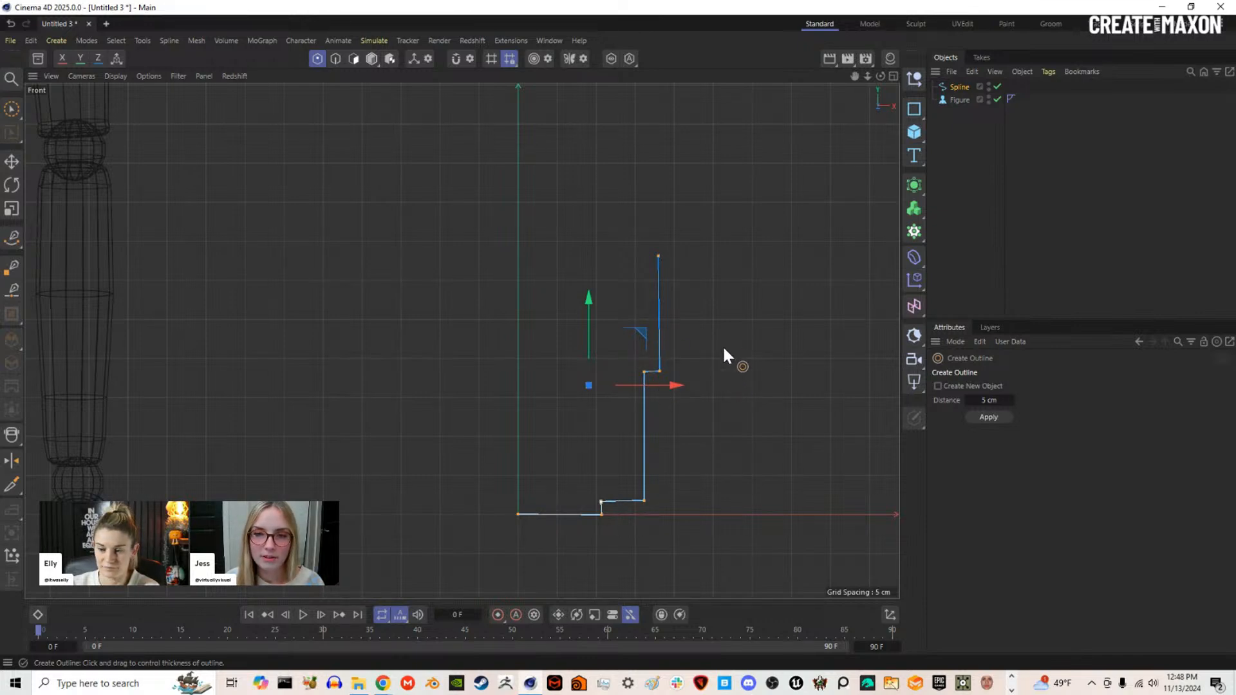
left_click_drag(825, 454, 820, 449)
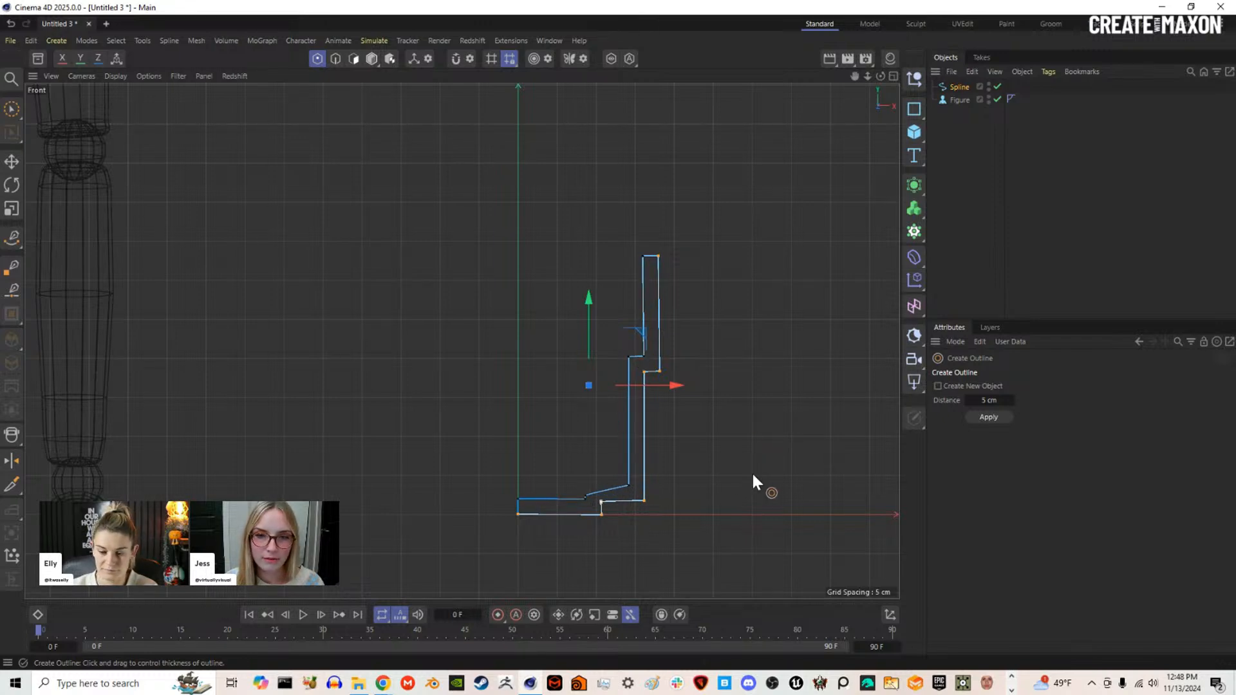
Step: Move the inner corner point near the glass base upward to even out the wall's lower step
left_click(12, 108)
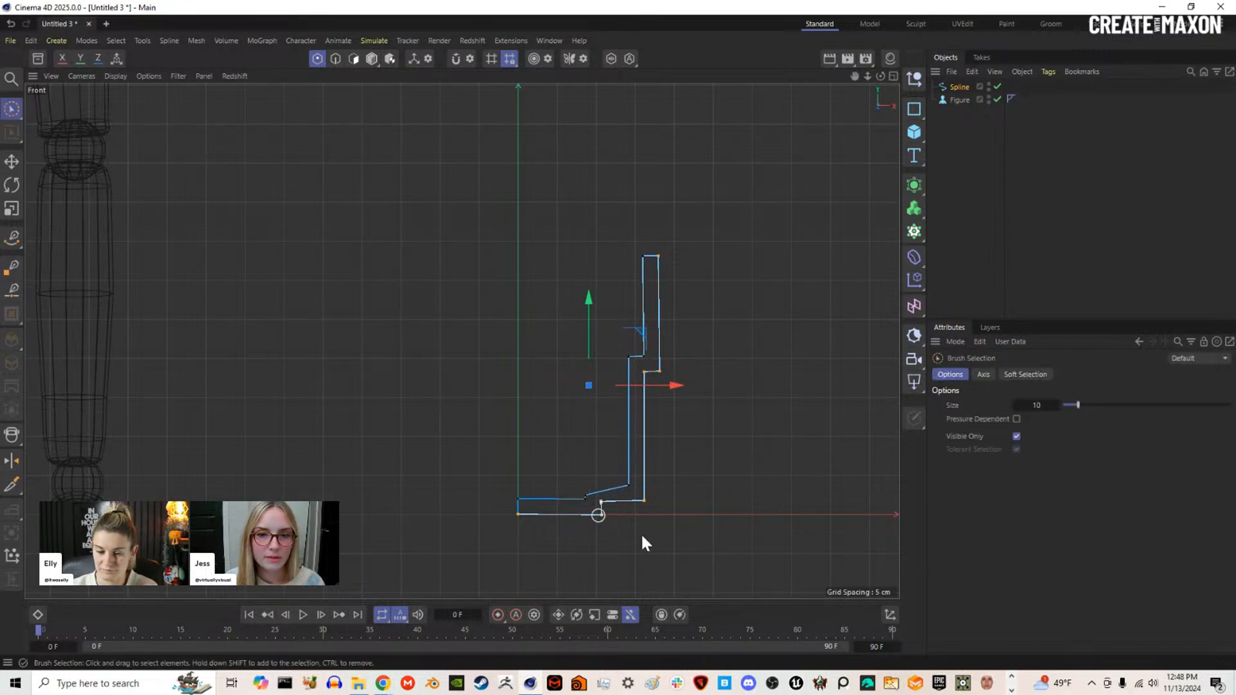
left_click(586, 489)
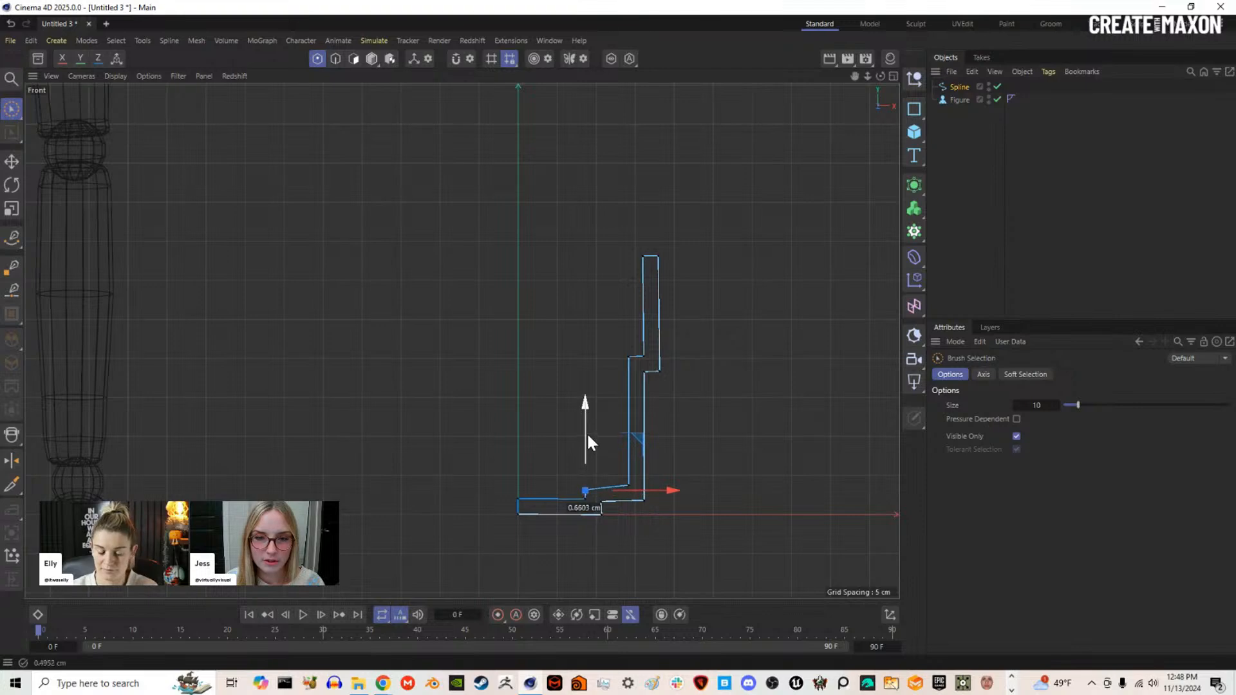
left_click(755, 440)
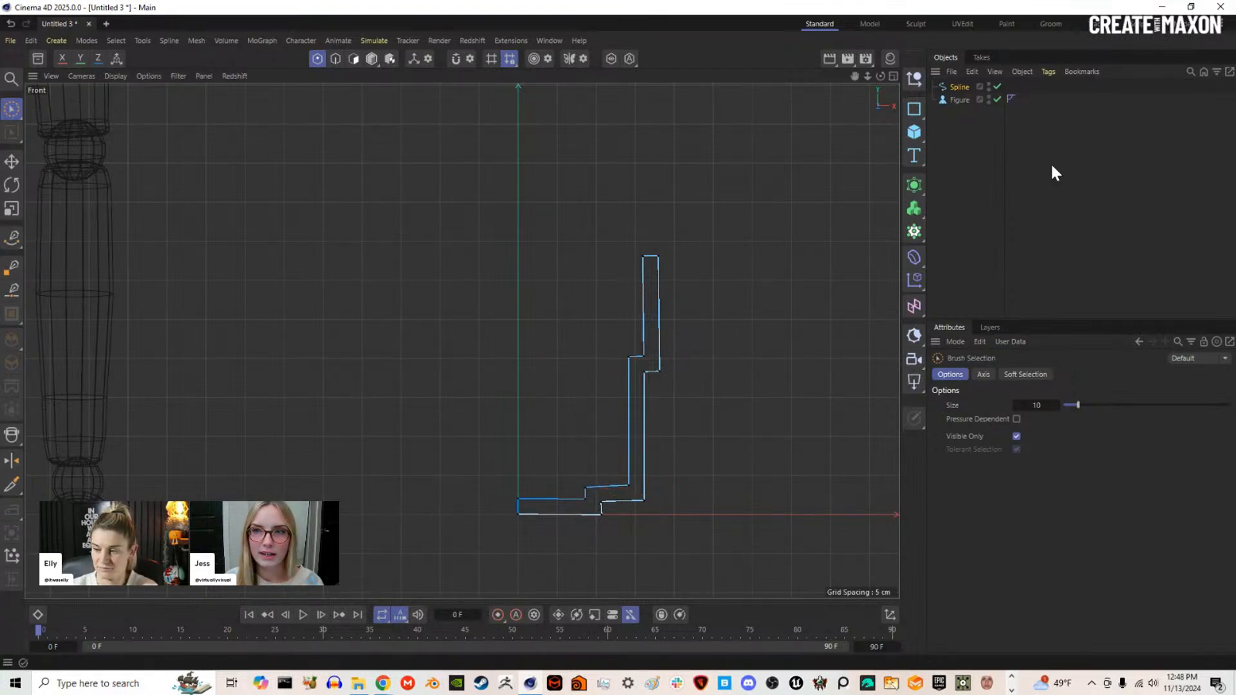
Step: Add a Lathe generator, make the profile spline its child, and inspect the resulting glass in the perspective view
left_click(918, 185)
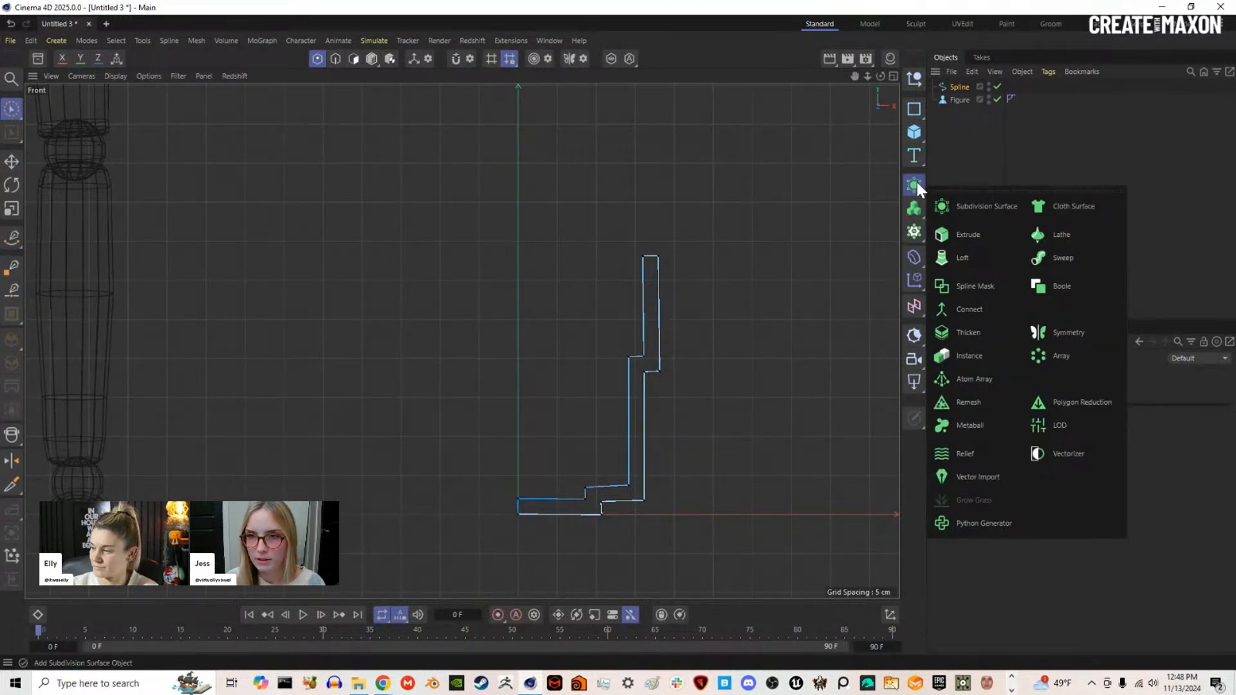
left_click(1079, 236)
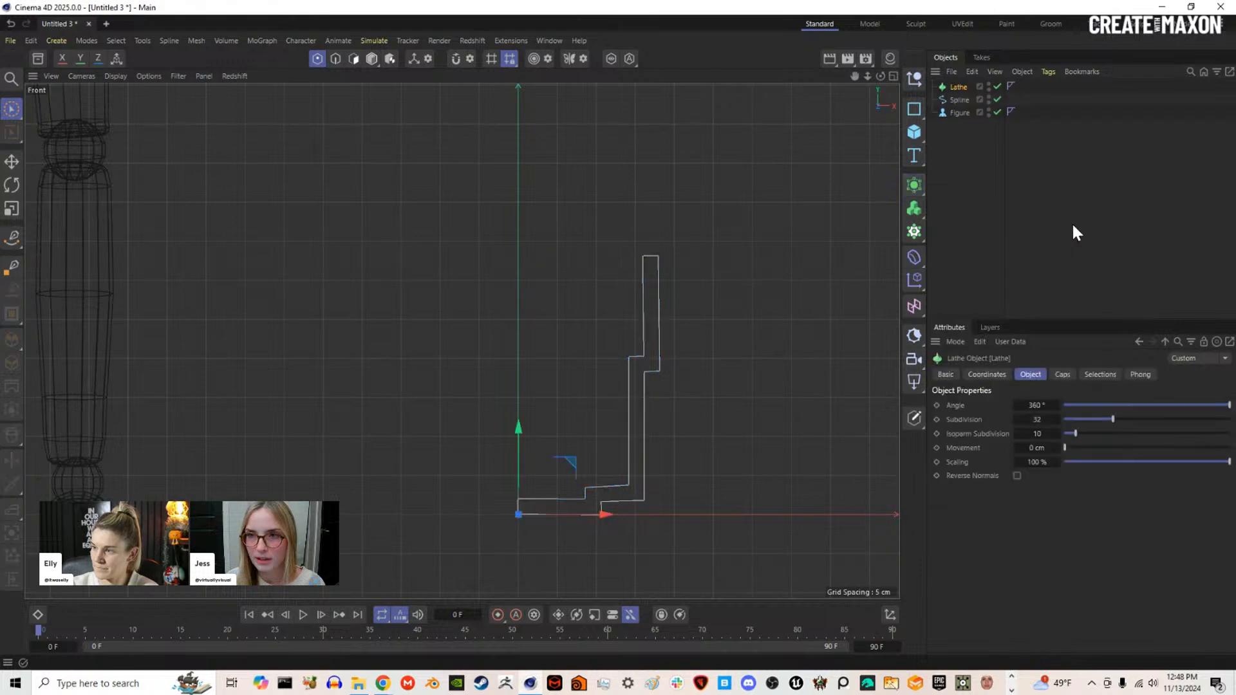
left_click_drag(964, 92, 962, 89)
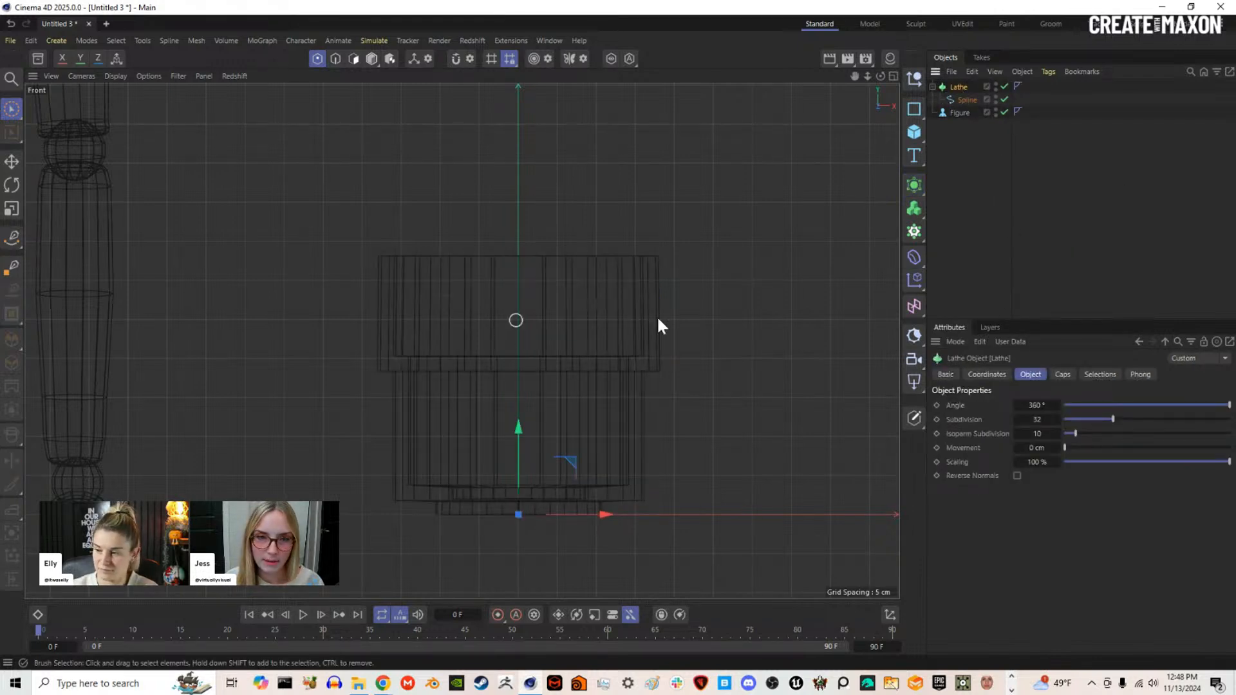
left_click(894, 76)
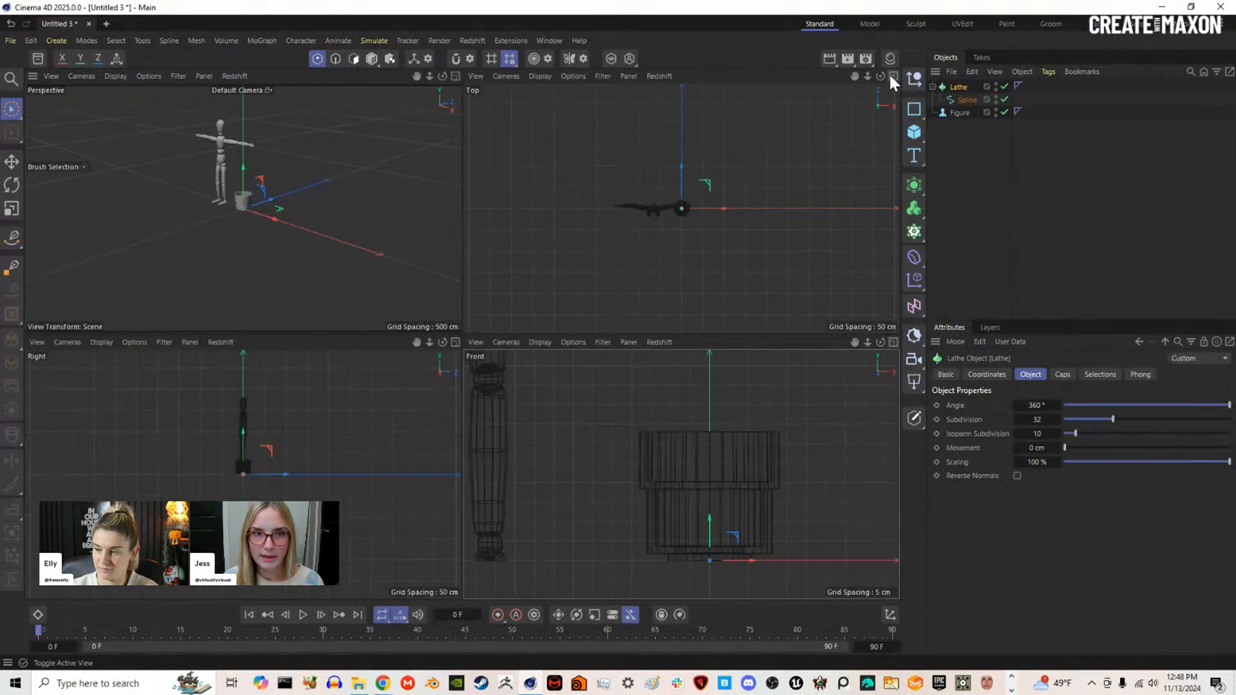
left_click(456, 75)
scroll(443, 335, "up", 6)
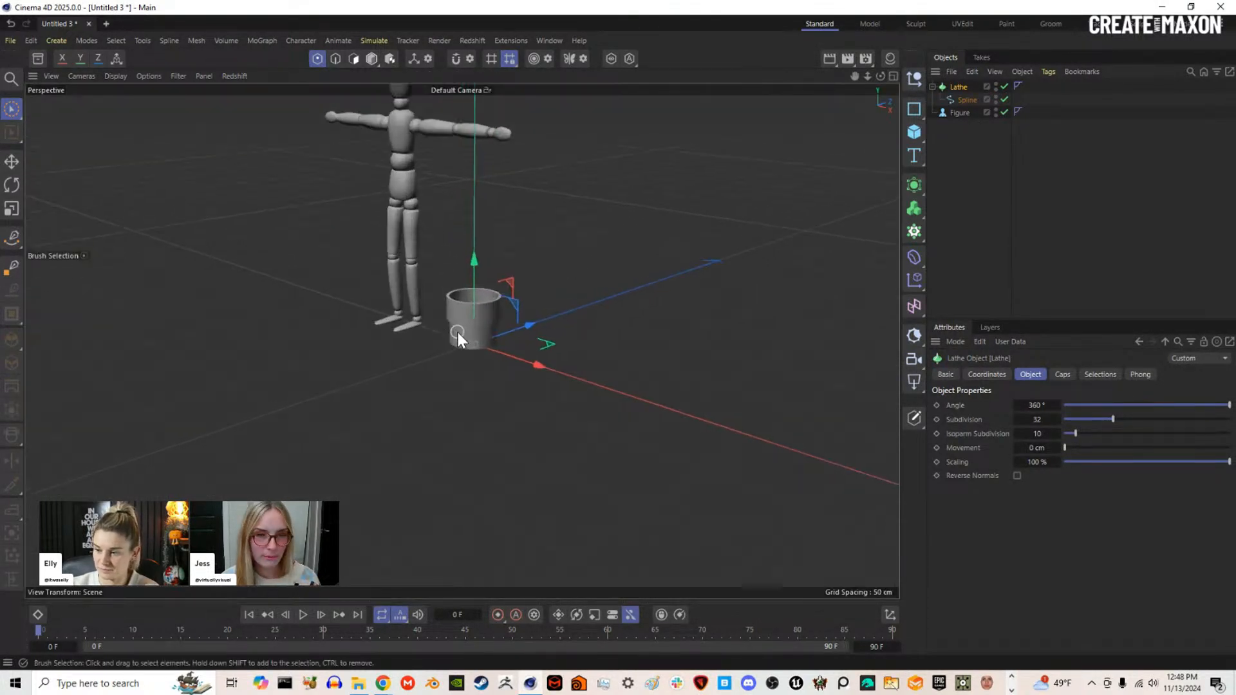
Step: Examine the lathed glass from below, the side and above, checking its base and inner step against the profile spline
left_click_drag(483, 314, 573, 284, "alt")
left_click_drag(462, 342, 565, 433, "alt")
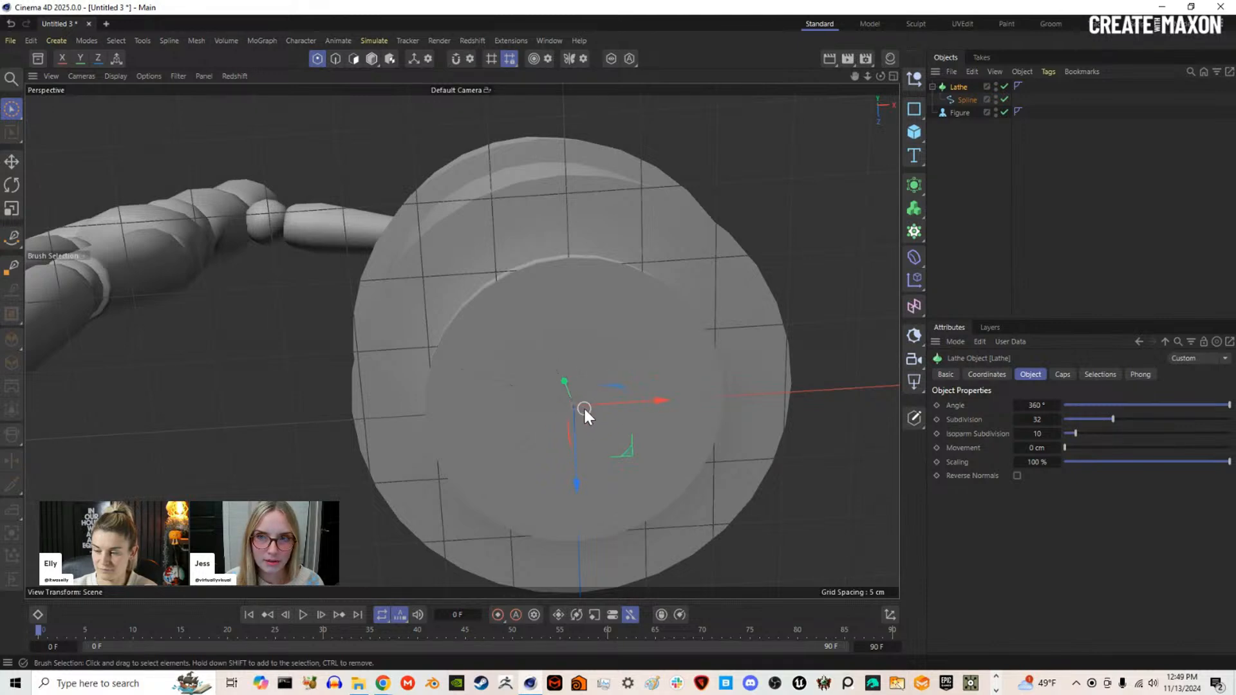
left_click(964, 99)
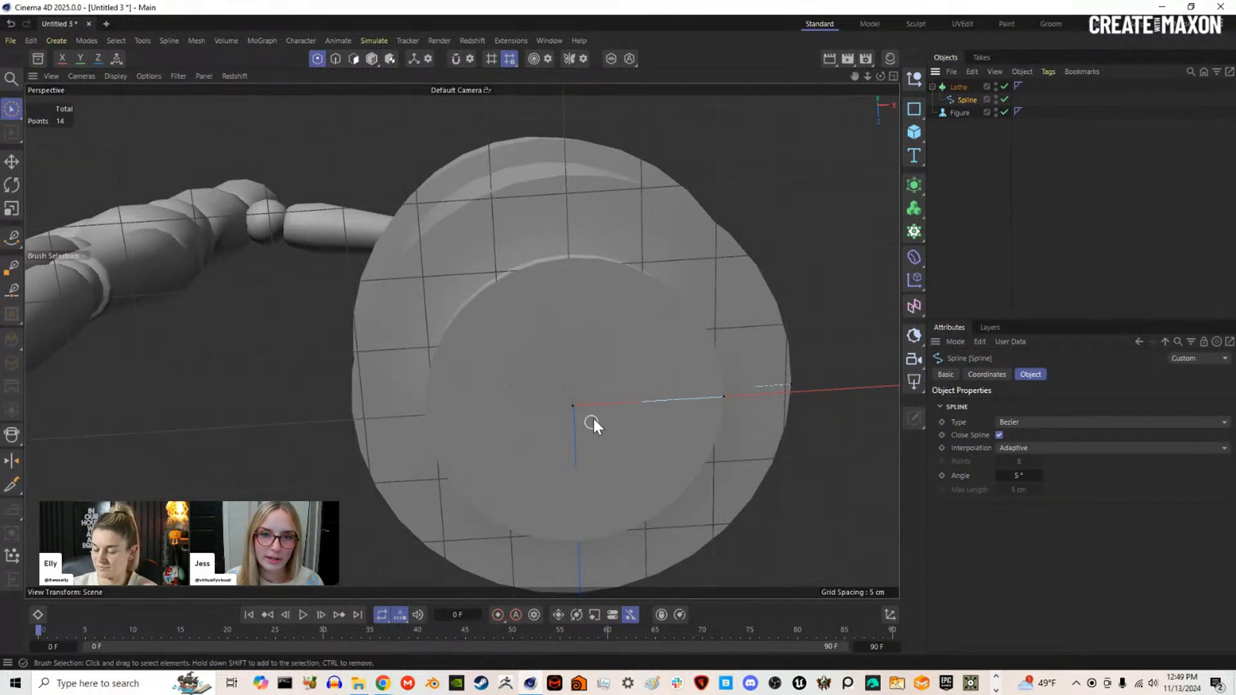
left_click_drag(629, 171, 621, 322, "alt")
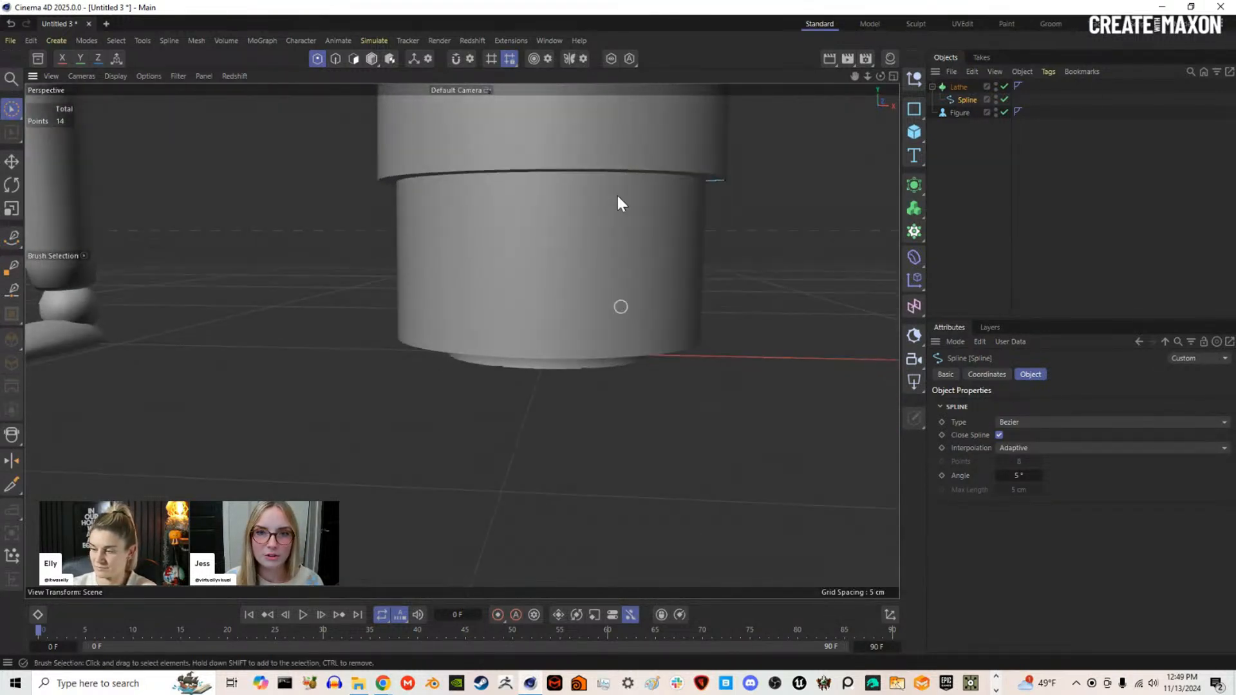
left_click_drag(617, 194, 616, 233, "alt")
middle_click_drag(616, 232, 596, 399, "alt")
scroll(580, 334, "down", 5)
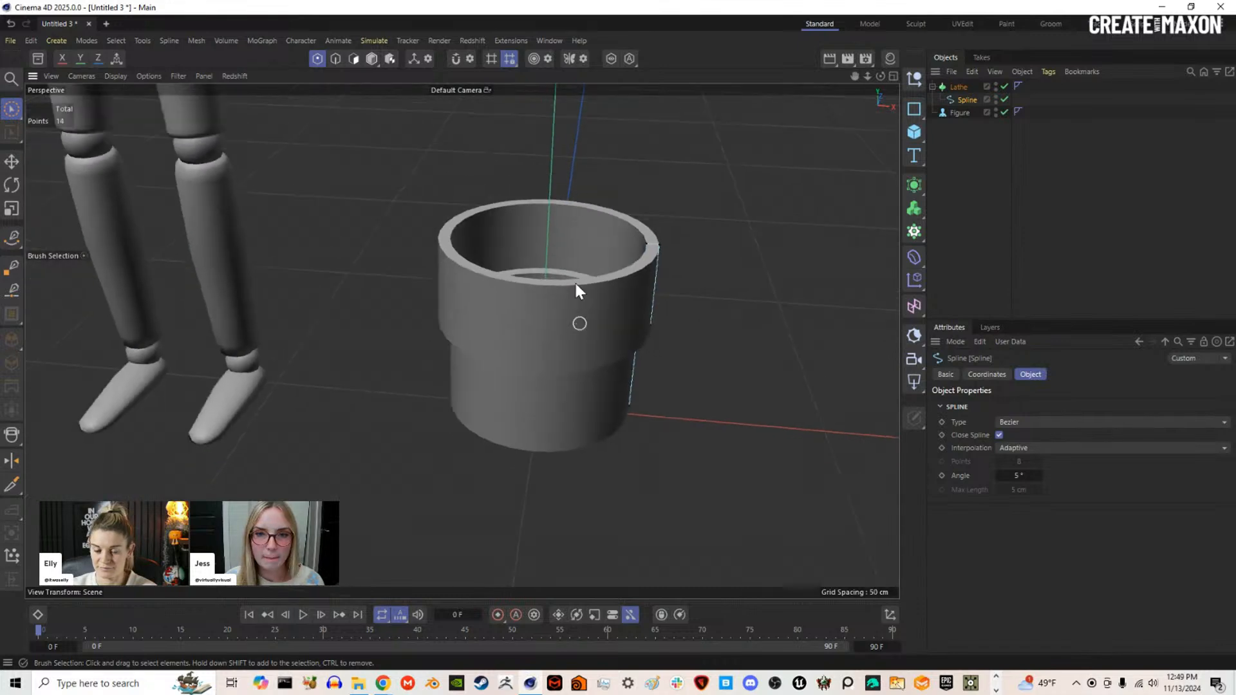
left_click_drag(575, 282, 561, 333, "alt")
left_click(1030, 162)
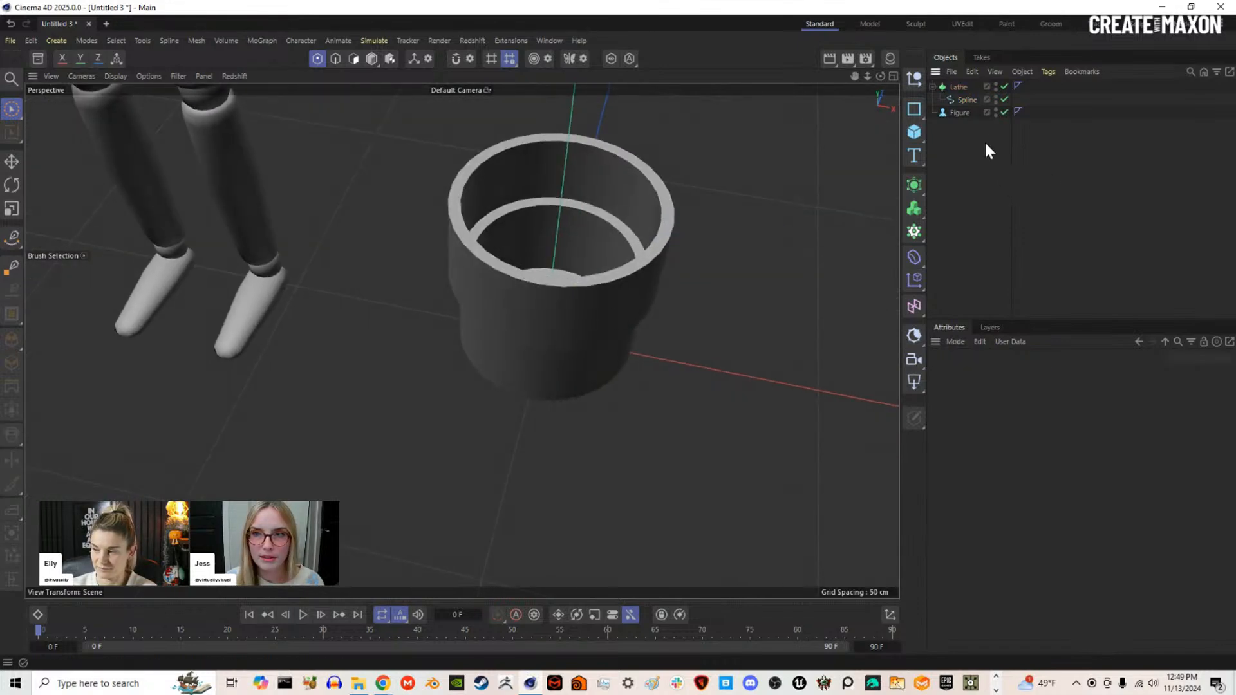
Step: Add a Volume Builder and a Volume Mesher, nesting the Lathe in the builder and the builder in the mesher
left_click(918, 209)
left_click_drag(915, 210, 959, 249)
mouse_move(973, 100)
left_mouse_down()
mouse_move(980, 86)
mouse_move(996, 100)
left_mouse_up()
left_click_drag(636, 279, 557, 363, "alt")
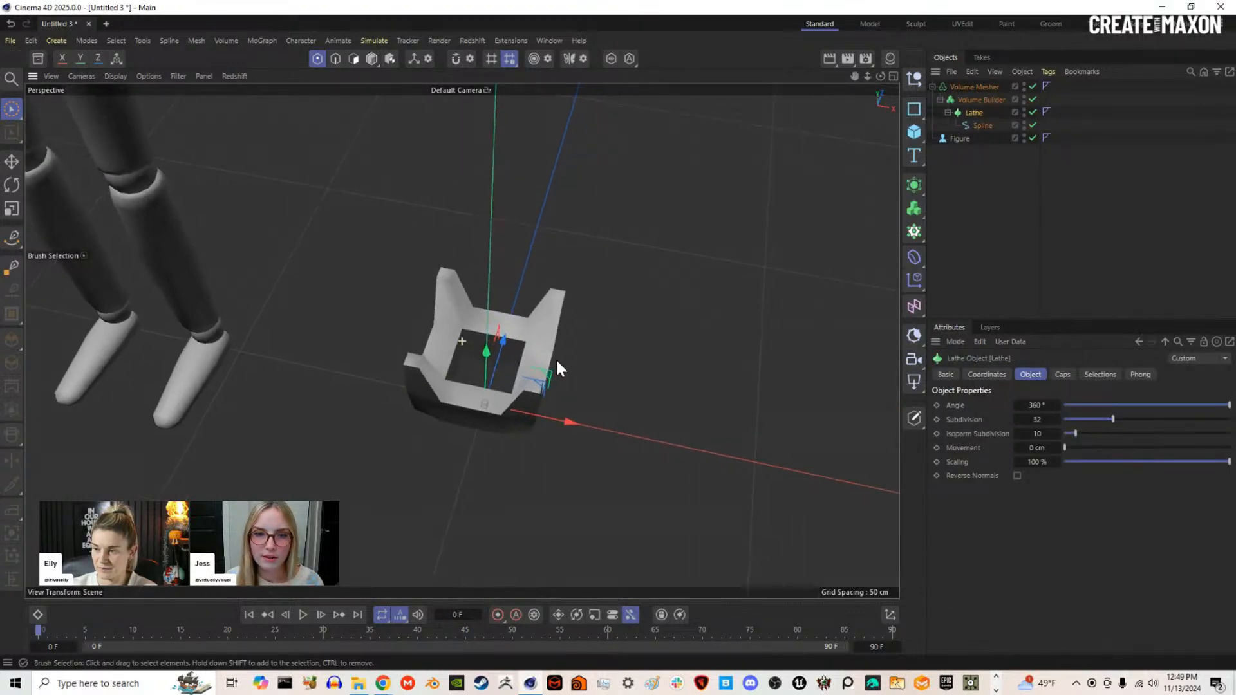
Step: Refine the Volume Builder's voxel size to 1 cm and then to 0.5 cm
left_click(987, 100)
mouse_move(471, 405)
left_mouse_down("alt")
mouse_move(464, 312)
mouse_move(431, 273)
mouse_move(411, 332)
mouse_move(466, 396)
left_mouse_up("alt")
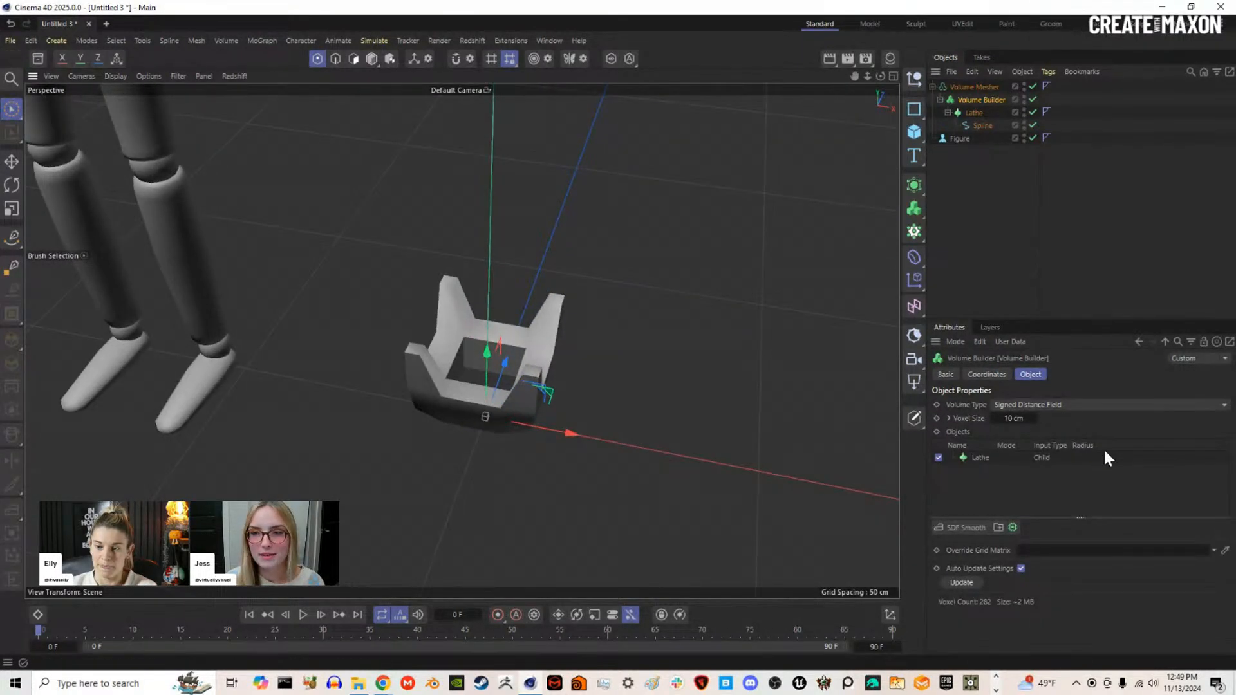
left_click(1009, 419)
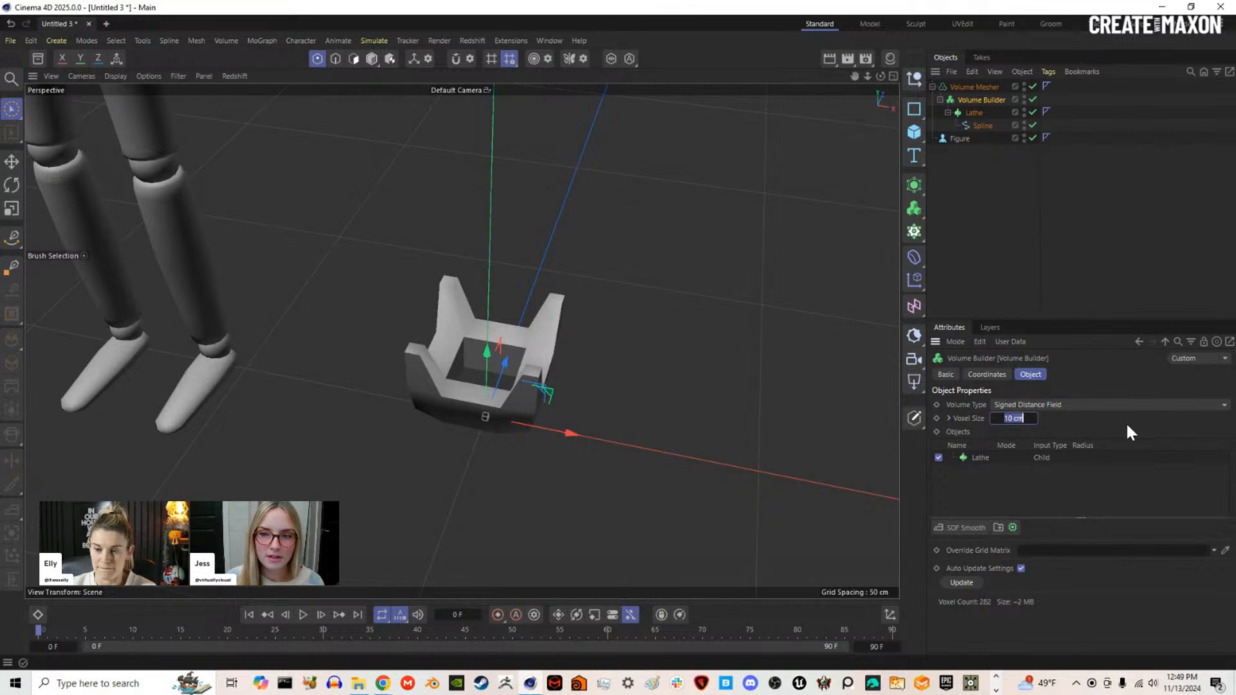
type("1")
key("Return")
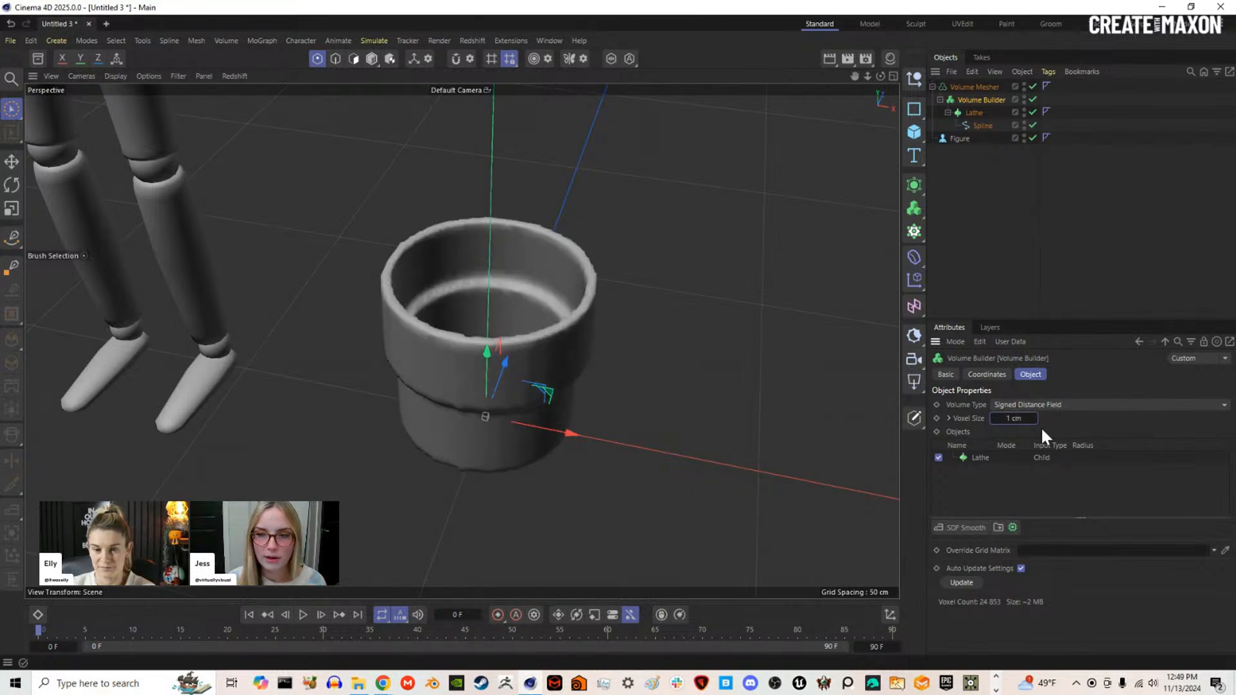
left_click(1017, 417)
type("0.5")
key("Return")
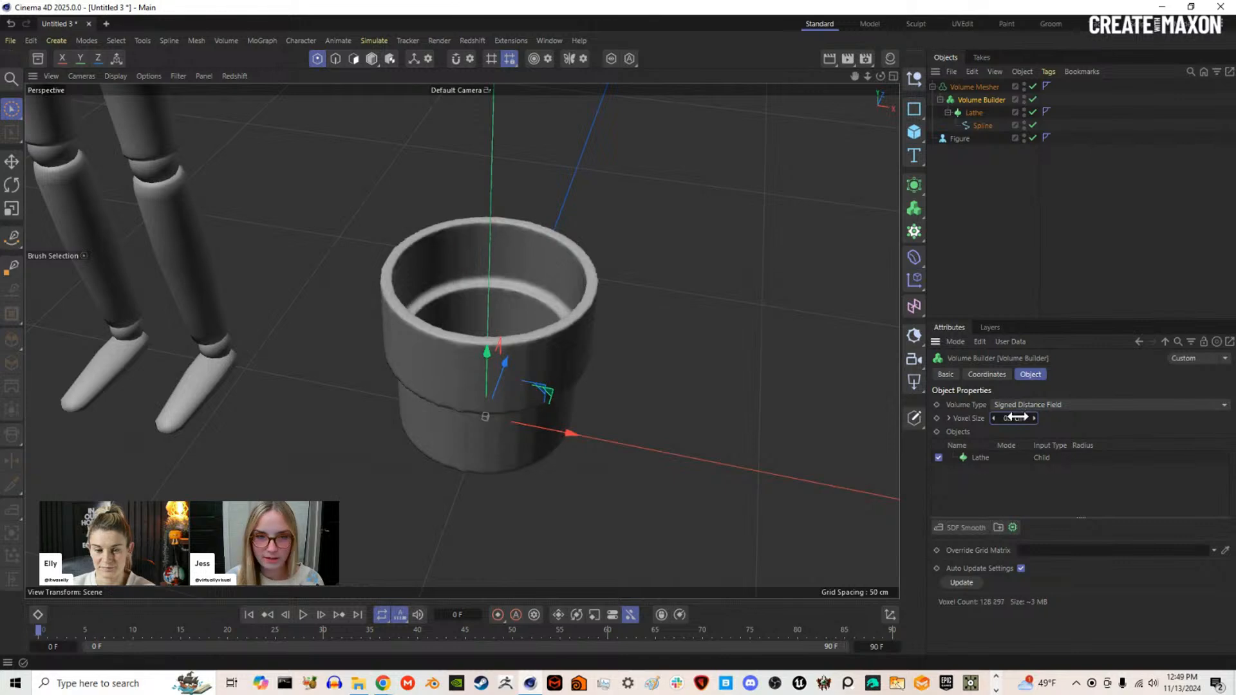
Step: Add an SDF Smooth filter to the Volume Builder, set its strength to 19%, and inspect the glass's softened edges
left_click_drag(504, 402, 495, 314, "alt")
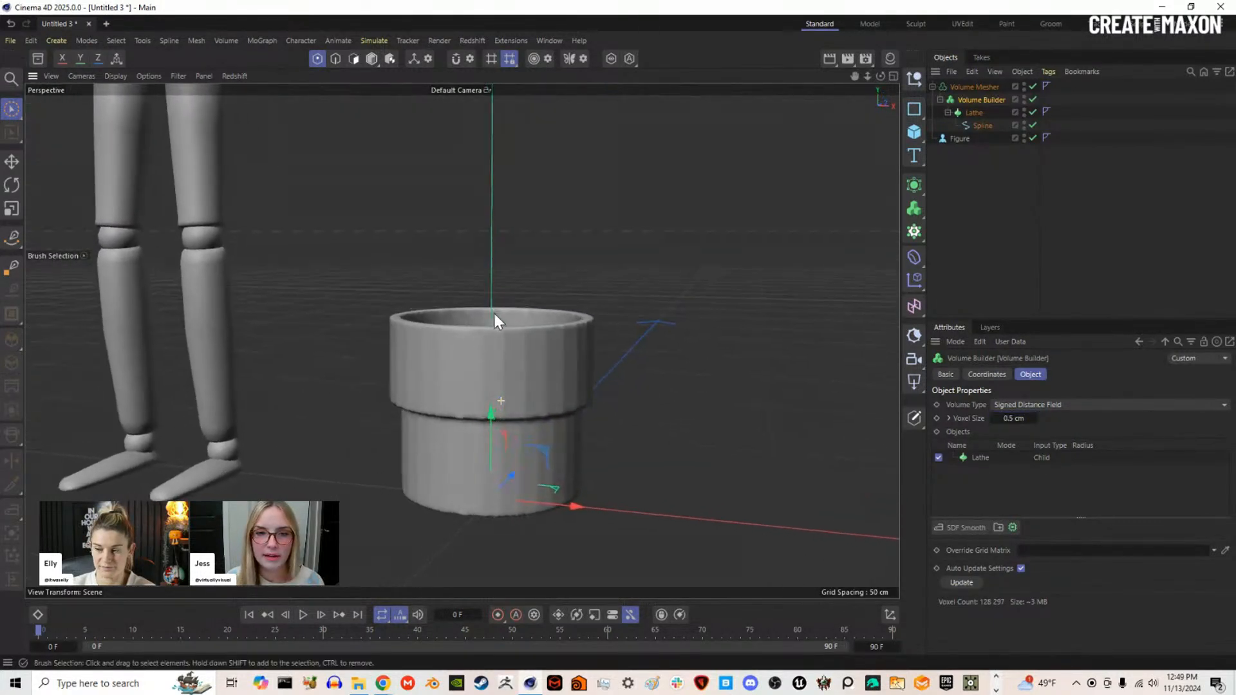
left_click(968, 526)
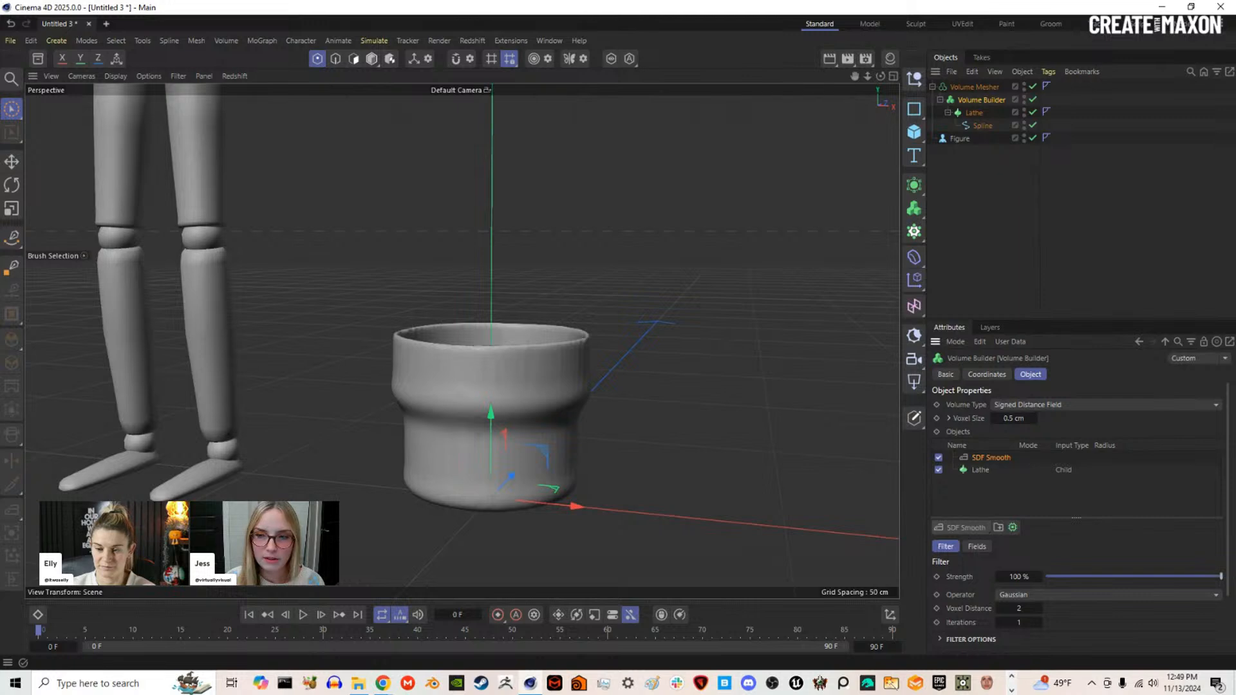
left_click_drag(1212, 578, 1085, 593)
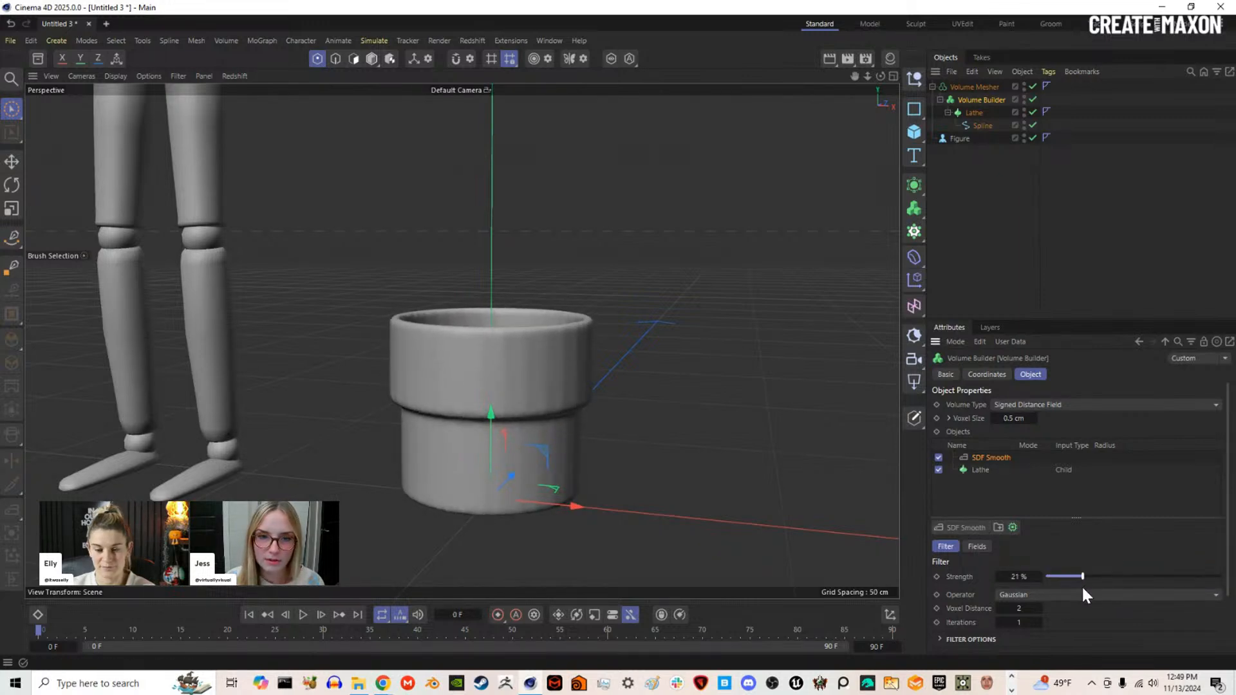
left_click_drag(525, 480, 571, 442, "alt")
scroll(435, 526, "up", 5)
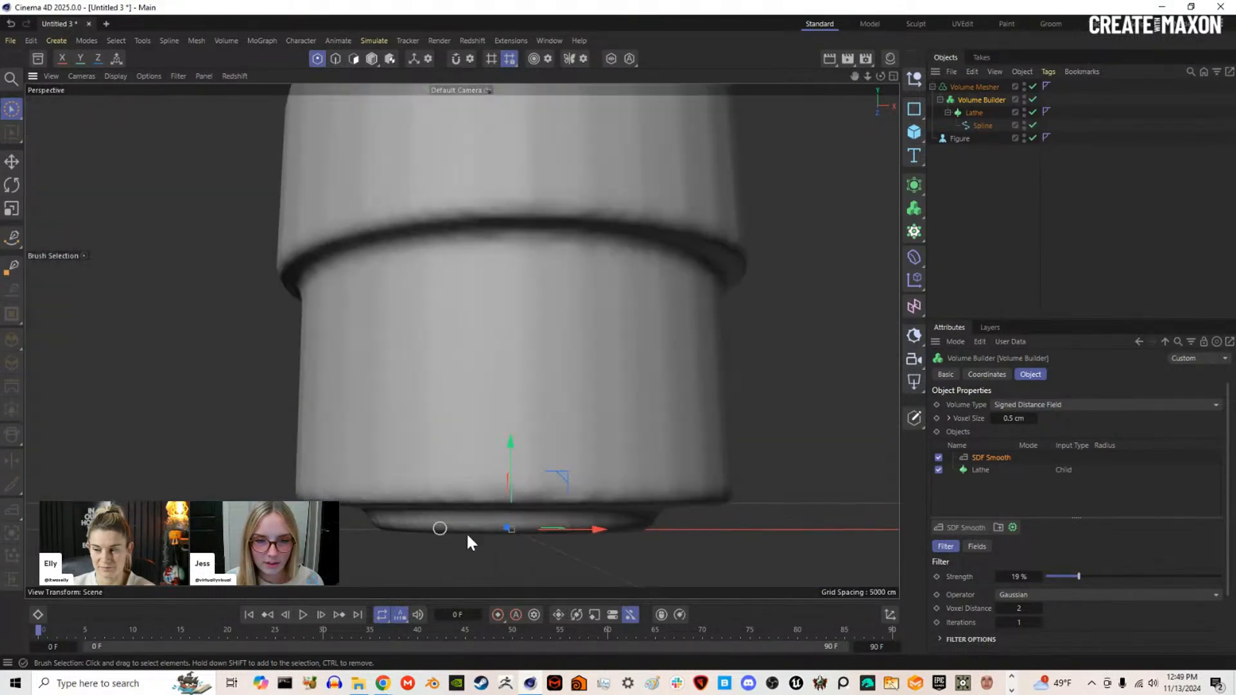
scroll(611, 529, "down", 4)
left_click_drag(599, 374, 560, 470, "alt")
left_click_drag(665, 298, 636, 335, "alt")
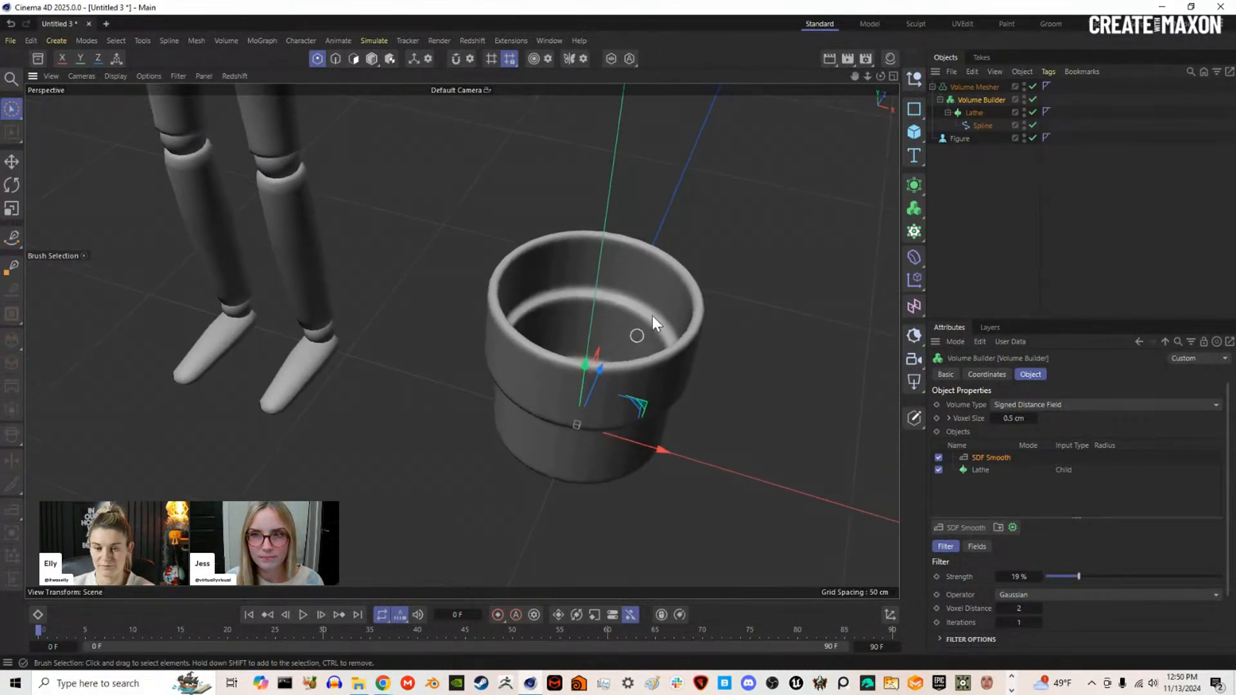
Step: Add a Remesh generator, make the Volume Mesher its child, and display the shaded objects with their mesh lines
left_click(913, 187)
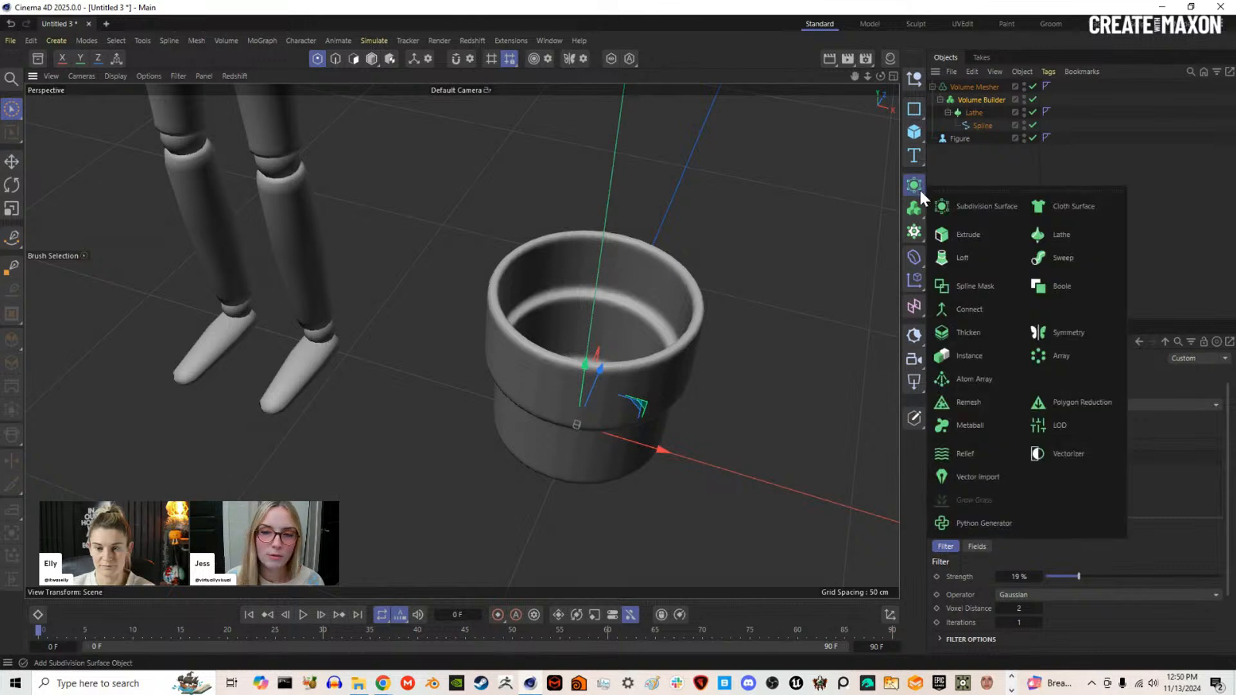
left_click(984, 406)
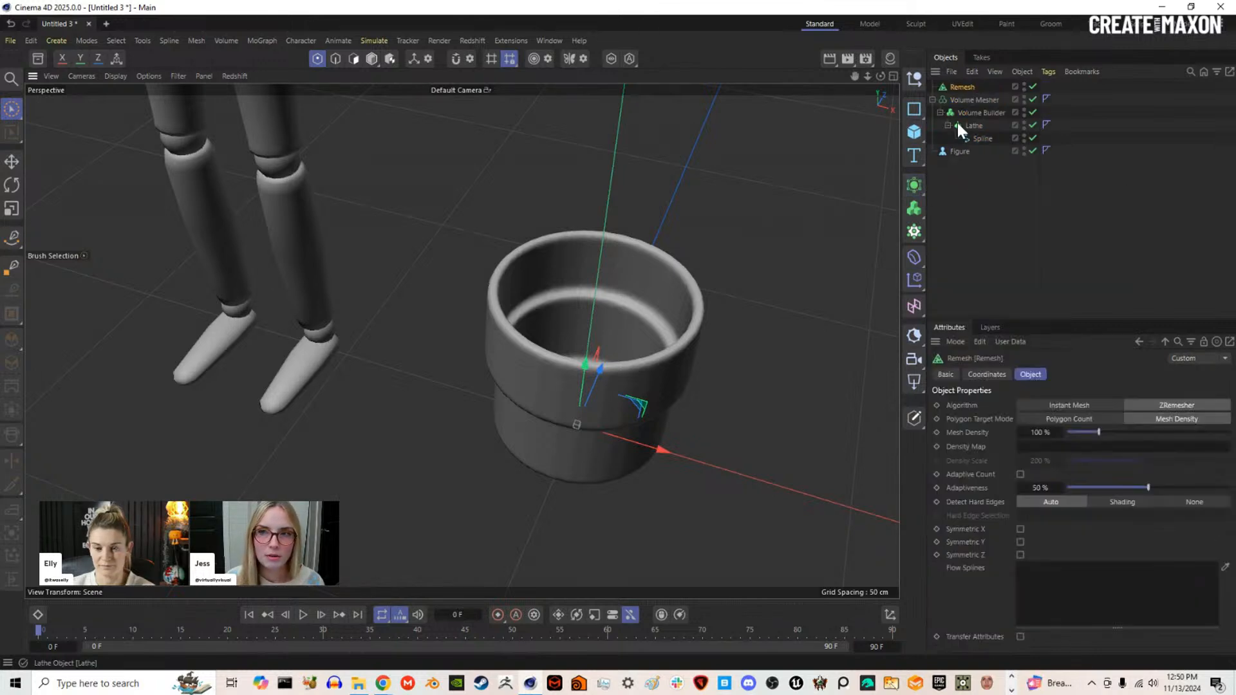
left_click_drag(964, 98, 962, 83)
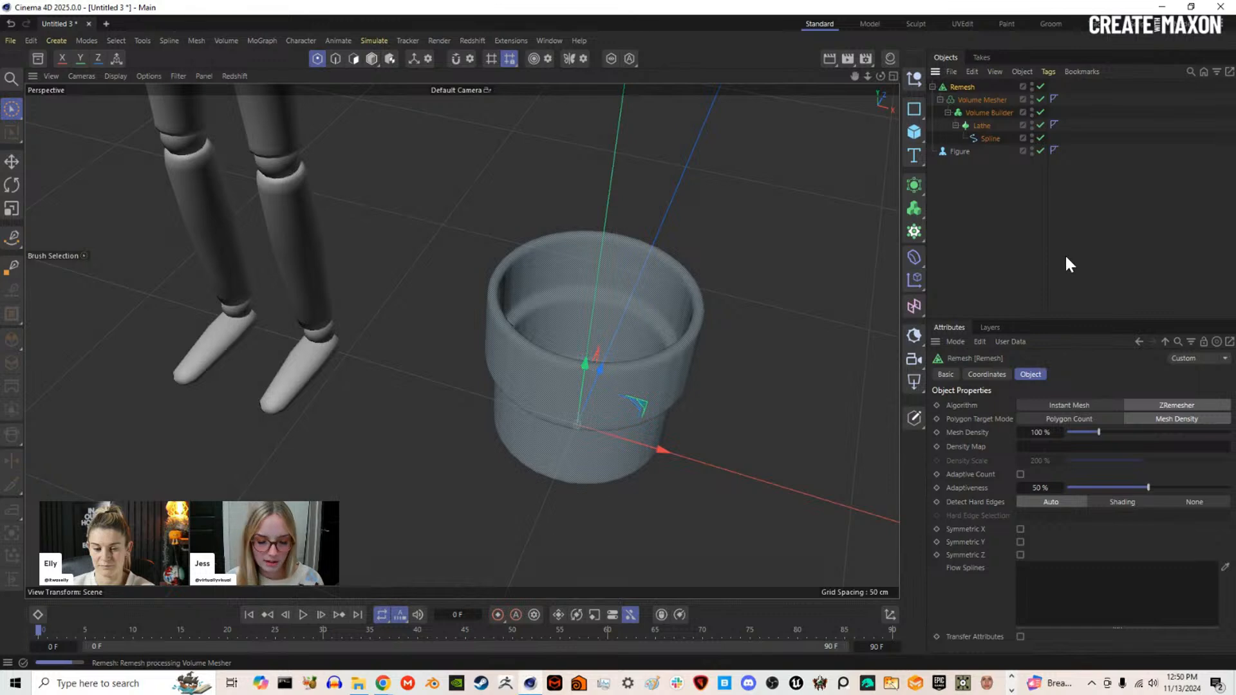
key("n")
key("b")
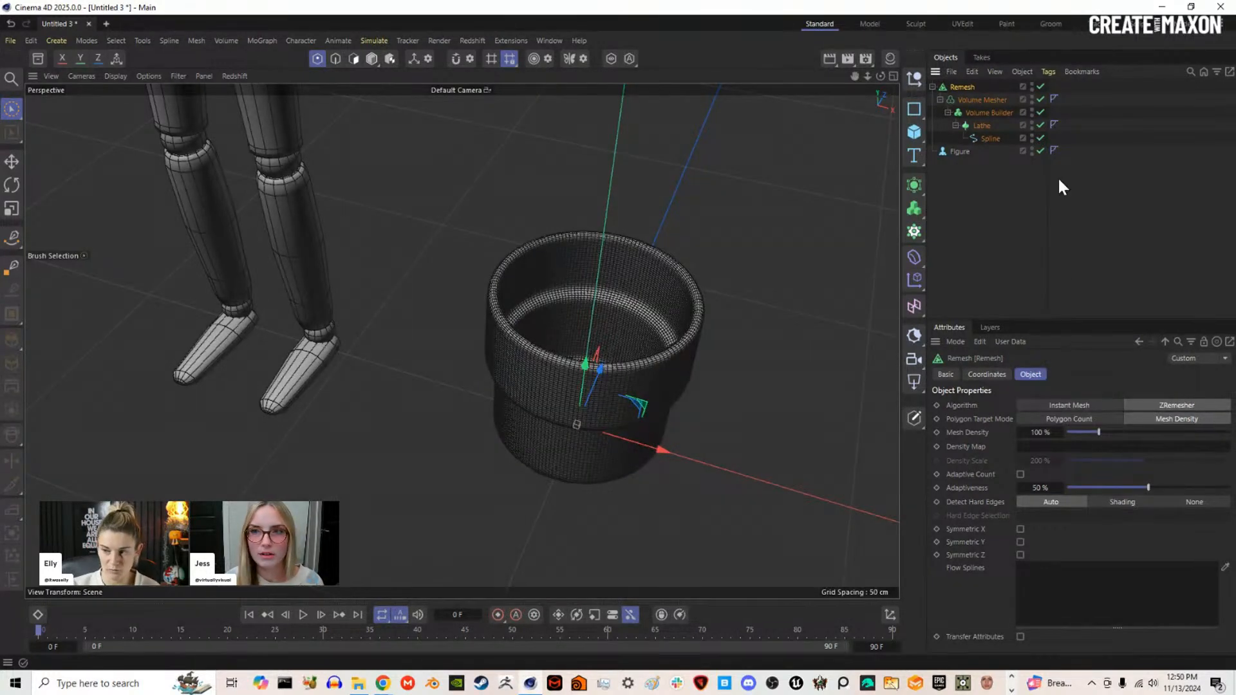
Step: Set the Remesh mesh density to 10% and check the polygon flow around the glass
left_click_drag(667, 378, 671, 318, "alt")
left_click(1044, 432)
type("10")
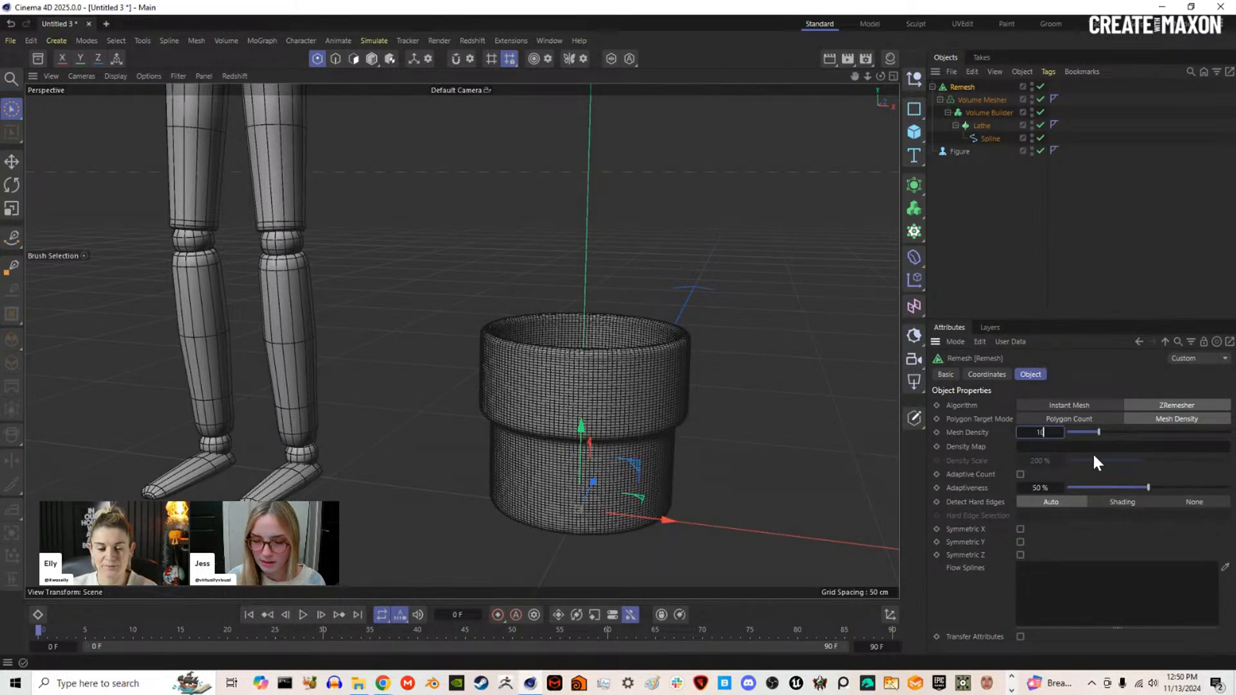
key("Return")
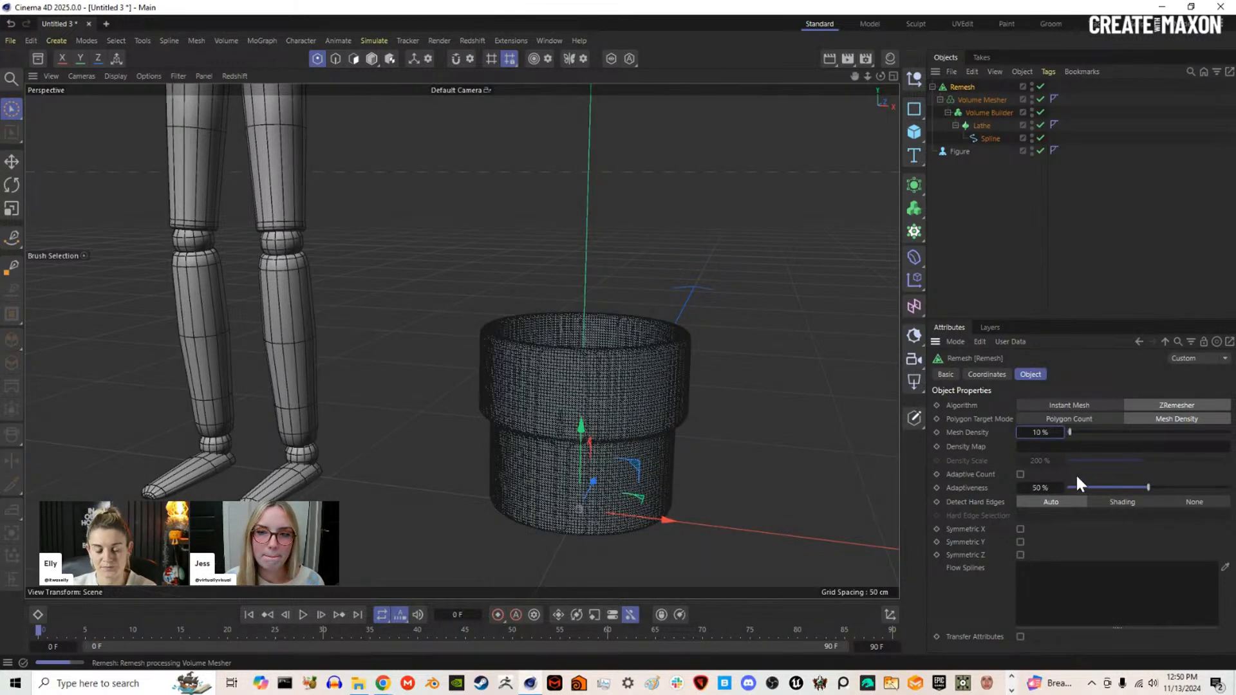
scroll(637, 397, "up", 2)
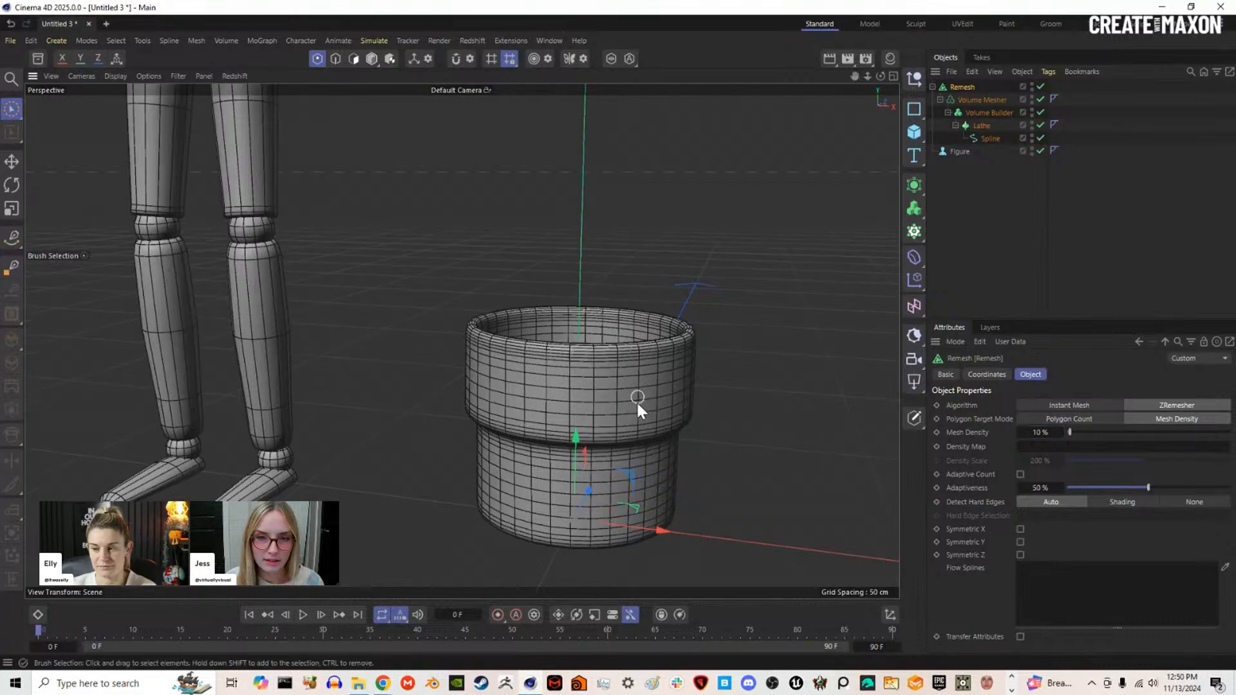
scroll(624, 363, "up", 4)
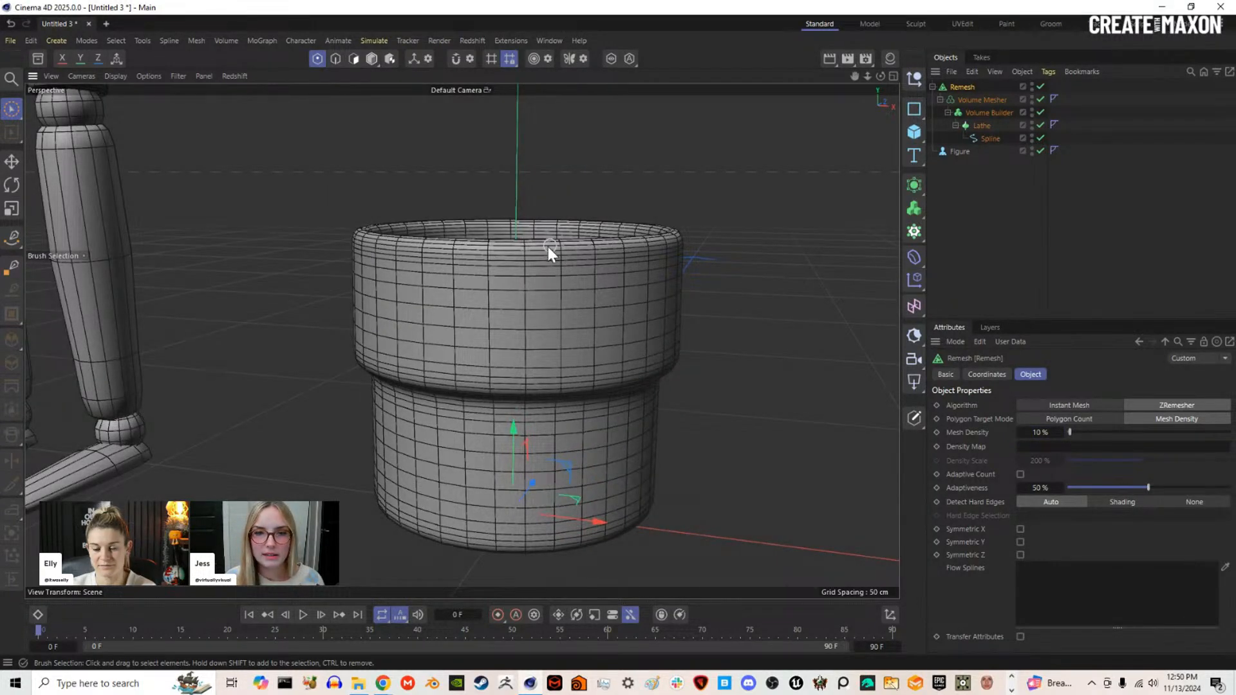
mouse_move(543, 369)
left_mouse_down("alt")
mouse_move(543, 341)
mouse_move(642, 356)
mouse_move(551, 381)
mouse_move(547, 371)
left_mouse_up("alt")
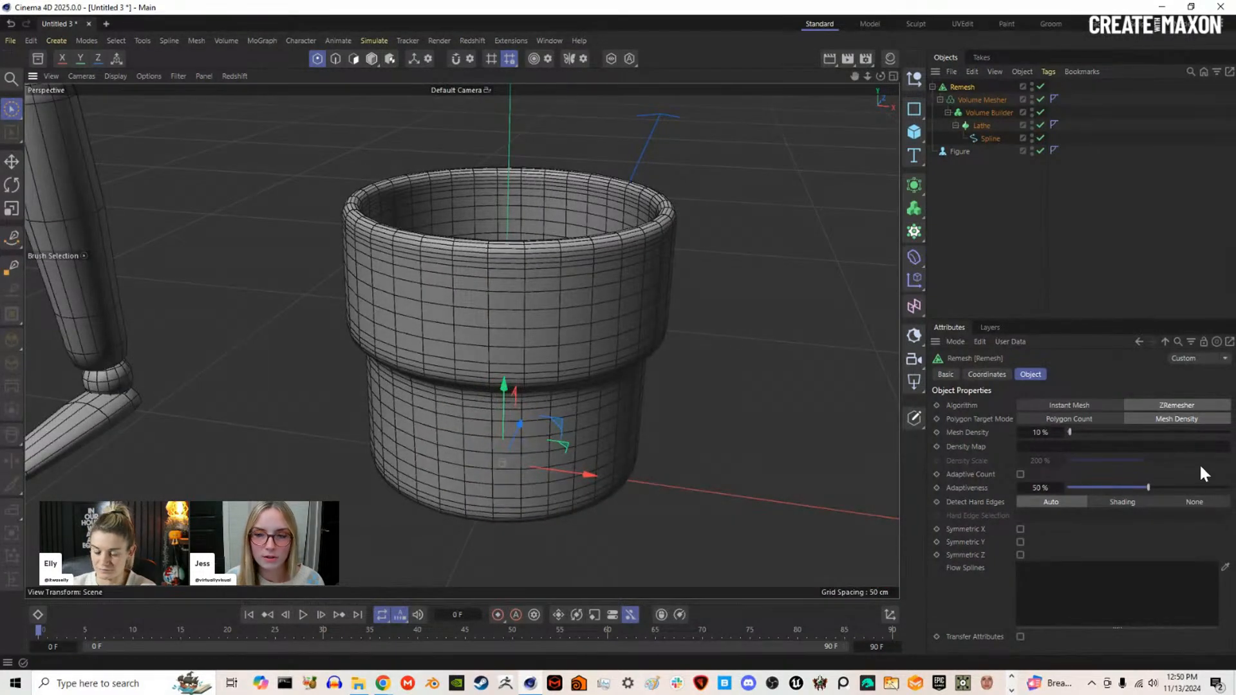
Step: Set the Remesh adaptiveness to 0% and the mesh density to 15% for evenly sized polygons on the glass
left_click_drag(1139, 487, 1062, 488)
scroll(513, 378, "down", 2)
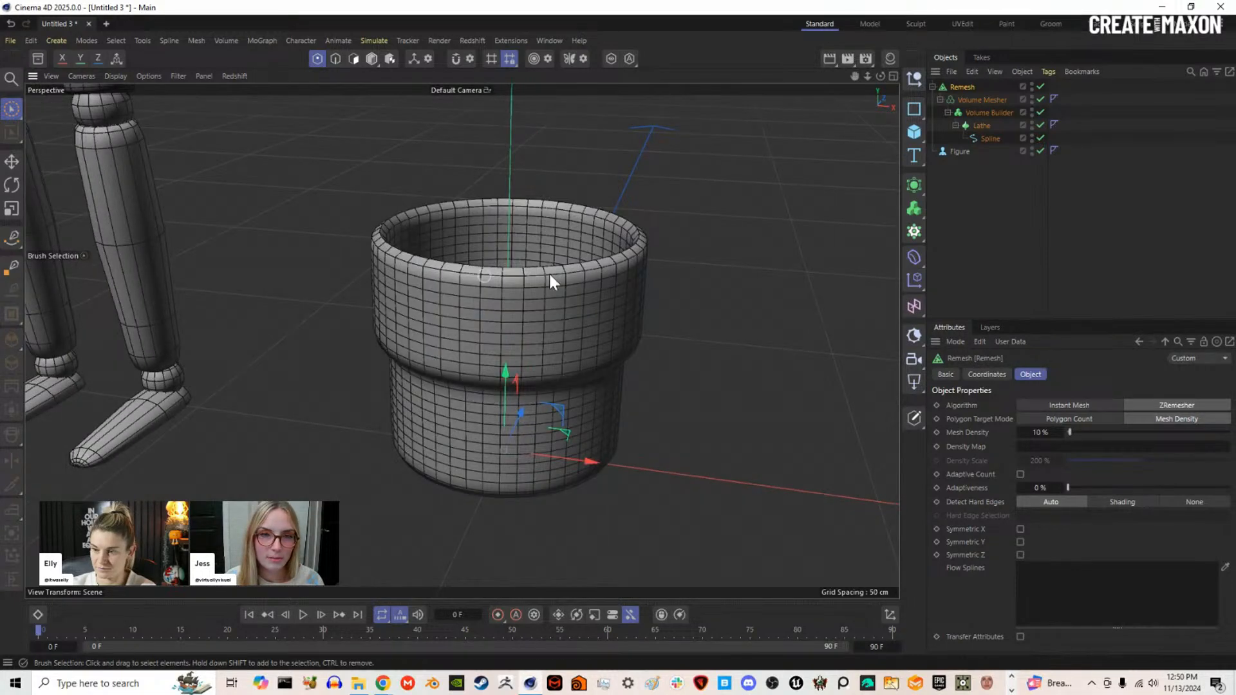
left_click_drag(538, 296, 567, 267, "alt")
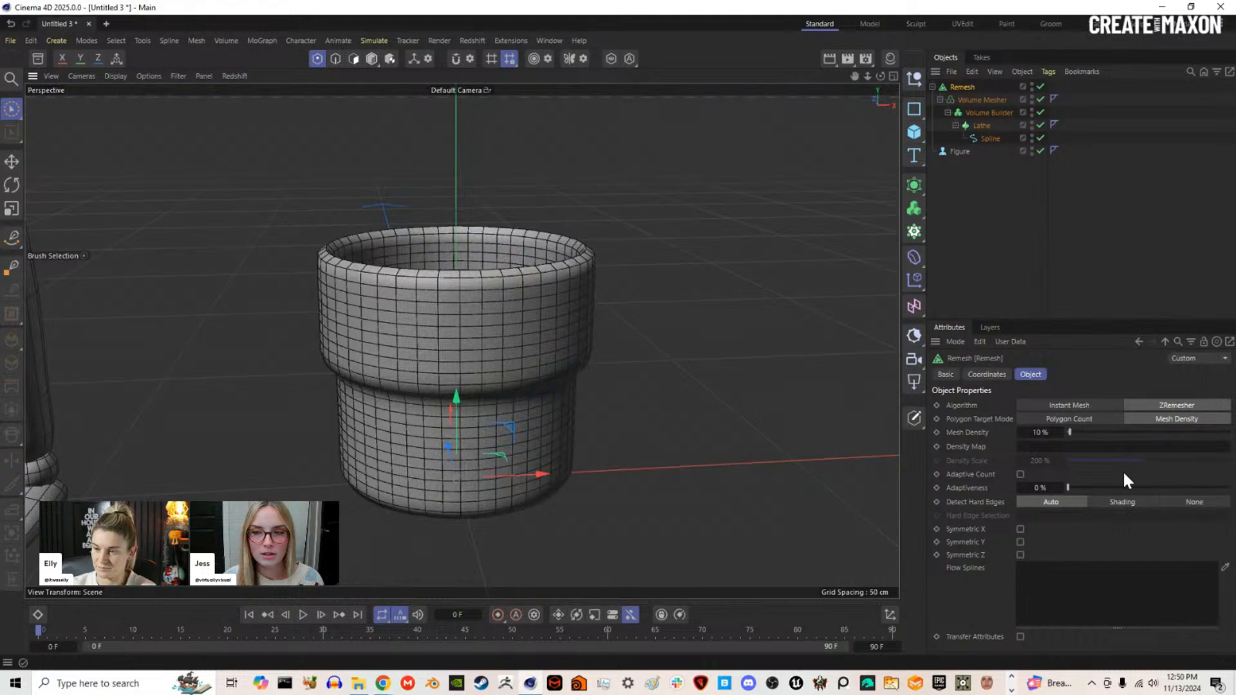
double_click(1045, 431)
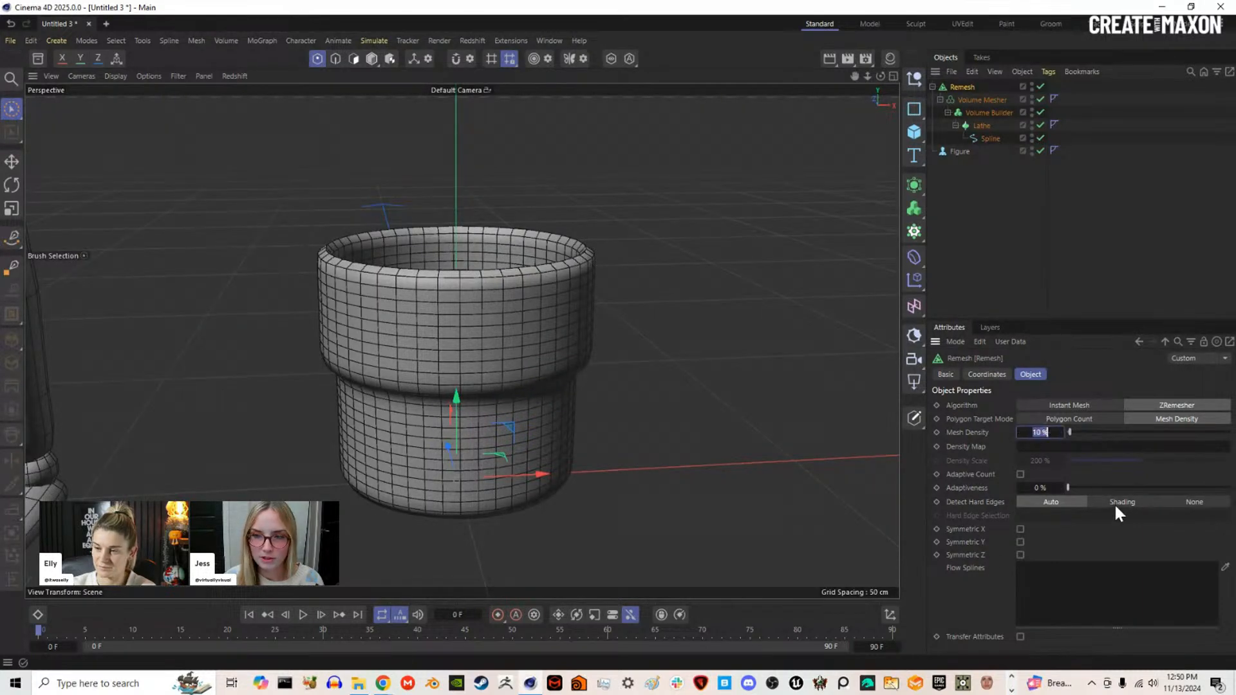
type("15")
key("Return")
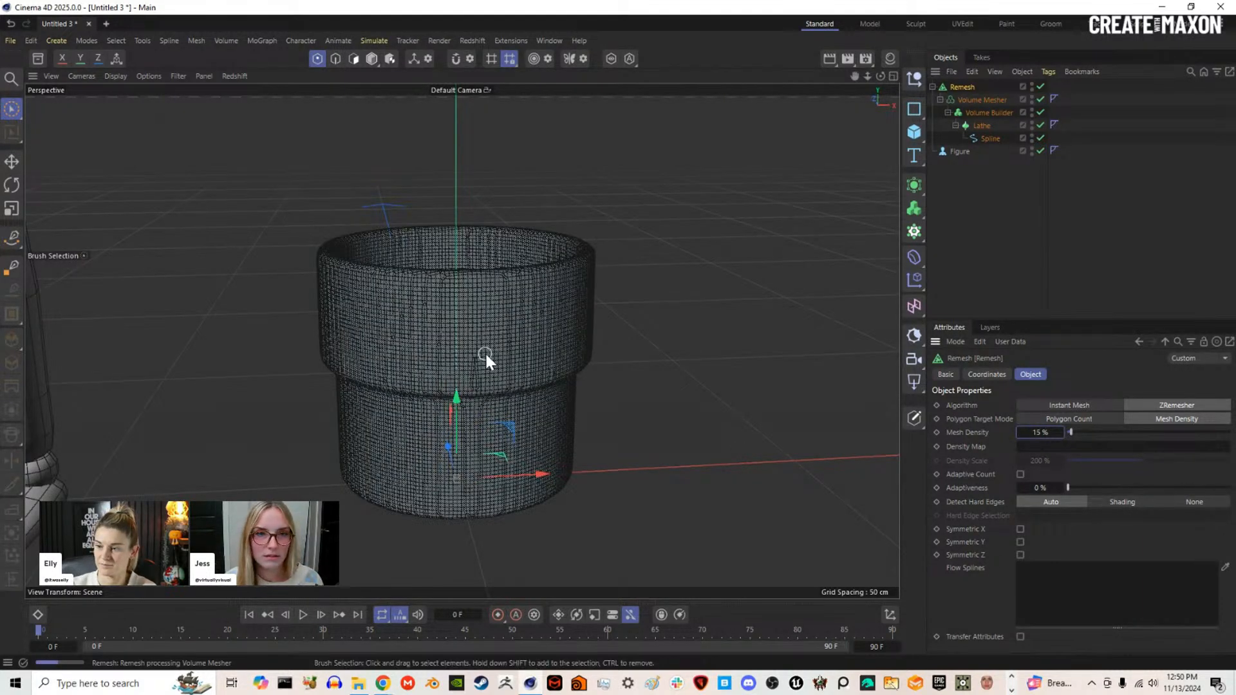
scroll(414, 279, "up", 3)
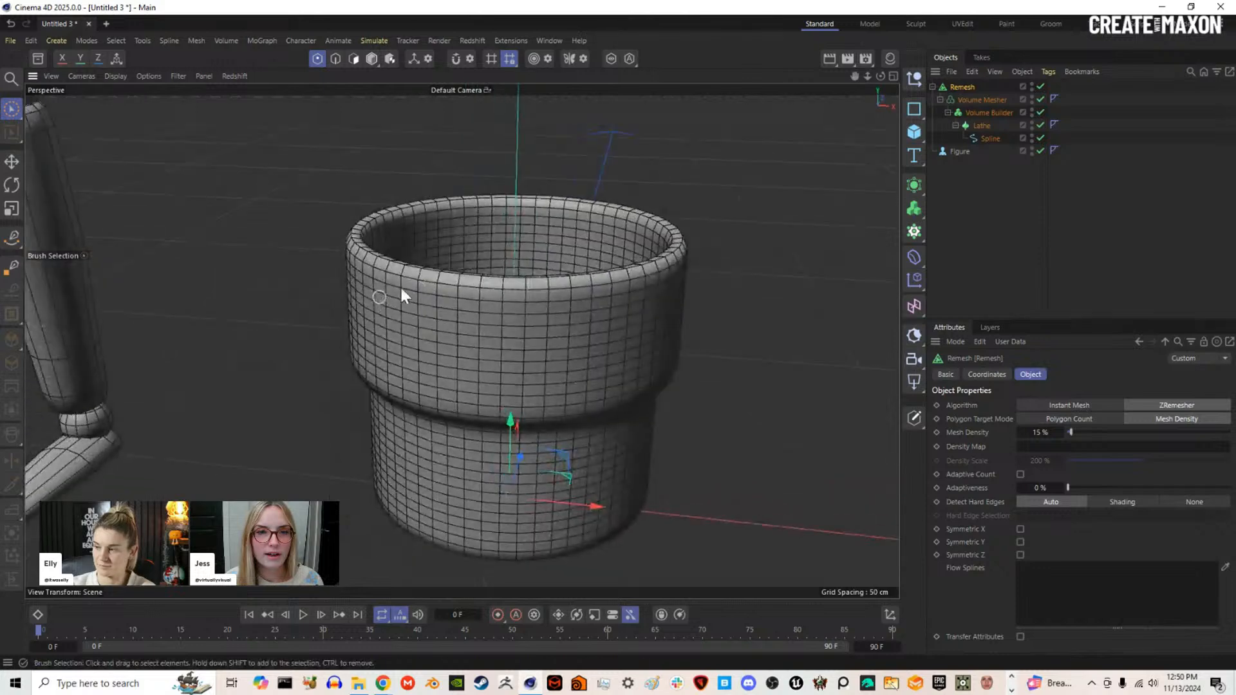
scroll(508, 302, "down", 3)
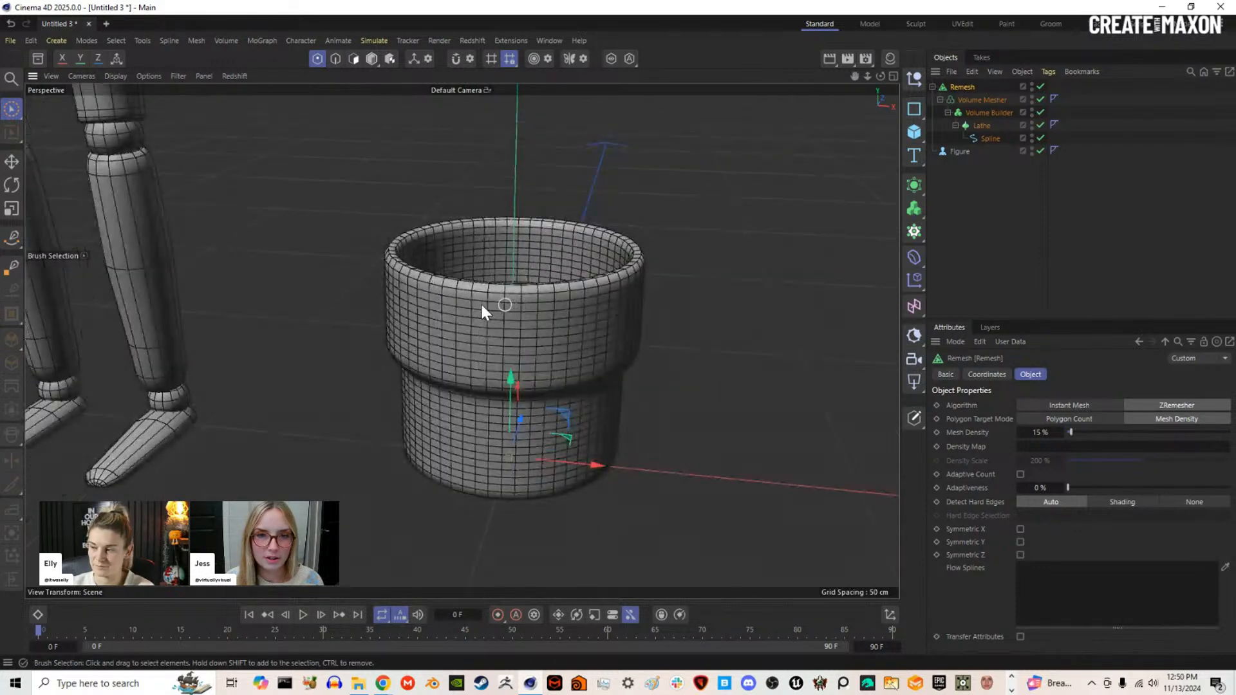
Step: Collapse the Remesh hierarchy into one polygon object with Connect Objects + Delete and rename it glass
right_click(969, 85)
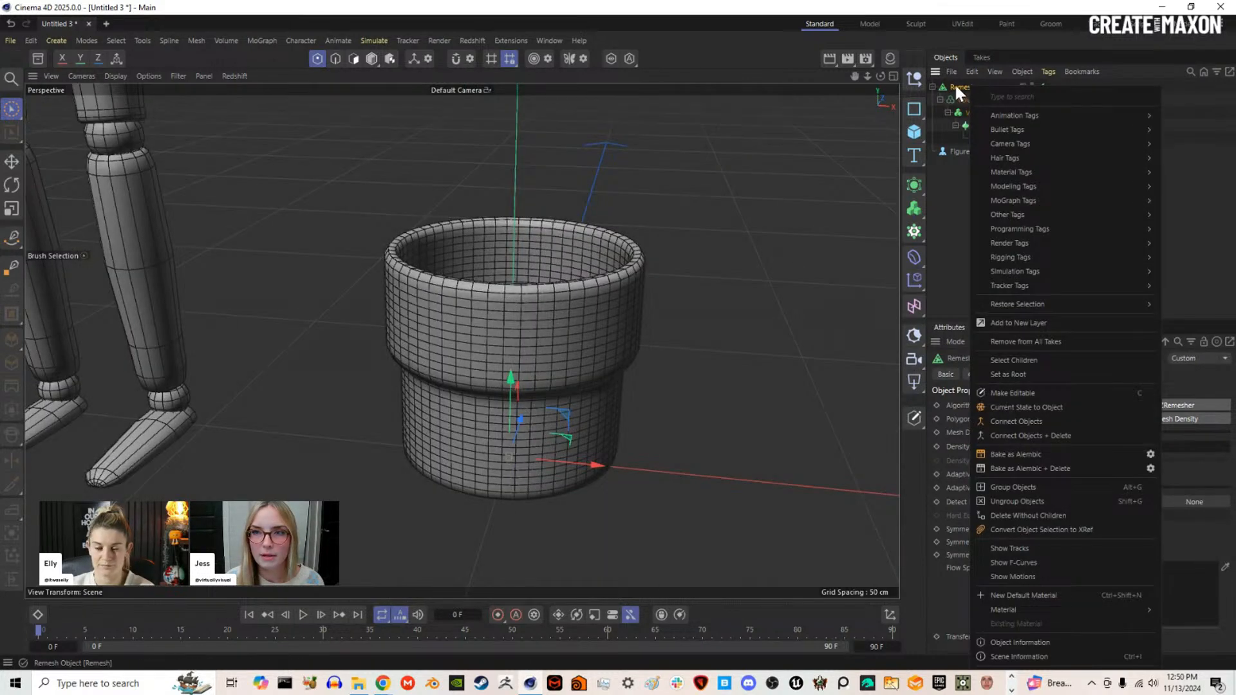
left_click(1055, 436)
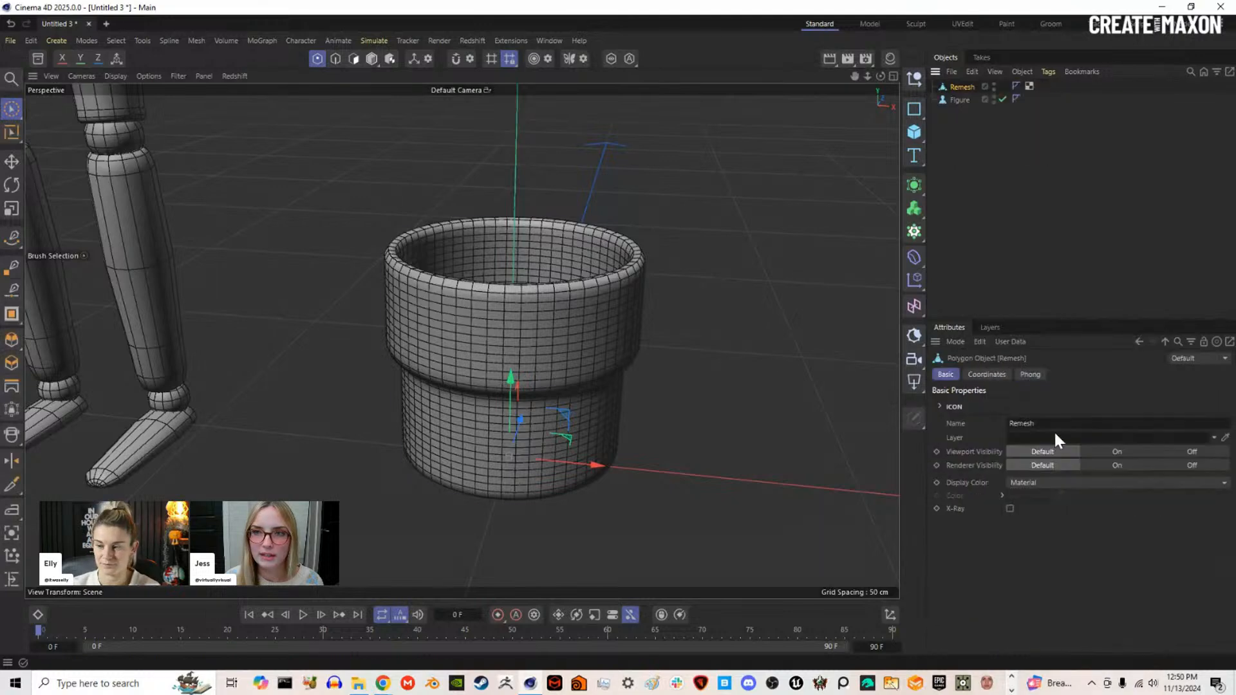
double_click(964, 87)
type("glass")
key("Return")
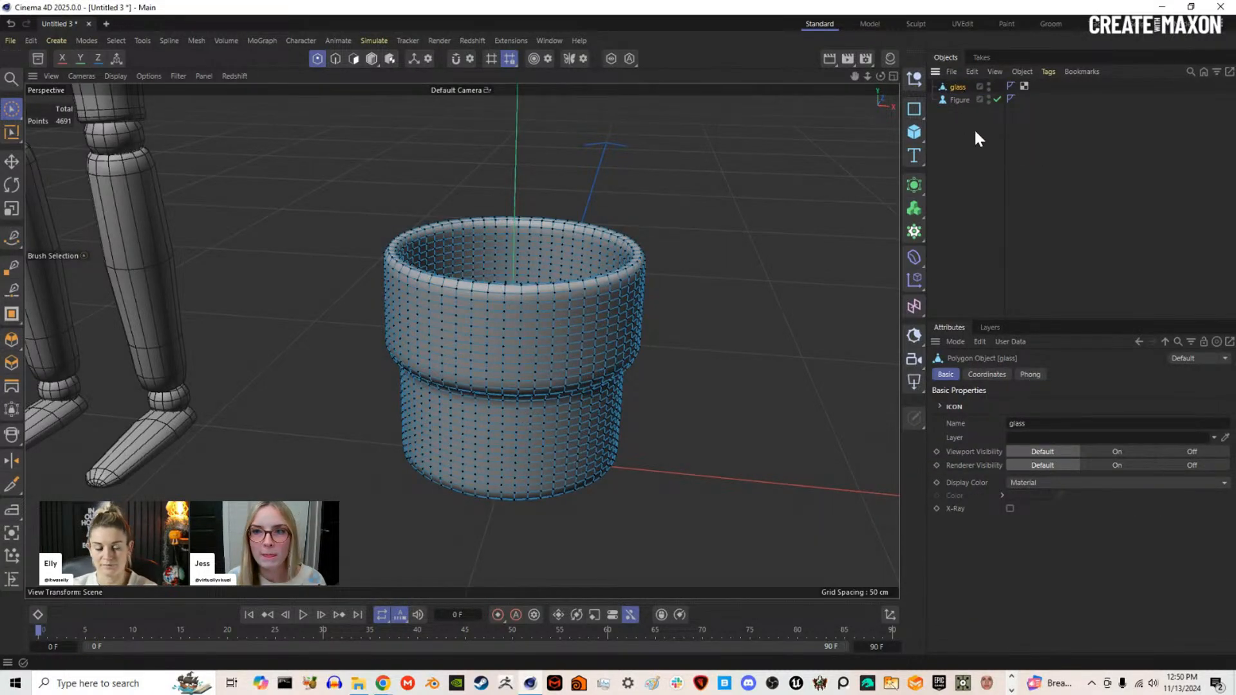
Step: Brush-select a vertical strip of polygons two wide down the outside of the glass, from the rim to the base
left_click(975, 131)
left_click(955, 86)
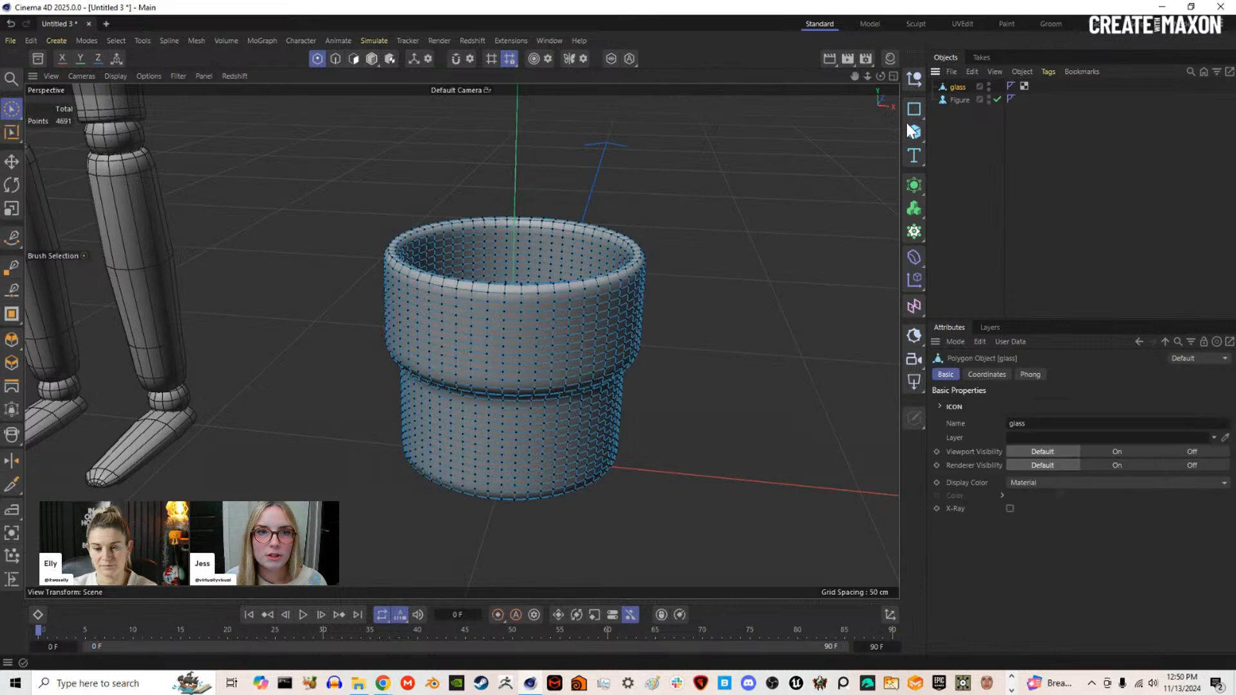
left_click(354, 59)
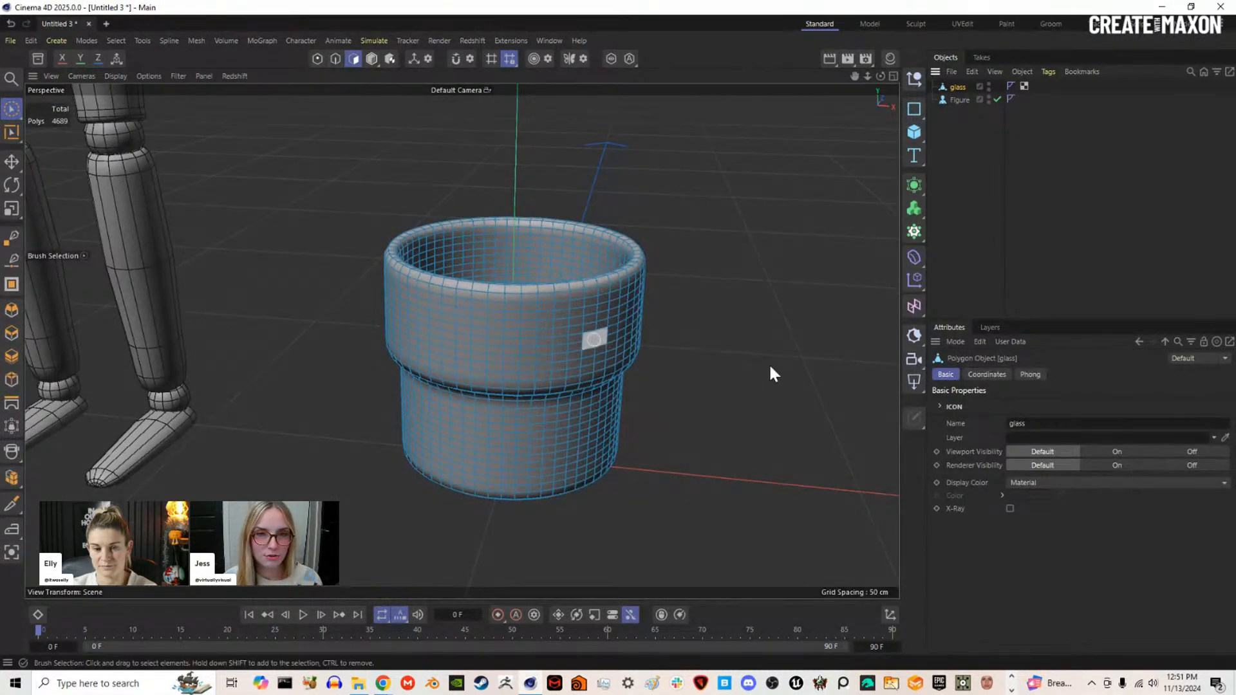
left_click_drag(771, 357, 705, 373, "alt")
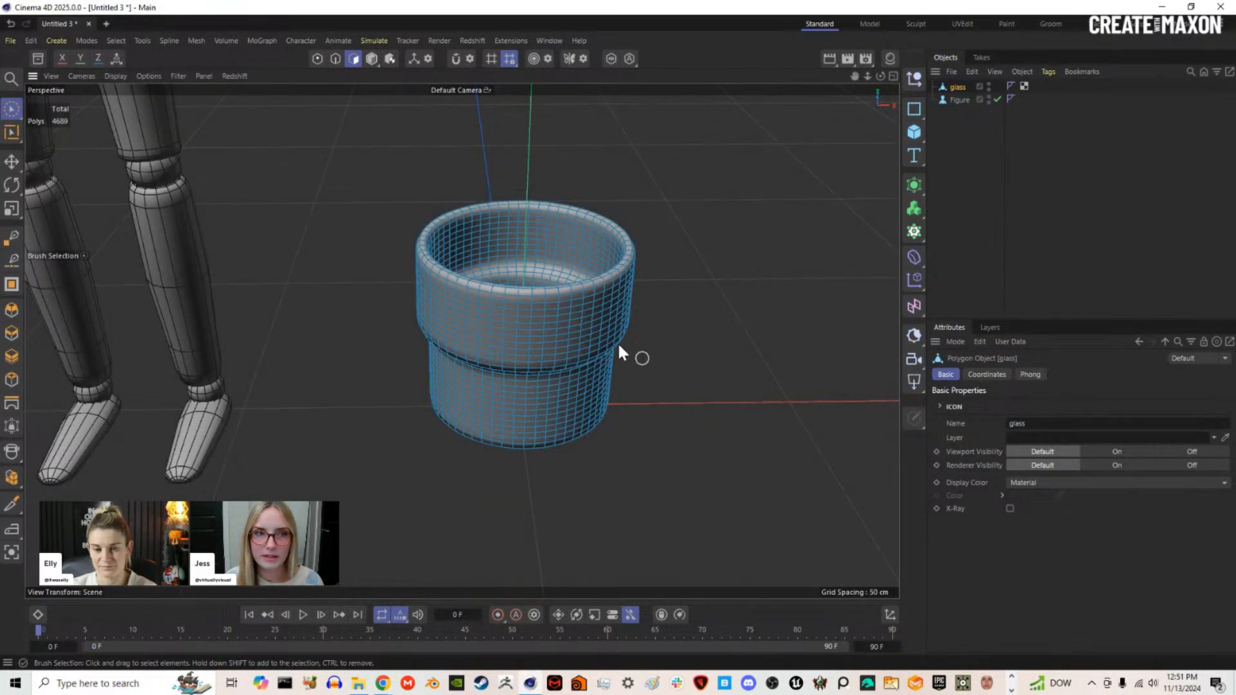
left_click(436, 322)
left_click(537, 304)
left_click(524, 305)
mouse_move(528, 307)
left_mouse_down("alt")
mouse_move(513, 459)
mouse_move(539, 309)
left_mouse_up("alt")
left_click(12, 108)
left_click(13, 107)
left_click_drag(535, 295, 532, 322)
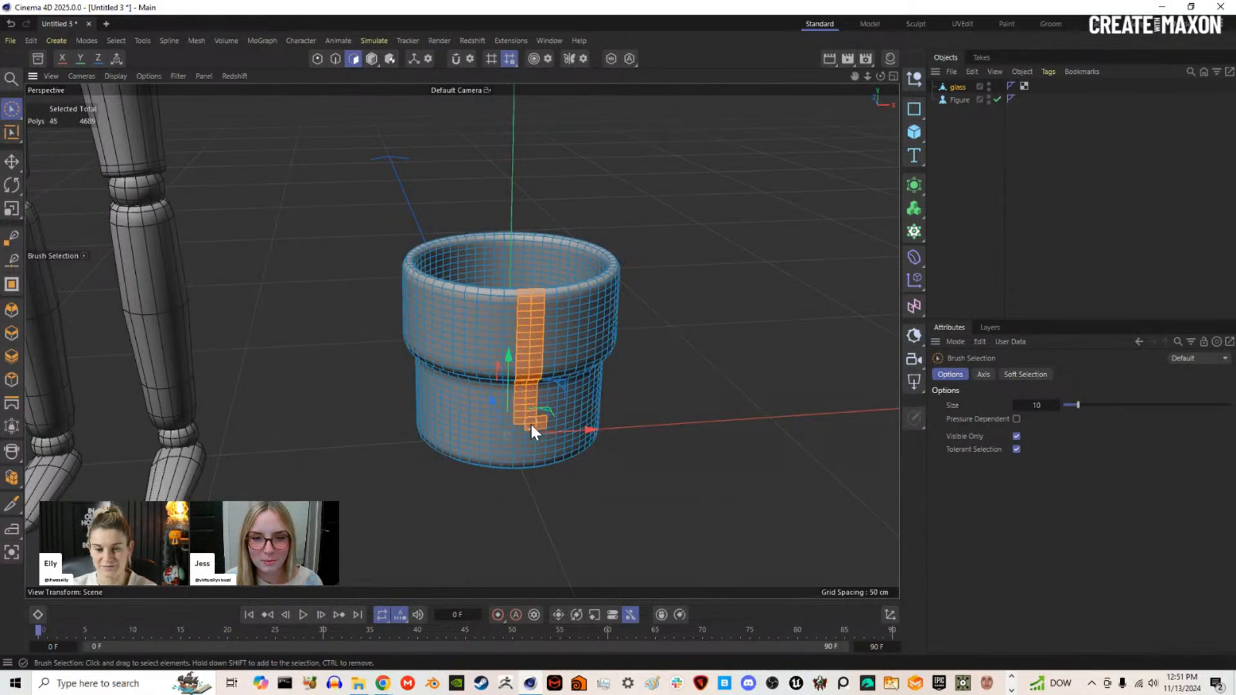
left_click_drag(524, 457, 548, 421, "ctrl")
Step: Start a Pattern Selection from the strip and limit its repetition to one direction around the glass
left_click_drag(547, 339, 520, 272, "alt")
scroll(536, 307, "up", 6)
scroll(519, 271, "down", 5)
left_click(116, 40)
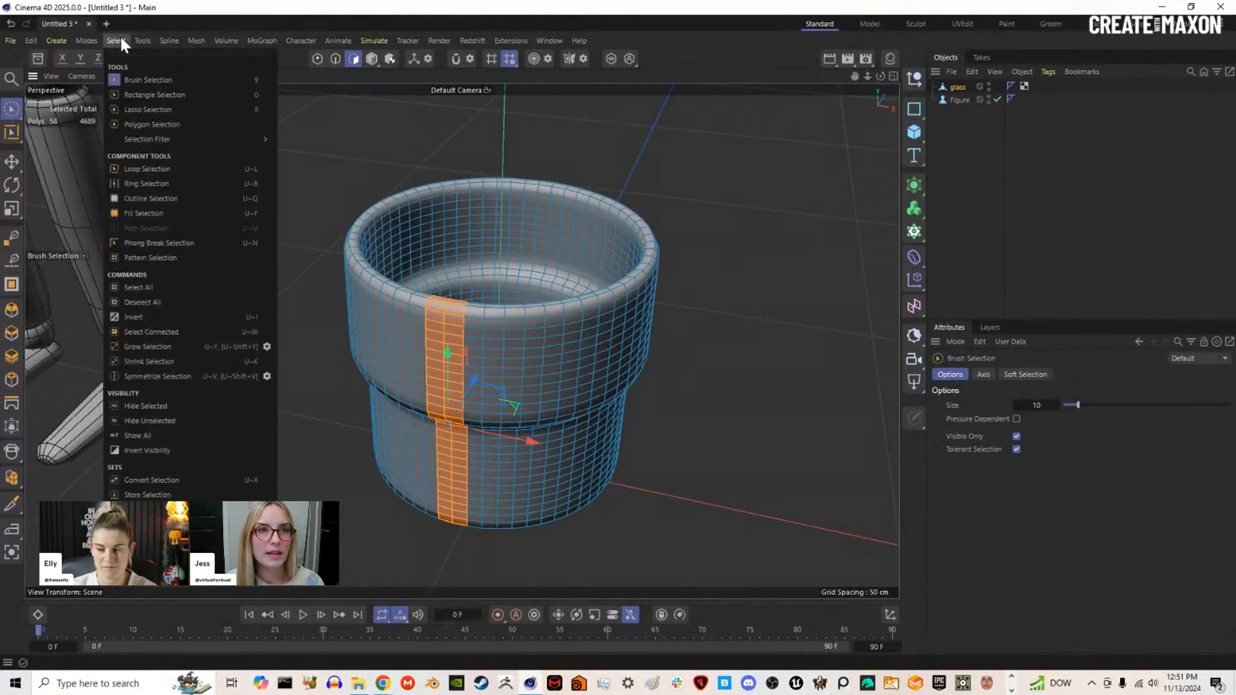
left_click(182, 258)
left_click_drag(378, 438, 457, 387, "alt")
scroll(457, 389, "up", 4)
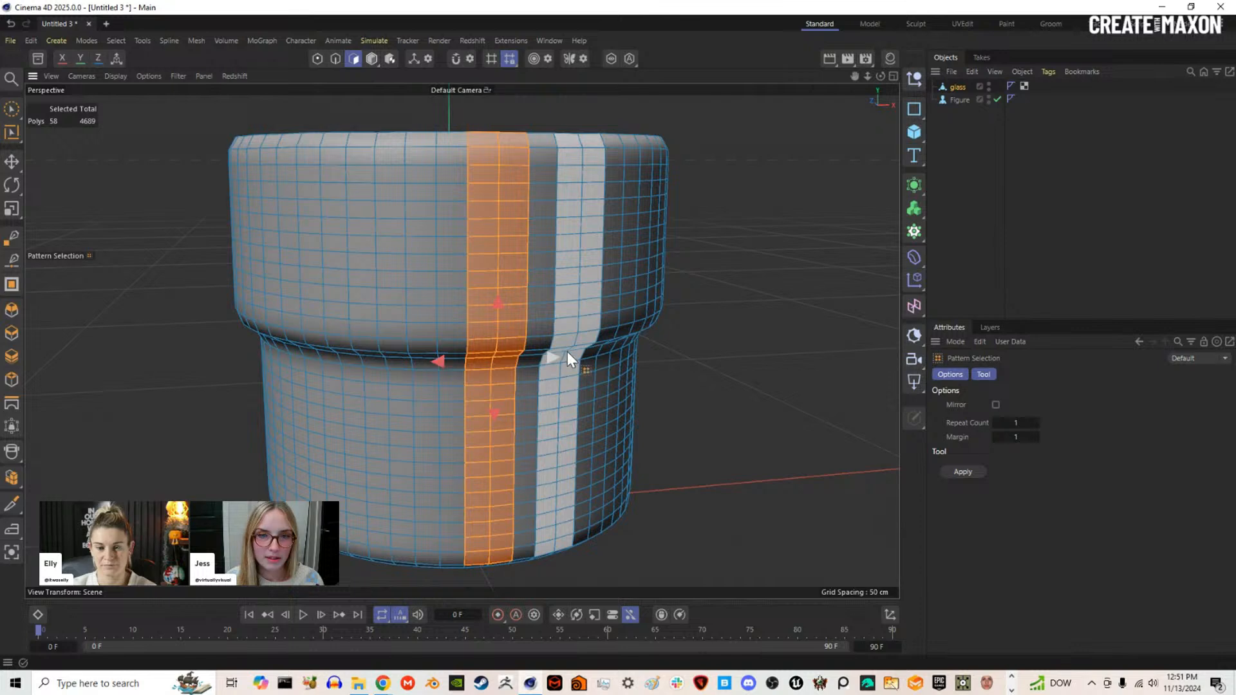
left_click(441, 362)
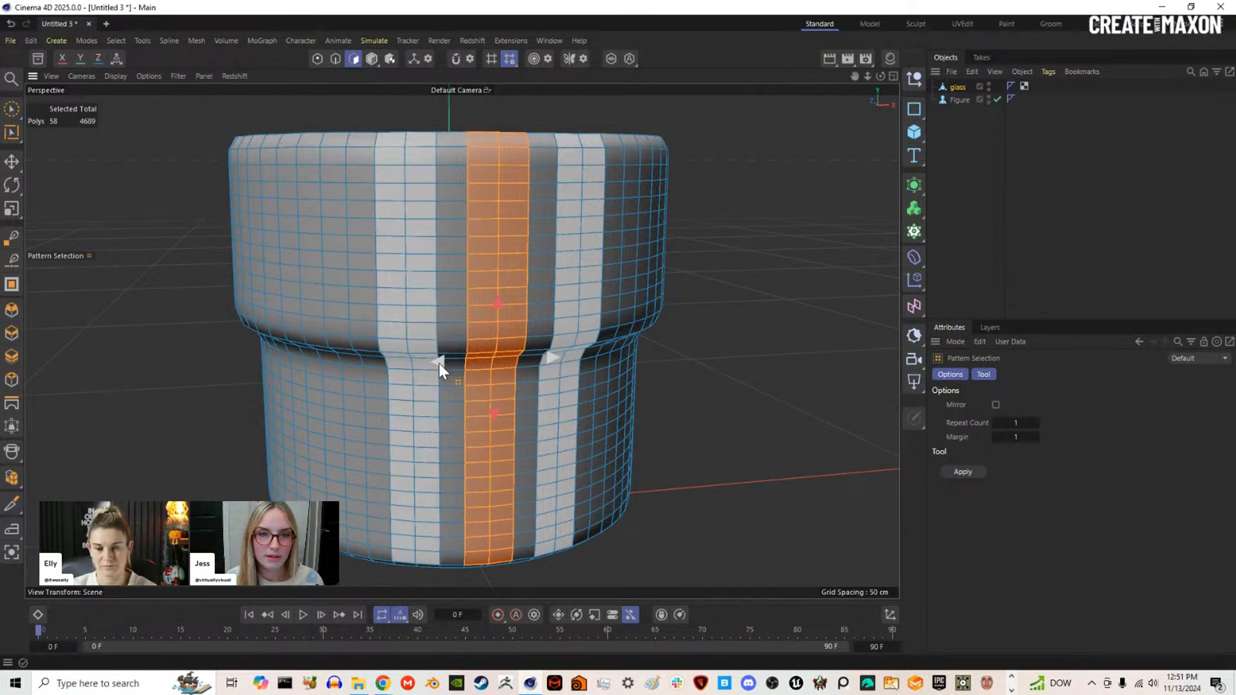
scroll(453, 345, "down", 2)
left_click_drag(455, 342, 518, 346, "alt")
left_click(536, 346)
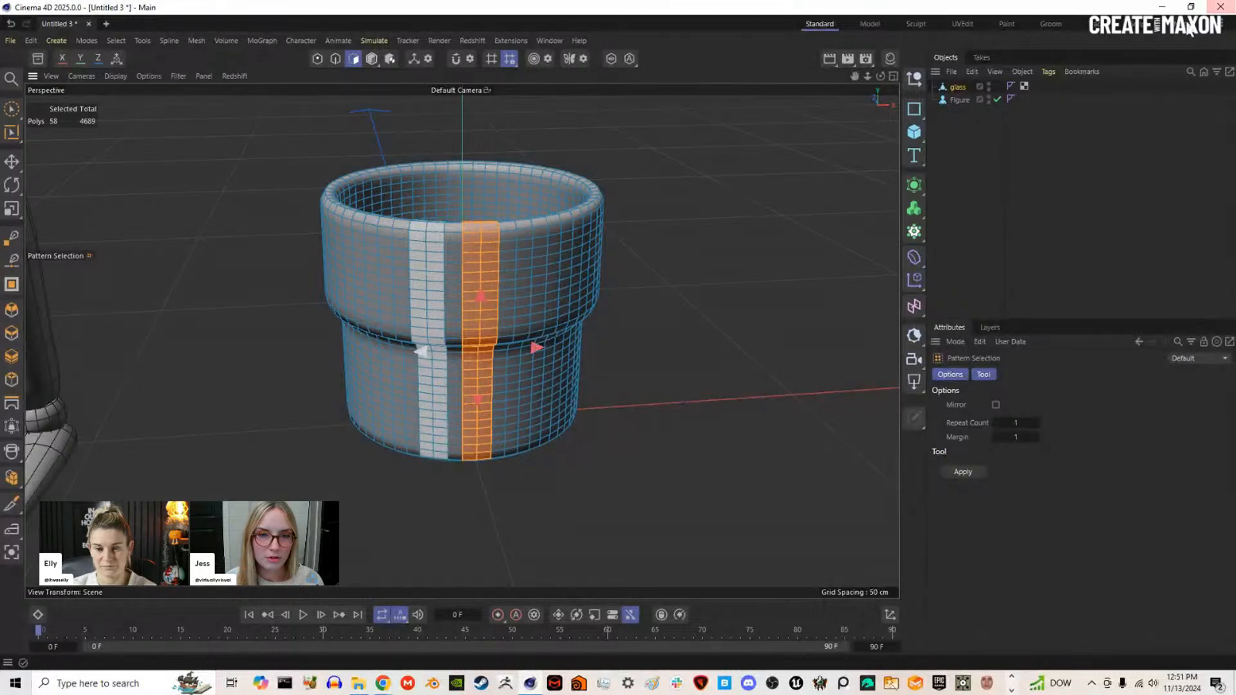
left_click_drag(543, 276, 573, 245, "alt")
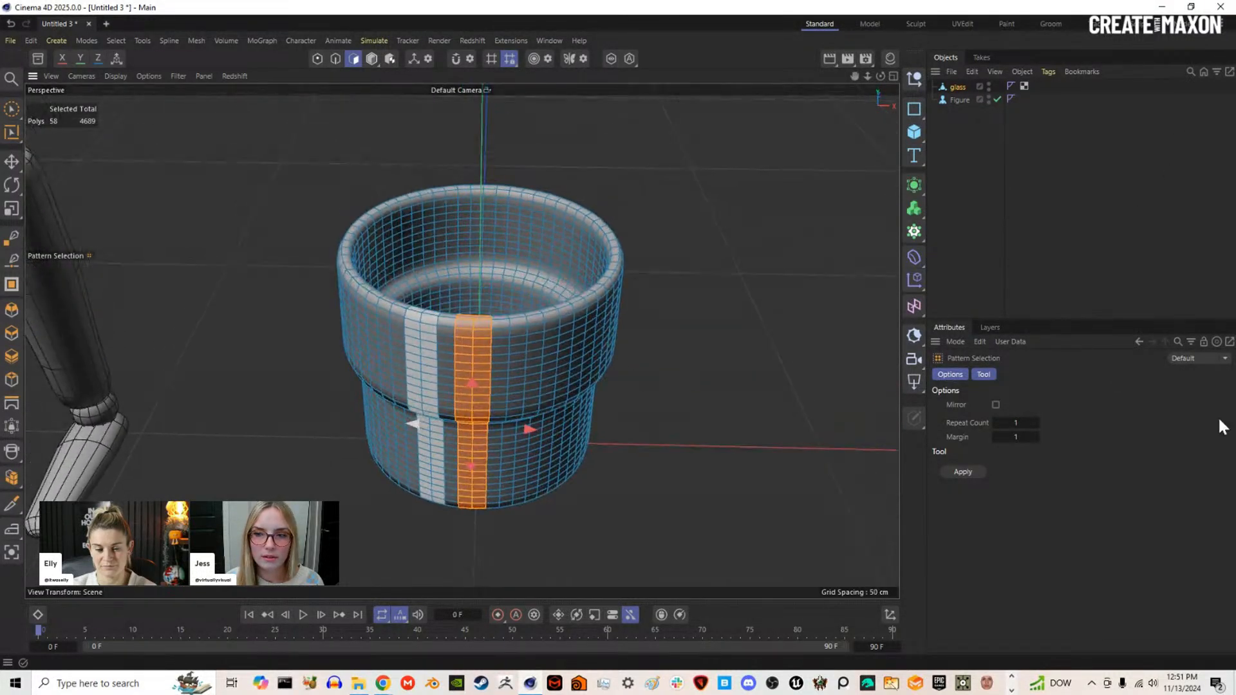
Step: Set the Pattern Selection repeat count to 8
left_click(1036, 422)
left_click(1036, 422)
left_click(1036, 423)
left_click(1036, 422)
left_click(1036, 423)
left_click(1036, 423)
left_click(1036, 423)
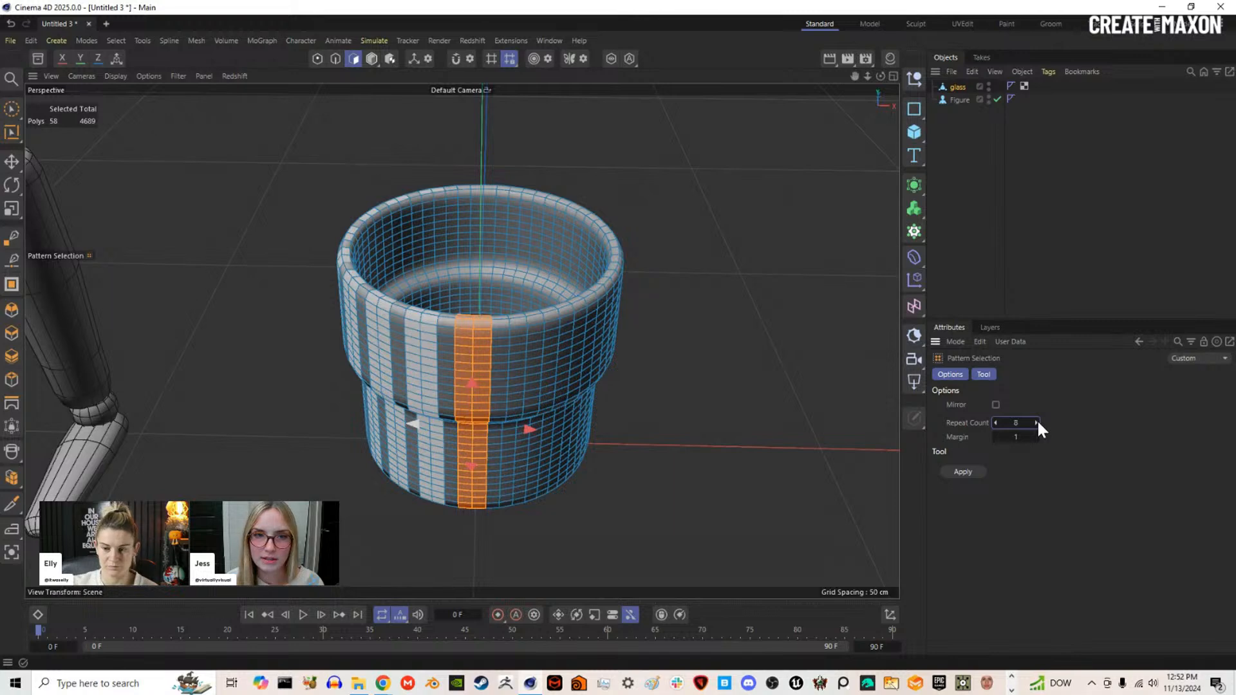
Step: Set the Pattern Selection margin to 5, keep the repeat count at 8, and apply the pattern around the glass
left_click_drag(607, 386, 464, 359, "alt")
left_click(1036, 437)
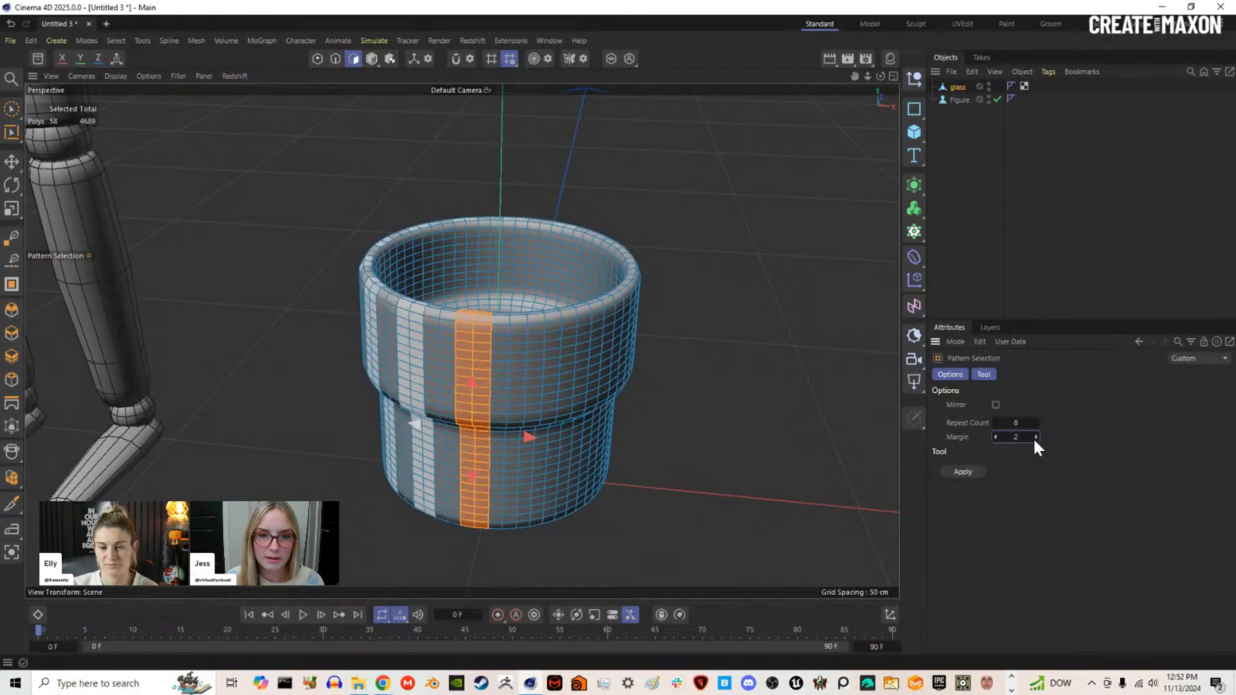
left_click(1036, 437)
left_click(1036, 438)
left_click(1035, 422)
left_click(996, 437)
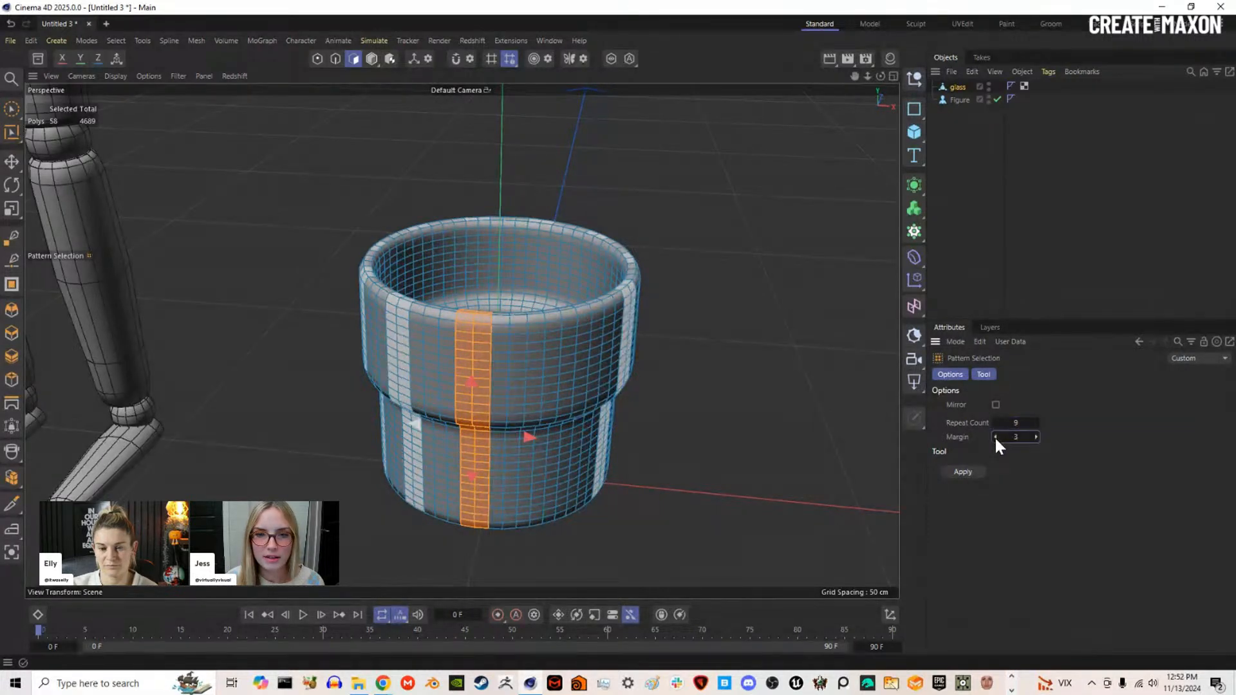
left_click(1036, 438)
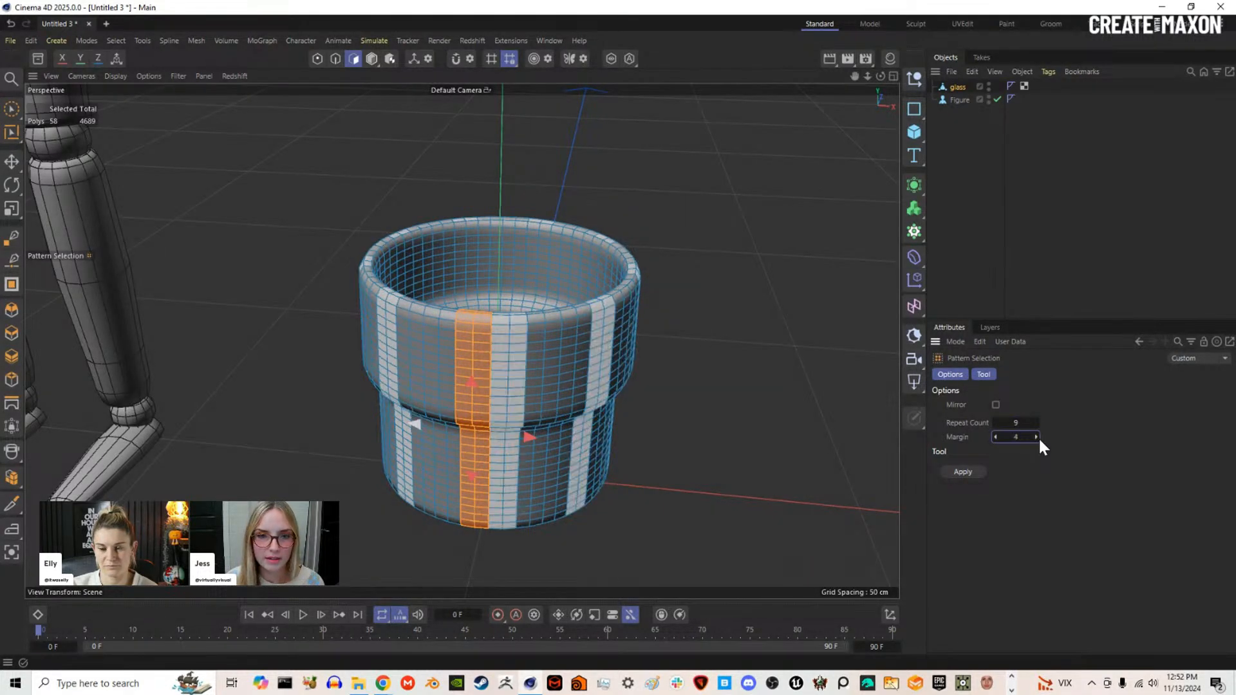
left_click(1036, 437)
left_click(996, 422)
left_click_drag(388, 357, 582, 404, "alt")
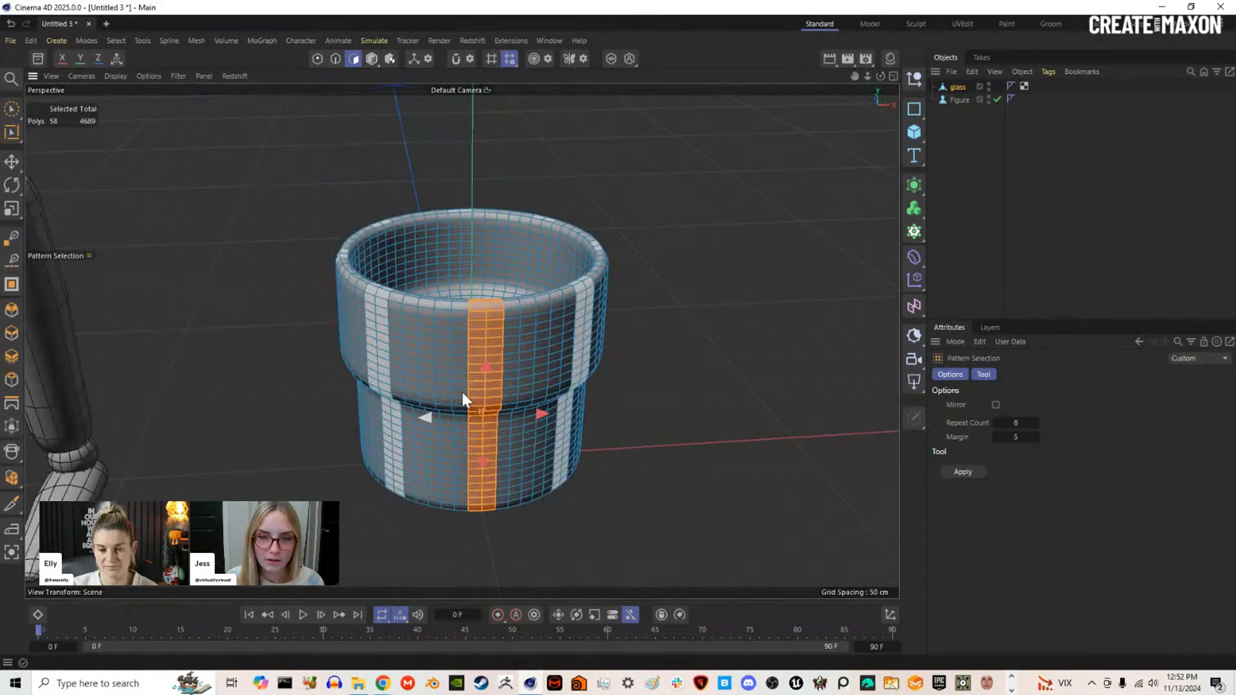
left_click(963, 472)
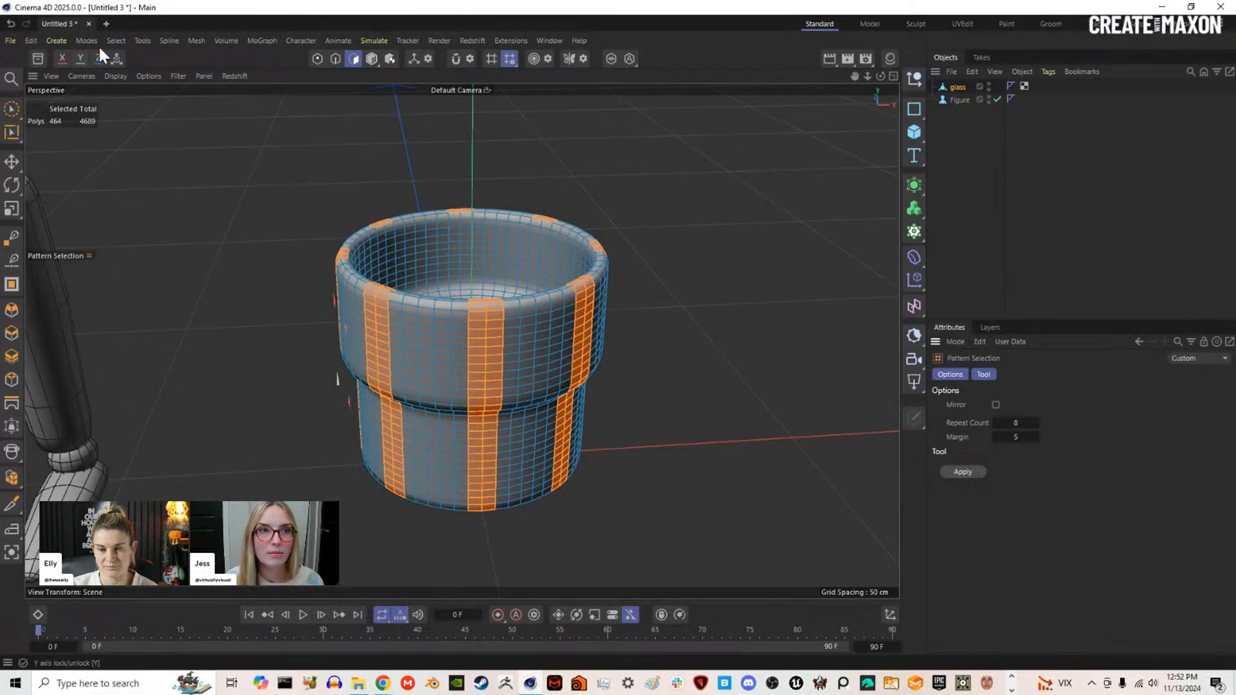
Step: Store the selected strips in a polygon selection tag, extrude them outward about 0.88 cm, and clear the selection
left_click(123, 40)
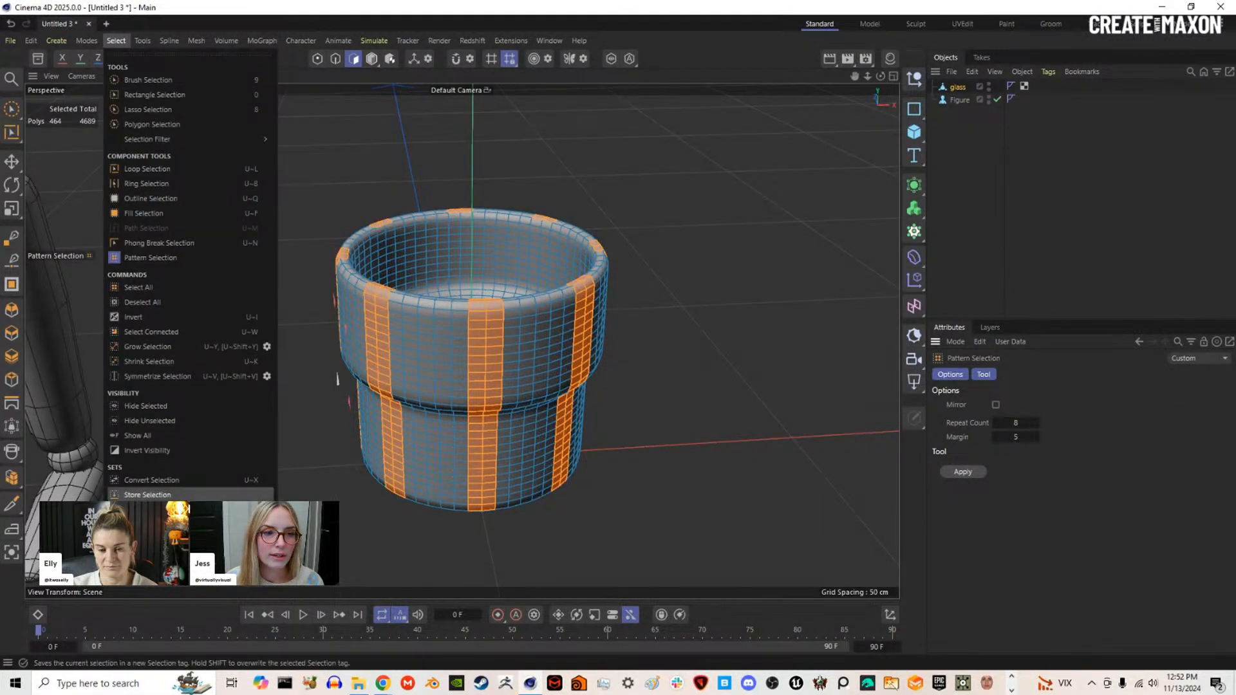
left_click(184, 494)
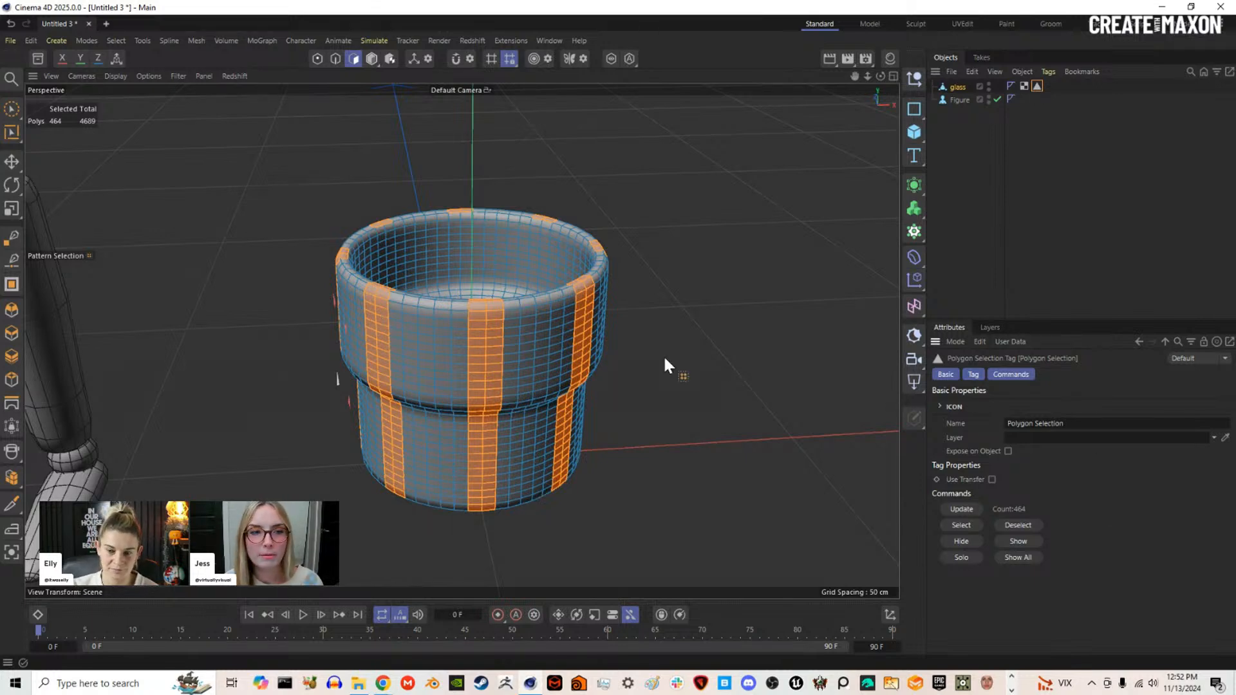
left_click(13, 333)
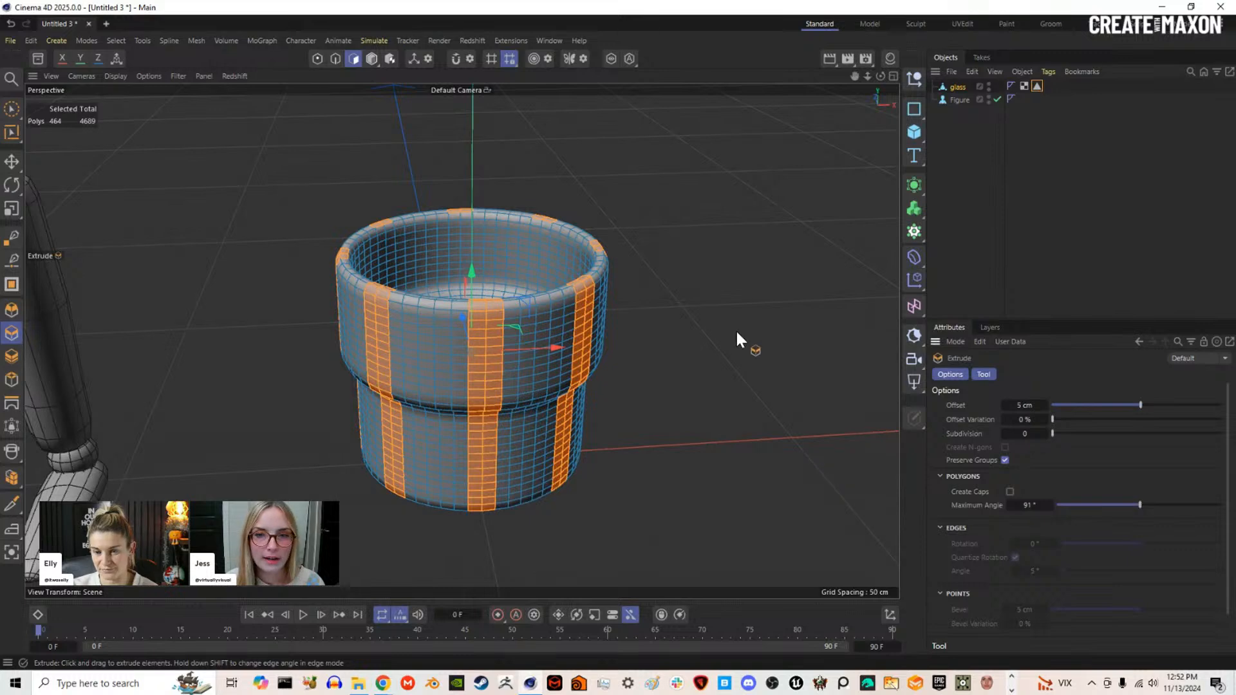
mouse_move(717, 336)
left_mouse_down()
mouse_move(841, 454)
mouse_move(930, 454)
mouse_move(879, 469)
left_mouse_up()
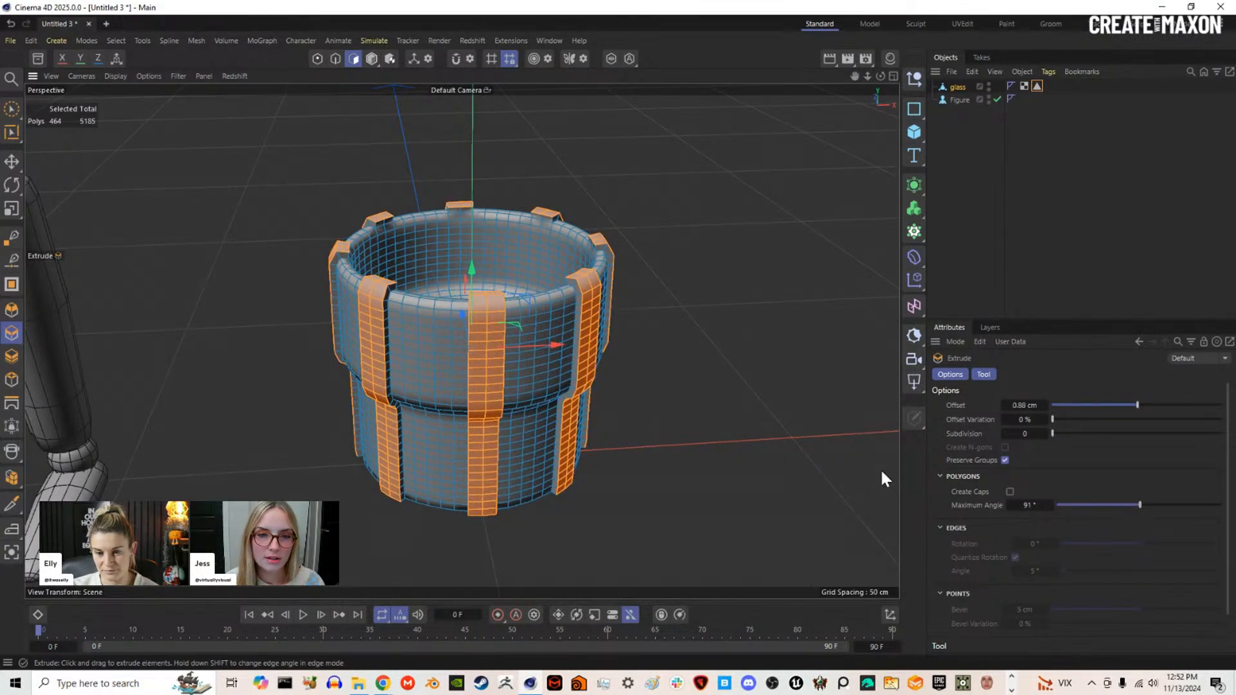
left_click(11, 109)
left_click(238, 176)
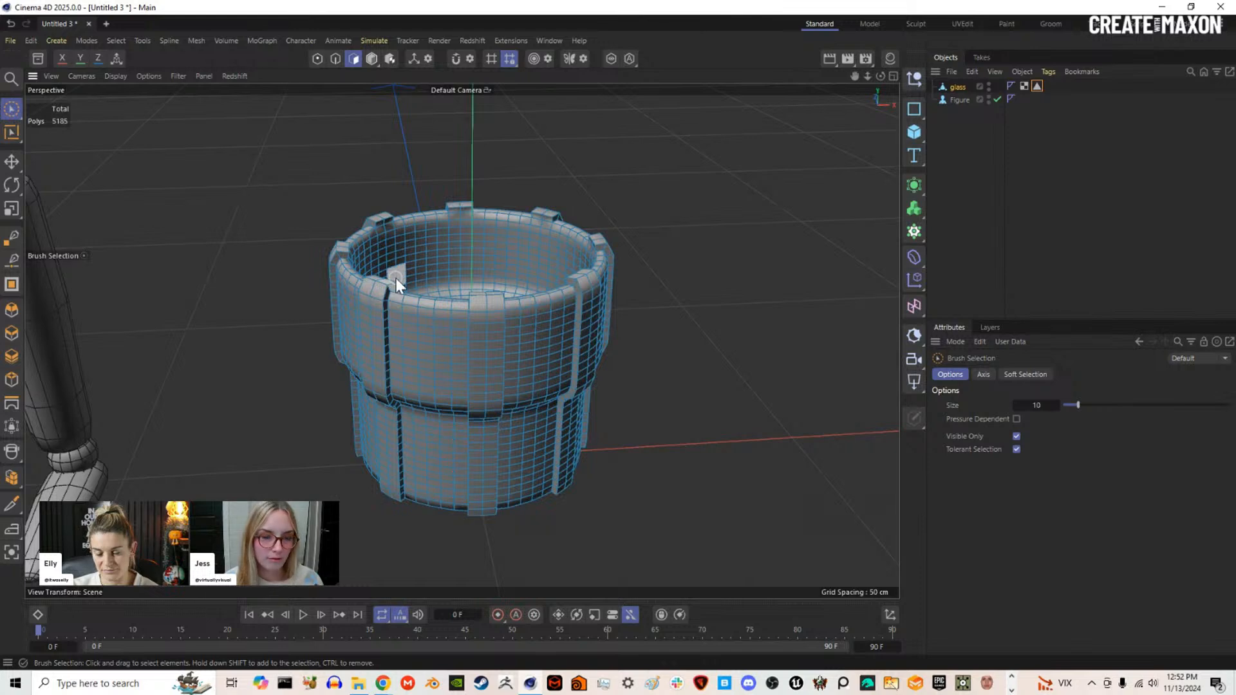
Step: Return to model mode and display the ribbed glass with Gouraud shading without mesh lines
left_click_drag(592, 306, 592, 336, "alt")
scroll(560, 395, "up", 3)
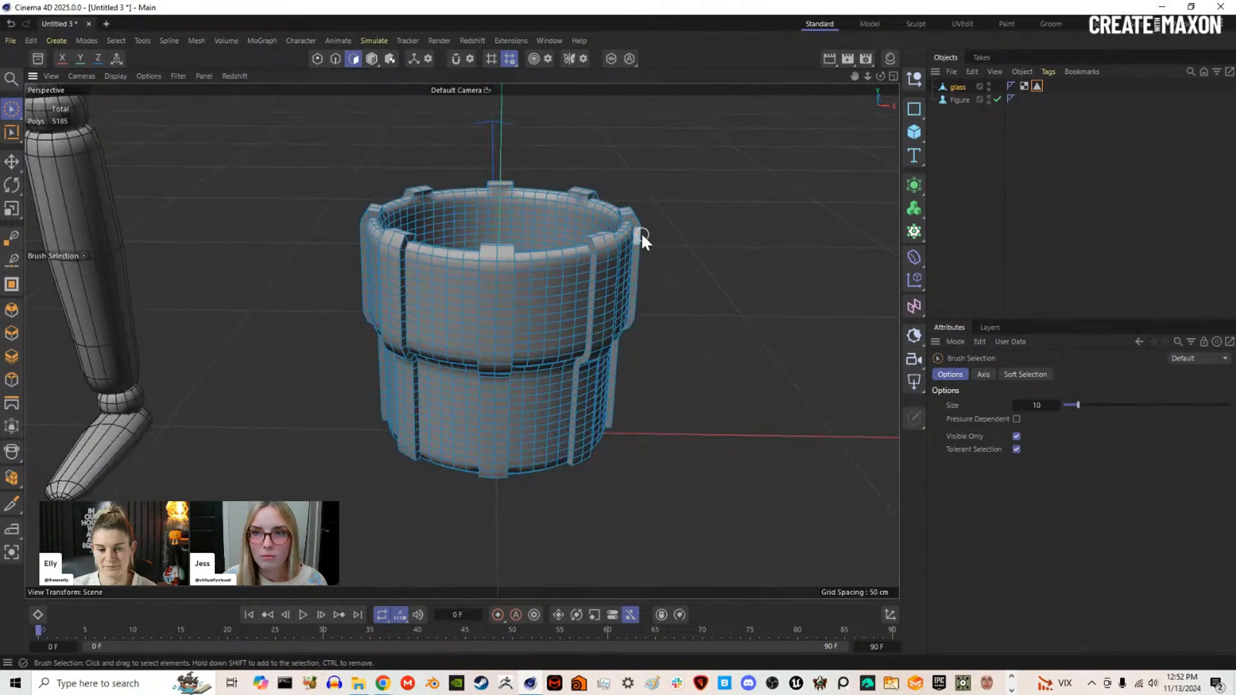
left_click_drag(644, 235, 635, 276, "alt")
left_click(375, 61)
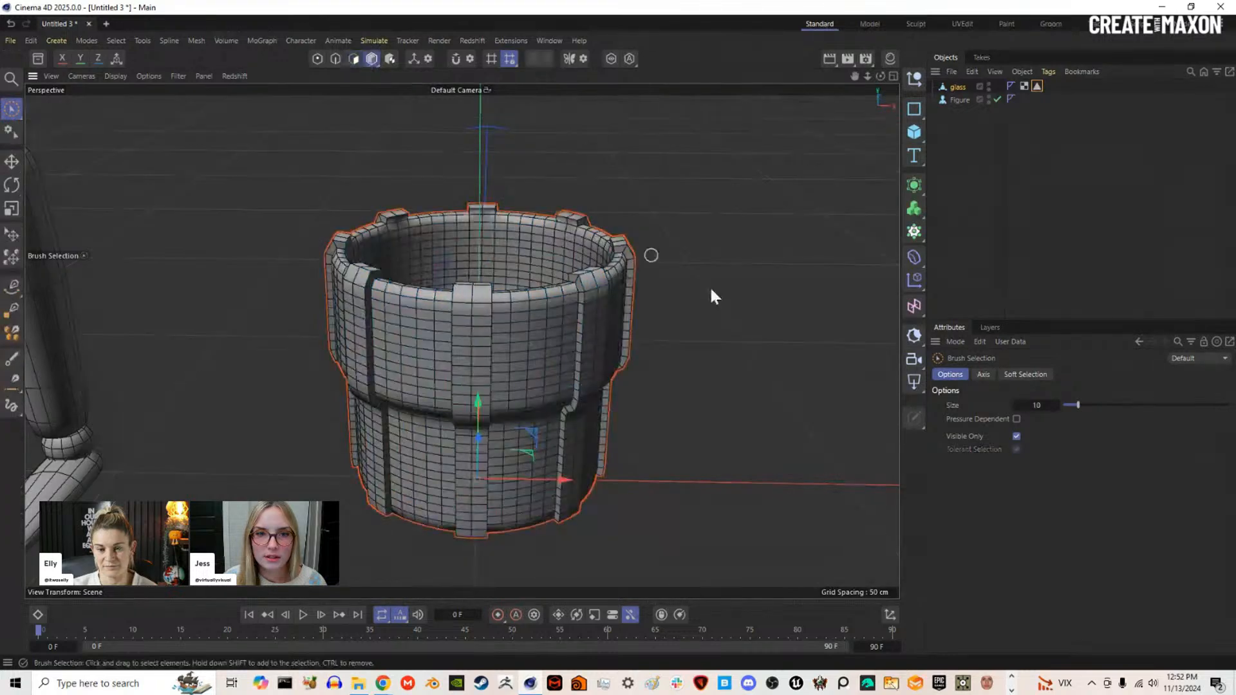
key("n")
key("a")
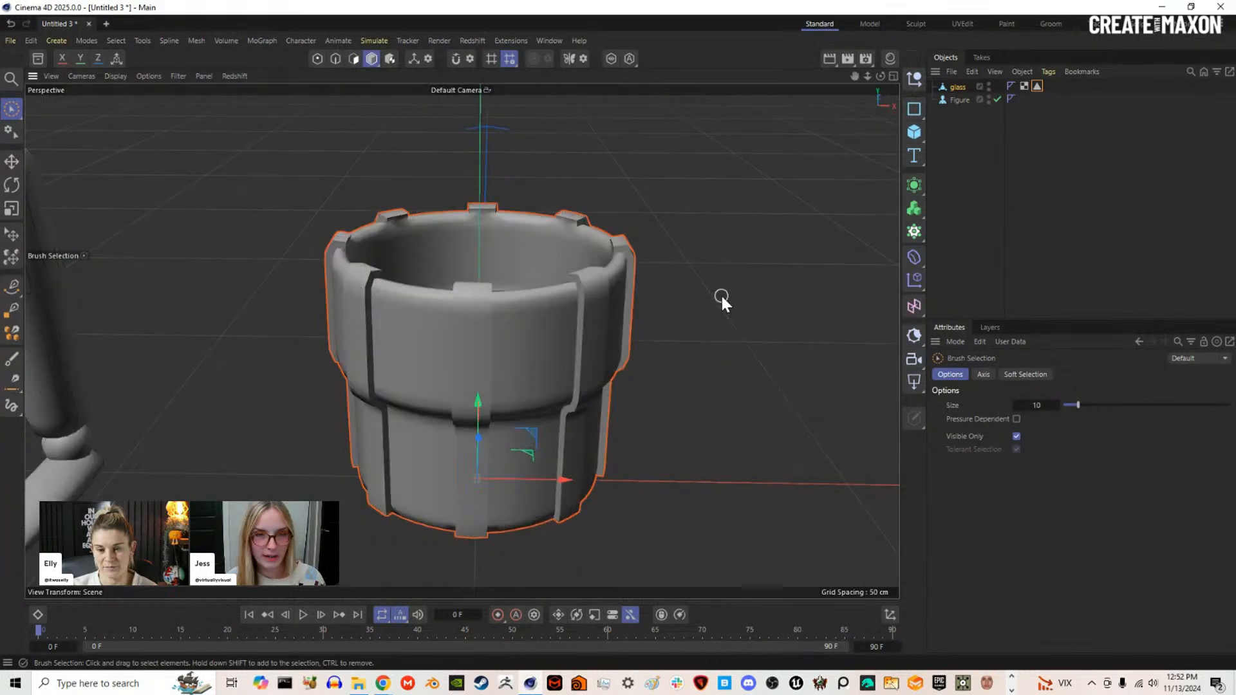
left_click_drag(720, 293, 536, 365, "alt")
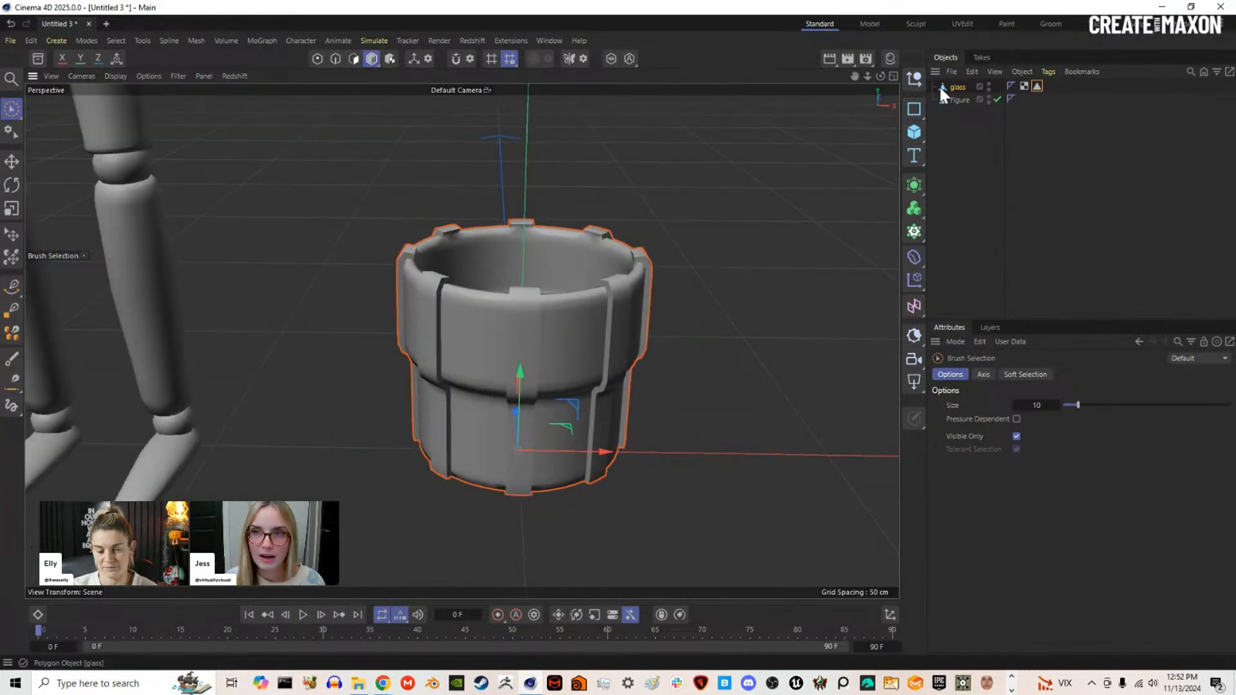
Step: Add a Vertex Map tag to the glass
right_click(958, 93)
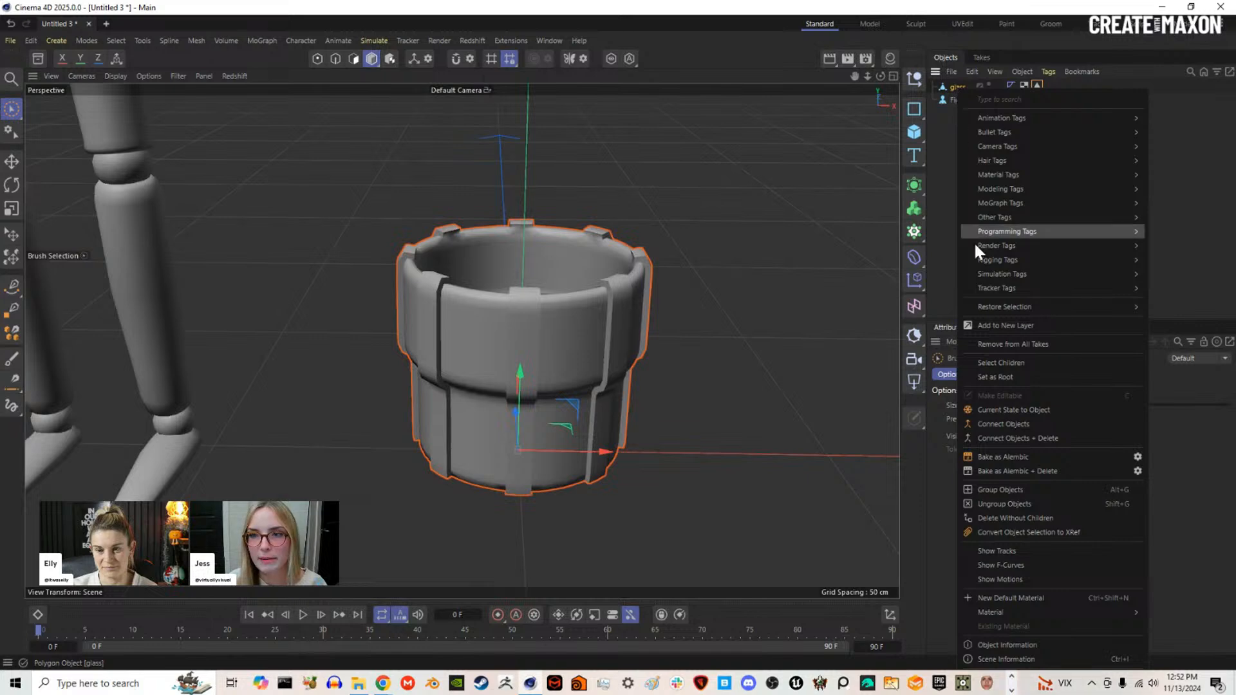
mouse_move(983, 219)
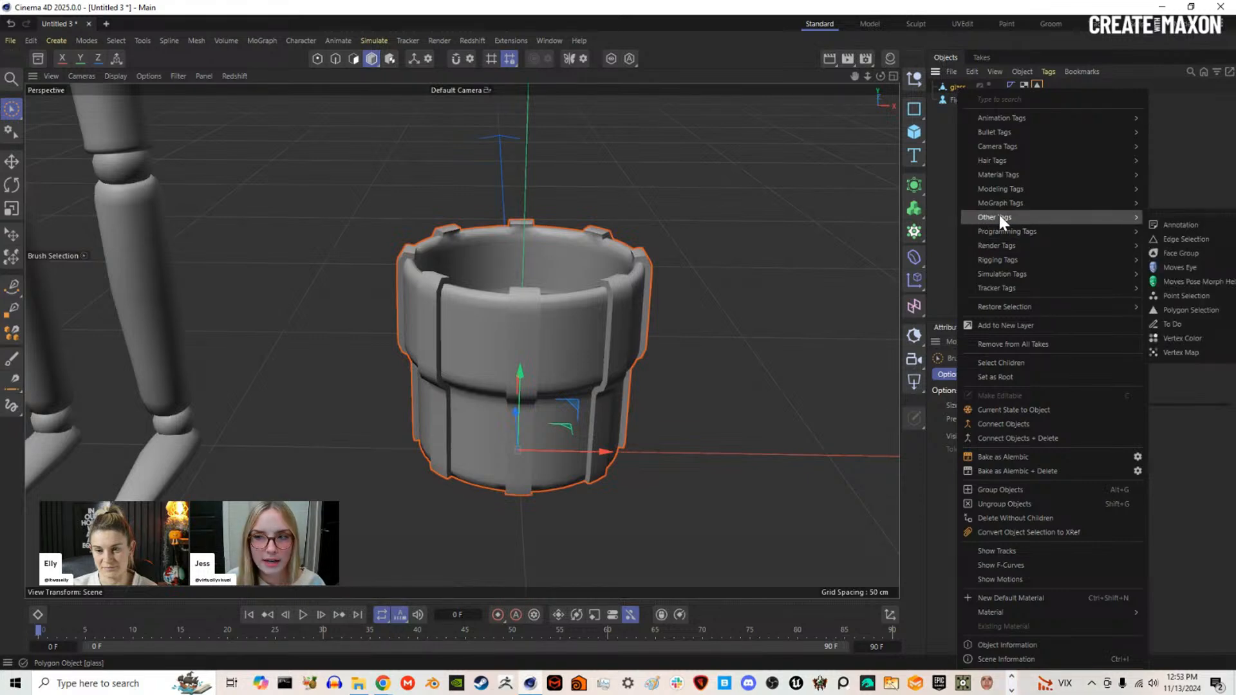
left_click(1184, 353)
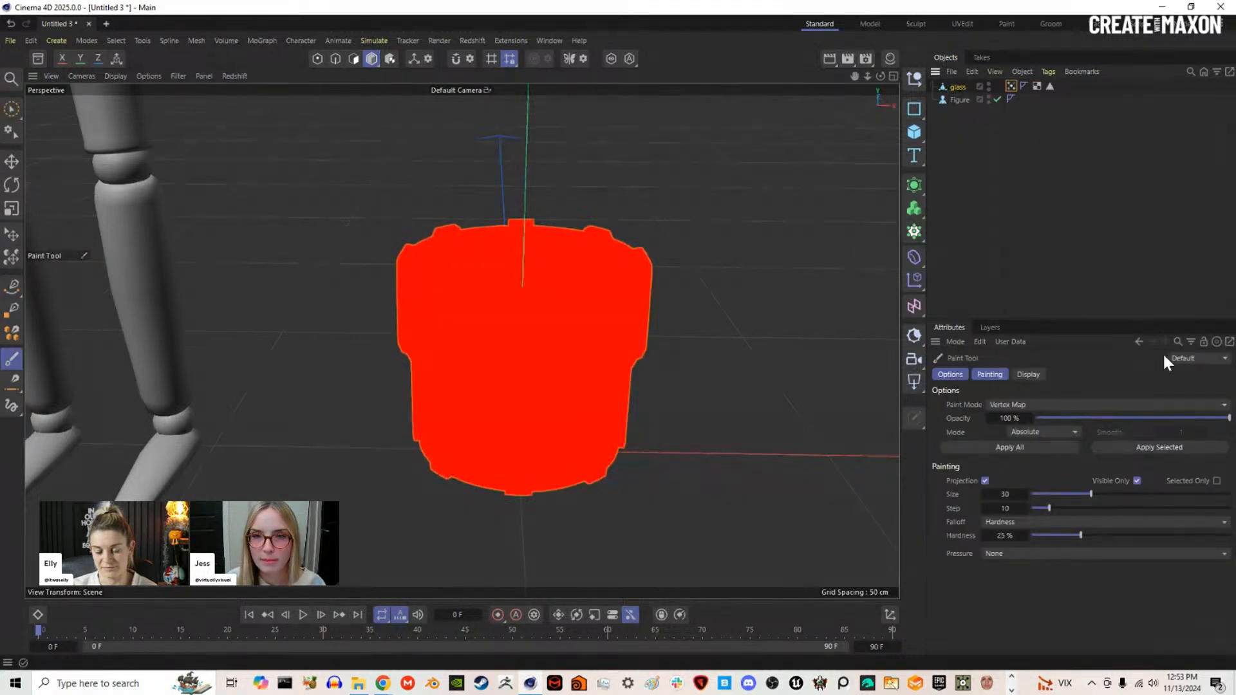
Step: Replace the vertex map's Freeze field with the stored polygon selection of the ribs, and deselect the glass
left_click(1011, 85)
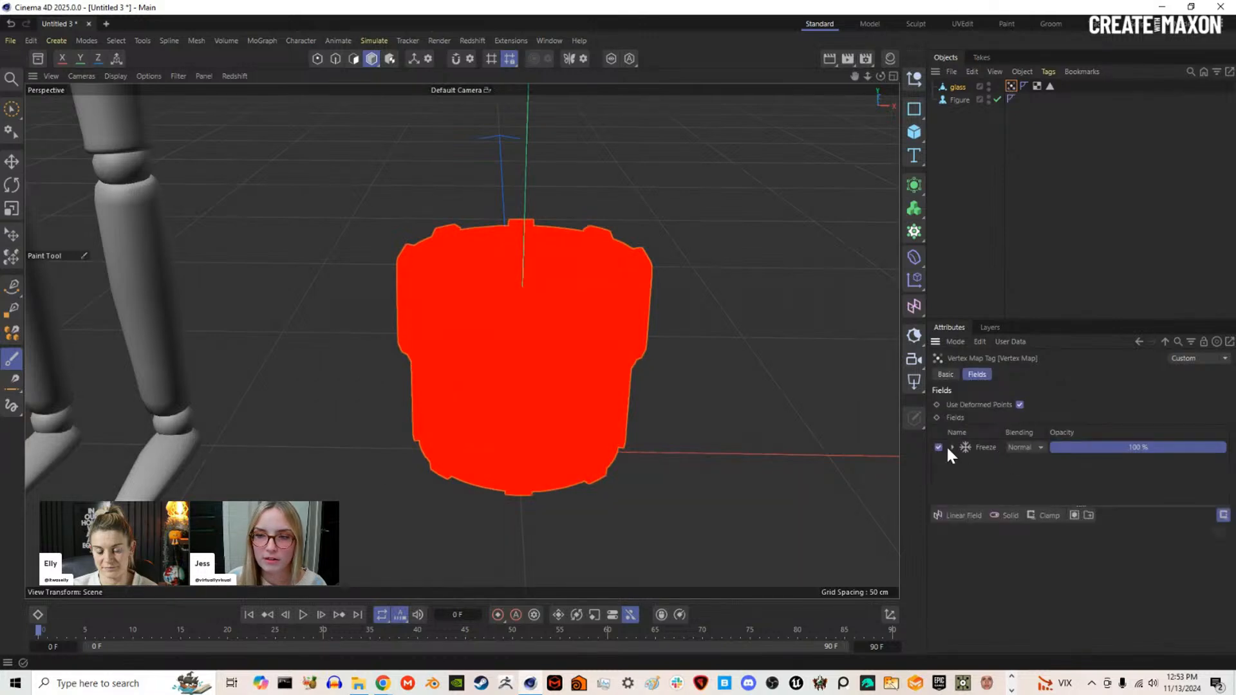
left_click(988, 447)
key("Delete")
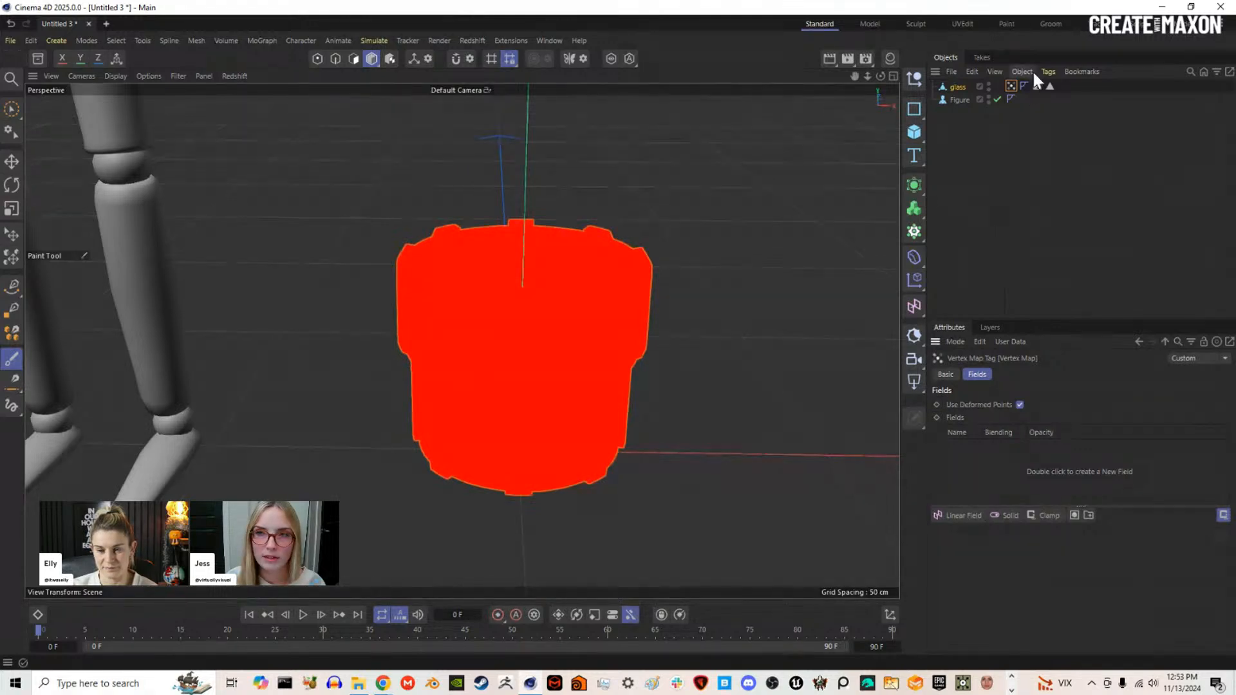
left_click_drag(1050, 86, 997, 480)
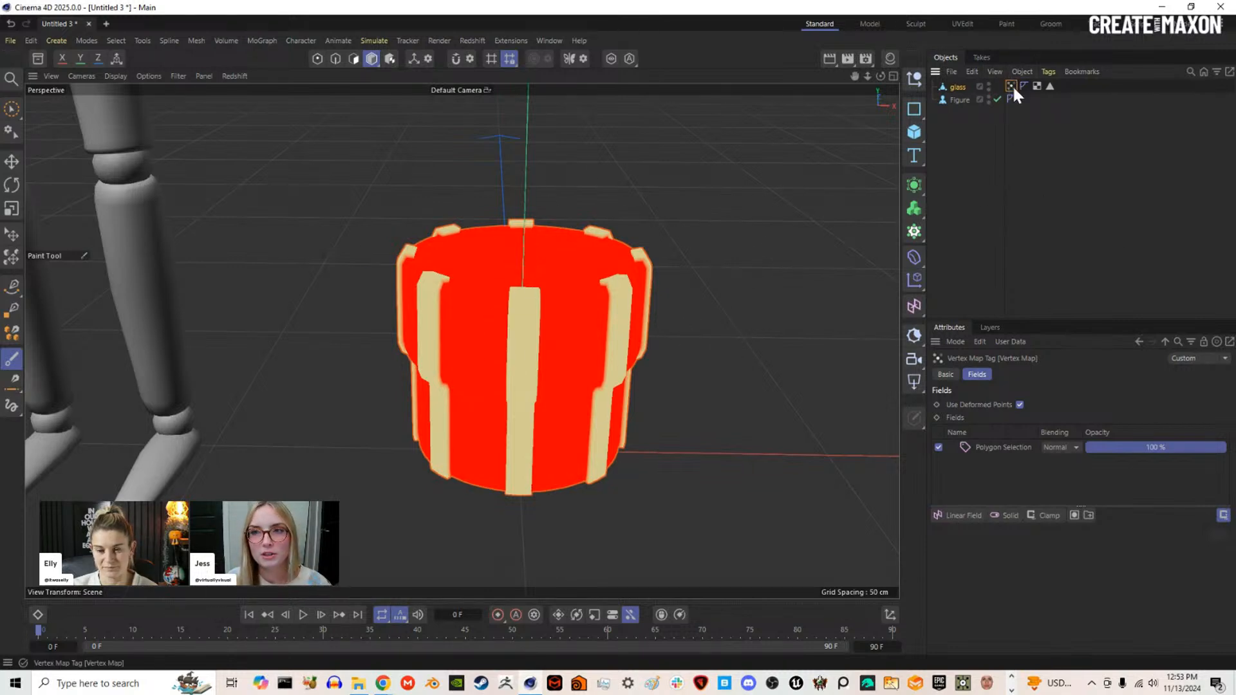
left_click(972, 161)
Step: Delete the reference Figure from the scene and switch back to the Brush Selection tool
scroll(524, 322, "down", 5)
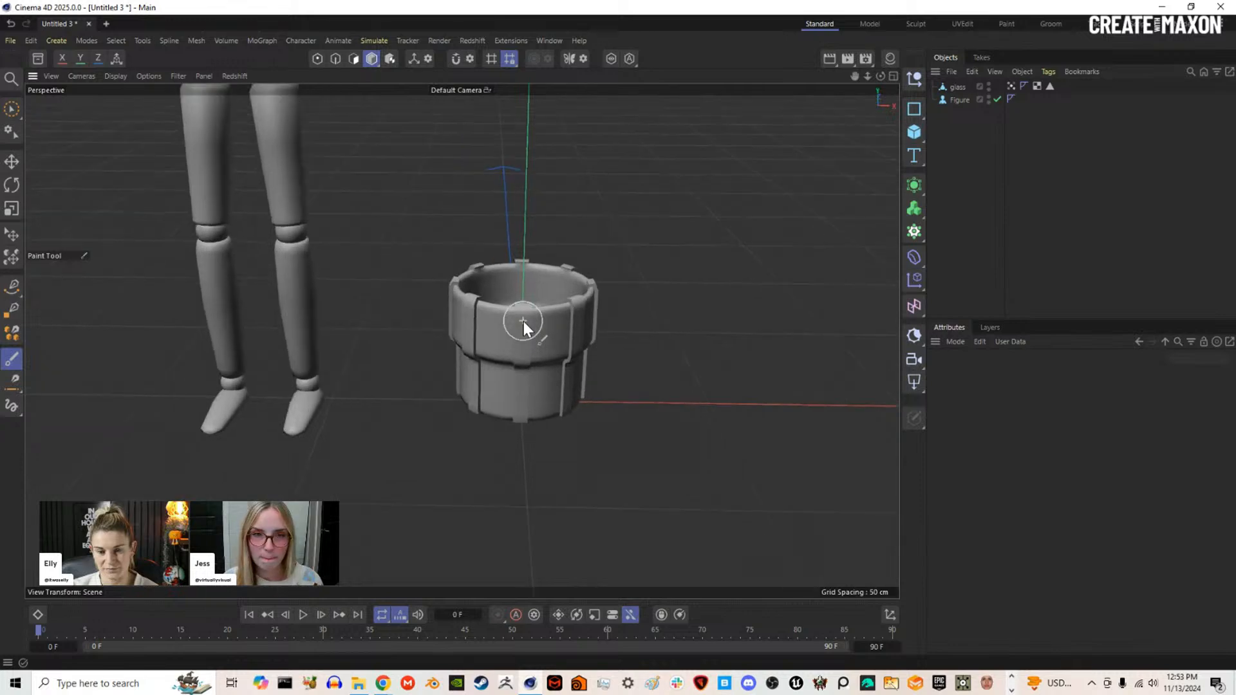
left_click(957, 100)
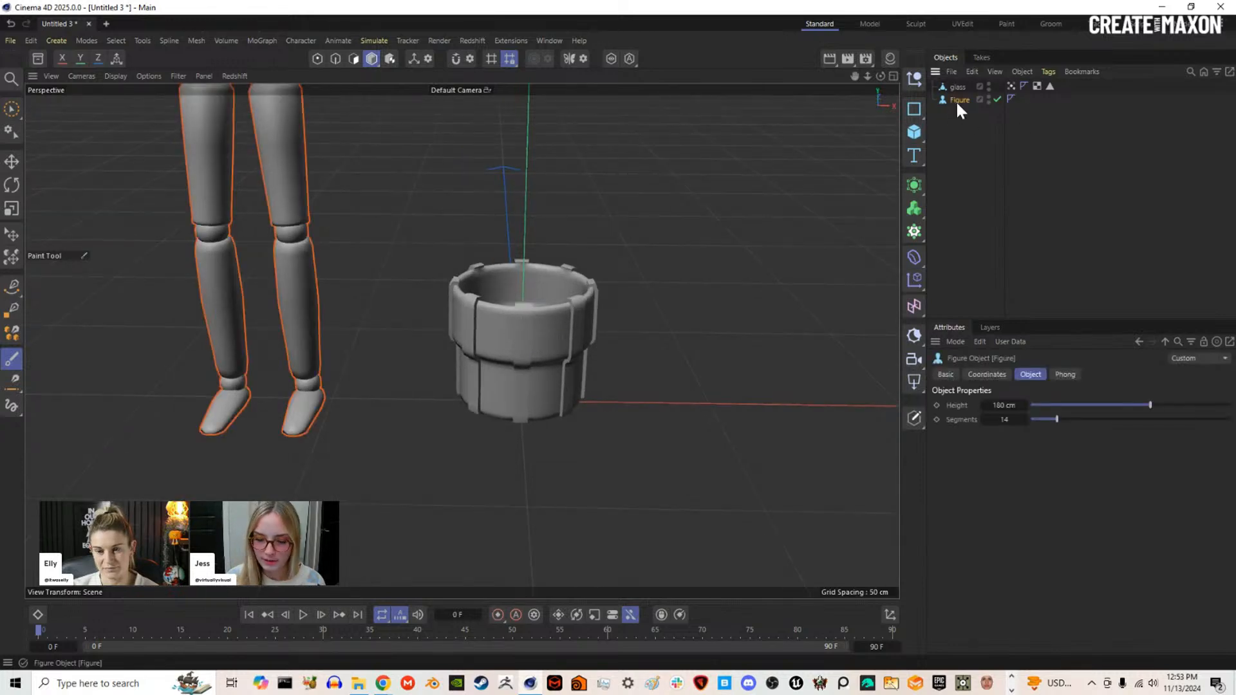
key("Delete")
left_click(10, 111)
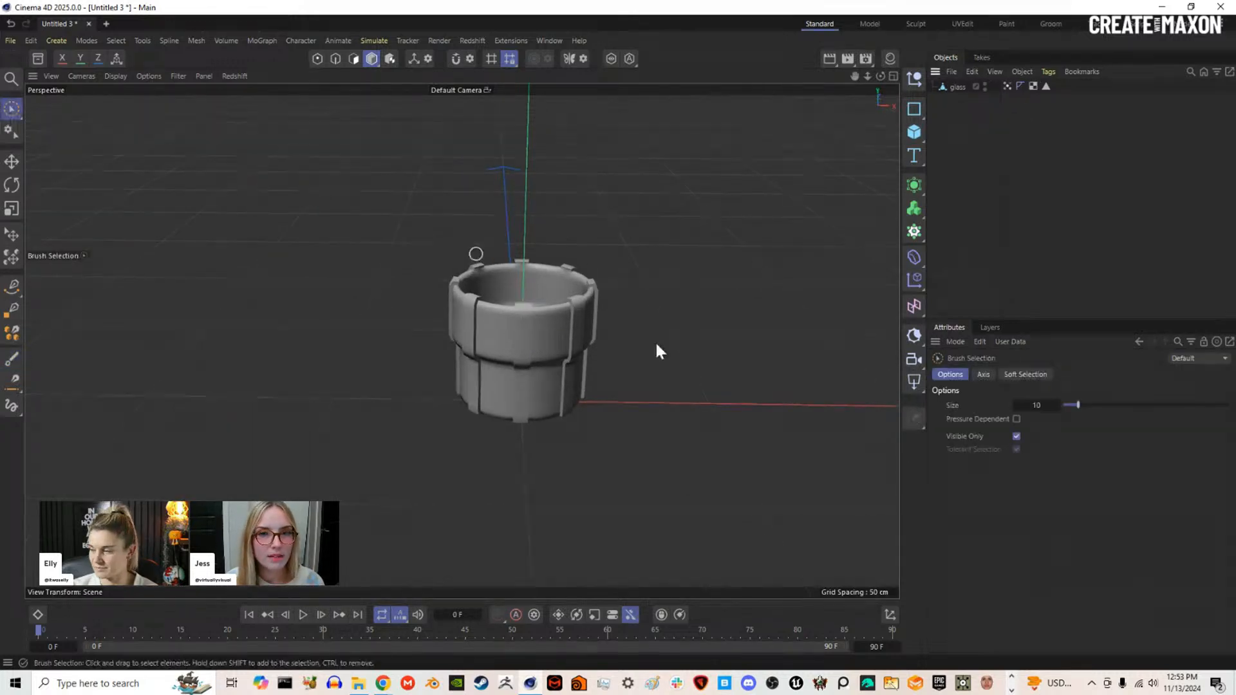
Step: Add a Plane object beneath the glass
left_click_drag(664, 338, 541, 361, "alt")
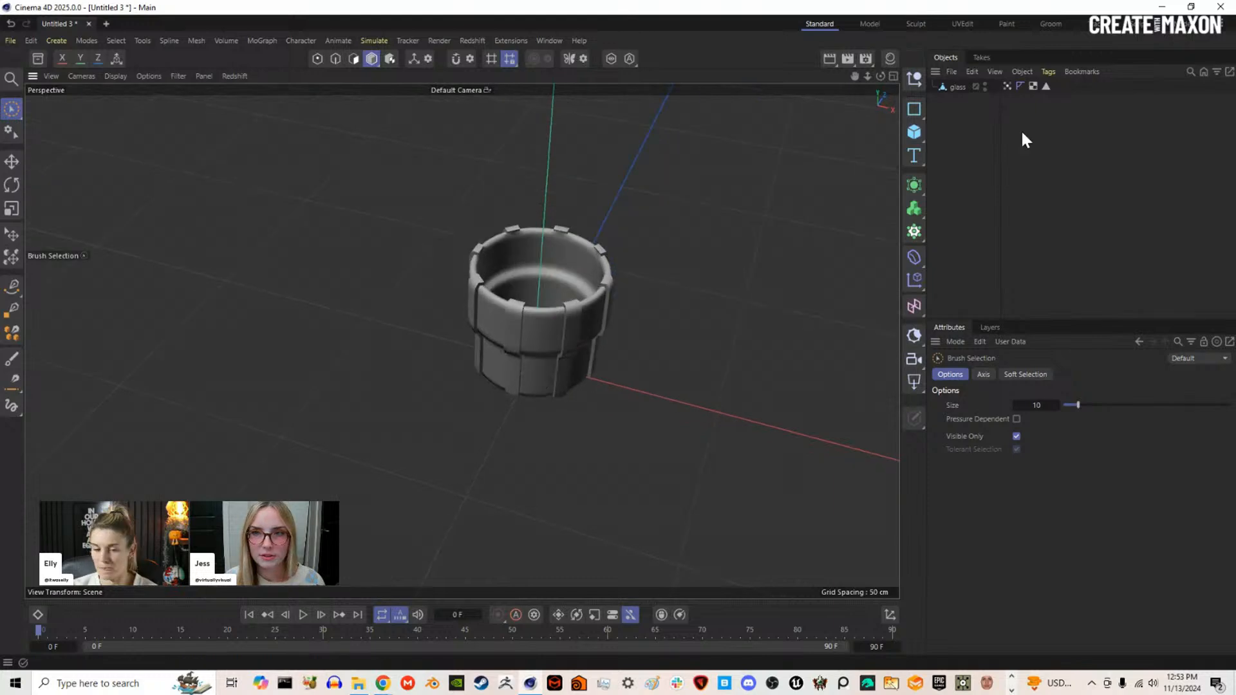
left_click(924, 137)
left_click(959, 178)
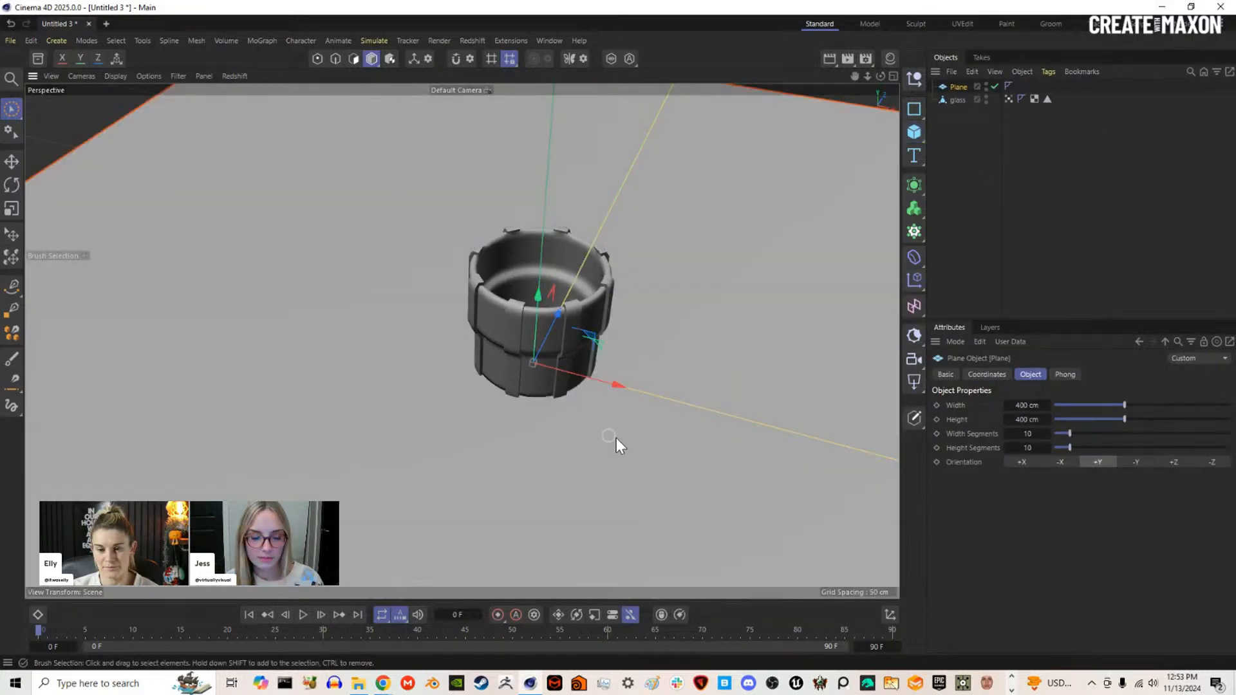
Step: Scale the plane up so the floor extends well beyond the glass
key("t")
left_click_drag(592, 476, 825, 452)
middle_click_drag(561, 342, 407, 386, "alt")
left_click_drag(406, 388, 392, 339, "alt")
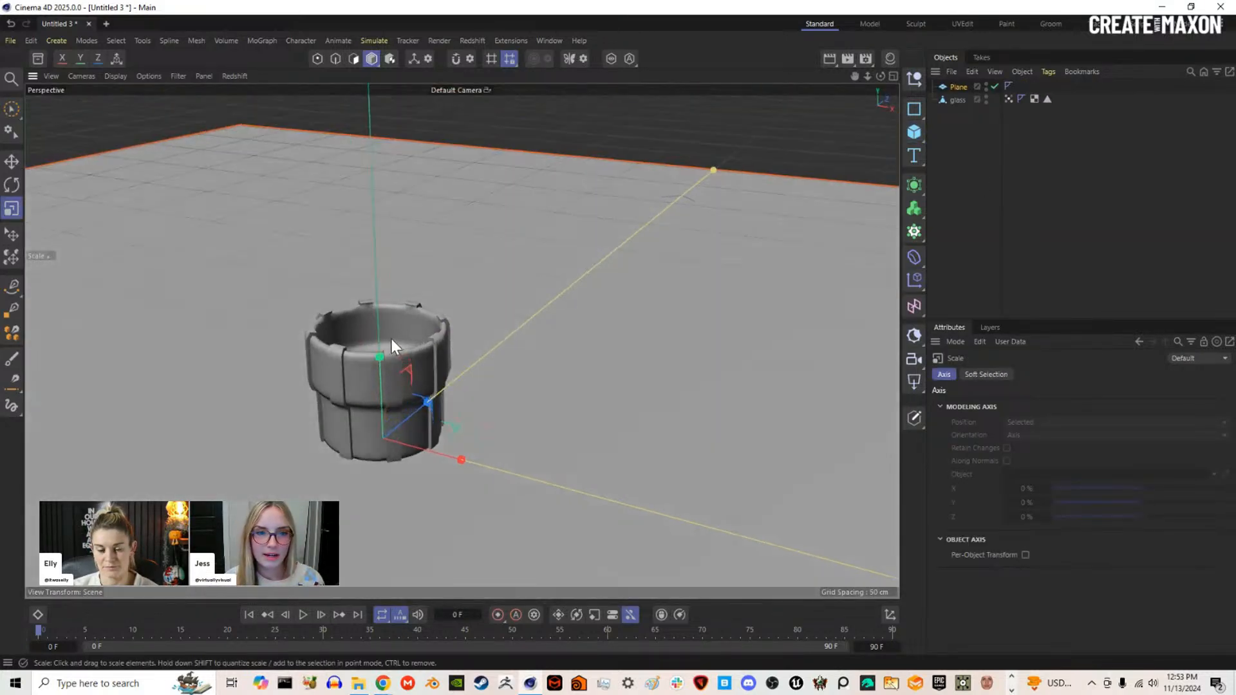
Step: Put the glass in a Cloner as a 3 × 1 × 3 grid with steps of 49 cm in X and 48 cm in Z
left_click(914, 231)
left_click_drag(952, 111, 950, 85)
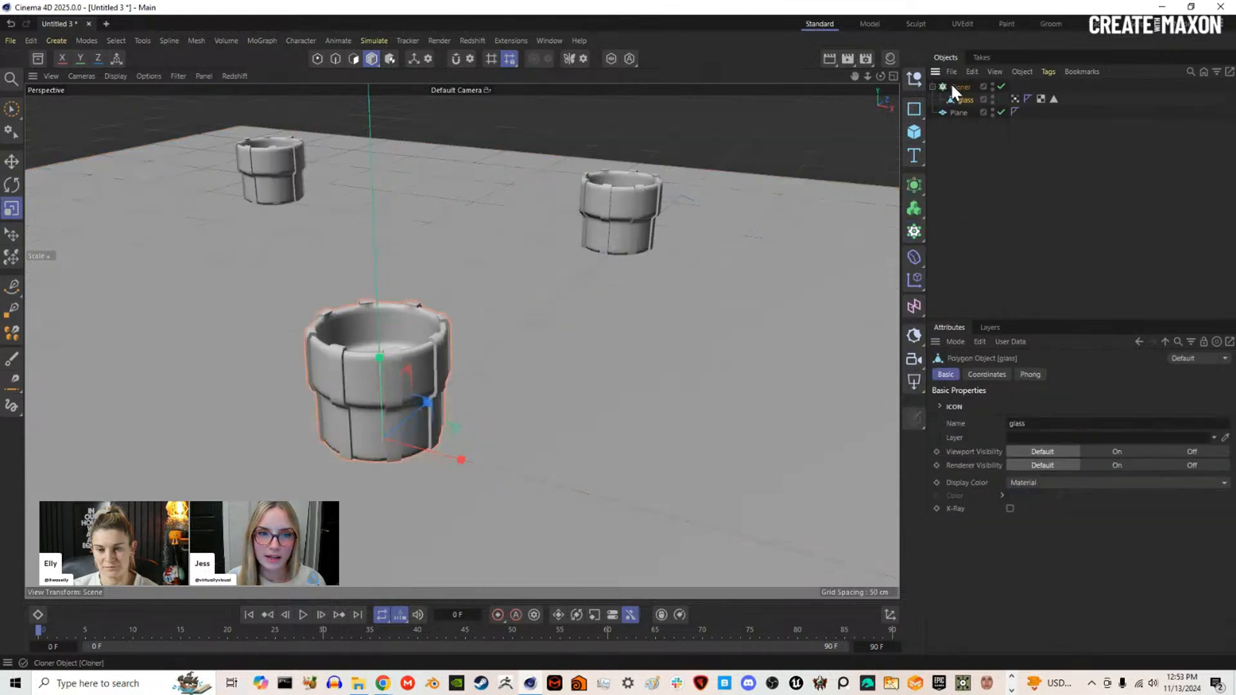
left_click_drag(997, 524, 995, 522)
left_click_drag(1093, 524, 1101, 520)
left_click_drag(1004, 524, 999, 528)
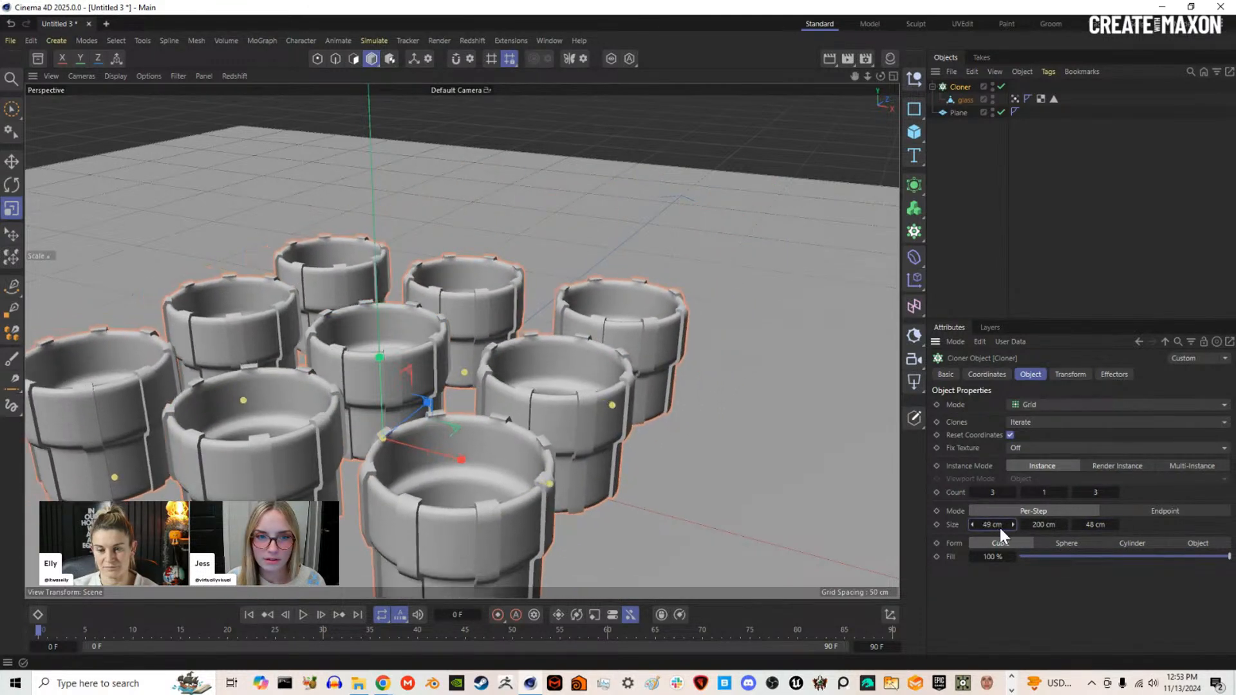
left_click_drag(347, 432, 557, 335, "alt")
left_click_drag(622, 375, 603, 369, "alt")
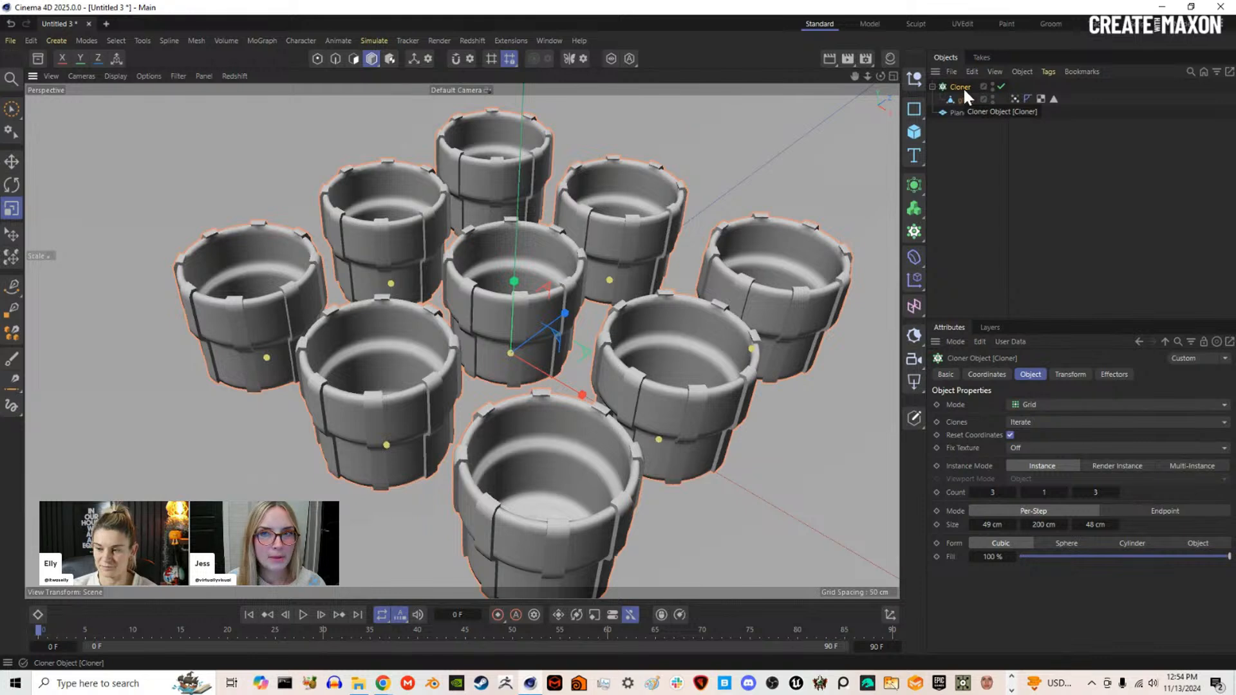
Step: Add a Random effector to the Cloner, with its position variation disabled and rotation variation enabled
left_click(916, 279)
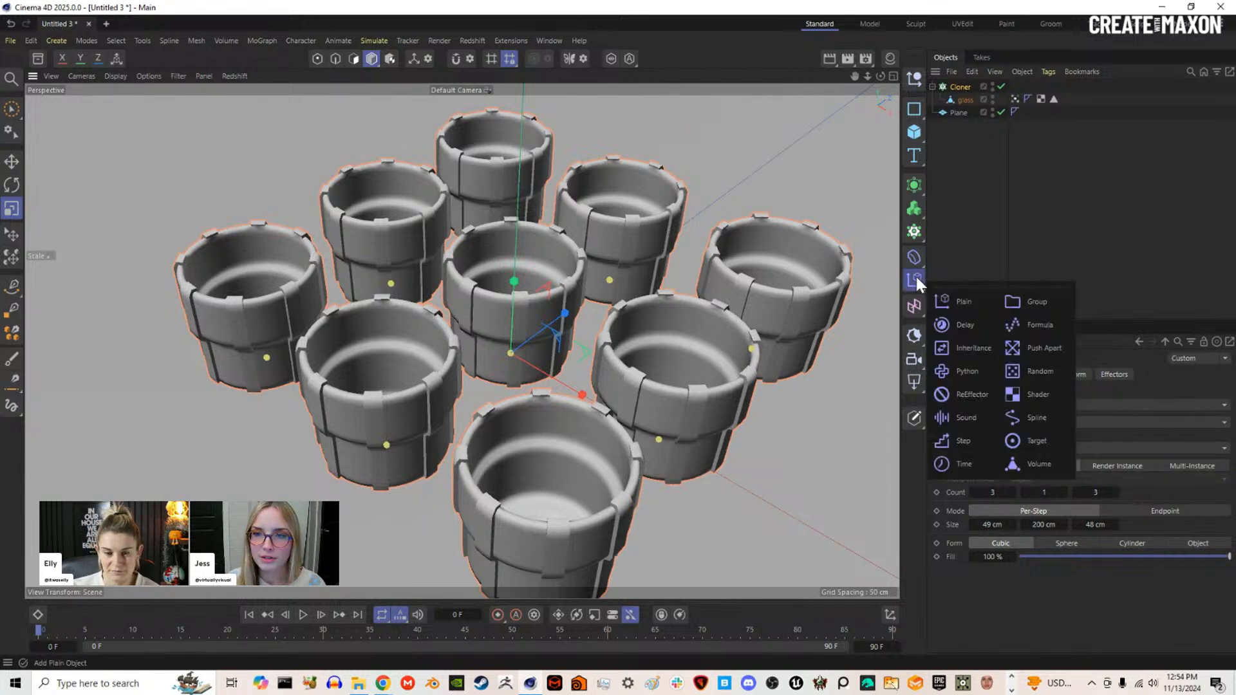
left_click(1043, 369)
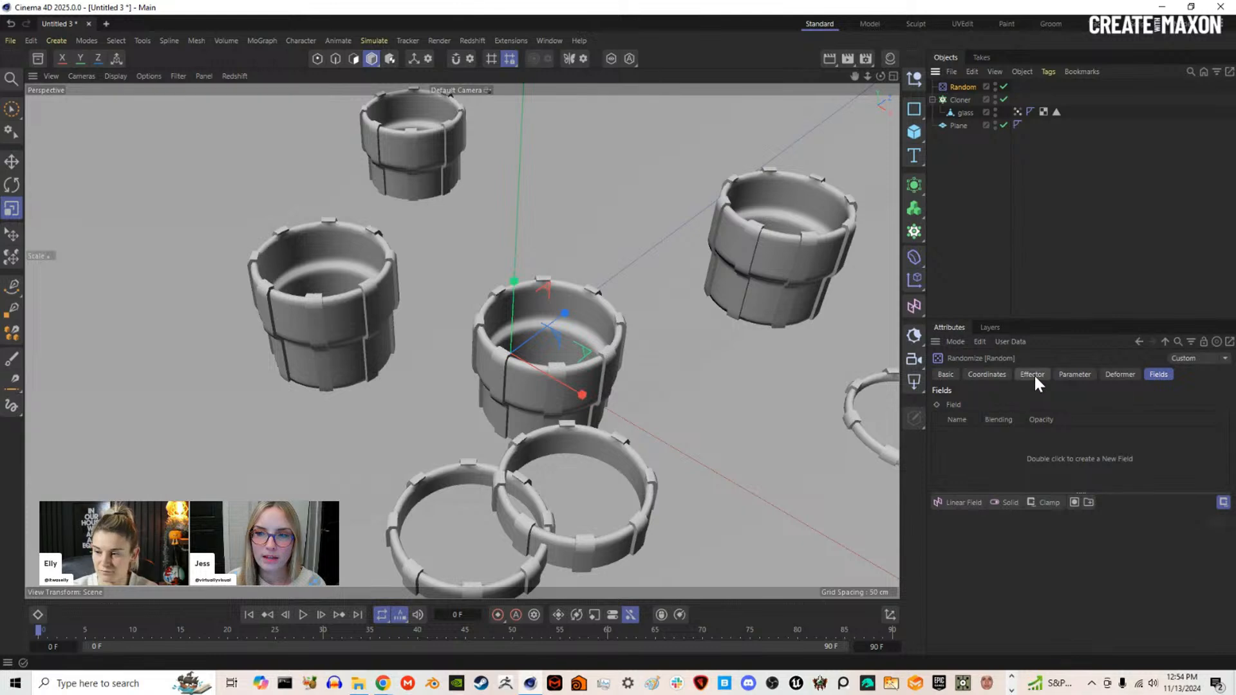
left_click(1072, 373)
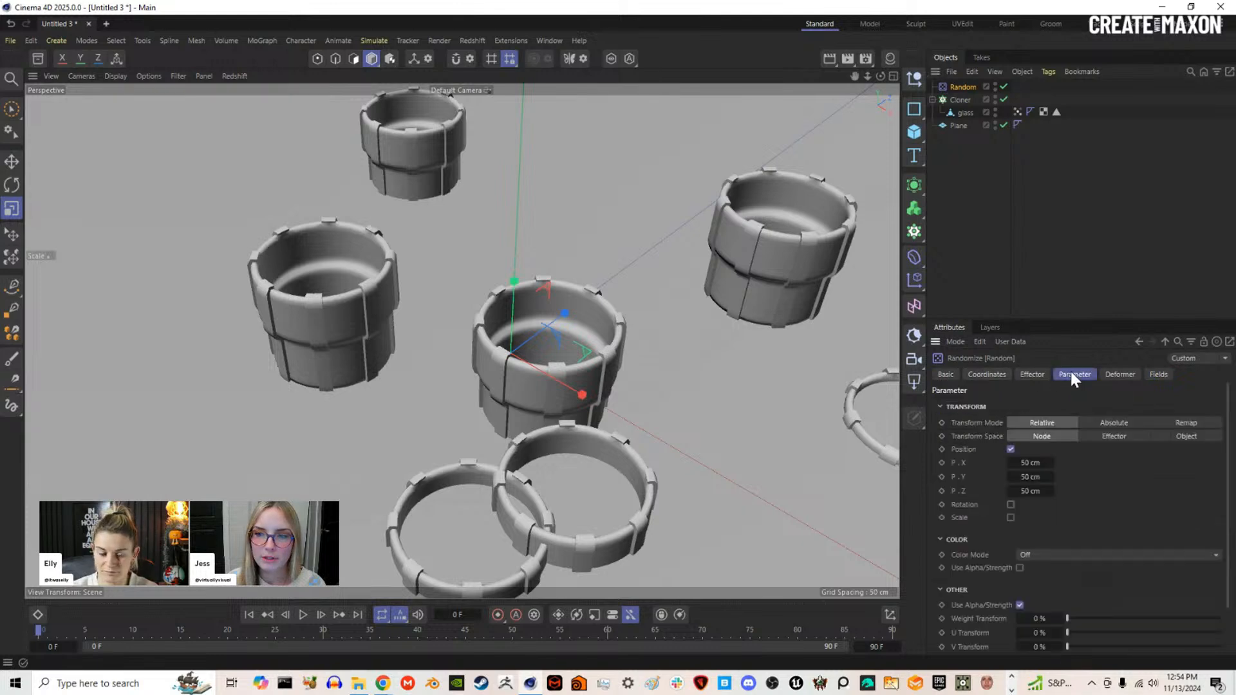
left_click(1011, 449)
left_click(1010, 462)
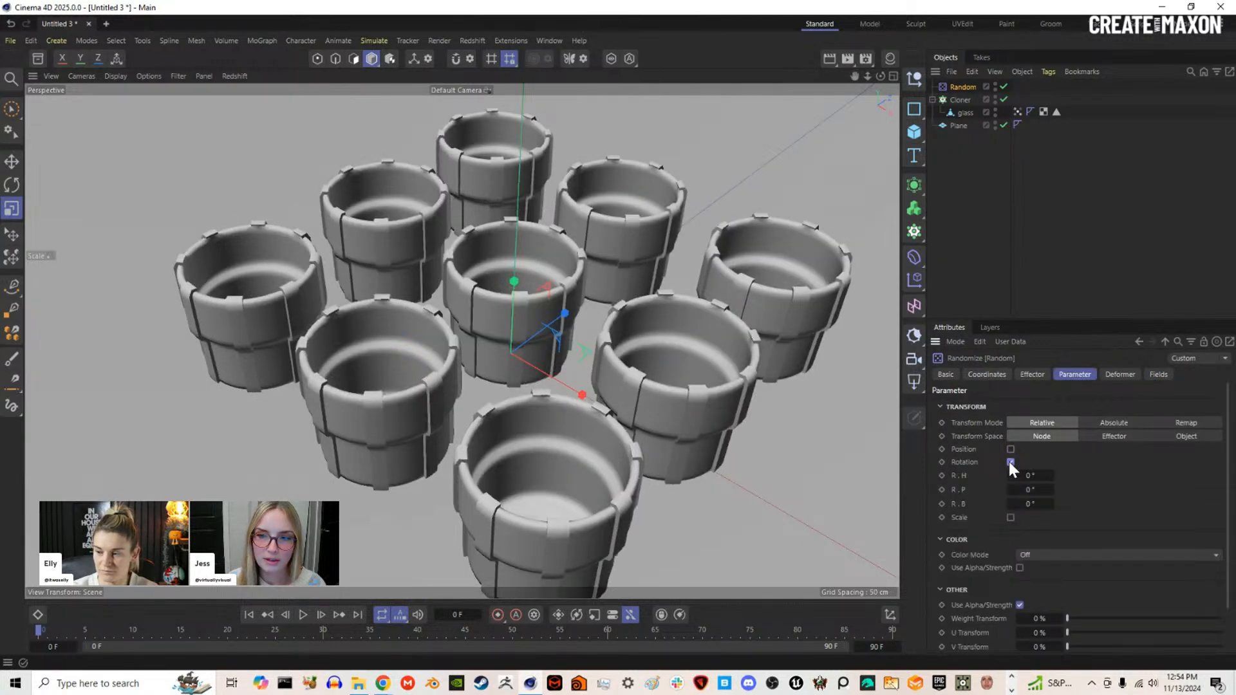
Step: Set the Random effector's rotation to 360° heading, 15° pitch and 15° bank
left_click_drag(1031, 473, 1029, 474)
double_click(1039, 476)
type("360")
key("Return")
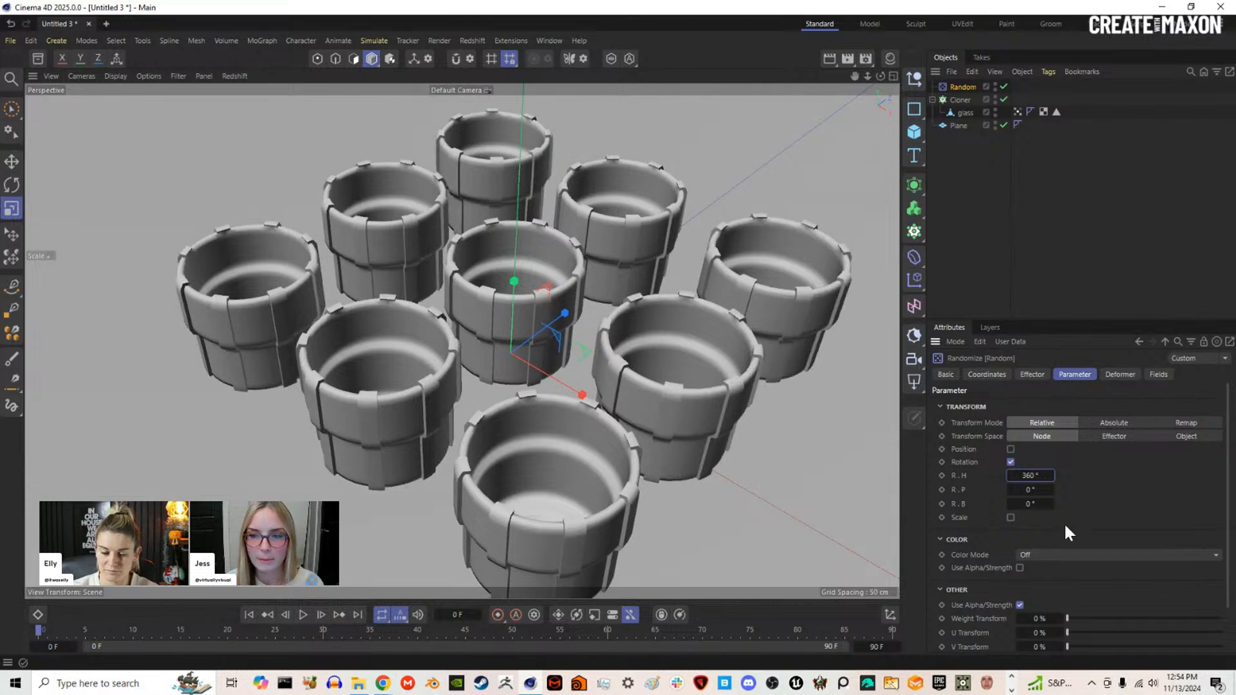
left_click_drag(1032, 489, 1023, 490)
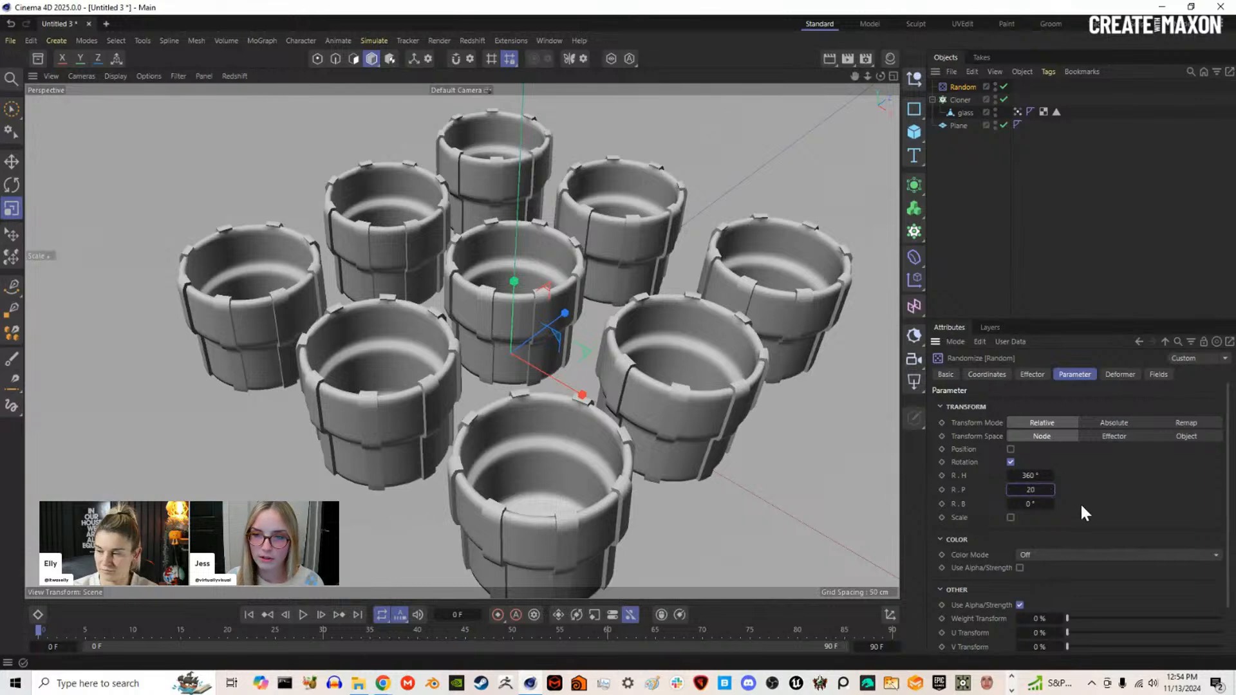
left_click(1041, 502)
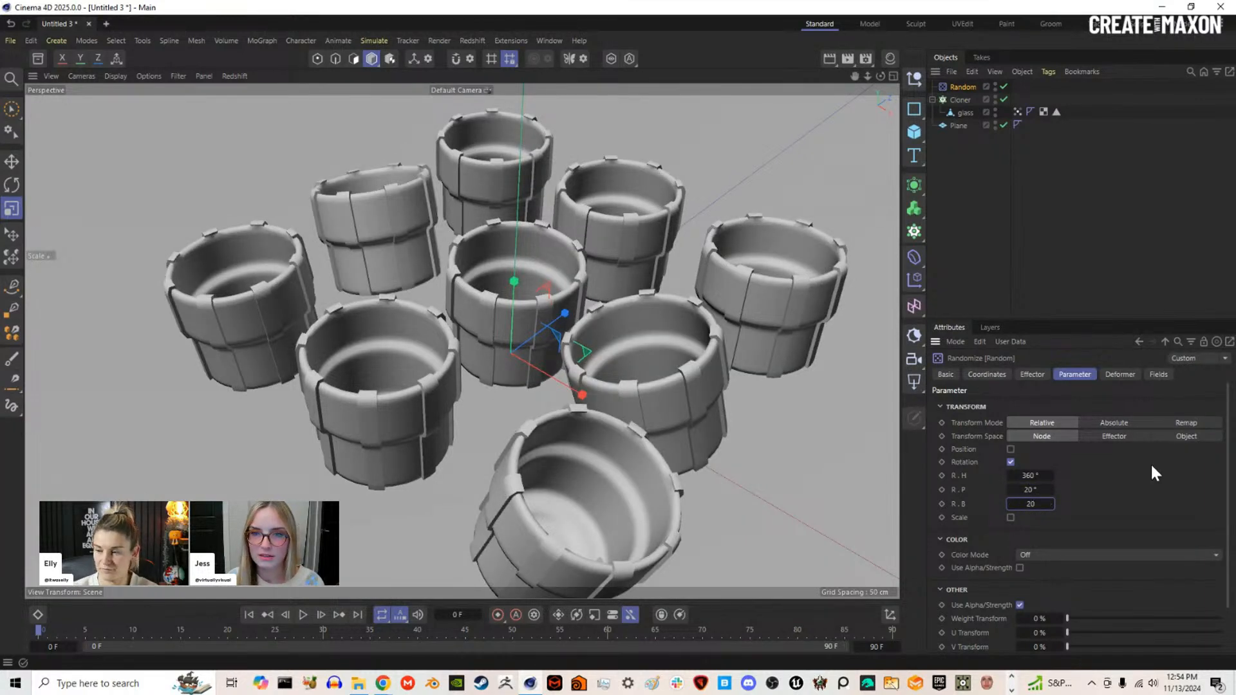
key("Return")
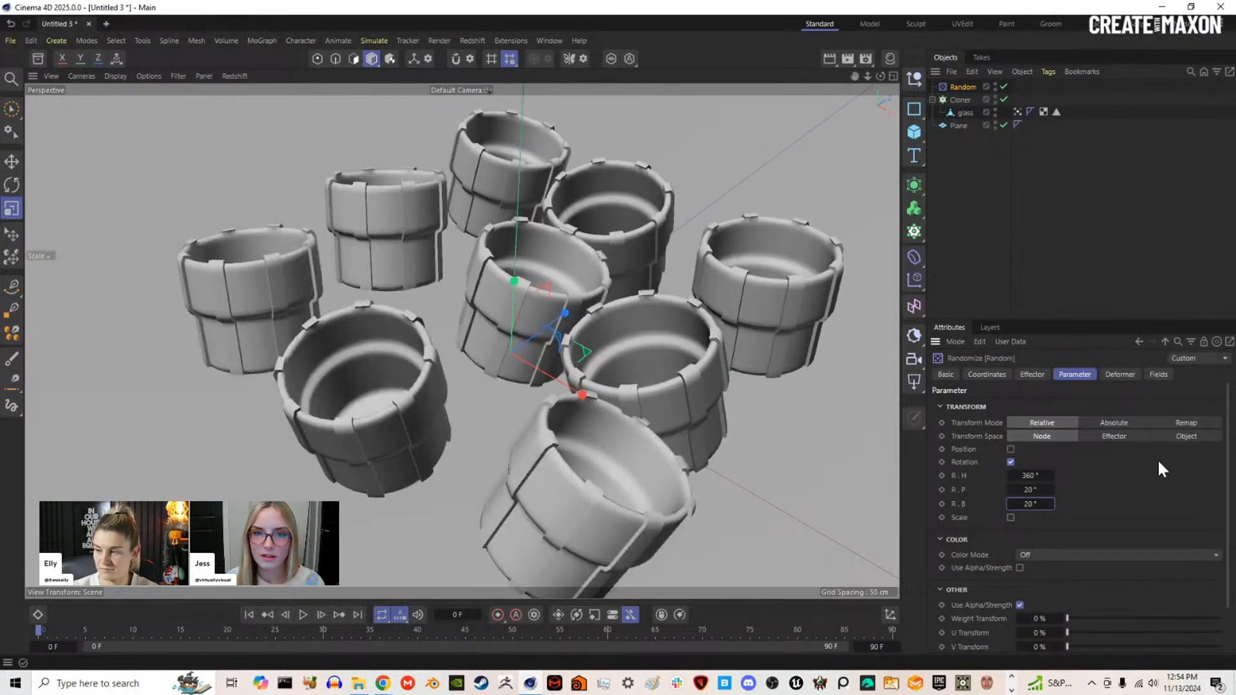
left_click(1035, 488)
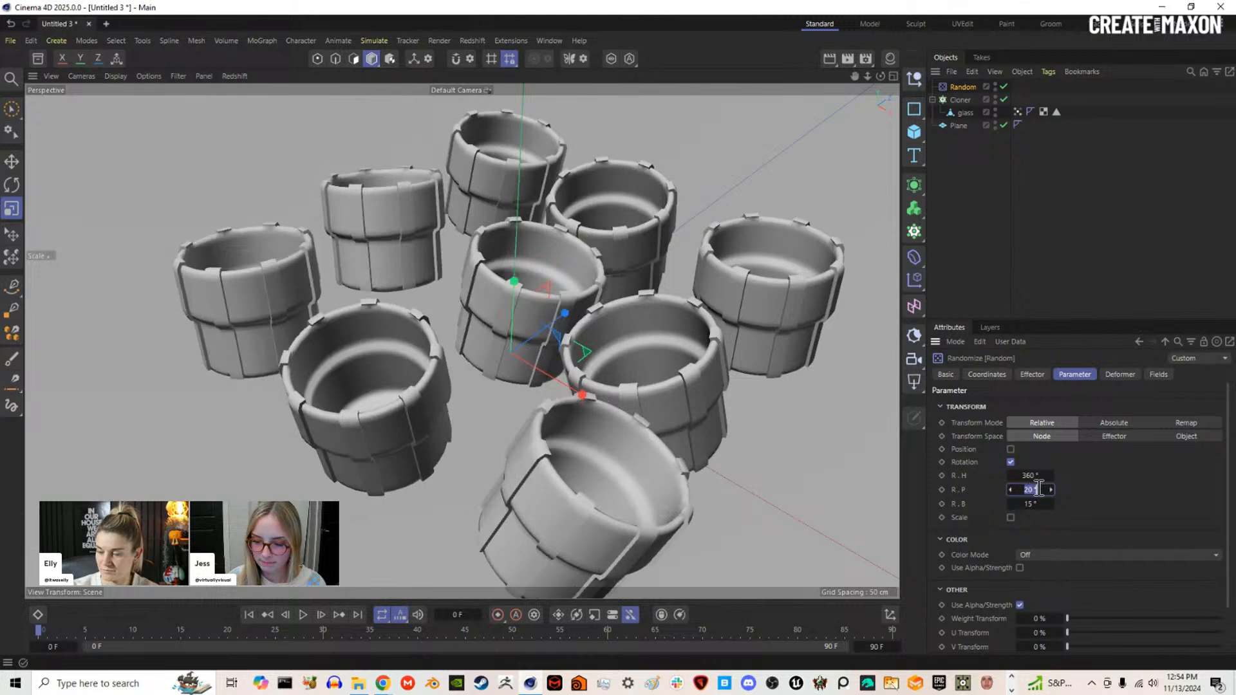
key("Return")
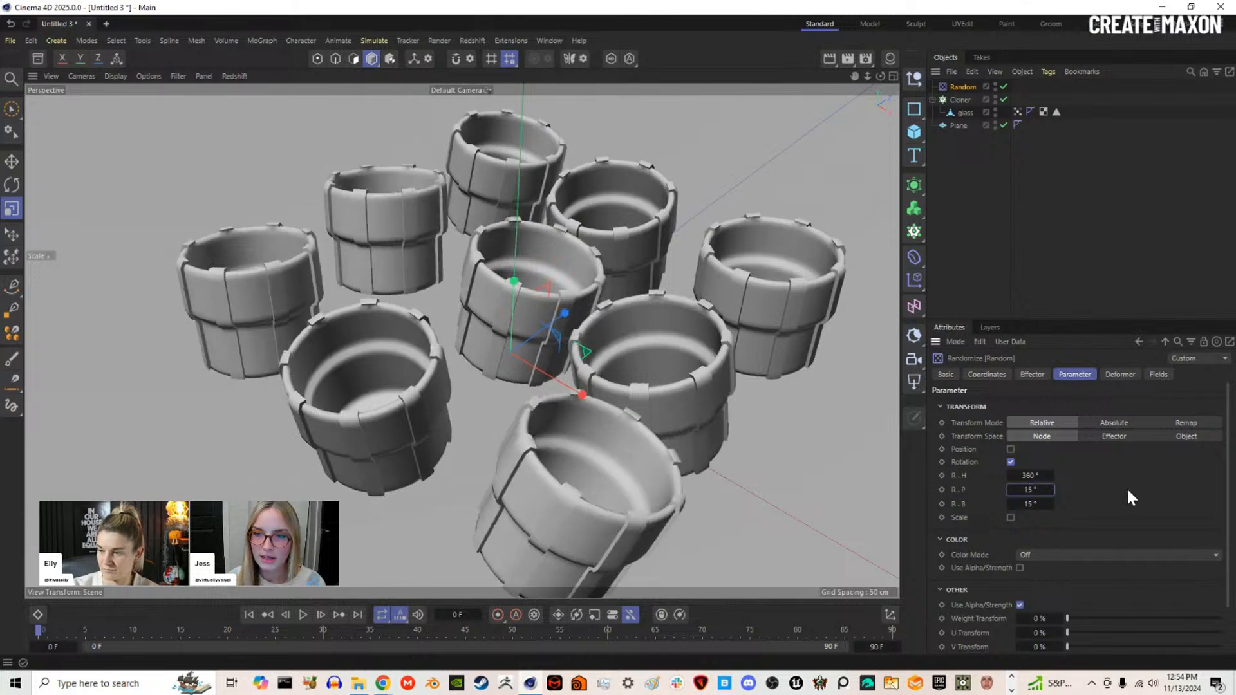
Step: Change the Random effector's mode to Noise and set the noise scale to 1%
left_click(1031, 376)
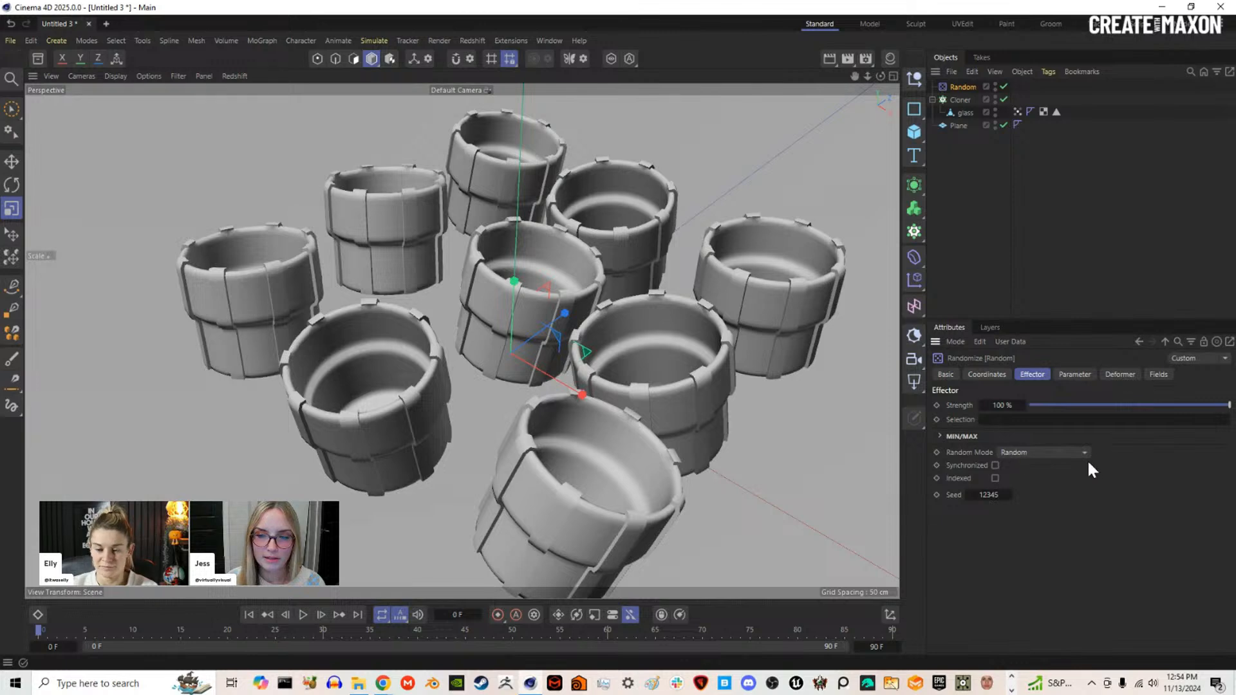
left_click(1070, 453)
left_click(1051, 498)
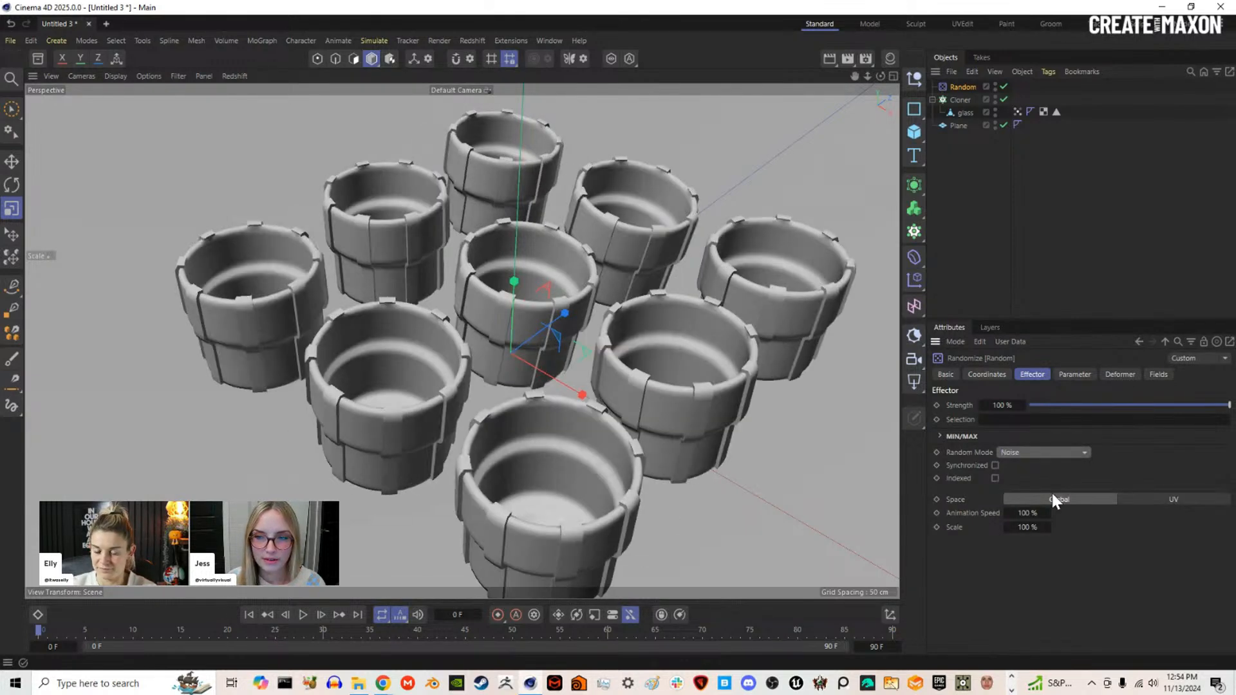
left_click_drag(1039, 528, 1040, 529)
left_click(1047, 528)
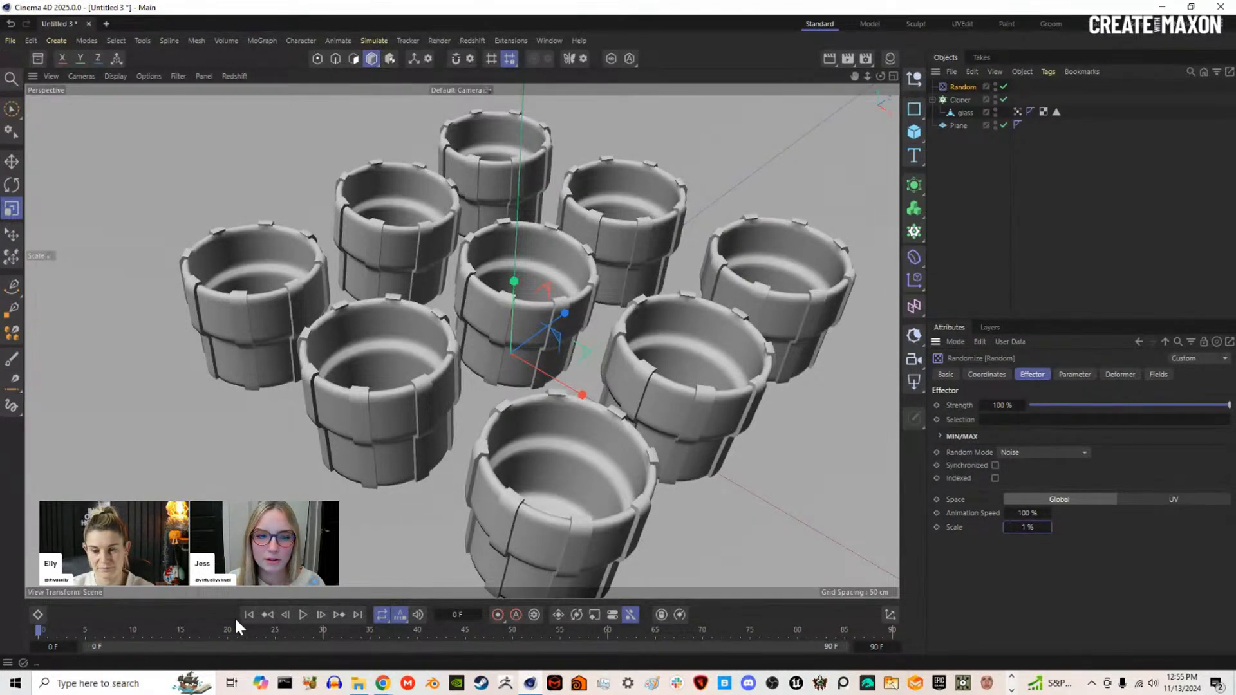
Step: Play the animation to check the glasses' noise movement, and return to the first frame
left_click(302, 616)
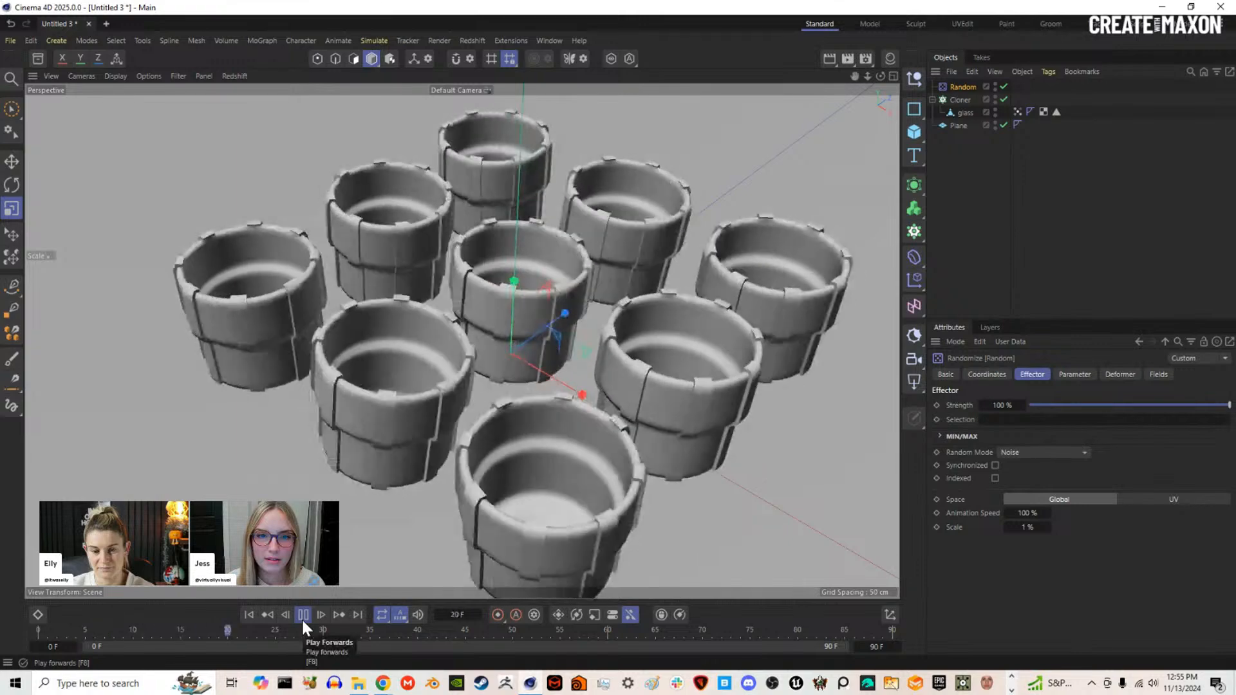
left_click(303, 615)
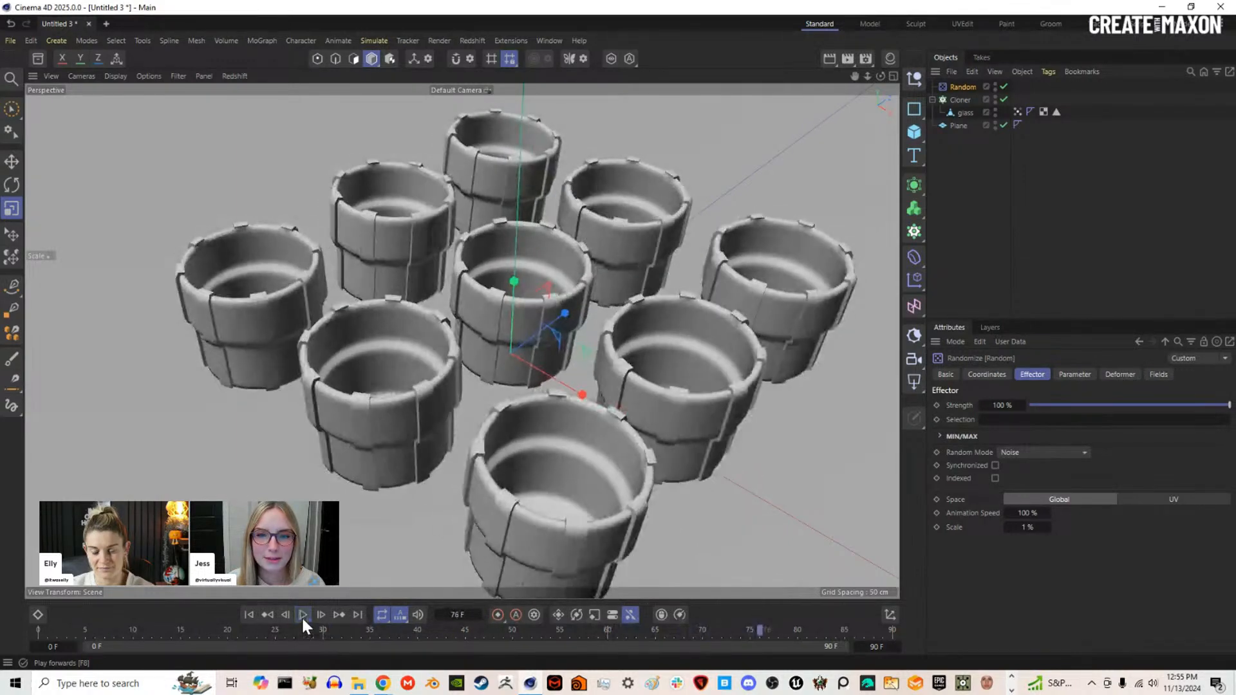
left_click(250, 615)
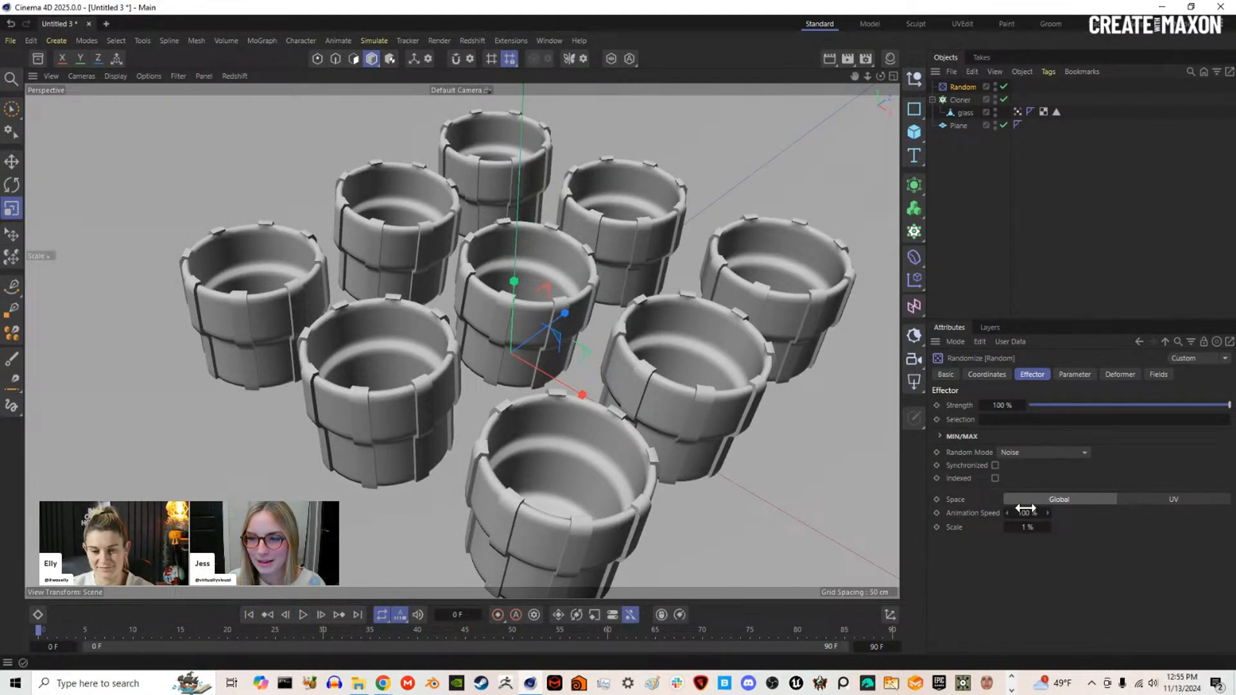
Step: Set the Random effector's animation speed to 20% and preview the motion, ending back at the first frame
left_click(1026, 513)
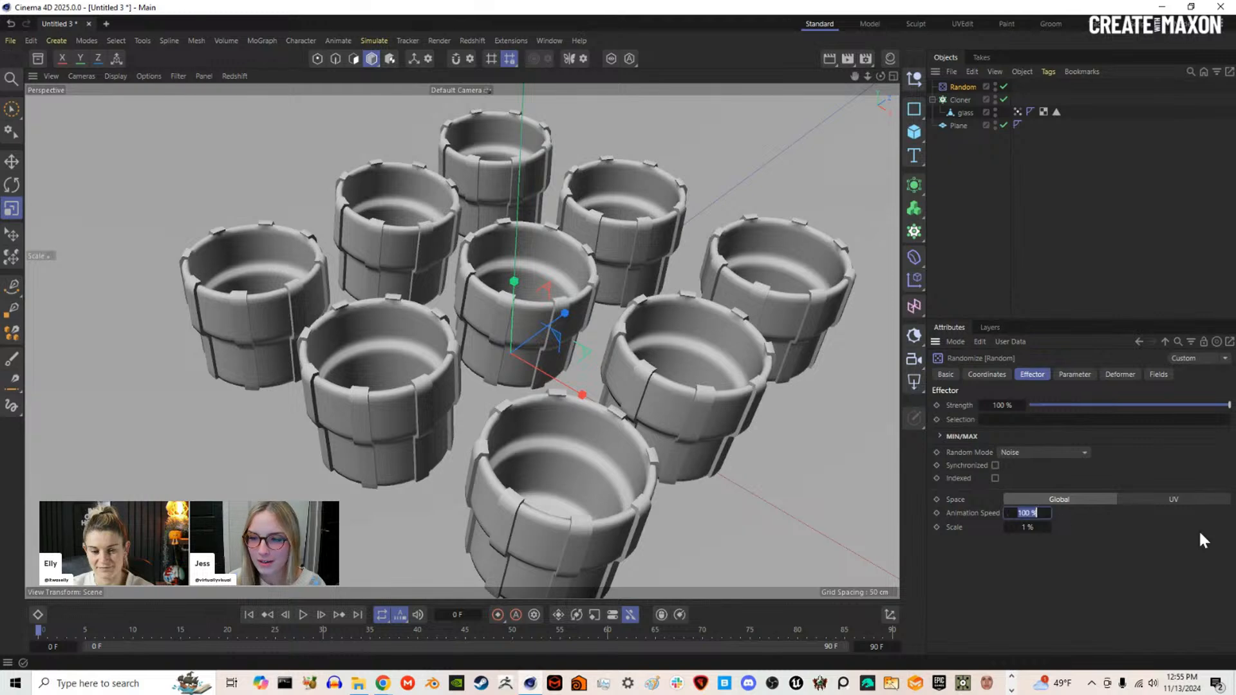
type("20")
key("Return")
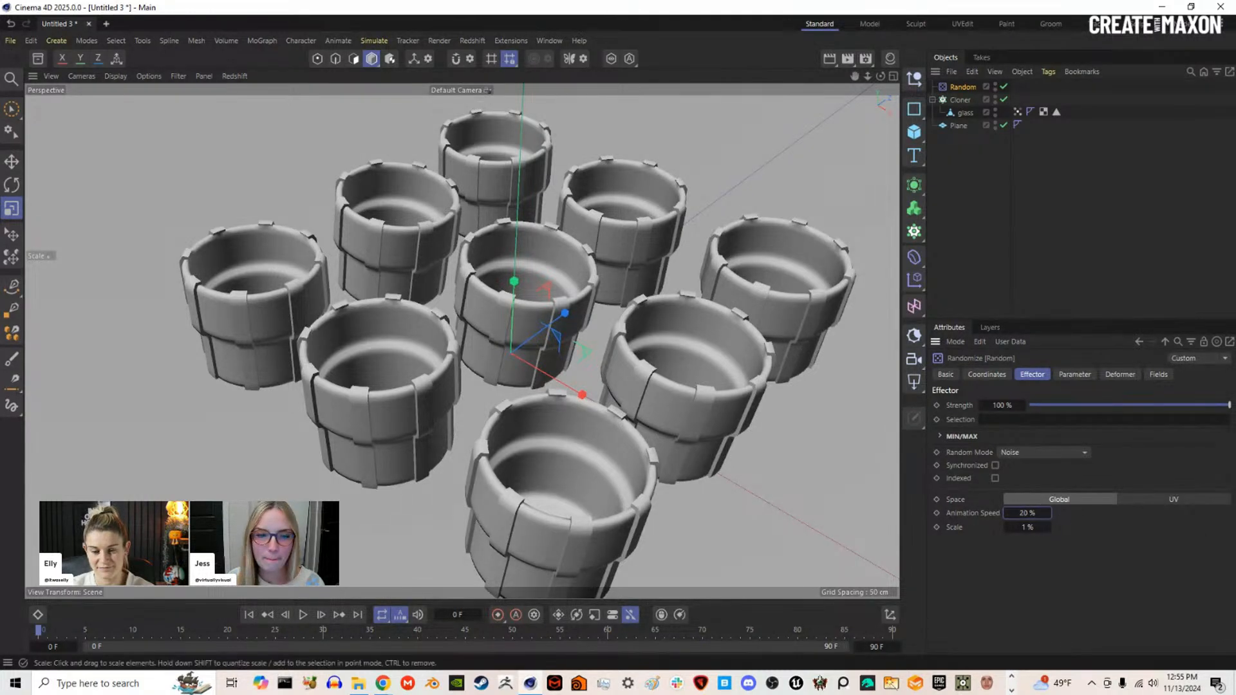
left_click(303, 615)
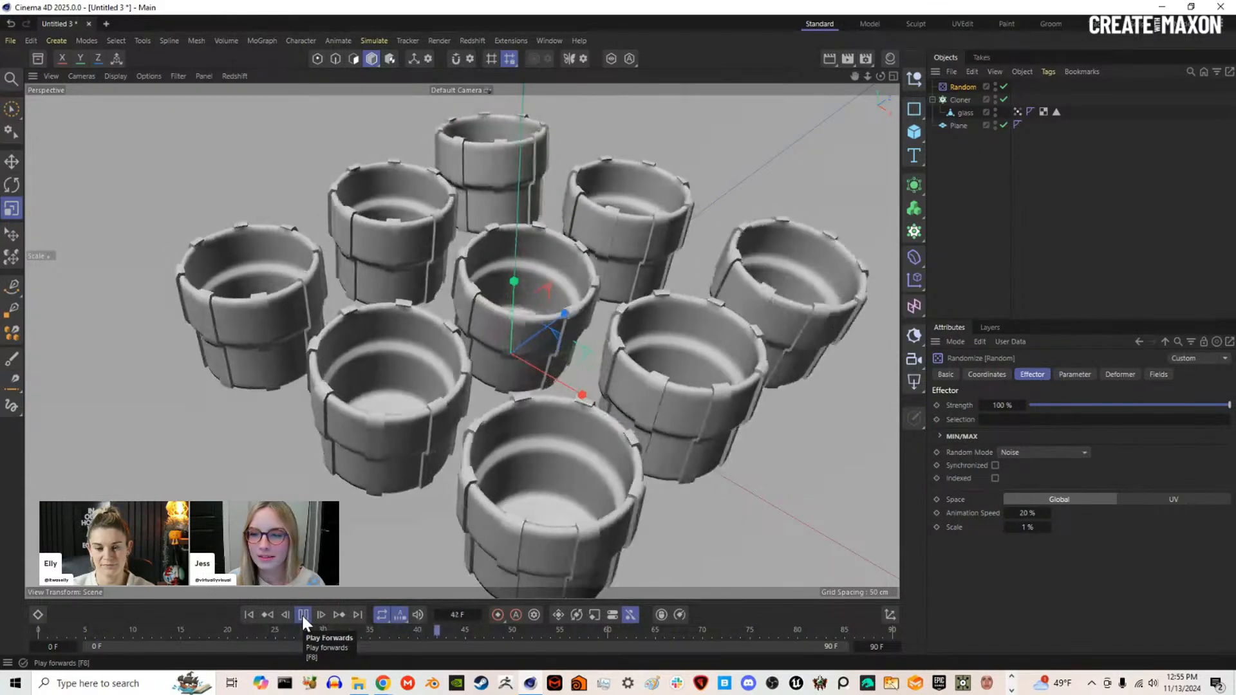
left_click(303, 615)
left_click(250, 614)
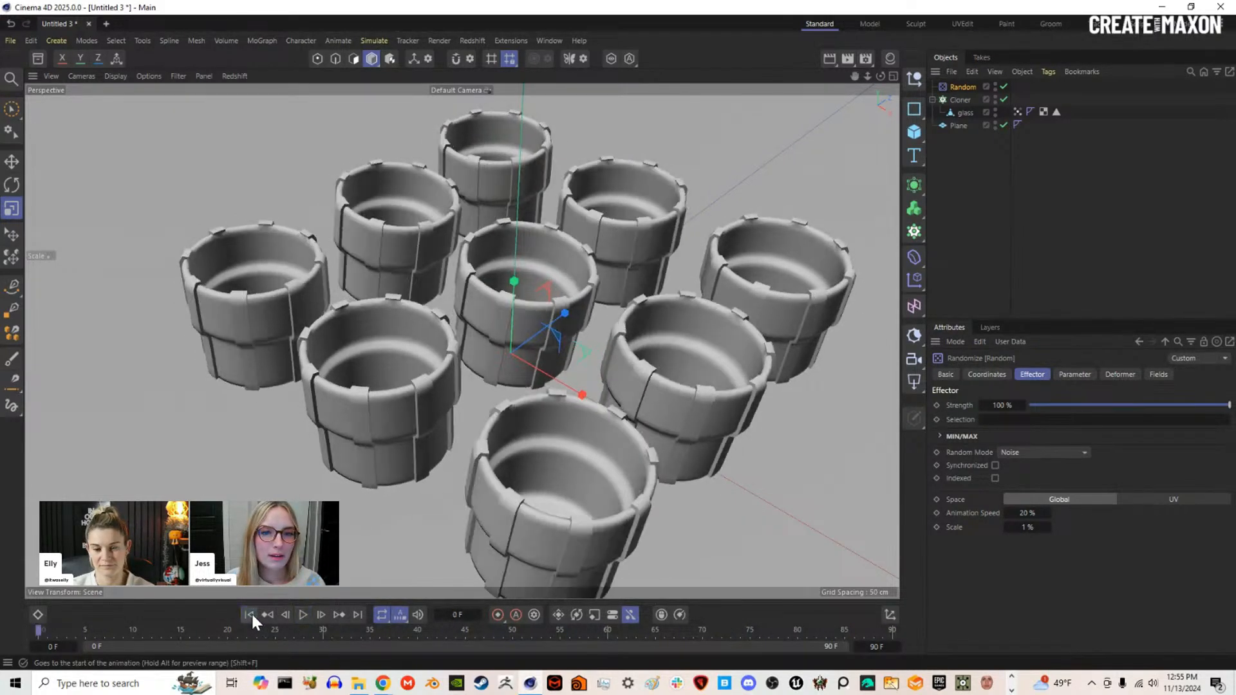
Step: Add a Redshift camera from an angled view over the glasses, look through it and set its focal length to 85 mm
middle_click_drag(531, 515, 527, 484, "alt")
left_click_drag(525, 480, 446, 459, "alt")
left_click(962, 99)
key("e")
left_click(952, 89)
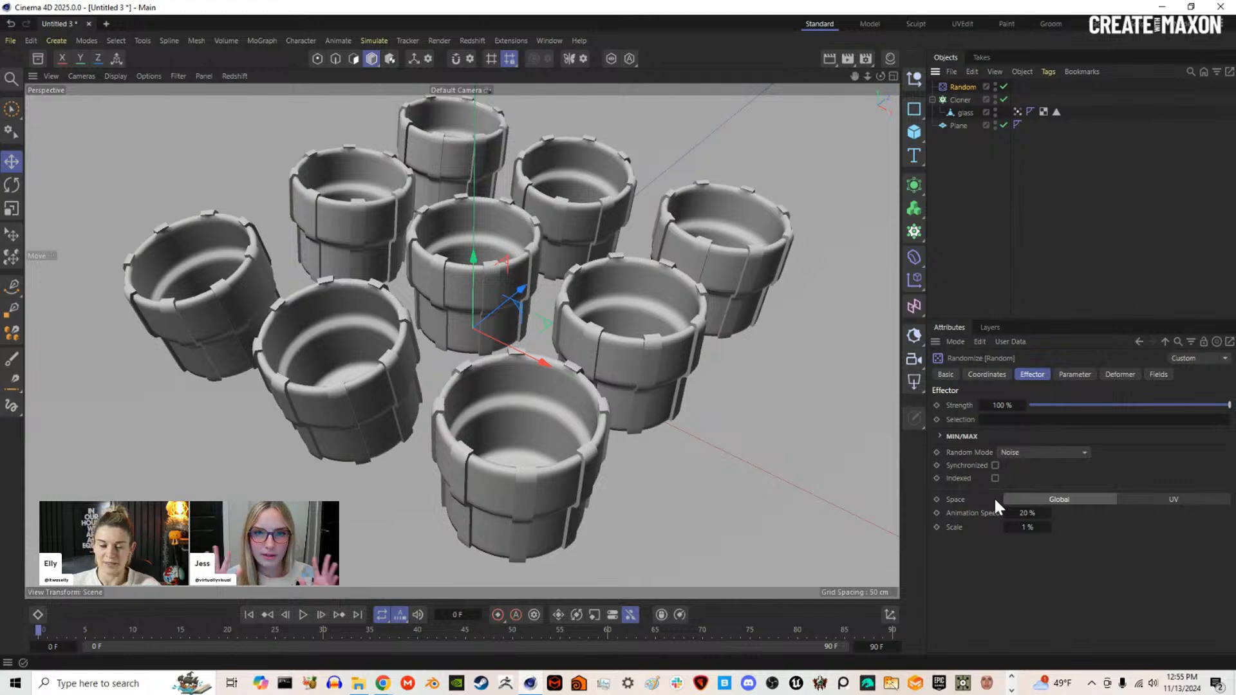
mouse_move(515, 378)
left_mouse_down("alt")
mouse_move(491, 336)
mouse_move(543, 254)
mouse_move(566, 287)
mouse_move(503, 342)
mouse_move(506, 400)
left_mouse_up("alt")
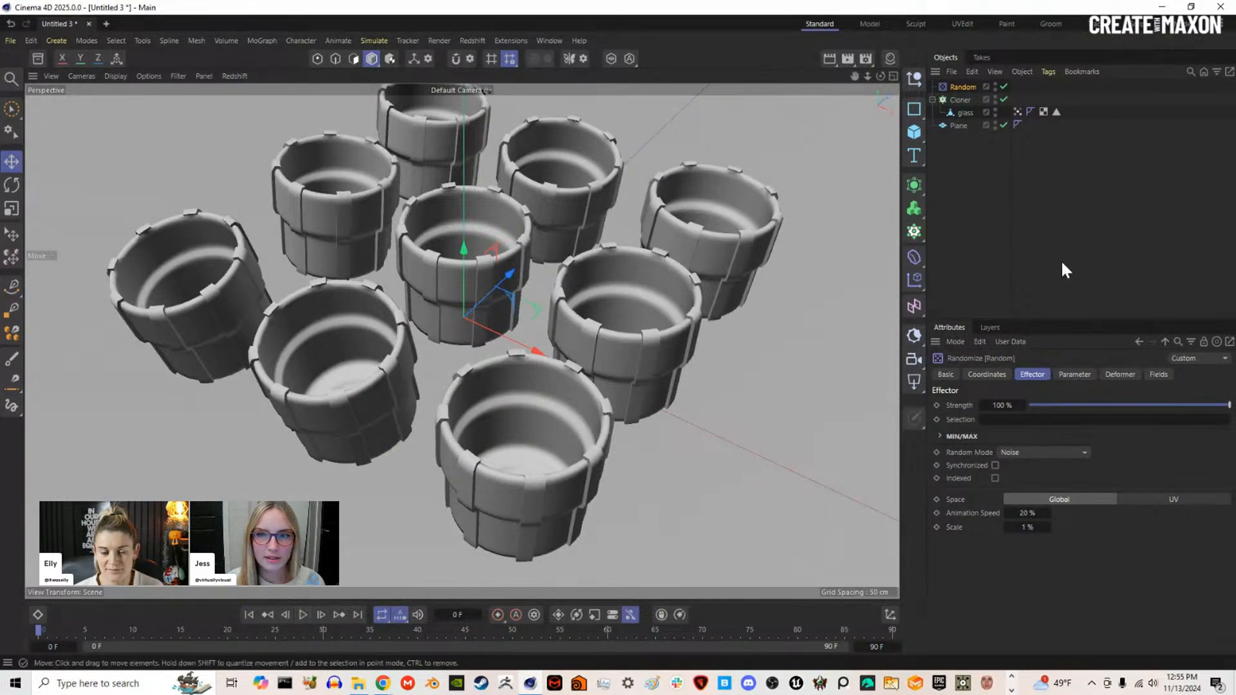
left_click(917, 360)
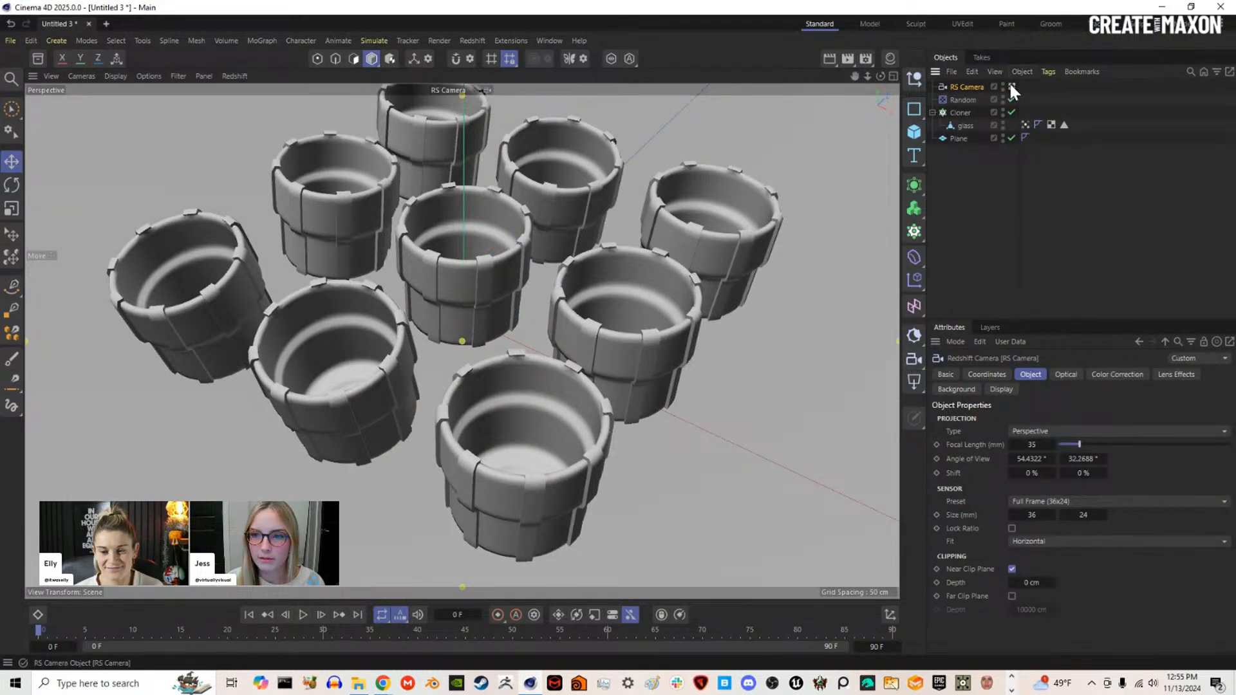
double_click(1029, 447)
type("85")
key("Return")
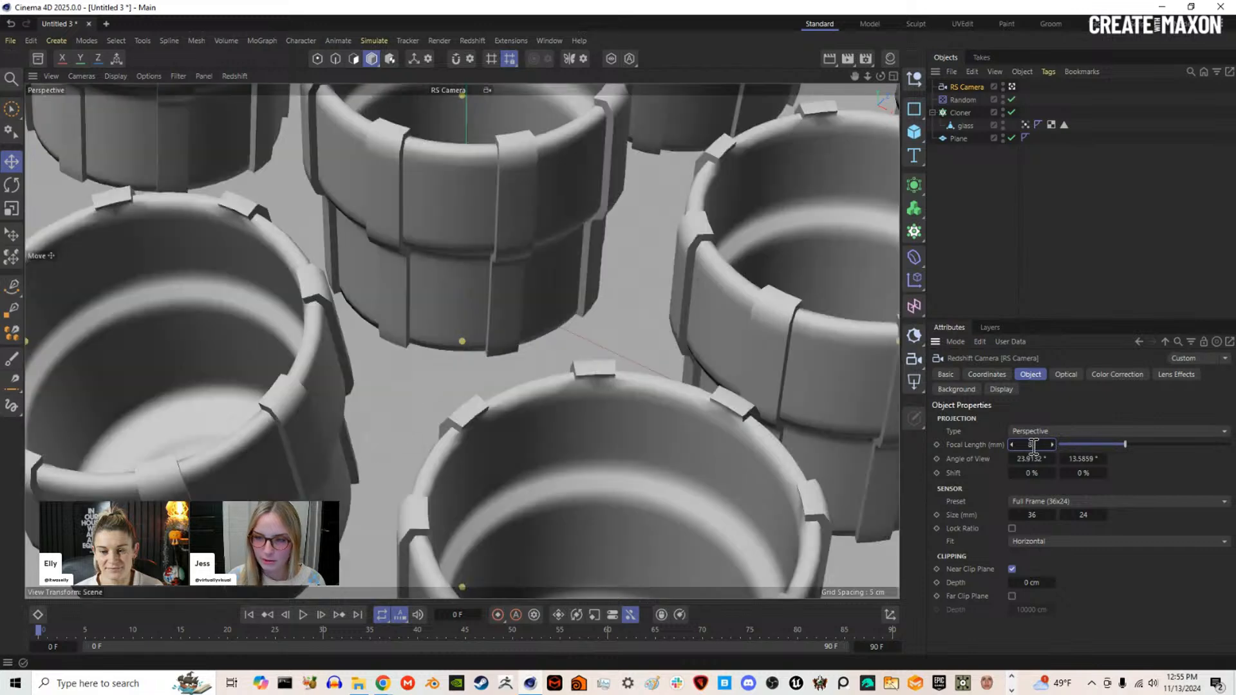
Step: Scrub the animation to frame 86 and reframe the camera closer on the front glasses of the grid
scroll(528, 462, "down", 10)
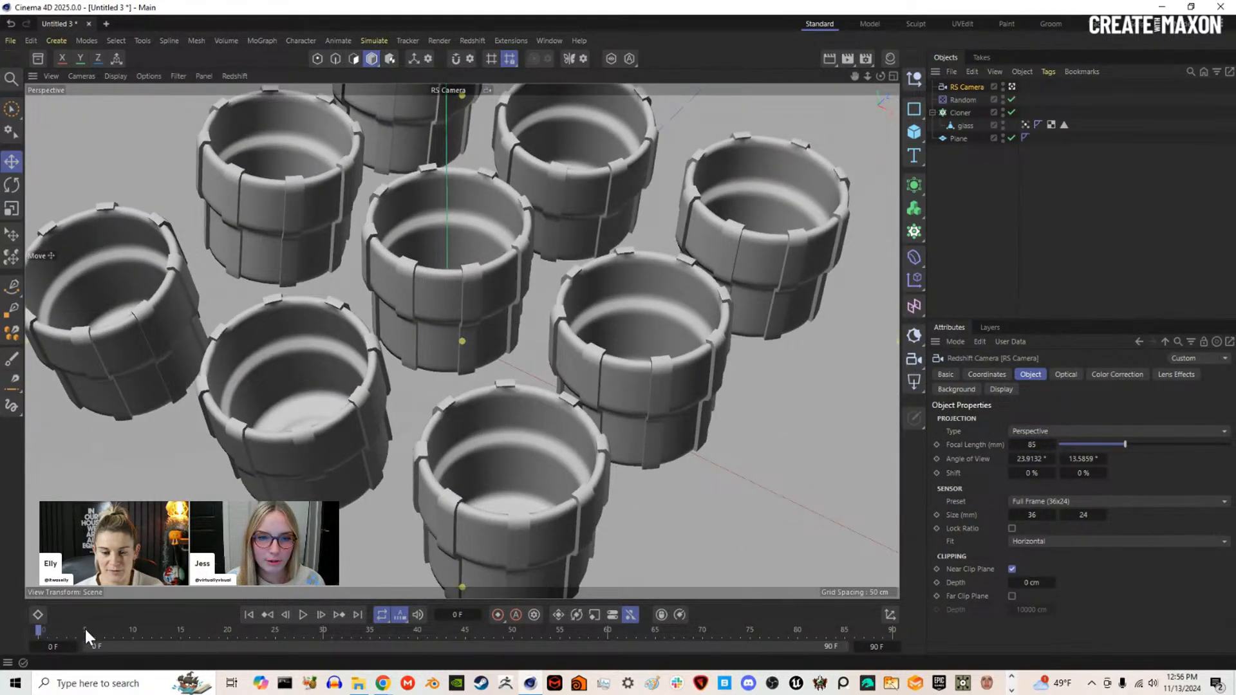
left_click_drag(27, 637, 857, 638)
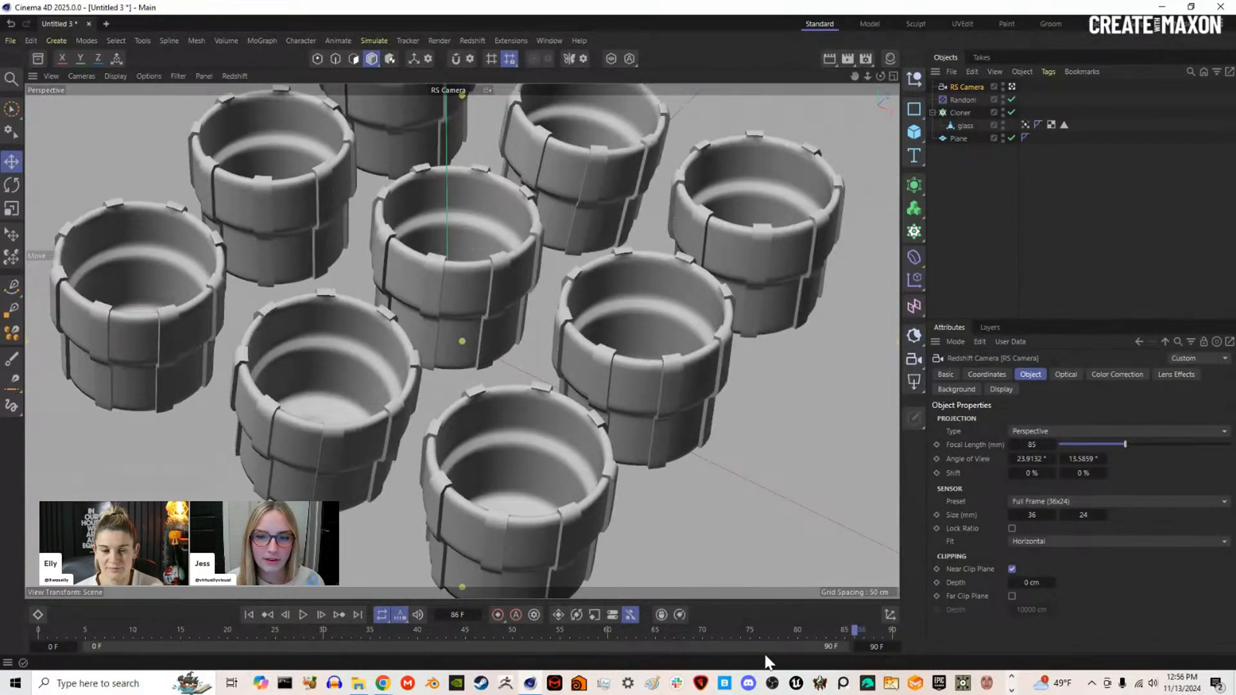
scroll(666, 418, "up", 5)
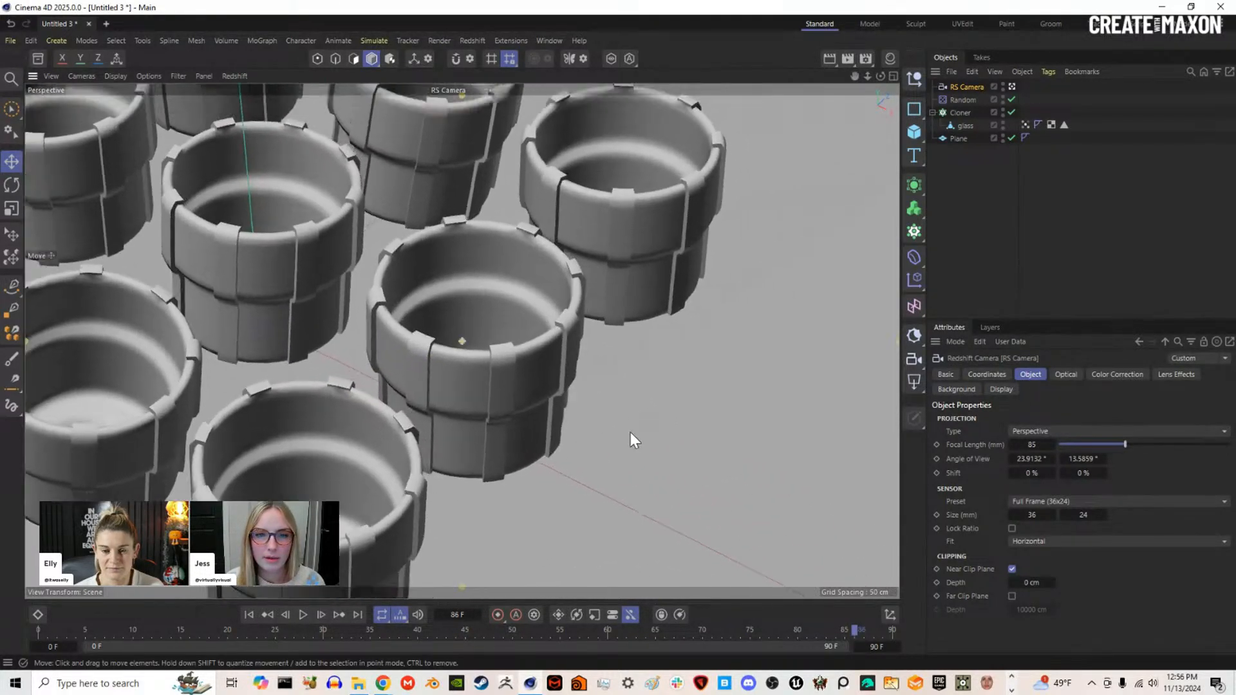
middle_click_drag(630, 432, 617, 434, "alt")
scroll(616, 436, "down", 1)
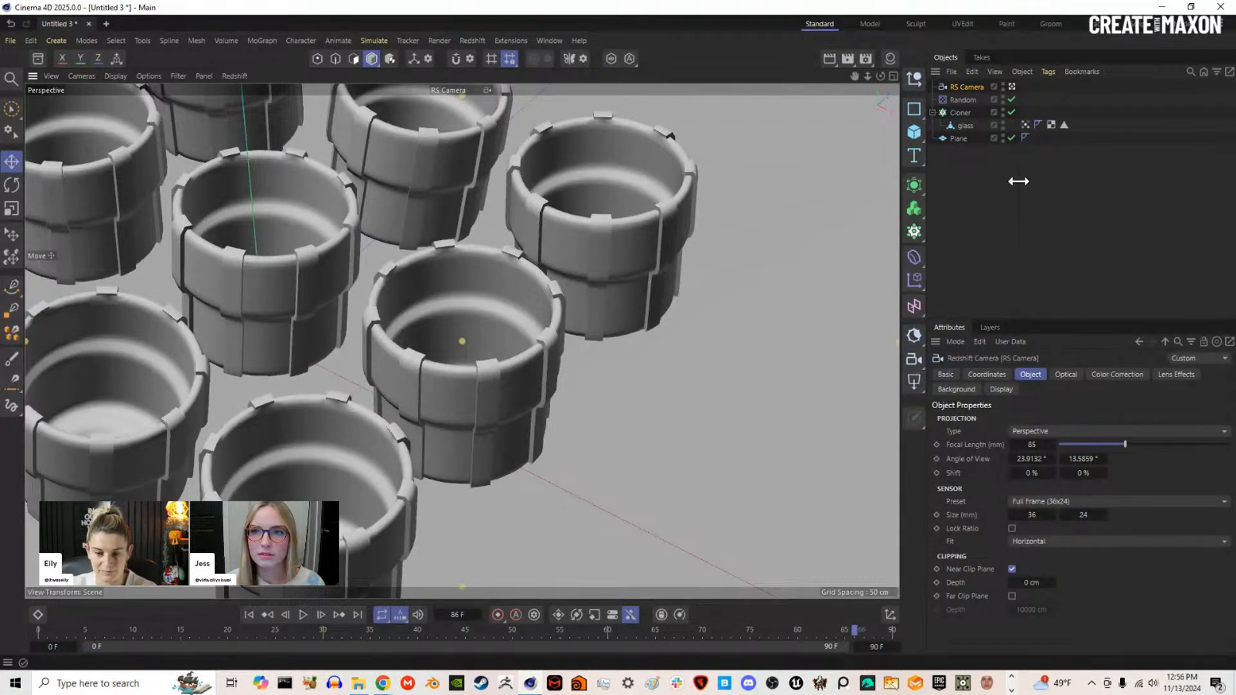
Step: Add a Redshift dome light to the scene using the Concrete Blocks HDRI from the Asset Browser
left_click(38, 58)
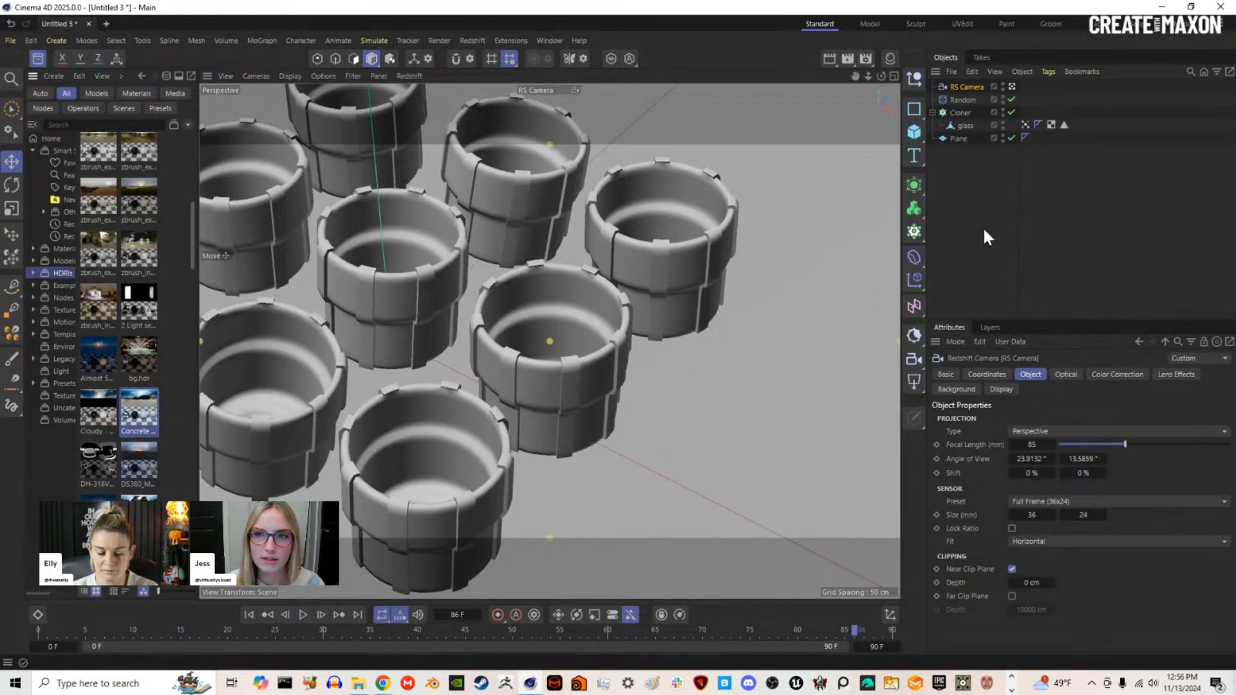
left_click_drag(984, 230, 971, 229)
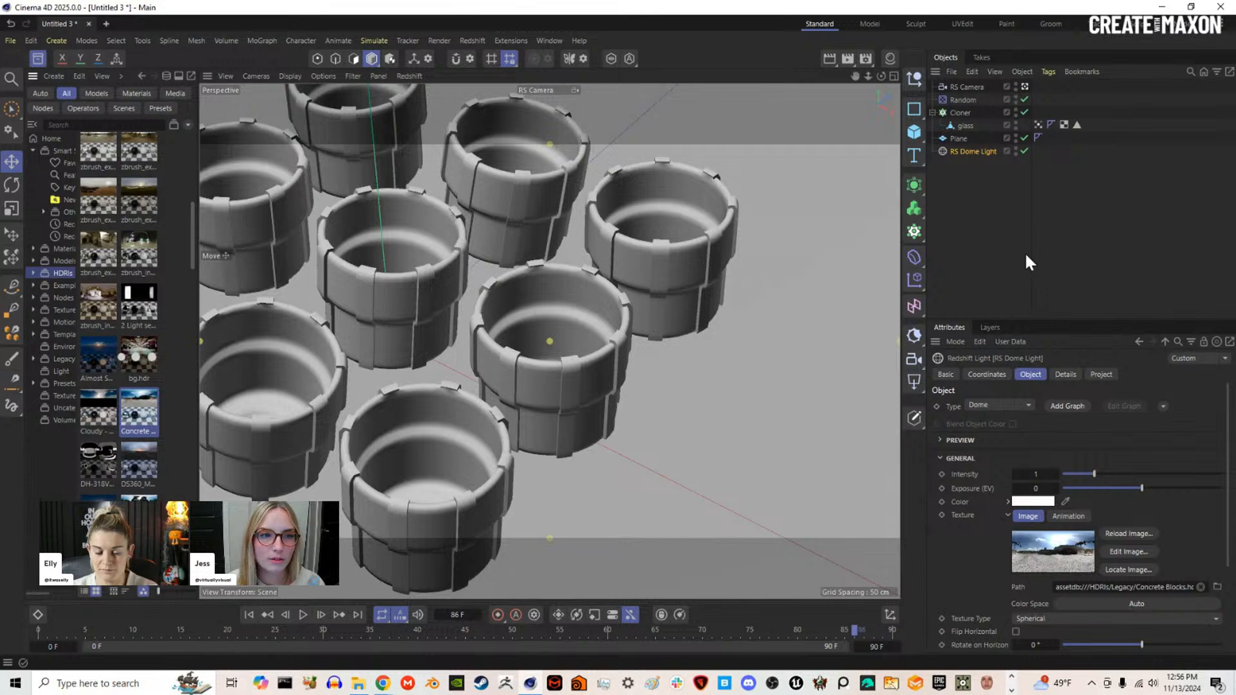
scroll(141, 314, "down", 3)
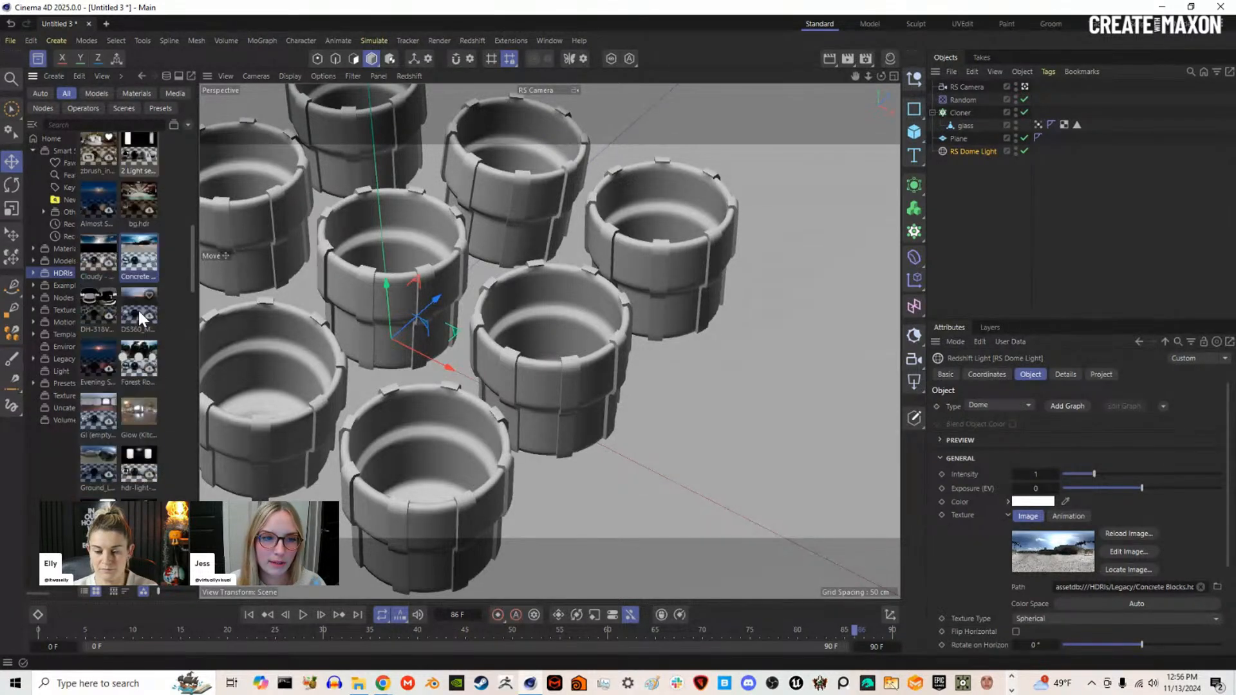
Step: Look through the other HDRIs in the Asset Browser and close the browser
scroll(138, 311, "up", 2)
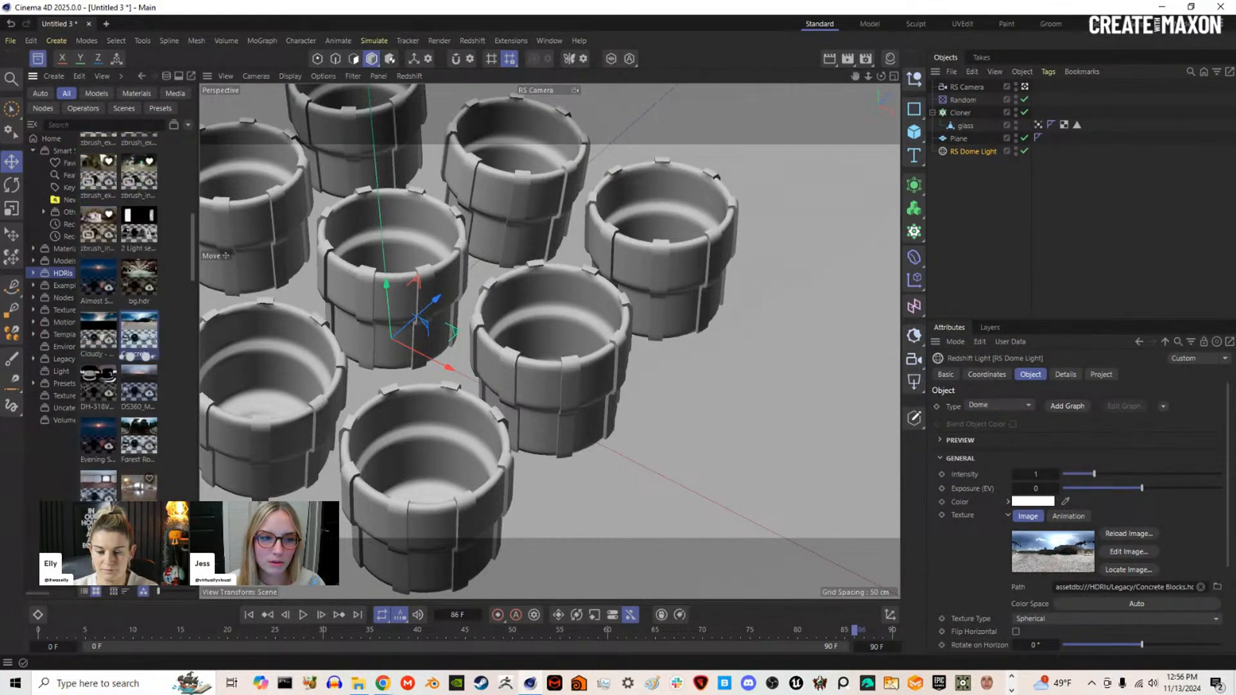
scroll(108, 358, "up", 1)
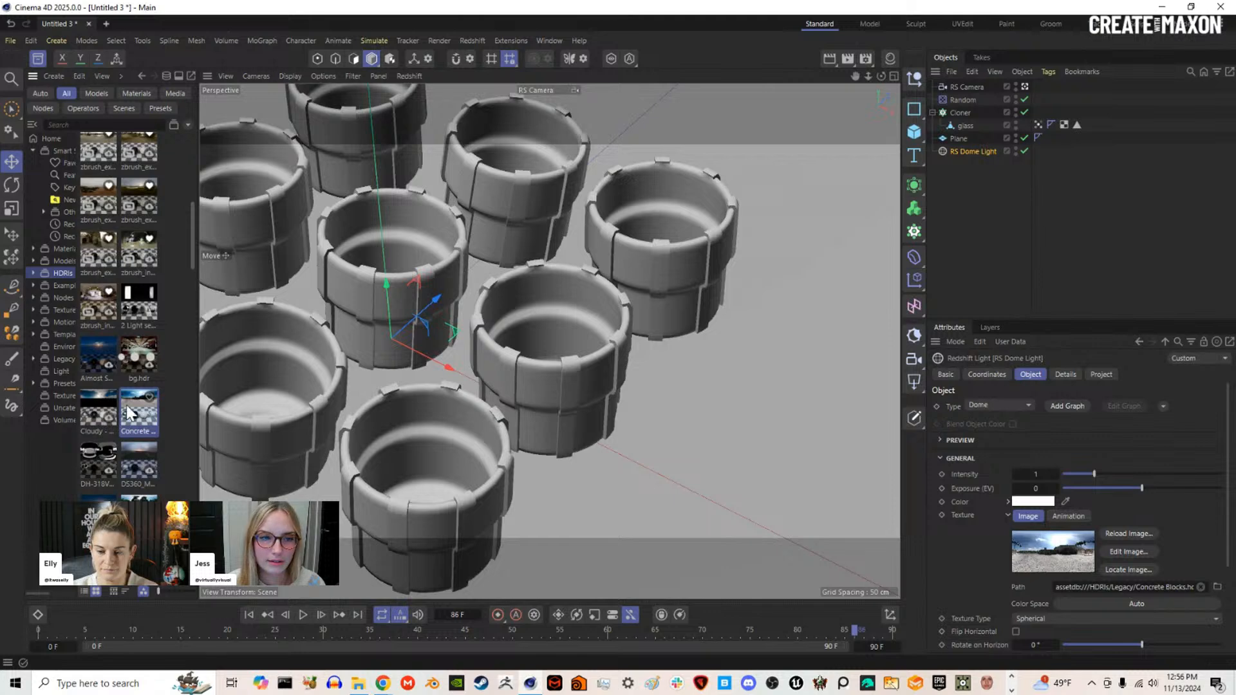
scroll(132, 404, "up", 3)
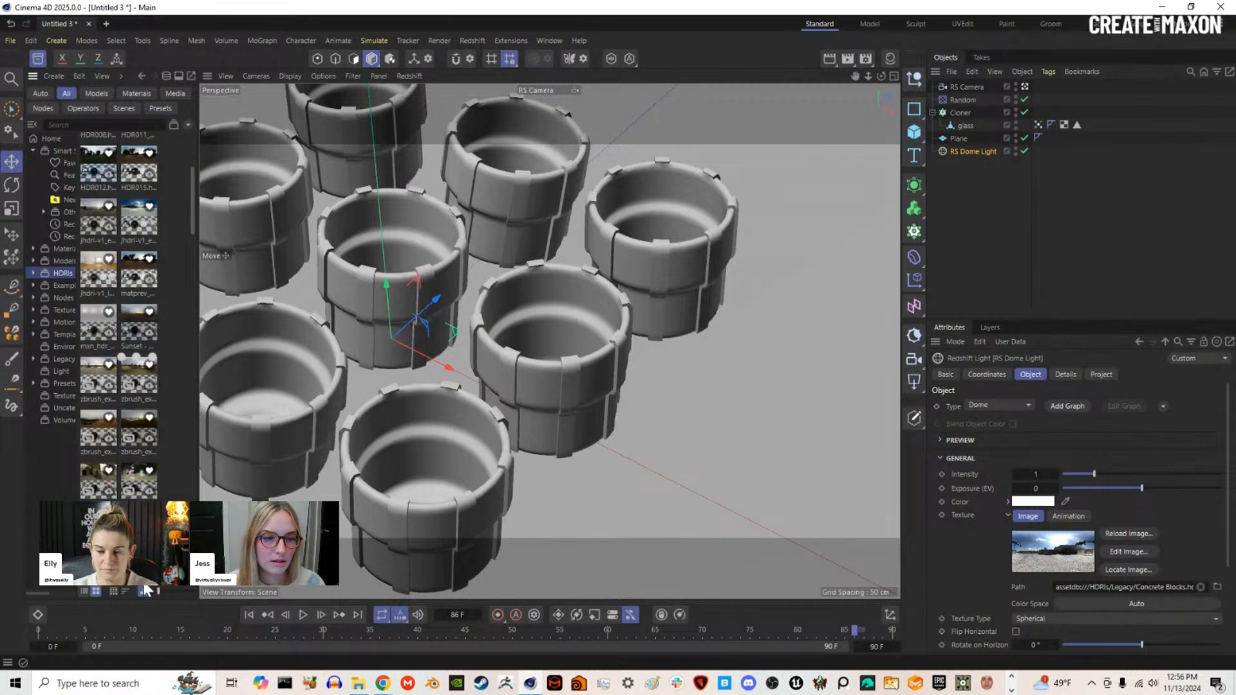
scroll(136, 528, "down", 4)
scroll(148, 356, "down", 3)
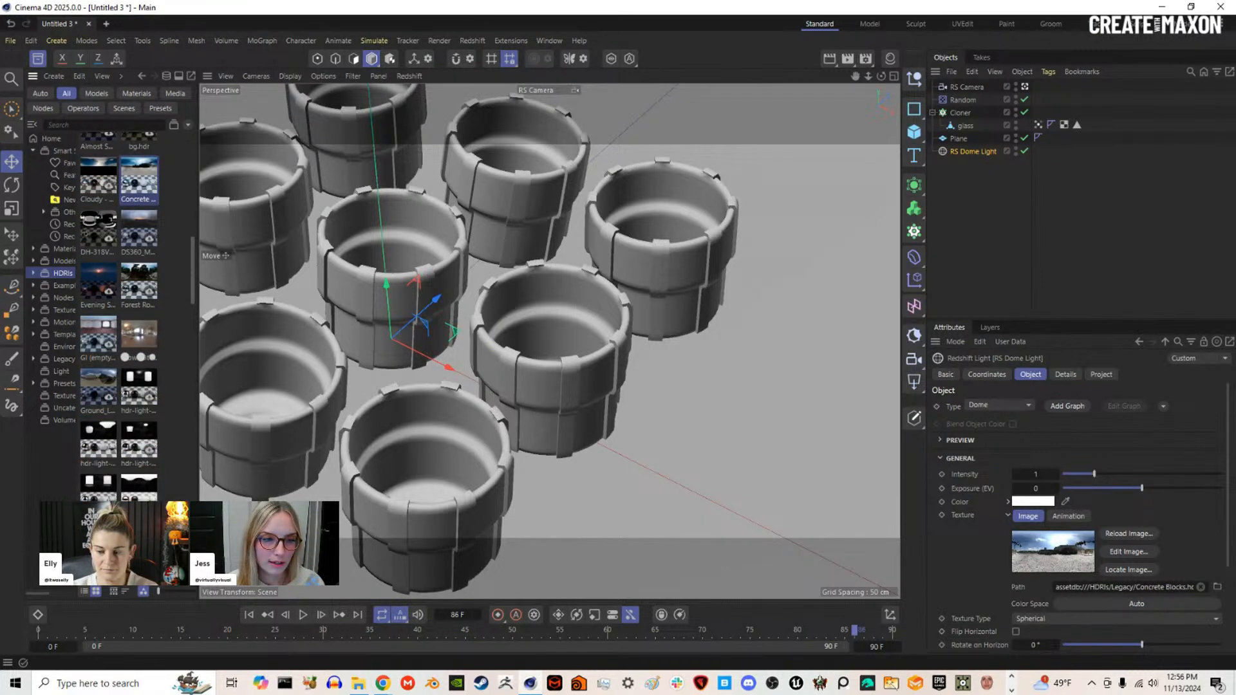
scroll(129, 322, "down", 5)
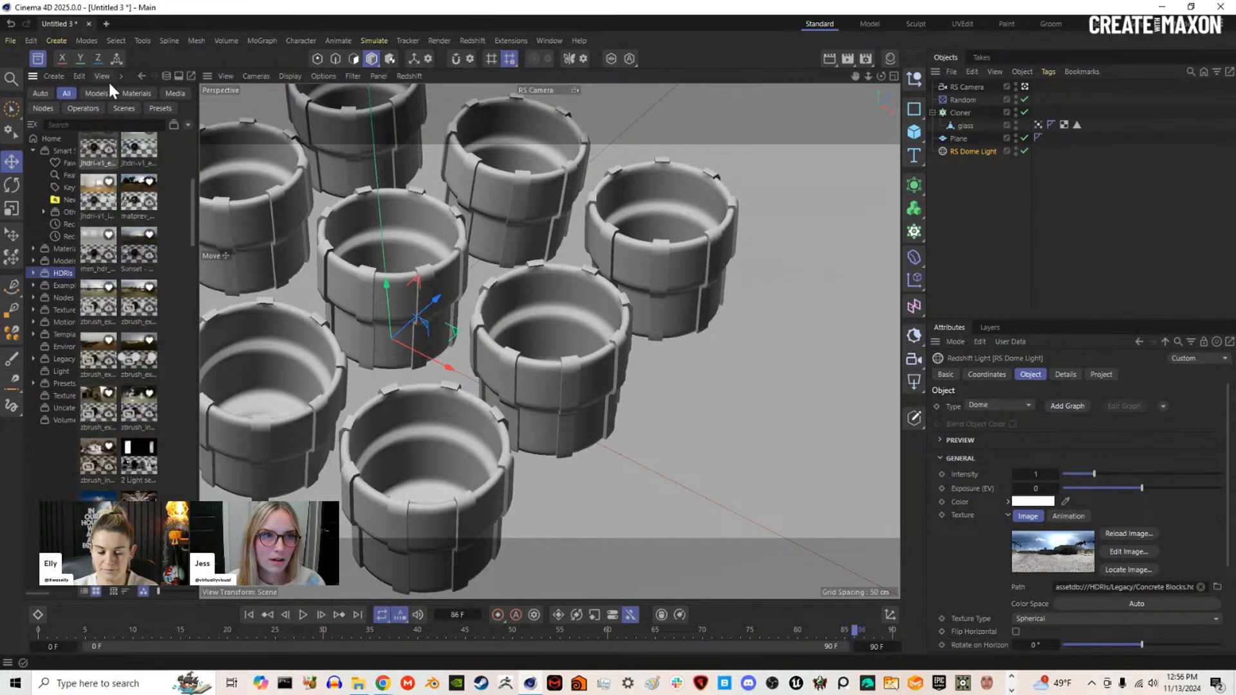
left_click(39, 58)
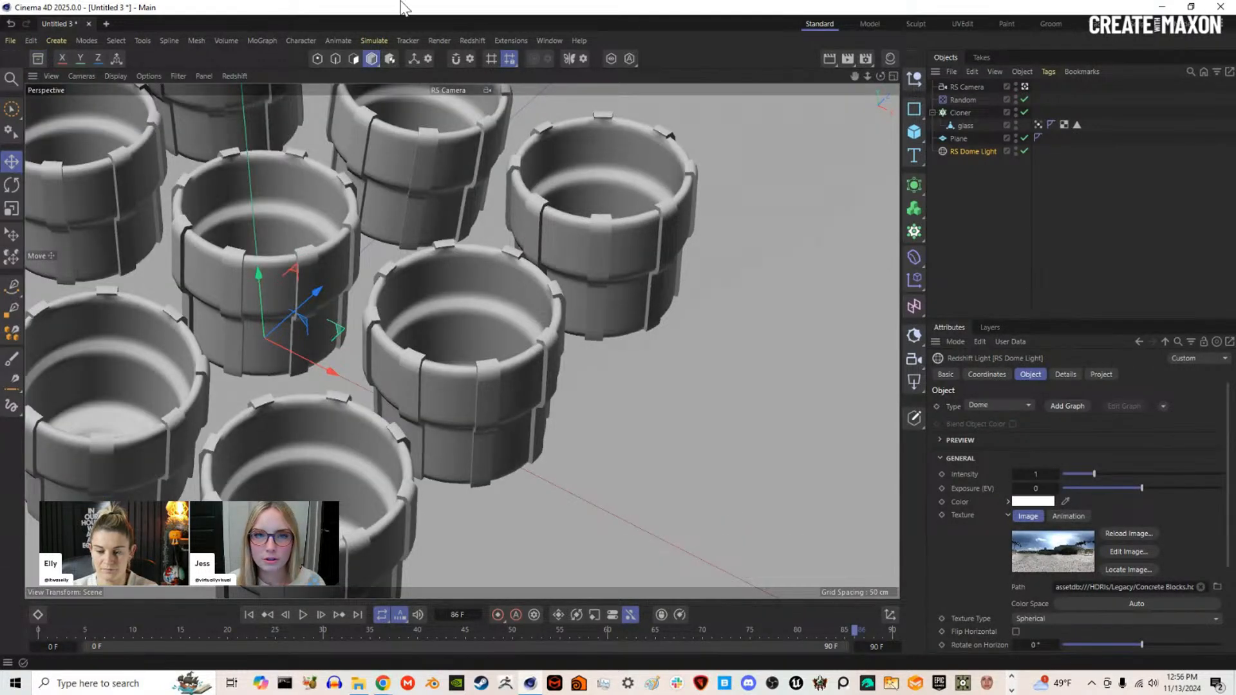
Step: Open the Redshift RenderView, dock it beside the viewport and start the interactive render
left_click(472, 40)
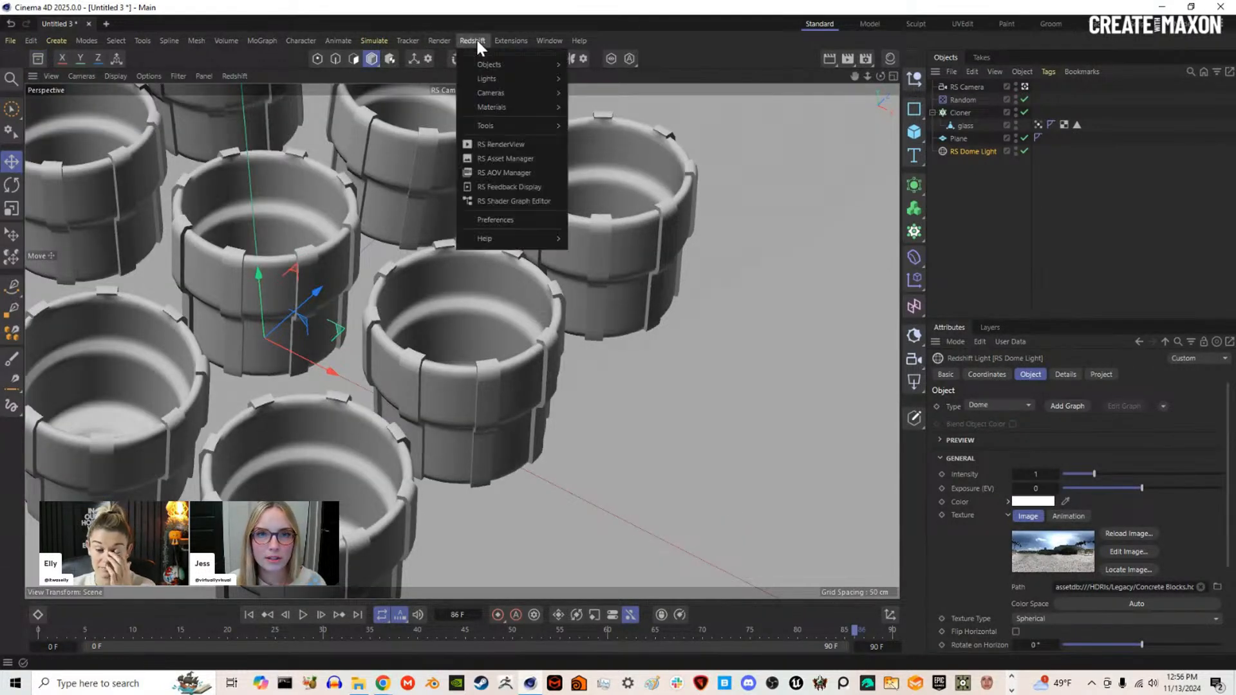
left_click(519, 142)
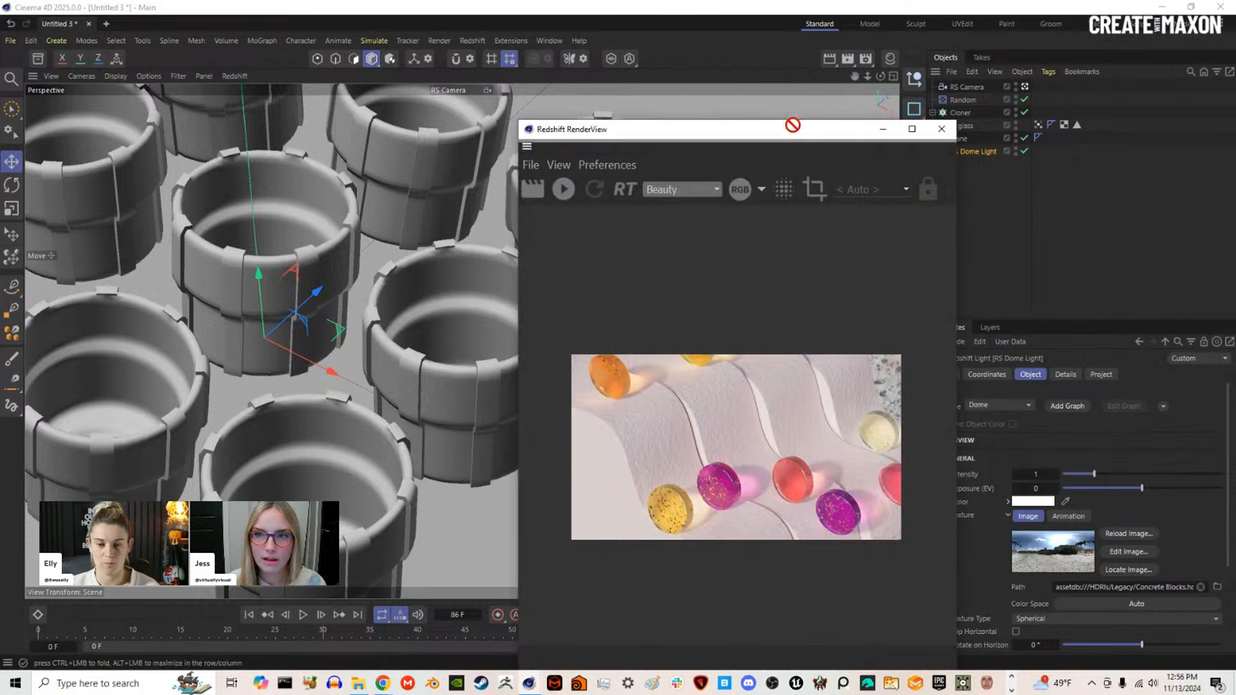
left_click_drag(887, 104, 887, 105)
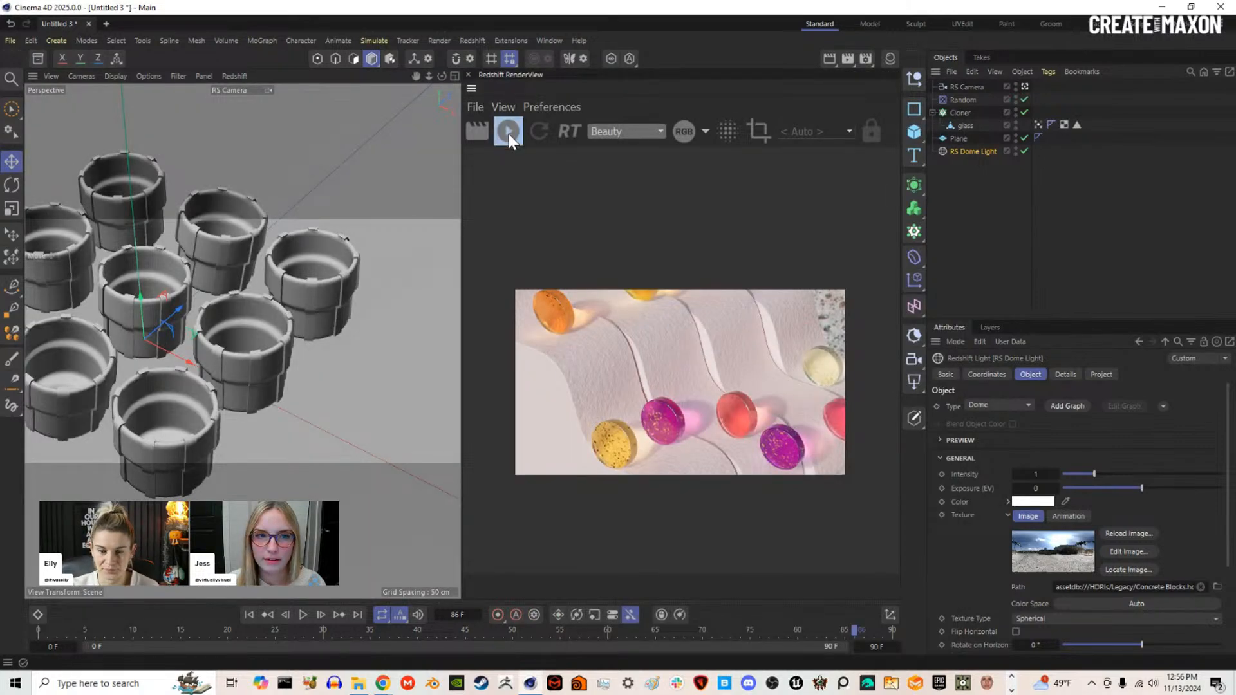
left_click(508, 132)
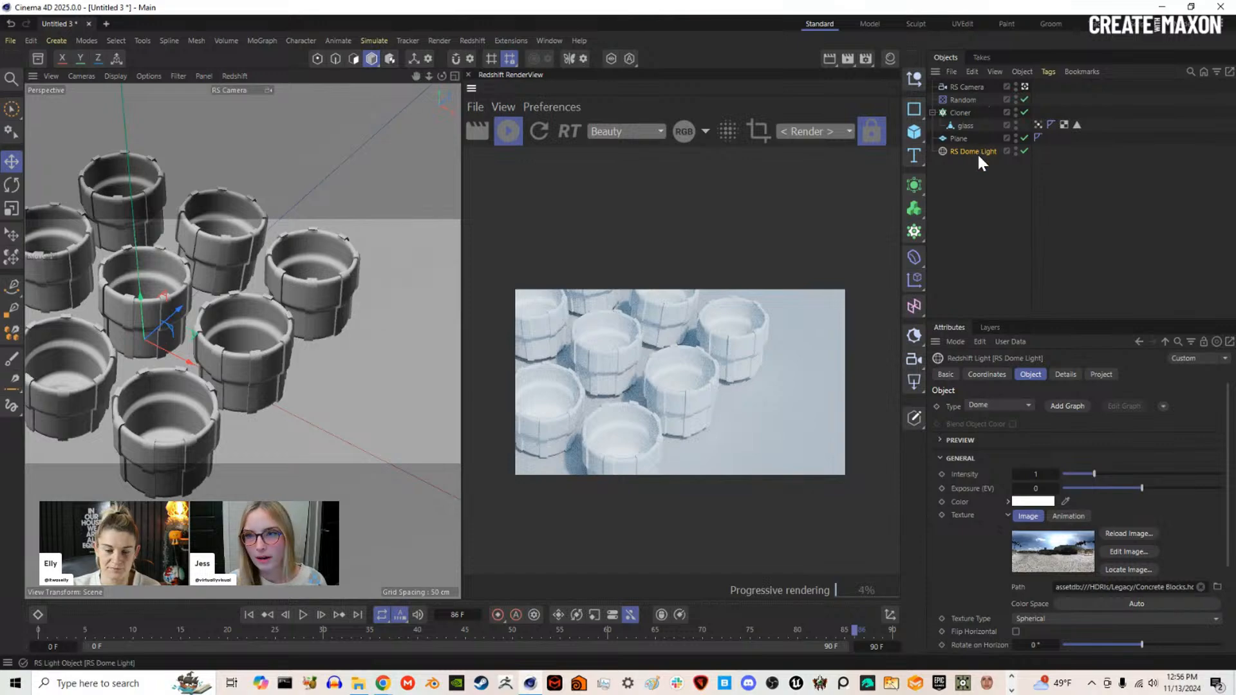
Step: Rotate the RS Dome Light to heading 216°, pitch 0° and bank 19° so the glasses cast long shadows
left_click(989, 374)
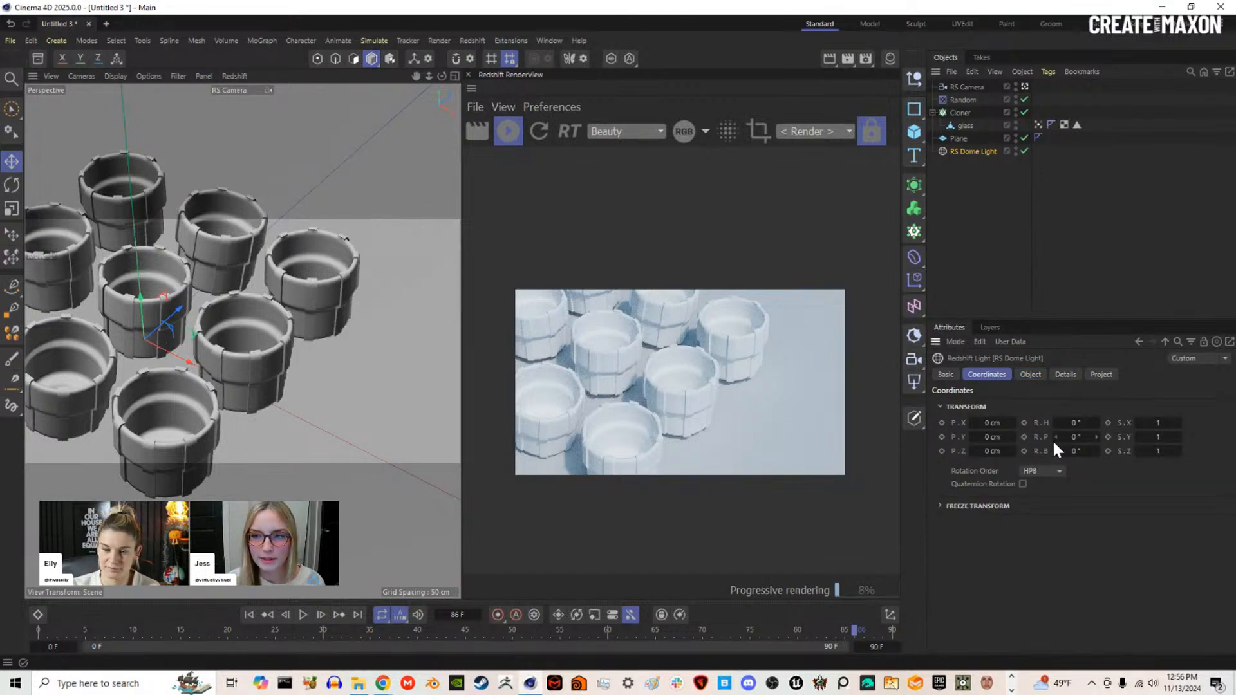
mouse_move(1068, 438)
left_mouse_down()
mouse_move(1083, 420)
mouse_move(1065, 452)
mouse_move(1075, 454)
left_mouse_up()
double_click(1070, 438)
type("0")
left_click(1145, 506)
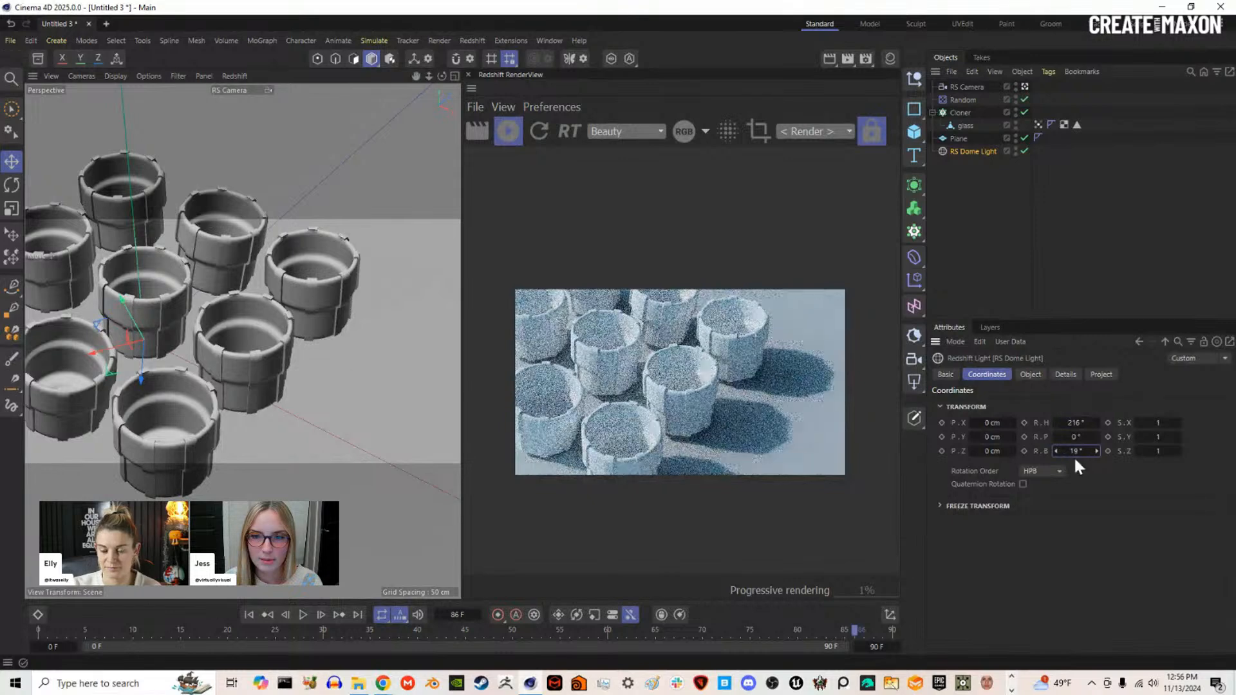
scroll(624, 407, "up", 1)
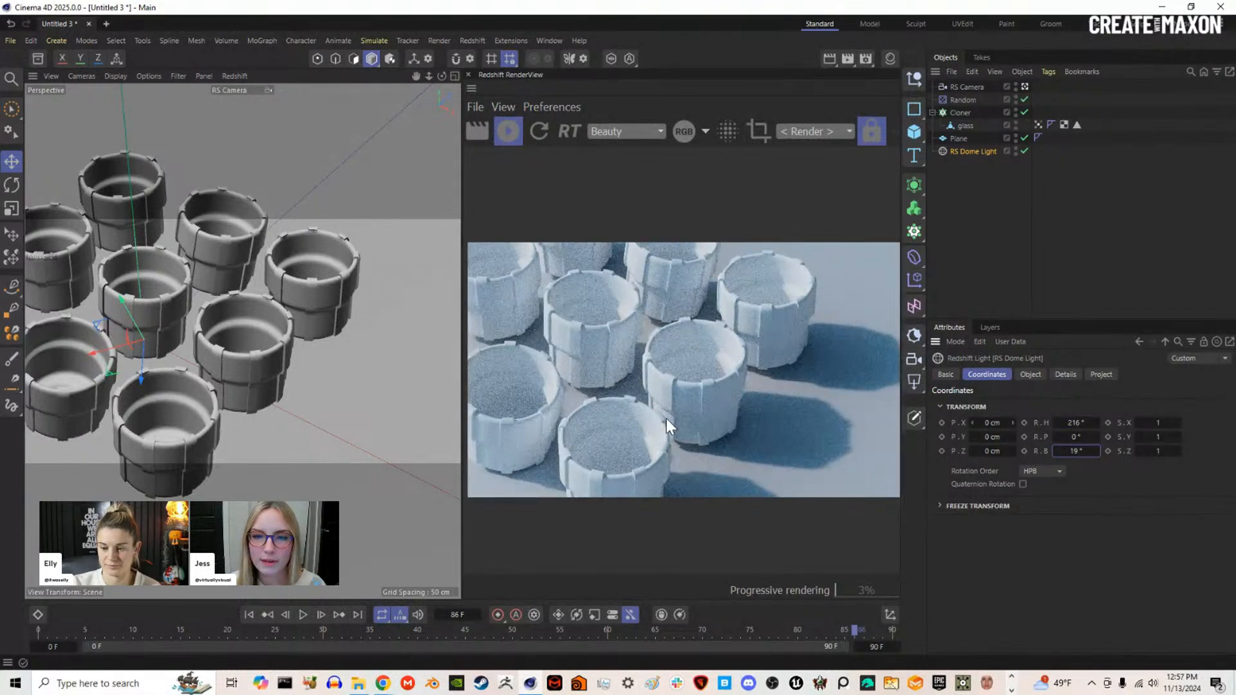
Step: Create a Redshift Standard material named "glasses" and apply it to the Cloner
left_click(889, 55)
left_click(840, 76)
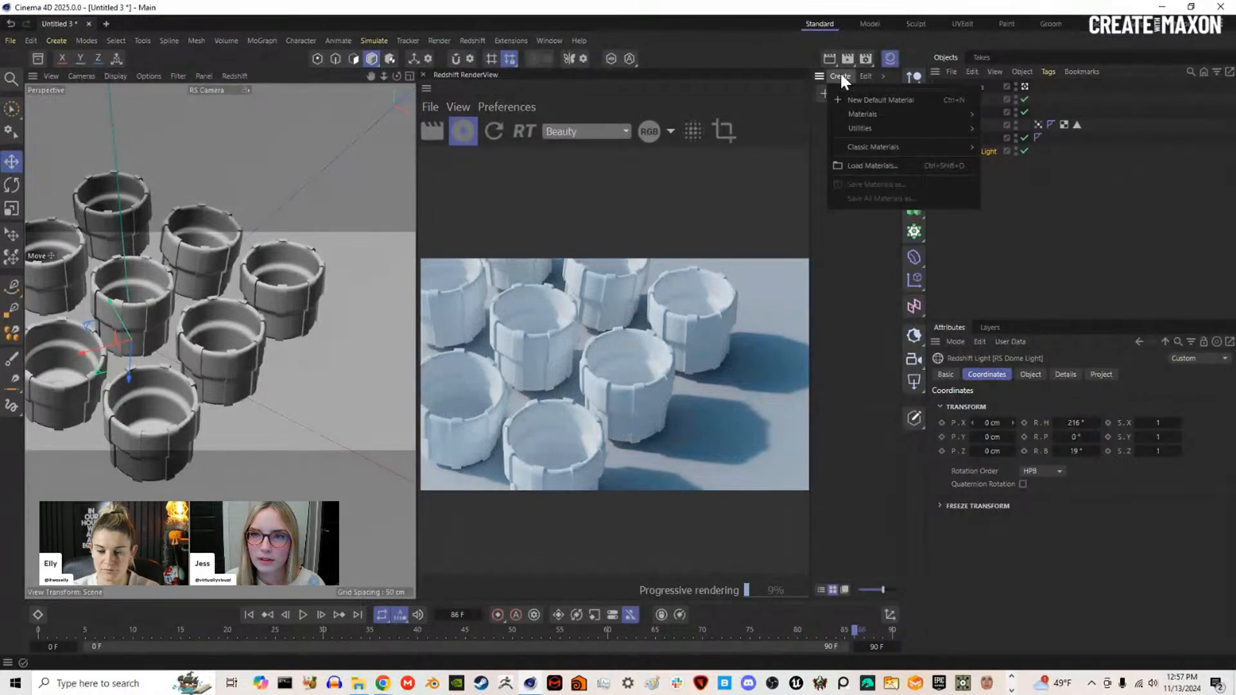
mouse_move(859, 118)
left_click(1005, 116)
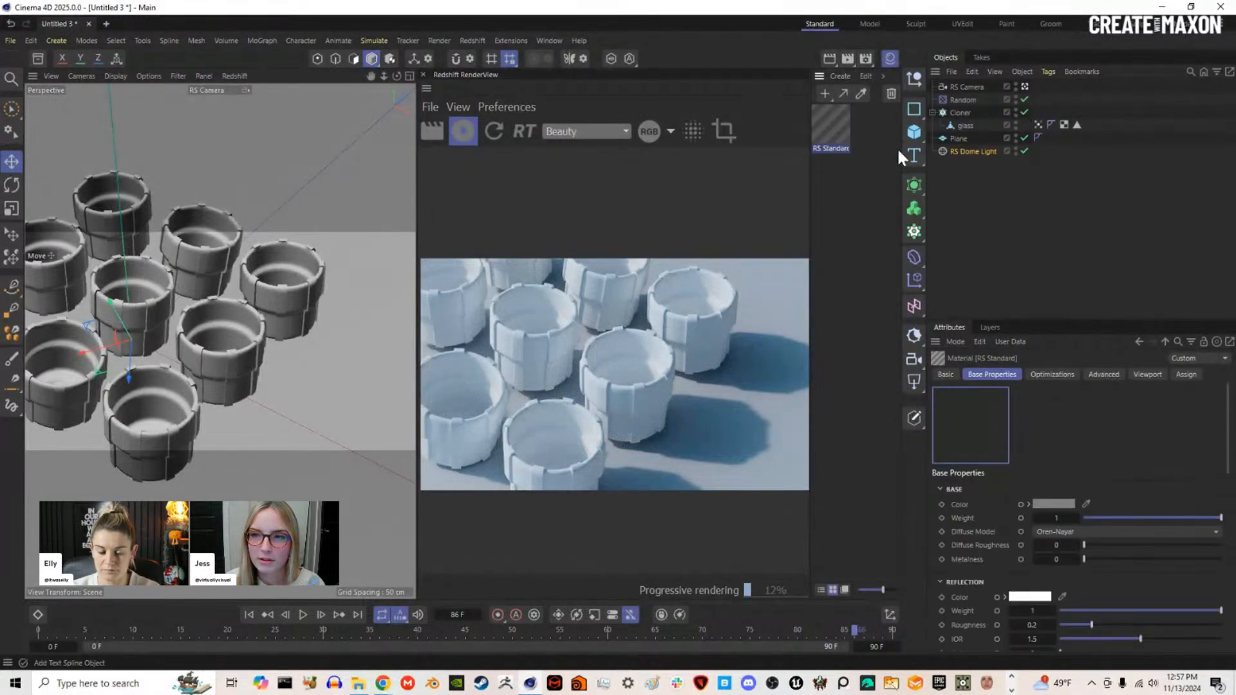
double_click(821, 147)
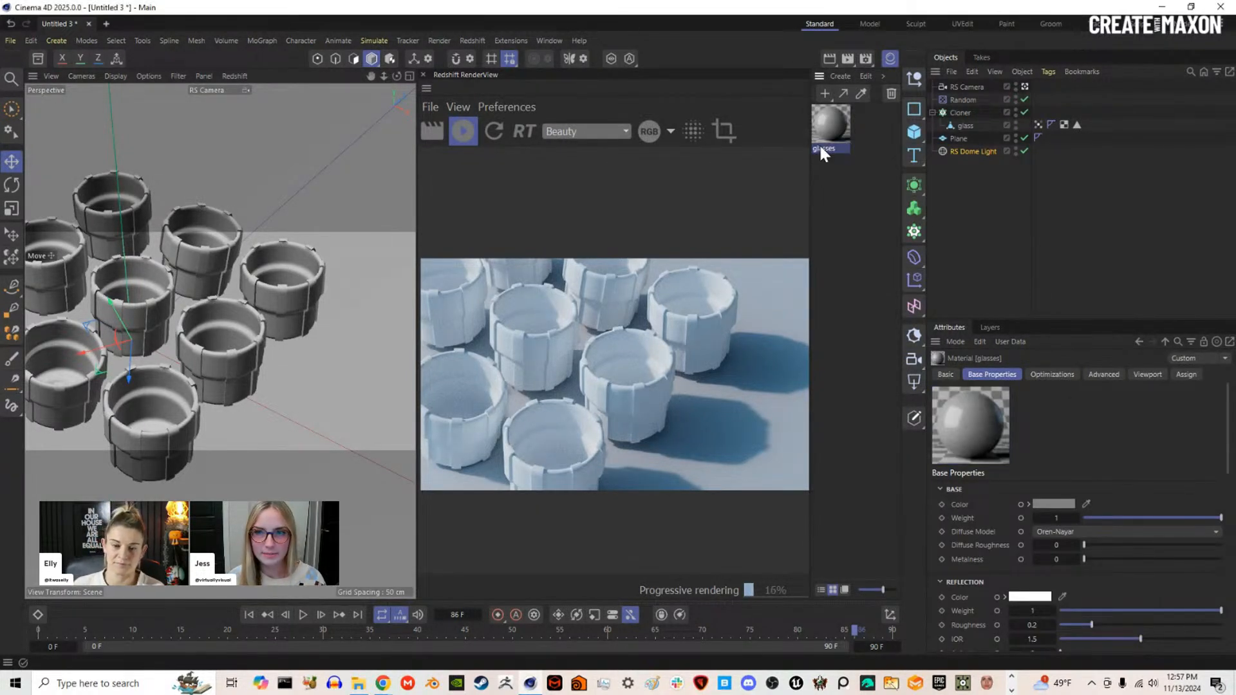
left_click_drag(821, 152, 961, 113)
Step: Duplicate the glasses material, rename the copy "tiles" and apply it to the Plane
left_click_drag(831, 121, 873, 129)
double_click(869, 149)
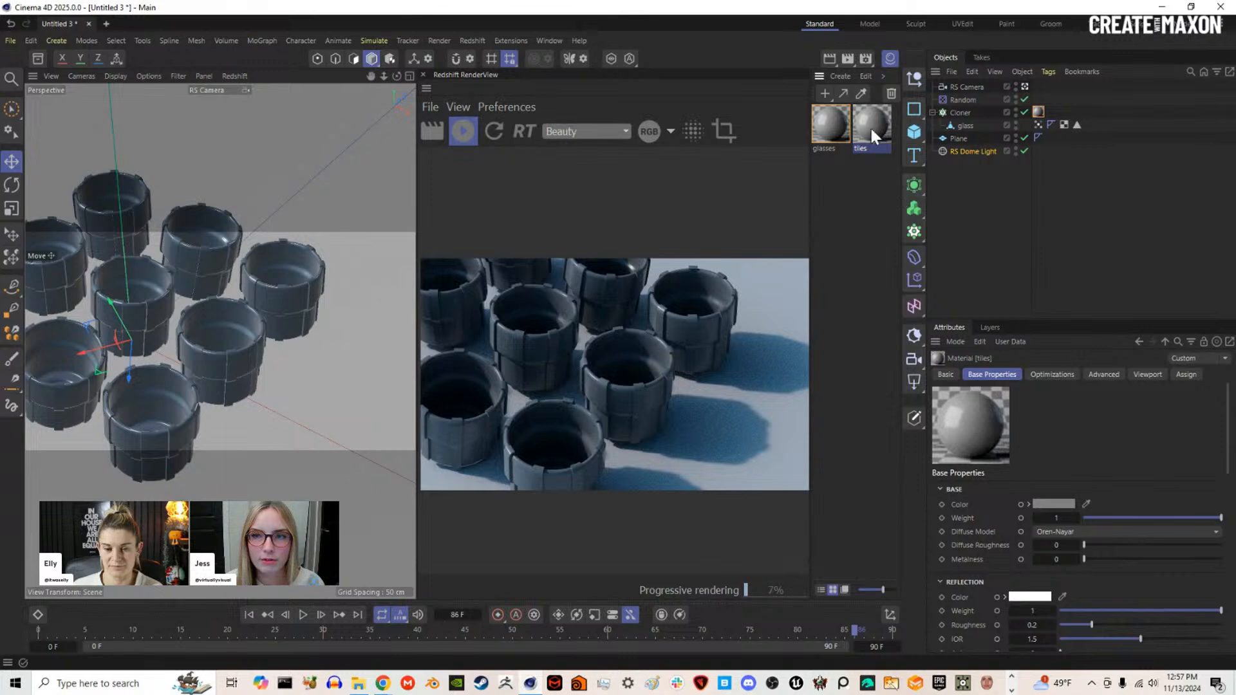
left_click_drag(872, 125, 959, 137)
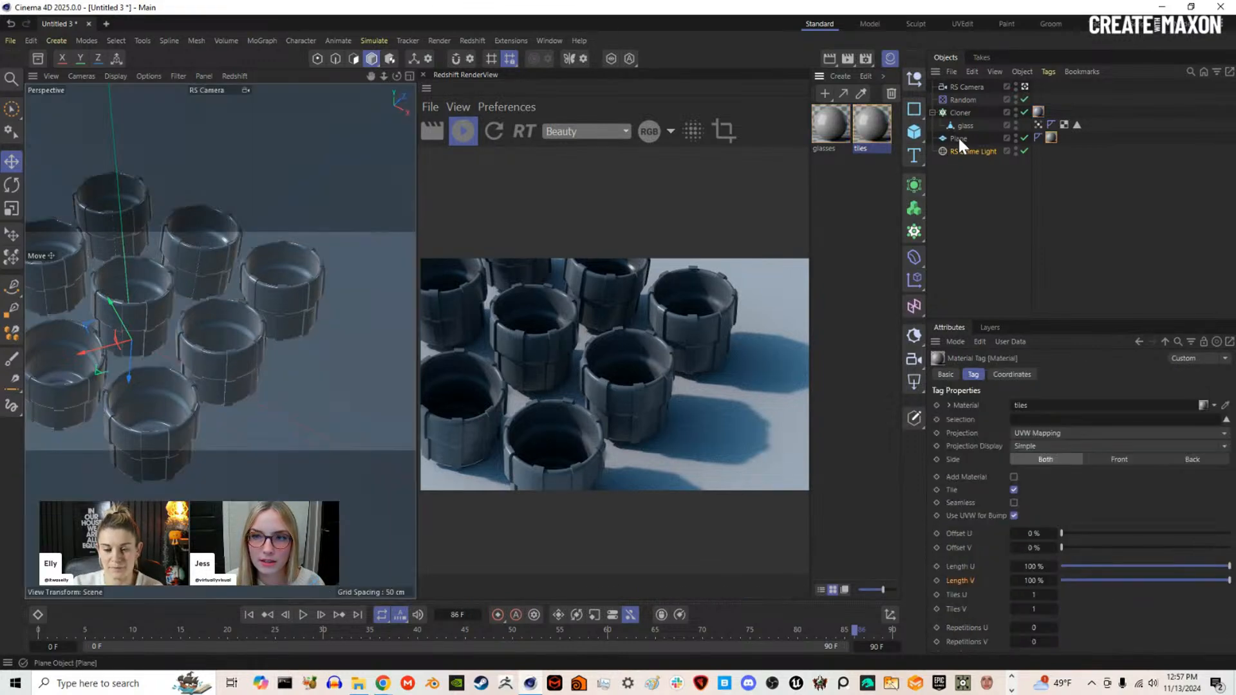
Step: Add a Tiles node ahead of RS Standard in the tiles material's node graph and solo it for preview
double_click(868, 137)
left_click_drag(1052, 123, 341, 109)
middle_click_drag(277, 226, 342, 225)
left_click_drag(159, 244, 37, 240)
middle_click_drag(78, 237, 166, 227)
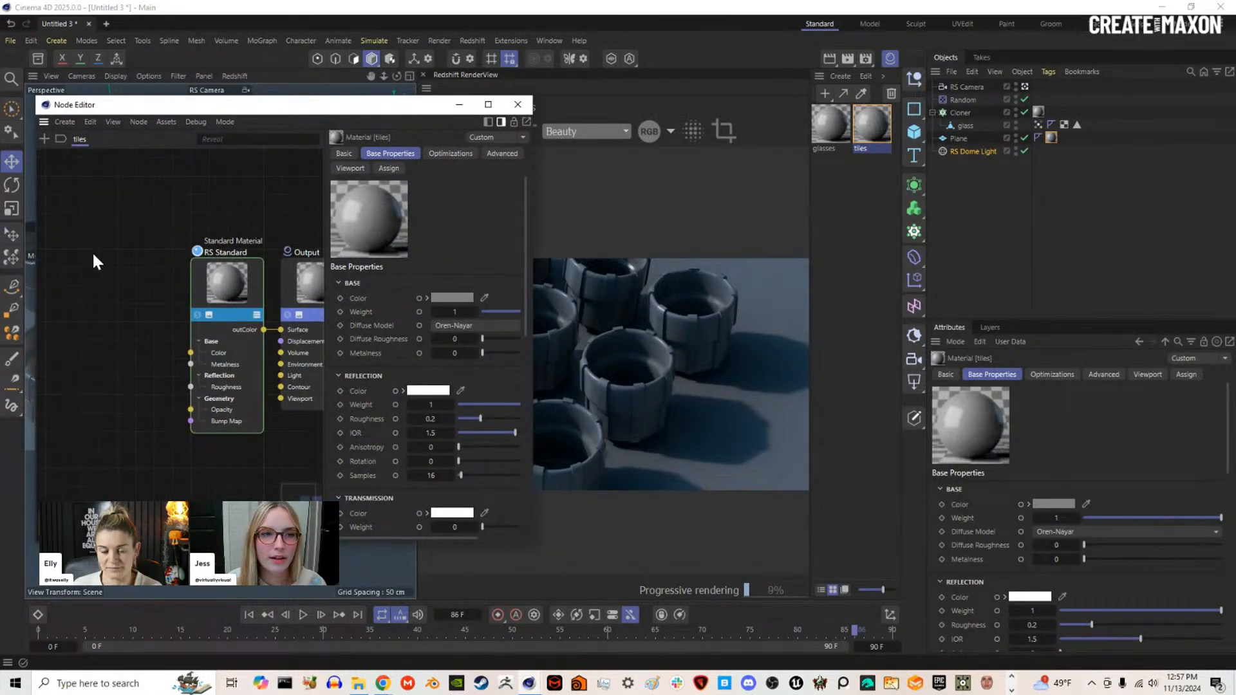
middle_click_drag(91, 253, 96, 255)
left_click_drag(37, 288, 19, 287)
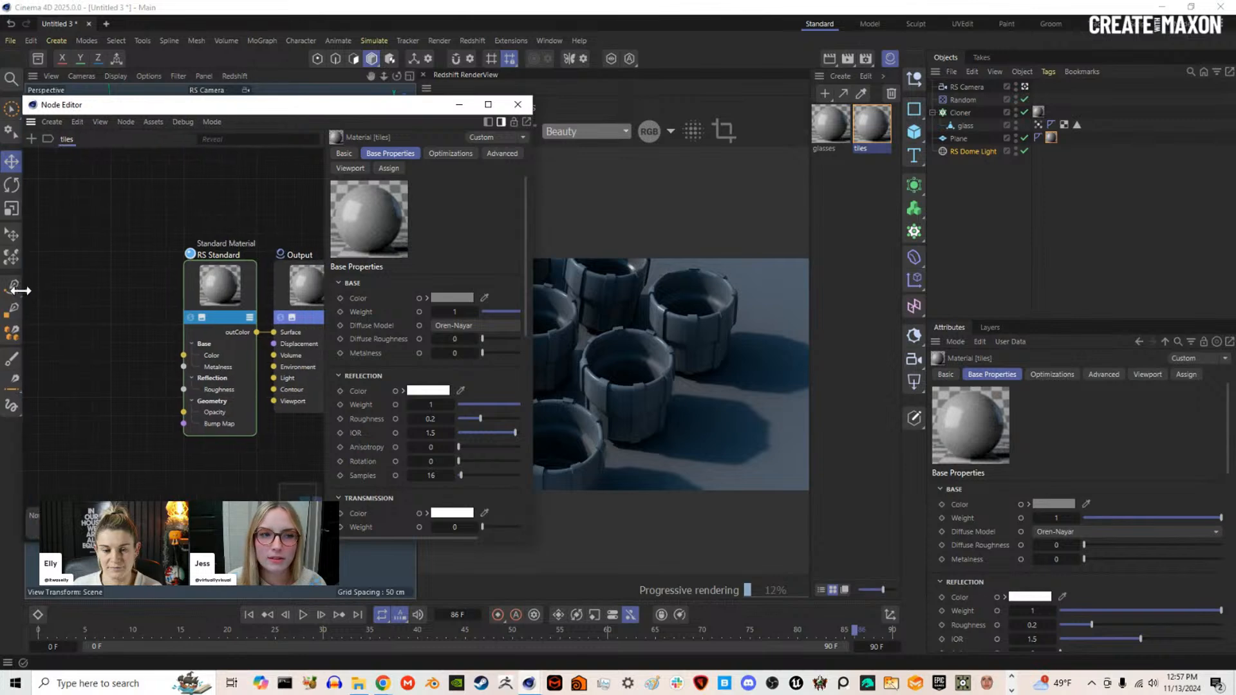
key("shift+c")
type("til")
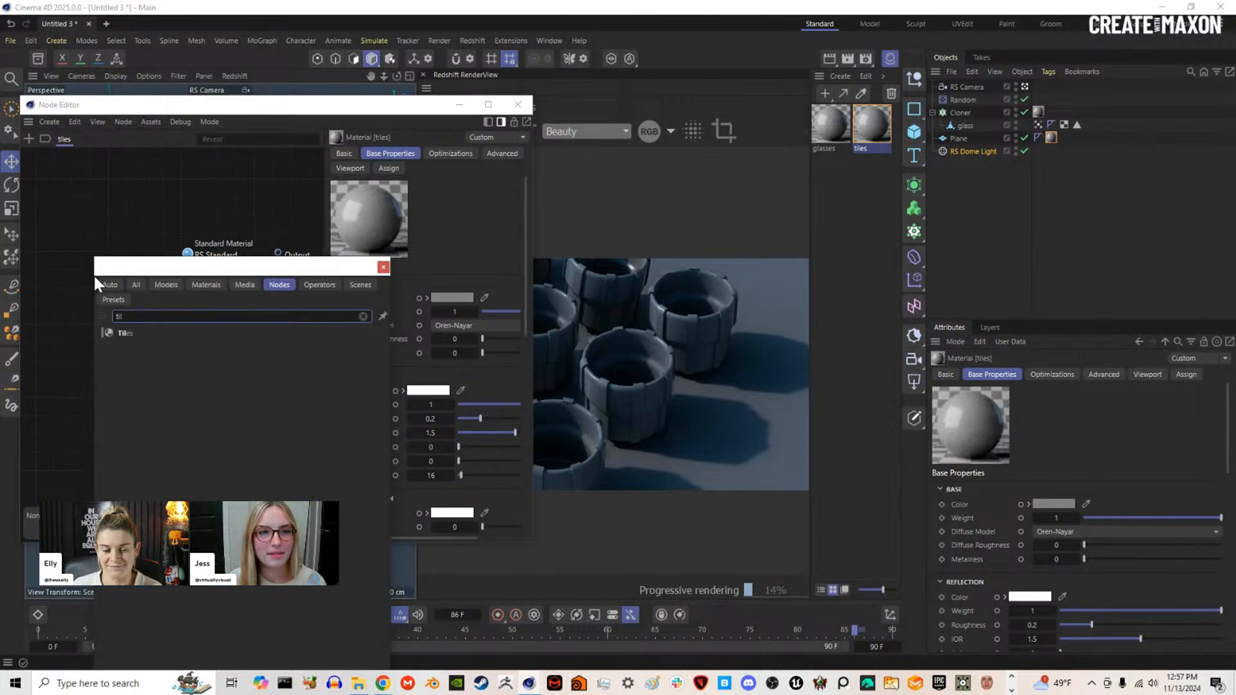
double_click(164, 333)
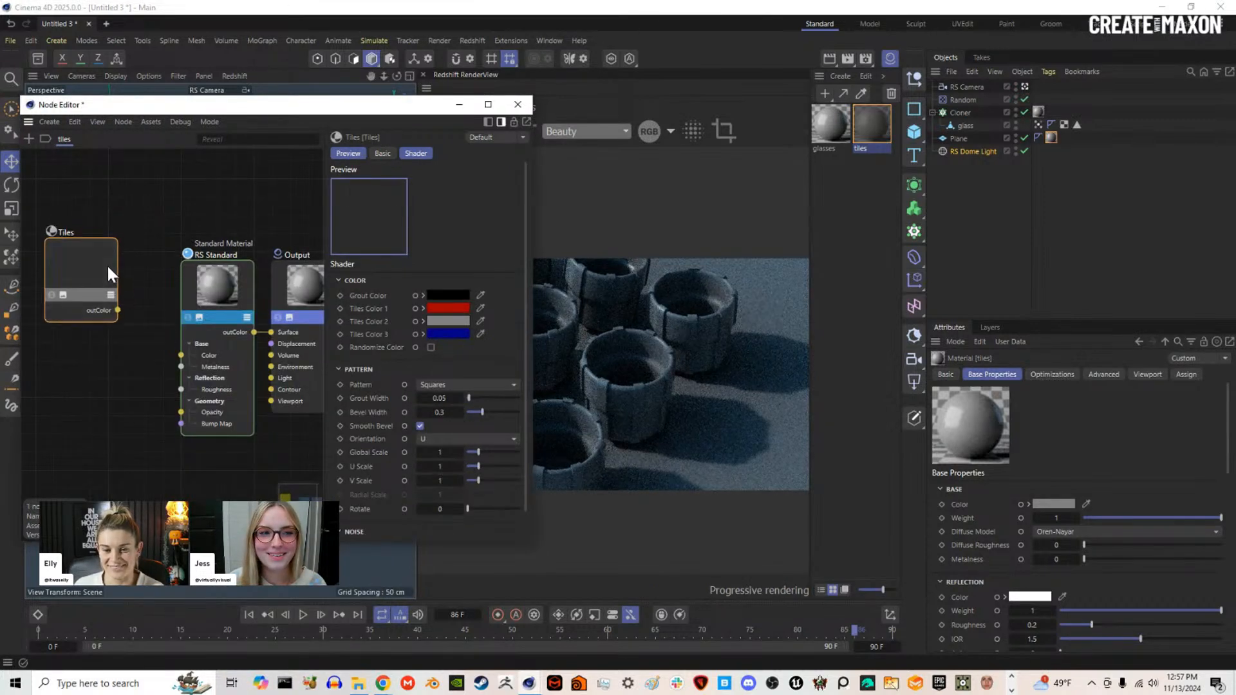
left_click_drag(98, 275, 73, 278)
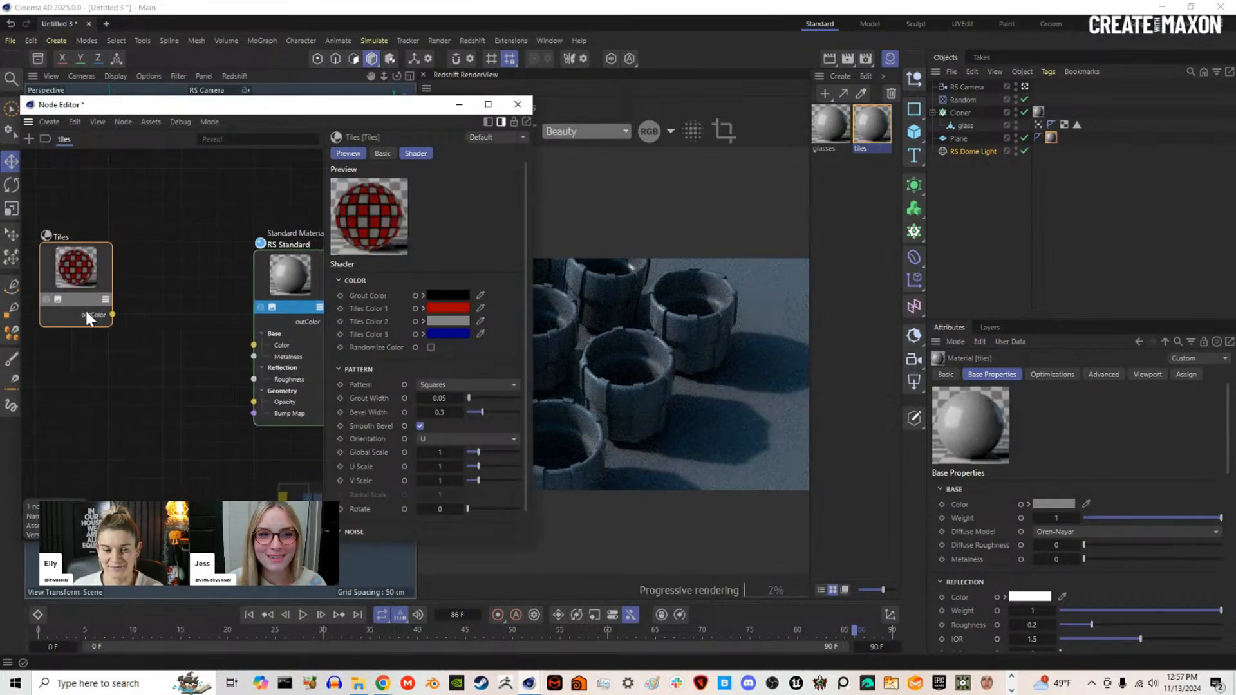
left_click(46, 300)
left_click_drag(532, 348, 458, 348)
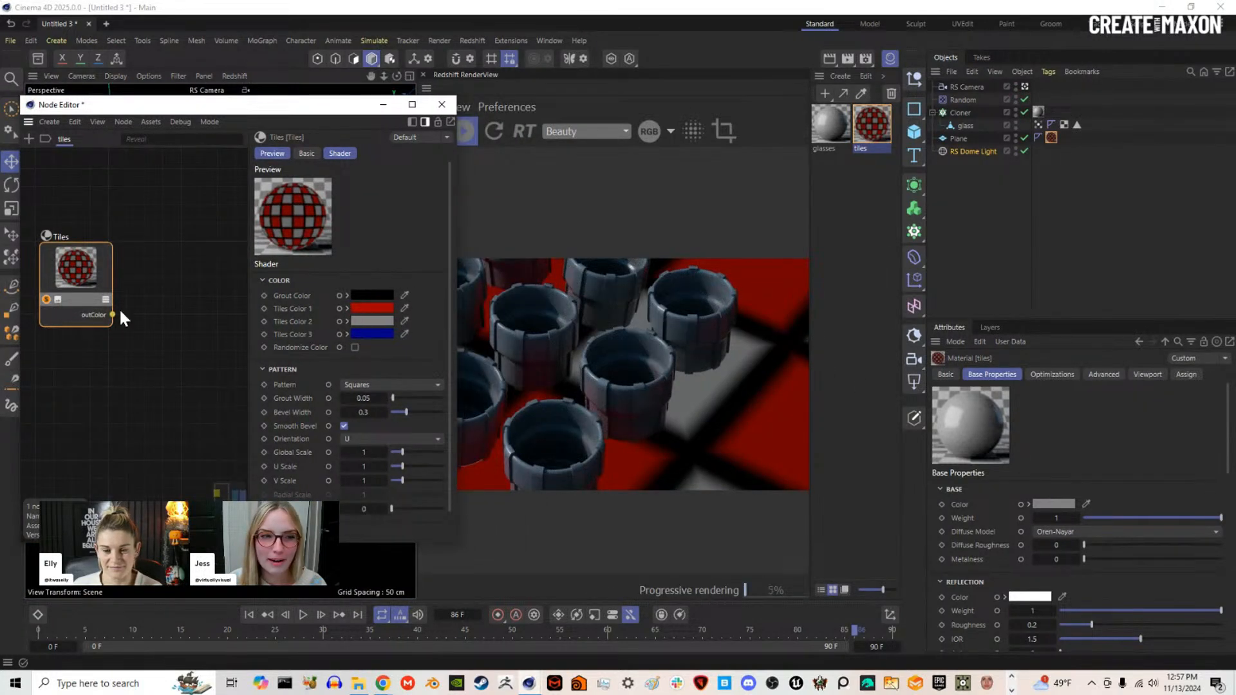
Step: Set the Tiles node's three tile colors to white, its grout width to 0.018 and its bevel width to 0.035
left_click(377, 308)
left_click_drag(331, 376, 246, 376)
left_click(500, 324)
left_click(372, 321)
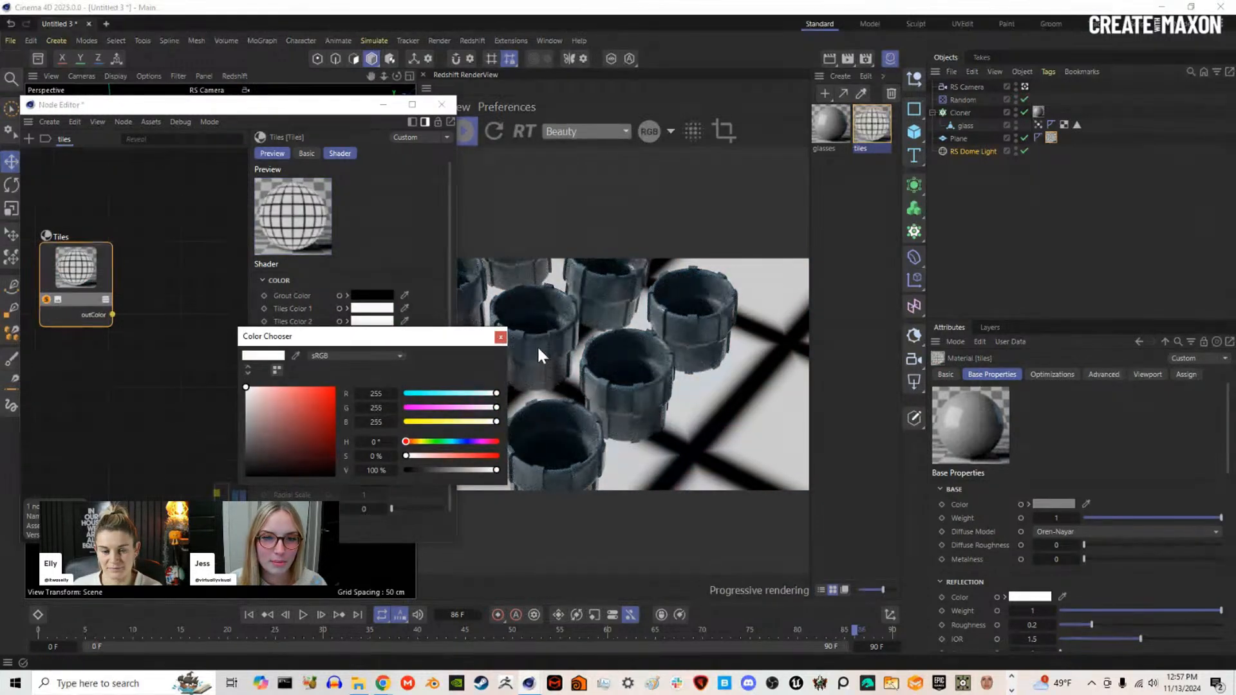
left_click(501, 337)
left_click(385, 334)
left_click_drag(298, 408, 248, 361)
left_click(501, 349)
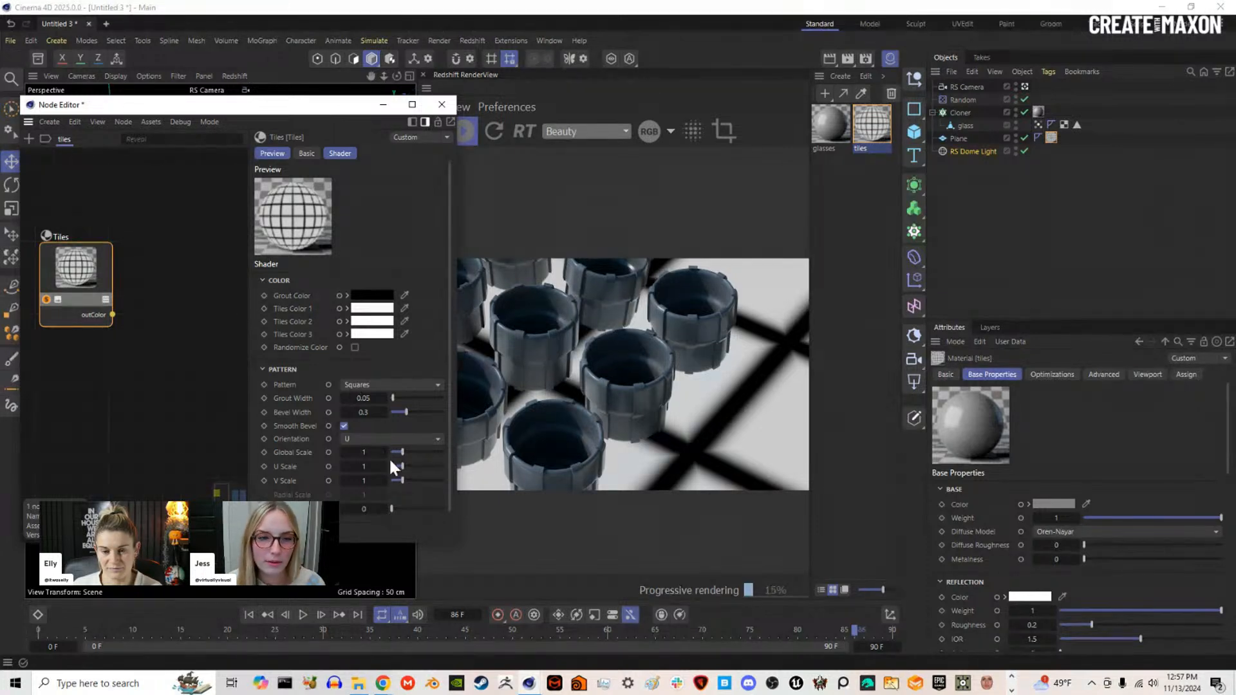
left_click_drag(251, 430, 208, 432)
left_click_drag(325, 398, 335, 411)
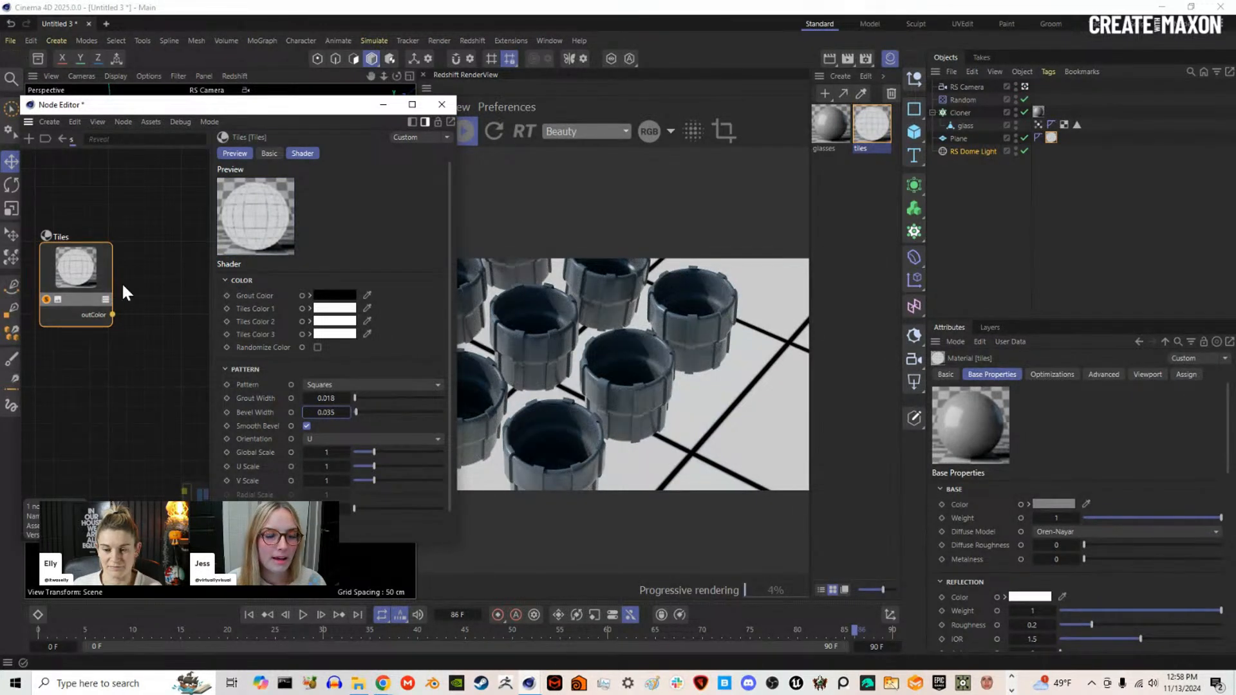
Step: Add a Ramp node to the tiles material, connect the Tiles output to its Alt Input and solo the ramp
middle_click_drag(122, 284, 95, 286)
scroll(96, 285, "up", 1)
double_click(139, 261)
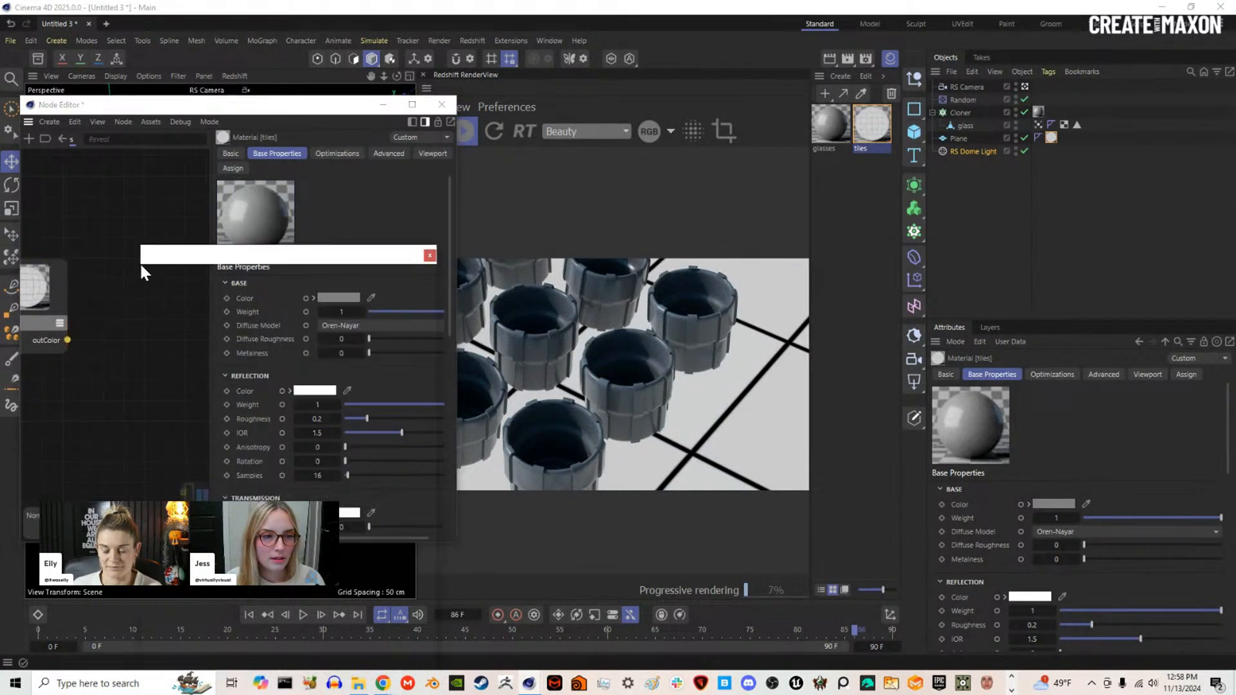
type("ramp")
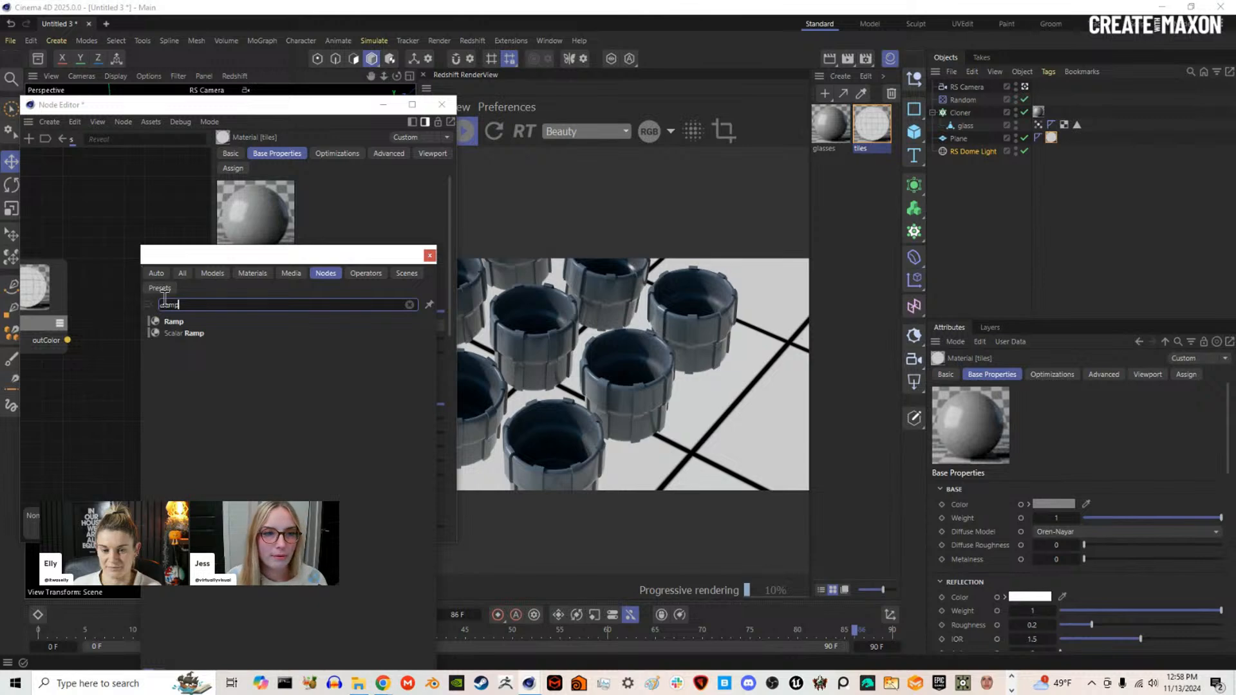
double_click(172, 320)
scroll(141, 307, "down", 3)
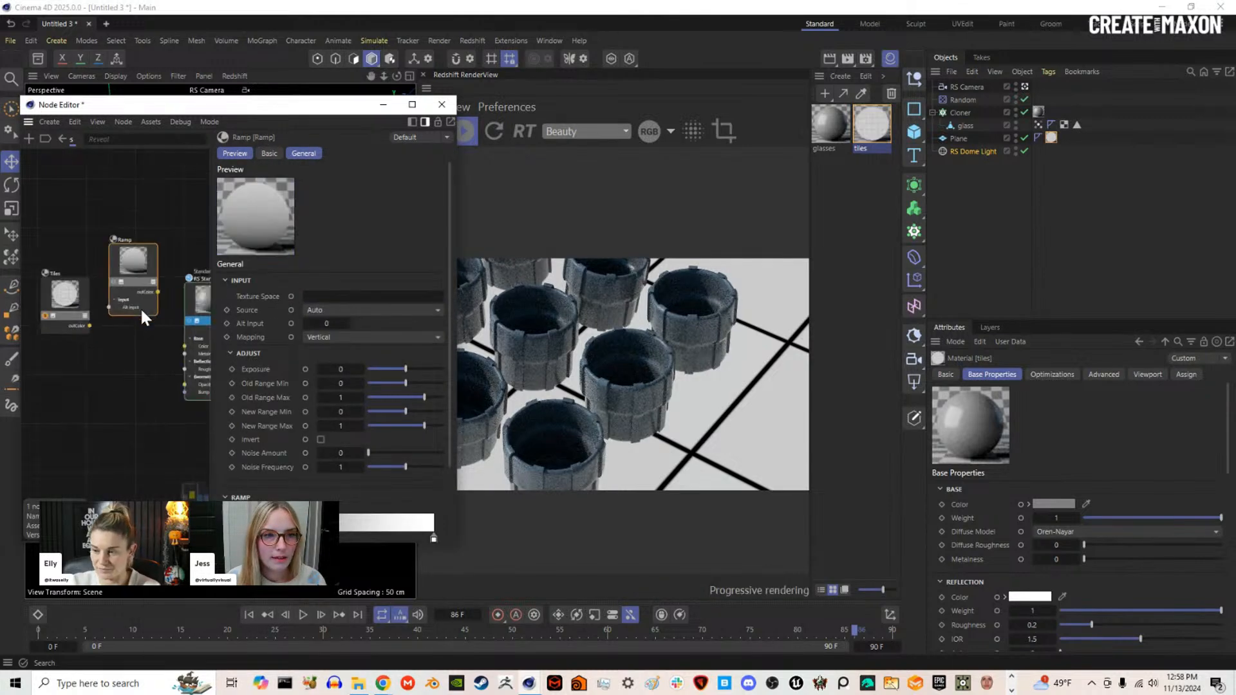
left_click_drag(99, 315, 109, 311)
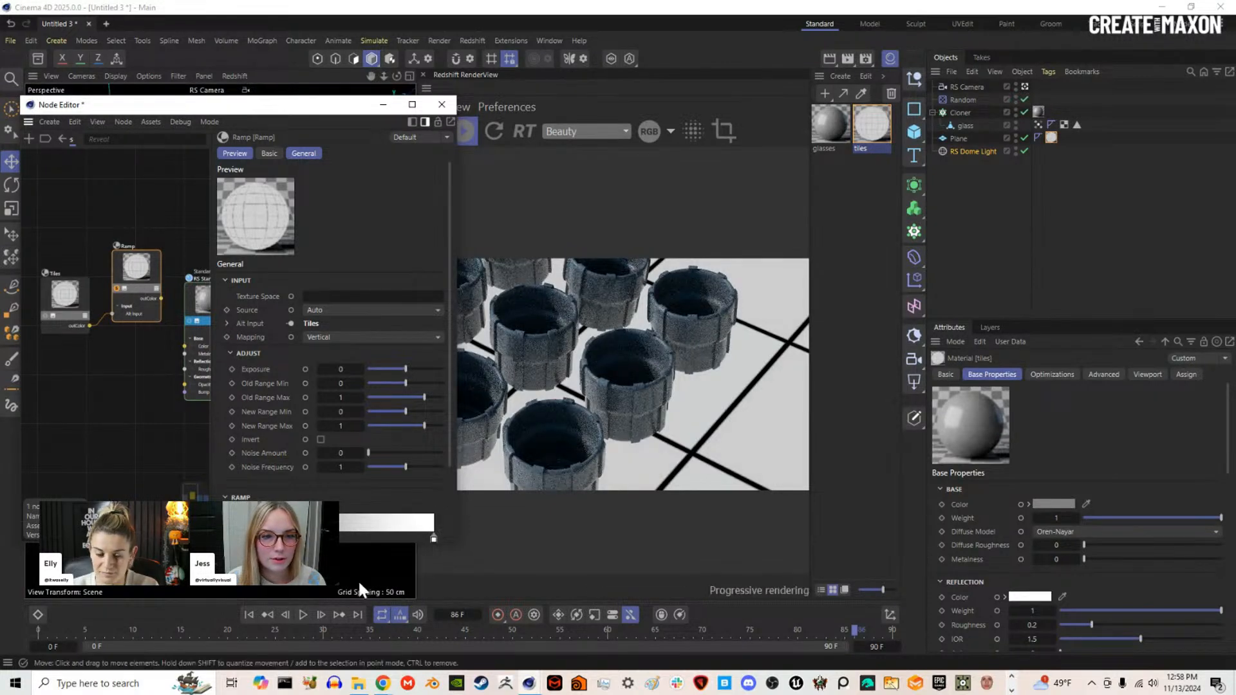
scroll(230, 465, "down", 3)
left_click_drag(136, 277, 130, 280)
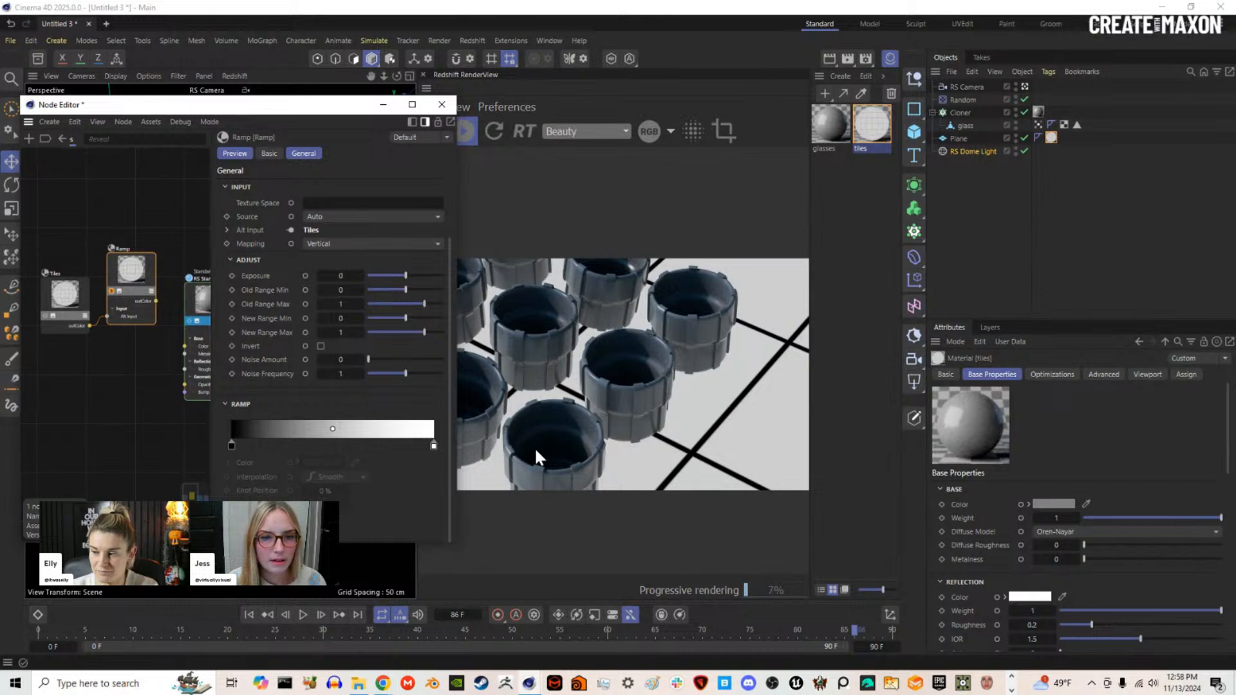
Step: Color the ramp's end knot light cyan with hue 187°, saturation 34% and value 100%
double_click(433, 446)
left_click(458, 459)
left_click_drag(460, 459, 432, 473)
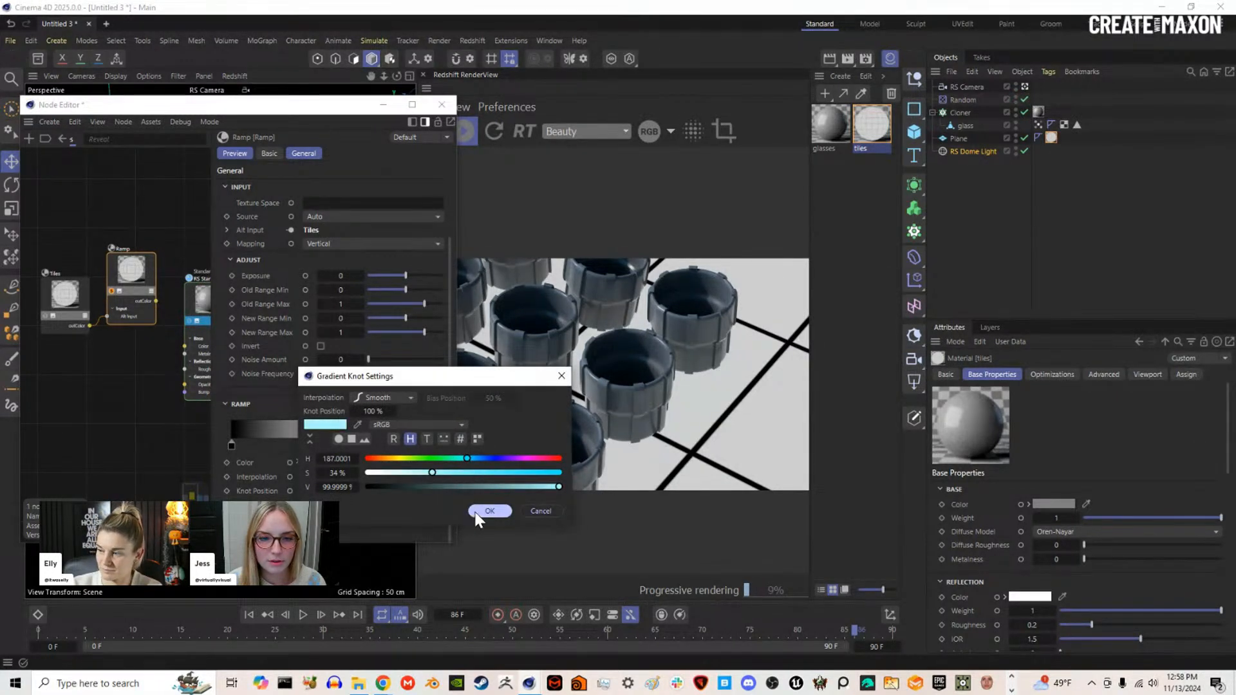
left_click(488, 511)
Step: Color the ramp's start knot blue with hue 242°, saturation 57% and value 64%, and connect the ramp to RS Standard's base color
double_click(231, 446)
left_click(292, 457)
left_click(286, 485)
left_click(302, 471)
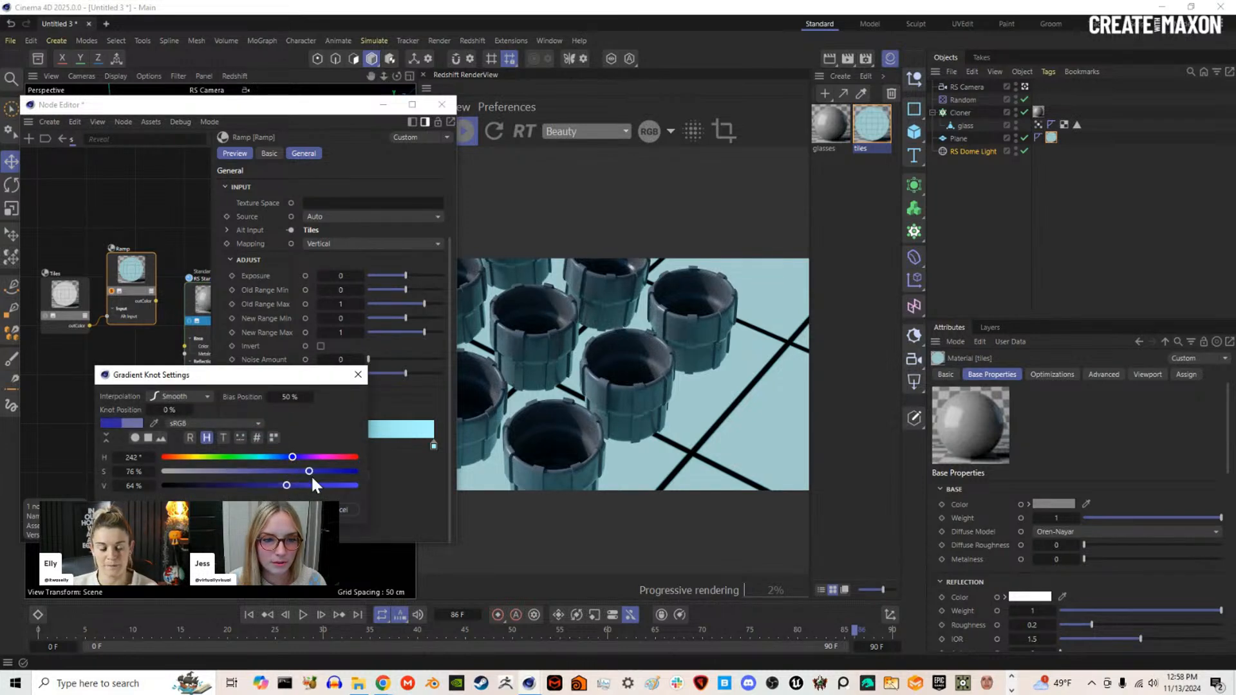
left_click(271, 471)
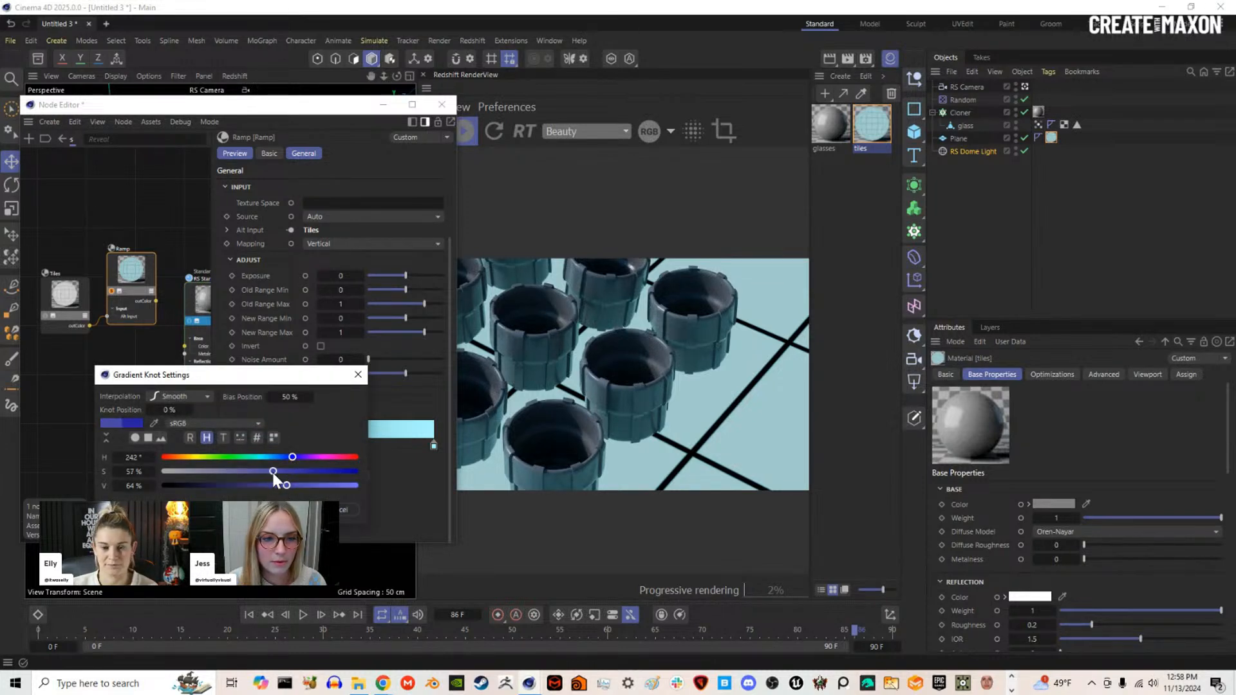
left_click(299, 509)
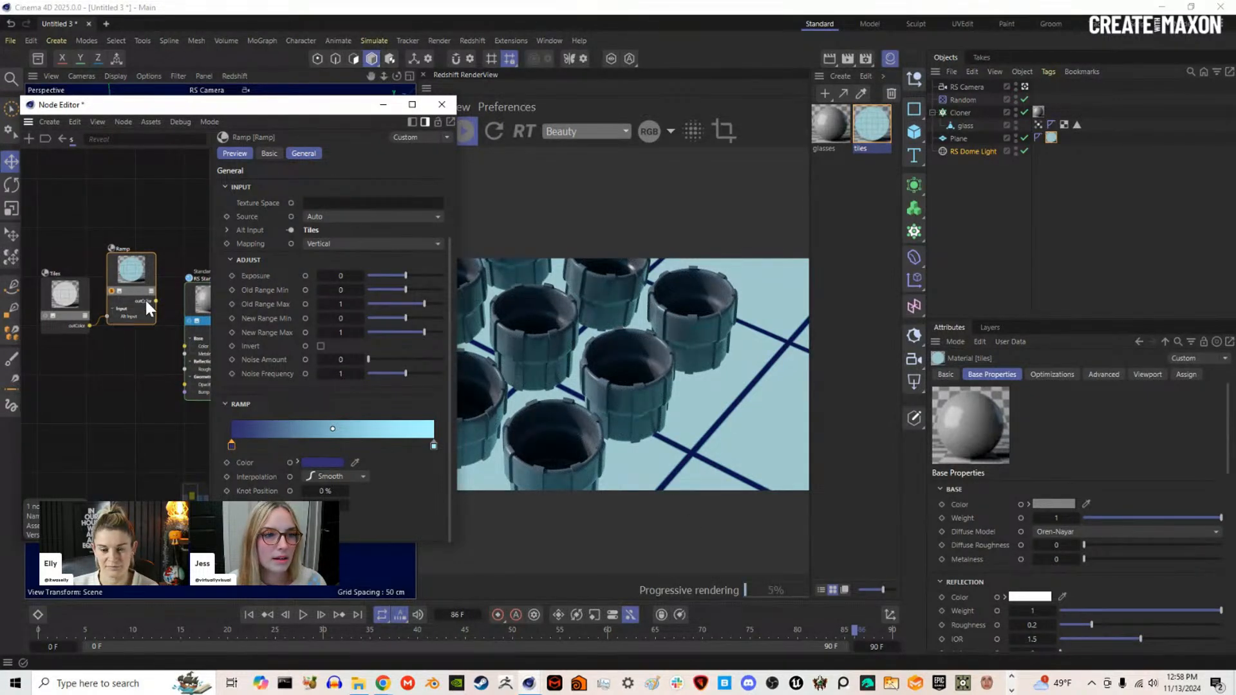
left_click_drag(157, 301, 185, 345)
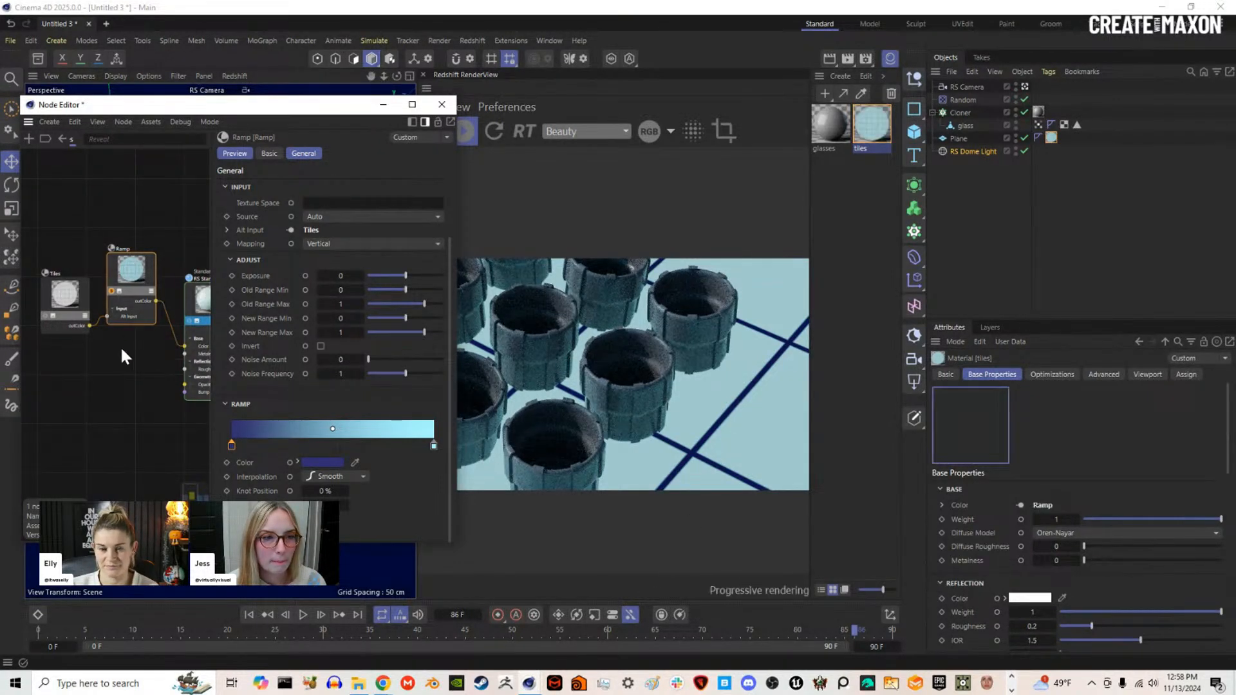
Step: Add a Bump Map node between Tiles and RS Standard's bump input in the tiles material and set its height scale to 5
double_click(124, 376)
type("bump")
left_click(168, 447)
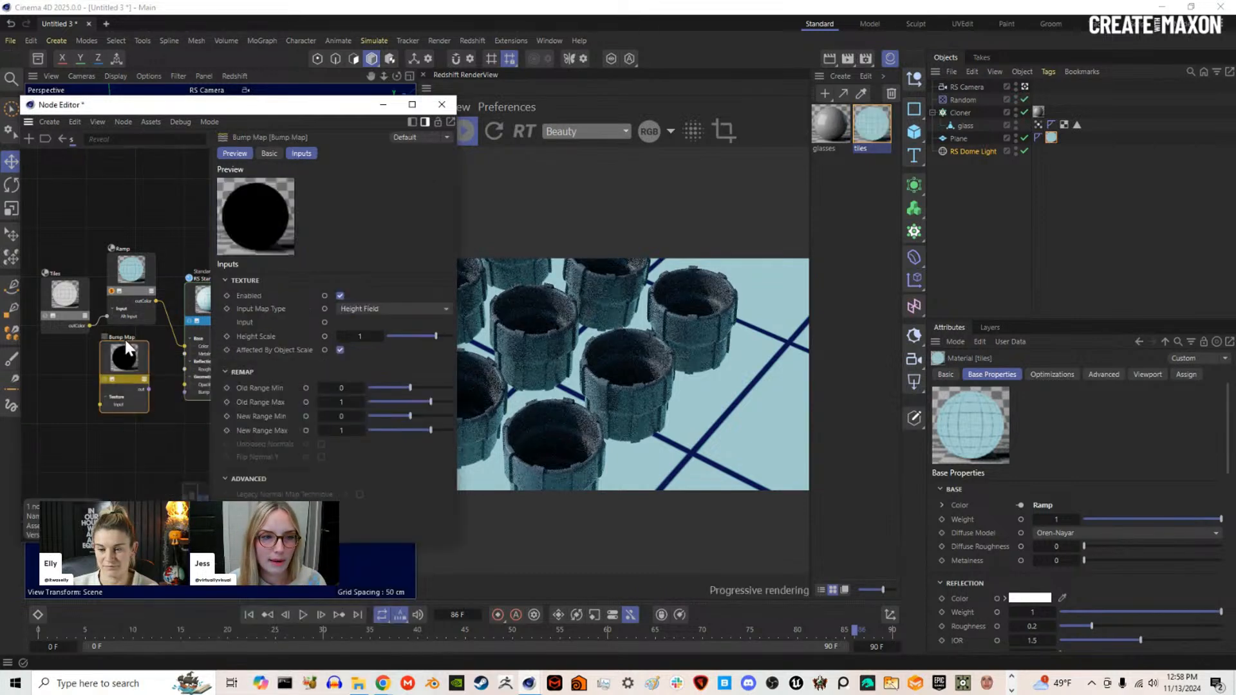
left_click_drag(88, 325, 175, 386)
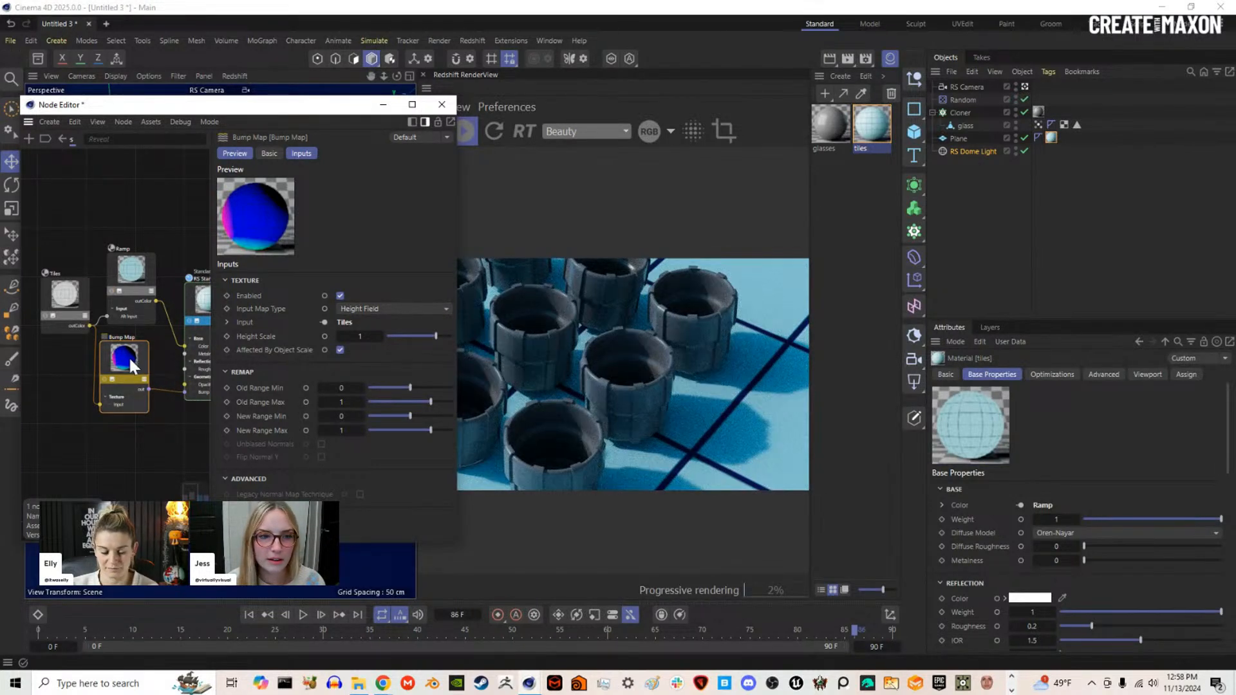
left_click_drag(355, 335, 361, 336)
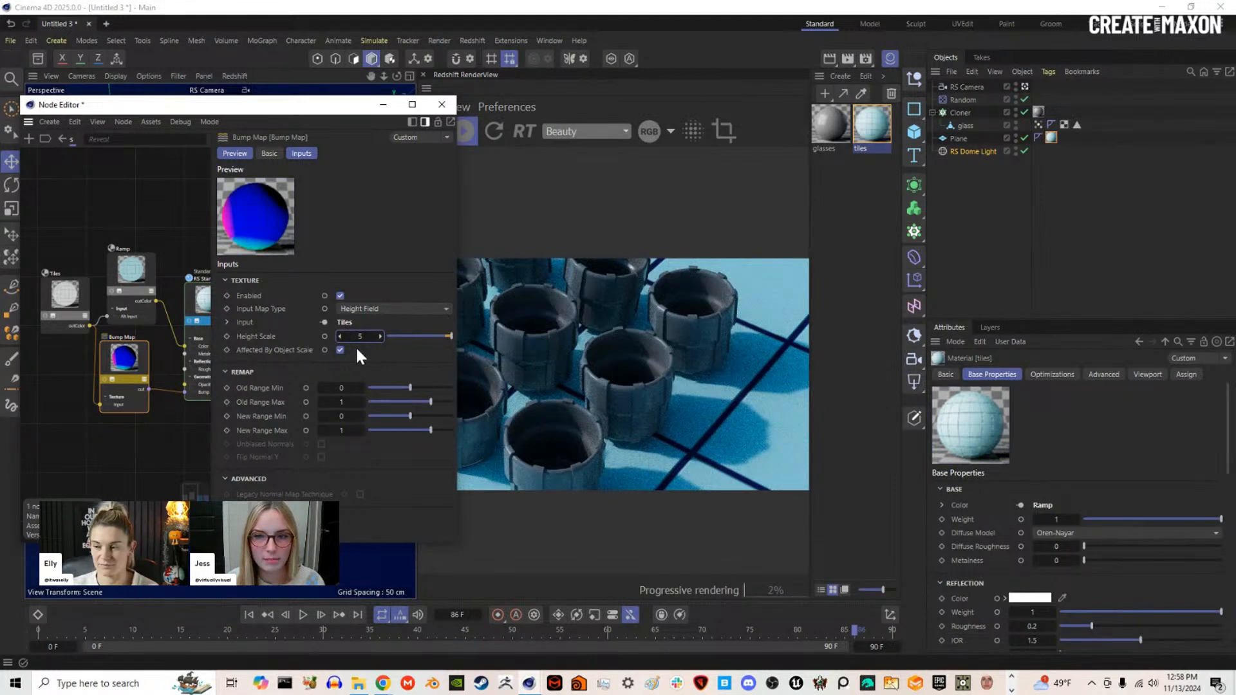
middle_click_drag(116, 365, 63, 334)
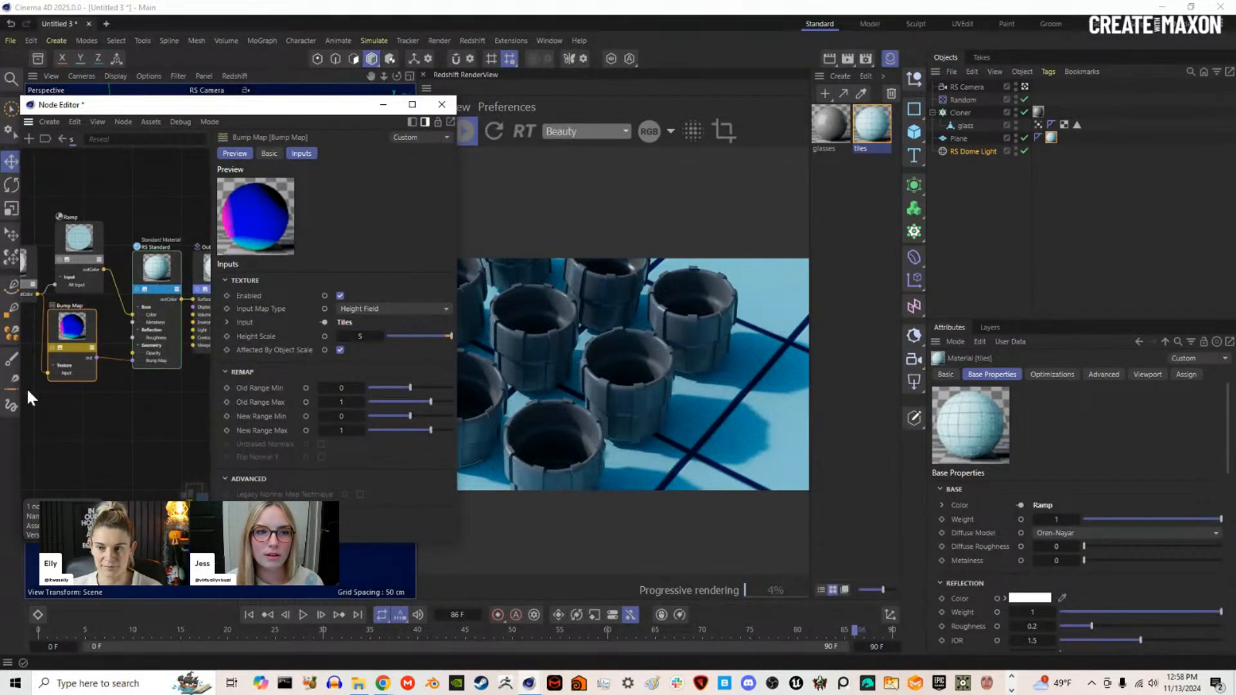
left_click(442, 105)
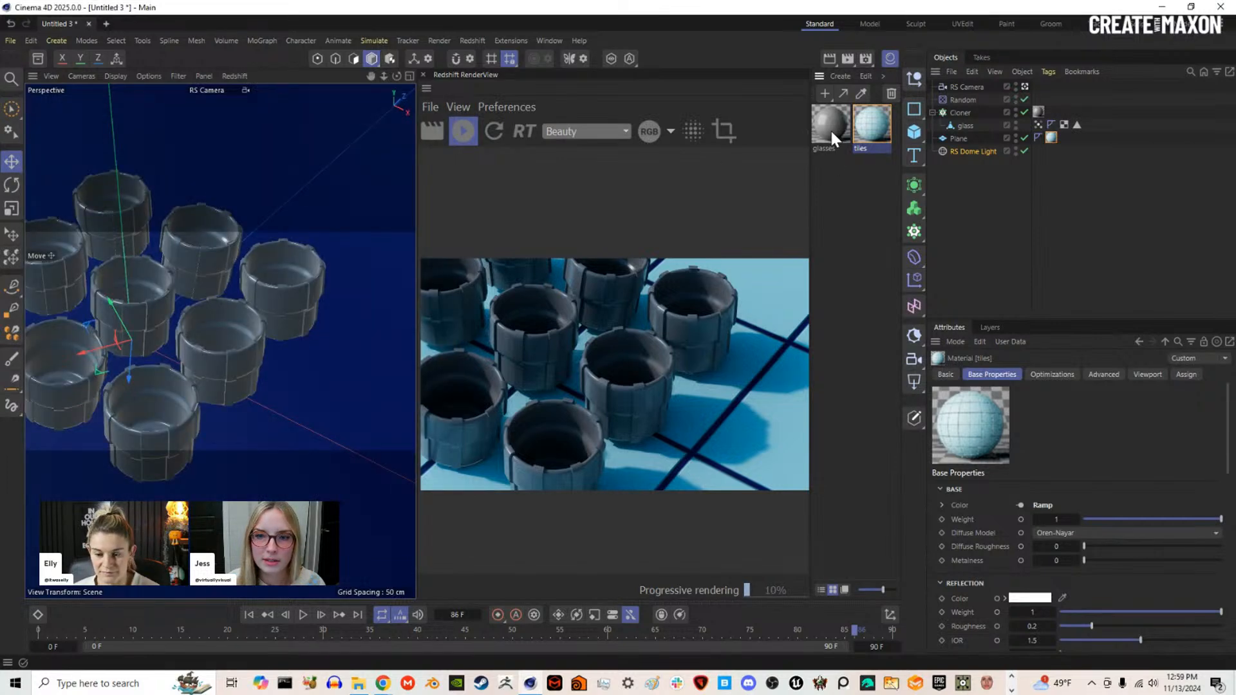
Step: Open the glasses material's node graph and add a Ramp node ahead of RS Standard
double_click(830, 132)
left_click_drag(1072, 132, 357, 124)
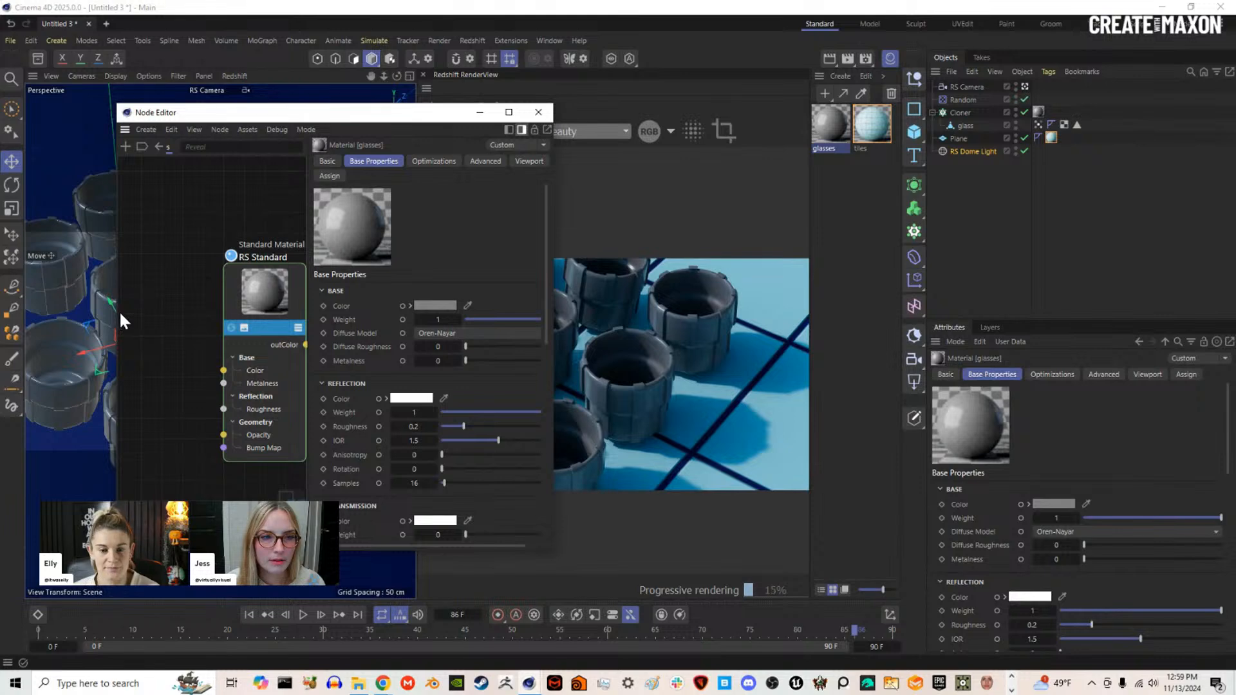
left_click_drag(118, 311, 17, 311)
middle_click_drag(111, 309, 118, 308)
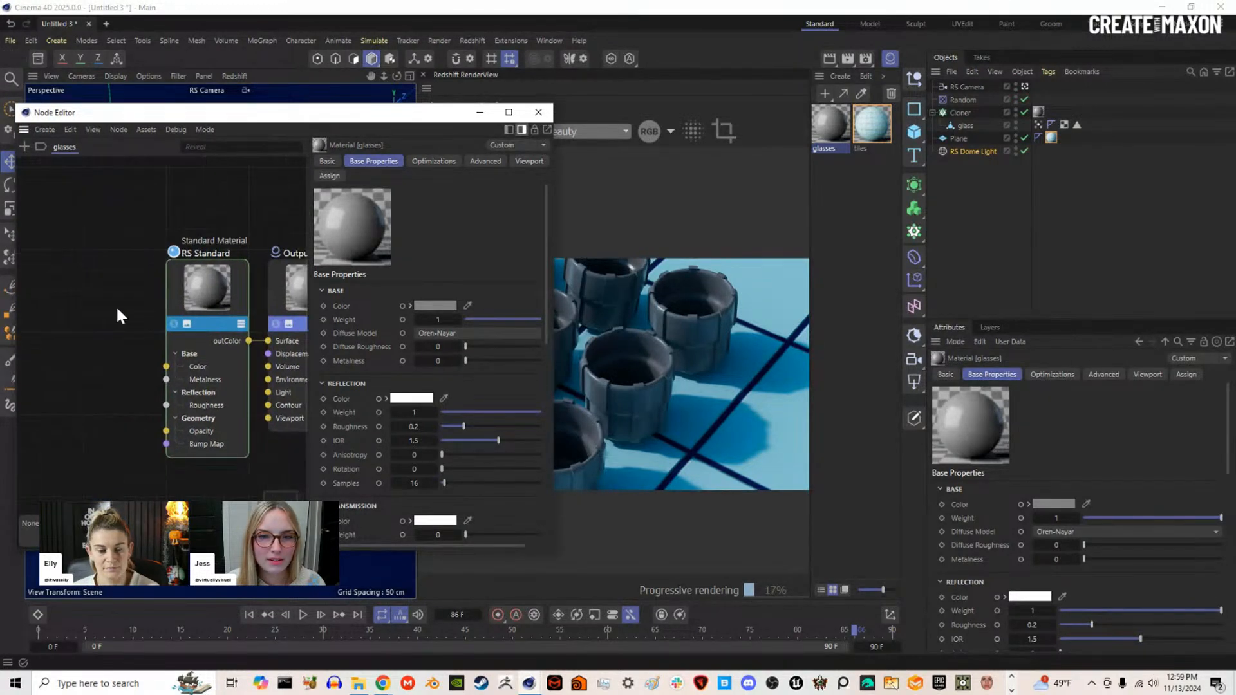
scroll(117, 314, "down", 3)
double_click(92, 295)
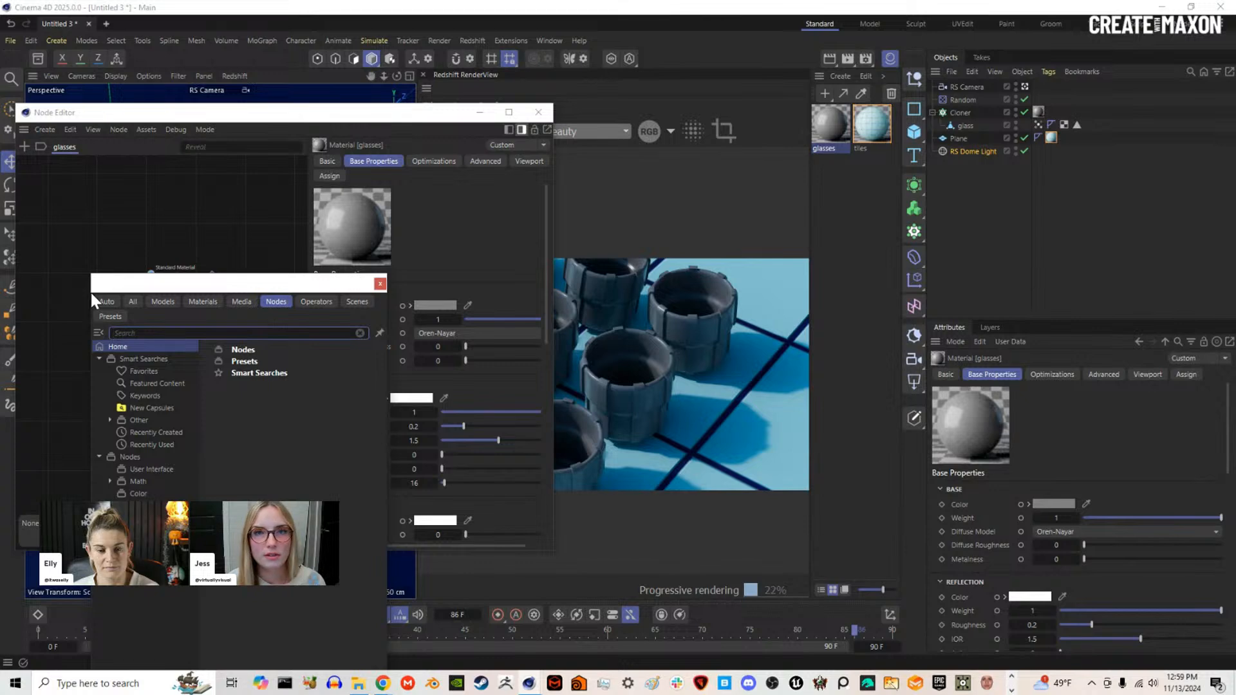
left_click(80, 238)
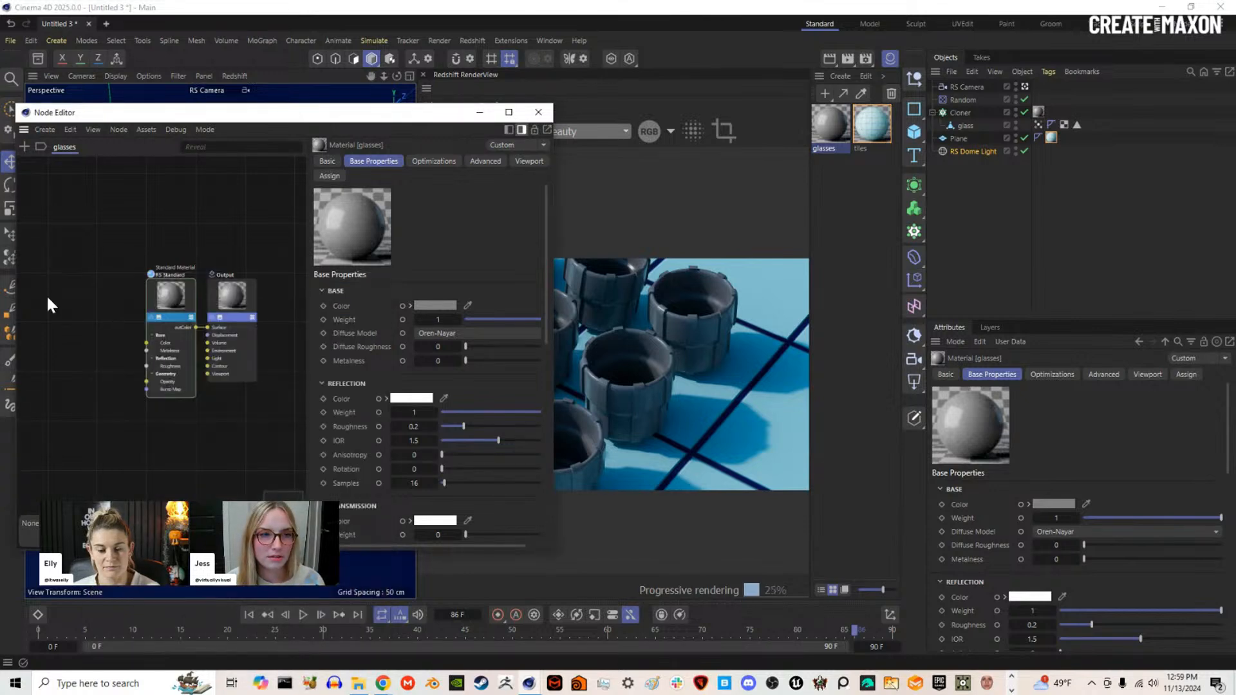
double_click(46, 295)
type("ramp")
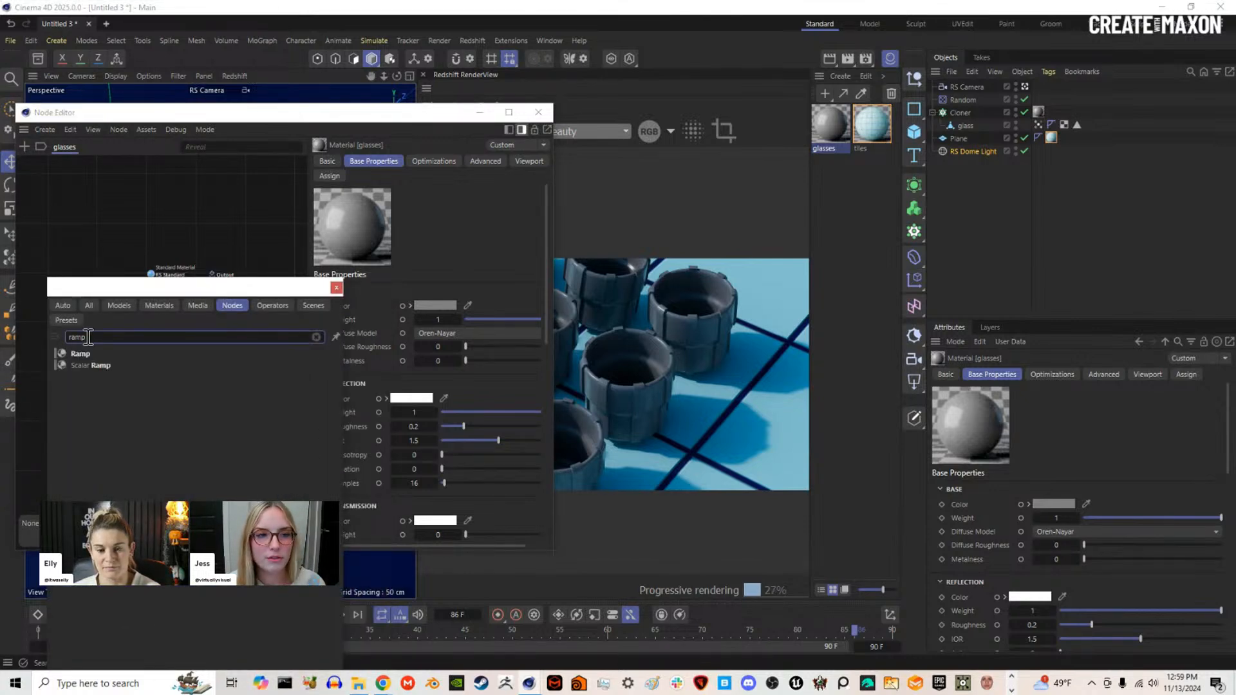
left_click(88, 354)
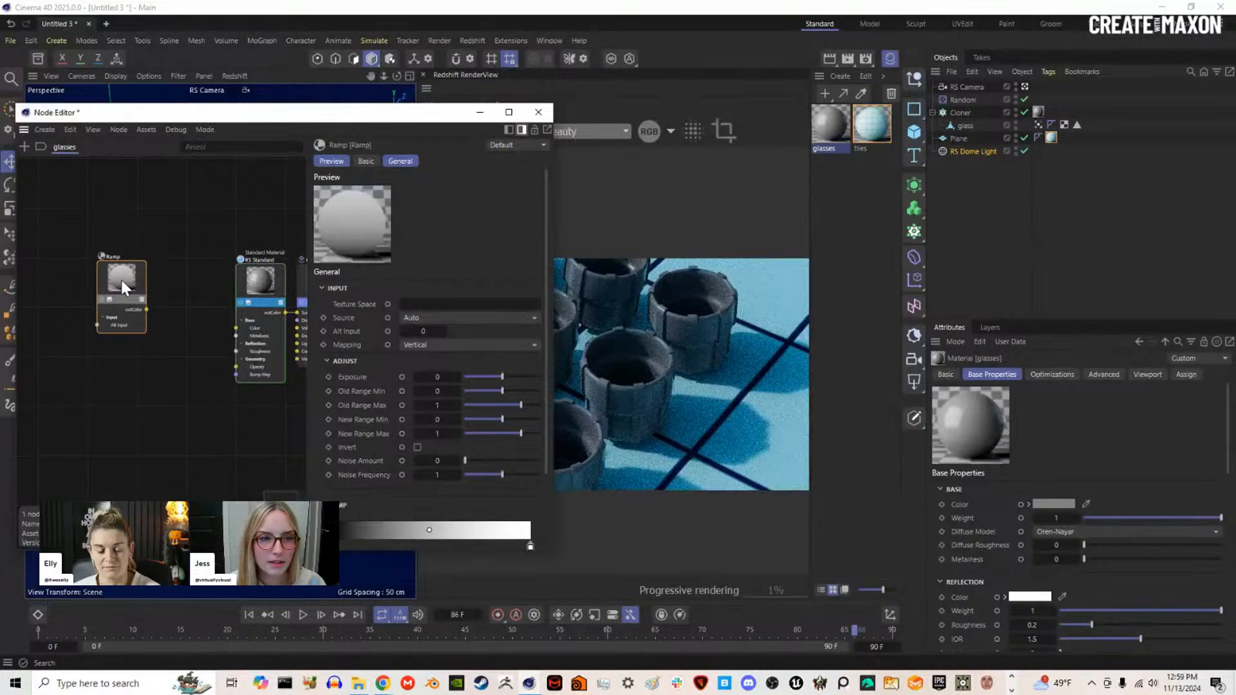
Step: Solo the glasses material's Ramp node and shrink the node editor window so the render stays in view
left_click_drag(552, 329, 502, 331)
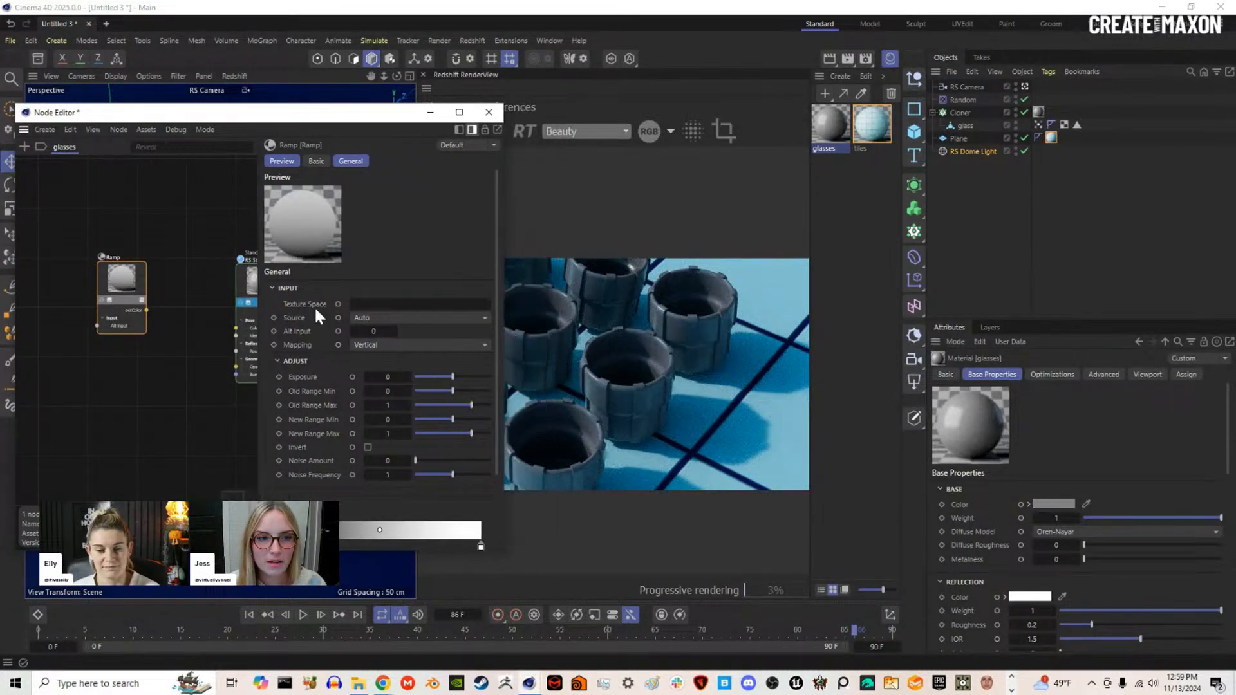
left_click_drag(105, 302, 96, 315)
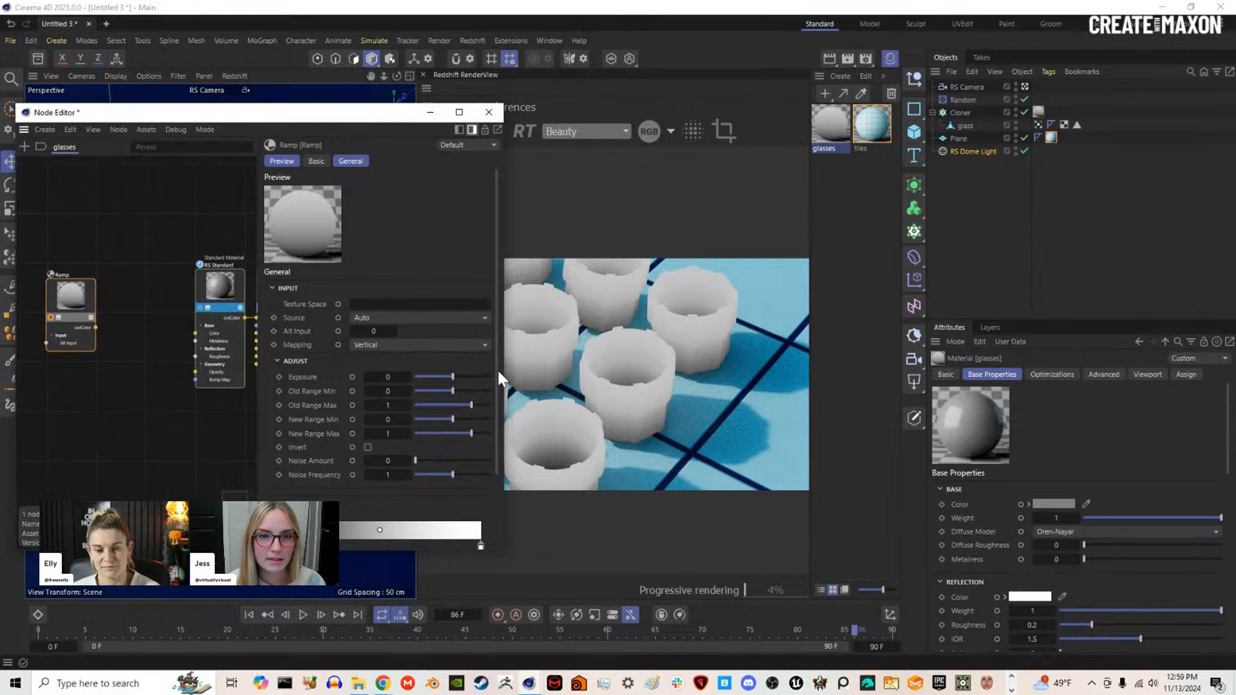
left_click_drag(504, 369, 429, 368)
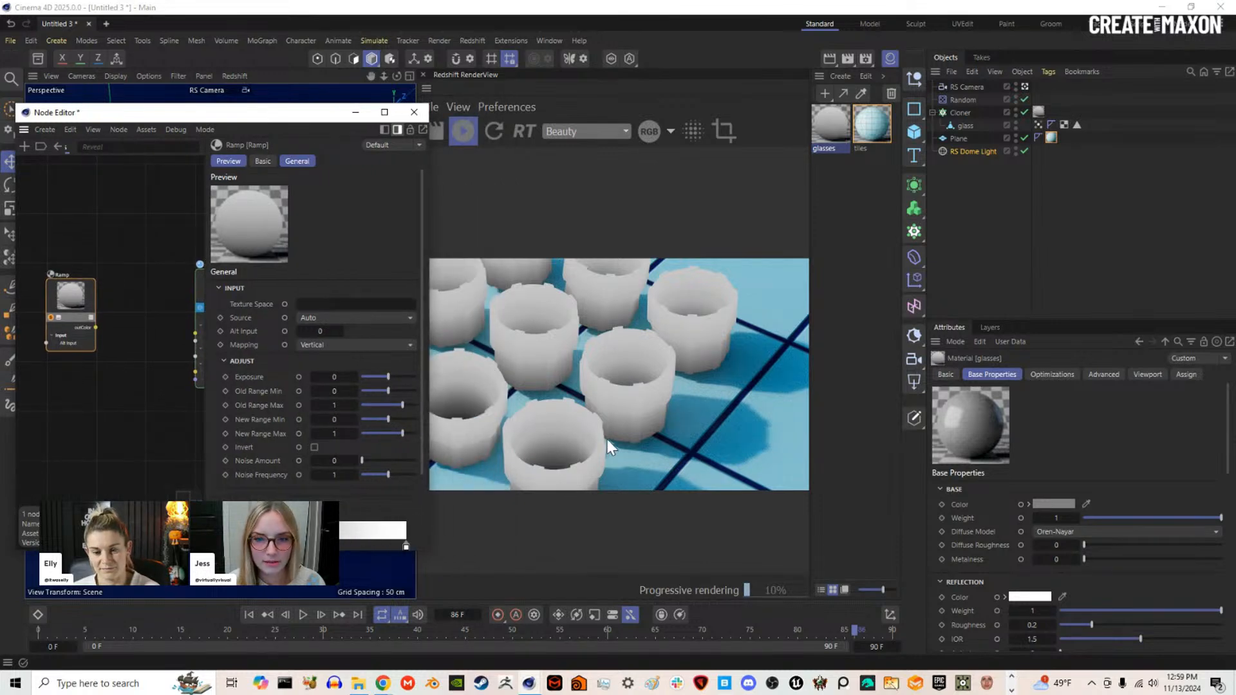
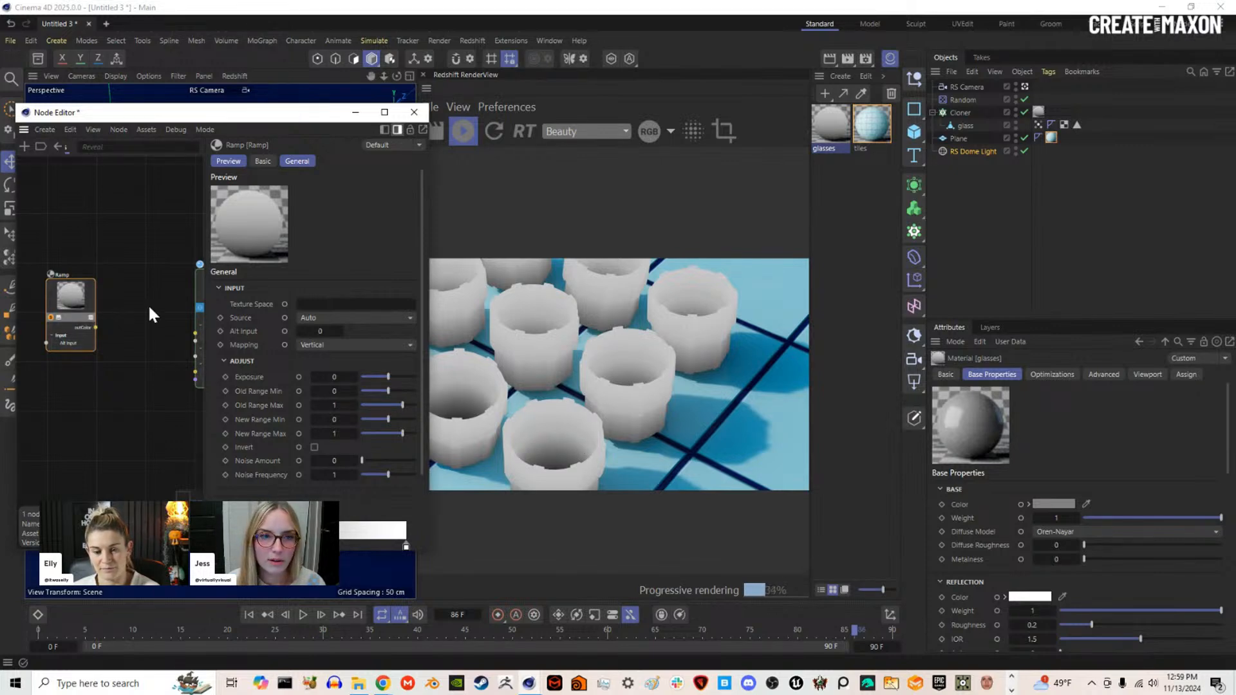
middle_click_drag(145, 301, 118, 289)
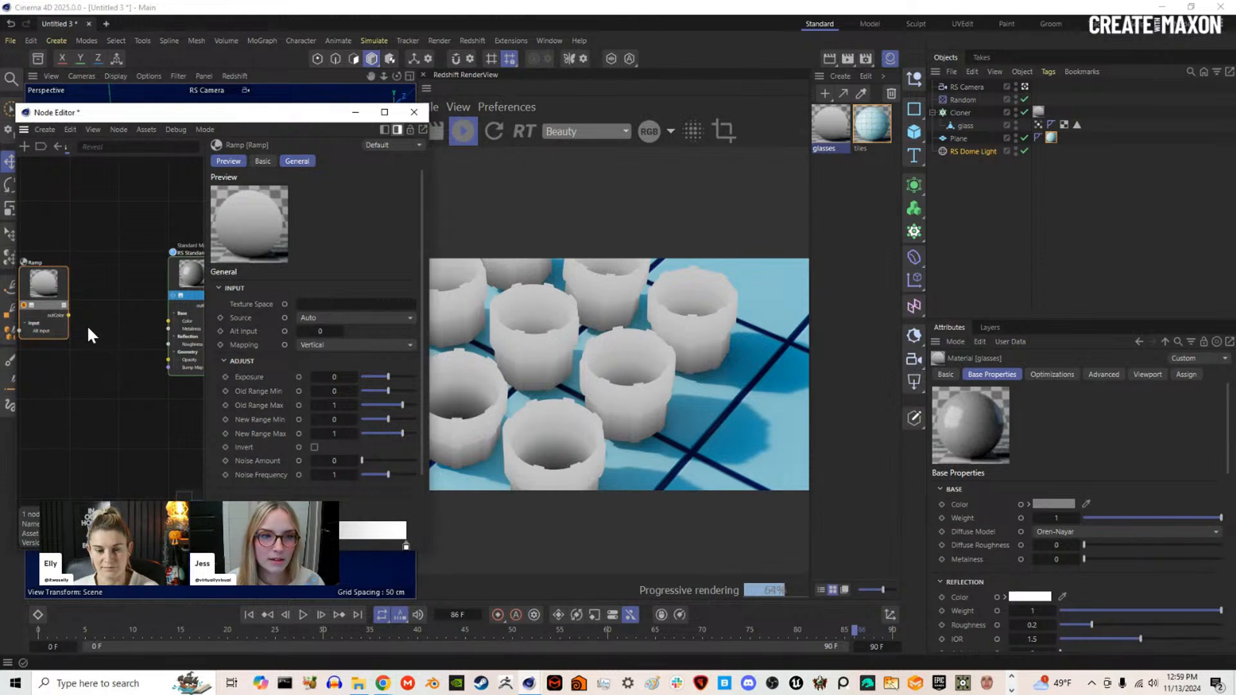
Step: Try the Black Violet Orange and Orange Blue gradient presets on the glasses ramp, toggling Invert on and off
scroll(361, 545, "down", 3)
left_click(278, 533)
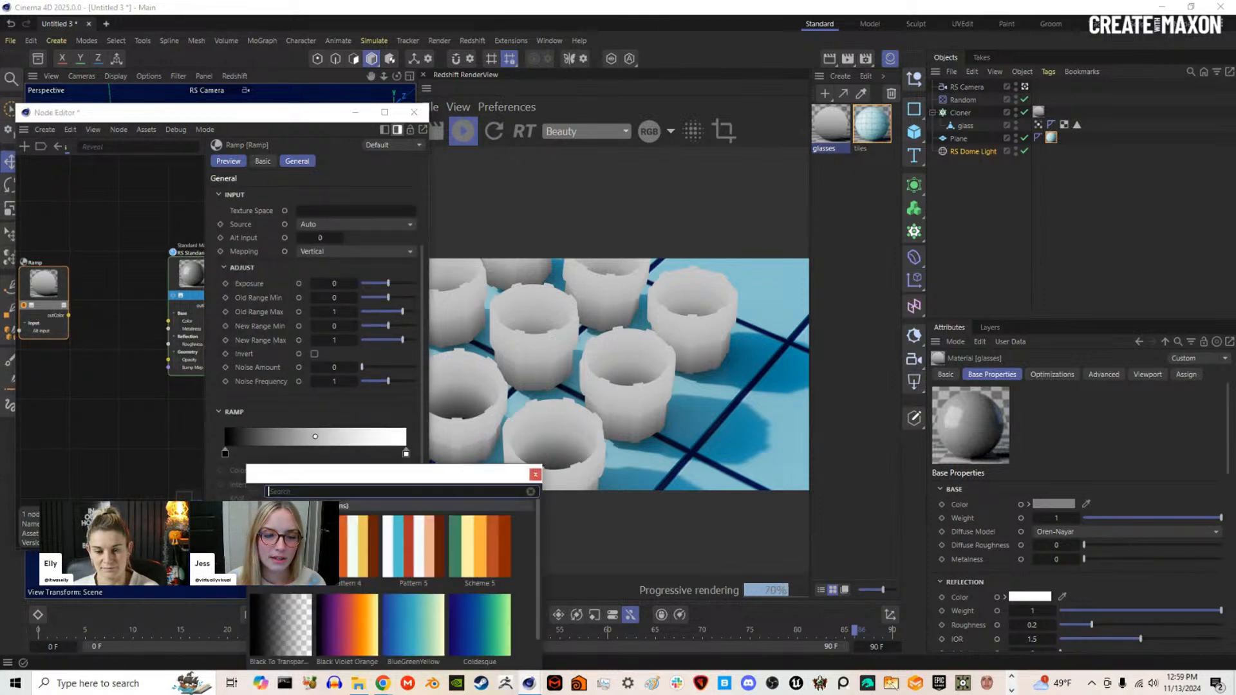
left_click(354, 631)
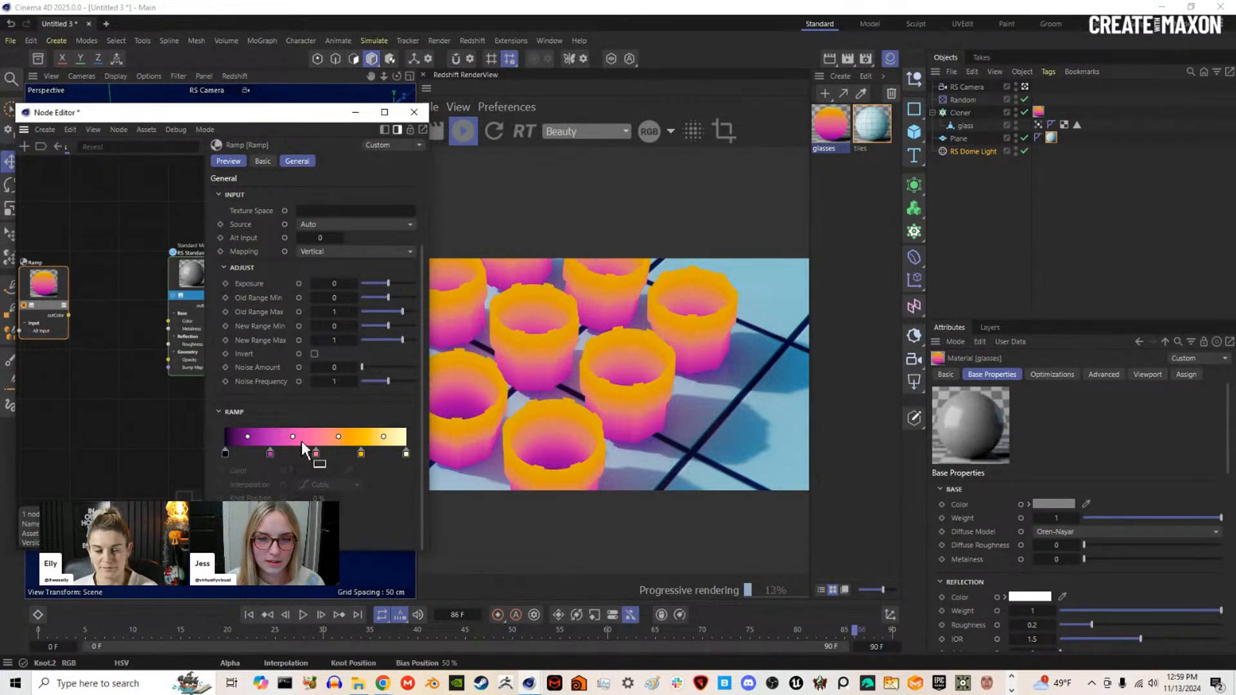
left_click(261, 529)
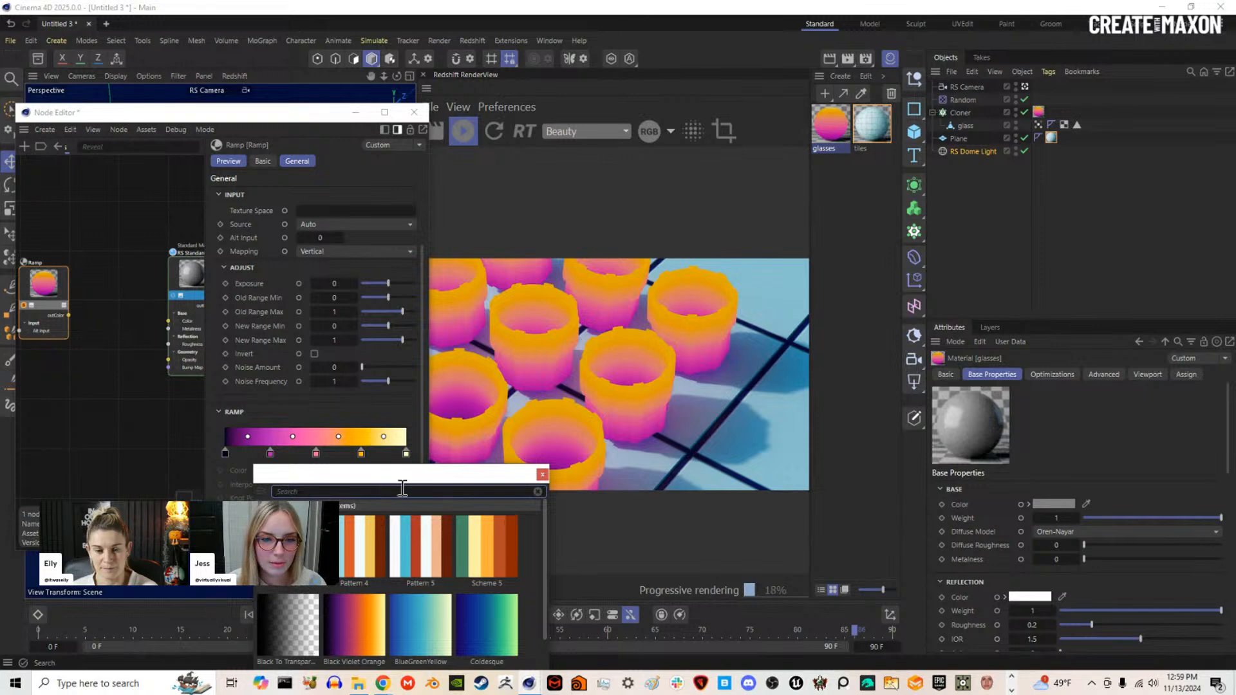
left_click_drag(402, 480, 381, 320)
scroll(405, 496, "down", 8)
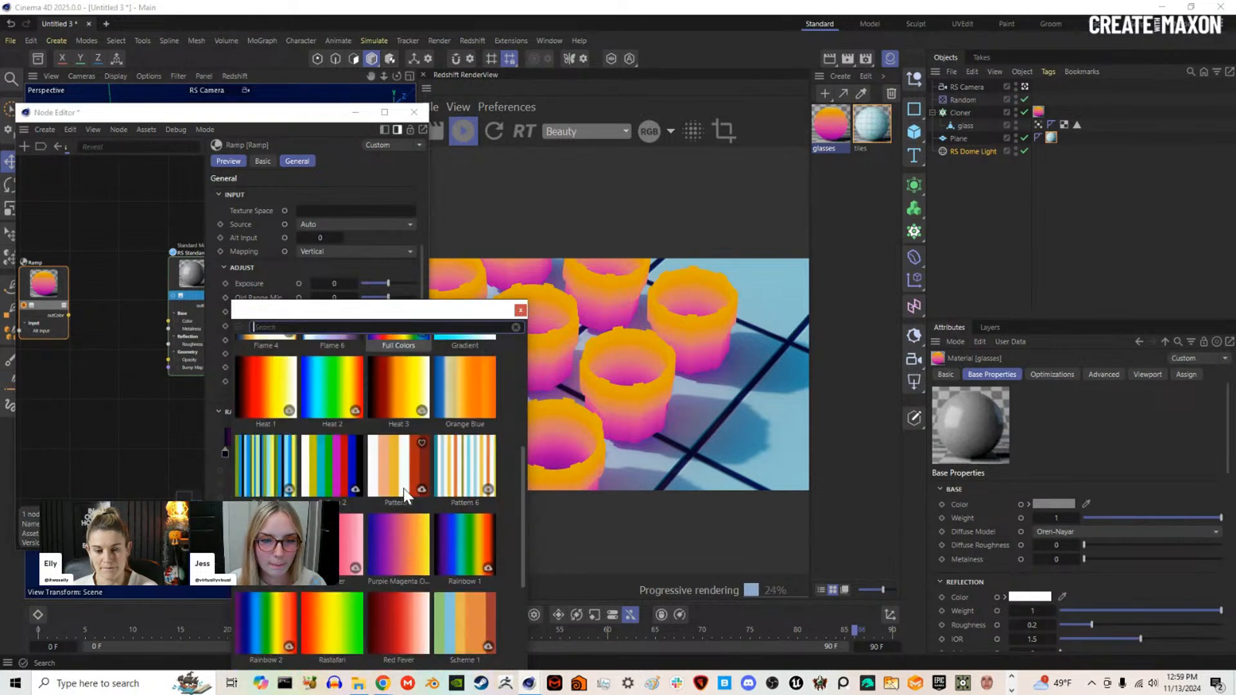
left_click(469, 408)
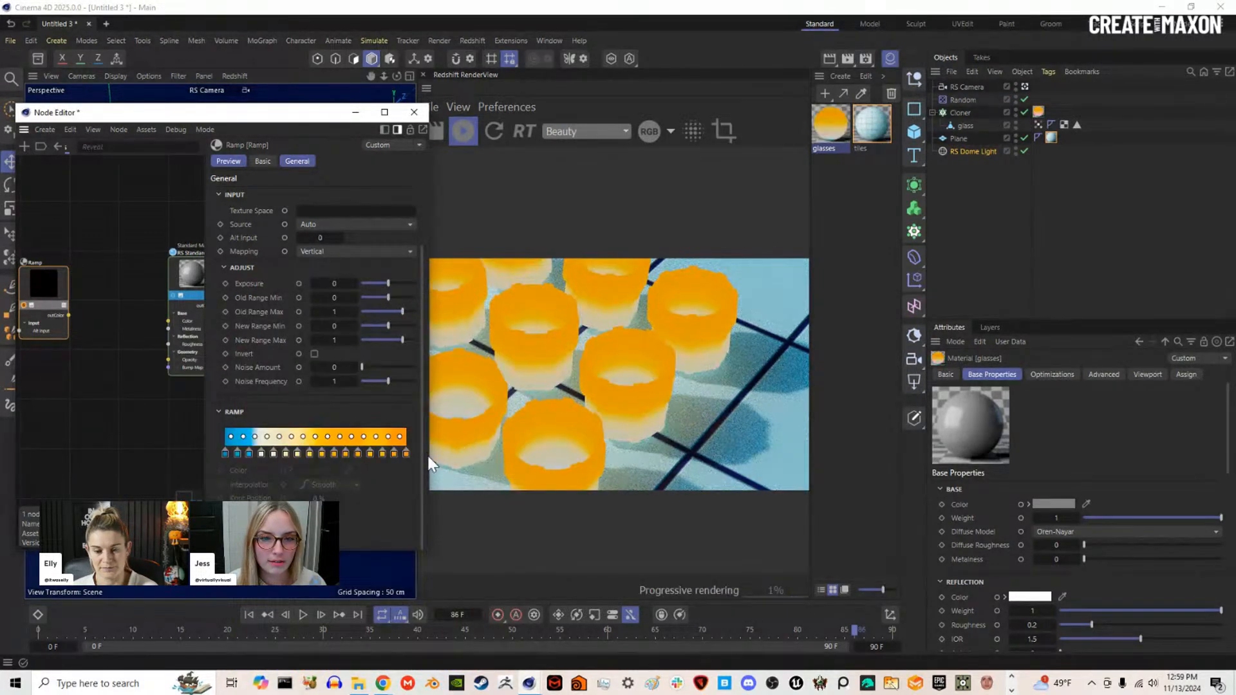
left_click(314, 353)
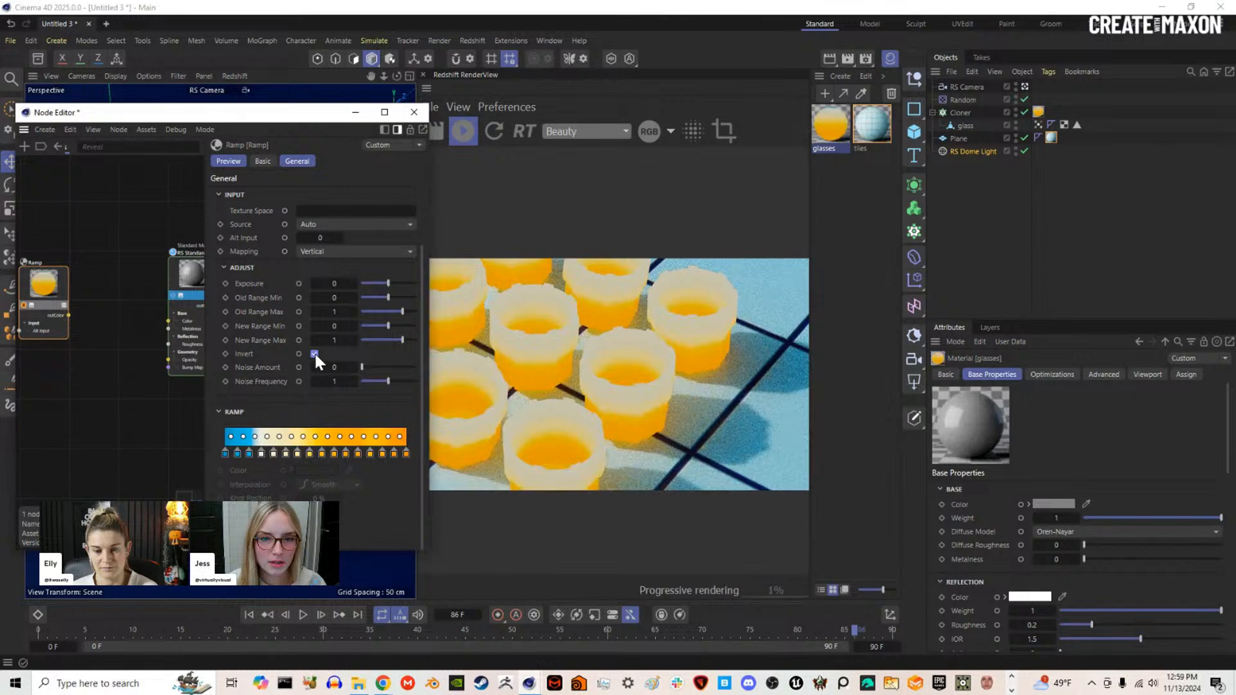
left_click(314, 353)
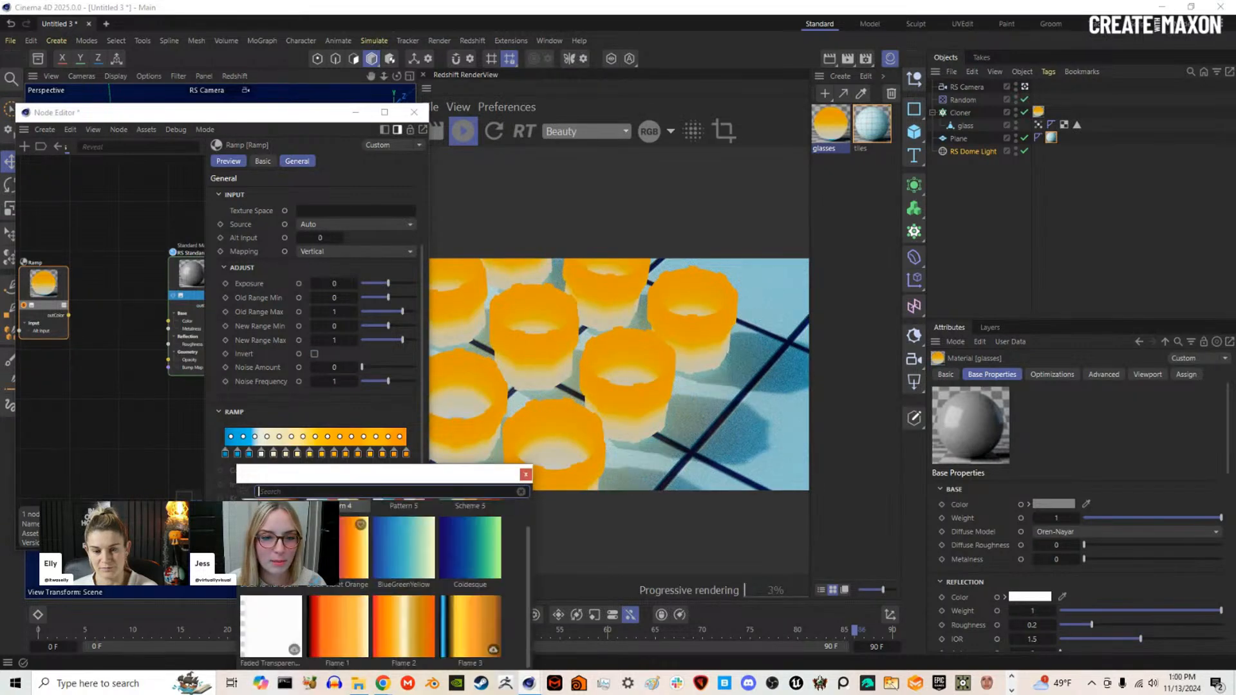
Step: Load the purple-blue-yellow-orange rainbow preset into the glasses ramp, enable Invert and compress all knots toward the ramp's start
scroll(354, 559, "down", 3)
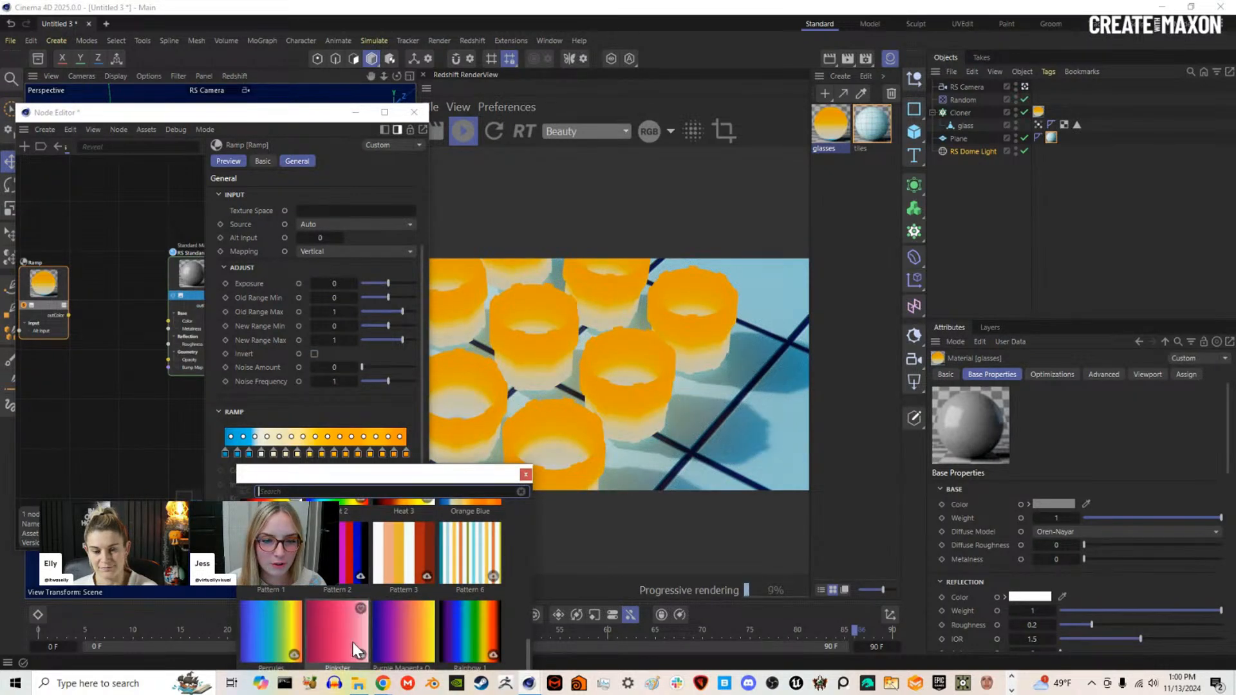
left_click(276, 640)
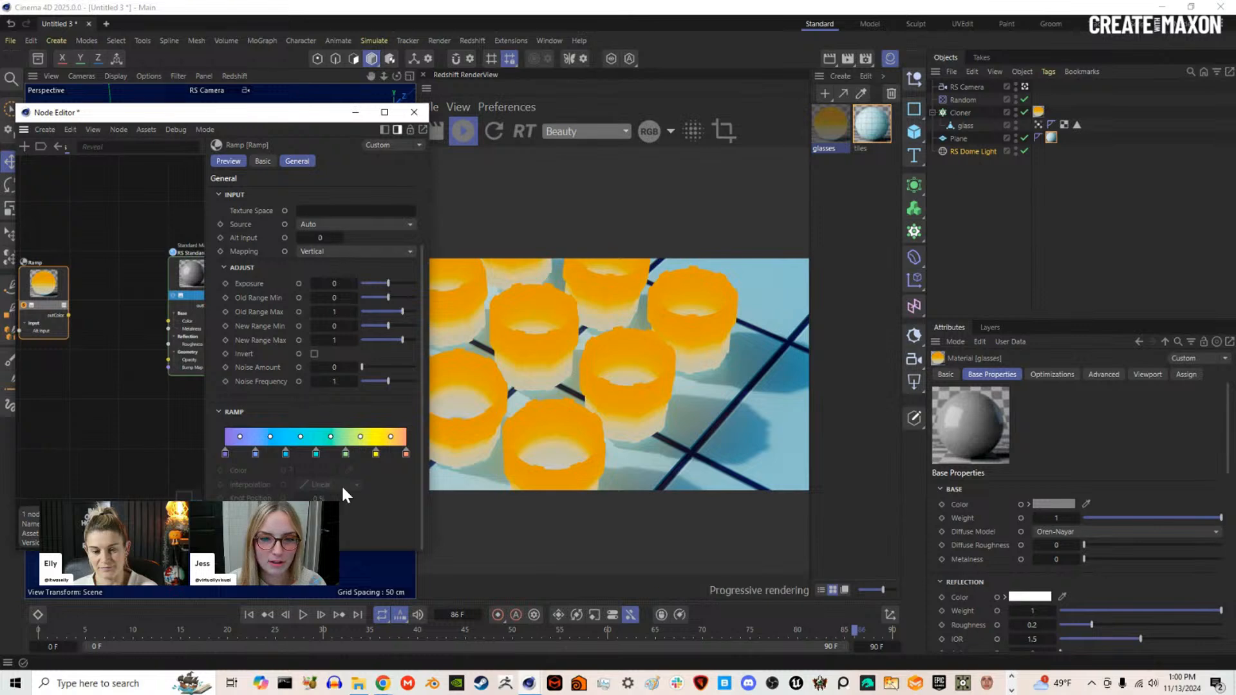
left_click(314, 353)
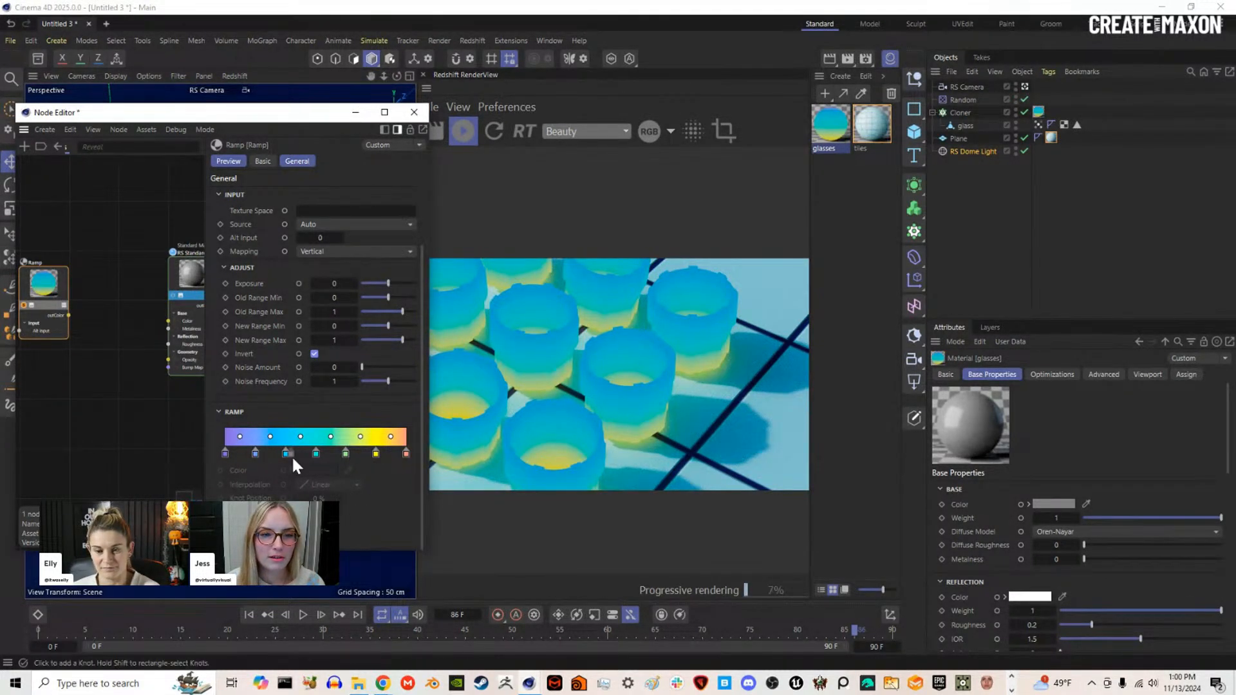
left_click(406, 454)
left_click_drag(245, 451, 386, 450)
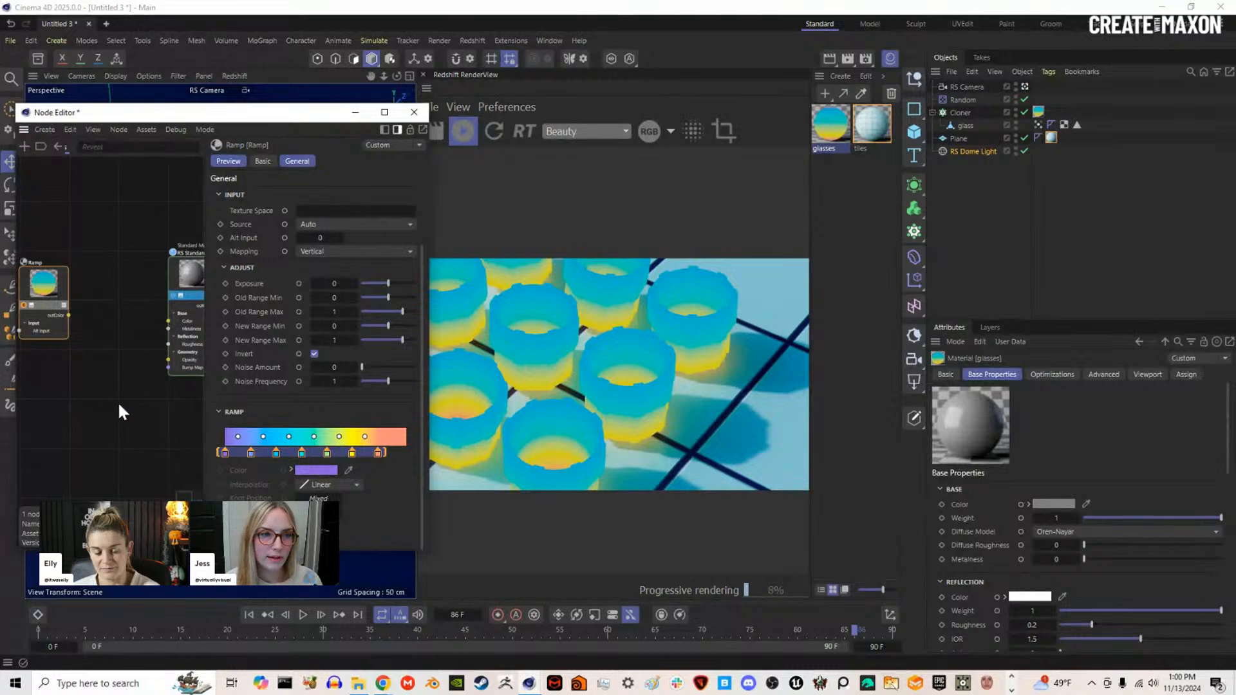
Step: Add a Color Correct node with gamma 2.328 after the glasses ramp and connect its output to RS Standard's transmission color
double_click(96, 306)
type("cor")
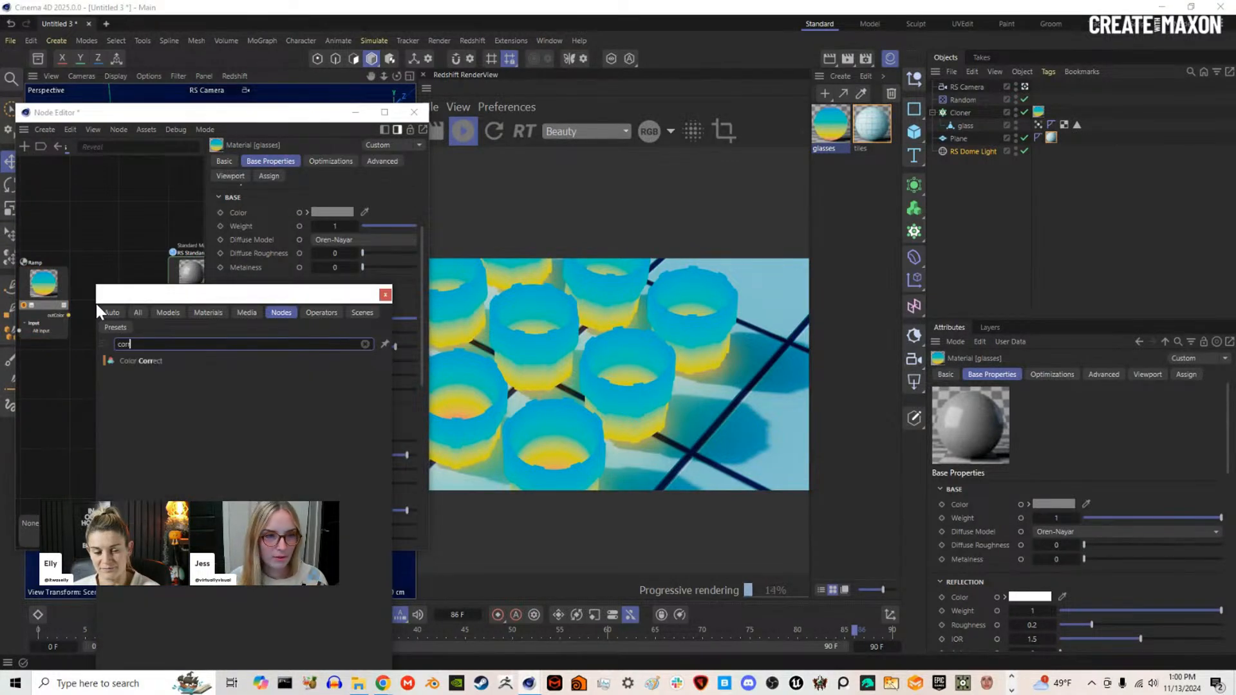
left_click(160, 360)
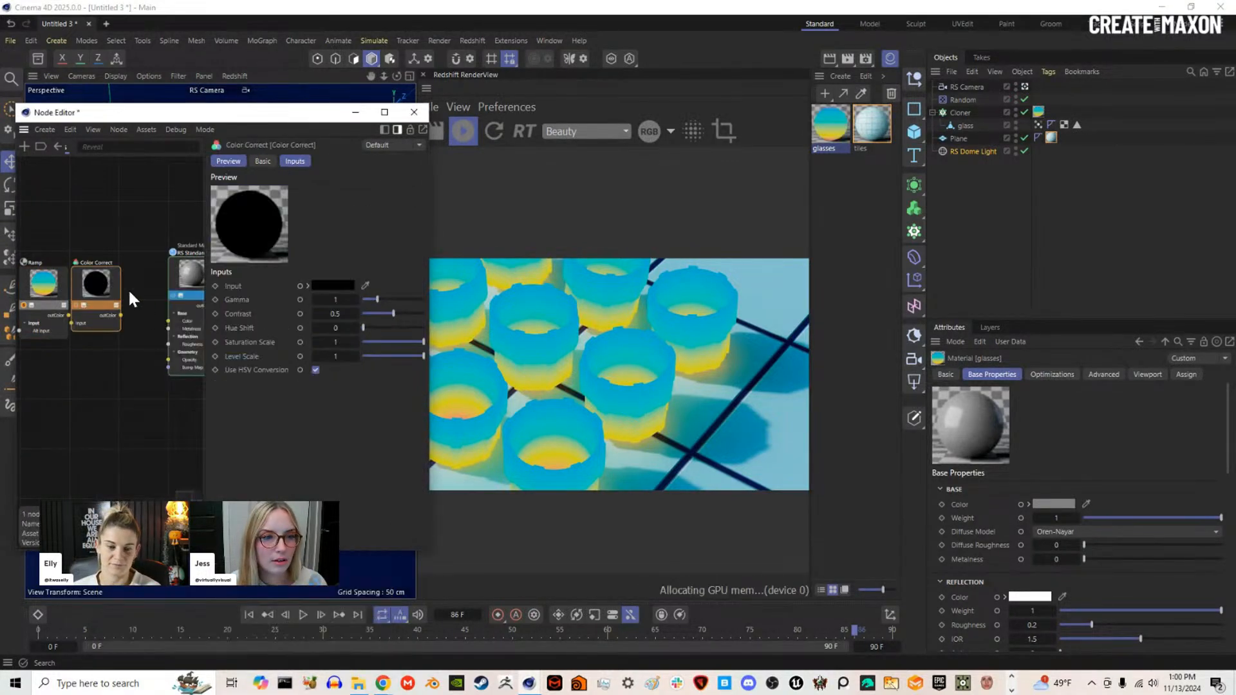
left_click_drag(67, 316, 85, 324)
left_click_drag(384, 300, 398, 300)
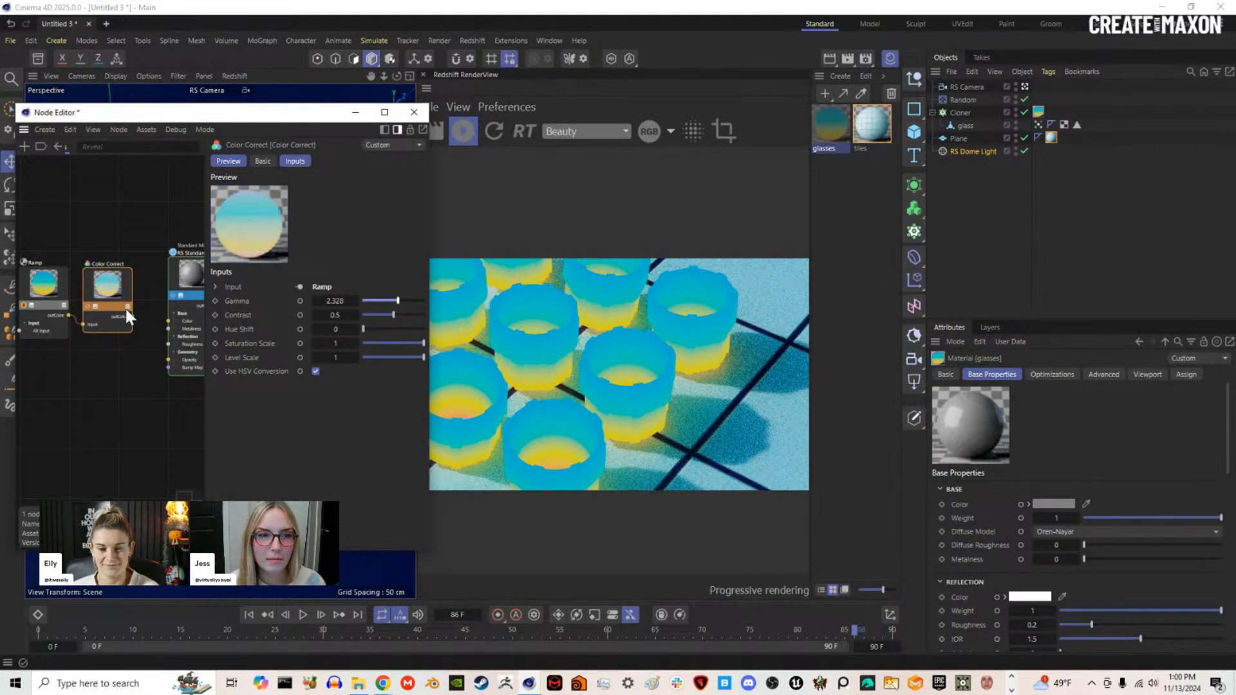
left_click_drag(132, 317, 183, 279)
mouse_move(271, 332)
left_click(329, 333)
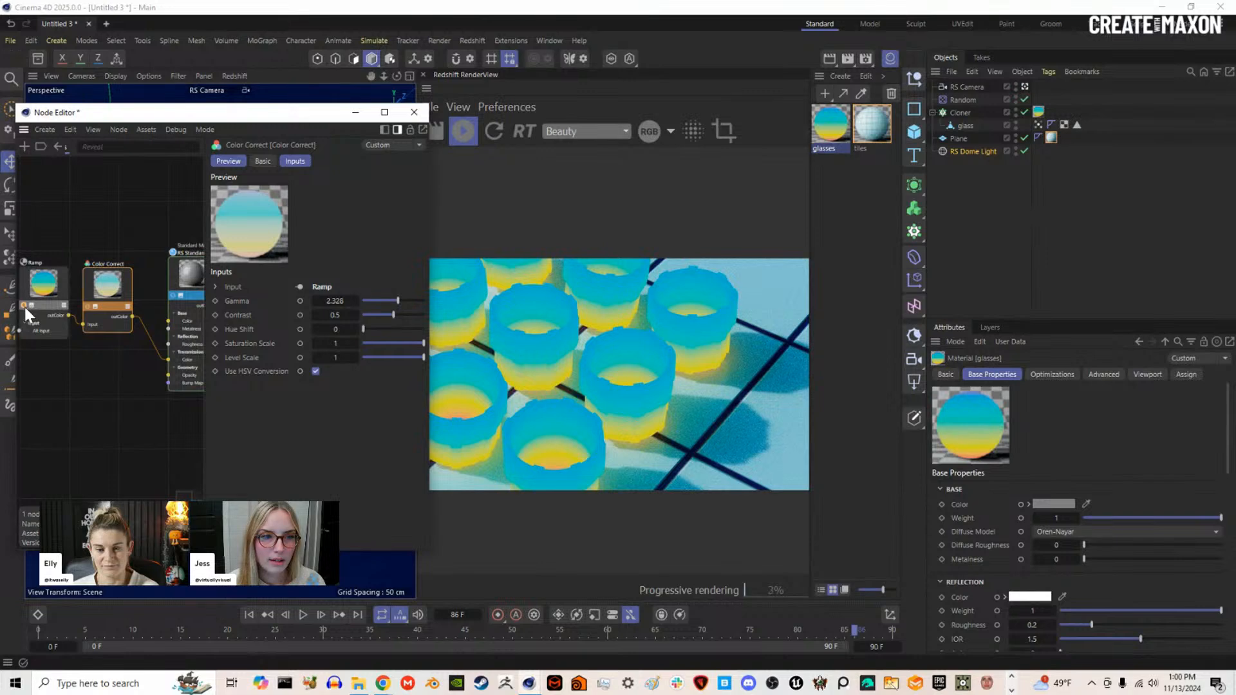
Step: Set RS Standard's transmission weight to 1 and the Color Correct node's gamma to 2.084 in the glasses material
left_click(190, 274)
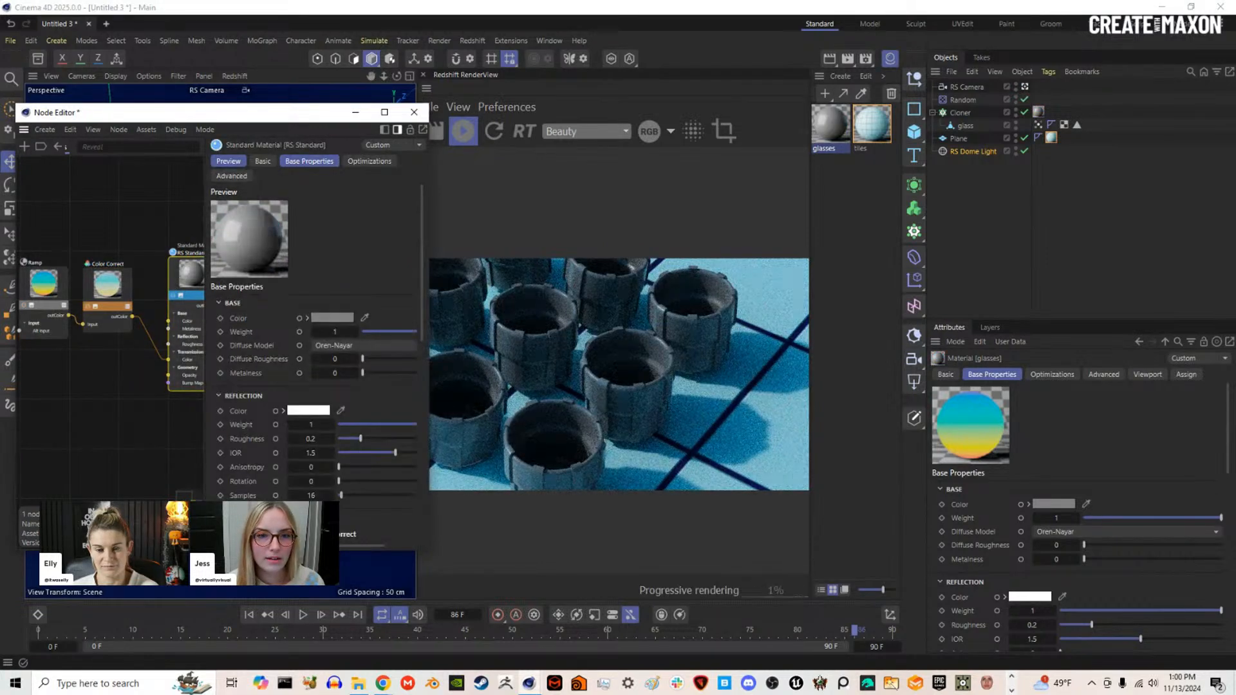
scroll(375, 403, "down", 4)
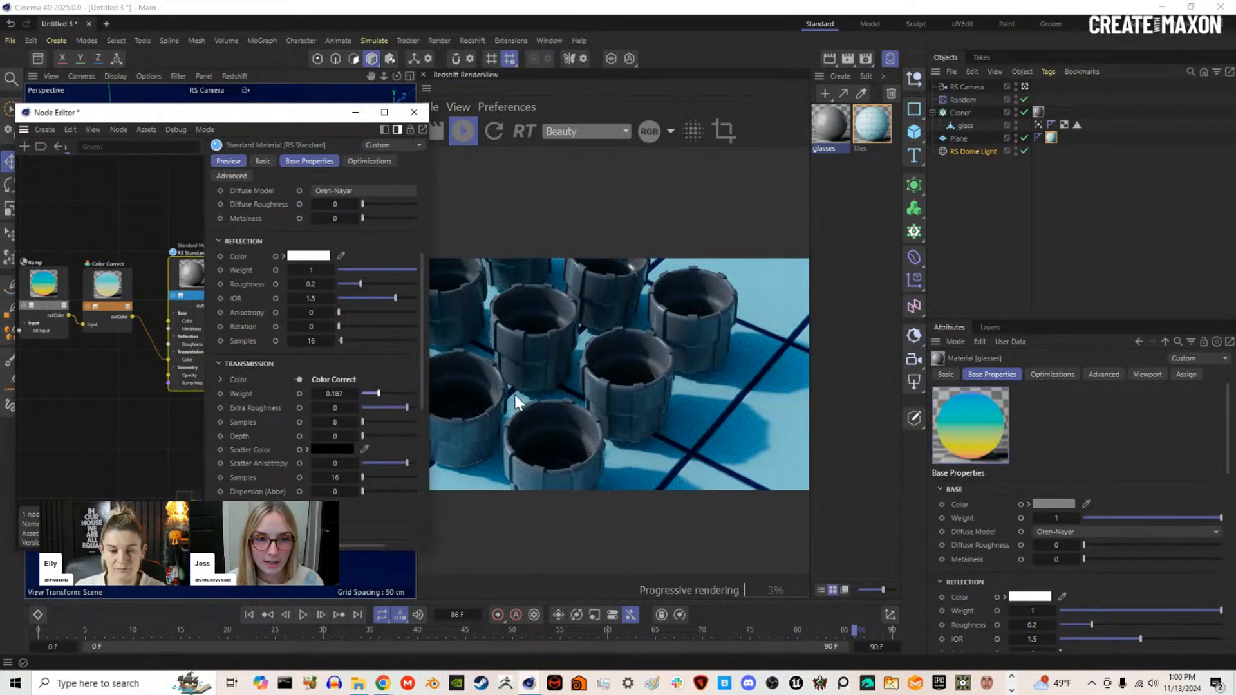
left_click_drag(462, 394, 555, 423)
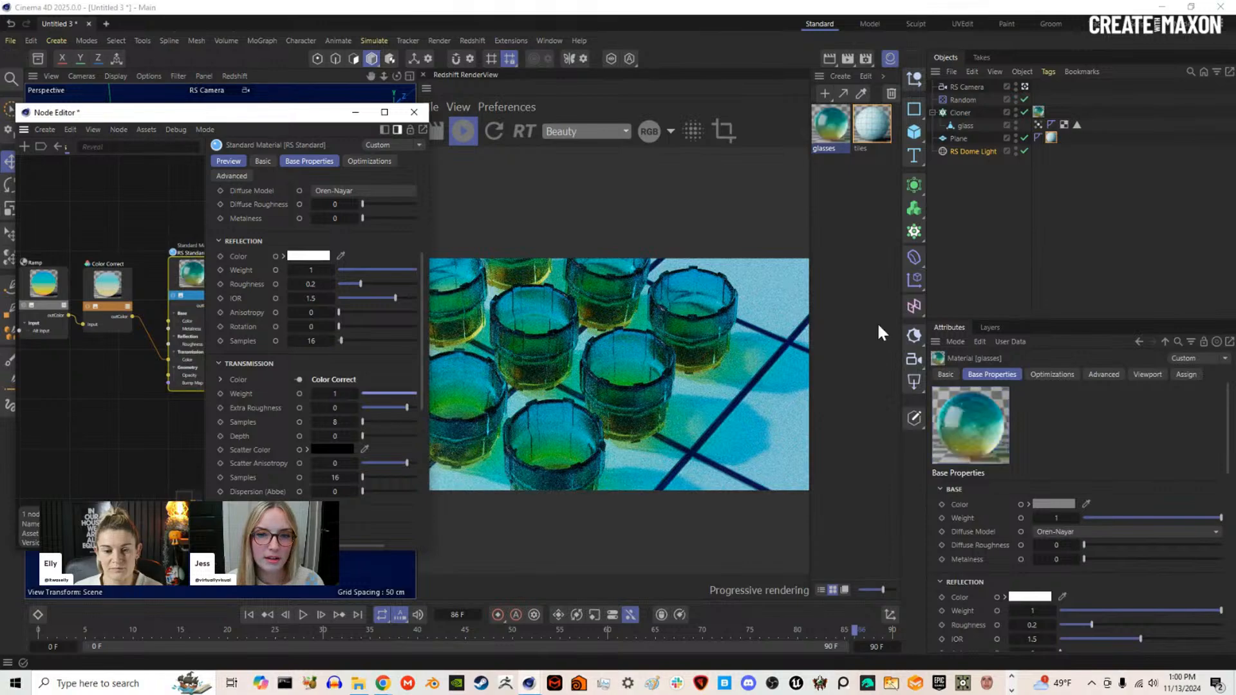
left_click(112, 289)
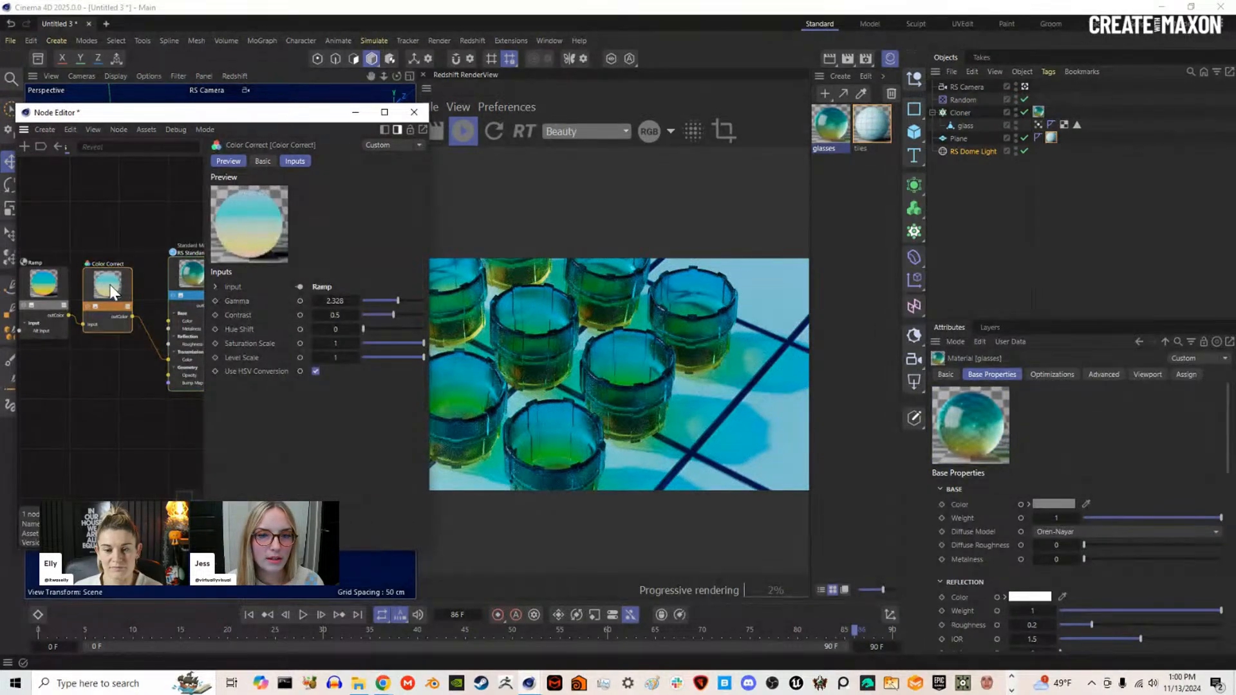
left_click_drag(408, 299, 395, 301)
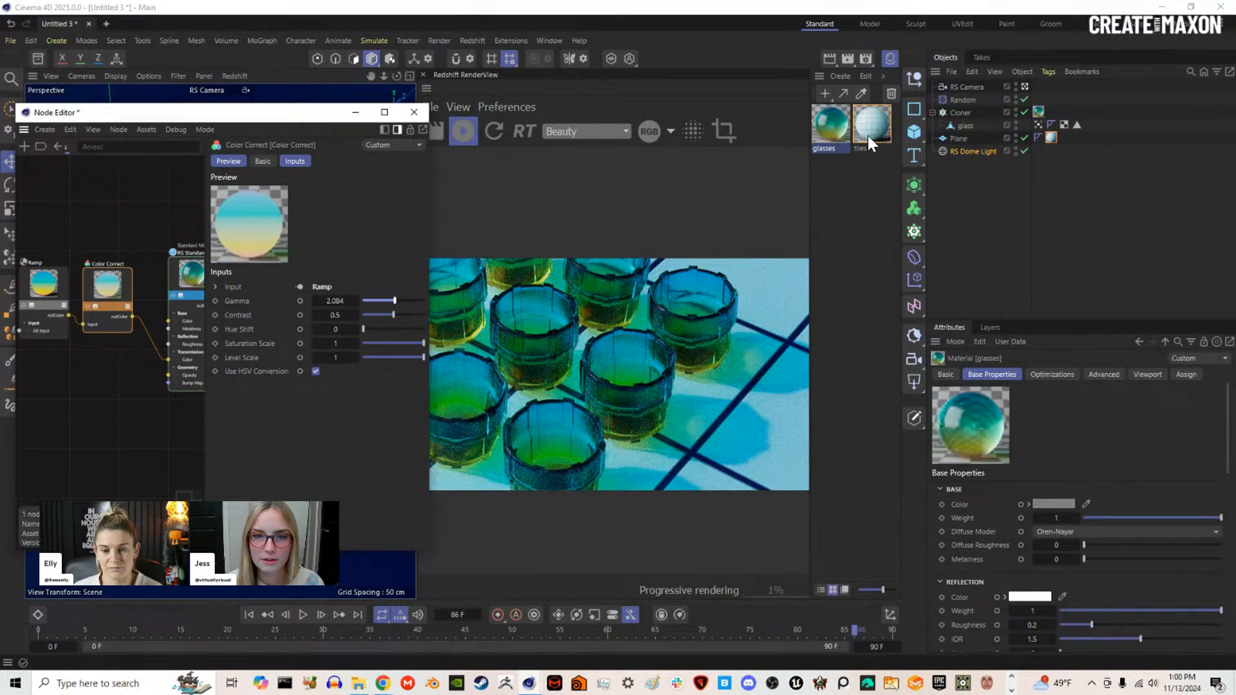
Step: Load the Black Violet Orange gradient preset into the glasses ramp and delete its first, black knot
left_click(49, 287)
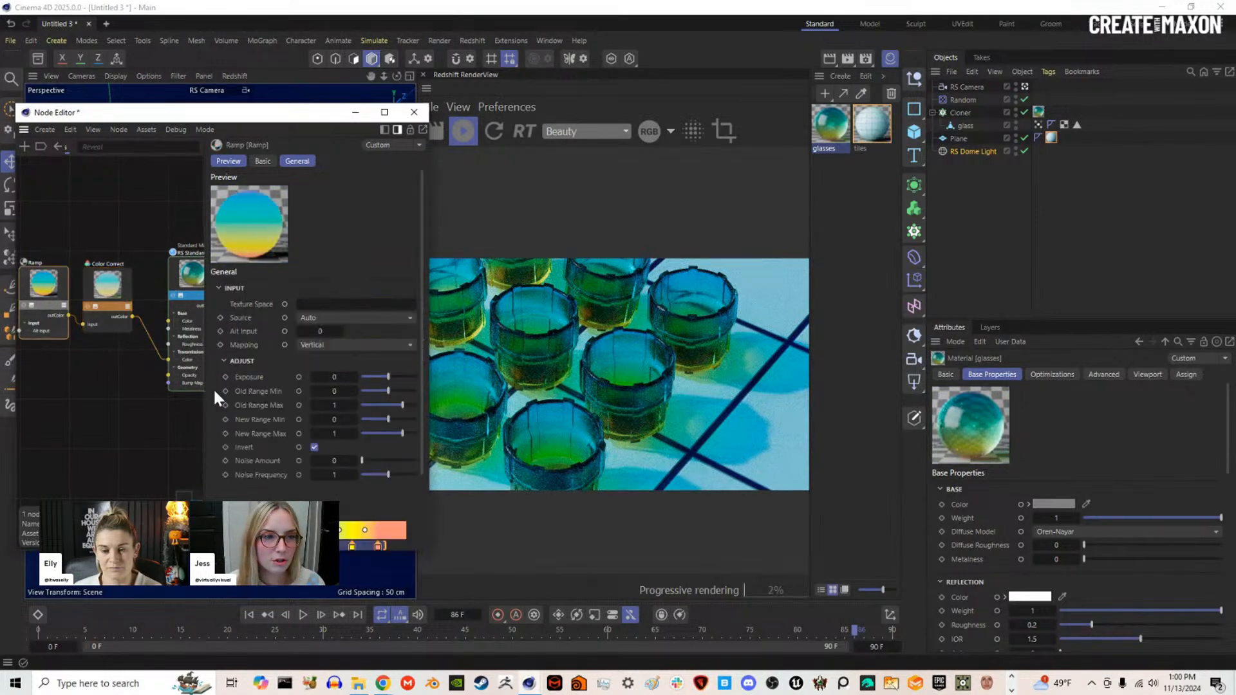
left_click(314, 447)
scroll(254, 452, "down", 3)
left_click(270, 535)
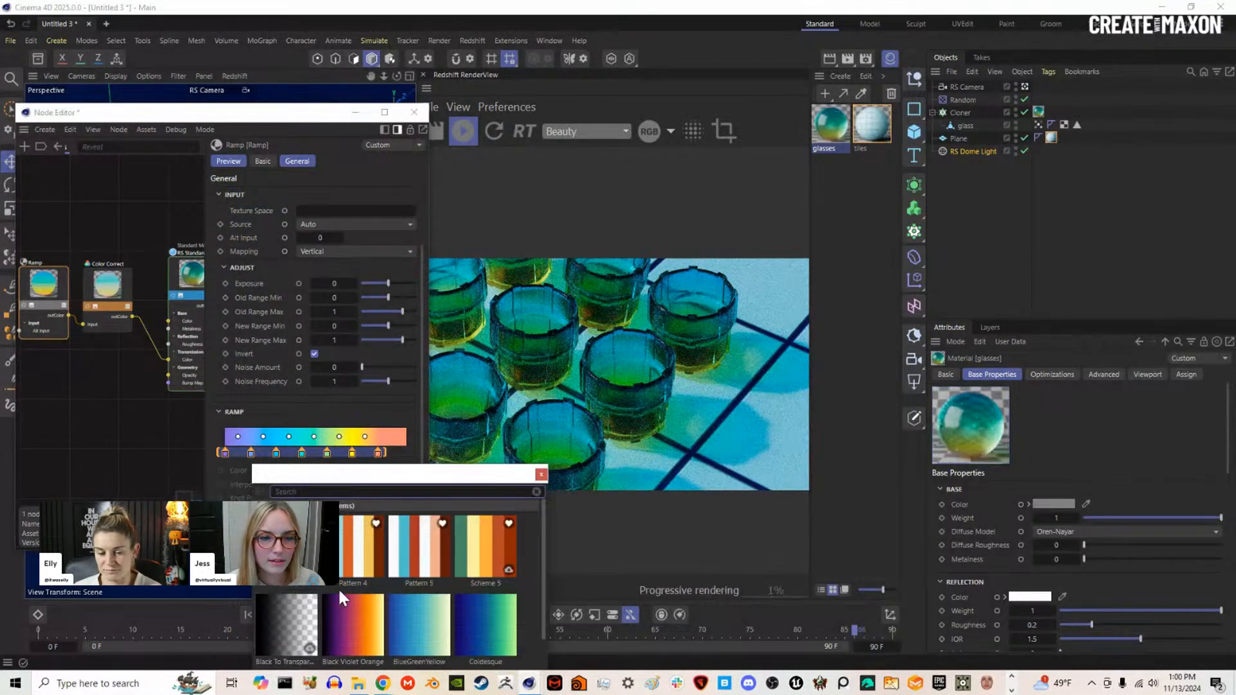
double_click(362, 632)
left_click(225, 453)
key("Delete")
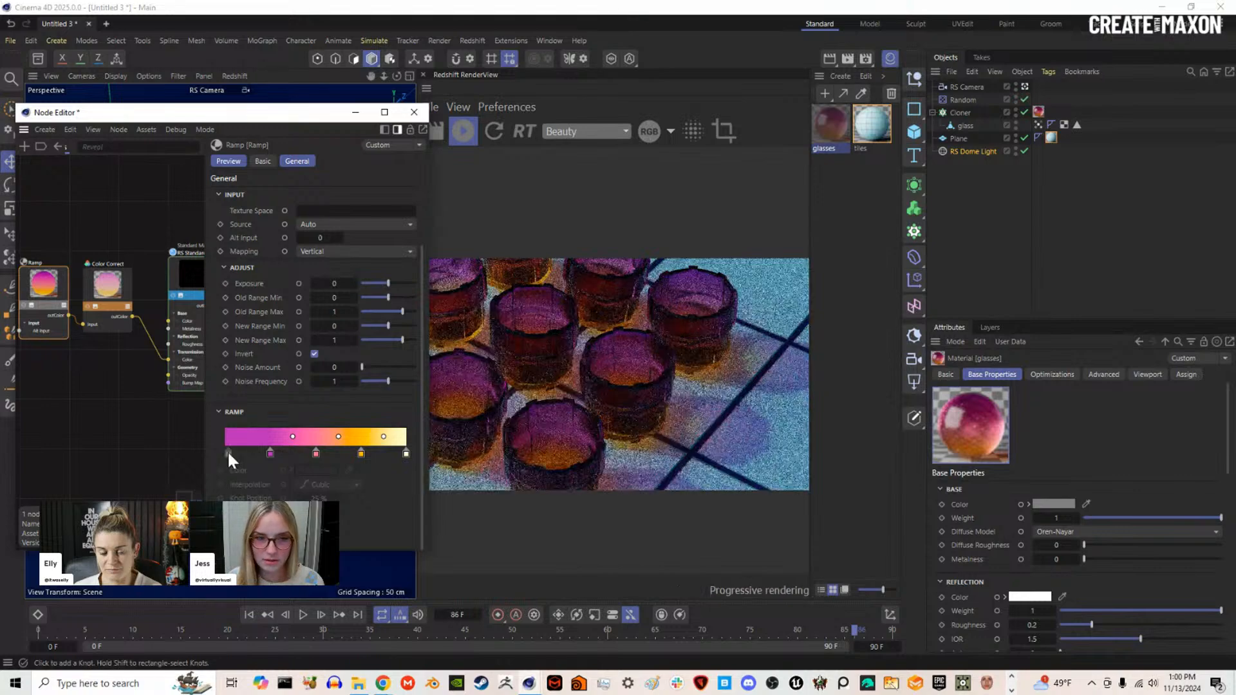
Step: Shift the glasses ramp's violet, pink and orange knots toward the start, placing the orange knot at about 65%
left_click_drag(270, 455, 233, 456)
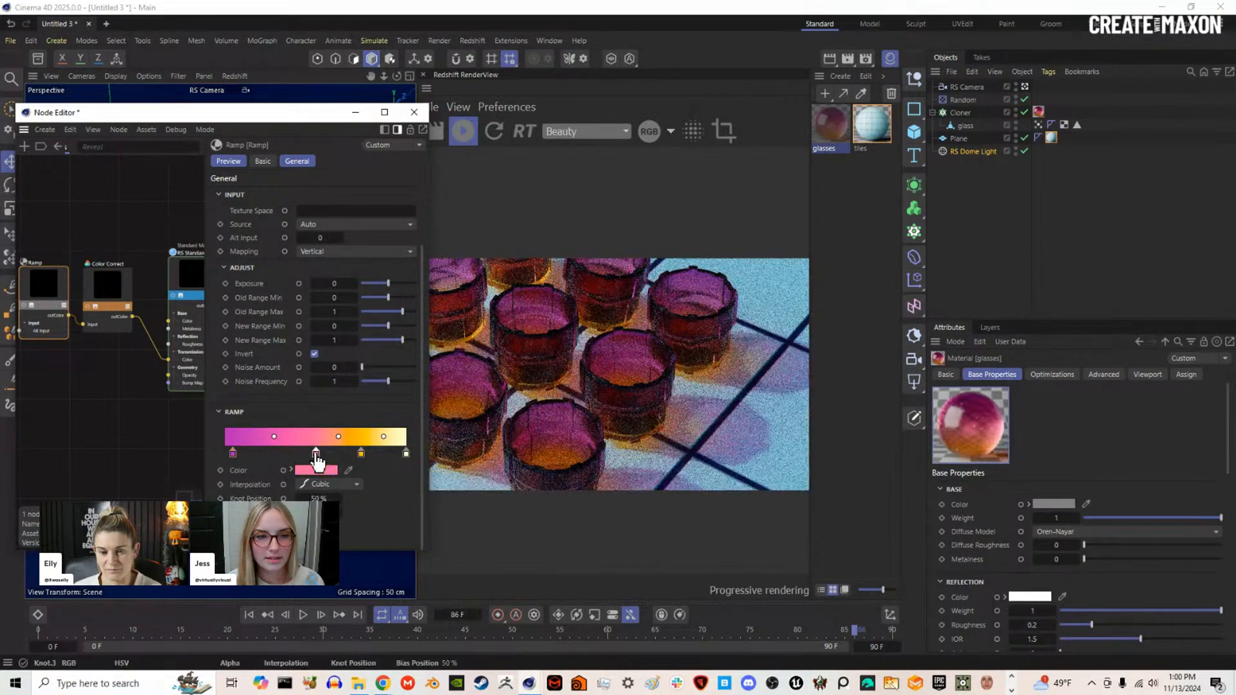
left_click_drag(316, 454, 278, 454)
left_click_drag(361, 453, 346, 453)
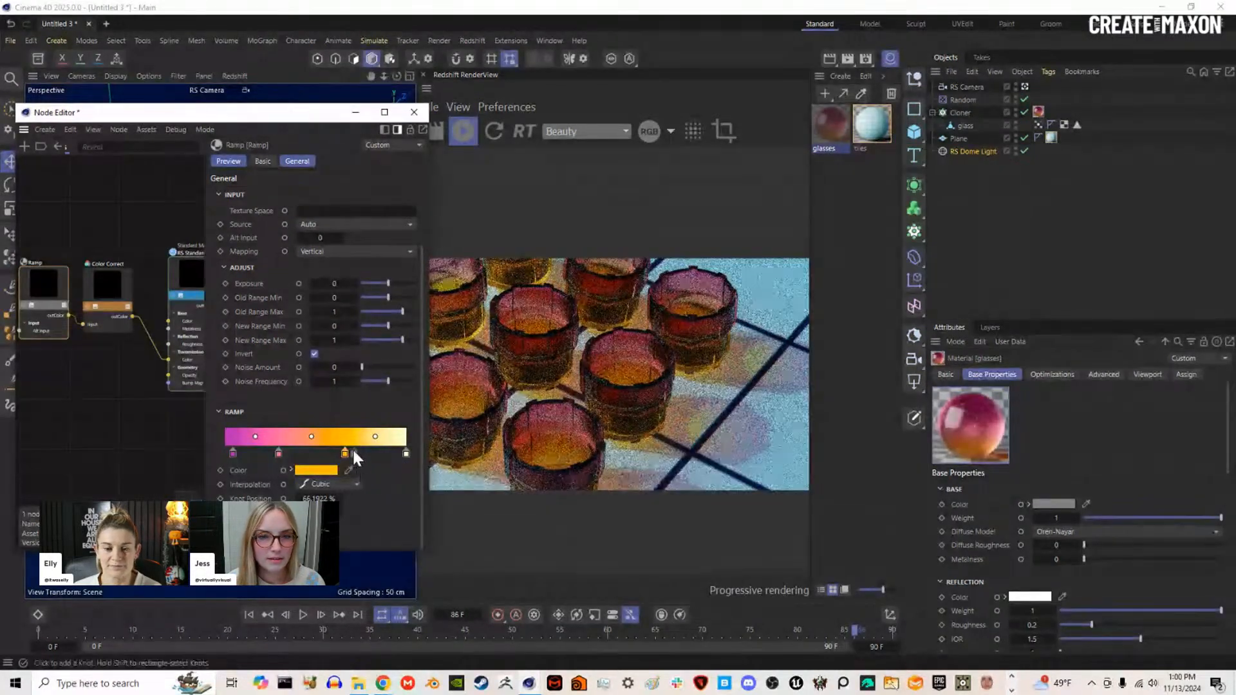
Step: Add a Material Blender node with RS Standard as its base material color and connect it to the Output surface
middle_click_drag(166, 370, 111, 337)
scroll(131, 346, "down", 2)
scroll(130, 344, "down", 1)
left_click_drag(150, 281, 209, 277)
double_click(155, 279)
type("blen")
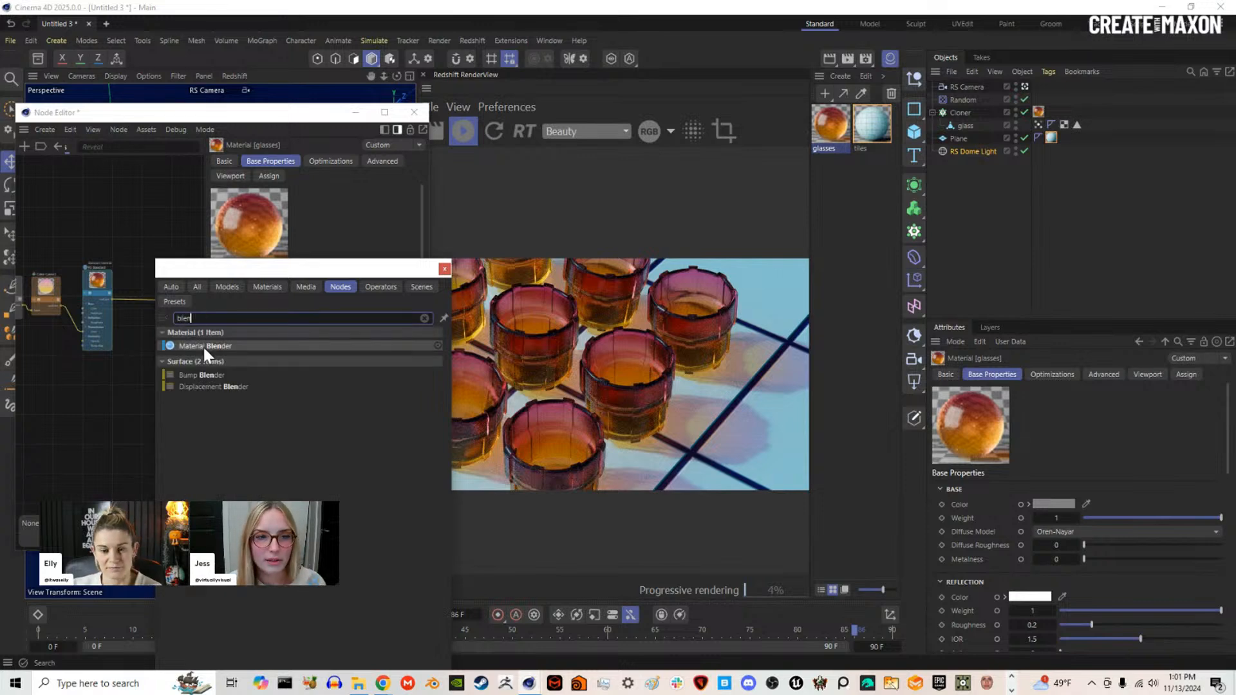
left_click(205, 346)
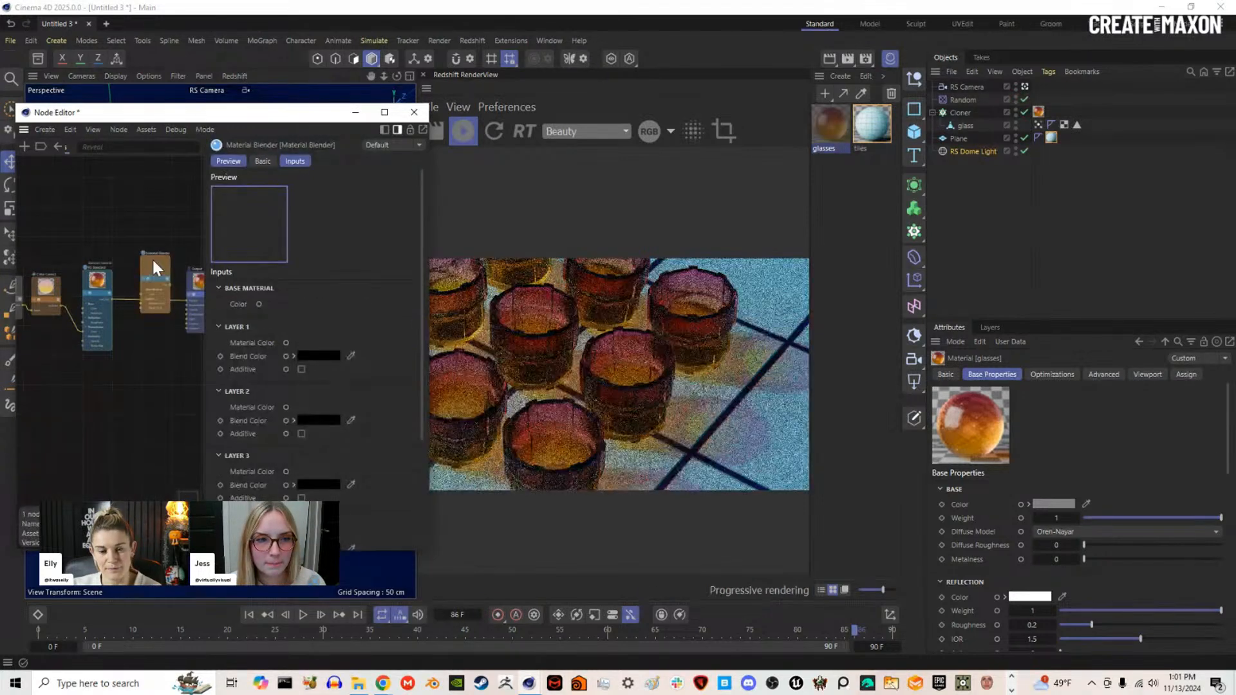
left_click_drag(112, 299, 139, 302)
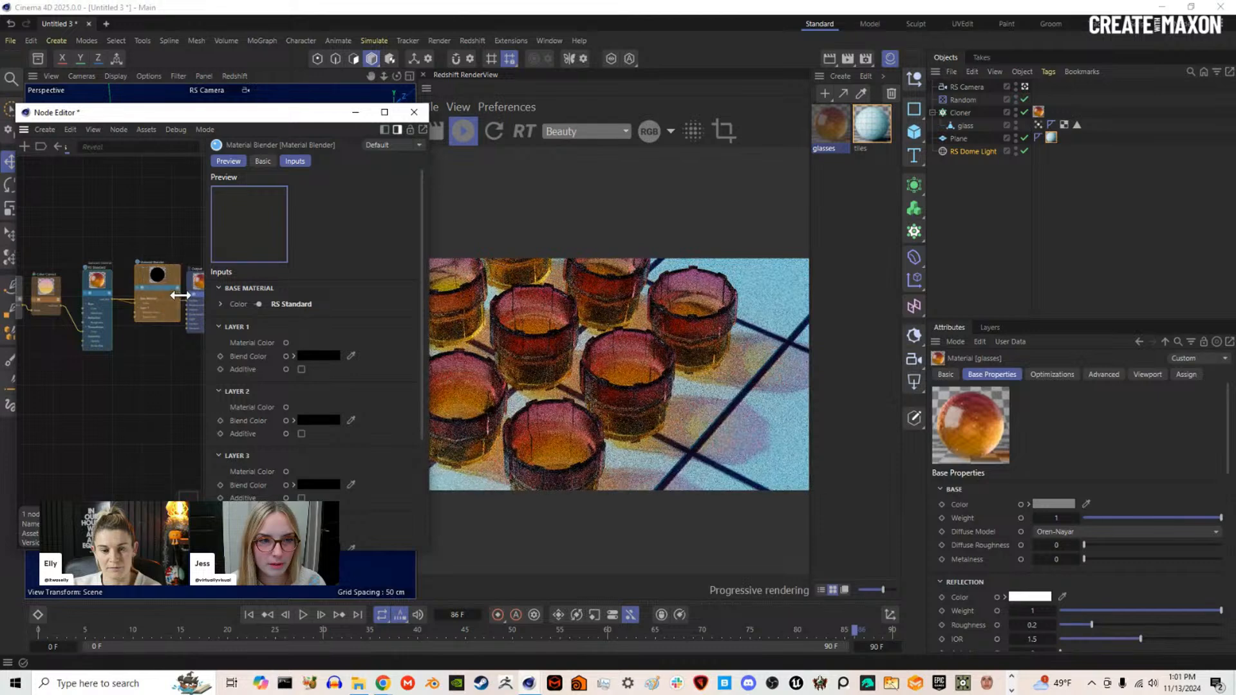
scroll(164, 290, "up", 5)
scroll(154, 303, "down", 2)
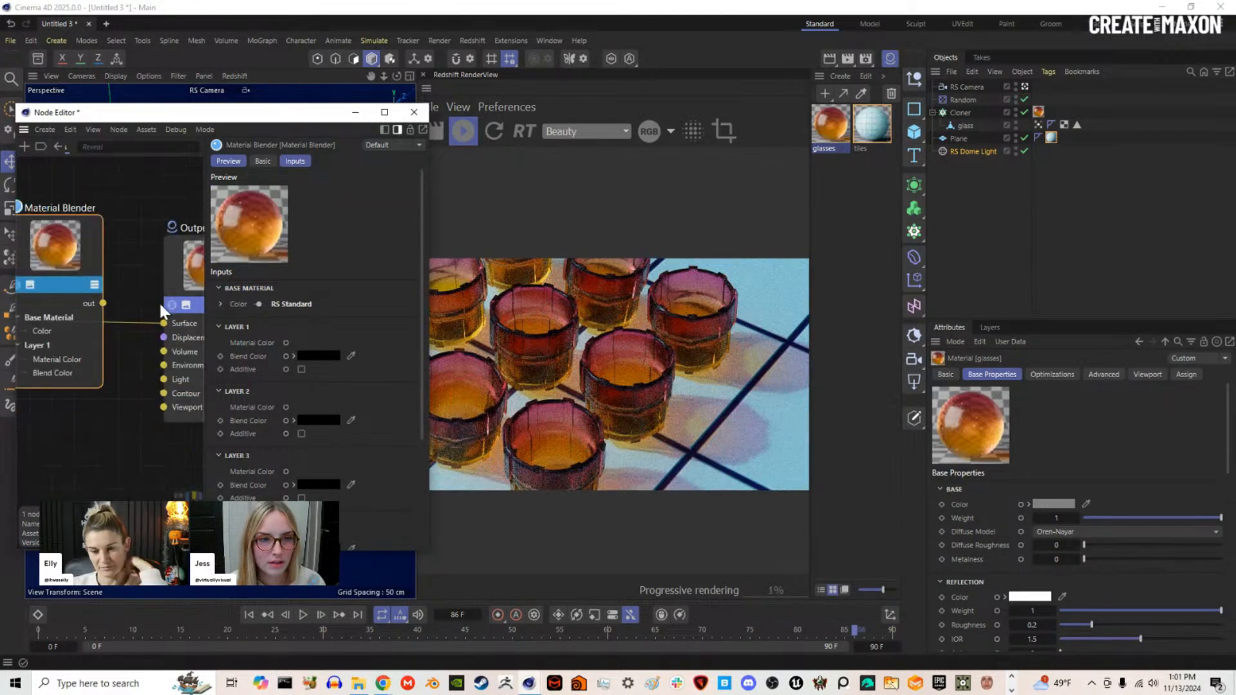
key("ctrl+z")
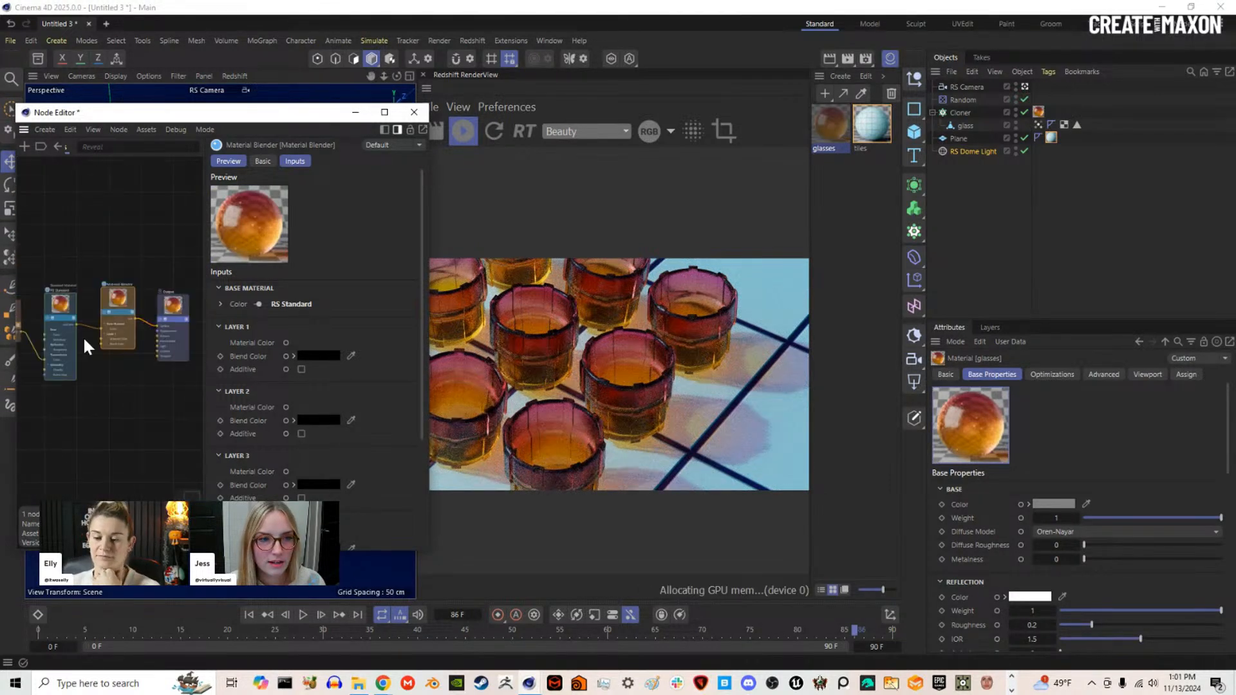
Step: Add a Vertex Attribute node to the glasses graph and assign the glass object's Vertex Map tag as its attribute name
double_click(74, 366)
type("vert")
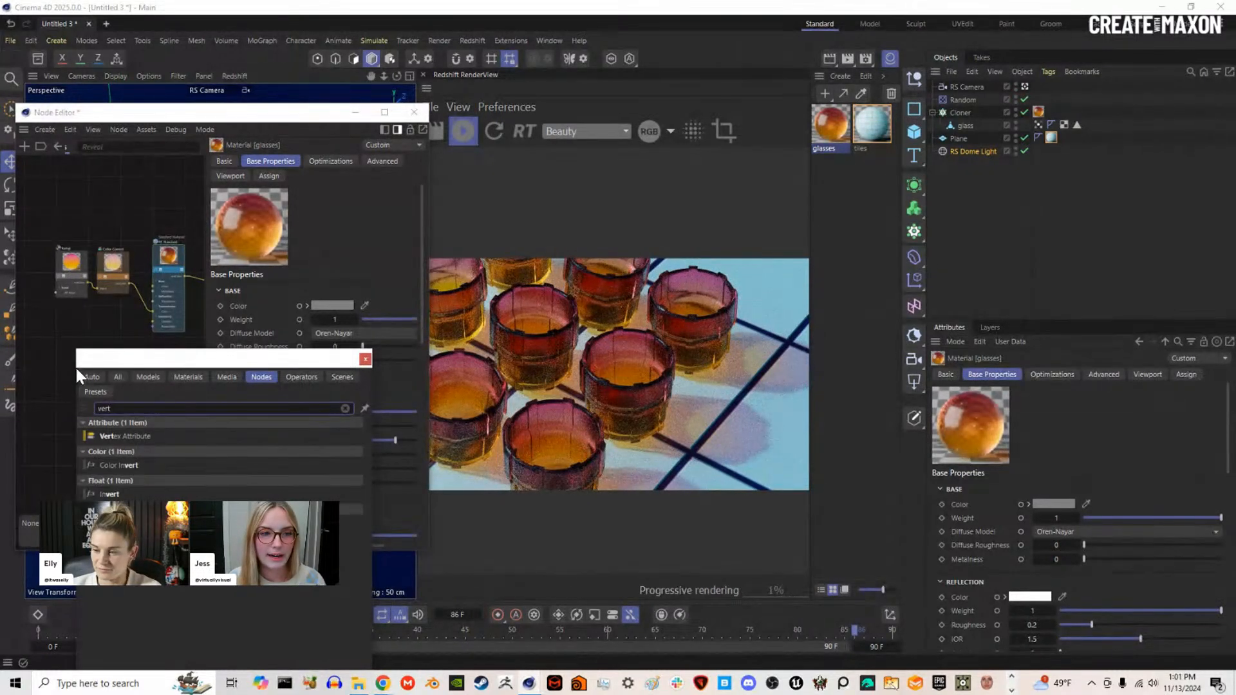
double_click(107, 437)
left_click_drag(77, 360, 76, 342)
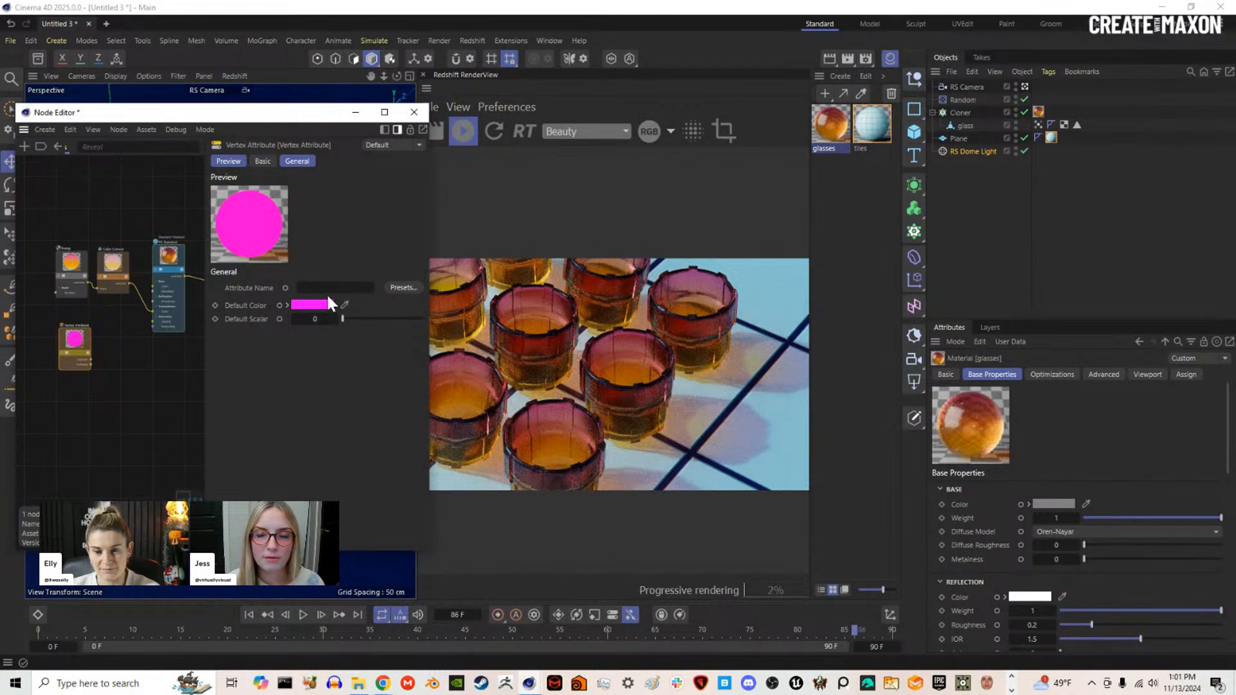
left_click(1038, 124)
left_click_drag(1037, 124, 315, 288)
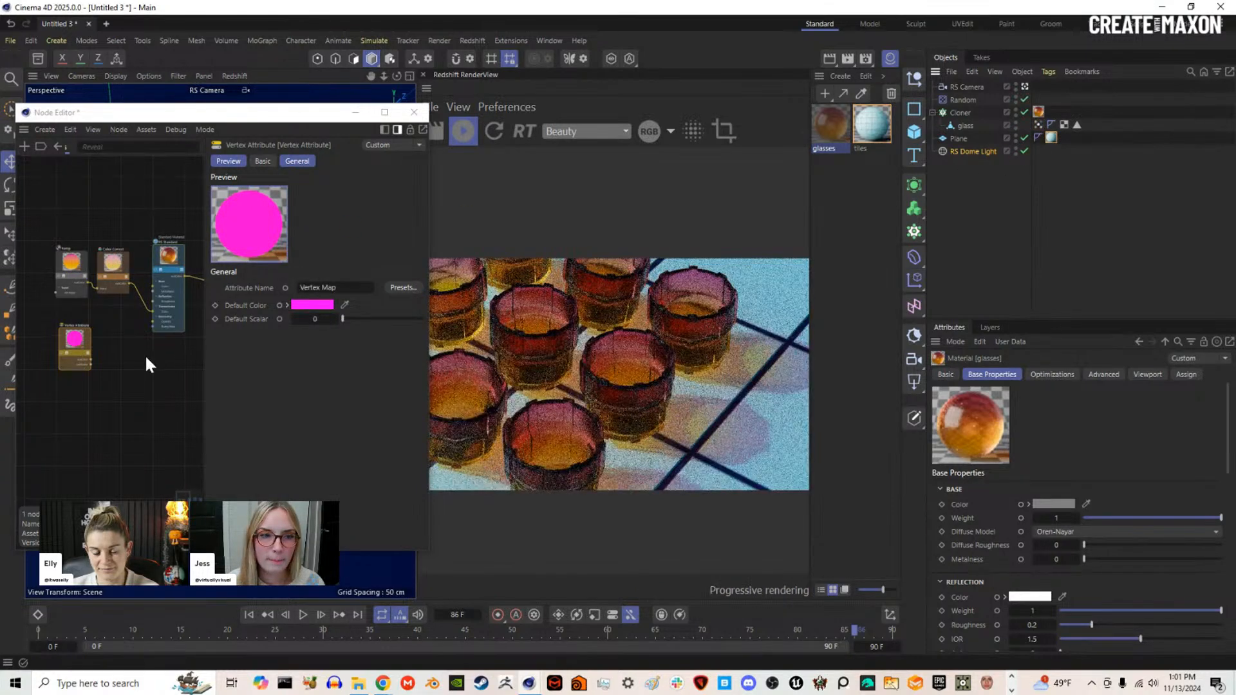
Step: Connect the Vertex Attribute output to the Material Blender's Layer 1 Blend Color
middle_click_drag(147, 356, 100, 336)
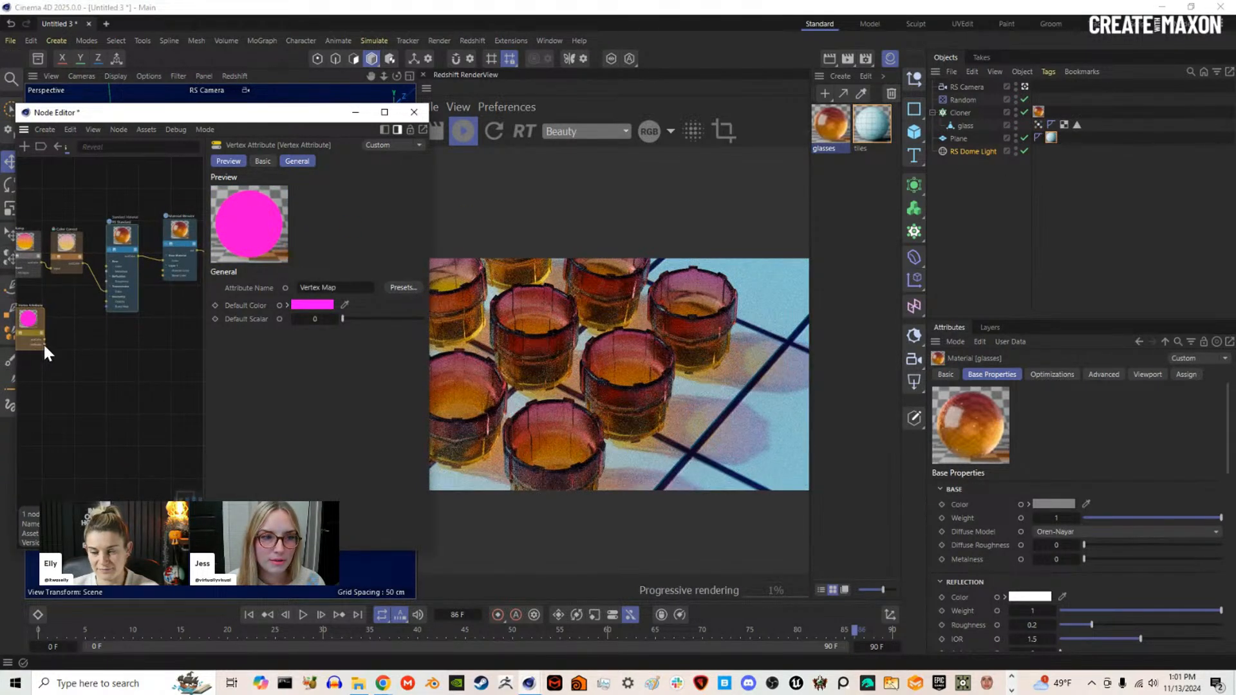
left_click_drag(41, 336, 165, 274)
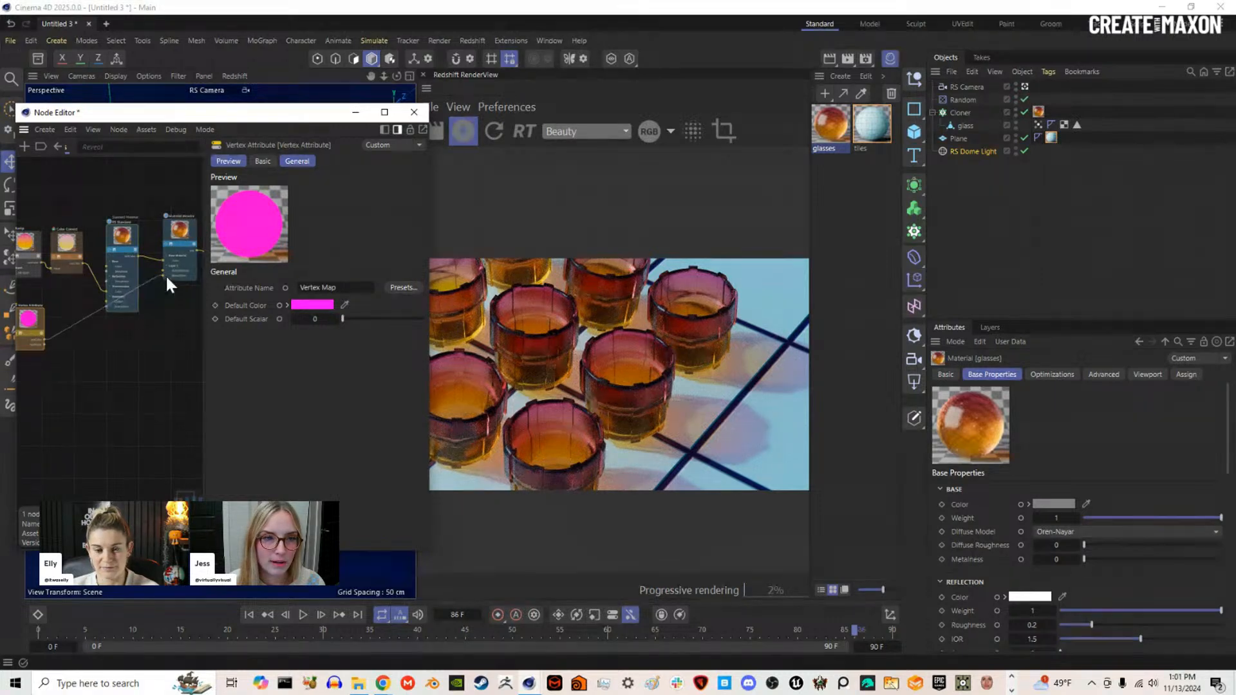
scroll(165, 275, "up", 3)
scroll(165, 274, "down", 3)
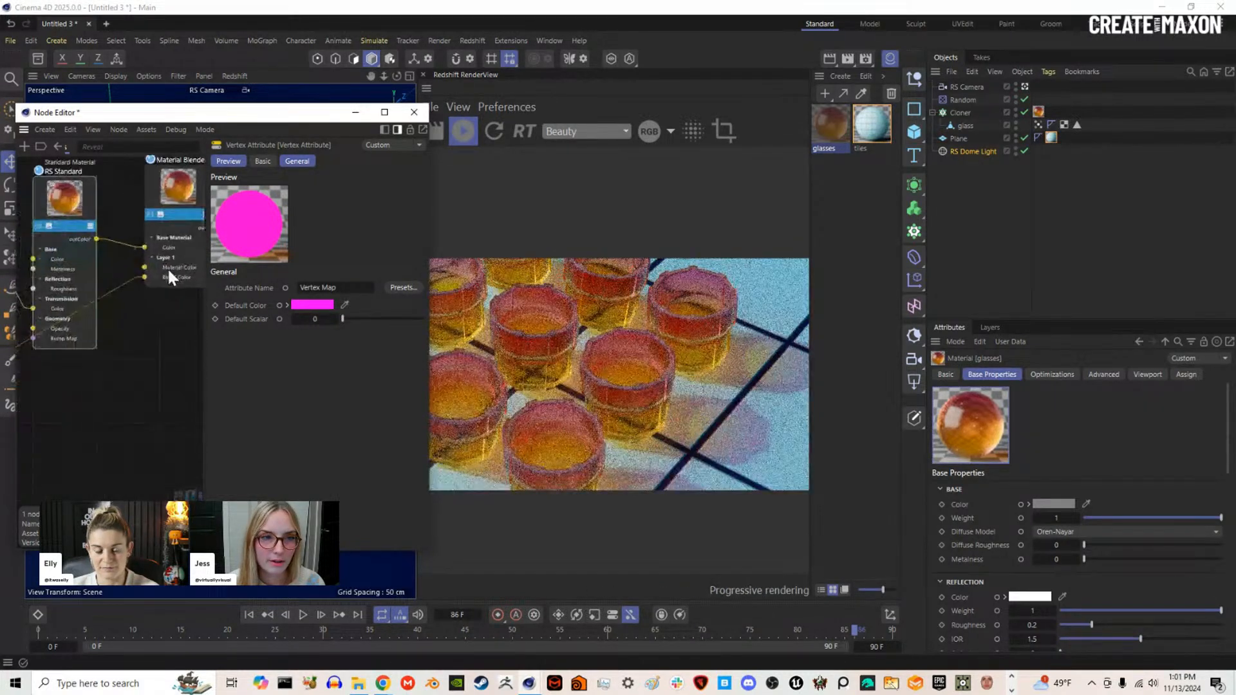
scroll(180, 277, "down", 3)
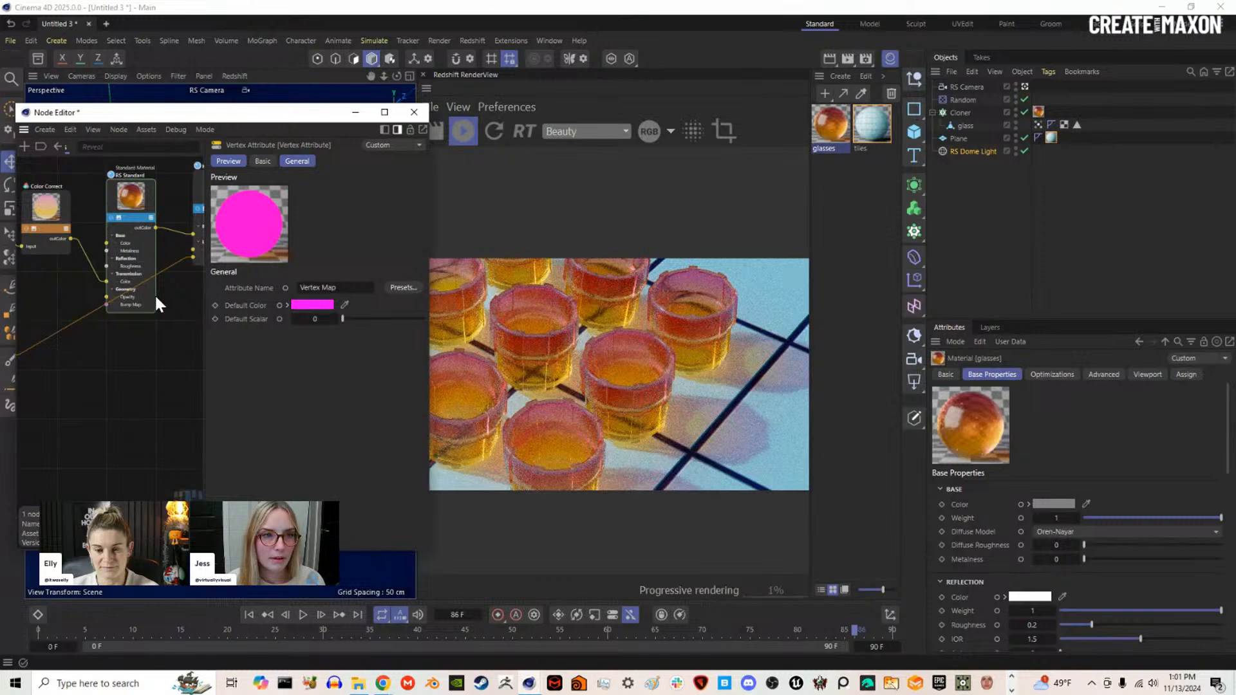
Step: Duplicate RS Standard with metalness 1, a red base color and transmission weight 0, and connect it to the blender's Layer 1 Material Color
left_click_drag(136, 215, 126, 338, "ctrl")
left_click_drag(363, 373, 418, 373)
left_click(333, 318)
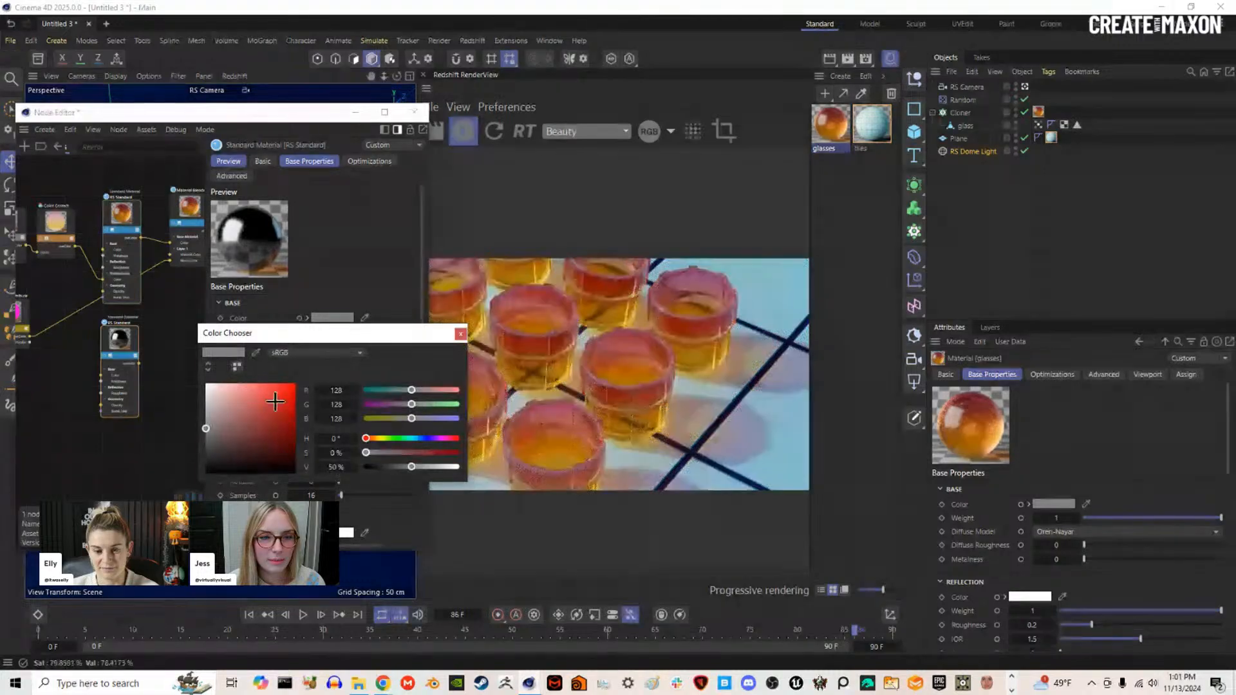
left_click(273, 384)
left_click(461, 333)
scroll(361, 464, "down", 2)
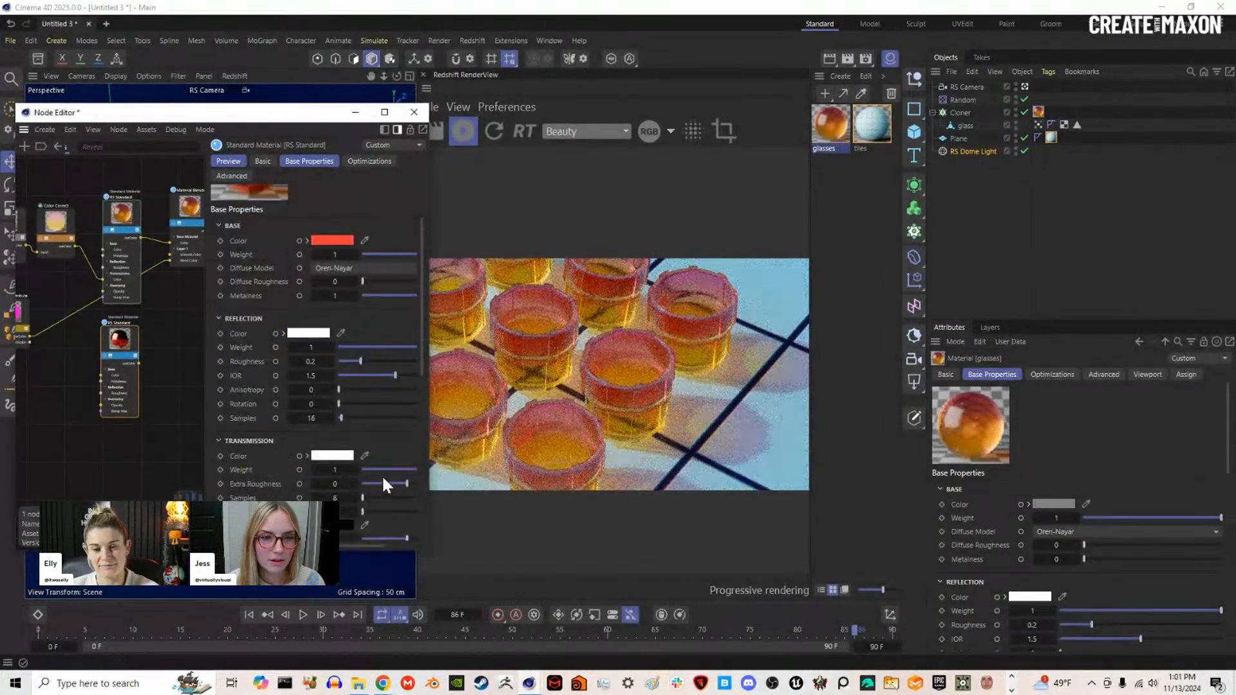
left_click_drag(138, 363, 178, 255)
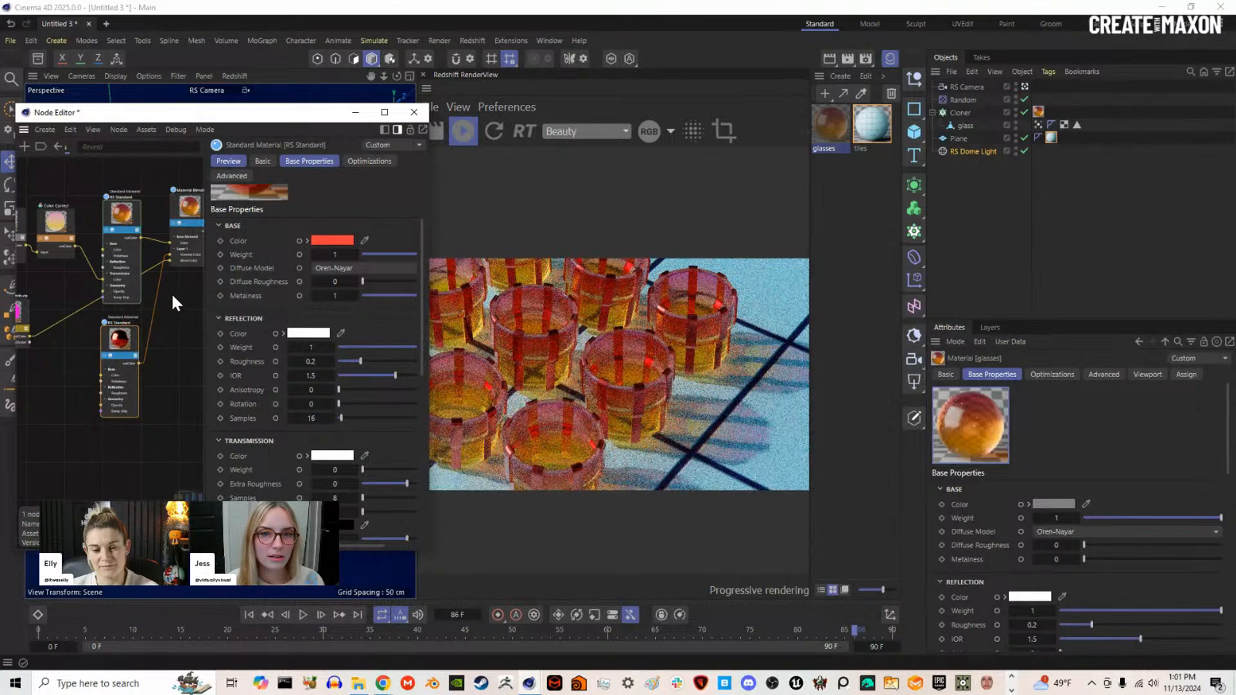
Step: Narrow the node editor, hide the material manager and examine the rendered glasses' ribs and shadows up close
left_click_drag(428, 325, 386, 327)
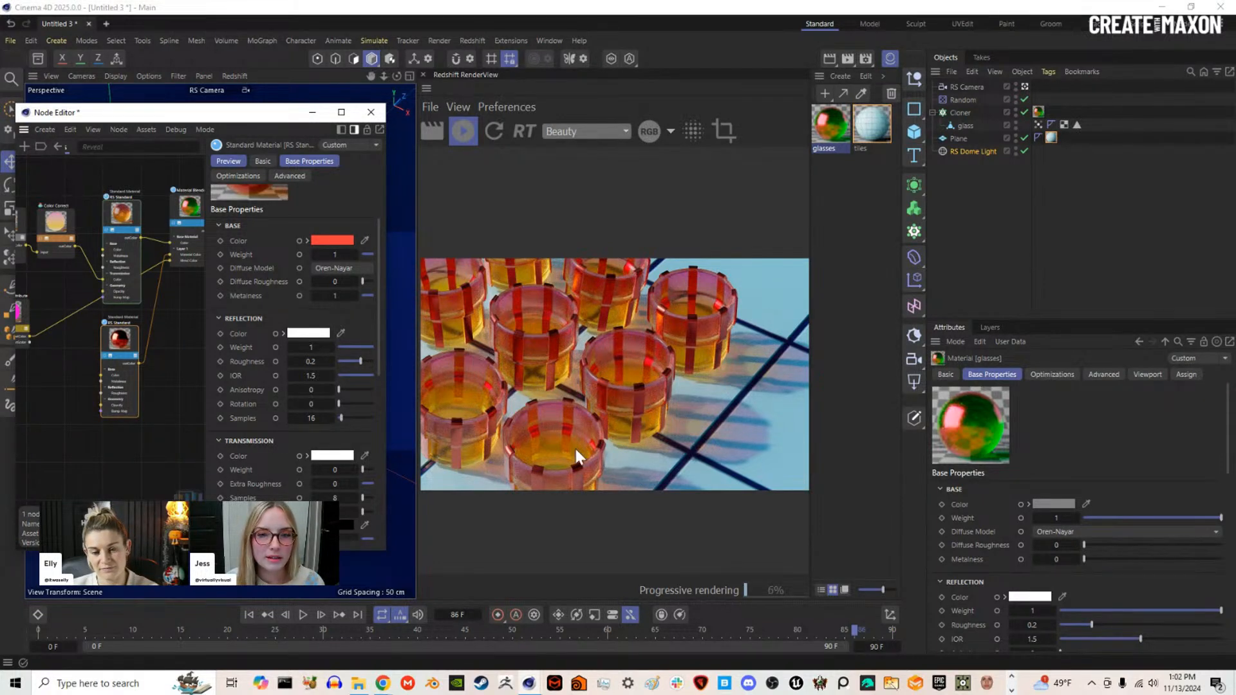
scroll(639, 461, "down", 1)
scroll(639, 461, "up", 1)
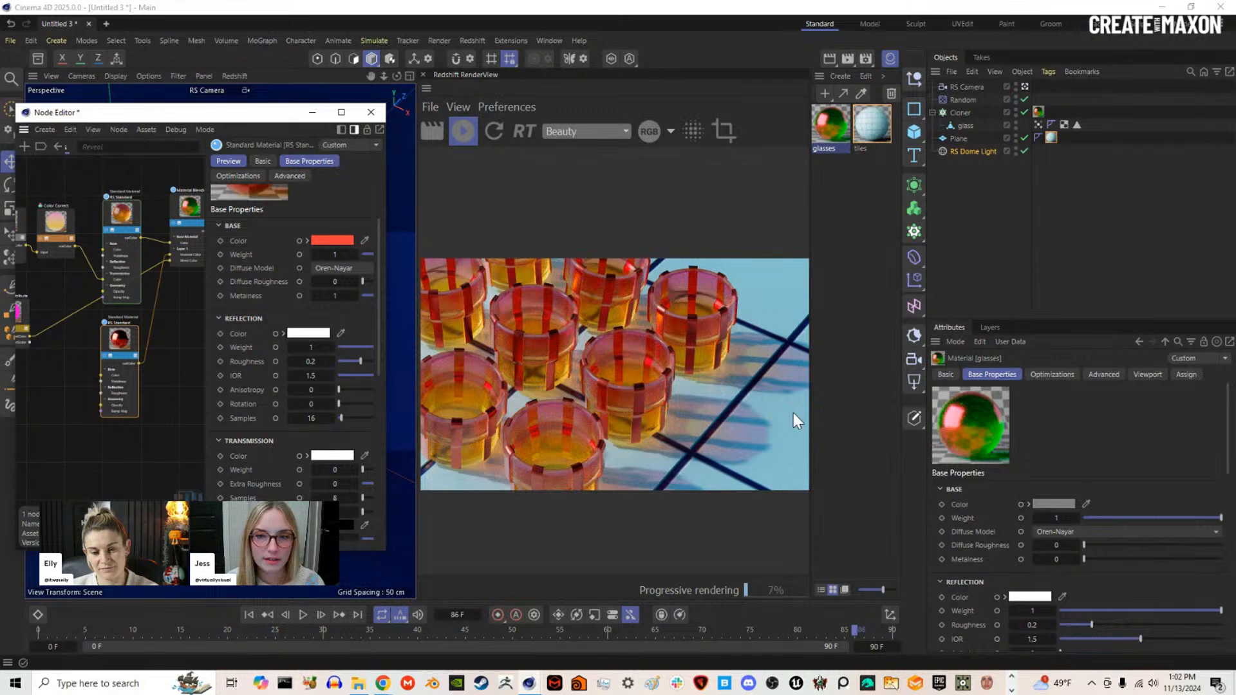
left_click(895, 56)
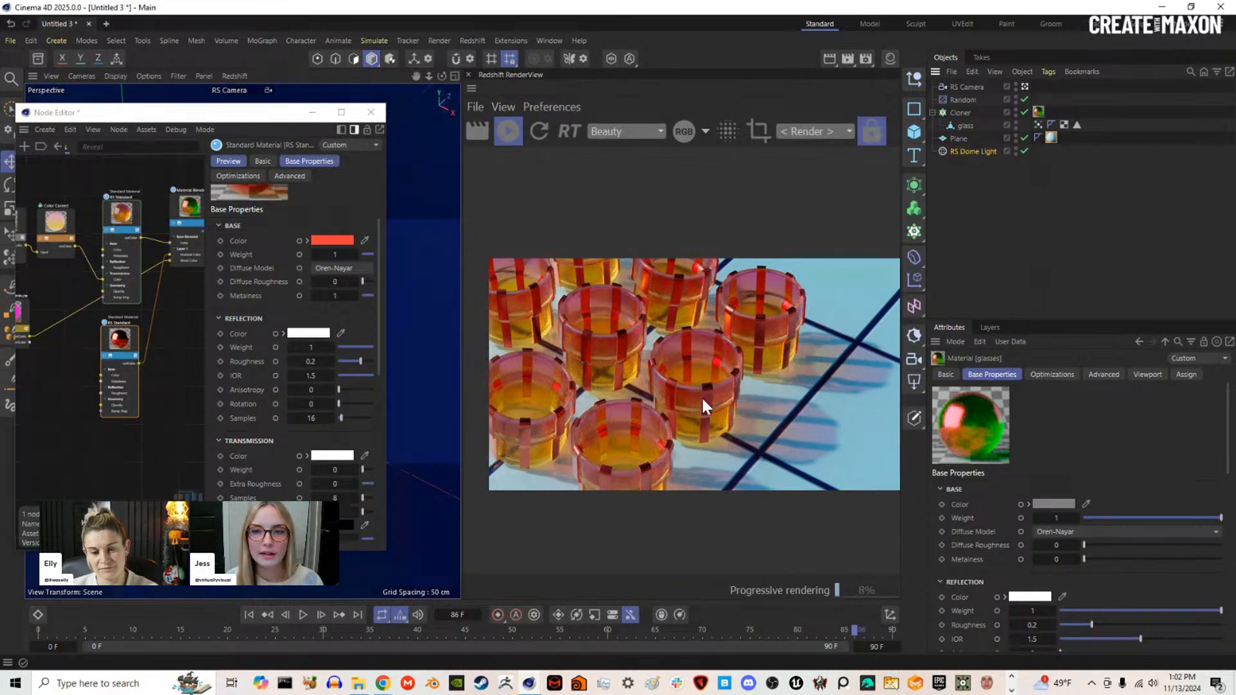
scroll(702, 397, "up", 1)
scroll(705, 399, "down", 2)
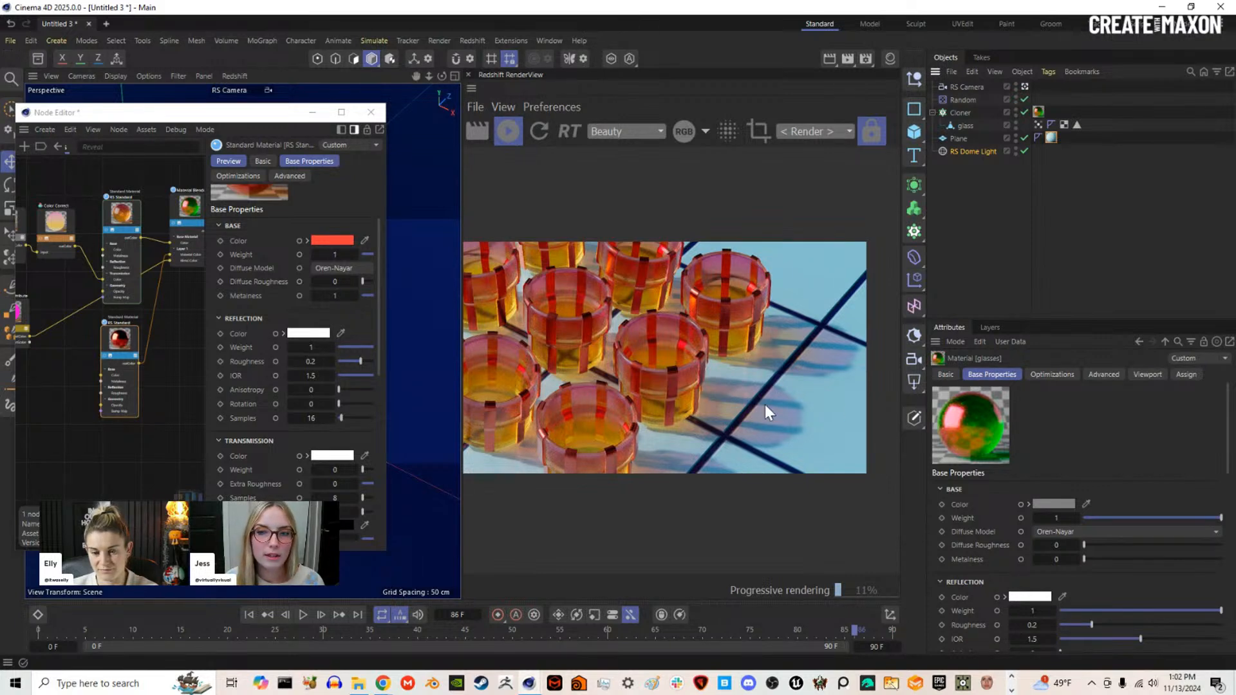
scroll(767, 409, "up", 2)
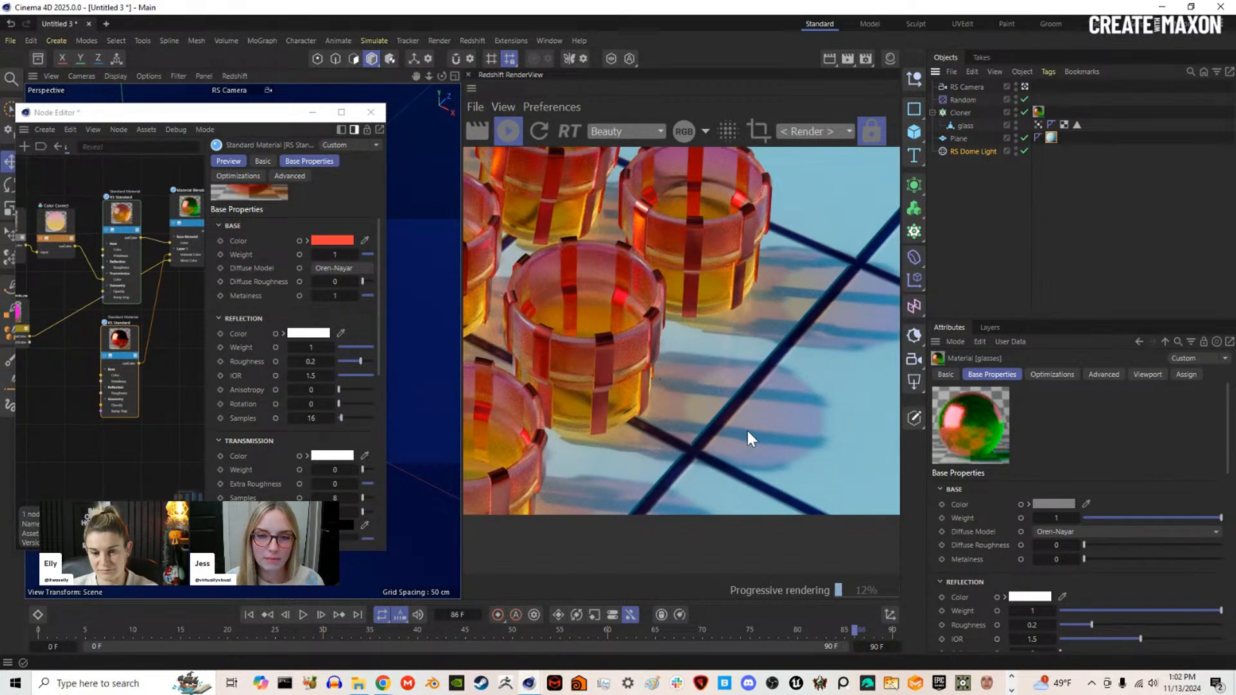
scroll(755, 419, "down", 3)
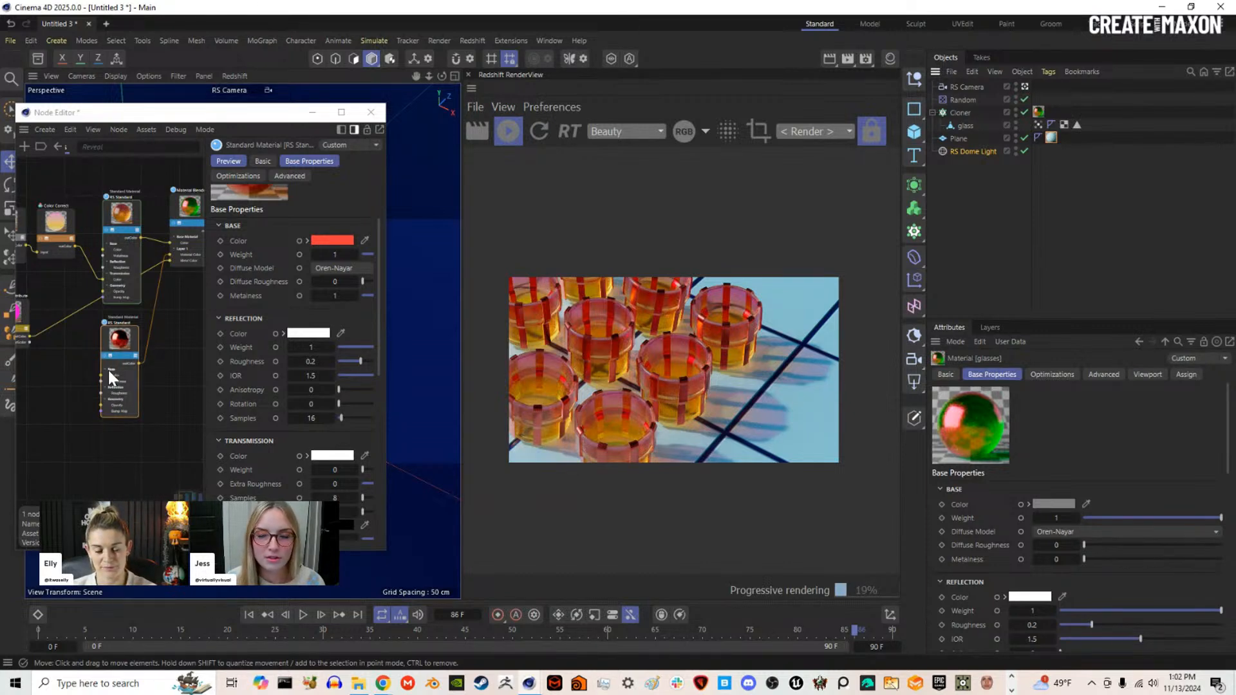
scroll(108, 370, "down", 2)
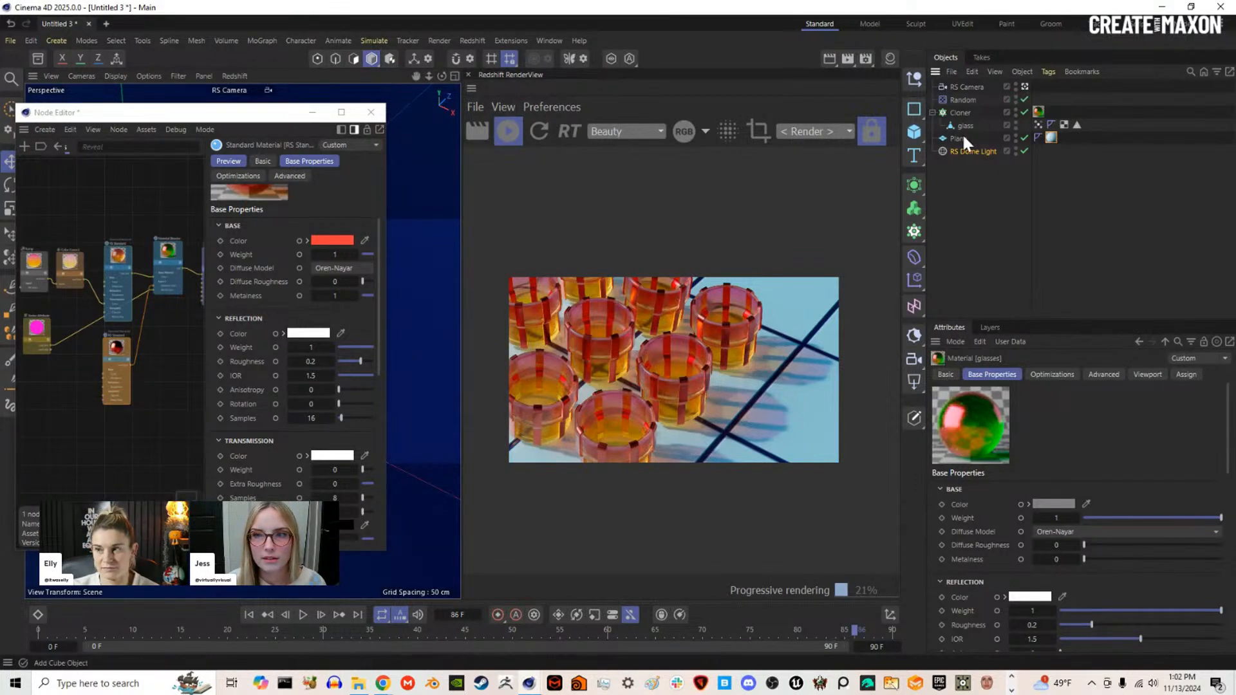
Step: Close the glasses graph, show the material manager again and open the tiles material's node graph clear of the render
left_click(371, 112)
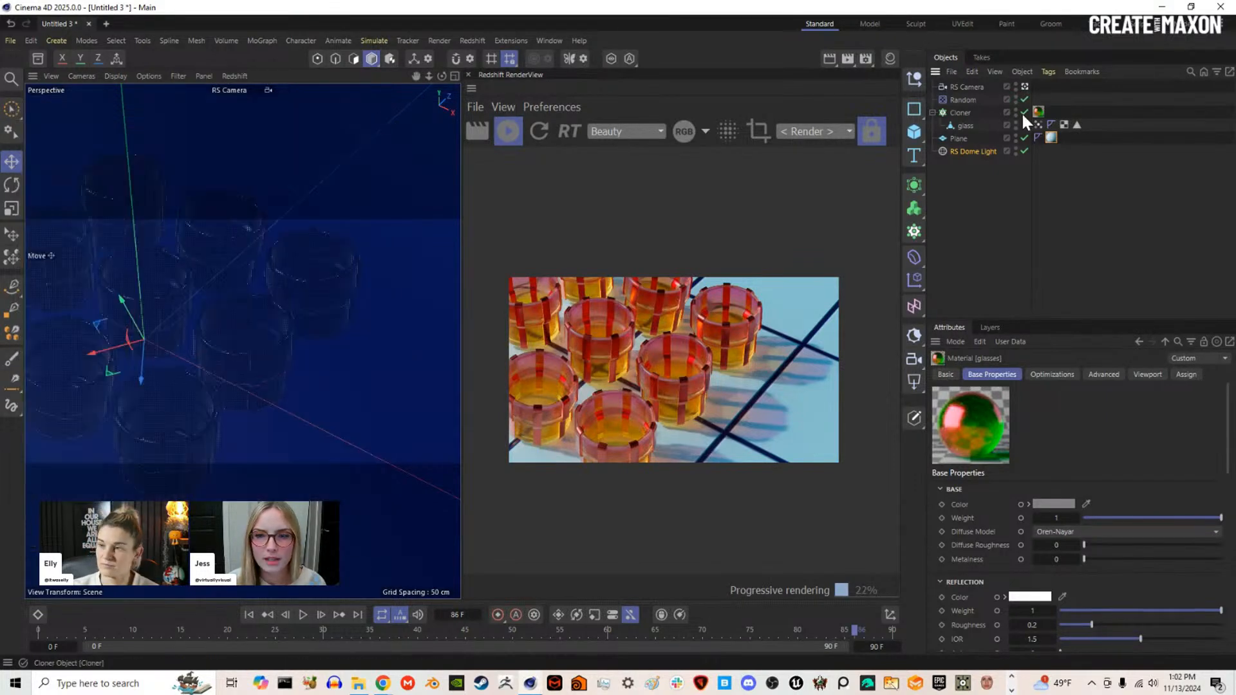
left_click(889, 58)
double_click(868, 138)
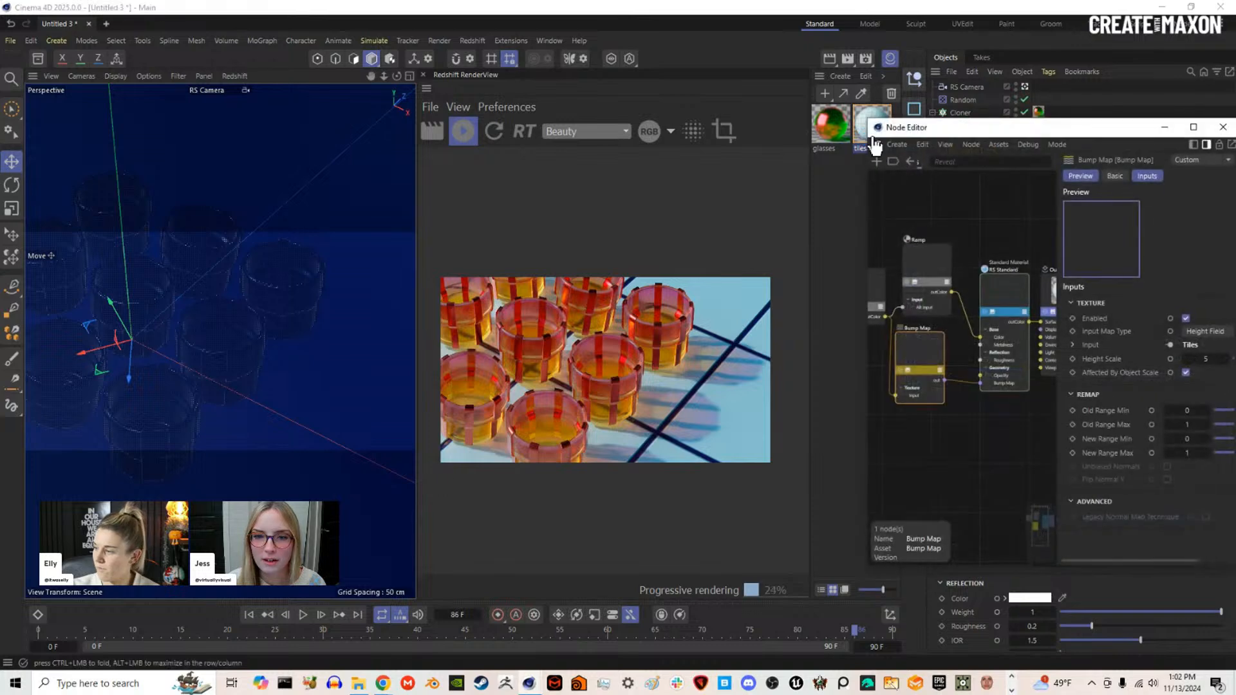
left_click_drag(1004, 129, 246, 111)
Step: Recolor the first knot of the tiles material's ramp to a soft purple
left_click(174, 247)
scroll(361, 463, "down", 3)
double_click(323, 472)
left_click(306, 492)
left_click_drag(342, 506, 390, 506)
left_click(382, 528)
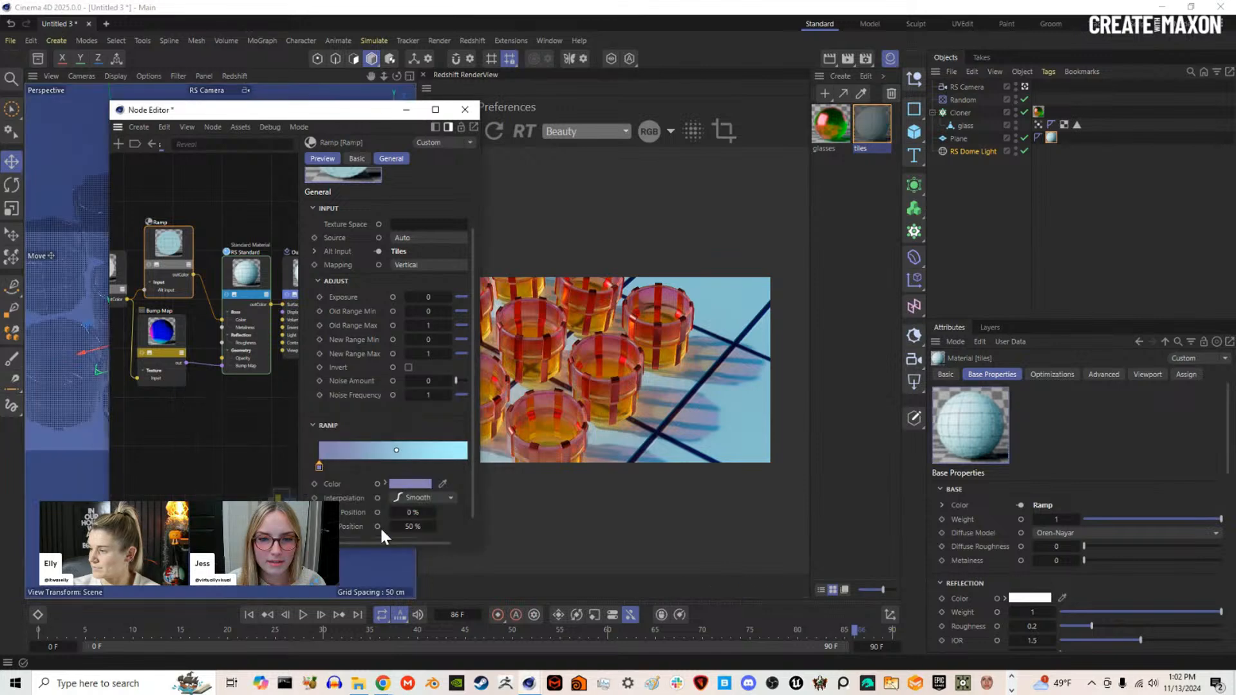
Step: Brighten the soft purple of the first knot in the tiles material's ramp and close its node graph
left_click(407, 486)
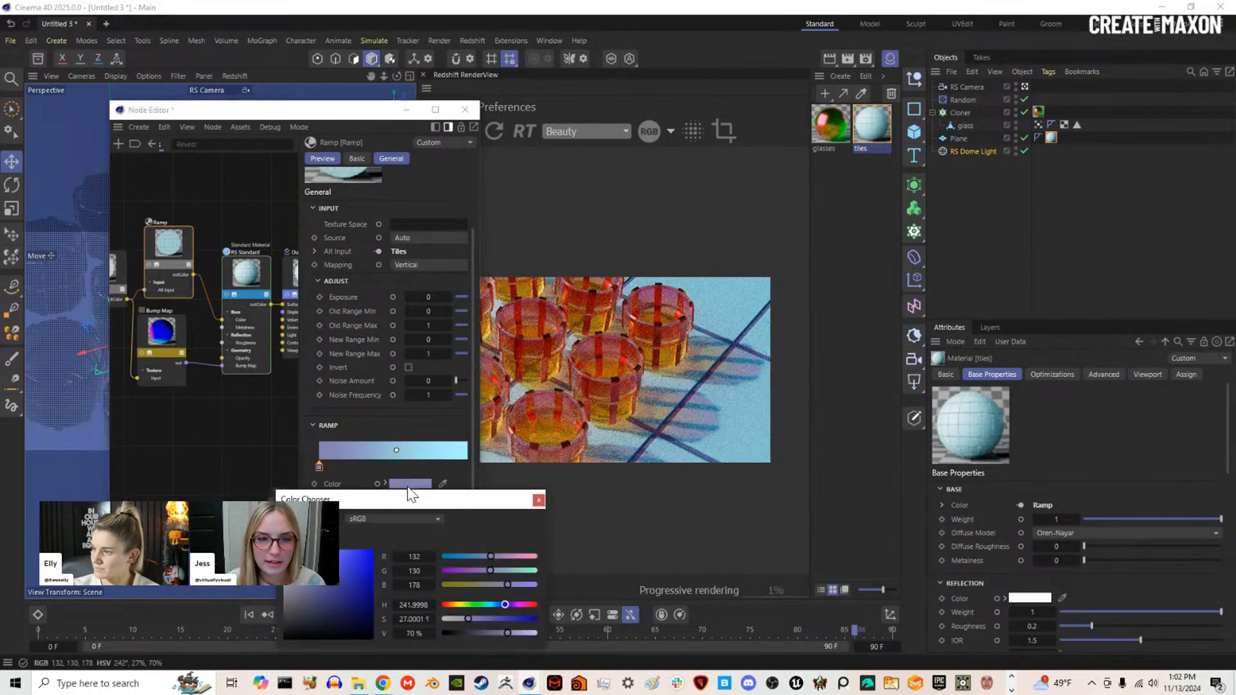
left_click(516, 633)
left_click(539, 500)
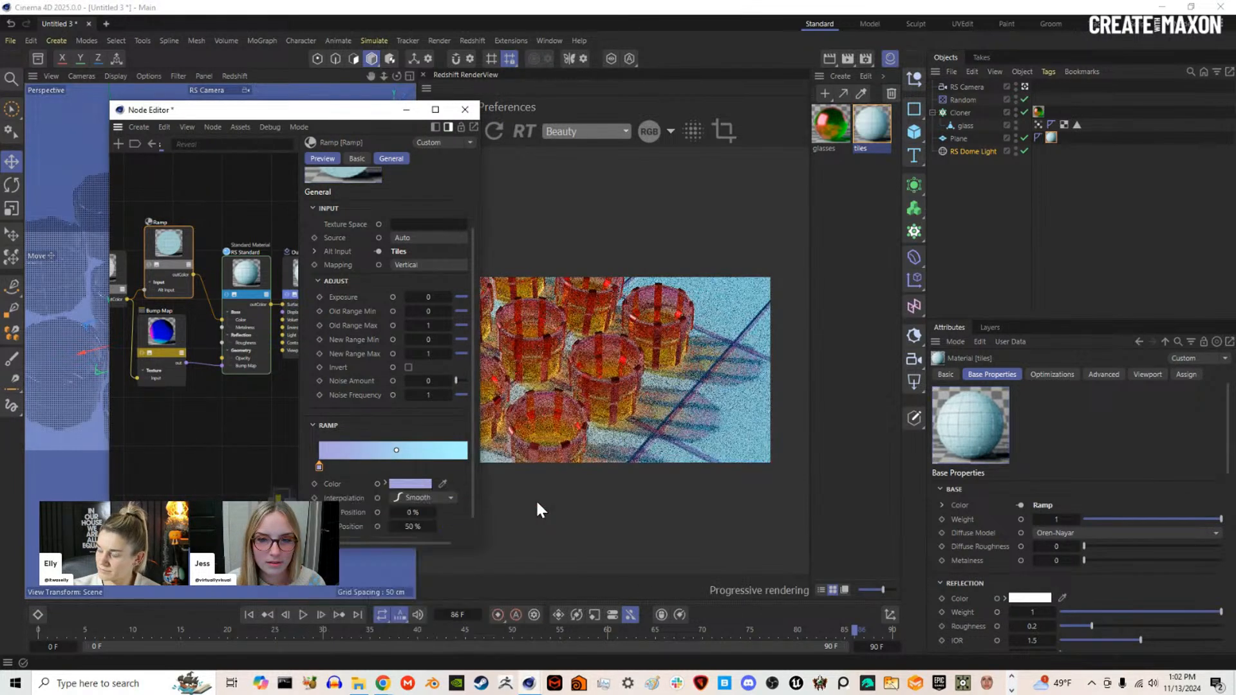
left_click(464, 110)
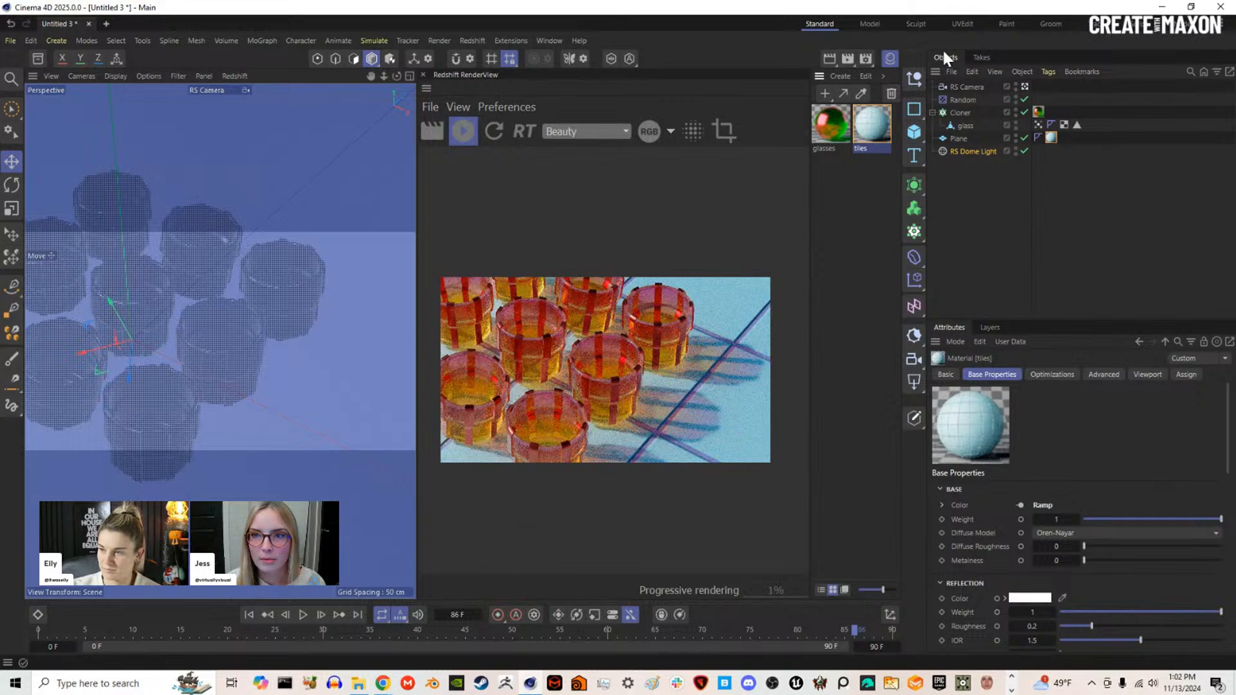
Step: Hide the material manager and adjust the dome light's heading rotation slightly
left_click(884, 75)
left_click(890, 57)
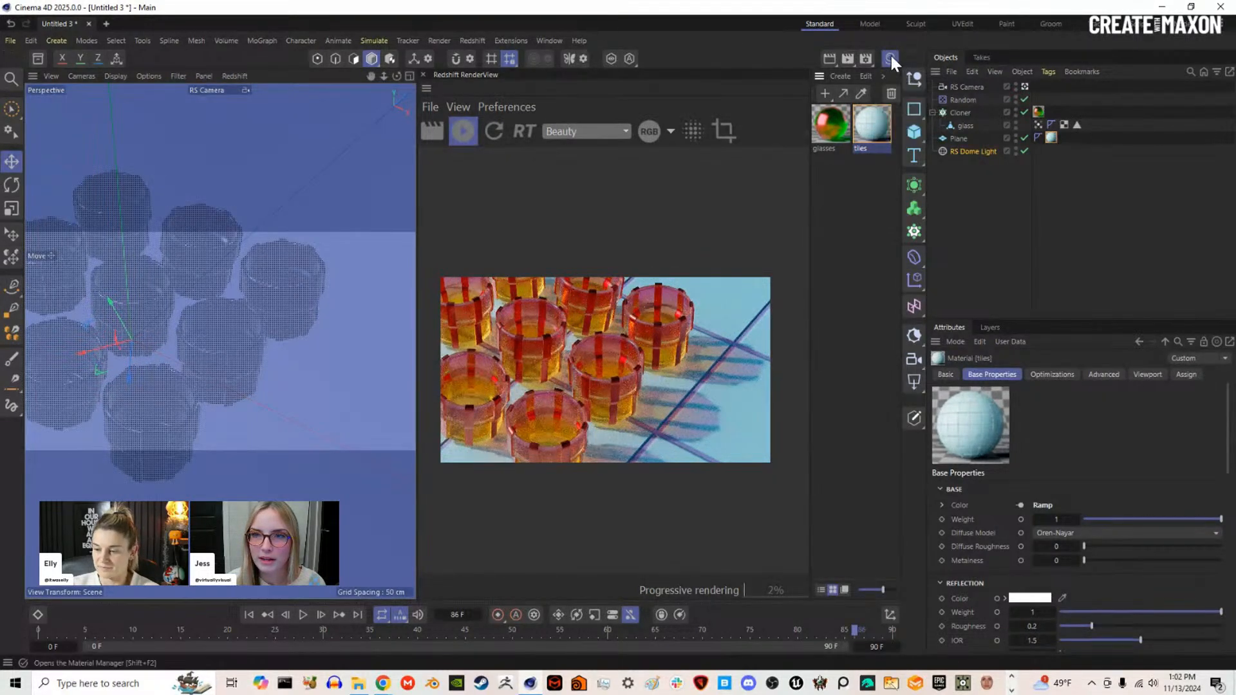
left_click(889, 55)
left_click(973, 151)
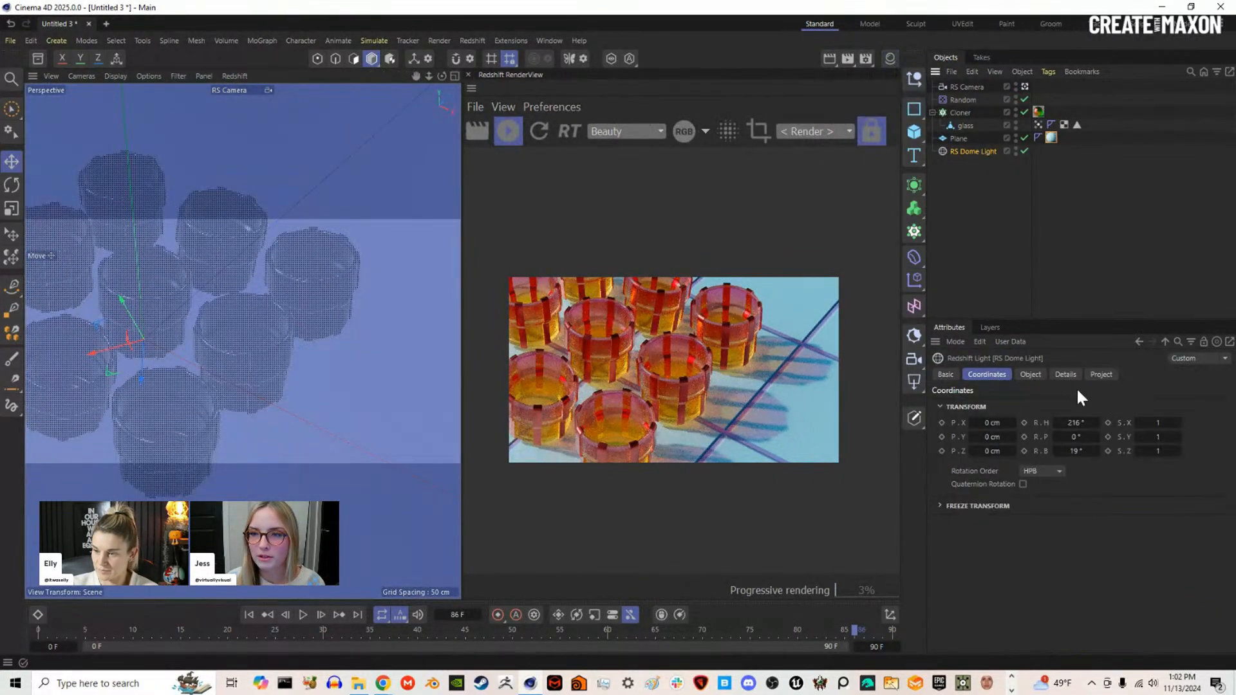
mouse_move(1076, 421)
left_mouse_down()
mouse_move(1100, 421)
mouse_move(1062, 420)
left_mouse_up()
Step: Set the dome light's intensity to about 1.563 and tint its color pale peach with RGB 255, 224, 205
left_click(1043, 378)
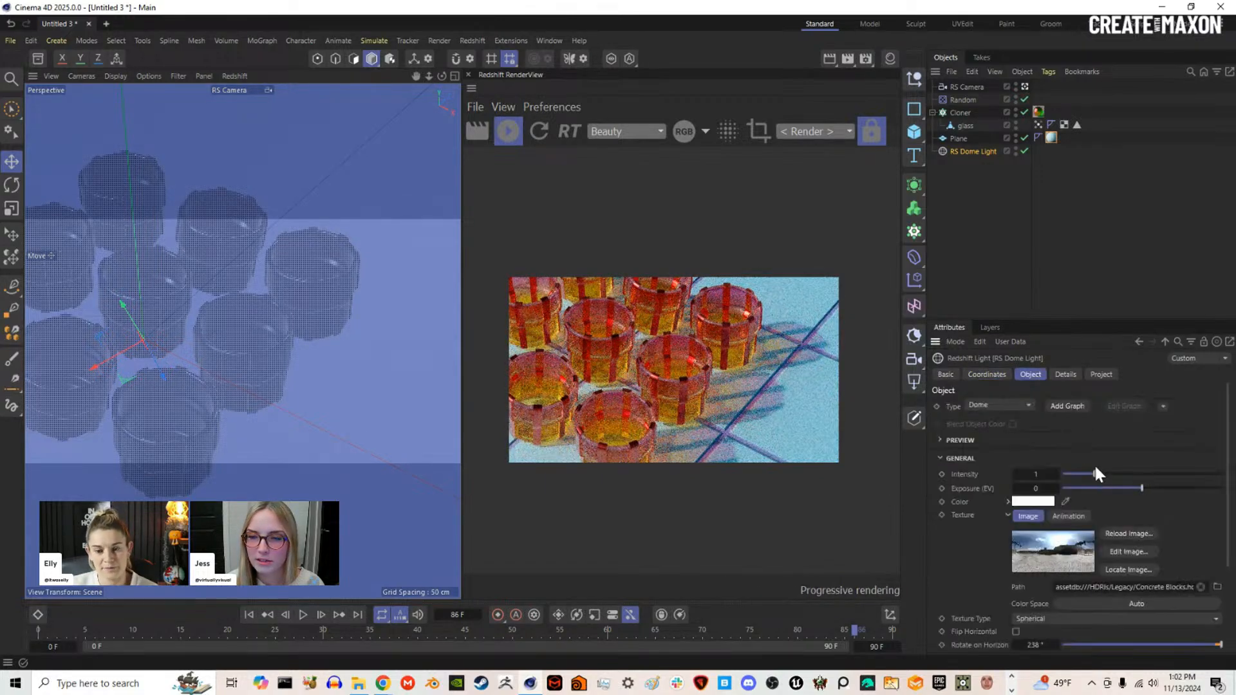
left_click_drag(1099, 472, 1113, 474)
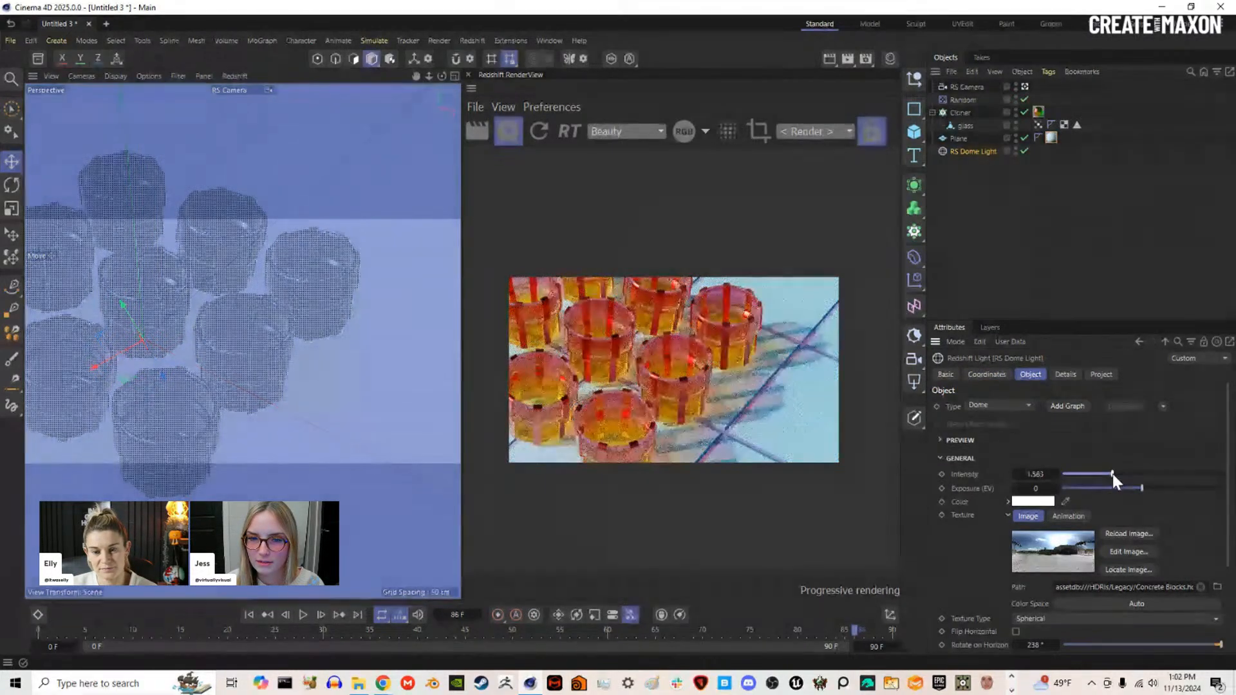
left_click(1026, 502)
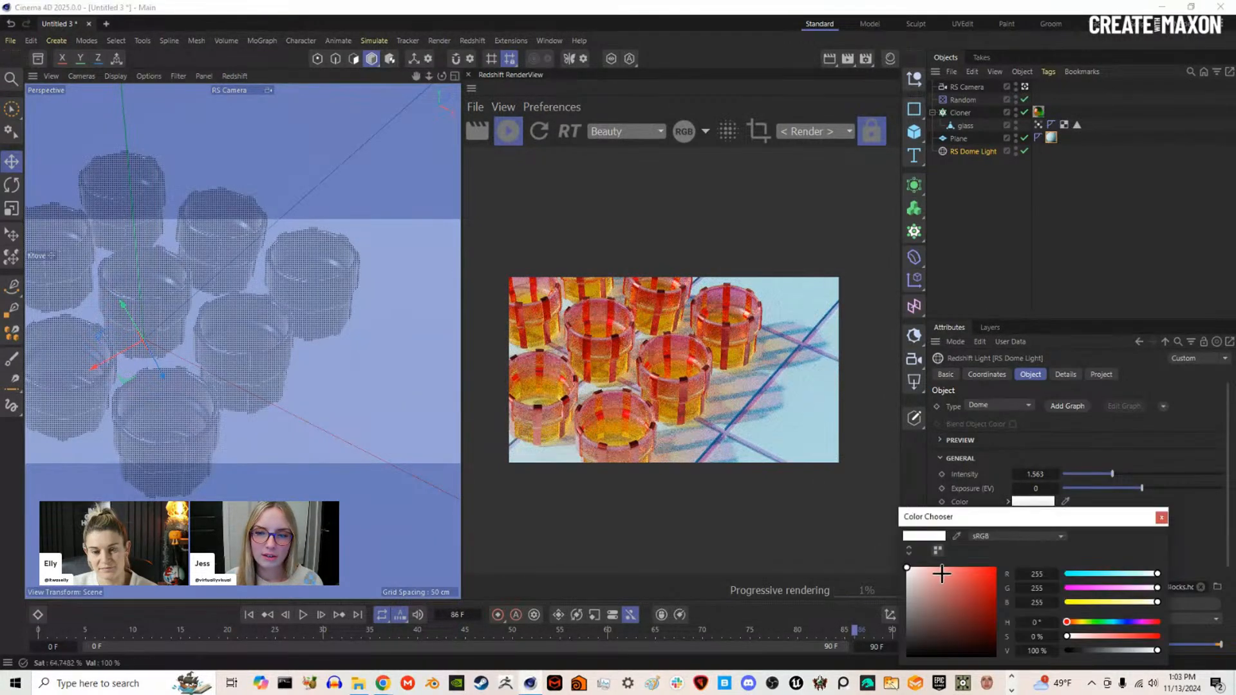
left_click(918, 568)
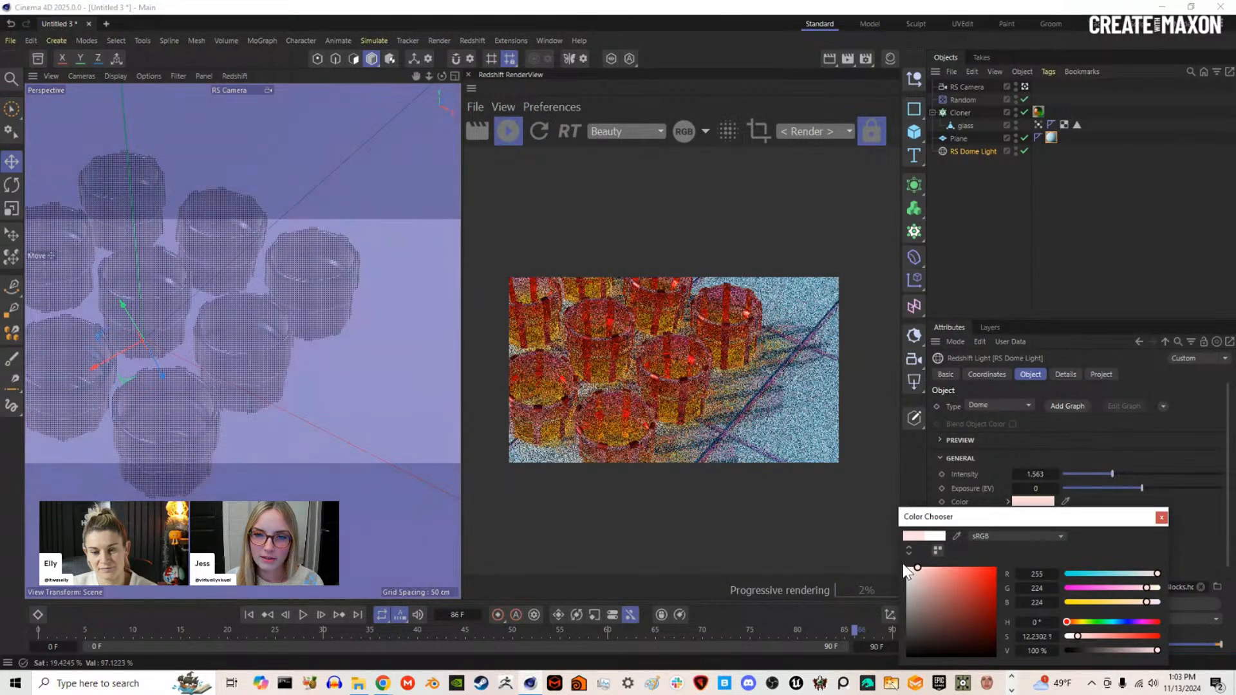
left_click_drag(1146, 602, 1141, 602)
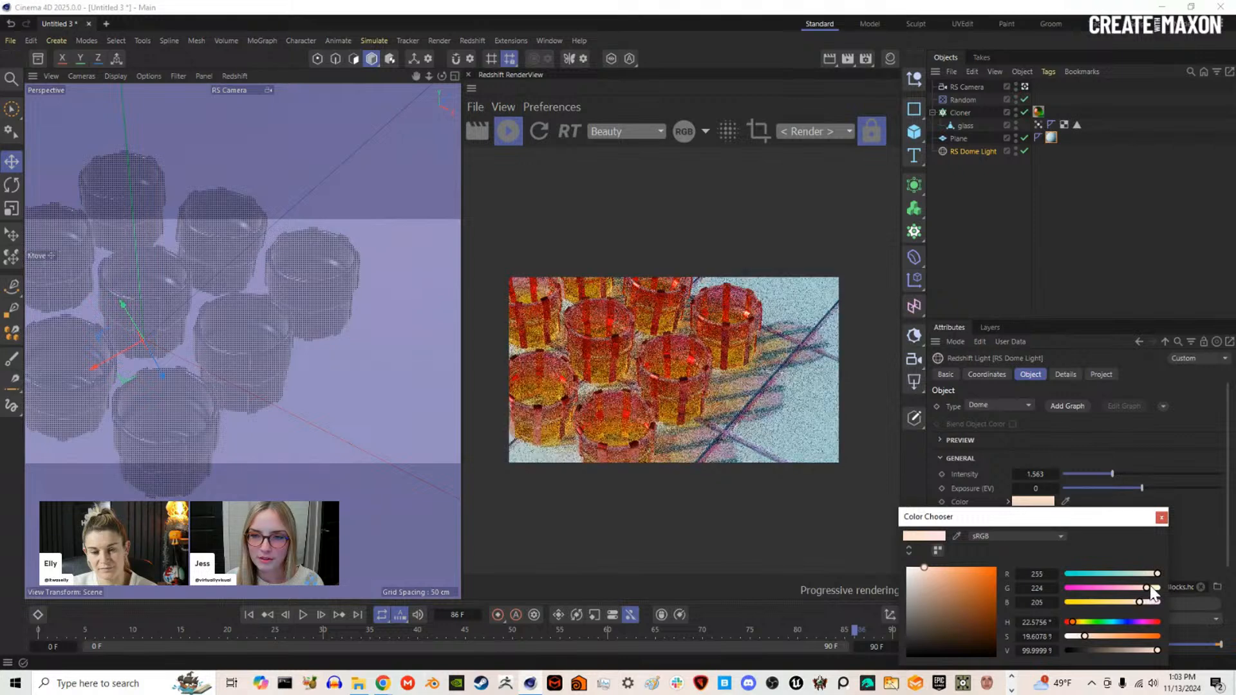
left_click(1161, 517)
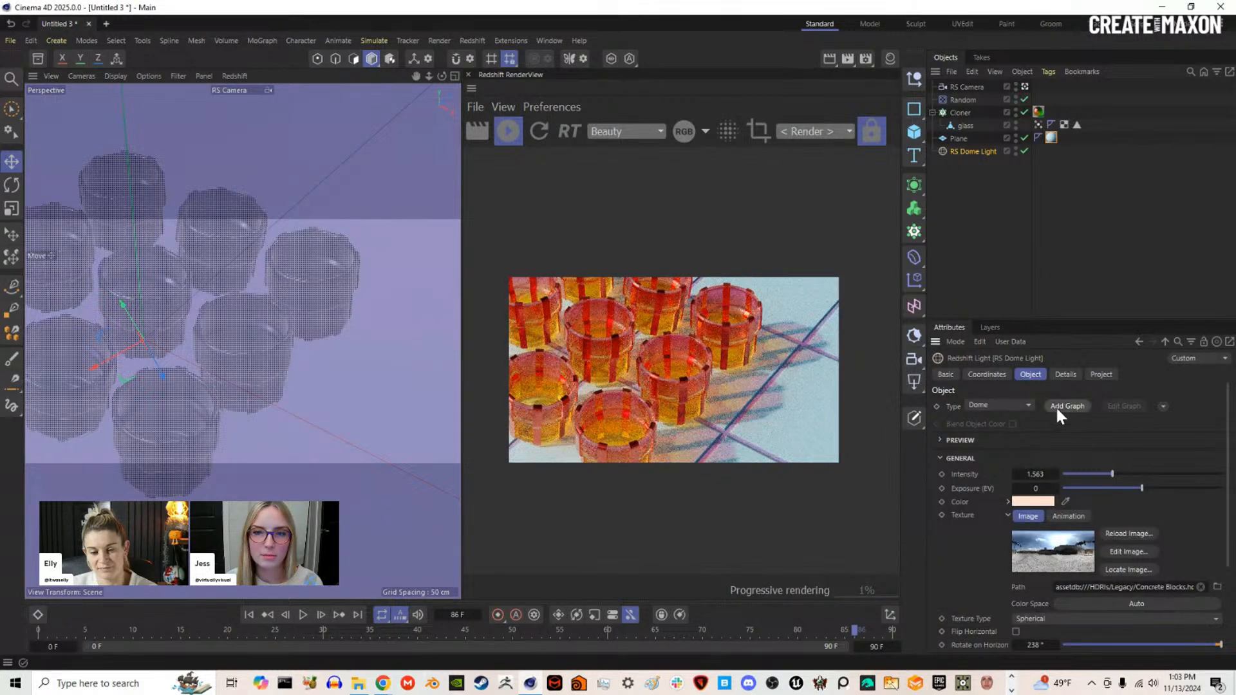
Step: Enable caustics in Redshift's advanced render settings and check their effect on the rendered glasses and shadows
scroll(717, 445, "up", 2)
scroll(717, 445, "down", 2)
scroll(717, 446, "up", 1)
left_click(440, 40)
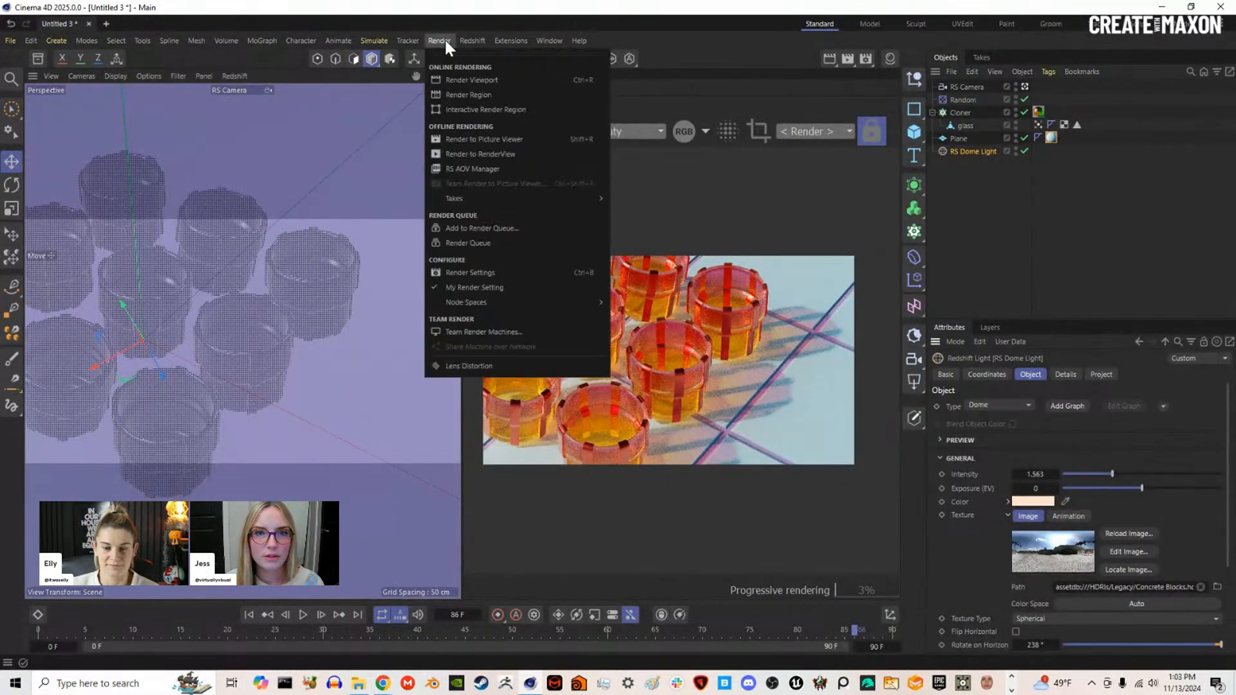
left_click(451, 273)
left_click(558, 310)
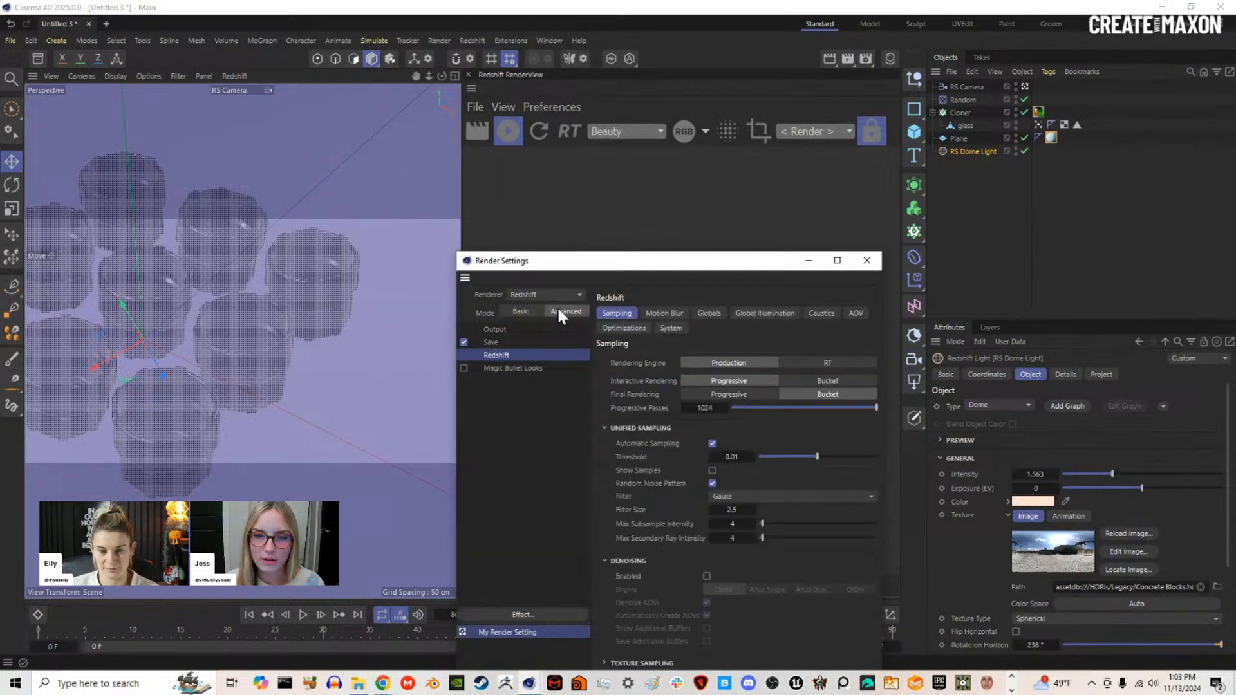
left_click(813, 313)
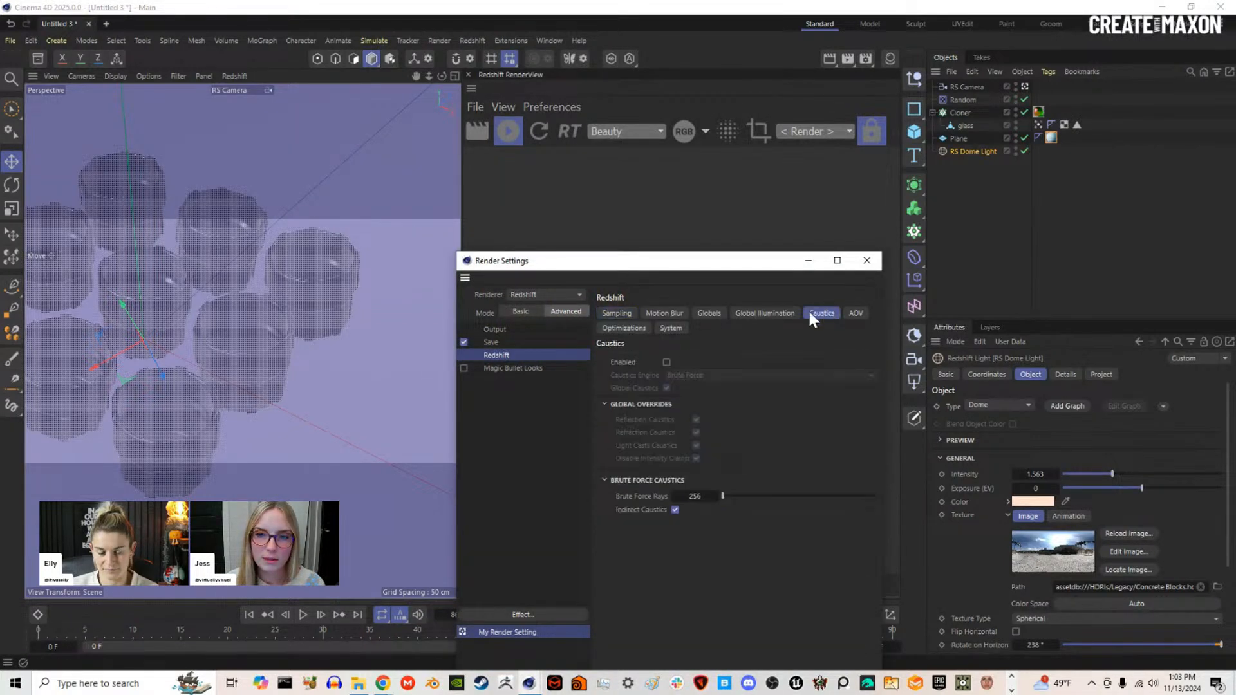
left_click(667, 362)
left_click_drag(734, 267, 316, 119)
scroll(670, 399, "up", 2)
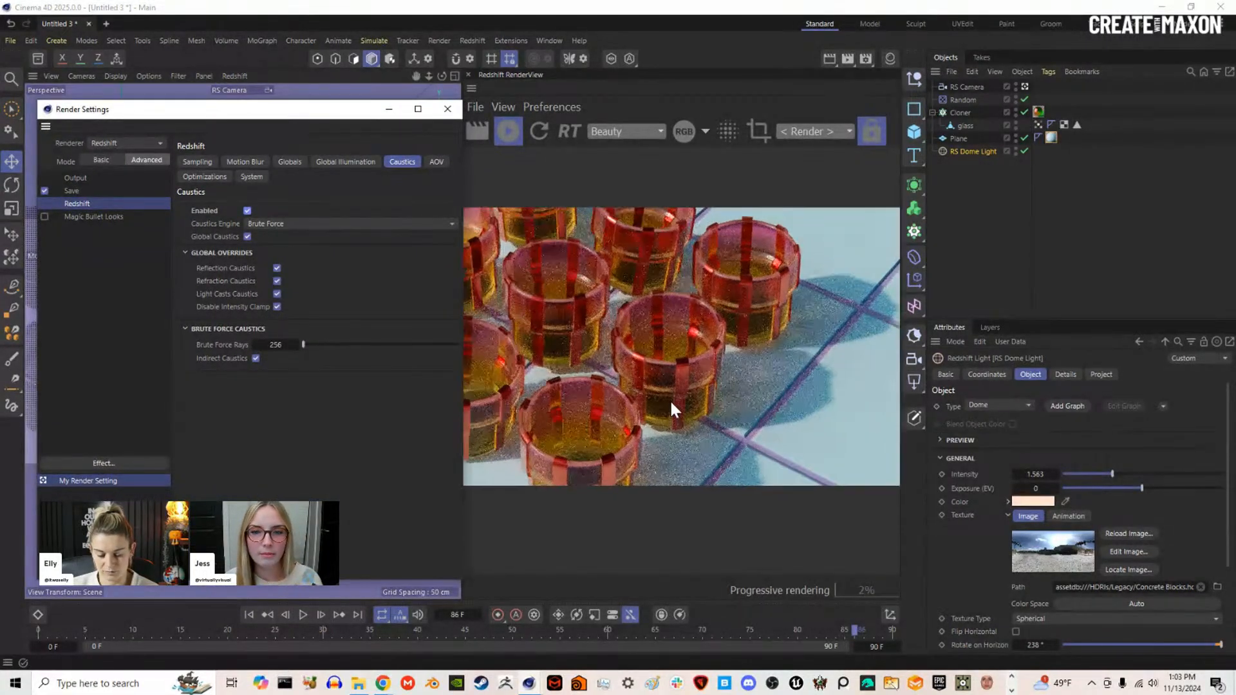
scroll(673, 399, "down", 3)
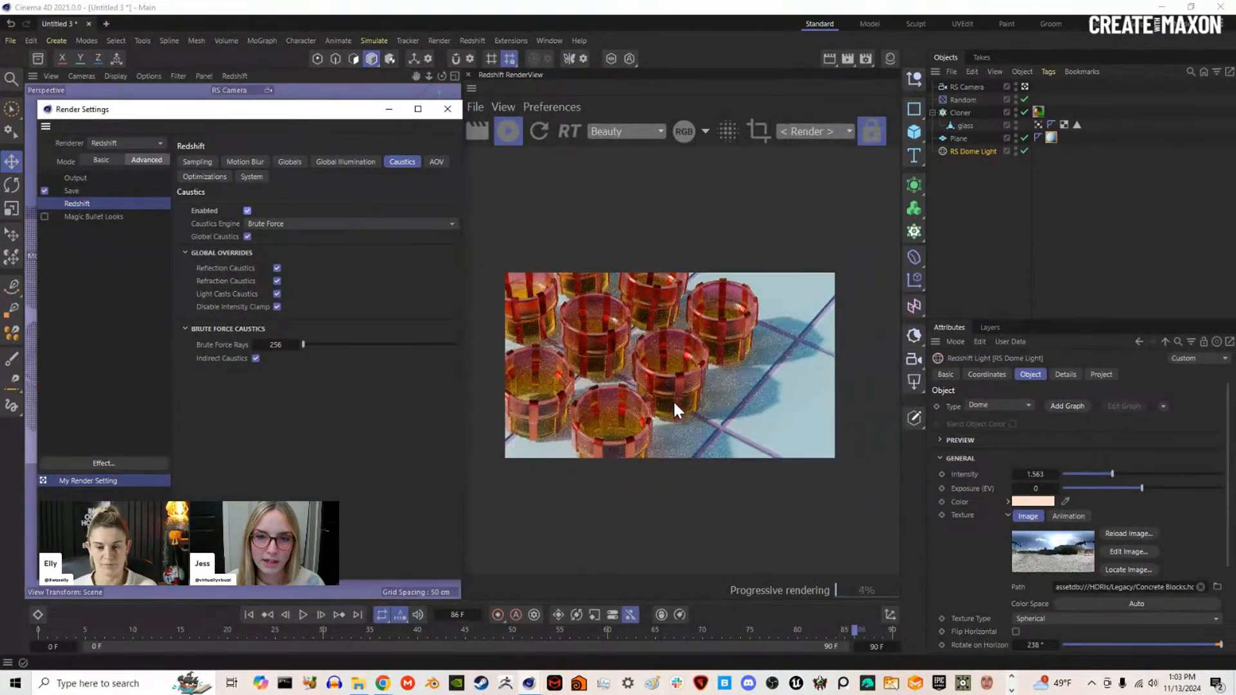
scroll(674, 404, "up", 1)
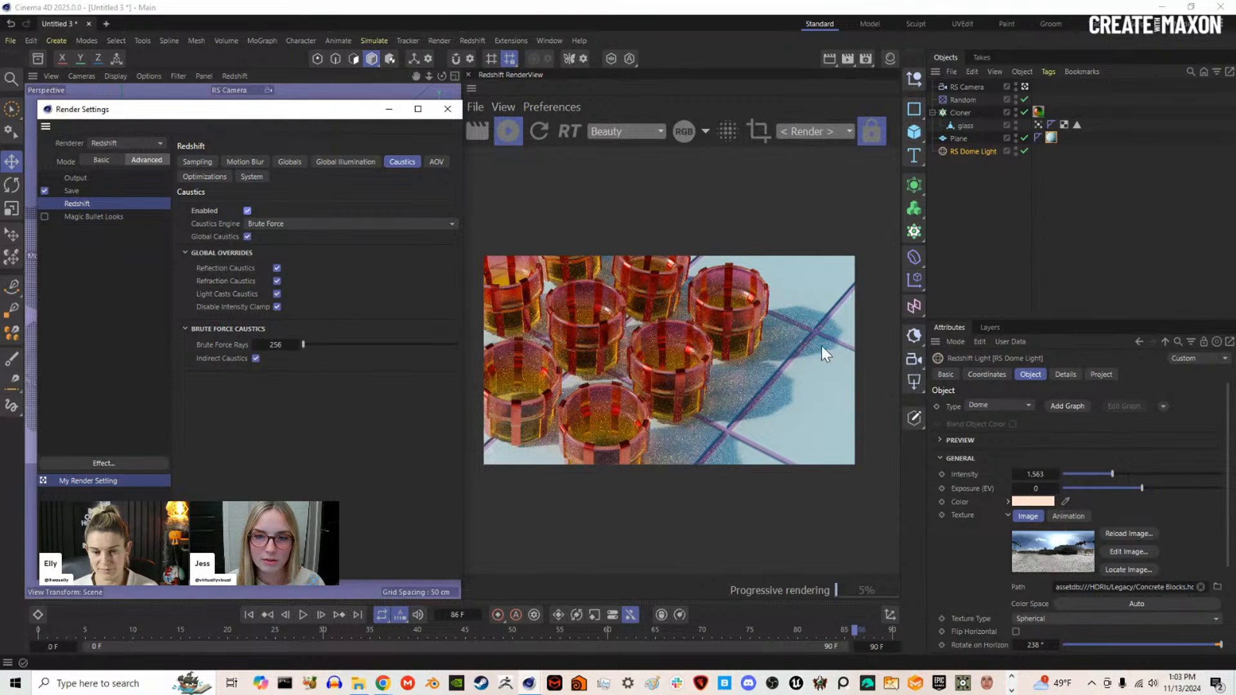
Step: Set Redshift's global combined trace depth to 12 and close the render settings
left_click(291, 165)
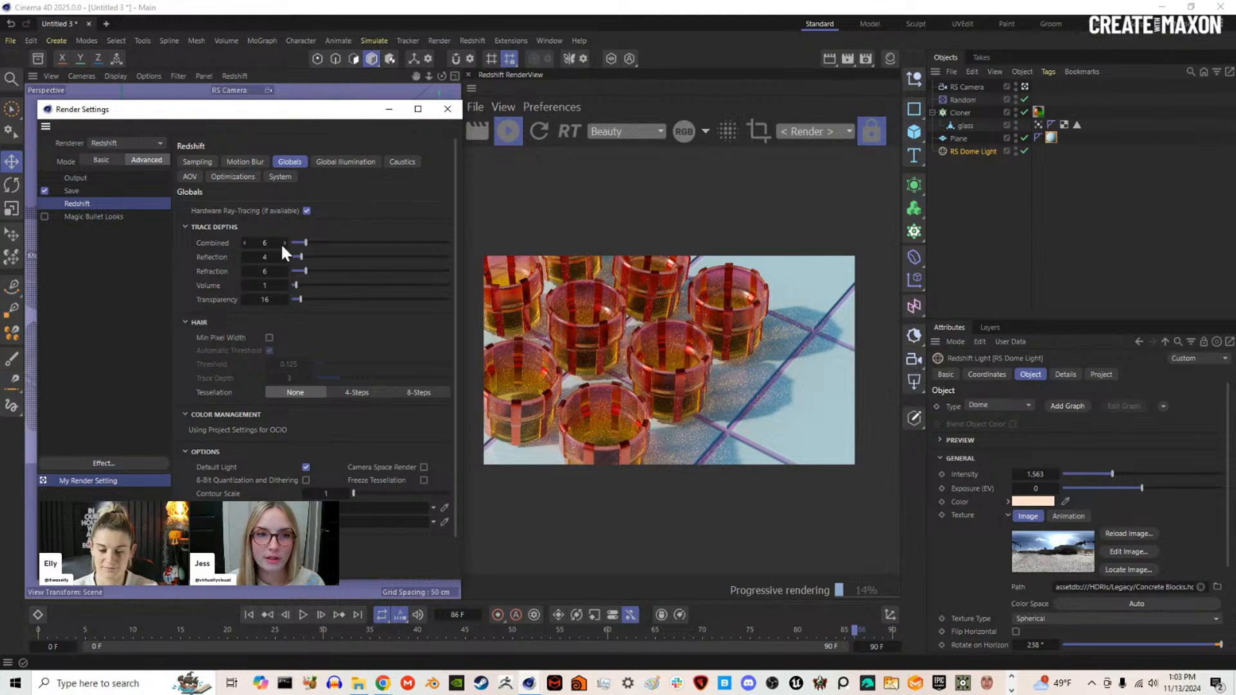
left_click_drag(270, 242, 384, 195)
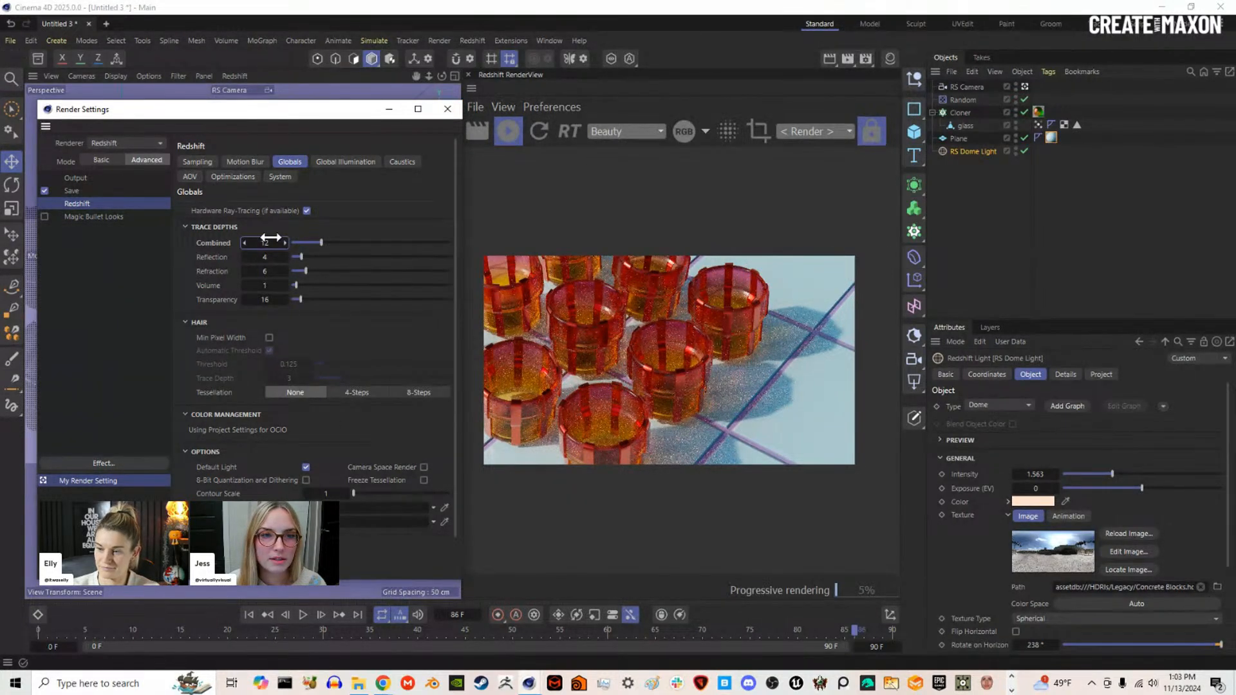
left_click(447, 109)
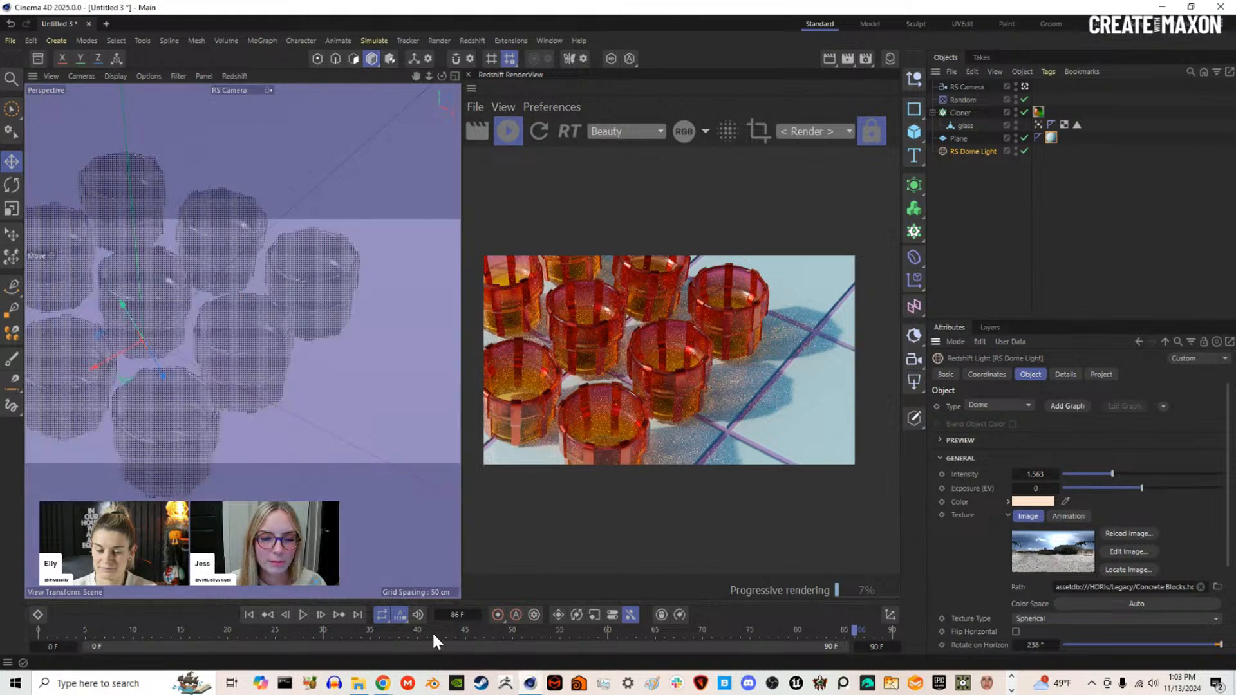
Step: Open the caustic comparisons image from the Maxon Livestreams folder and compare the four glass renders' sampling, caustic and trace-depth settings
left_click(358, 684)
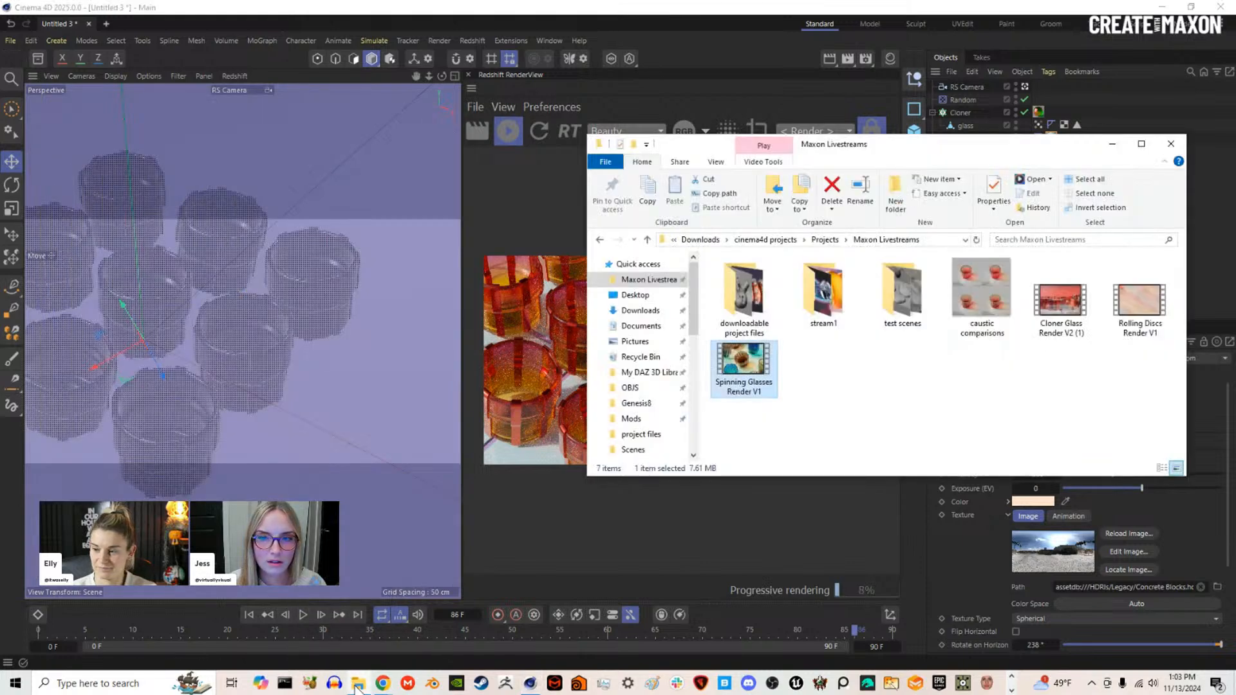
double_click(971, 315)
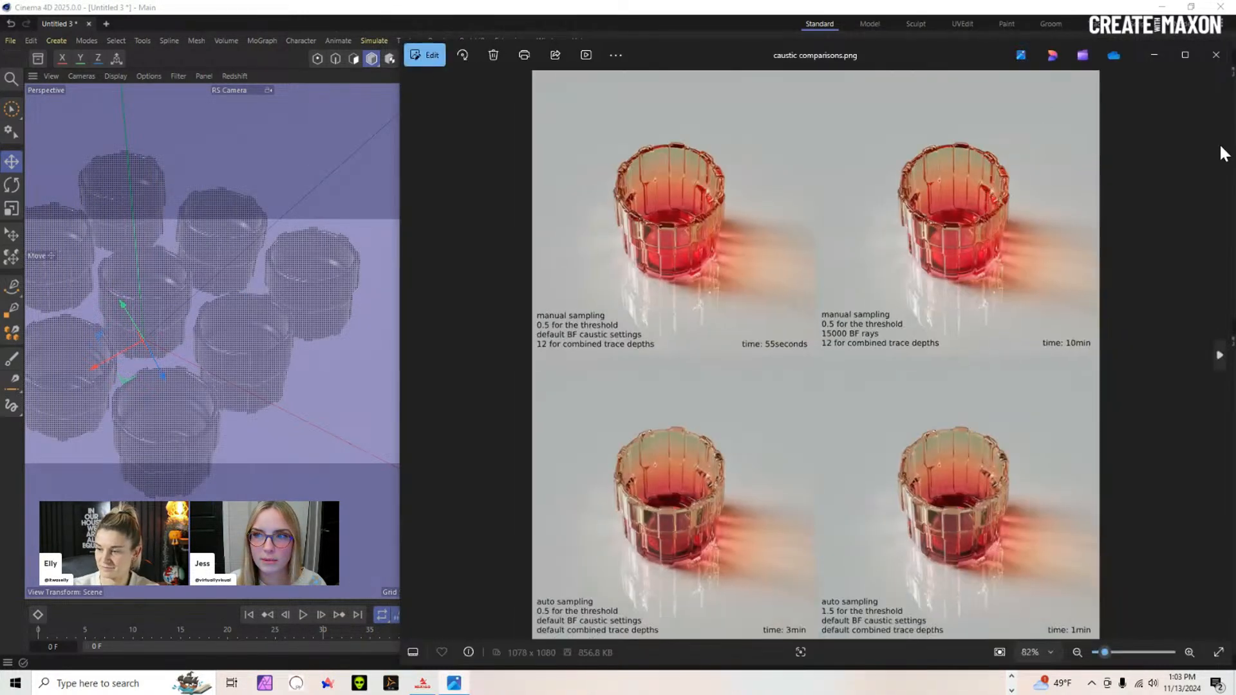
left_click_drag(1229, 154, 1008, 148)
left_click_drag(752, 52, 605, 33)
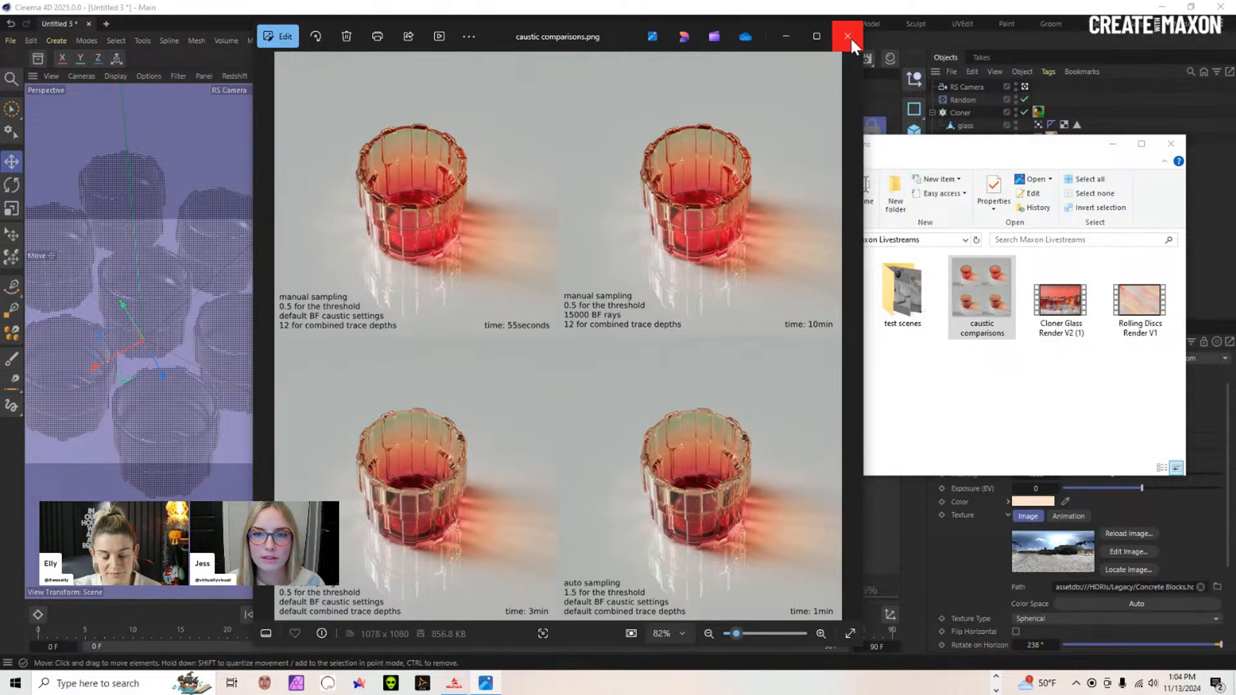
scroll(423, 518, "up", 2)
scroll(423, 527, "down", 2)
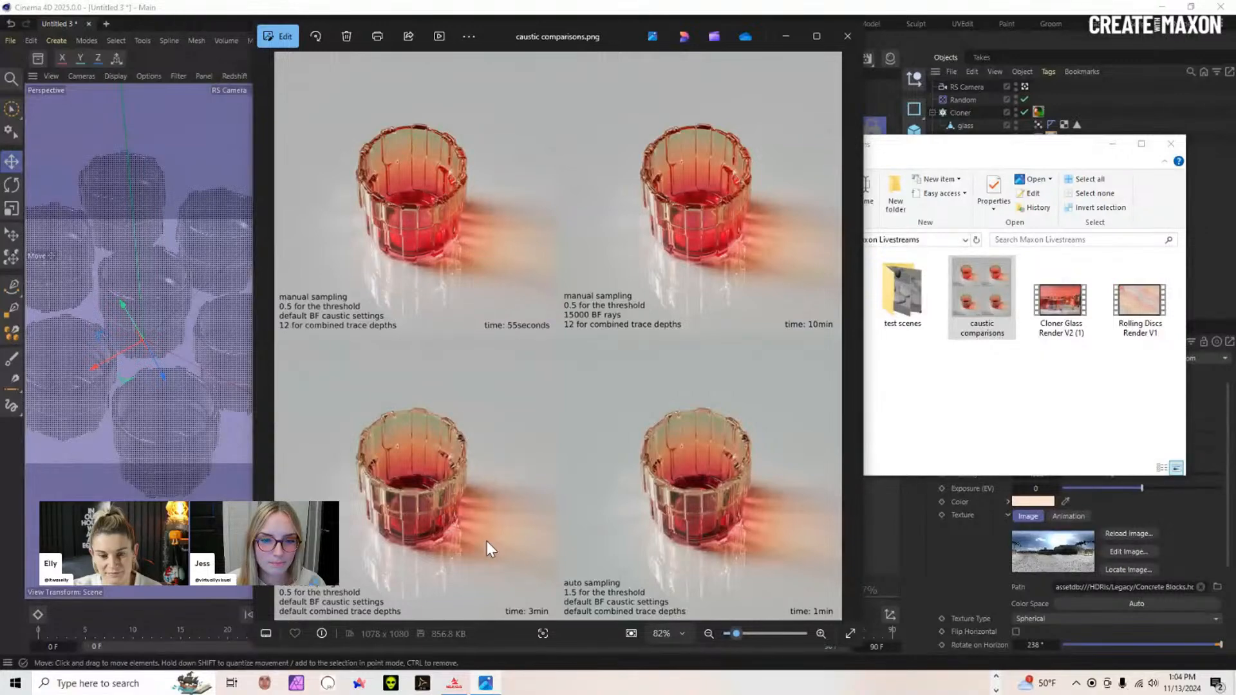
scroll(403, 518, "up", 3)
scroll(451, 489, "down", 2)
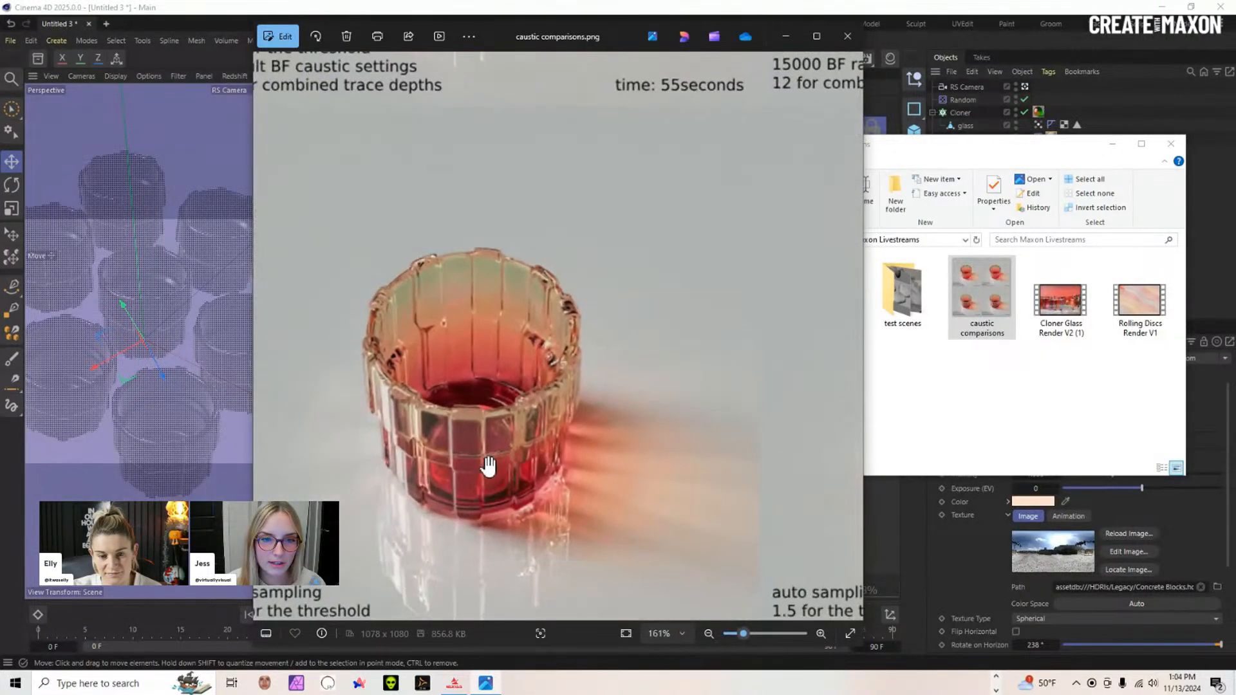
scroll(489, 374, "down", 2)
left_click_drag(524, 307, 543, 470)
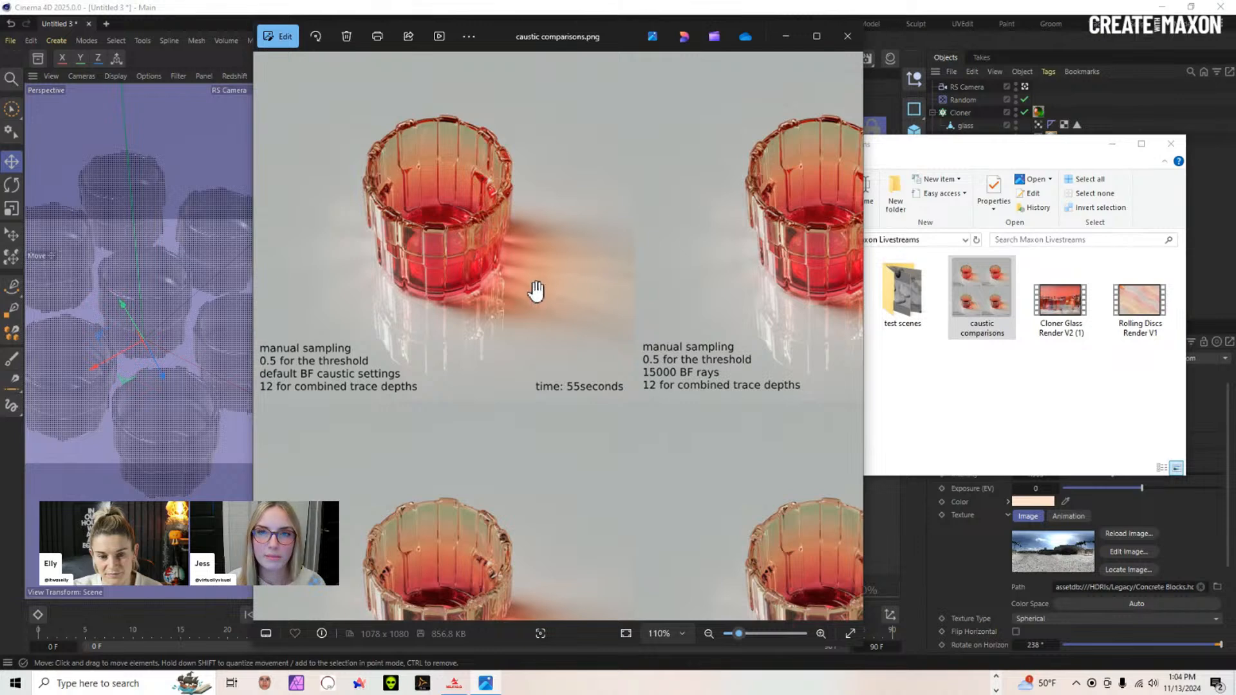
left_click(849, 38)
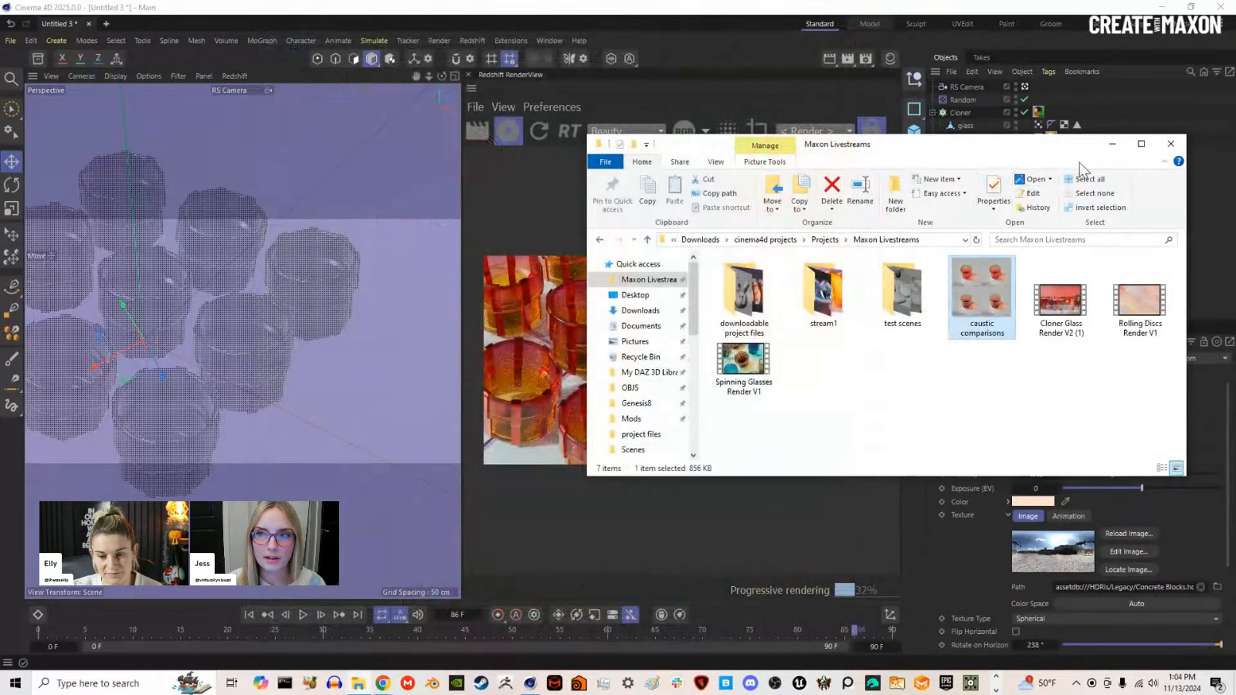
left_click(1178, 142)
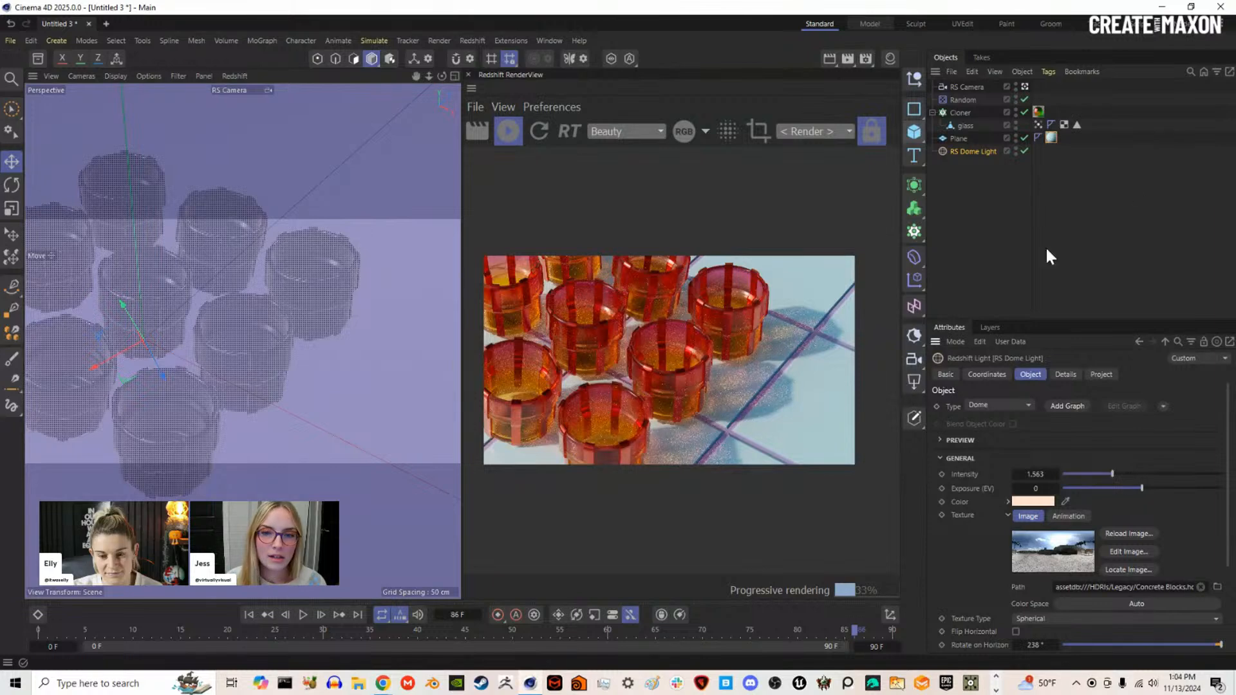
Step: Set the dome light's caustics intensity to 3
left_click(1066, 374)
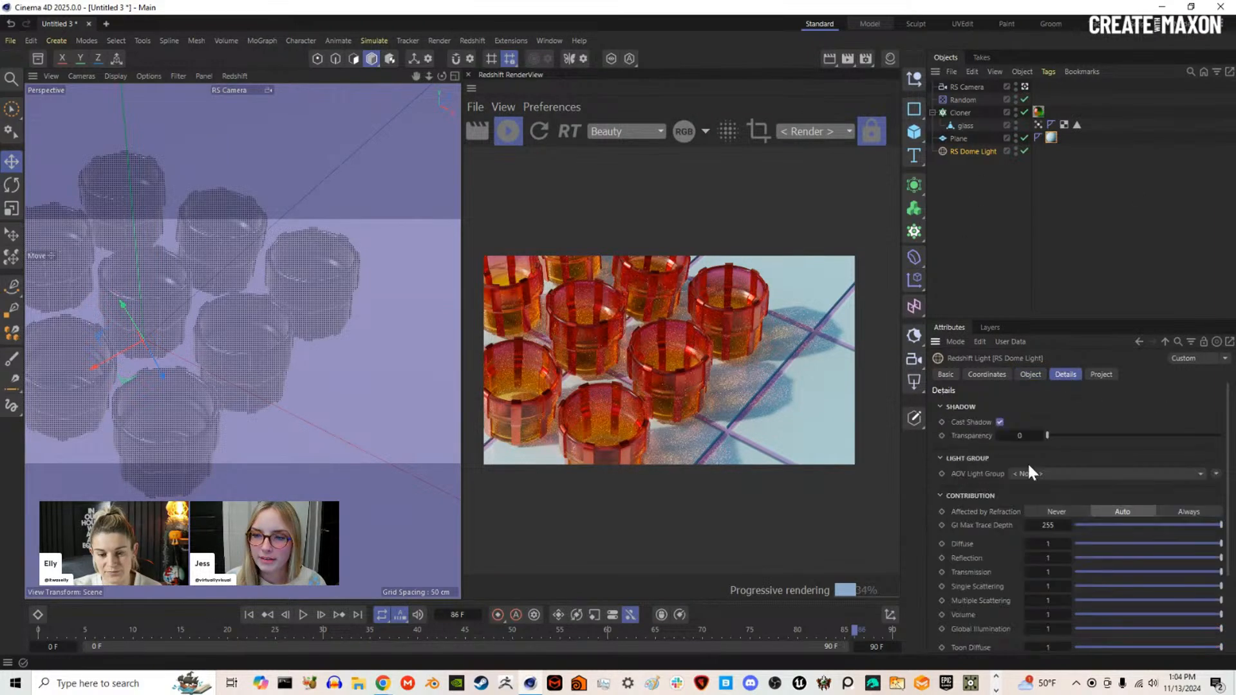
double_click(1069, 623)
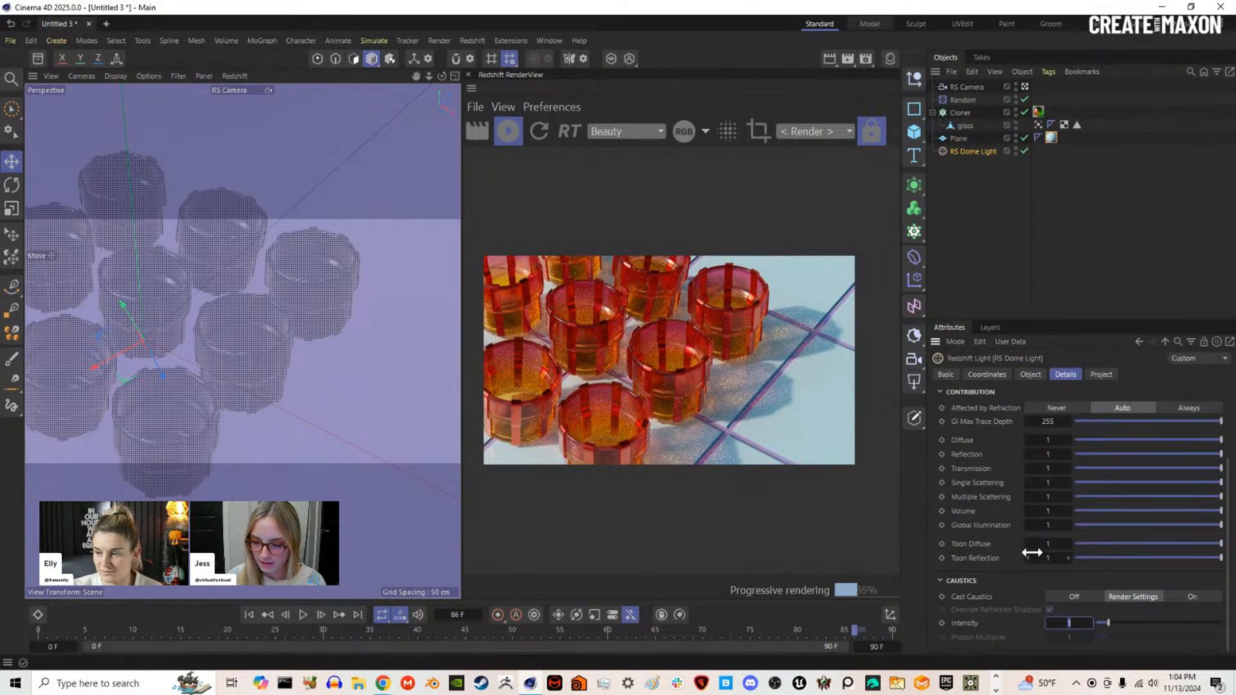
key("Return")
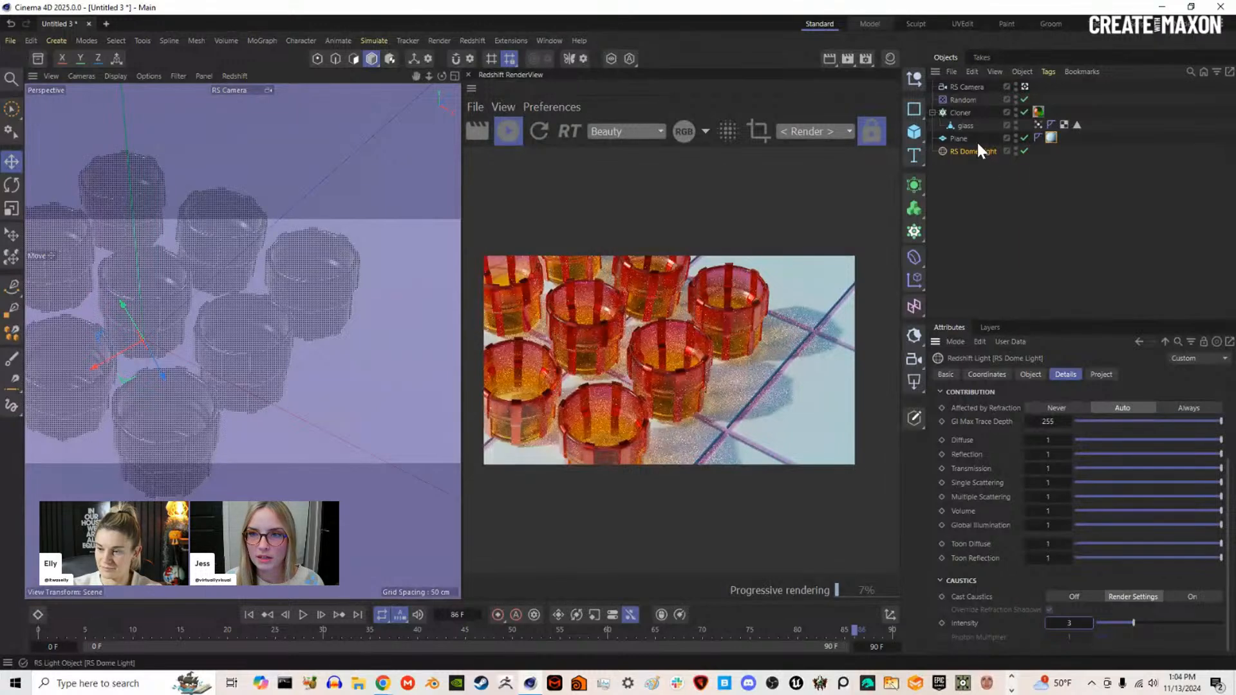
Step: Set the dome light's transmission, scattering, volume, global illumination and toon contributions to 0, and turn its Cast Caustics off
scroll(970, 474, "up", 2)
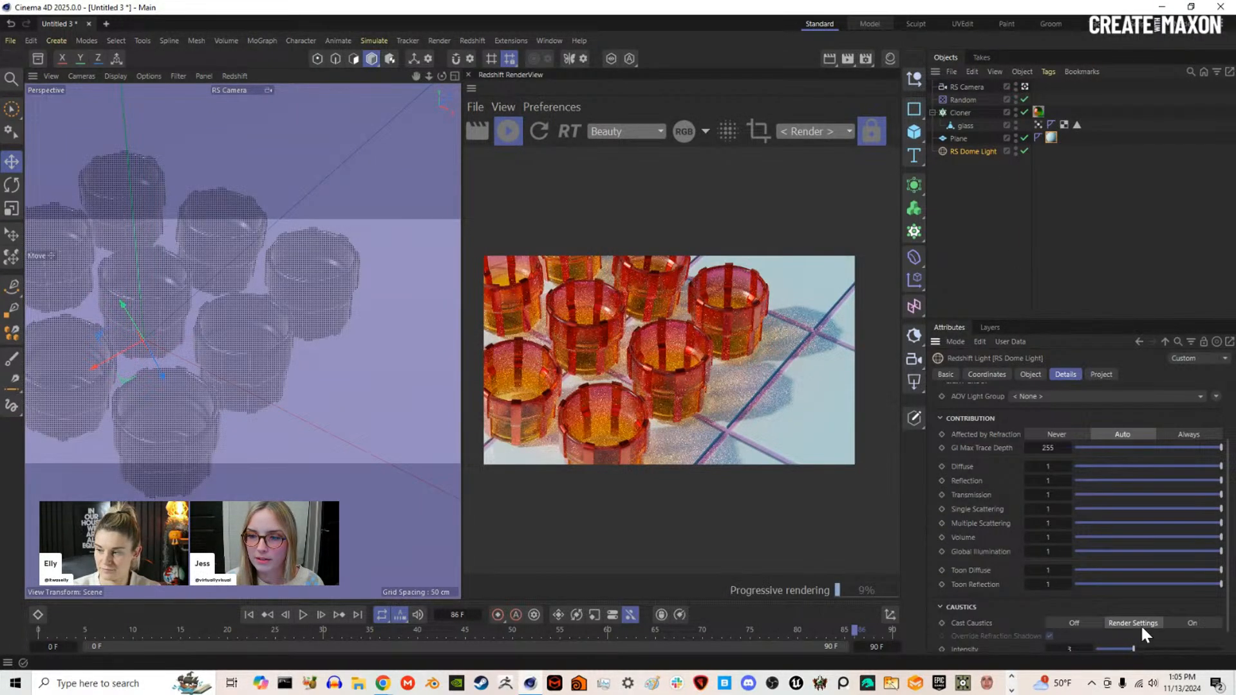
left_click_drag(1101, 493, 1057, 526)
left_click_drag(1106, 539, 1057, 540)
left_click_drag(1096, 552, 1063, 553)
left_click_drag(1096, 570, 1062, 571)
left_click_drag(1096, 584, 1071, 585)
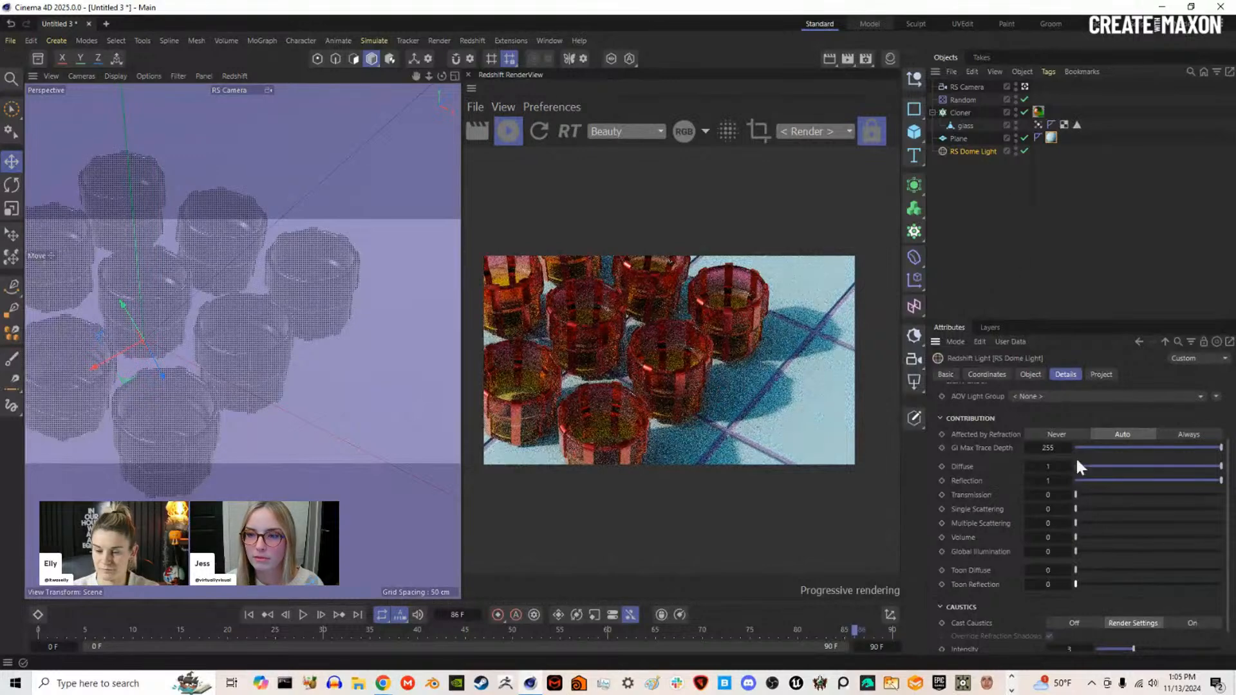
left_click(1087, 622)
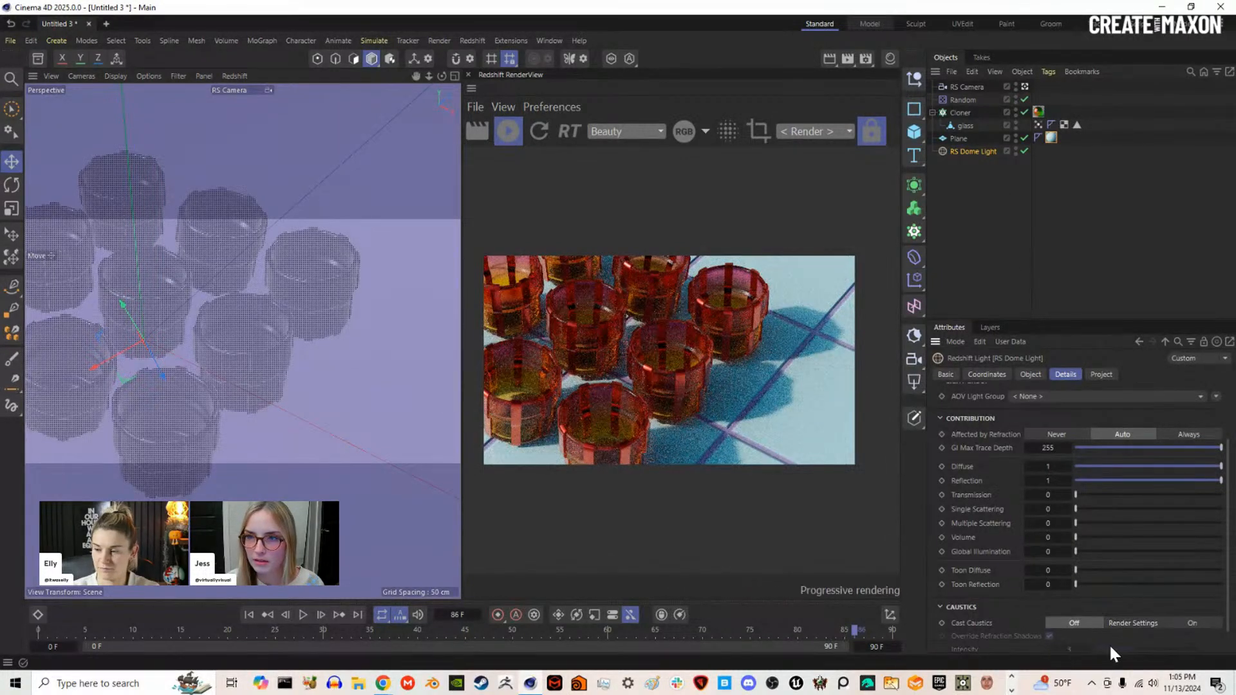
Step: Duplicate the RS Dome Light and rename the copy caustics
left_click_drag(966, 149, 968, 164, "ctrl")
double_click(998, 164)
type("caustics")
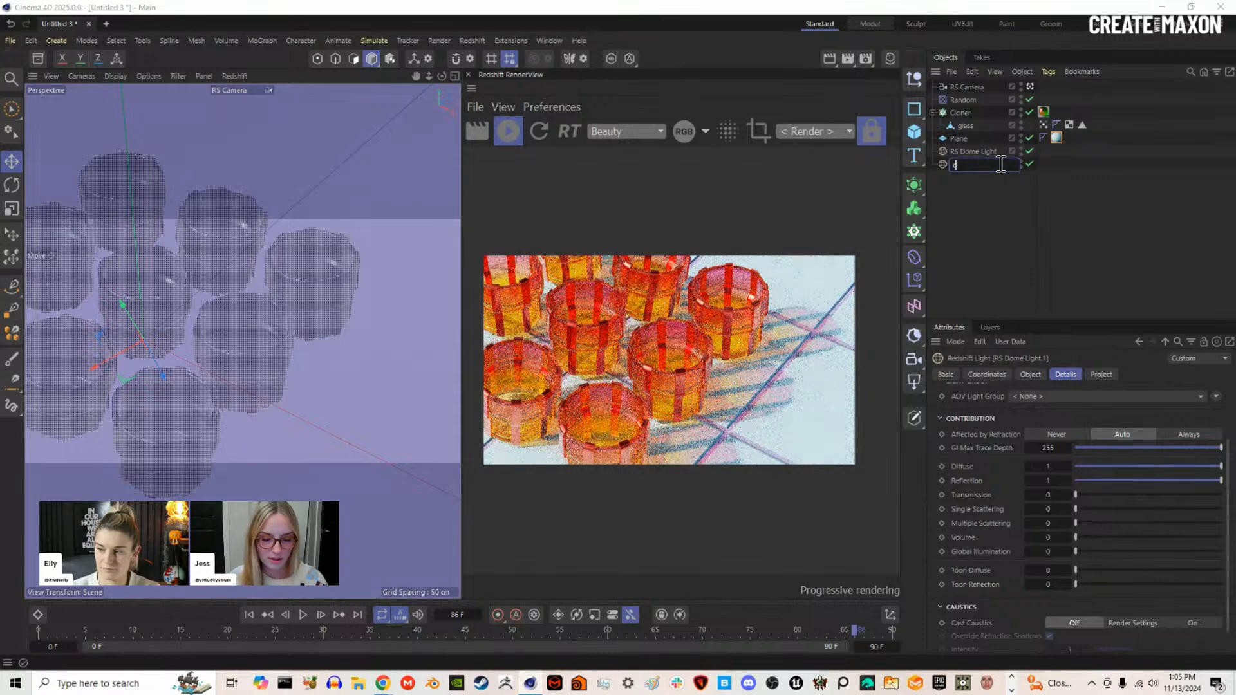
Step: Set the caustics light's diffuse and reflection contributions to 0, all other contributions to 1, and Cast Caustics to Render Settings
key("Return")
left_click(1076, 466)
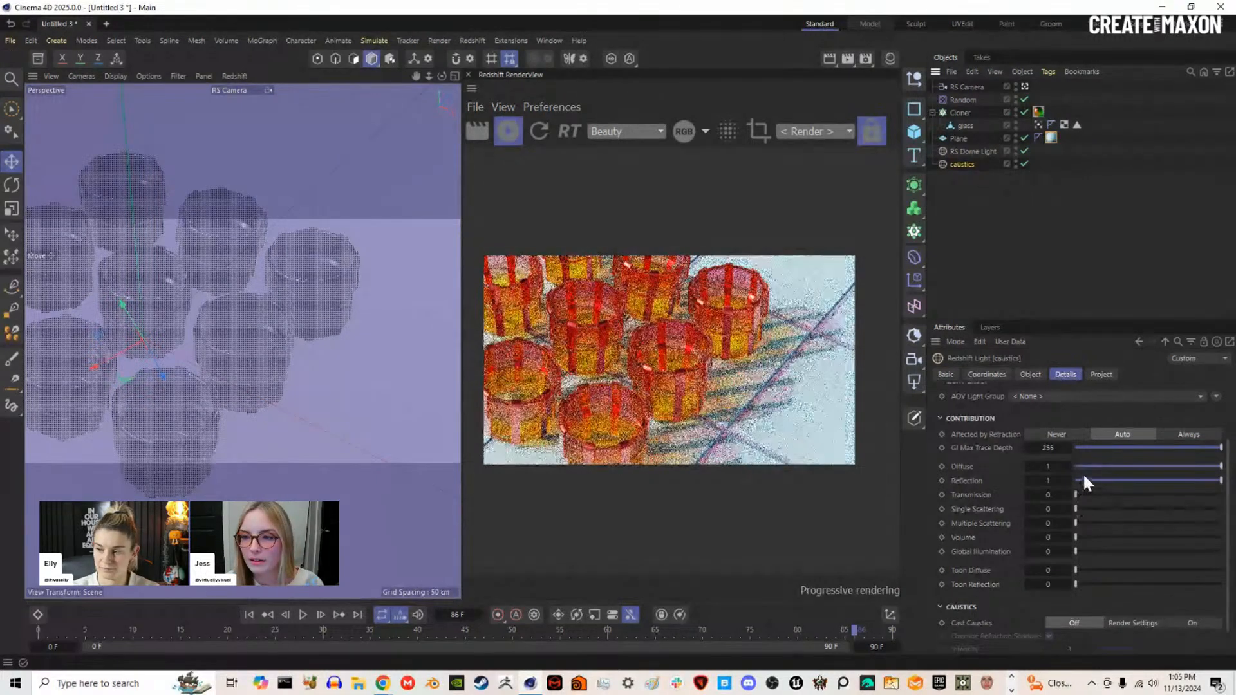
left_click(1078, 480)
left_click_drag(1078, 495, 1230, 516)
left_click_drag(1077, 523, 1235, 541)
left_click_drag(1078, 552, 1207, 554)
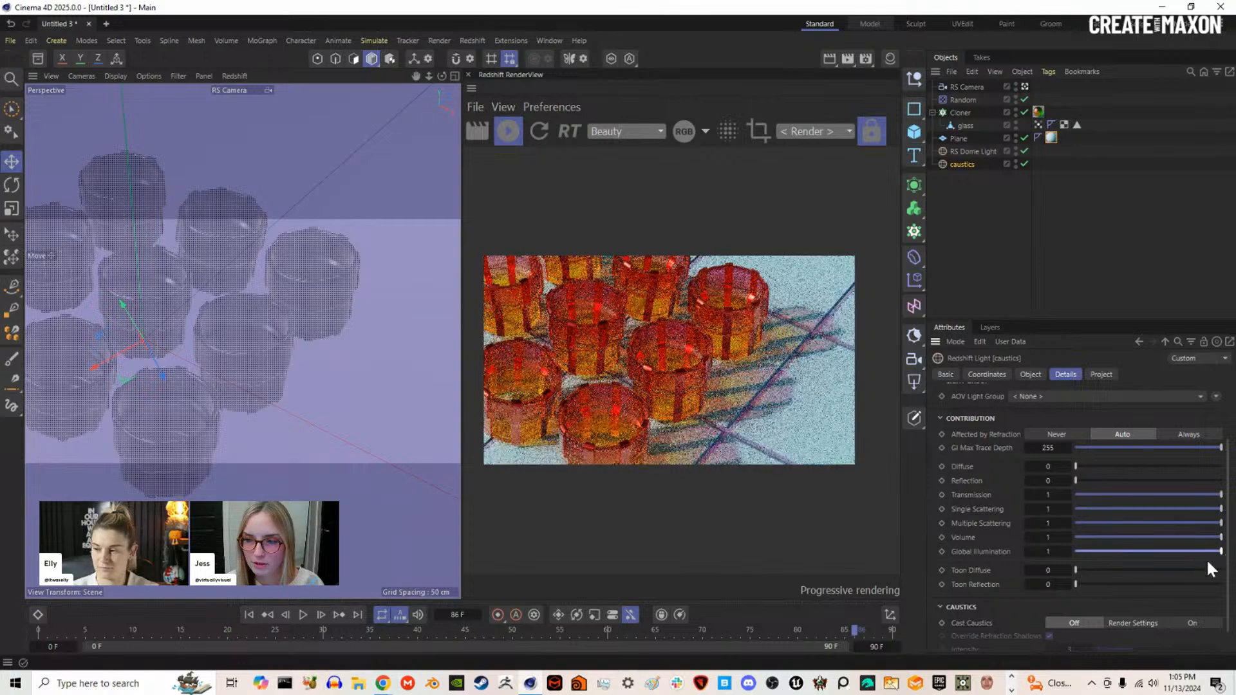
left_click_drag(1078, 570, 1224, 570)
left_click_drag(1077, 584, 1224, 584)
left_click(1156, 623)
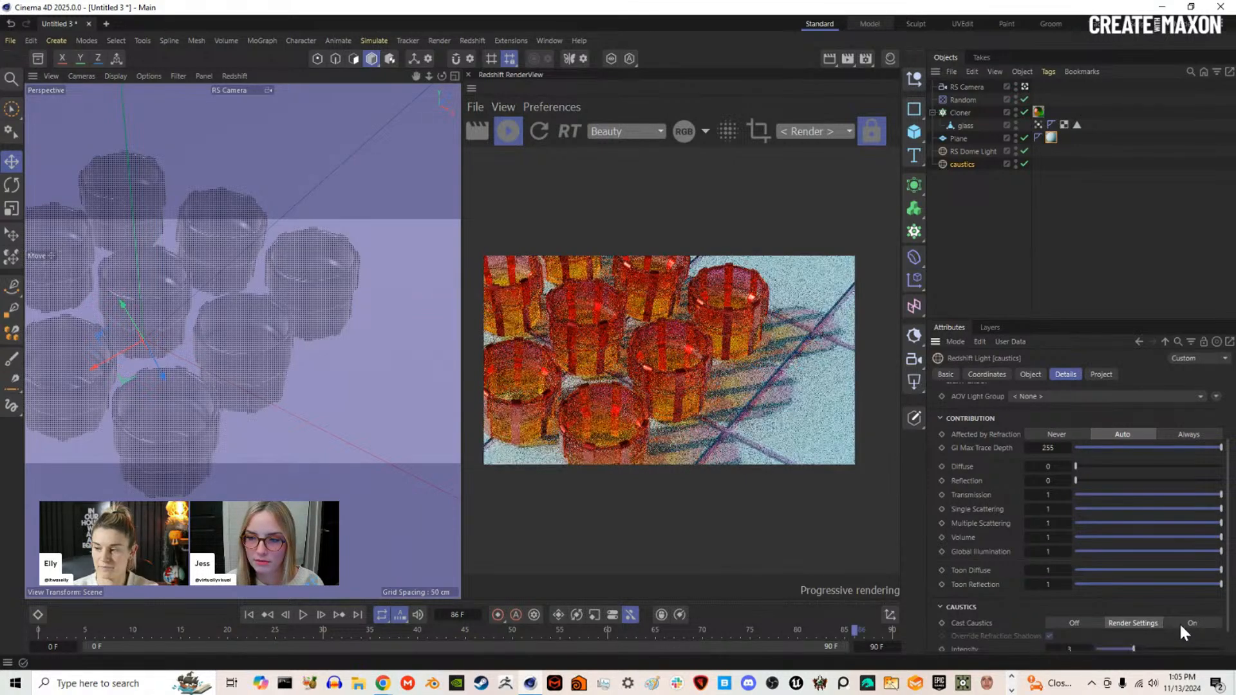
Step: Compare the render with only the caustics light enabled against the render with only the RS Dome Light enabled
left_click(1024, 150)
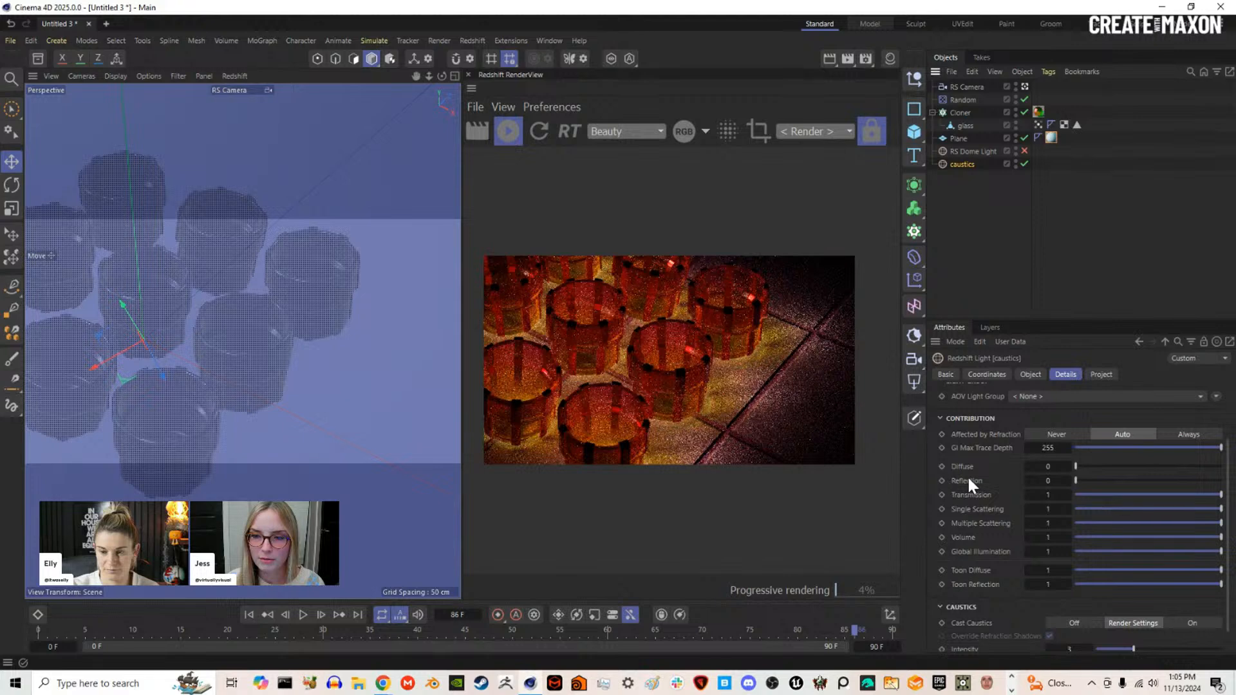
scroll(973, 579, "down", 1)
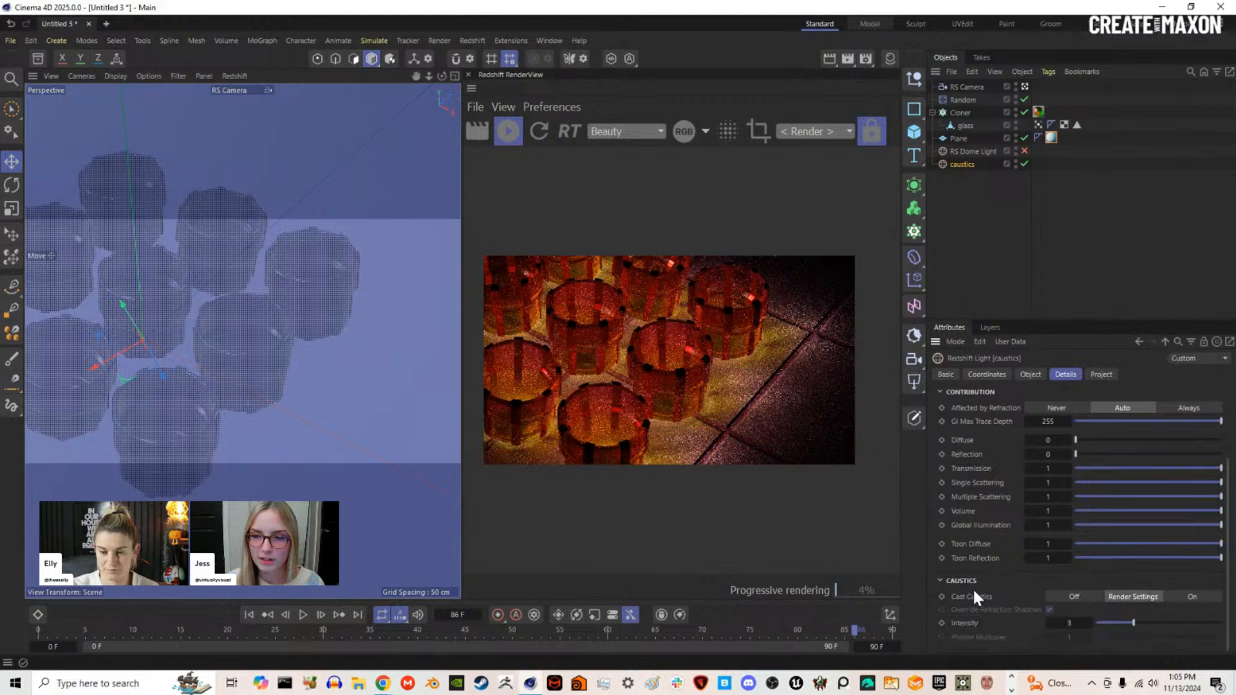
left_click(1025, 150)
left_click(1024, 163)
Step: Lower the RS Dome Light's intensity to 0.958
left_click(973, 151)
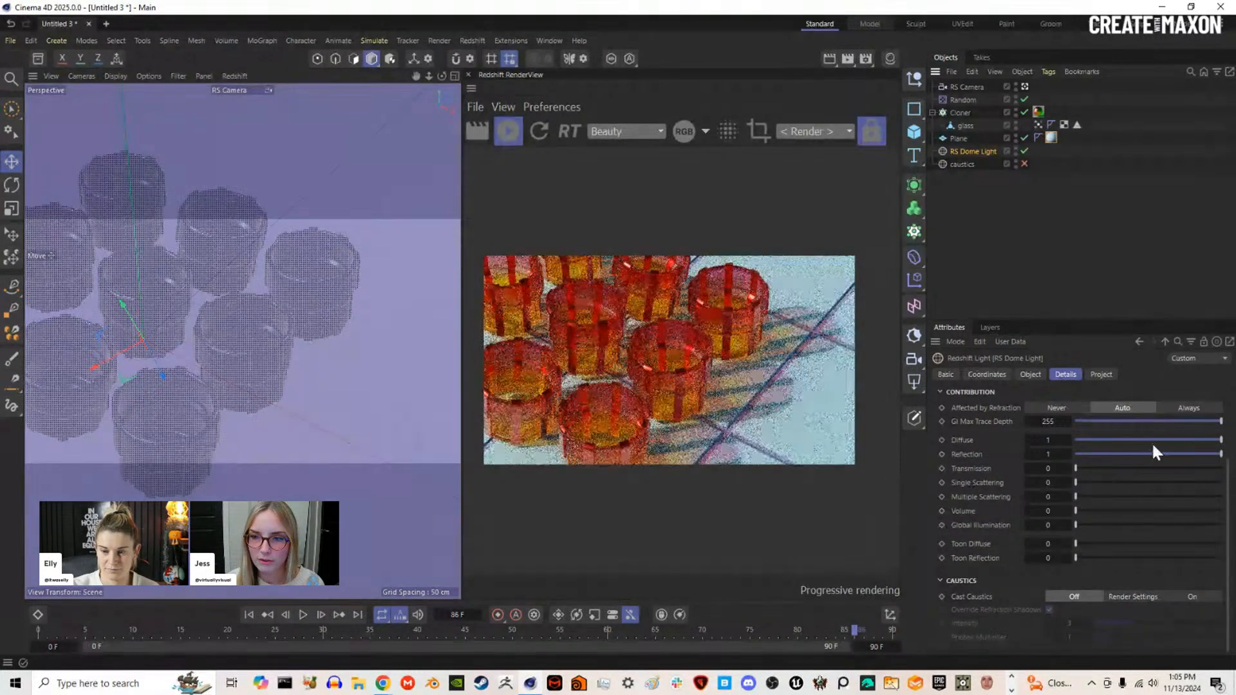
left_click(1031, 374)
scroll(991, 457, "up", 4)
left_click_drag(1108, 475, 1093, 475)
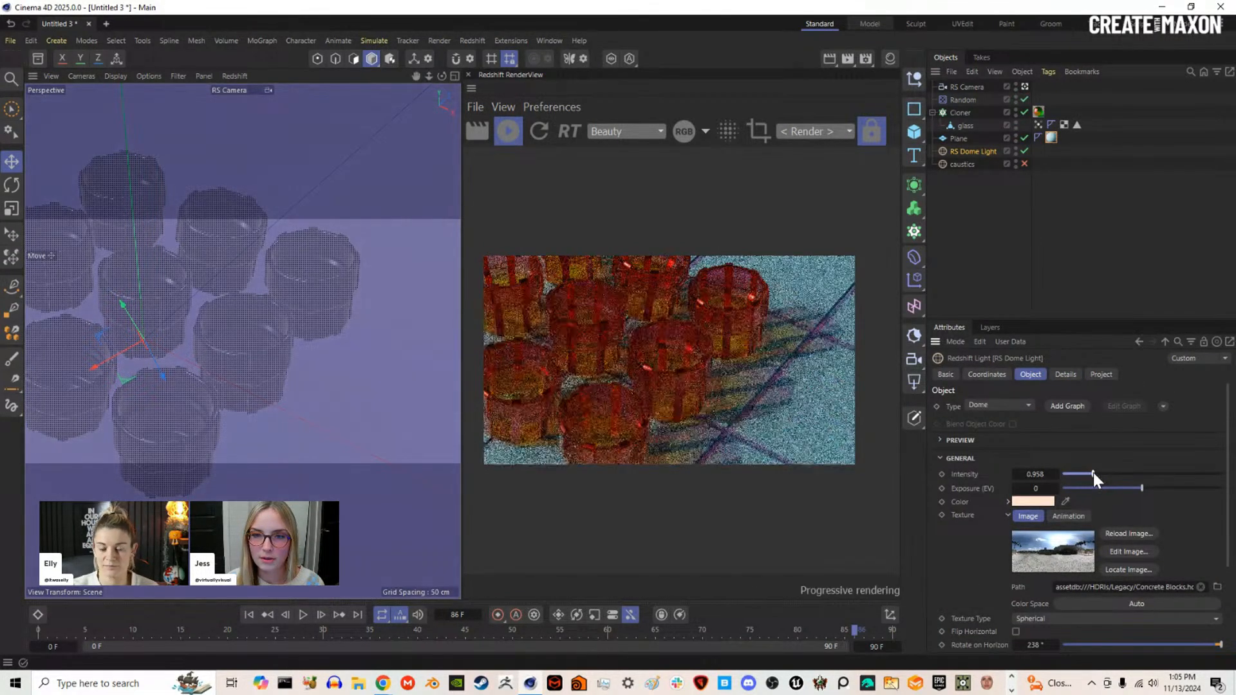
Step: Enable the caustics light, set its diffuse and reflection contributions to 1, and disable the RS Dome Light
left_click(962, 163)
scroll(1099, 620, "down", 2)
scroll(1098, 641, "up", 2)
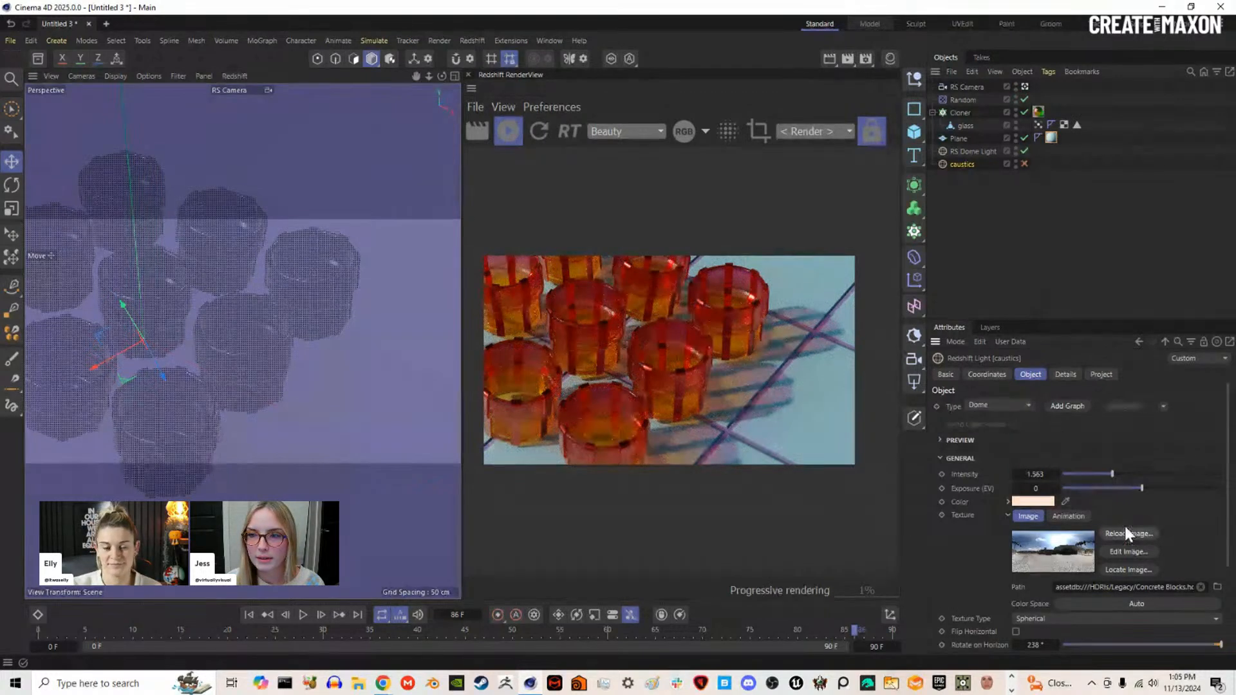
left_click(1024, 162)
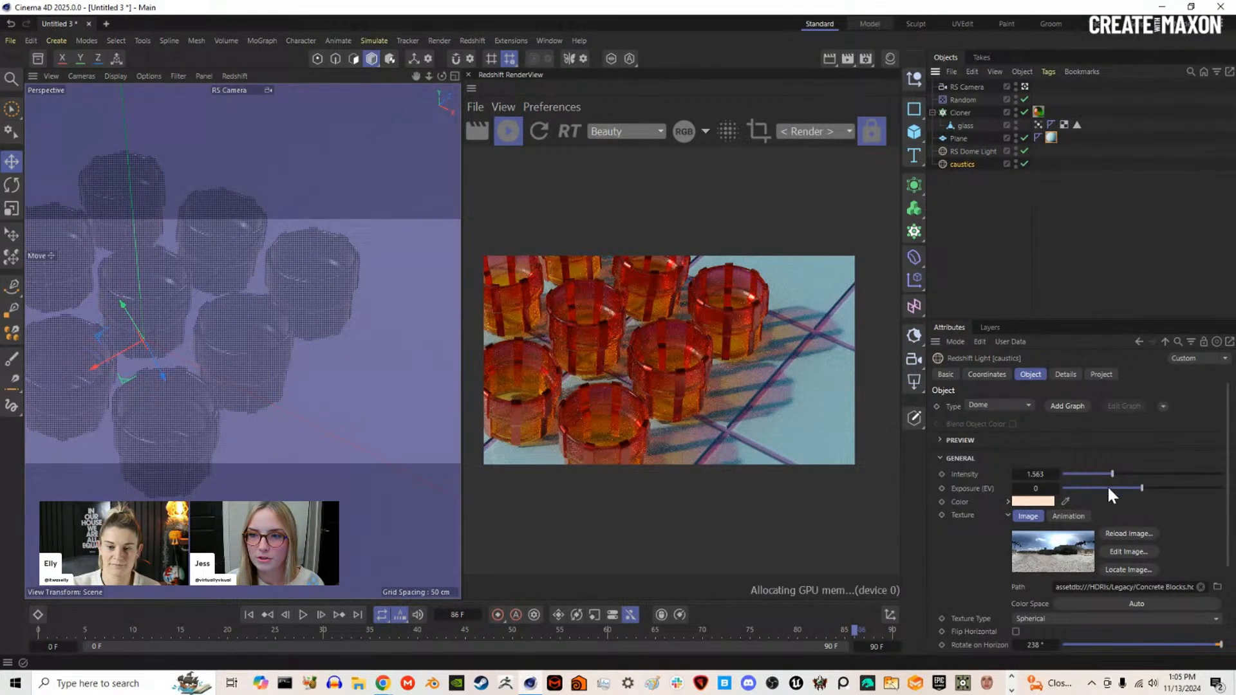
left_click(1064, 375)
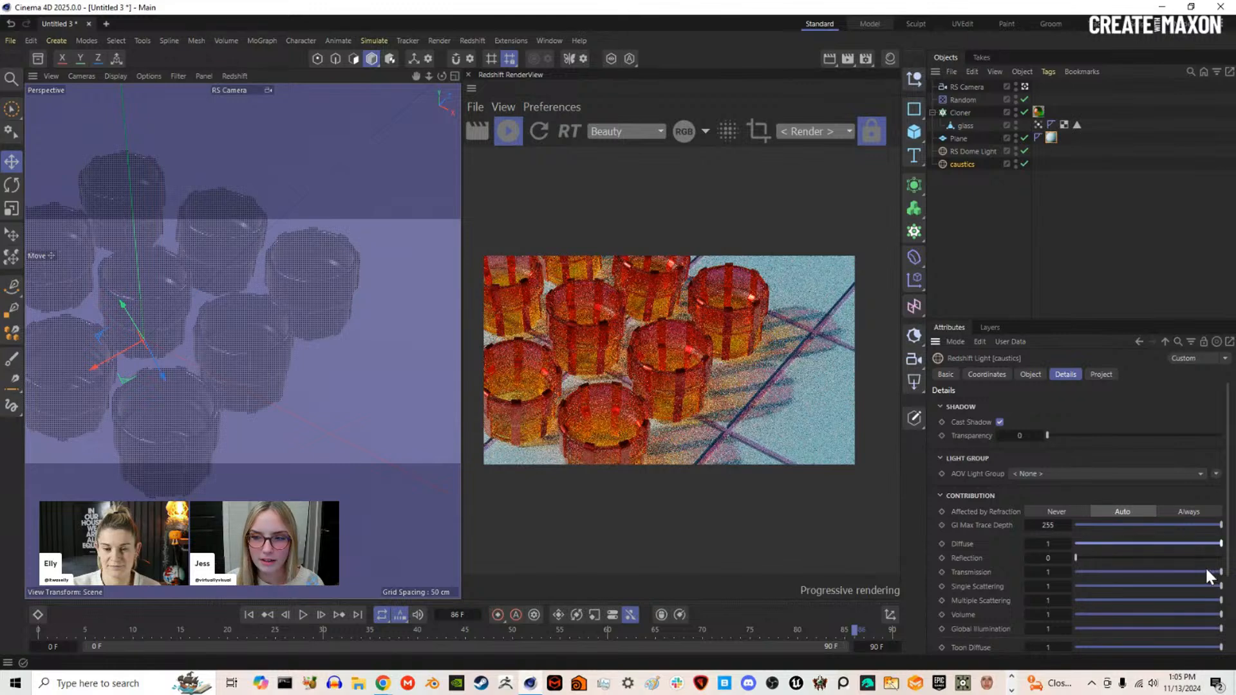
left_click(1025, 151)
scroll(1002, 537, "down", 3)
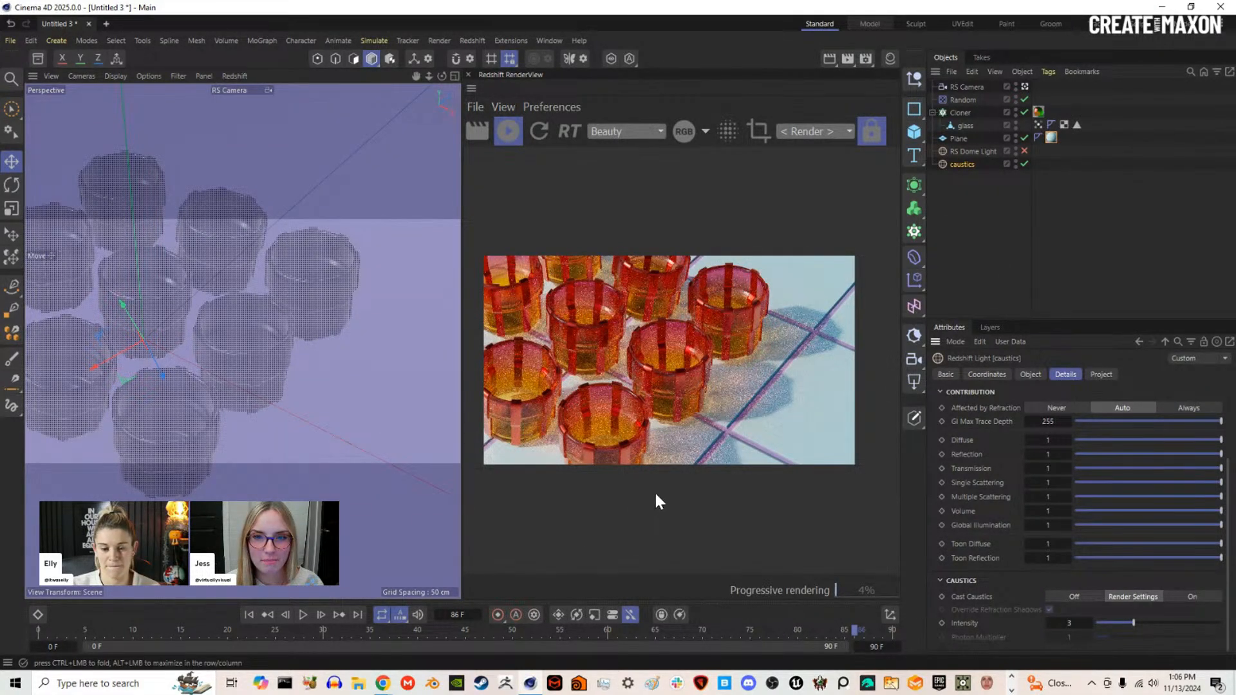
scroll(655, 494, "up", 2)
scroll(656, 494, "down", 3)
scroll(656, 495, "up", 1)
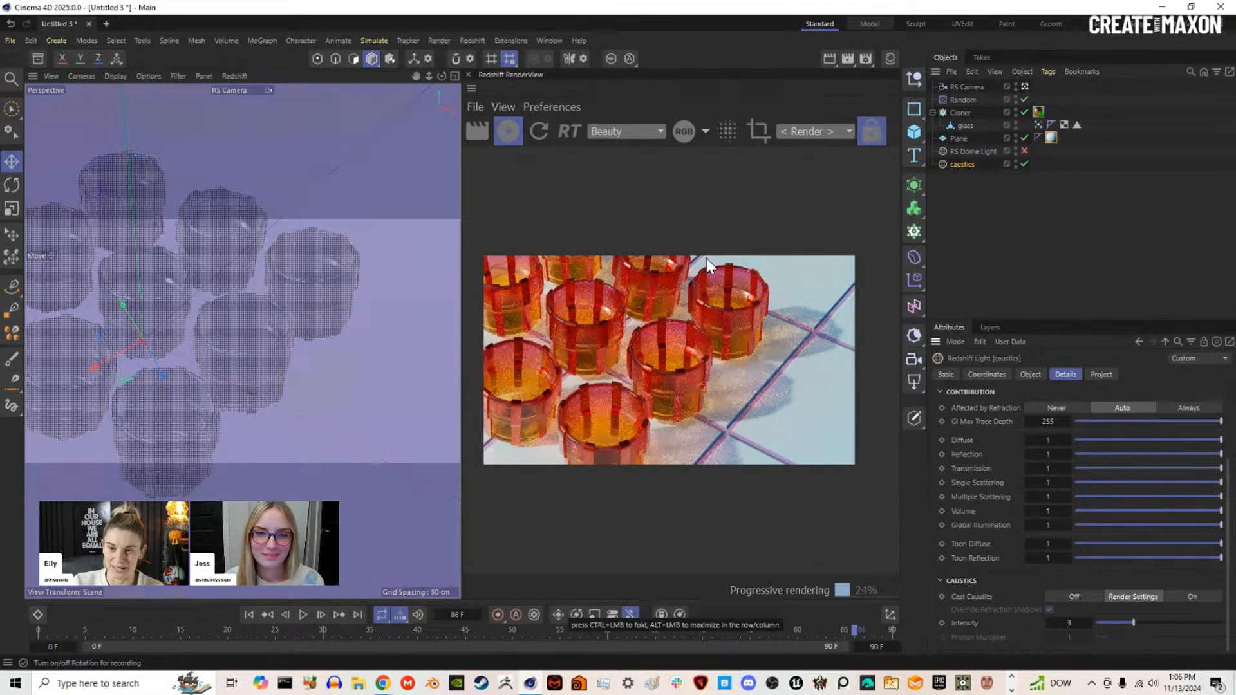
Step: Review the sampling, threshold and trace-depth notes in the caustic comparisons image from the Maxon Livestreams folder, then close it
left_click(358, 683)
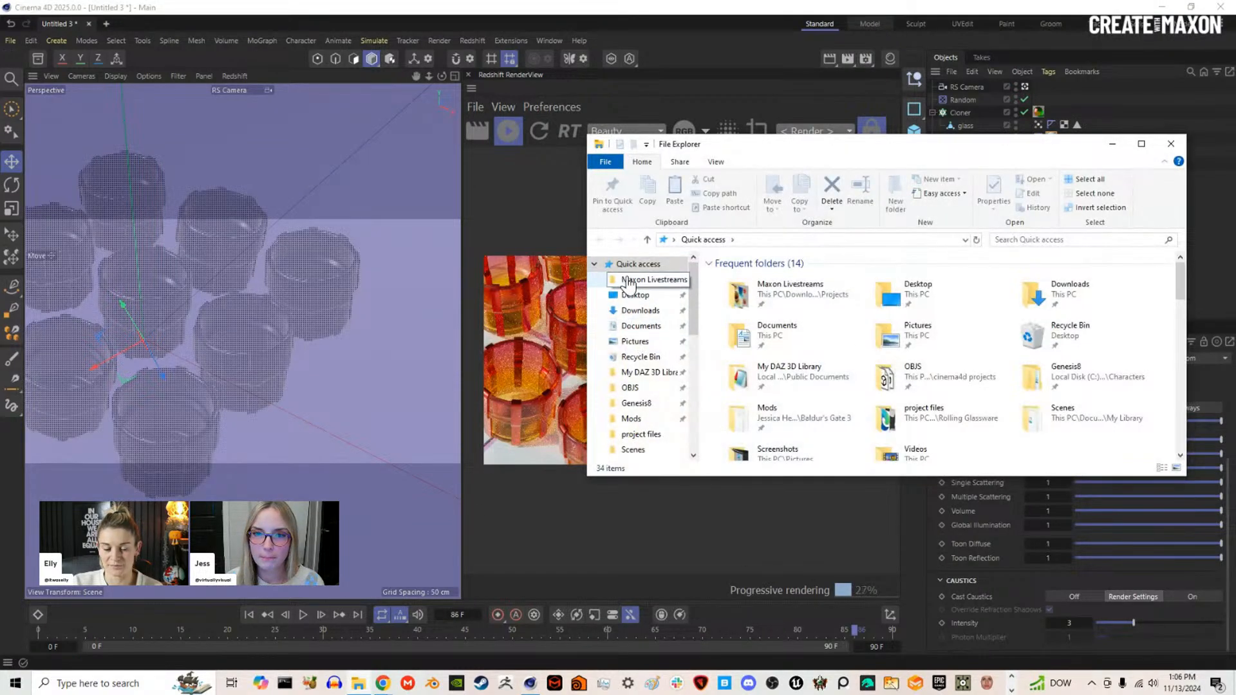
left_click(648, 279)
double_click(985, 307)
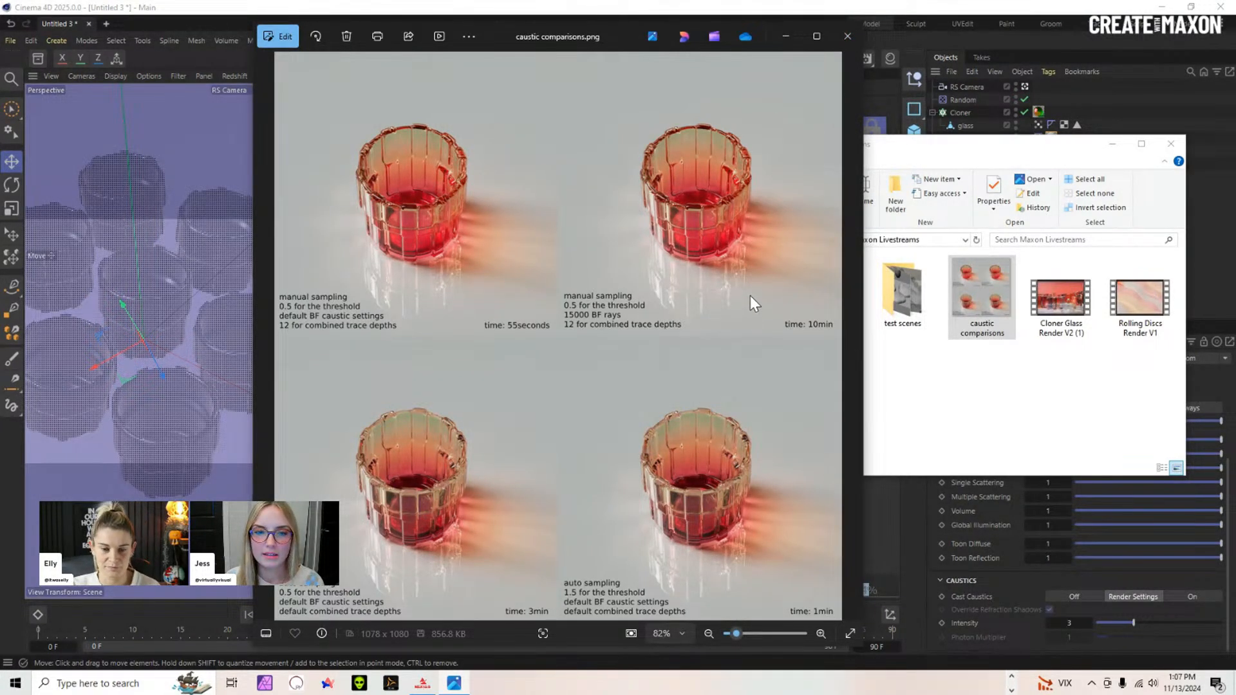
left_click(848, 36)
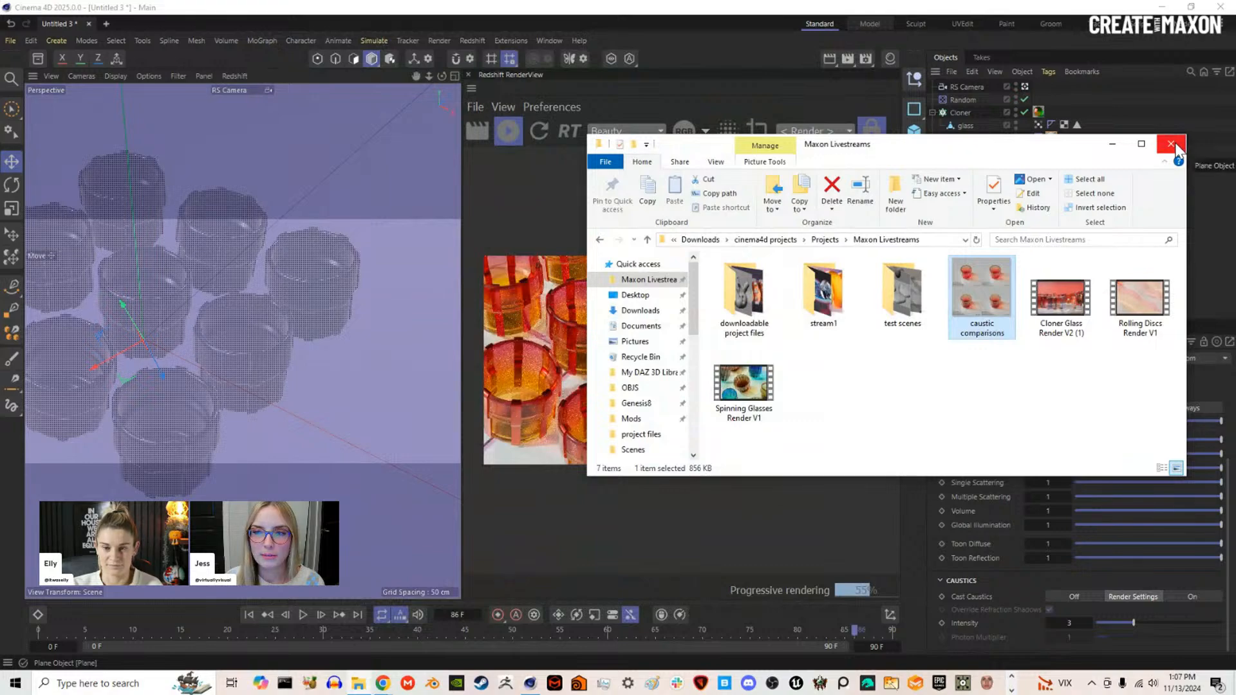
double_click(979, 287)
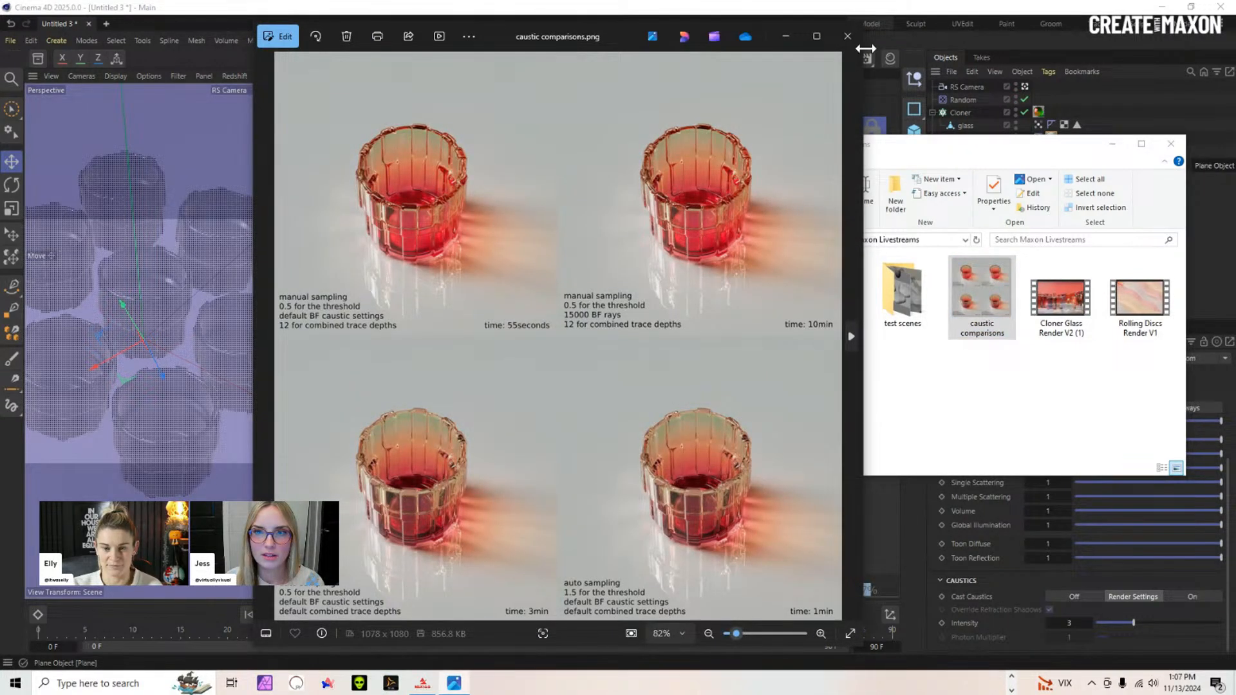
left_click(849, 37)
left_click(1175, 139)
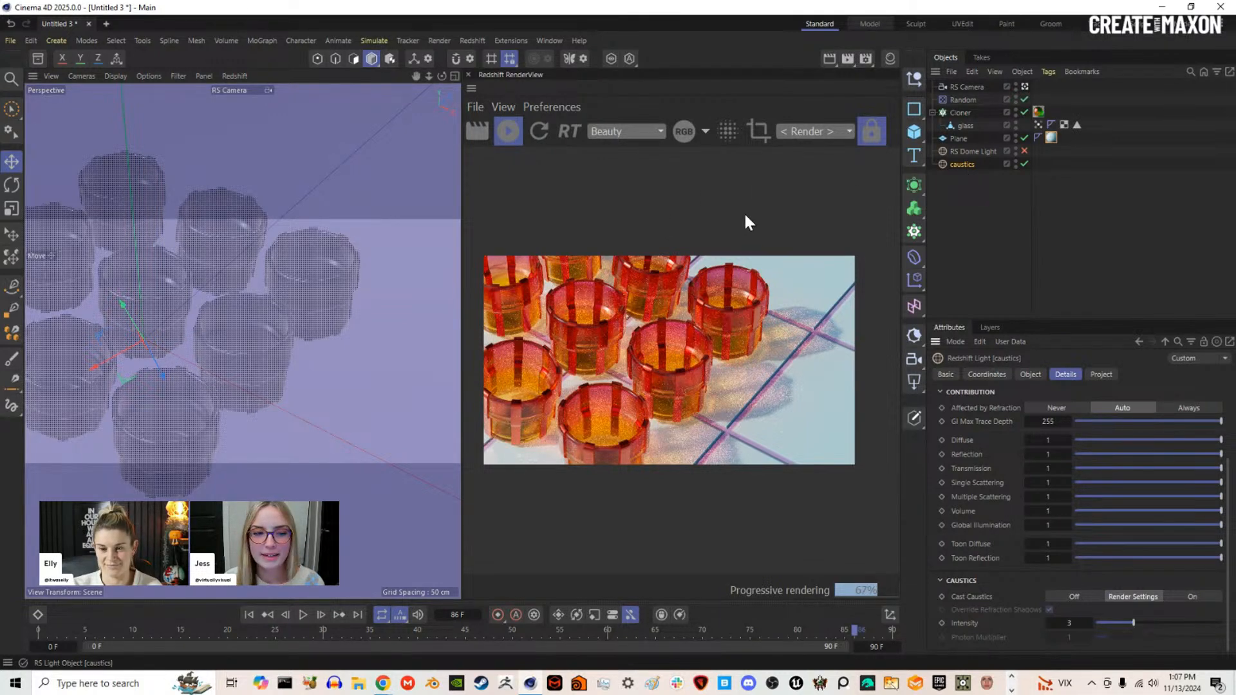
Step: Stop the live Redshift render and add a Formula deformer to the scene
left_click(508, 132)
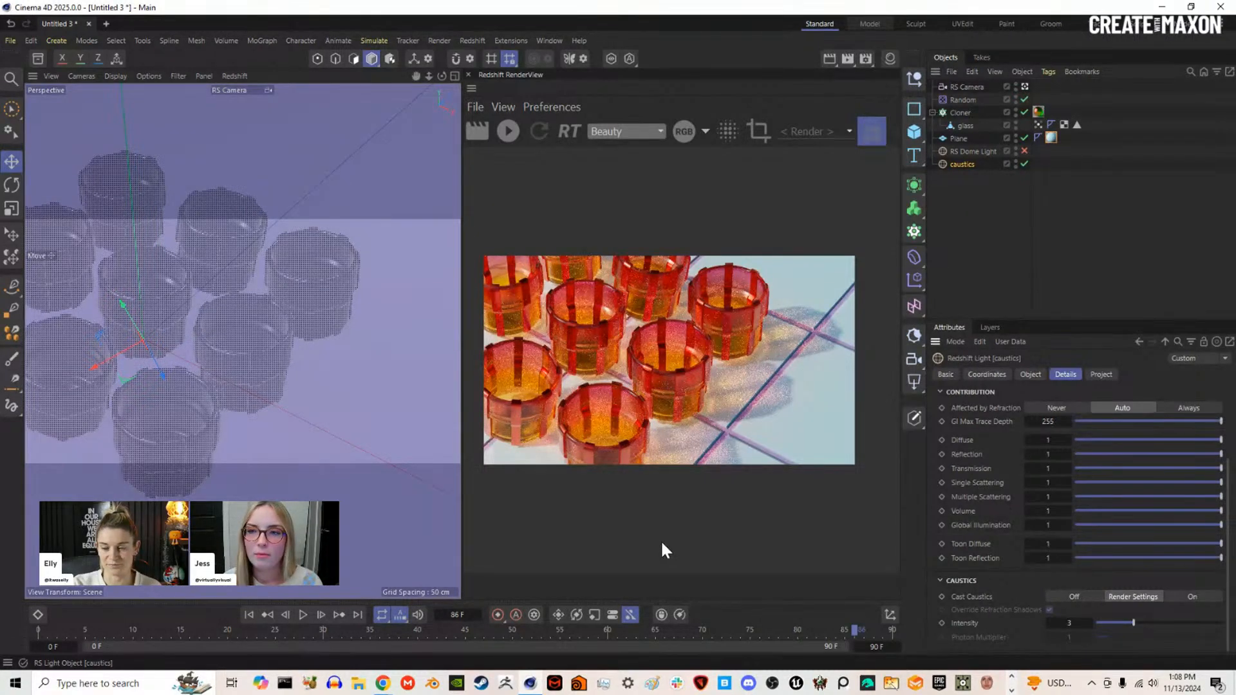
left_click(1003, 224)
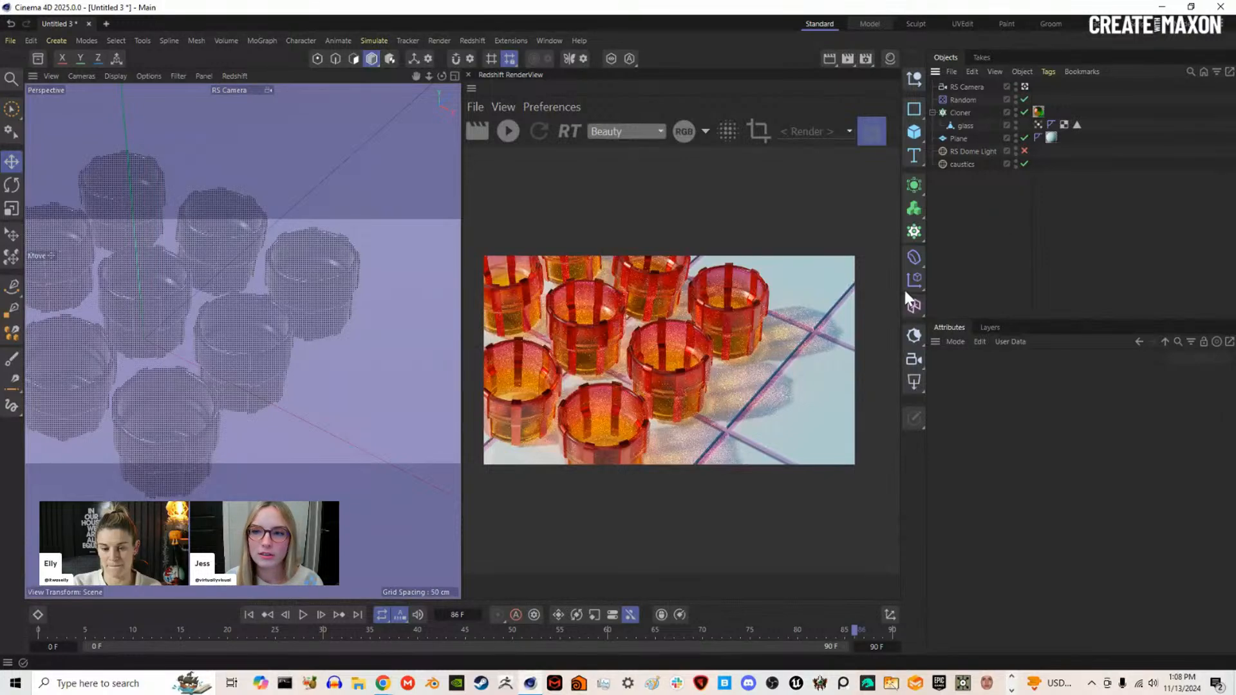
left_click(914, 257)
left_click(1059, 608)
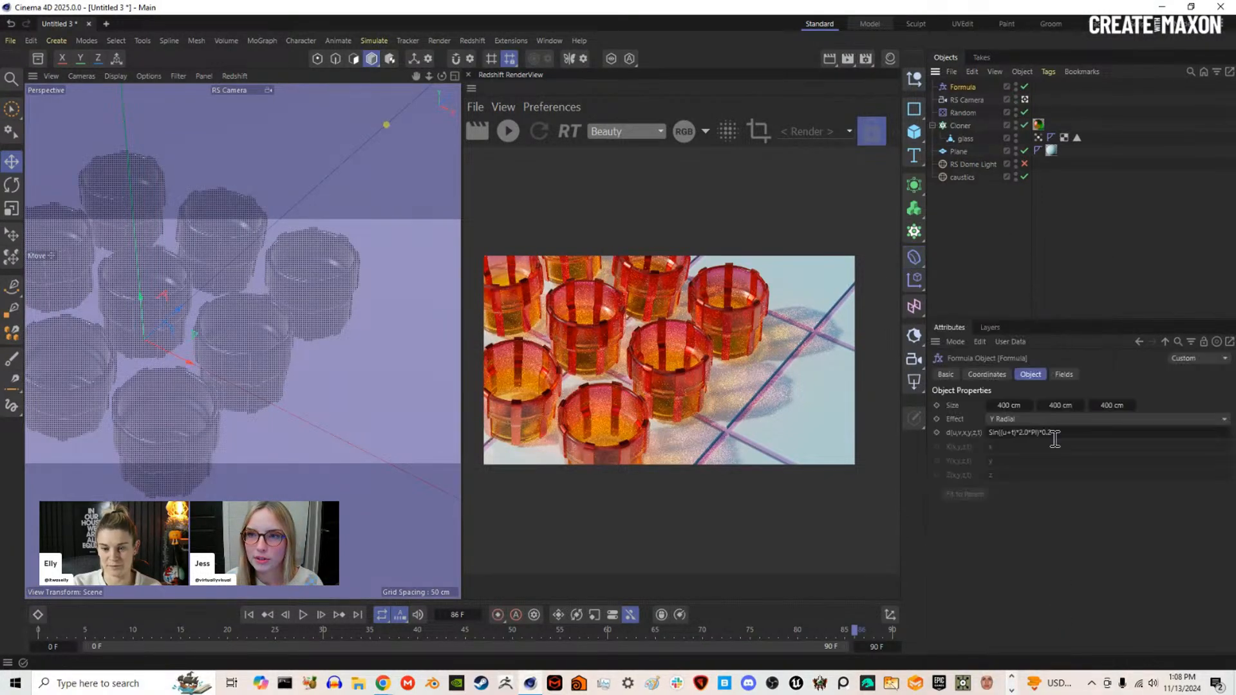
Step: Examine the Formula deformer's size, effect and sine formula settings, including the options available for the formula parameter
left_click(1071, 373)
left_click(1029, 372)
left_click(1003, 372)
left_click(1029, 374)
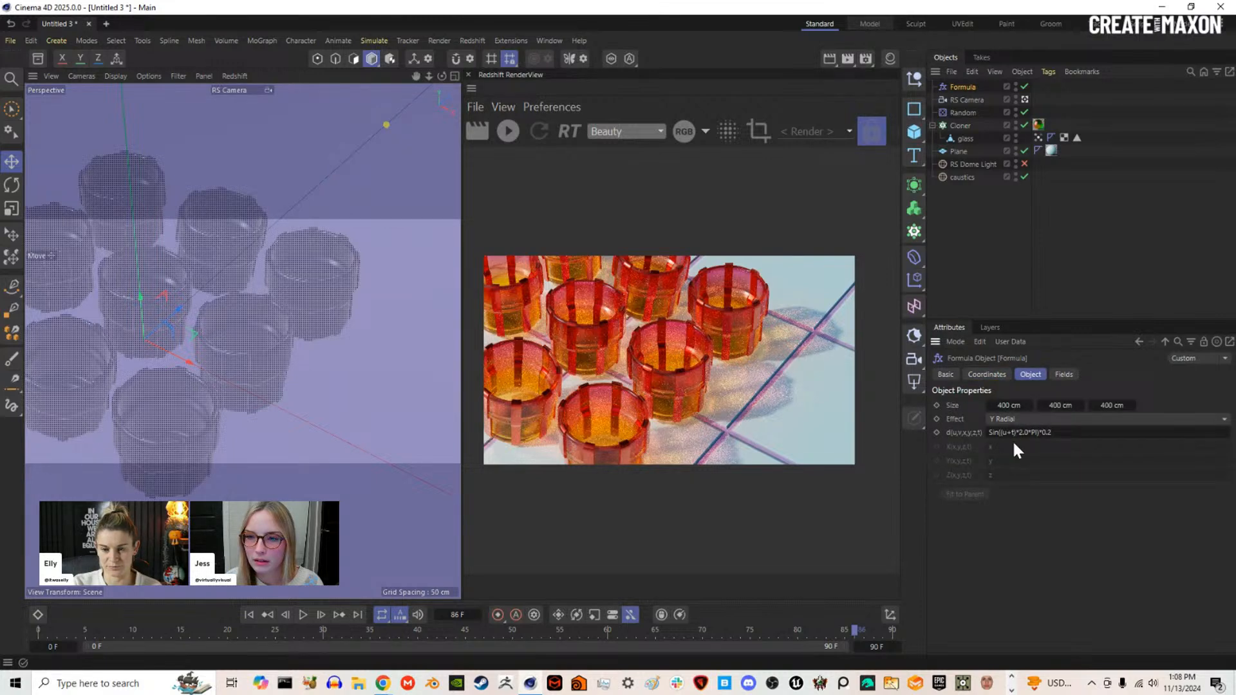
double_click(1059, 433)
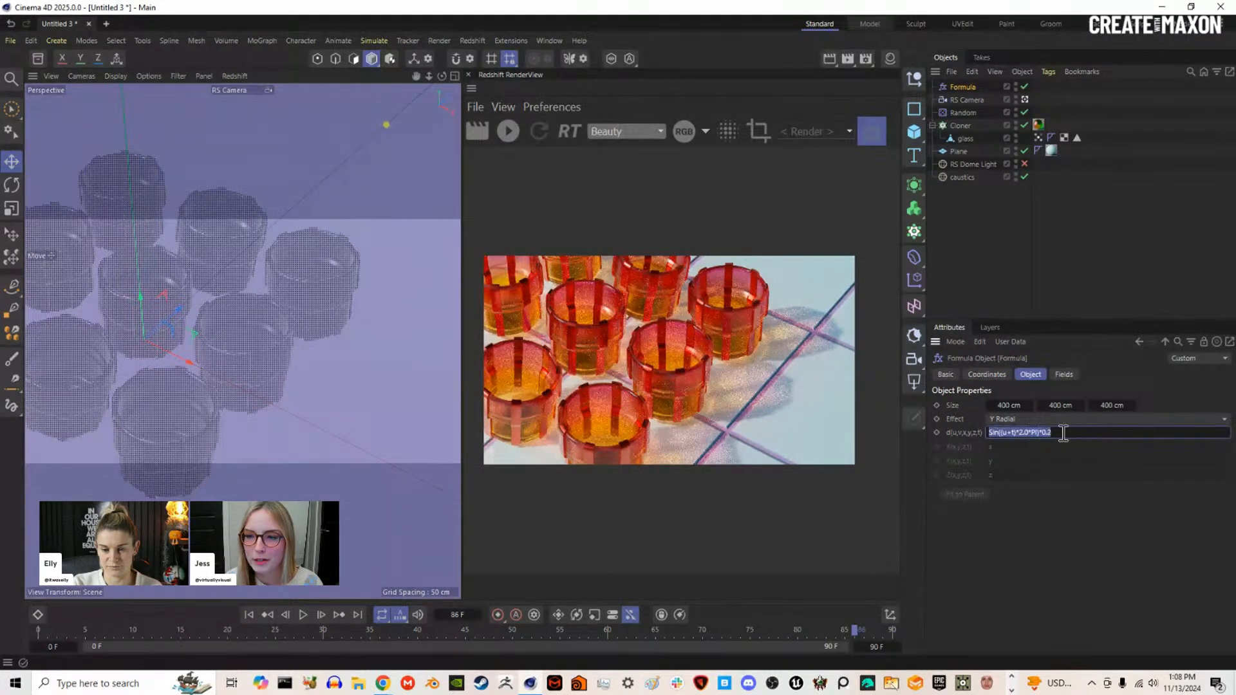
left_click(1064, 432)
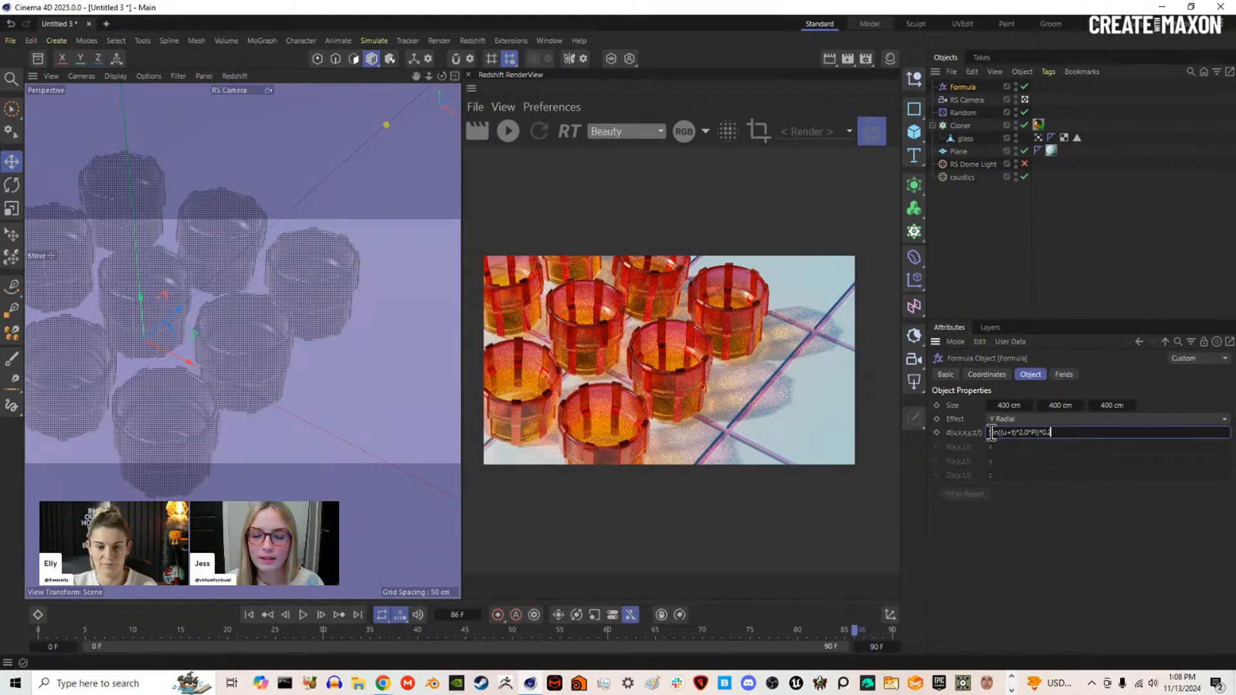
left_click_drag(992, 433, 1068, 435)
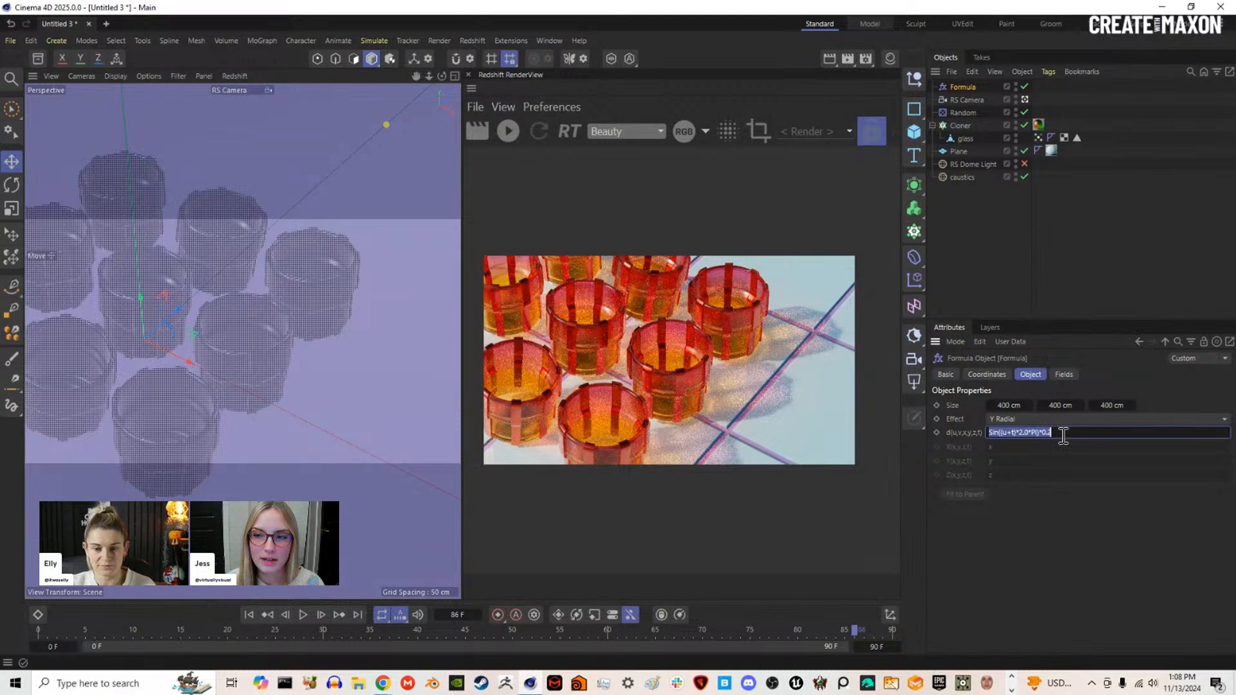
left_click(1064, 436)
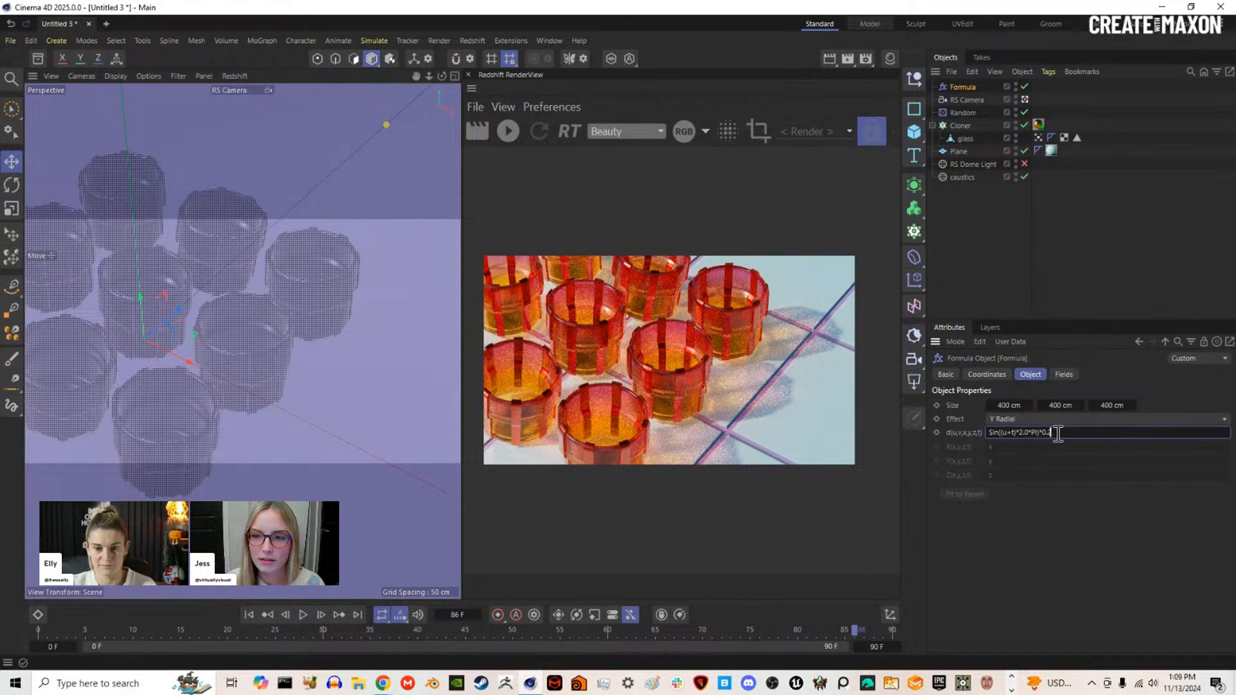
double_click(1023, 432)
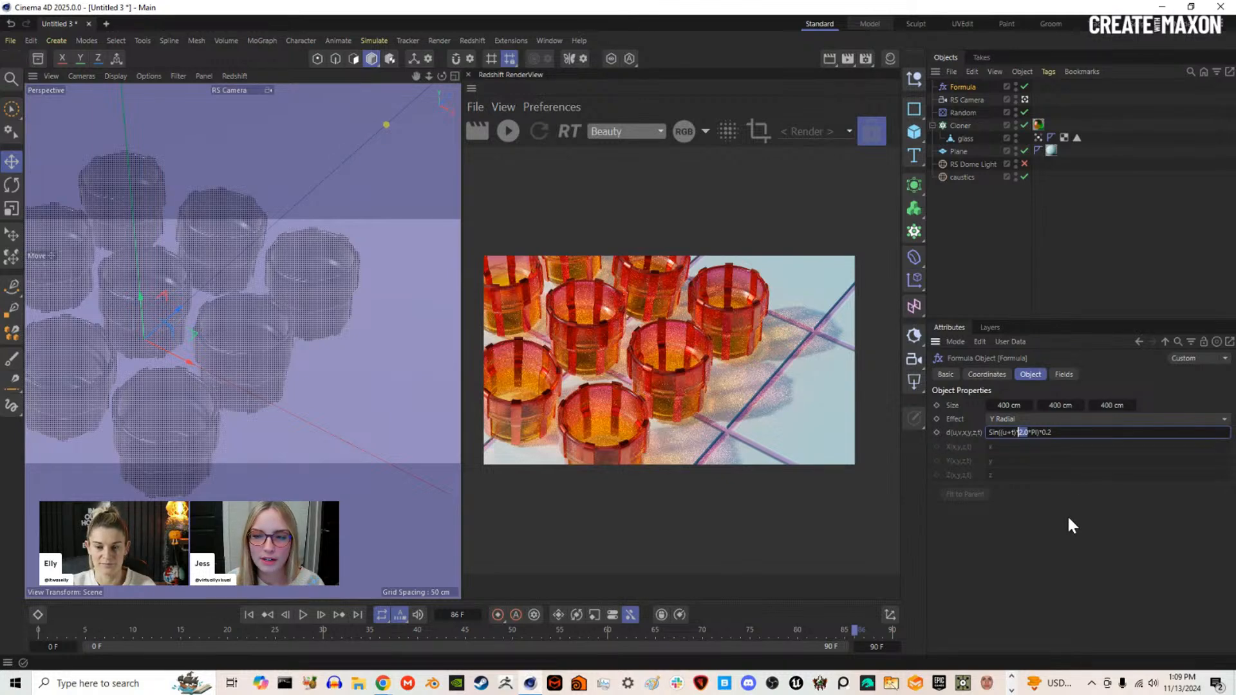
left_click(1020, 512)
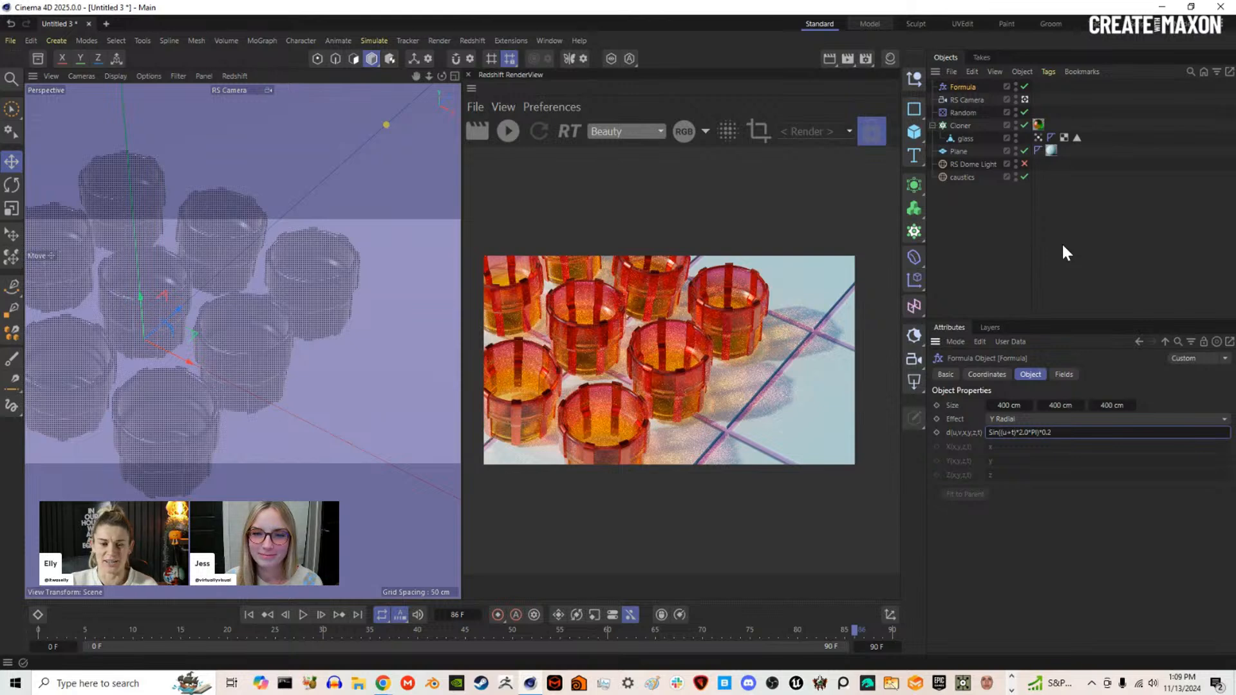
right_click(955, 433)
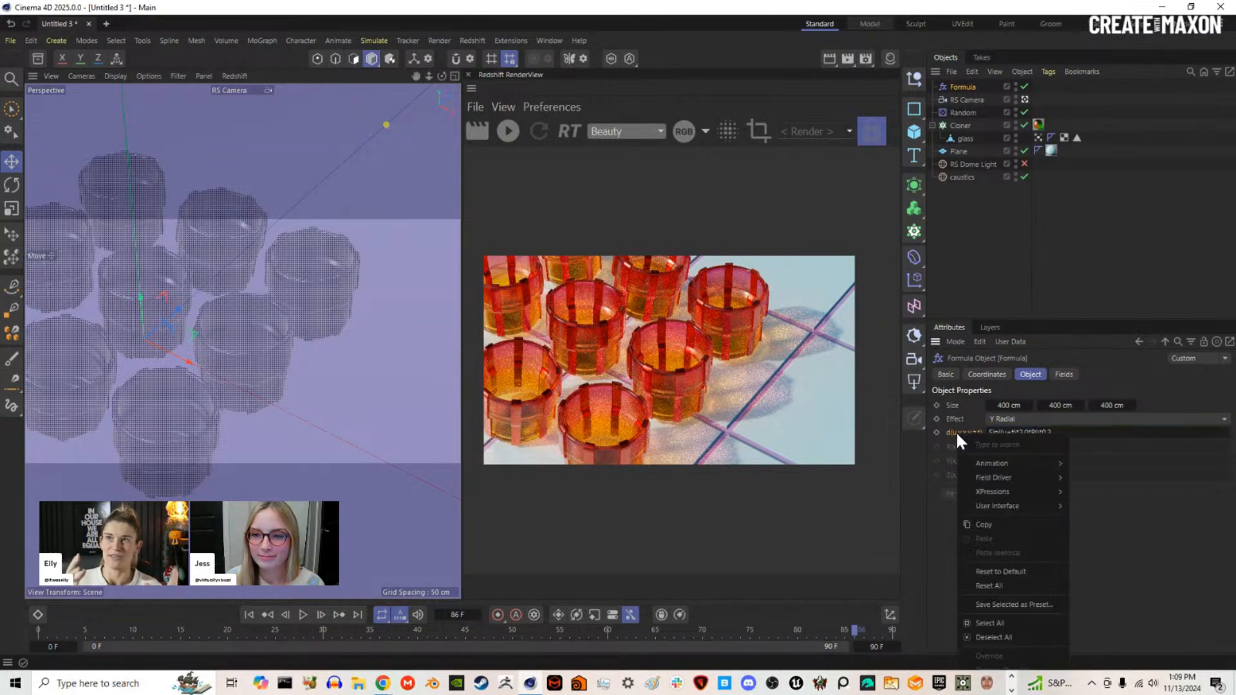
left_click(1182, 580)
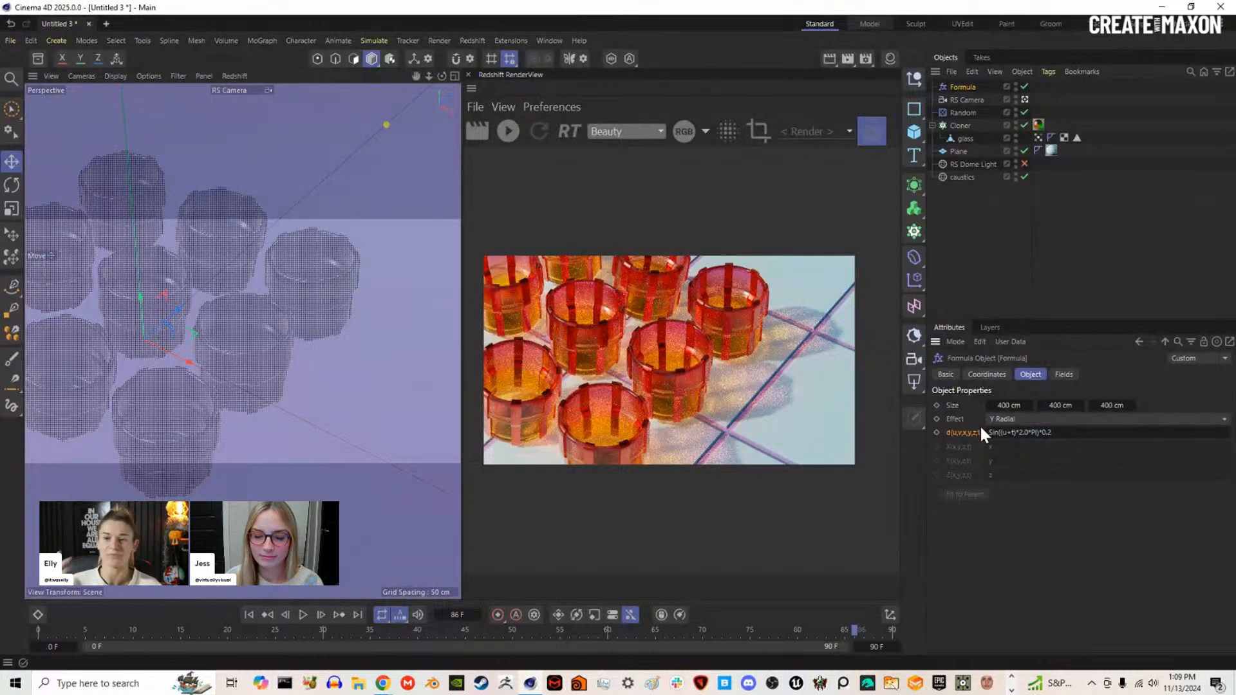